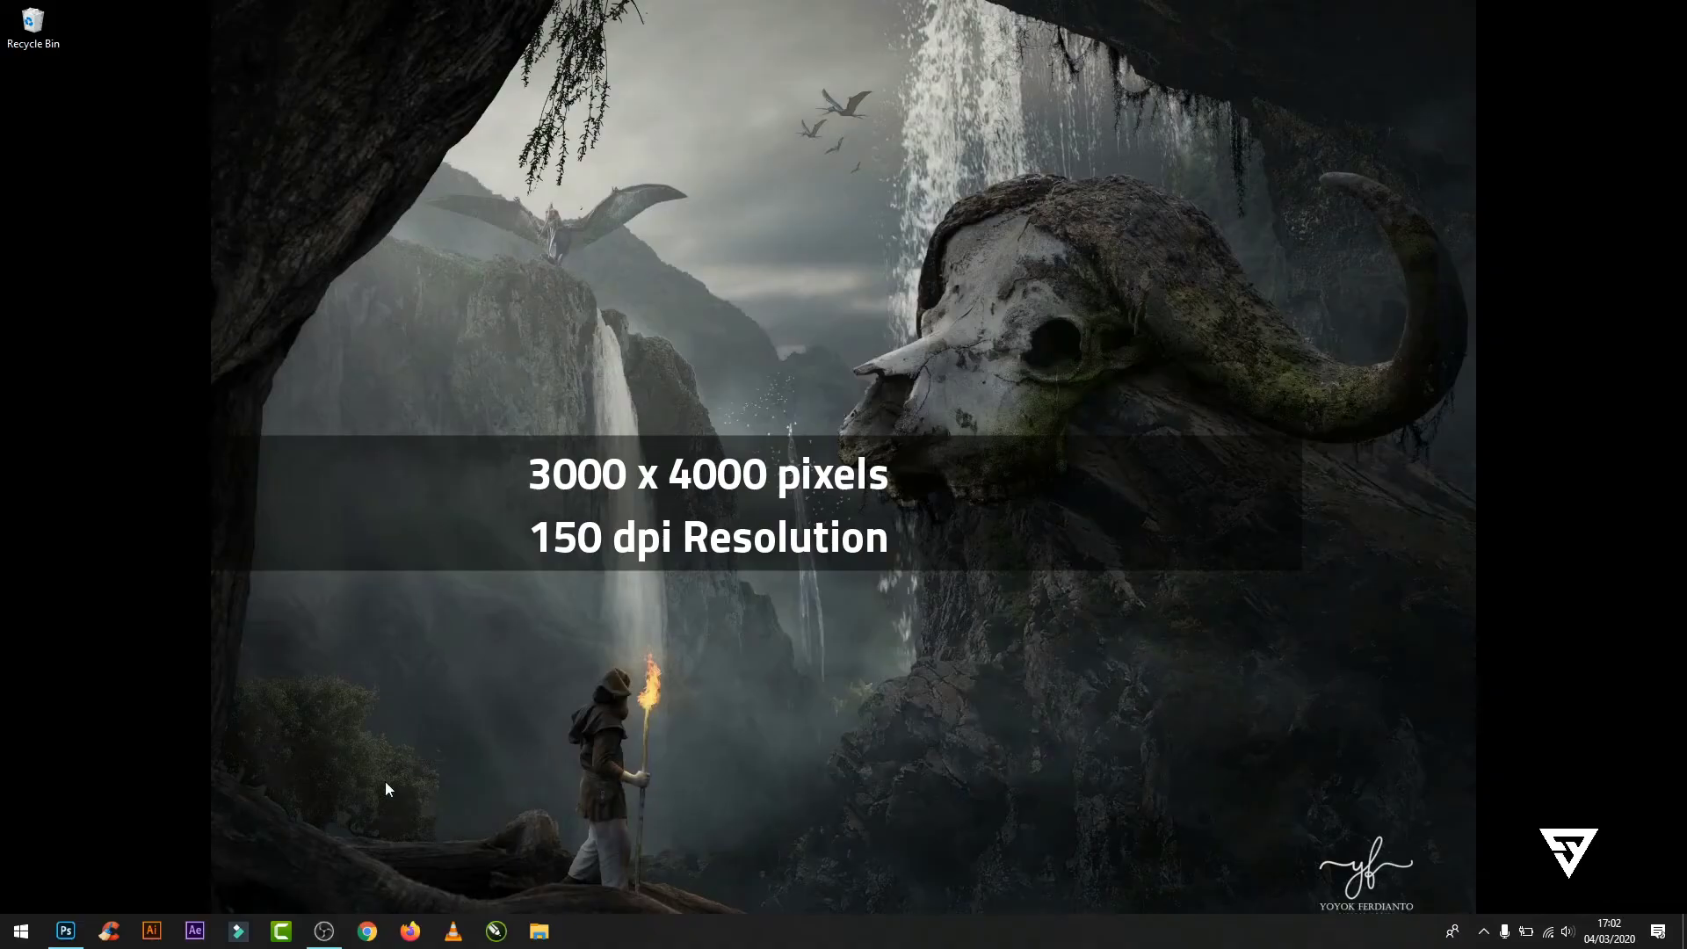
- Bring The Cursed Cave_YT Tutorial.psd window back into view and select the Move tool
click(66, 931)
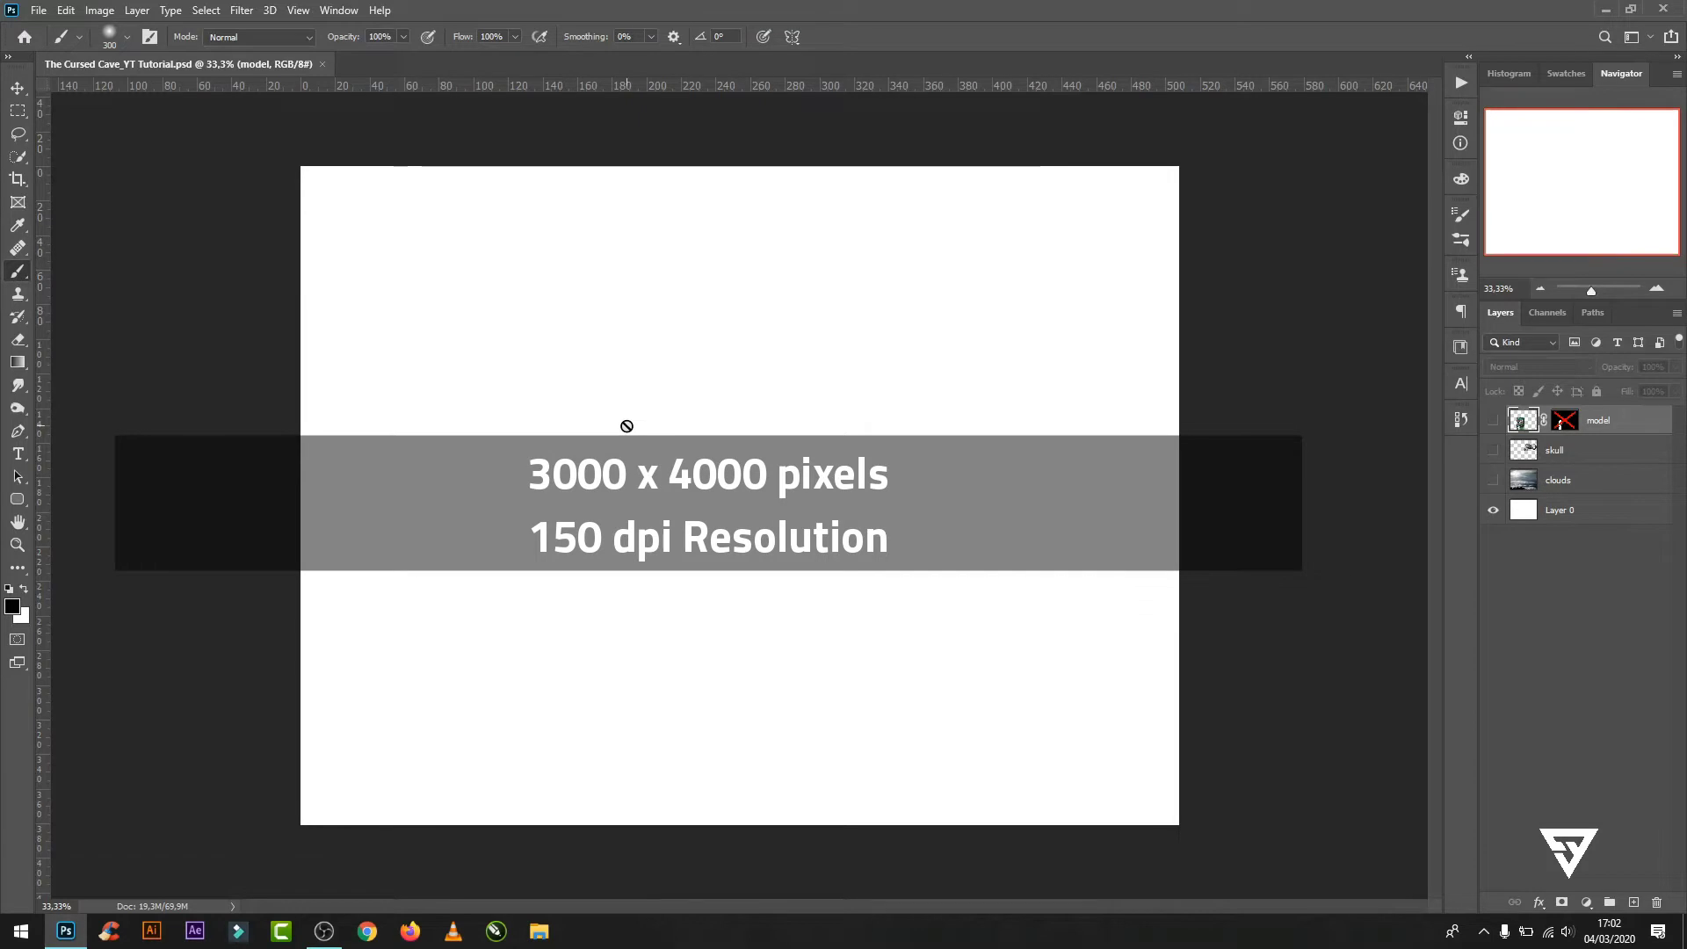
click(18, 89)
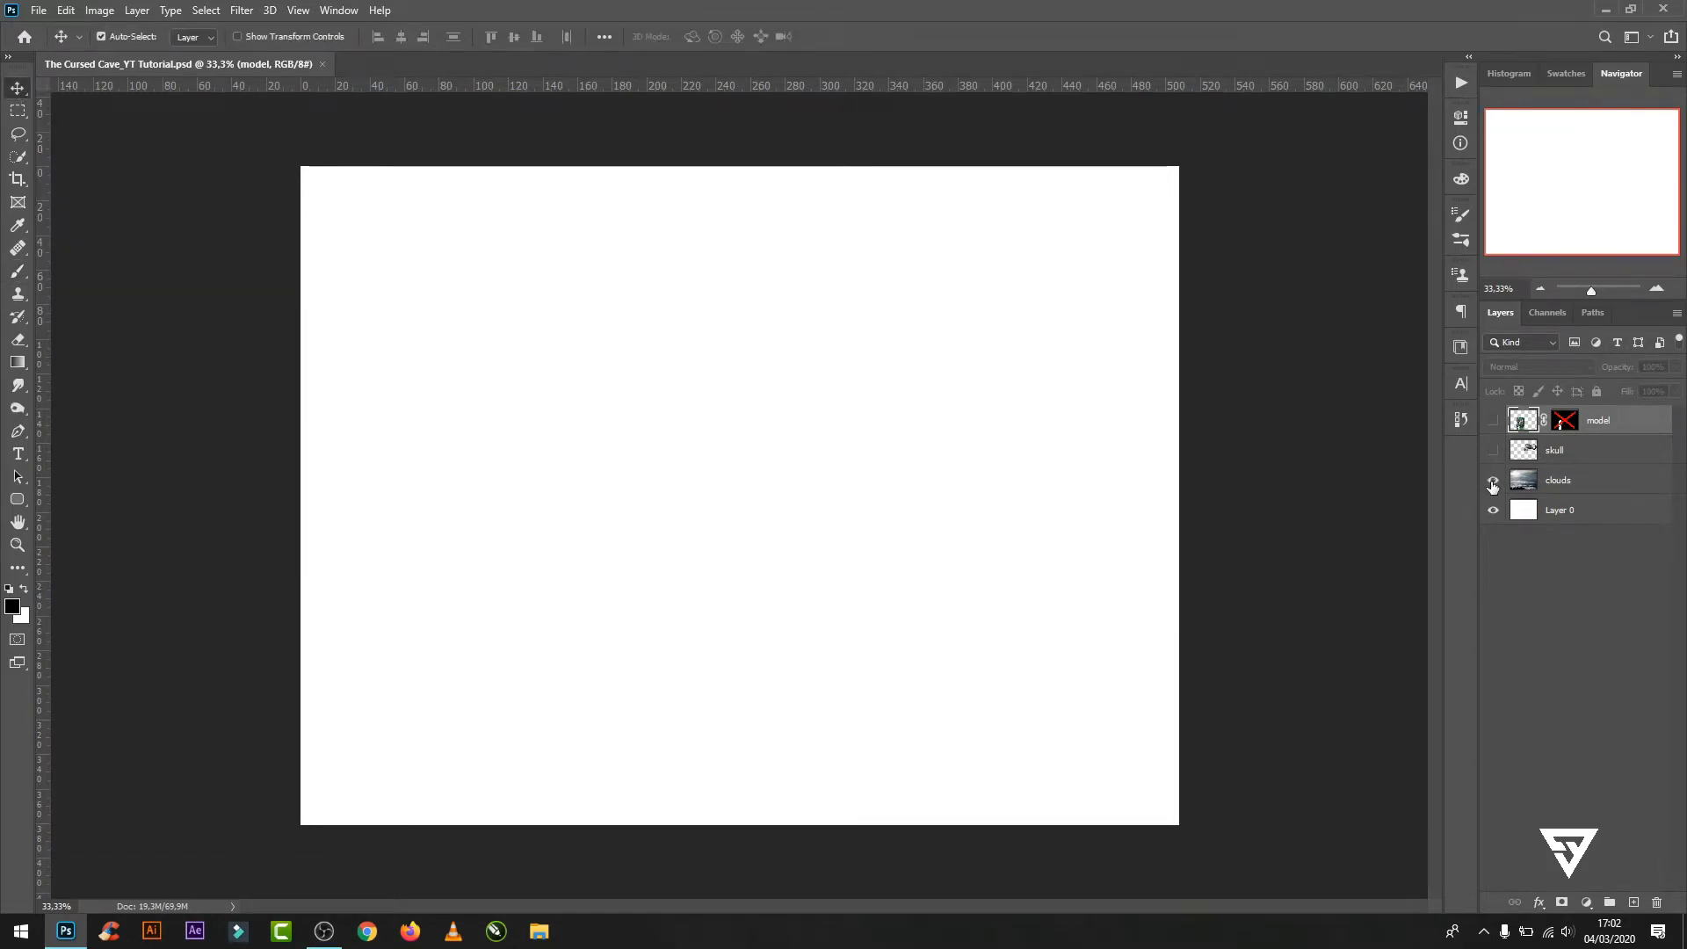
- Show the clouds layer and add a layer mask to it
click(1493, 480)
click(1570, 484)
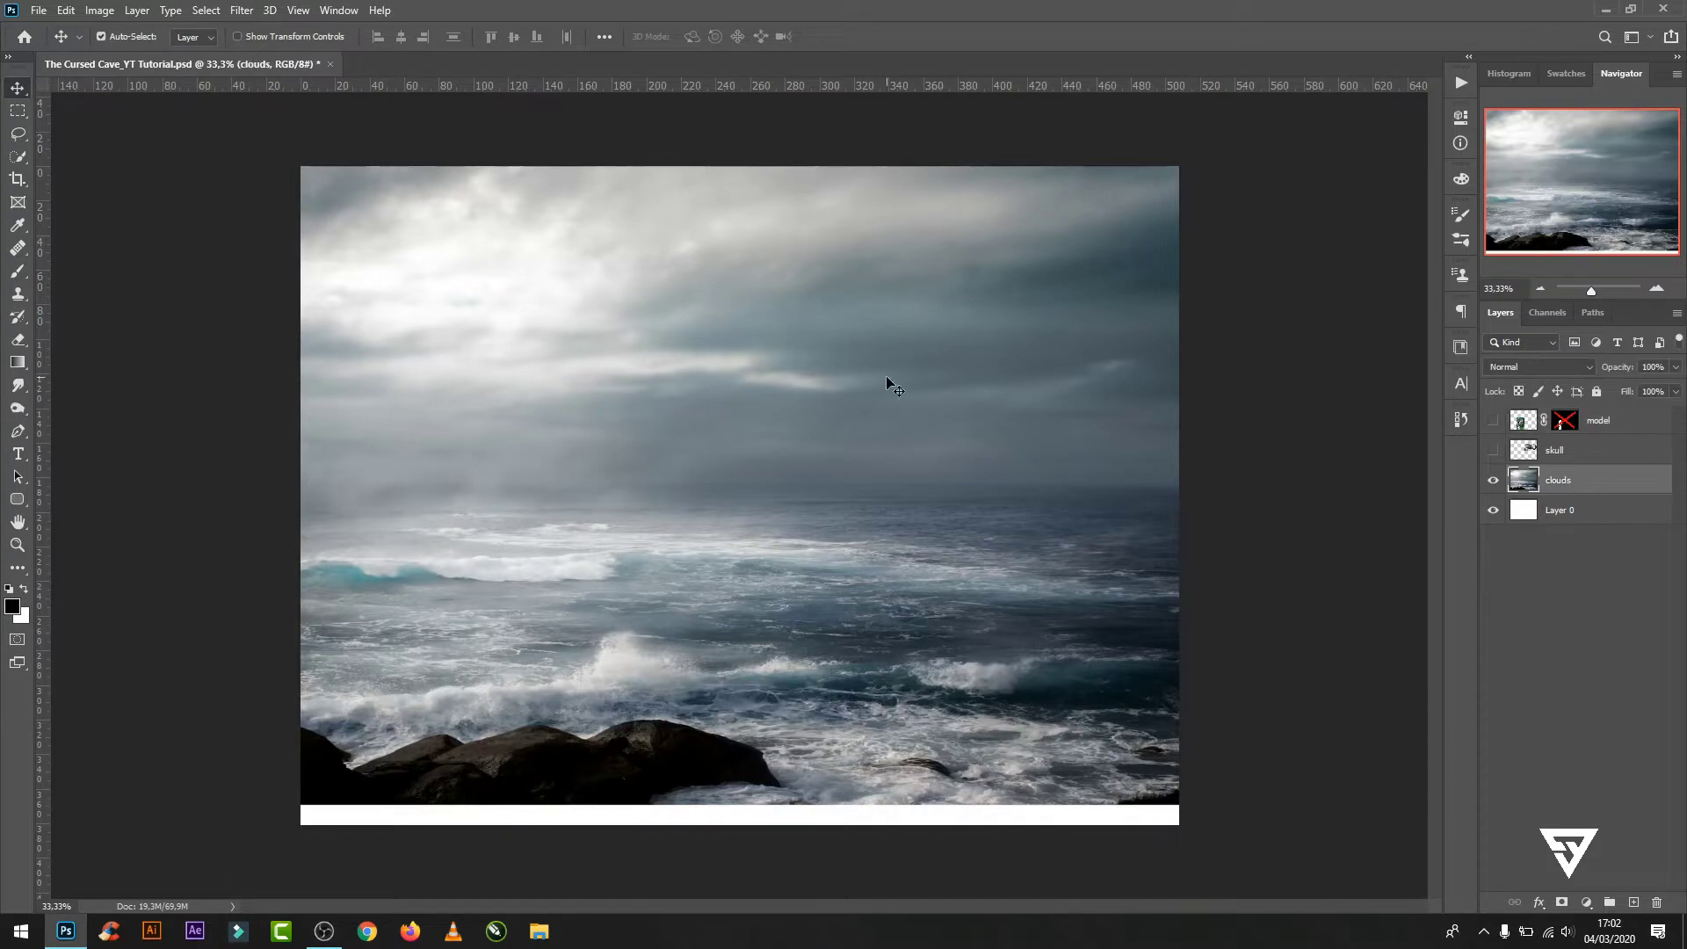
click(1563, 903)
- Fade the clouds' lower sea area to white with a black-to-white gradient on the mask
click(19, 364)
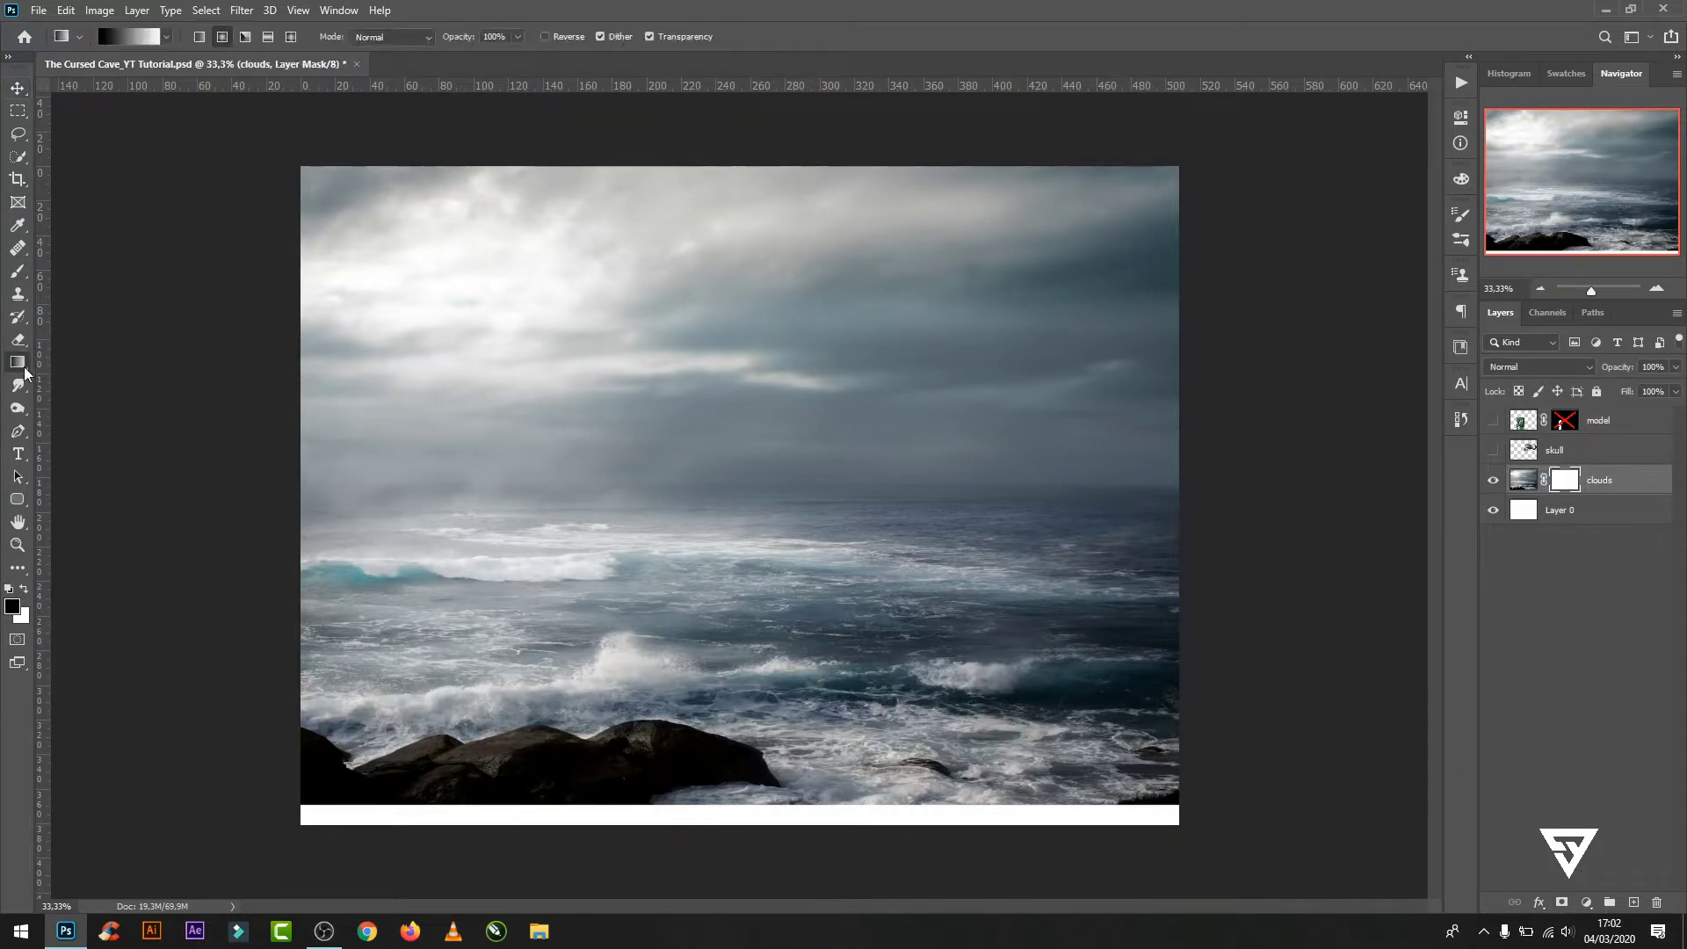
click(130, 35)
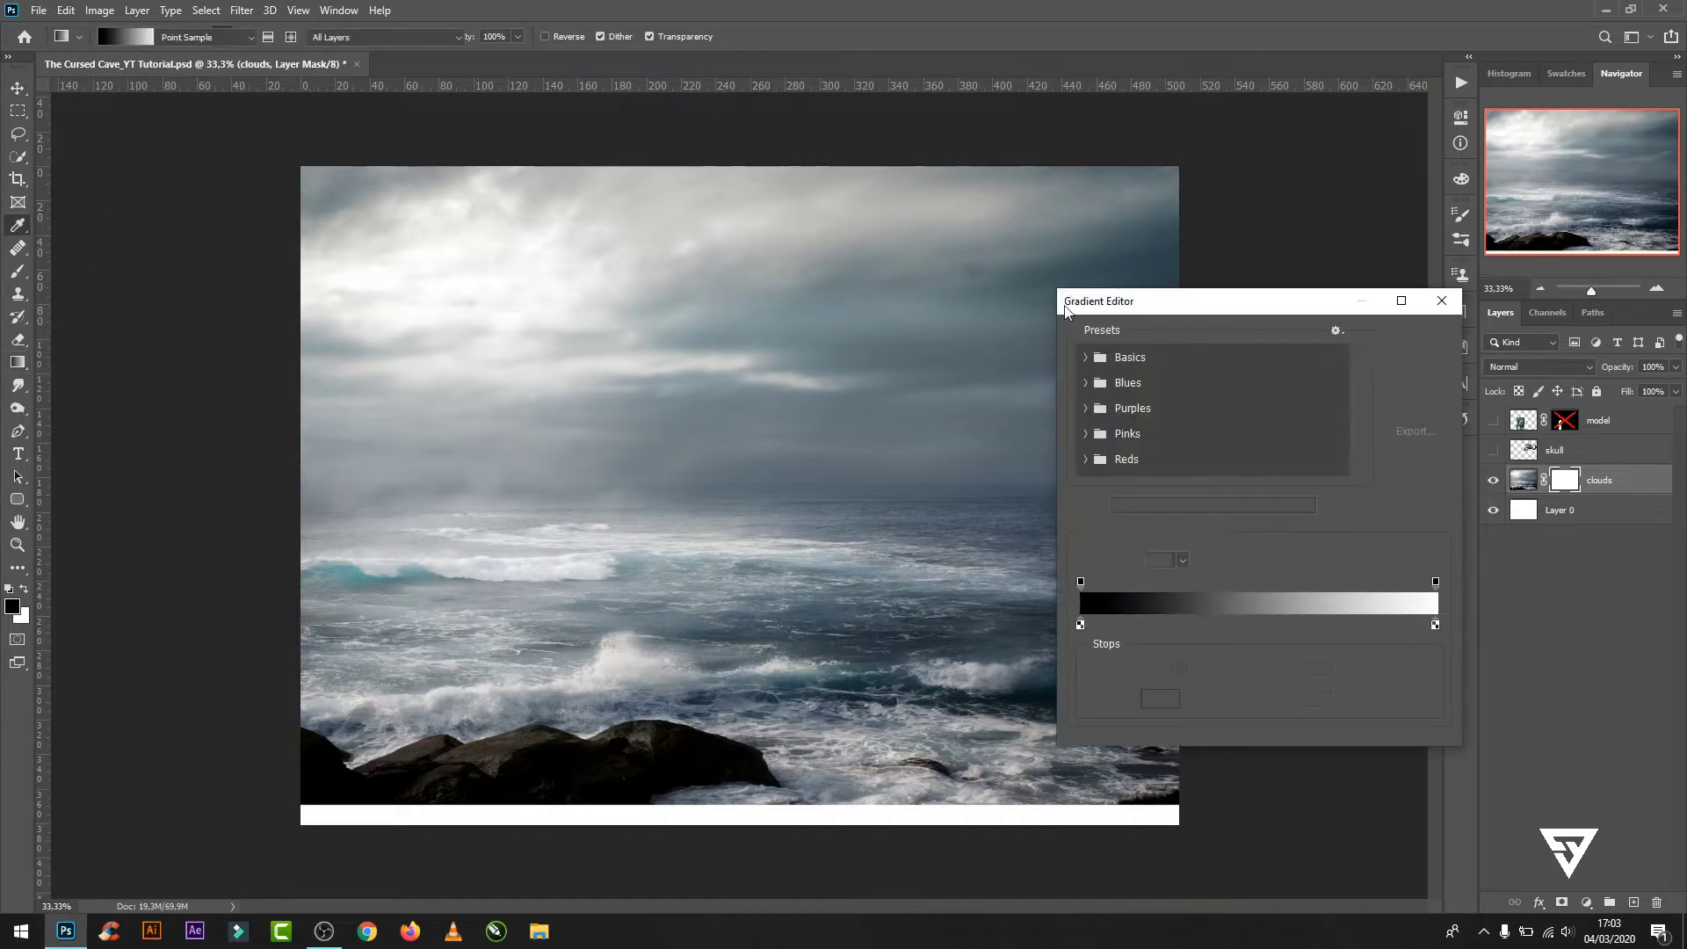
click(1088, 358)
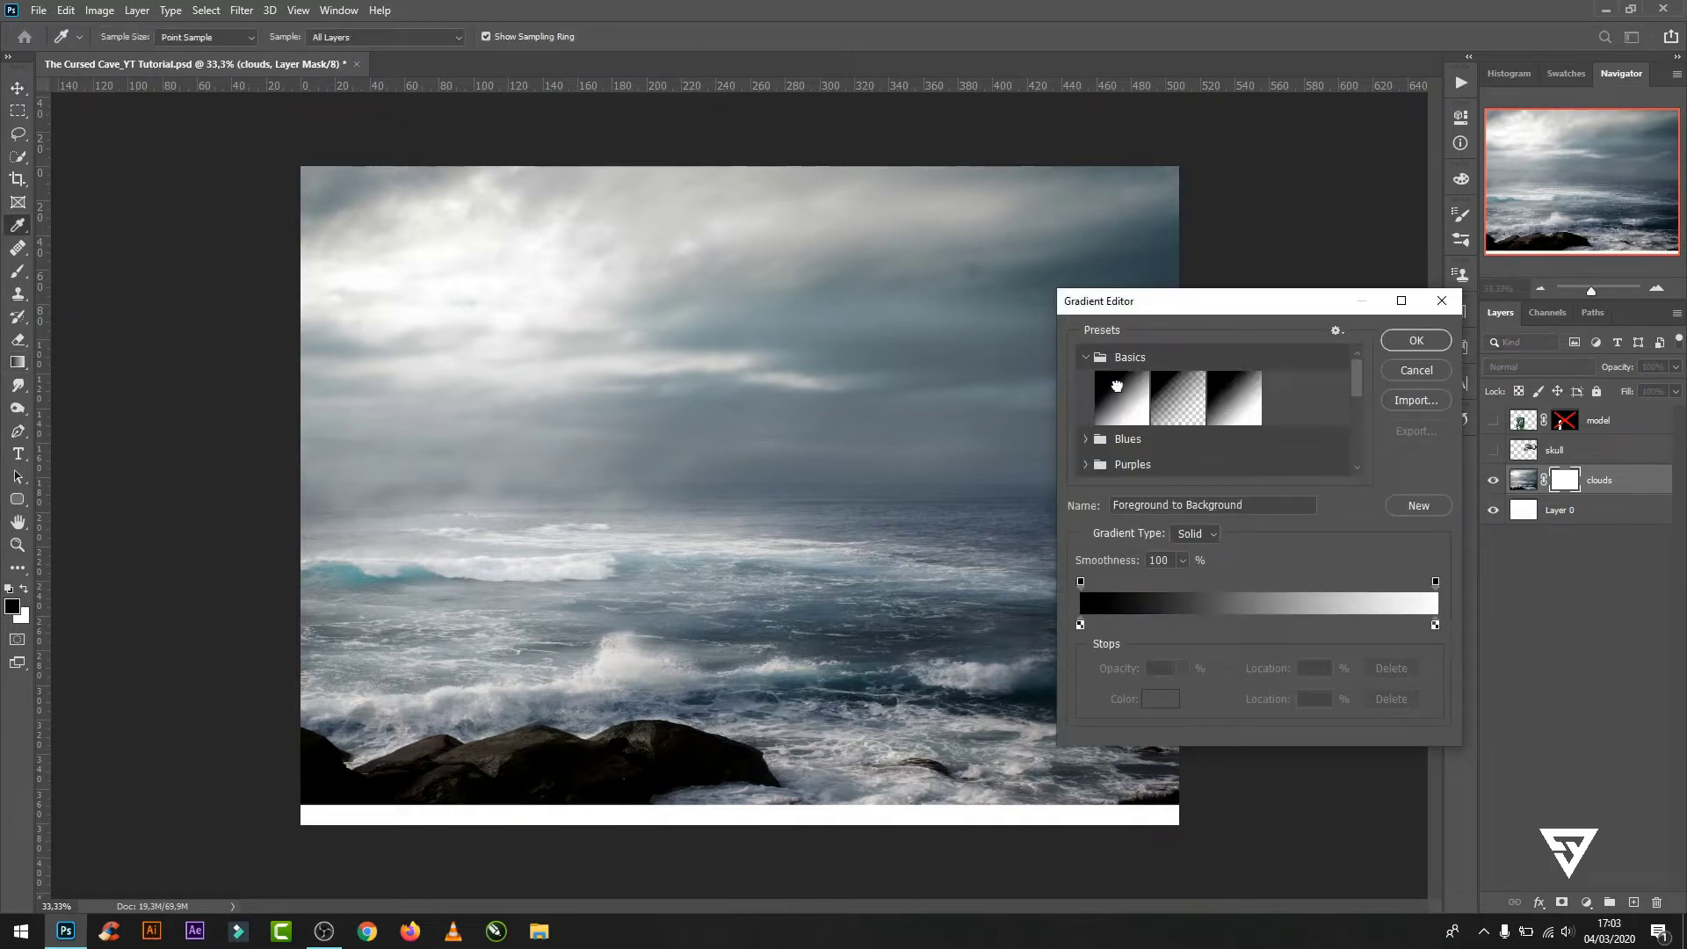
click(1132, 387)
click(1416, 341)
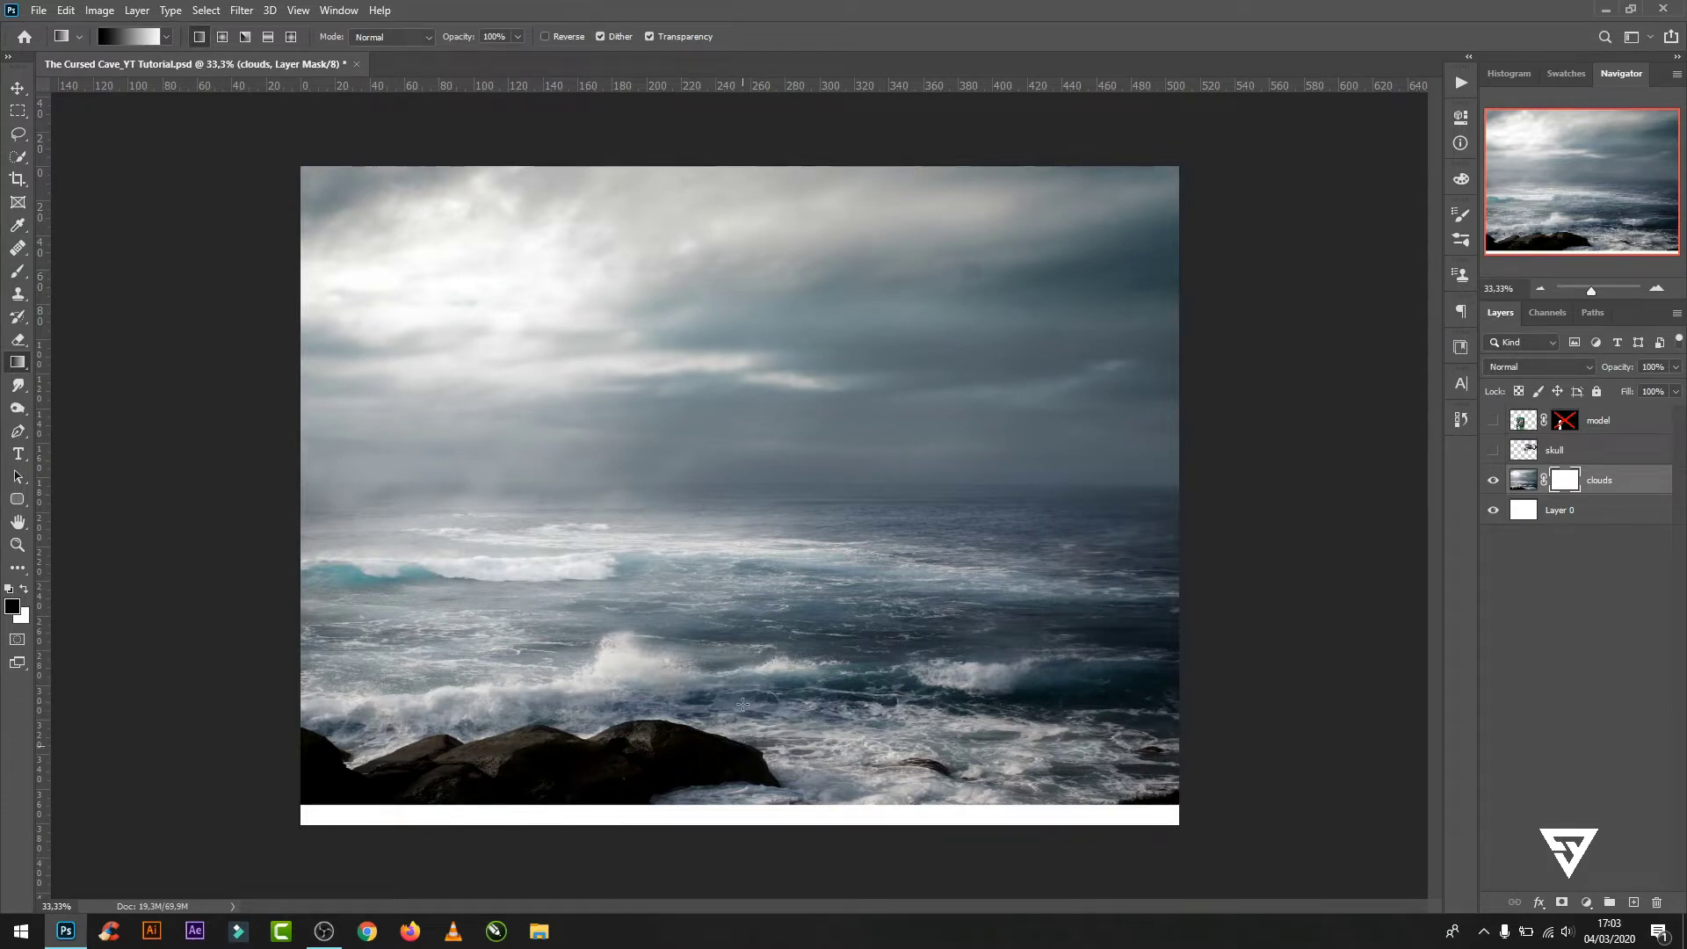
drag(742, 704, 757, 330)
click(1520, 481)
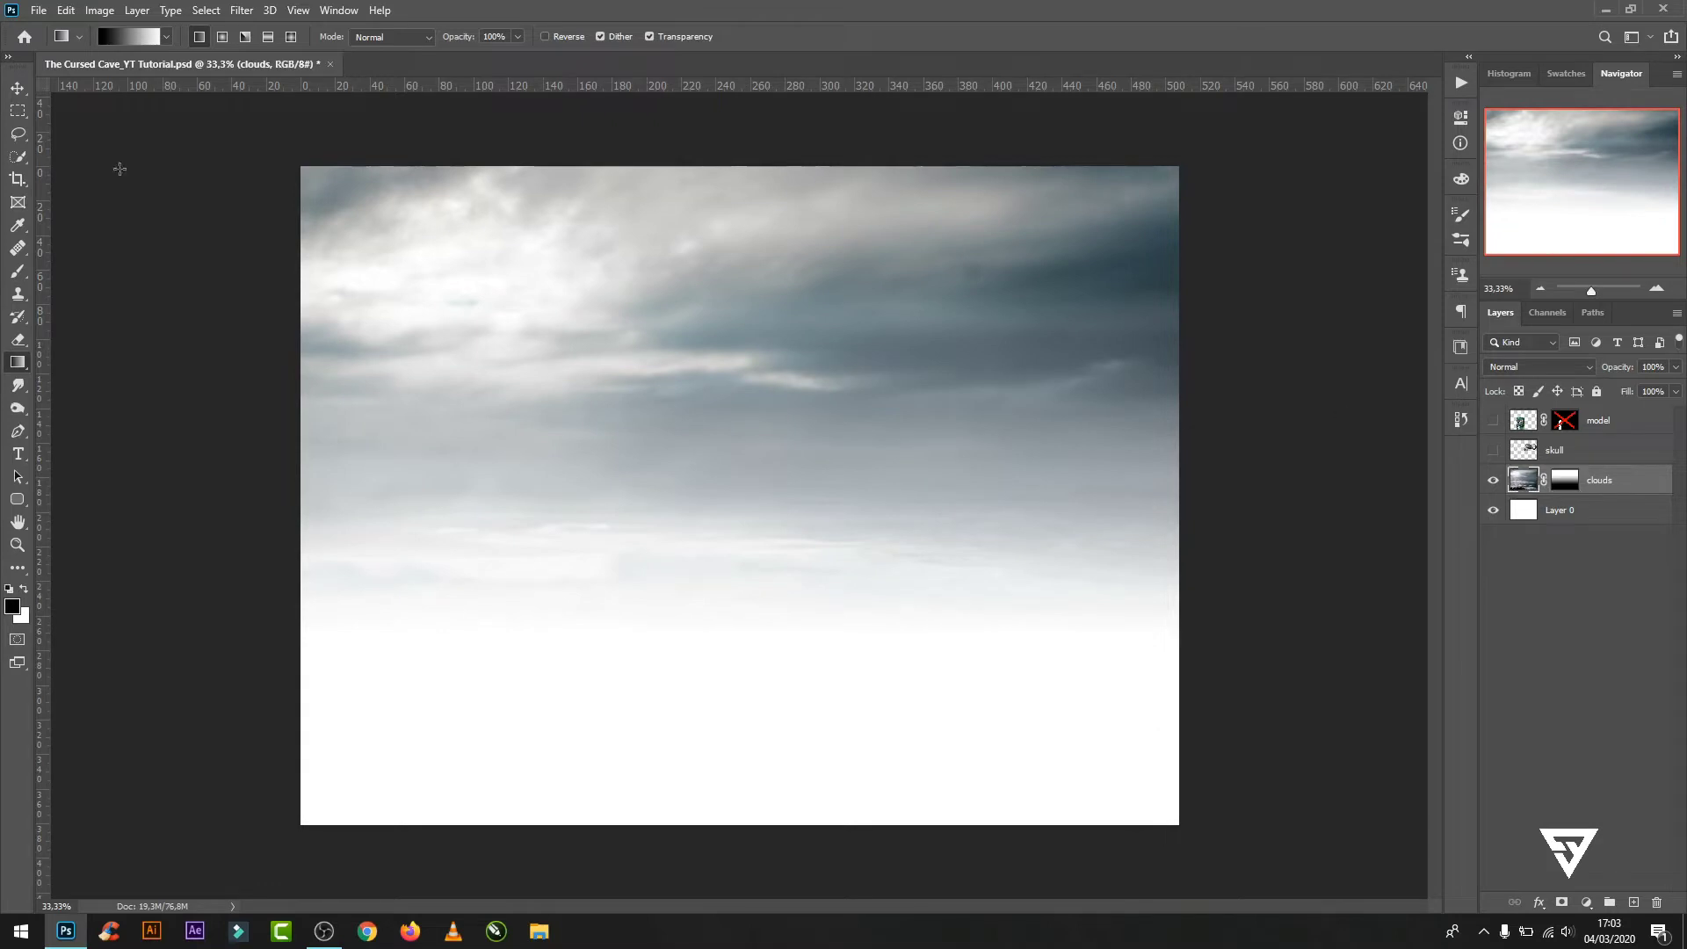
- Place the mountain 2 (2) valley photo into the document with Place Embedded
click(24, 87)
click(39, 9)
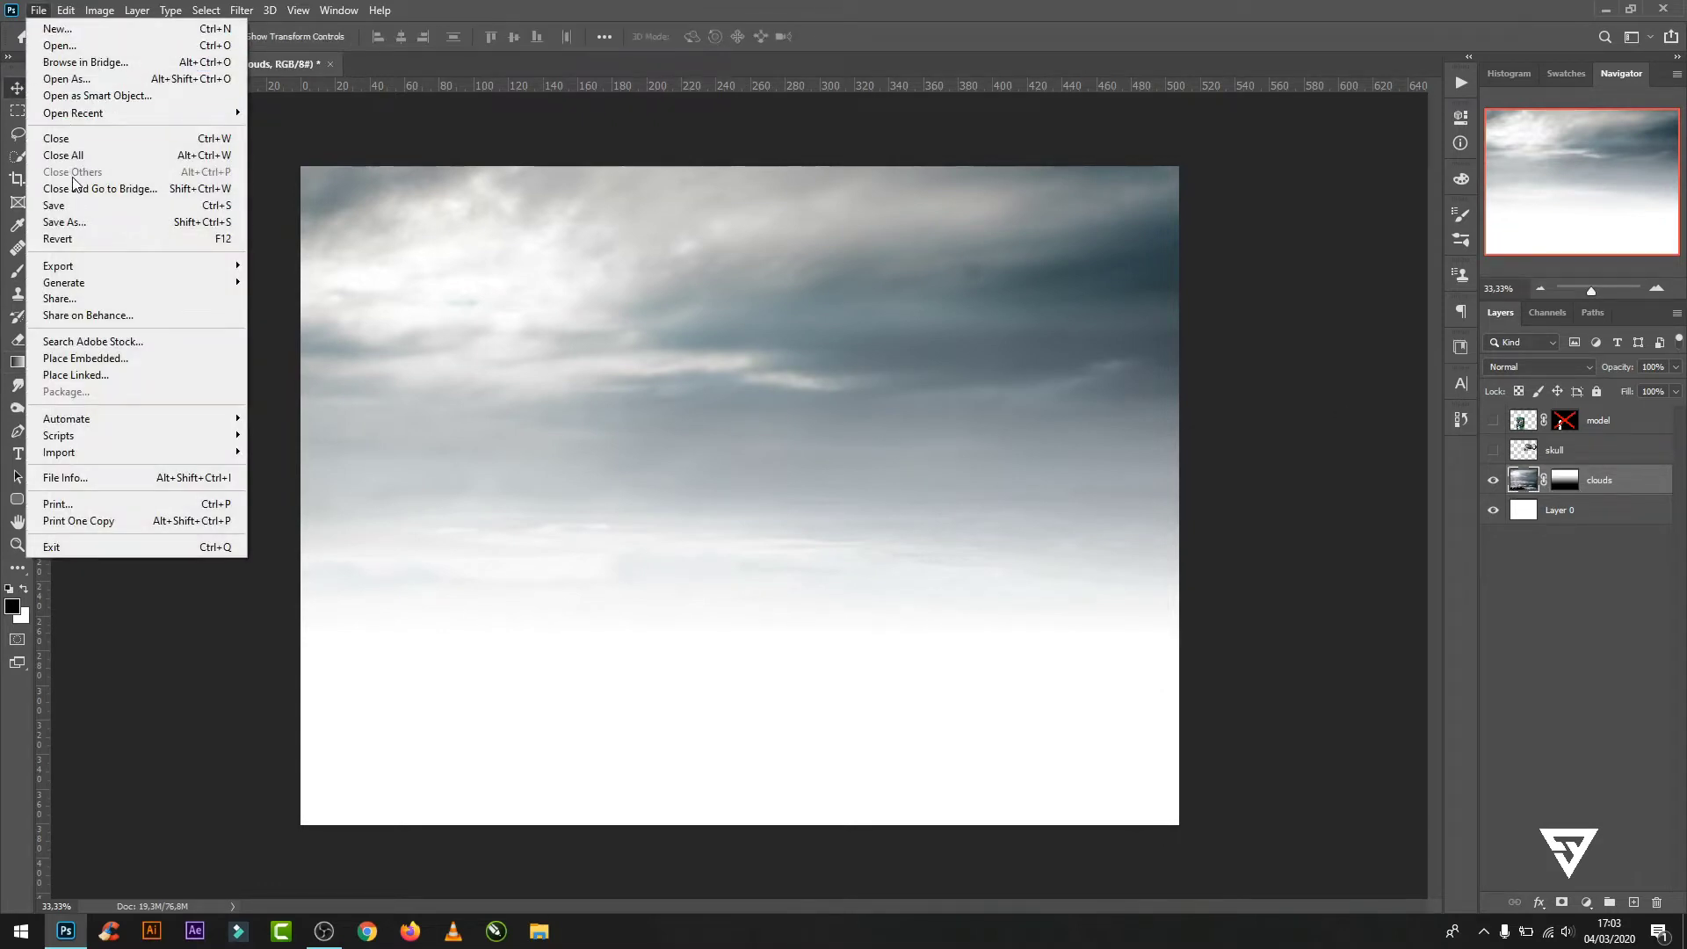
click(132, 359)
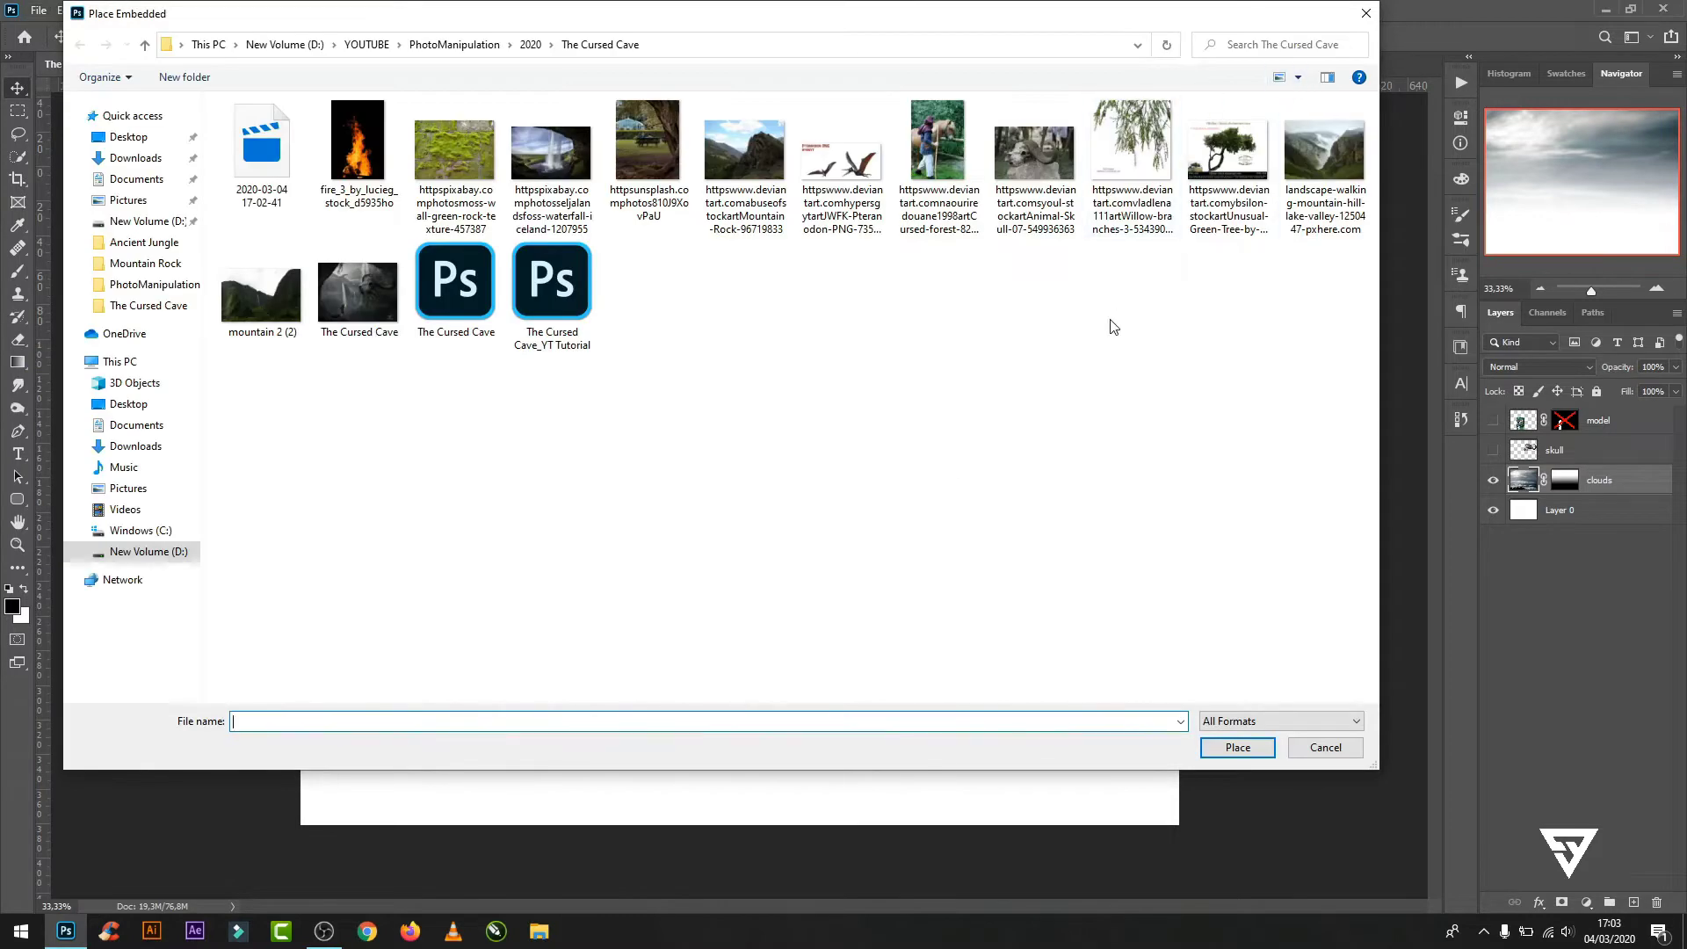
right_click(1040, 342)
mouse_move(1083, 379)
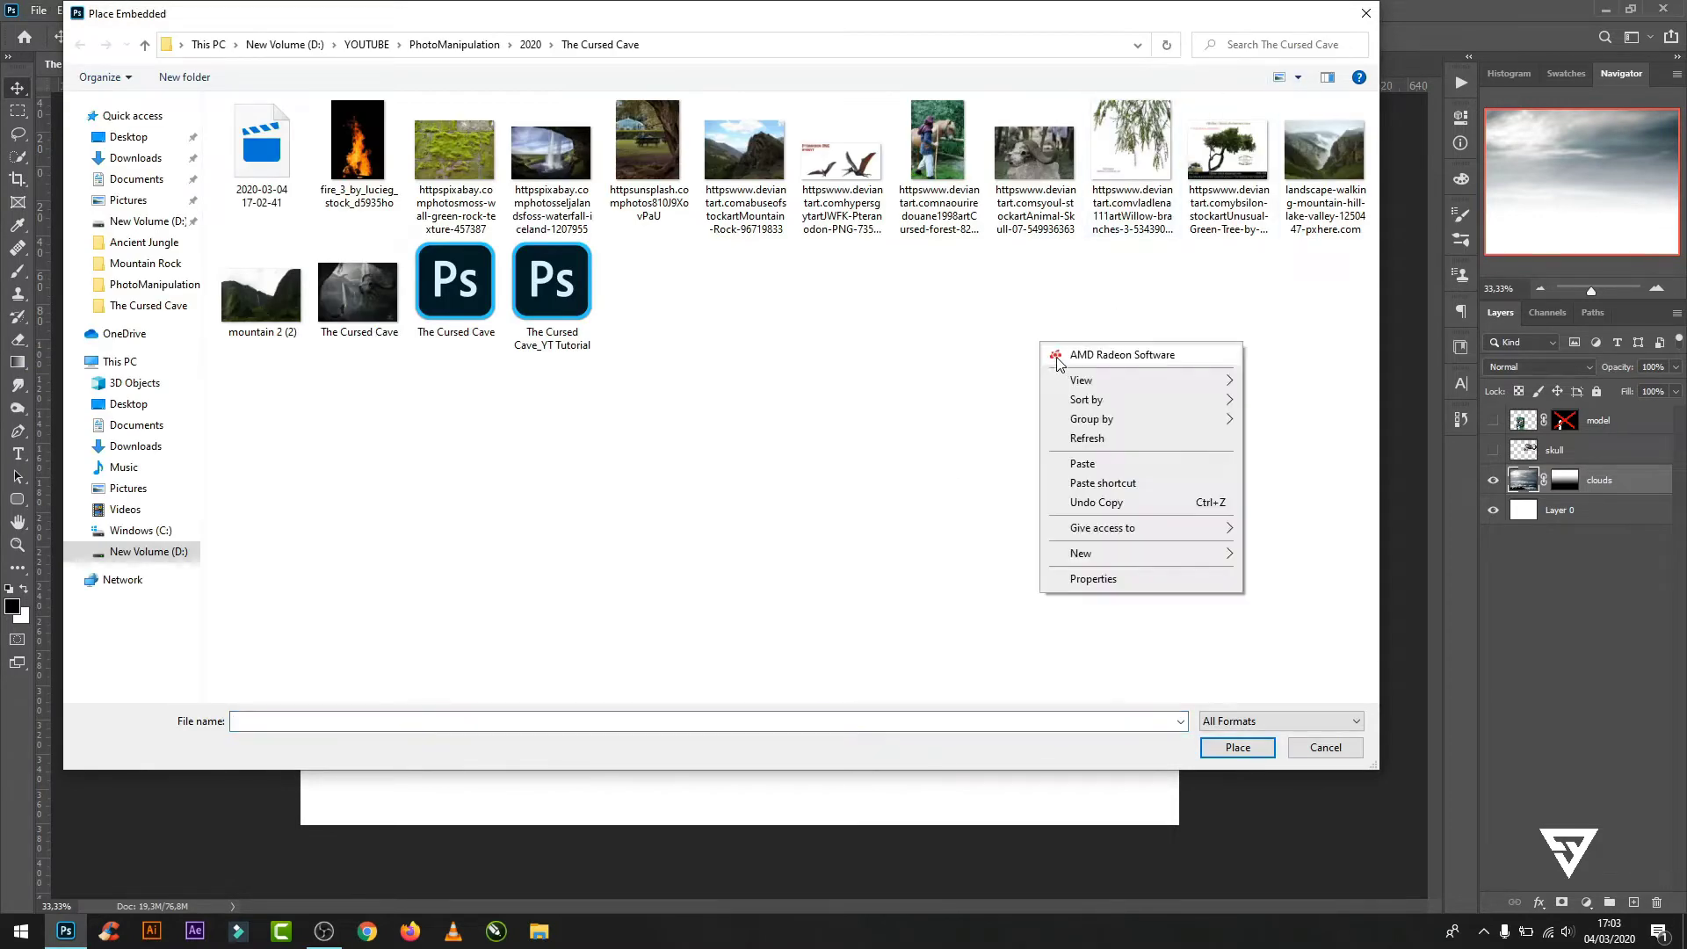
click(1289, 383)
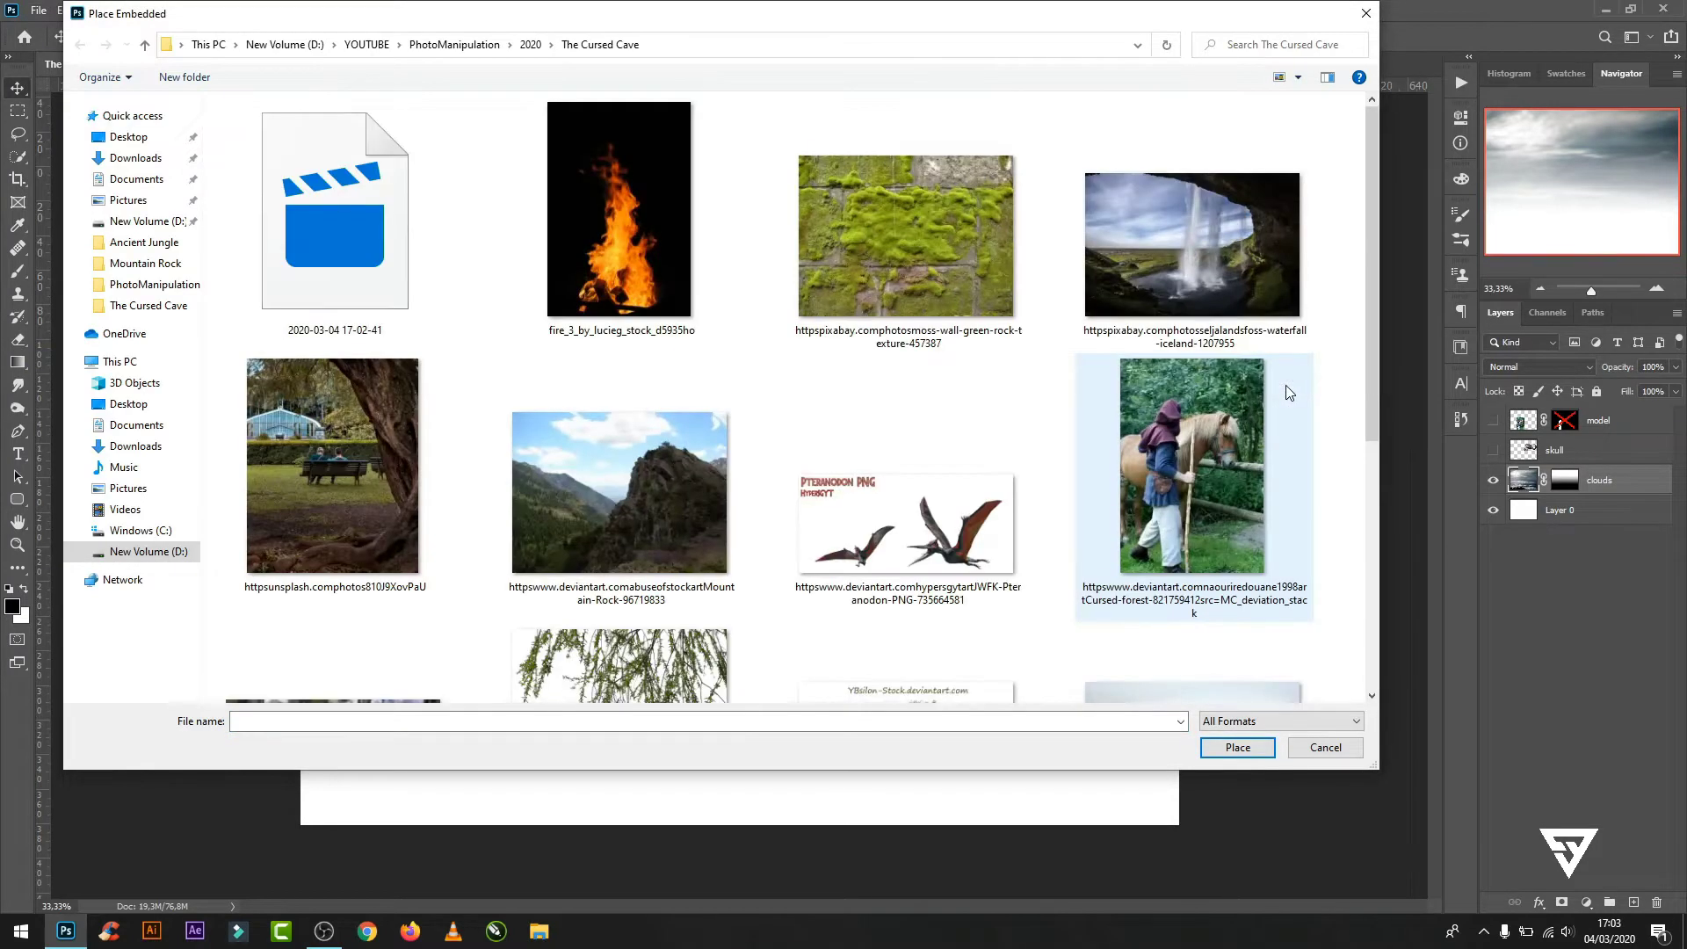
drag(1372, 277, 1384, 503)
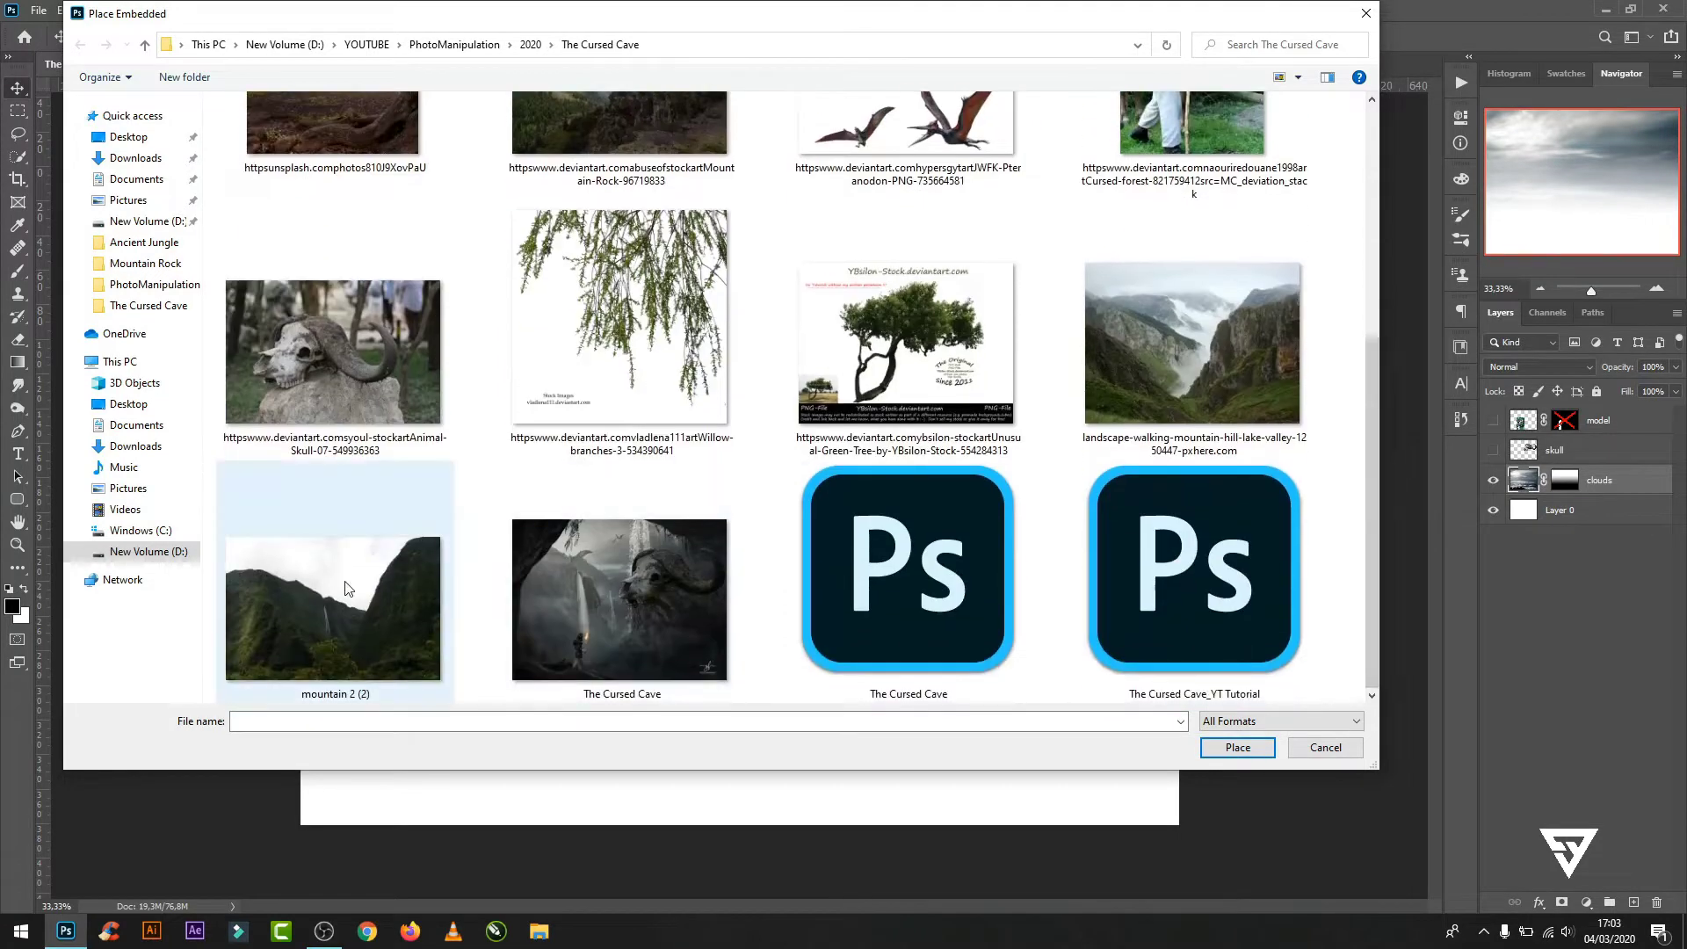
double_click(348, 588)
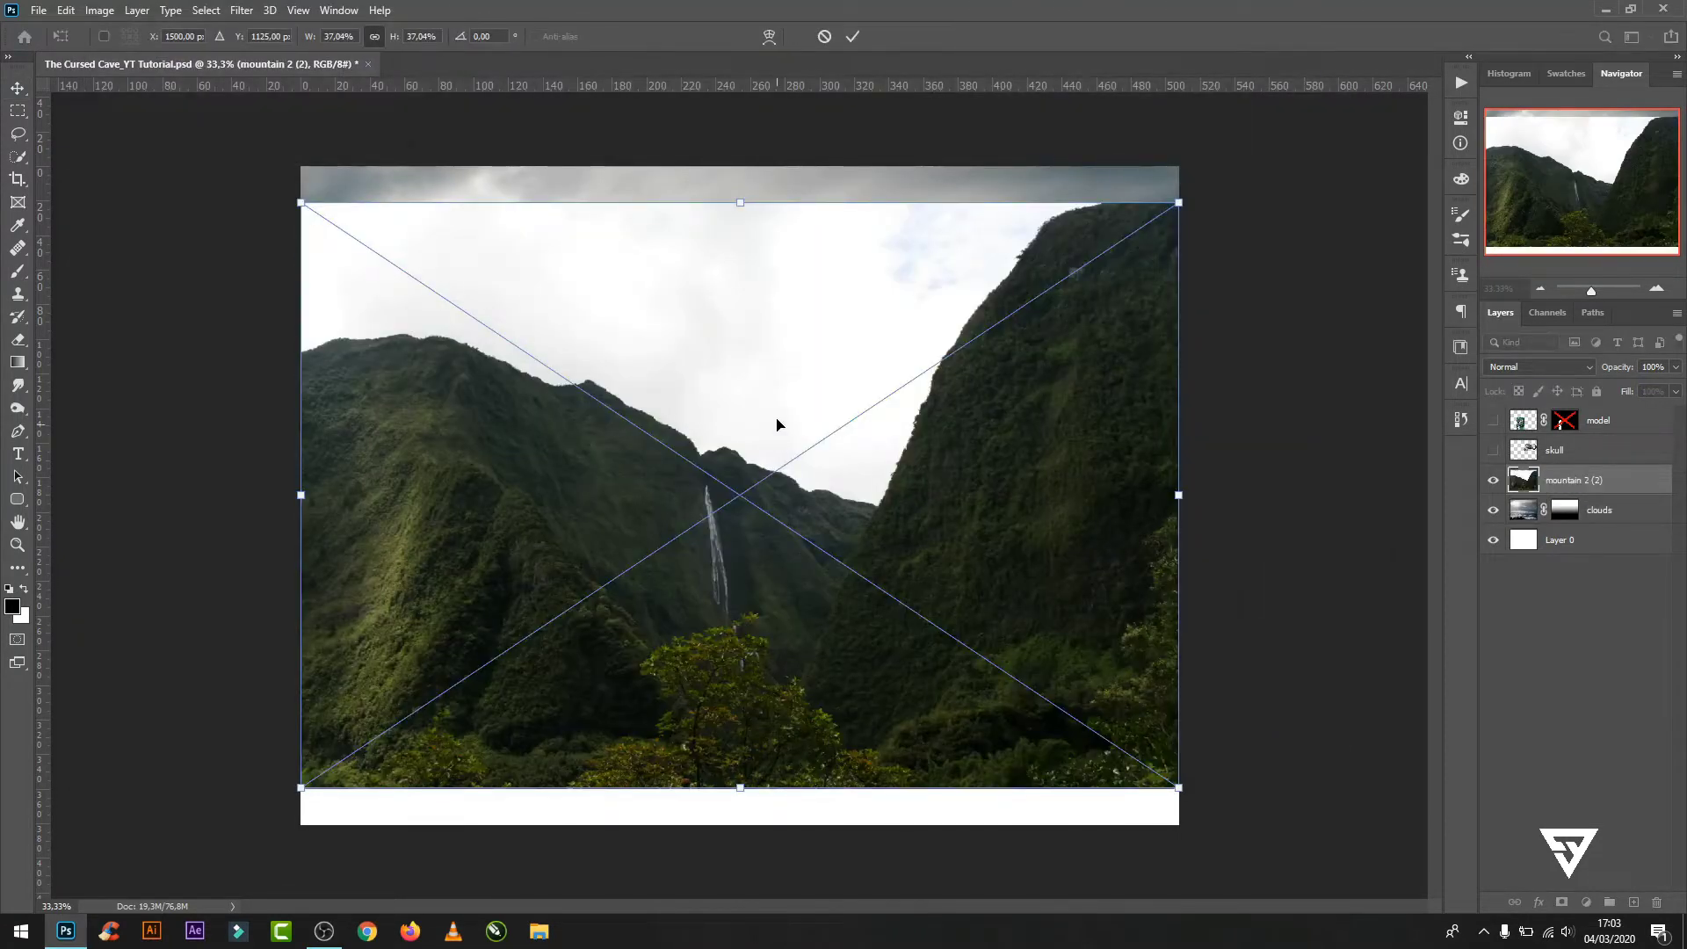
- Enlarge the valley photo to about 39% and move it over the upper canvas
drag(777, 424, 775, 356)
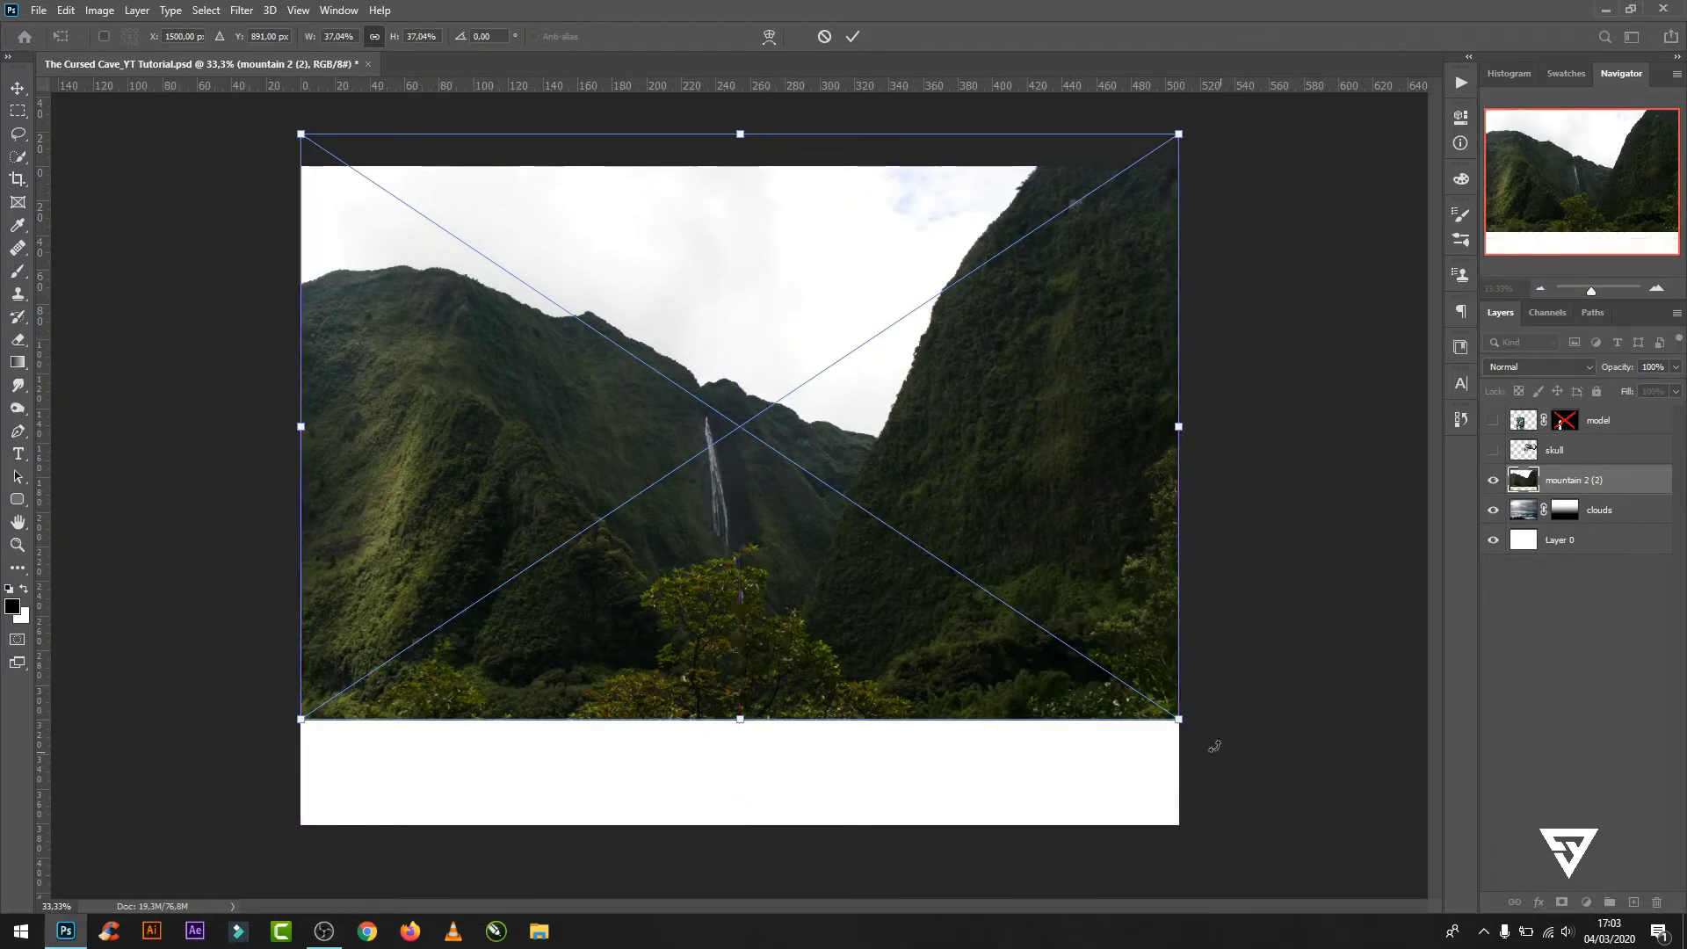
drag(1179, 719, 1235, 740)
drag(1137, 551, 1117, 541)
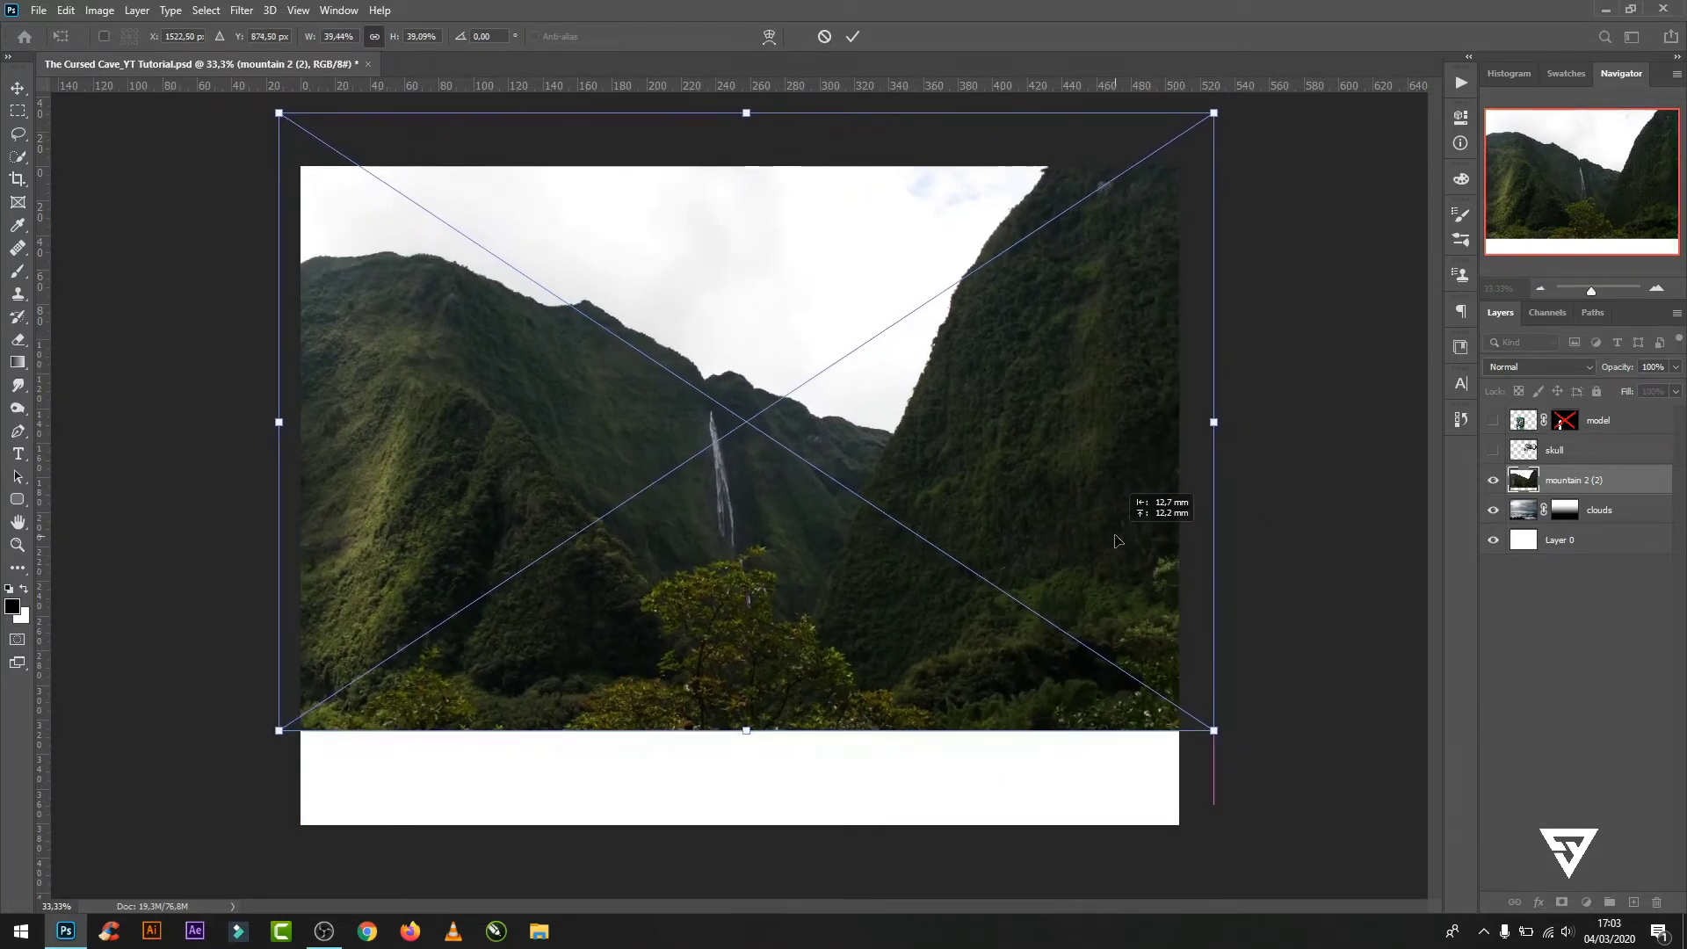
click(852, 36)
- Quick-select the white sky and add an inverted mask that hides it on the valley photo
click(18, 156)
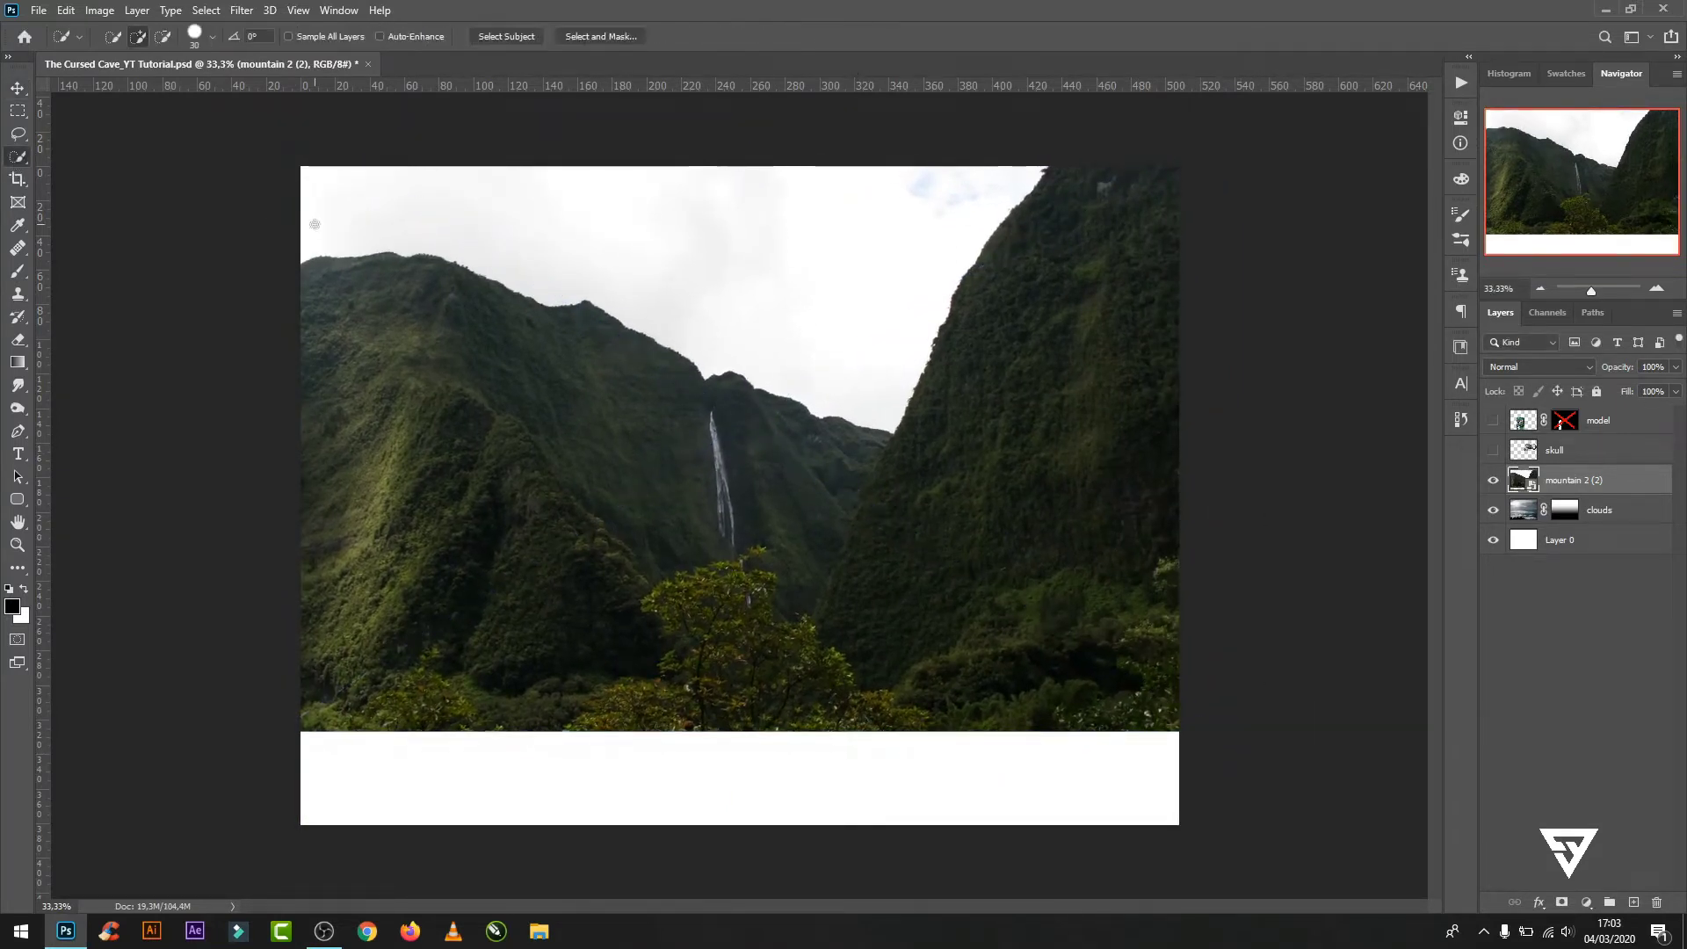
drag(315, 225, 852, 271)
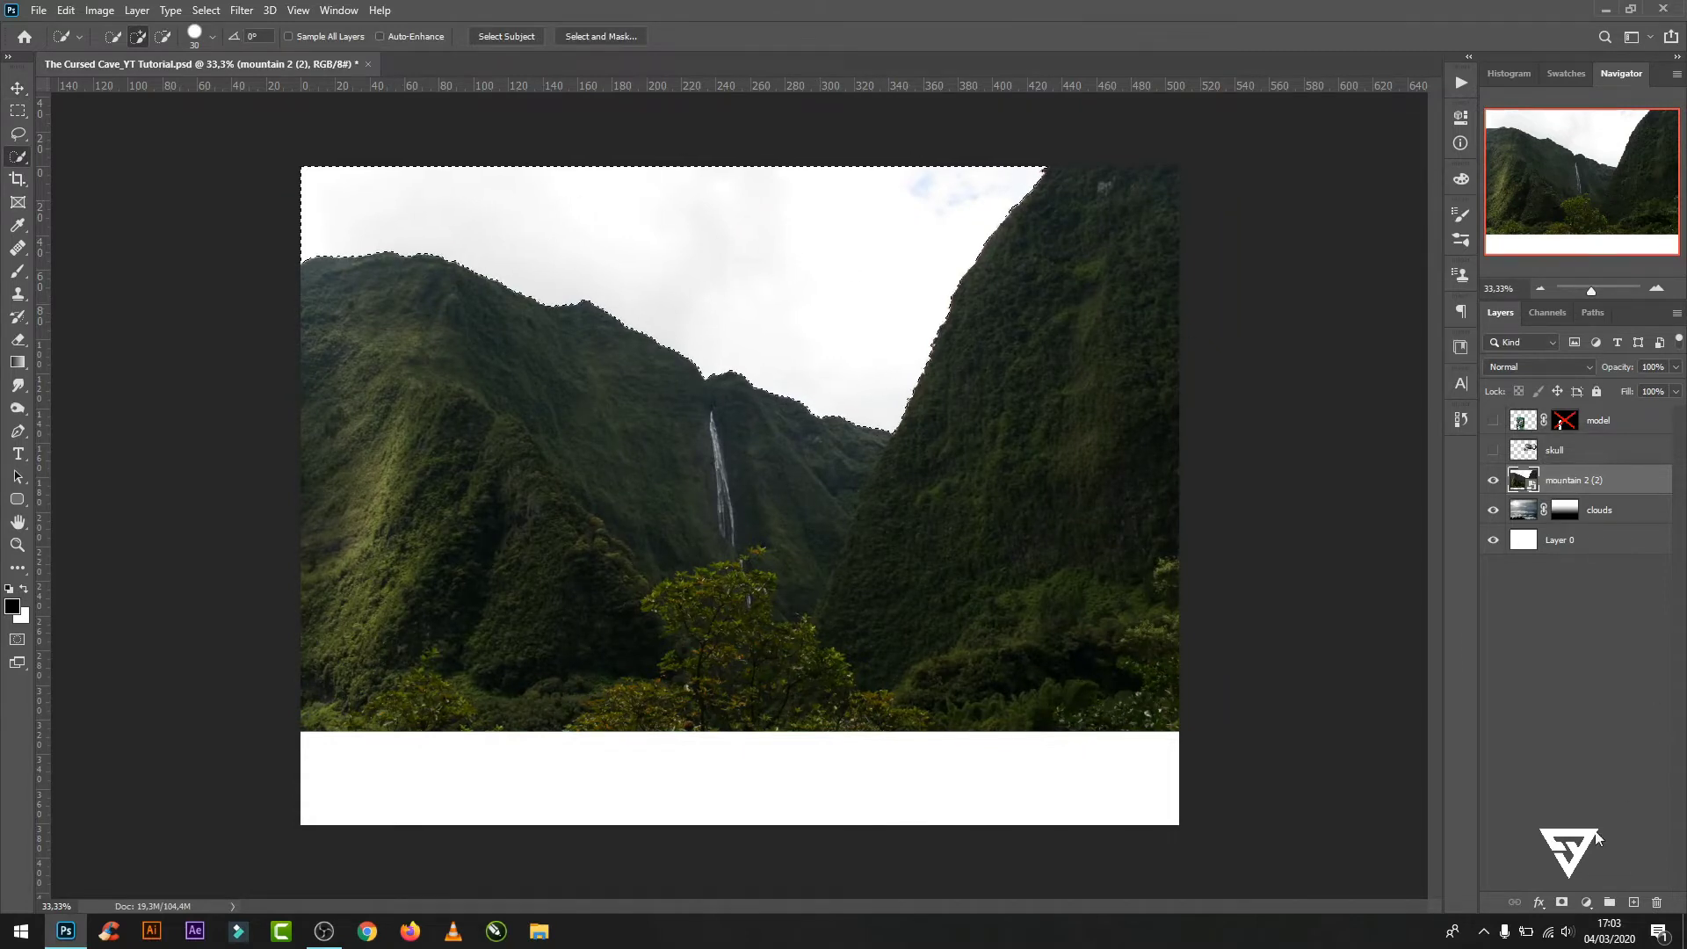
click(1562, 902)
key(ctrl+i)
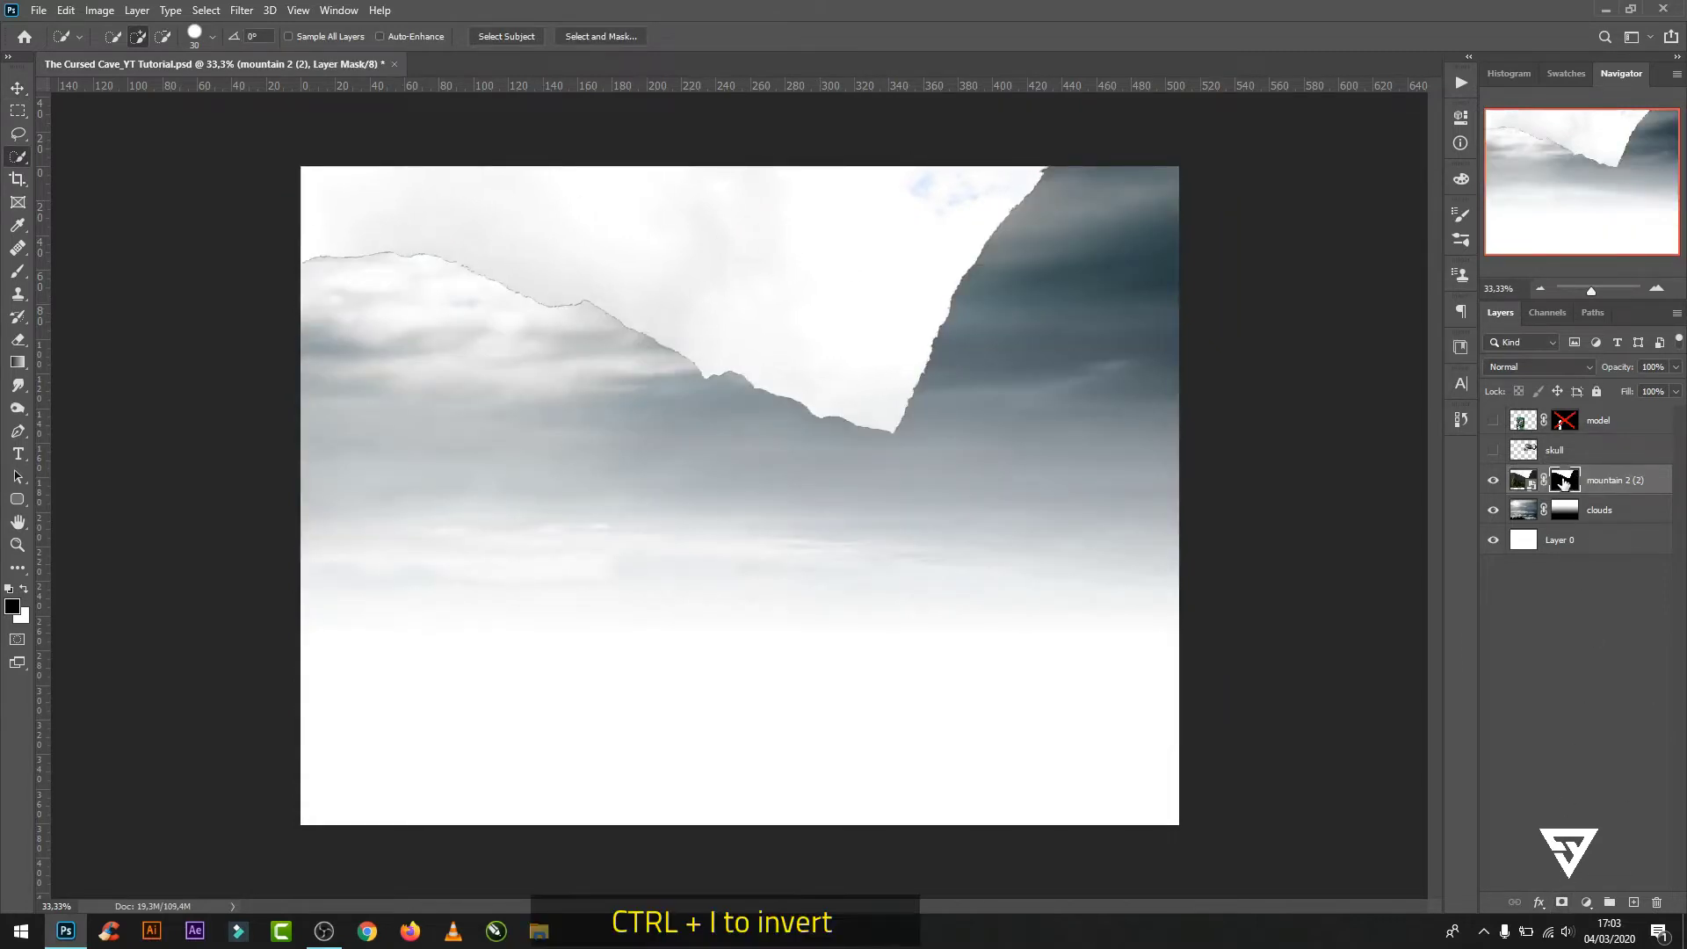
key(ctrl+i)
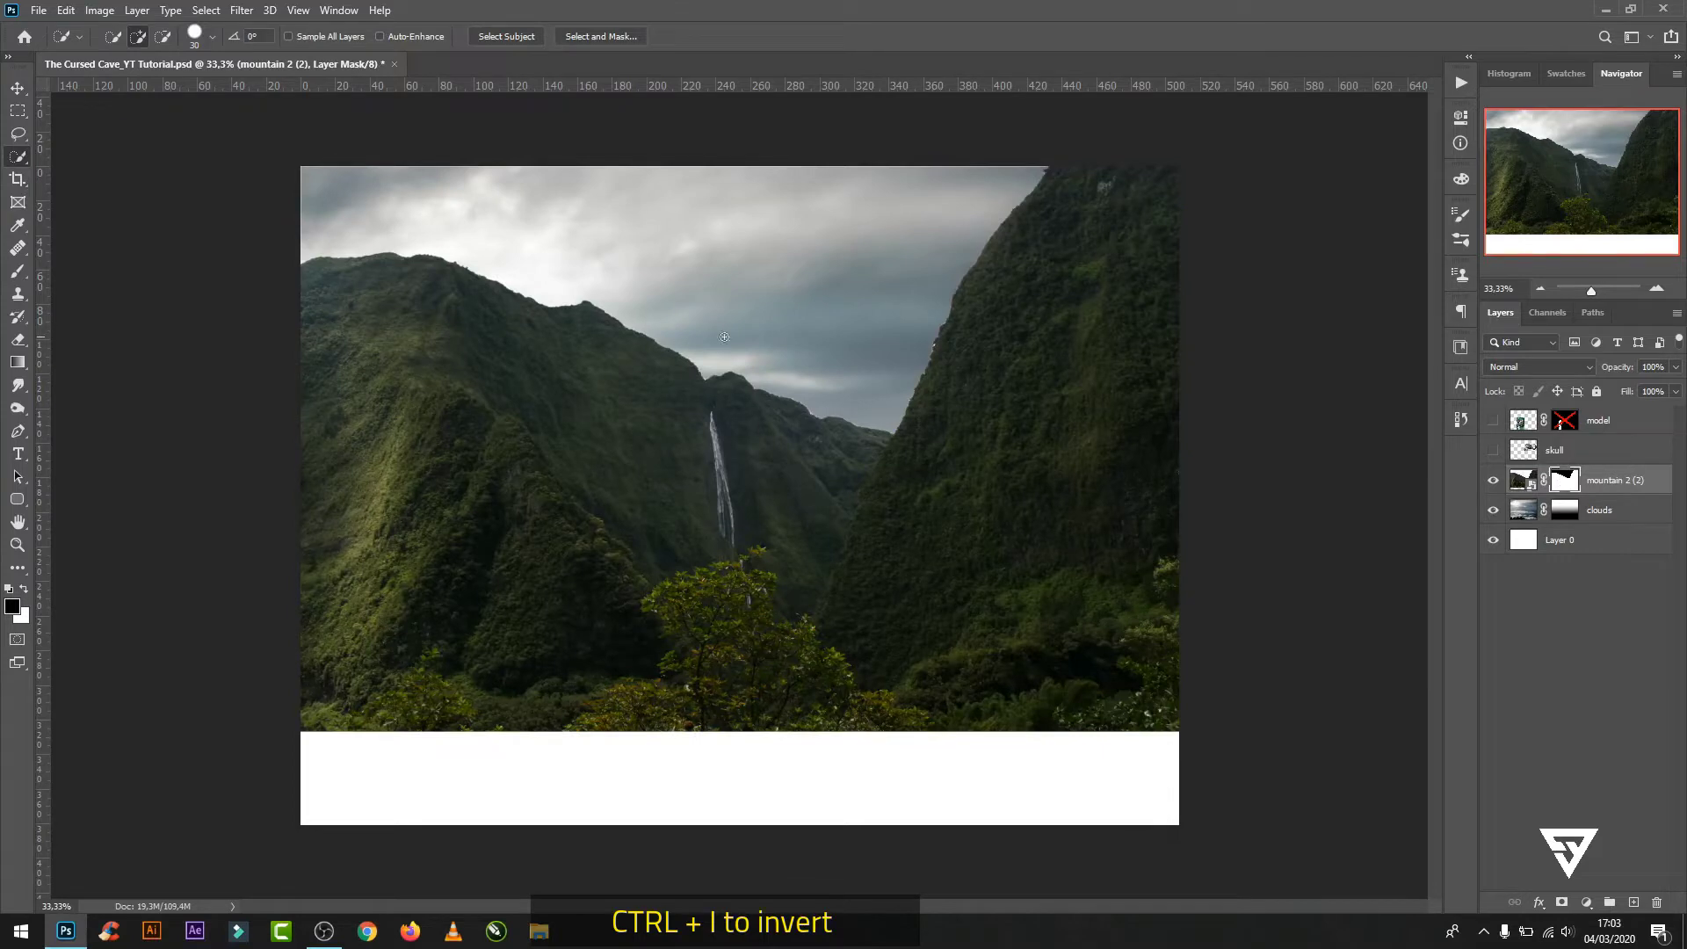
- In Select and Mask, refine the mountain ridge edges with Decontaminate Colors enabled
right_click(1607, 482)
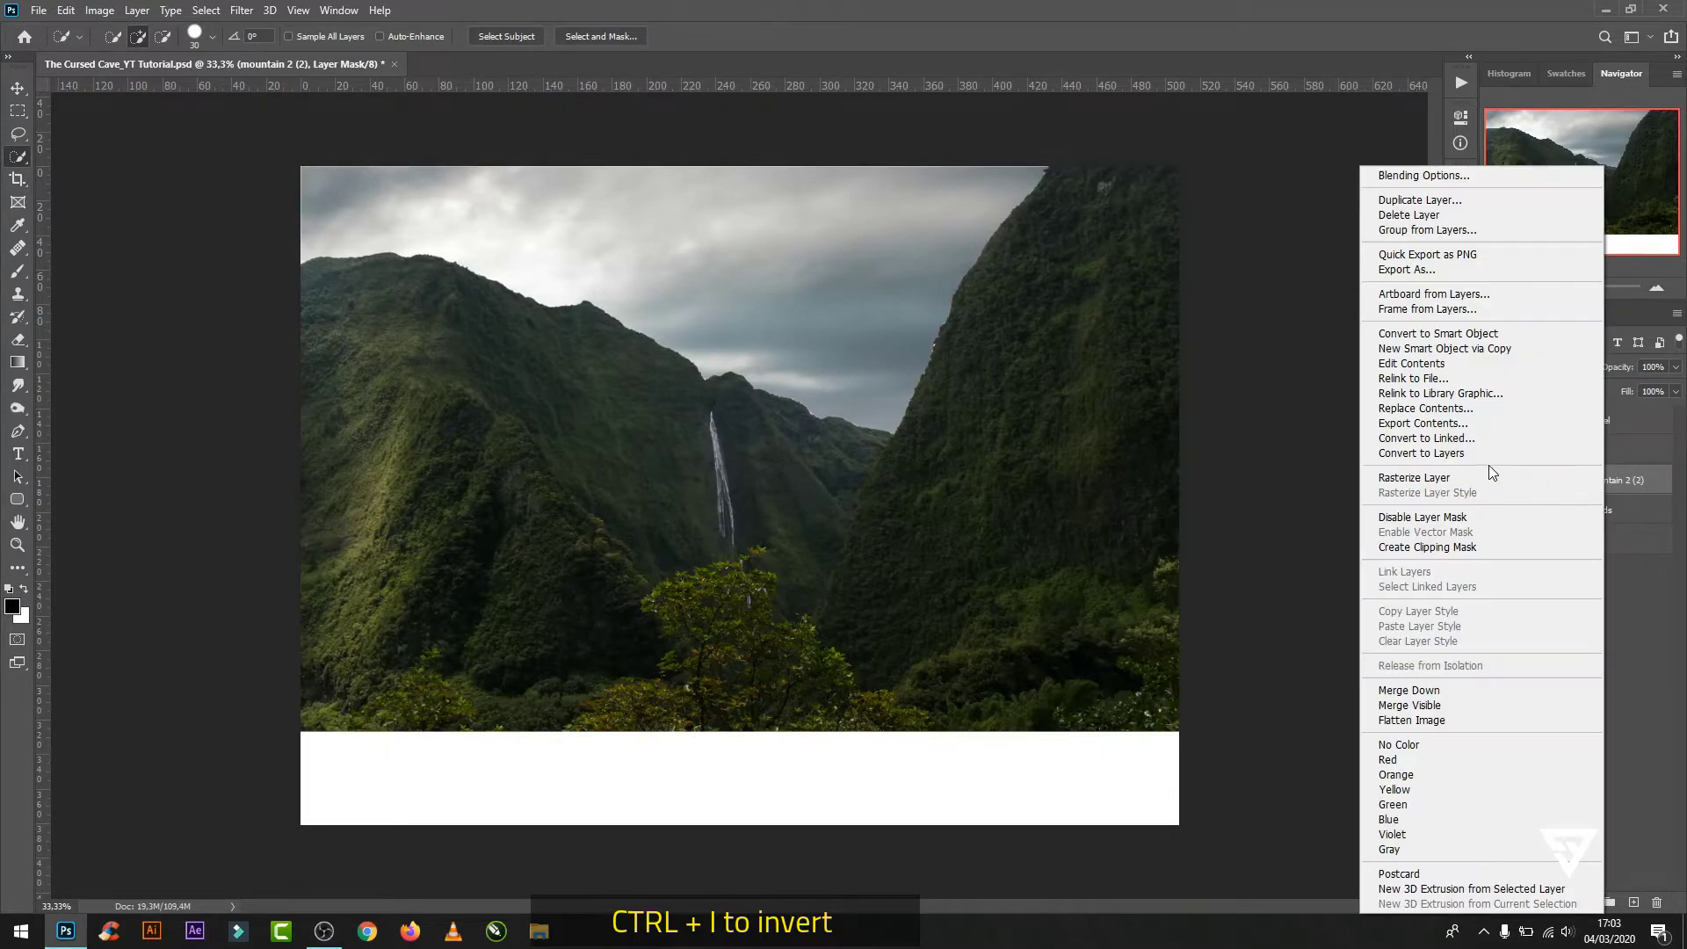
right_click(1565, 480)
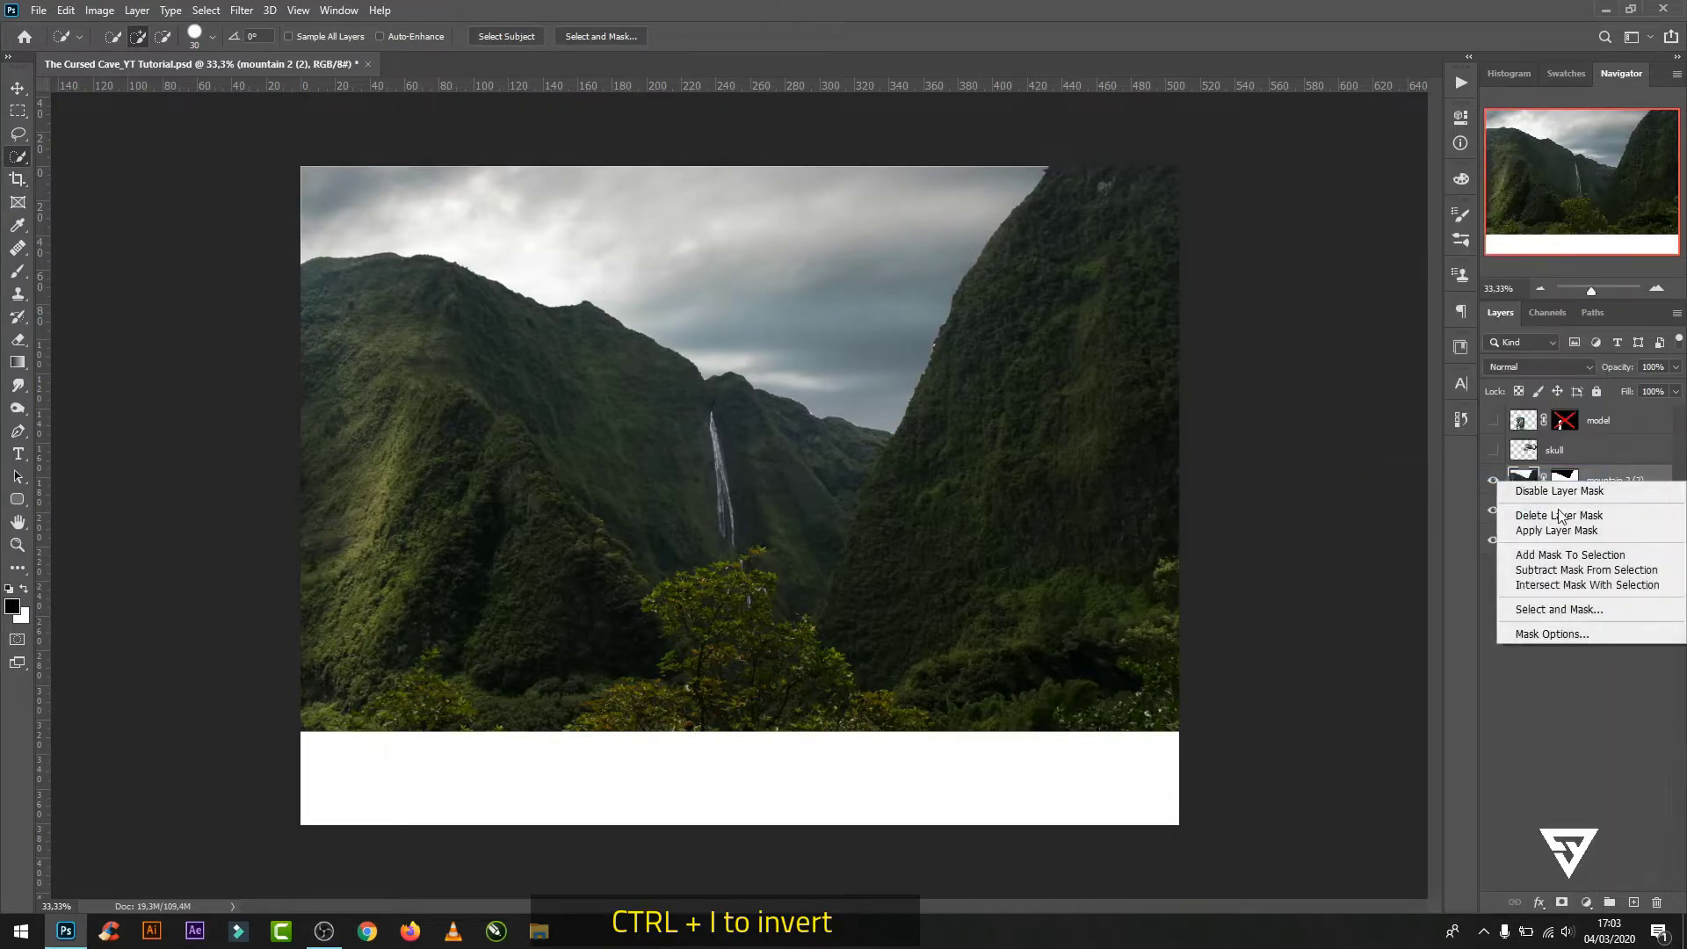
click(1559, 609)
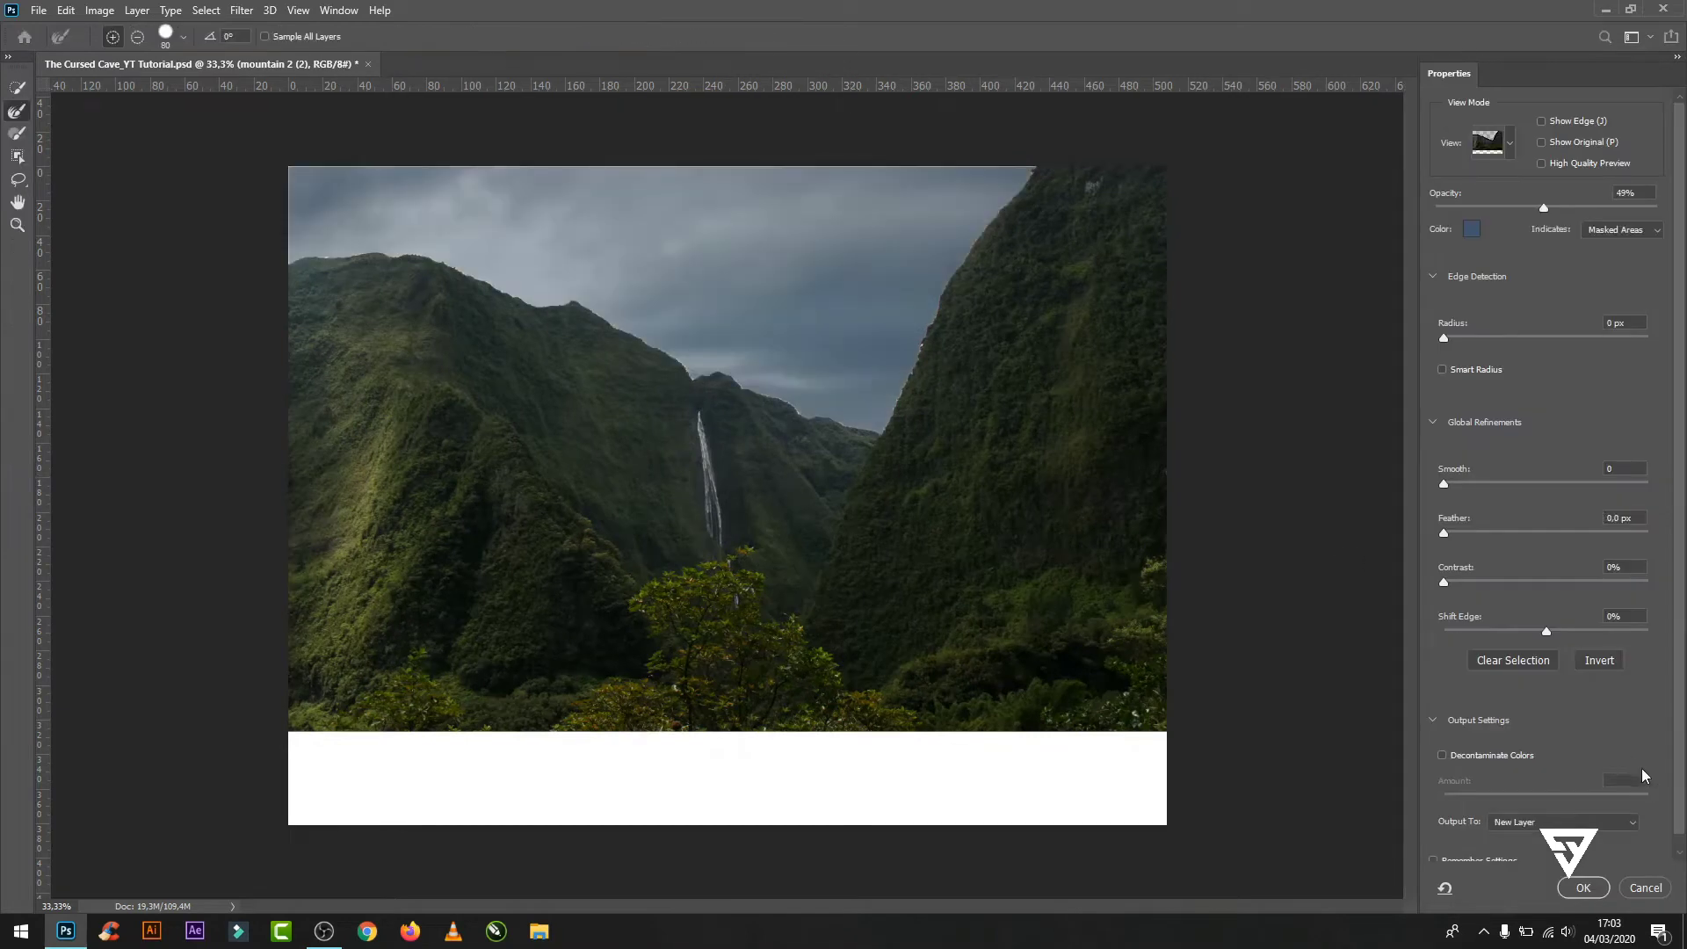
click(1632, 824)
click(1581, 830)
mouse_move(224, 255)
mouse_down()
mouse_move(602, 327)
mouse_move(754, 382)
mouse_up()
drag(869, 427, 960, 362)
click(1442, 756)
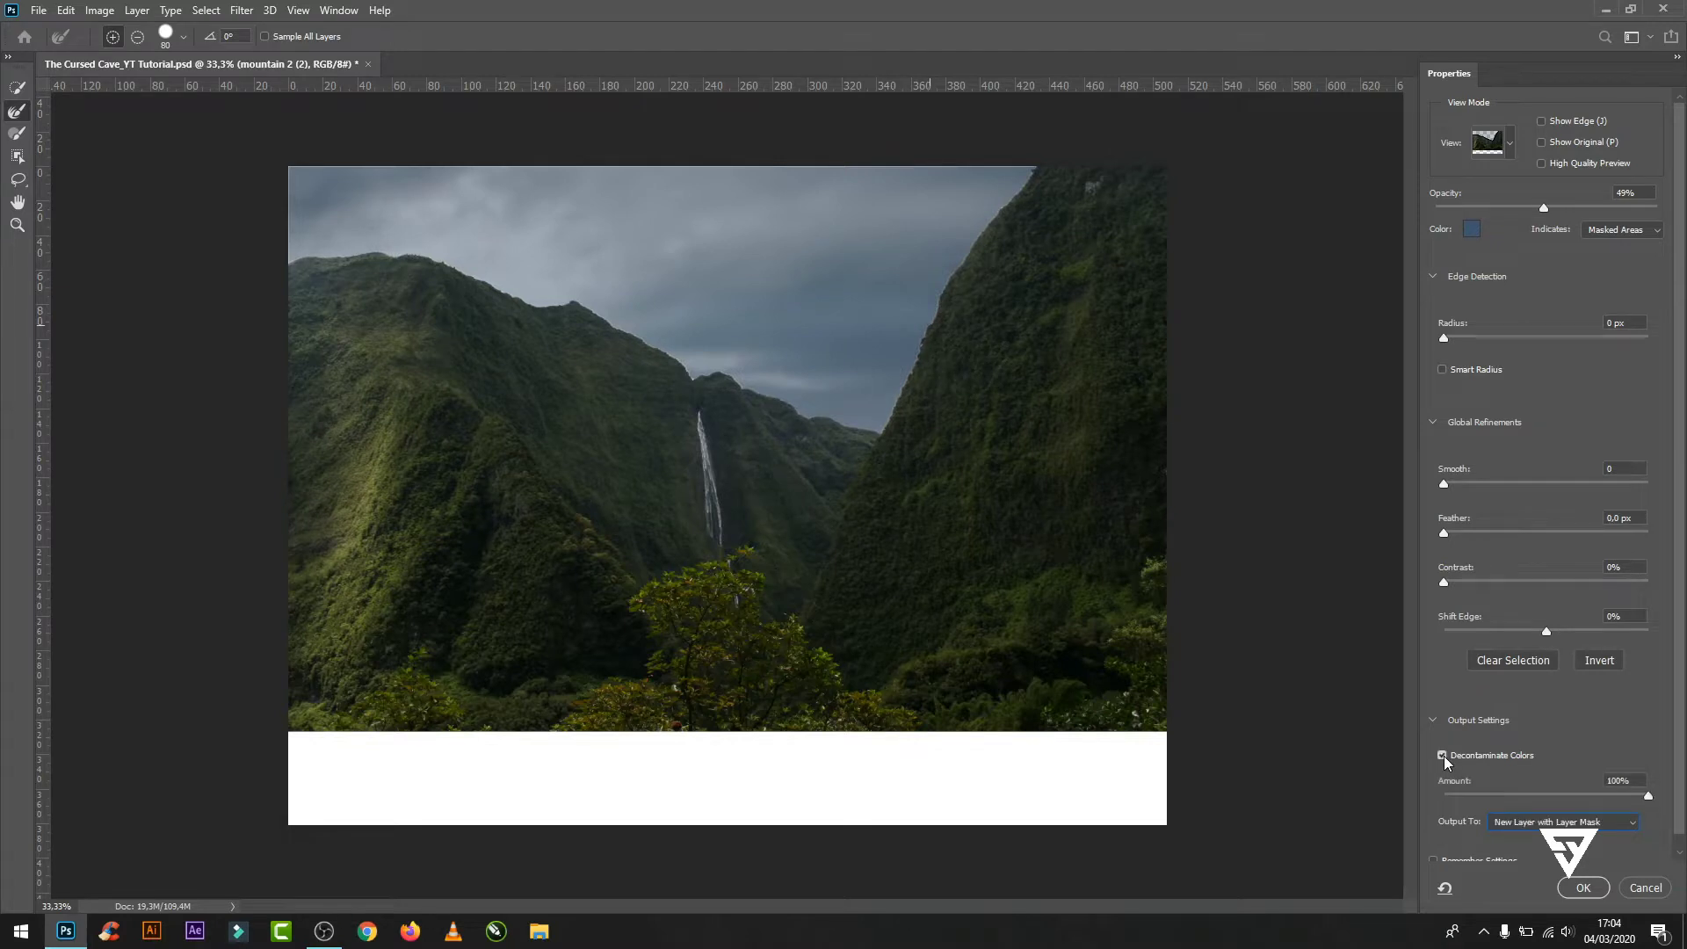
scroll(681, 380, up, 1)
- Refine the remaining ridge edges and output the result as a new masked layer copy
mouse_move(989, 440)
mouse_down()
mouse_move(1146, 202)
mouse_move(1036, 413)
mouse_up()
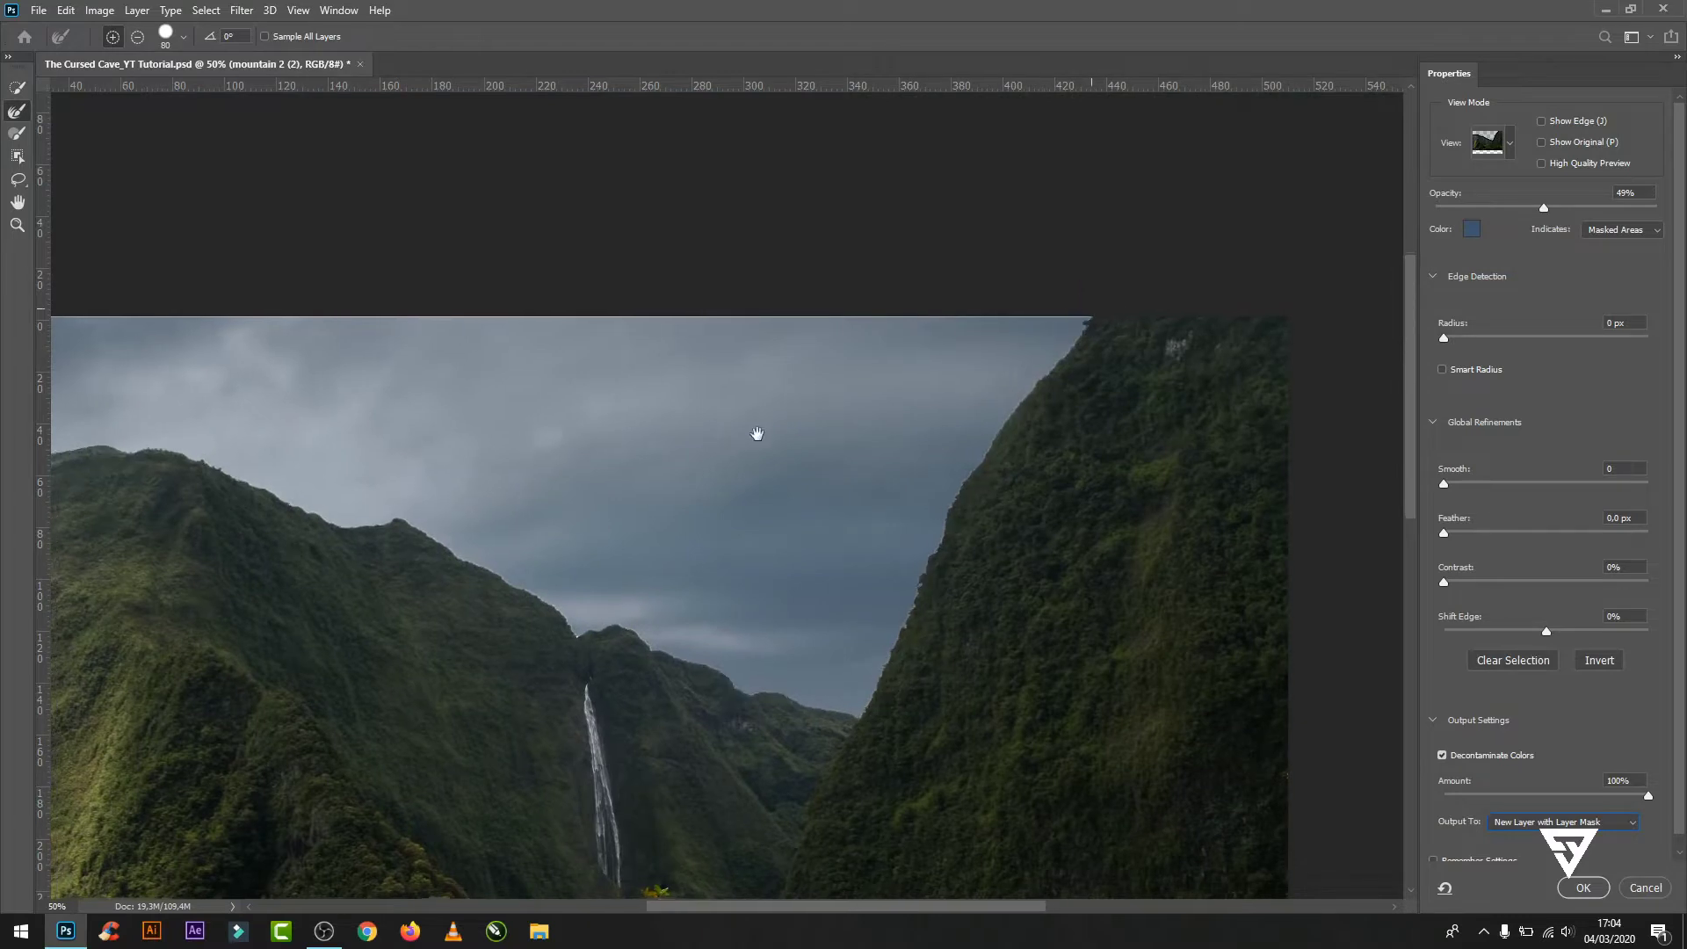
drag(757, 433, 1190, 515)
drag(1038, 531, 518, 328)
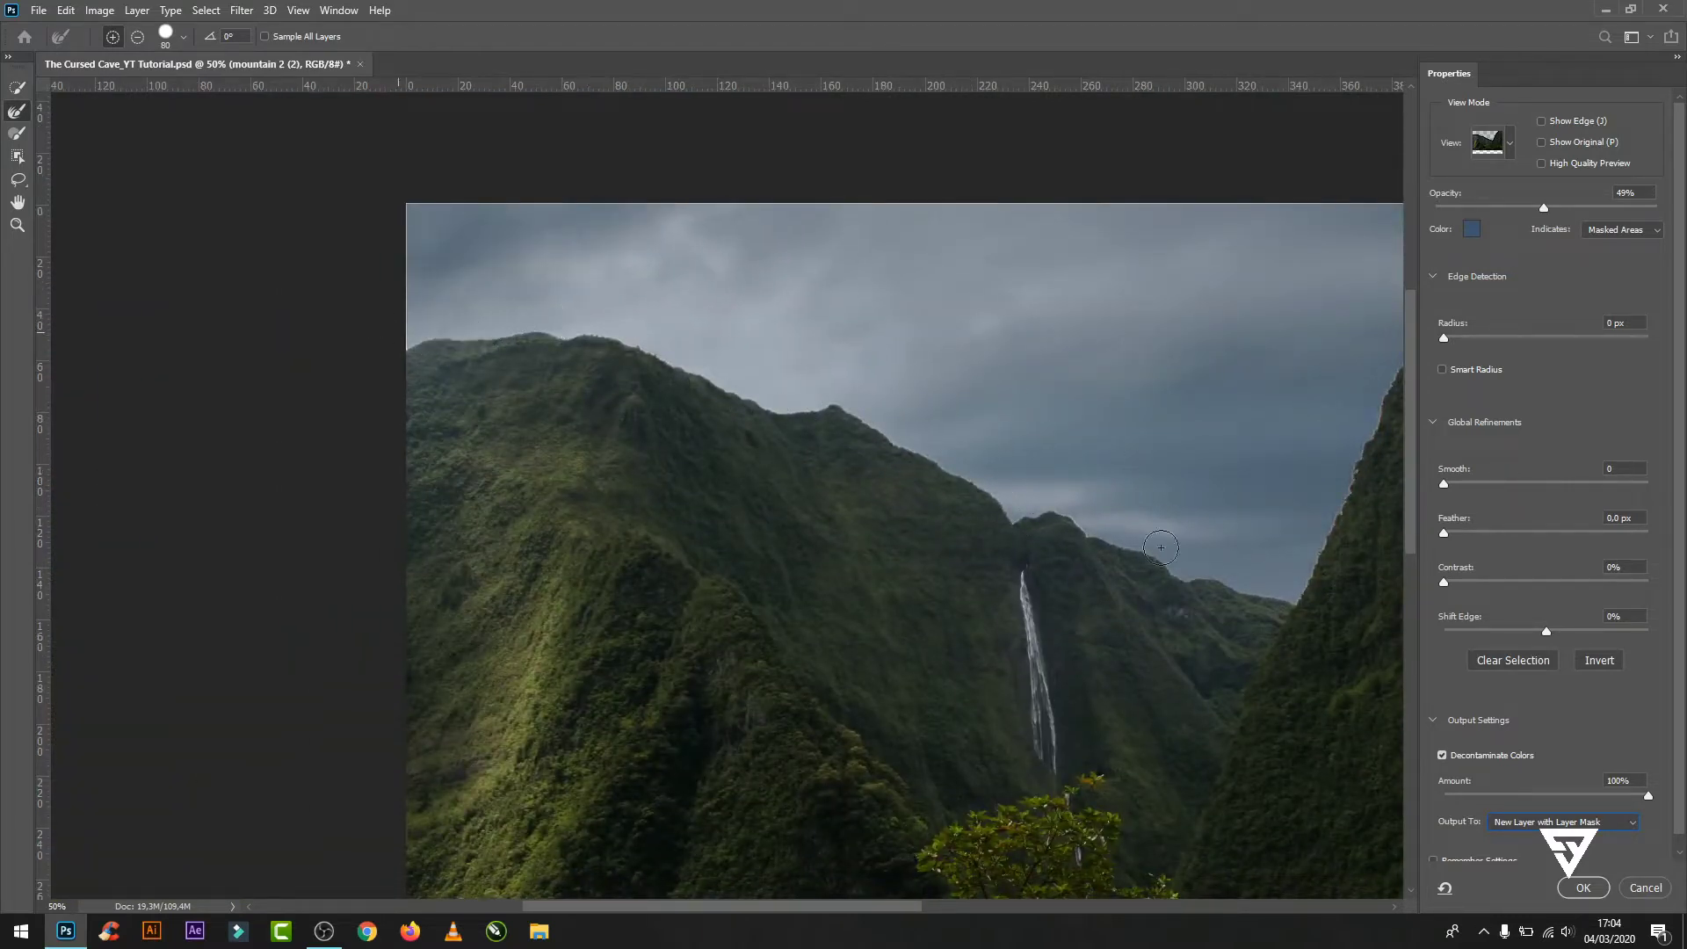
drag(1089, 520, 1254, 580)
click(1626, 823)
click(1538, 859)
click(1583, 887)
- Delete the original mountain 2 (2) layer and select the mountain 2 (2) copy
click(1631, 510)
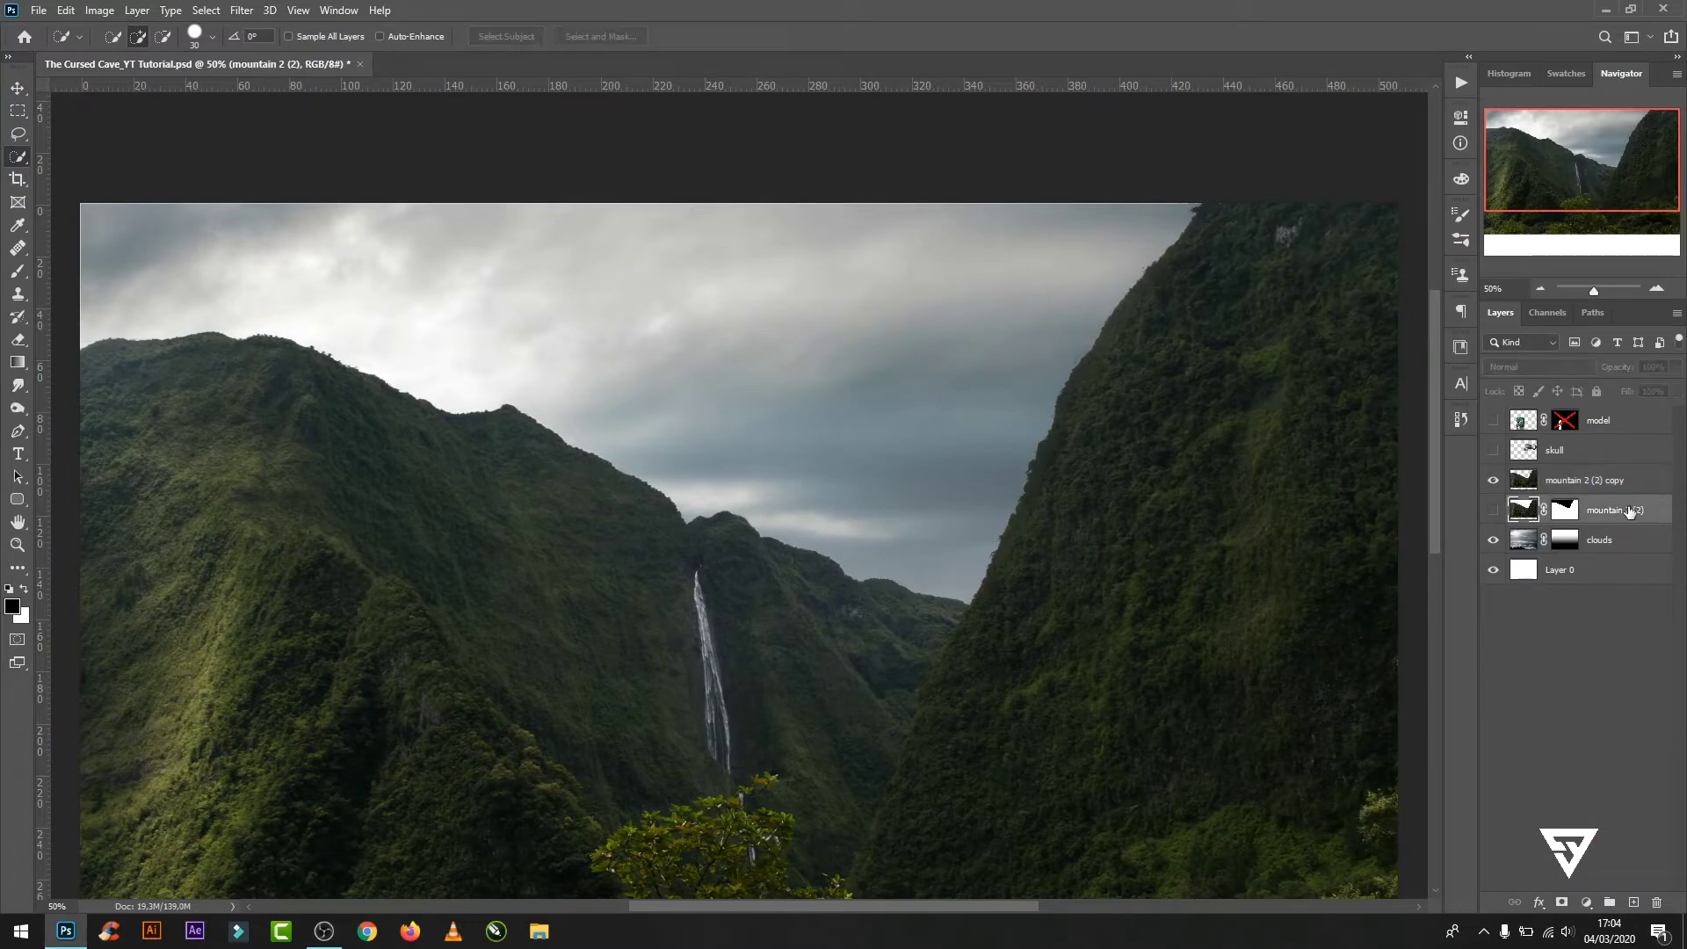
drag(1630, 511, 1656, 902)
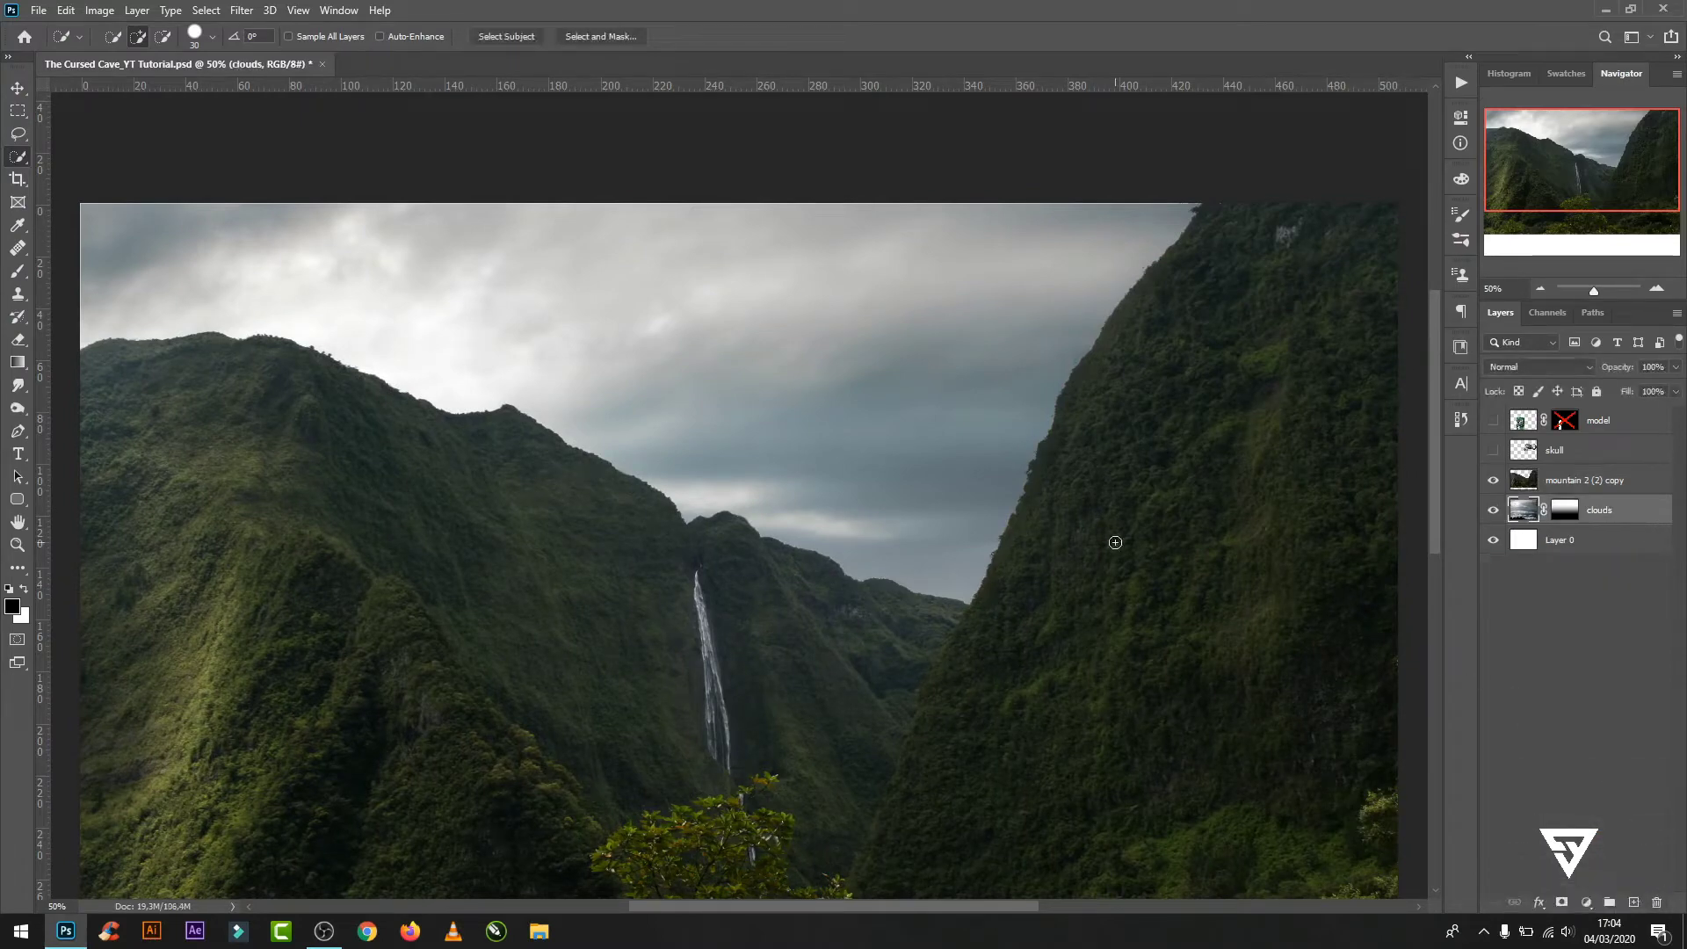
scroll(1118, 549, down, 2)
click(16, 91)
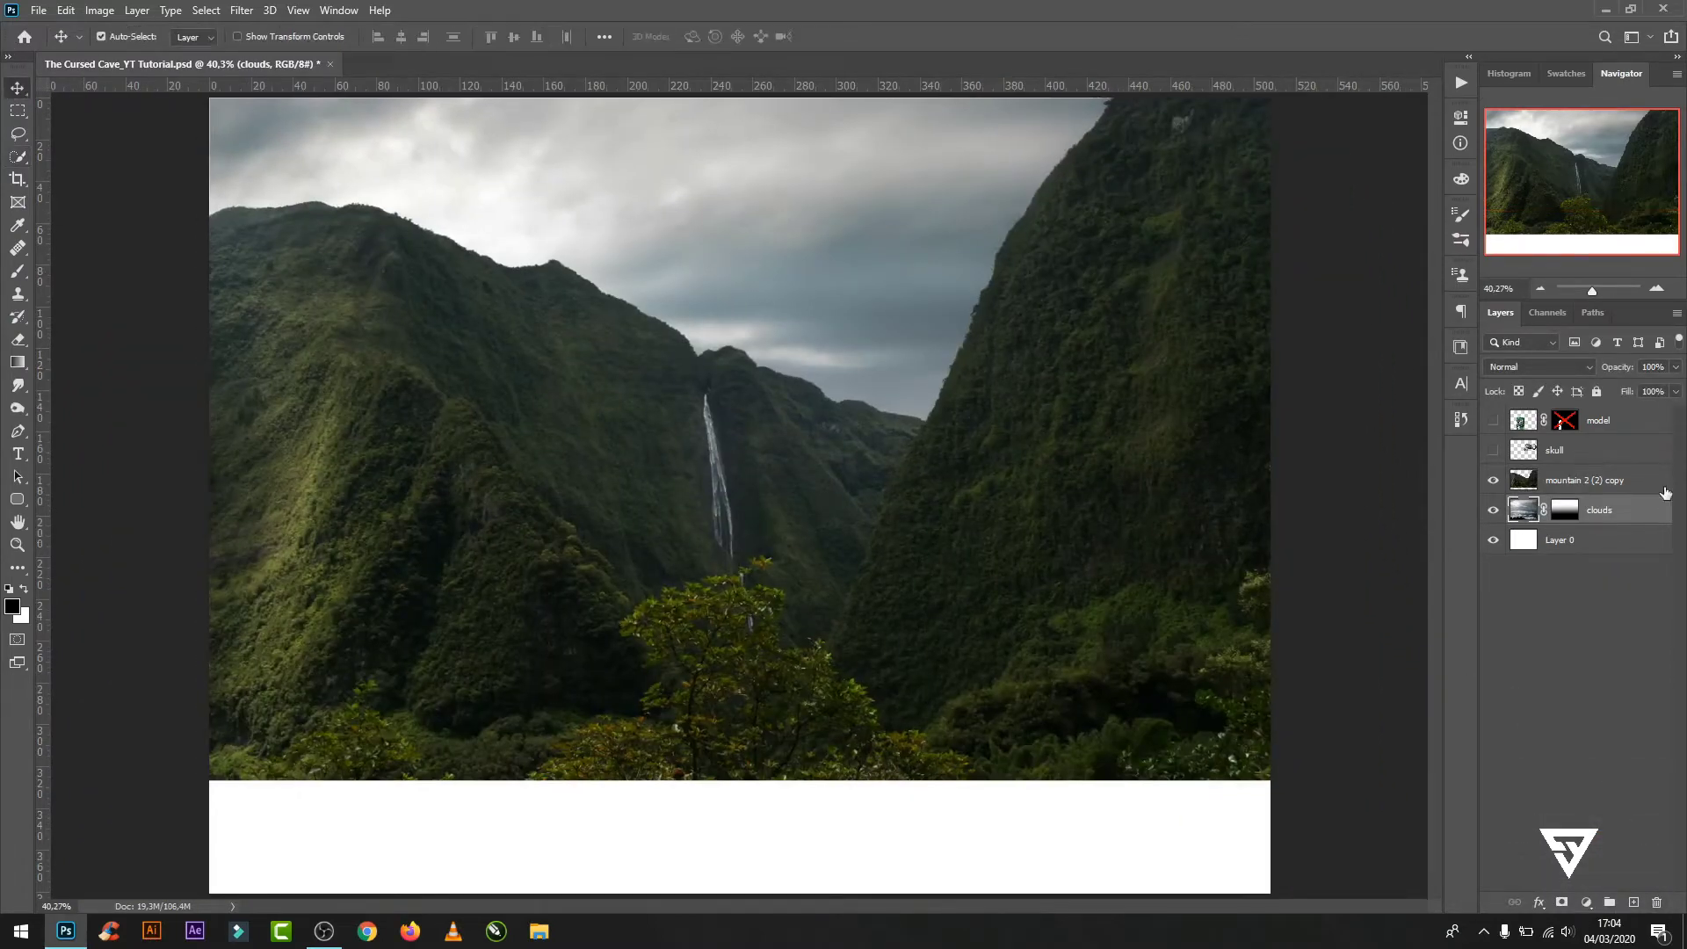
click(1571, 489)
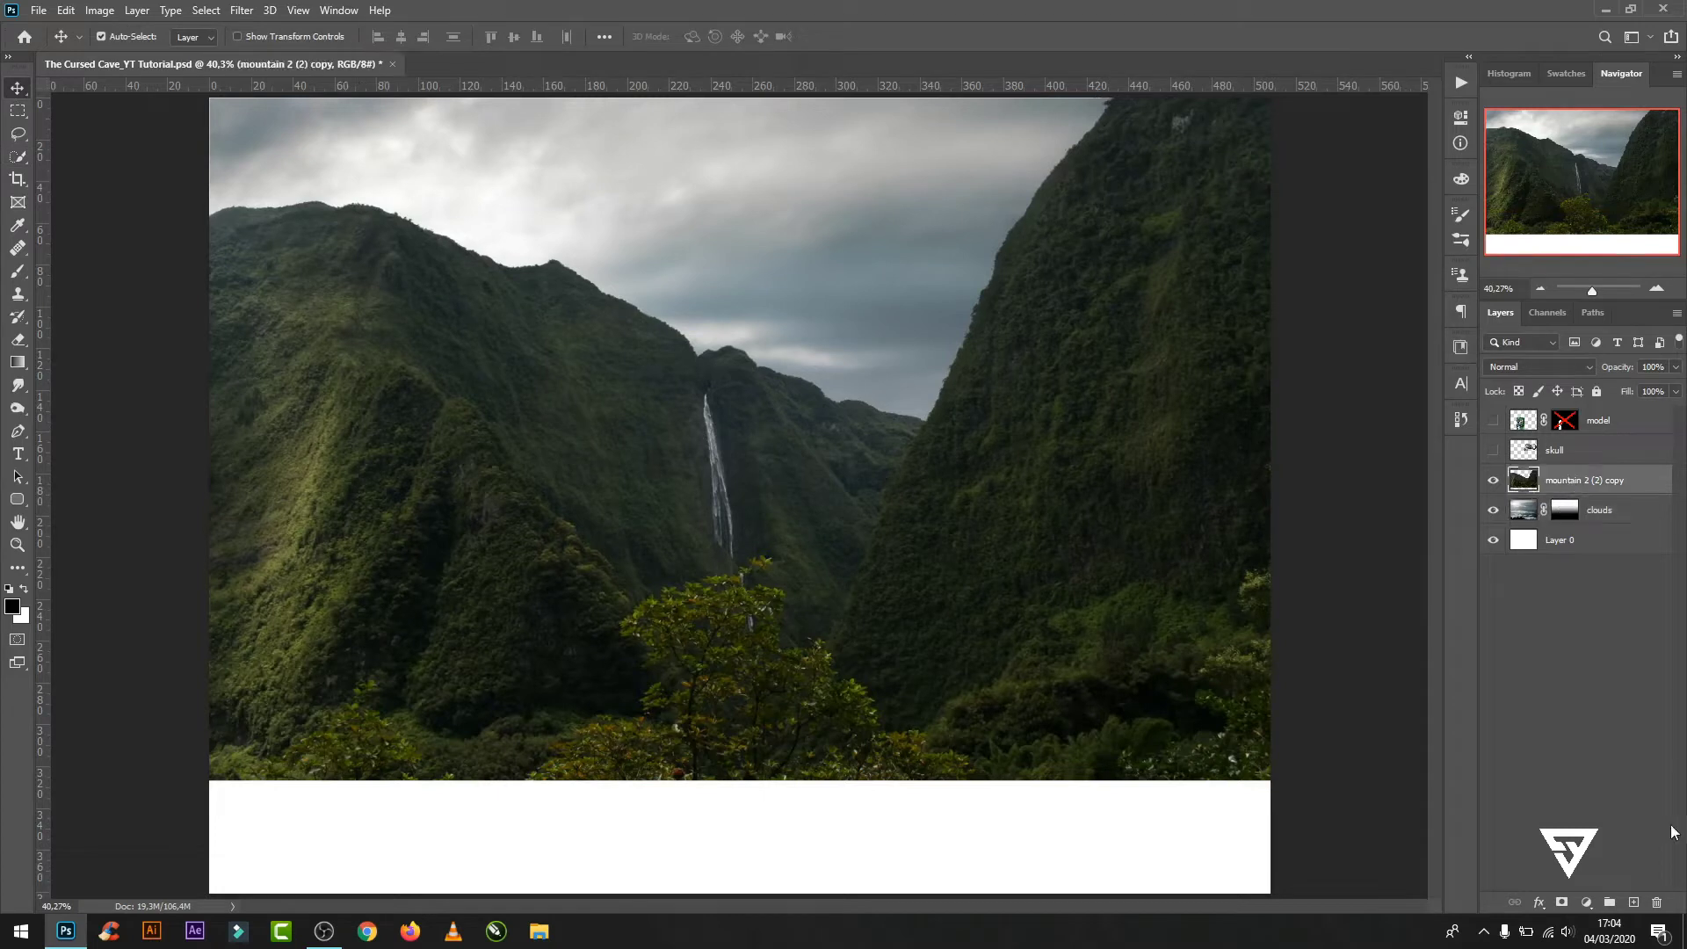
- Mask the mountain copy and fade its lower valley into soft white fog using gradients and a brush
click(1562, 902)
click(18, 362)
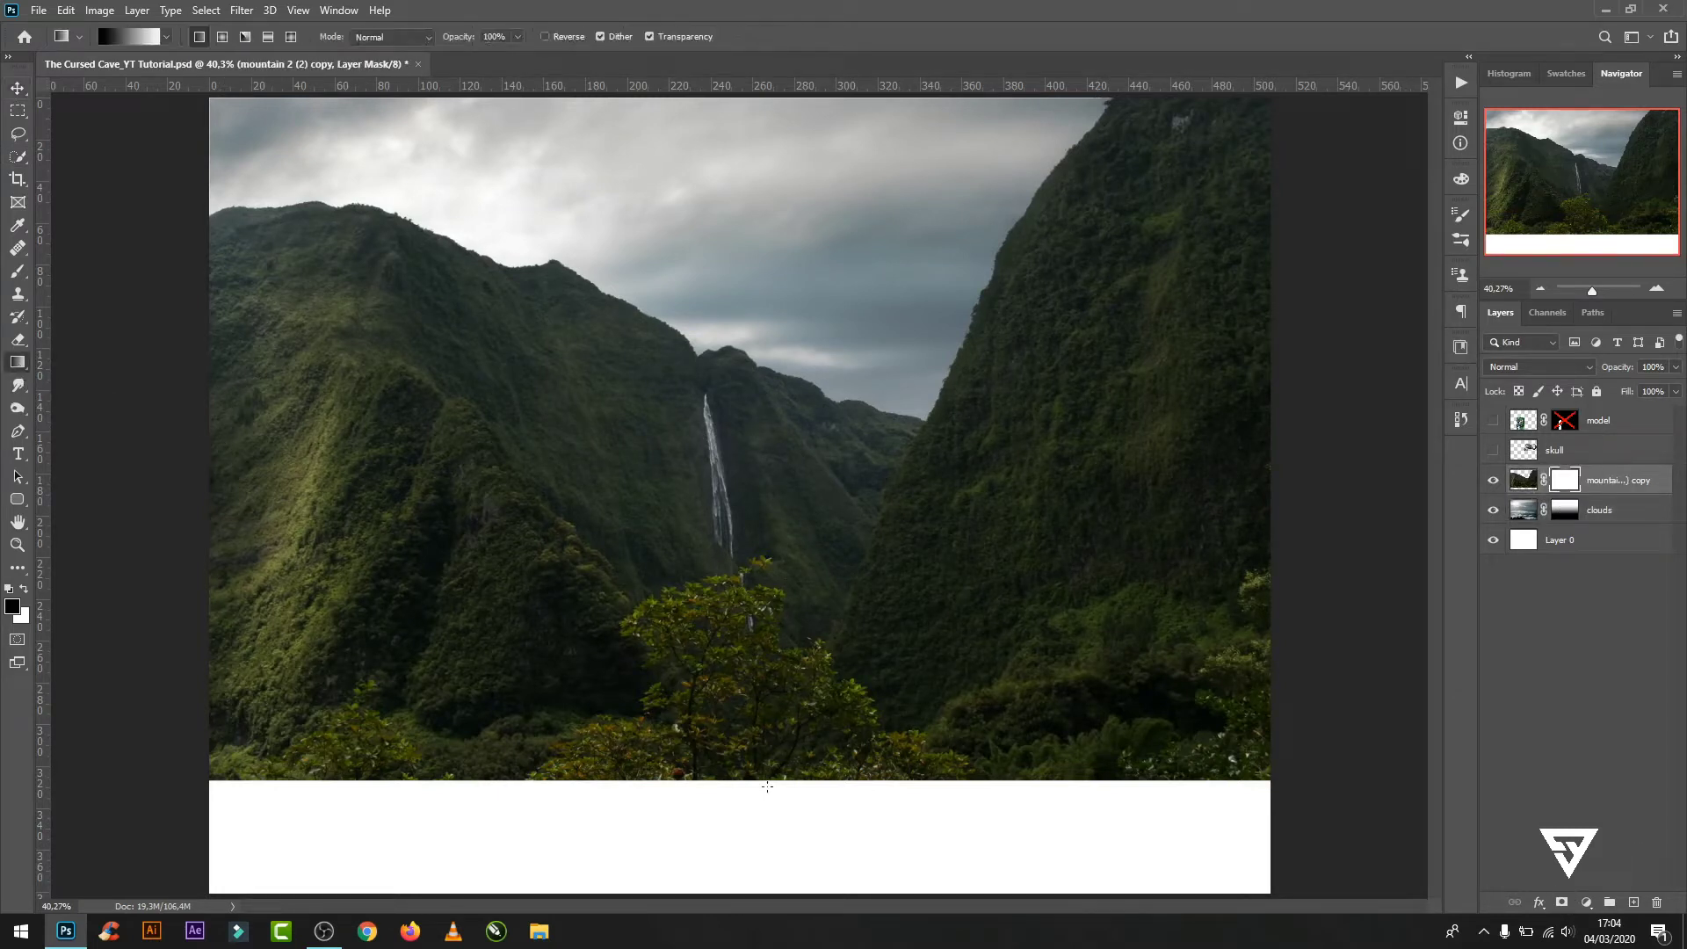
drag(767, 786, 769, 650)
drag(761, 776, 768, 476)
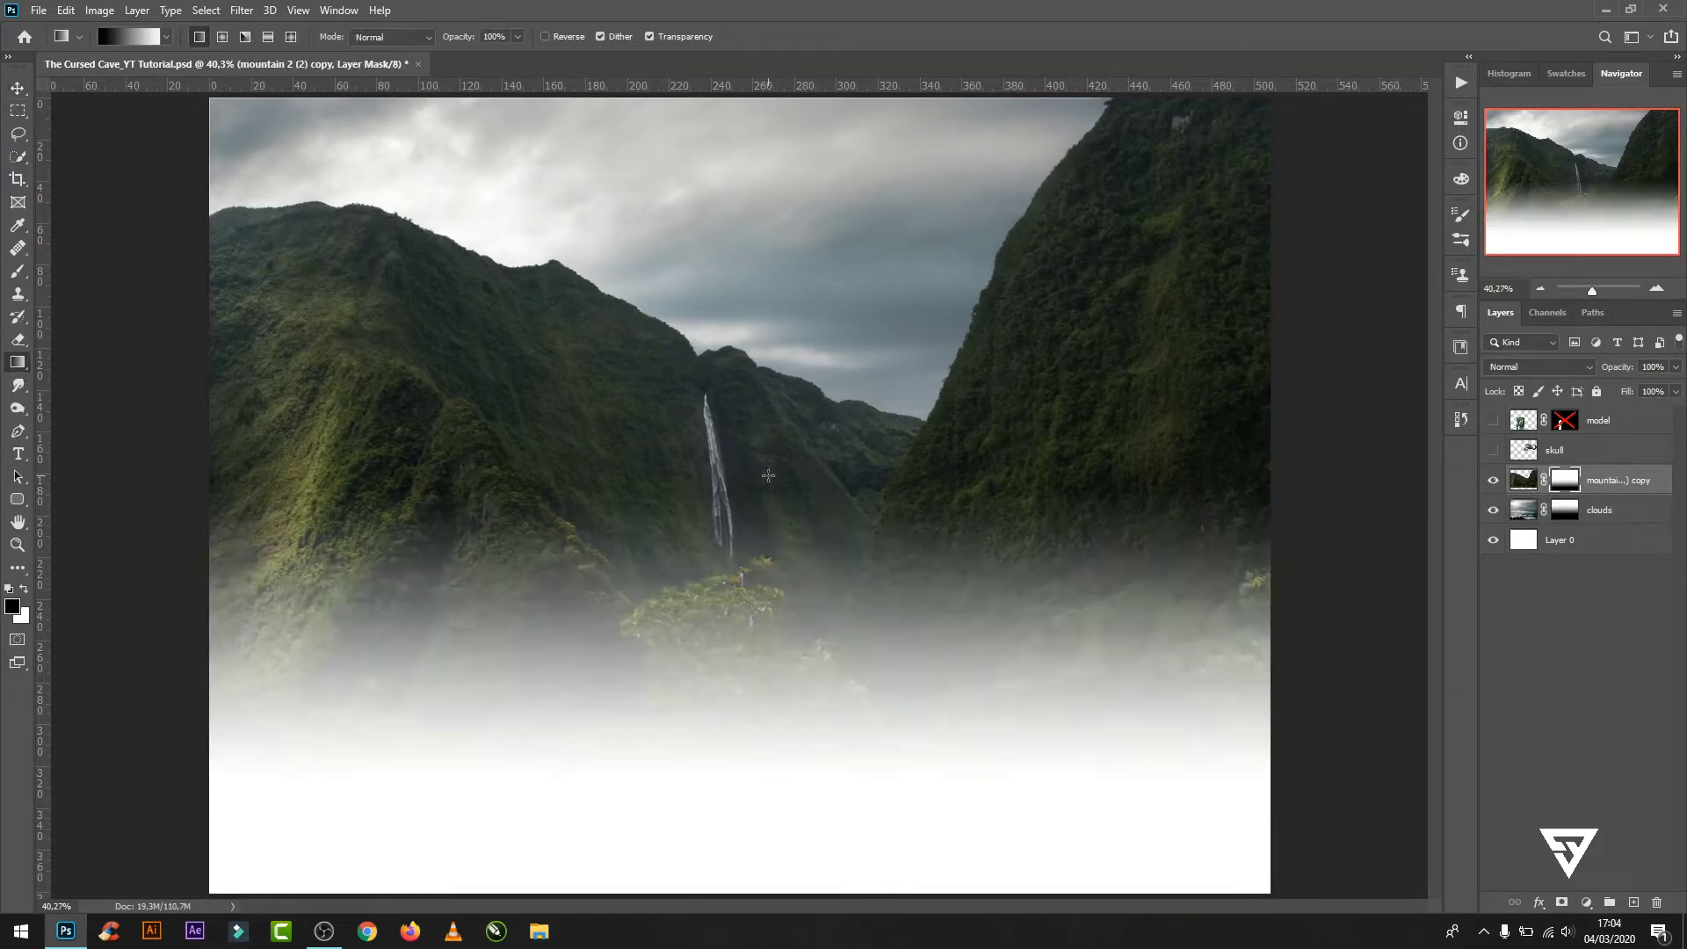
mouse_move(750, 786)
mouse_down()
mouse_move(778, 420)
mouse_move(797, 524)
mouse_up()
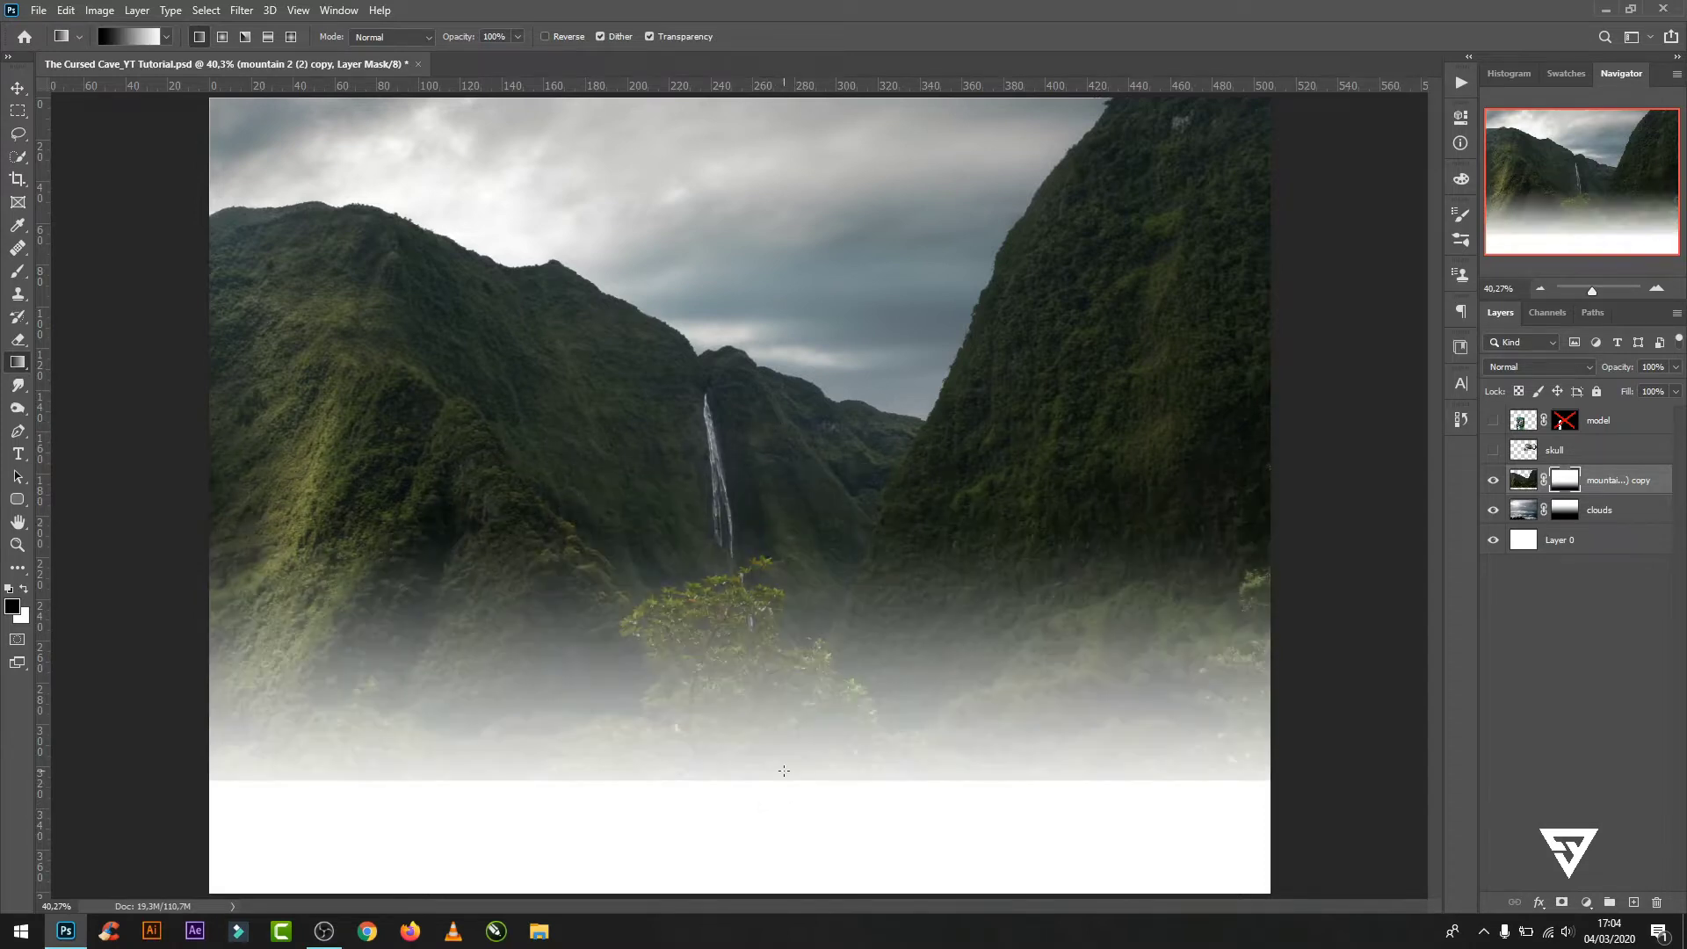
drag(784, 771, 797, 630)
drag(751, 821, 770, 518)
click(18, 270)
mouse_move(229, 795)
mouse_down()
mouse_move(1180, 822)
mouse_move(170, 810)
mouse_up()
- Add a clipped Hue/Saturation to the clouds: Lightness -26, Saturation -15, Hue +3
key(v)
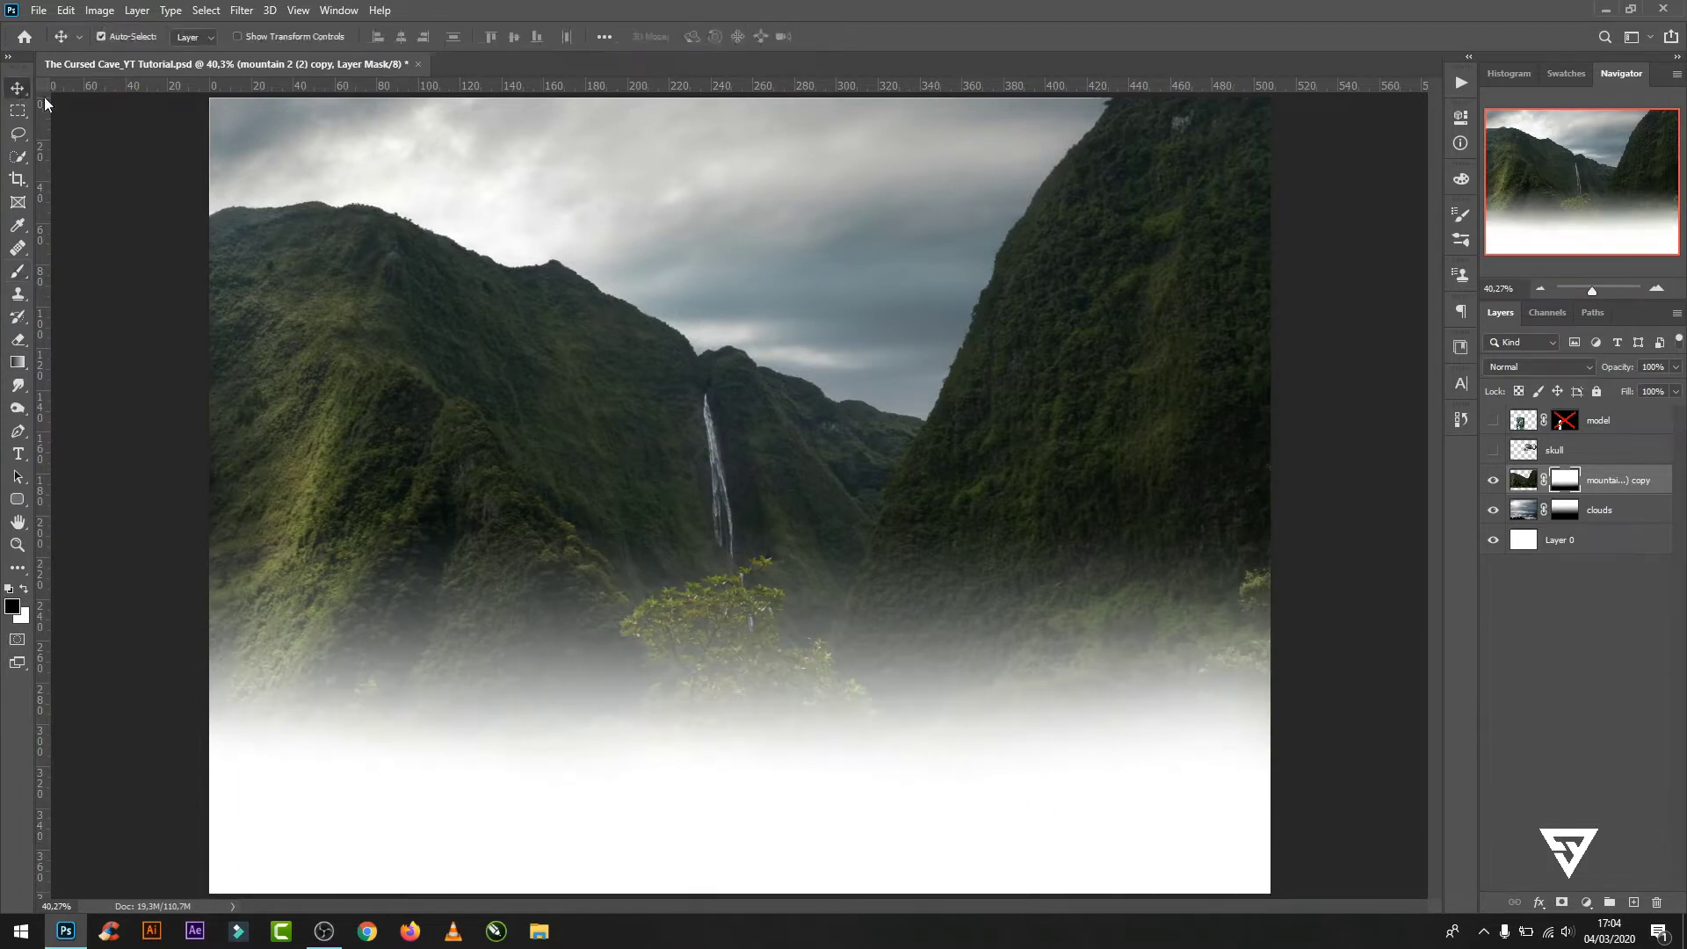
click(1529, 517)
click(1586, 902)
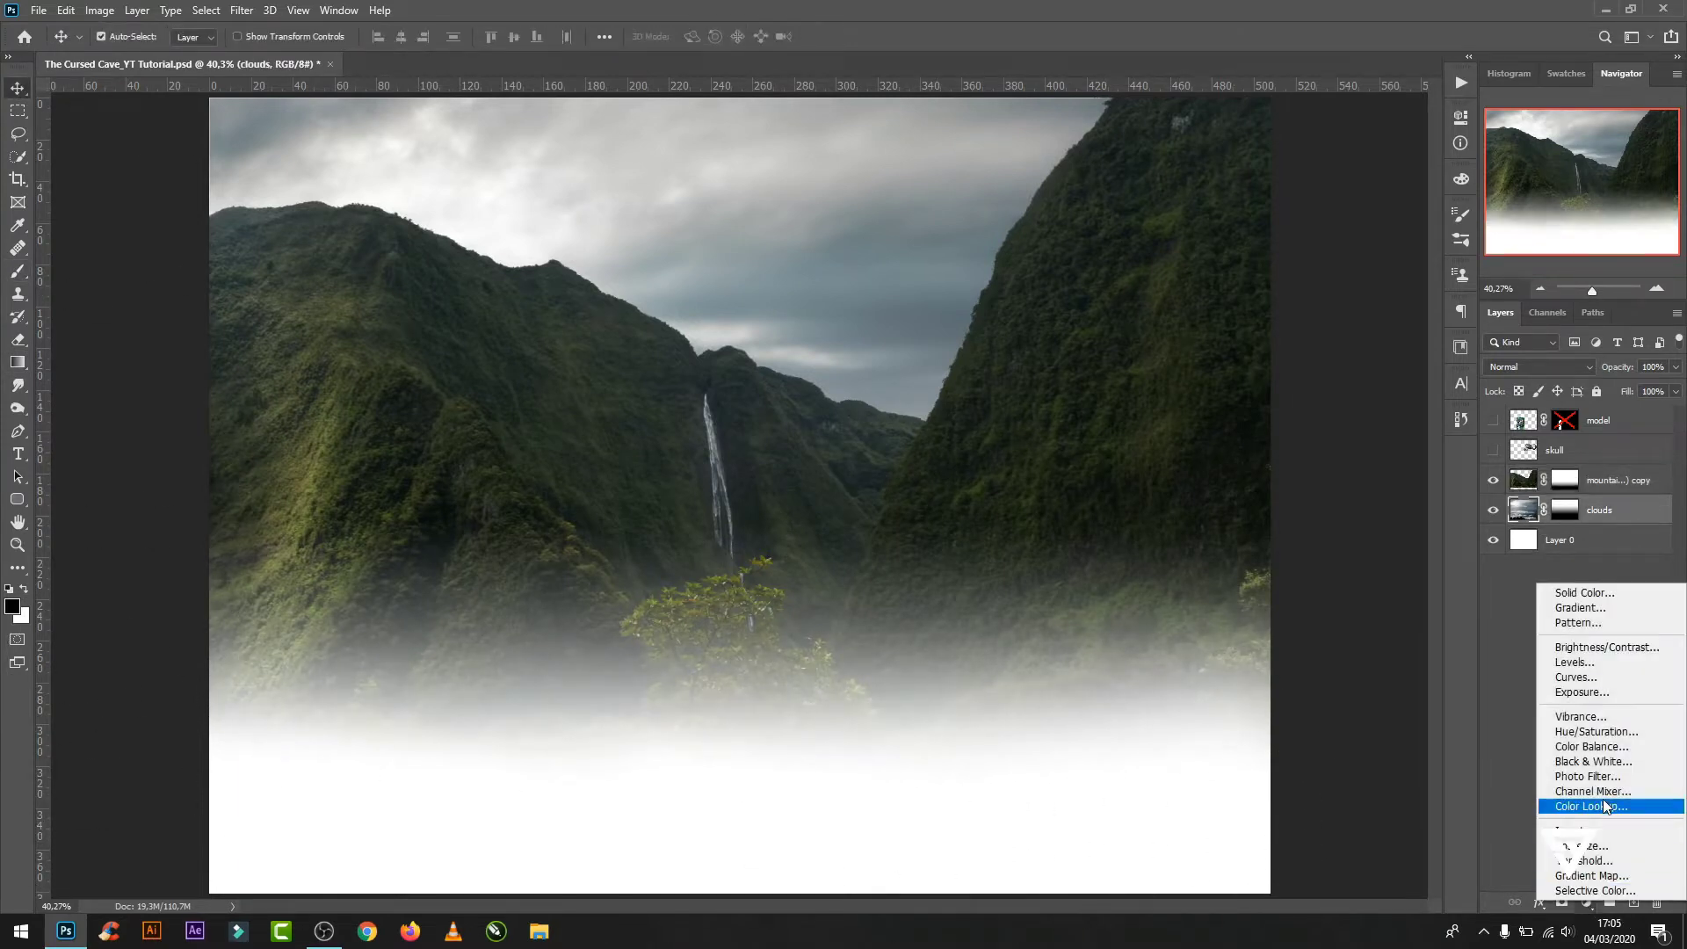
click(1613, 738)
click(1310, 426)
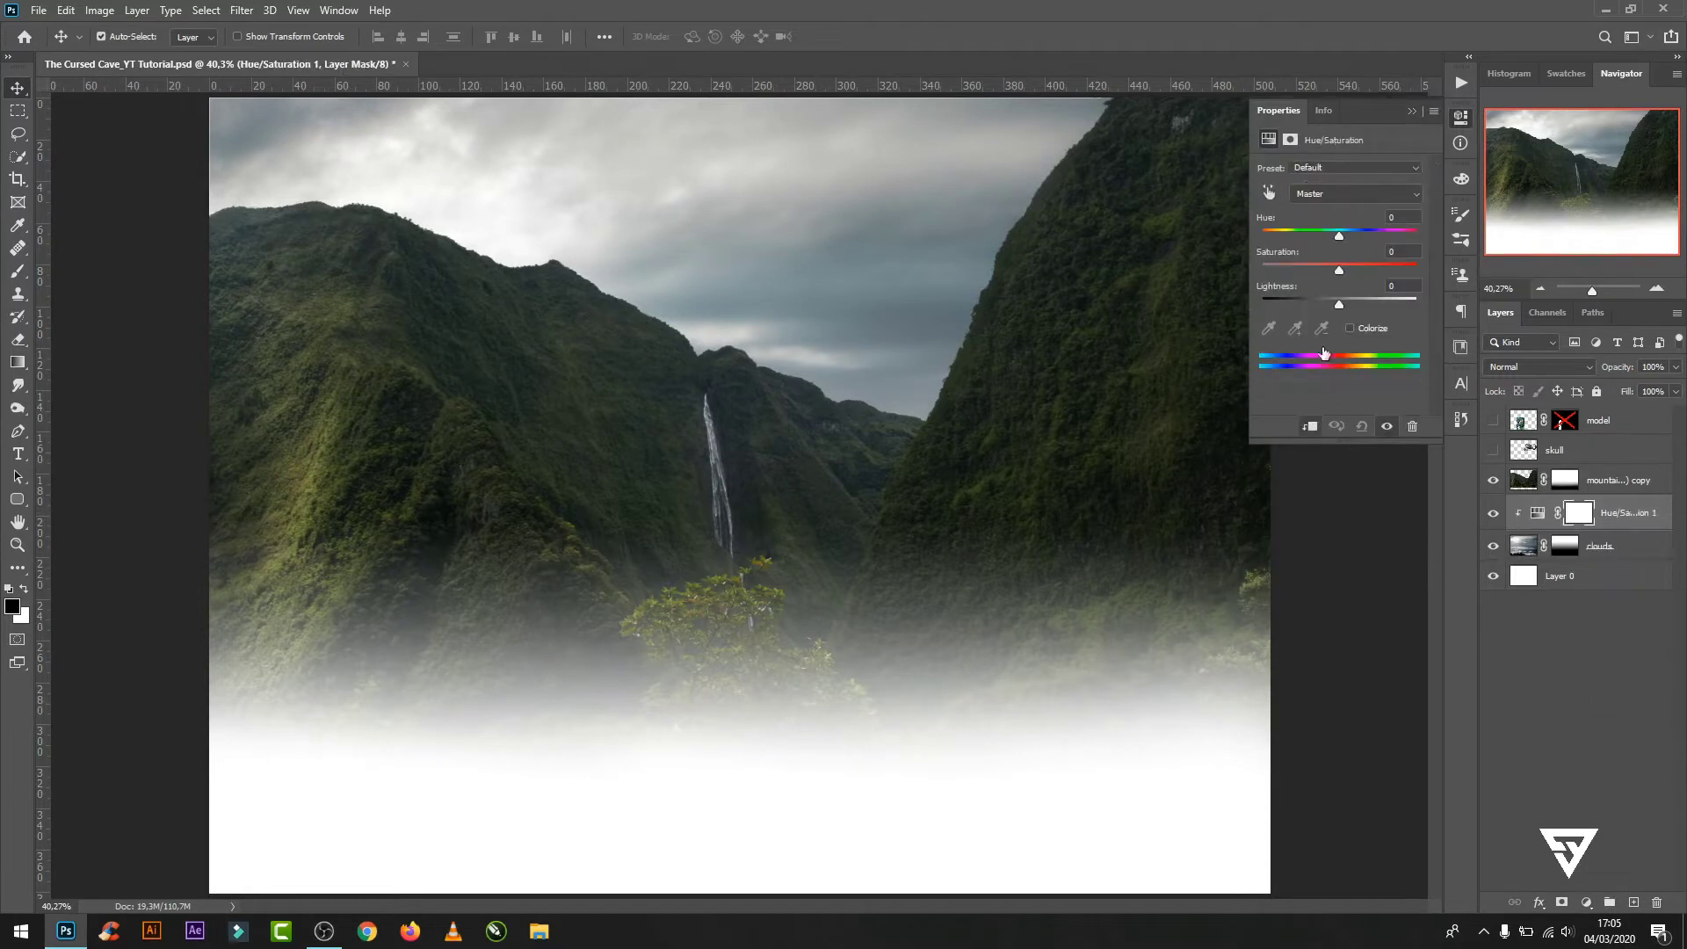
drag(1337, 304, 1322, 306)
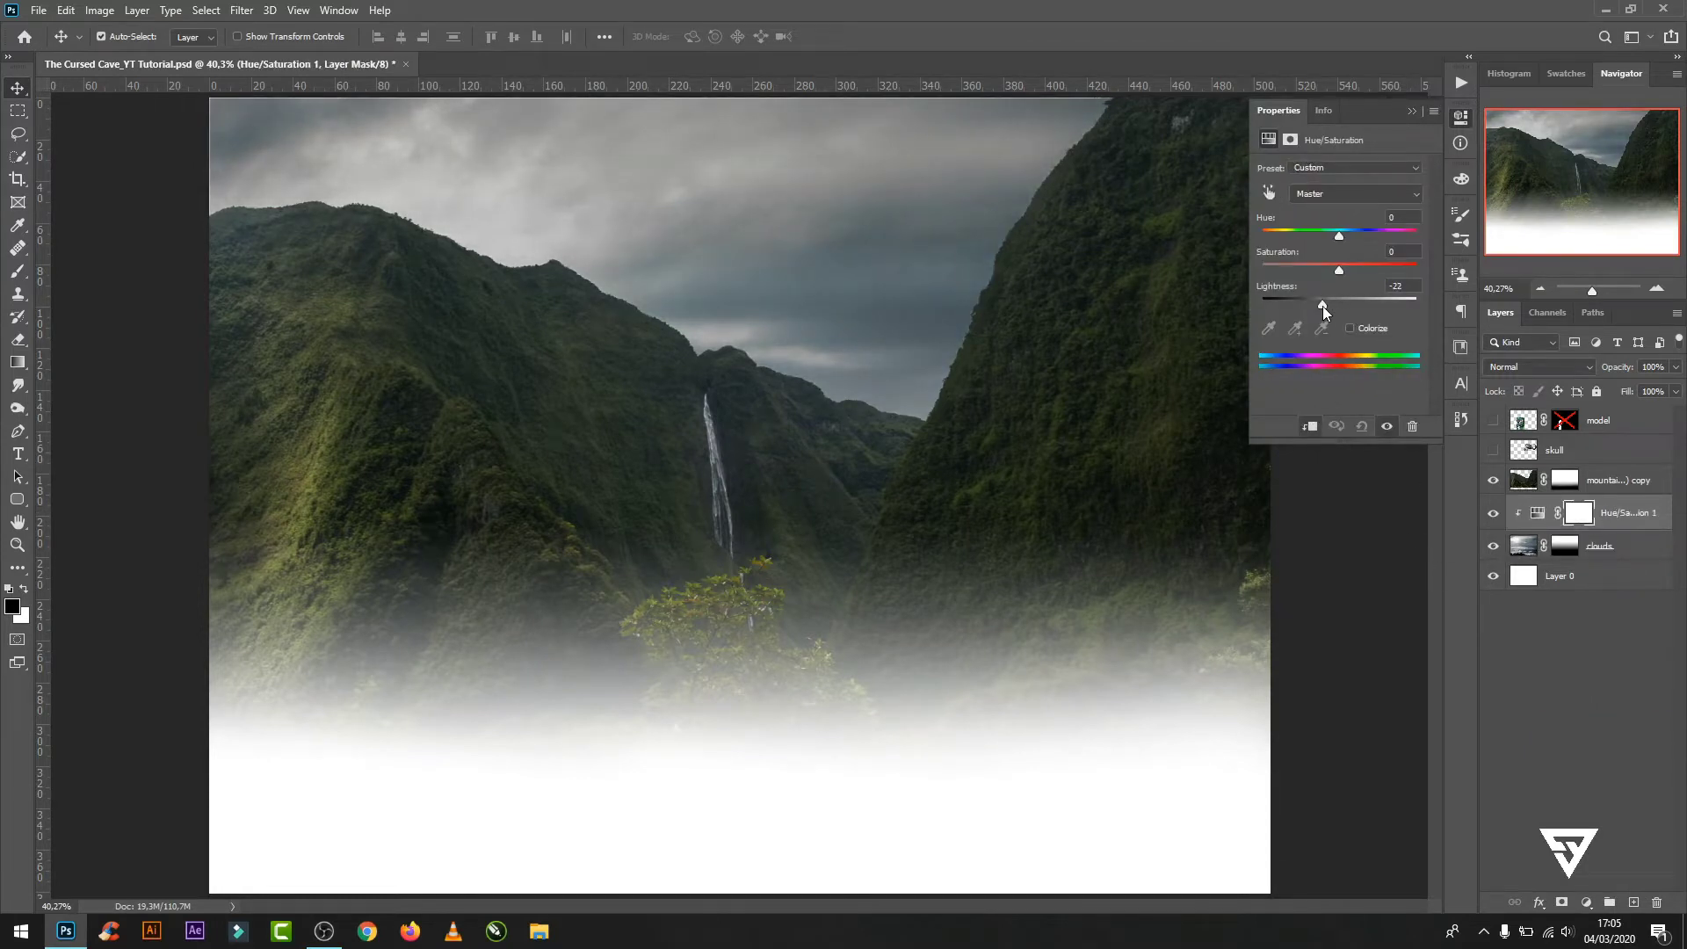
mouse_move(1339, 236)
mouse_down()
mouse_move(1315, 271)
mouse_move(1319, 304)
mouse_up()
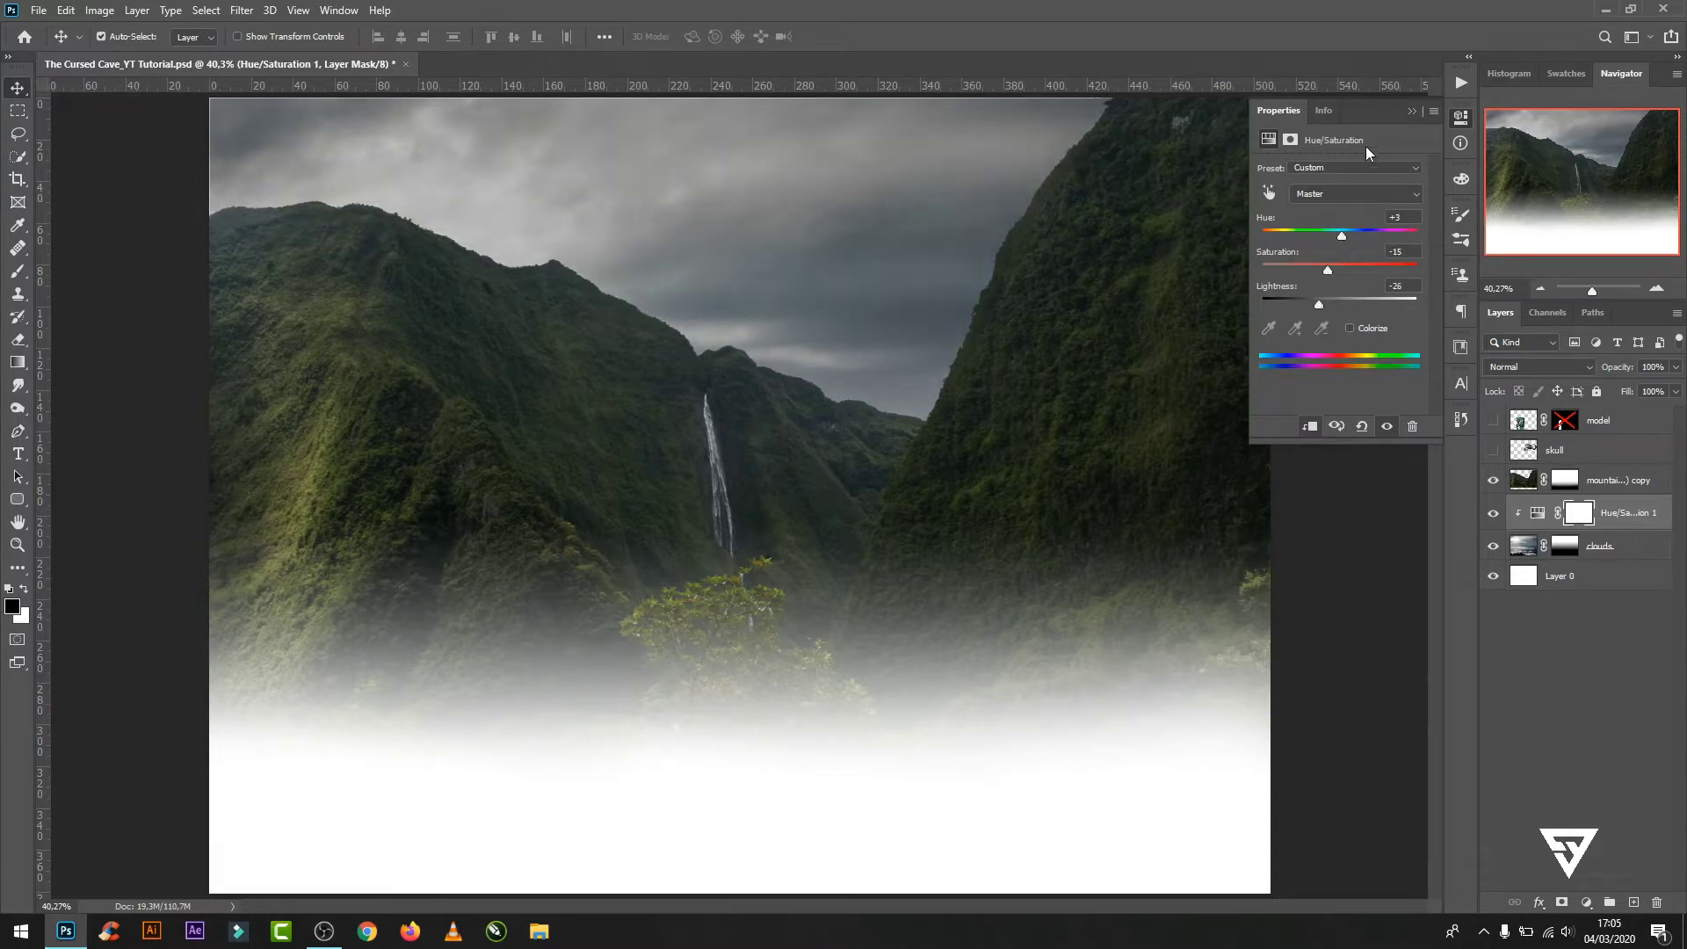
click(1414, 110)
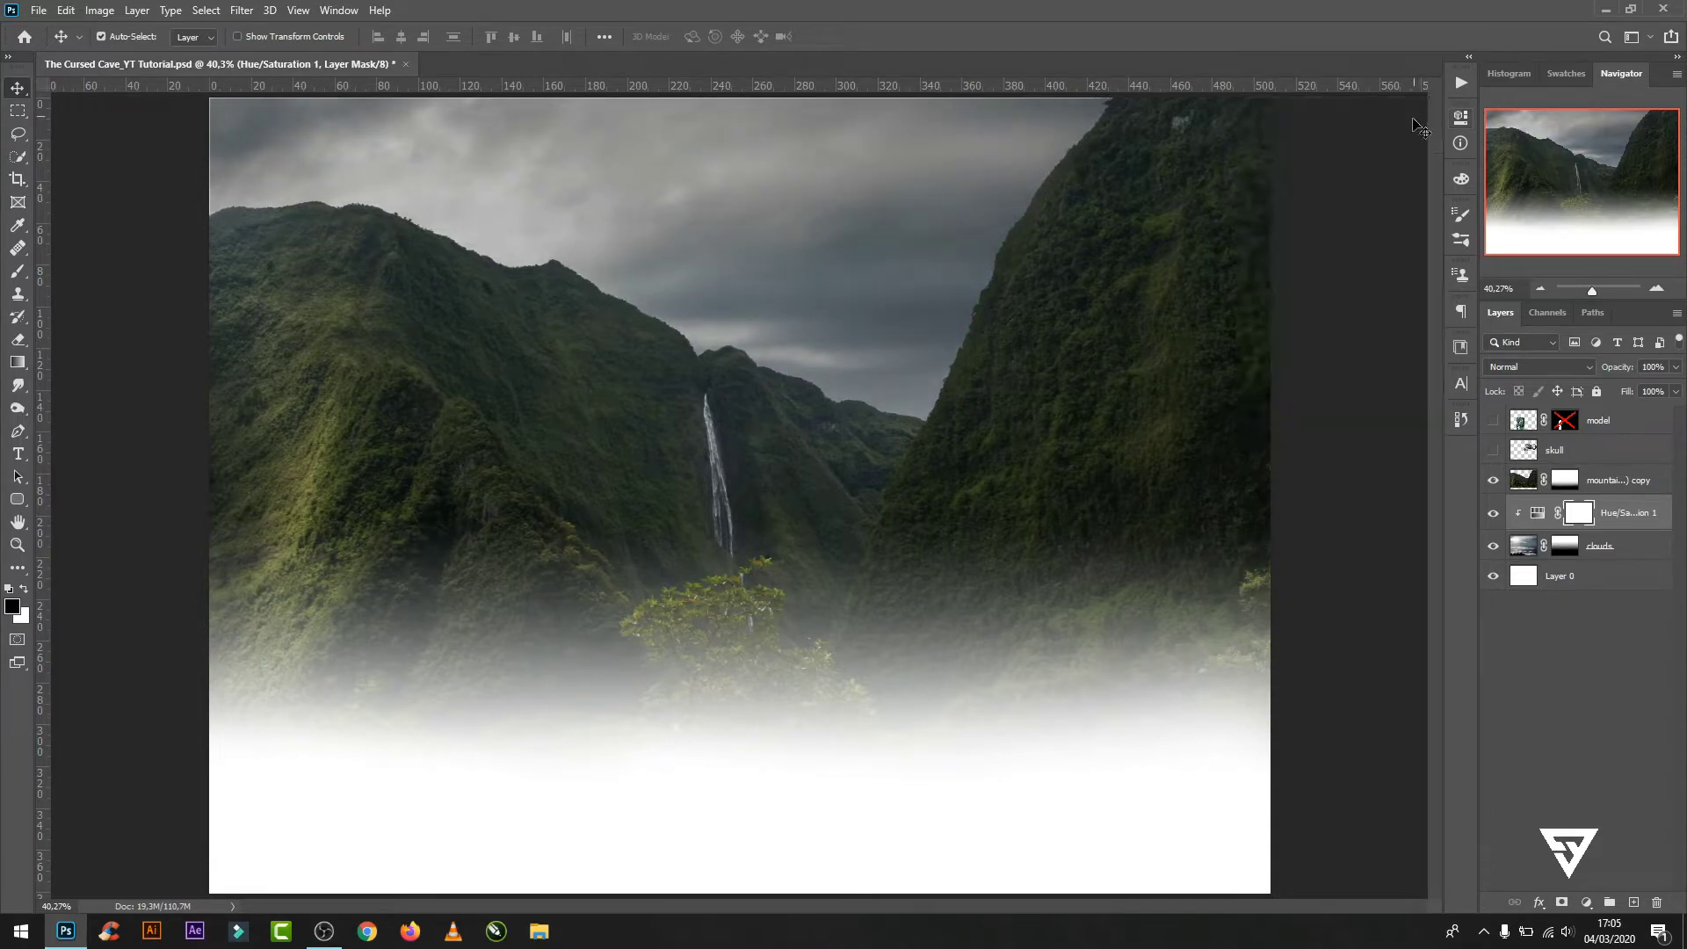
- Add a clipped Hue/Saturation to the mountain copy: Lightness -11, Hue +5
click(1523, 481)
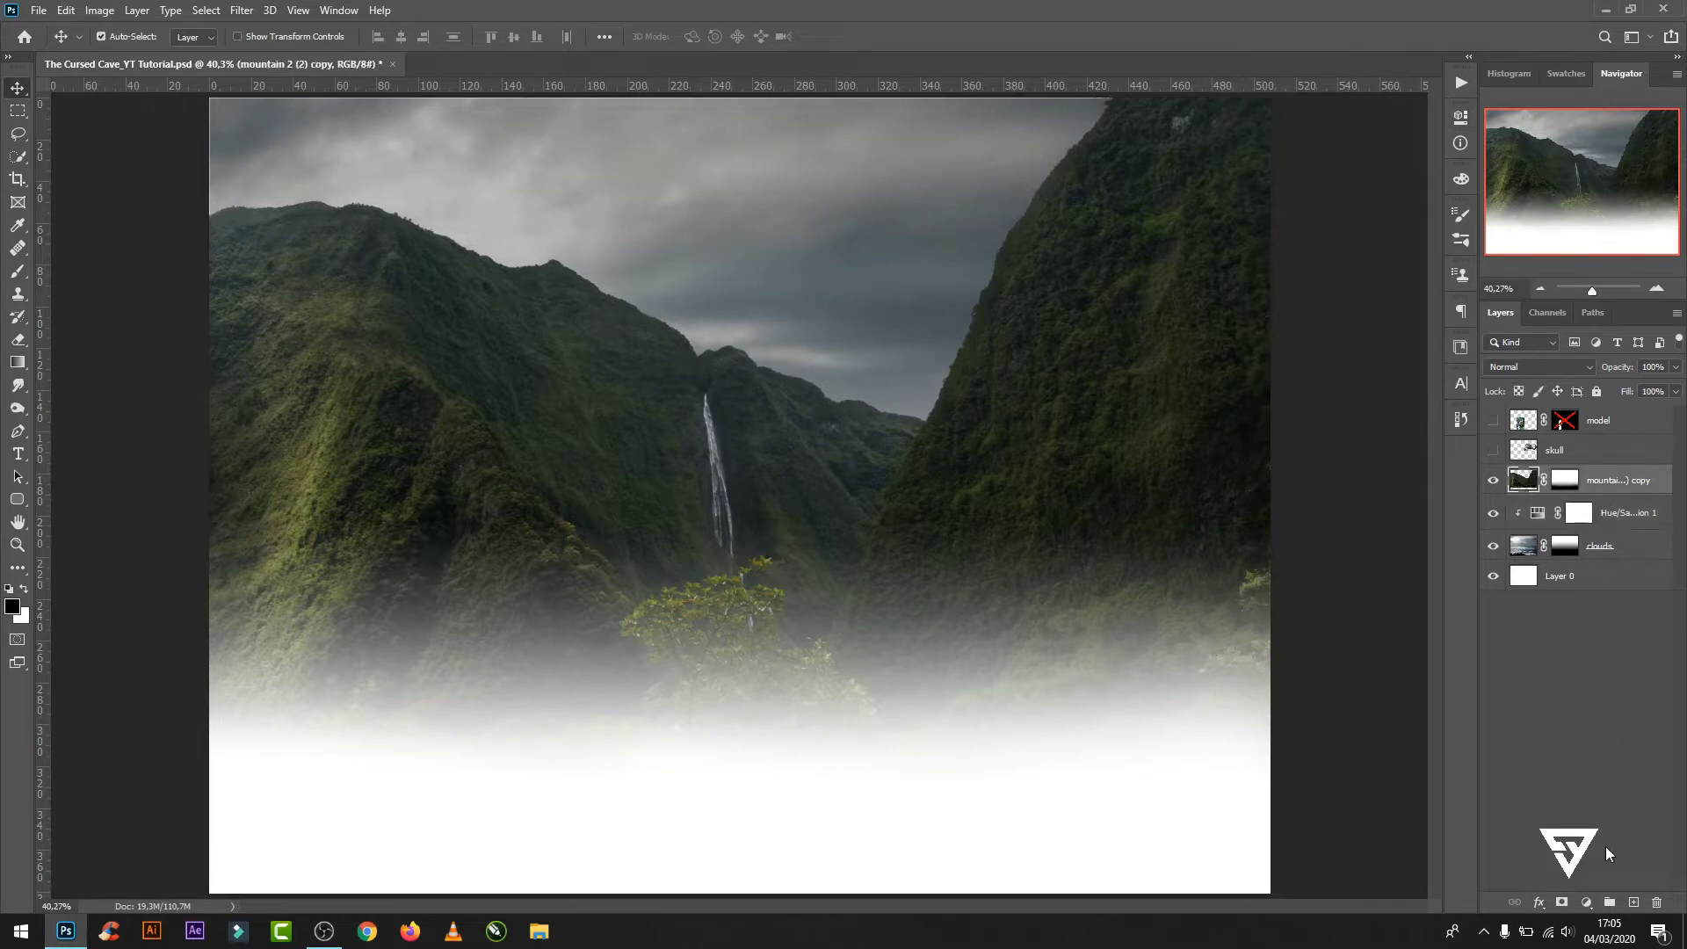
click(1587, 903)
click(1573, 743)
click(1309, 427)
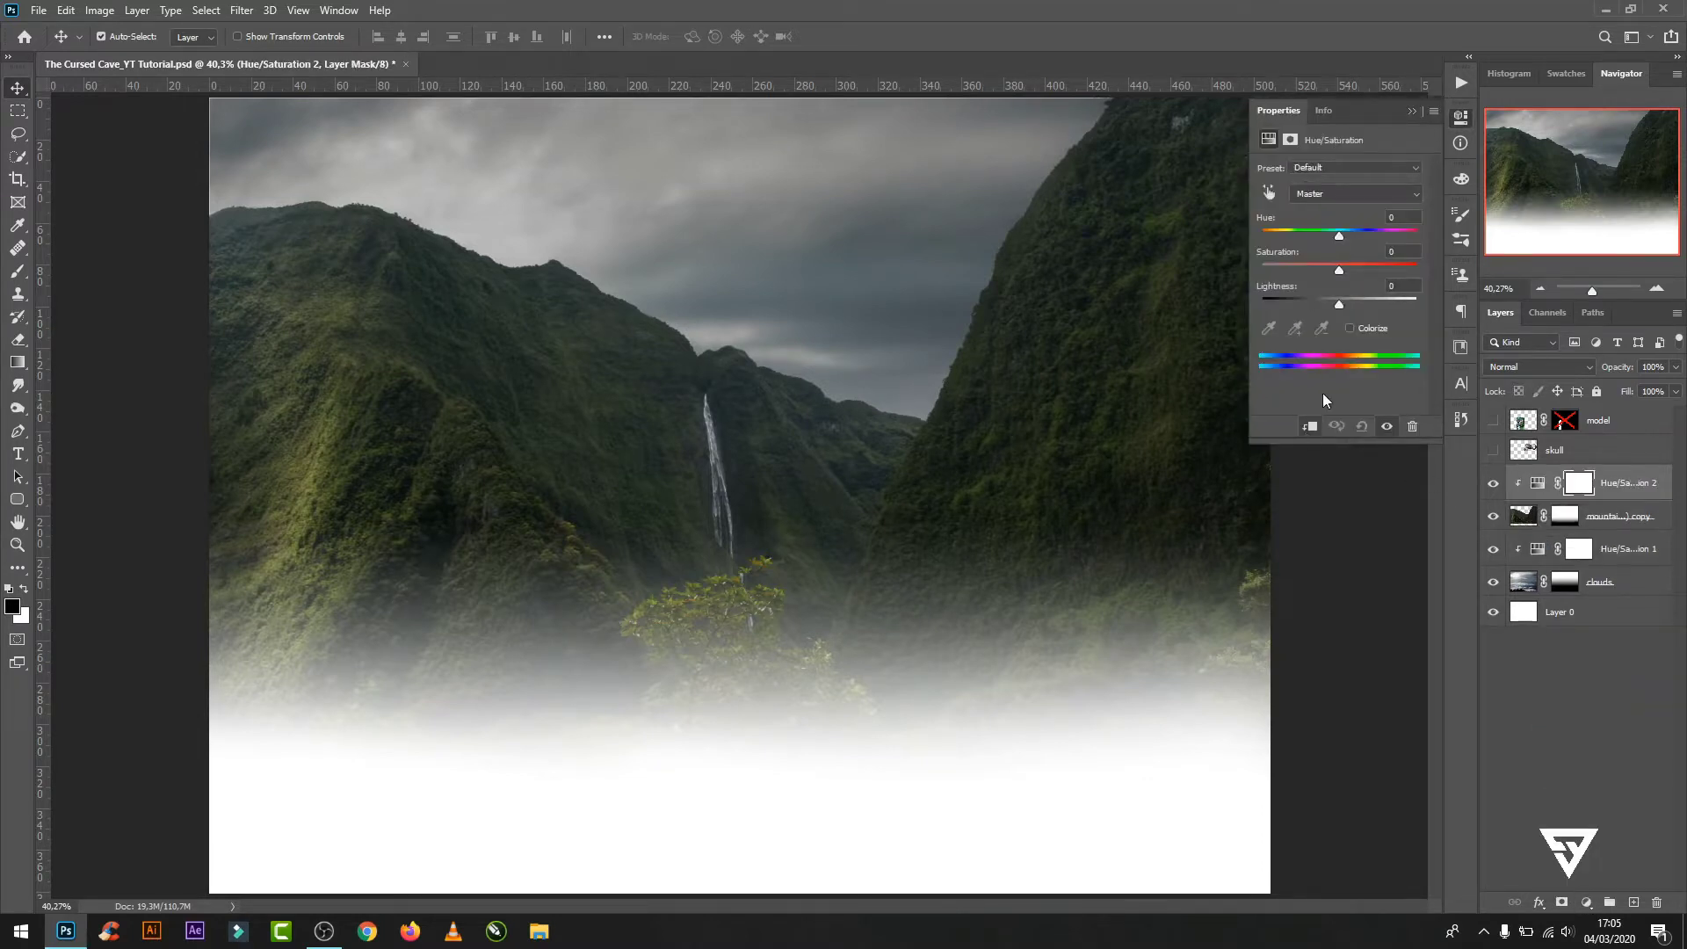
drag(1339, 305, 1332, 305)
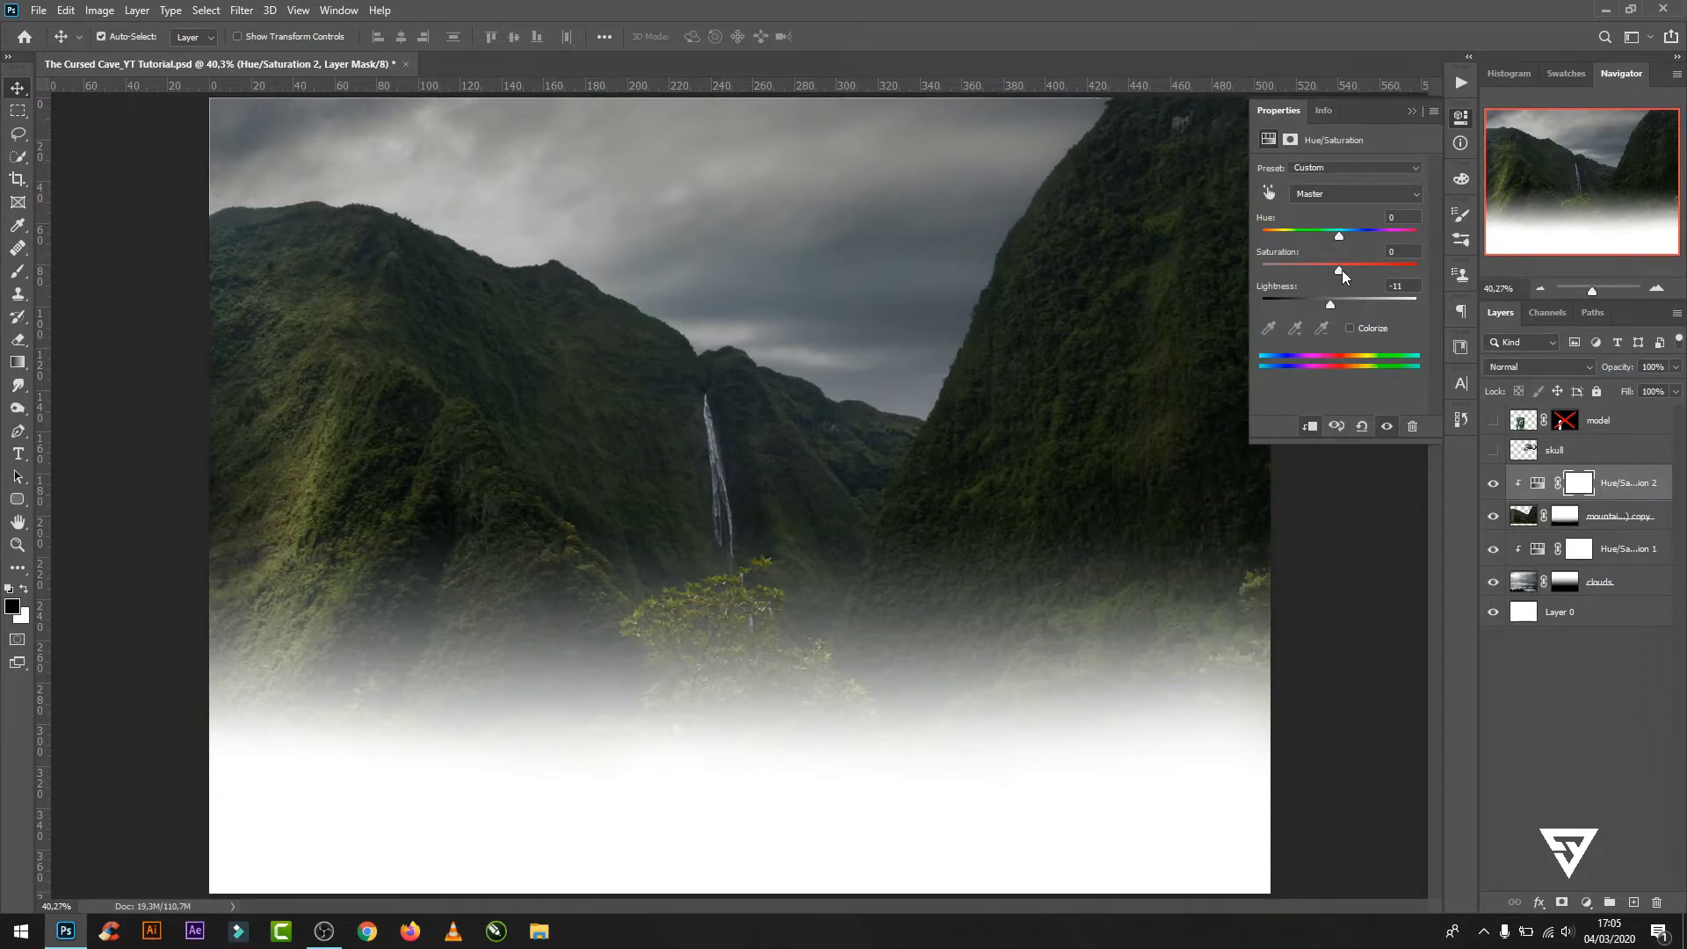
drag(1340, 235, 1342, 236)
- Add a dark grey #595c60 Solid Color fill above Layer 0 so the fog turns grey
click(1411, 111)
click(1577, 623)
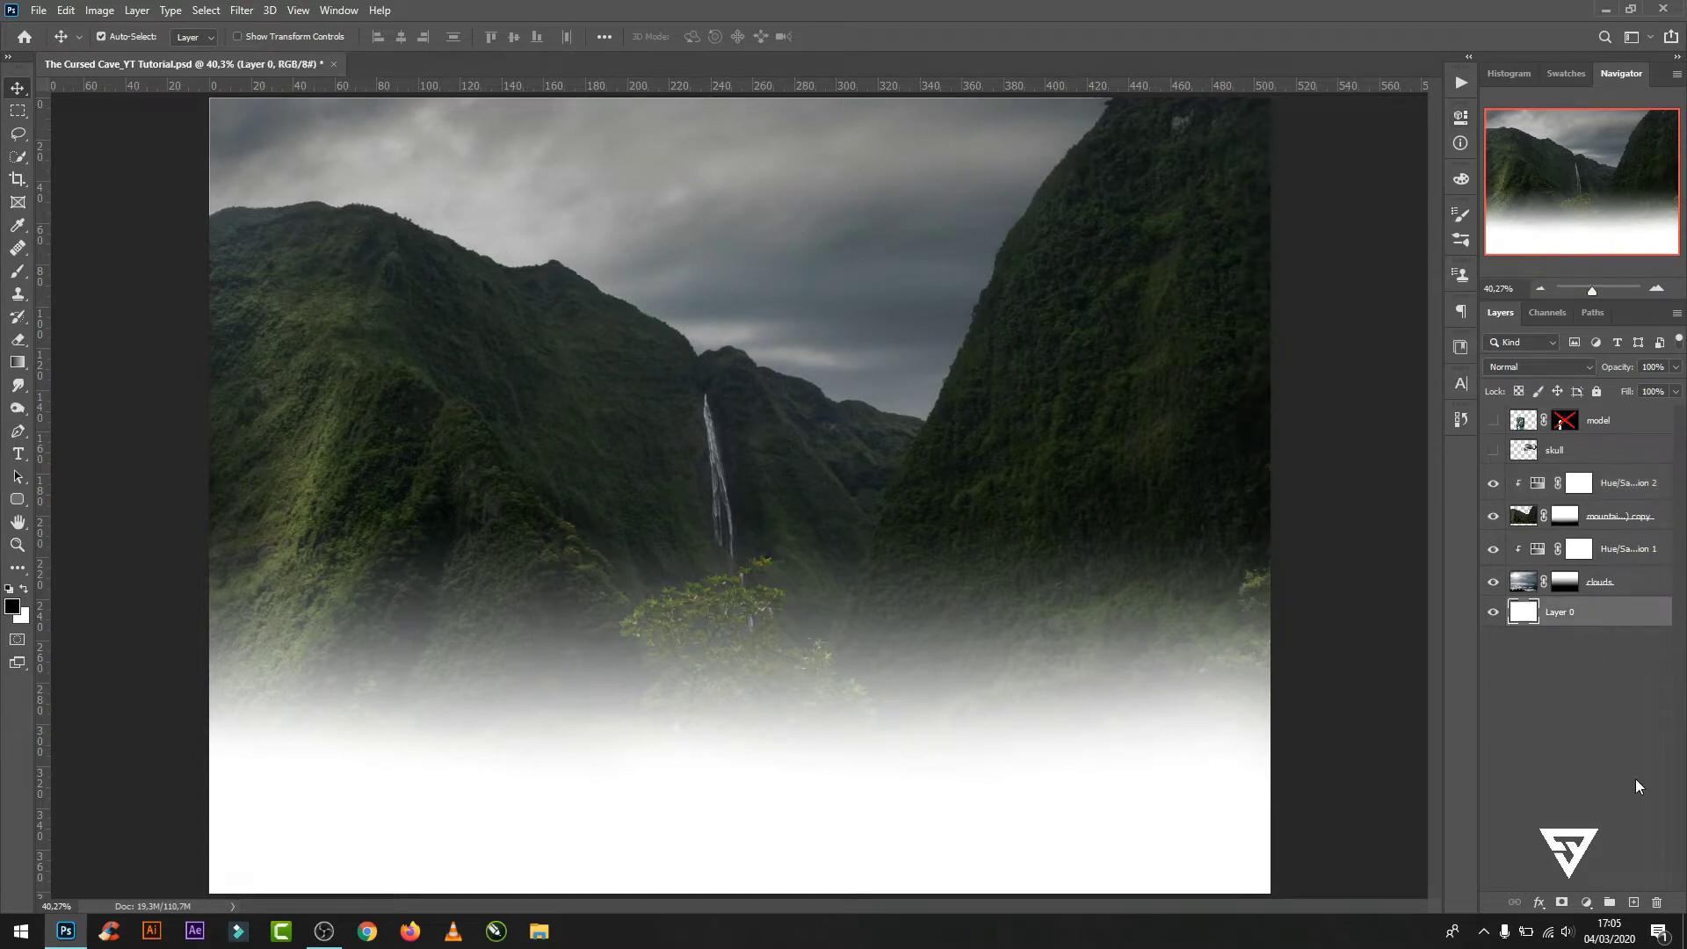
click(1587, 906)
click(1577, 589)
click(1587, 903)
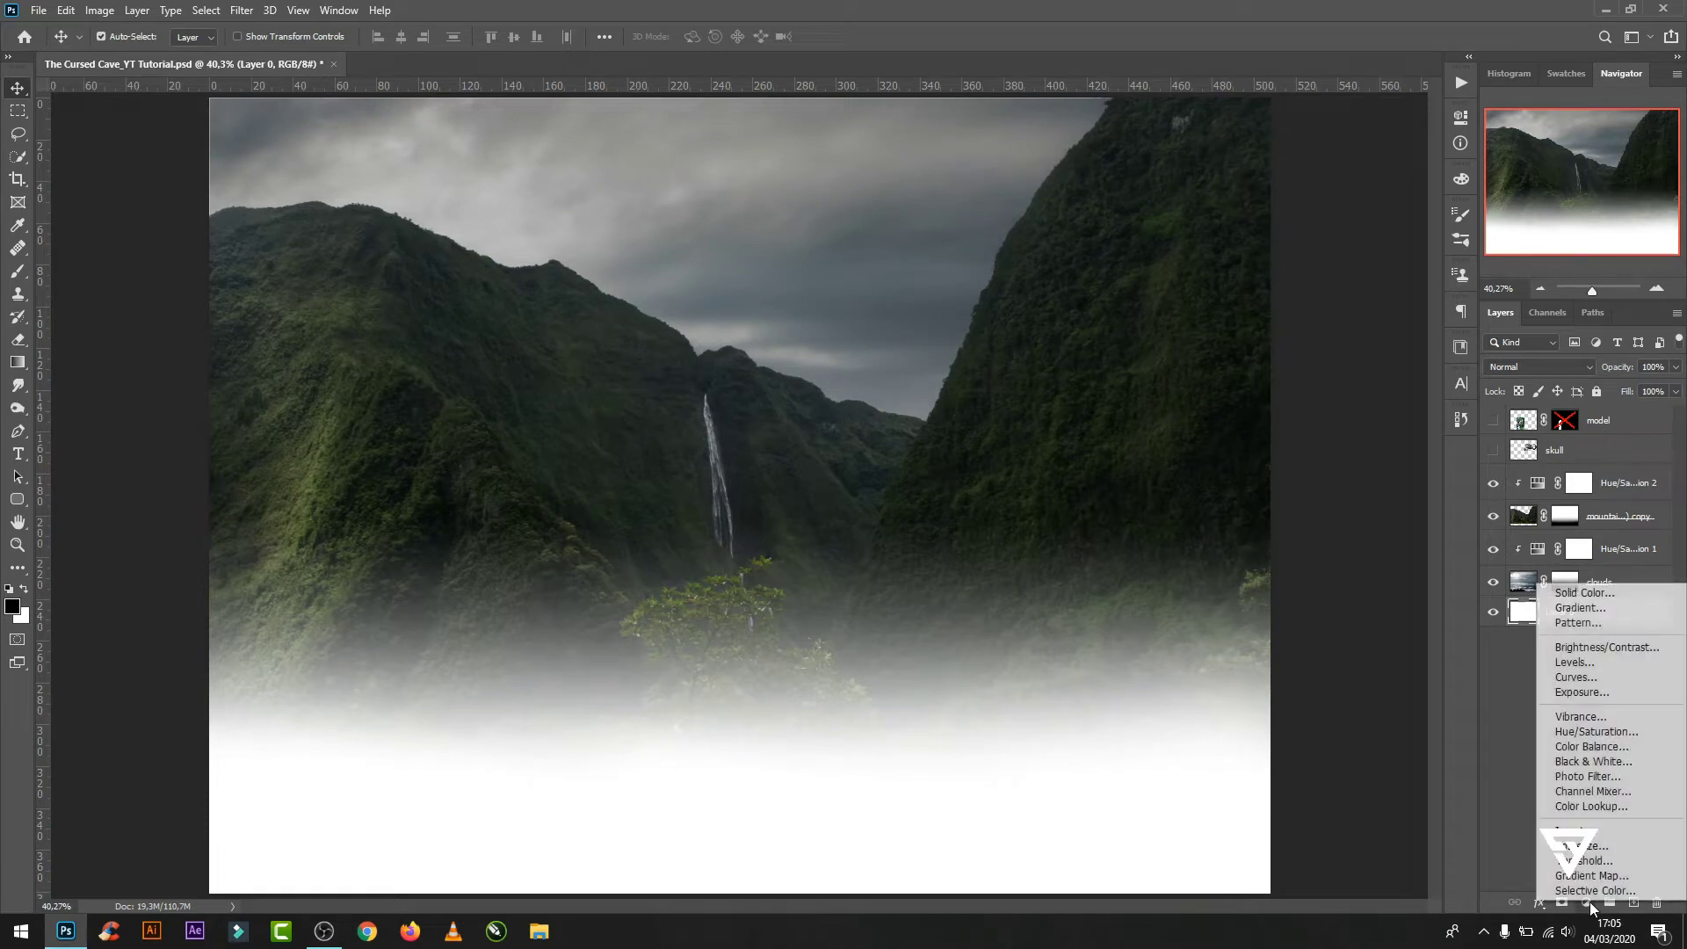
click(1587, 594)
click(1298, 356)
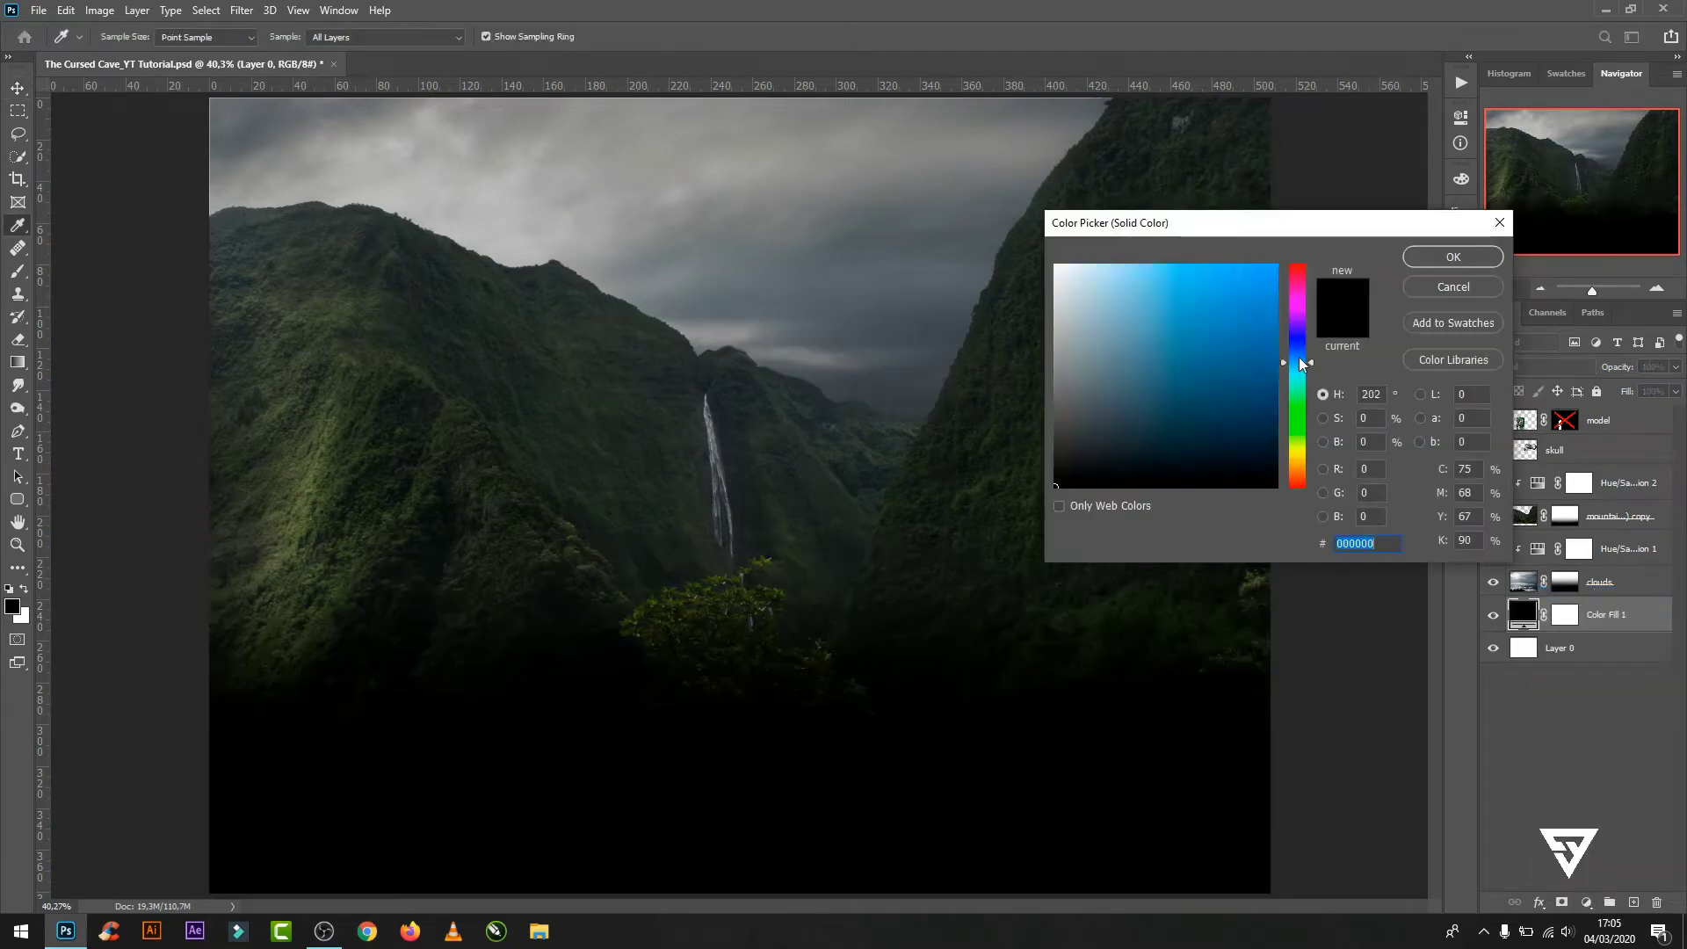
mouse_move(1262, 338)
mouse_down()
mouse_move(1108, 443)
mouse_move(1070, 404)
mouse_up()
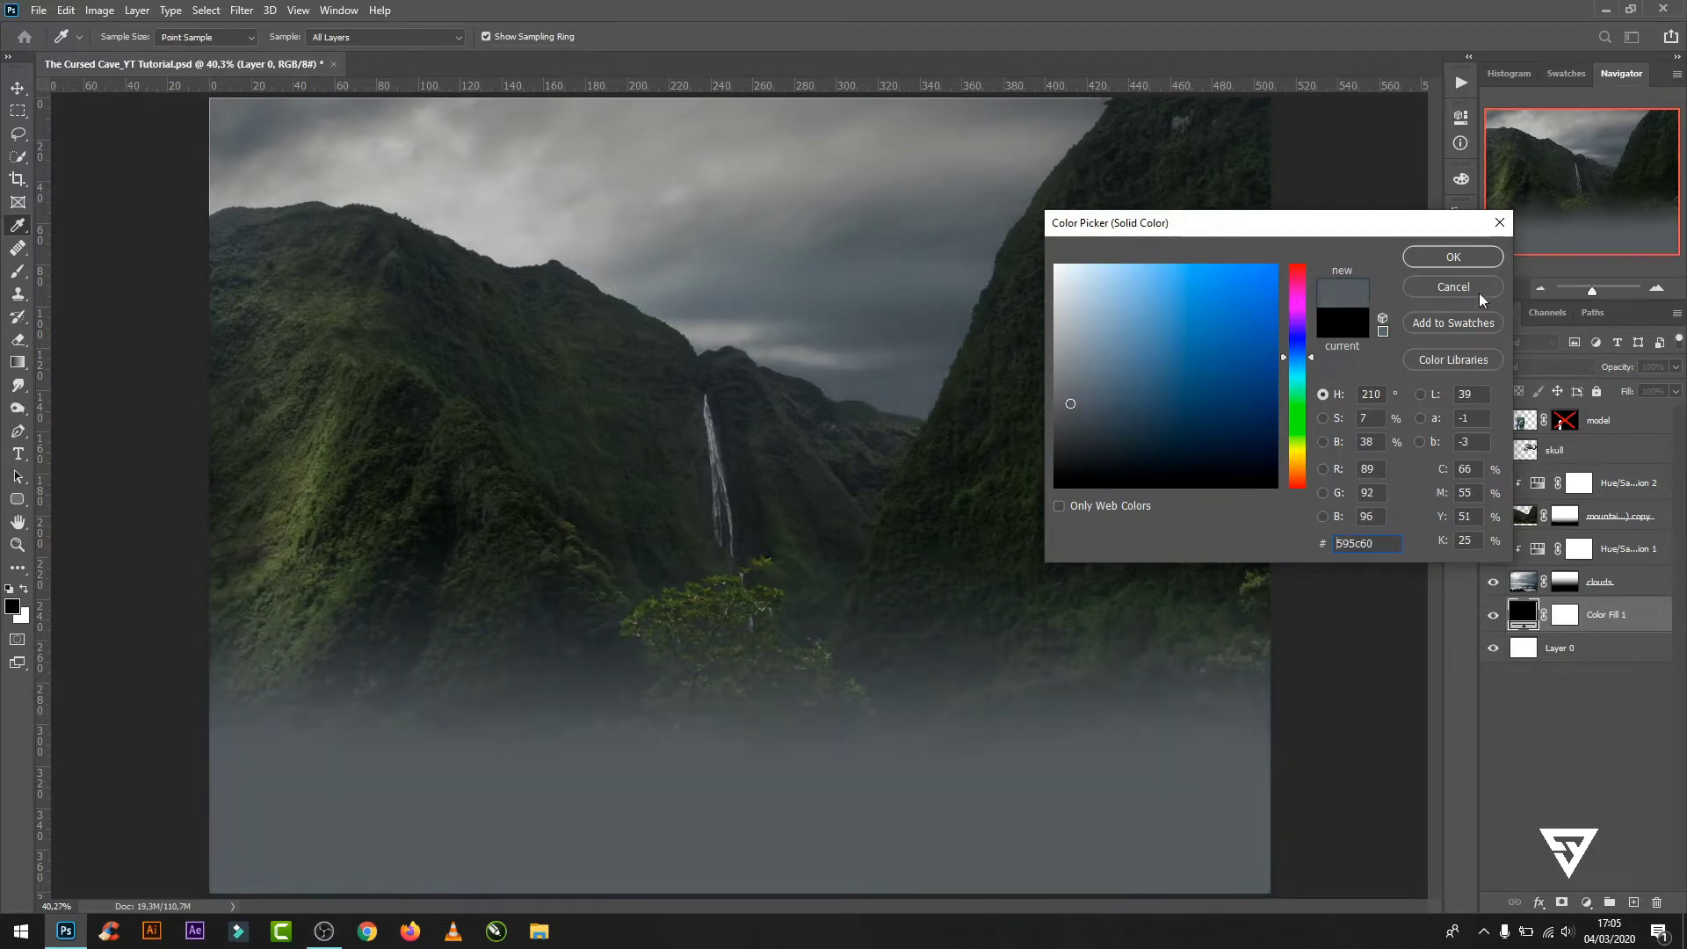
click(1454, 257)
click(1624, 484)
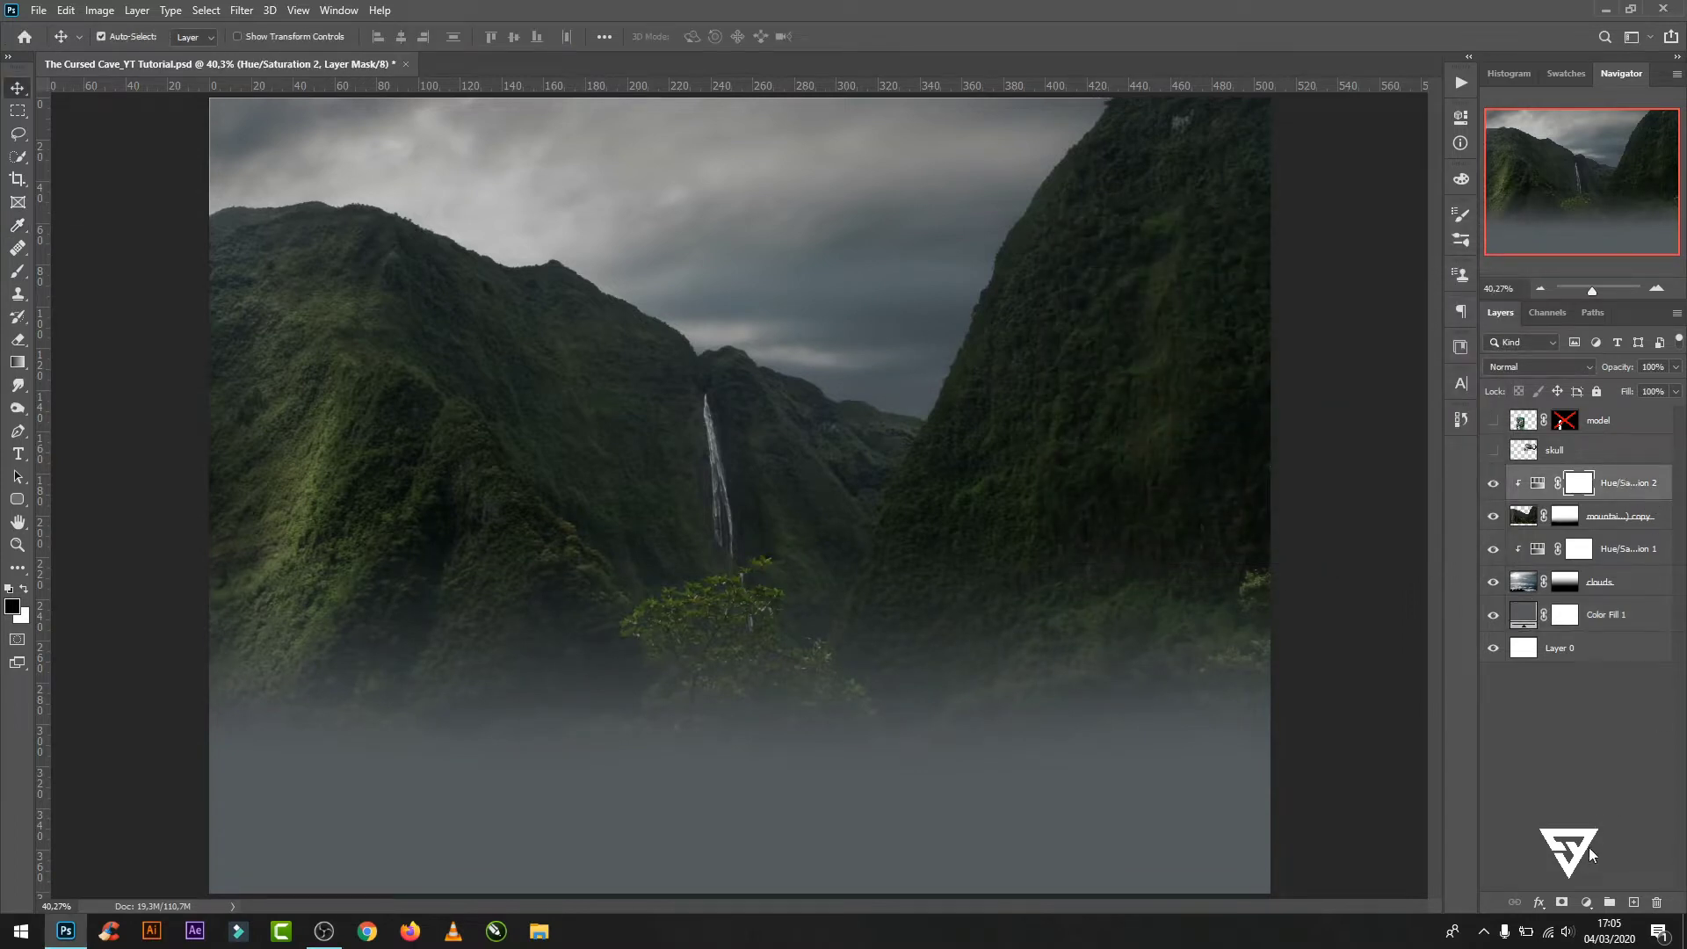
click(1587, 903)
- Add a clipped pale blue-grey Solid Color fill on top at 34% opacity
click(1573, 590)
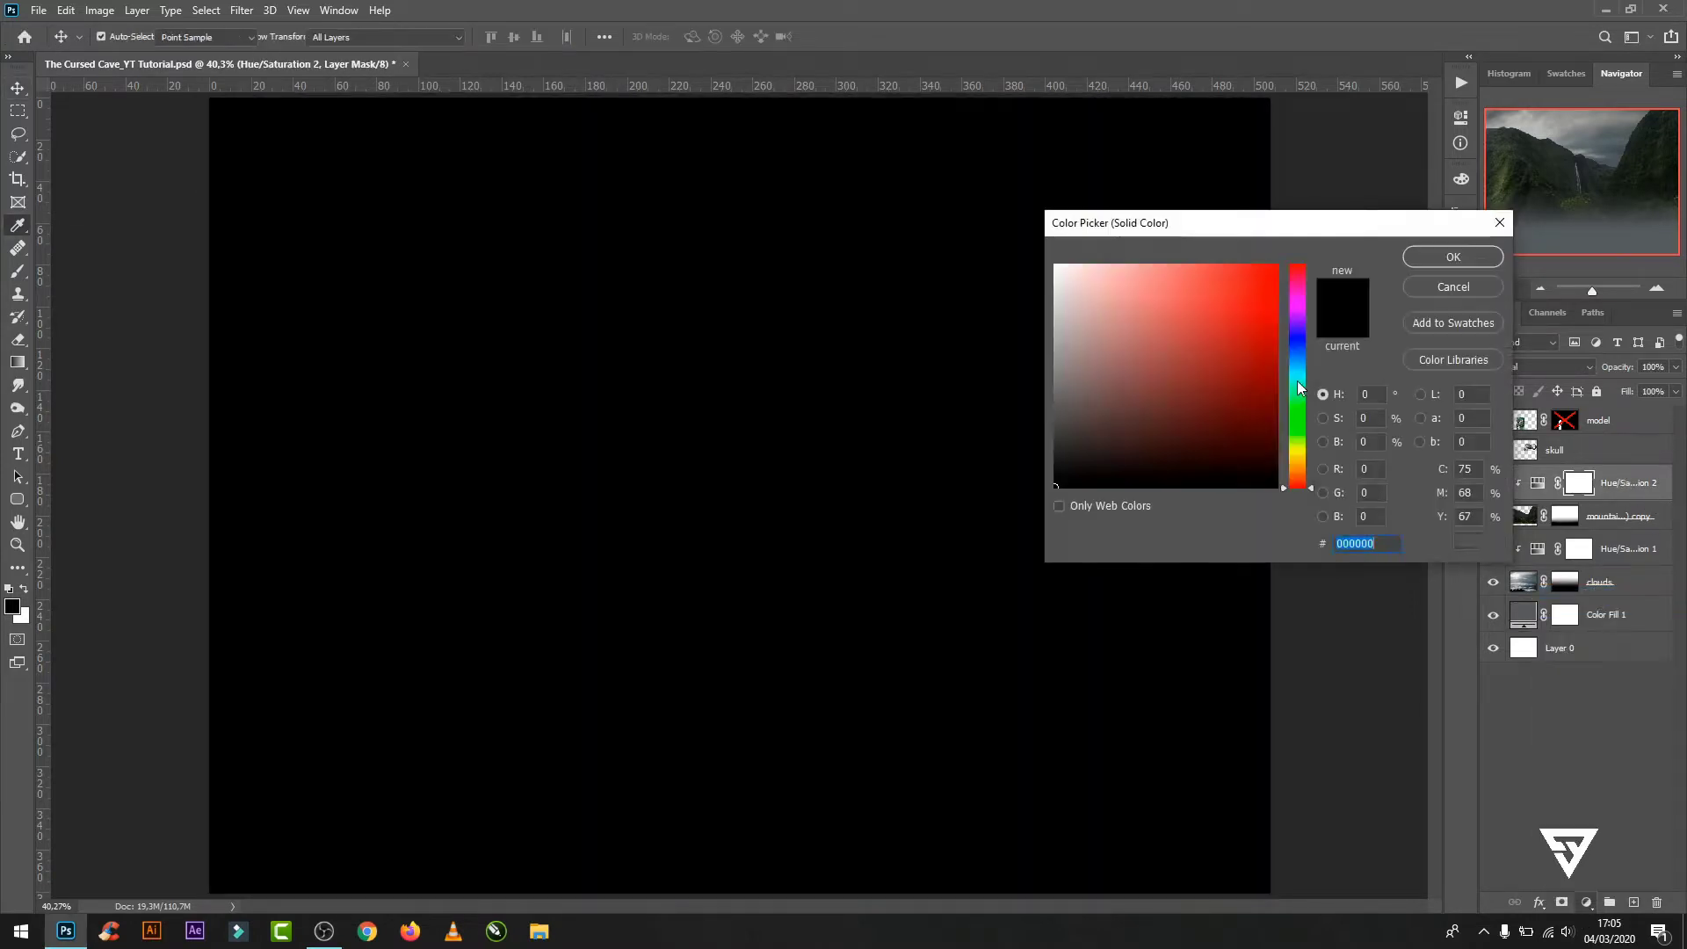
drag(1301, 373, 1304, 361)
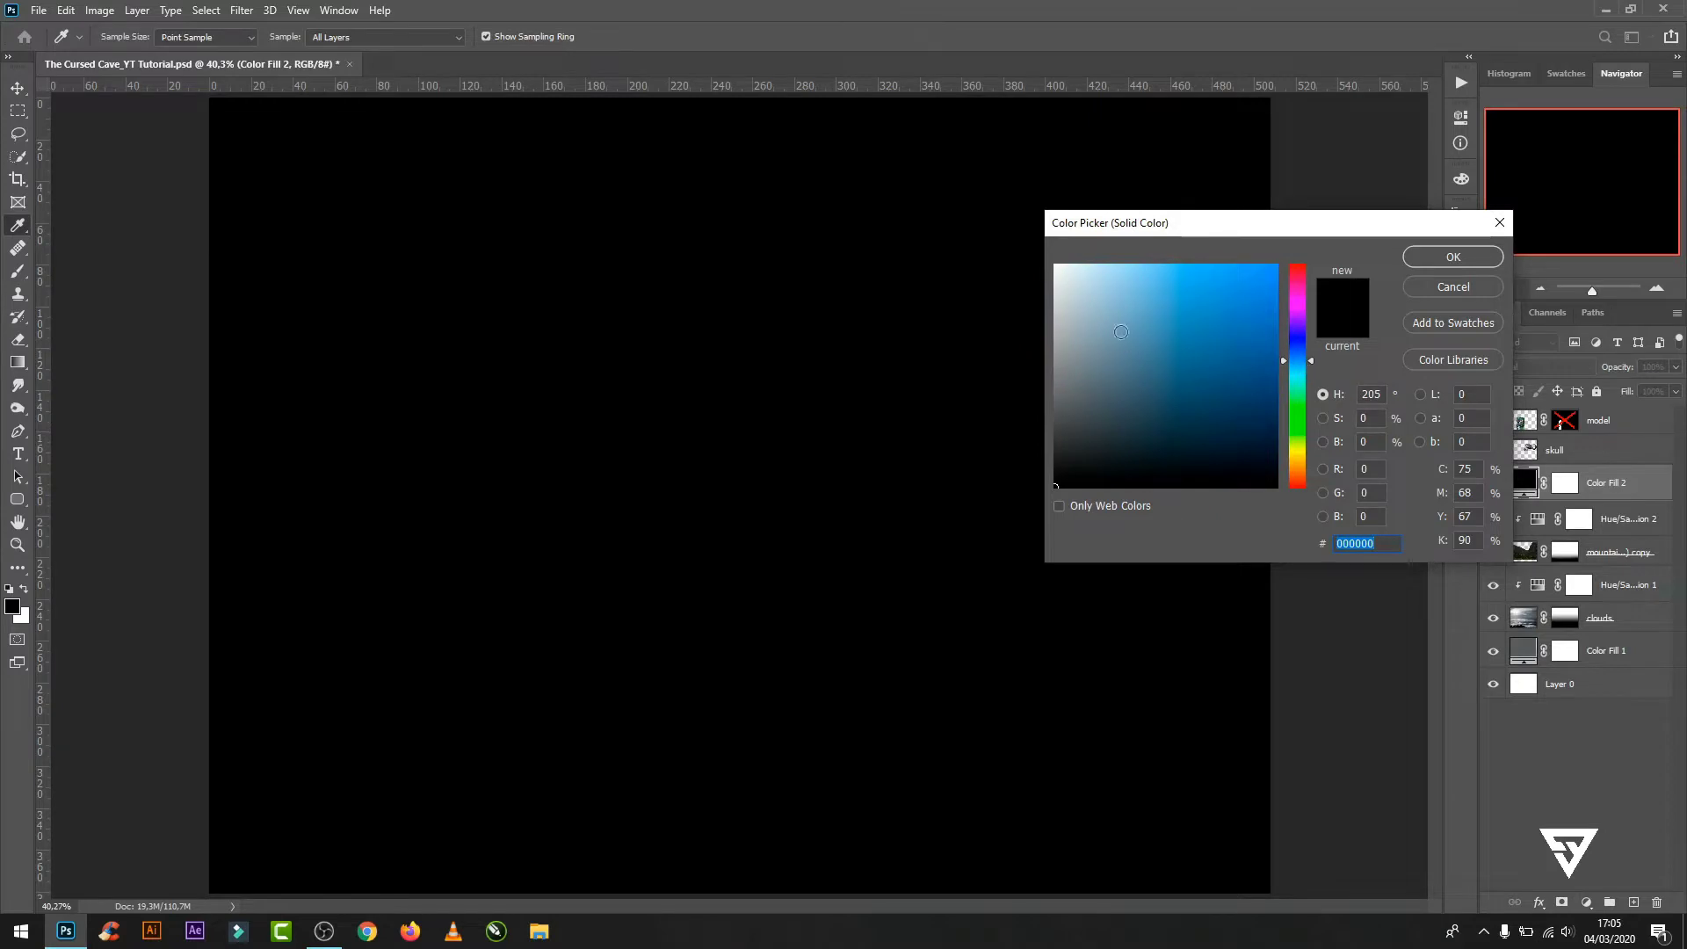
drag(1074, 295, 1082, 319)
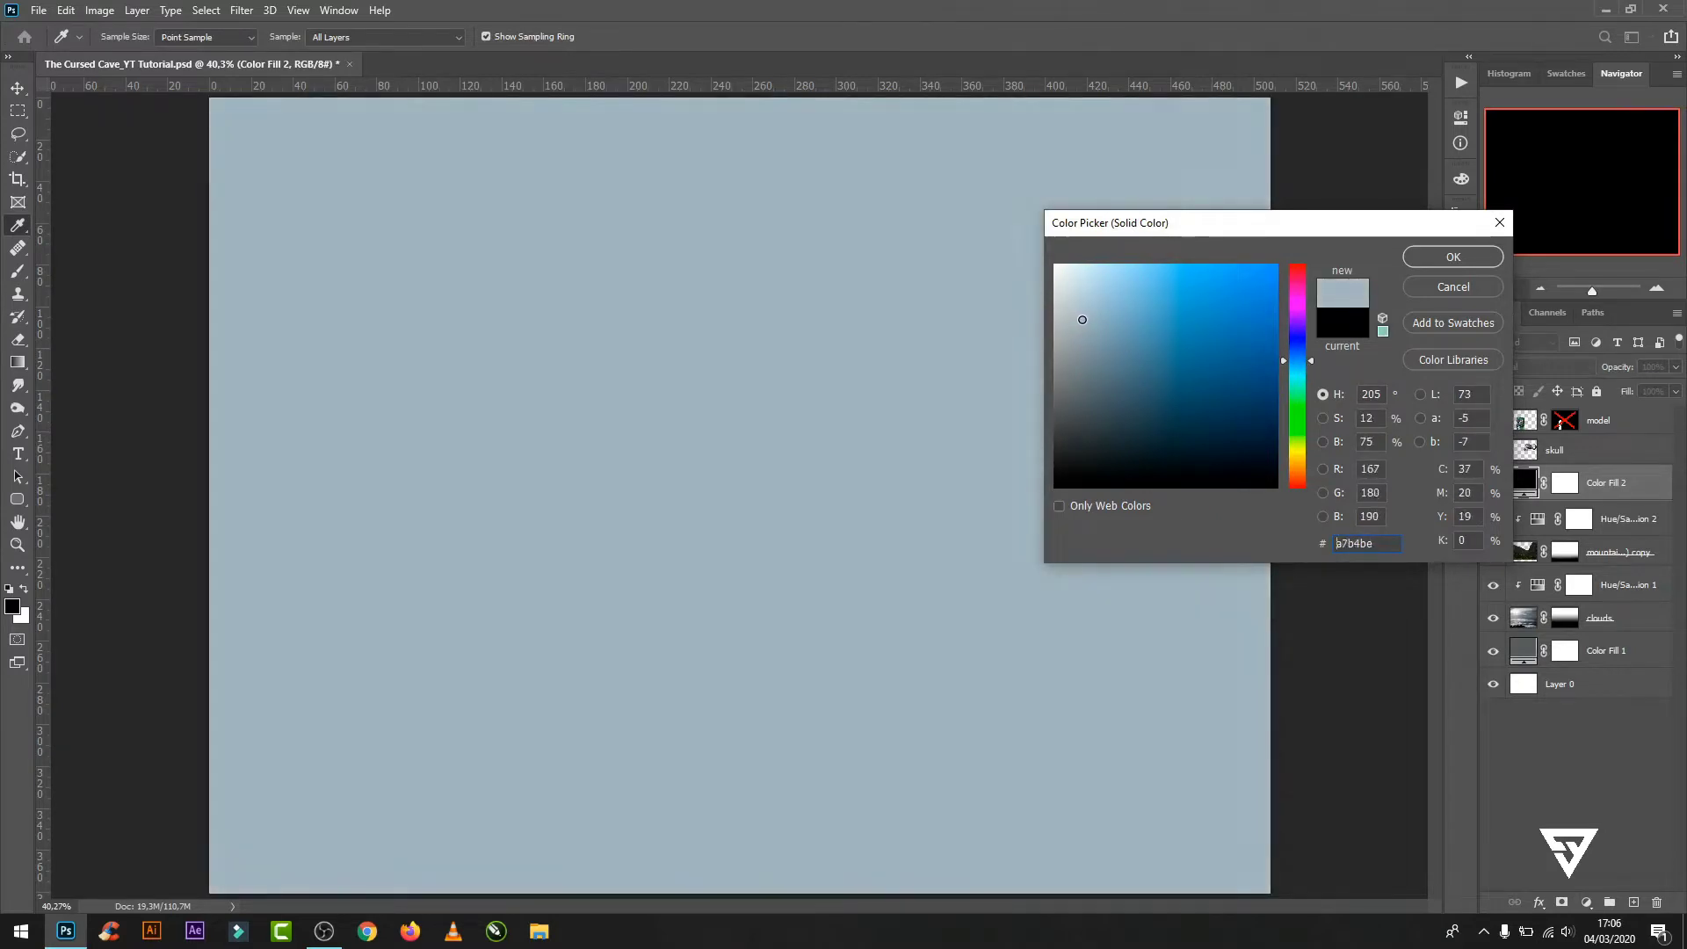
click(1426, 260)
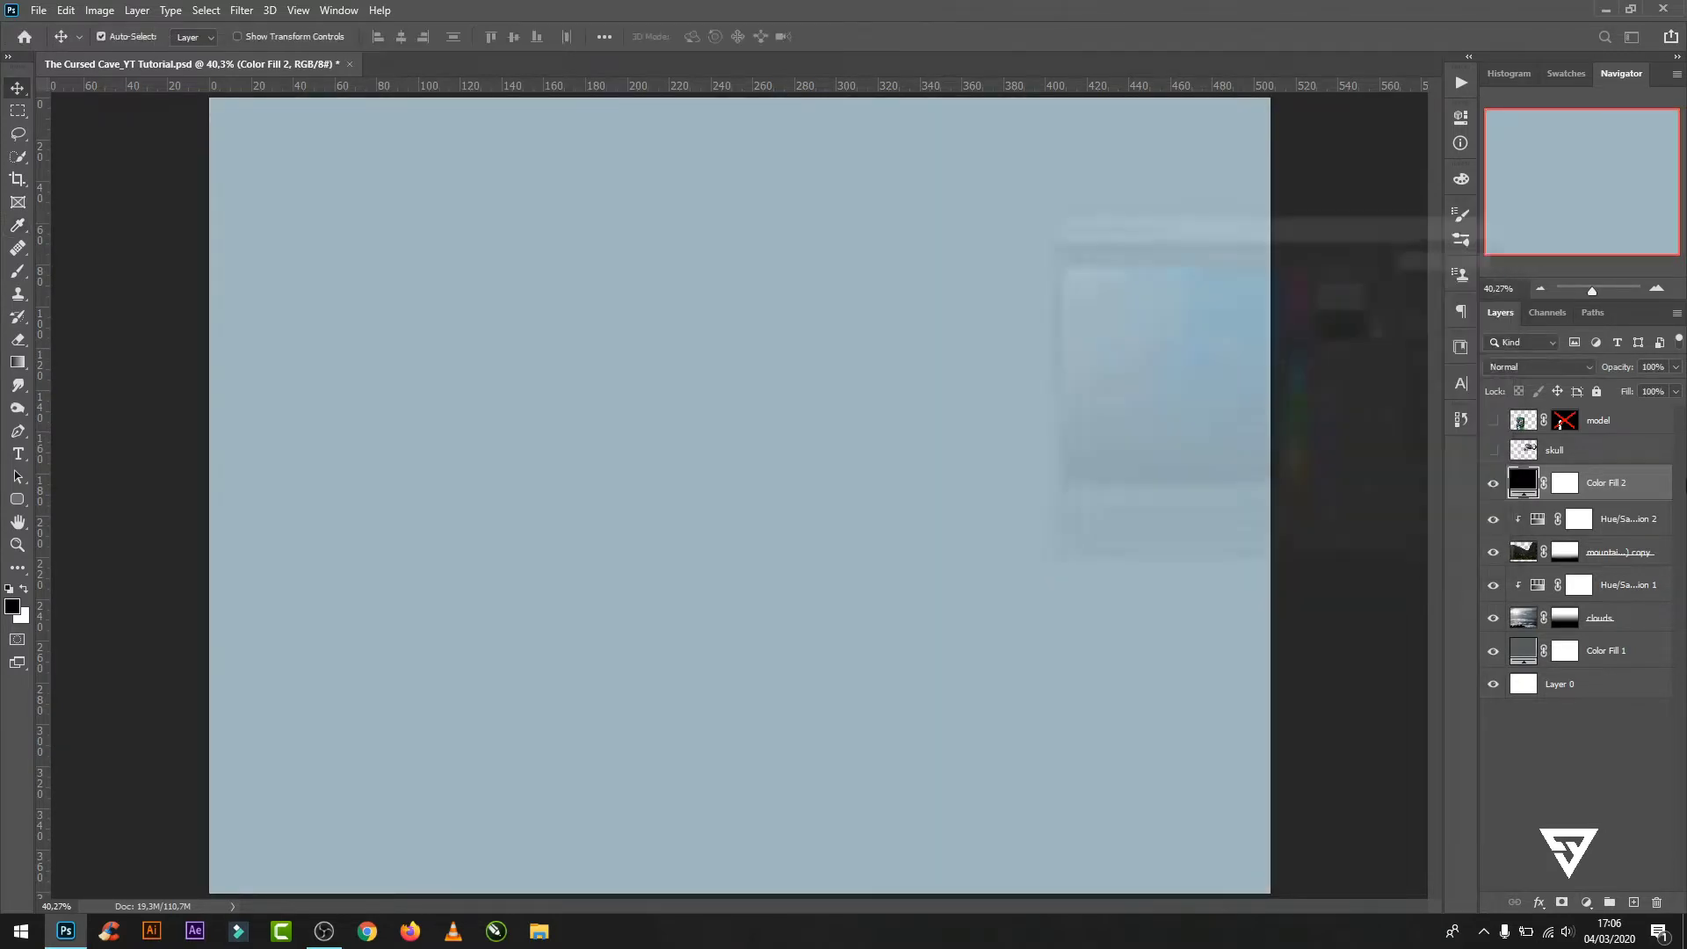
alt+click(1636, 499)
click(1667, 389)
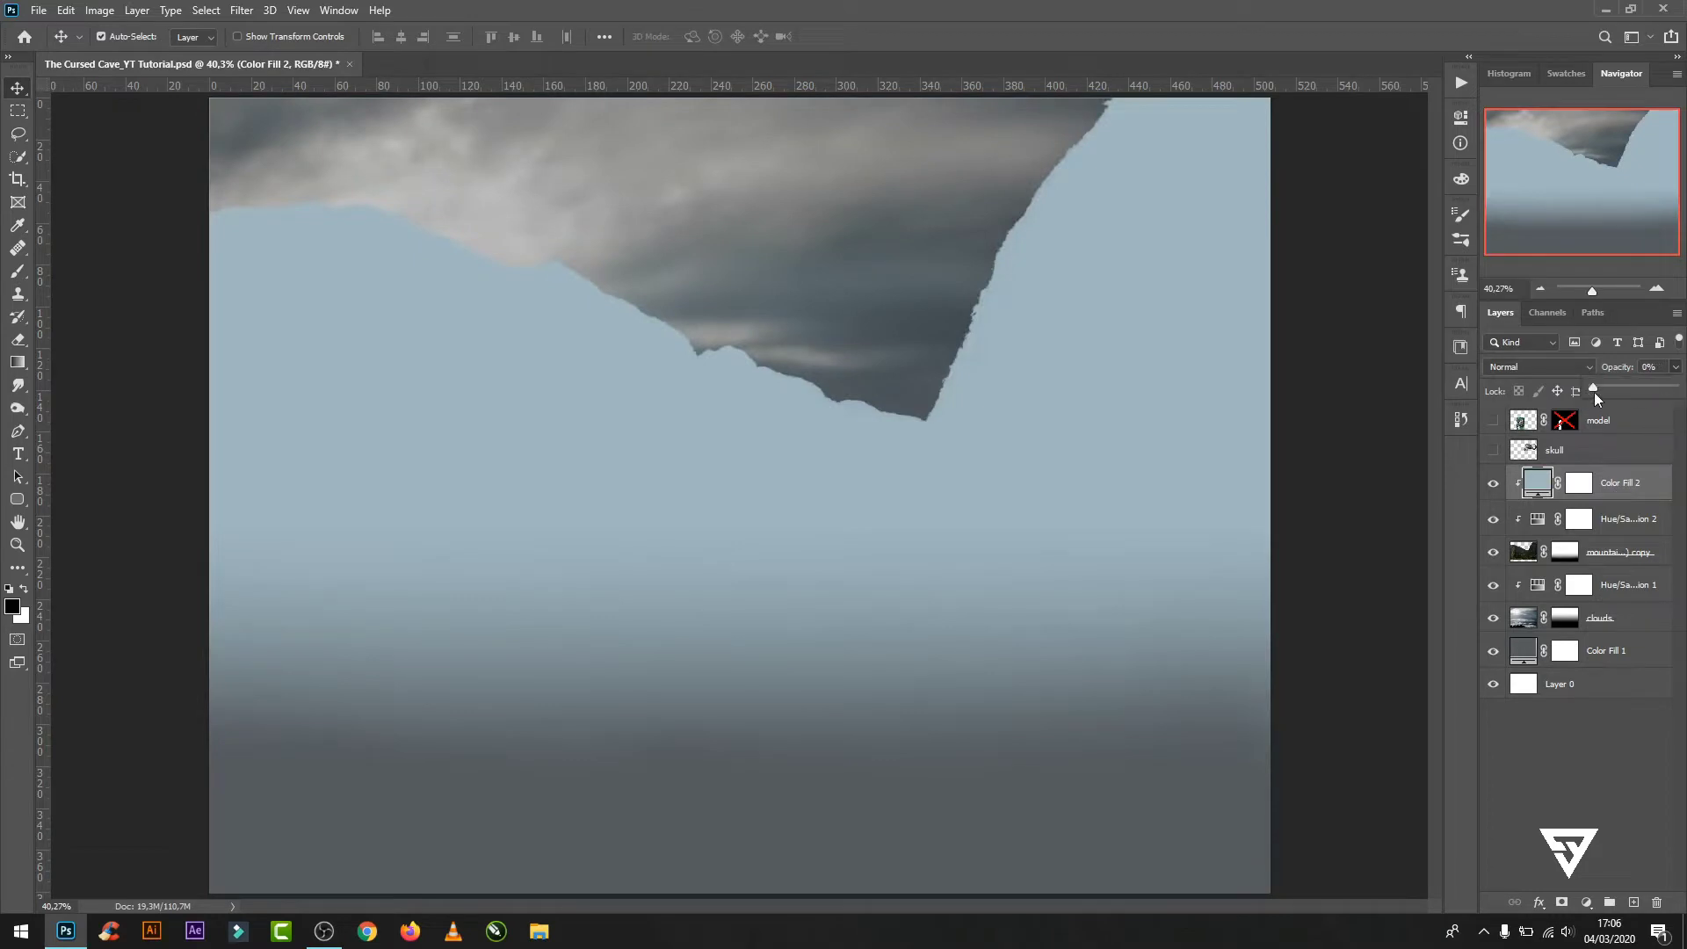
drag(1594, 392, 1624, 395)
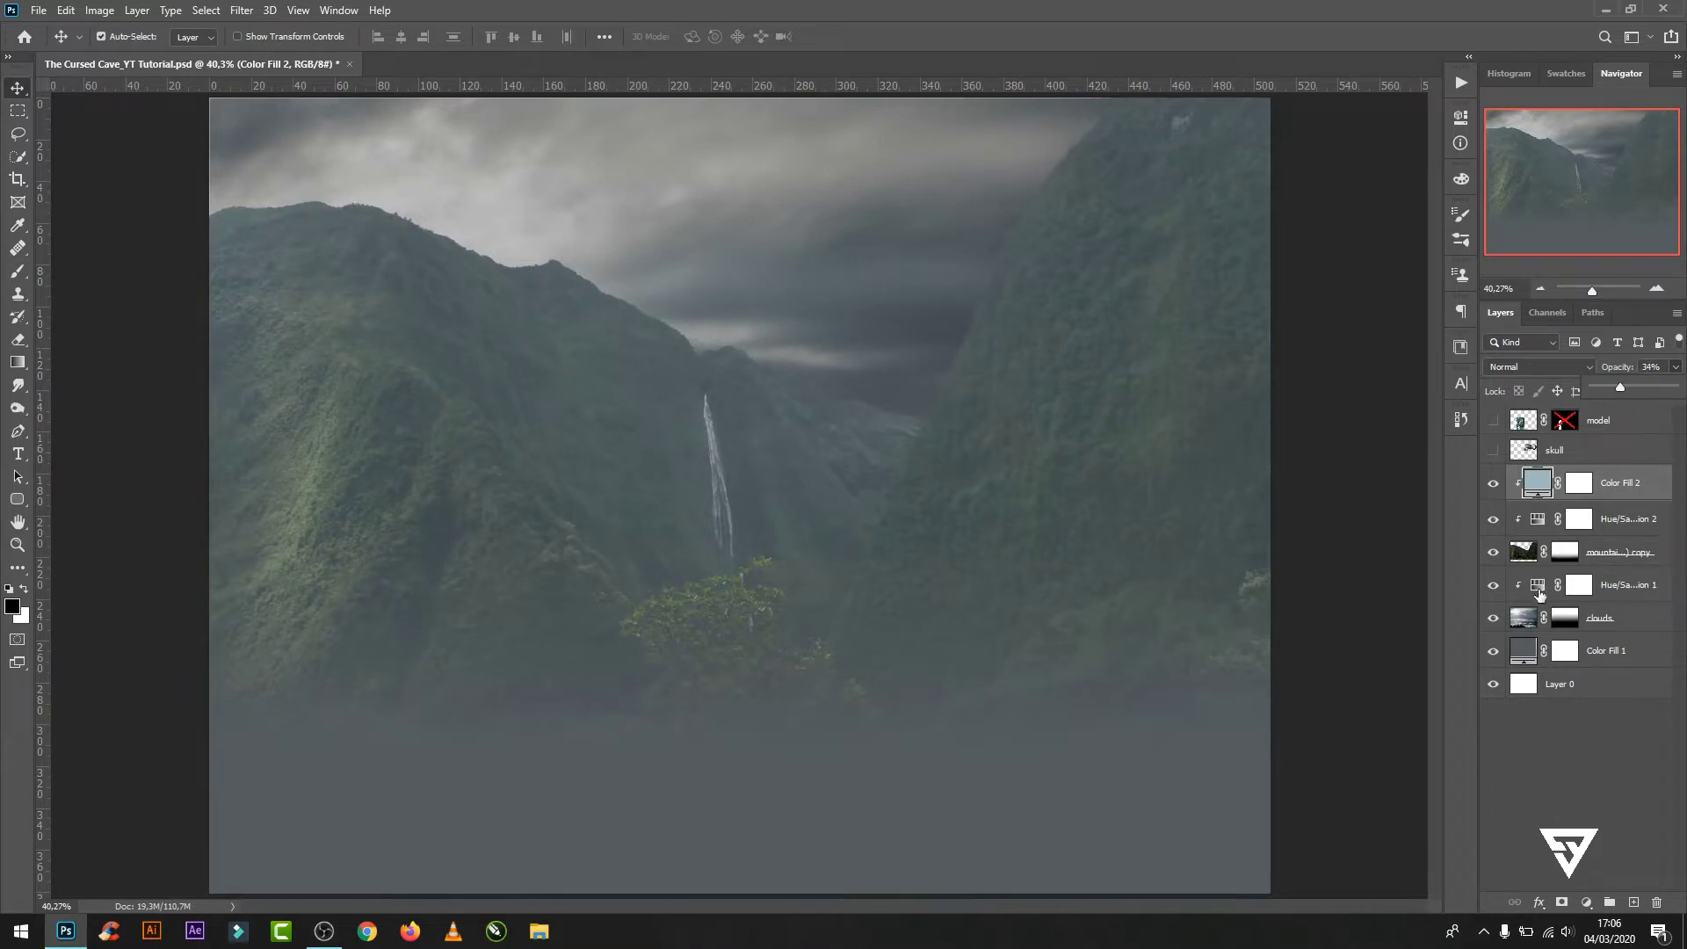
- Change the background Color Fill 1 to a lighter grey-blue #a6b1bd
click(1493, 652)
double_click(1525, 657)
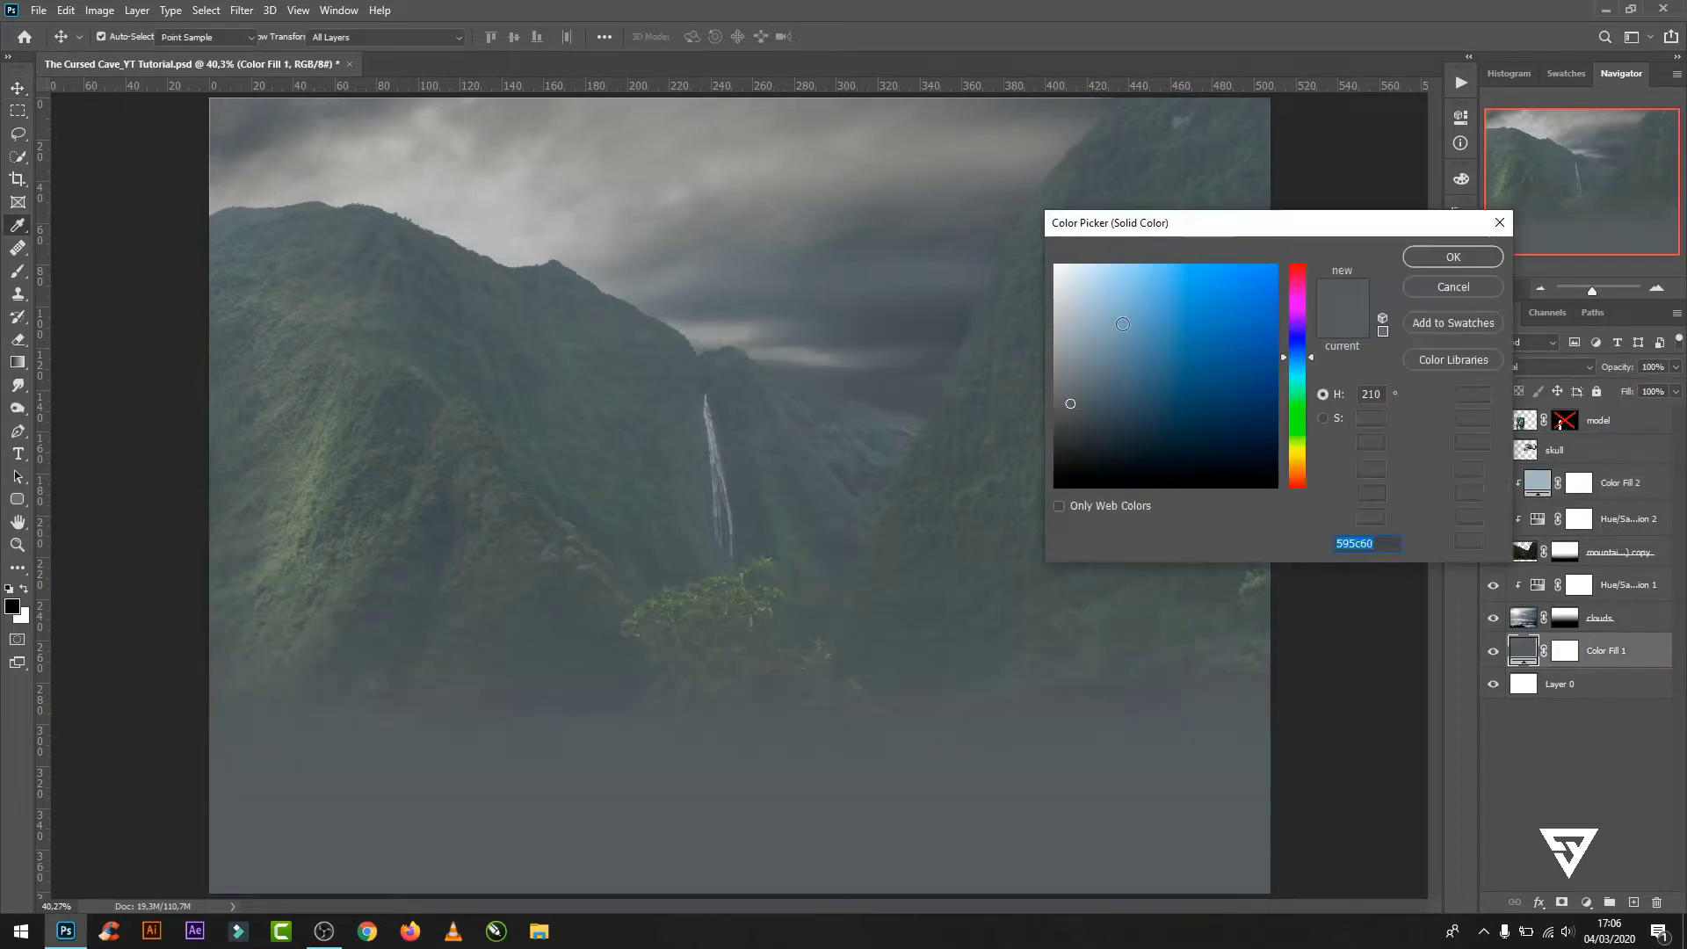
mouse_move(1079, 327)
mouse_down()
mouse_move(1068, 336)
mouse_move(1078, 324)
mouse_up()
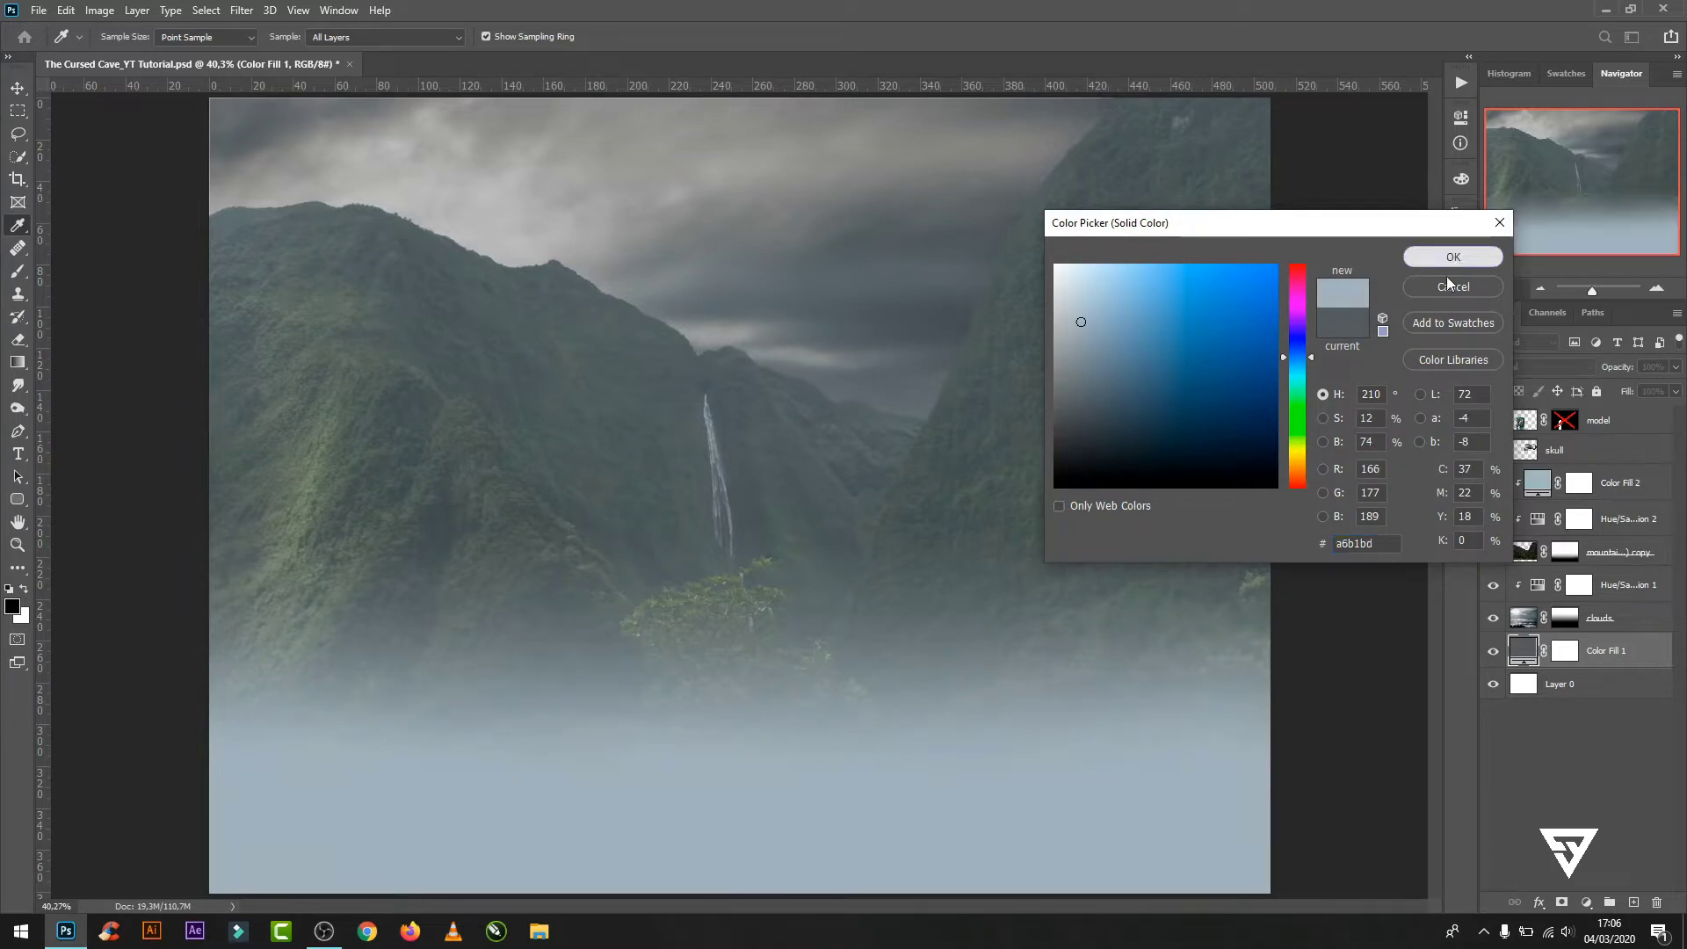
click(1452, 256)
- Add a Curves adjustment layer above the blue-grey overlay fill
click(1538, 490)
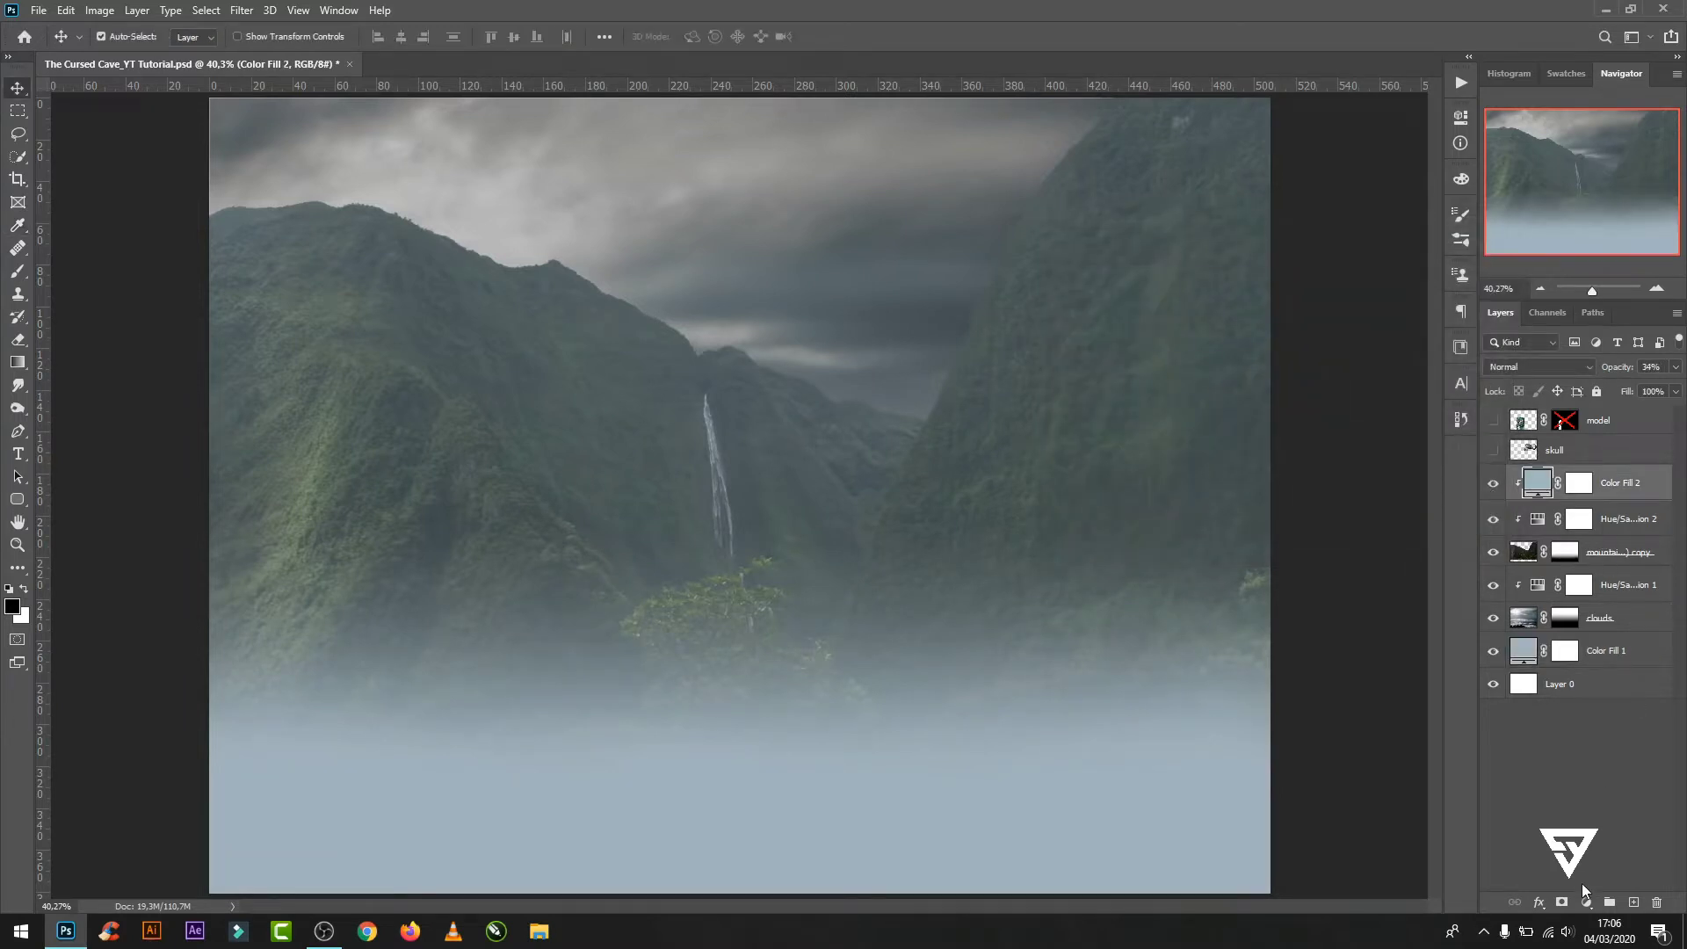
click(1586, 891)
click(1511, 691)
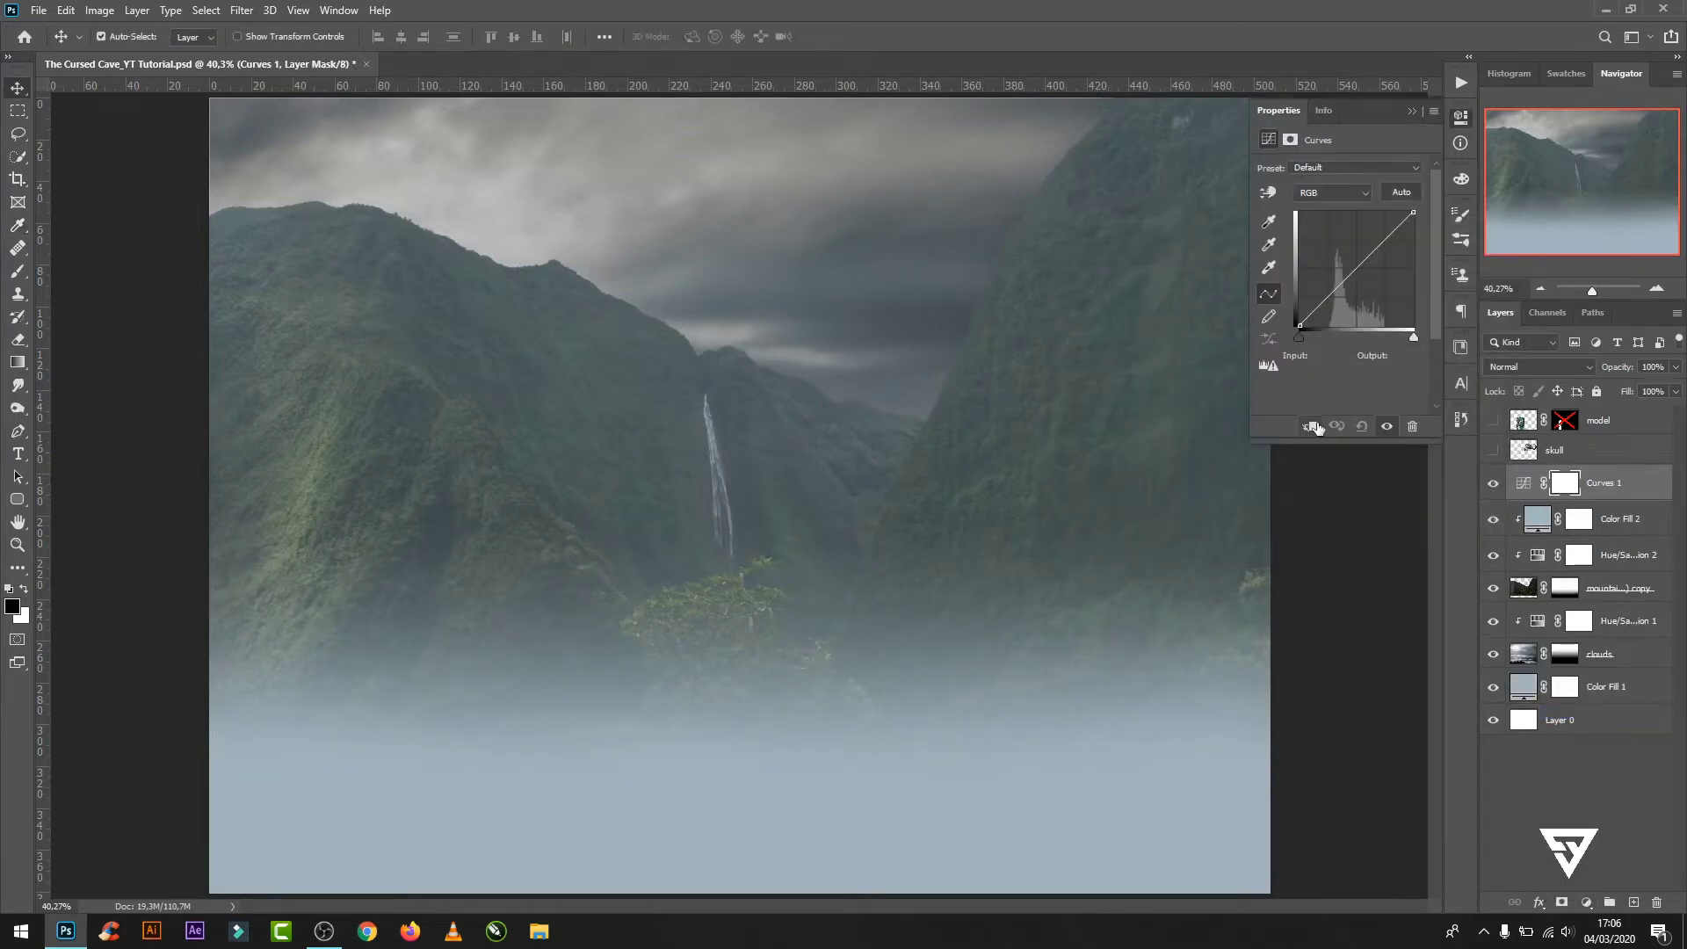
- Clip Curves 1 to the layer below and shape the curve to darken the shadows
click(1314, 428)
drag(1320, 306, 1319, 310)
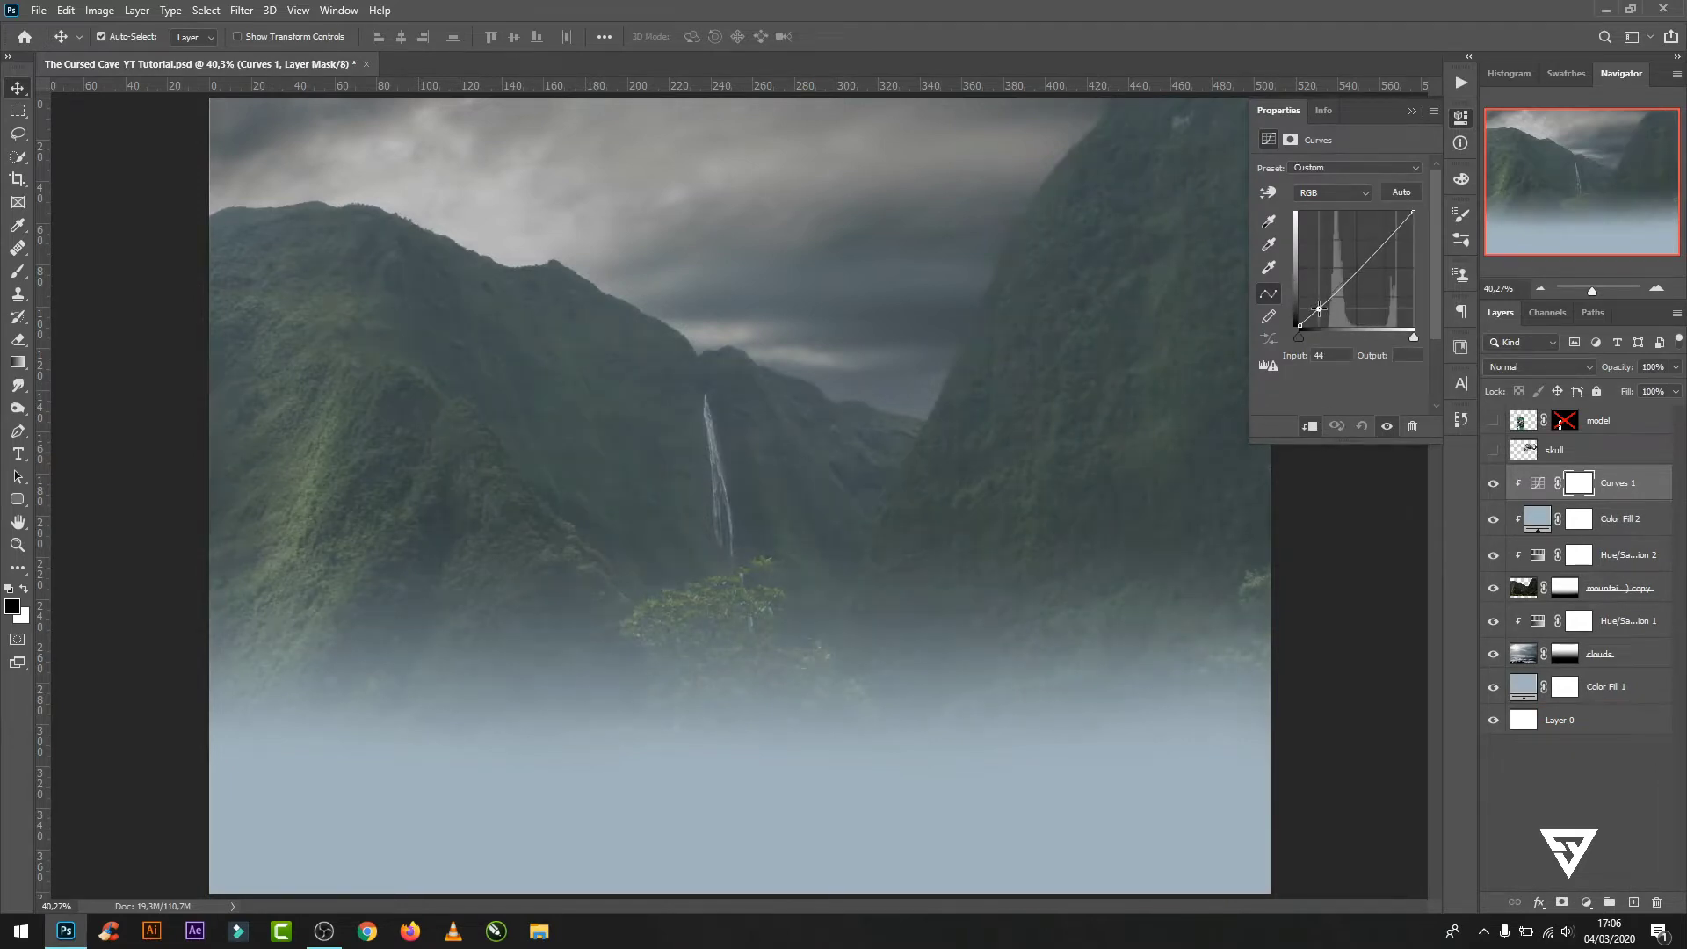
click(1384, 236)
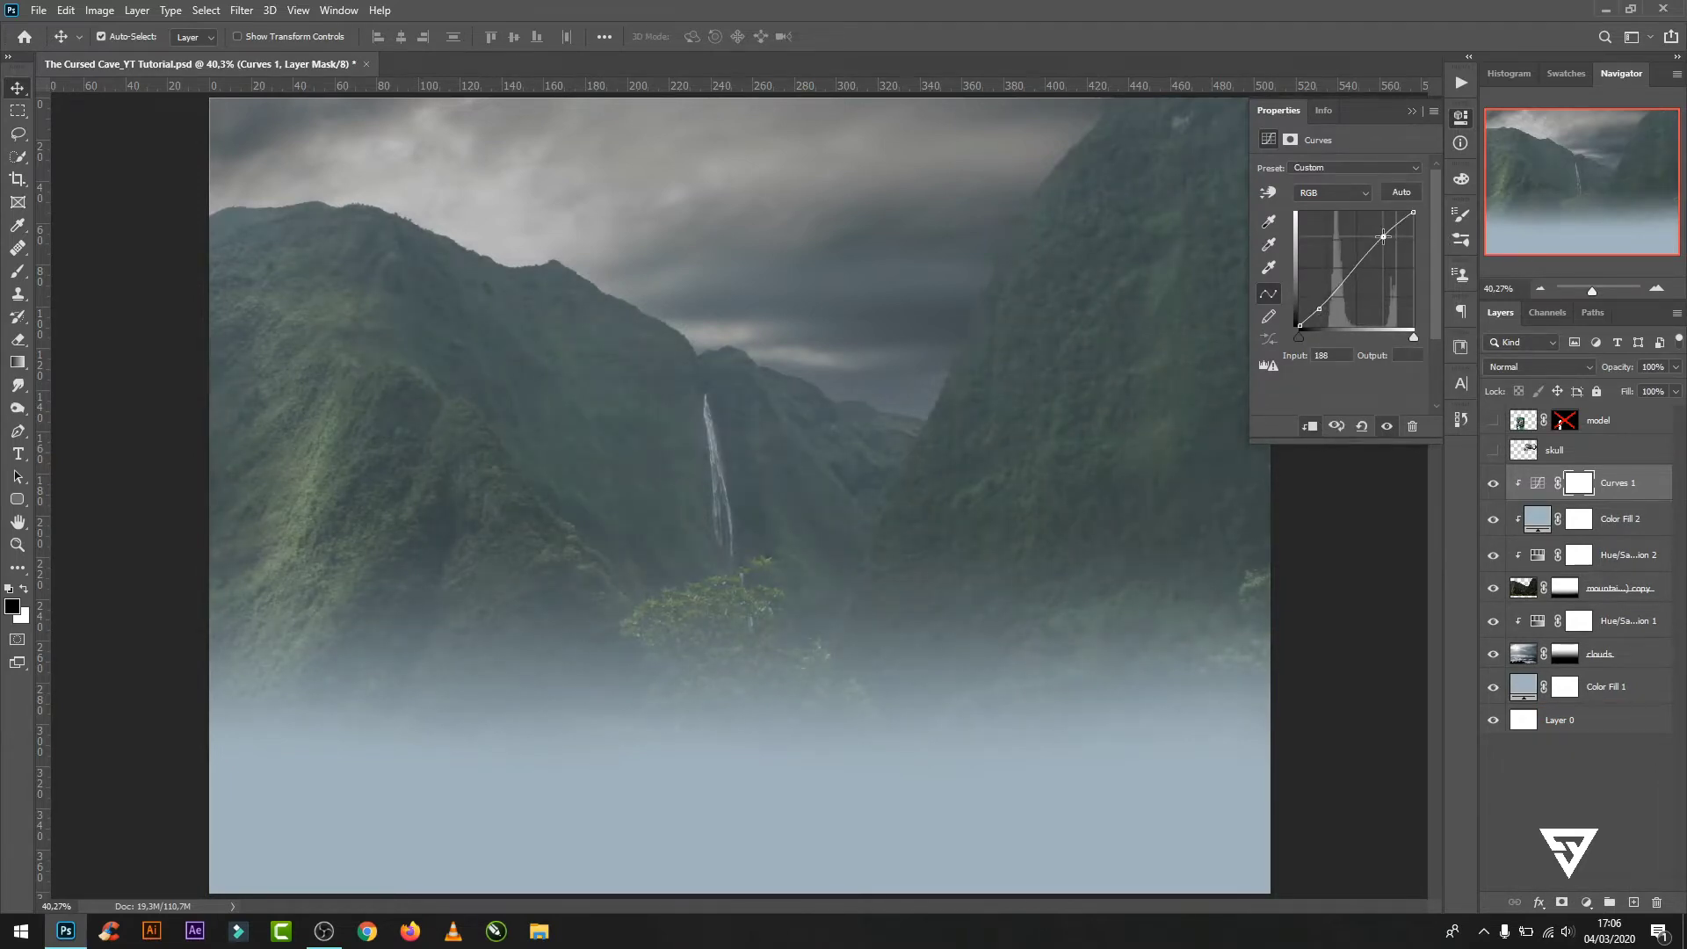
click(1412, 112)
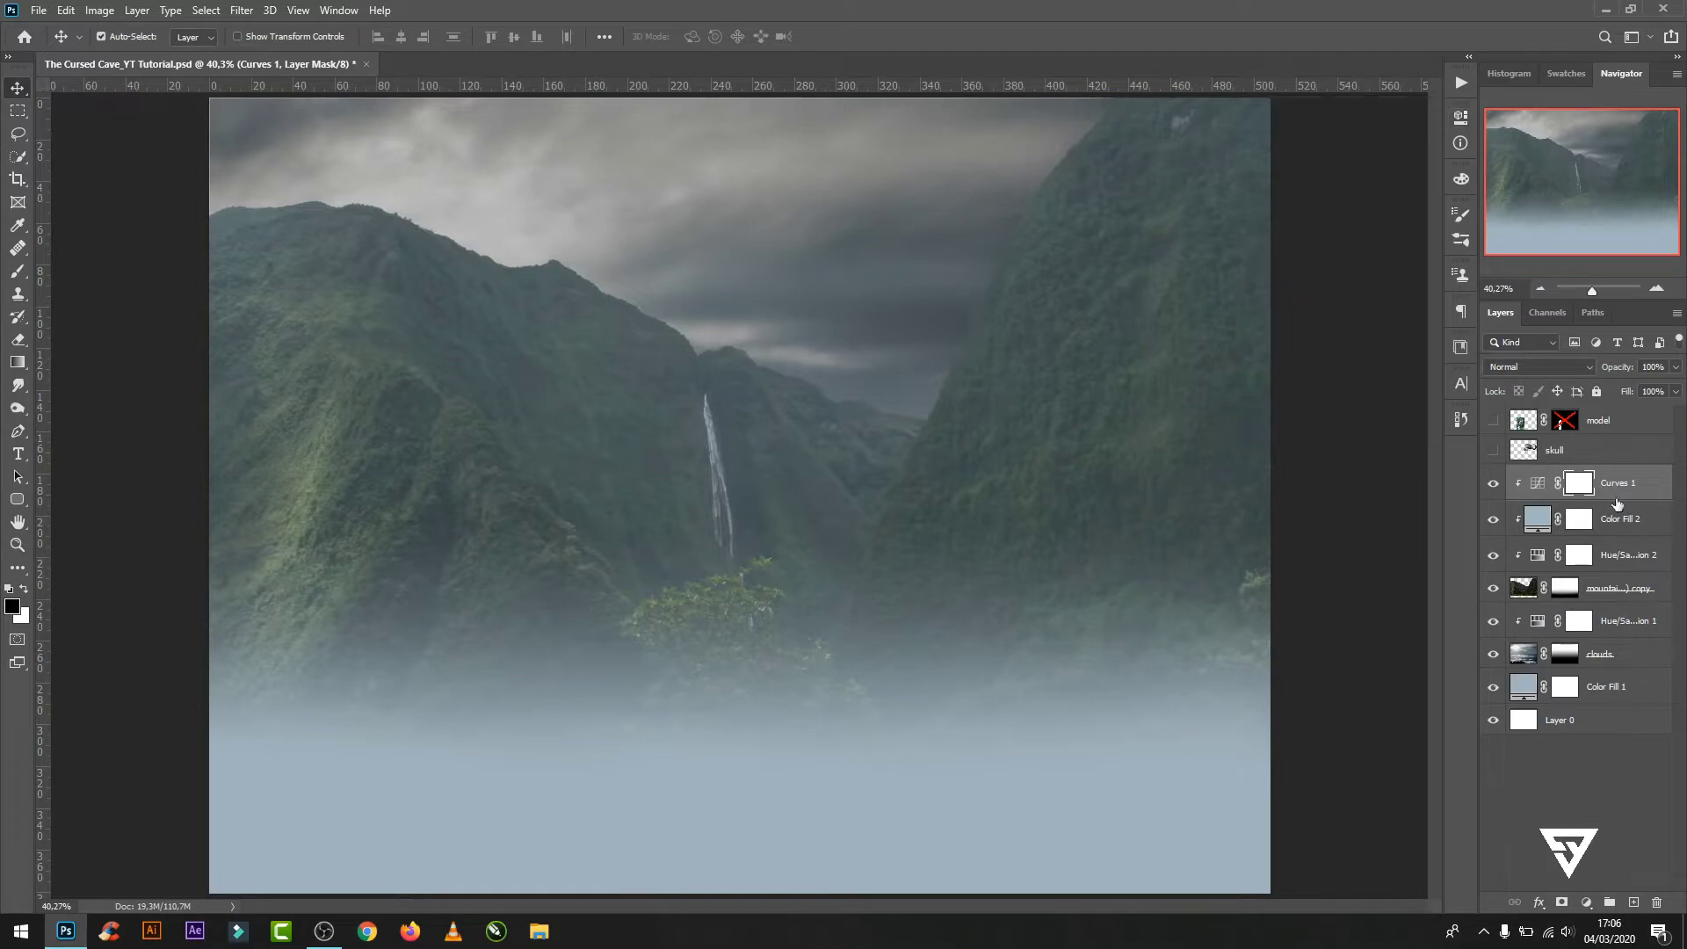
- Move Color Fill 2 above Curves 1, recolour it #a4b9c7 and set 41% opacity
click(1675, 369)
click(1569, 517)
drag(1540, 523, 1547, 479)
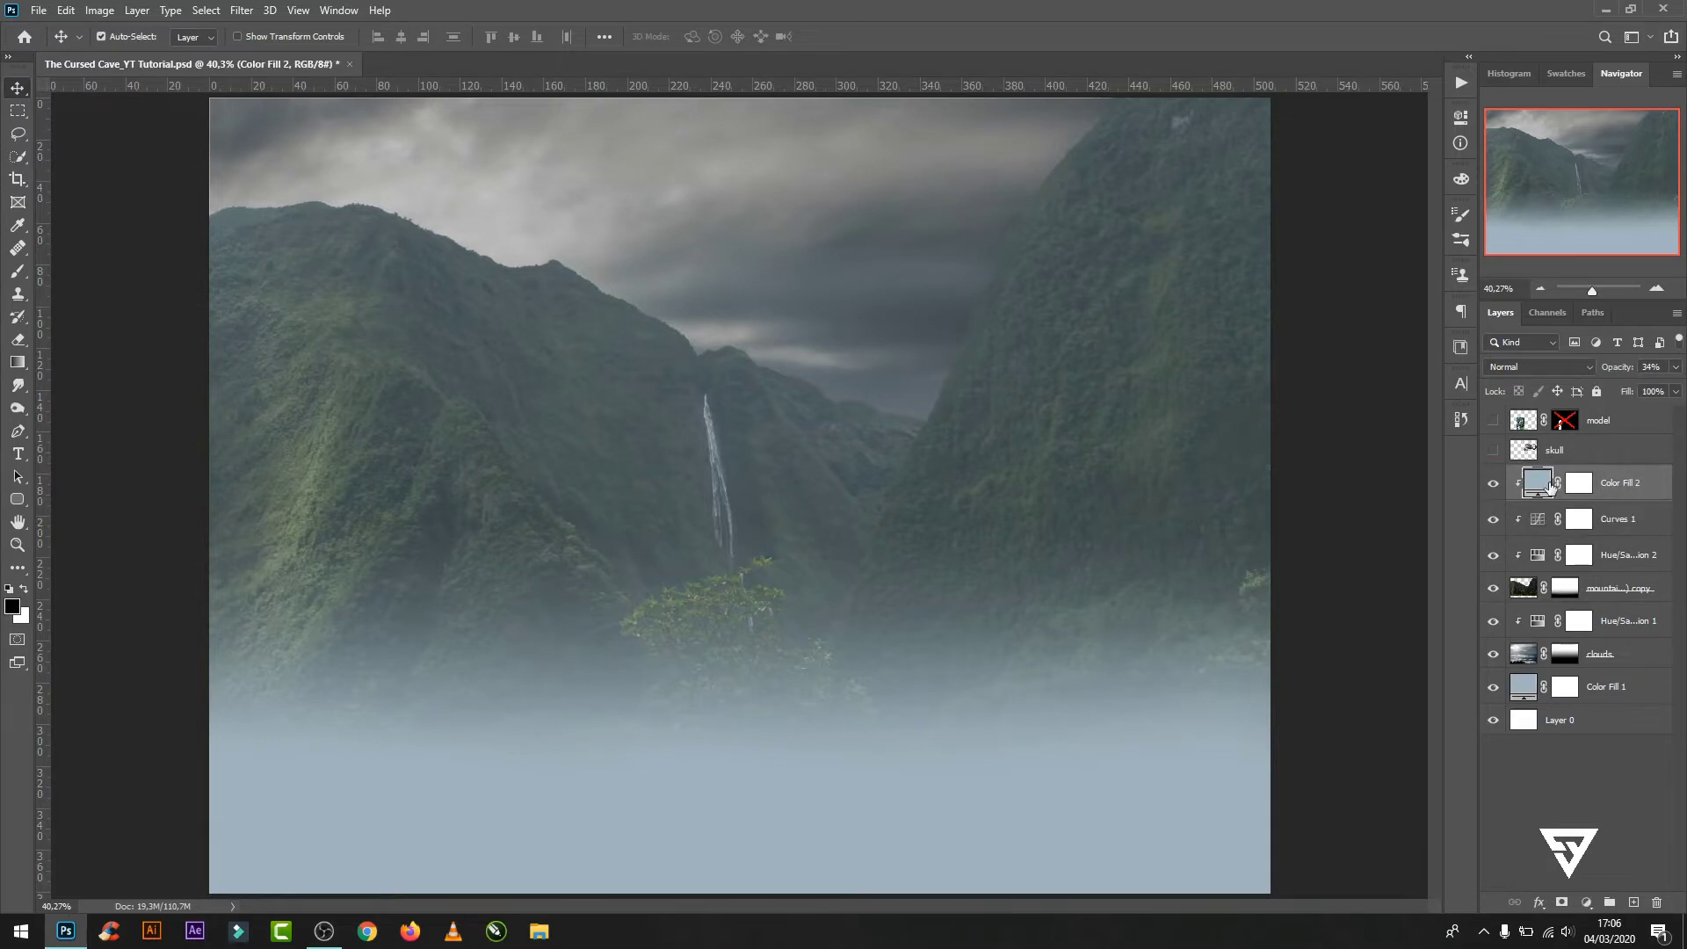
double_click(1537, 483)
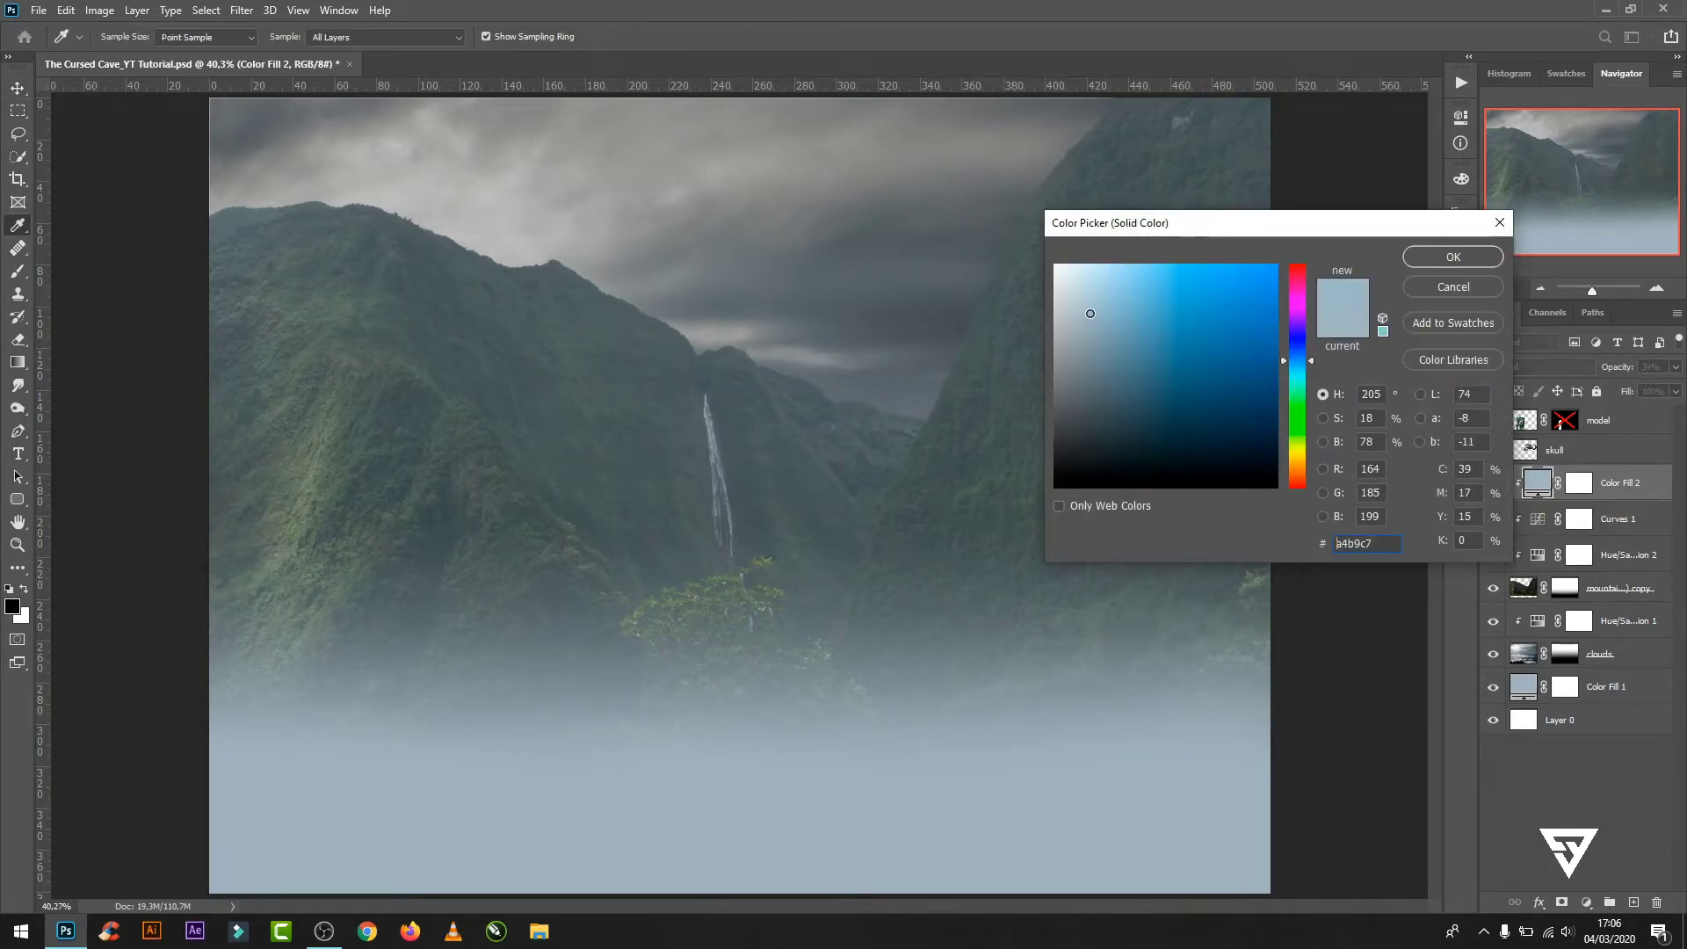
click(1476, 259)
click(1676, 366)
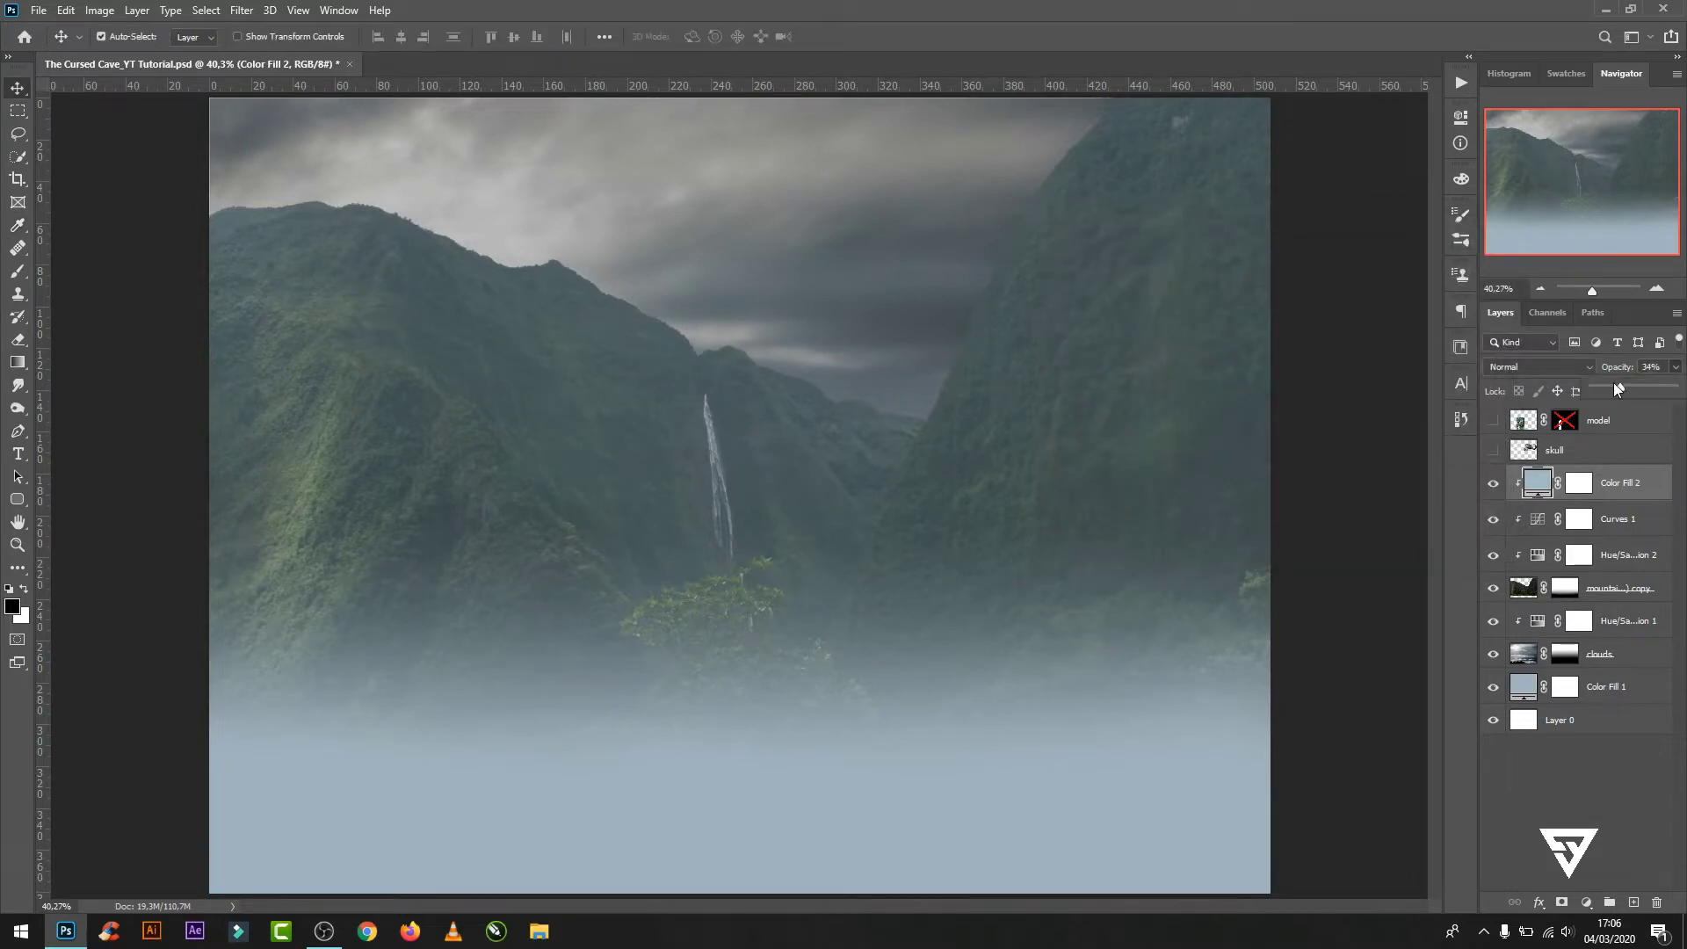
drag(1613, 387, 1628, 387)
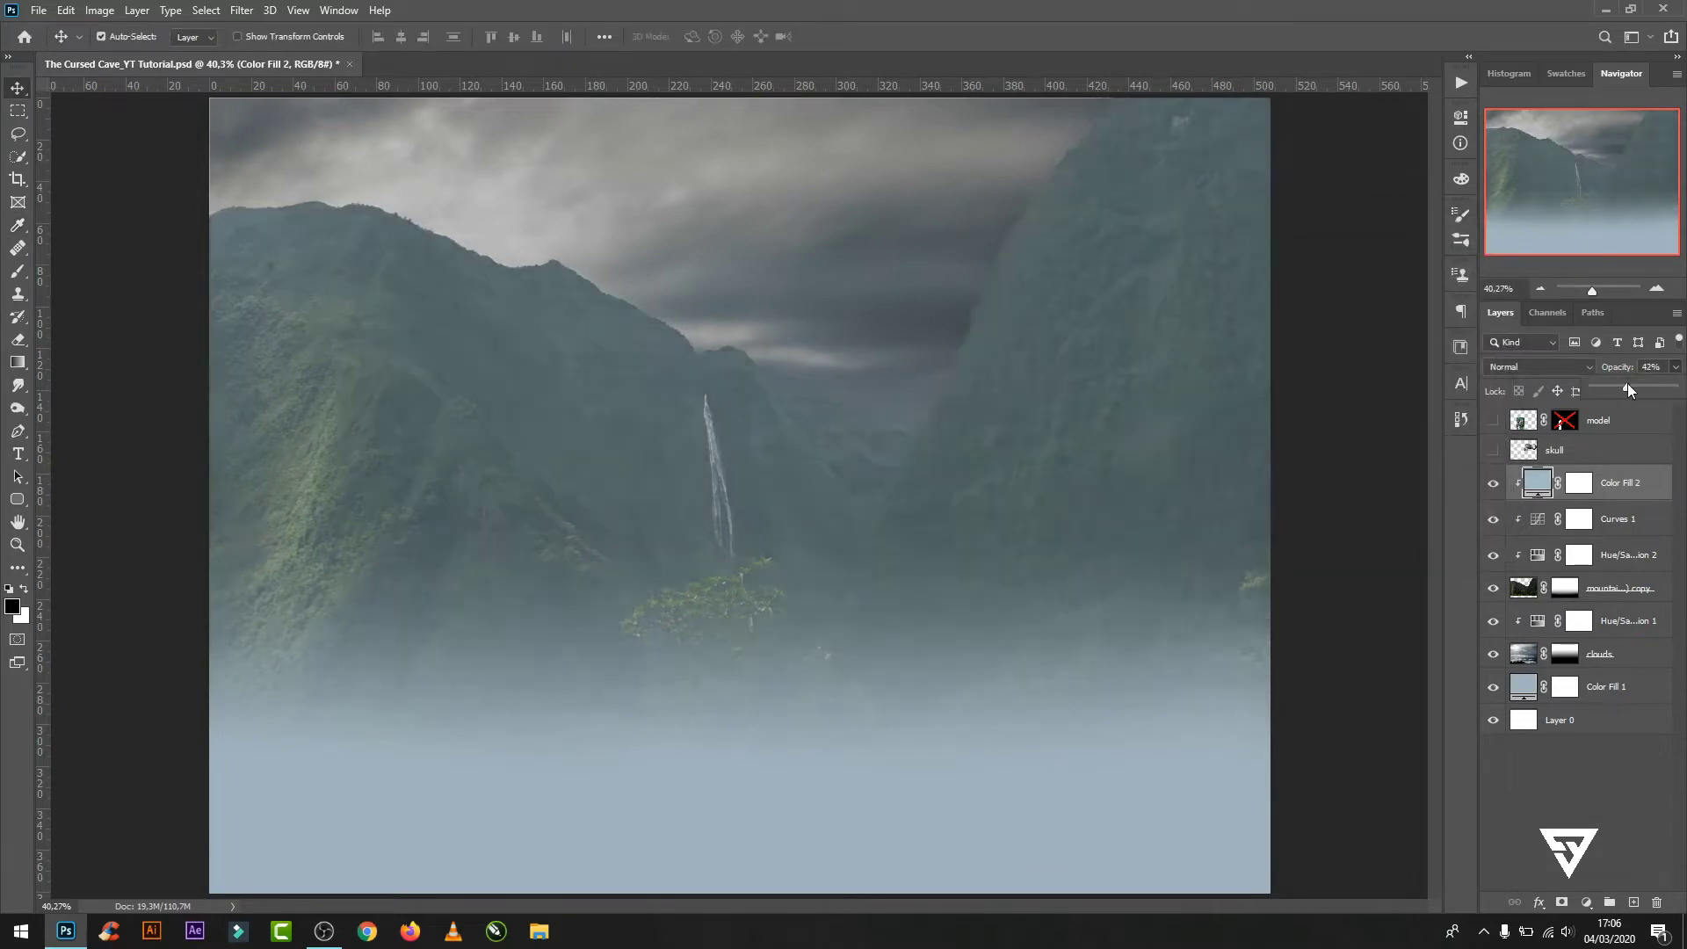
click(1539, 489)
click(39, 9)
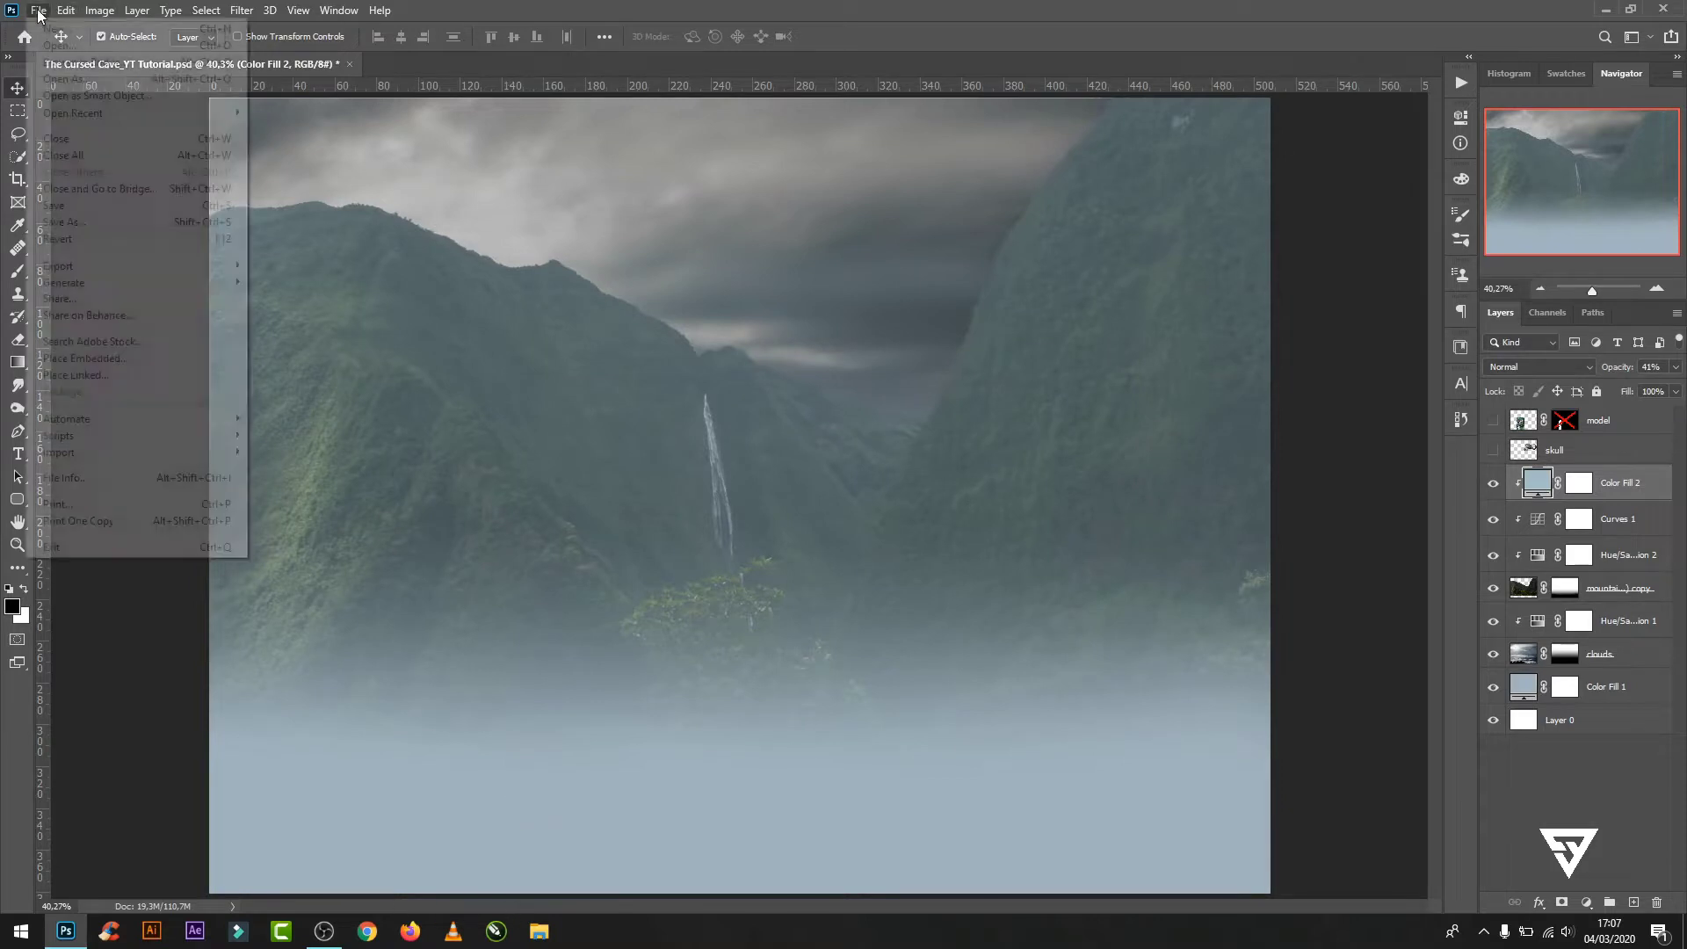
- Place the misty mountain landscape photo and flip it horizontally
click(137, 364)
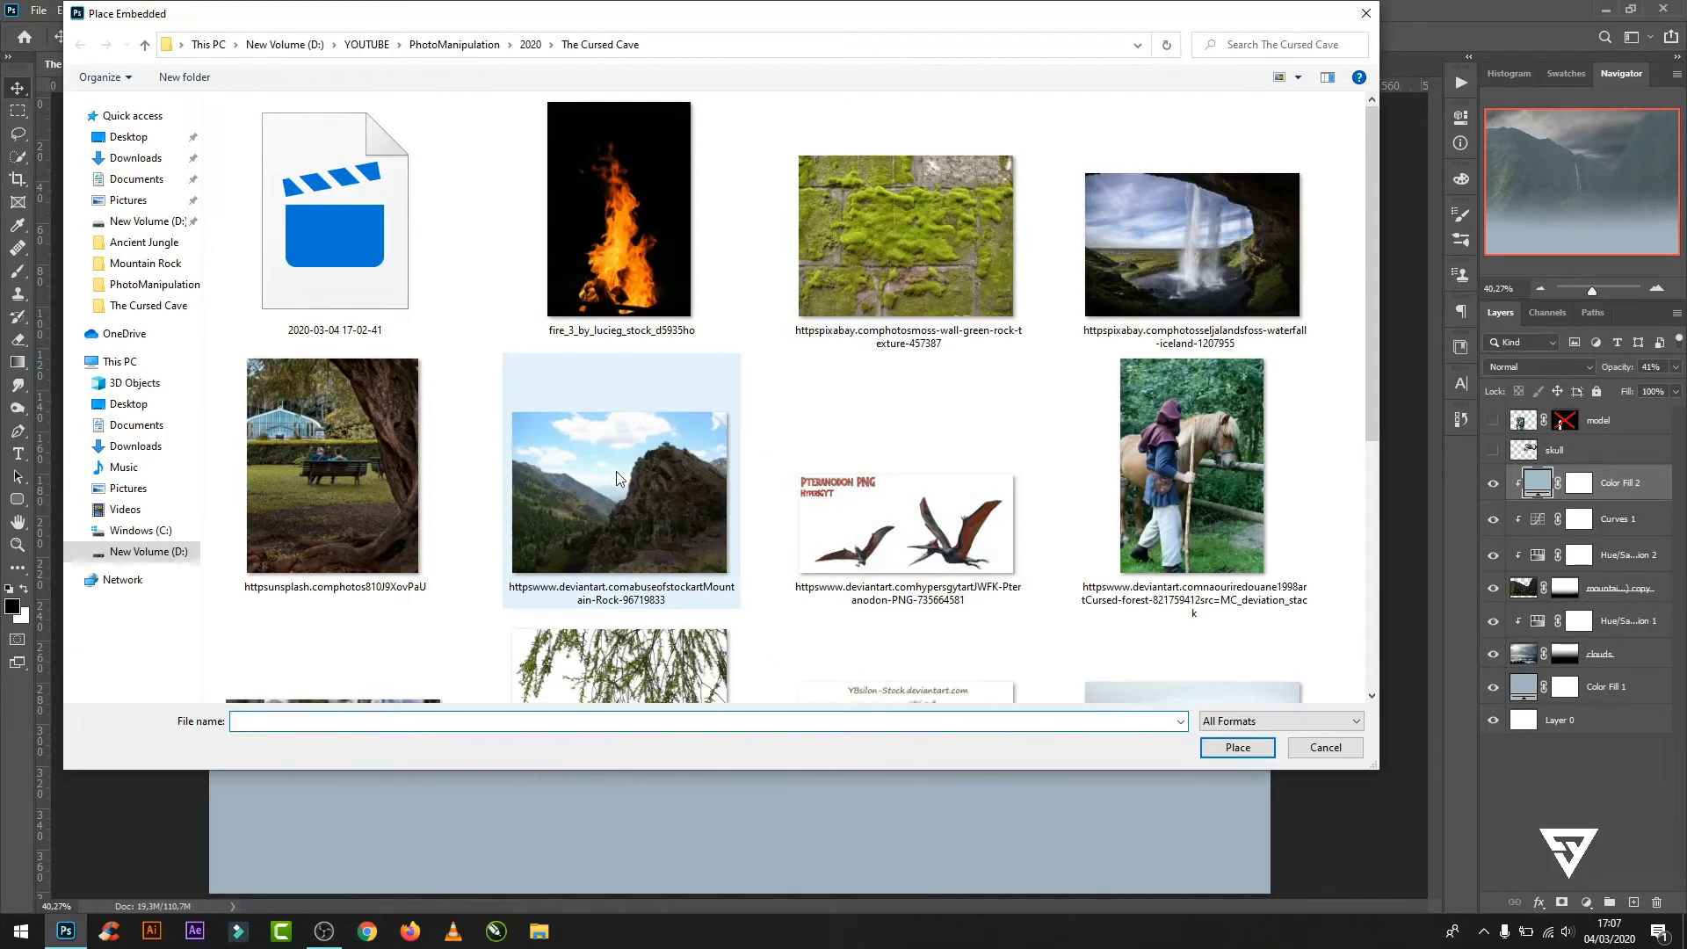
scroll(618, 479, down, 3)
double_click(1188, 573)
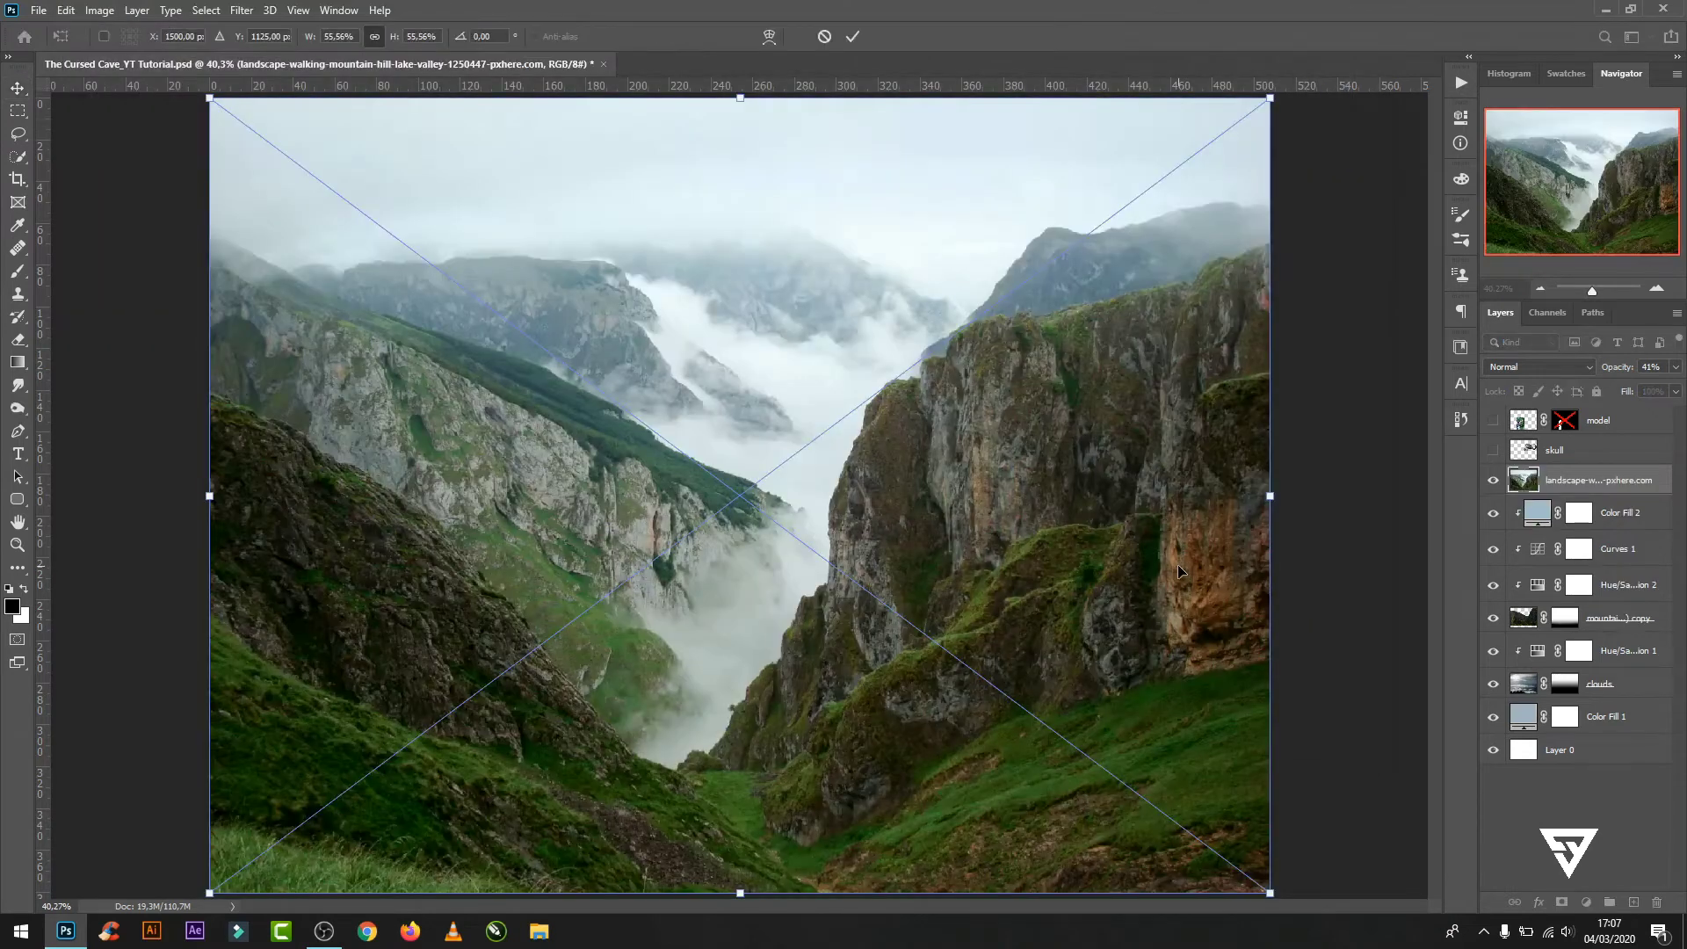
right_click(1004, 487)
click(1059, 765)
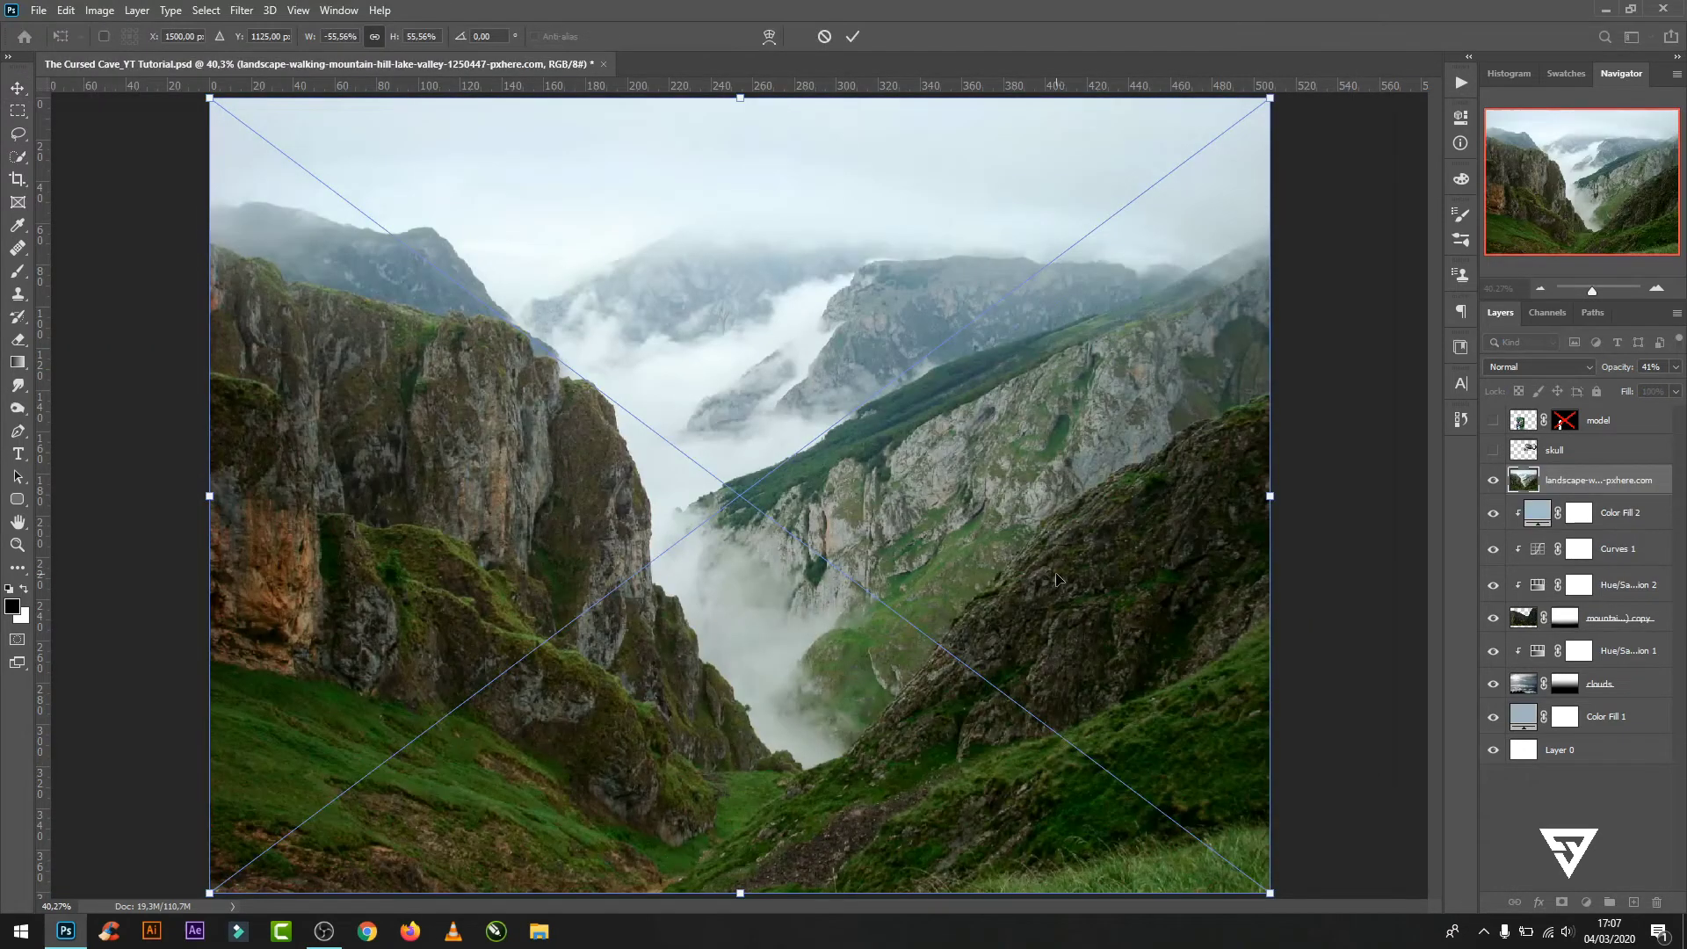
click(854, 37)
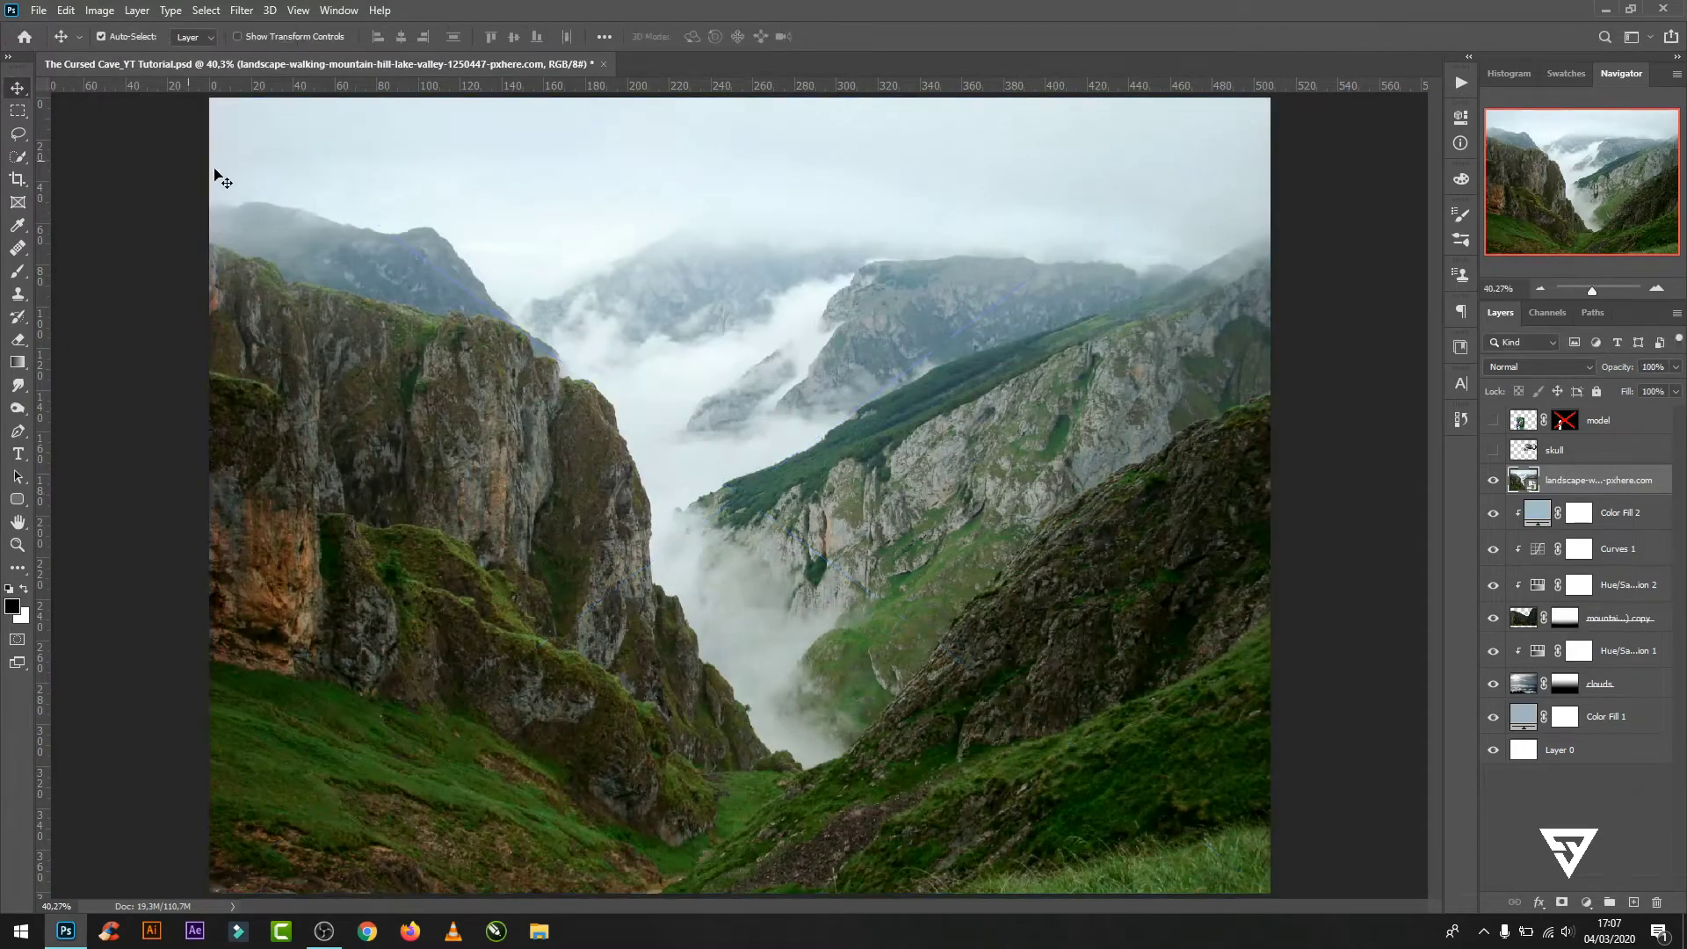
- Quick-select the sky and distant valley, then add an inverted mask keeping only the near cliffs
click(14, 158)
drag(671, 279, 1043, 459)
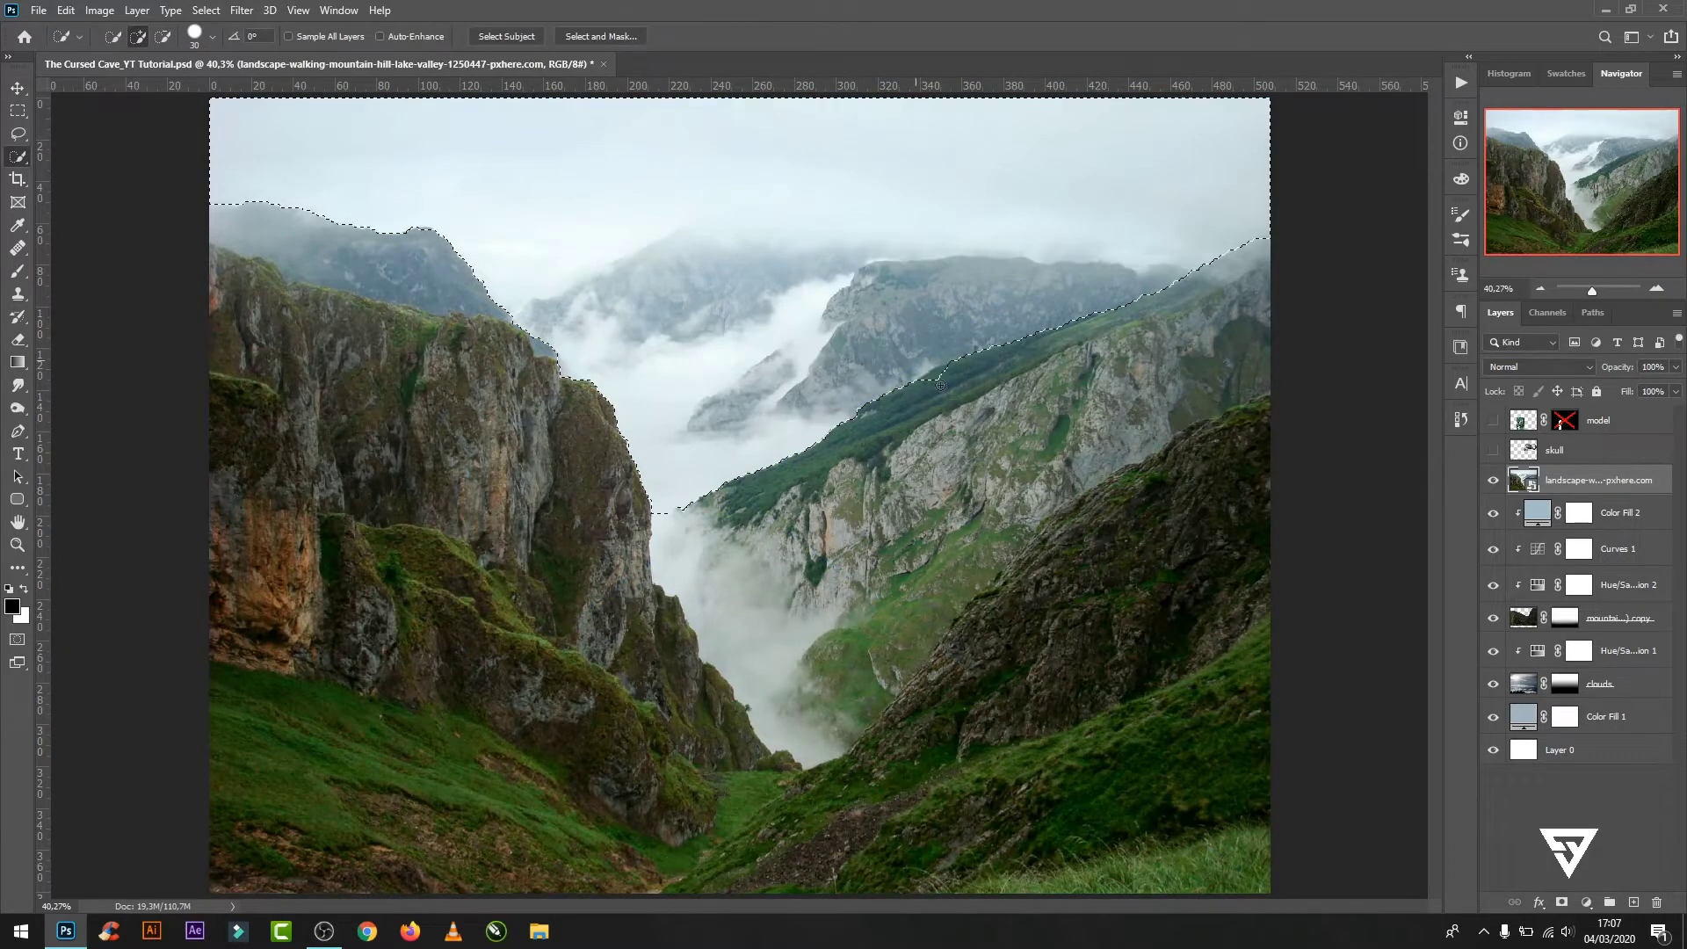
drag(992, 548, 898, 653)
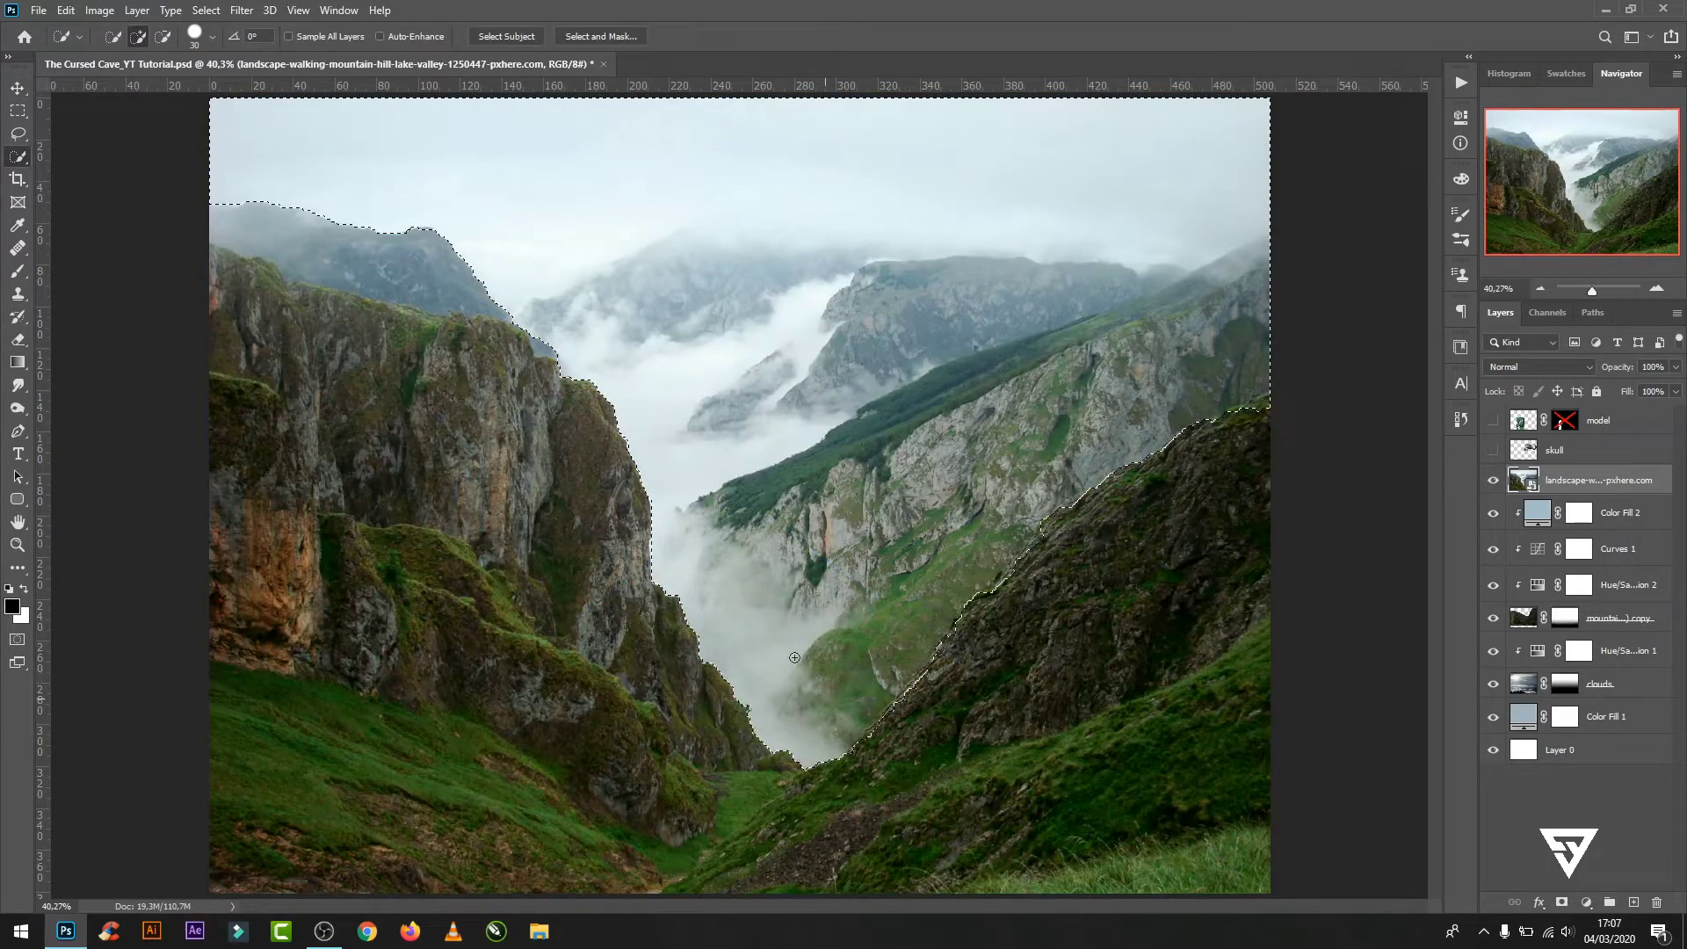
drag(545, 342, 347, 270)
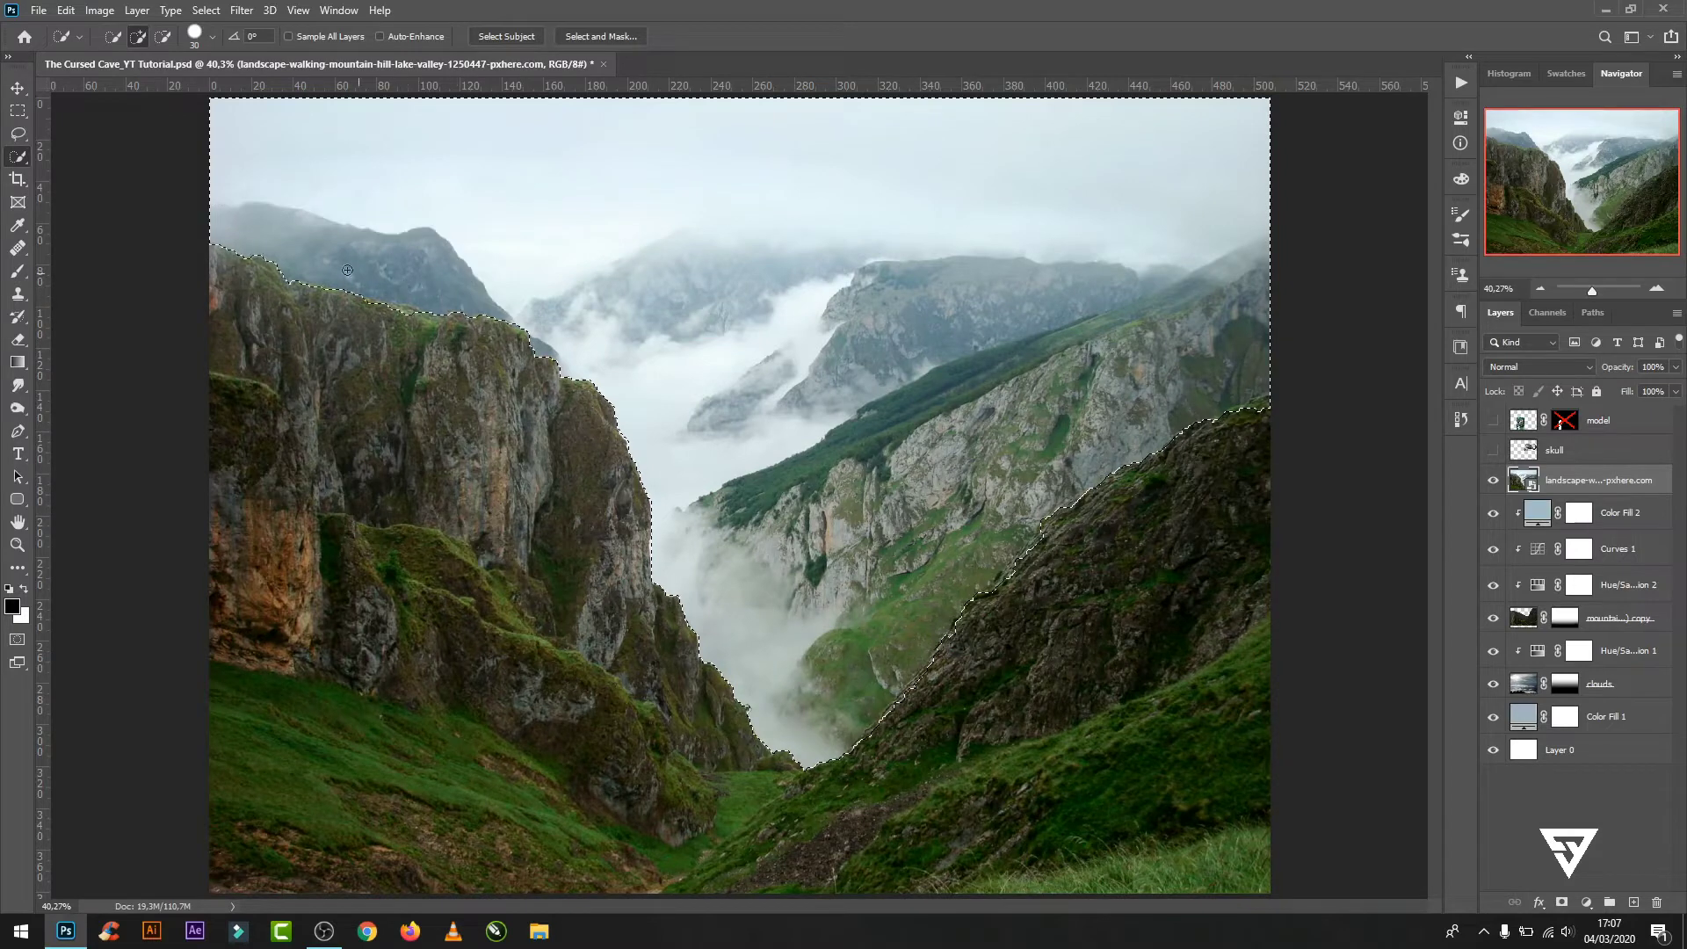
click(1562, 902)
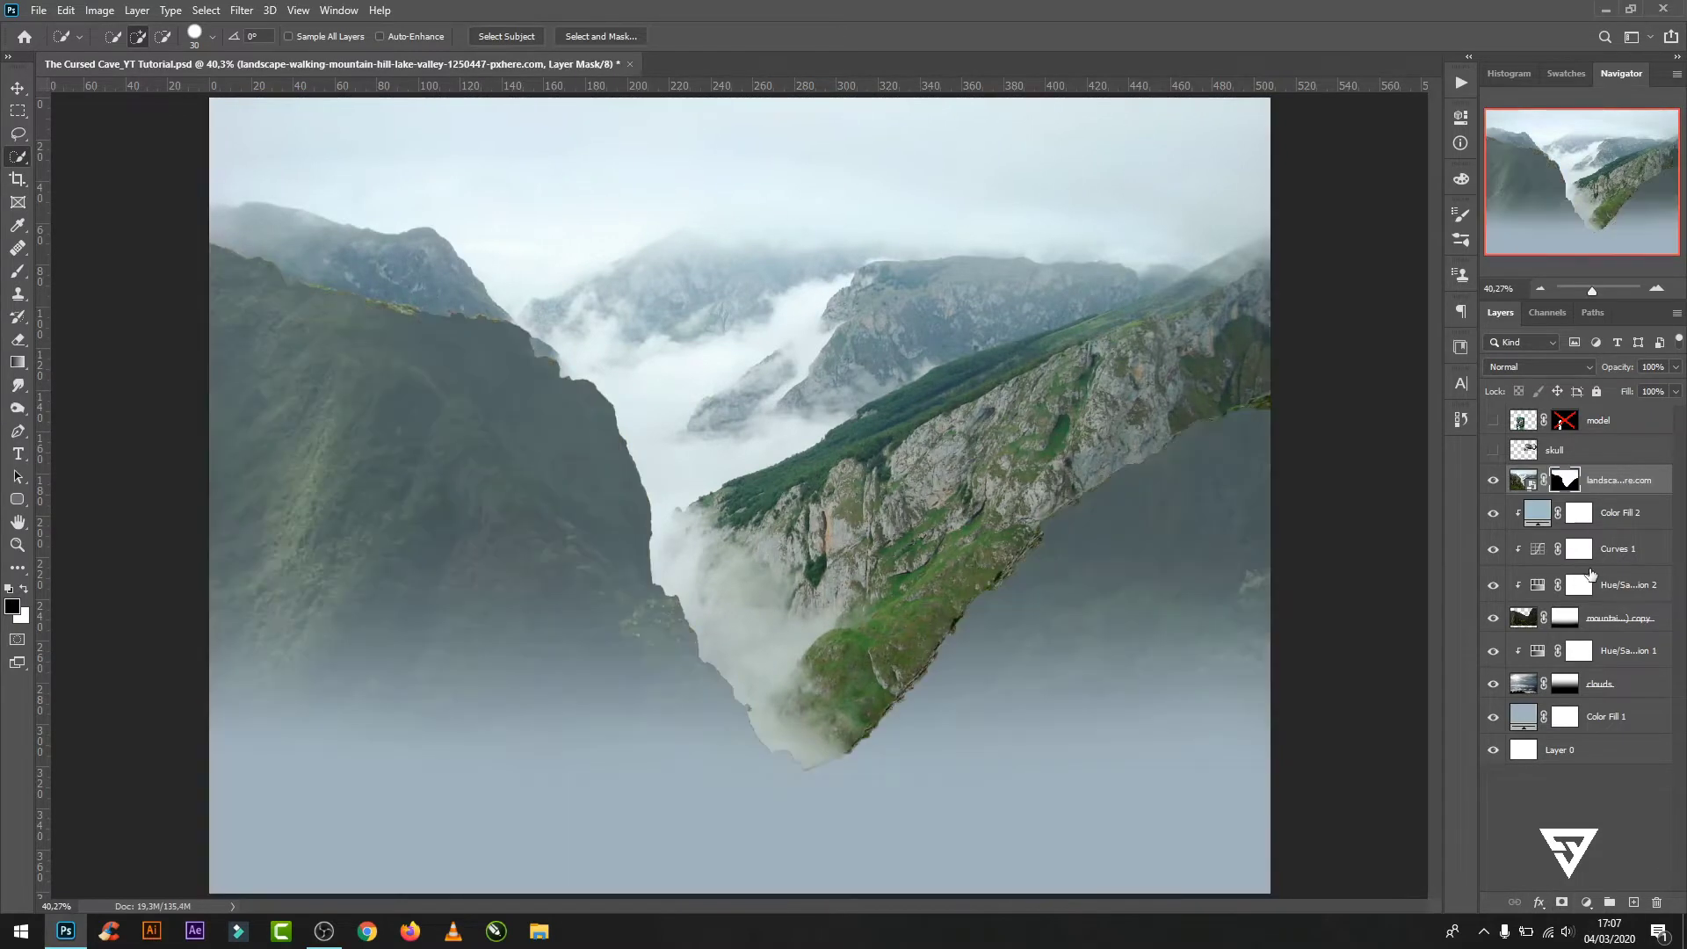
key(ctrl+i)
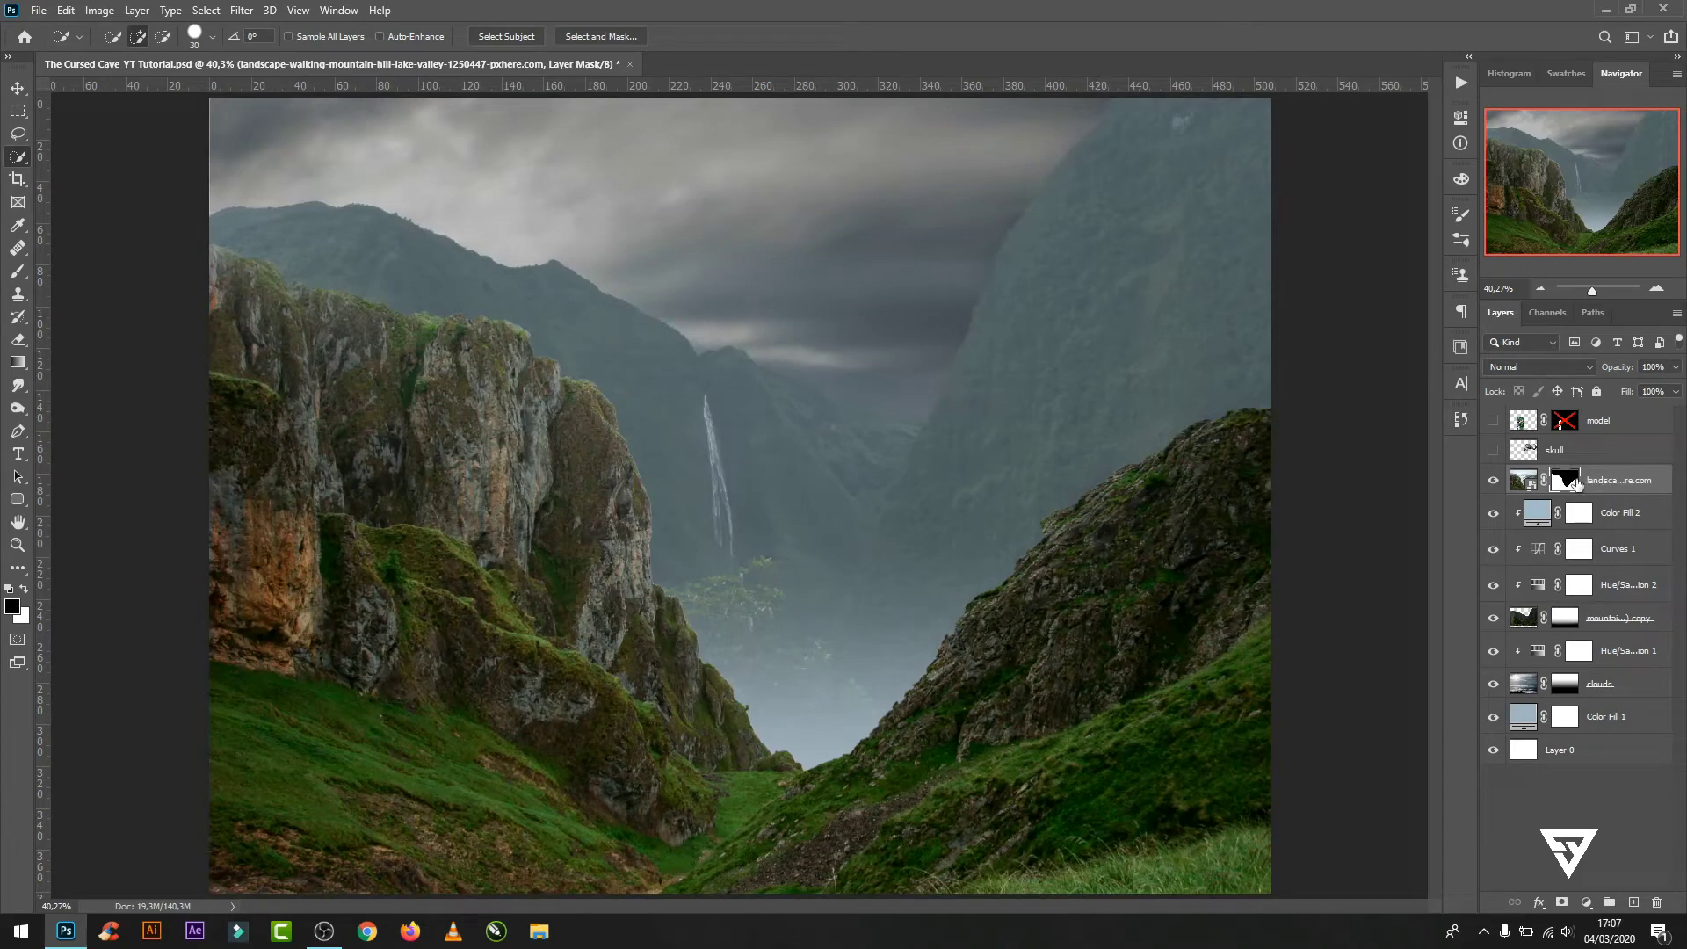
- Apply the layer mask permanently to the landscape layer
right_click(1643, 492)
click(1523, 480)
right_click(1565, 484)
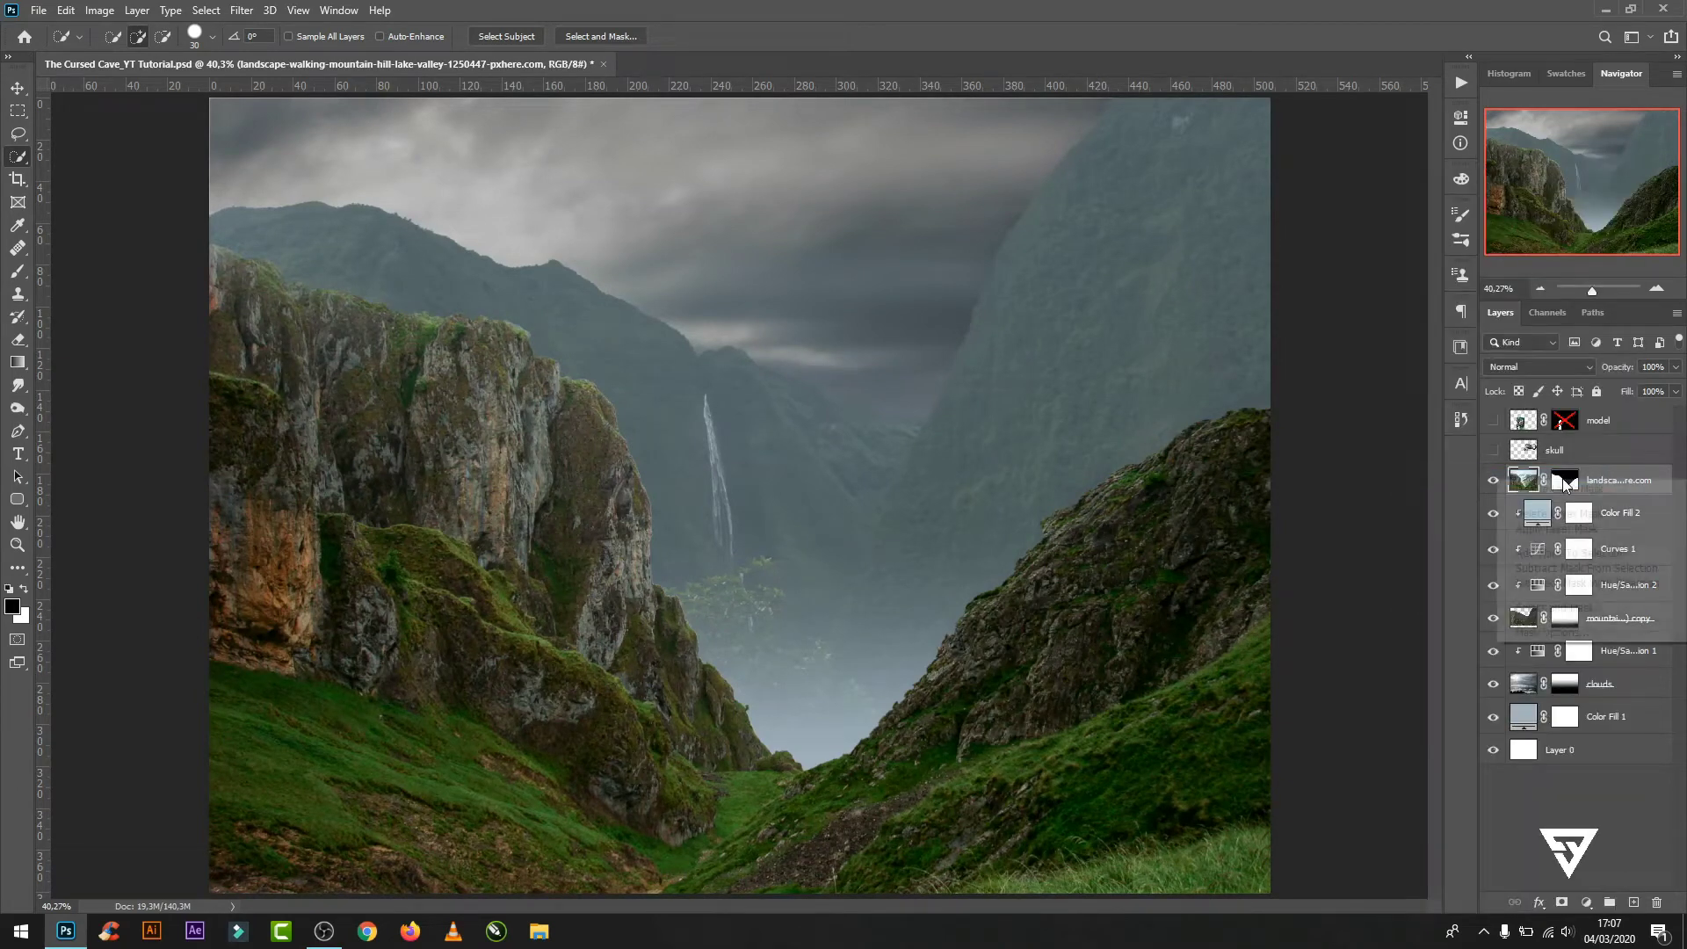
click(1568, 529)
- Reposition the landscape cliffs, then widen and tilt them slightly with Free Transform
click(23, 88)
drag(479, 457, 473, 402)
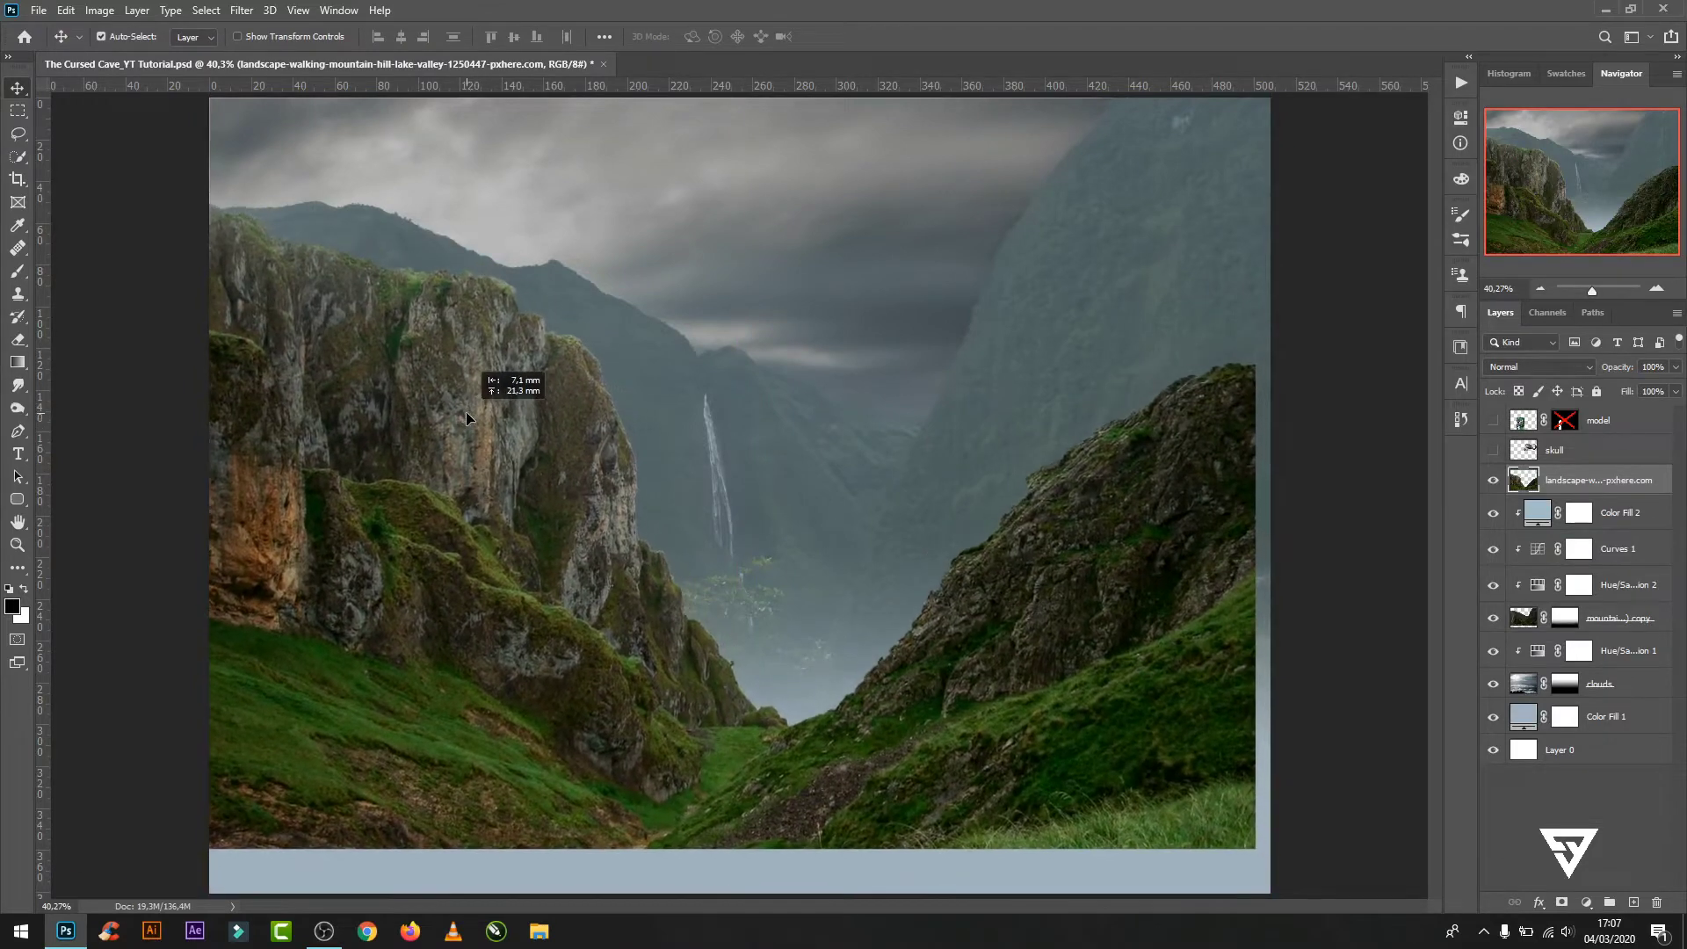
drag(473, 402, 466, 429)
key(ctrl+t)
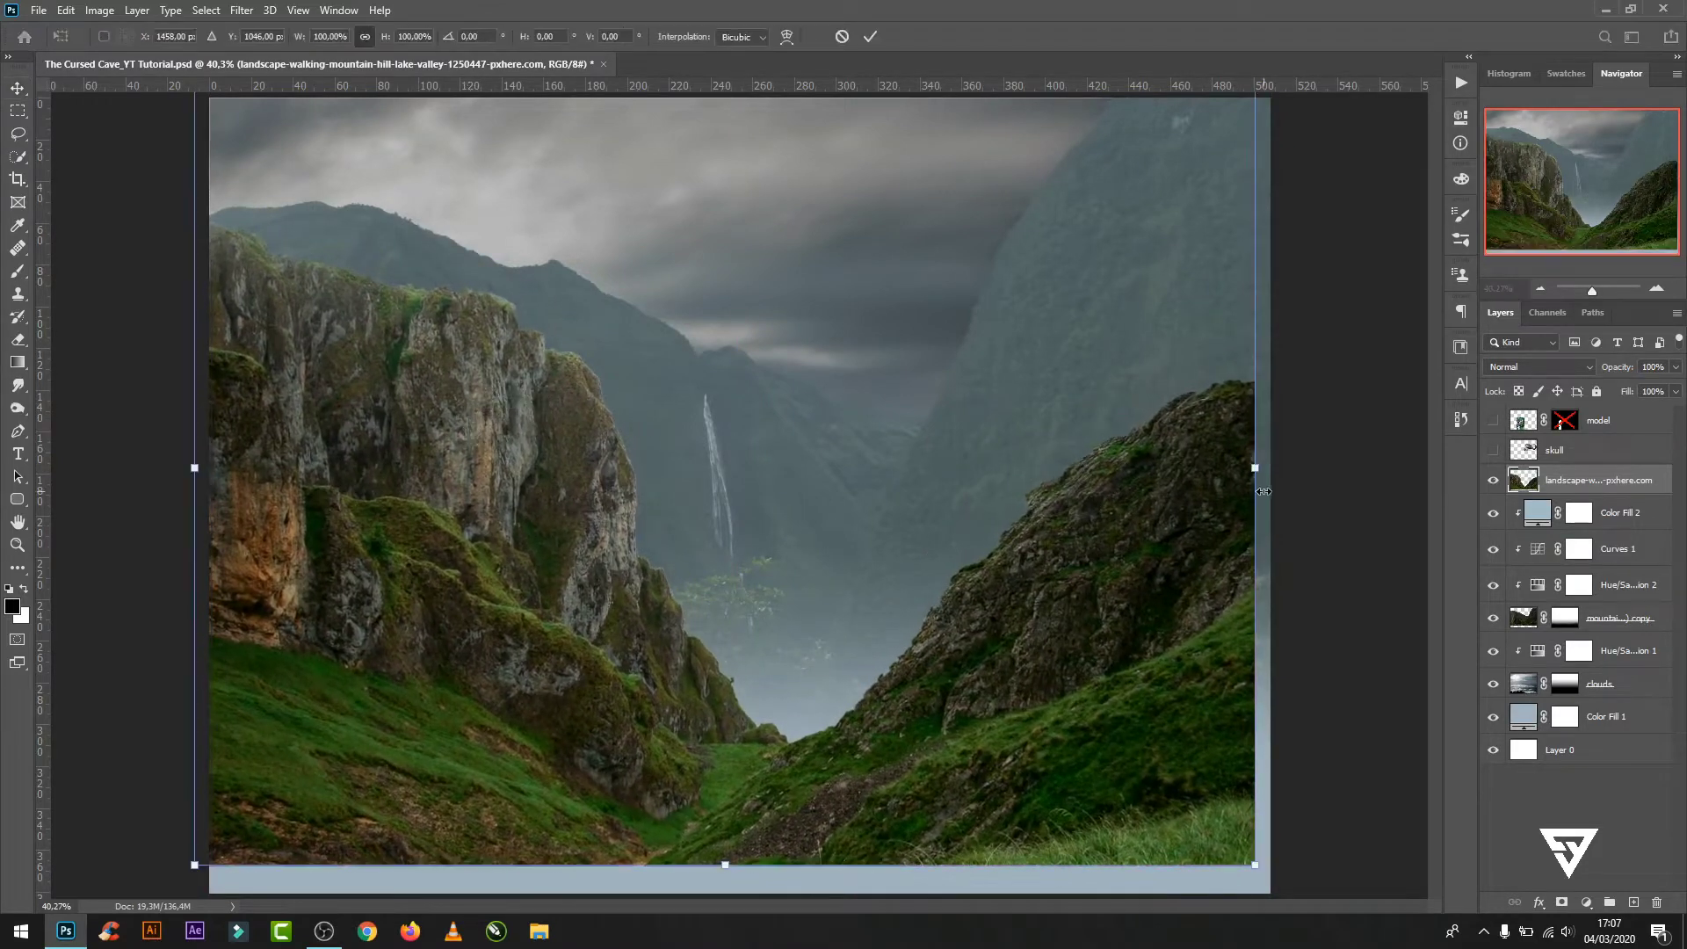
drag(1278, 465, 1335, 467)
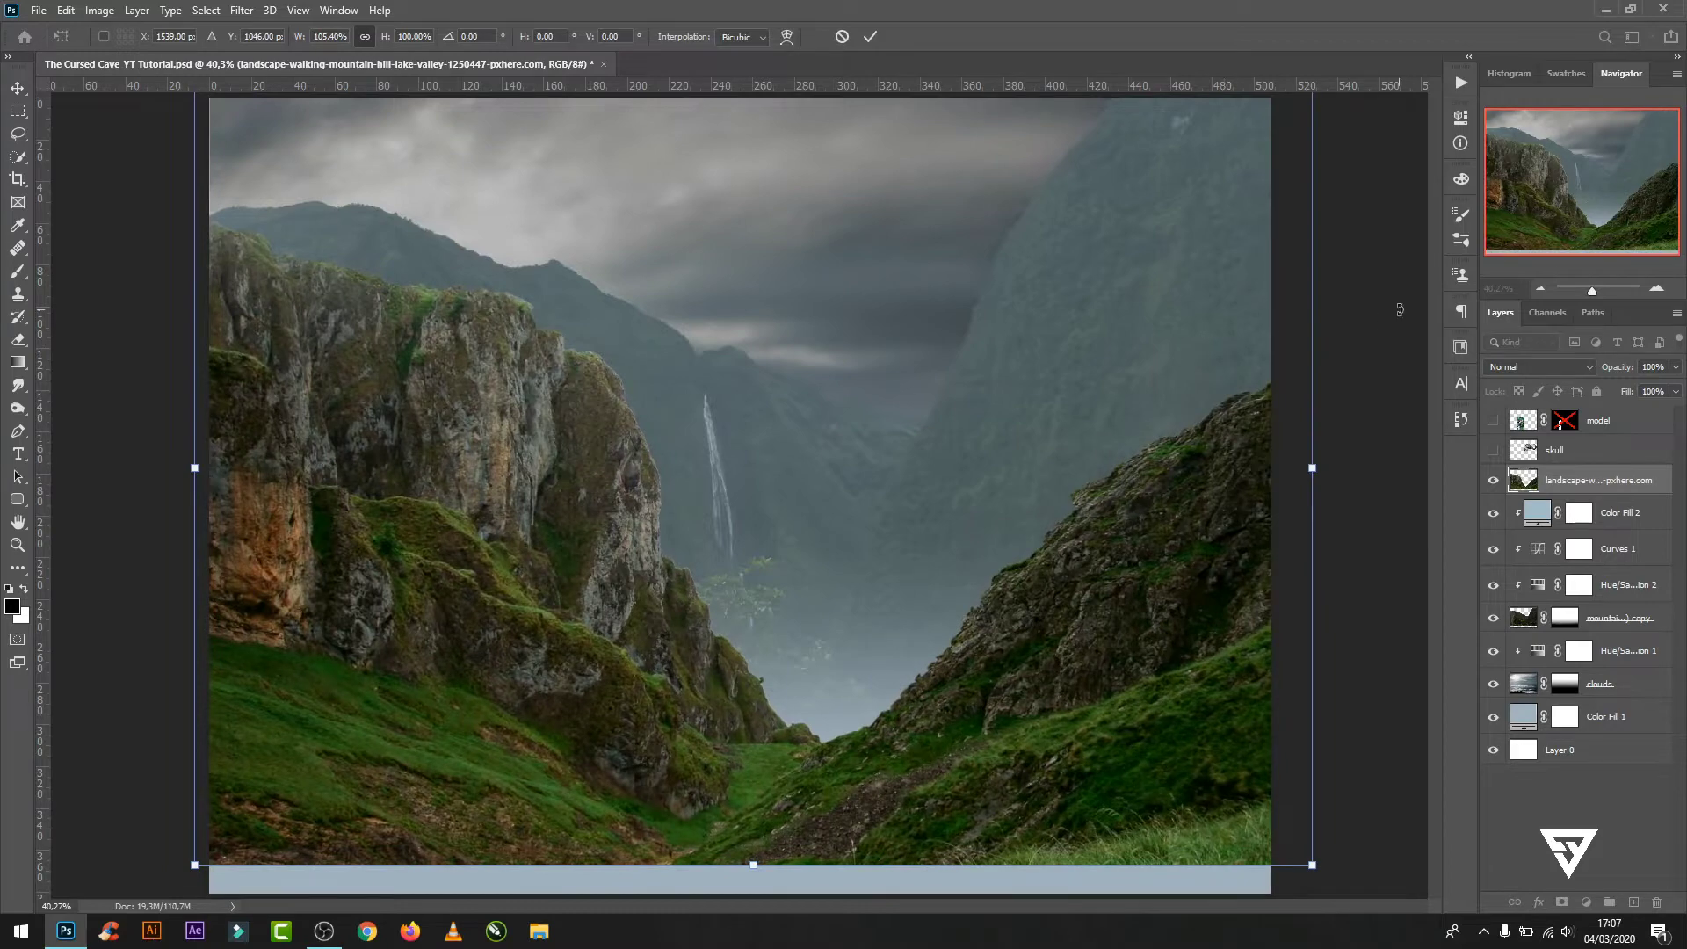
drag(1400, 309, 1393, 297)
mouse_move(1229, 438)
mouse_down()
mouse_move(1210, 391)
mouse_move(1209, 412)
mouse_up()
click(870, 36)
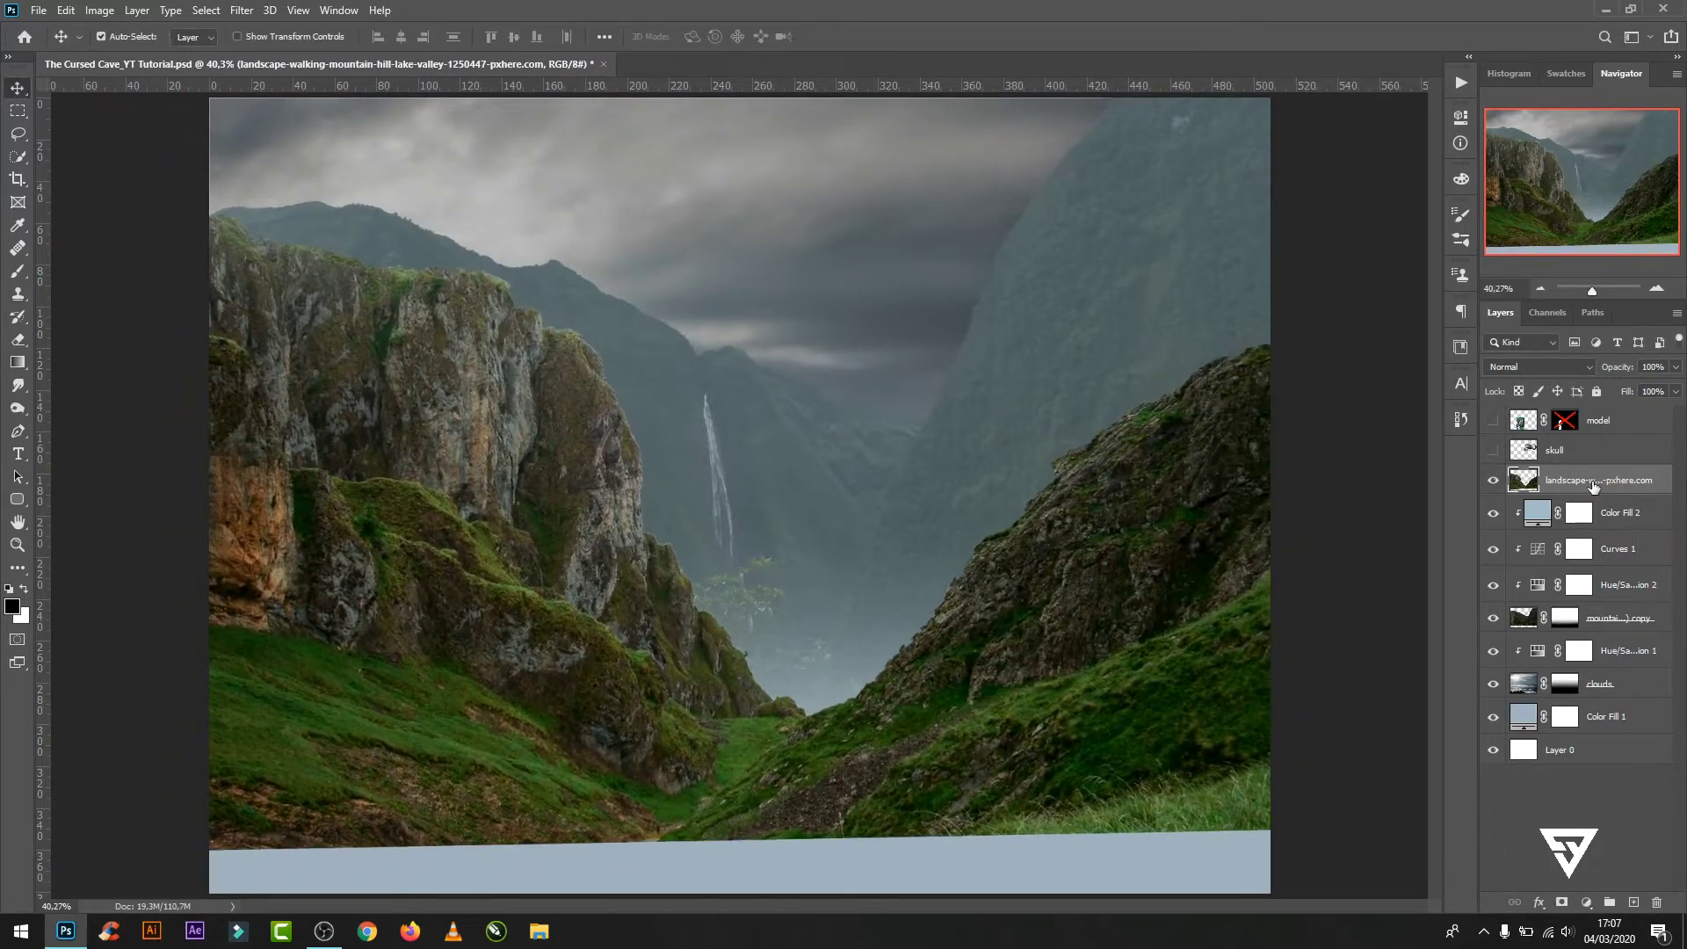
- Add a layer mask to the cliffs and fade their bottom edge with a black-to-white gradient
click(1562, 902)
key(g)
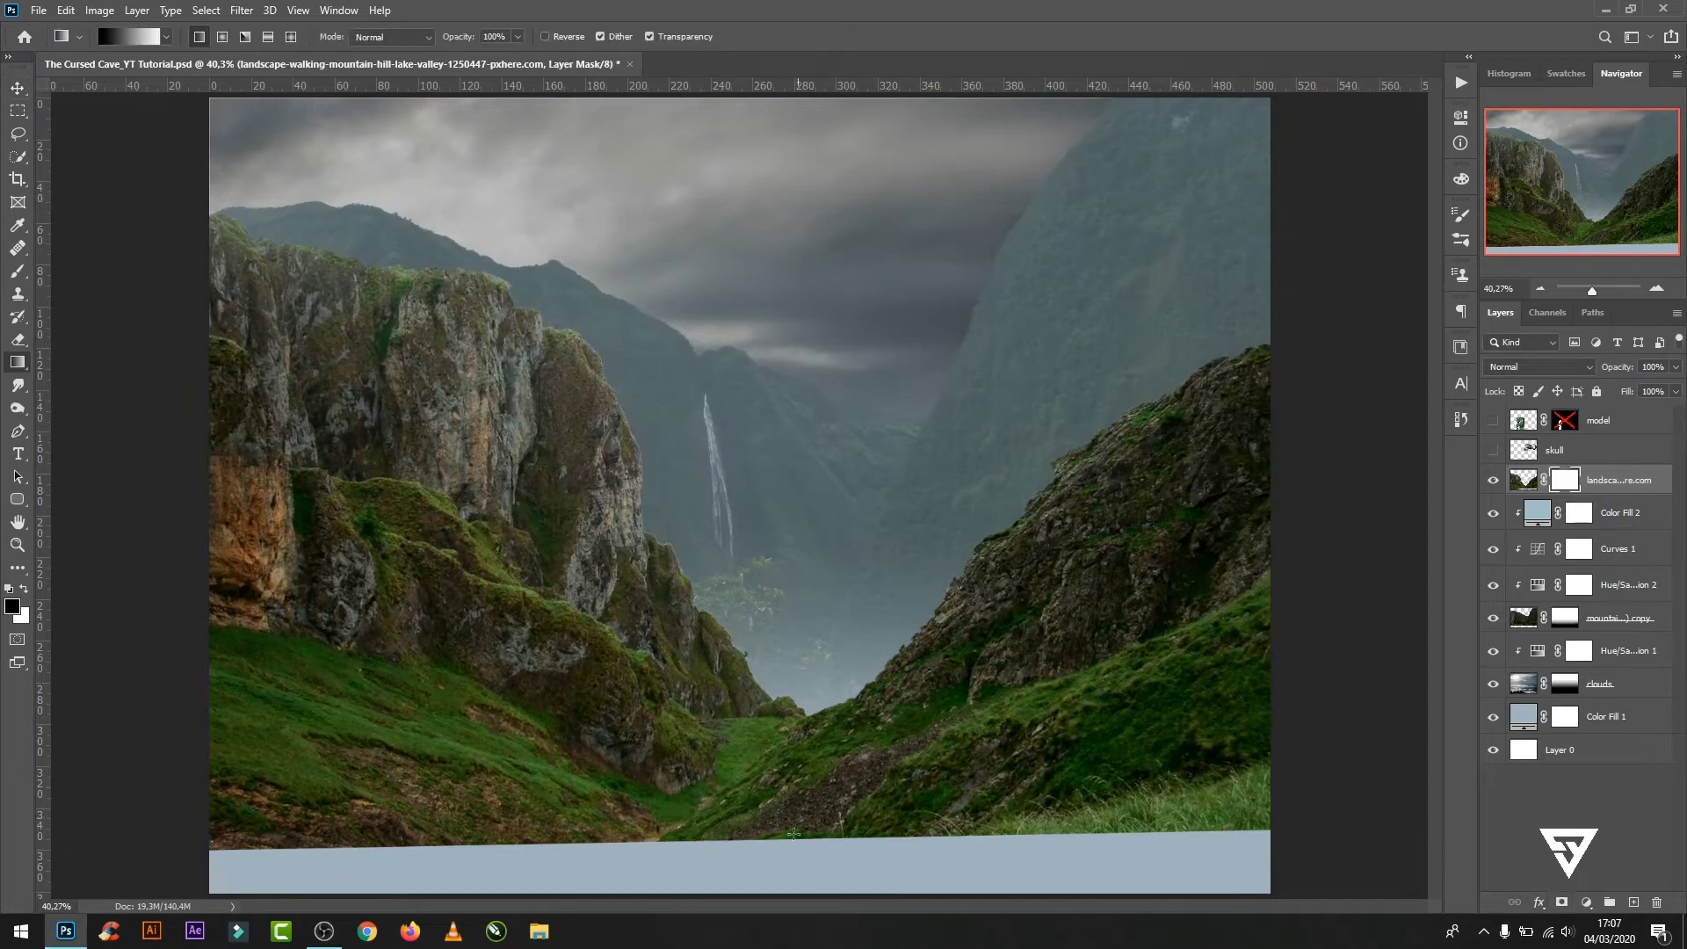
mouse_move(790, 779)
mouse_down()
mouse_move(808, 868)
mouse_move(780, 743)
mouse_up()
key(ctrl+z)
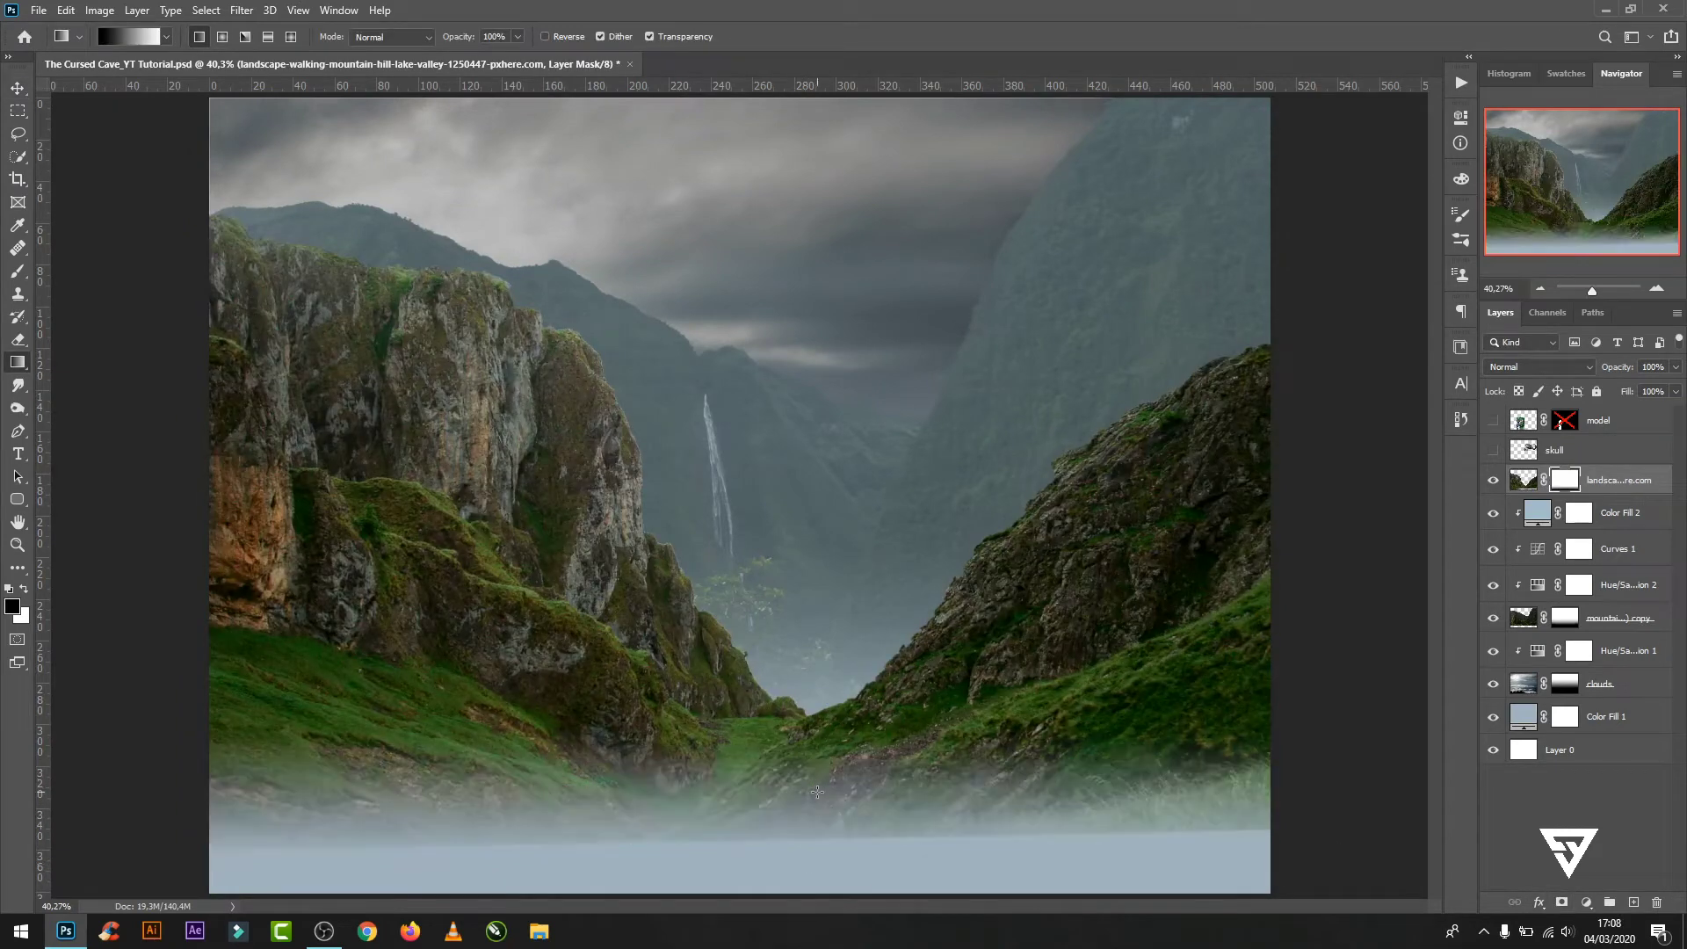
key(b)
key(ctrl+minus)
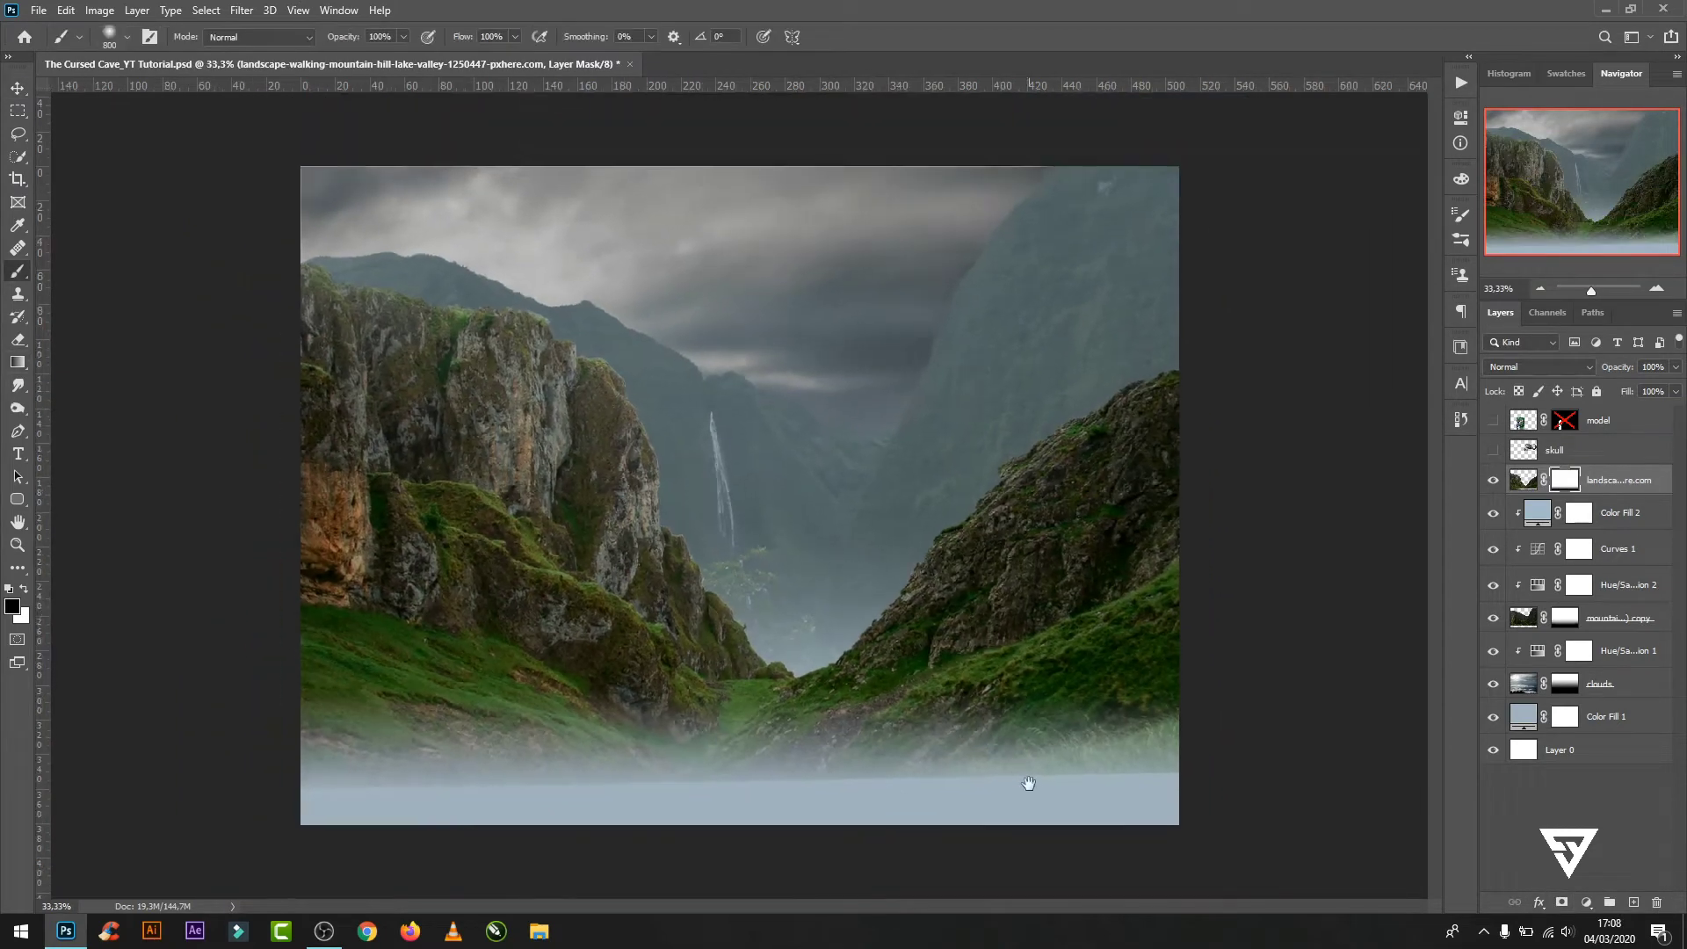
key(ctrl+minus)
key(ctrl+minus)
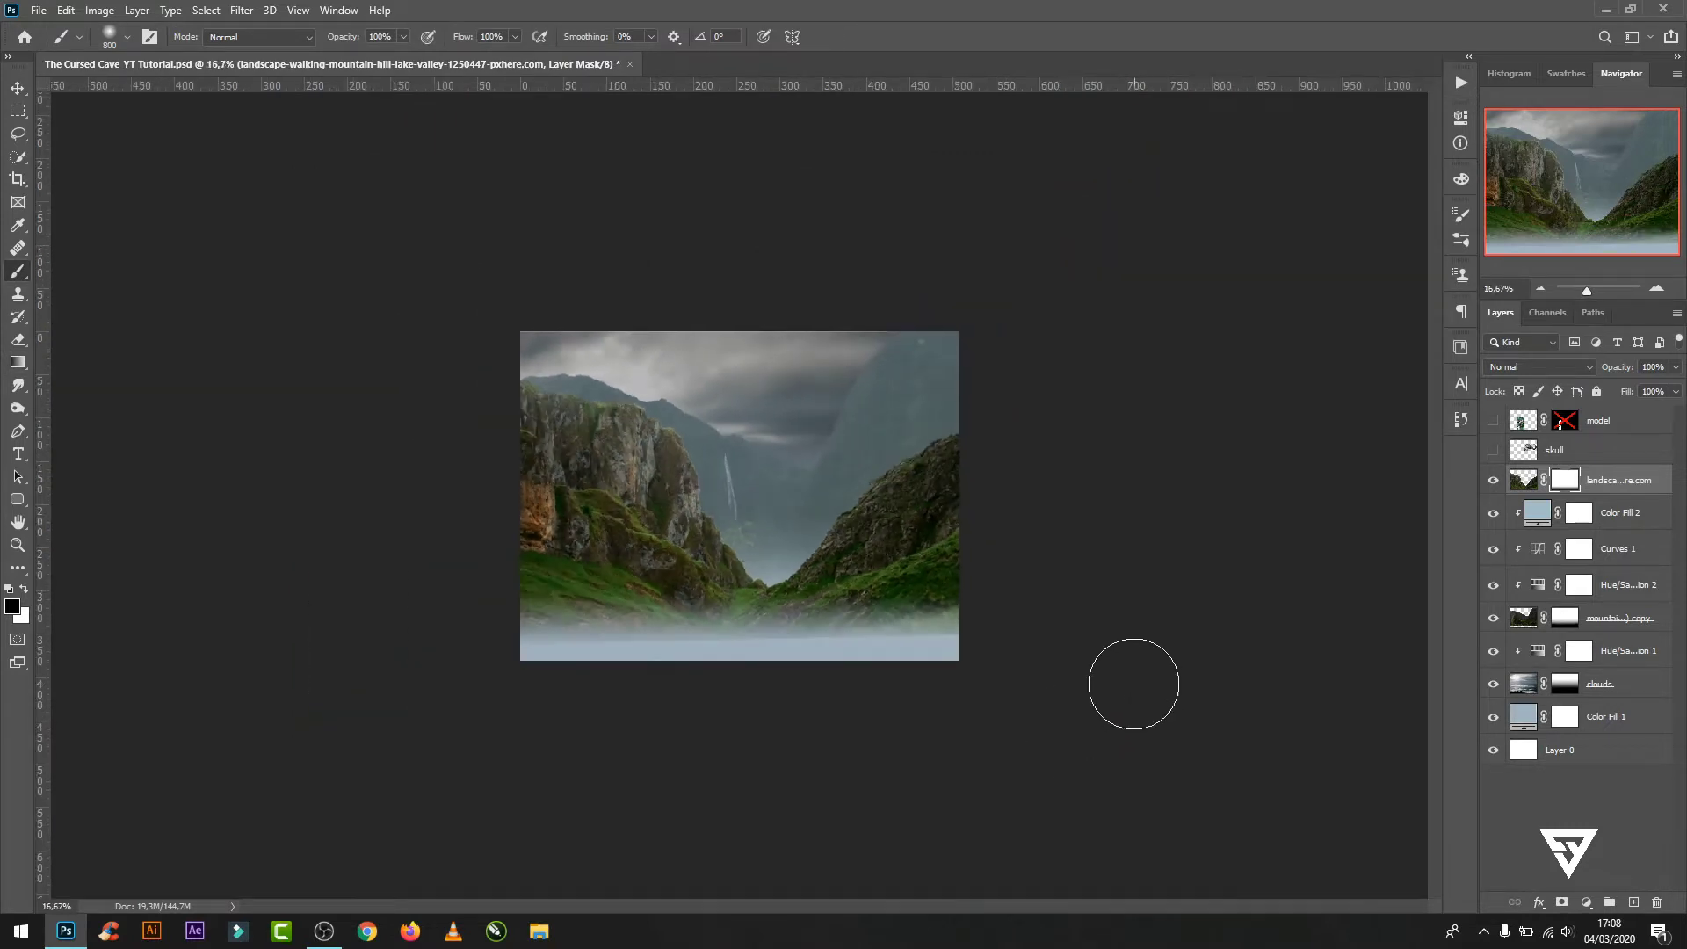
key(bracketright)
key(bracketright)
key(bracketright)
key(bracketright)
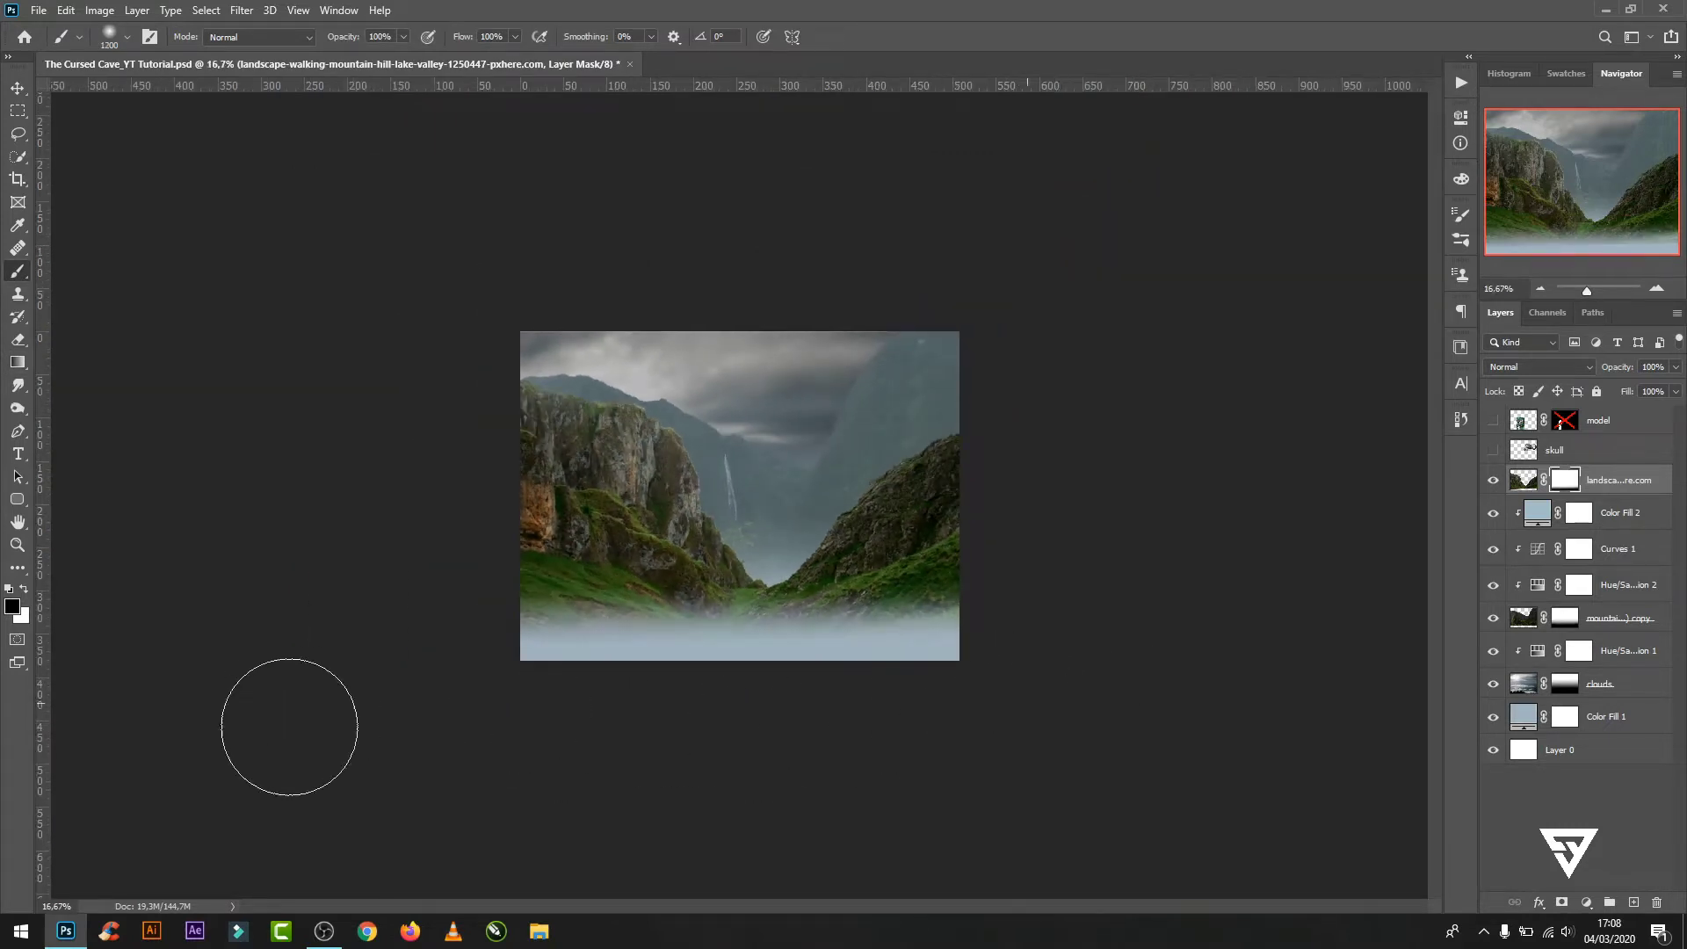
key(v)
key(ctrl+plus)
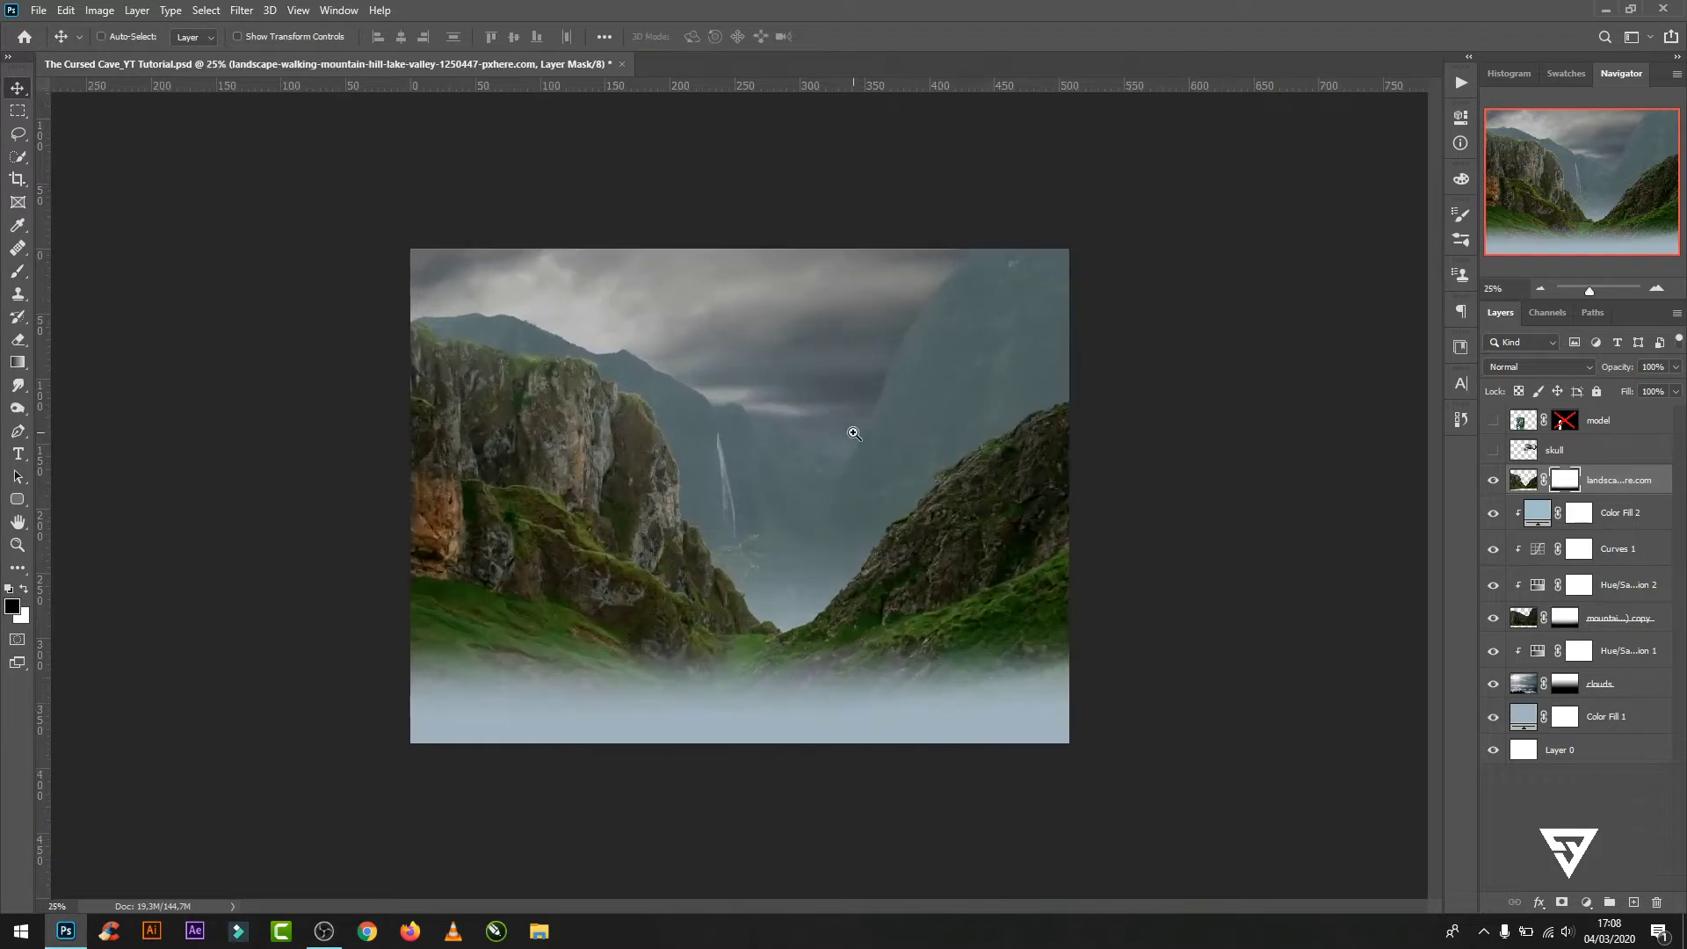
key(ctrl+plus)
- Clip a Hue/Saturation adjustment to the cliffs at Lightness -17, Hue +7, Saturation -9
click(1587, 903)
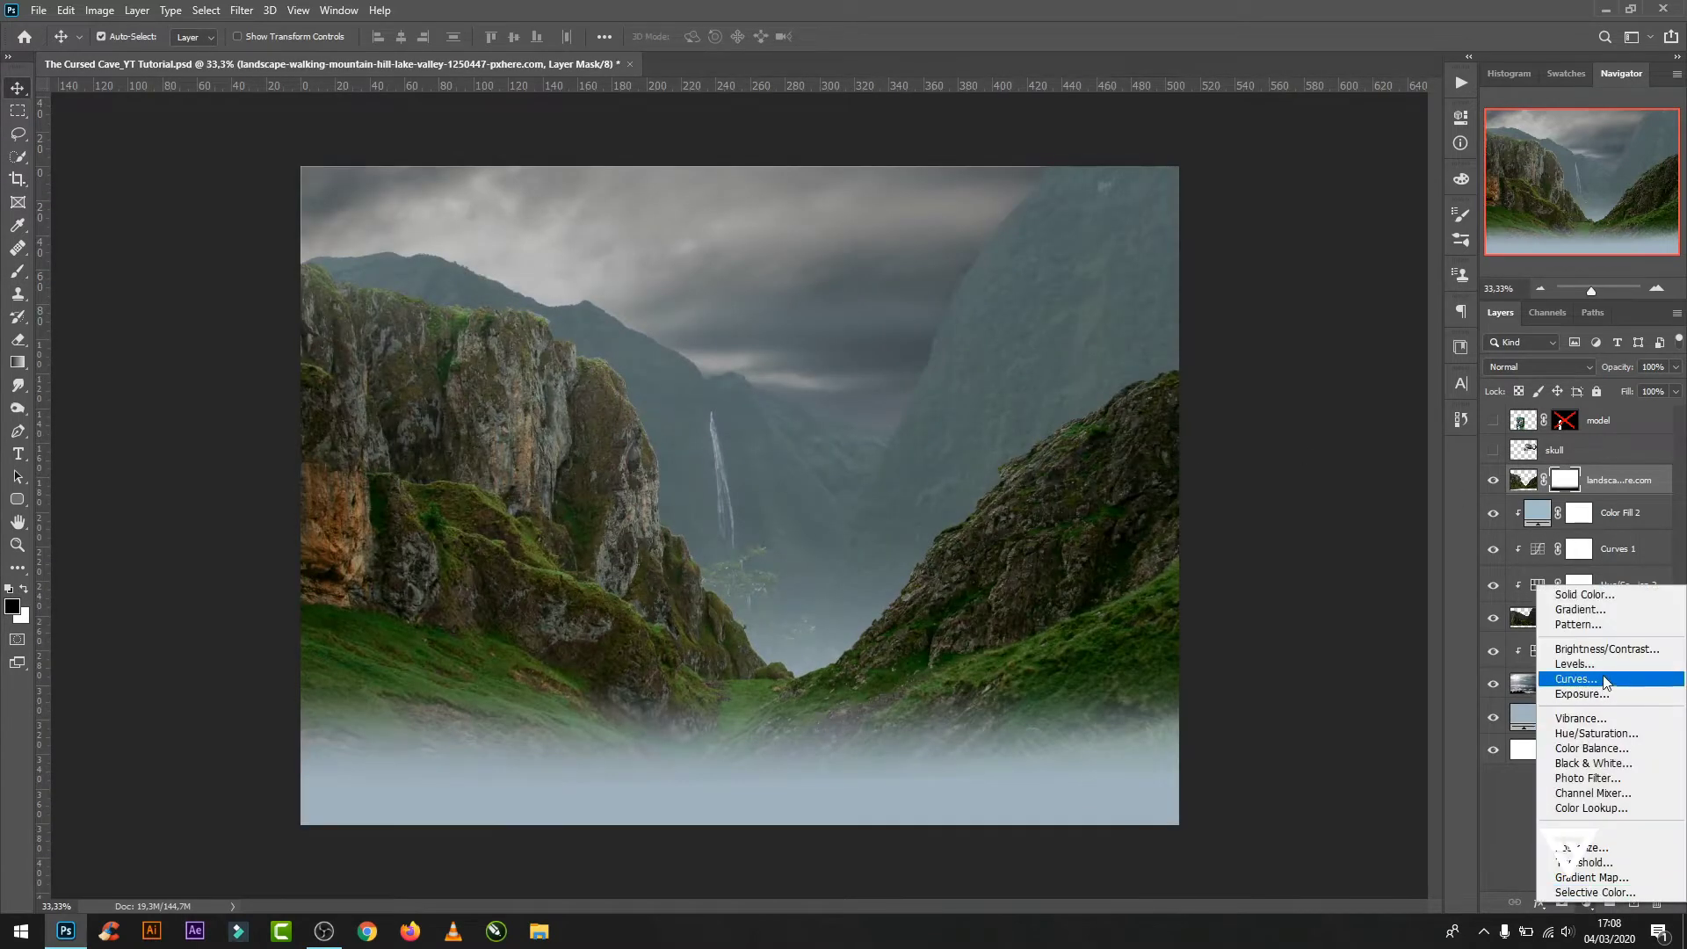
click(1573, 737)
click(1311, 427)
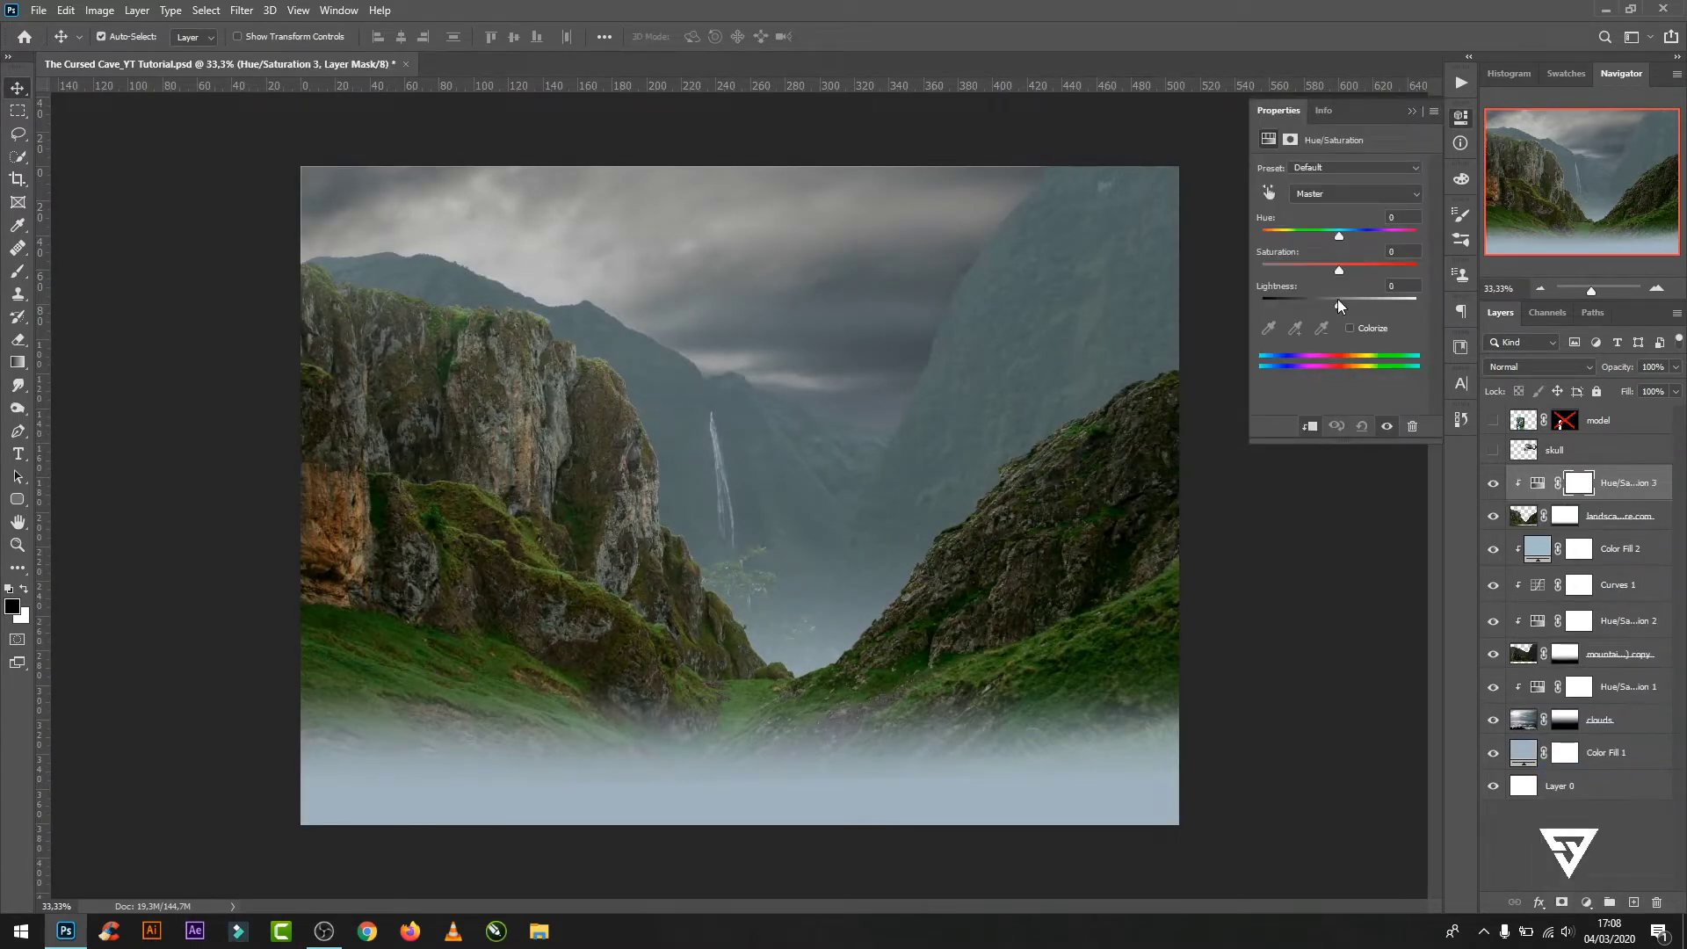
drag(1338, 299, 1325, 304)
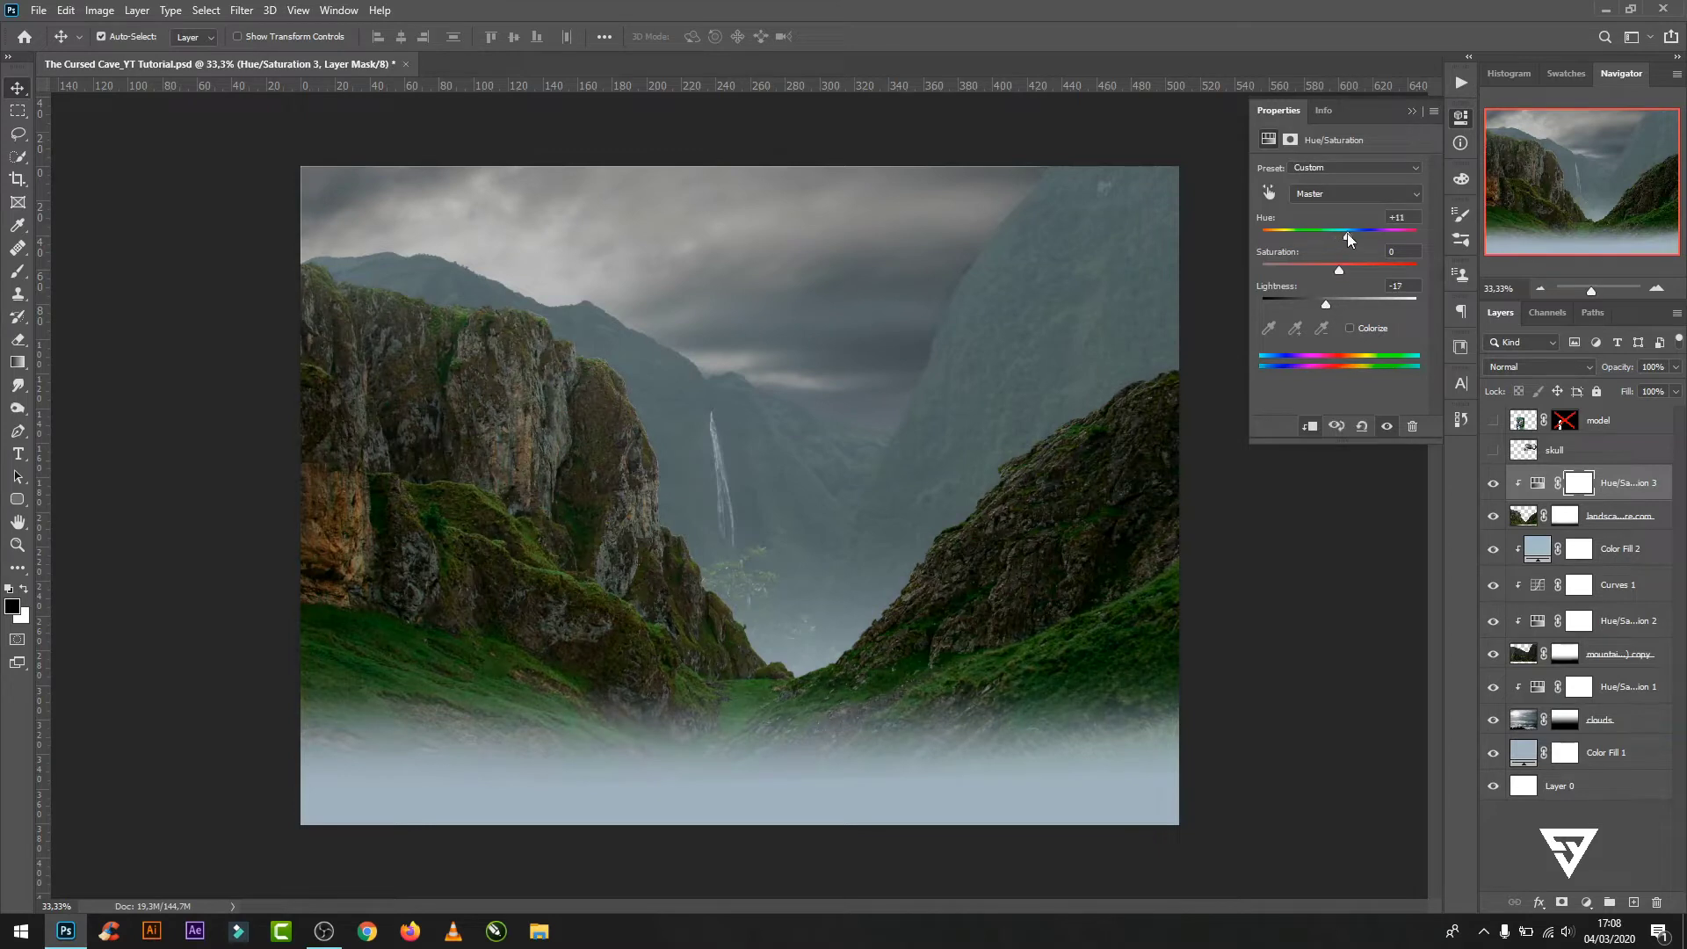
drag(1347, 234, 1333, 272)
click(1412, 111)
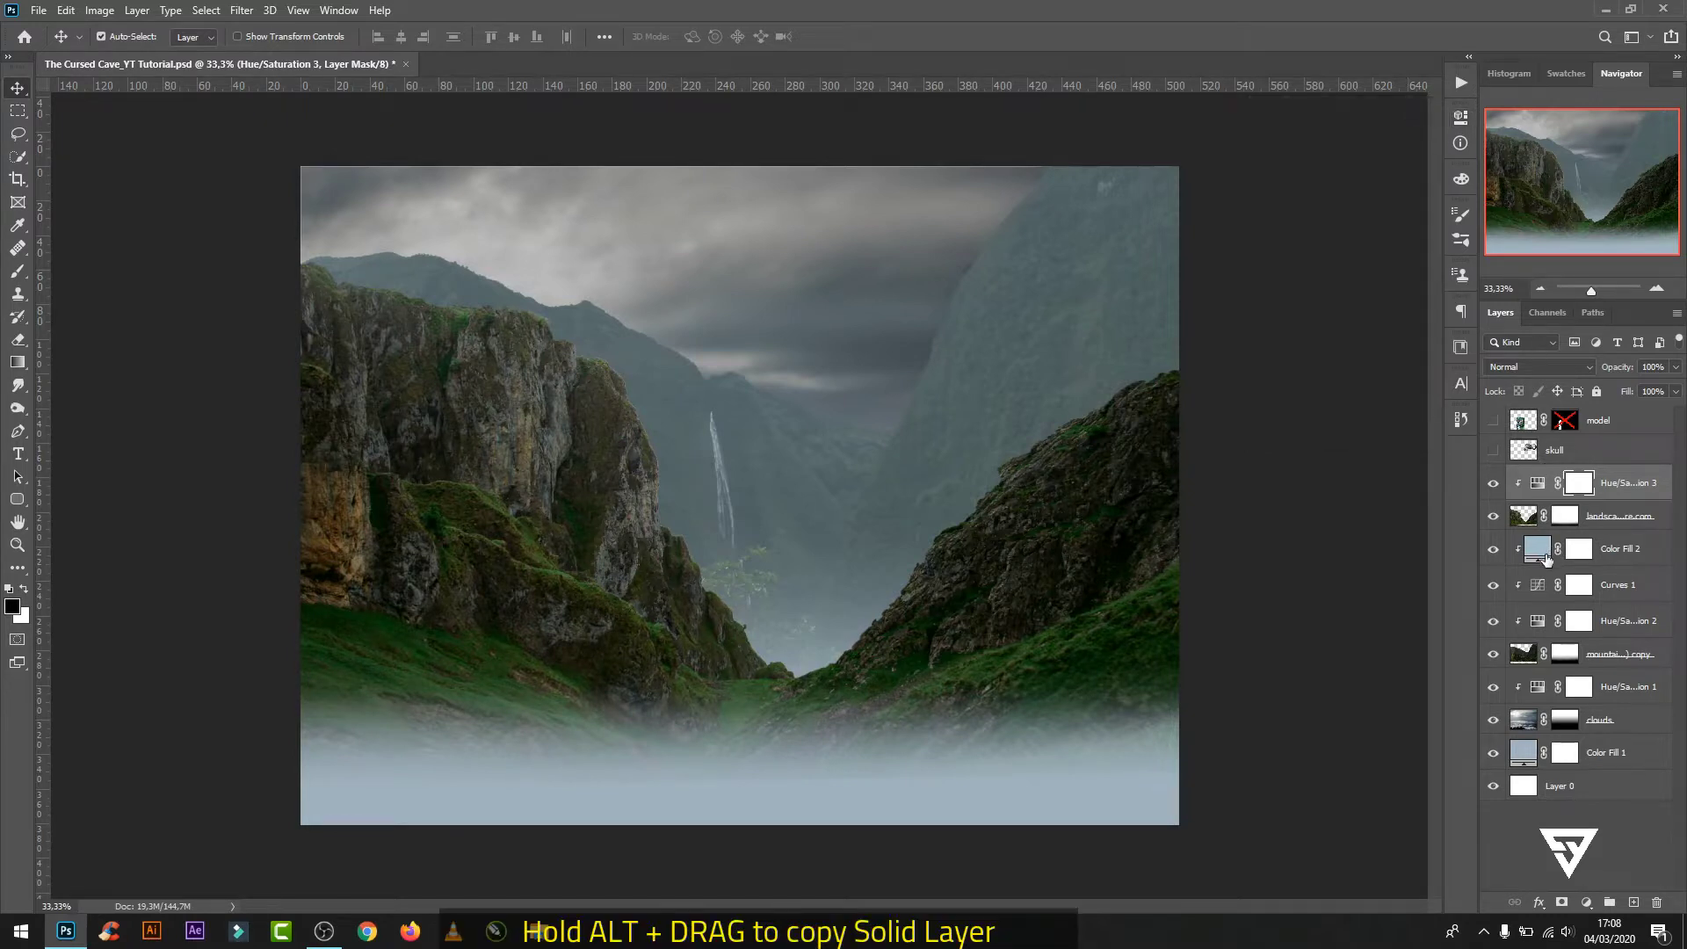
- Duplicate the Color Fill 2 haze above the adjustment, clip it to the cliffs, and lower its opacity
drag(1543, 556, 1543, 467)
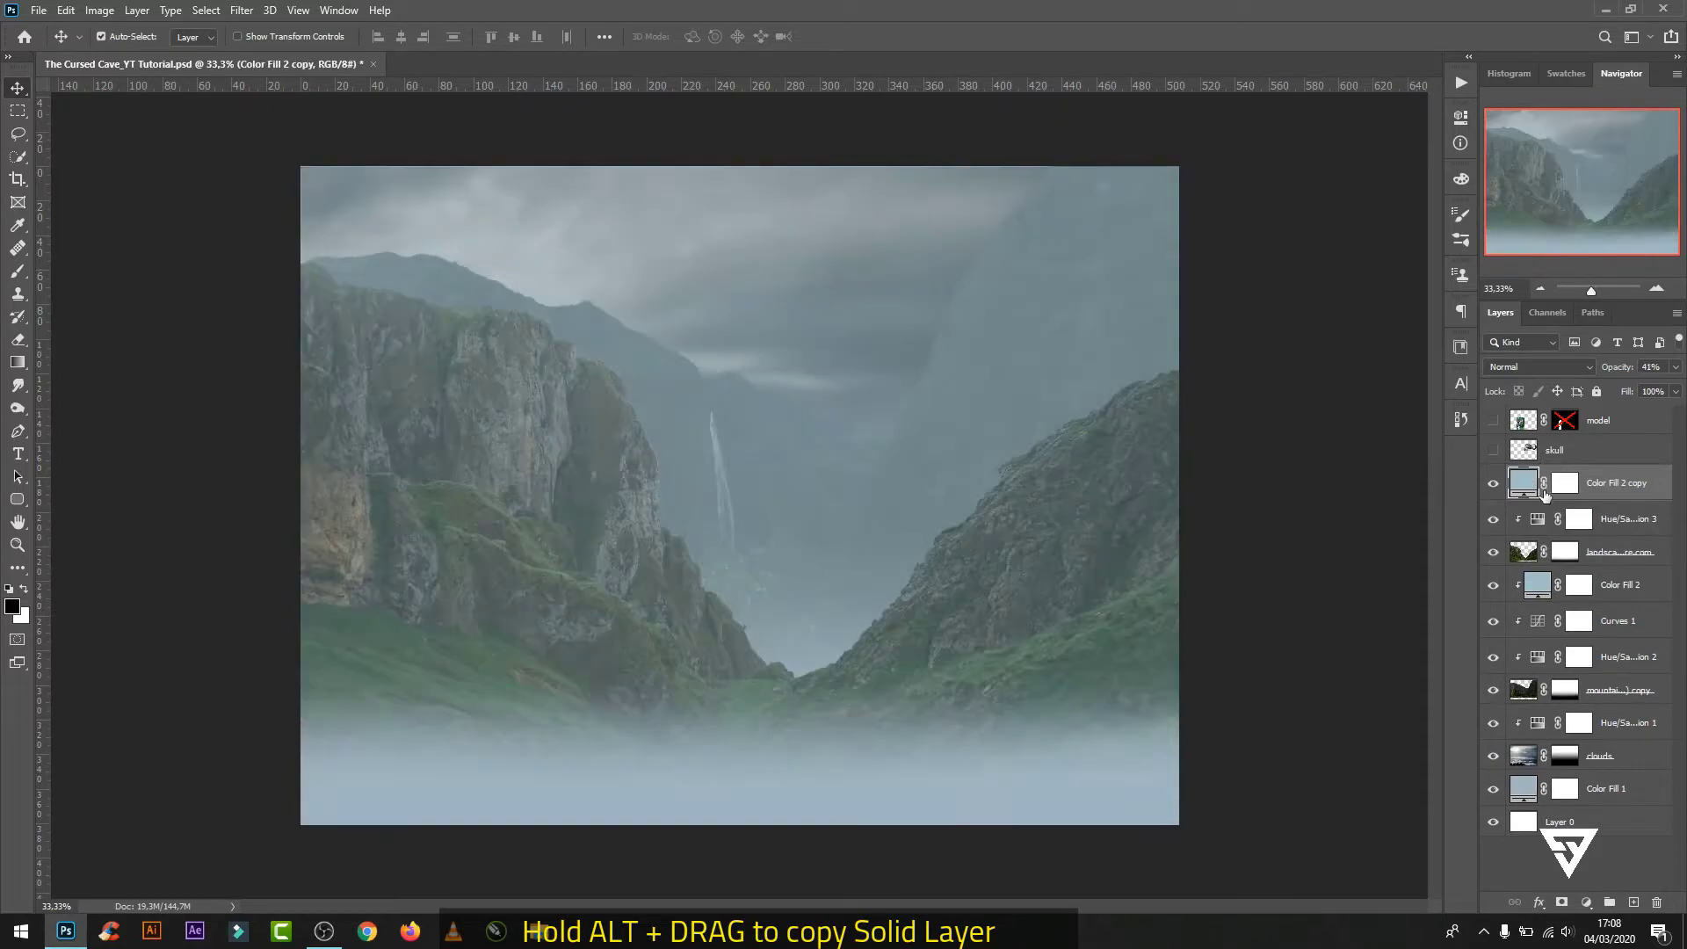
alt+click(1565, 497)
double_click(1536, 483)
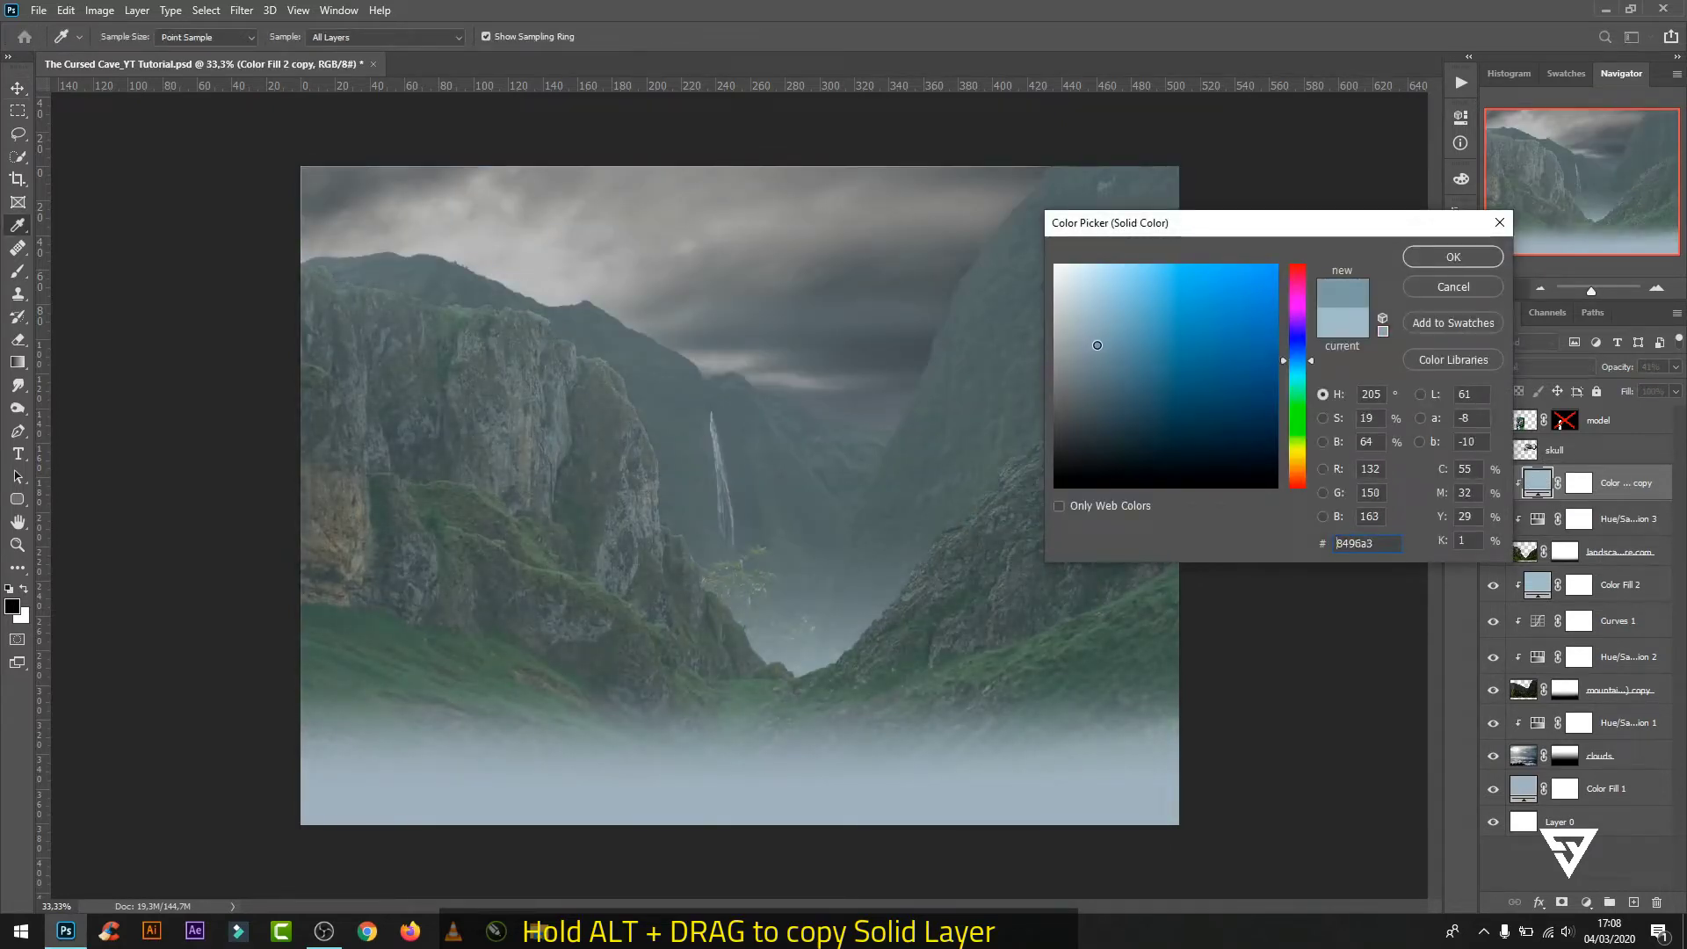
click(1467, 258)
click(1676, 367)
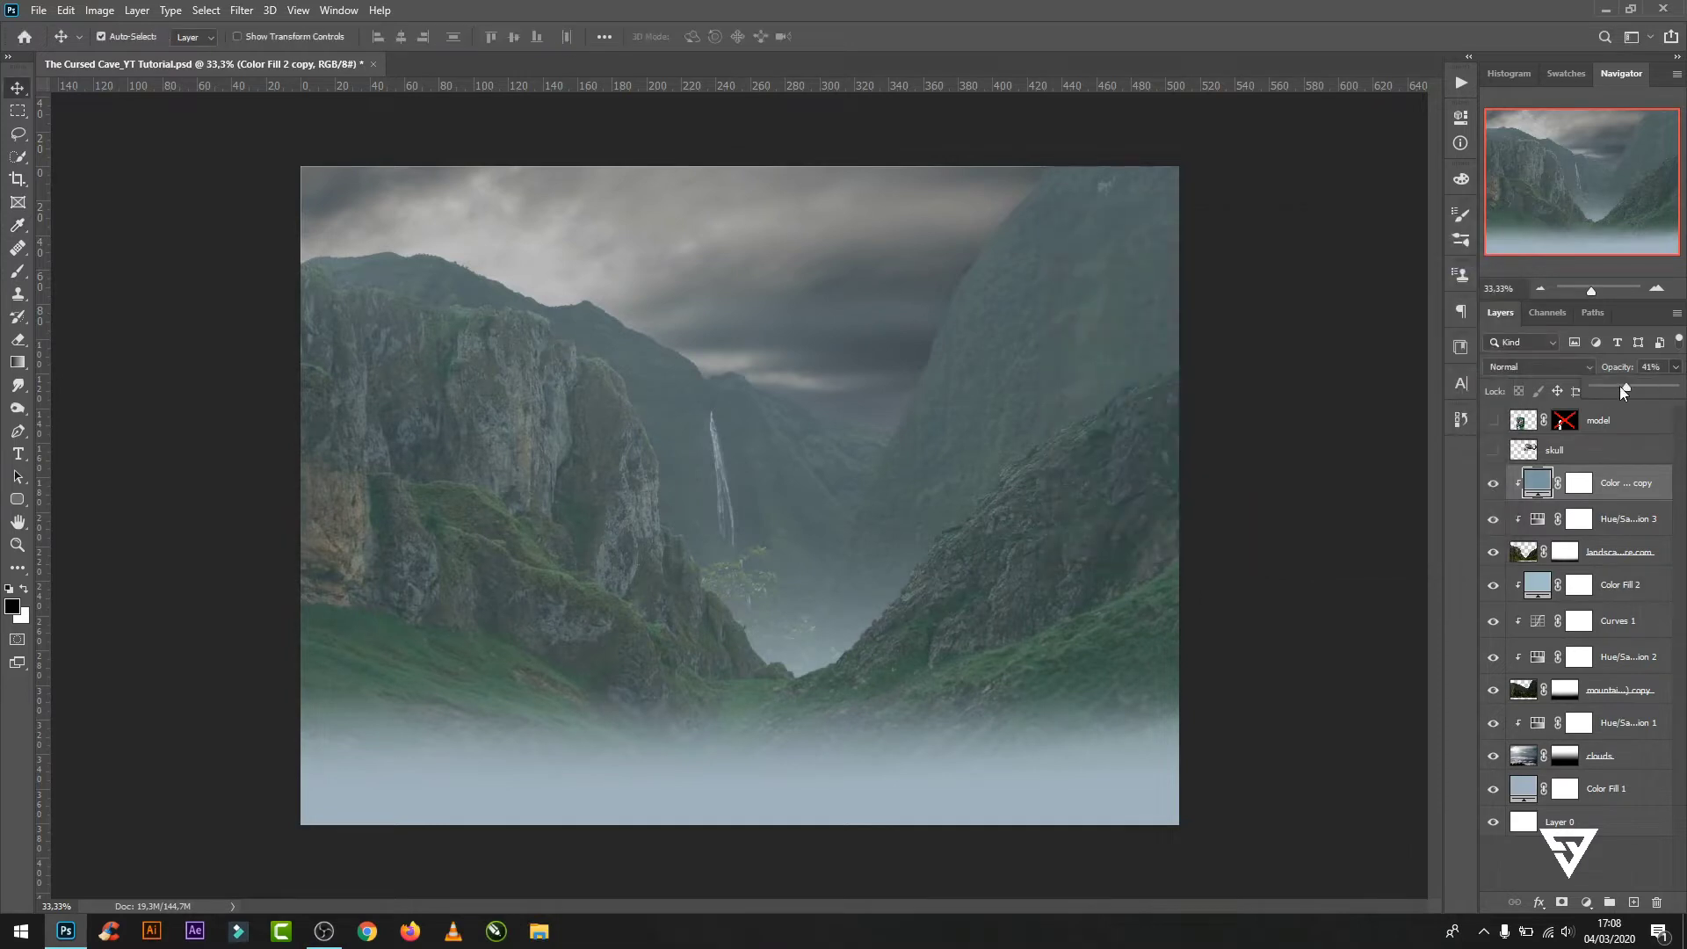
drag(1620, 387, 1610, 392)
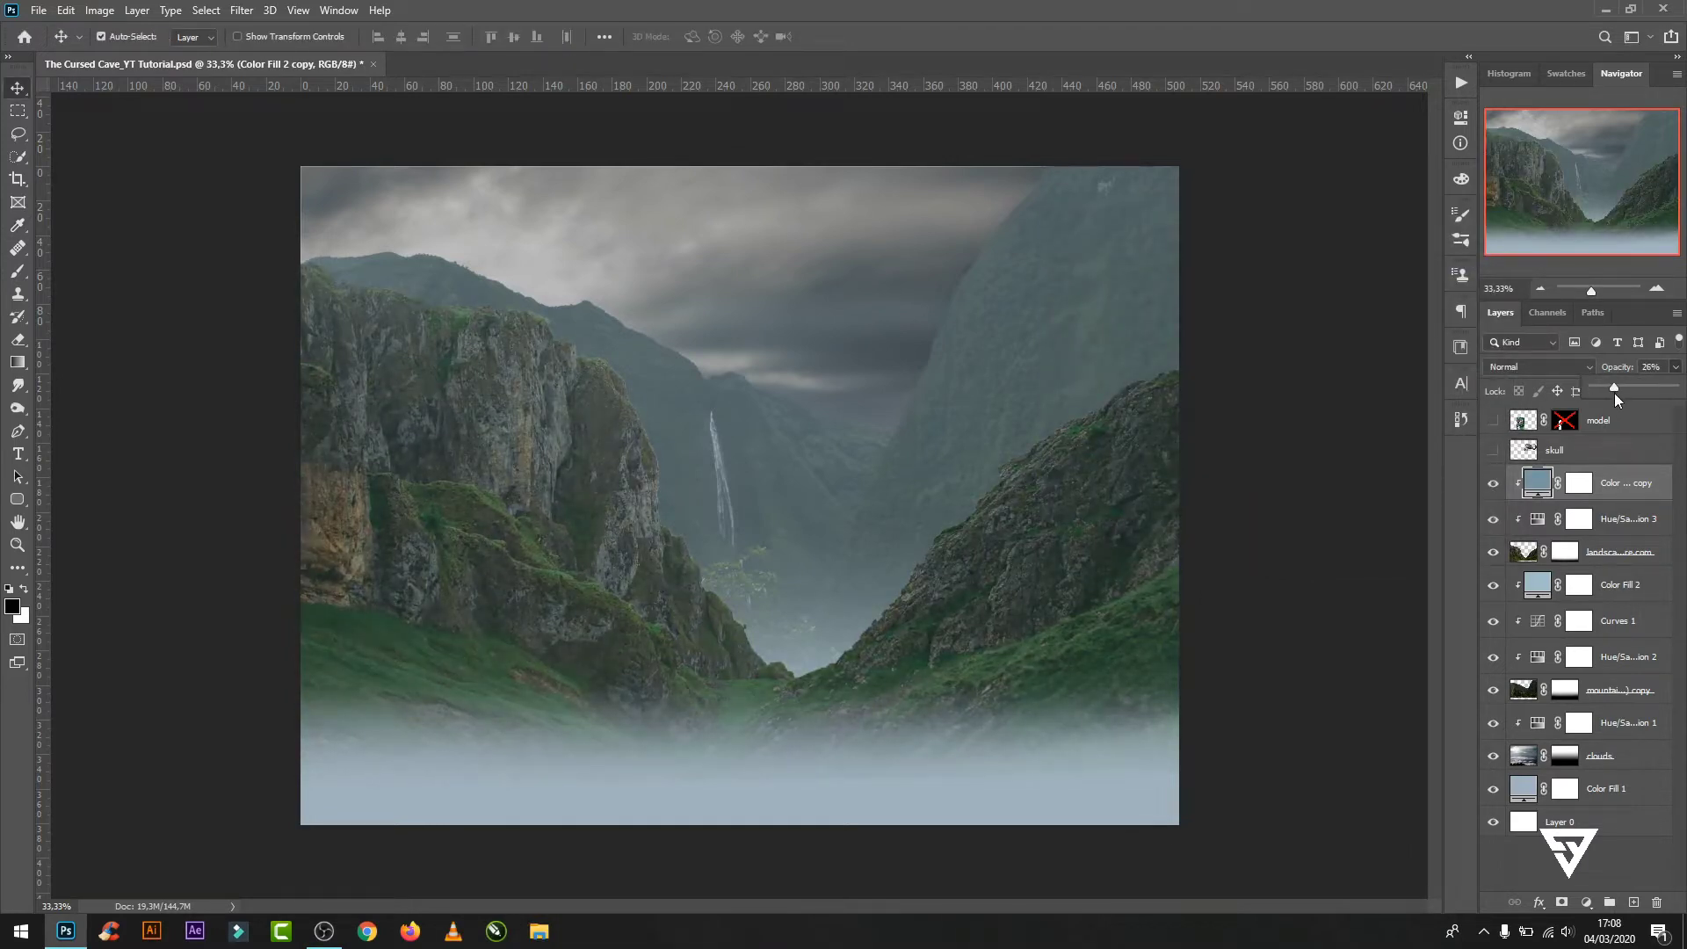
- Move Curves 1 above the Hue/Saturation 3 layer
key(ctrl+plus)
click(1578, 520)
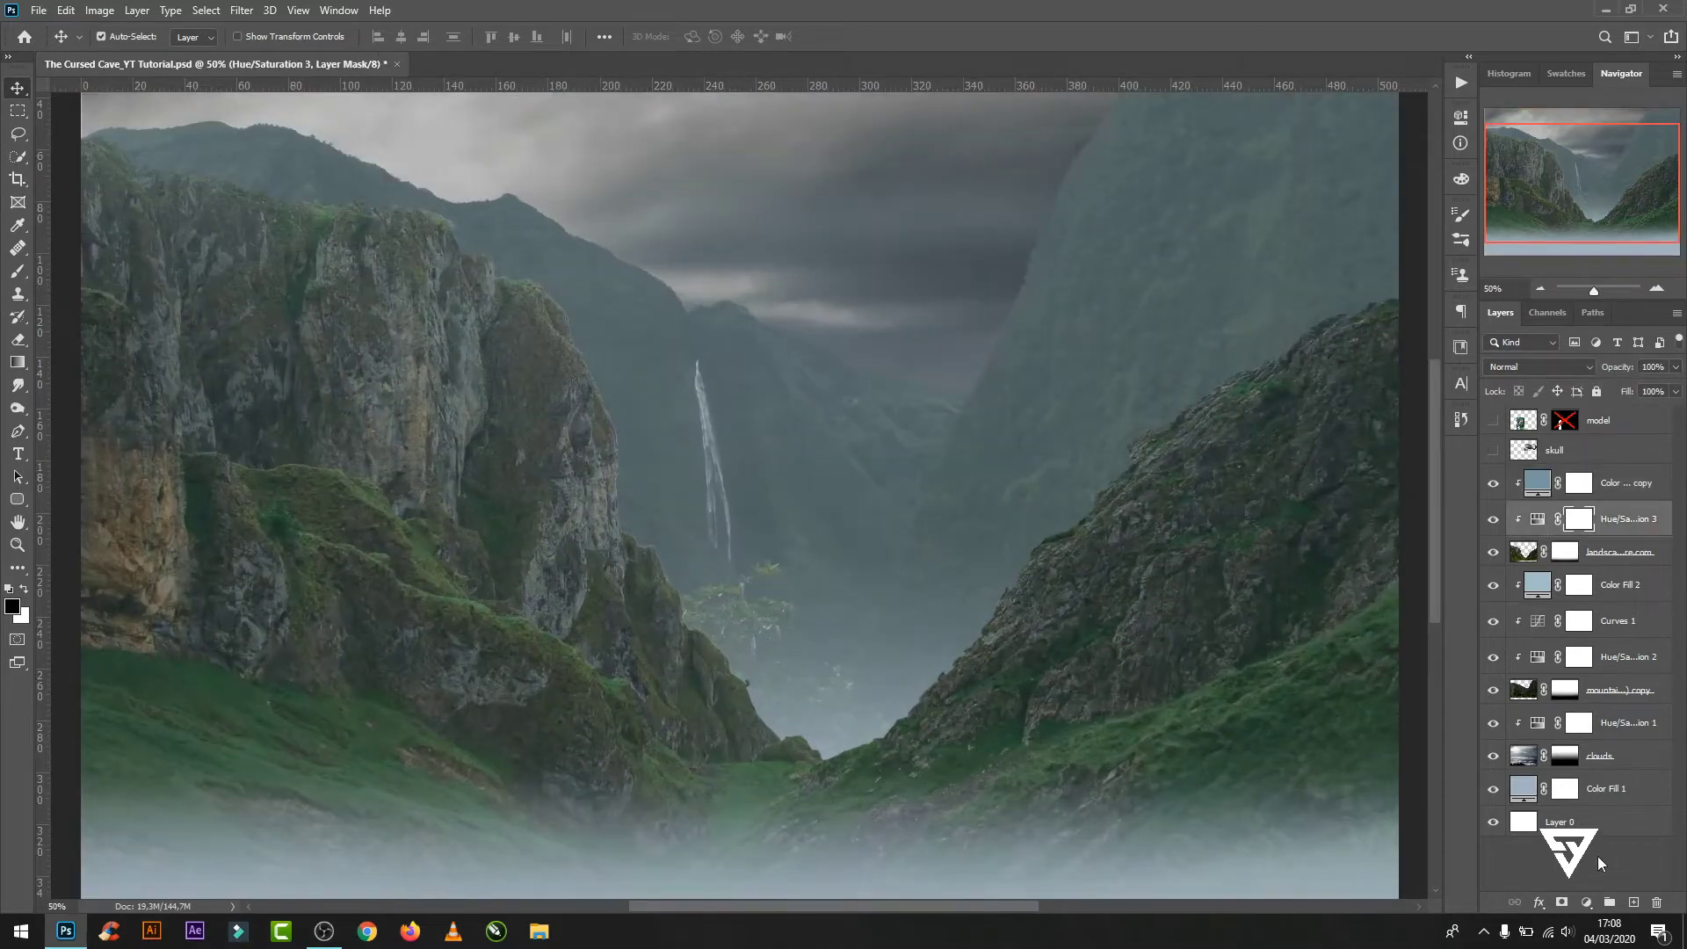
drag(1541, 625, 1549, 511)
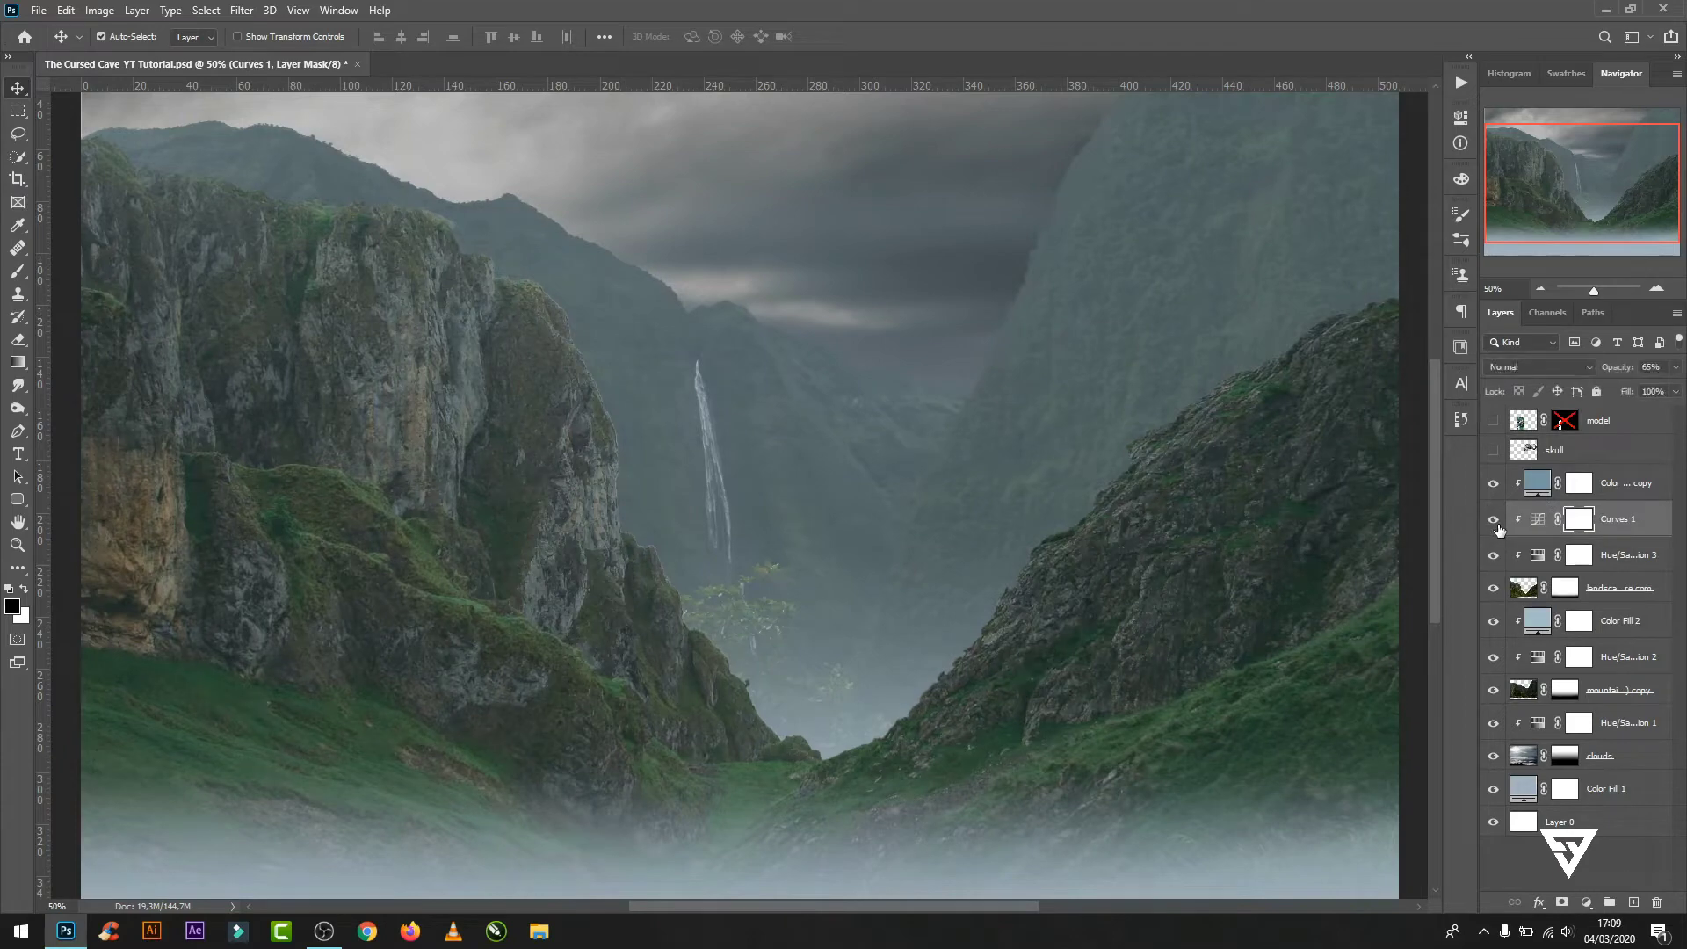
- Raise the Color Fill 2 copy haze opacity to 36%
click(1547, 485)
click(1676, 368)
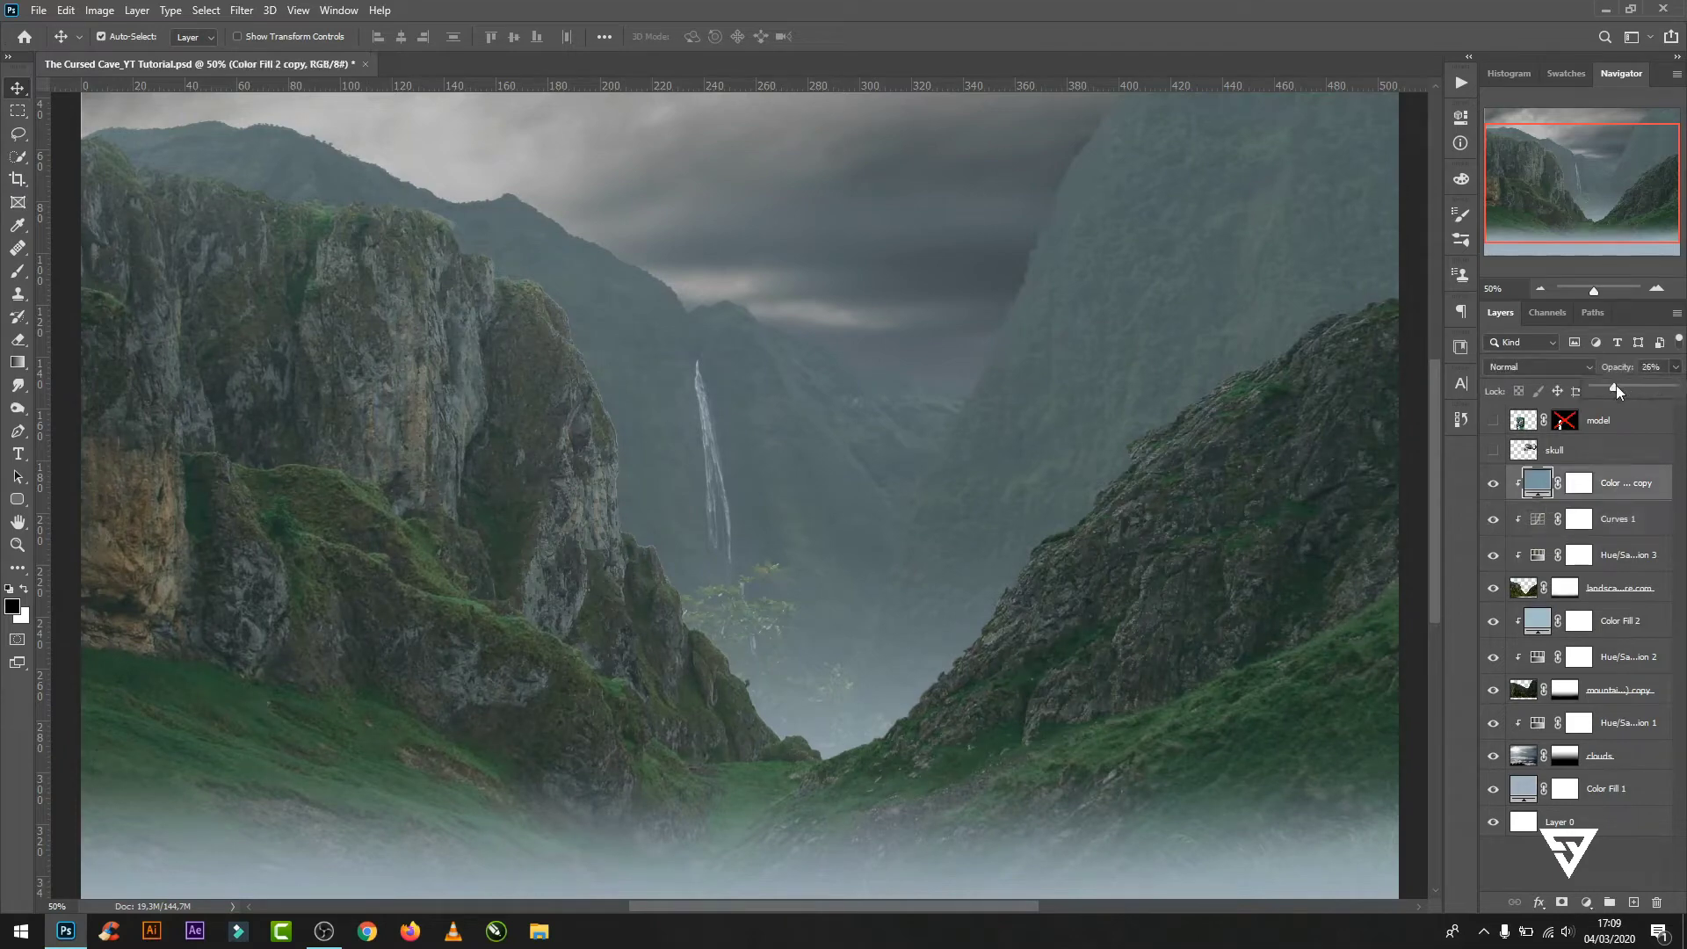
drag(1616, 385, 1622, 385)
key(ctrl+minus)
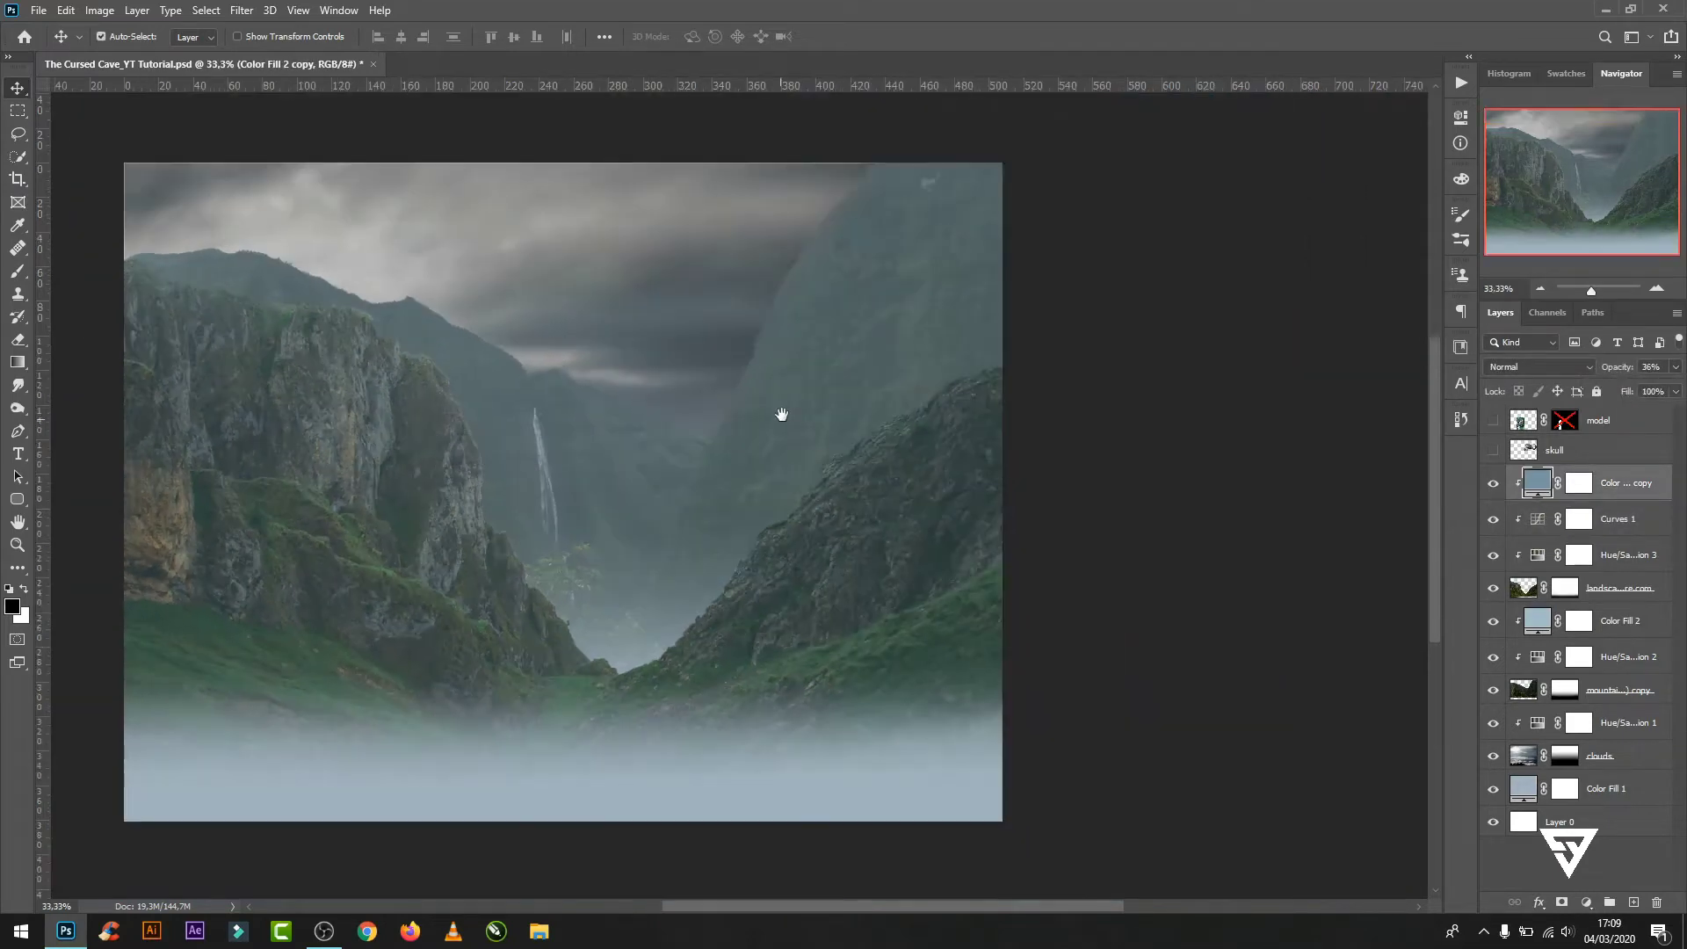
scroll(787, 404, up, 1)
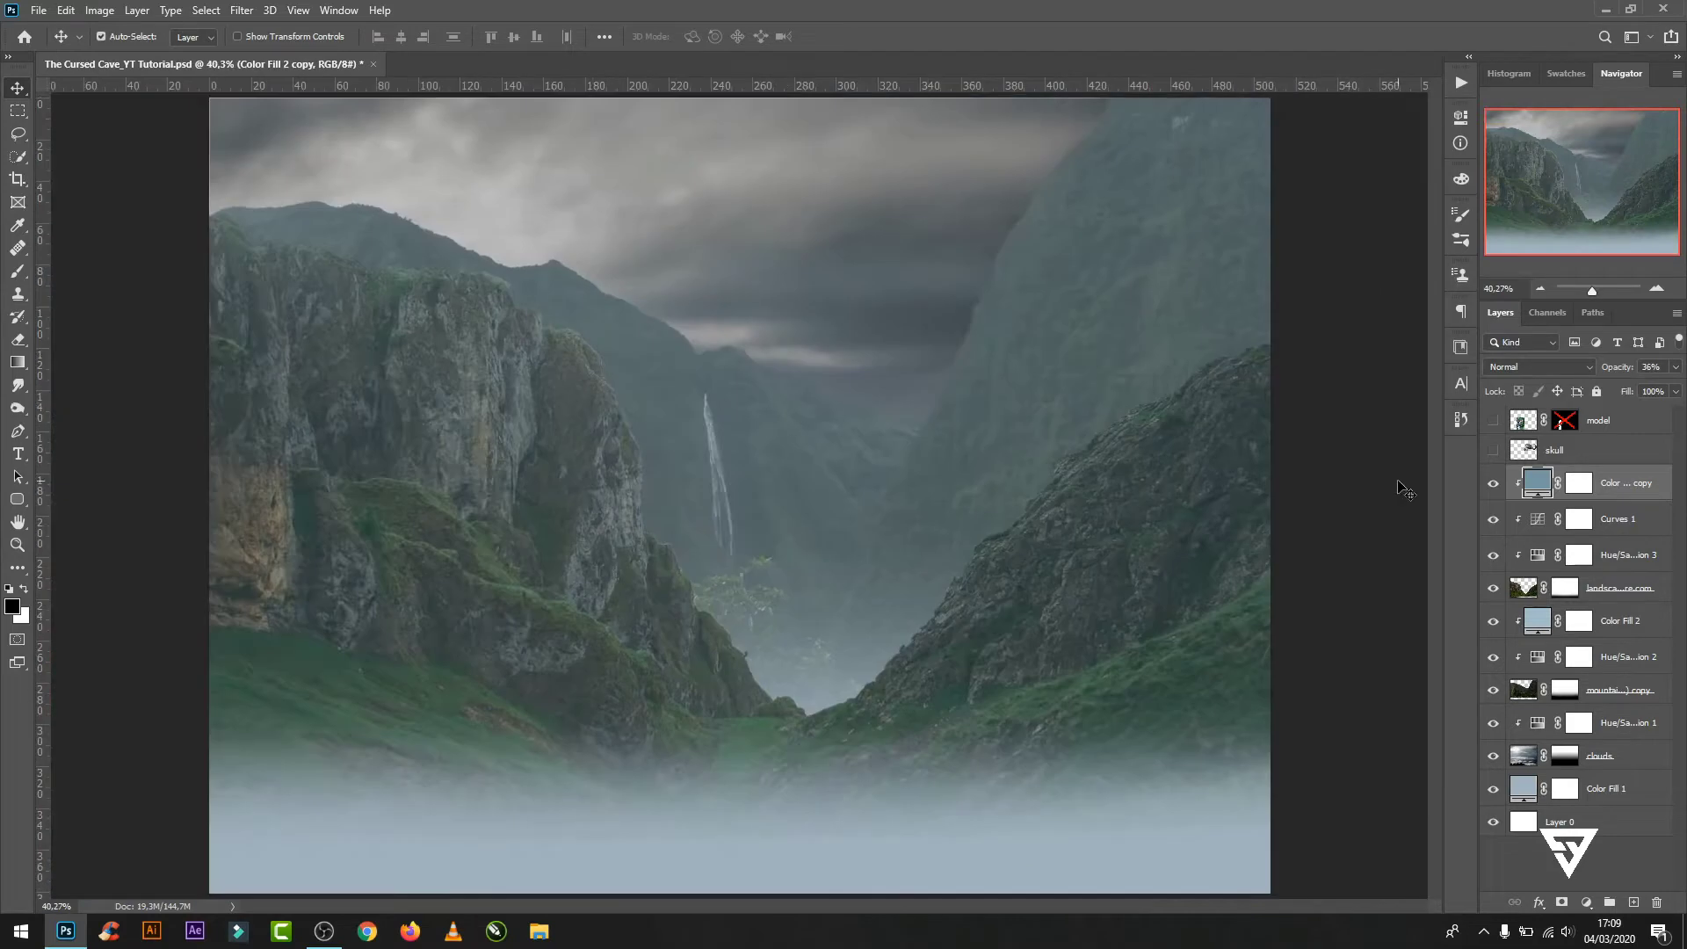
click(38, 10)
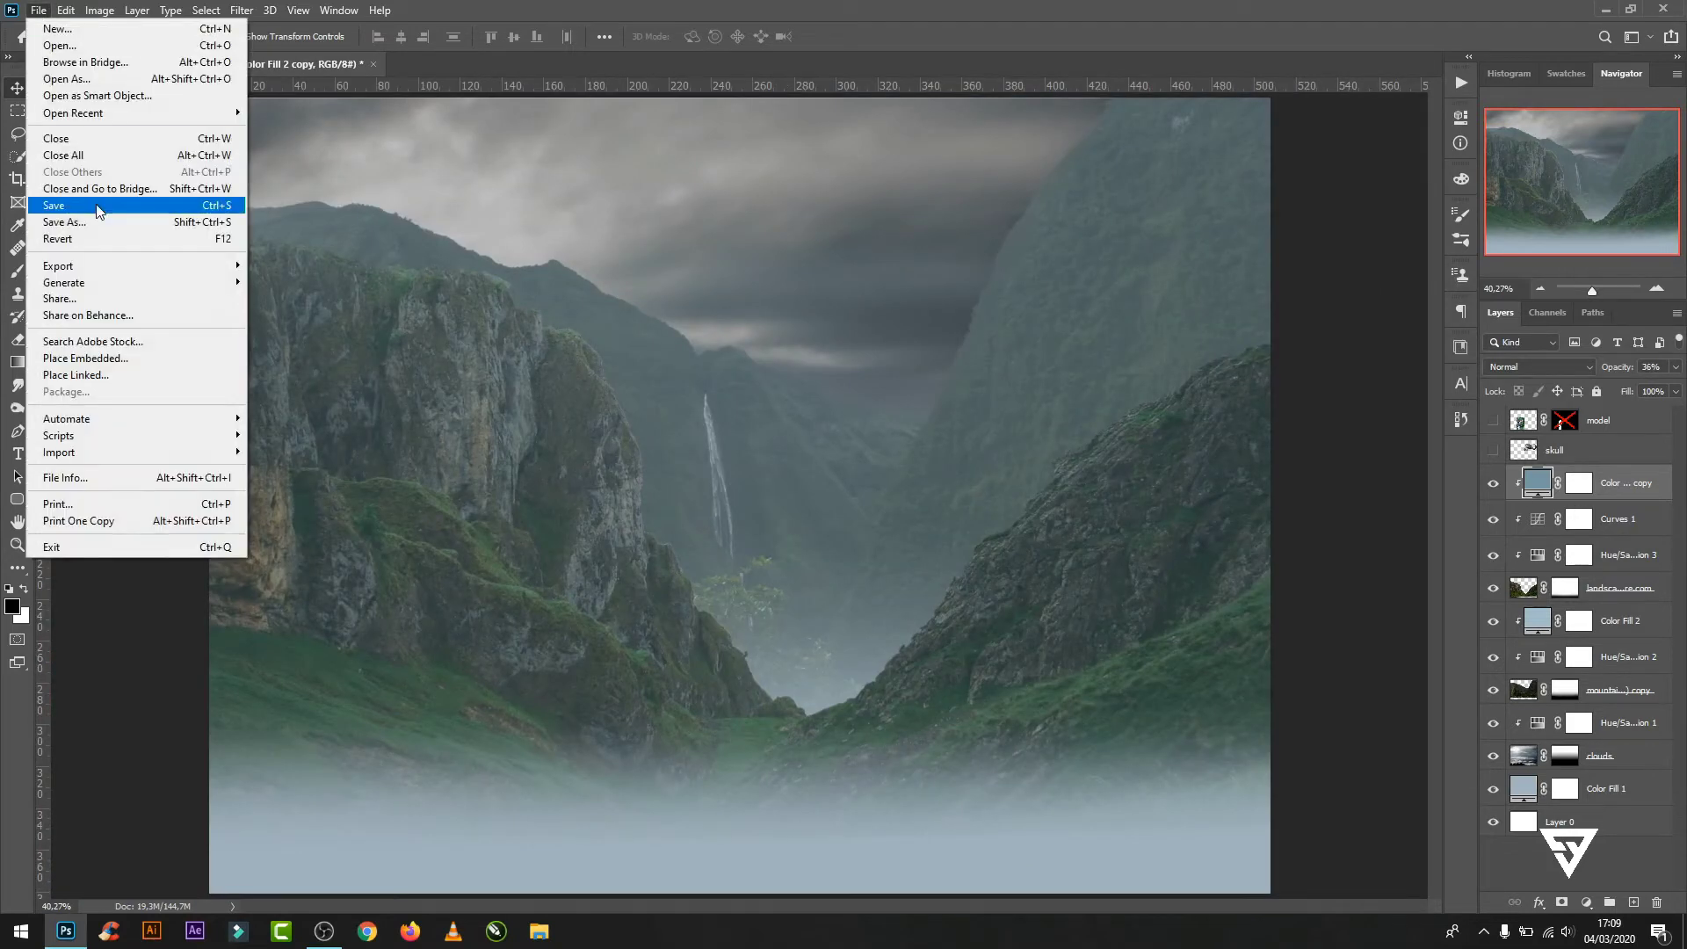
- Embed the Mountain-Rock-96719833 photo, enlarged to about 161% over the lower middle valley
click(101, 357)
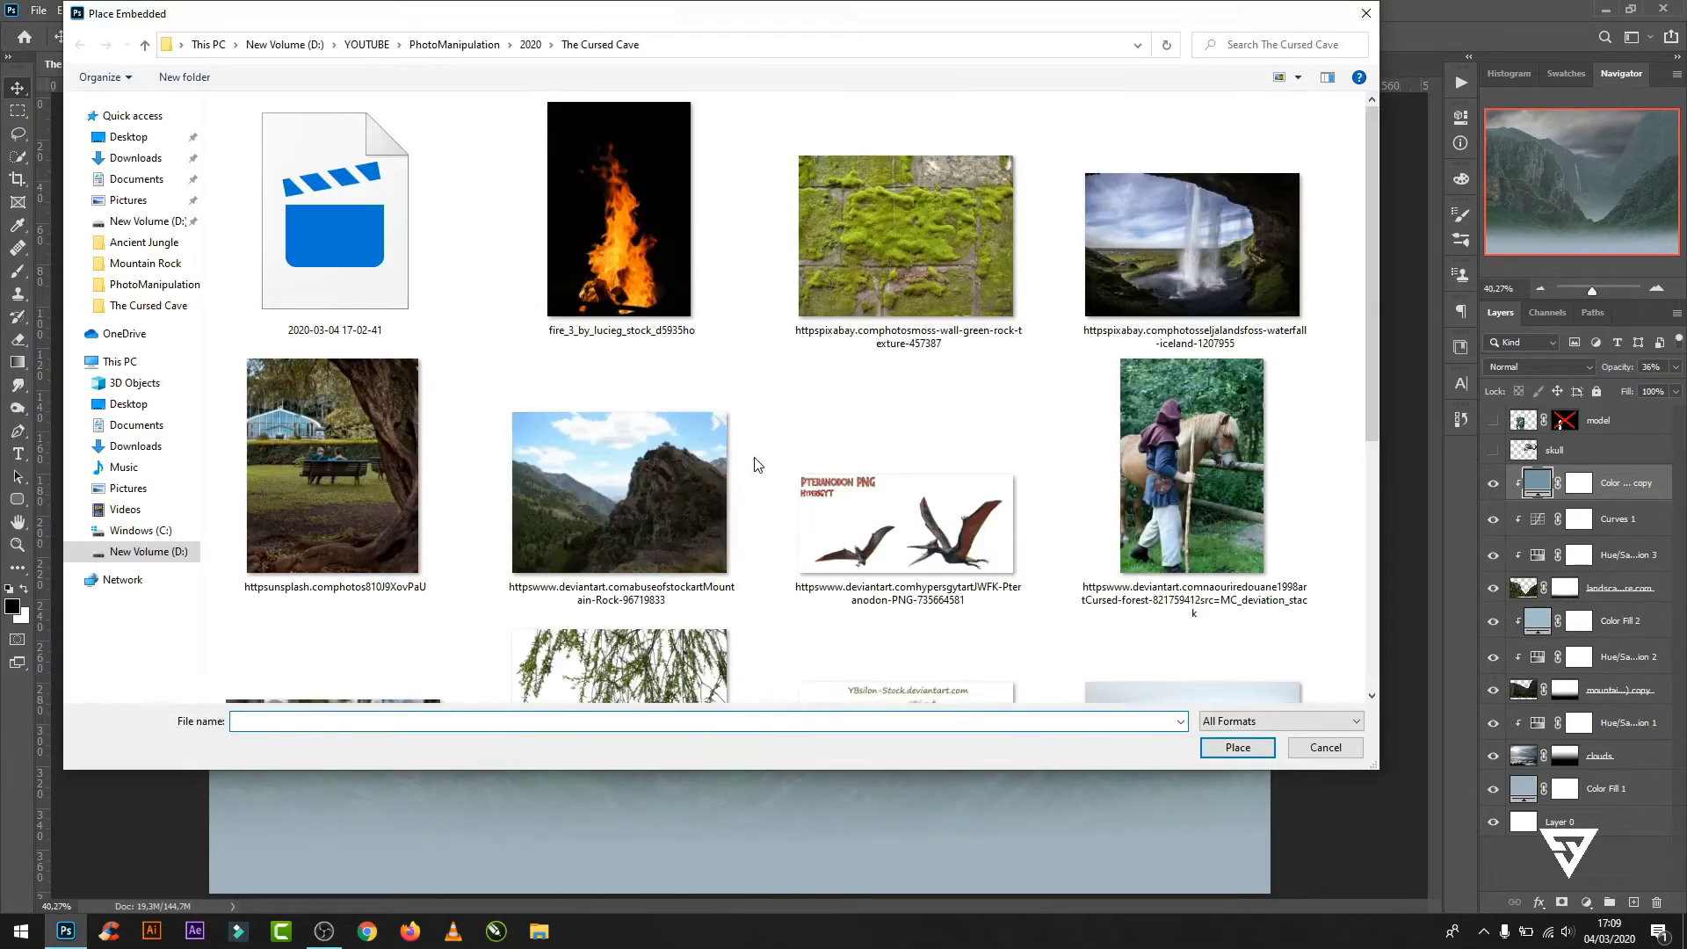
click(686, 469)
double_click(683, 461)
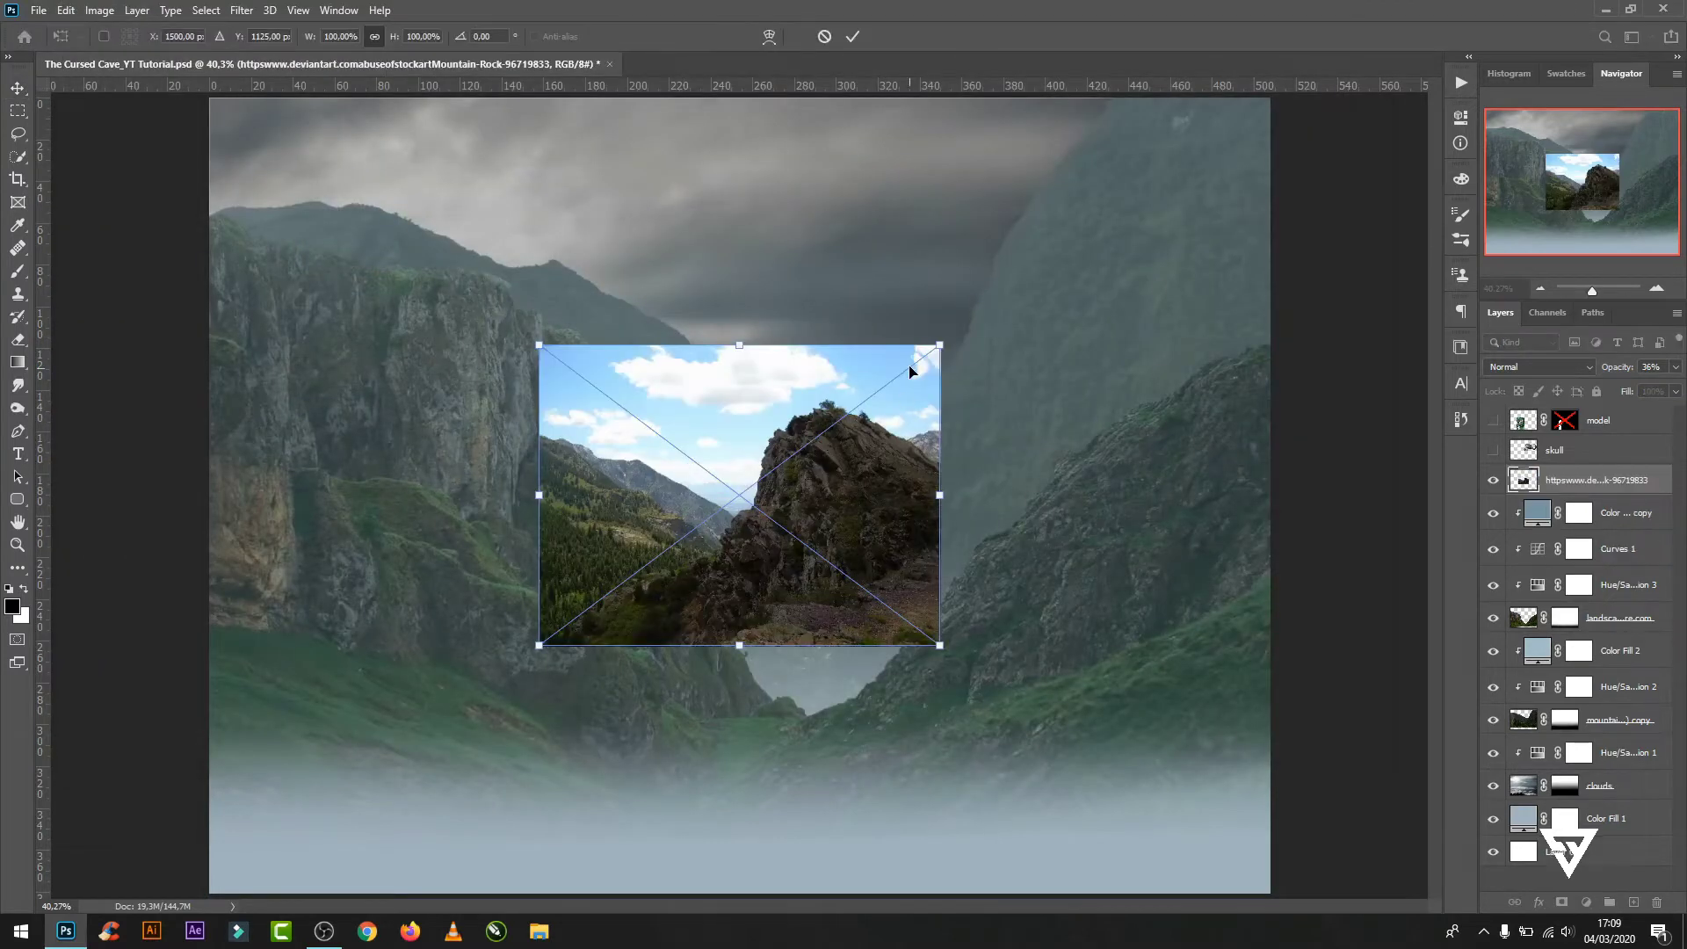
mouse_move(944, 345)
mouse_down()
mouse_move(1216, 239)
mouse_move(1186, 167)
mouse_up()
key(ctrl+minus)
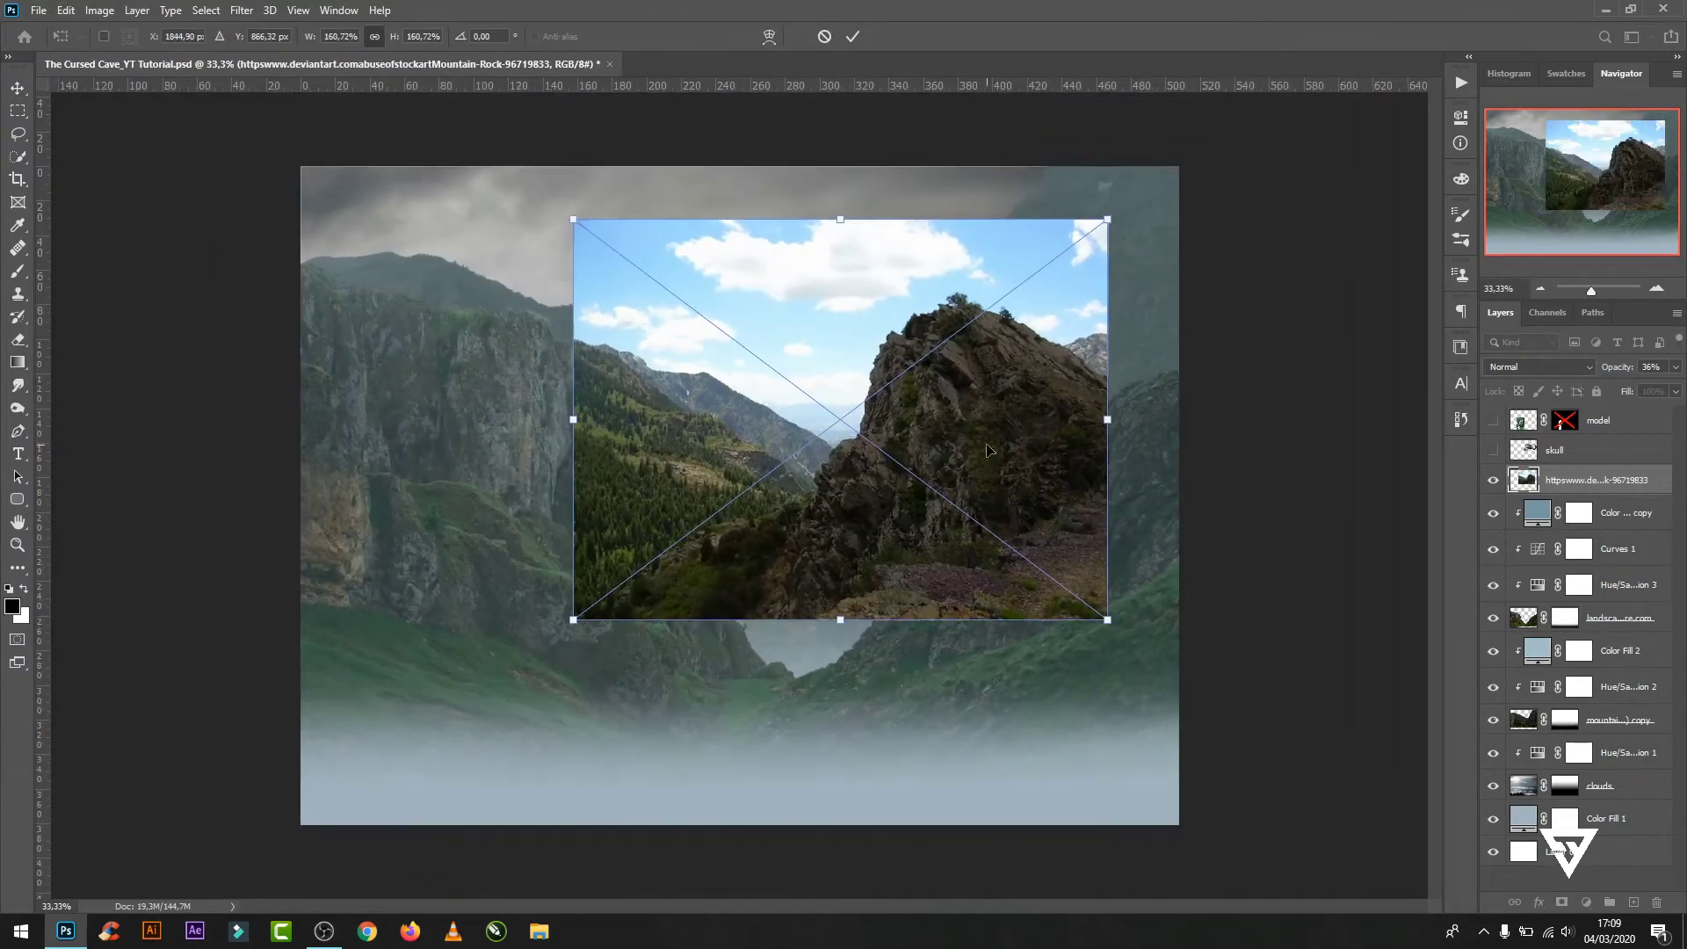
drag(989, 451, 905, 609)
click(852, 36)
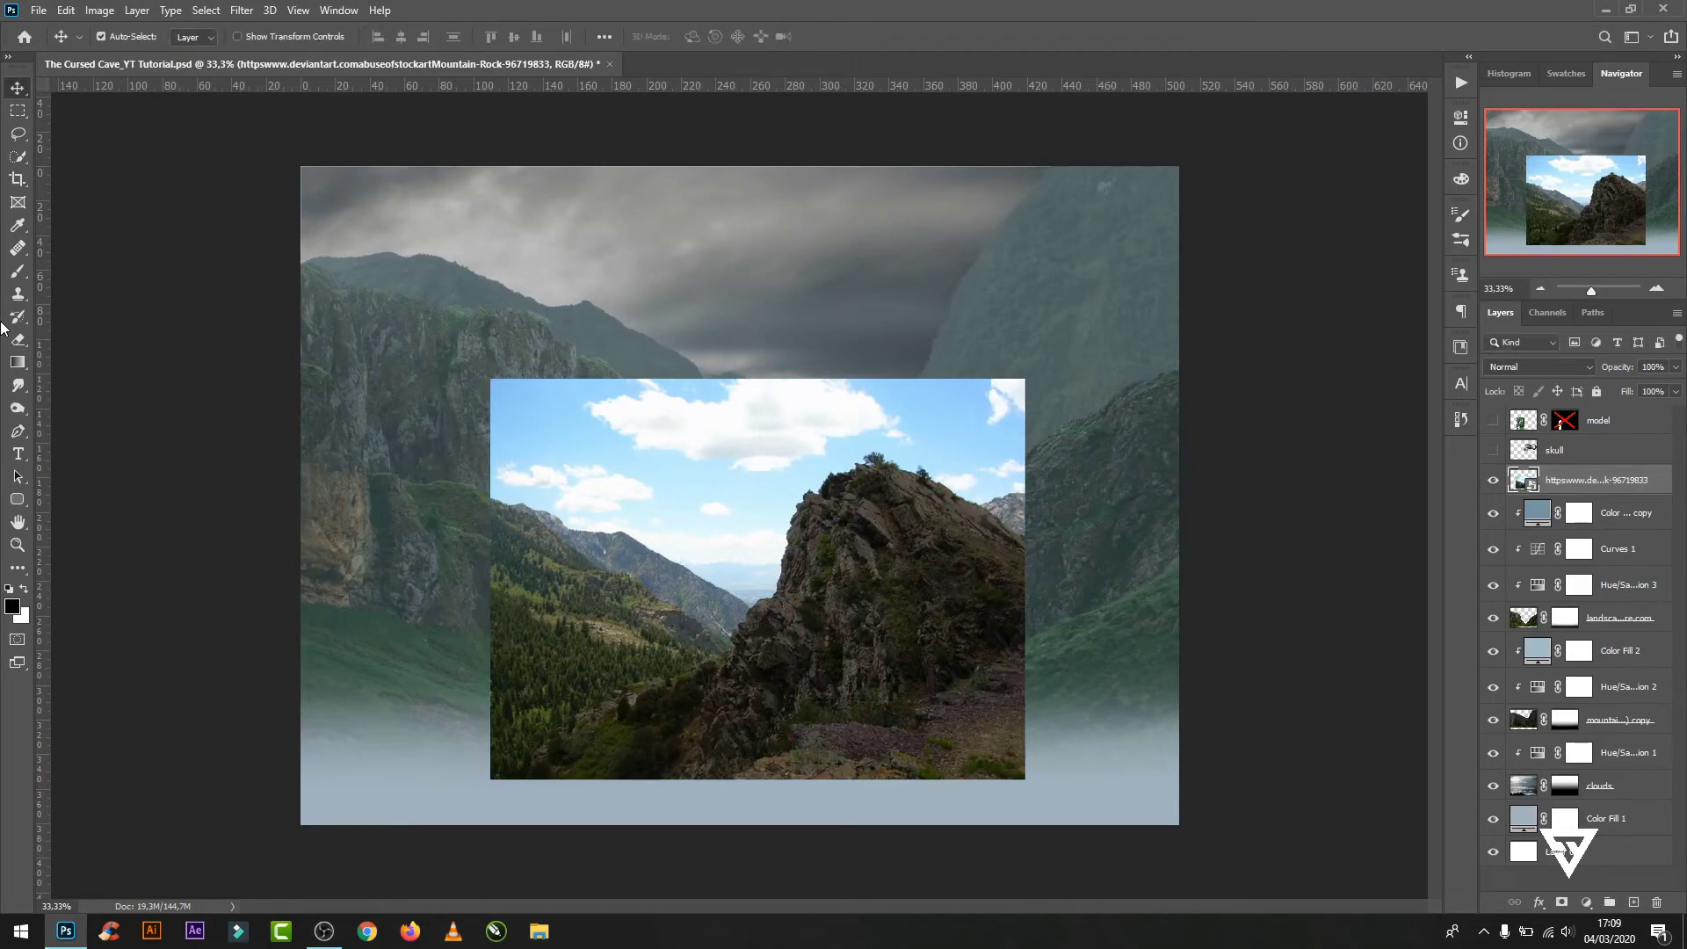
click(17, 157)
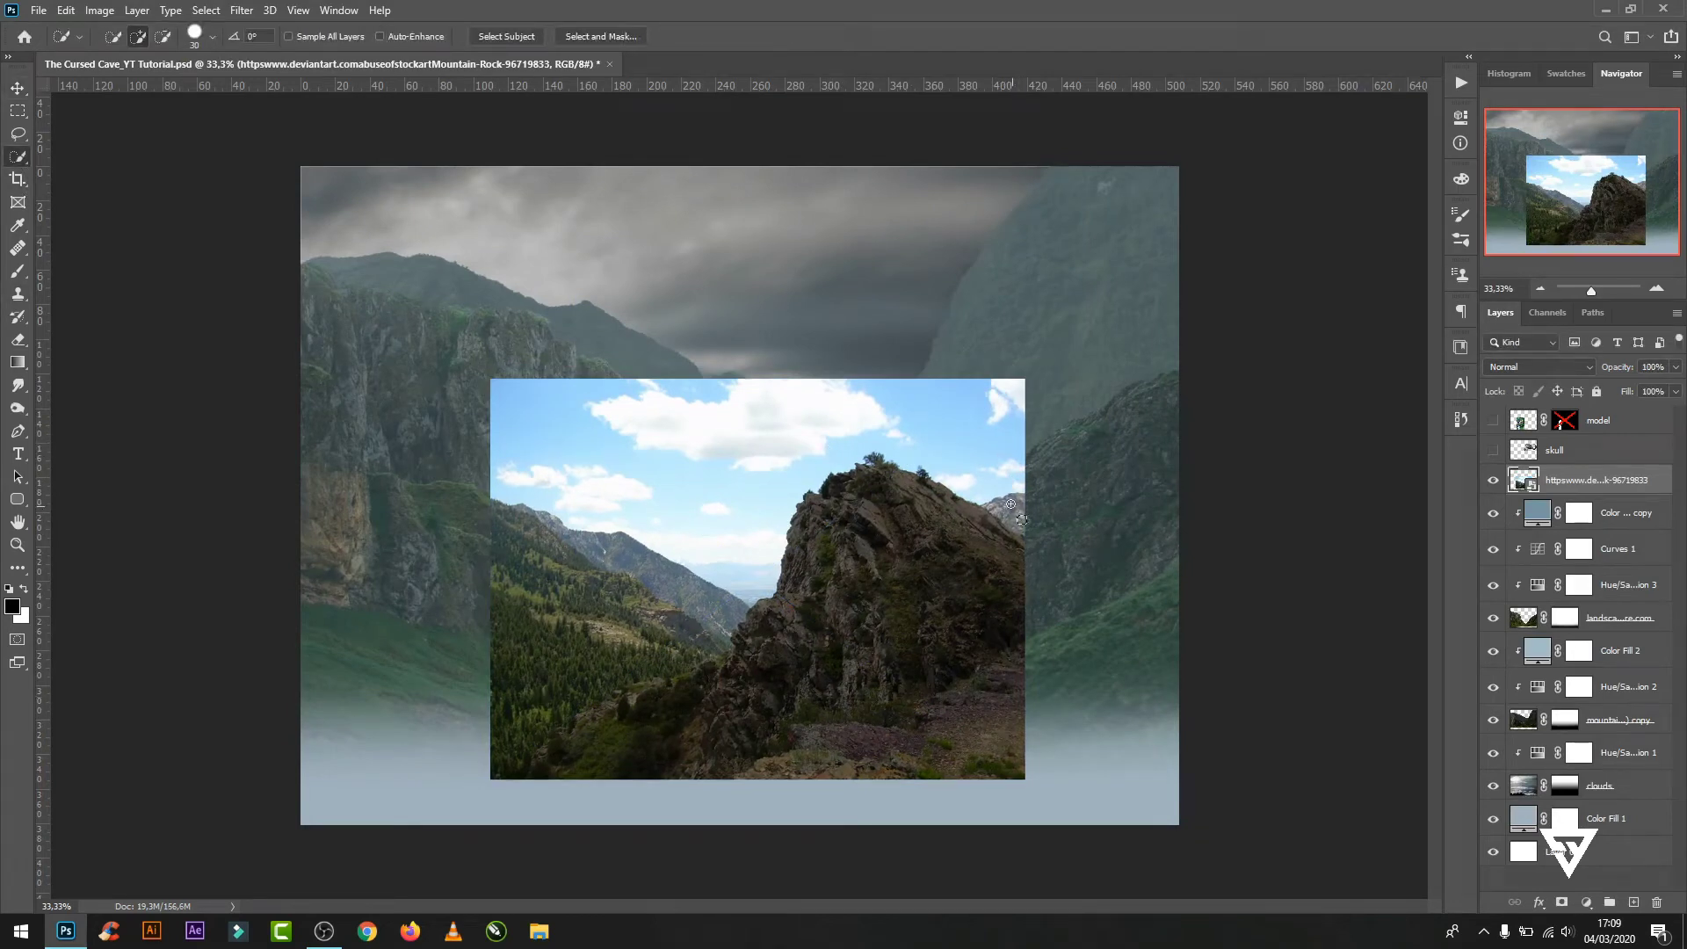
- Quick-select the rock photo's sky and forested left valley, excluding the rock's edge
drag(790, 374, 700, 547)
drag(688, 637, 519, 720)
click(784, 696)
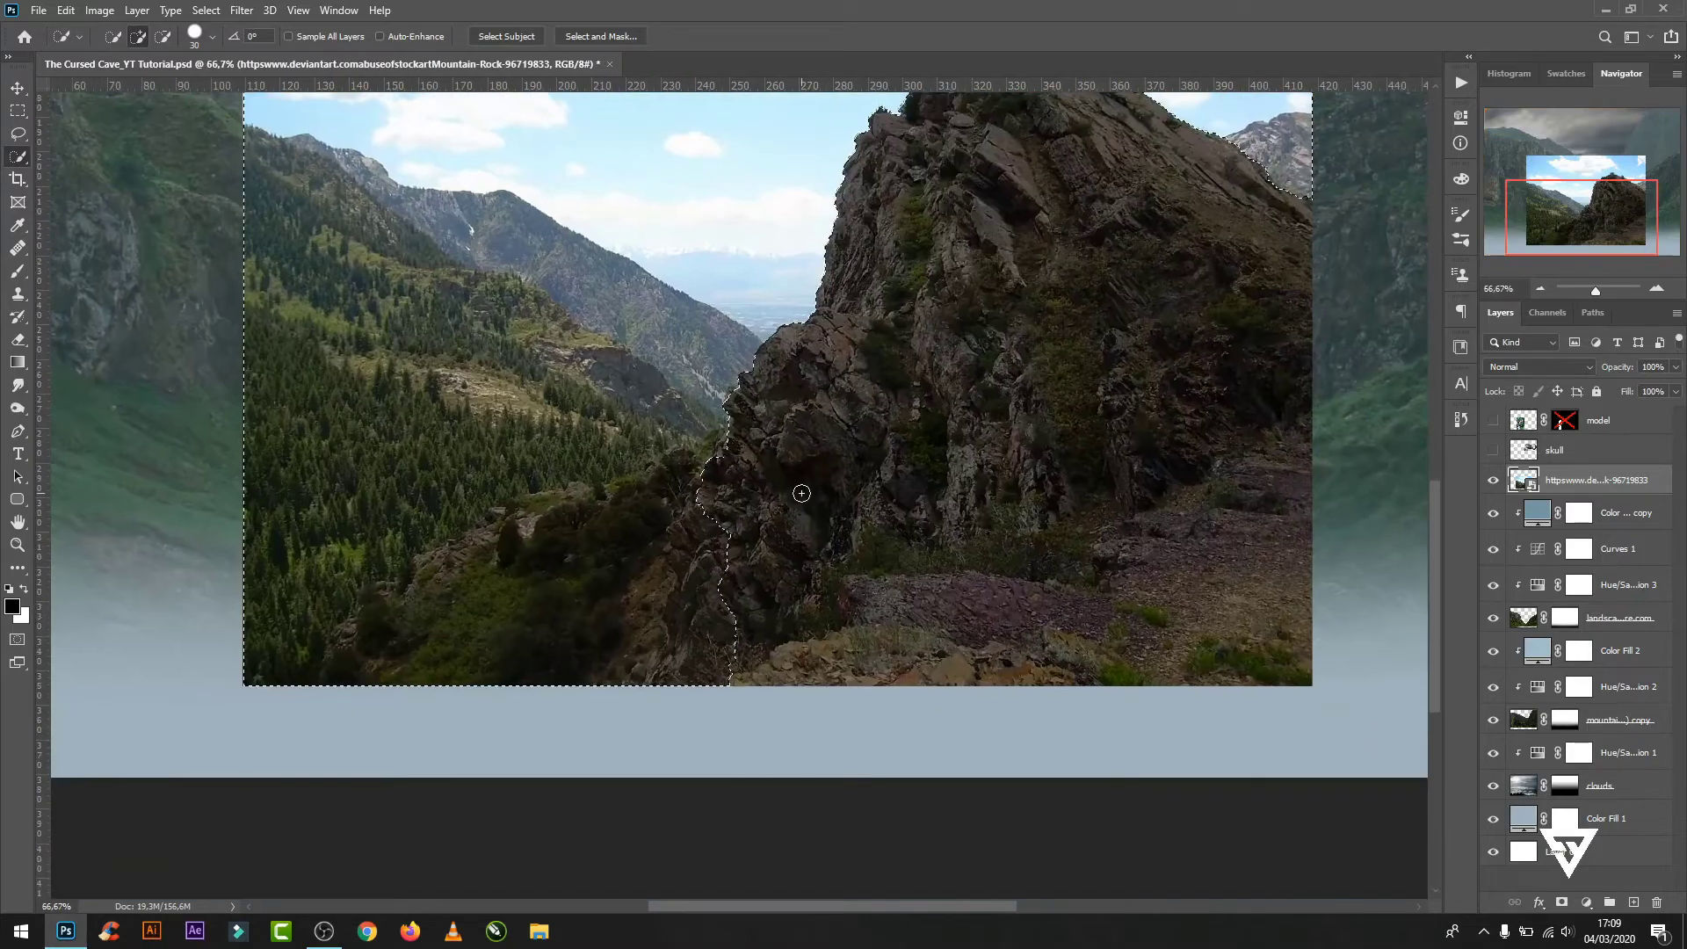
mouse_move(724, 447)
mouse_down()
mouse_move(521, 526)
mouse_move(357, 633)
mouse_move(349, 662)
mouse_up()
- Mask the rock layer with the inverted selection so only the rocky peak shows
click(1562, 902)
key(ctrl+i)
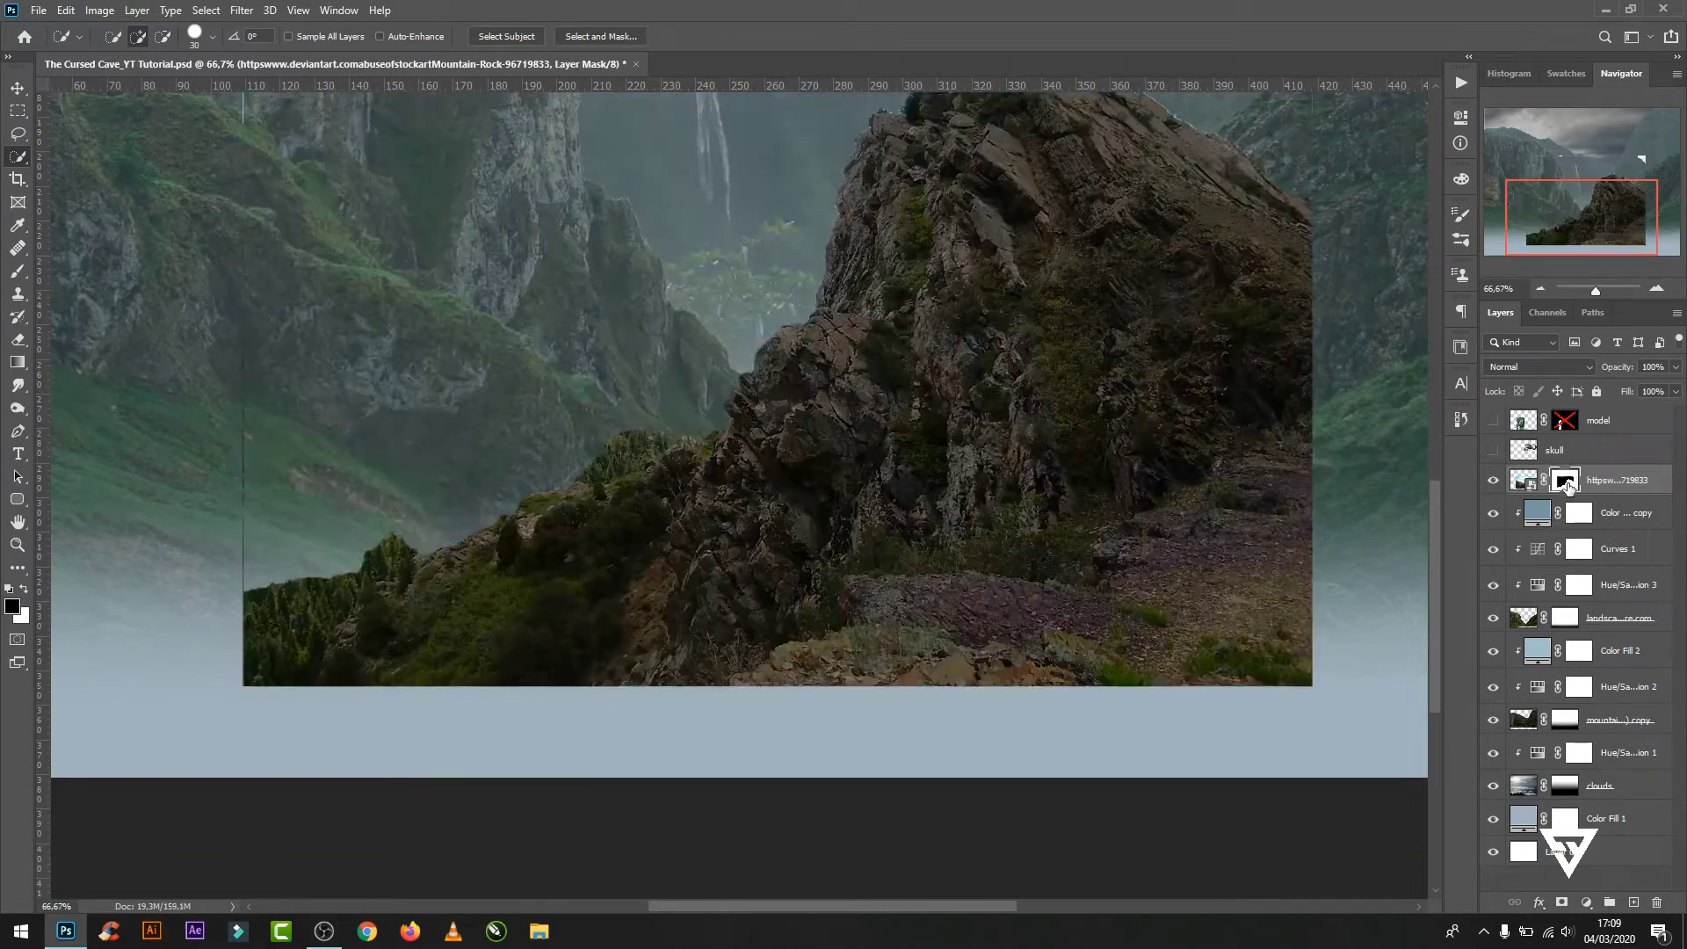
drag(675, 303, 694, 380)
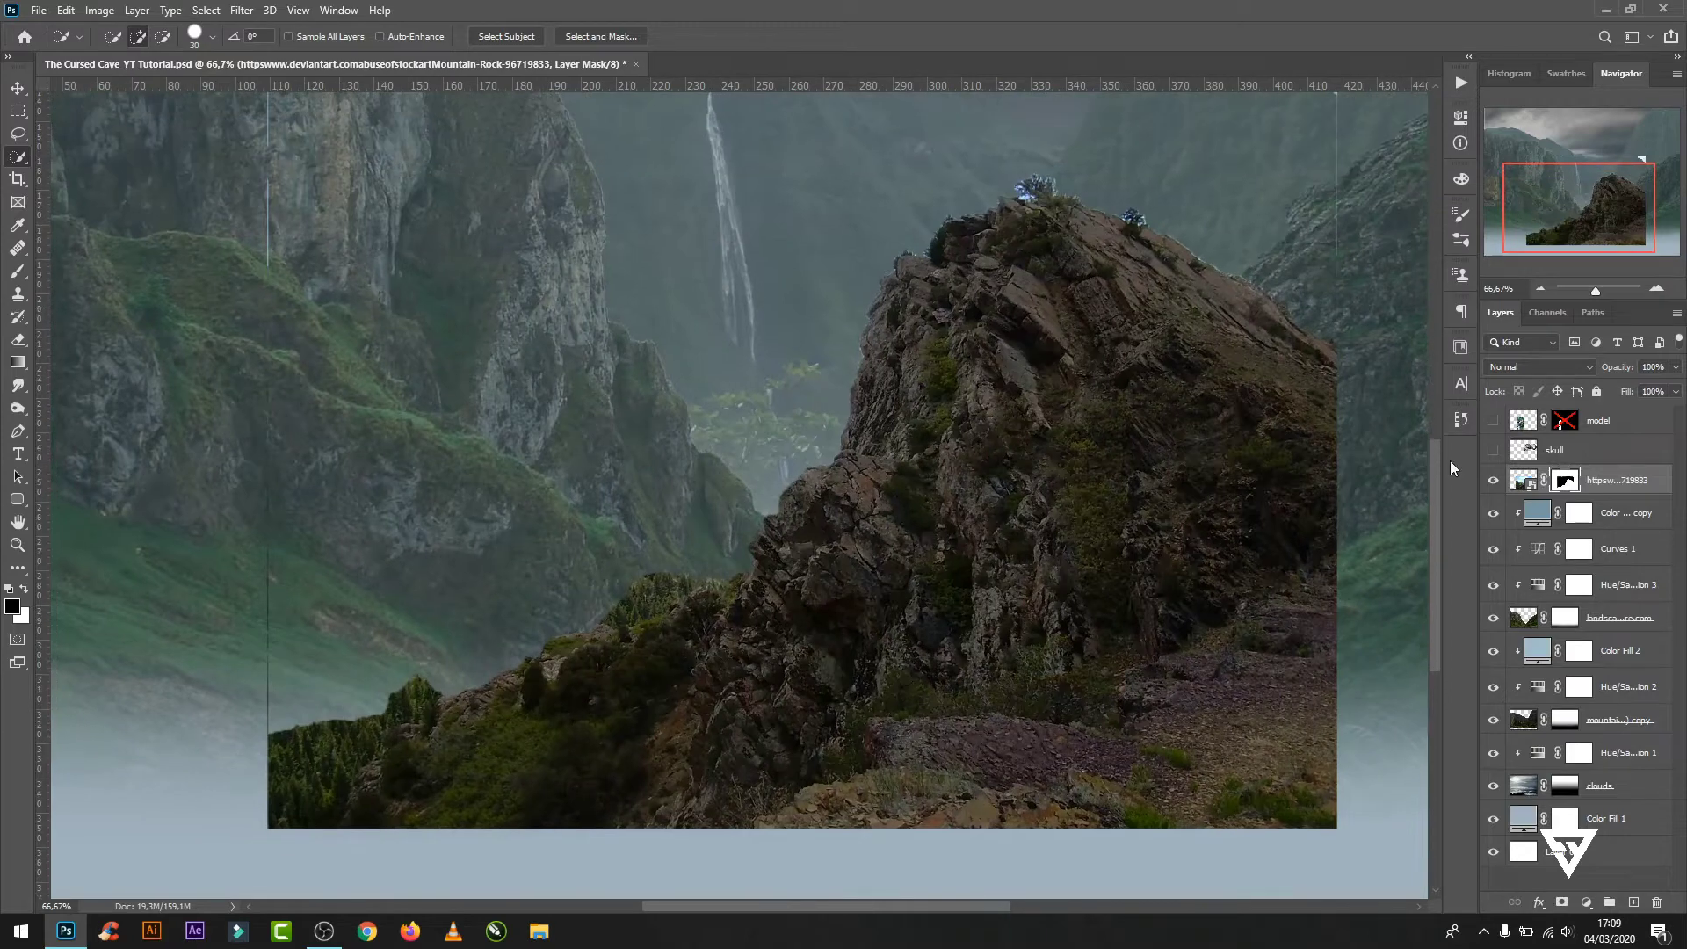
right_click(1560, 487)
click(1546, 615)
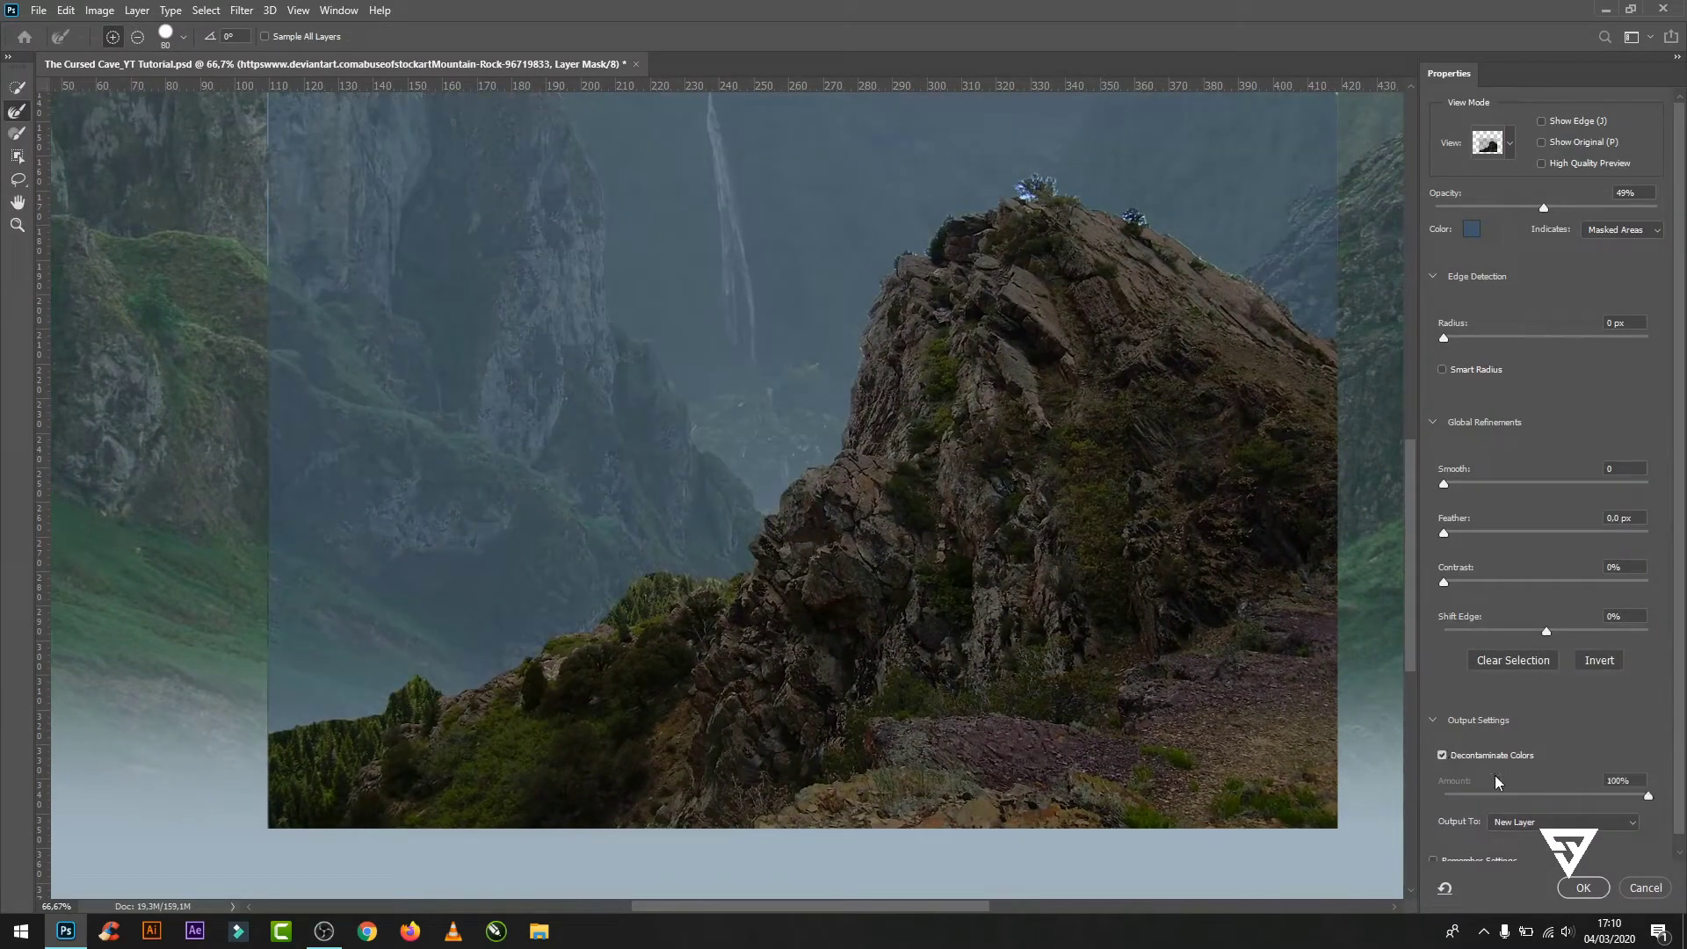
- Refine the mask edge along the summit ridge and left slope, outputting to a new layer
click(1547, 822)
click(1547, 842)
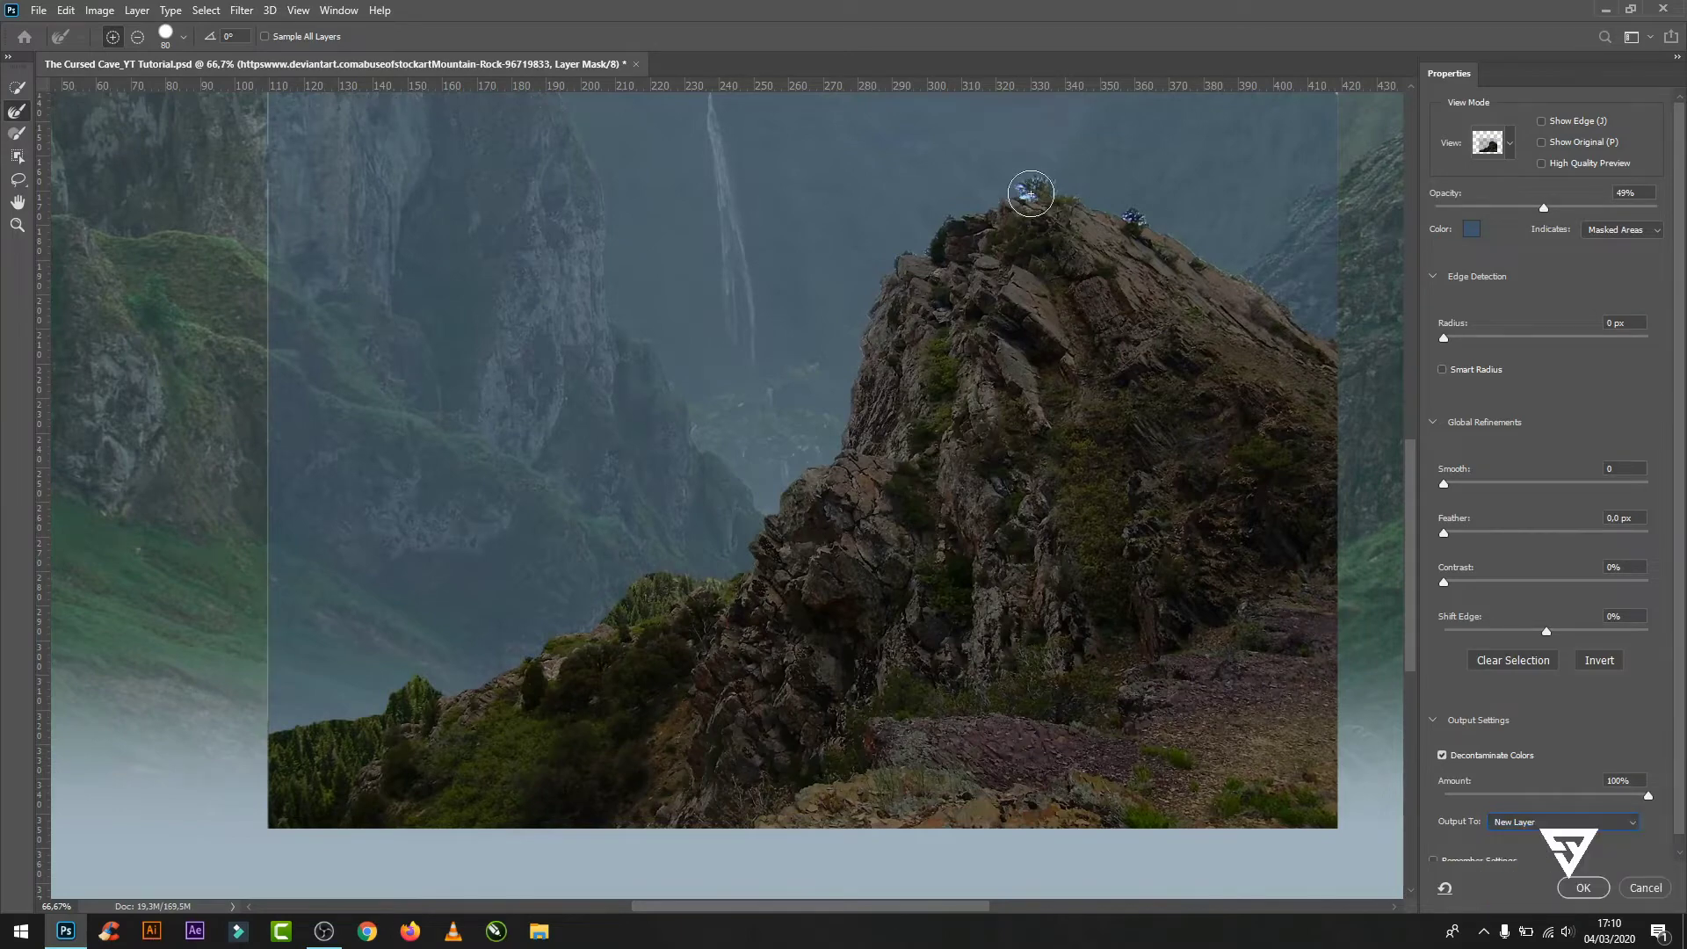
drag(1030, 194, 1291, 302)
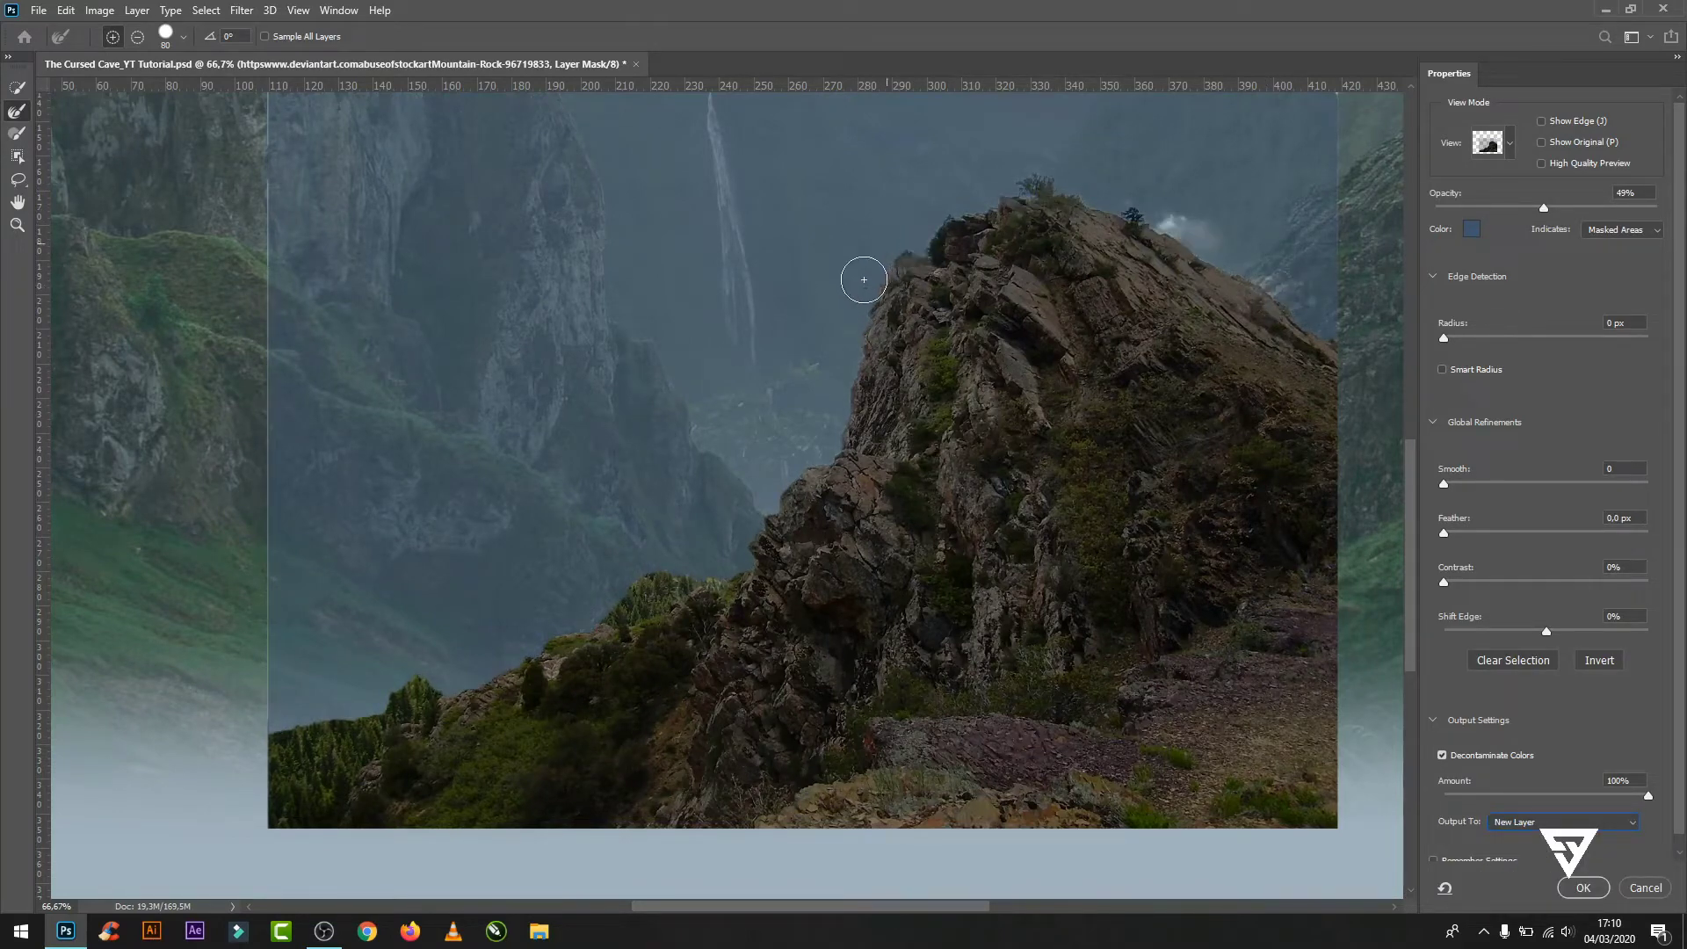
mouse_move(864, 280)
mouse_down()
mouse_move(554, 633)
mouse_move(290, 744)
mouse_up()
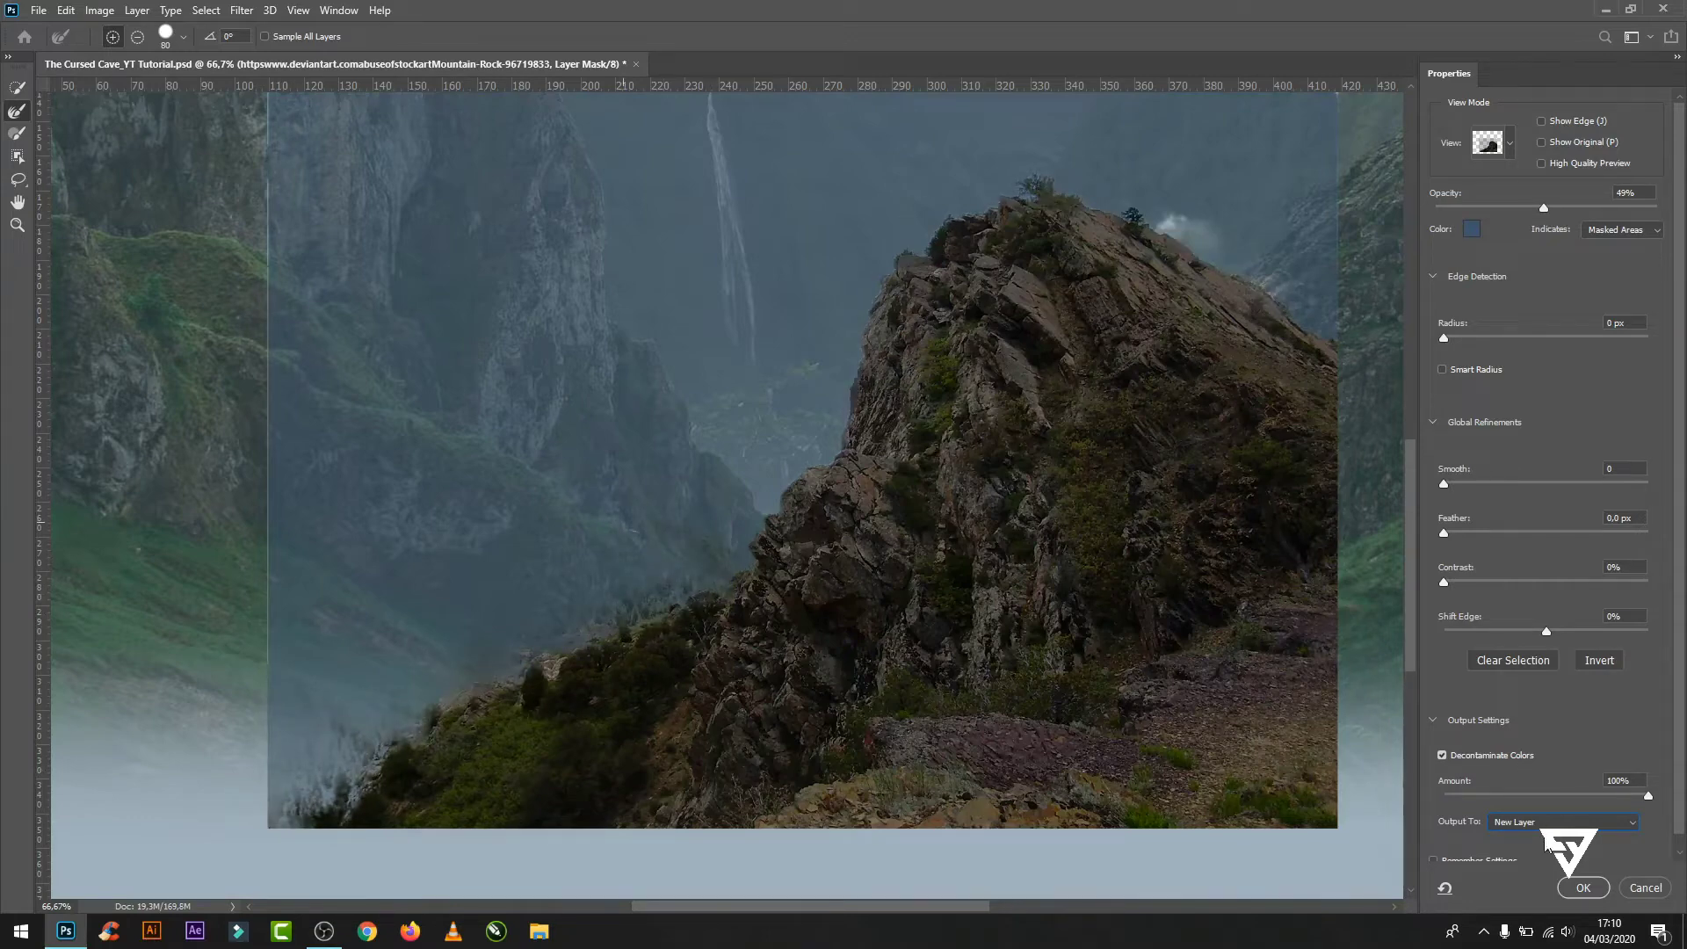
click(1583, 888)
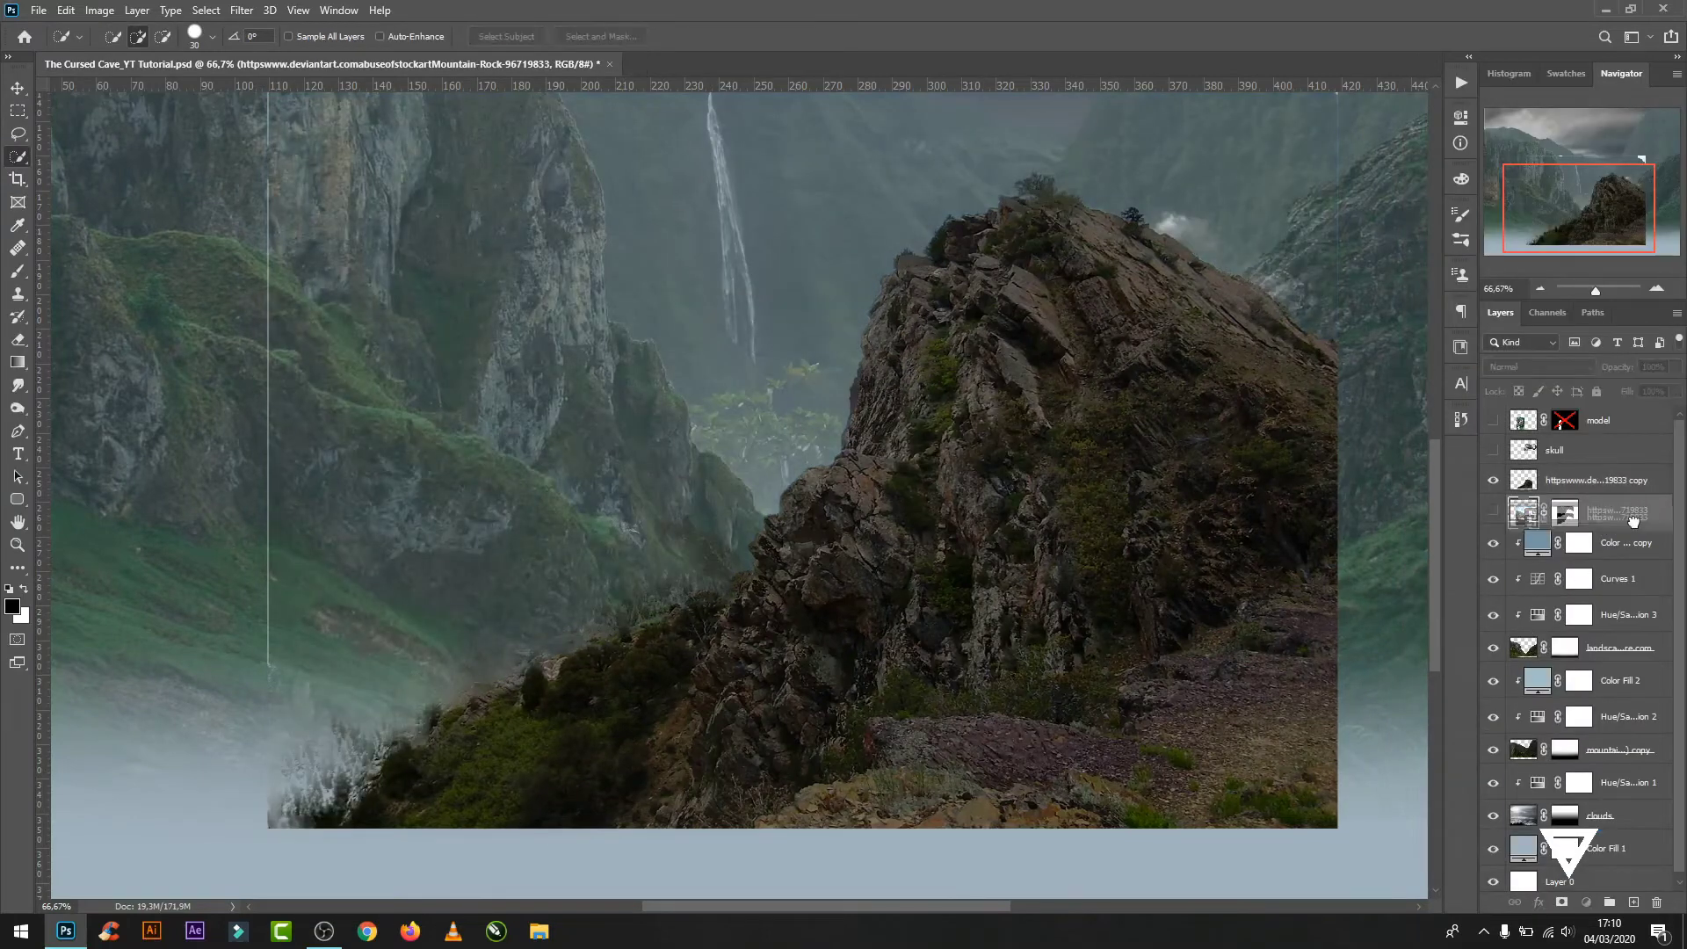
- Delete the original rock layer and rename the refined copy 'rock'
drag(1633, 520, 1657, 902)
key(ctrl+minus)
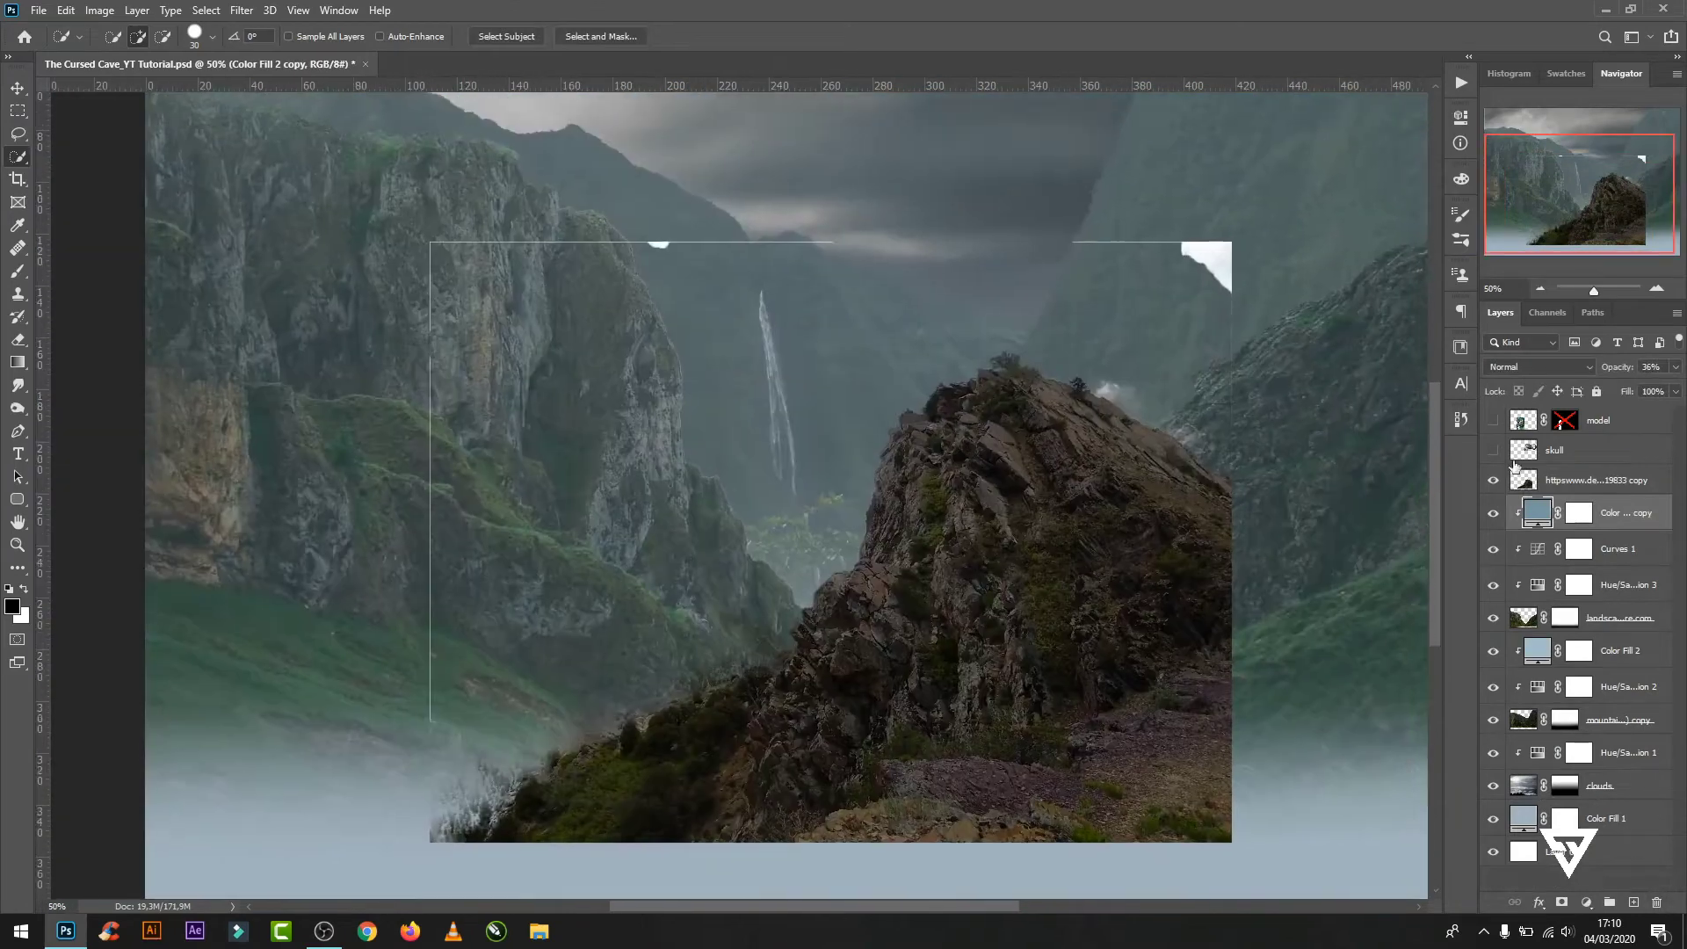
click(1549, 482)
double_click(1575, 485)
text(rock)
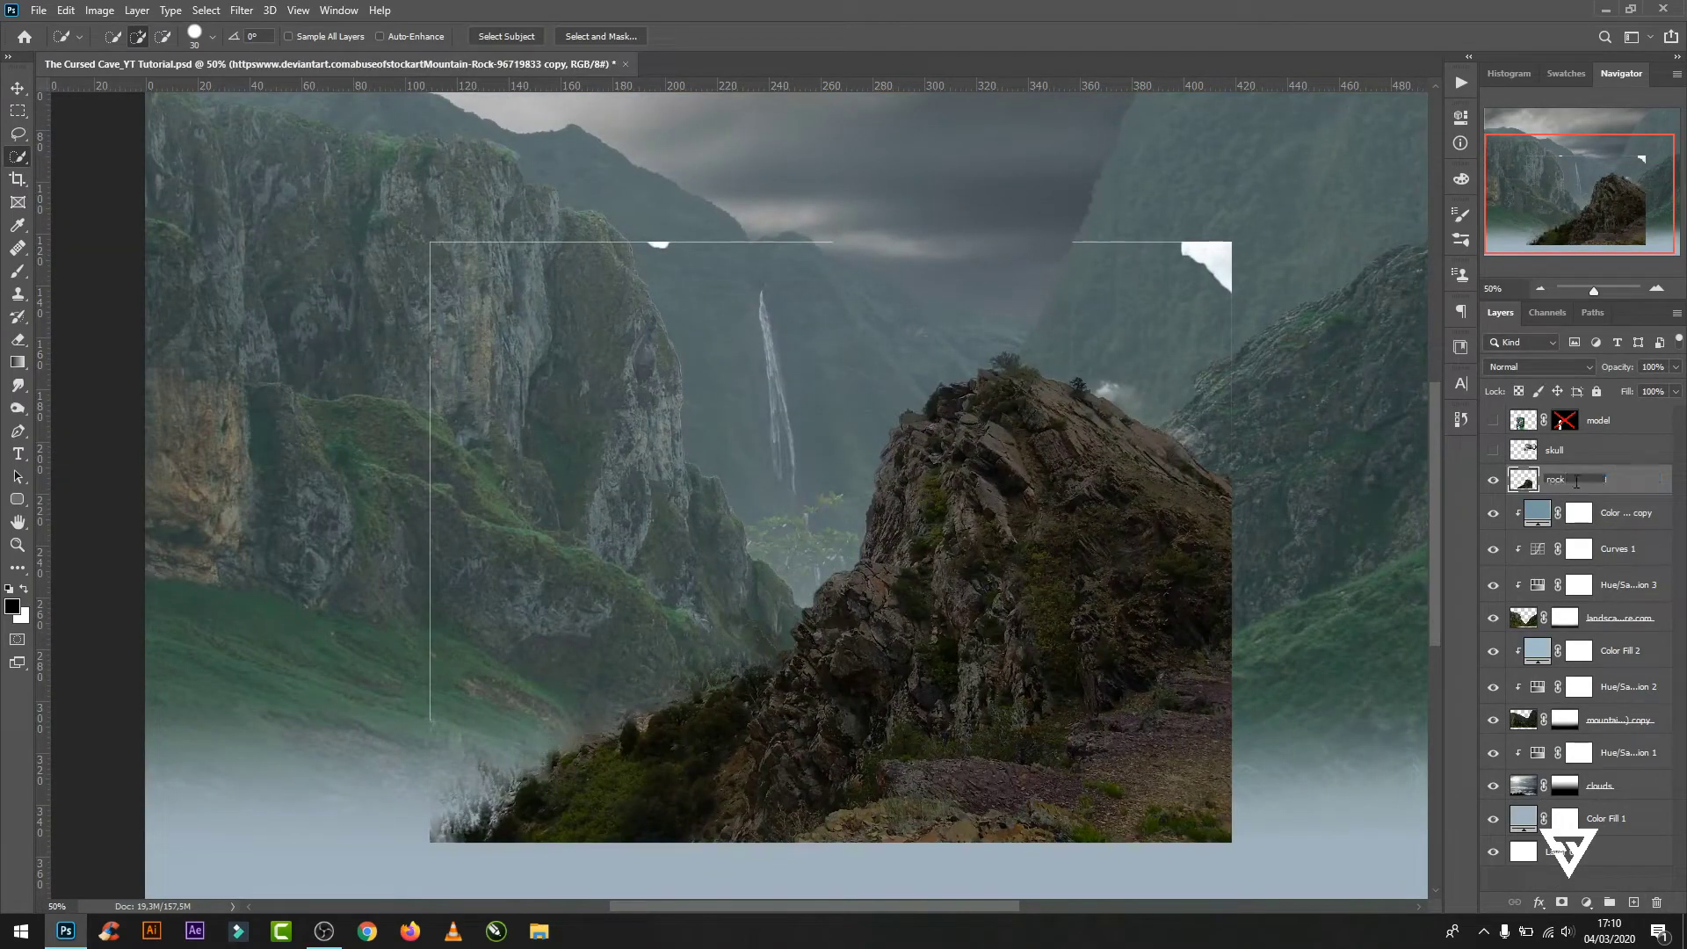
key(Return)
- Mask the rock and paint out its white edge lines and smoke puff with brushes 250 and 90
click(1561, 902)
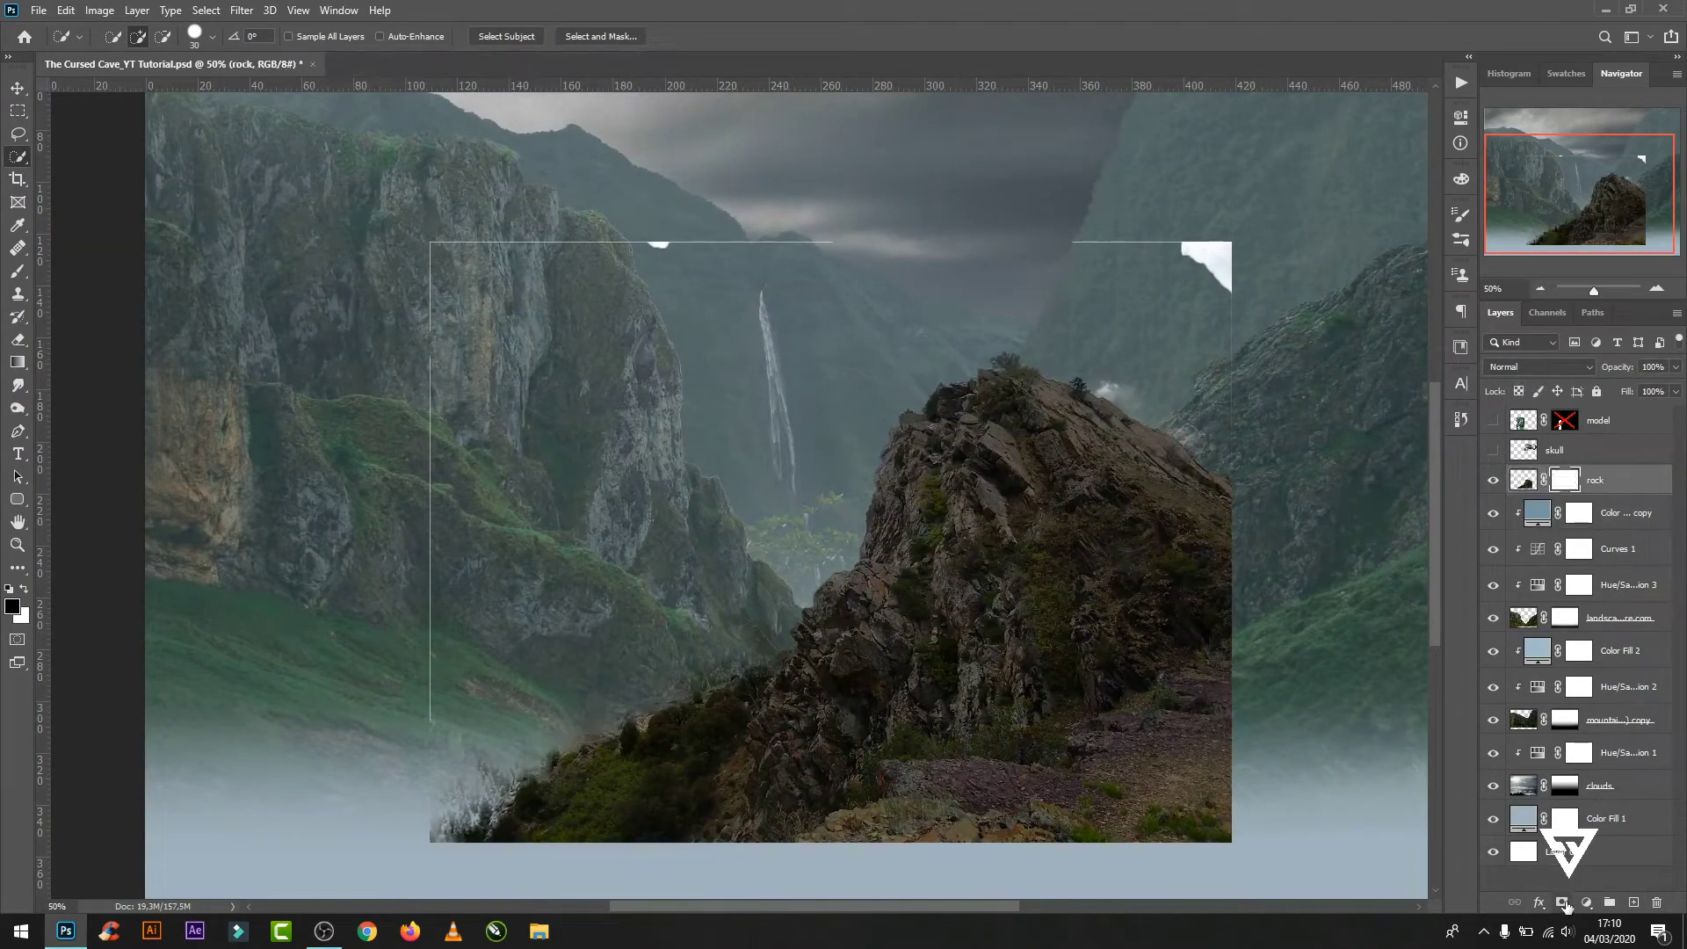
click(18, 270)
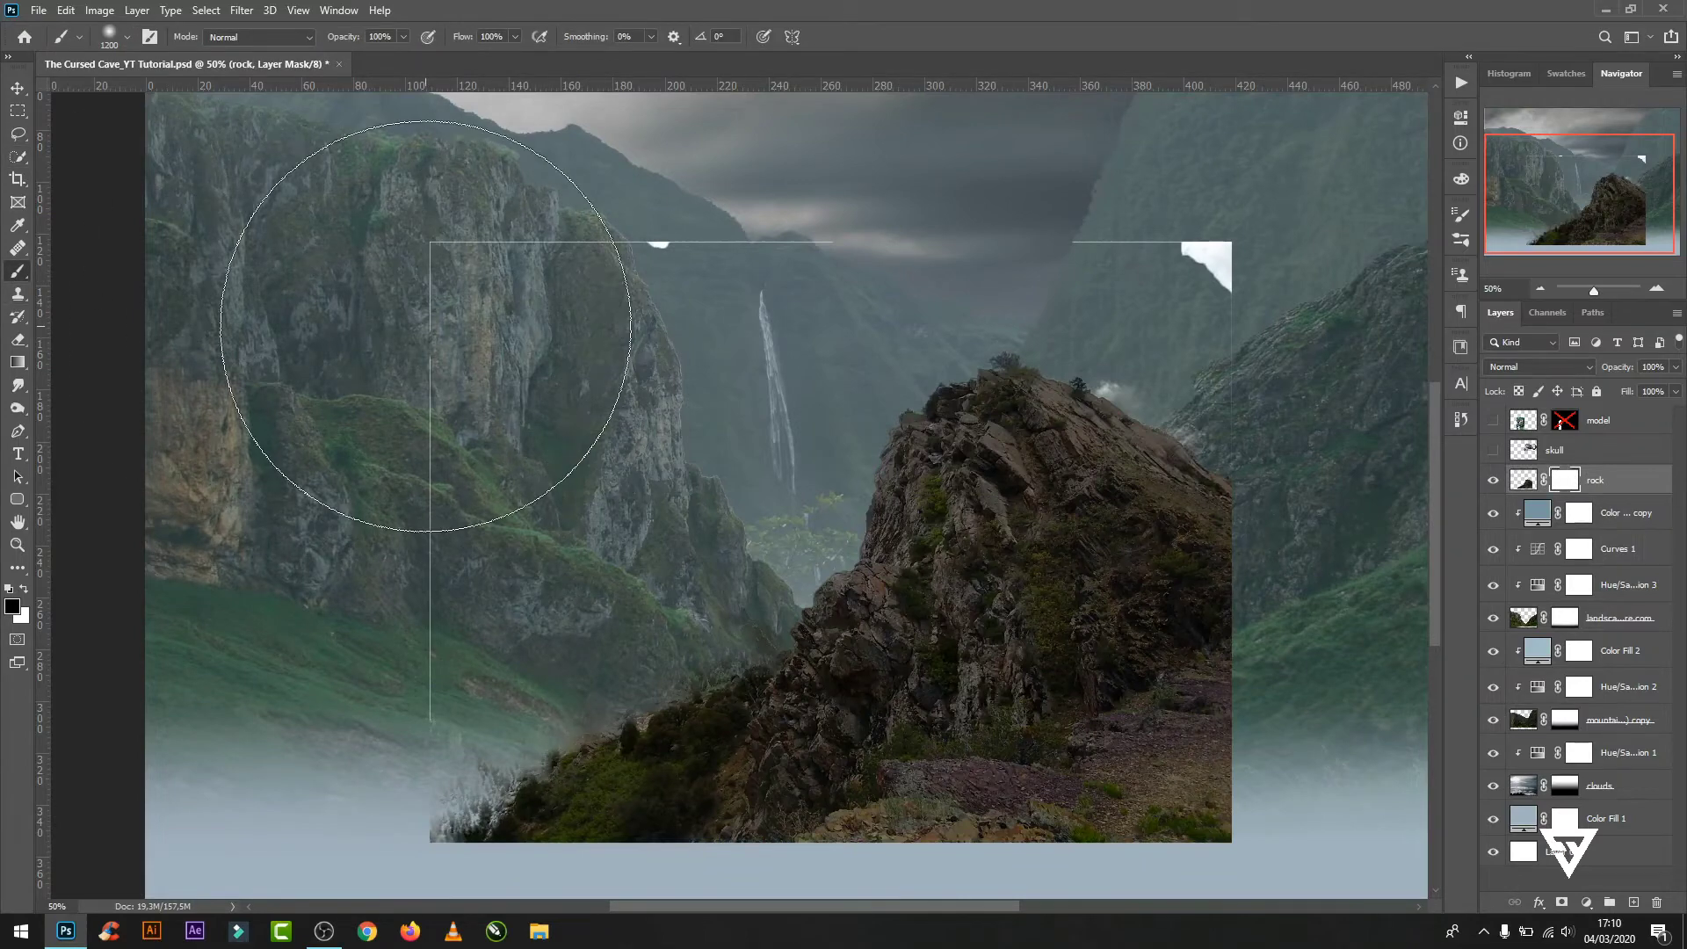
key(bracketleft)
key(bracketleft)
key(bracketleft)
mouse_move(413, 255)
mouse_down()
mouse_move(406, 708)
mouse_move(446, 755)
mouse_move(531, 689)
mouse_up()
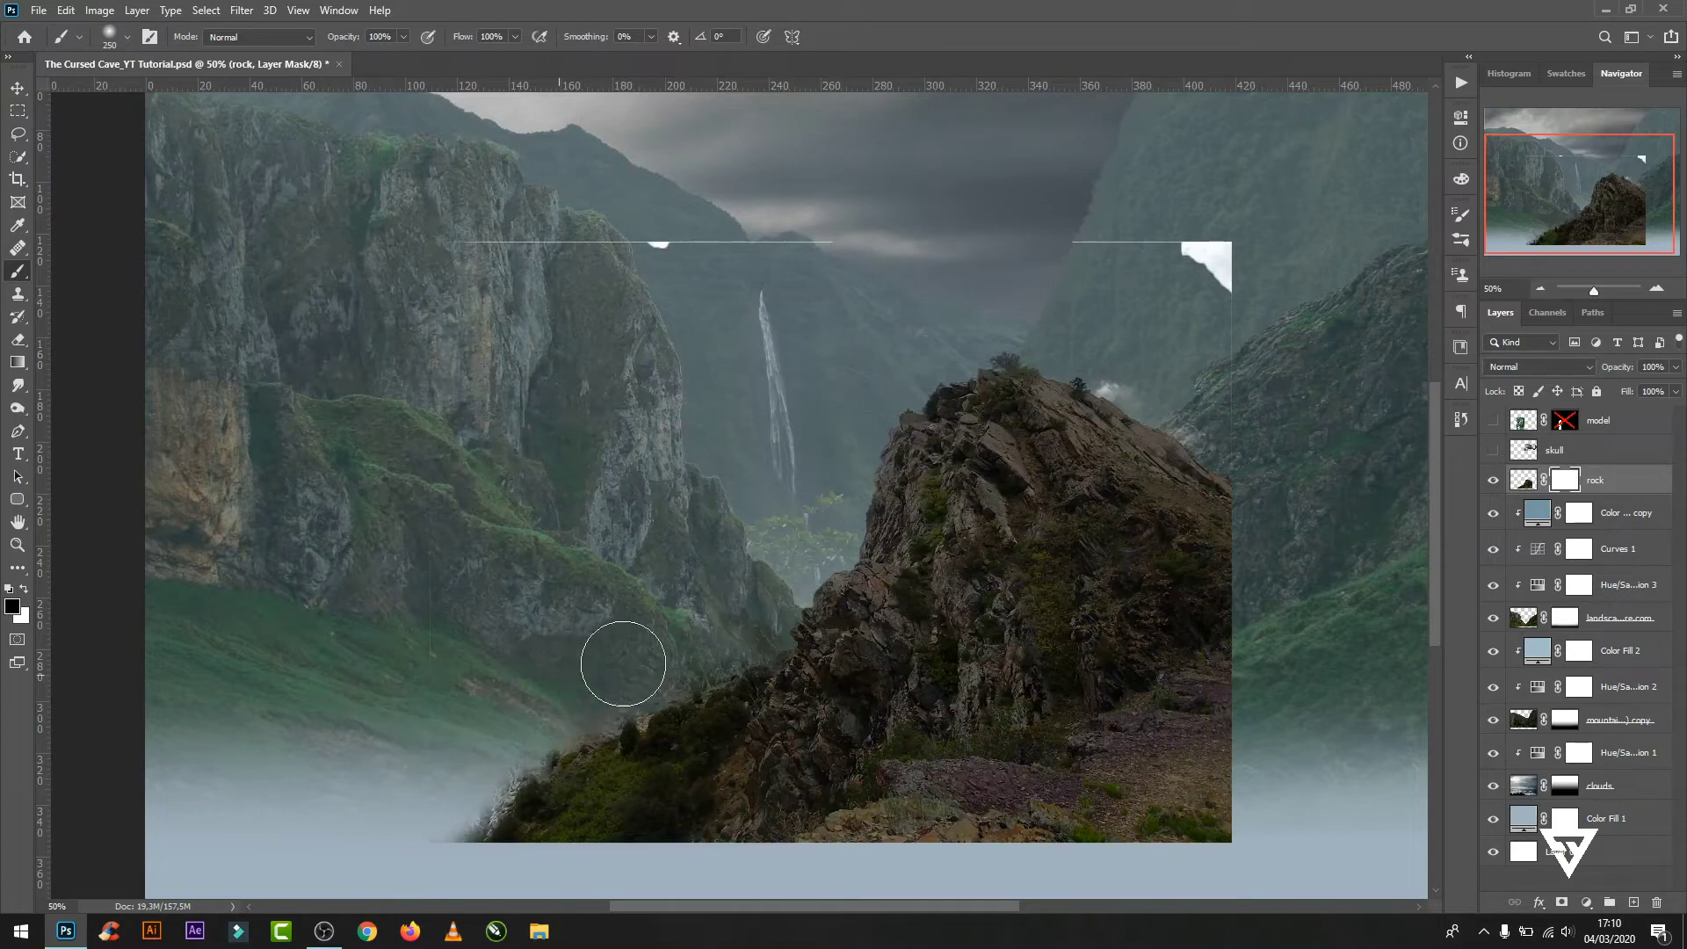
mouse_move(440, 198)
mouse_down()
mouse_move(1123, 233)
mouse_move(1137, 328)
mouse_move(1221, 390)
mouse_up()
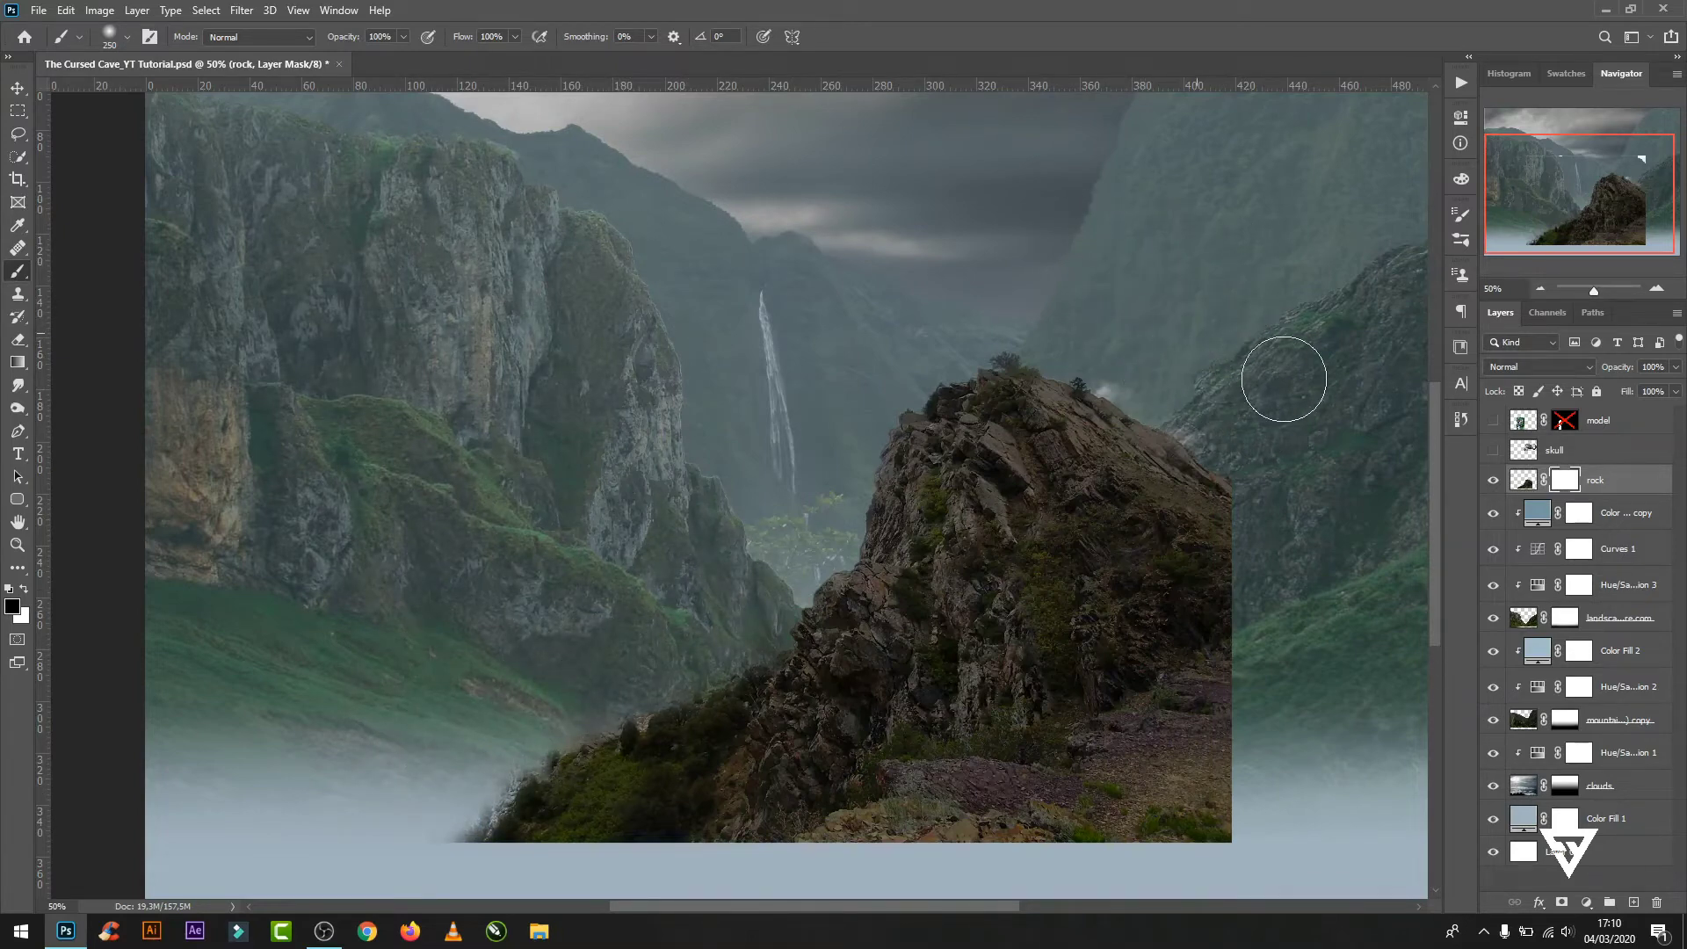
scroll(1235, 368, up, 1)
key(bracketleft)
key(bracketleft)
key(bracketleft)
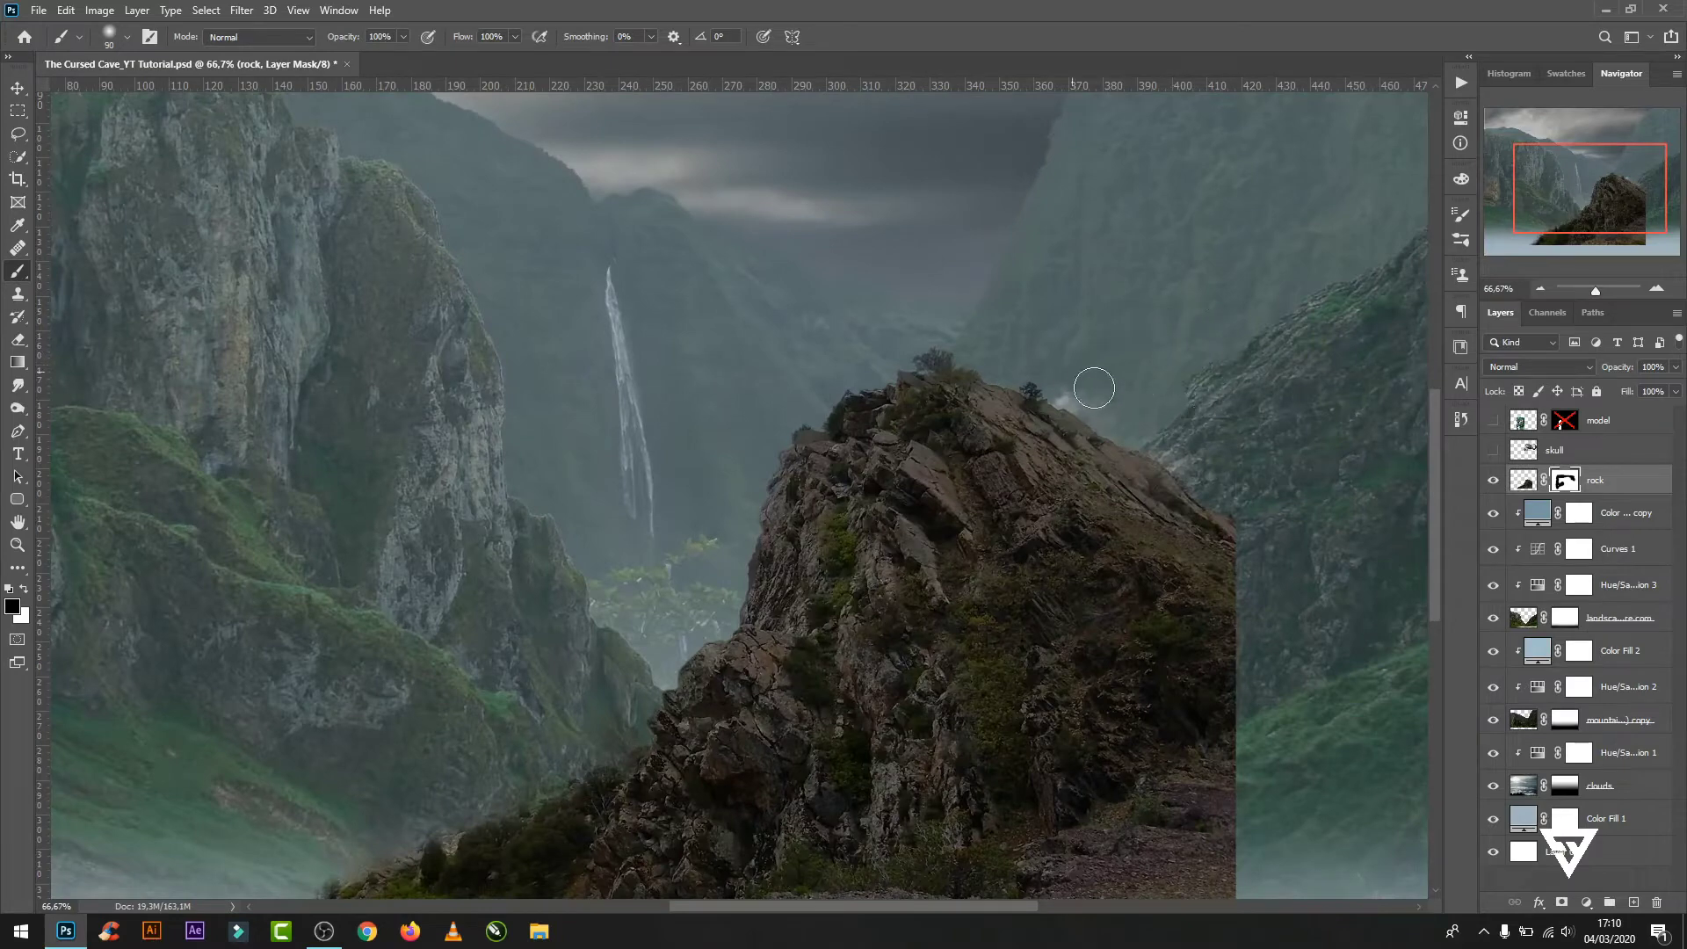
drag(1089, 388, 1081, 387)
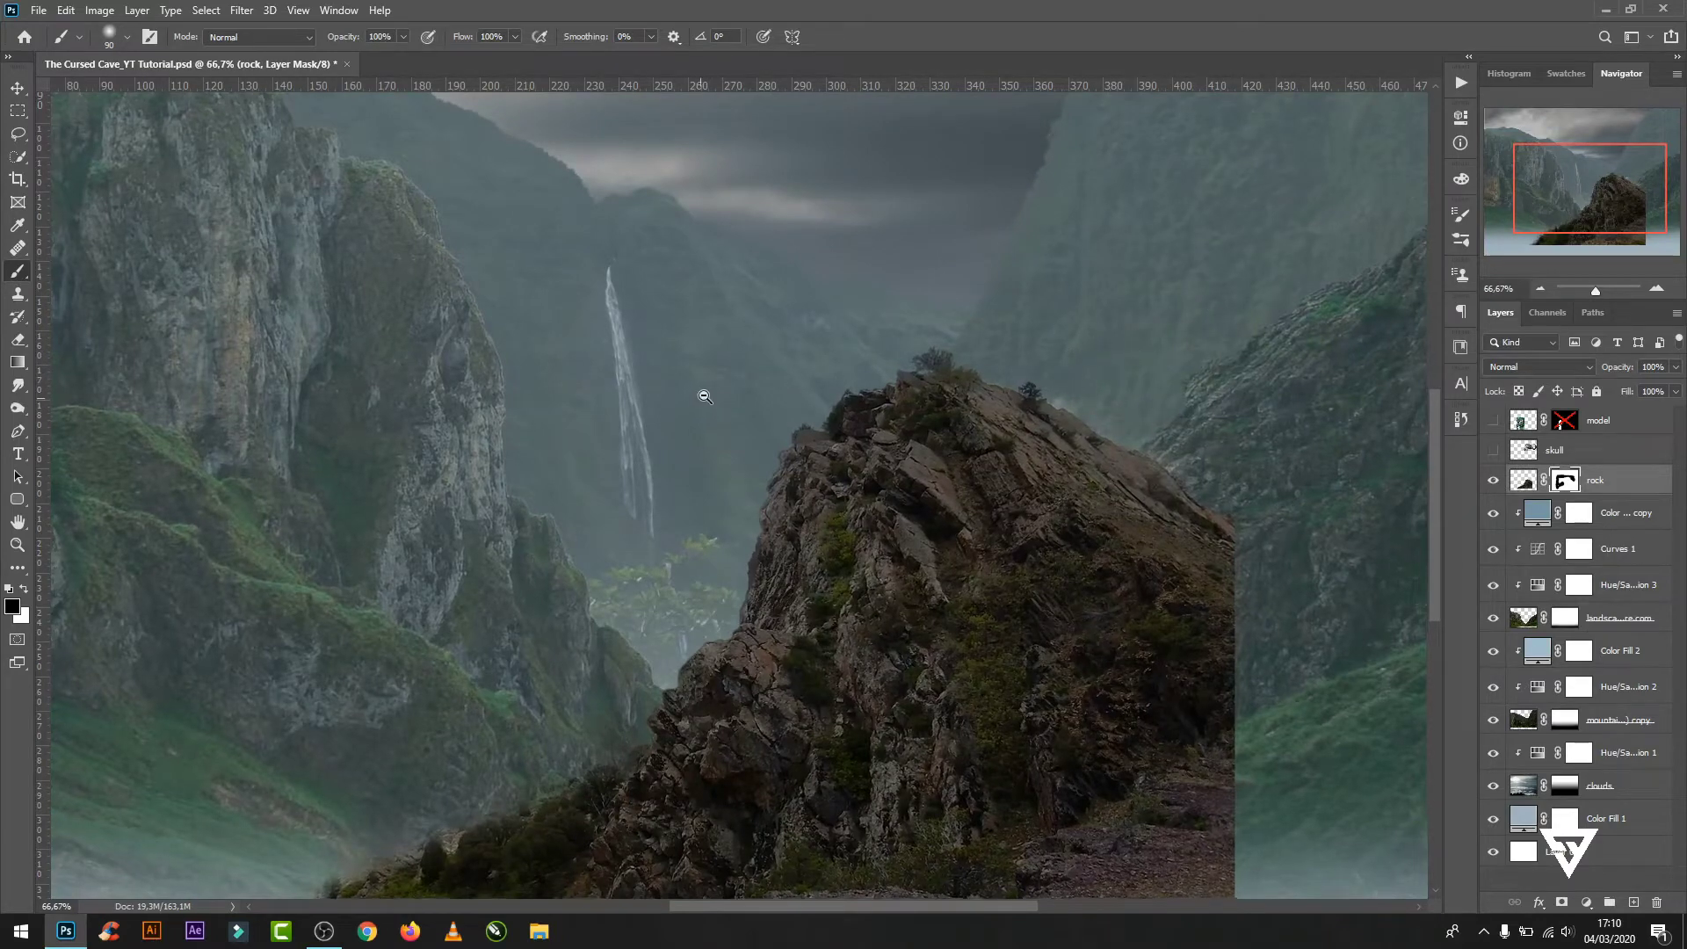
key(ctrl+minus)
key(ctrl+minus)
click(1527, 489)
- Apply the rock's layer mask and convert the rock into a smart object
right_click(1569, 483)
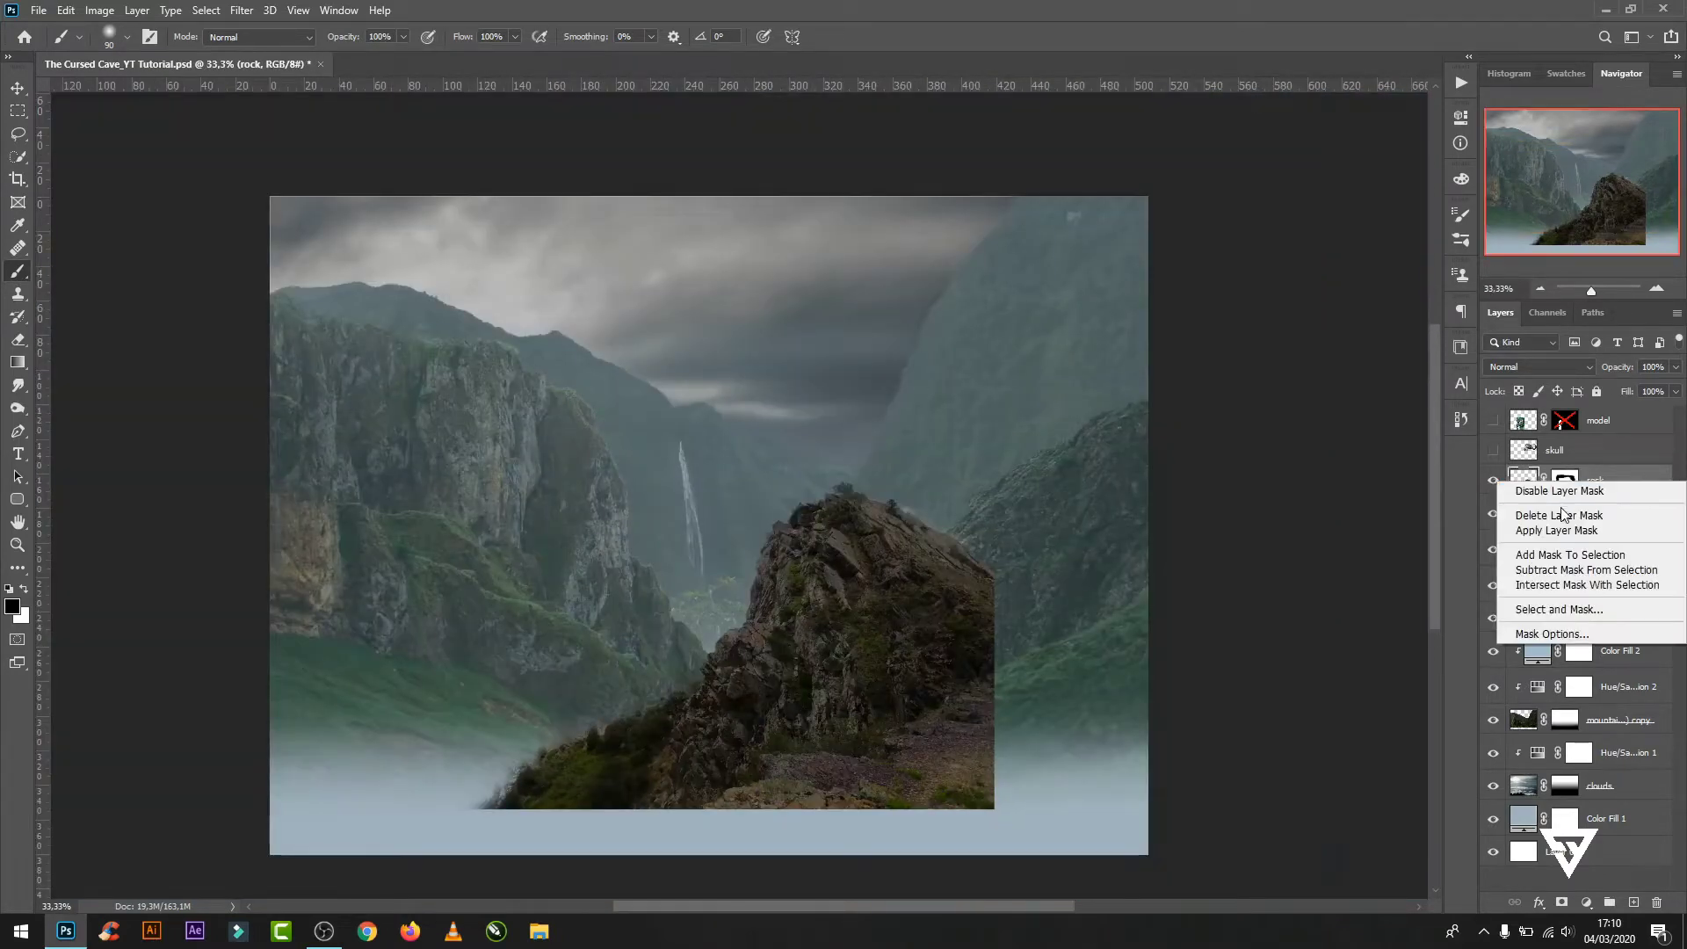
key(Escape)
right_click(1573, 480)
key(Escape)
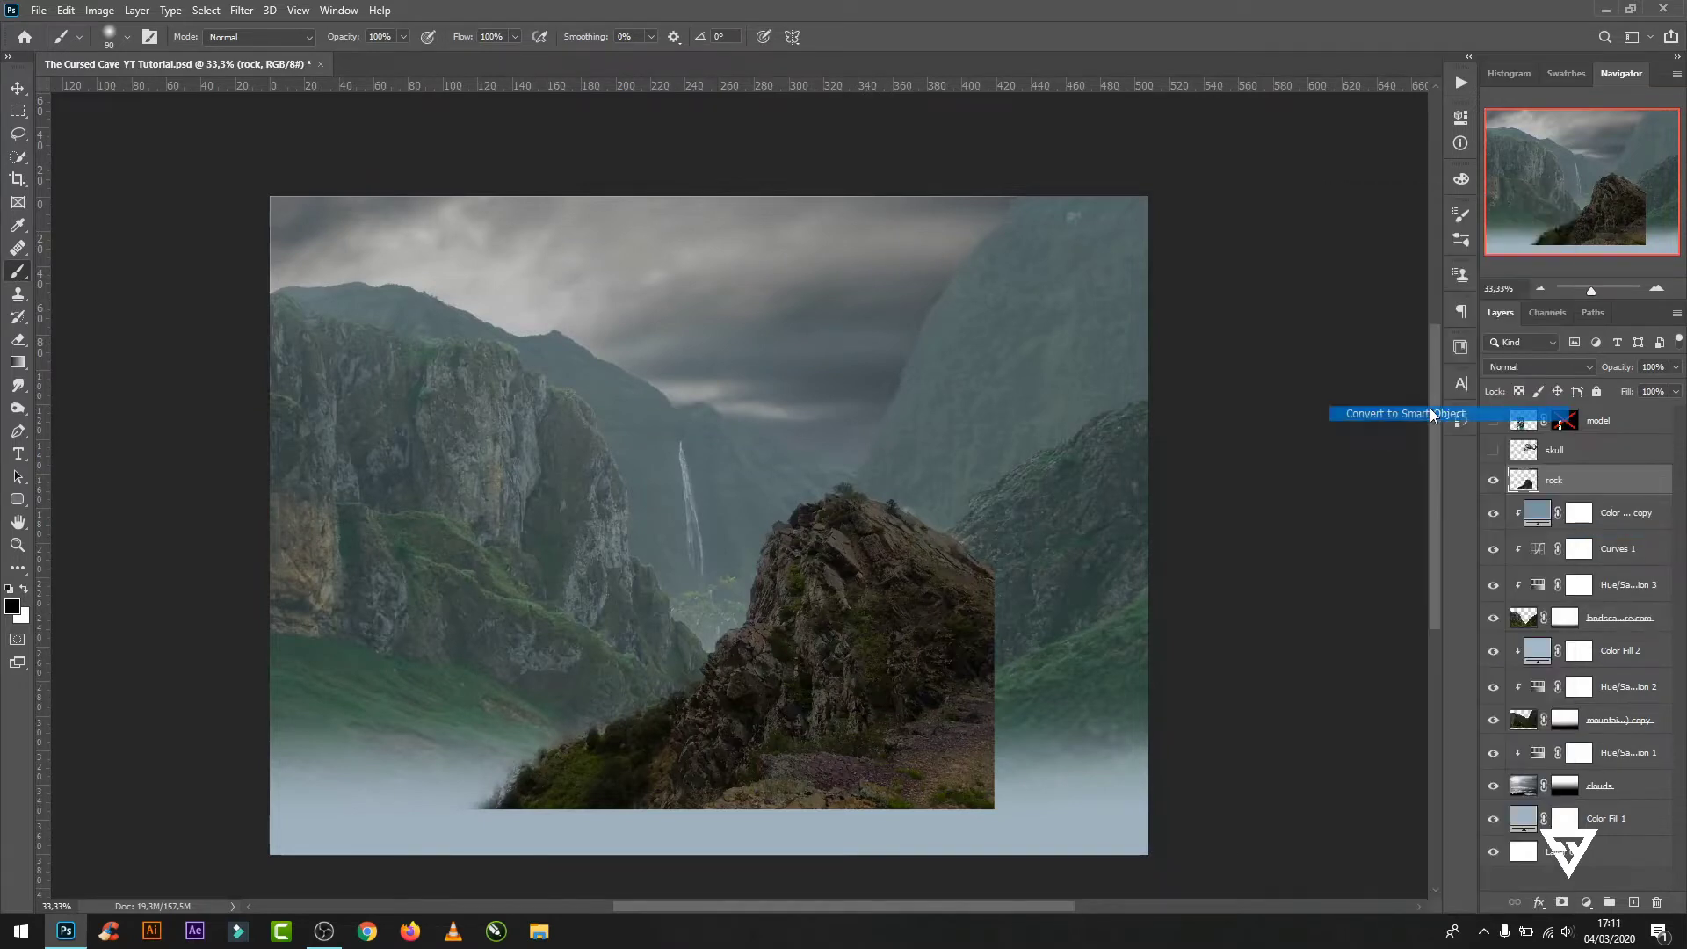
- Scale the rock to roughly 155% and position it to fill the lower right
key(ctrl+t)
drag(993, 808, 1184, 890)
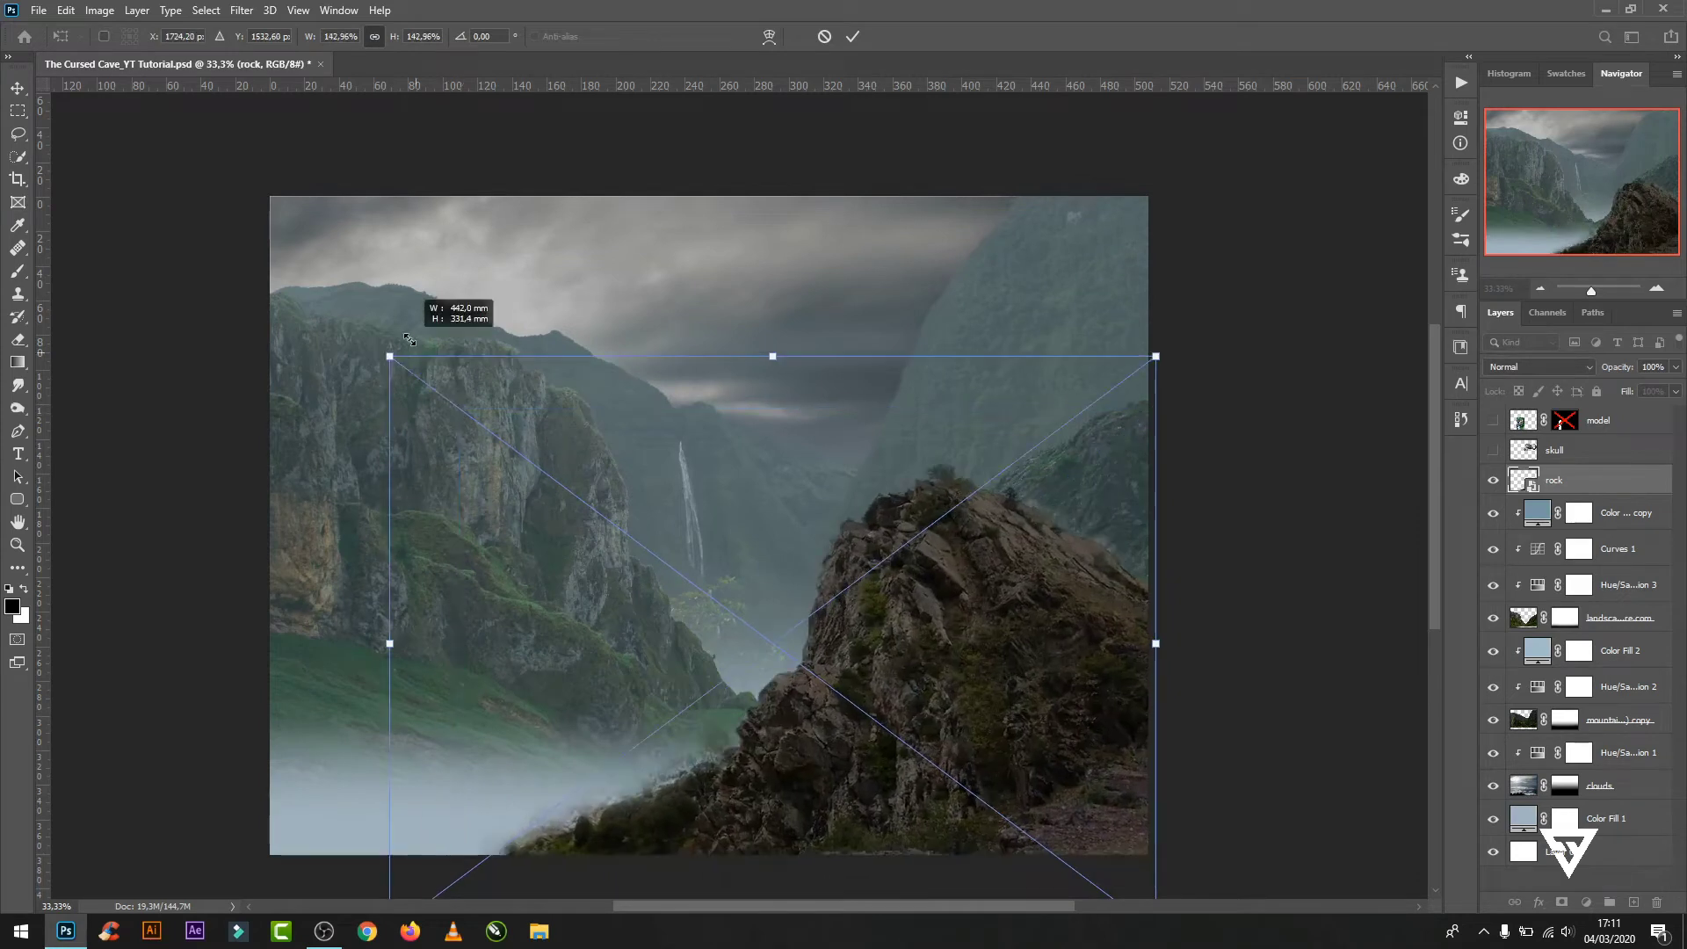
mouse_move(459, 407)
mouse_down()
mouse_move(361, 277)
mouse_move(380, 290)
mouse_up()
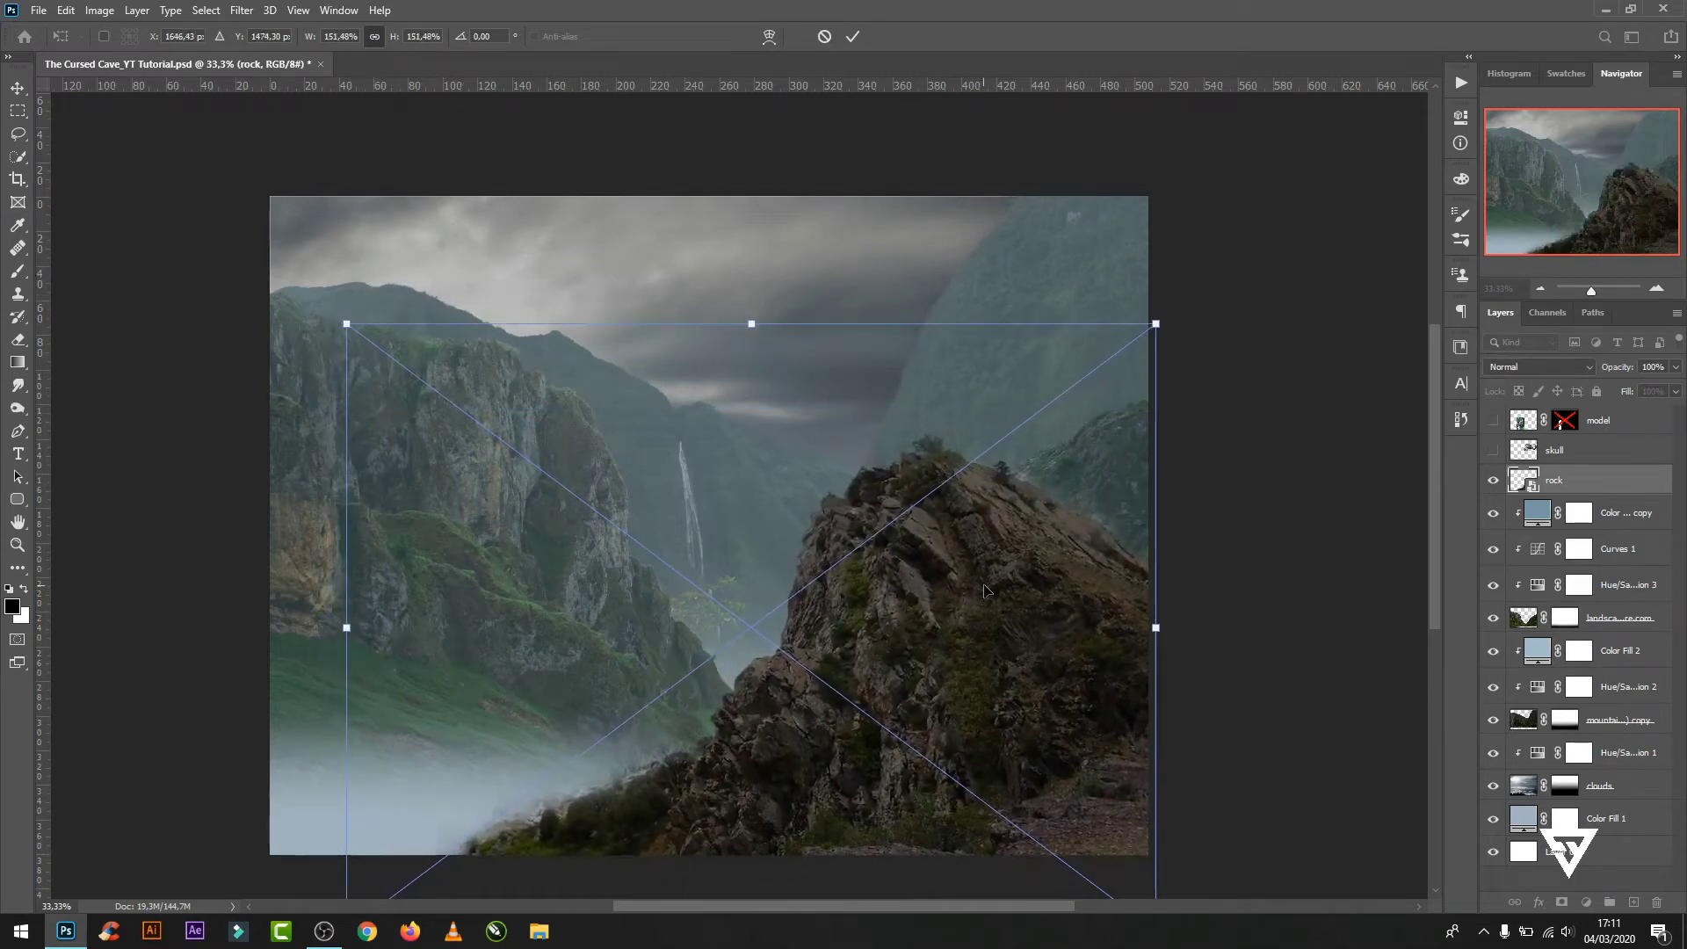
drag(1170, 631, 1200, 632)
drag(1083, 647, 1032, 651)
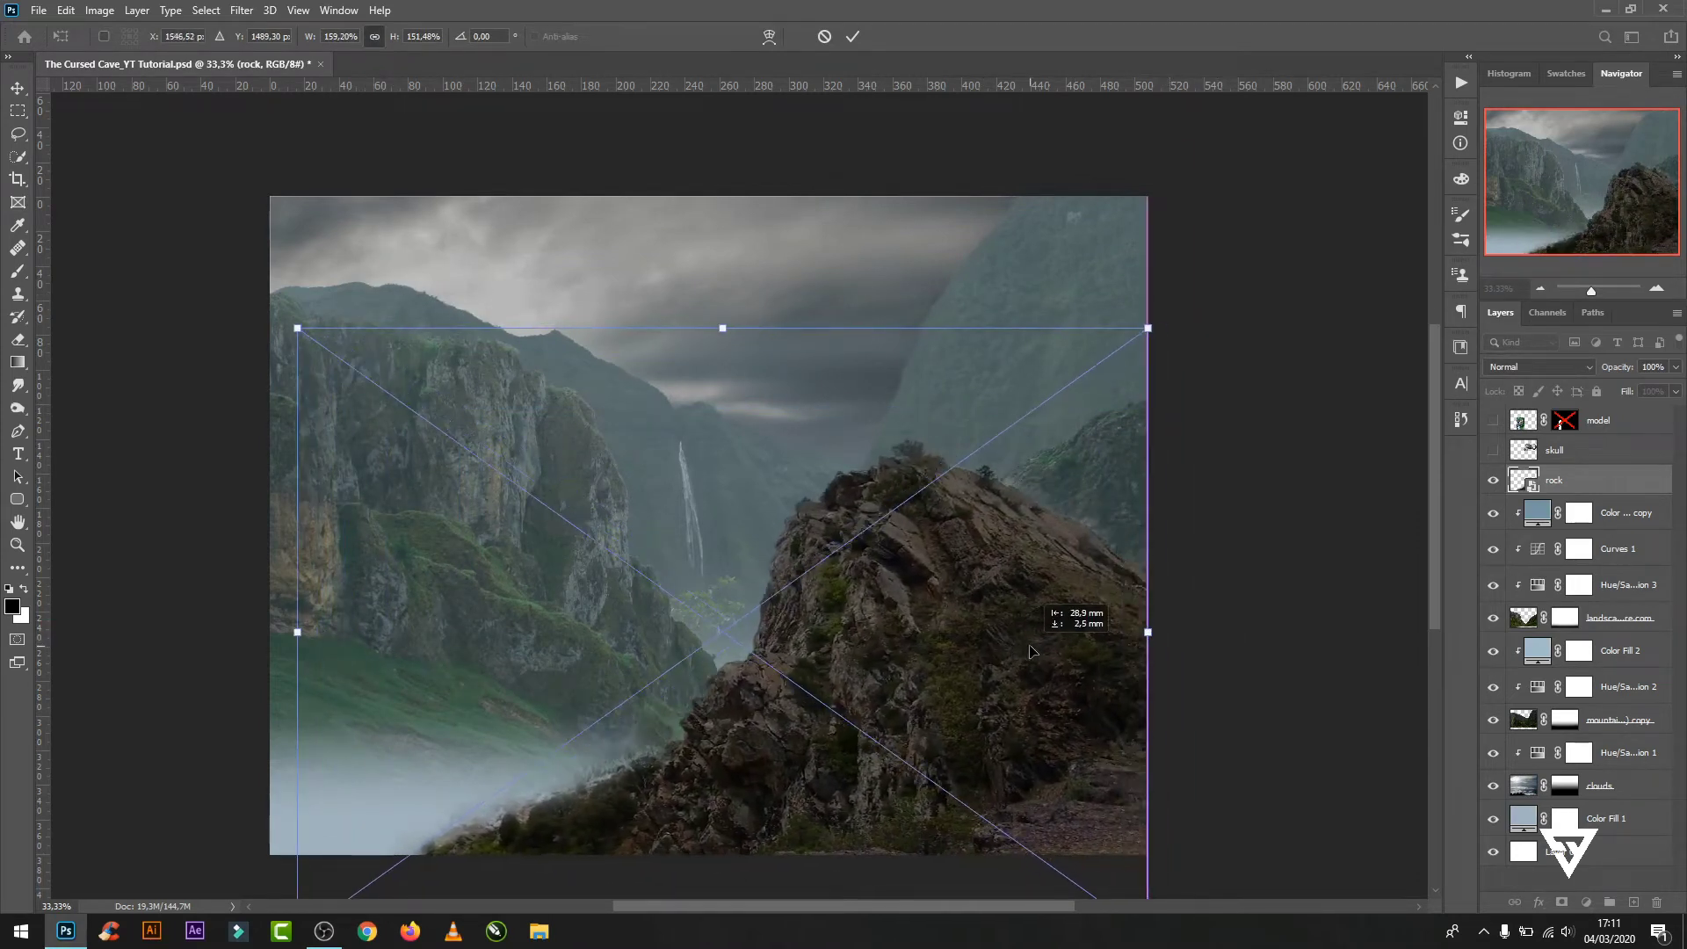
click(852, 36)
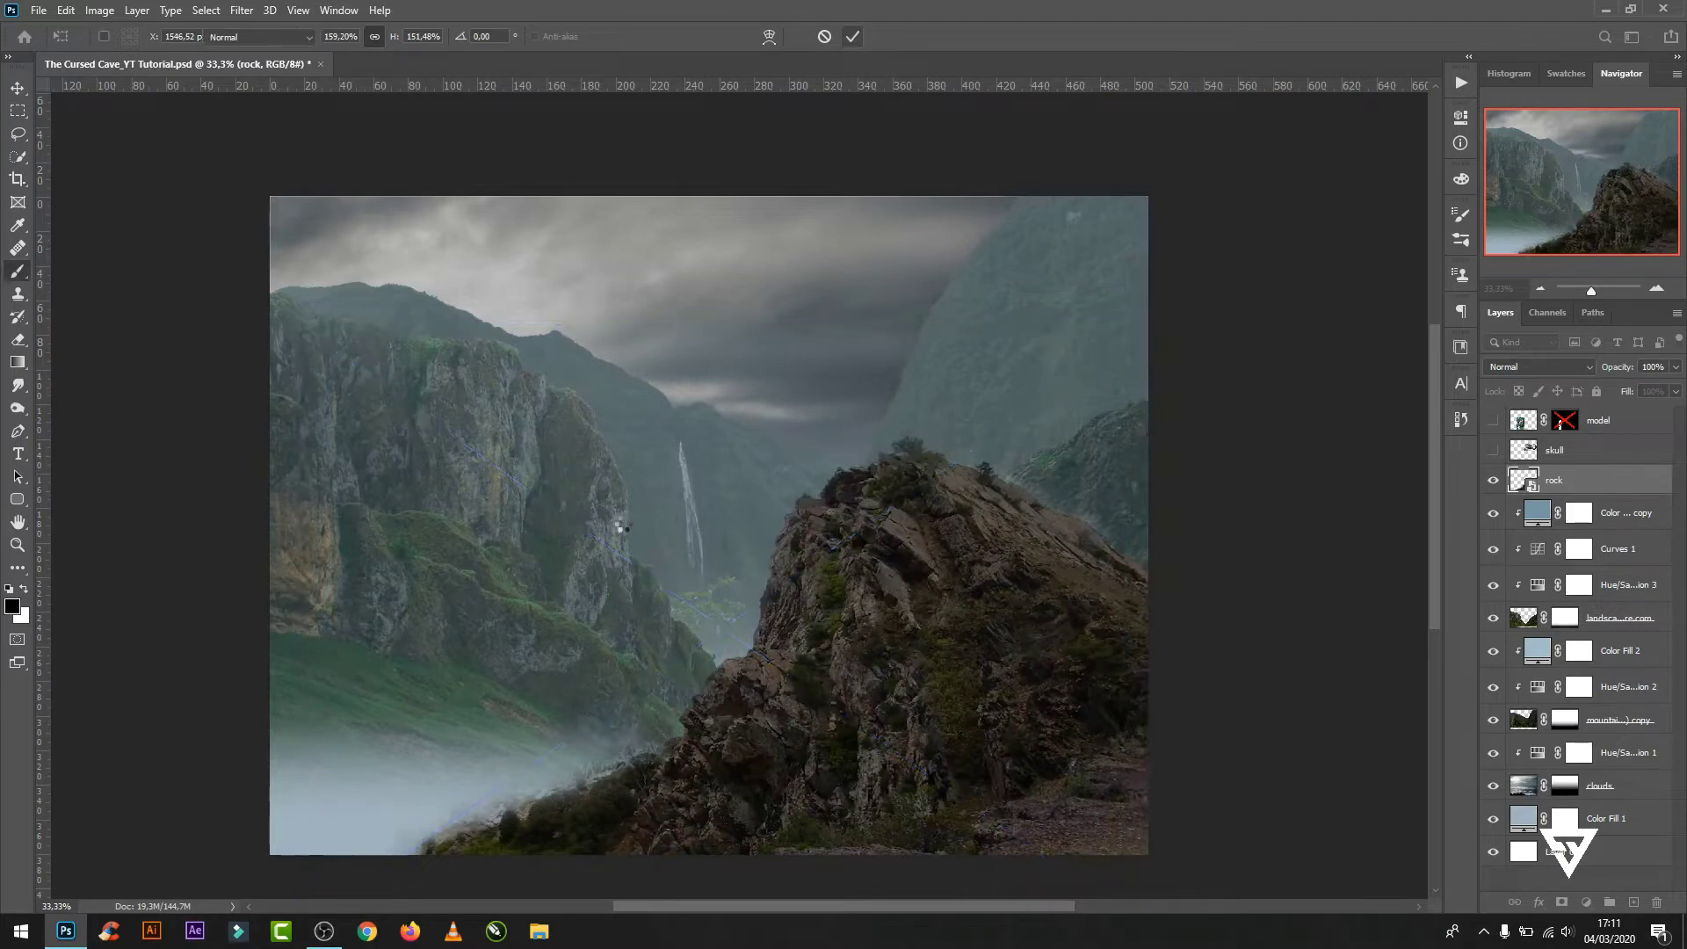
key(b)
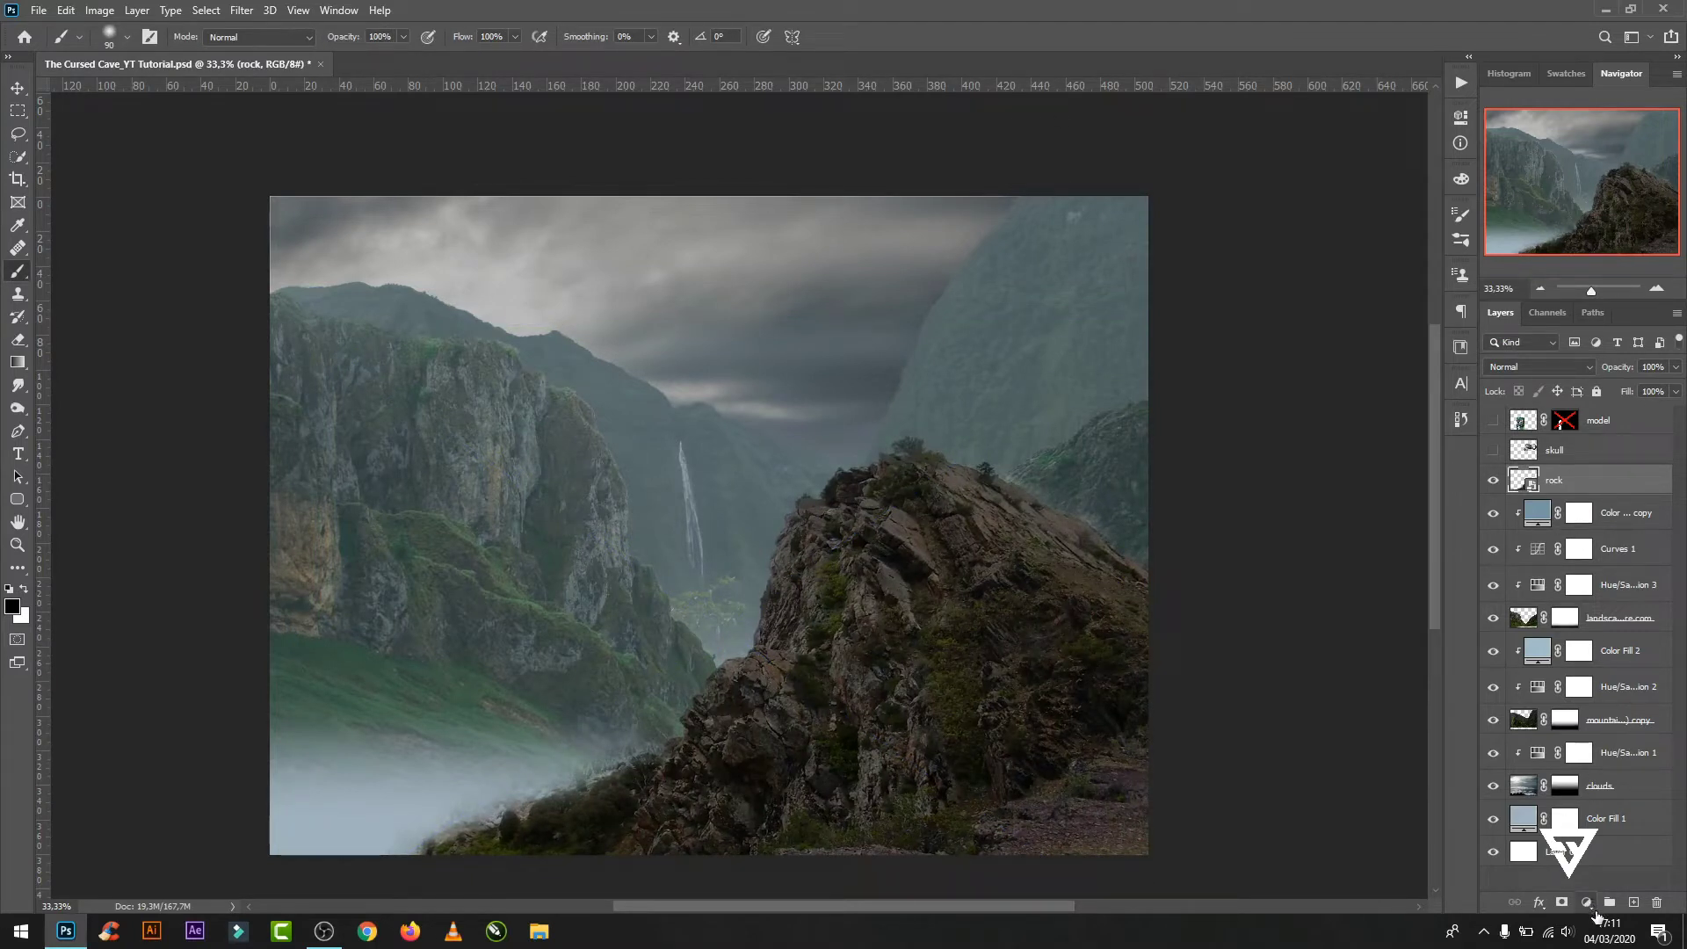
- Clip a Hue/Saturation adjustment to the rock at Hue +19, Saturation -14, Lightness -8
click(1587, 902)
click(1573, 726)
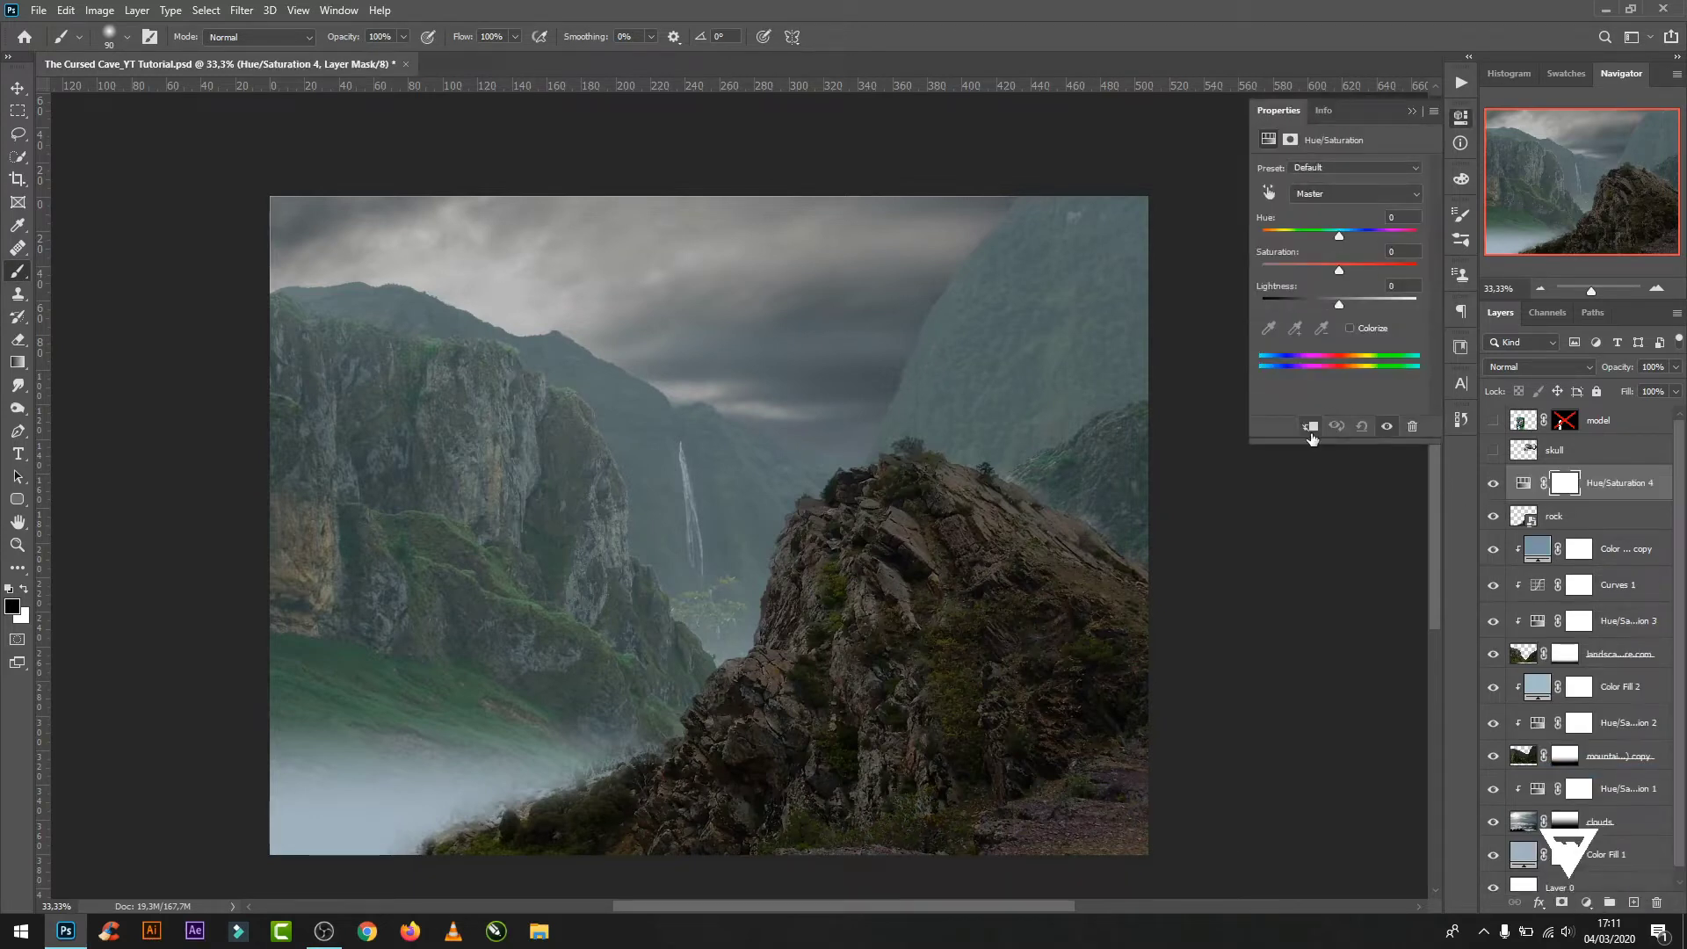
click(1310, 426)
drag(1340, 236, 1332, 270)
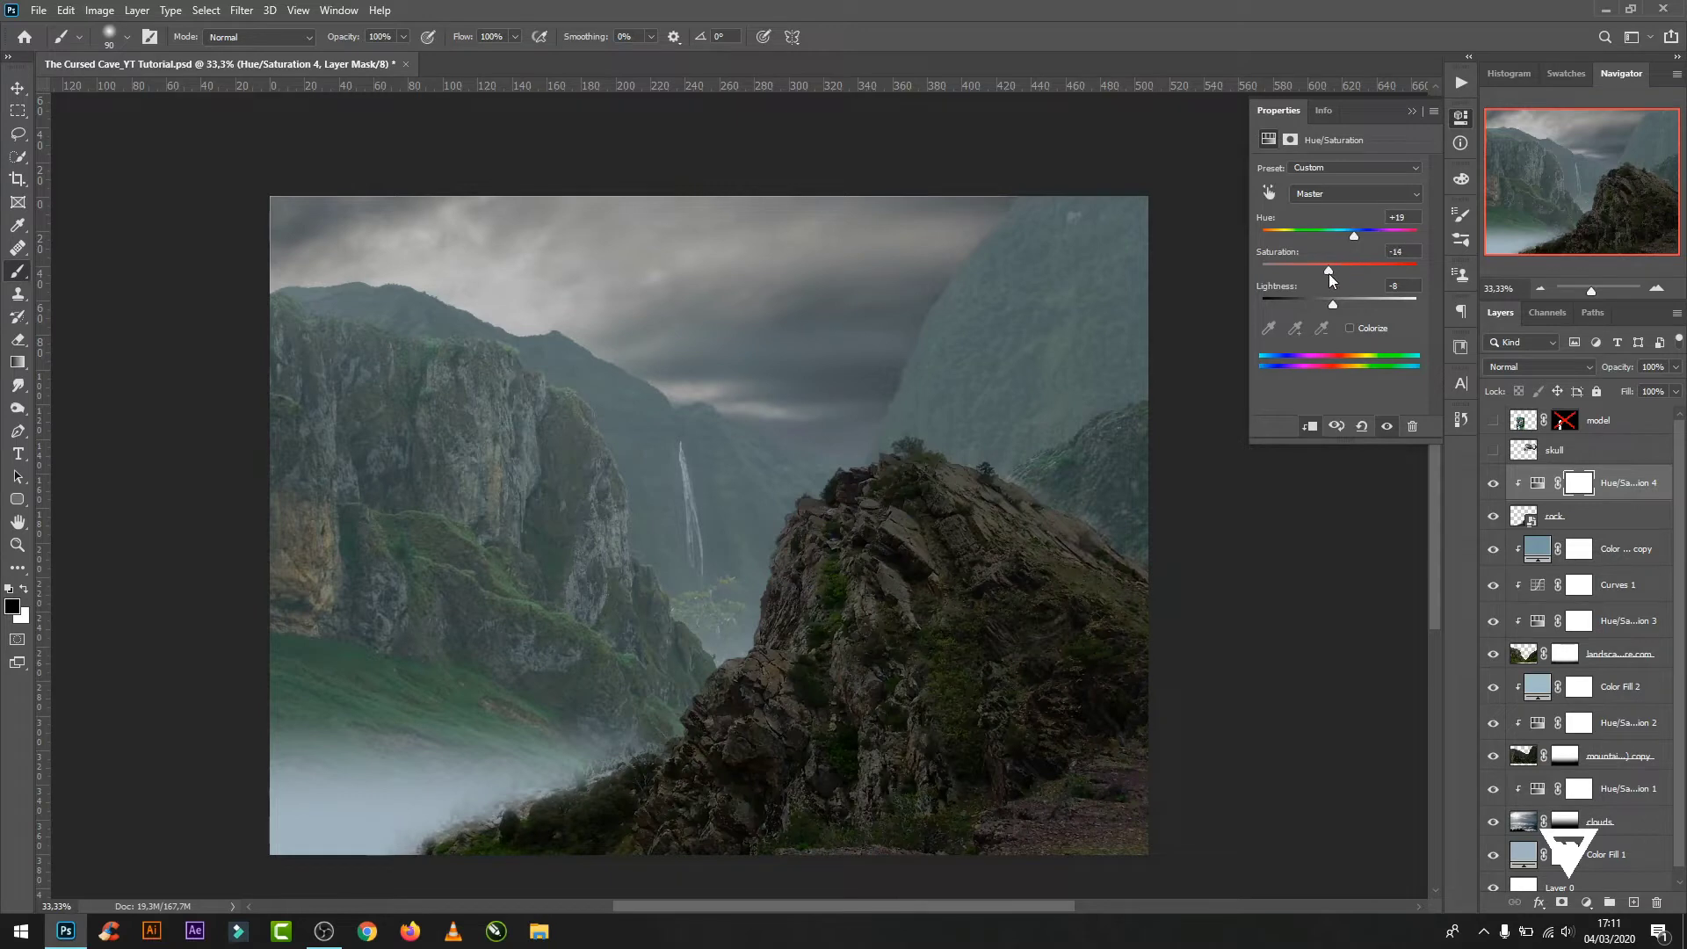
click(1412, 111)
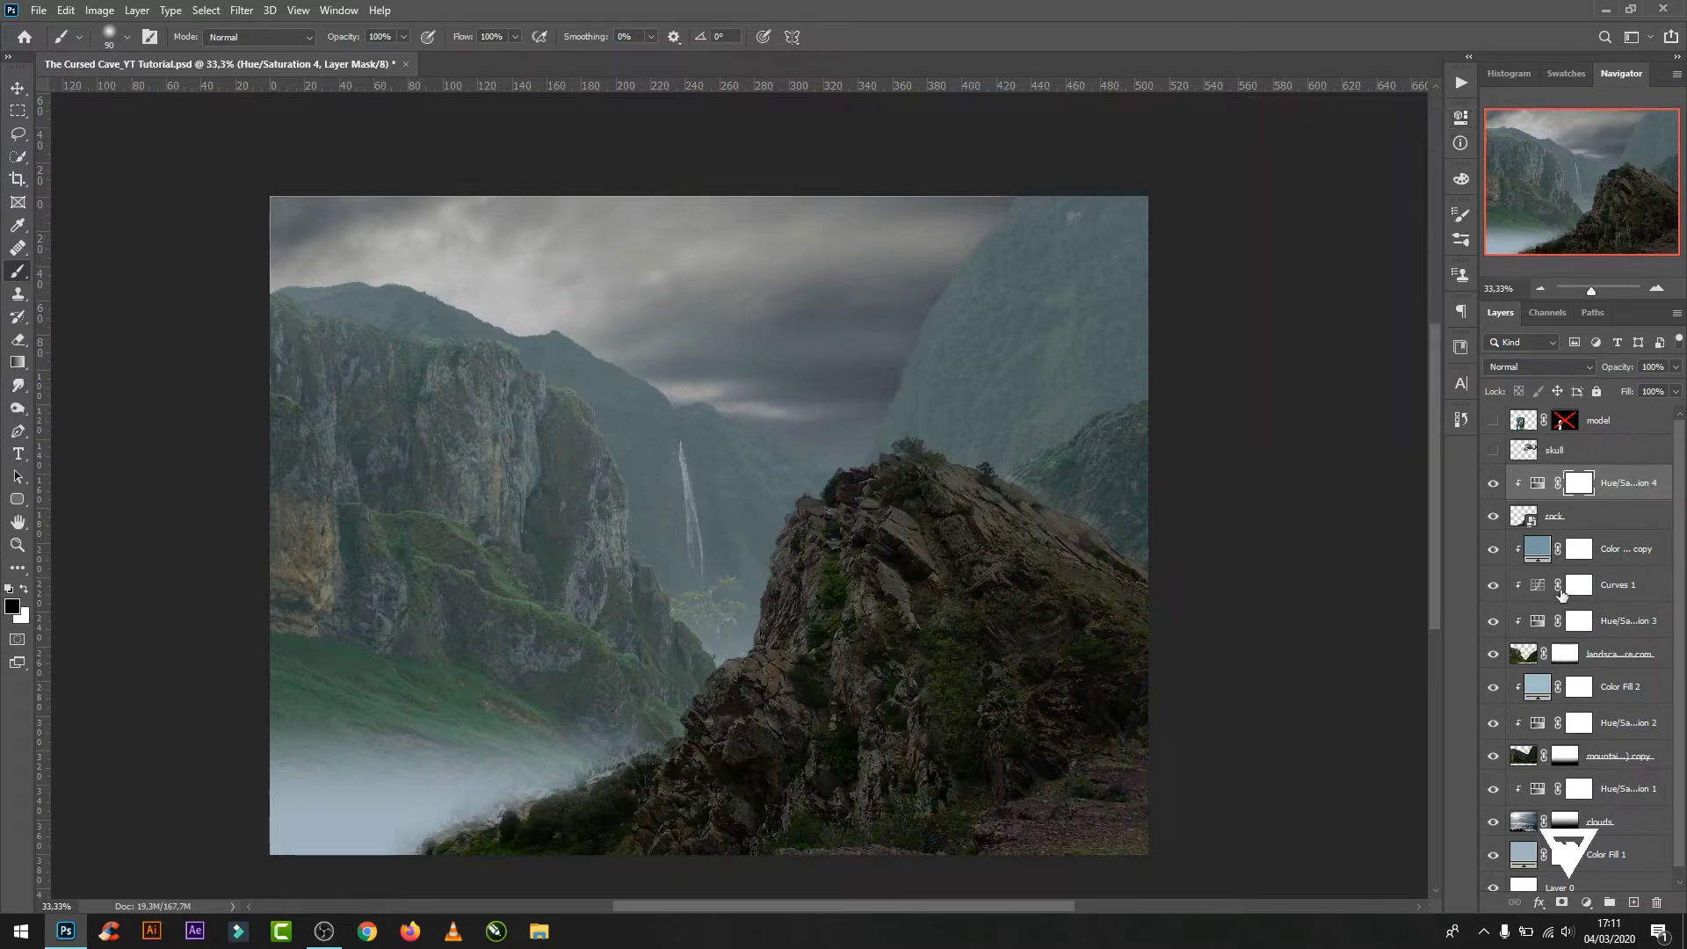
click(1545, 571)
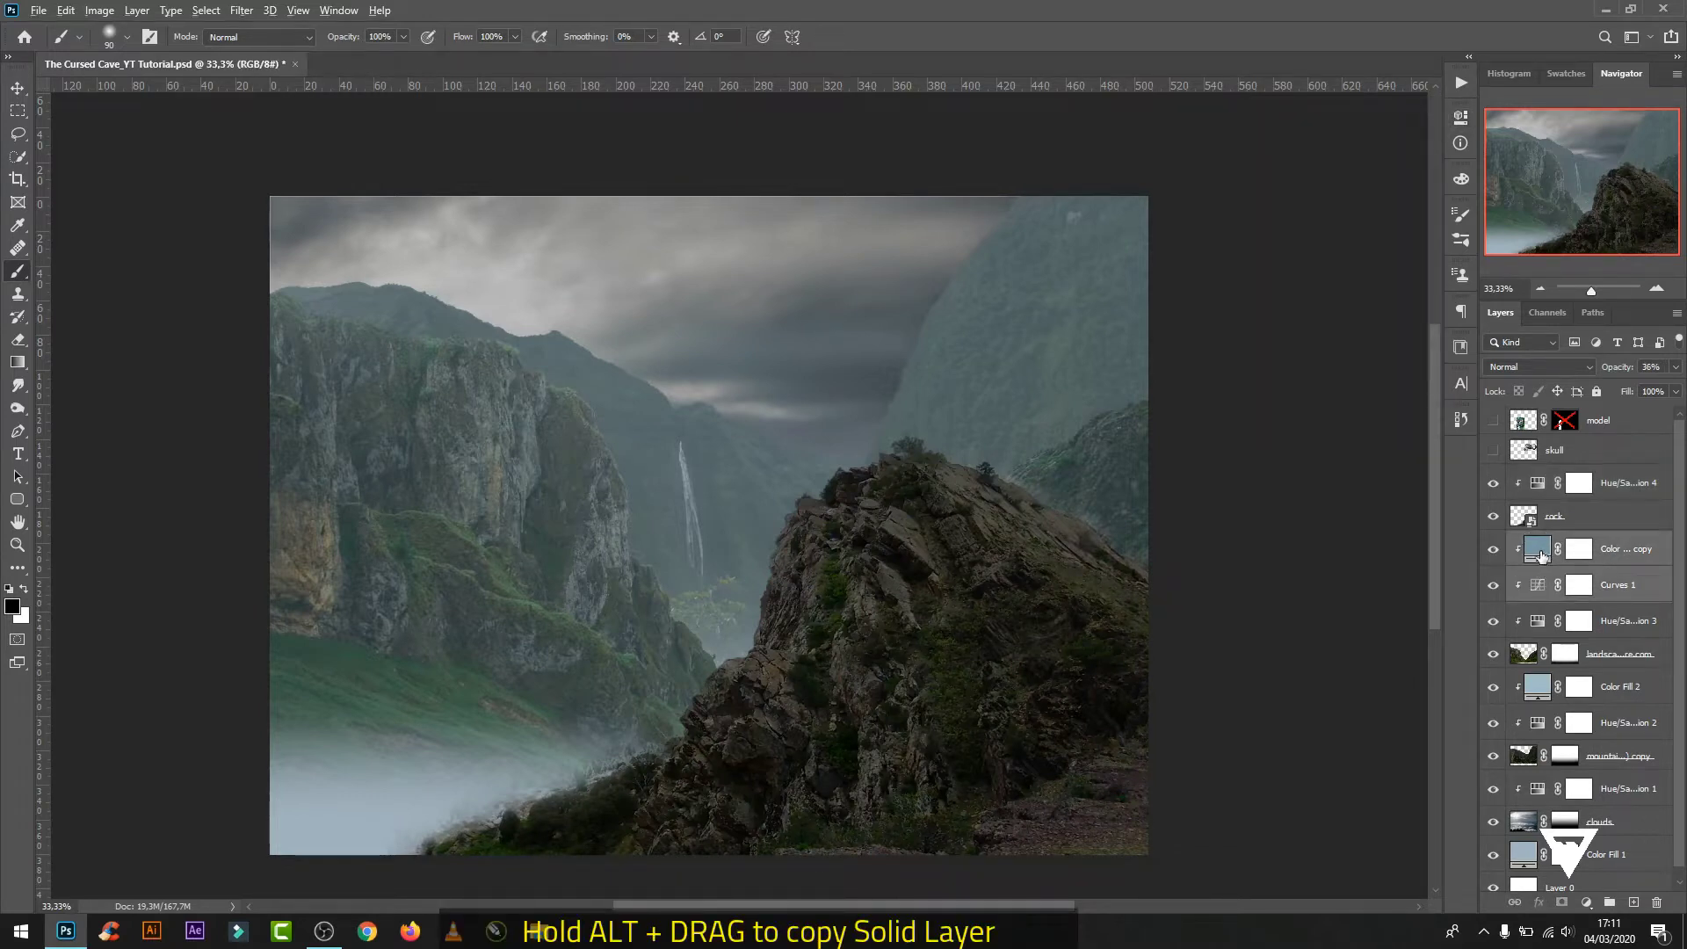
- Duplicate the colour fill and Curves 1 above the rock, clipped, with fill #2e3a43 at 27%
drag(1540, 555, 1563, 466)
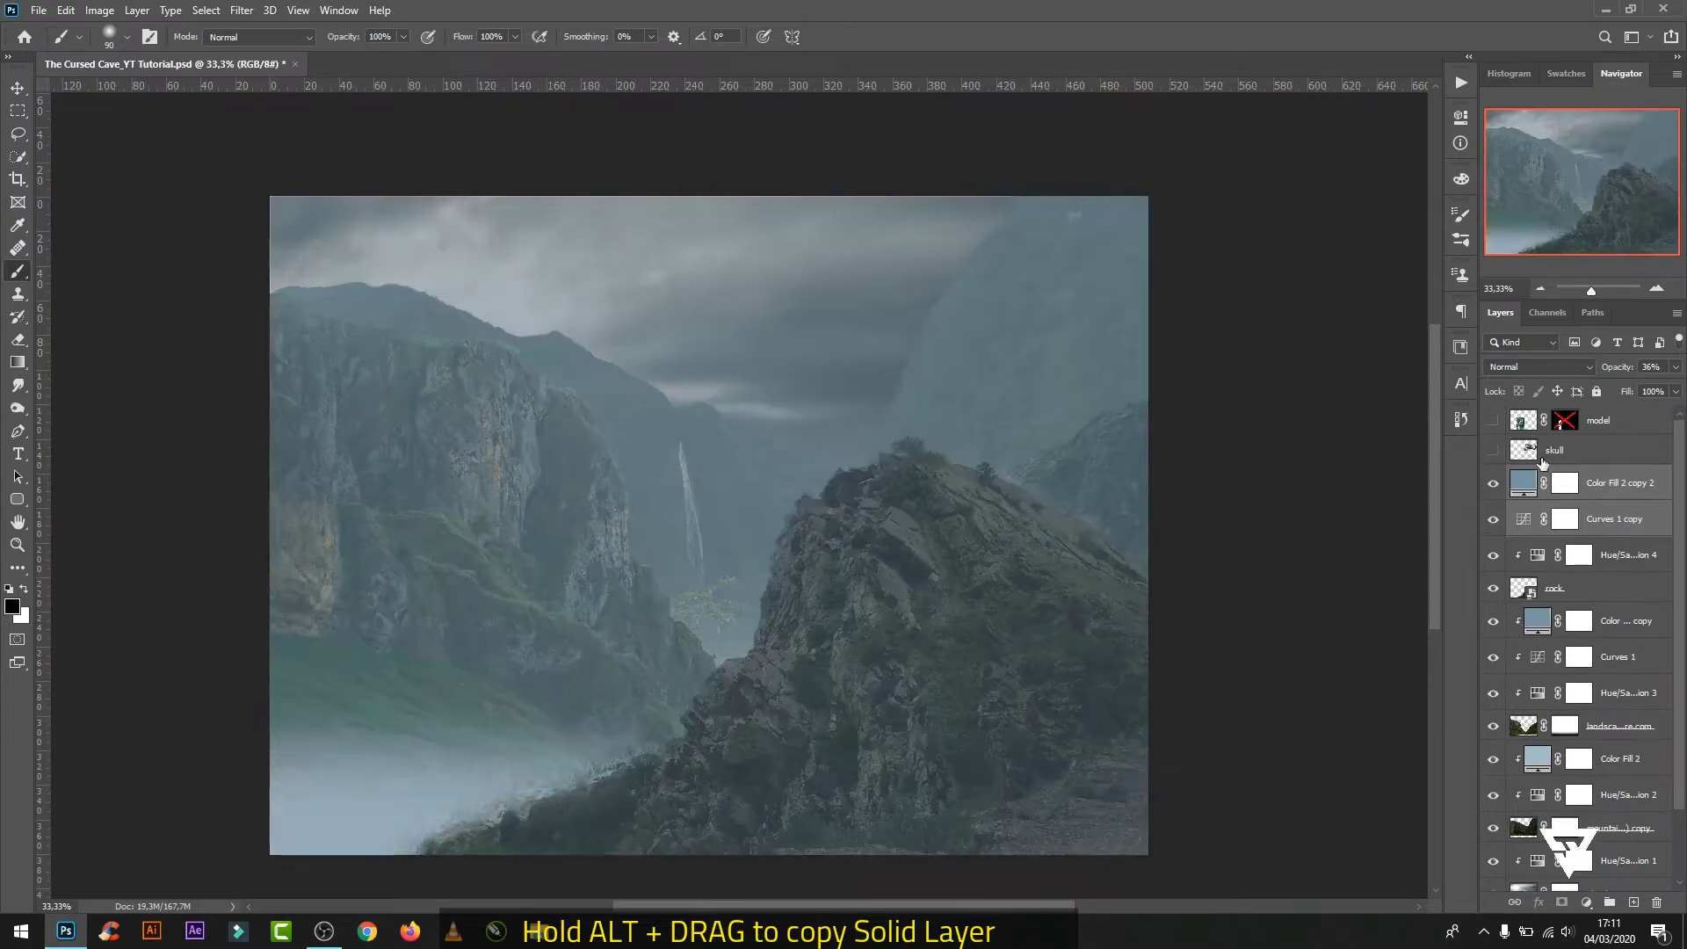
alt+click(1612, 532)
alt+click(1525, 500)
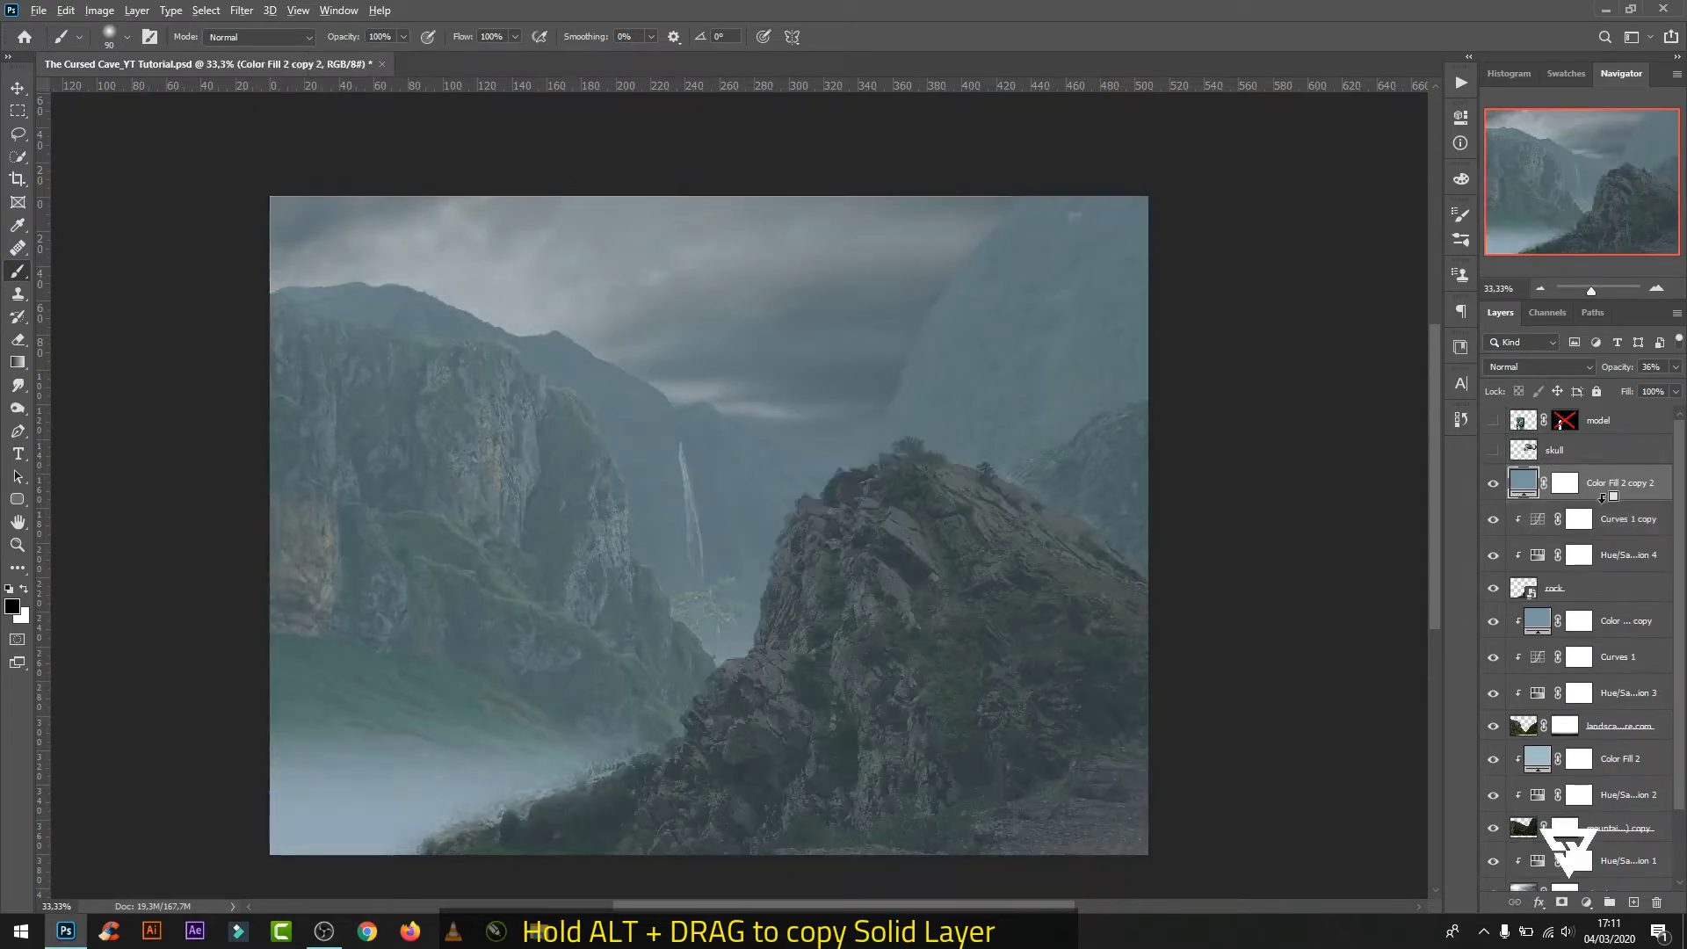
double_click(1525, 483)
mouse_move(1100, 348)
mouse_down()
mouse_move(1117, 413)
mouse_move(1115, 397)
mouse_up()
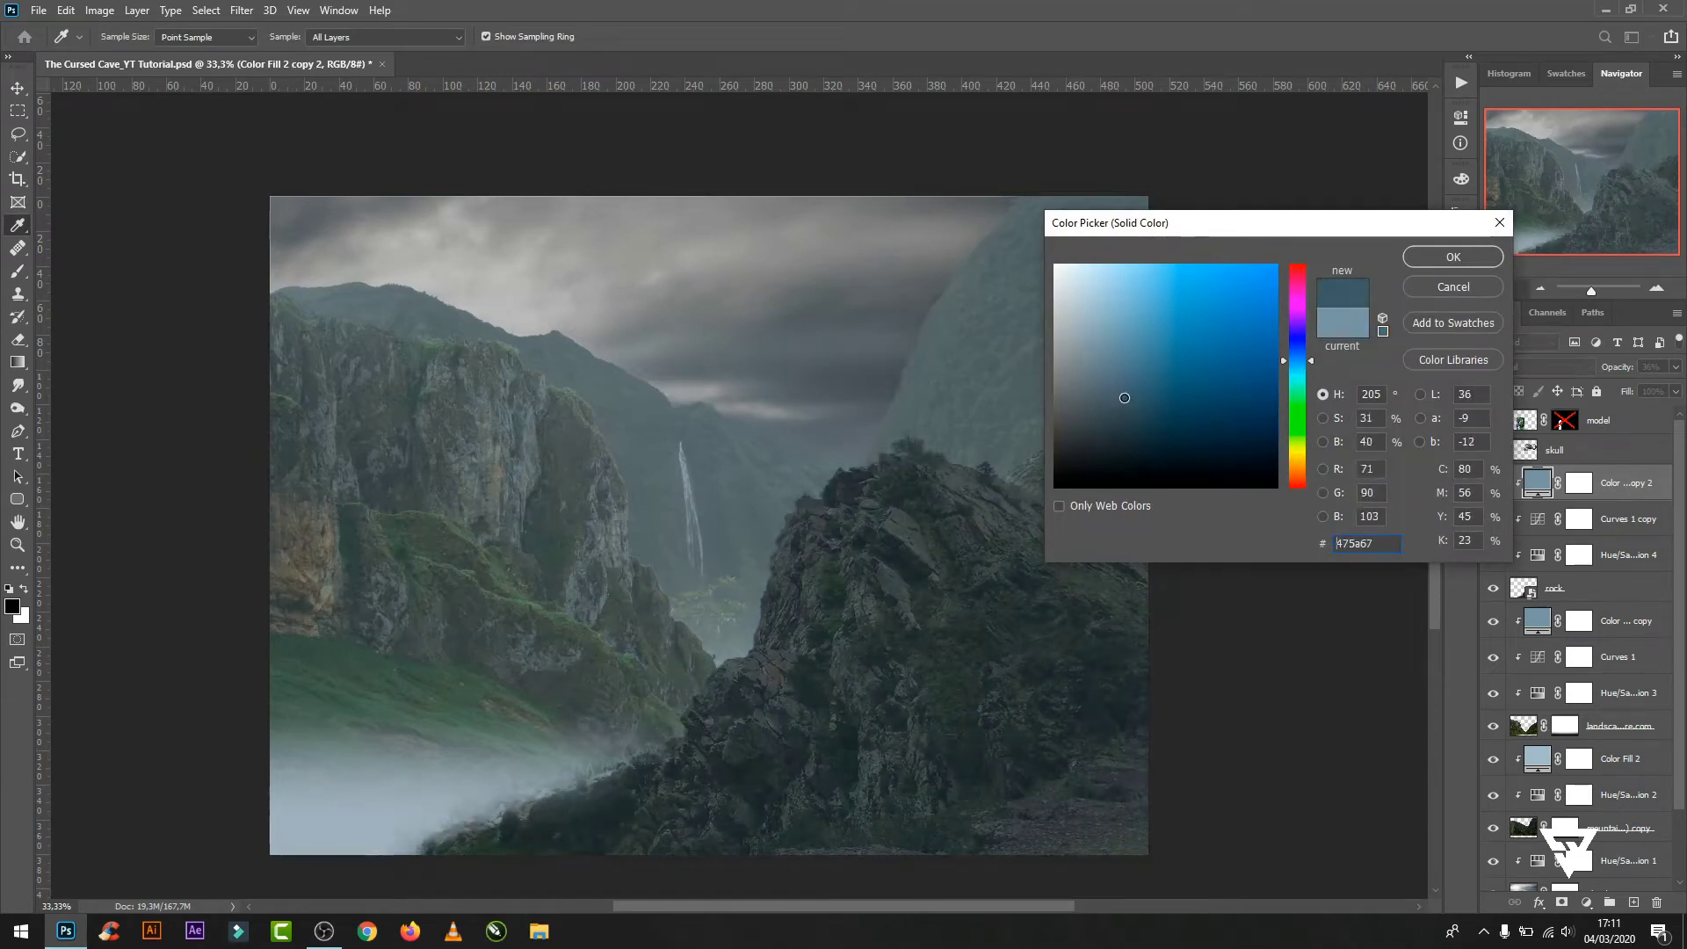
click(1441, 256)
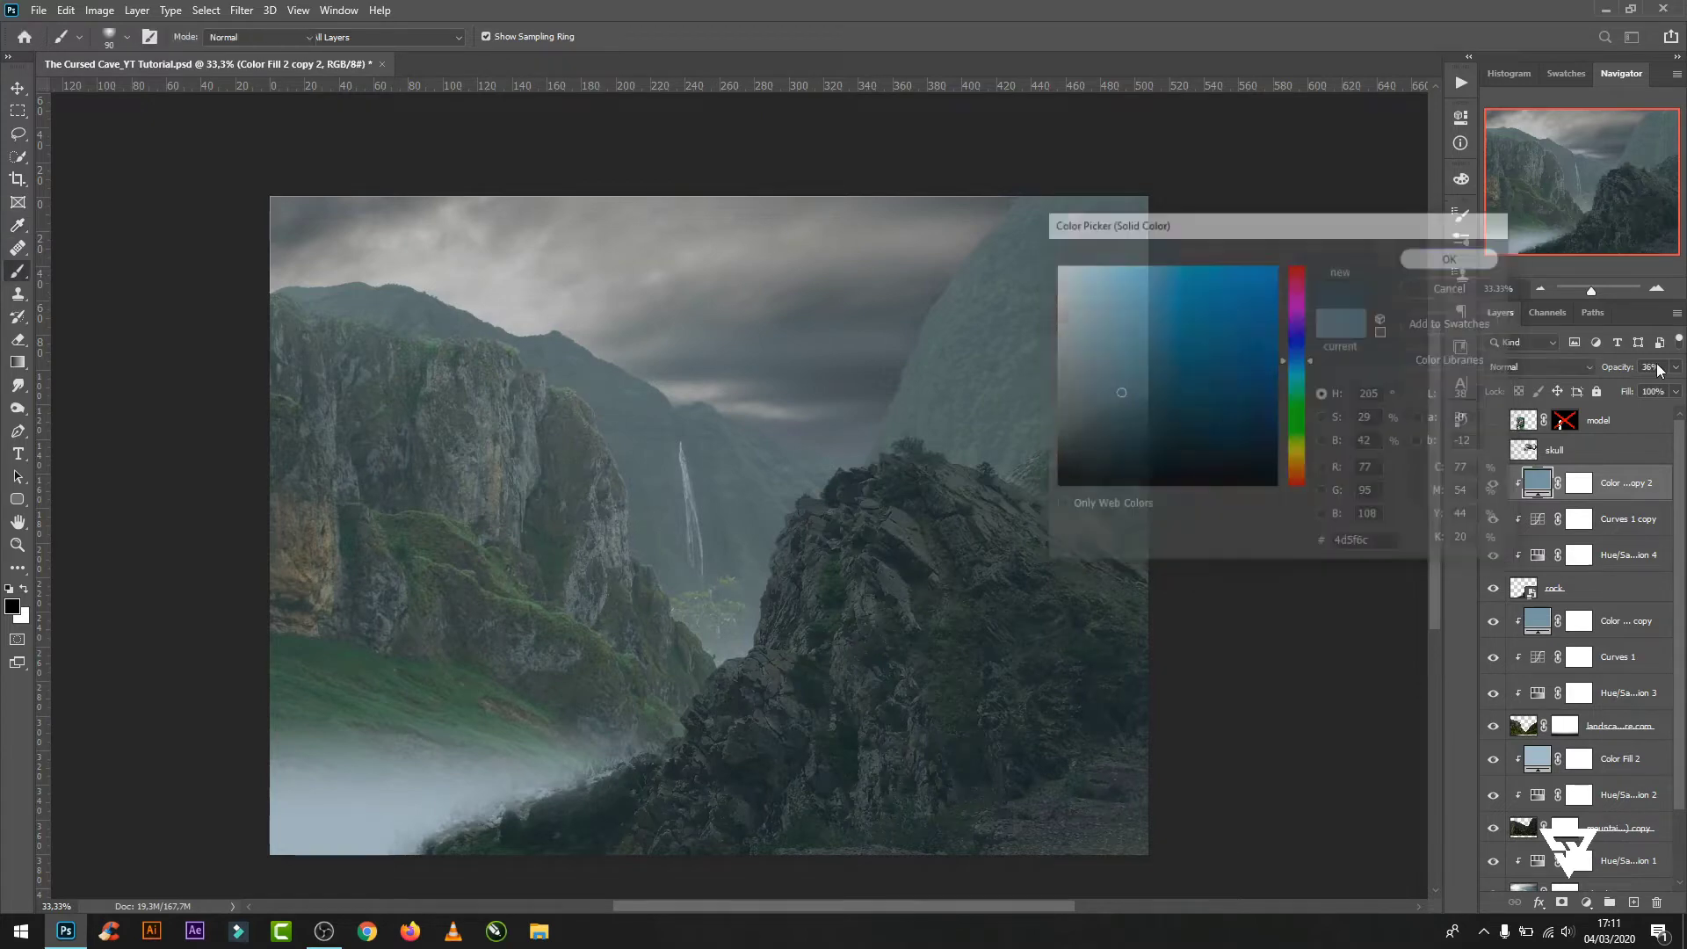
click(1675, 367)
drag(1652, 386, 1615, 388)
double_click(1537, 482)
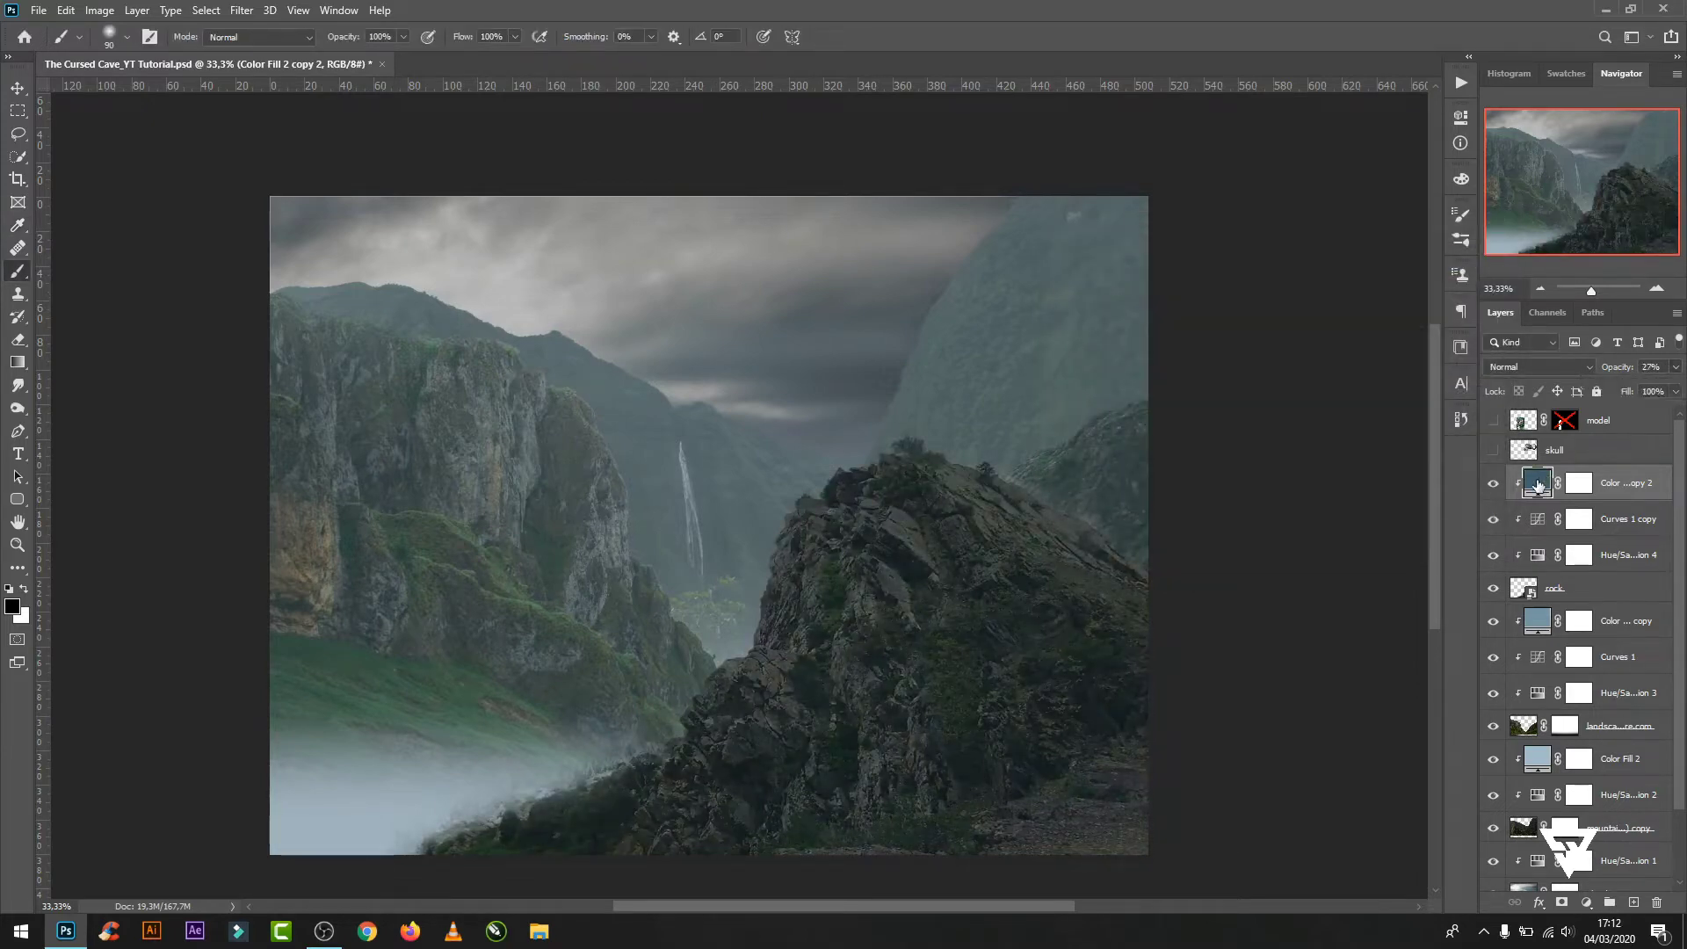
drag(1125, 418, 1123, 427)
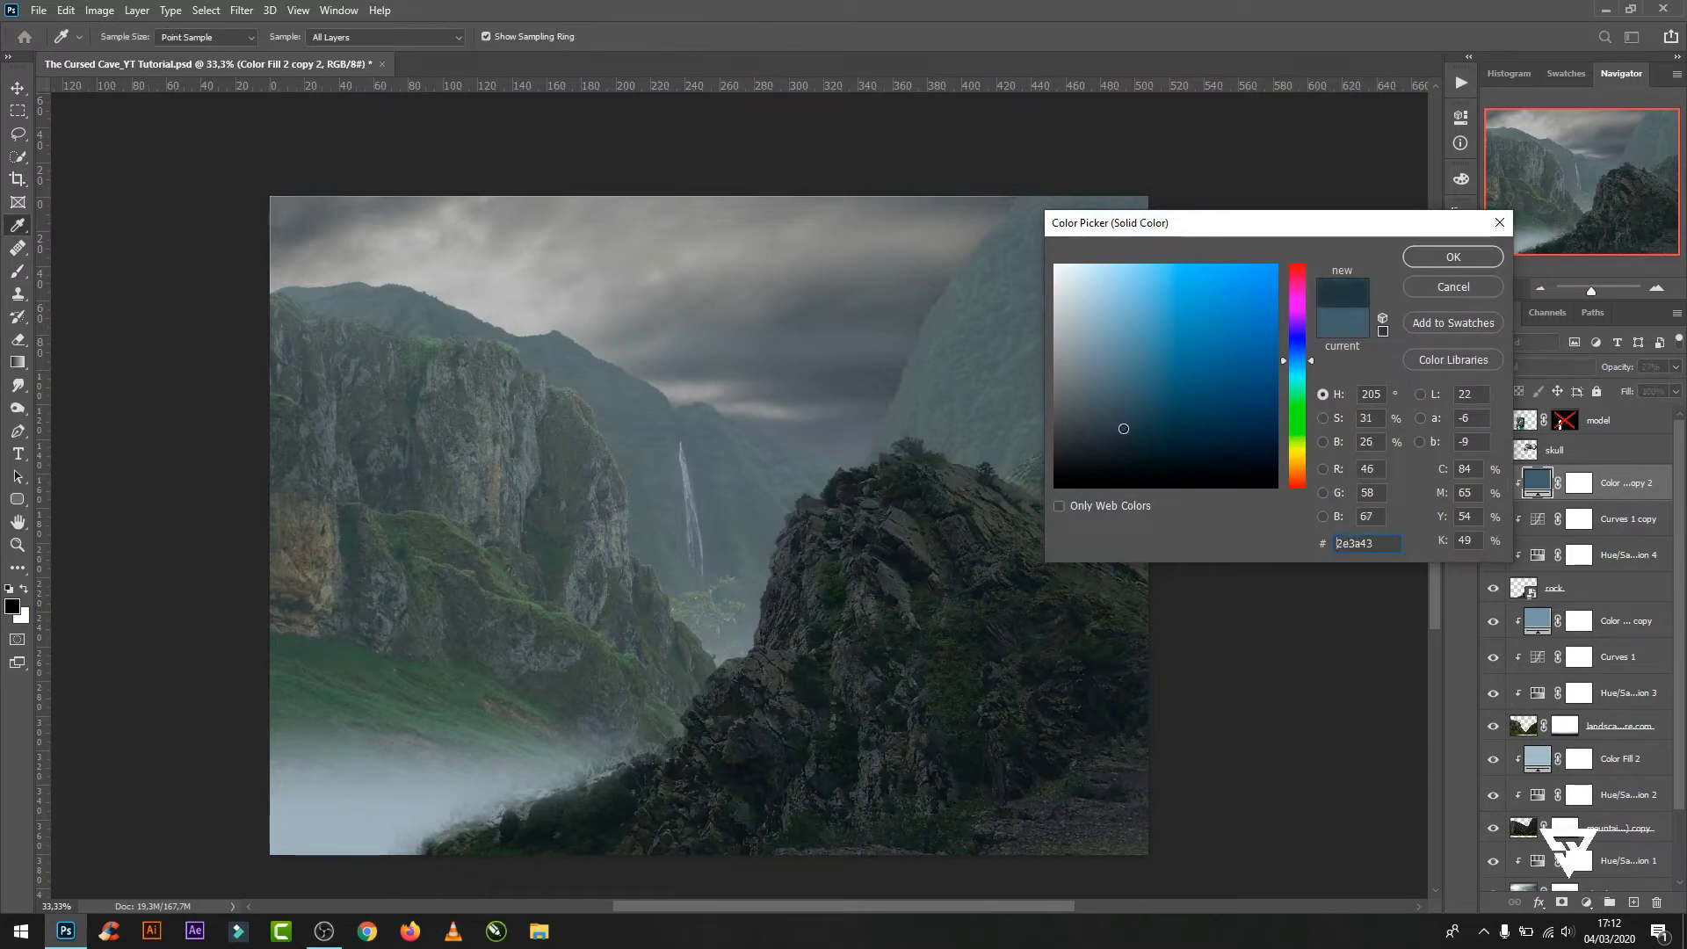
key(Return)
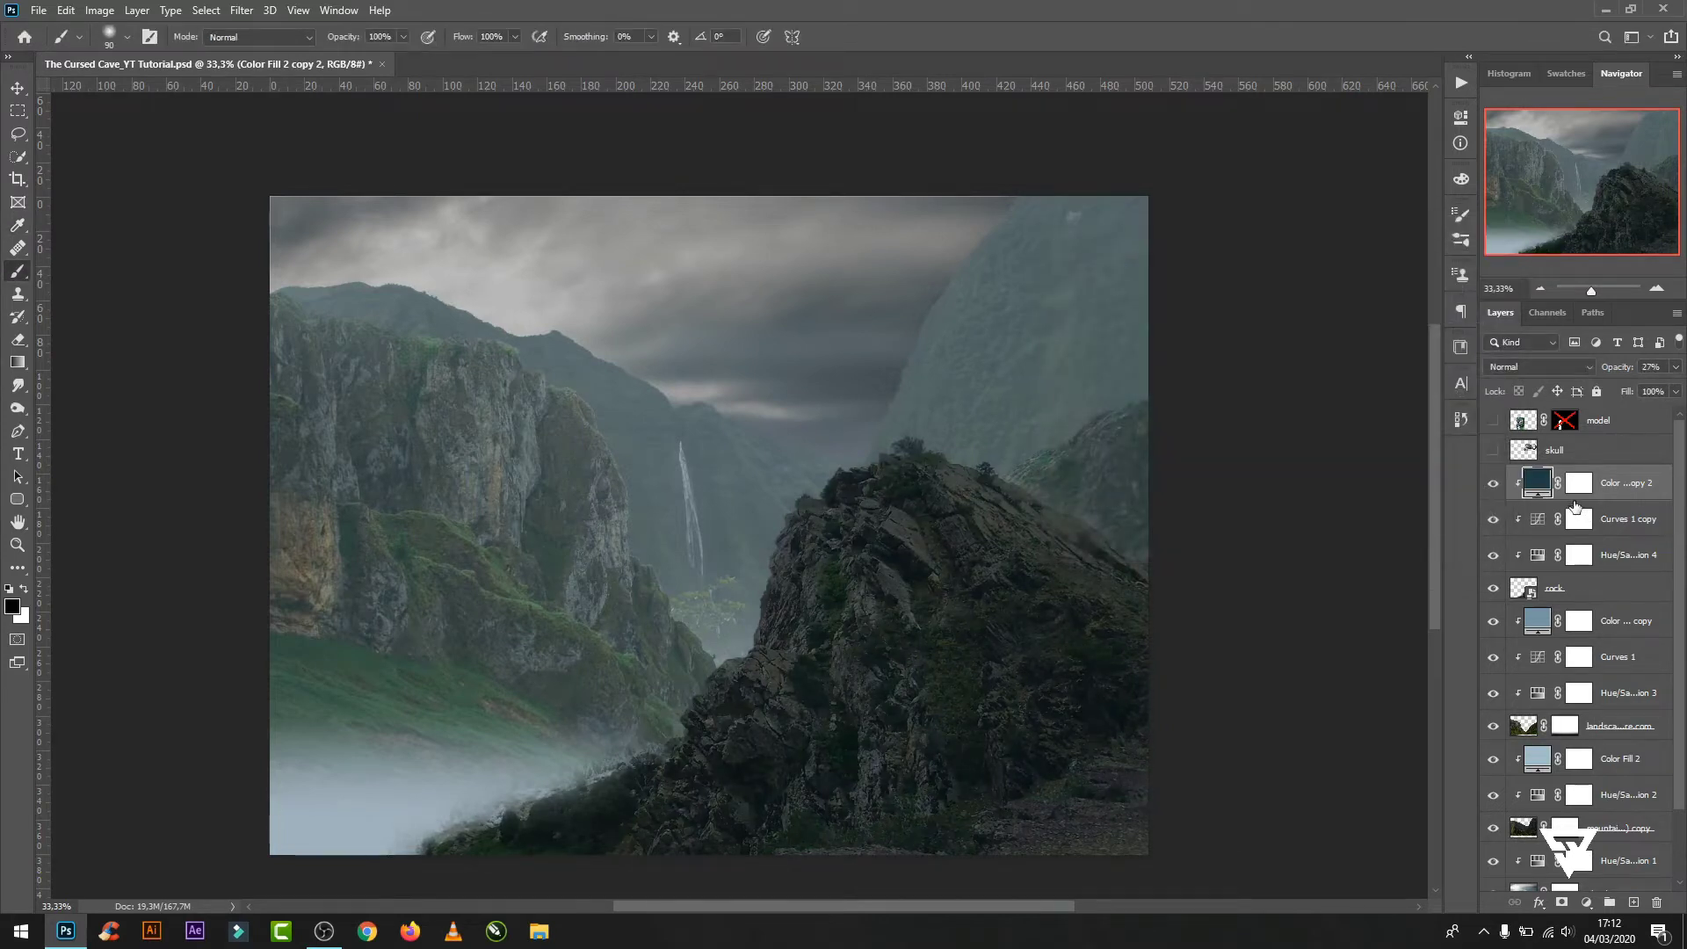
- Steepen the Curves 1 copy to give the rock stronger contrast
double_click(1538, 522)
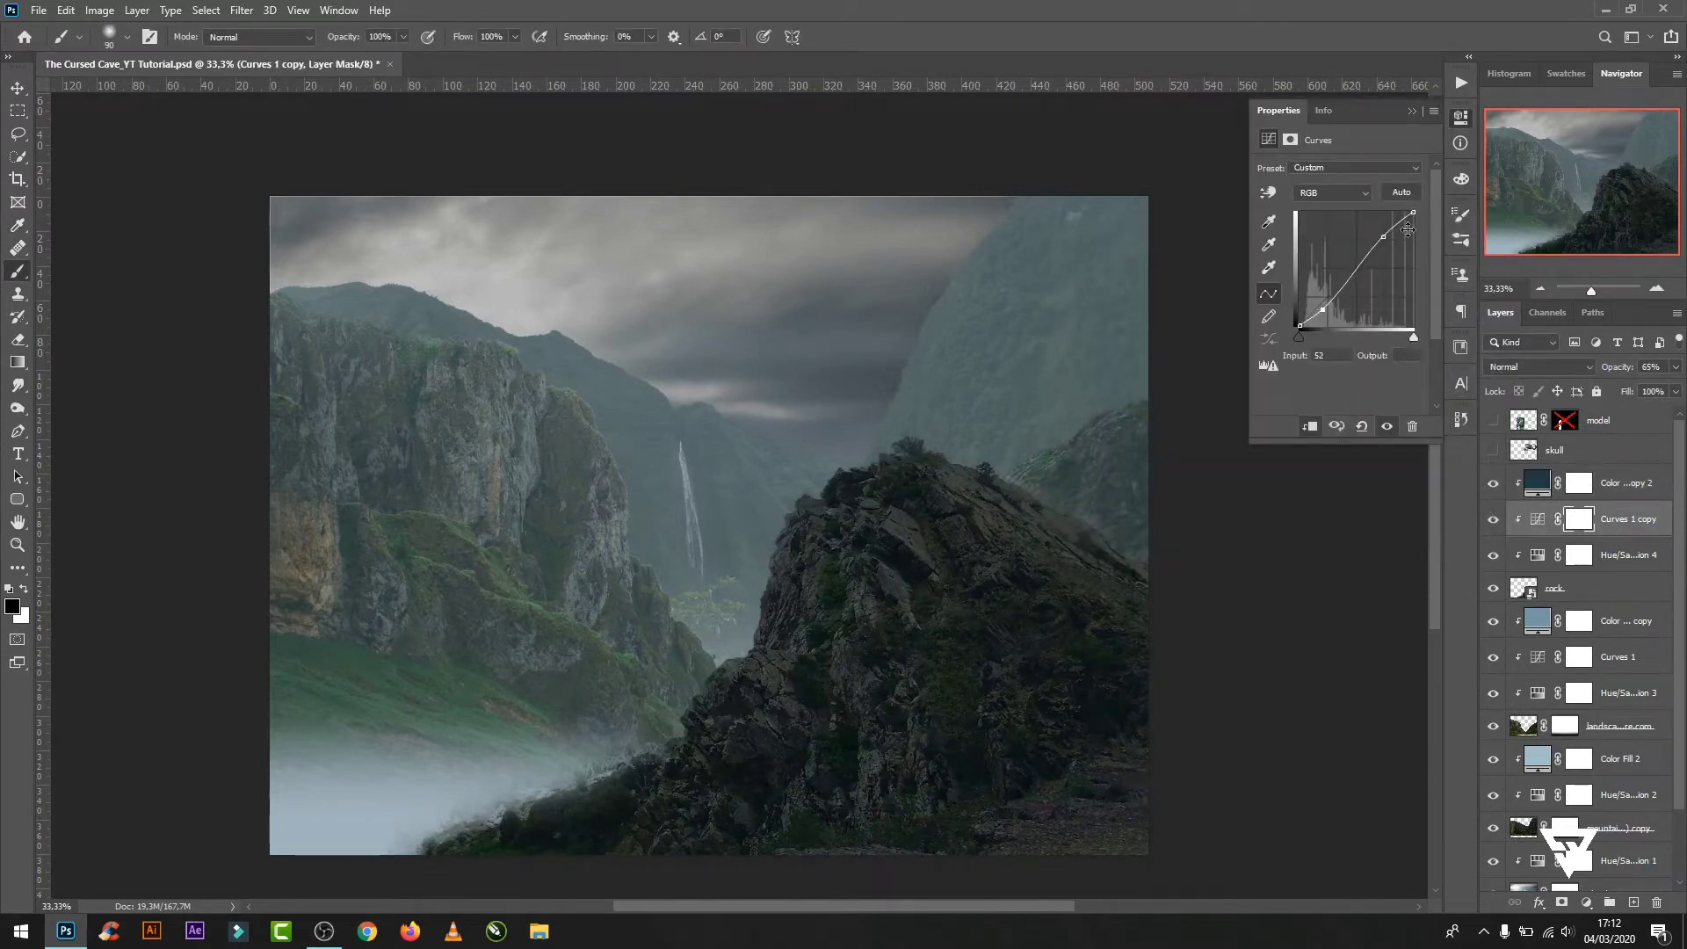
drag(1384, 237, 1362, 232)
drag(1363, 233, 1369, 234)
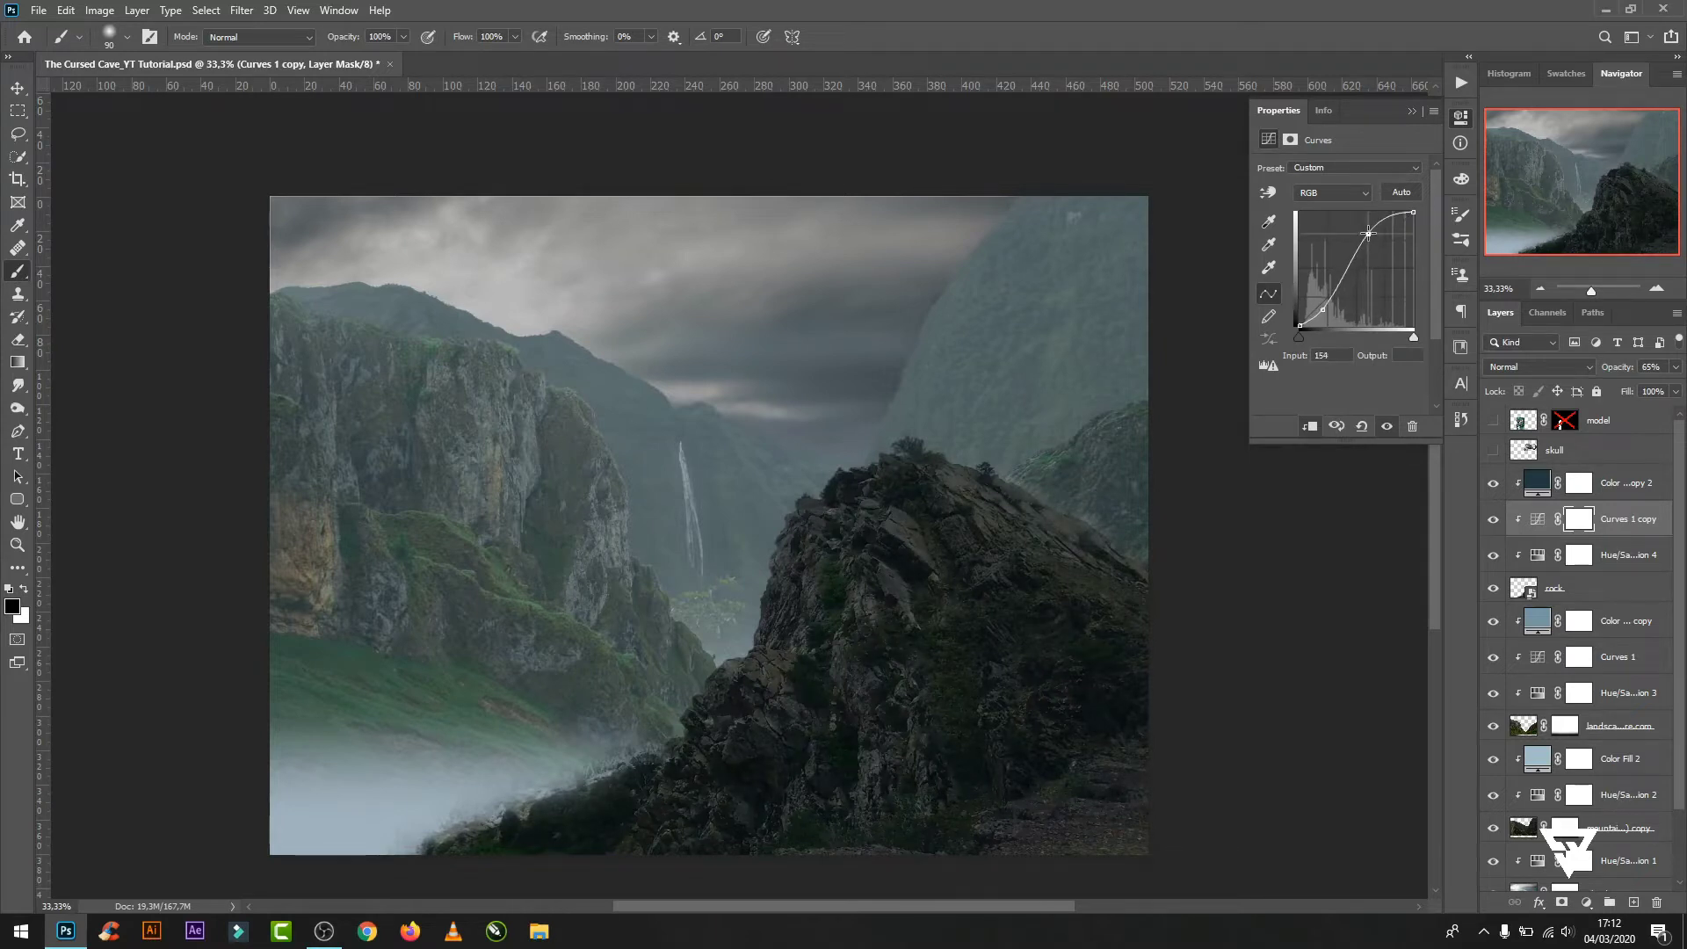
click(1412, 112)
click(1533, 489)
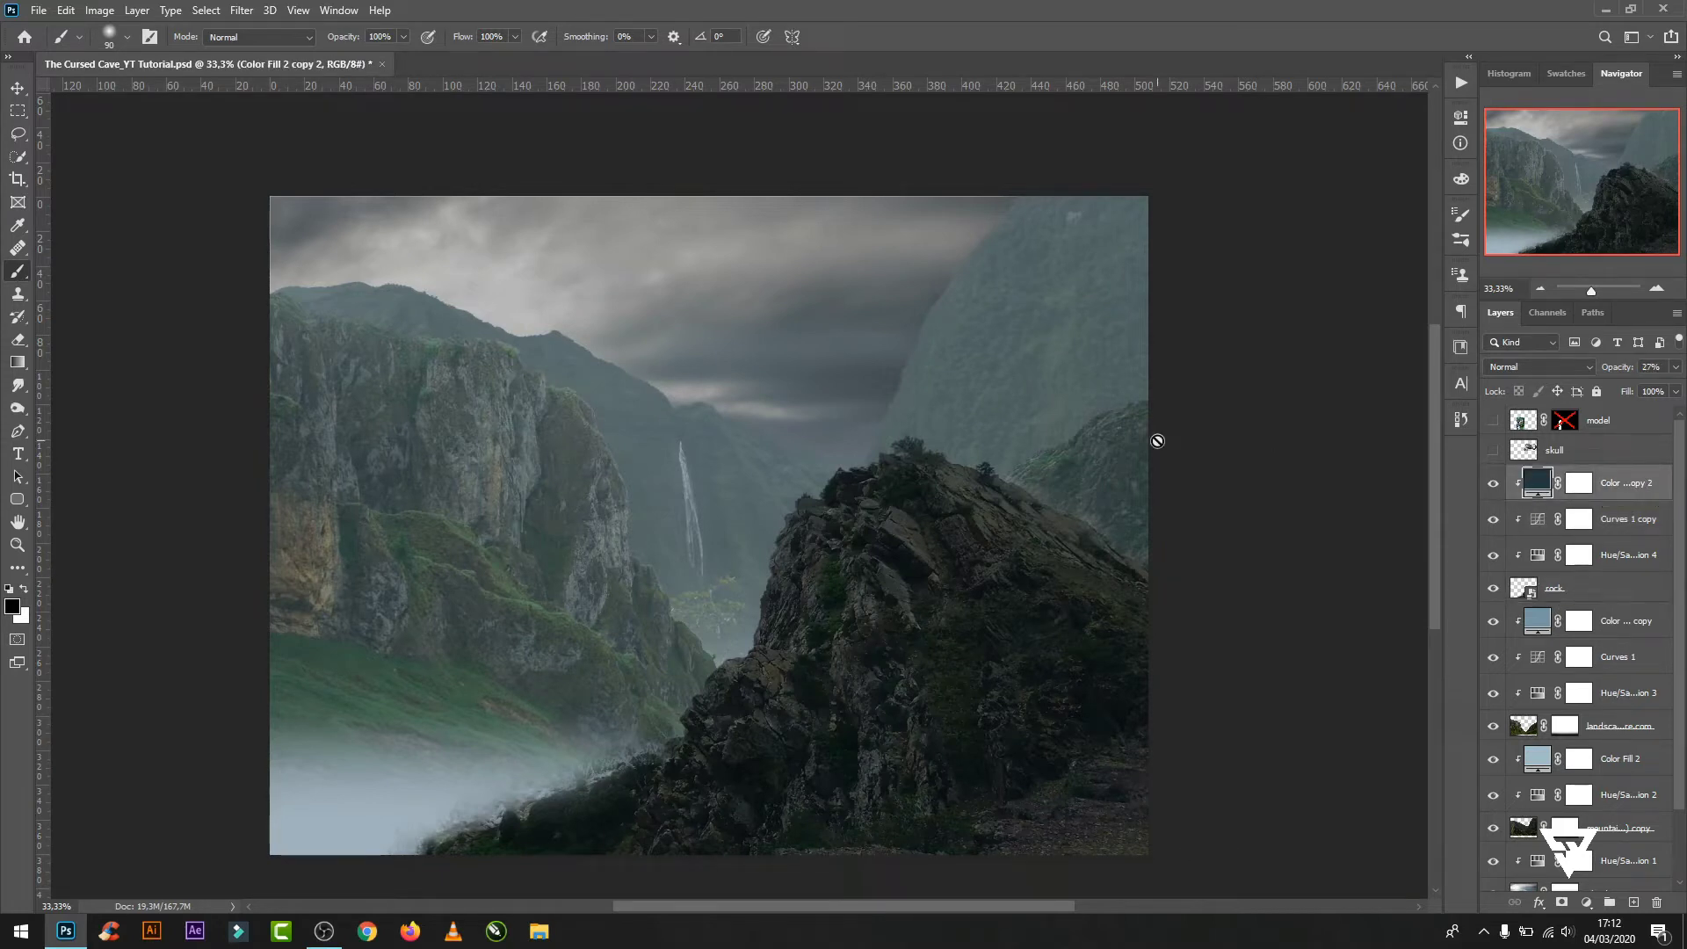
- Place the waterfall cave photo as an embedded image, shifted up and right
click(38, 10)
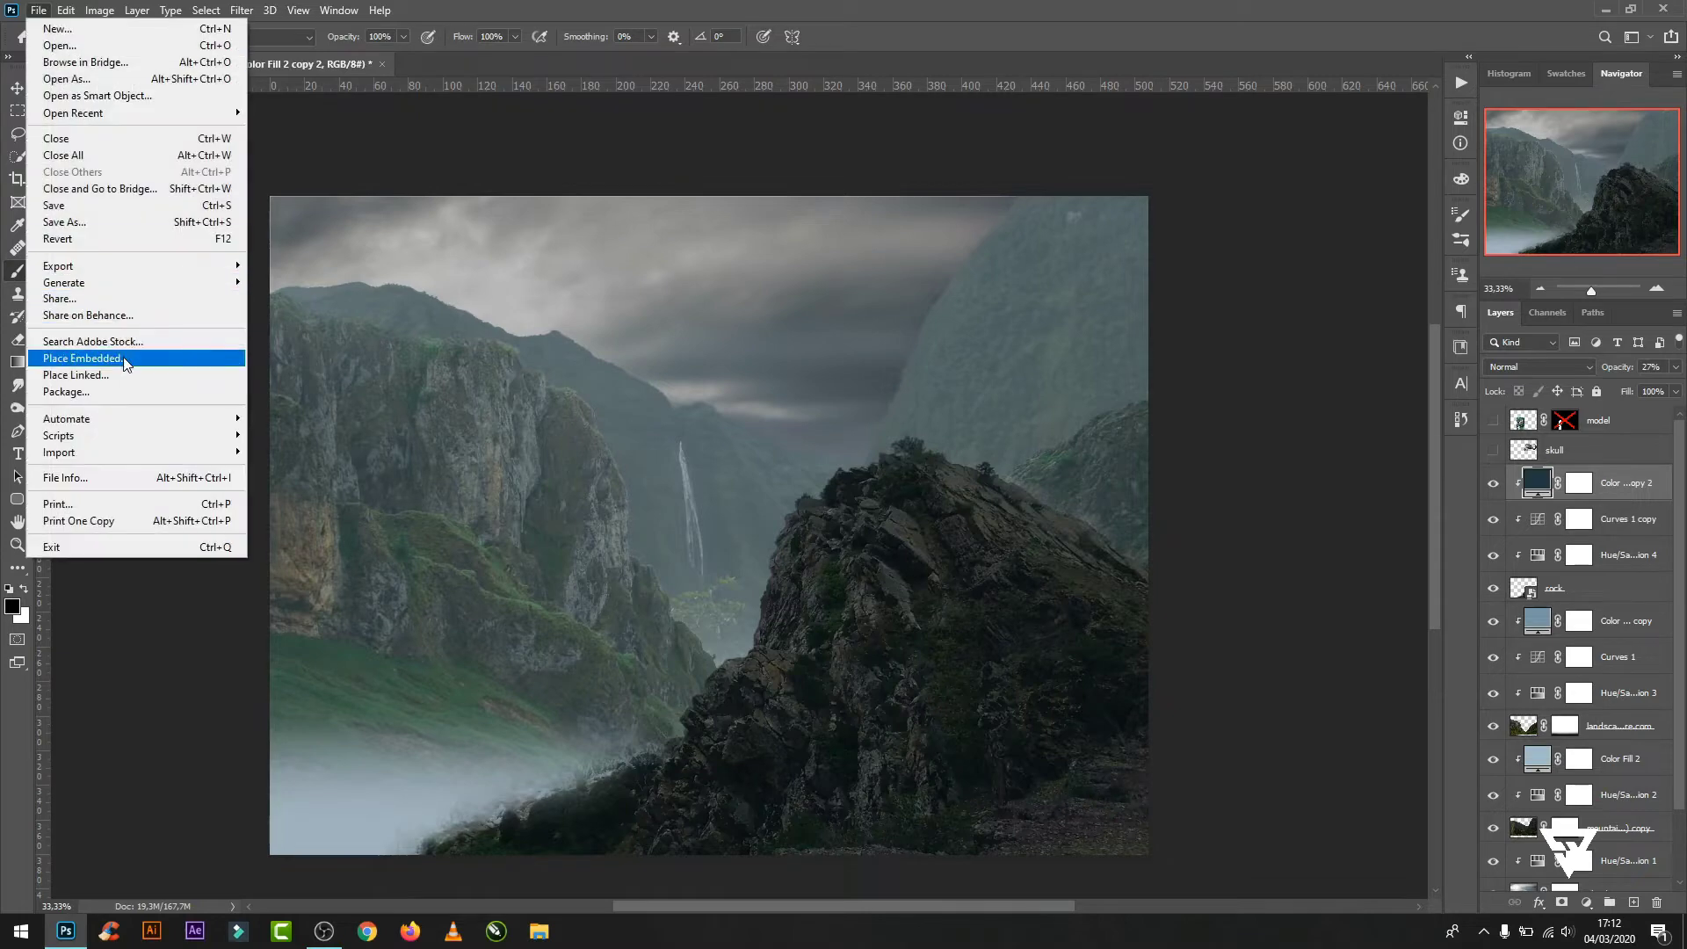
click(79, 360)
double_click(1224, 273)
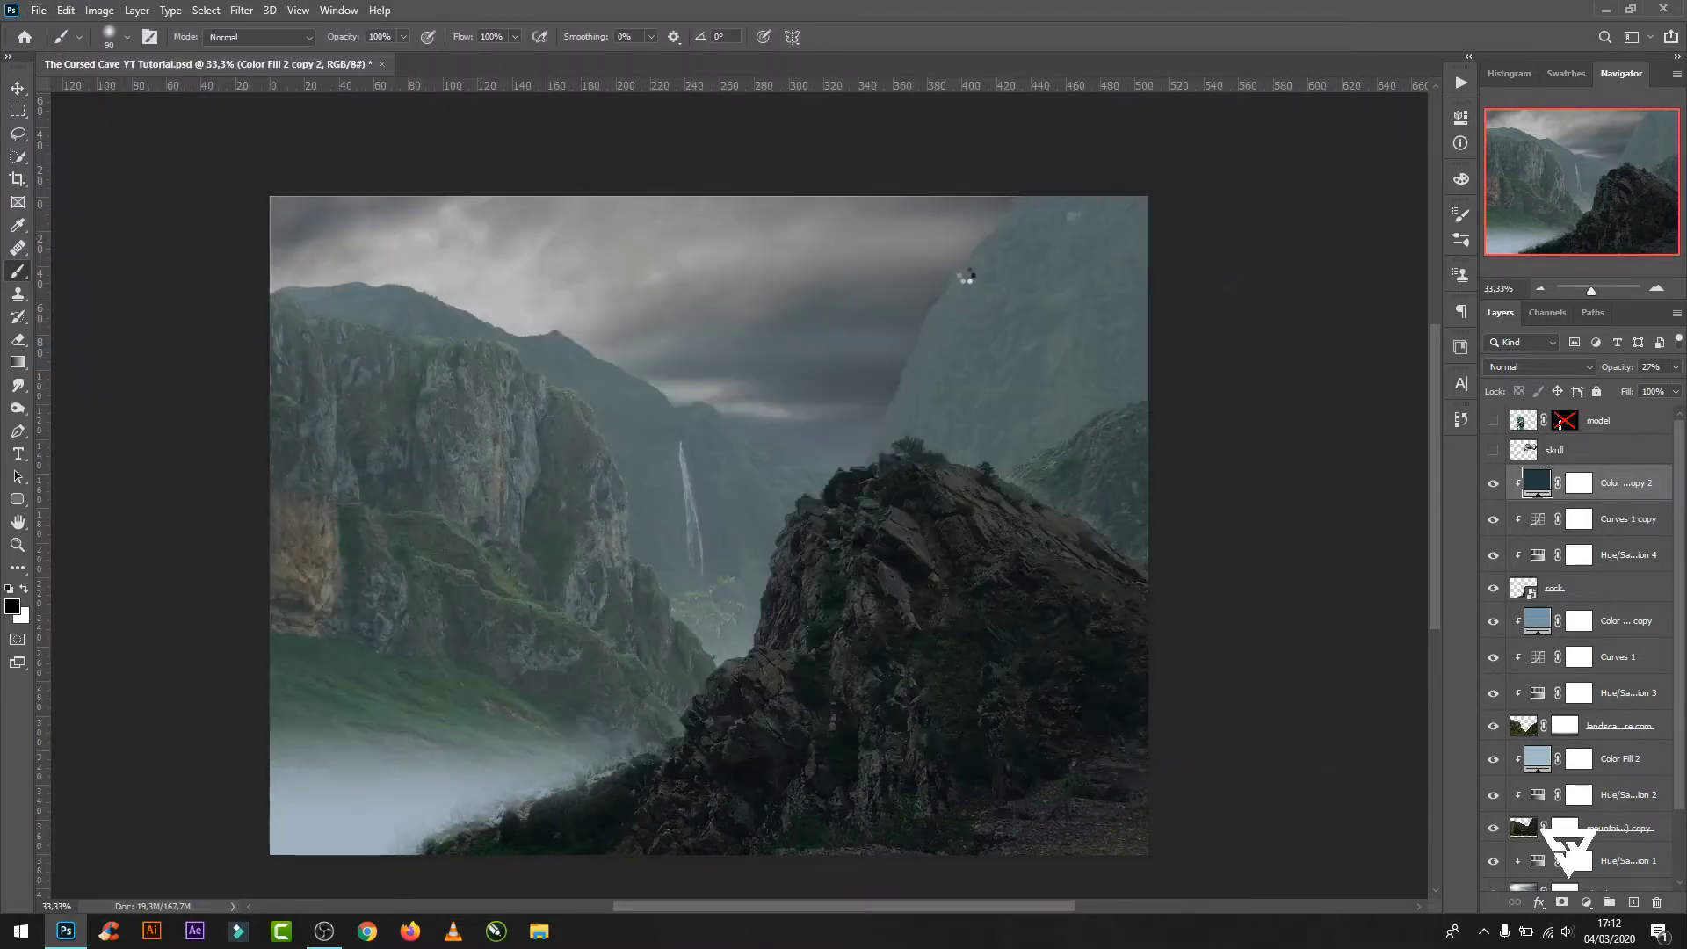
drag(897, 366, 939, 286)
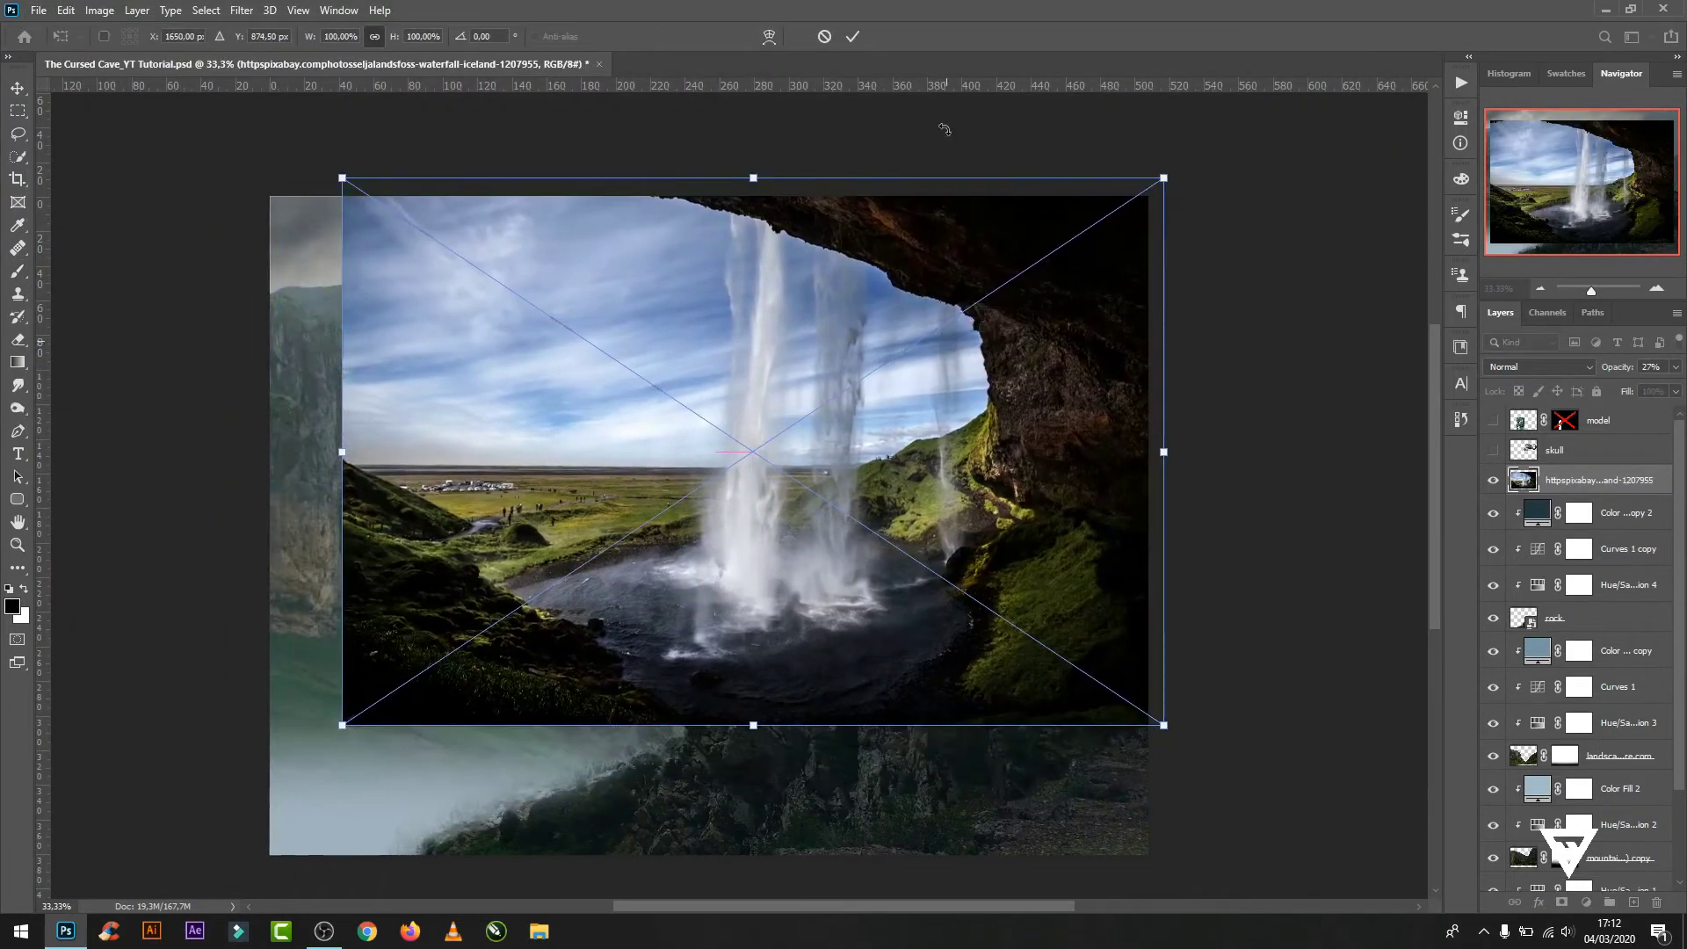
key(Return)
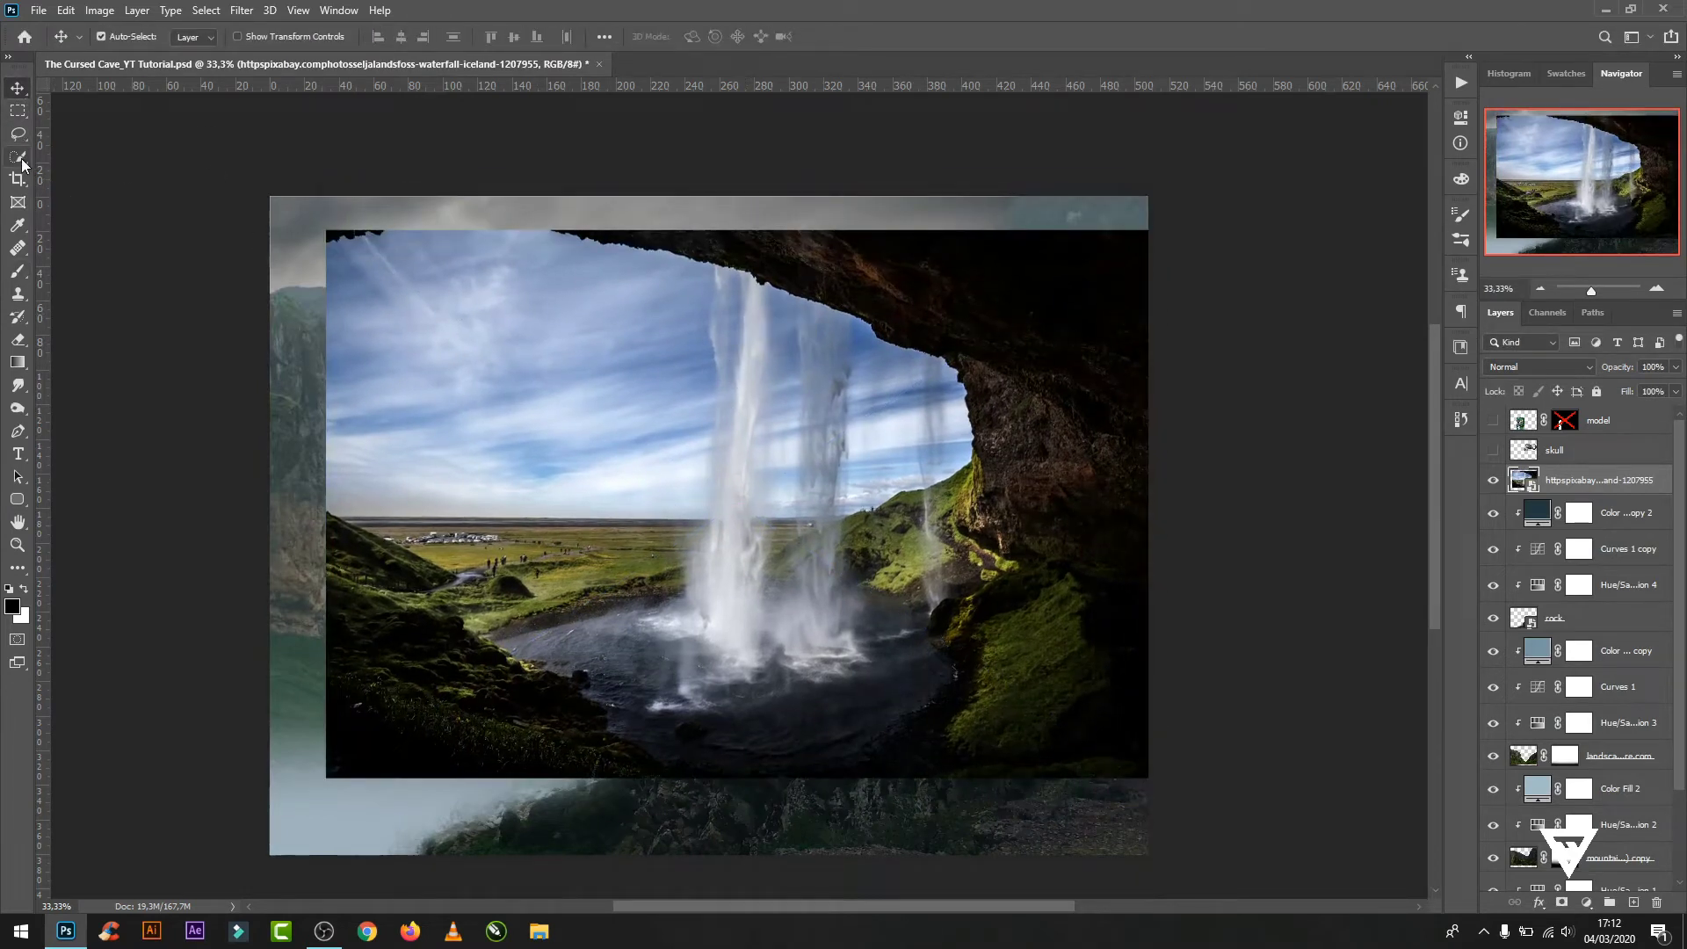
- Quick-select the sky and land, then add an inverted layer mask keeping only the cave rock
key(w)
drag(468, 246, 902, 482)
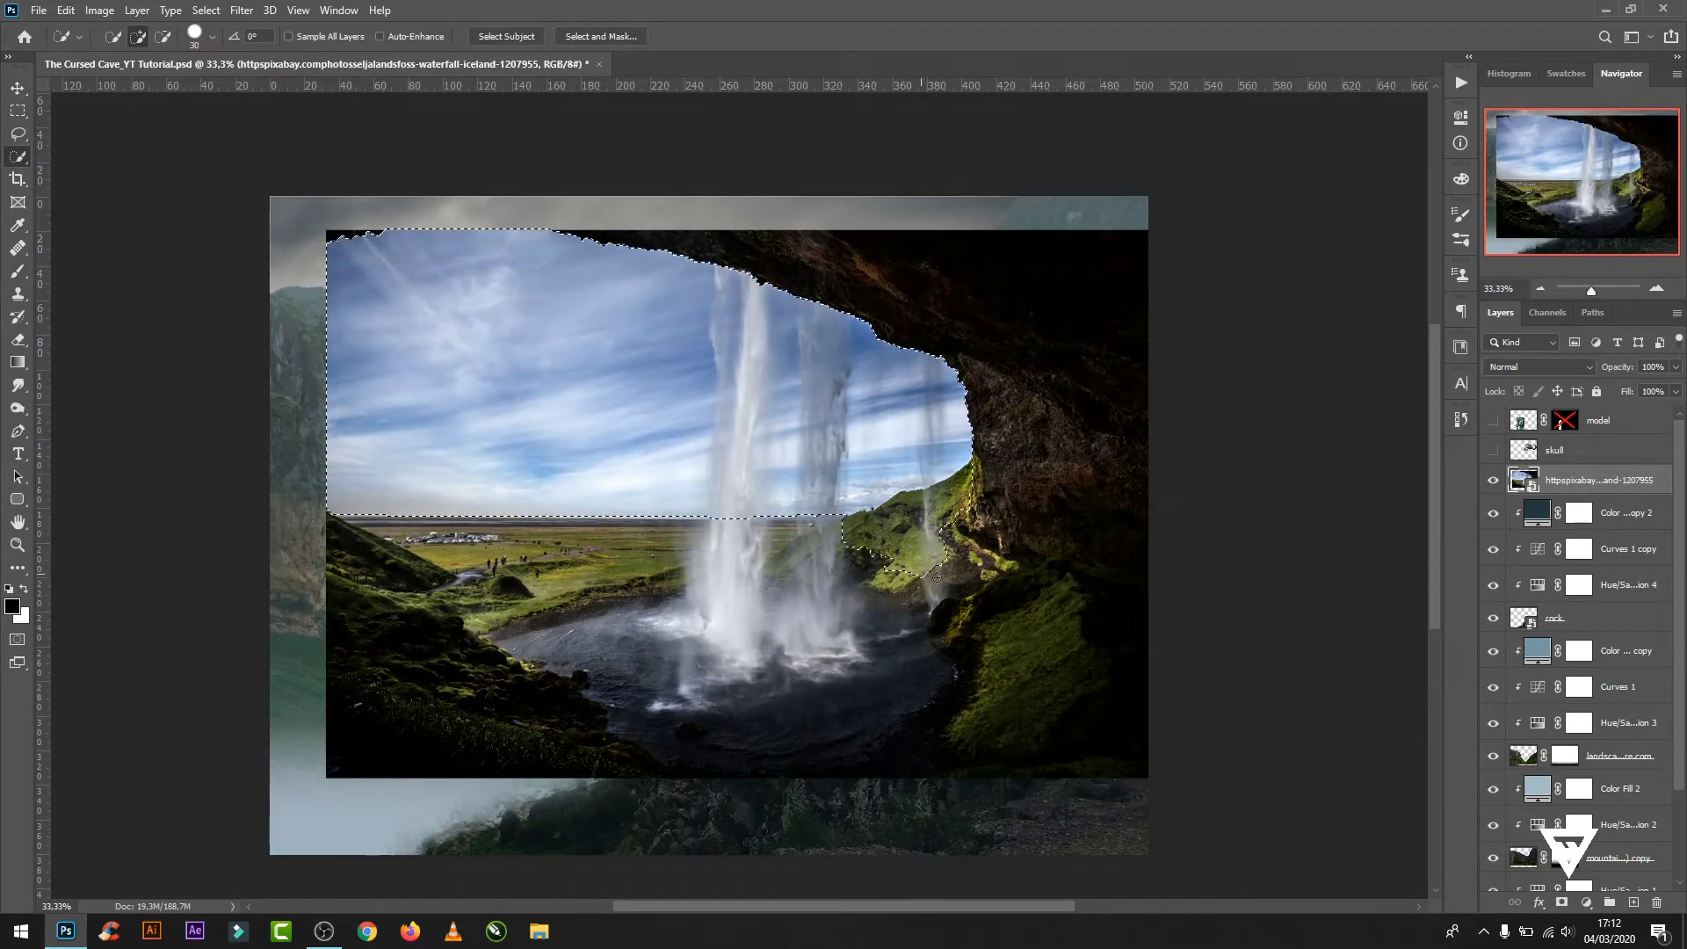
drag(937, 577, 345, 637)
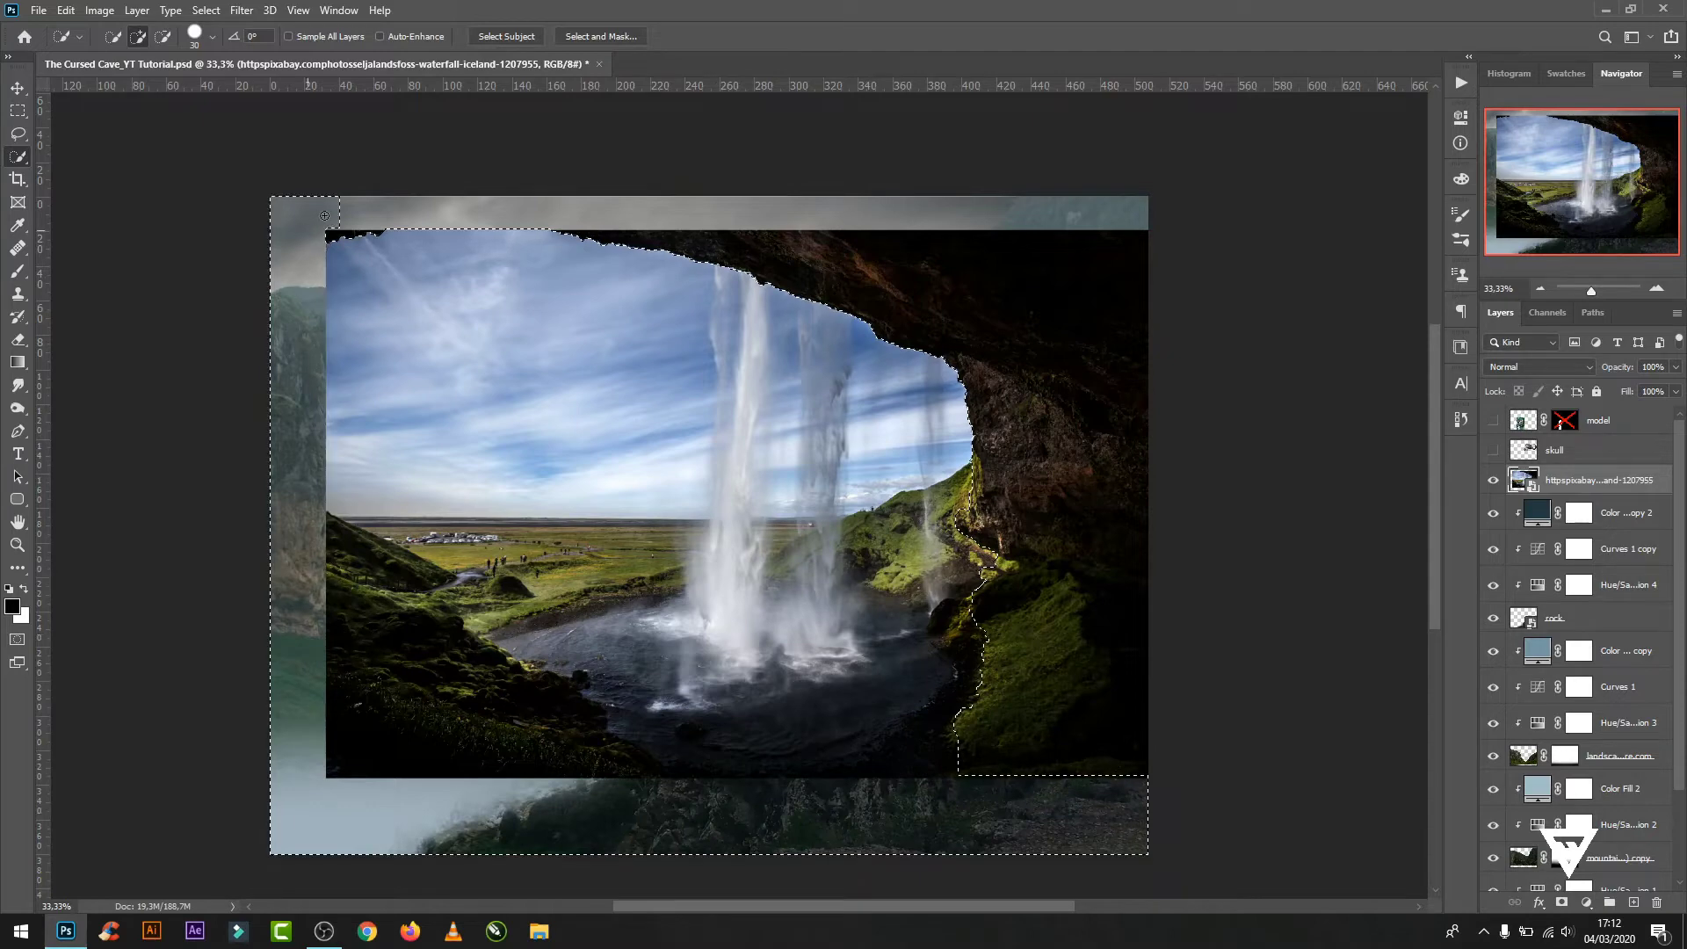
click(1562, 902)
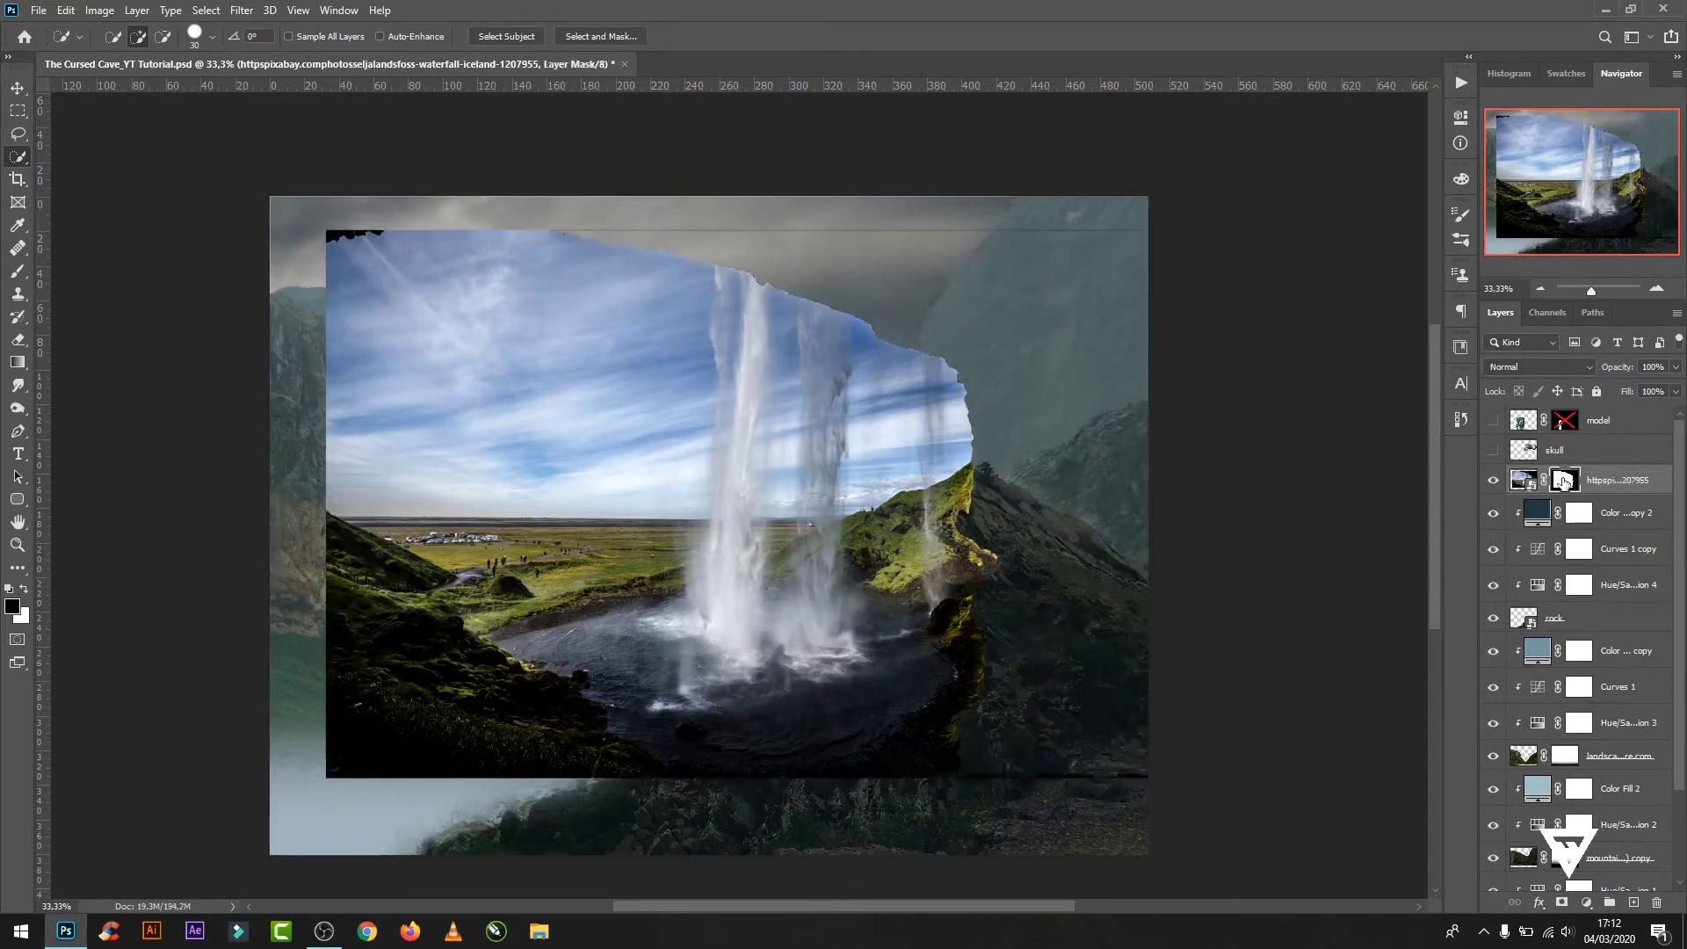
key(ctrl+i)
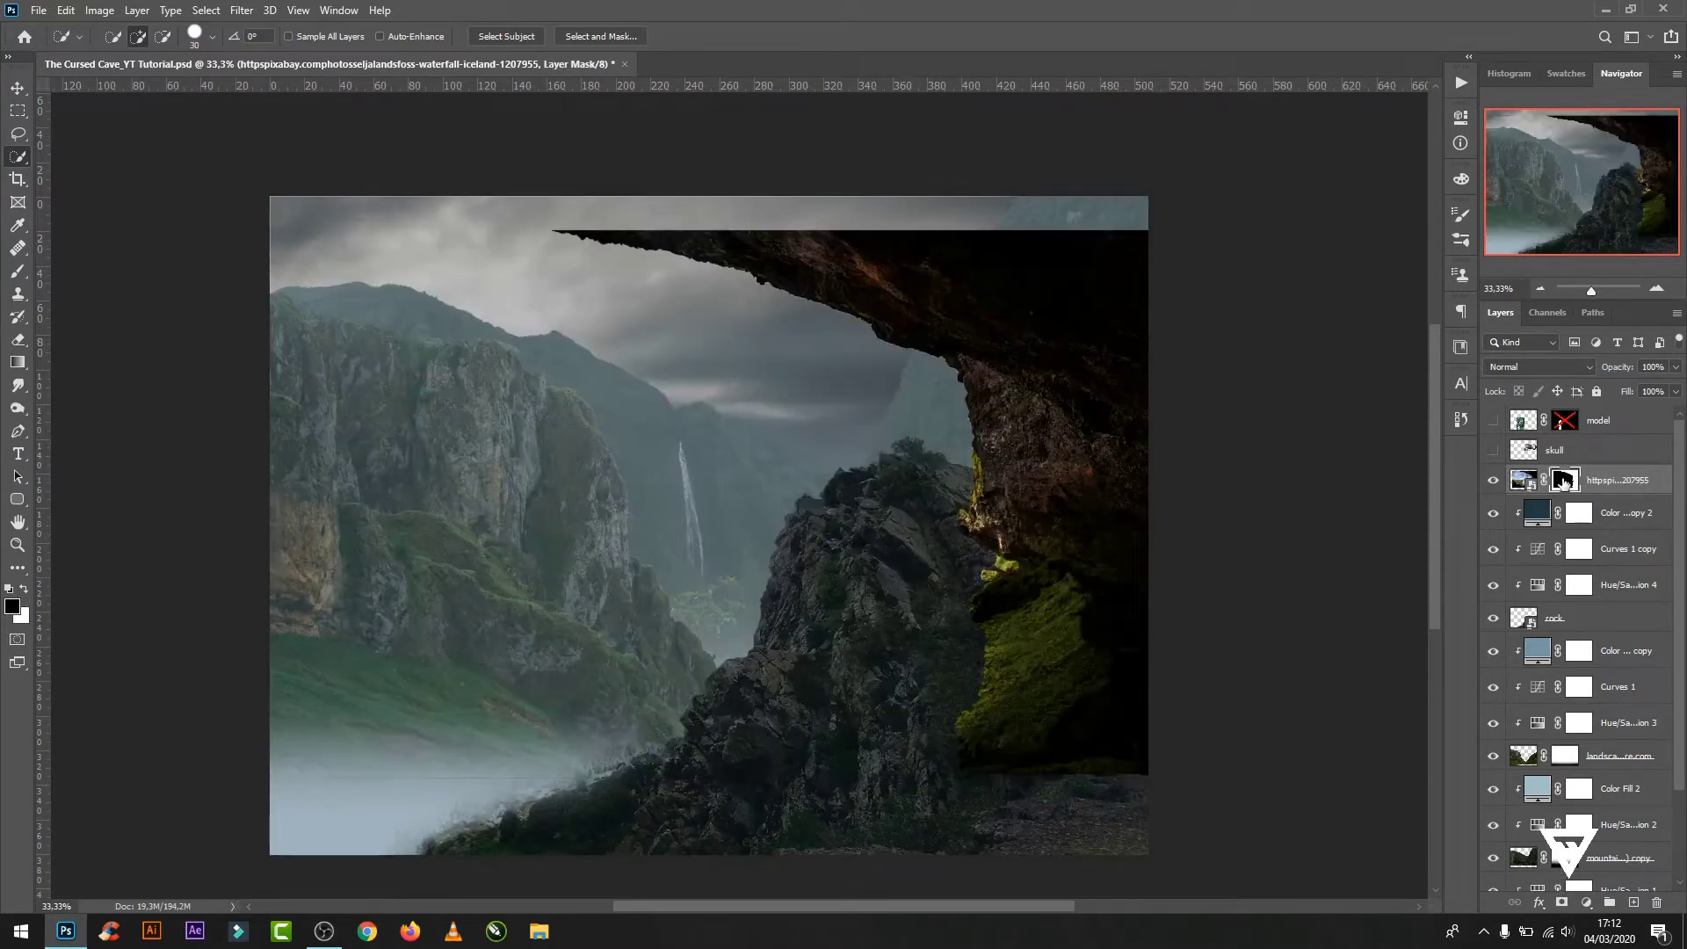
- Refine the mask edge along the cave rock, output it to a new layer, and delete the original
right_click(1563, 482)
click(1539, 606)
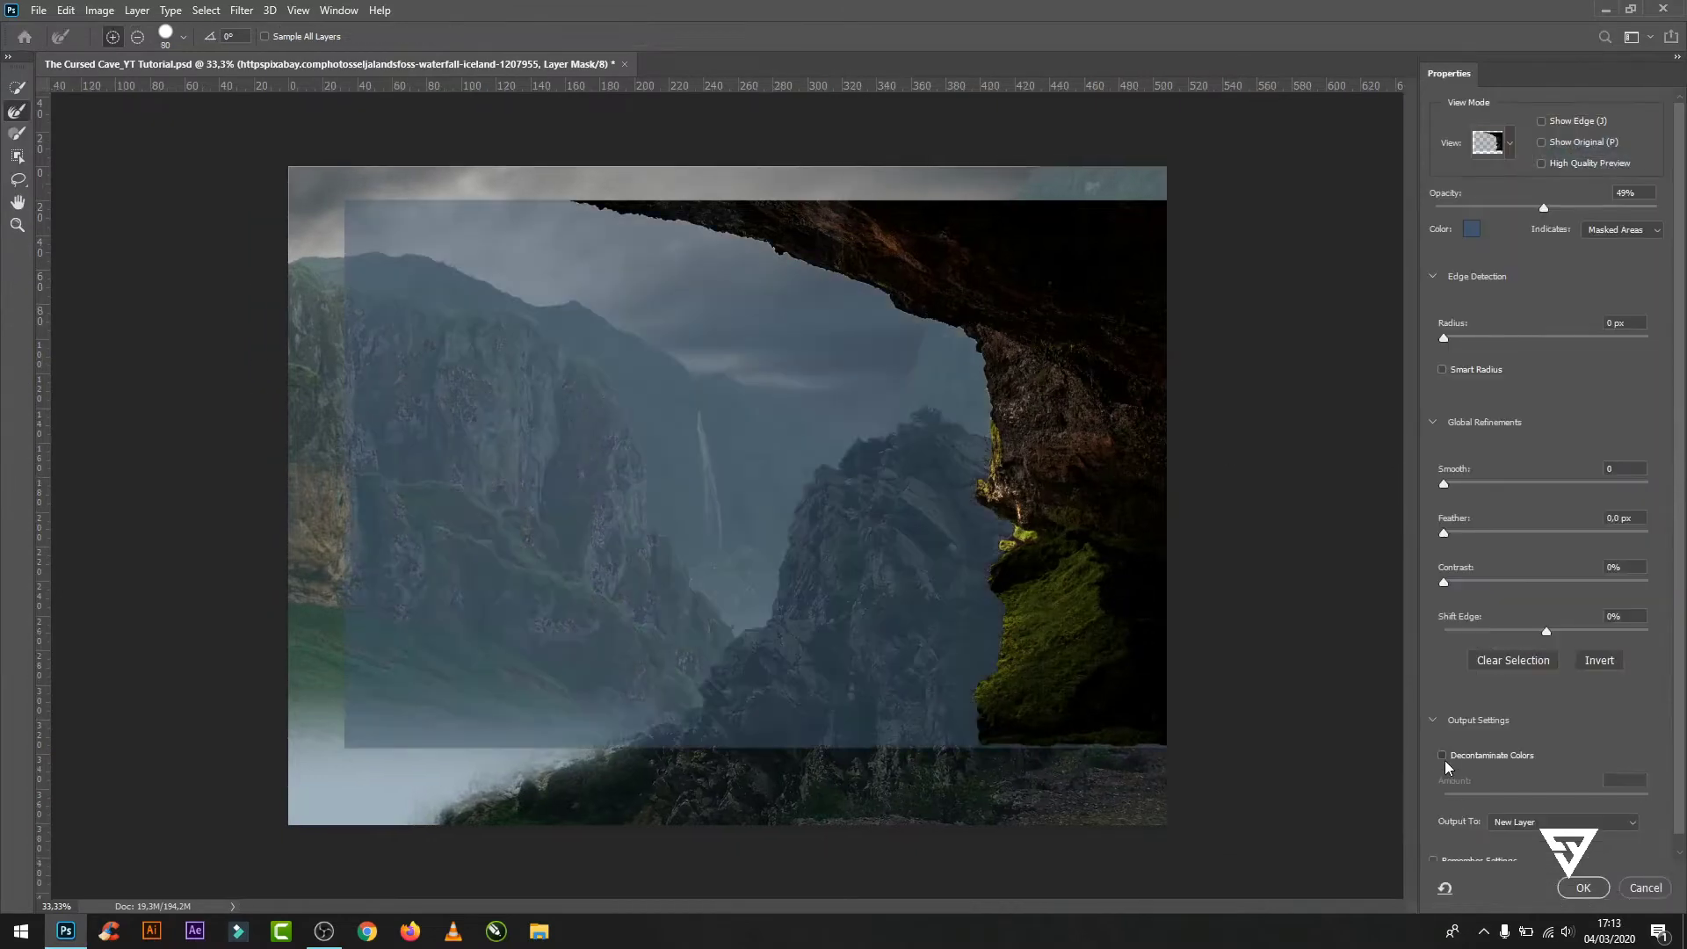
drag(580, 212, 751, 243)
click(1583, 888)
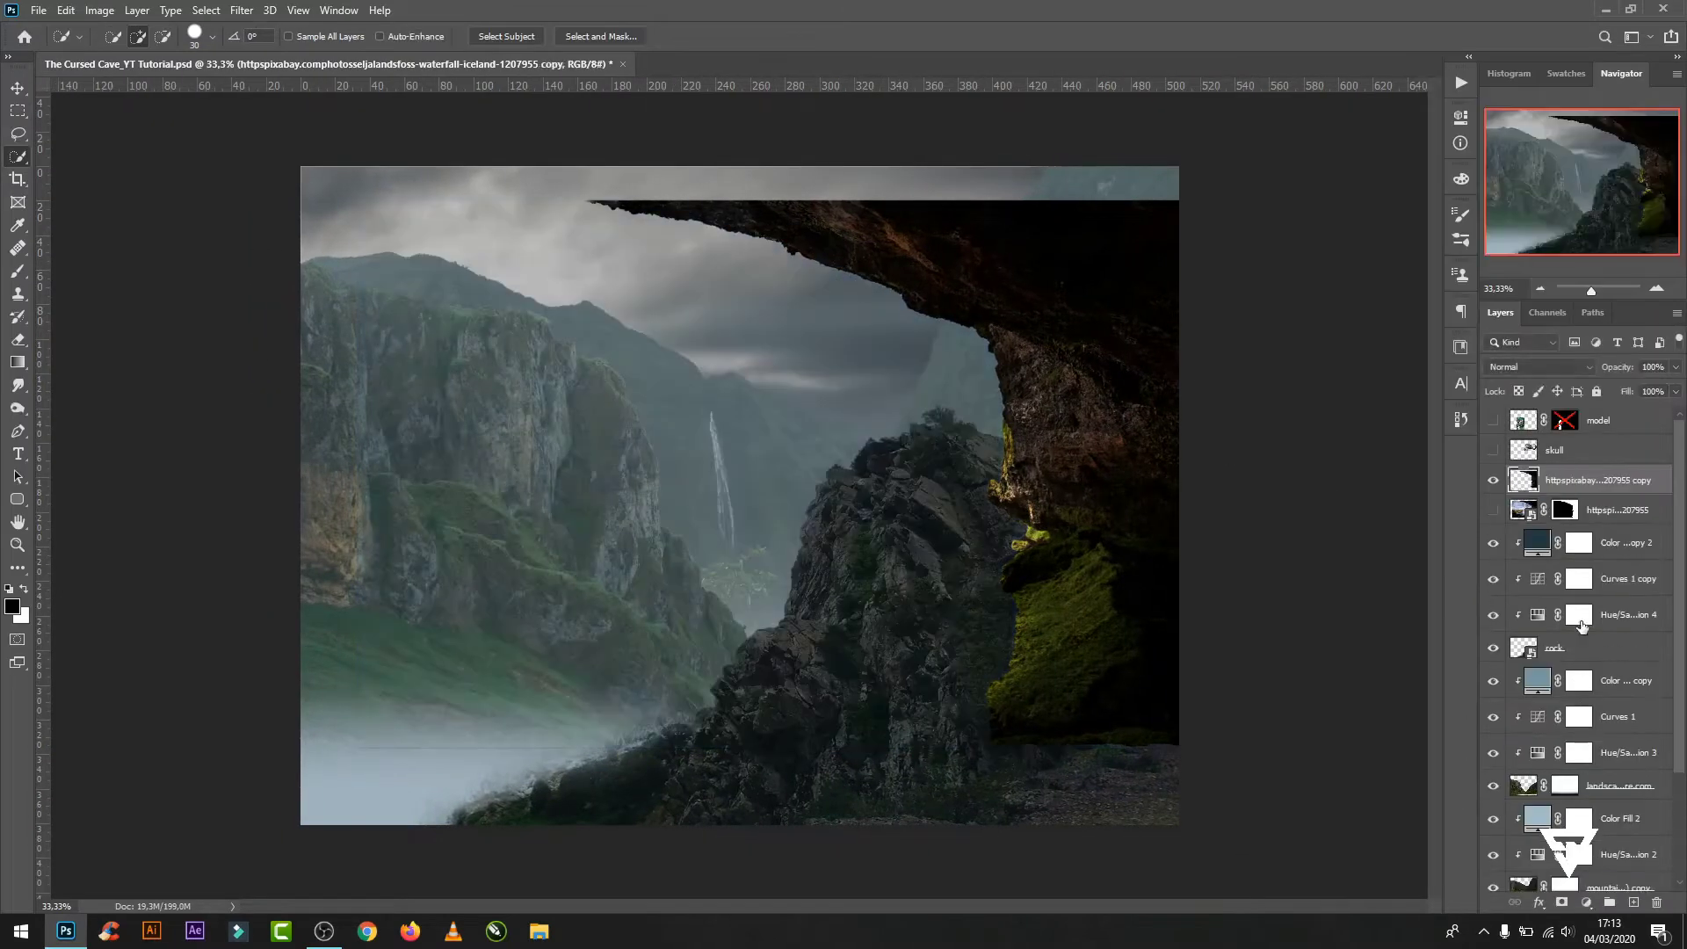
drag(1655, 520, 1657, 903)
- Rename the refined layer 'cave', then rotate it slightly and nudge it right
double_click(1582, 480)
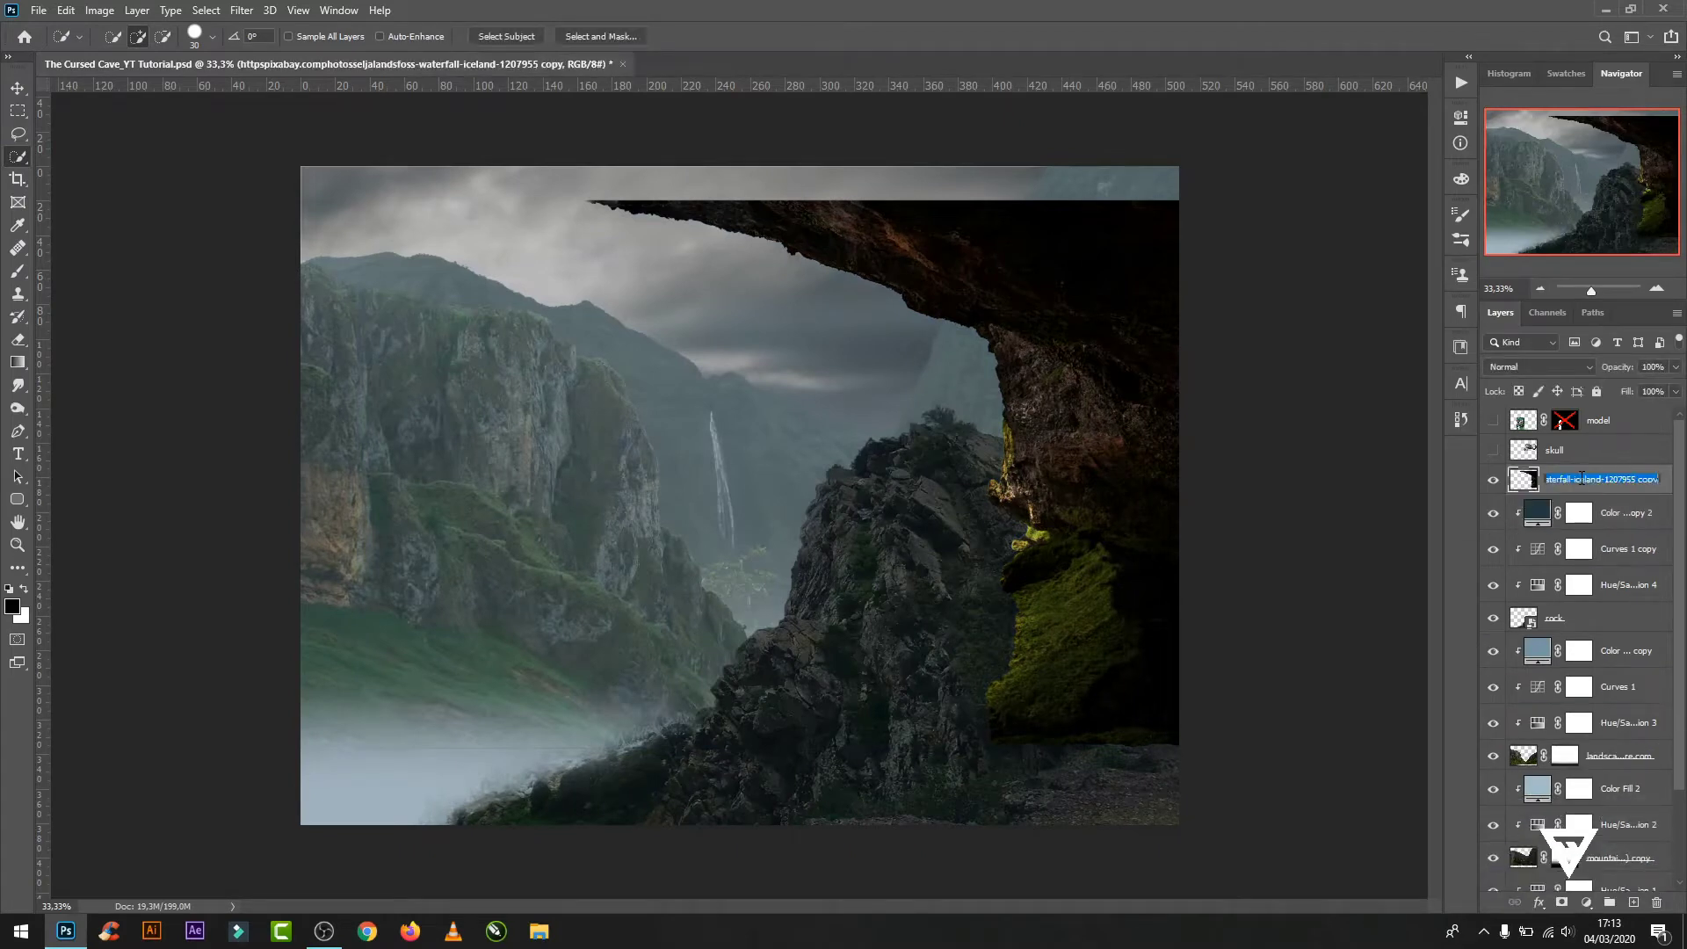
text(cave)
key(Return)
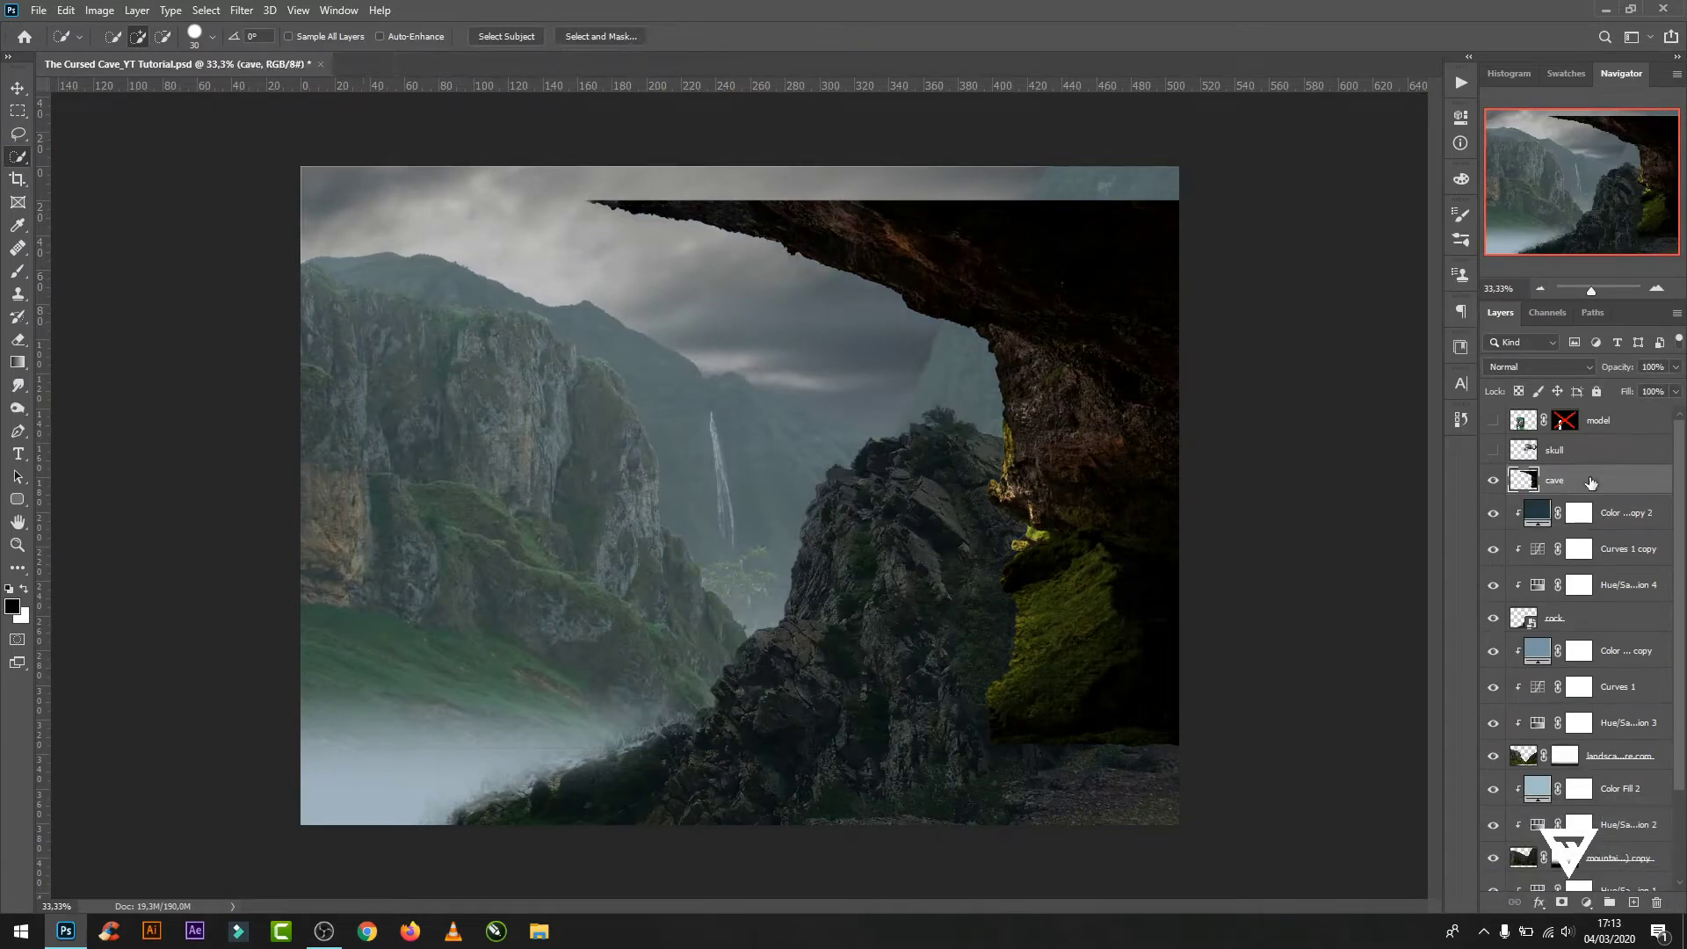
key(ctrl+t)
drag(1225, 173, 1242, 258)
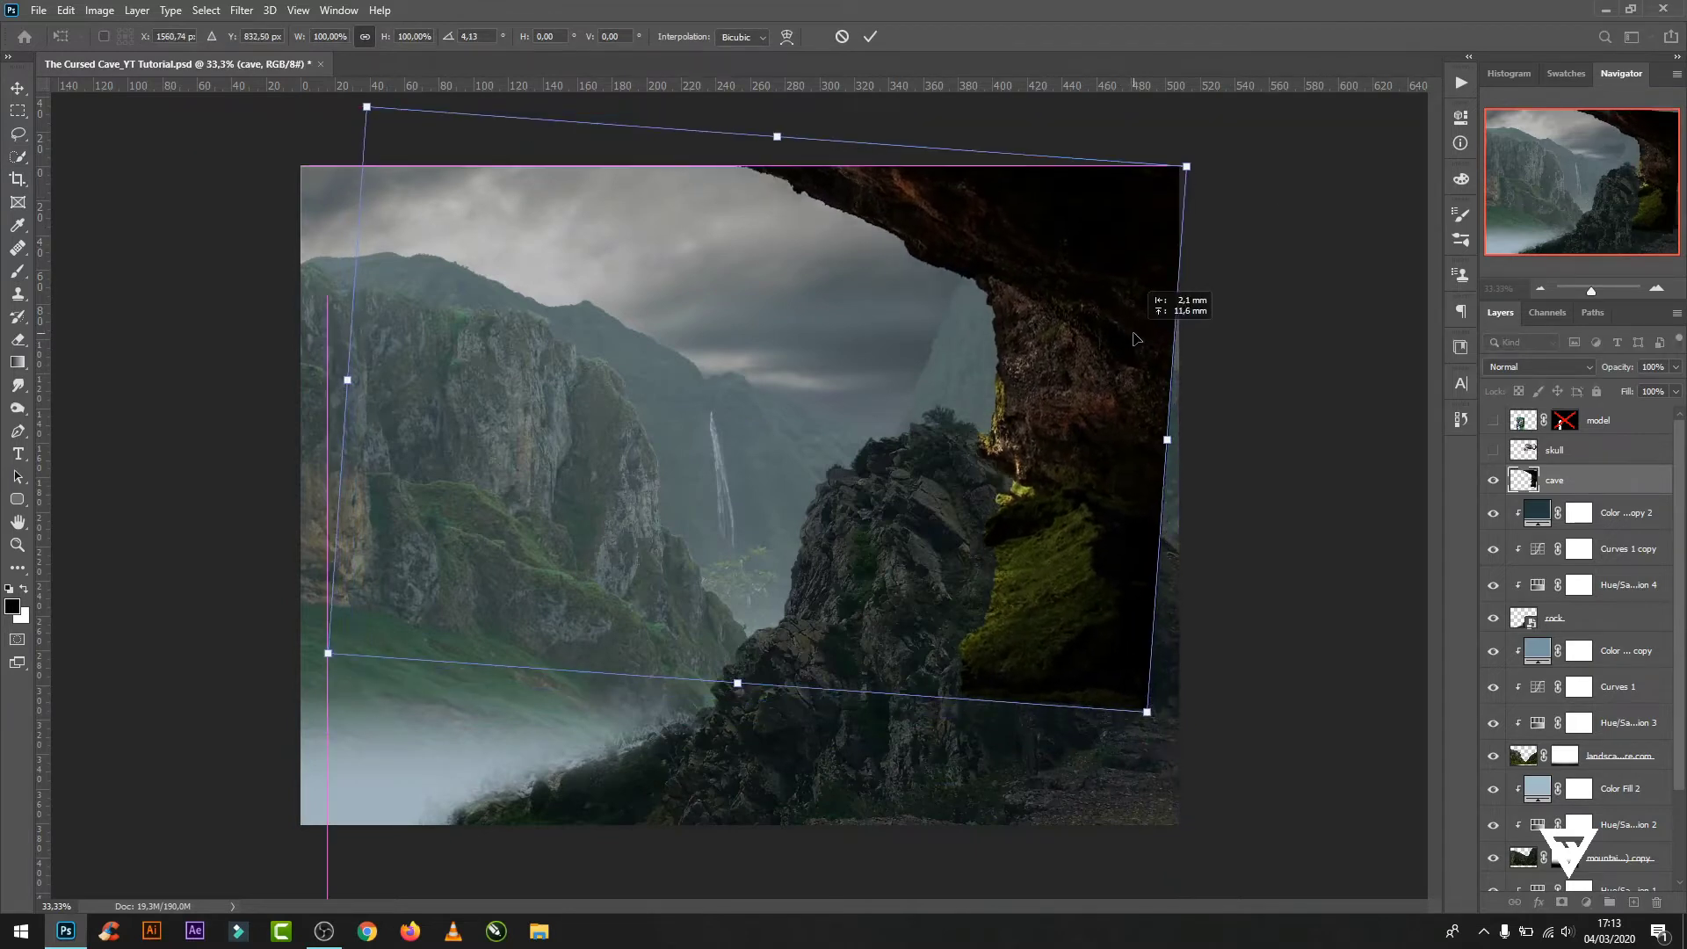
drag(1152, 331, 1160, 329)
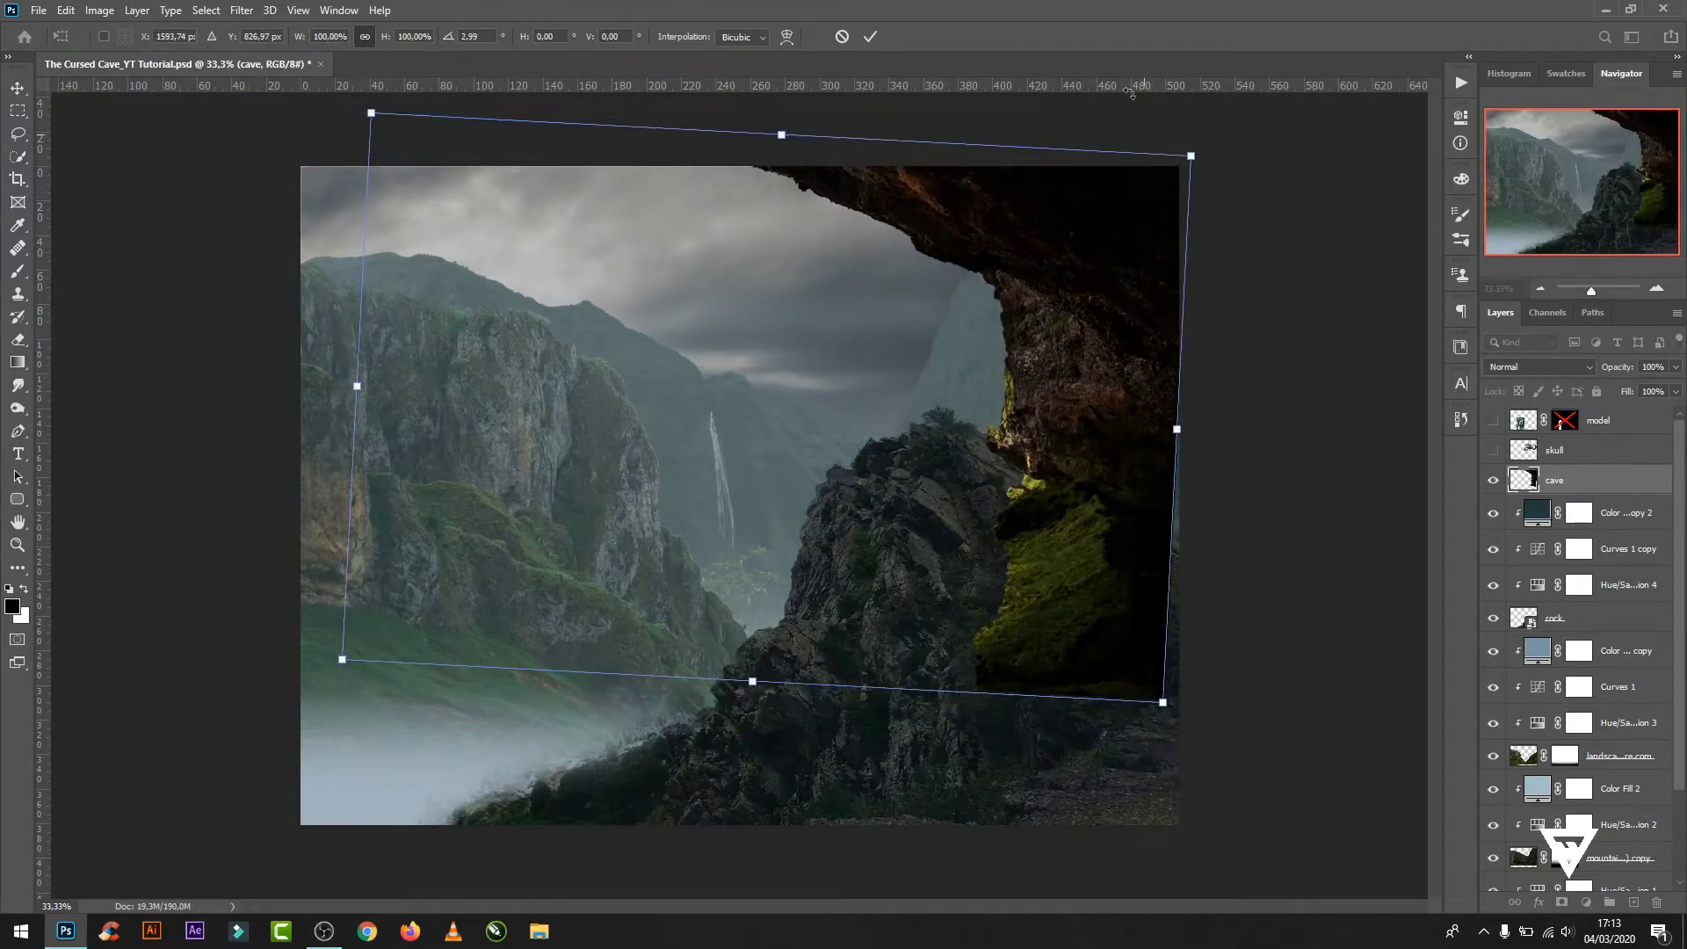
key(Return)
- Add a layer mask to the cave and paint out the green moss
click(1564, 901)
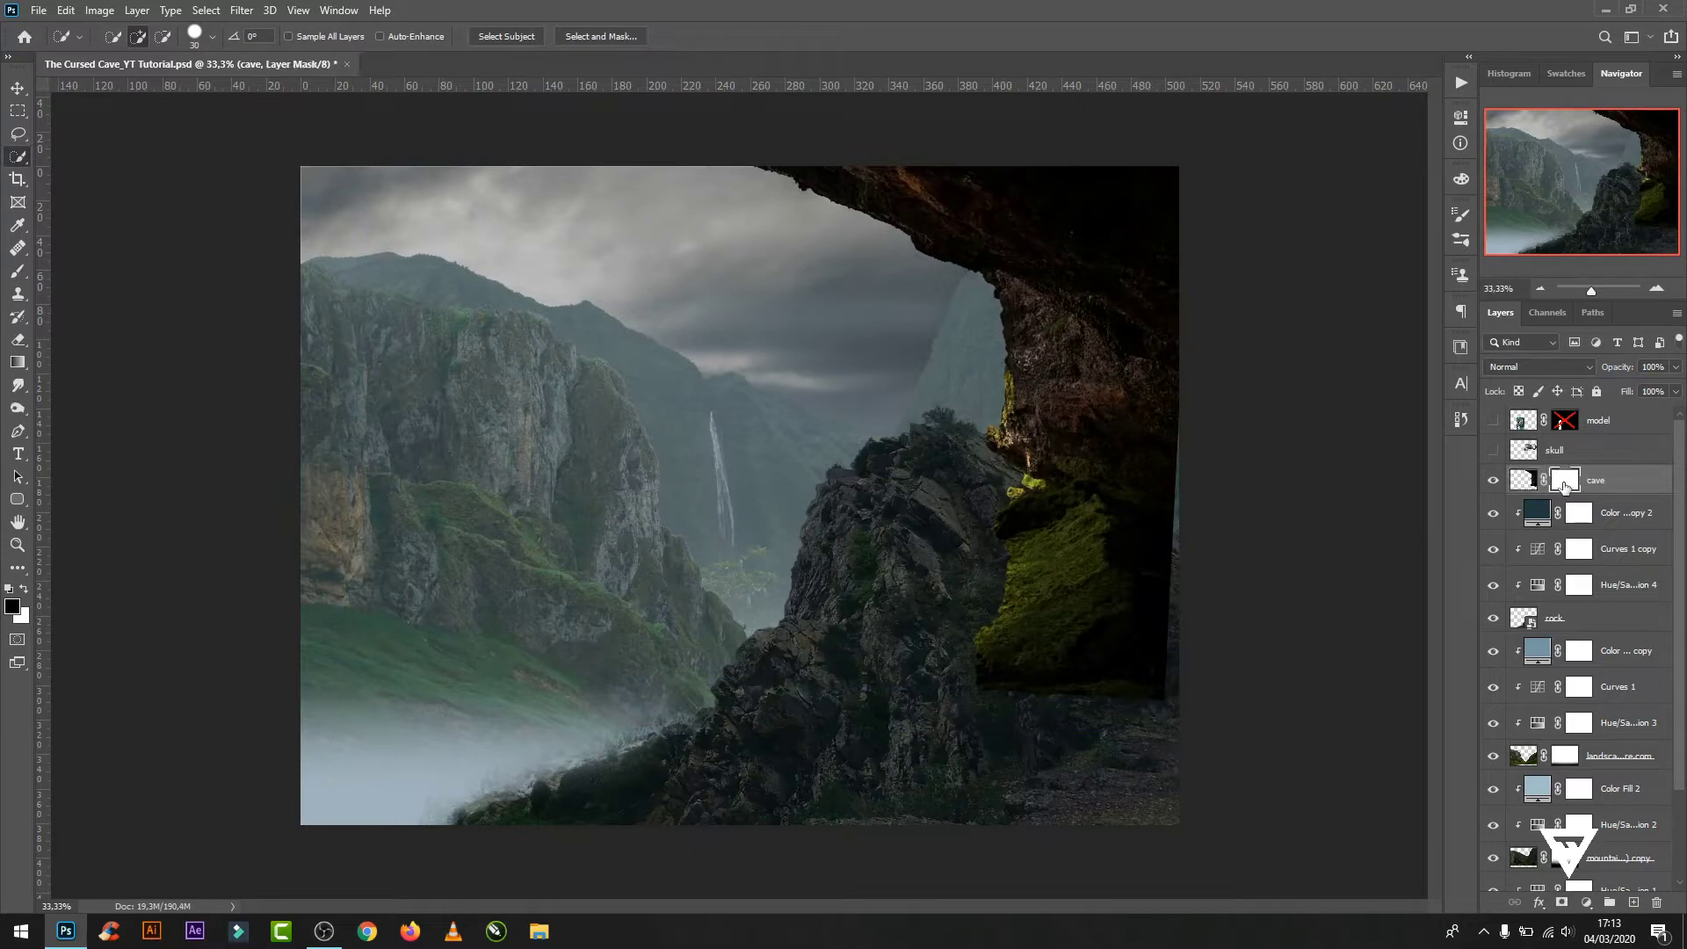
key(b)
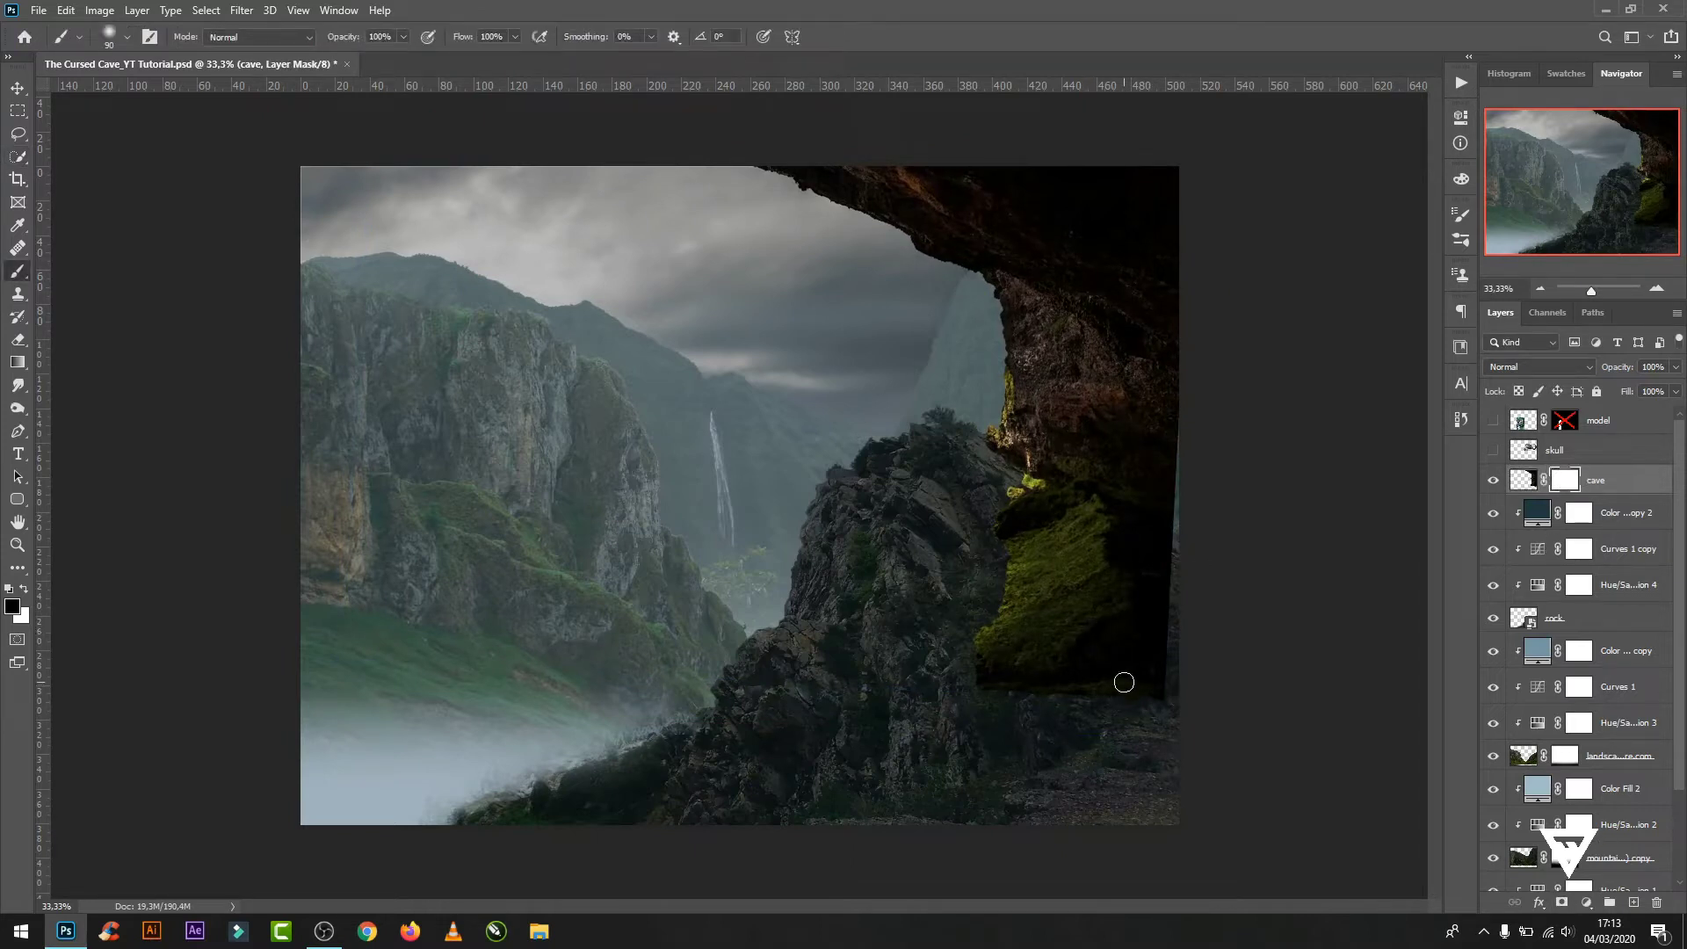
key(bracketright)
key(bracketright)
key(bracketright)
mouse_move(1167, 685)
mouse_down()
mouse_move(971, 546)
mouse_move(1140, 628)
mouse_up()
- Retransform the cave: widen it, raise its top, and slightly rotate the overhang
key(ctrl+plus)
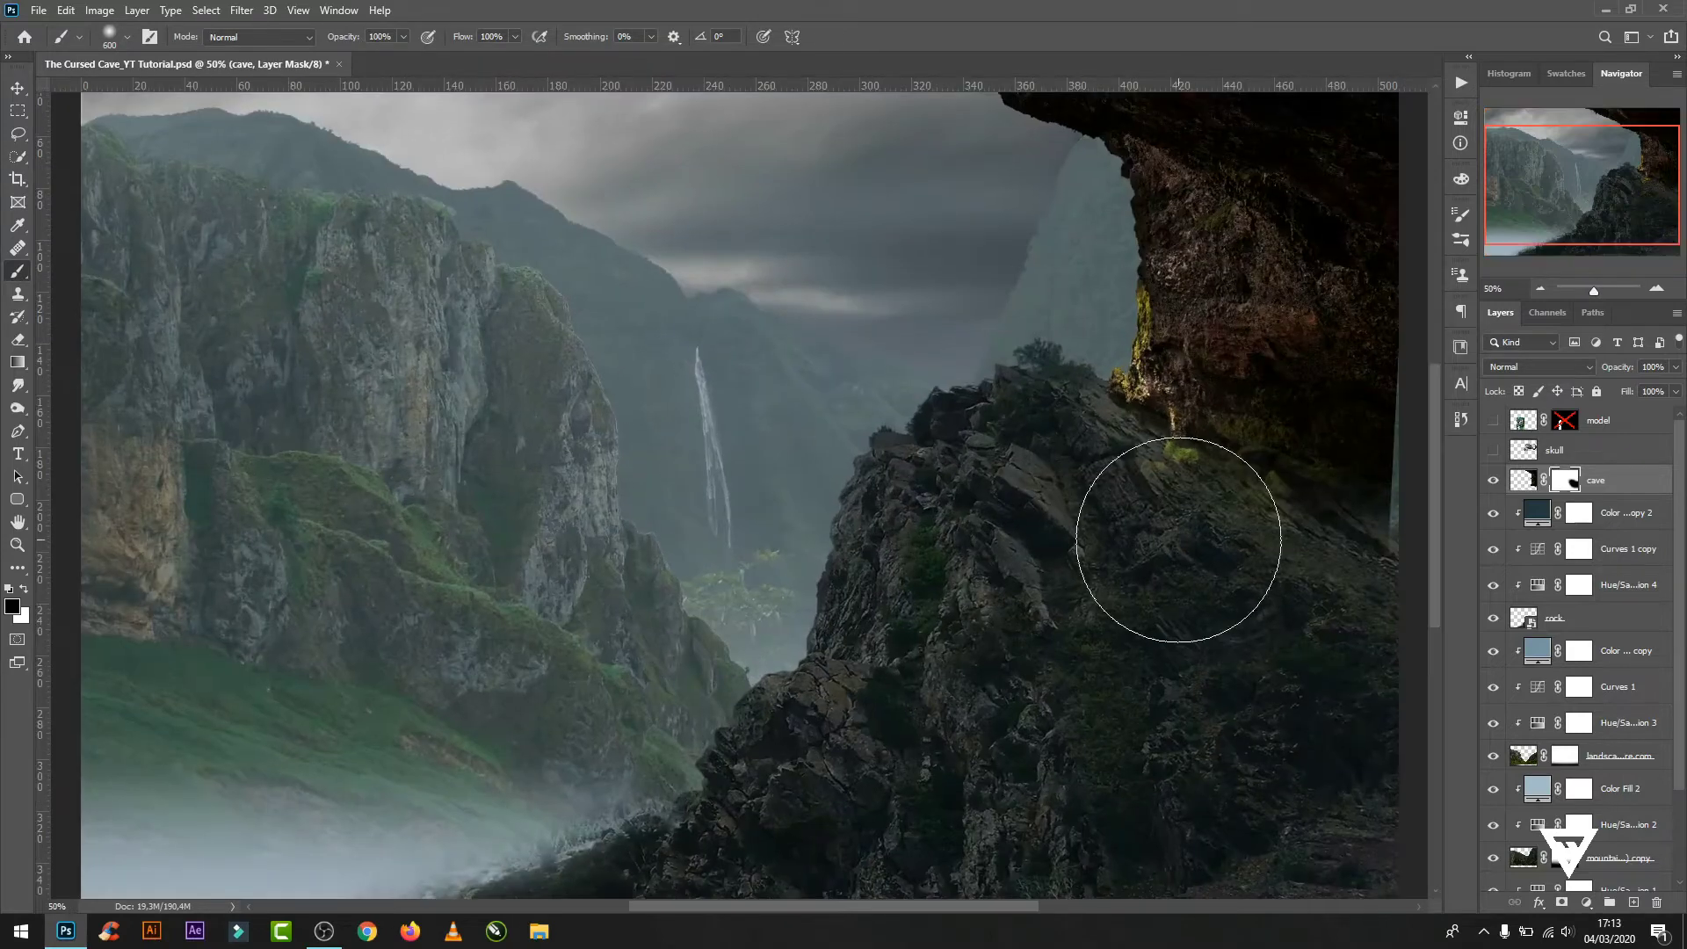
key(ctrl+t)
key(ctrl+minus)
drag(919, 448, 964, 449)
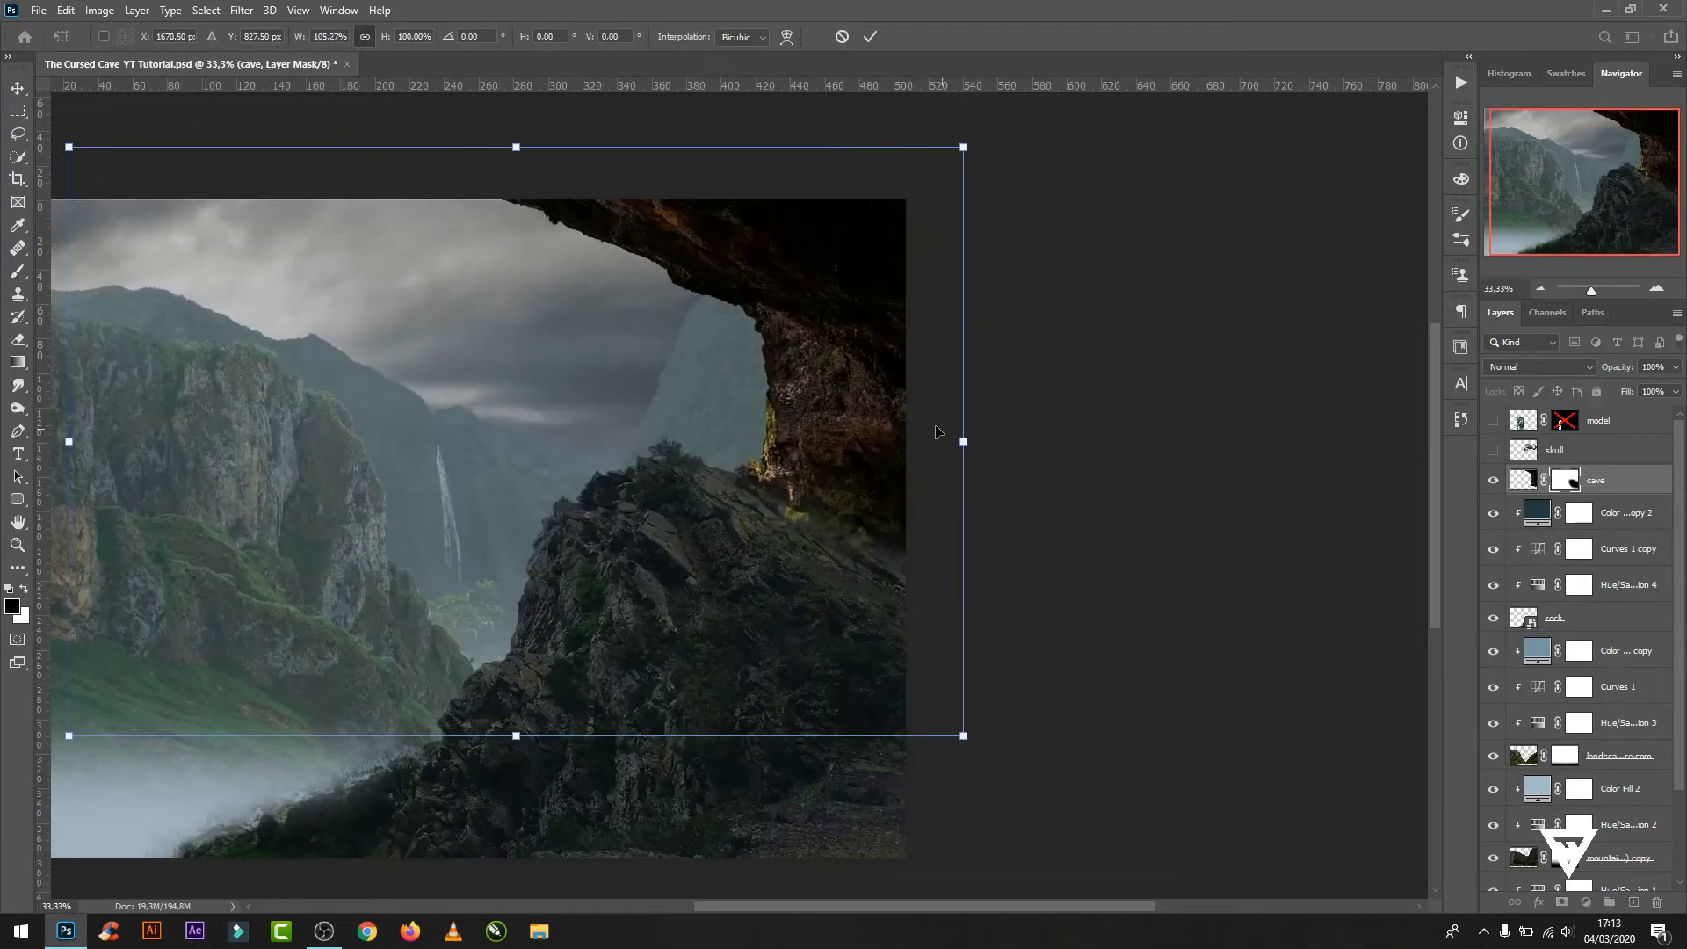
drag(853, 353, 843, 367)
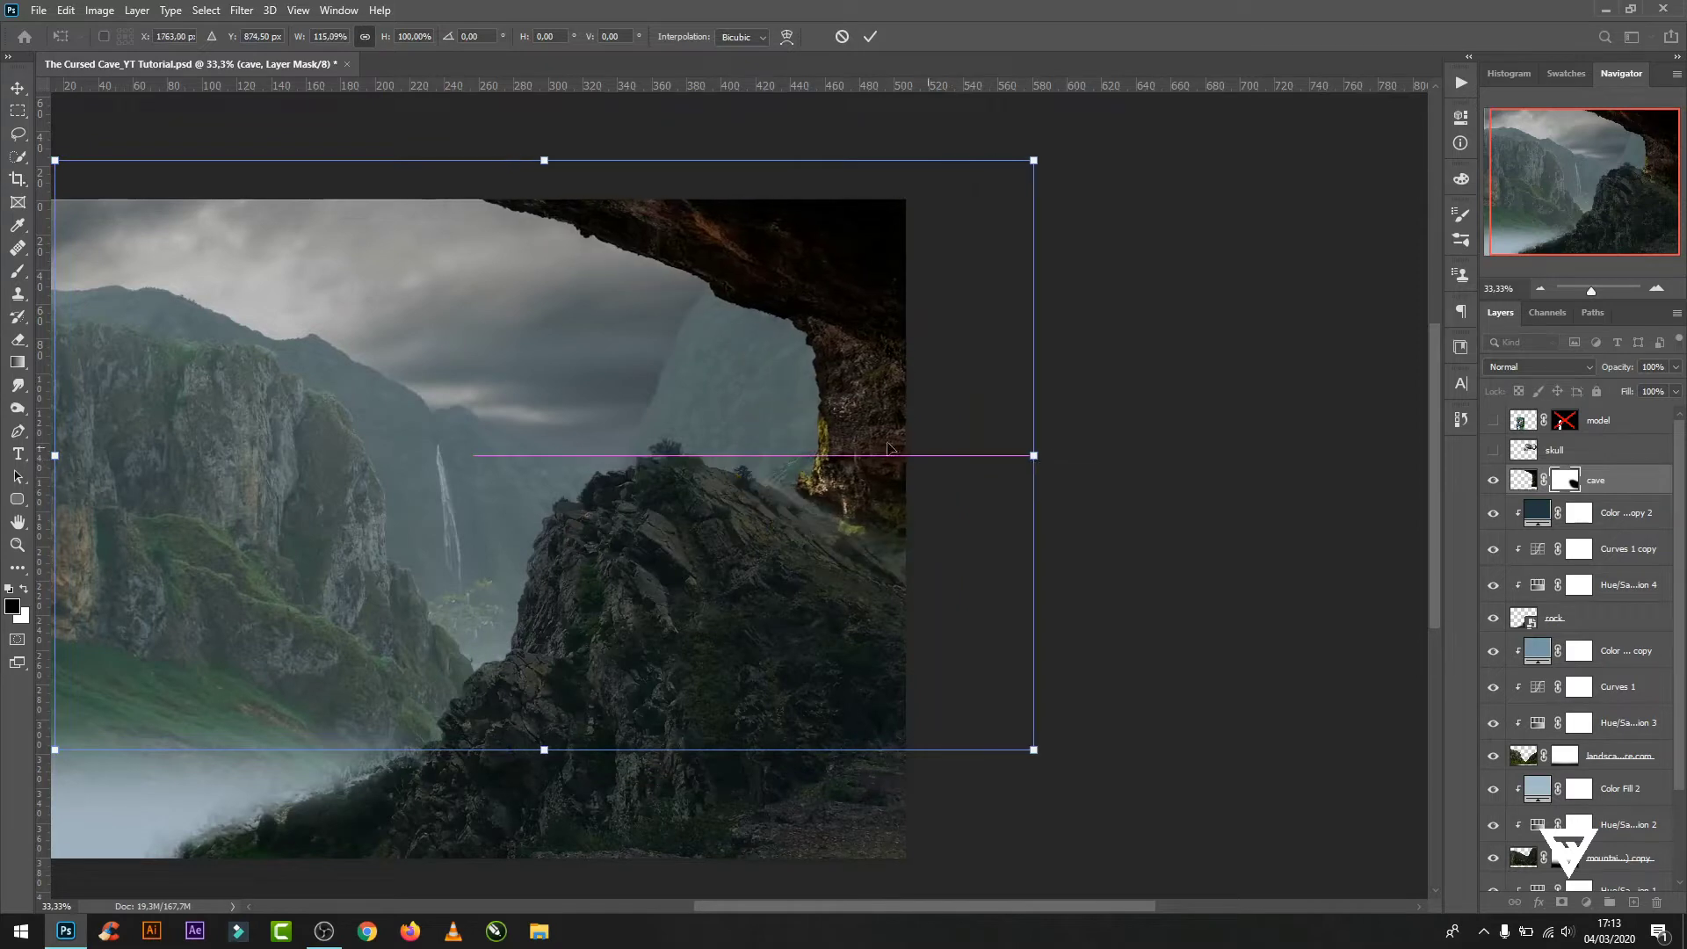
drag(950, 462, 982, 450)
drag(494, 173, 504, 132)
drag(813, 277, 791, 301)
drag(1011, 216, 1044, 189)
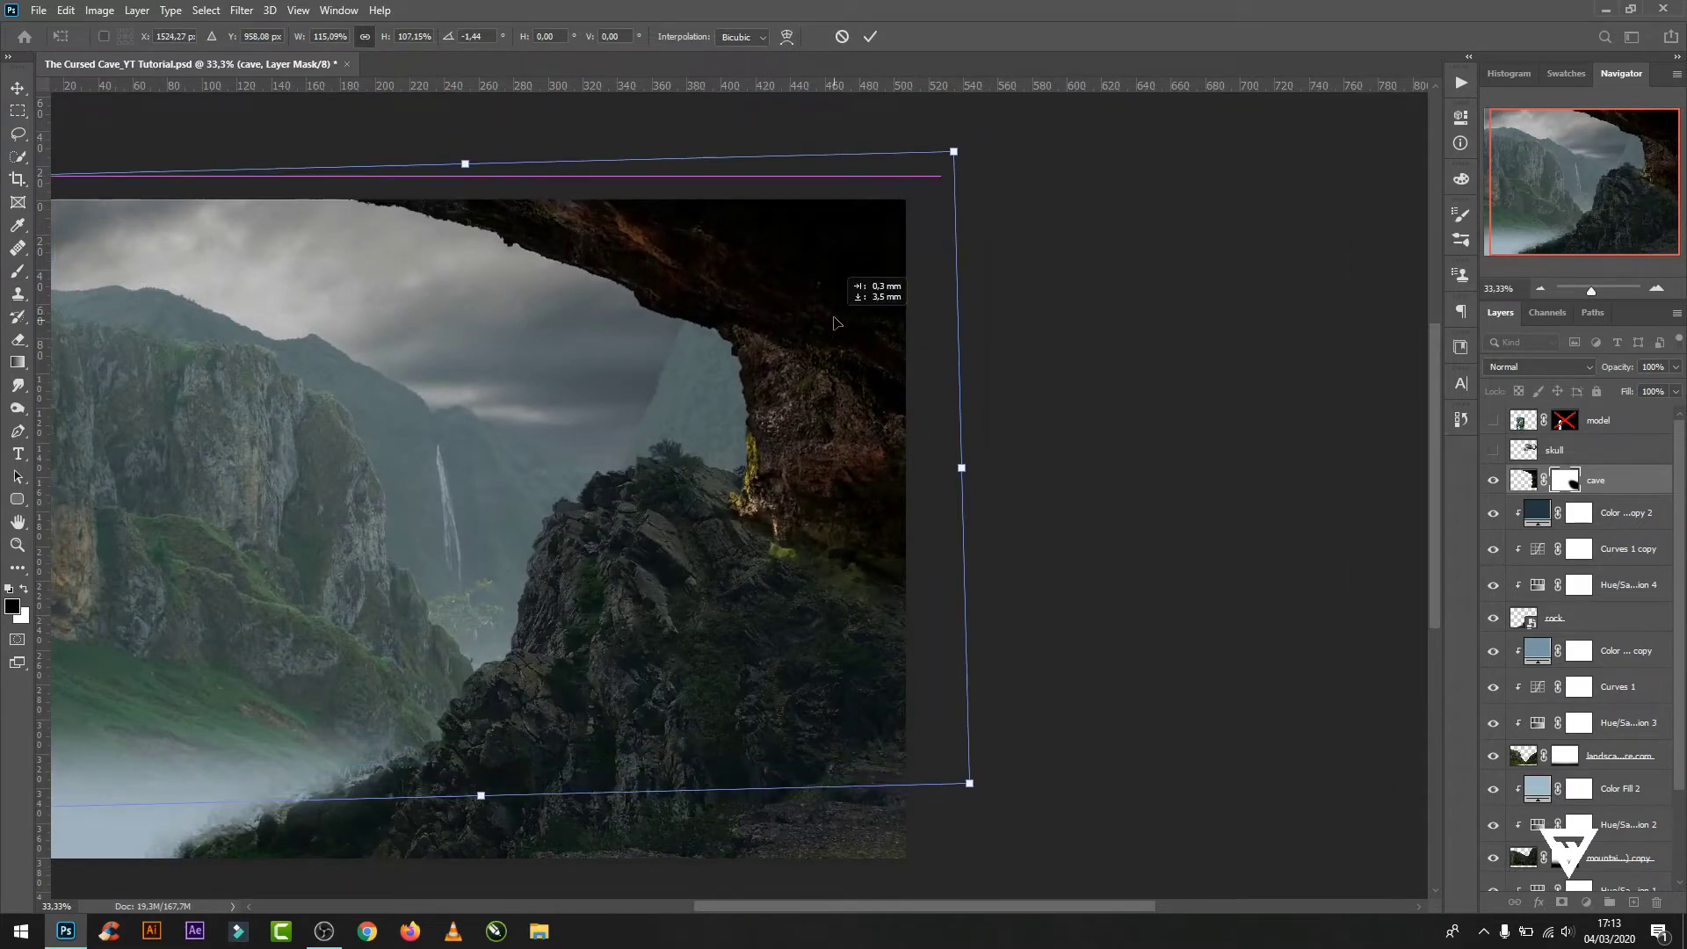
drag(835, 322, 828, 322)
click(870, 36)
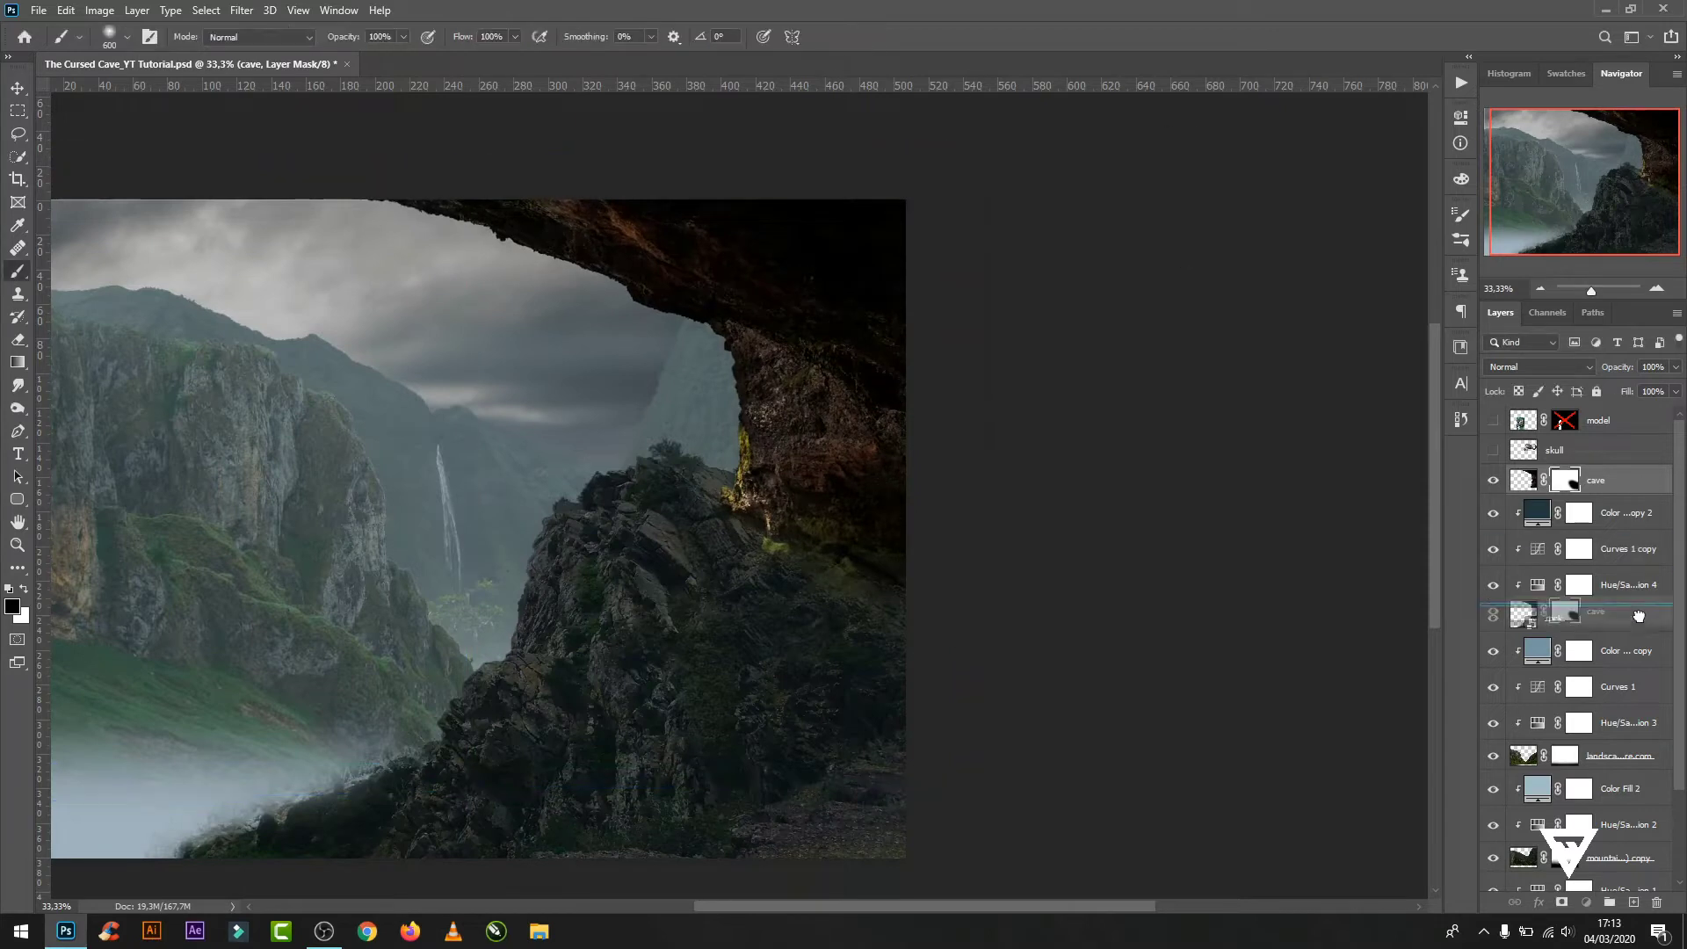
- Stack the cave layer below the rock layer; an edge mask-painting attempt is undone
drag(1652, 488, 1641, 637)
click(1565, 618)
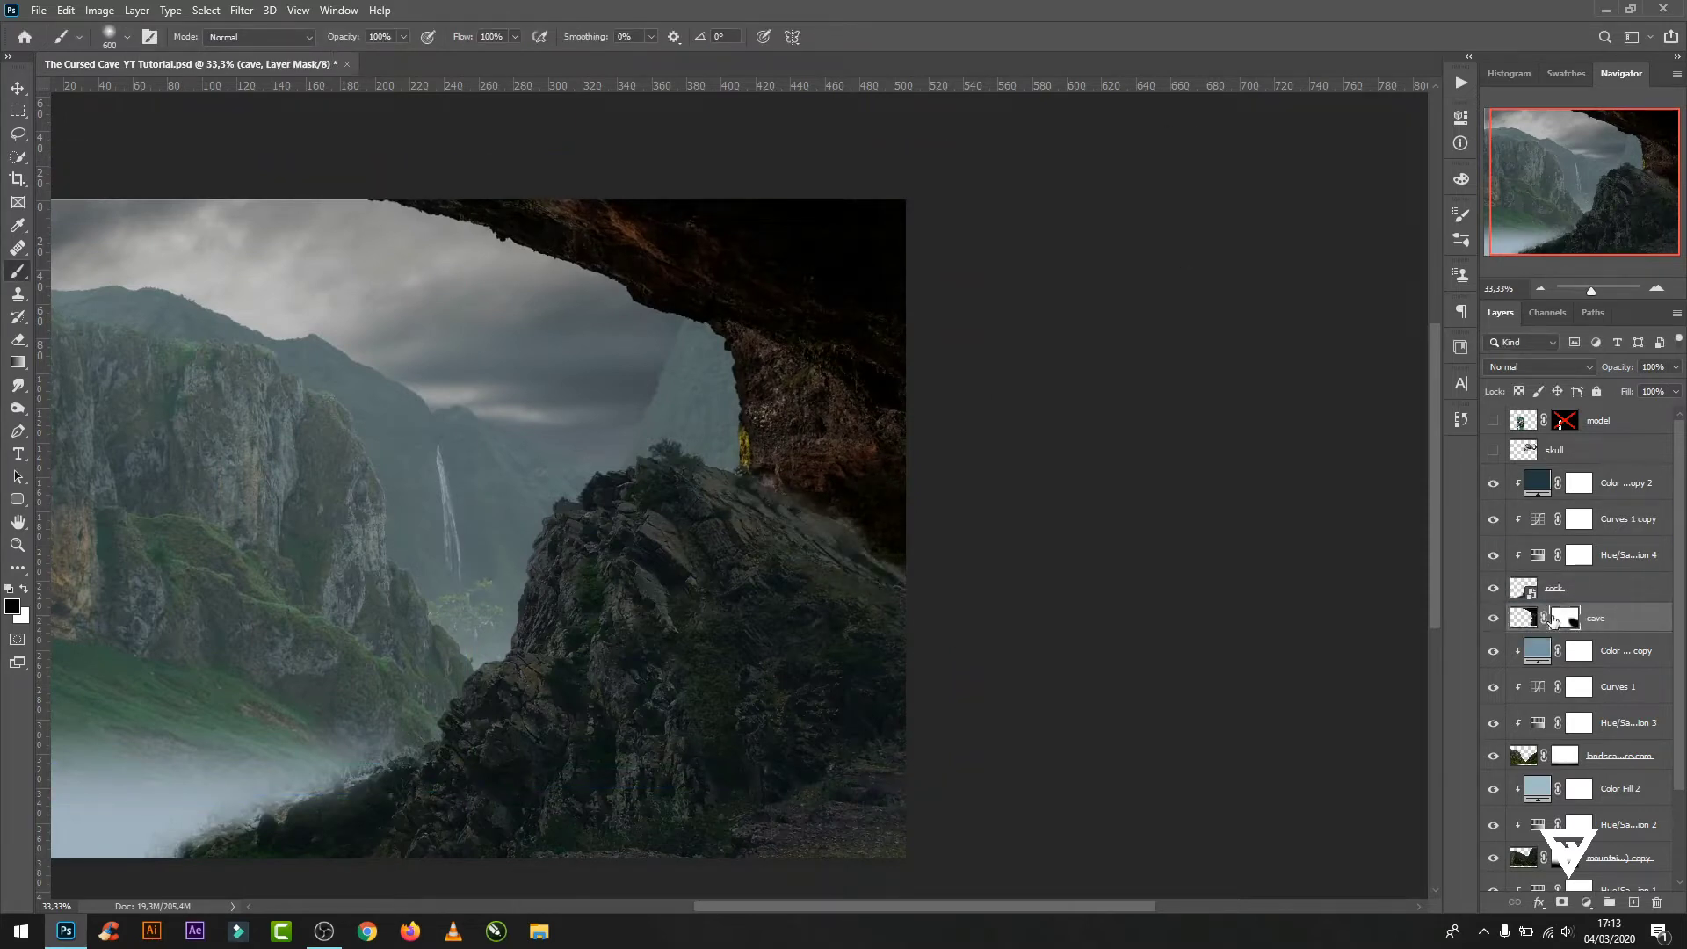
key(x)
key(x)
drag(908, 498, 844, 524)
drag(933, 620, 696, 490)
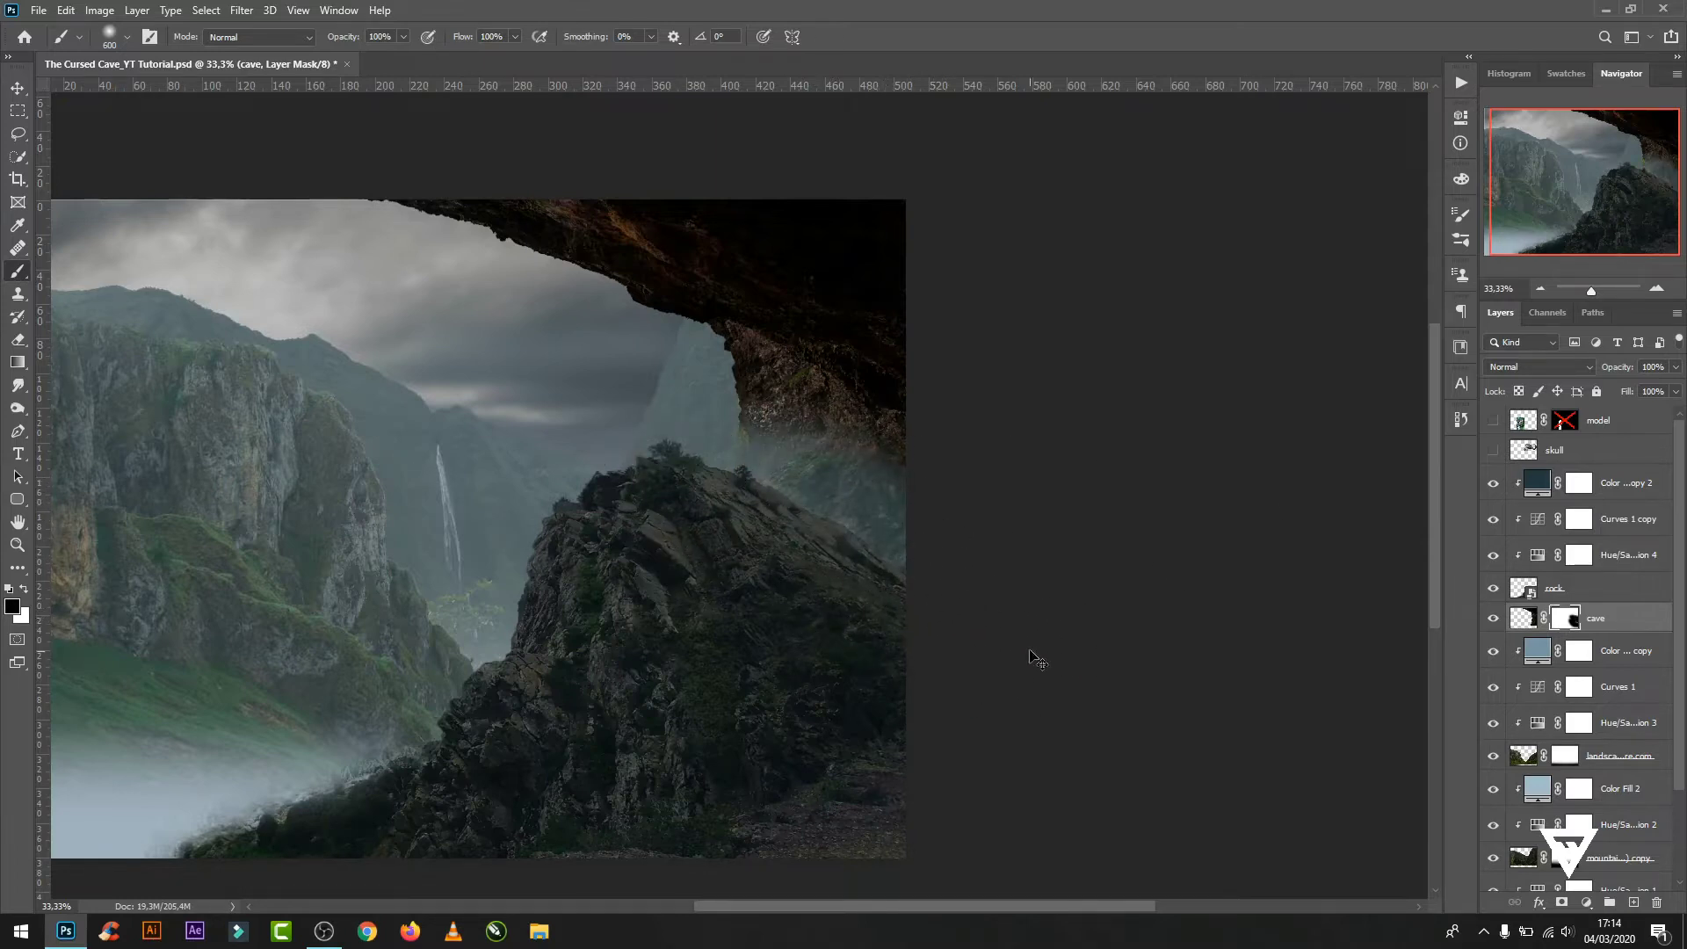
key(ctrl+z)
key(x)
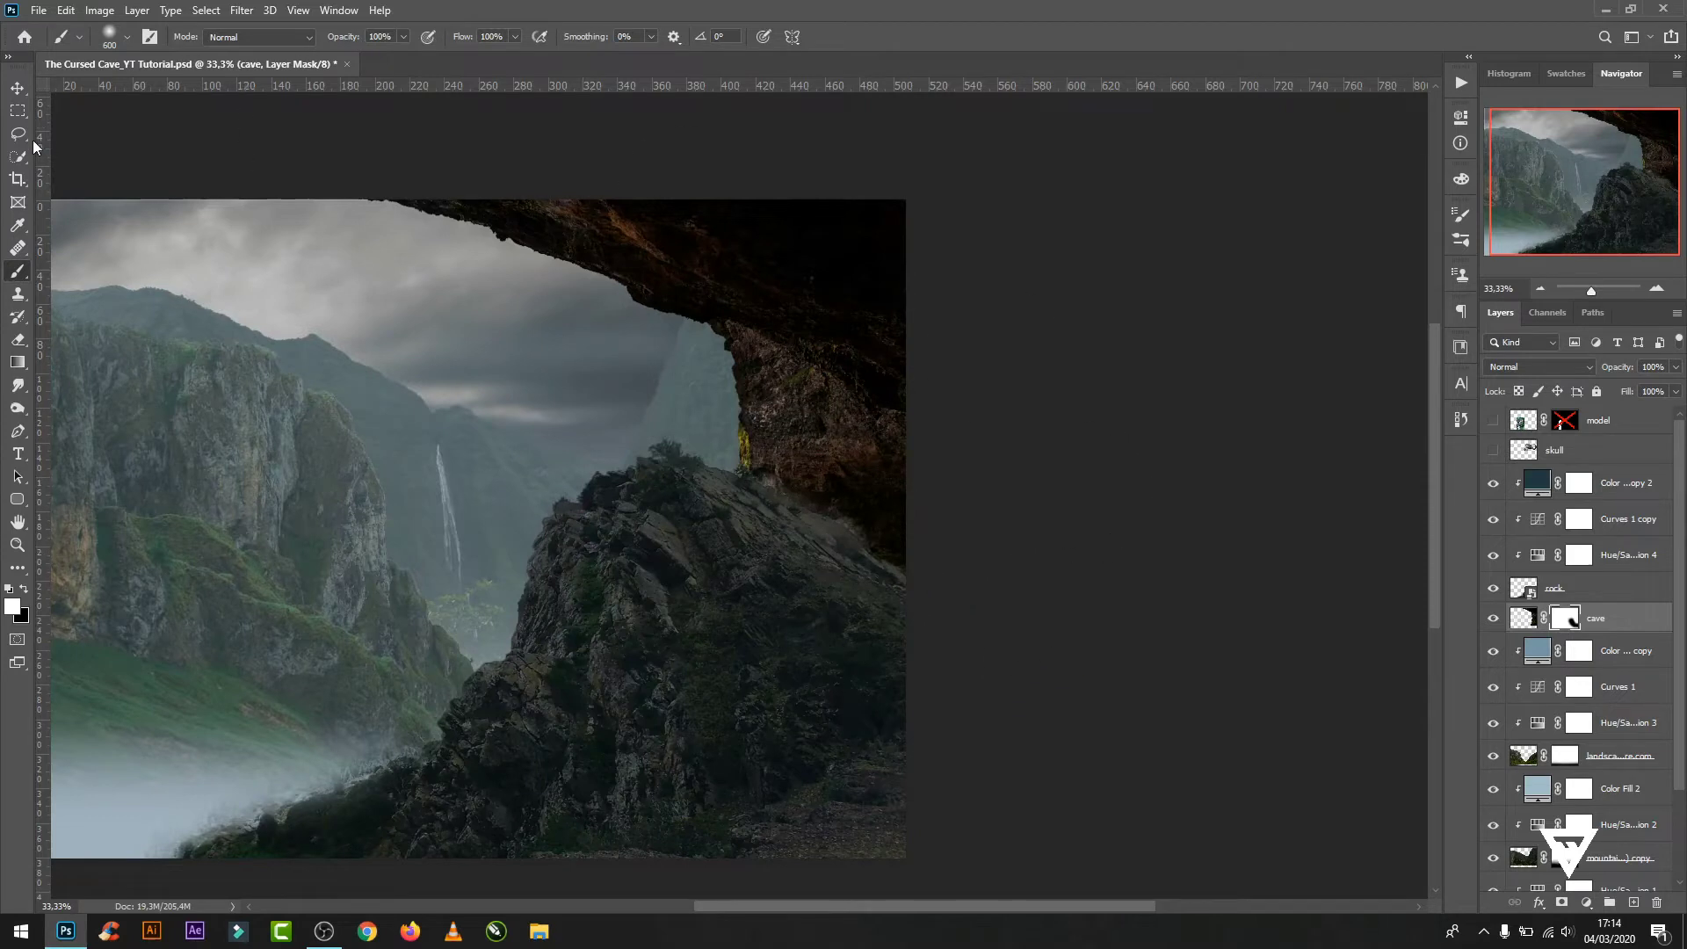
click(25, 89)
- Add a Hue/Saturation adjustment with Lightness -14 and Hue +22
click(1586, 903)
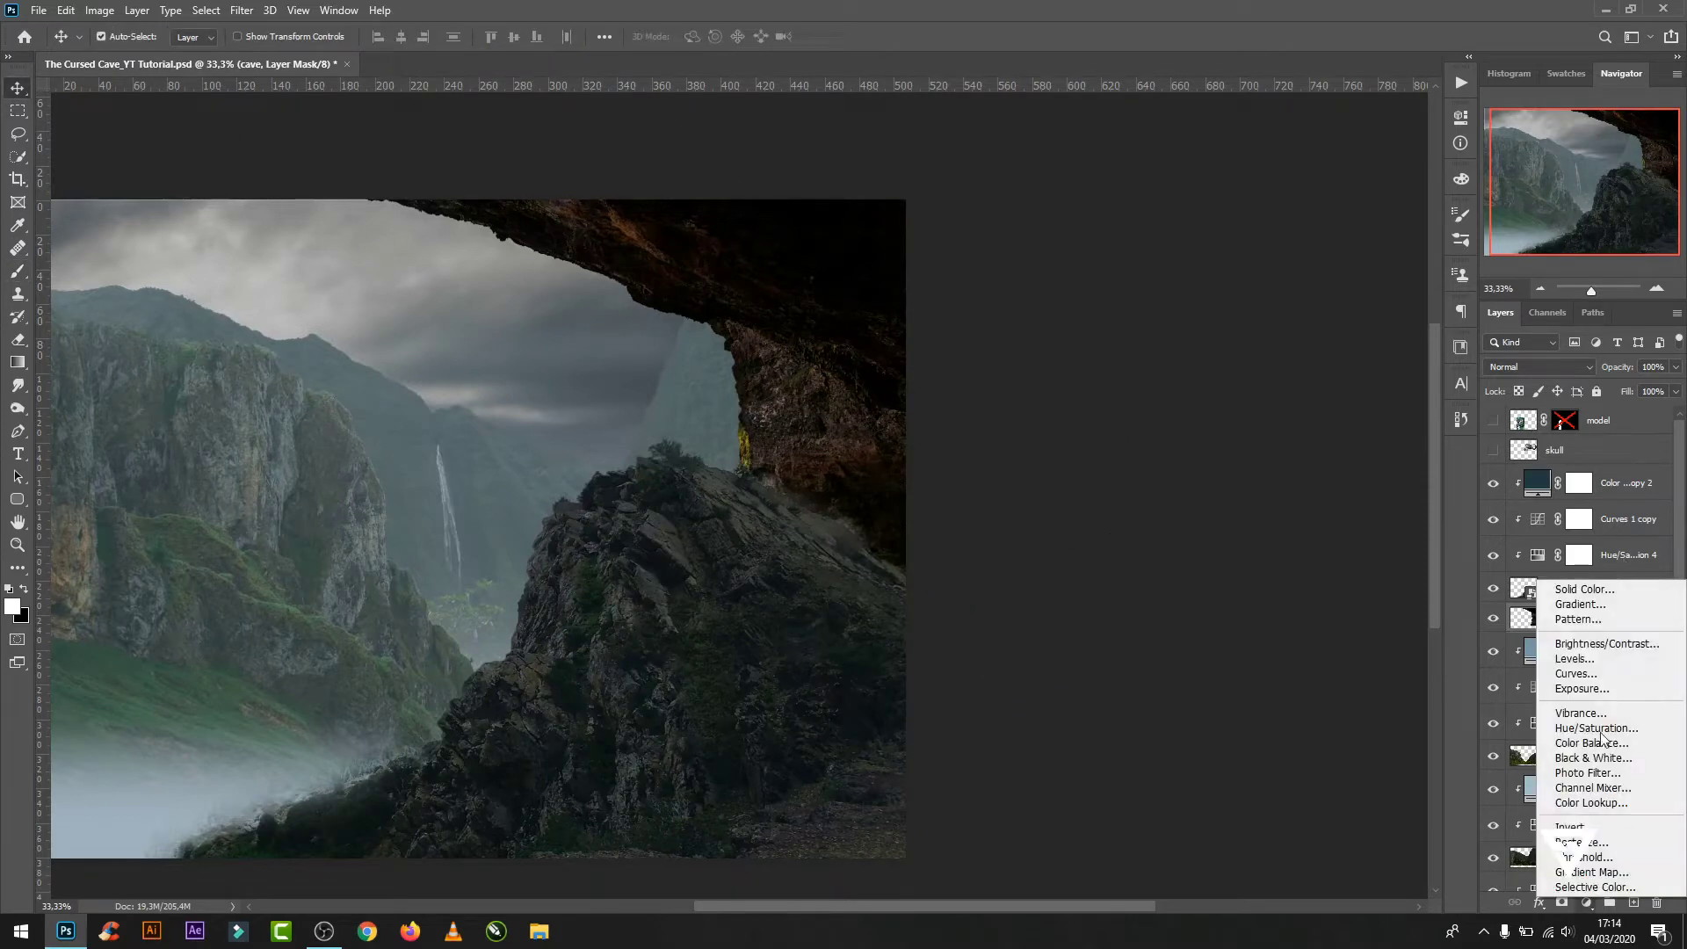
click(1594, 727)
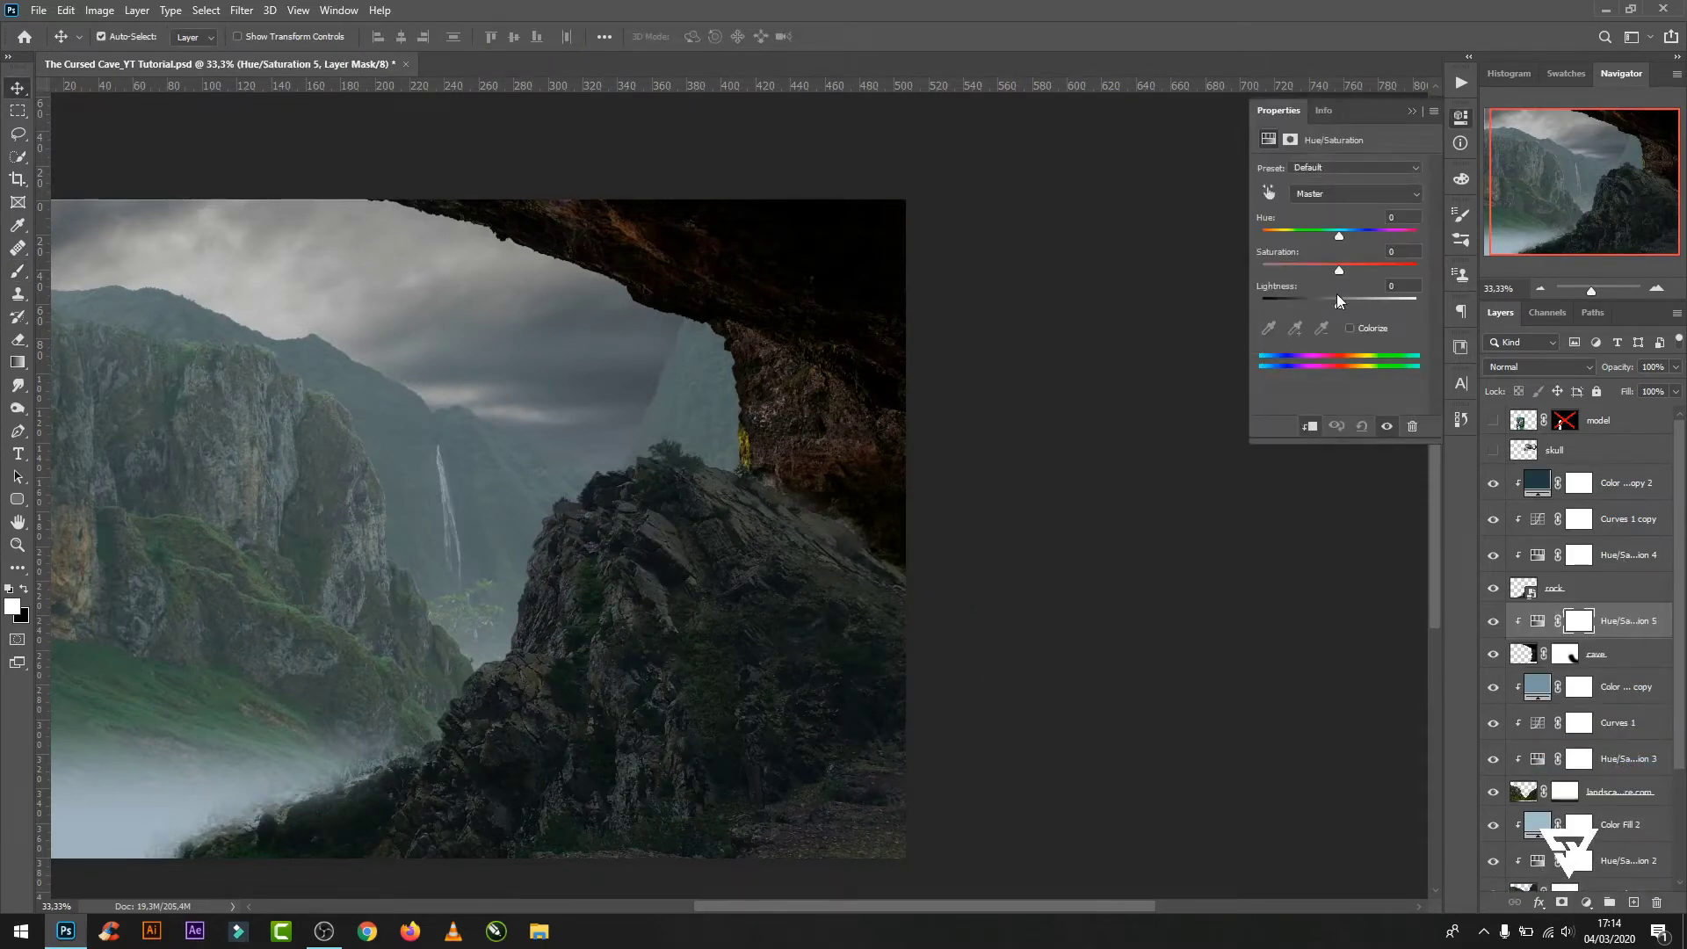
drag(1337, 307, 1328, 304)
drag(1339, 236, 1357, 235)
click(1411, 111)
- Duplicate Color Fill 2 copy 2 above Hue/Saturation 5 and clip the copy to the cave
drag(1544, 493, 1569, 616)
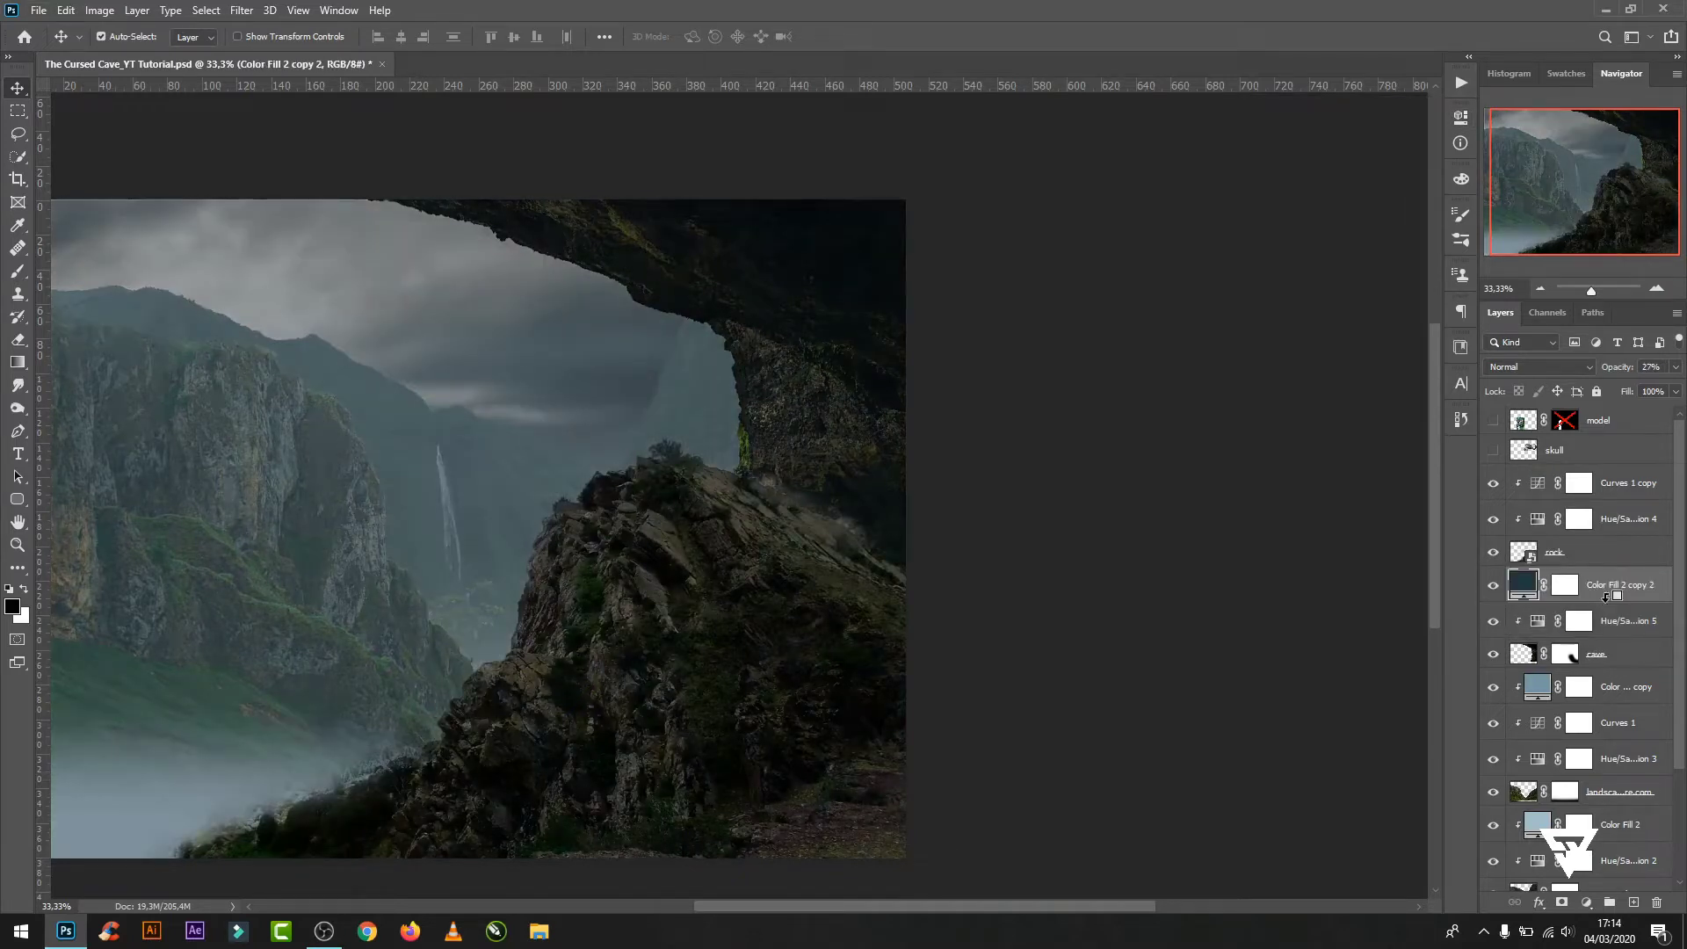
alt+click(1606, 597)
drag(1536, 594, 1571, 513)
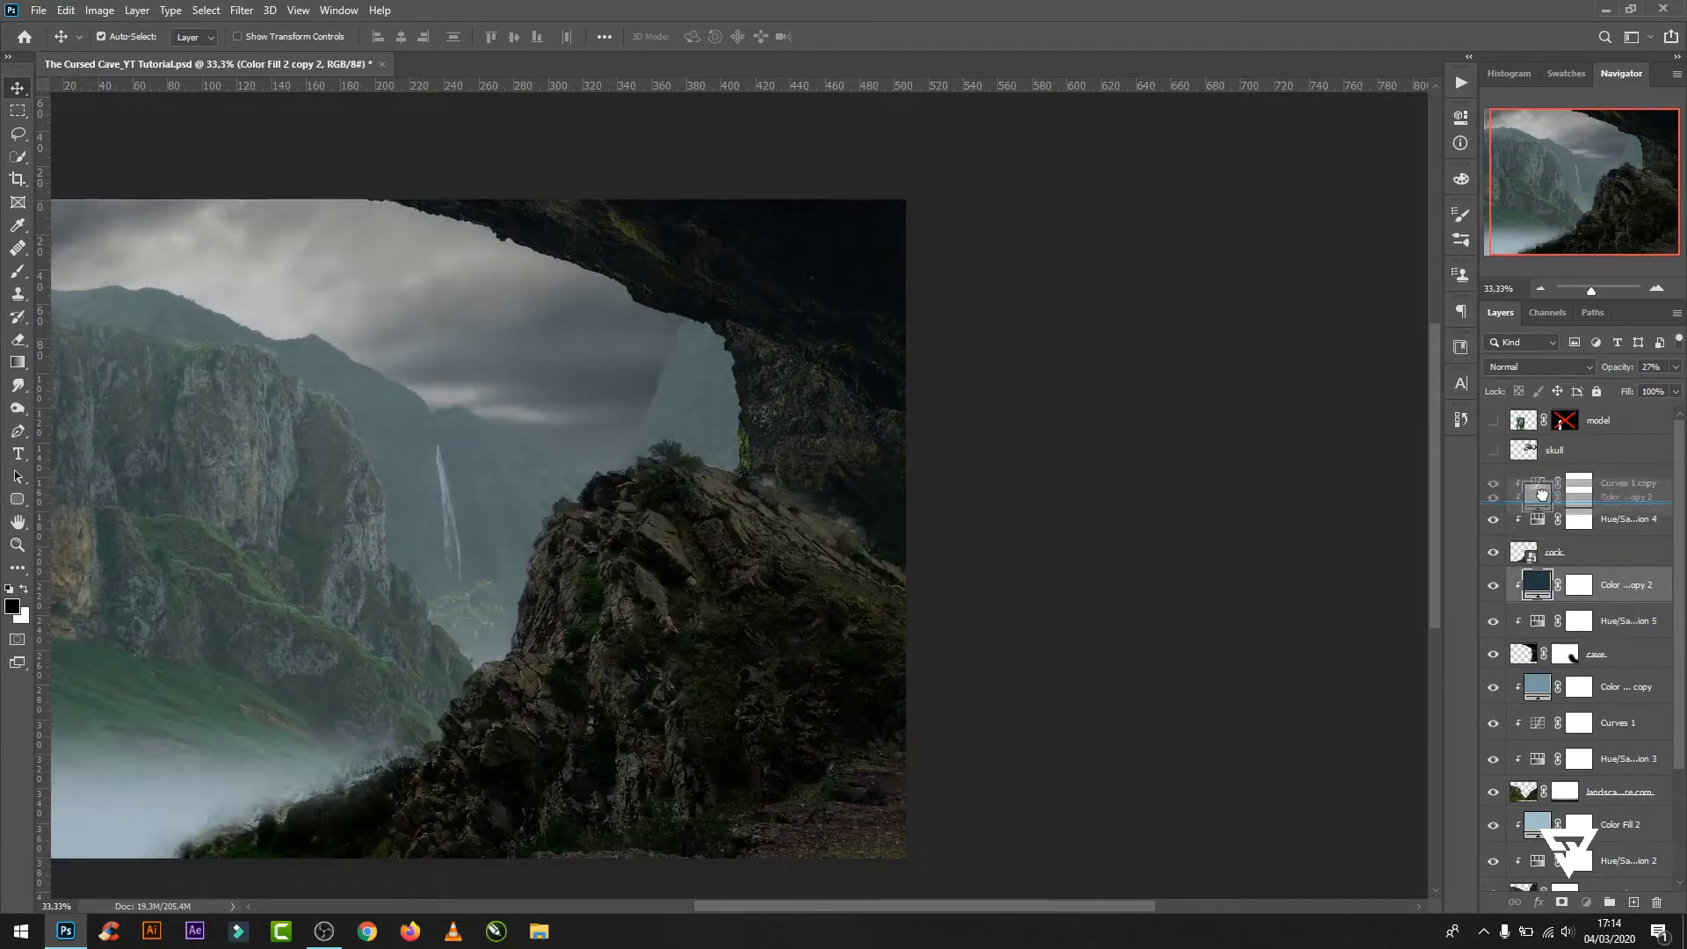
alt+click(1570, 498)
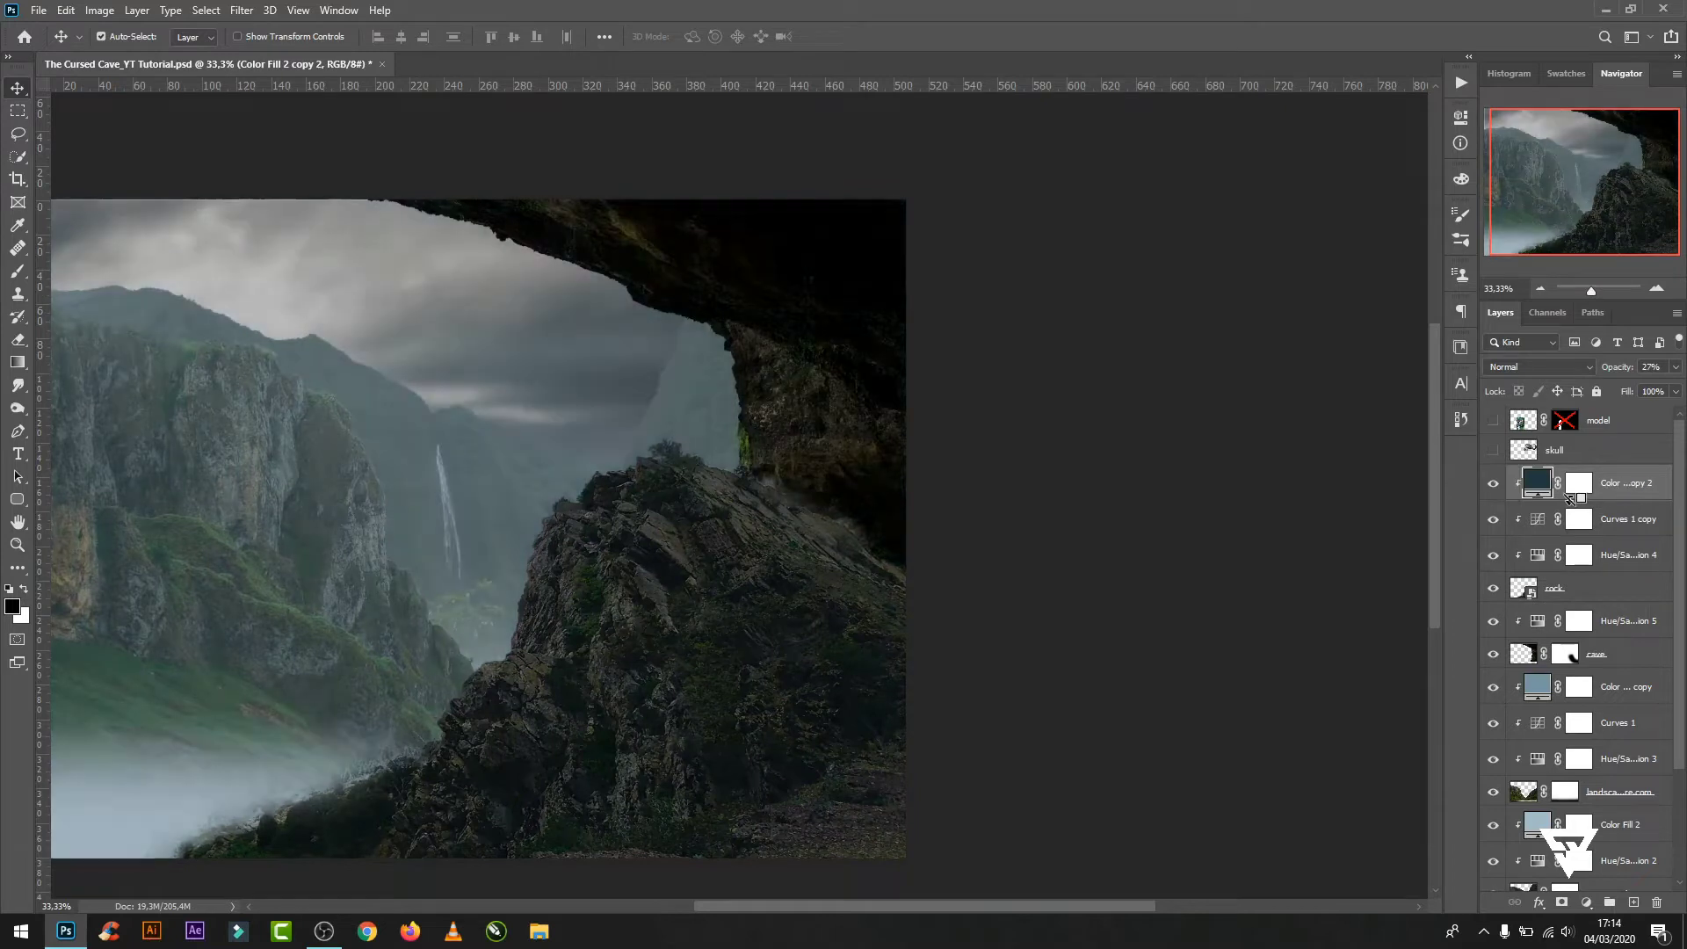
drag(1539, 484, 1601, 637)
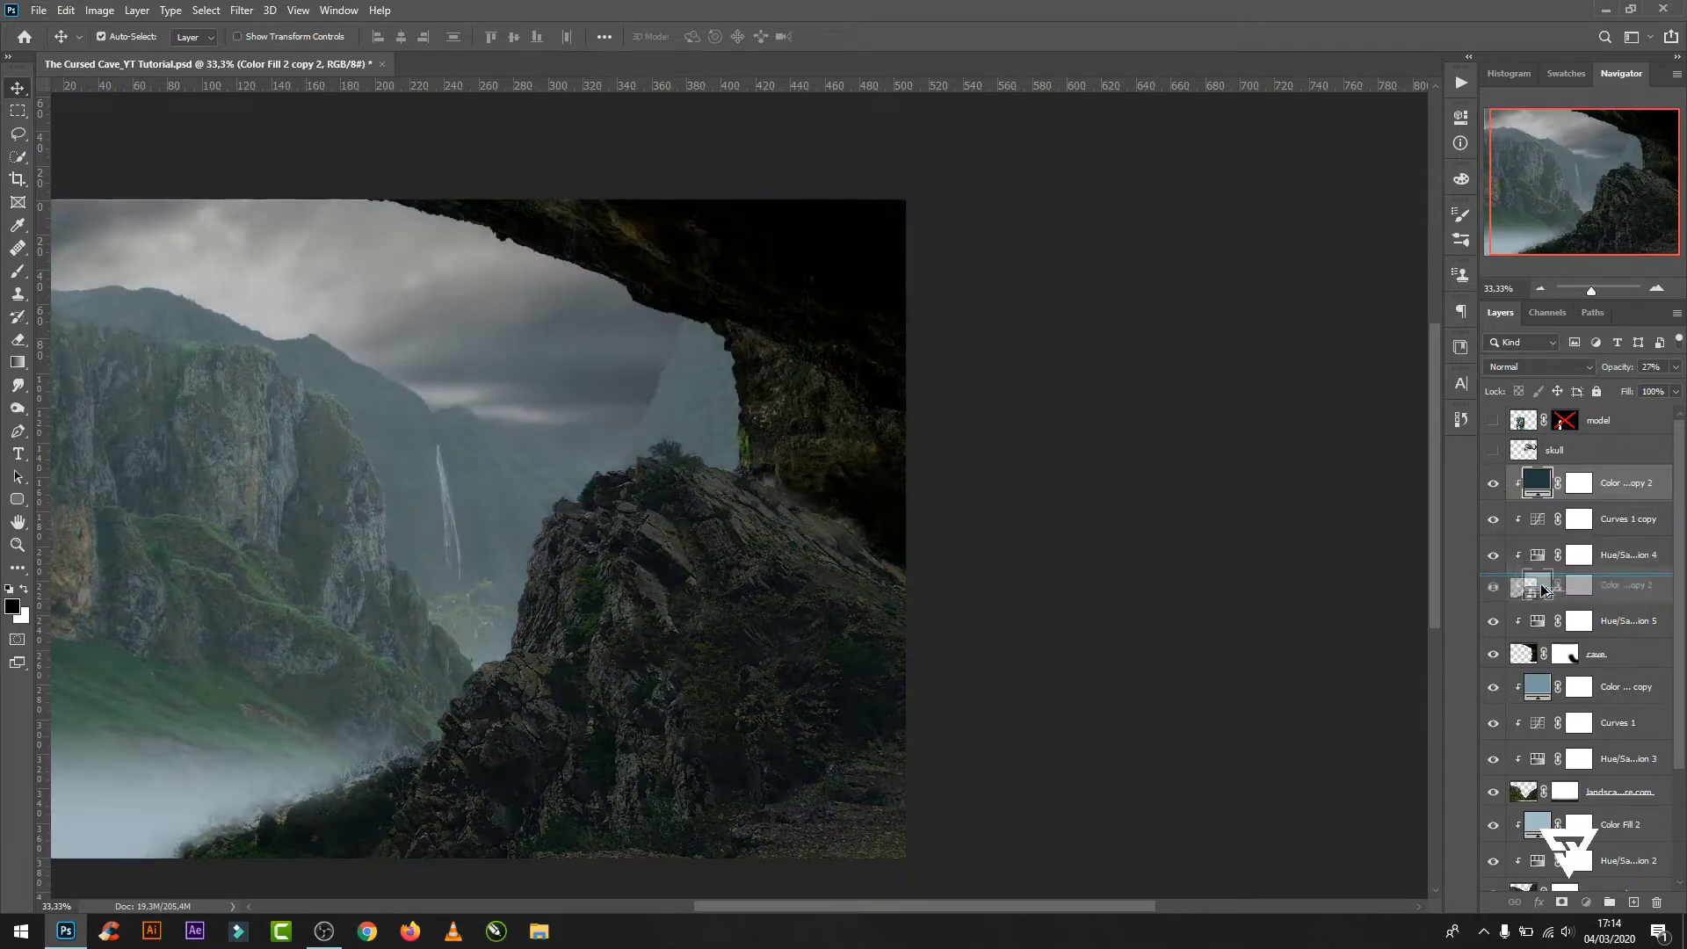
alt+click(1603, 635)
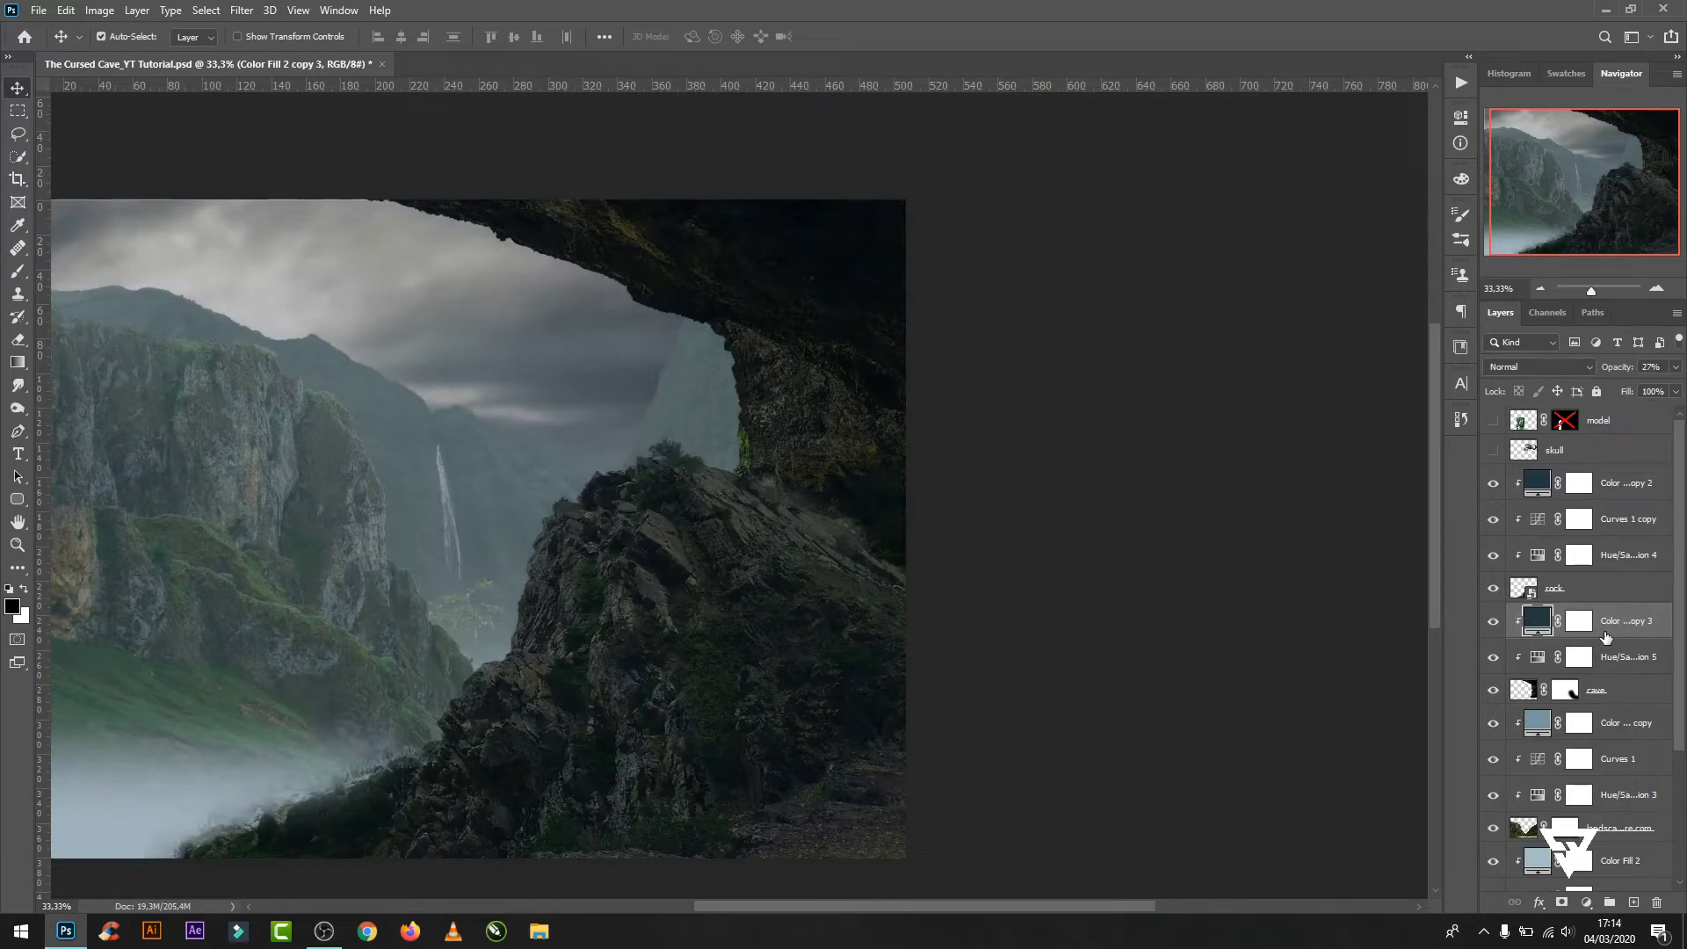
right_click(1551, 590)
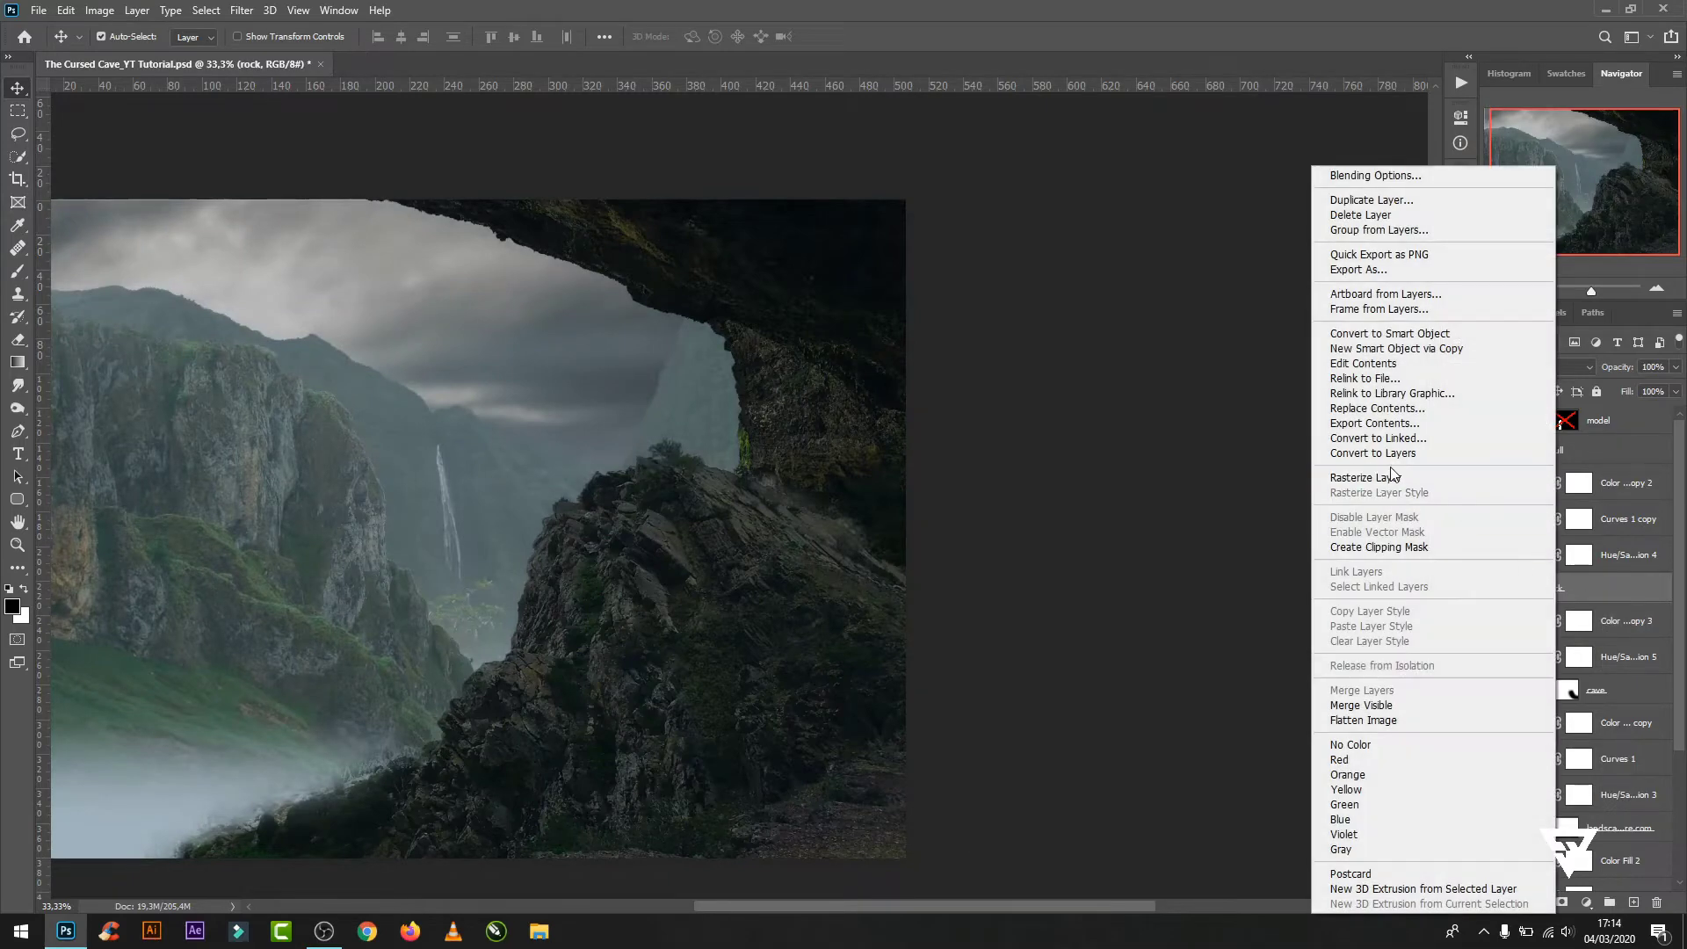
- Rasterize the rock layer and place the Pteranodon PNG as an embedded image
click(1385, 480)
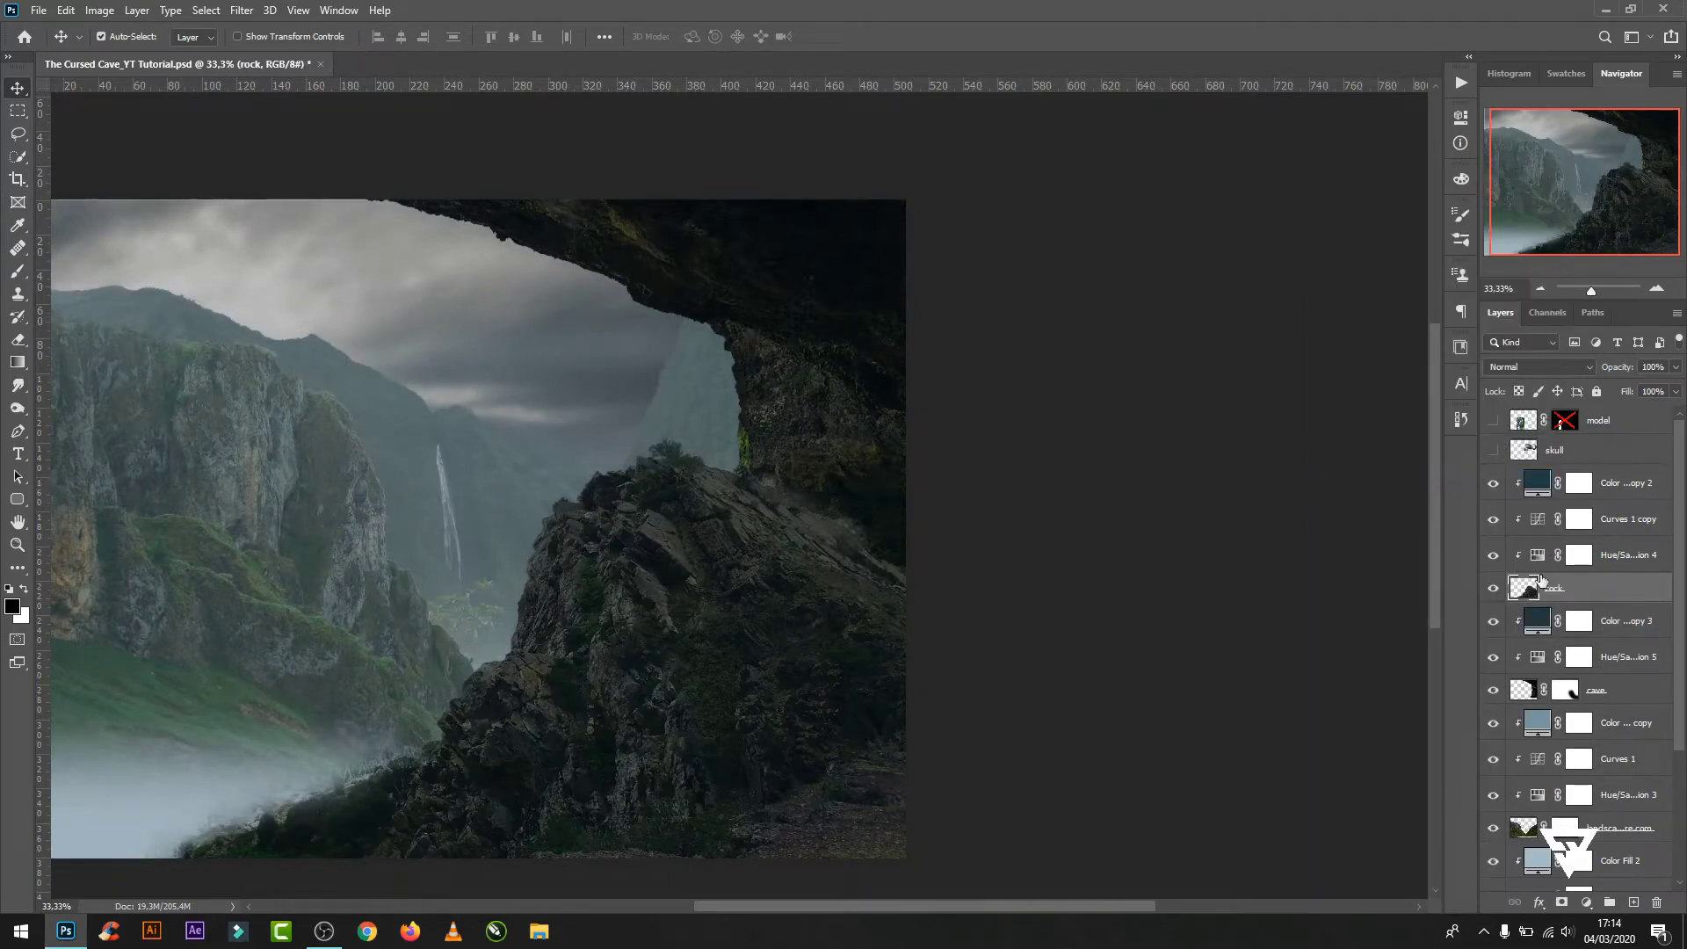
click(39, 10)
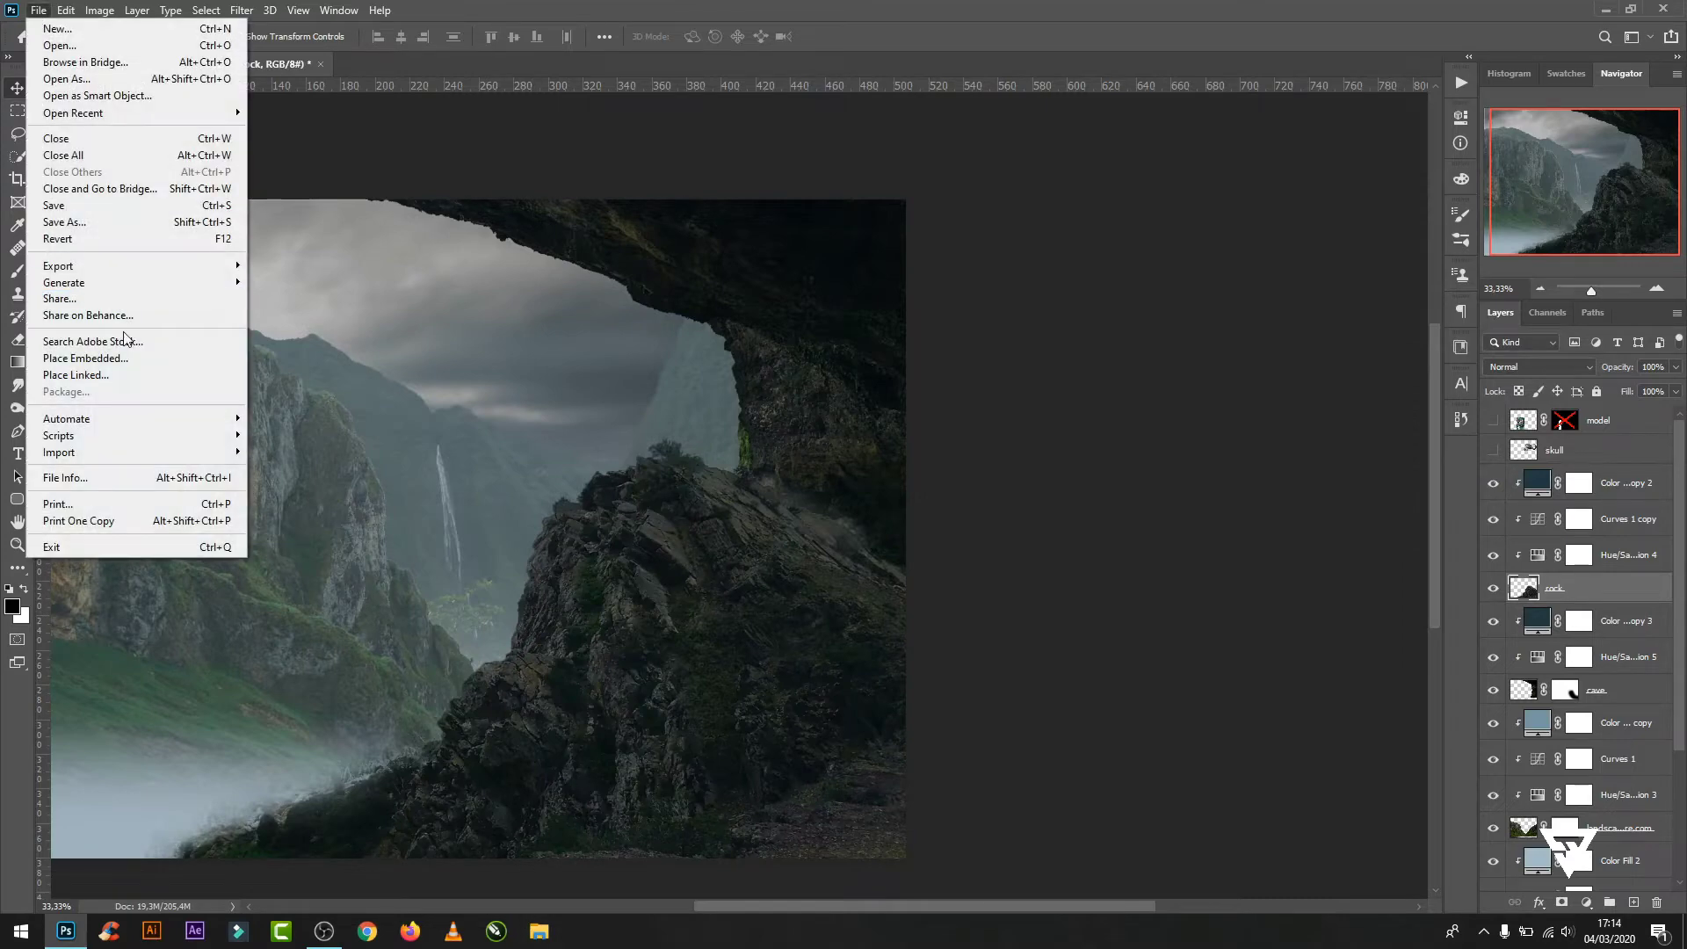
click(129, 358)
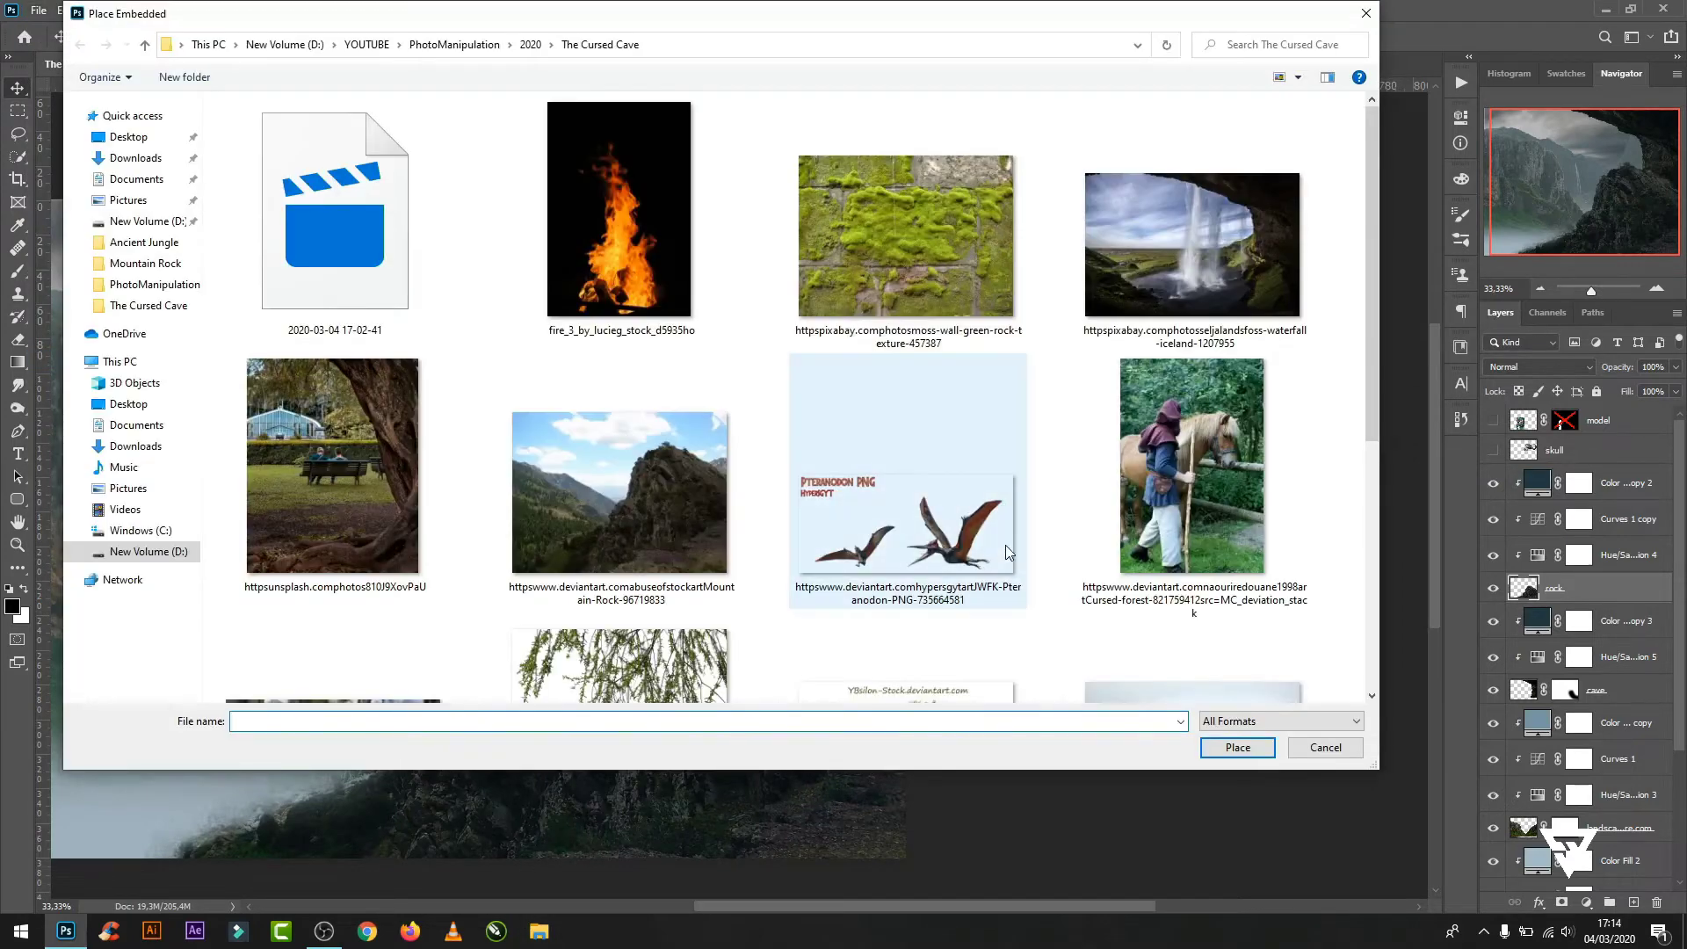
scroll(1125, 522, down, 2)
click(923, 376)
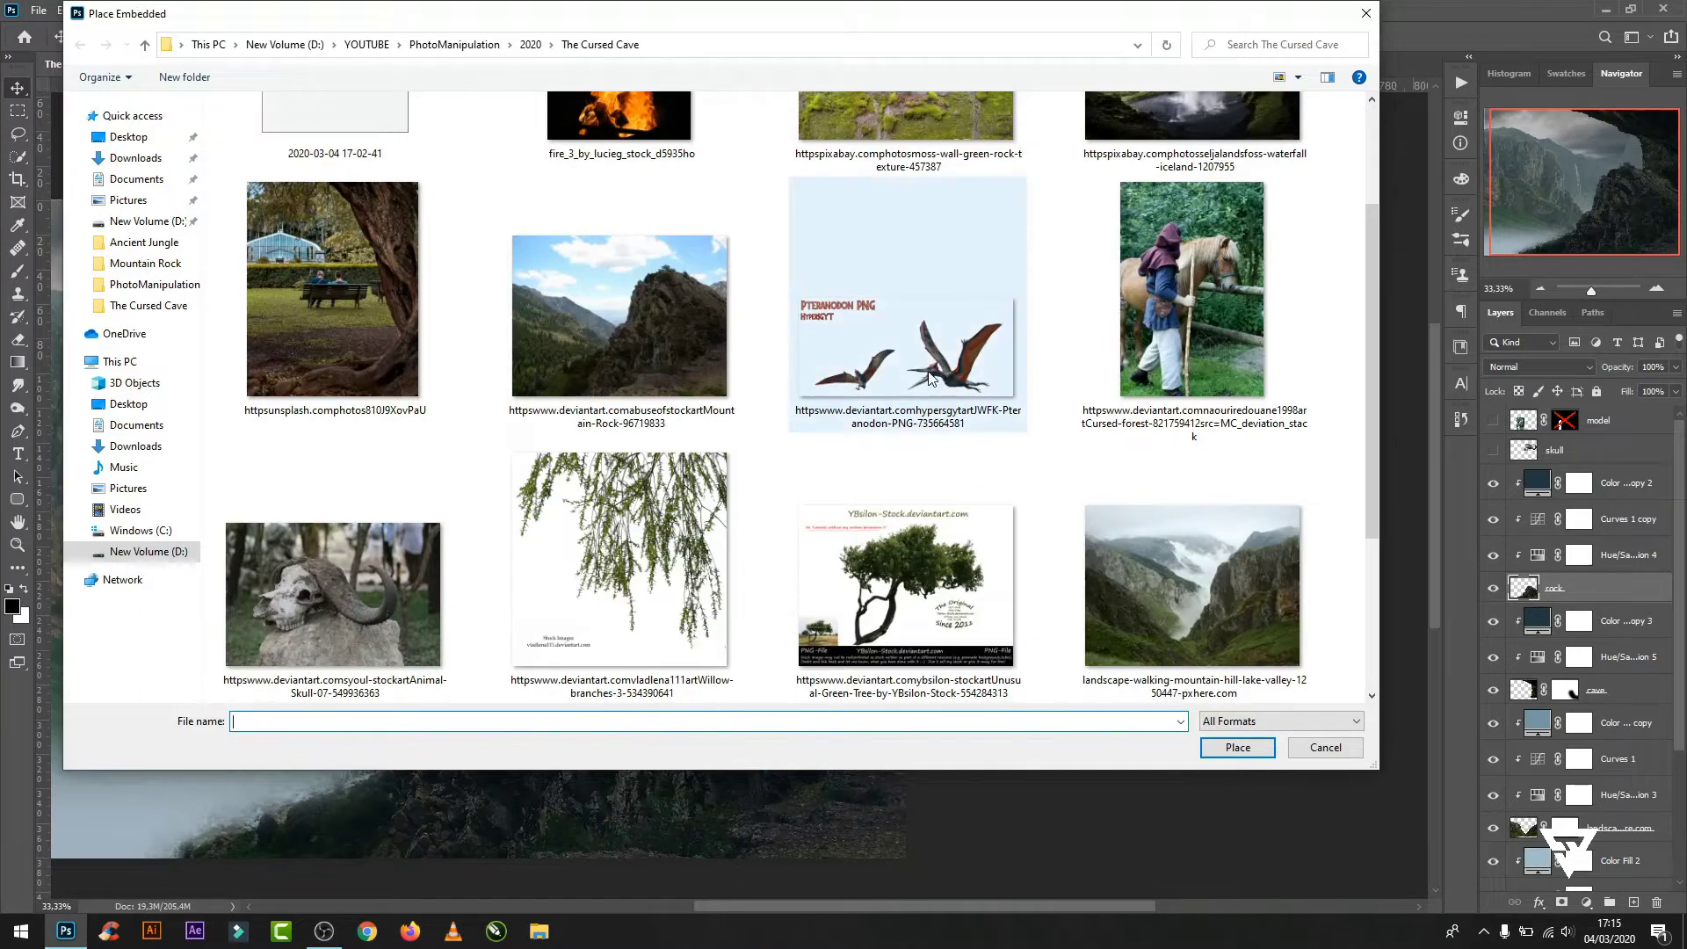
double_click(923, 376)
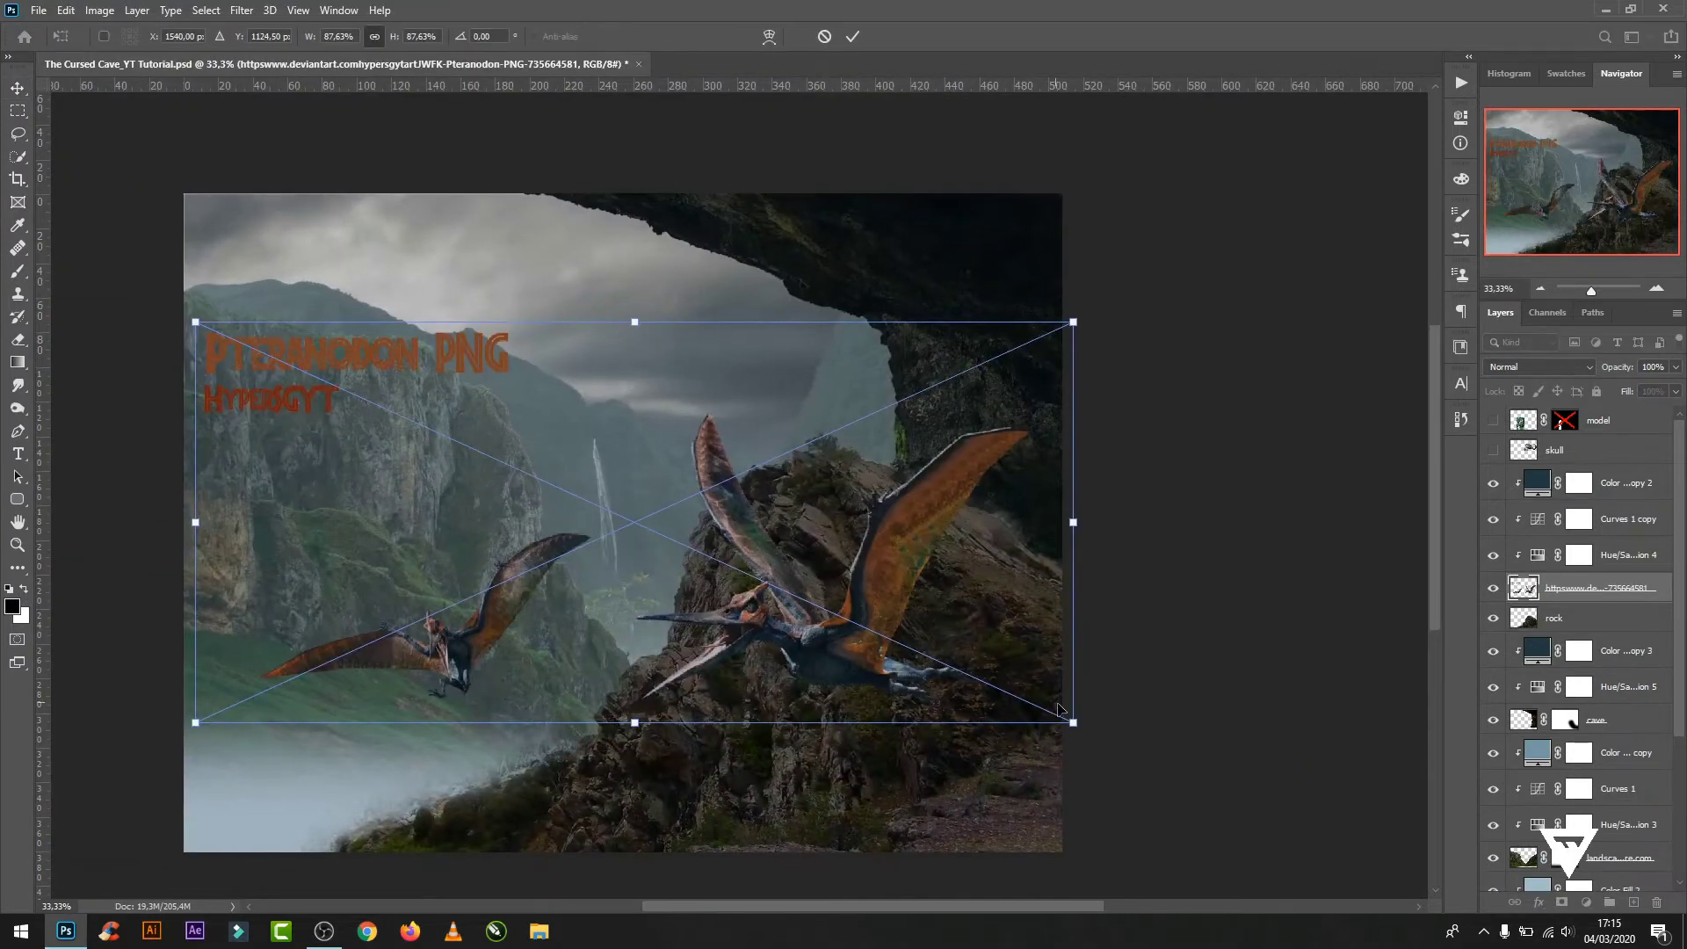
- Scale the pteranodon image down over the valley, rasterize it, and move it down the stack
drag(1073, 731, 668, 477)
click(850, 37)
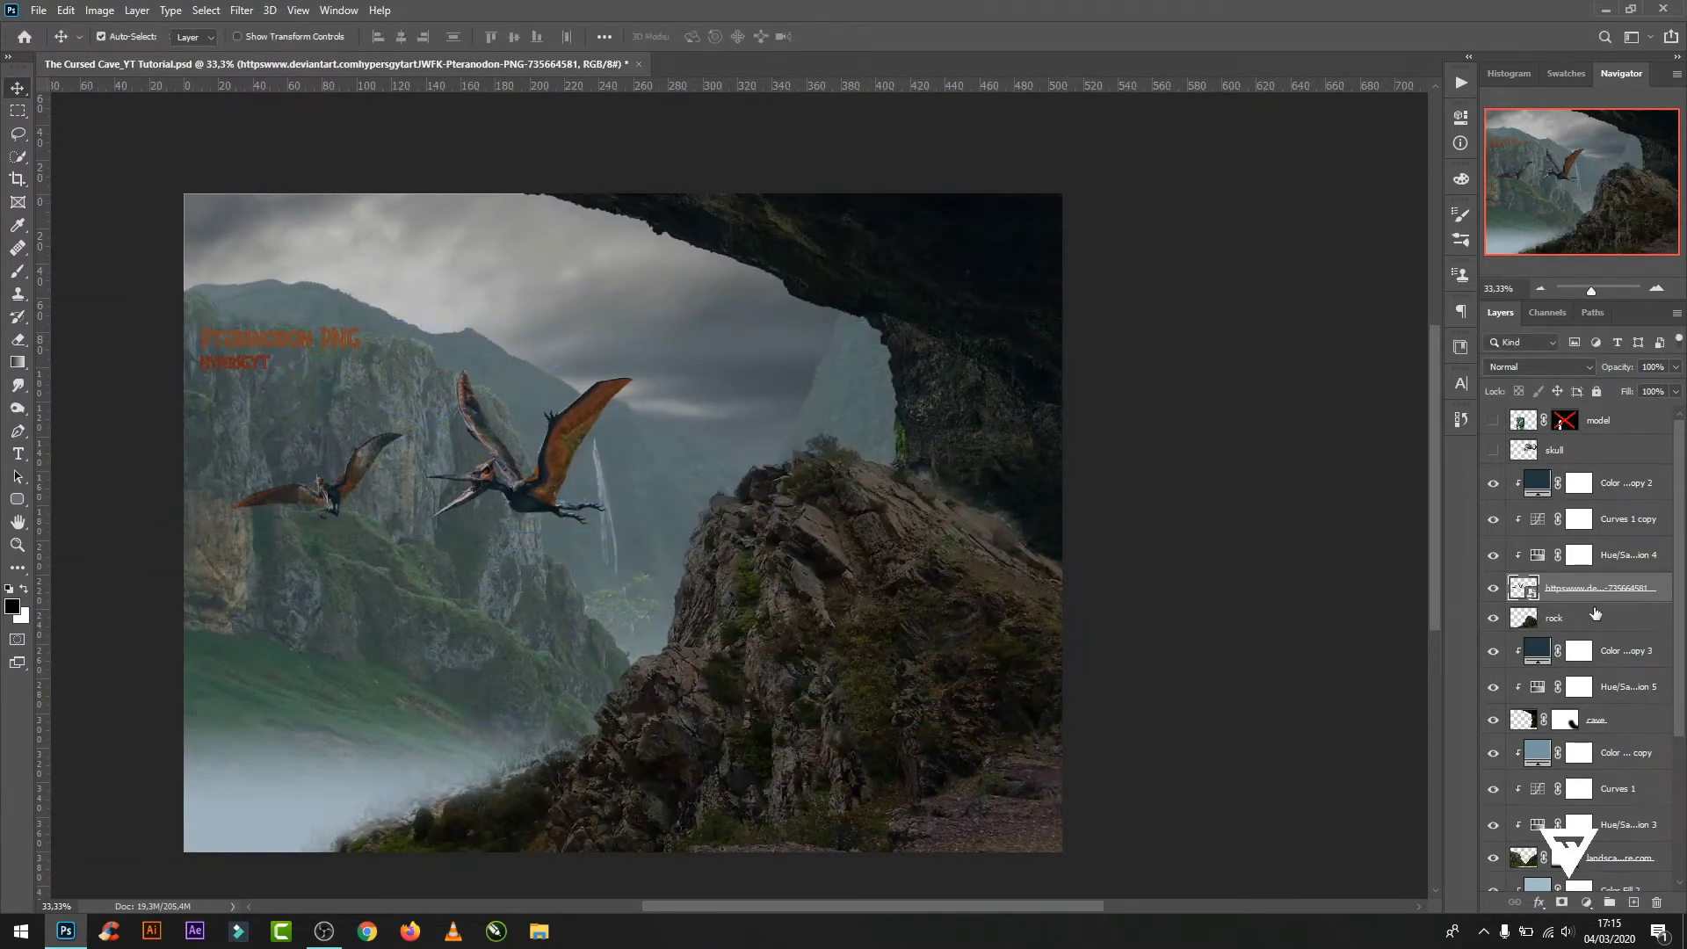
right_click(1600, 590)
click(1529, 478)
drag(1601, 589, 1589, 773)
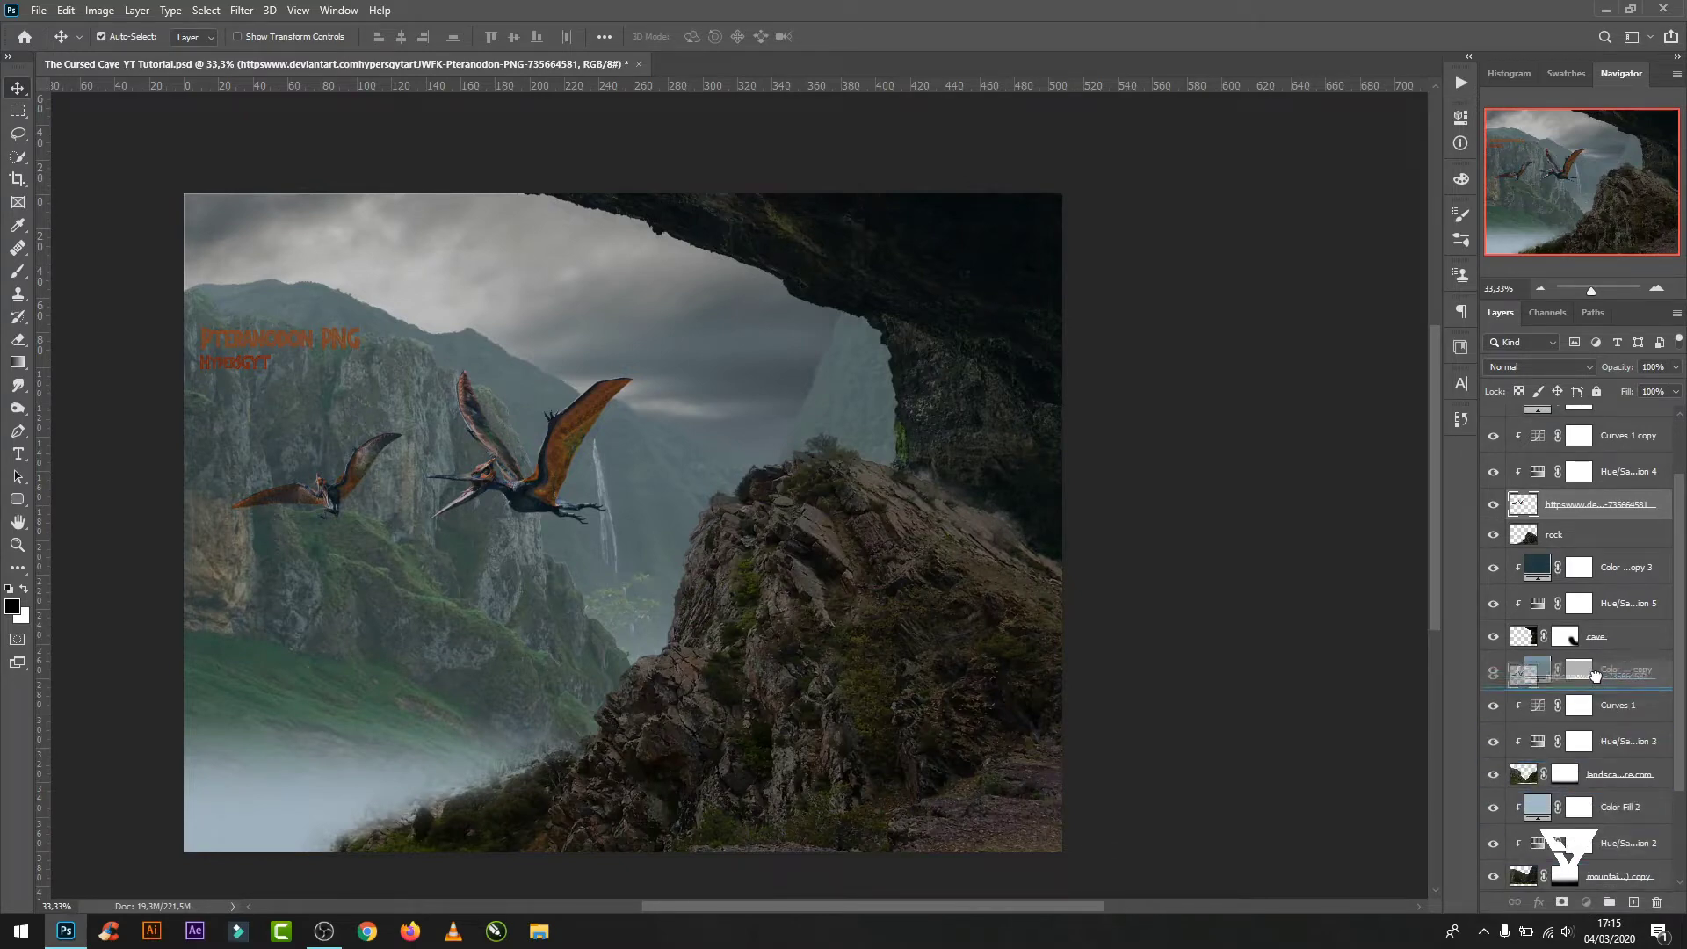
- Drop the pteranodon beneath the cave and re-clip Hue/Saturation 4, Curves 1 copy and Color Fill 2 copy 2
drag(1589, 773, 1576, 642)
scroll(1635, 580, up, 2)
click(1635, 554)
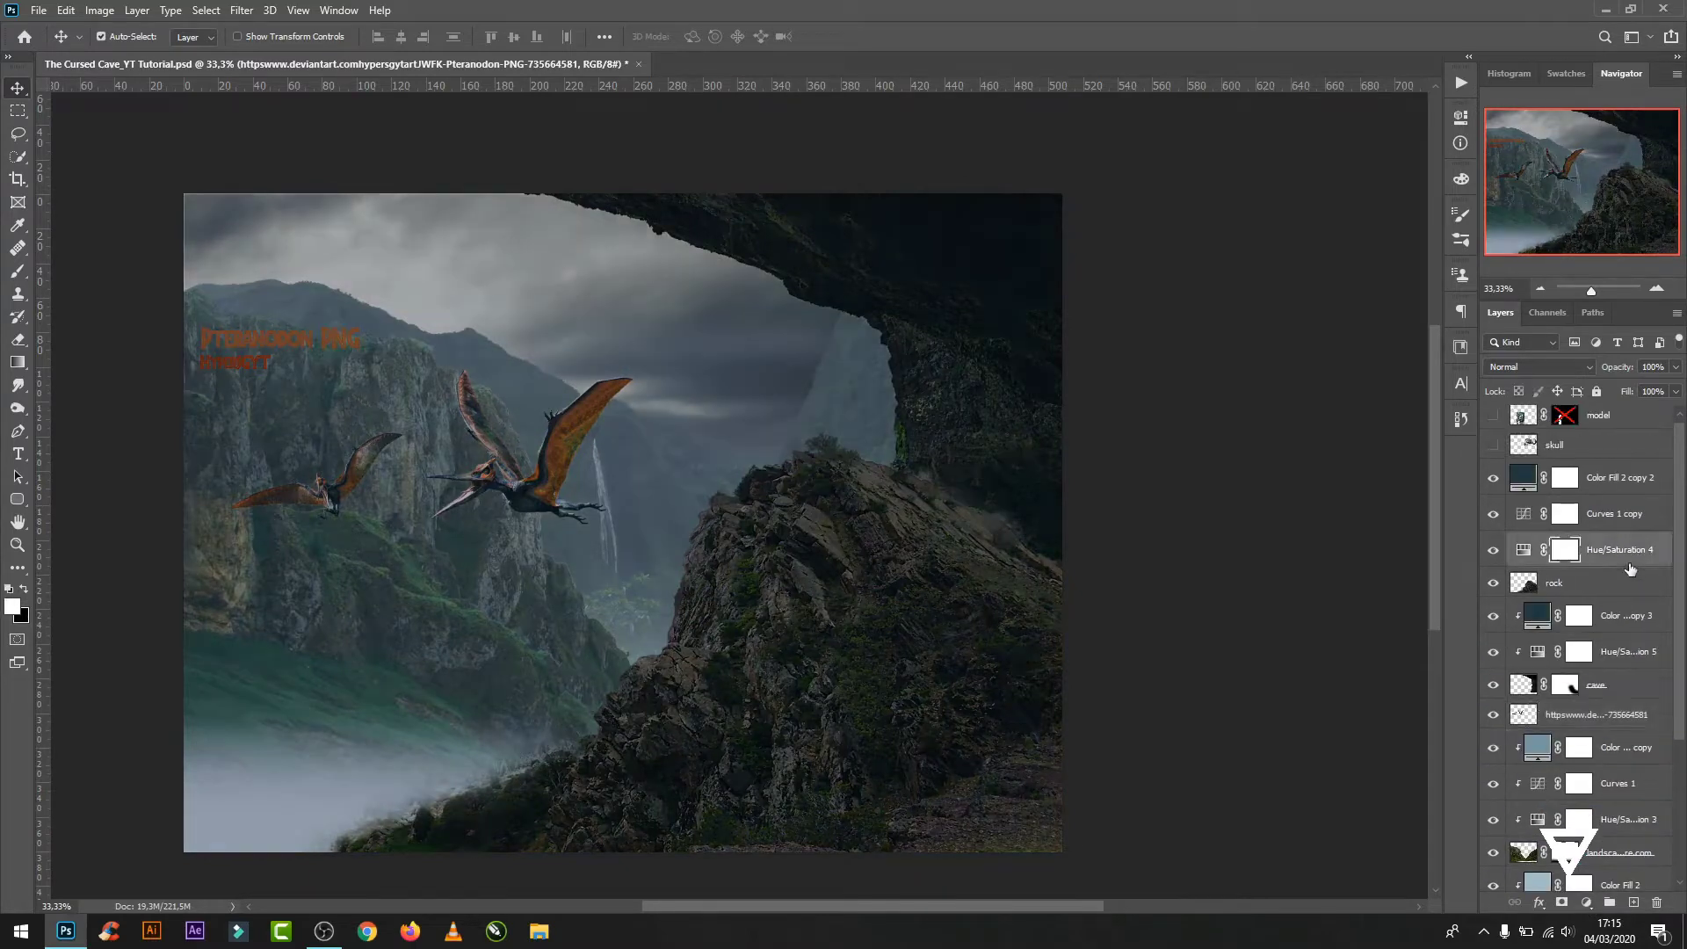
alt+click(1636, 530)
drag(1636, 525, 1636, 530)
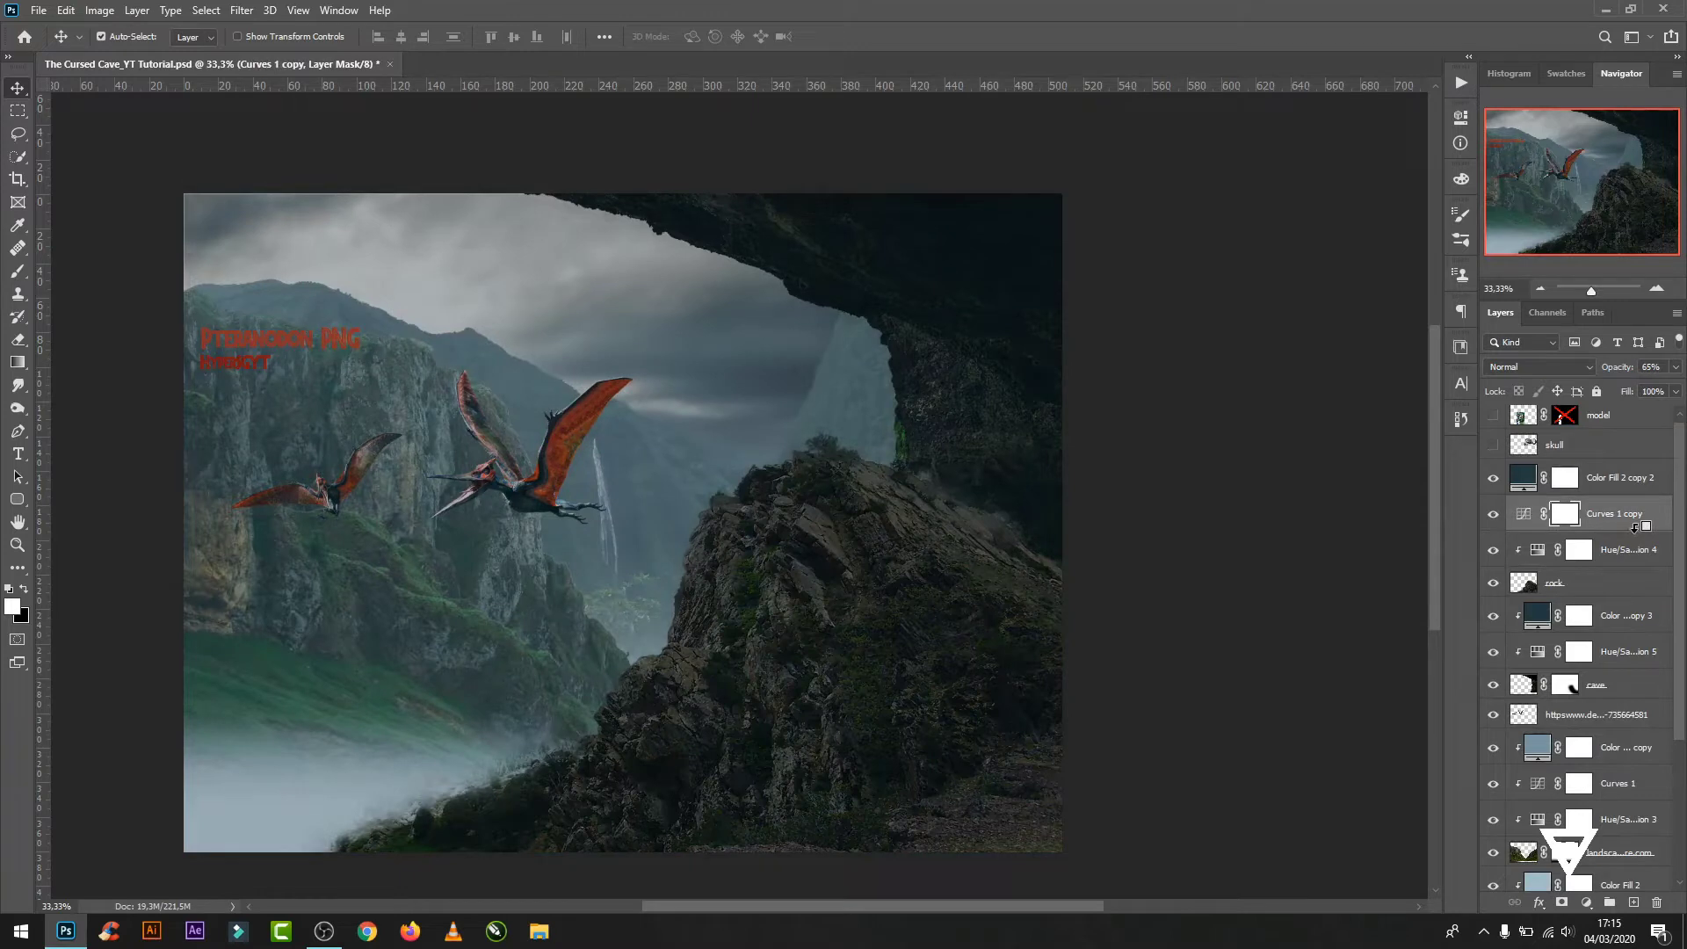
alt+click(1636, 527)
click(1626, 479)
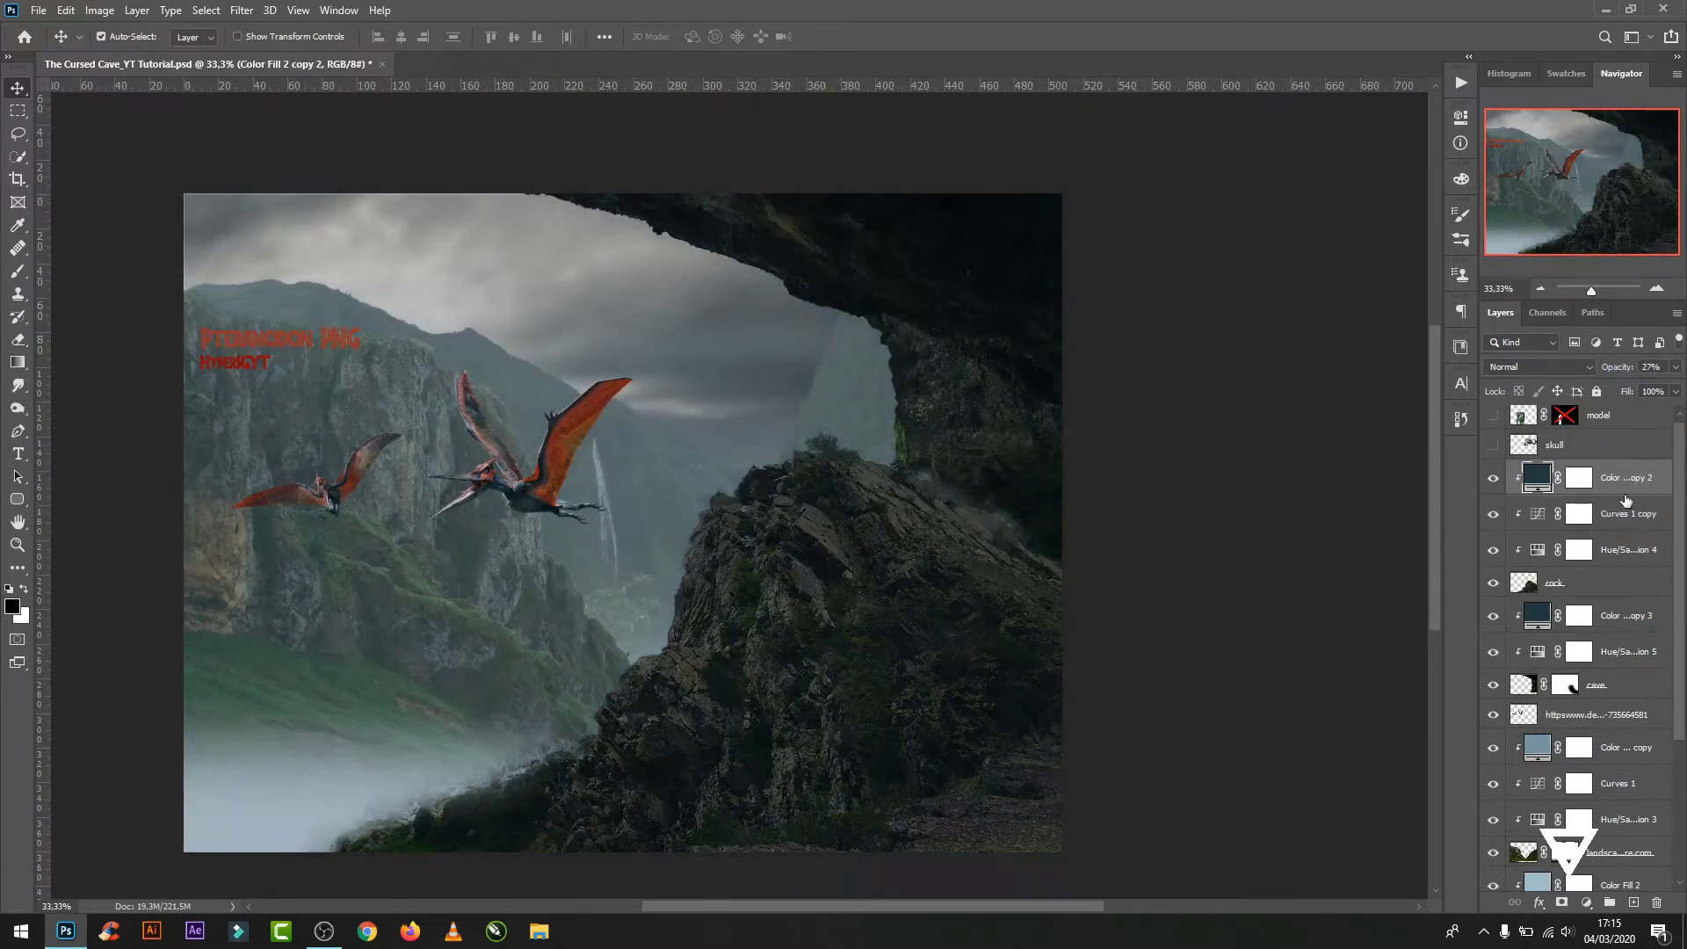
- Rename the image layer to 'pteranodon'
double_click(1615, 714)
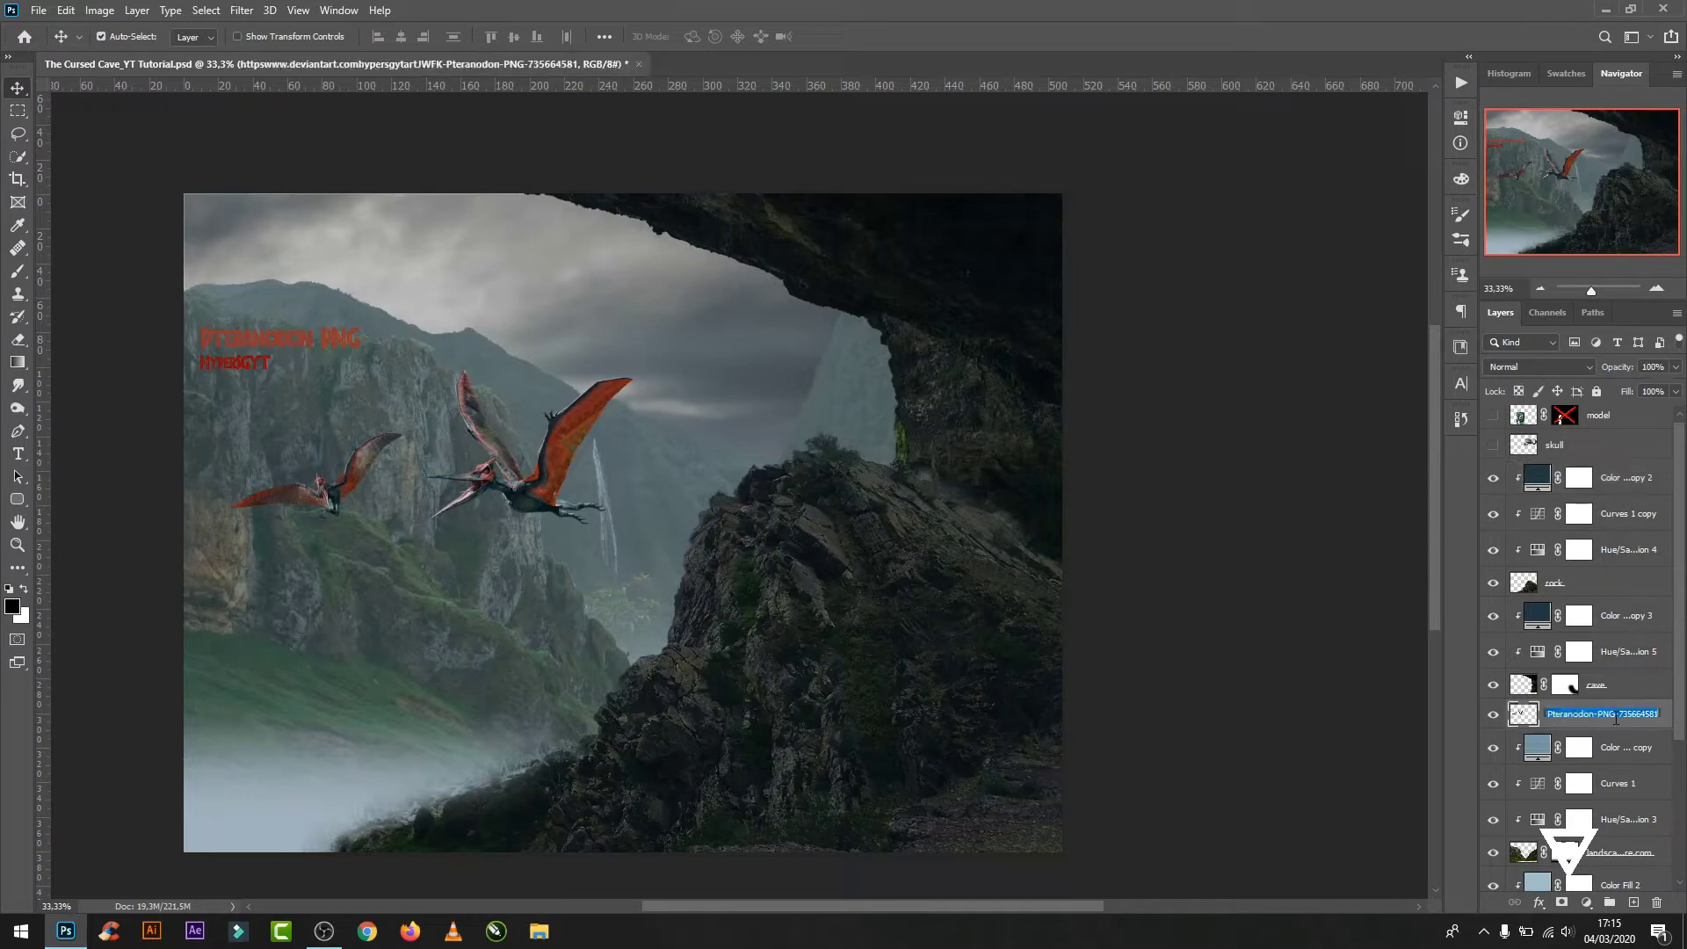
text(pteranodon)
key(Return)
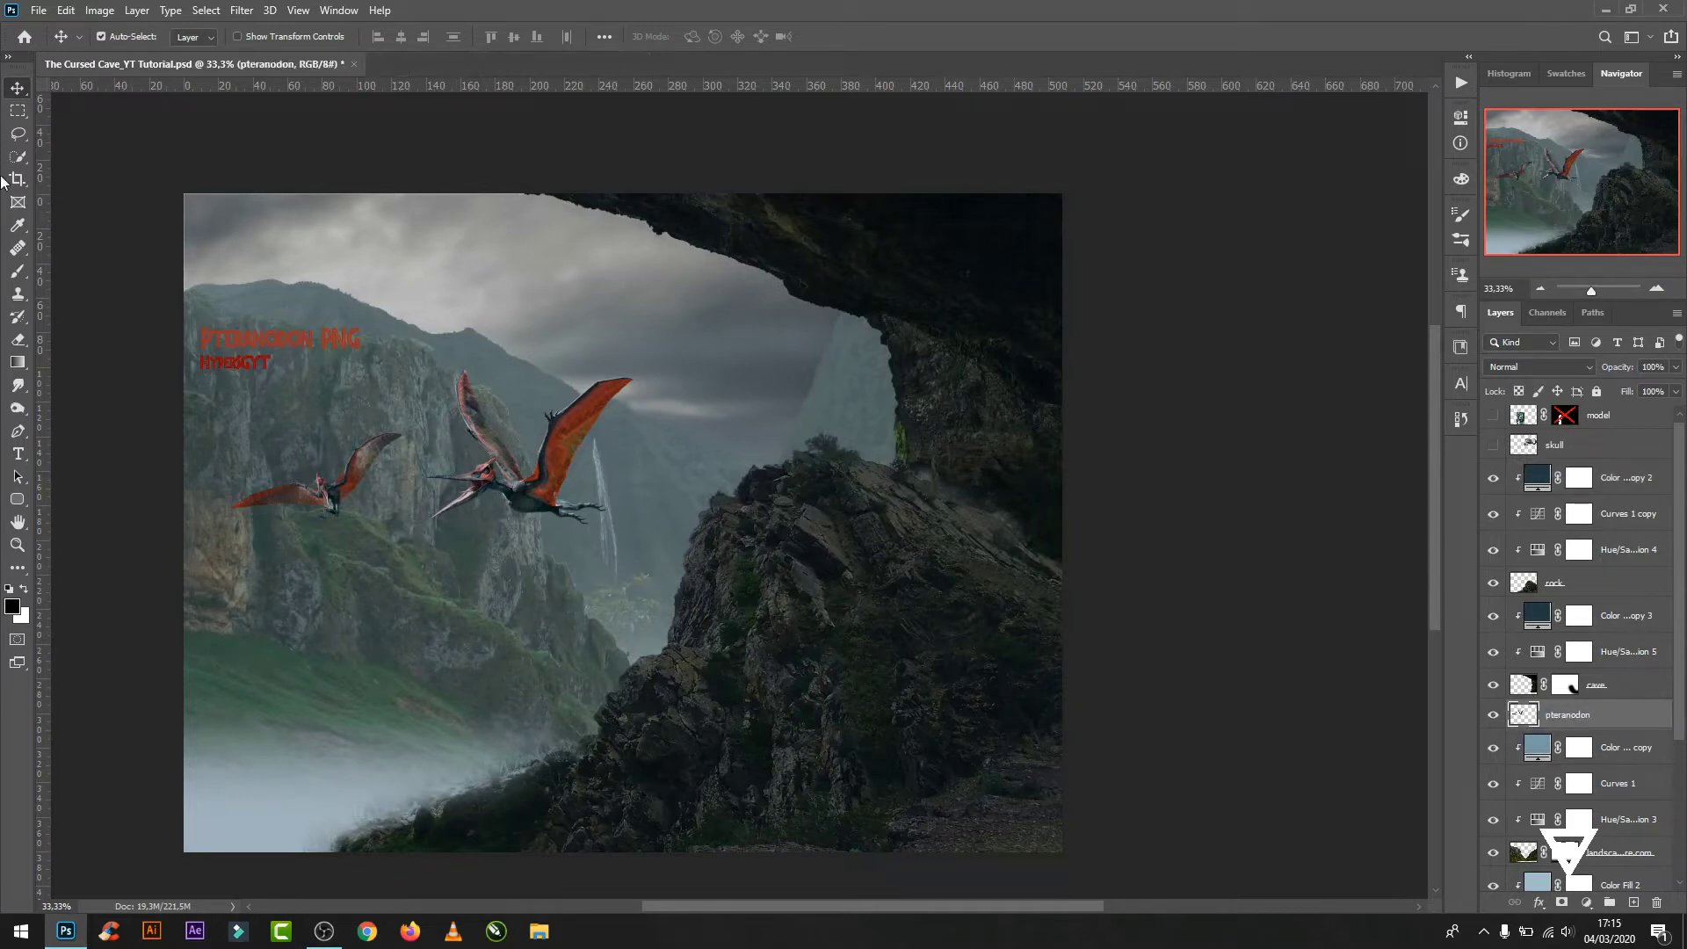
- Erase the red Pteranodon PNG watermark text with a rectangular selection
click(18, 110)
drag(184, 295, 381, 385)
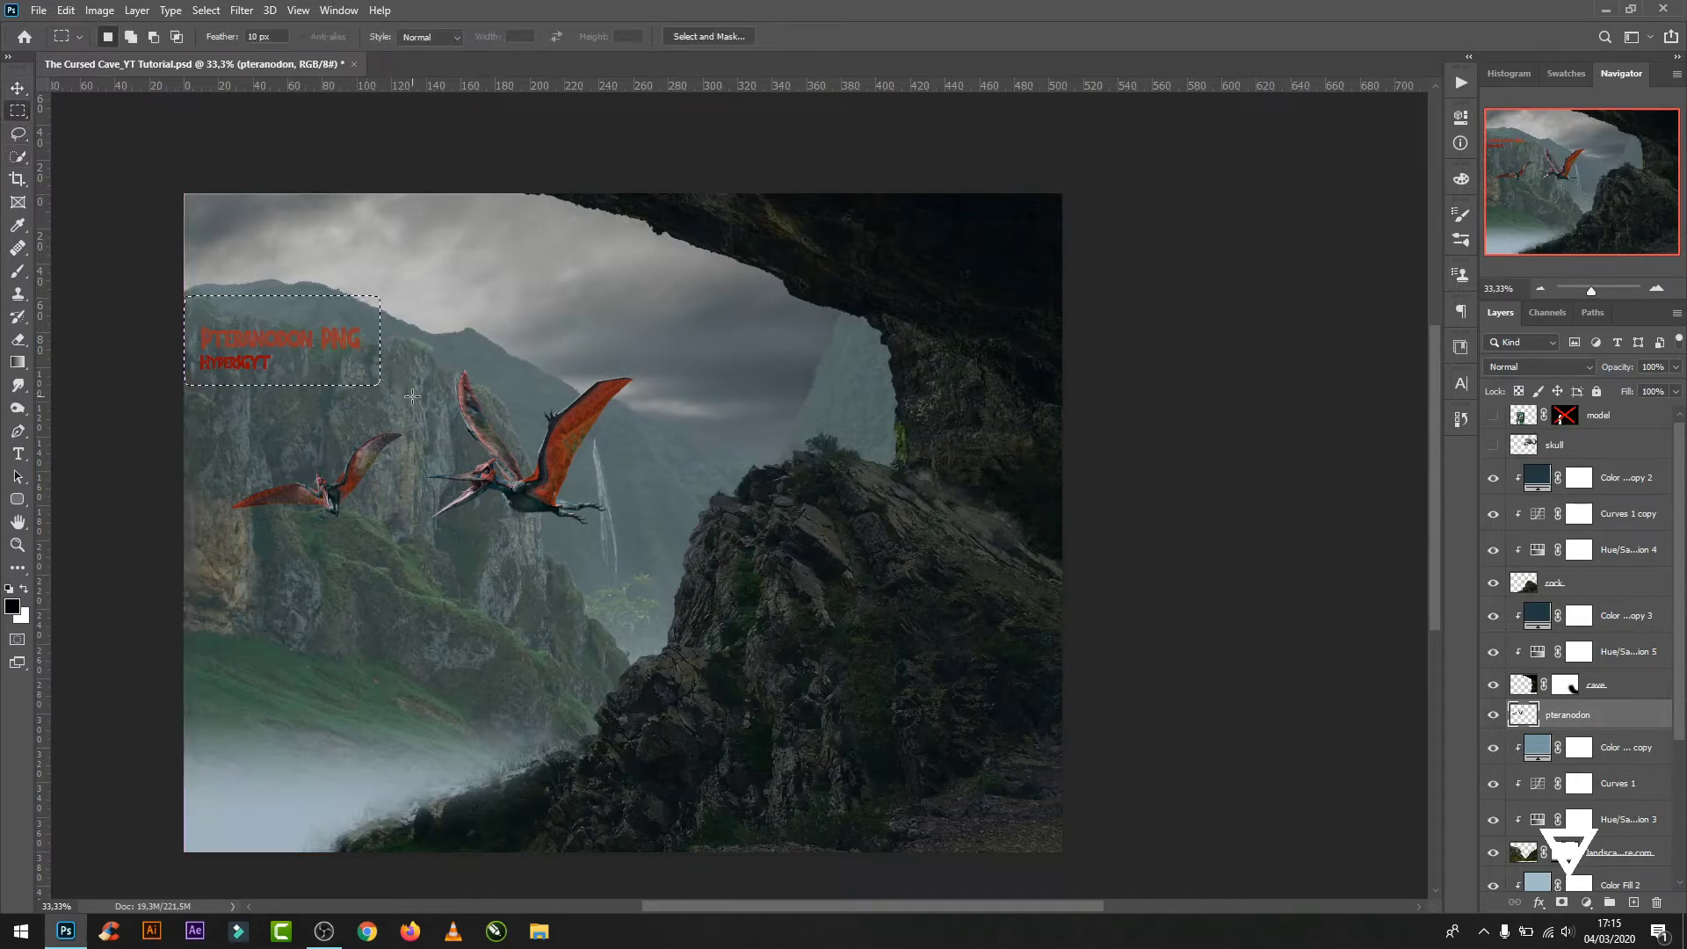
key(Delete)
key(ctrl+d)
- Cut the central pteranodon onto its own layer, moved up and shrunk near the cave arch
click(18, 133)
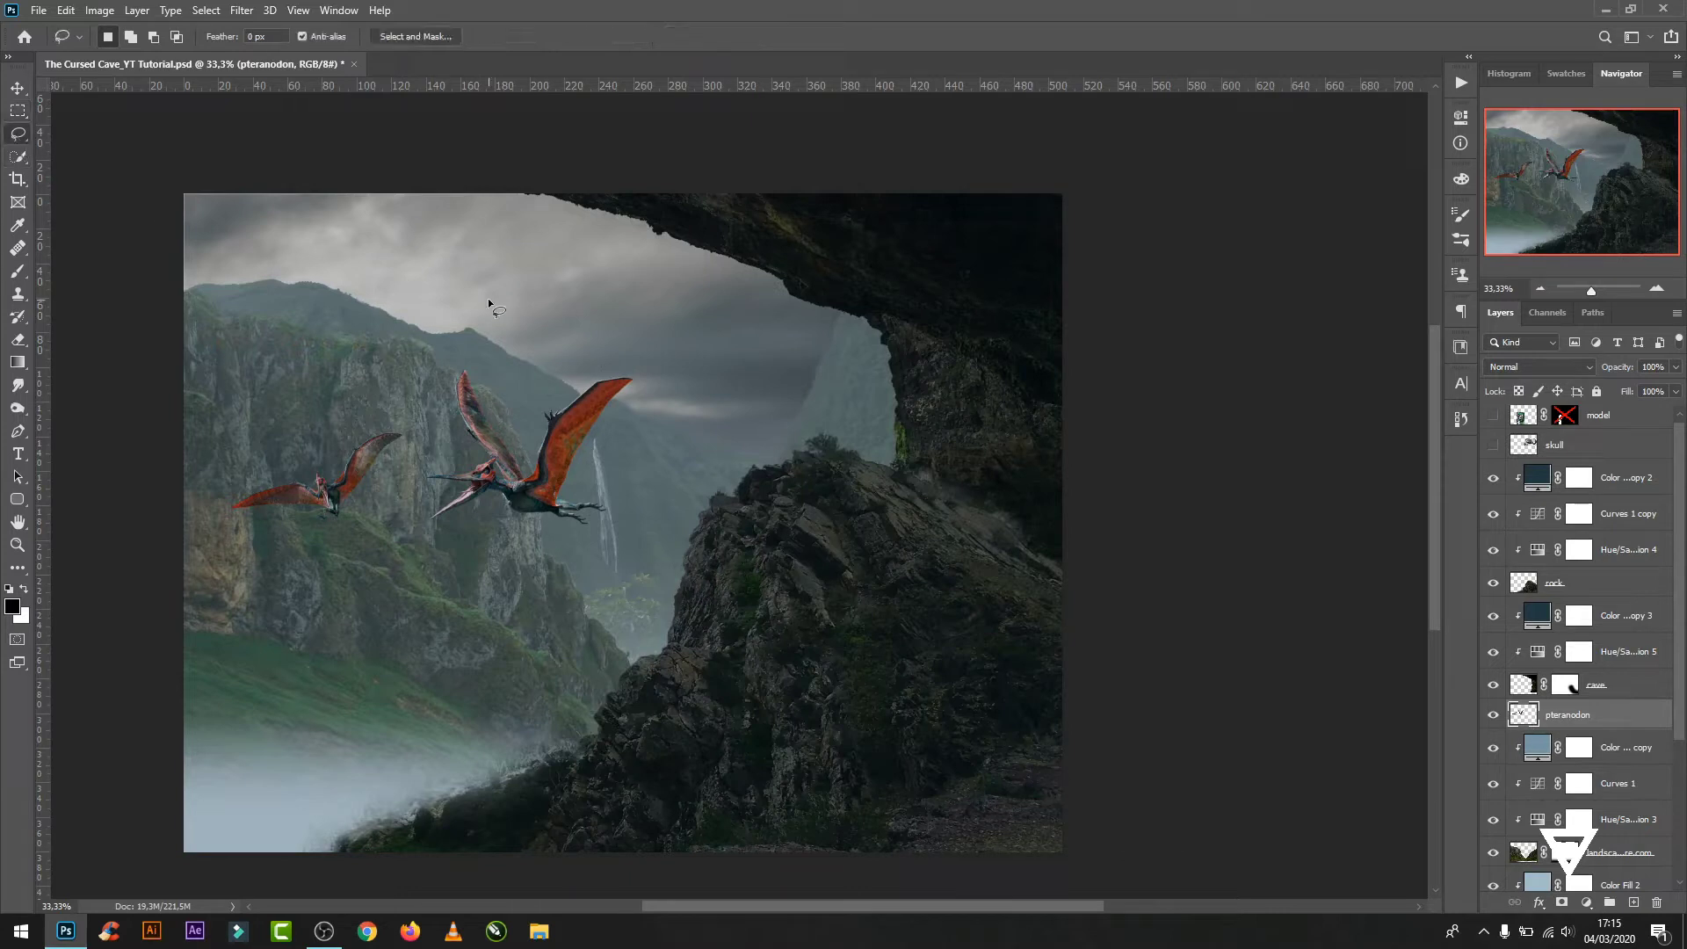
drag(693, 364, 468, 285)
key(ctrl+x)
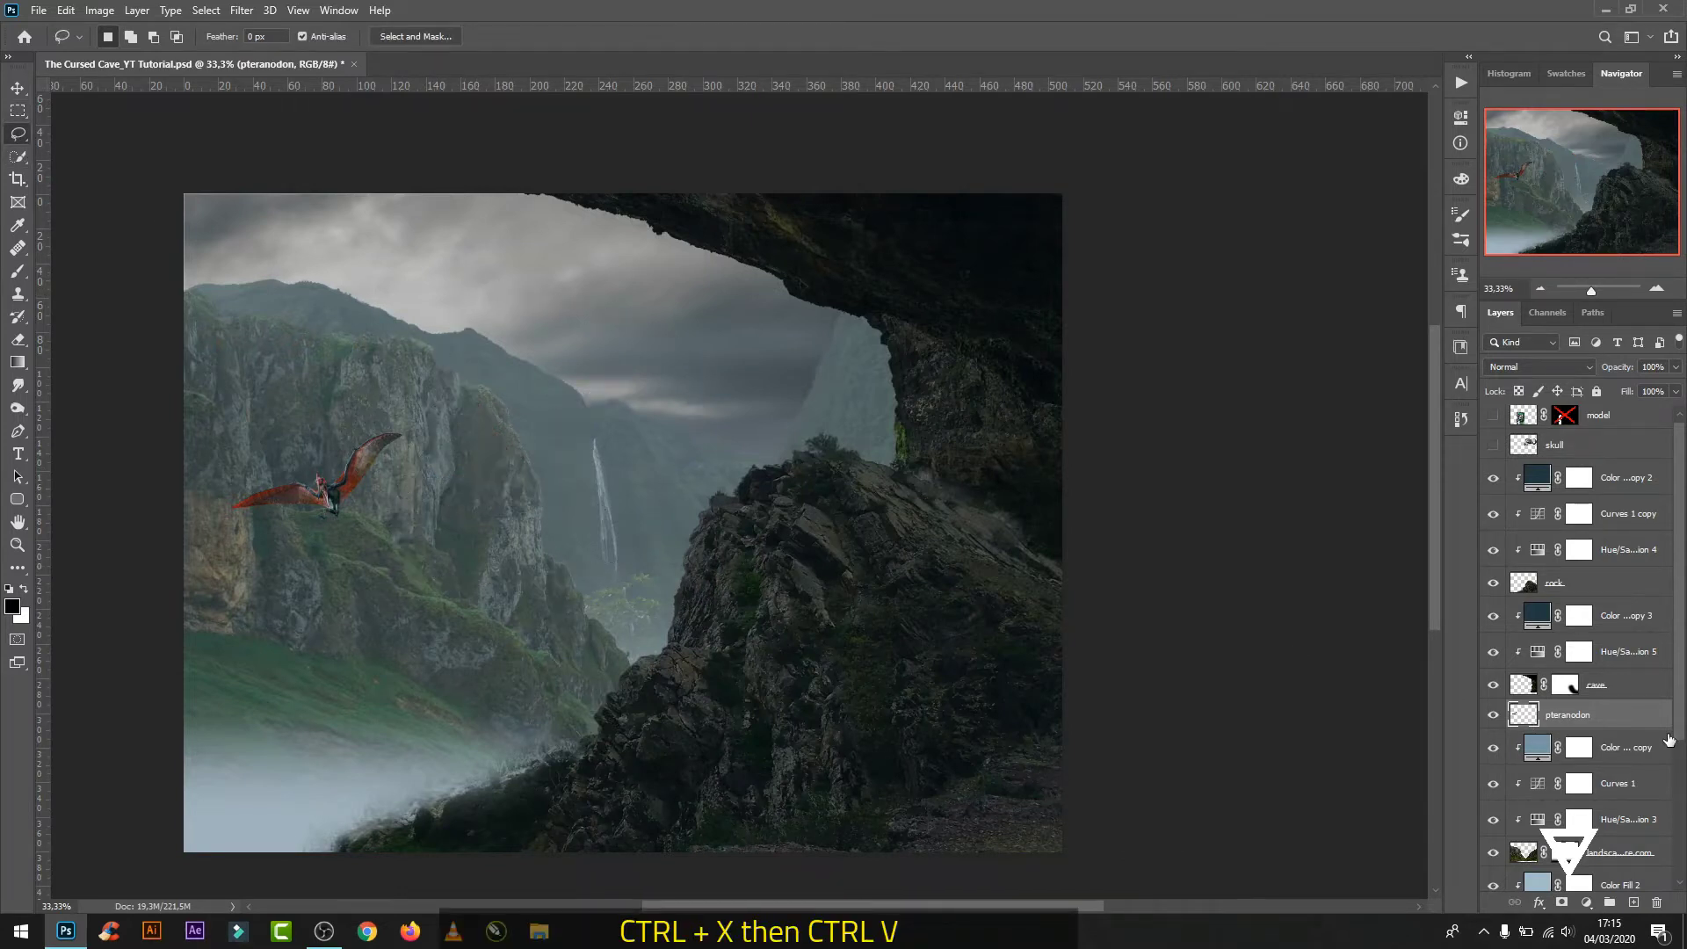
key(ctrl+v)
key(v)
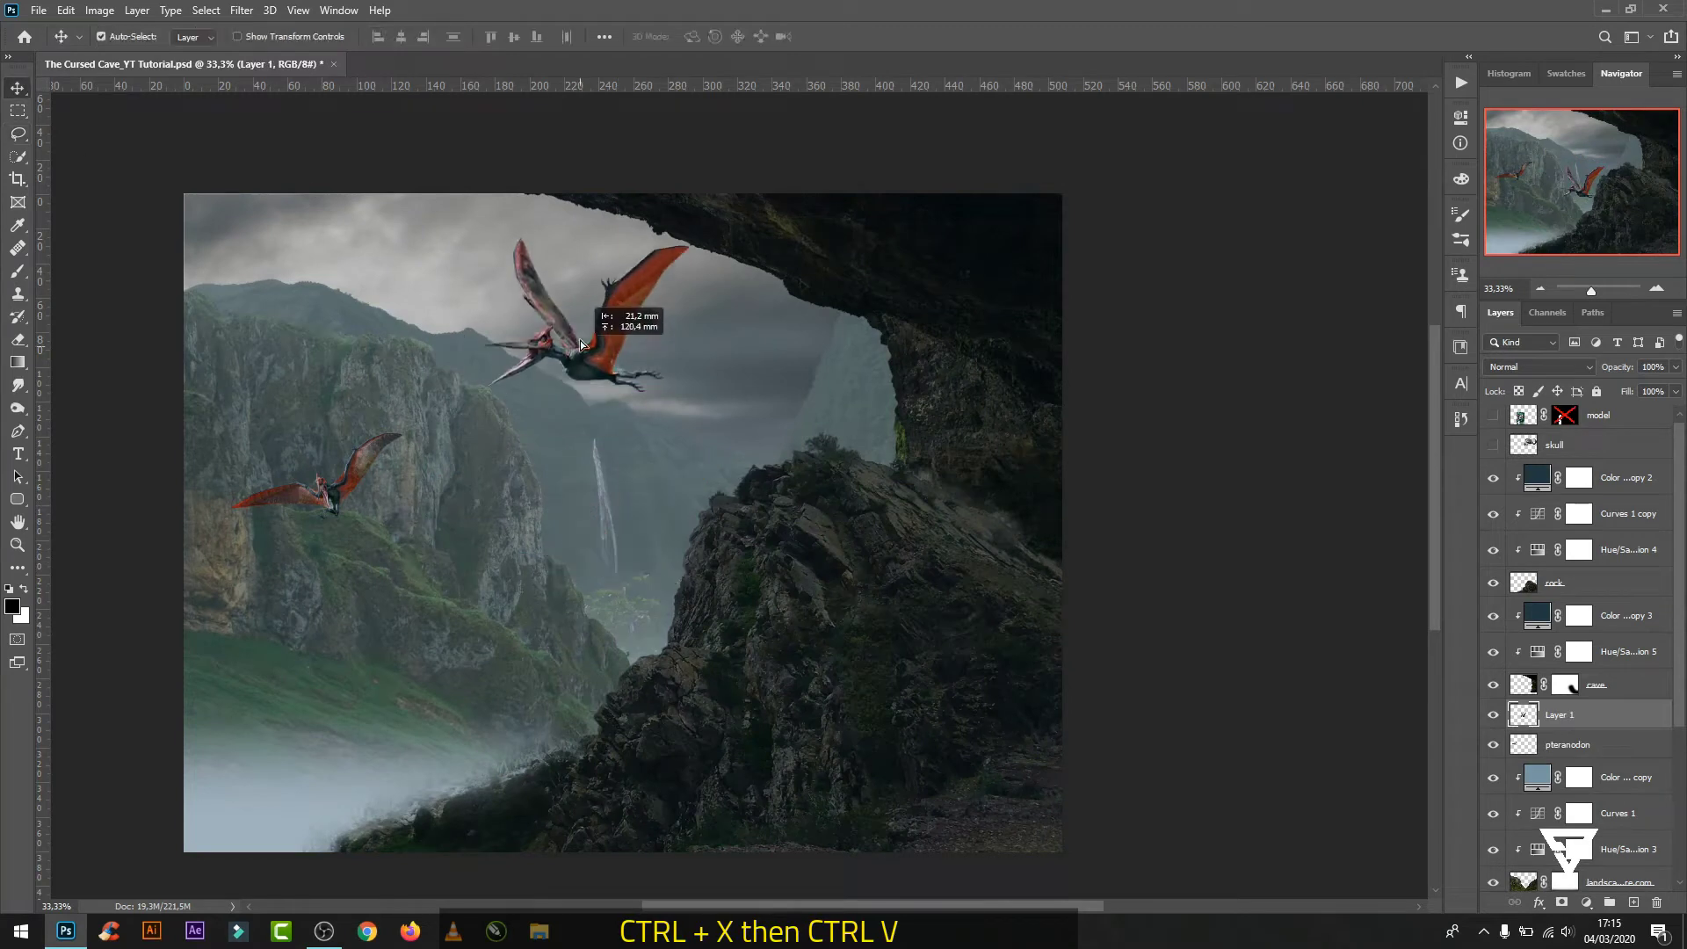
mouse_move(681, 567)
mouse_down()
mouse_move(644, 350)
mouse_move(549, 280)
mouse_move(585, 312)
mouse_up()
key(ctrl+t)
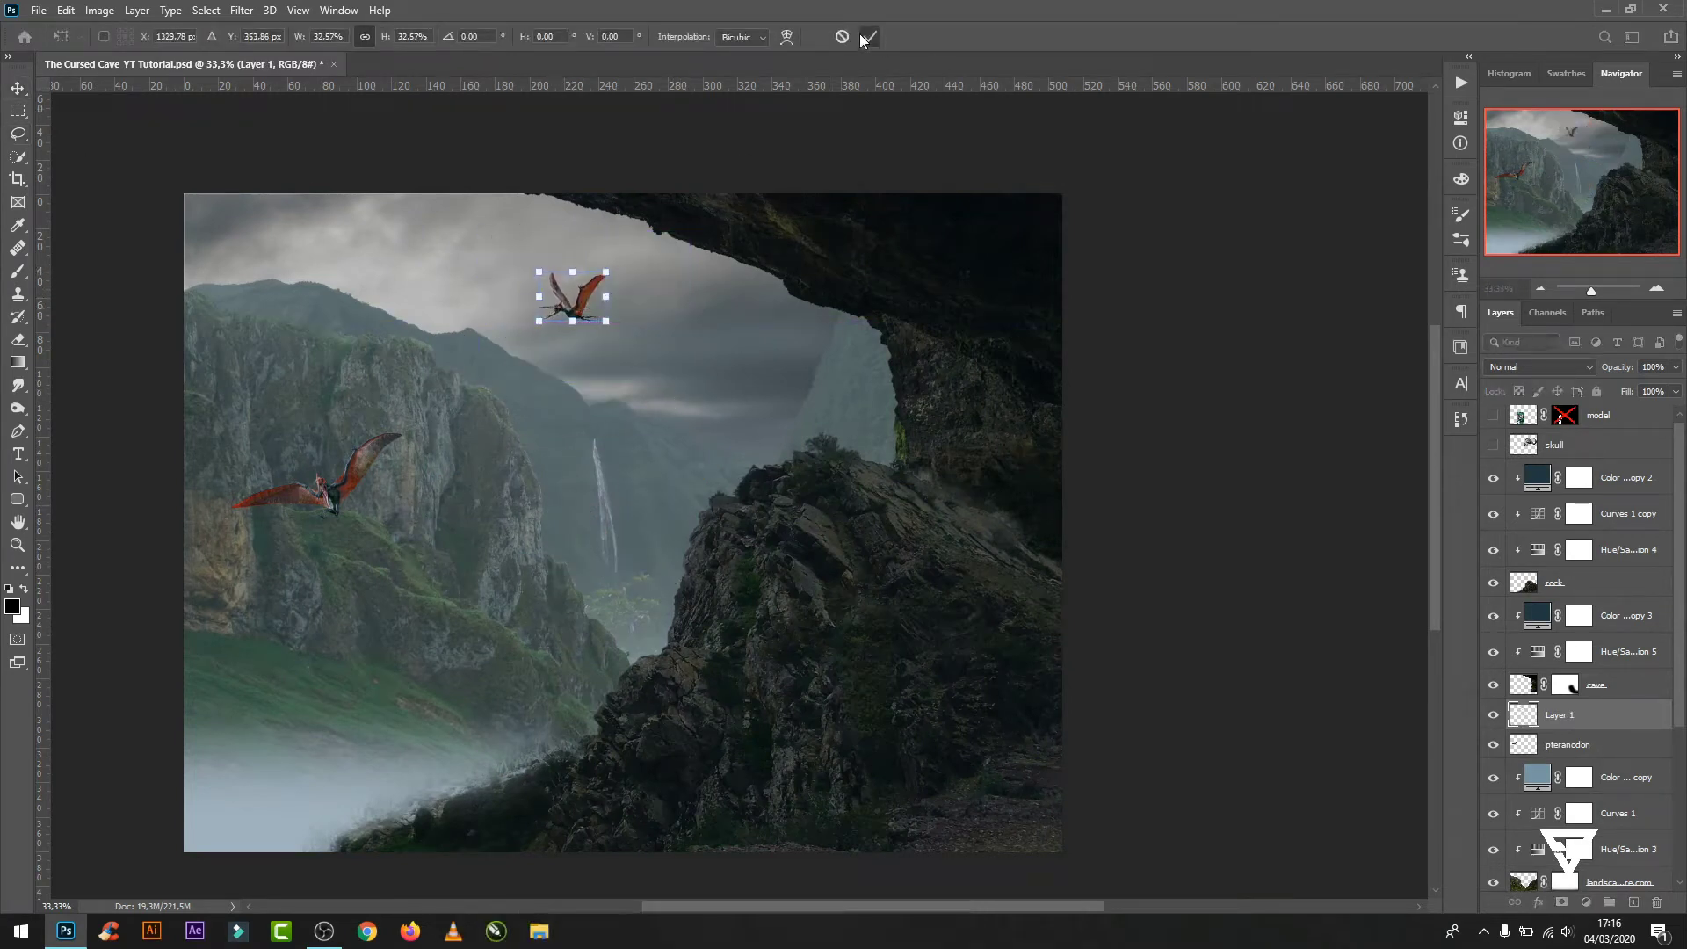
click(870, 36)
- Raise the large pteranodon, tilt it roughly 26°, and shift it left over the cliff
key(alt+bracketleft)
key(ctrl+t)
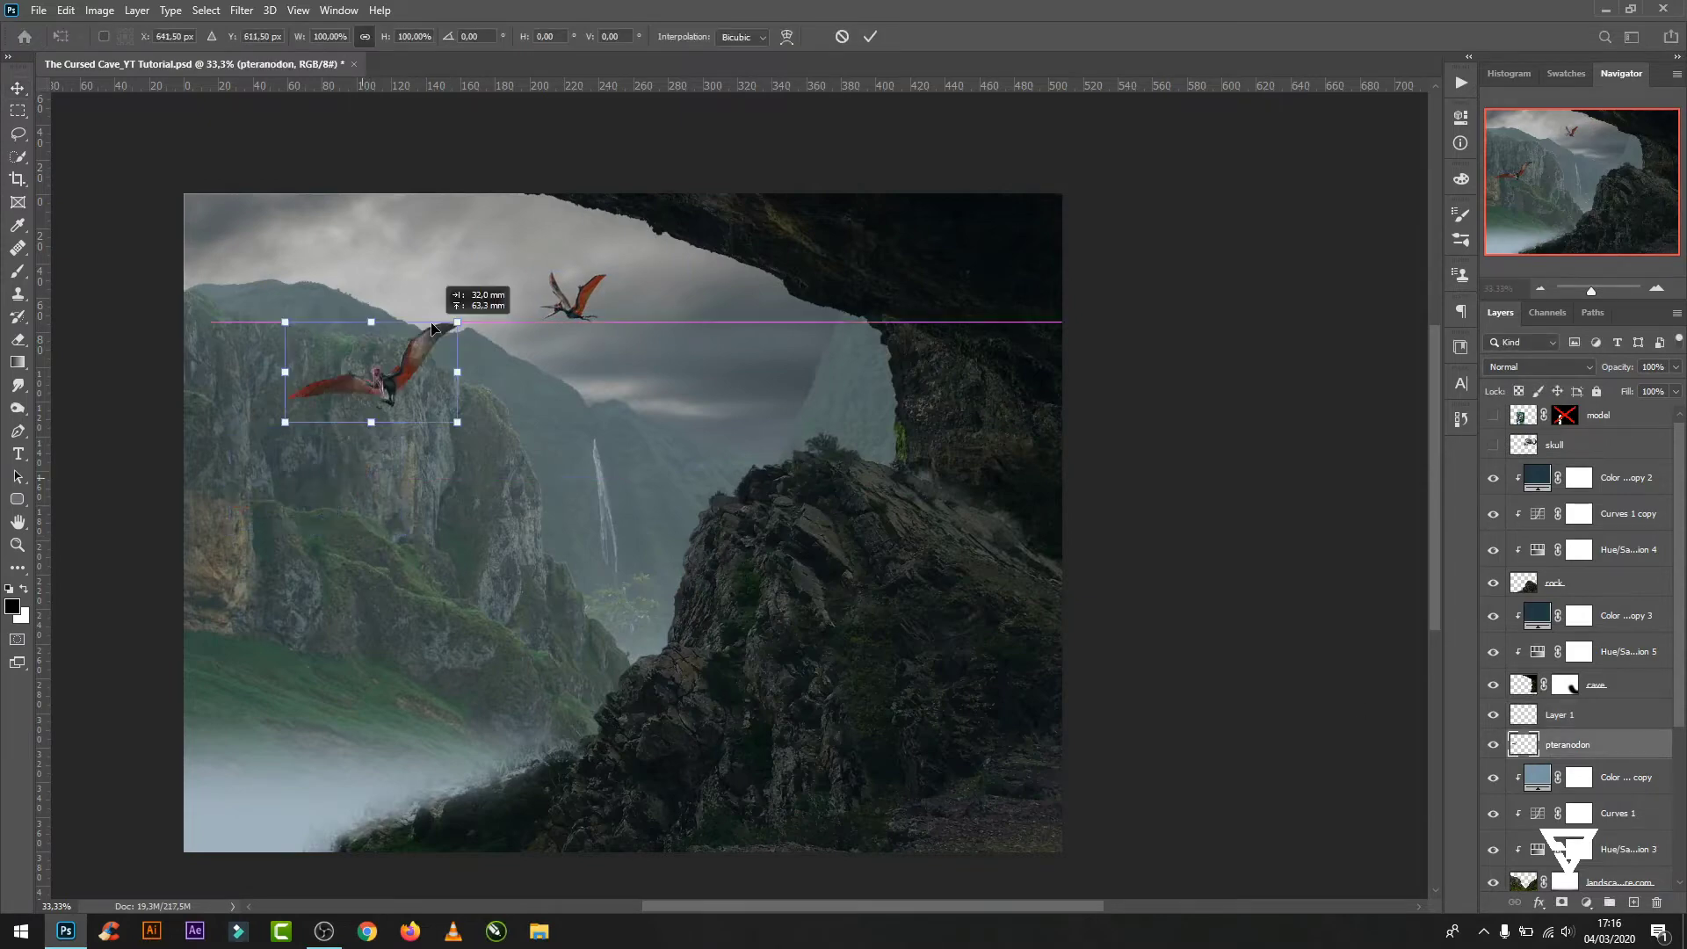
drag(400, 435, 466, 277)
key(ctrl+plus)
key(ctrl+plus)
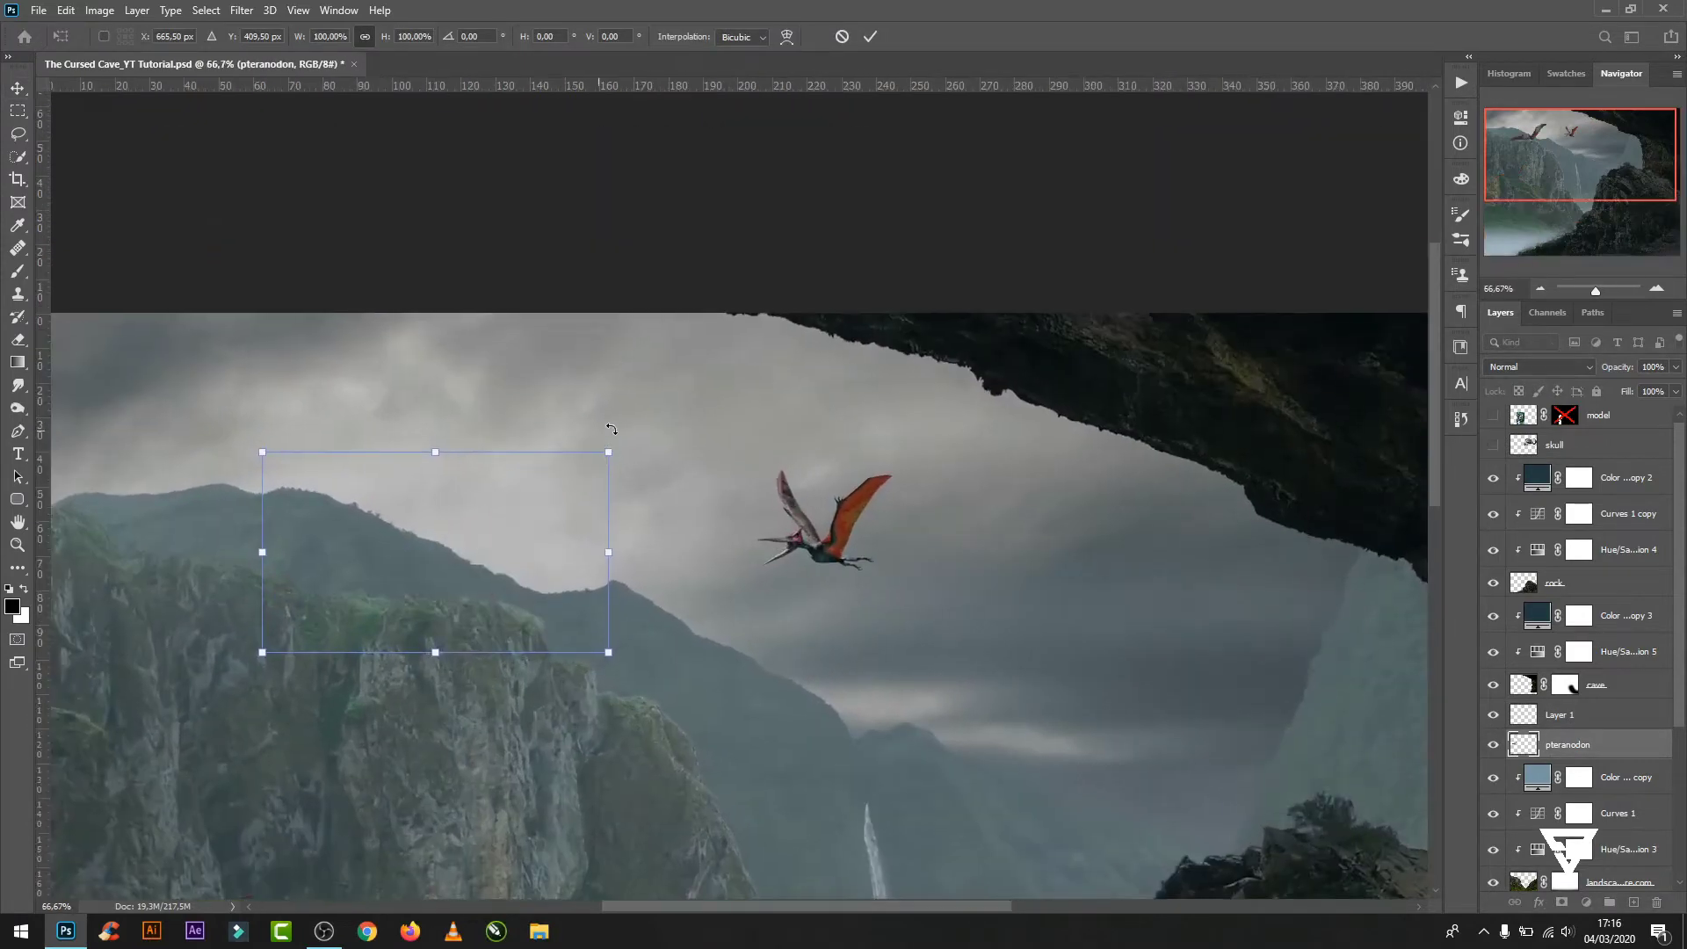
drag(620, 422, 672, 479)
drag(476, 588, 538, 568)
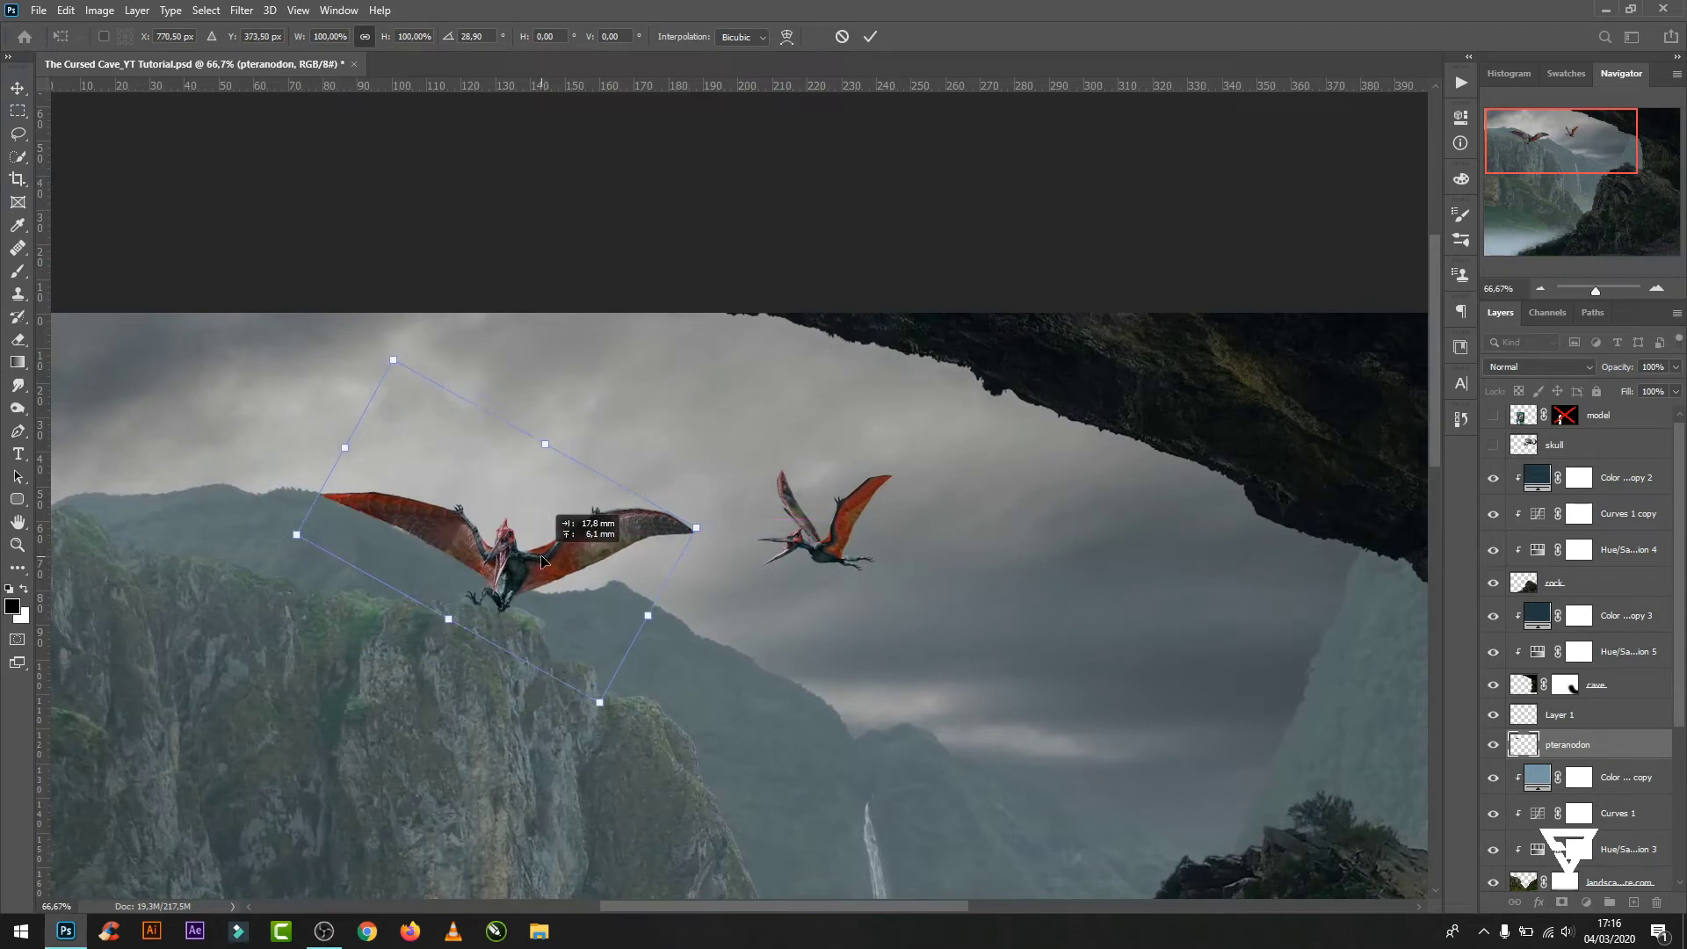
drag(594, 442, 589, 436)
drag(563, 535, 513, 536)
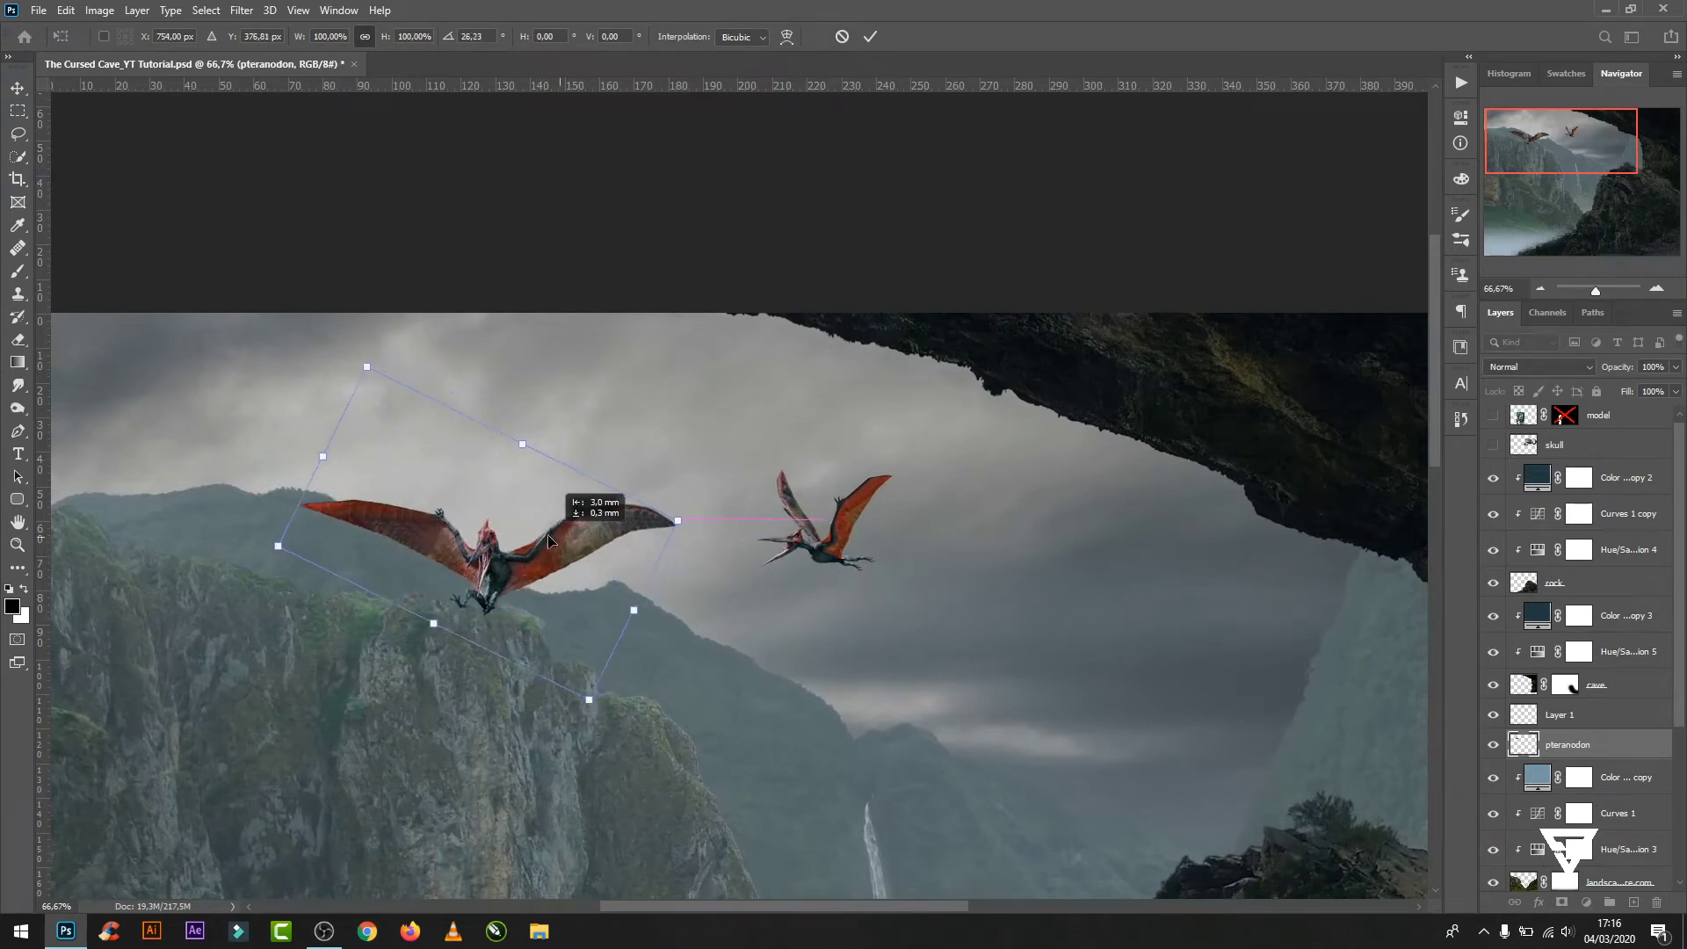
- Commit the large pteranodon, then duplicate it as a small 35% copy in the sky
click(870, 37)
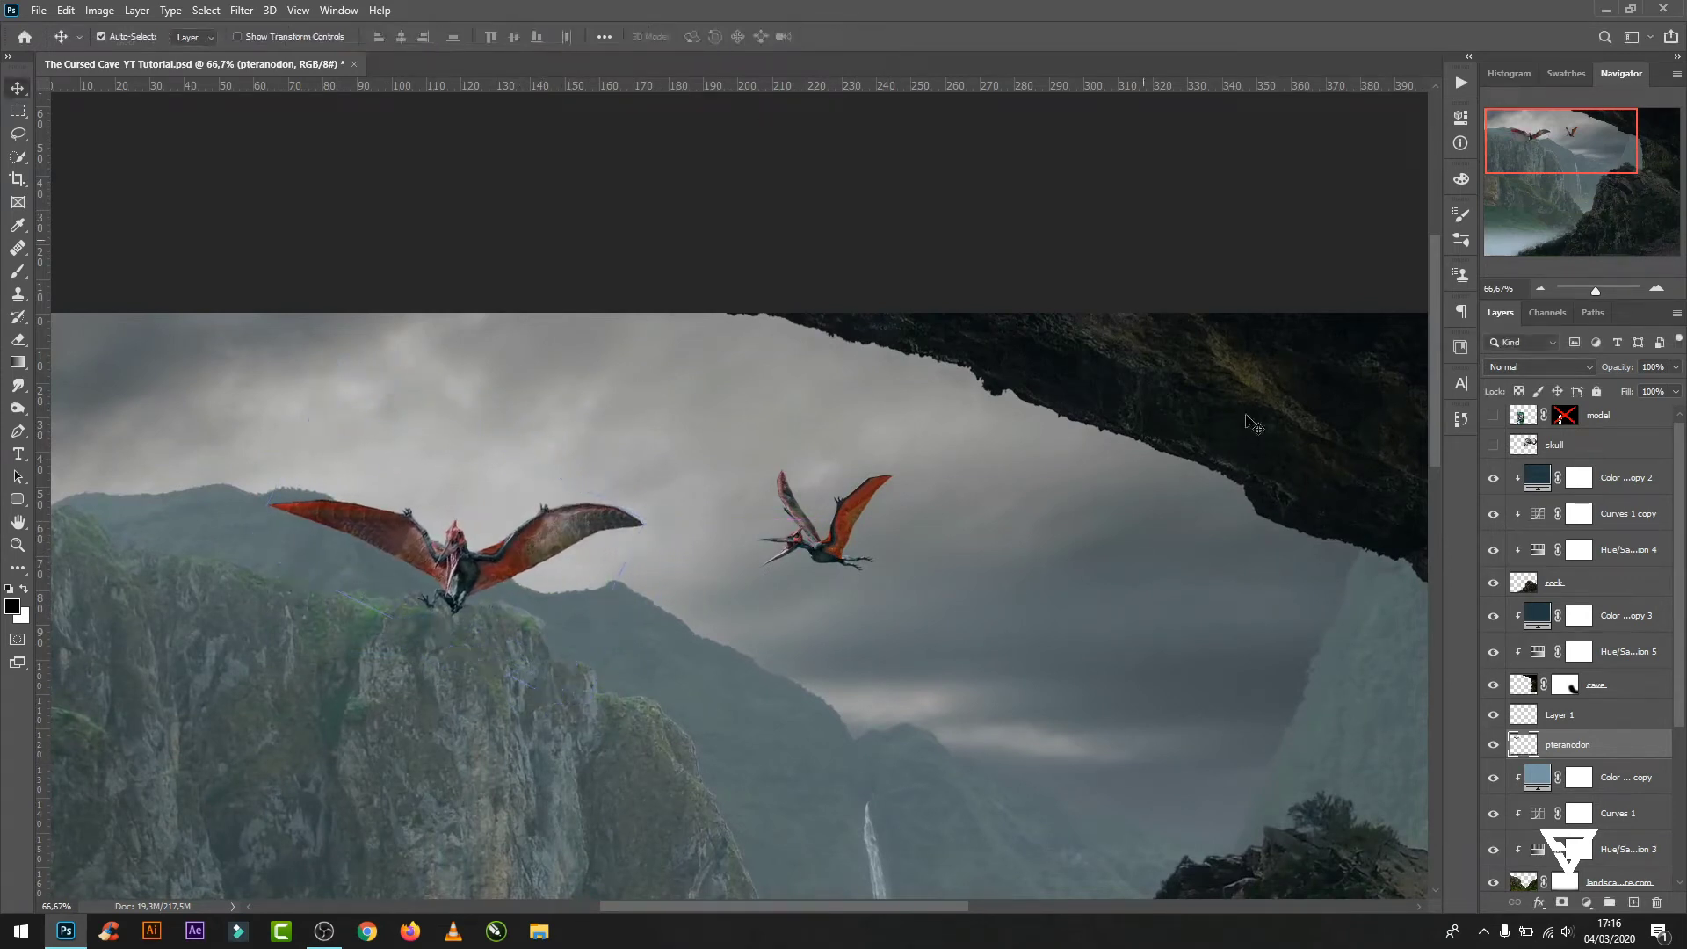
key(ctrl+j)
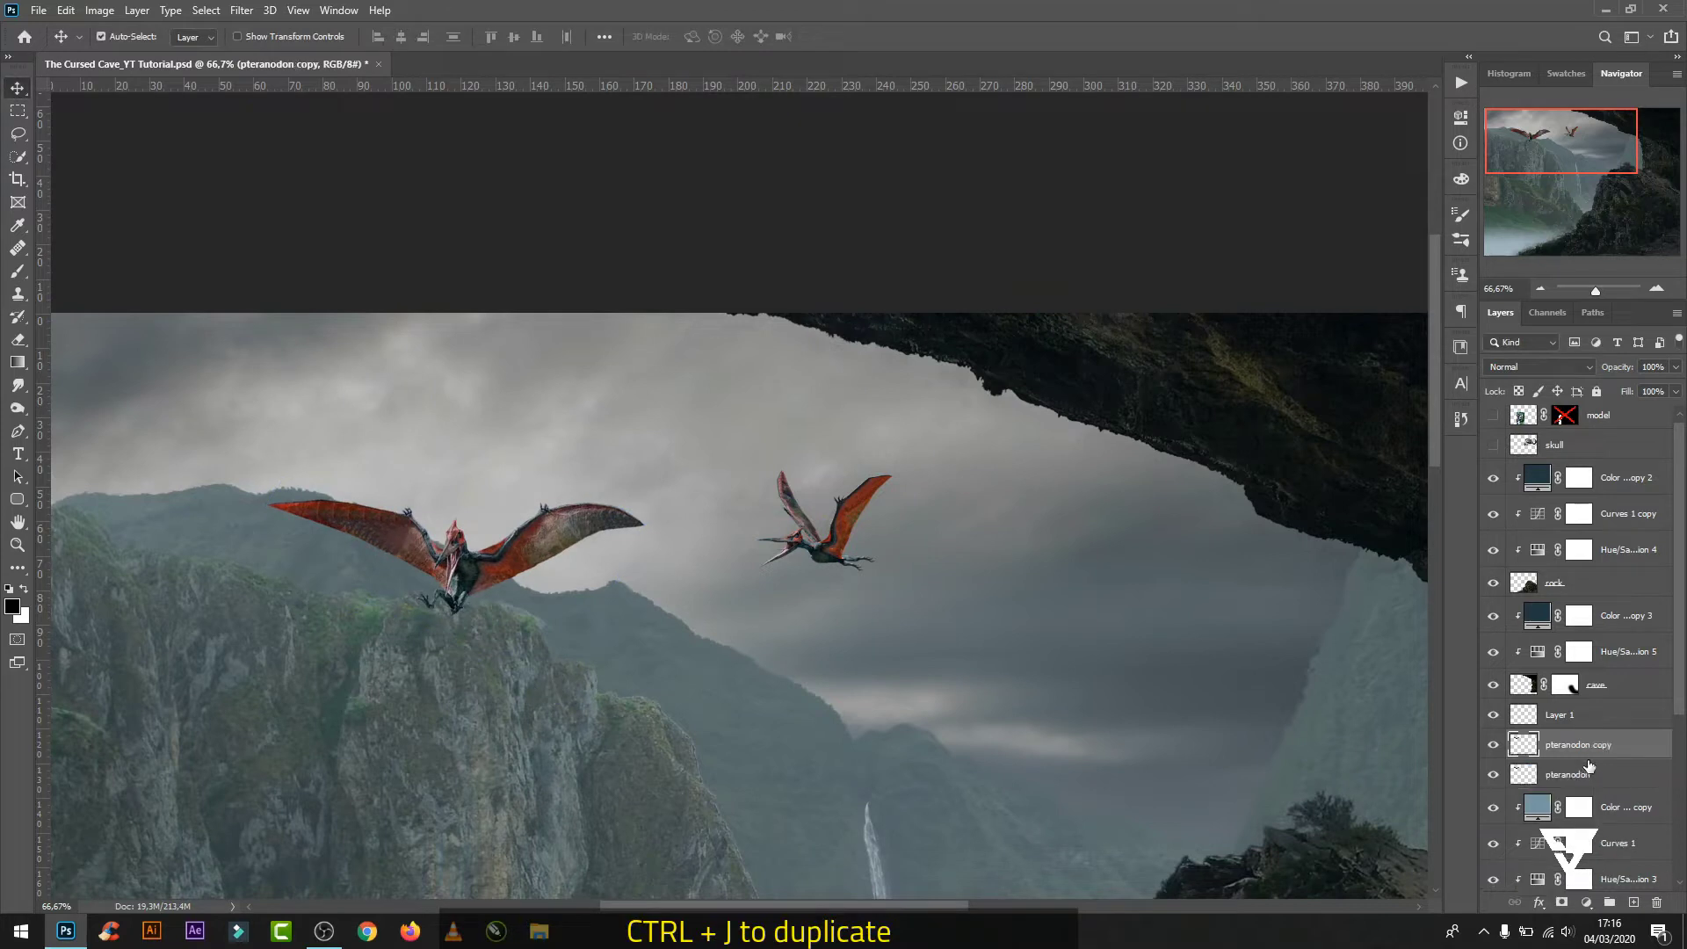
key(ctrl+t)
drag(641, 647, 396, 548)
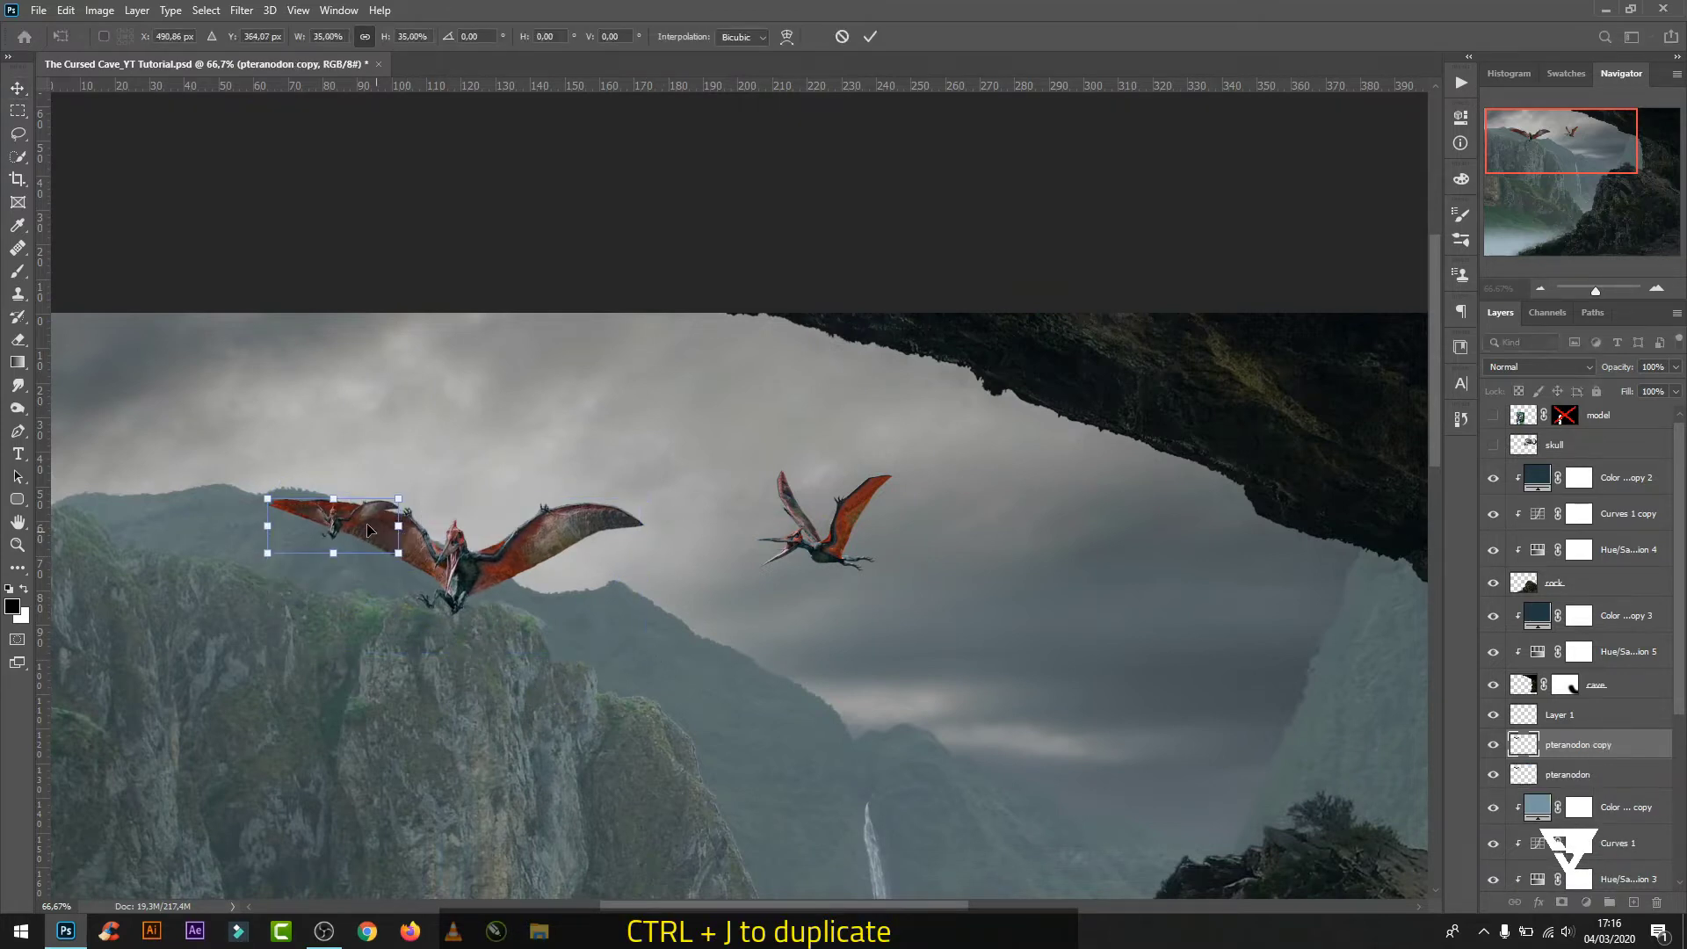
mouse_move(282, 492)
mouse_down()
mouse_move(990, 523)
mouse_move(900, 462)
mouse_up()
drag(1017, 482, 964, 514)
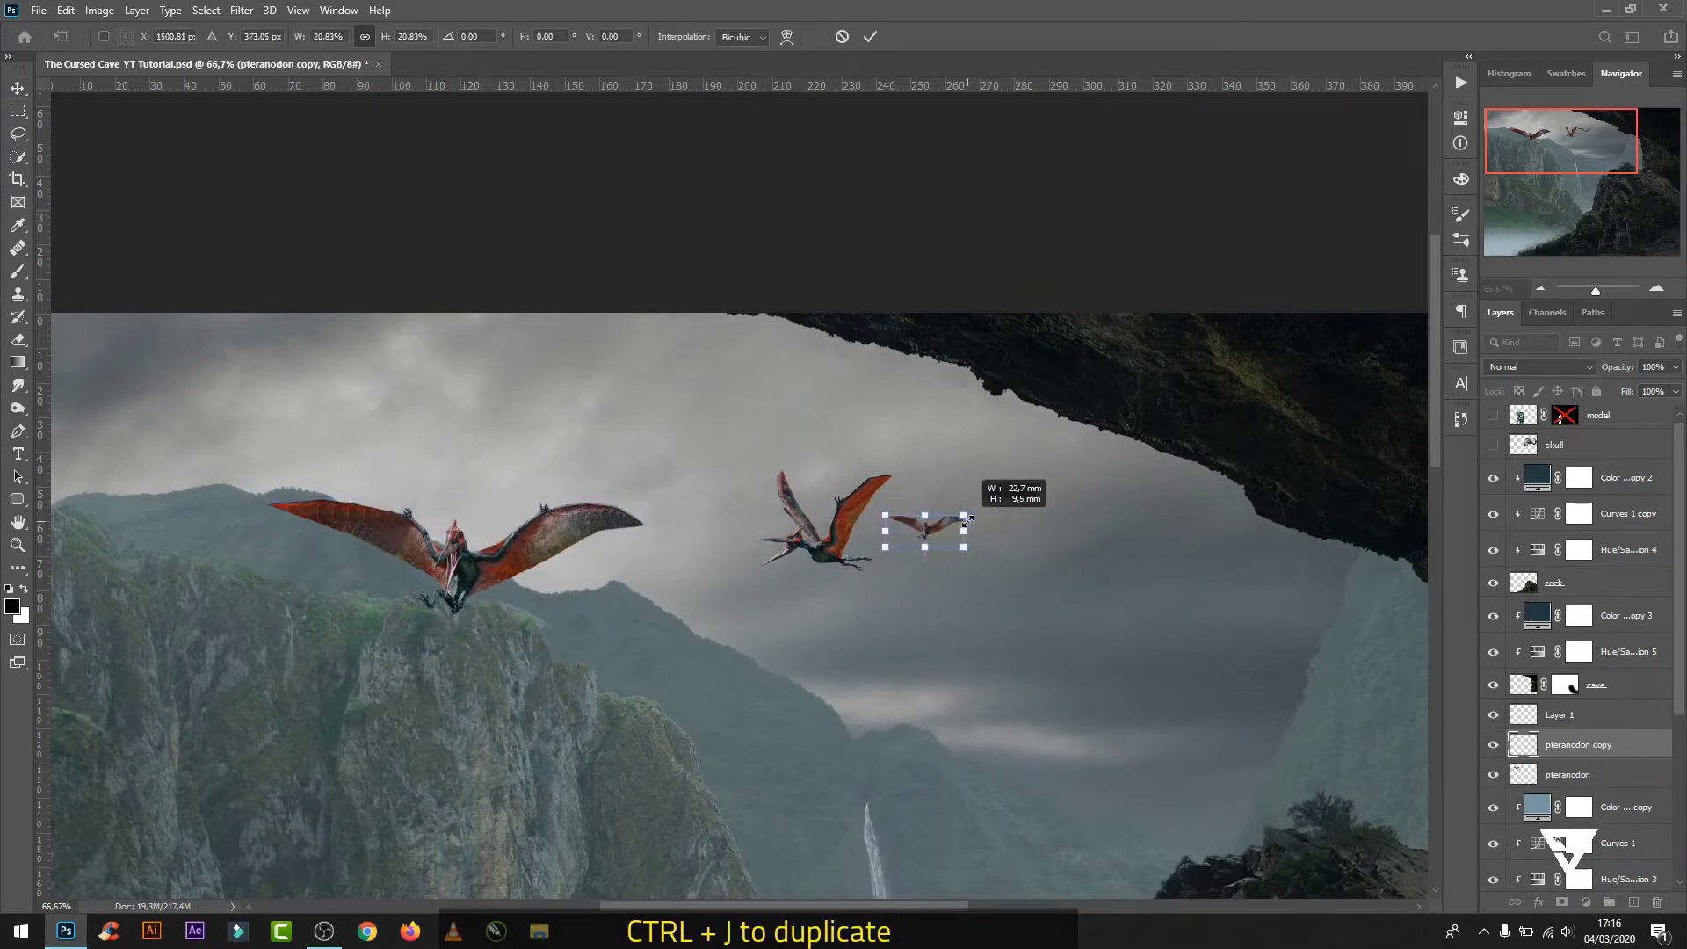
click(868, 37)
- Shrink the second pteranodon to about 58% and add a rotated, smaller duplicate lower down
click(1561, 714)
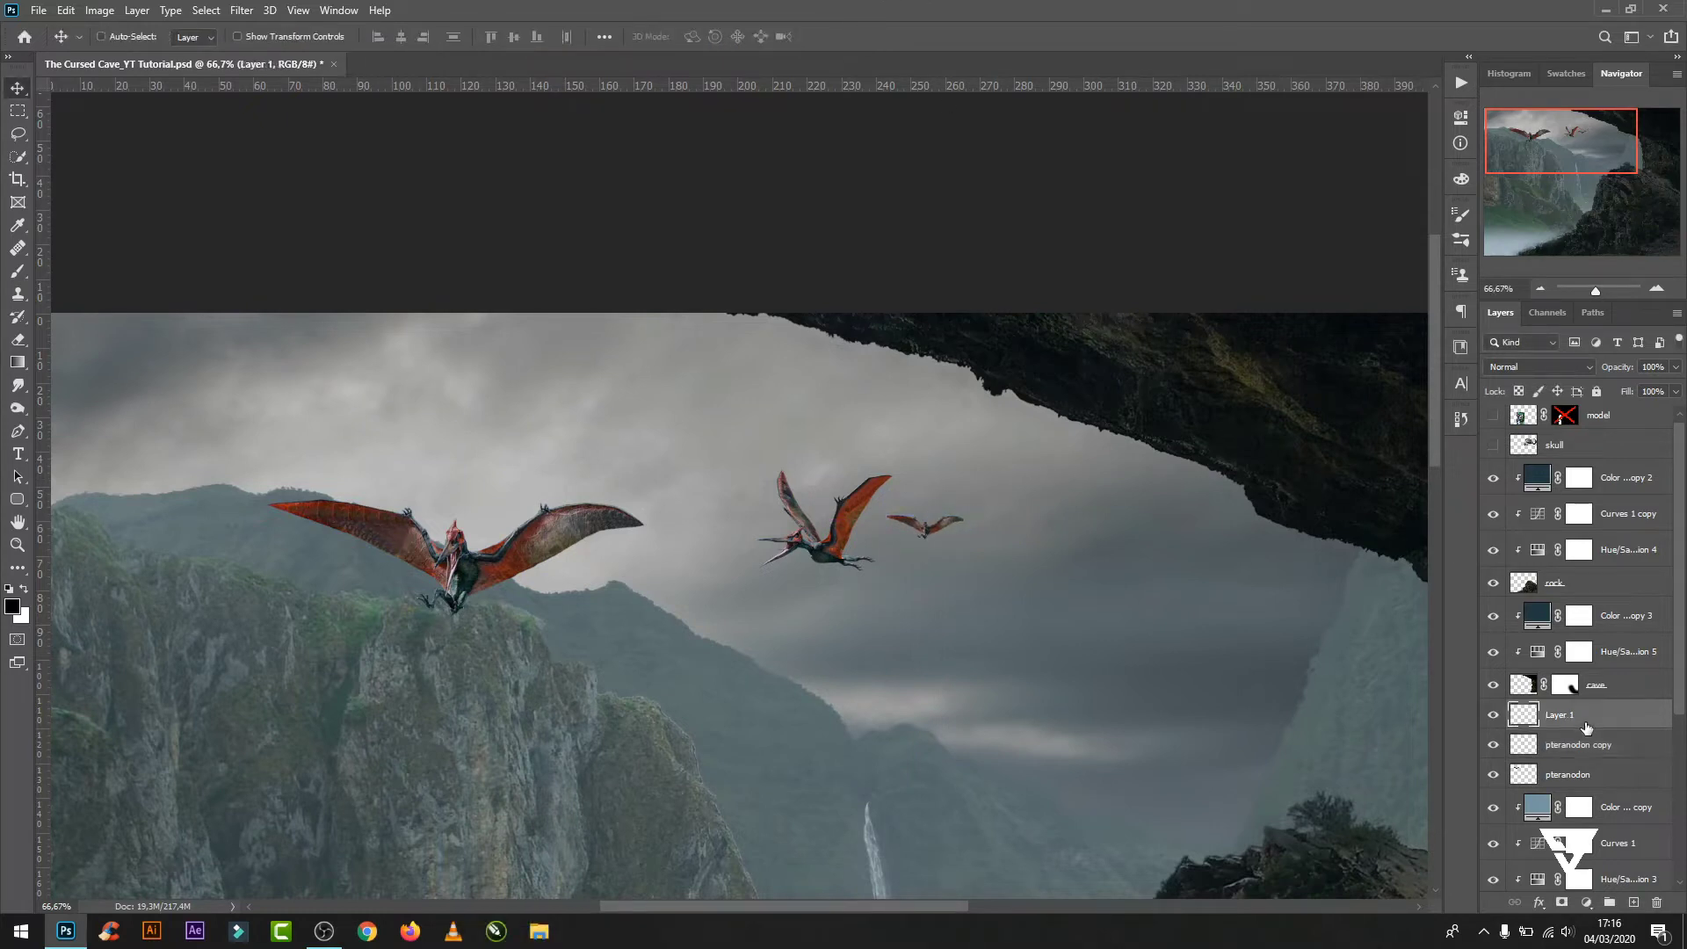
key(ctrl+t)
drag(889, 570, 835, 527)
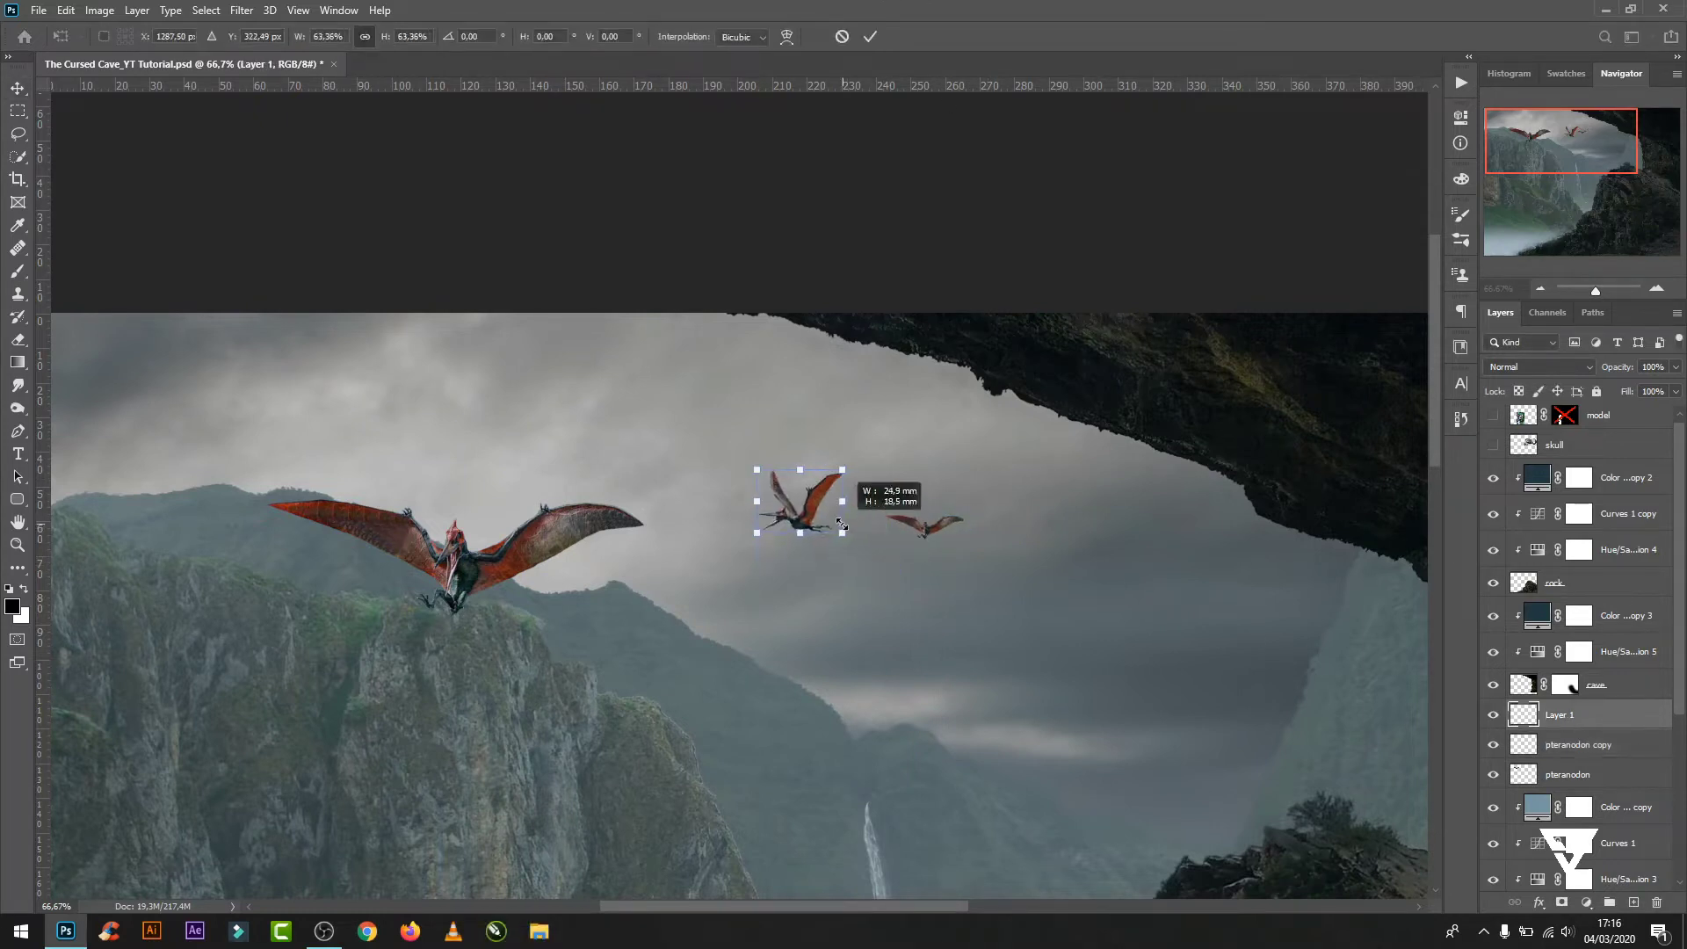
click(870, 38)
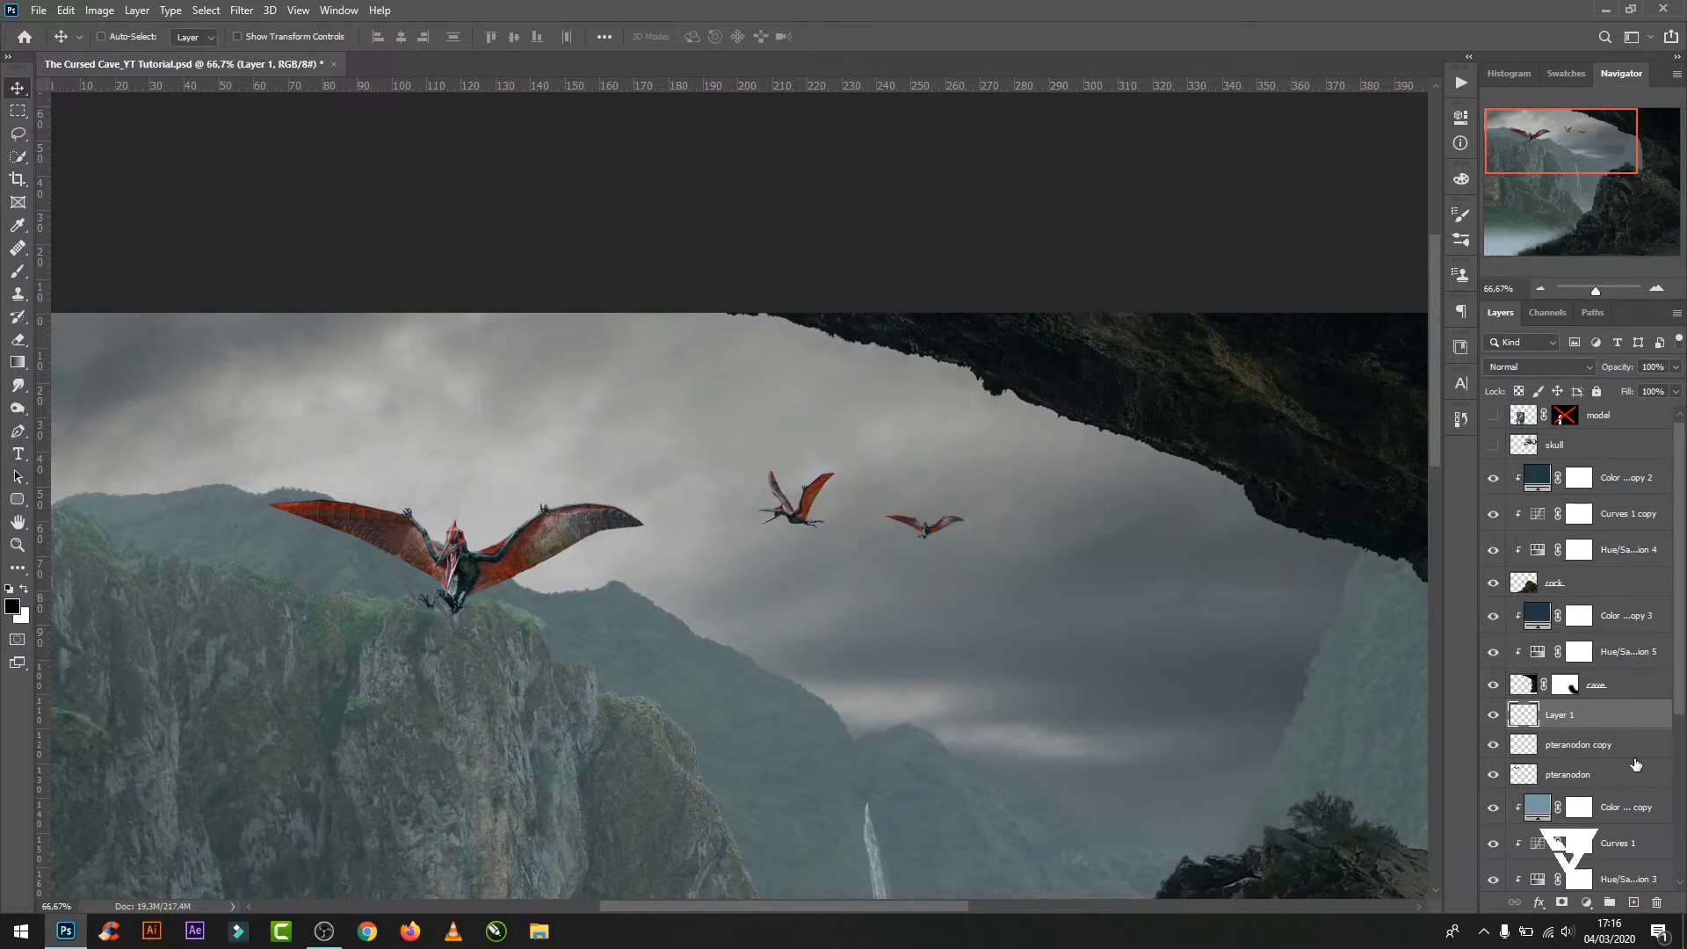
key(ctrl+j)
key(ctrl+t)
mouse_move(840, 465)
mouse_down()
mouse_move(848, 505)
mouse_move(809, 514)
mouse_move(850, 557)
mouse_up()
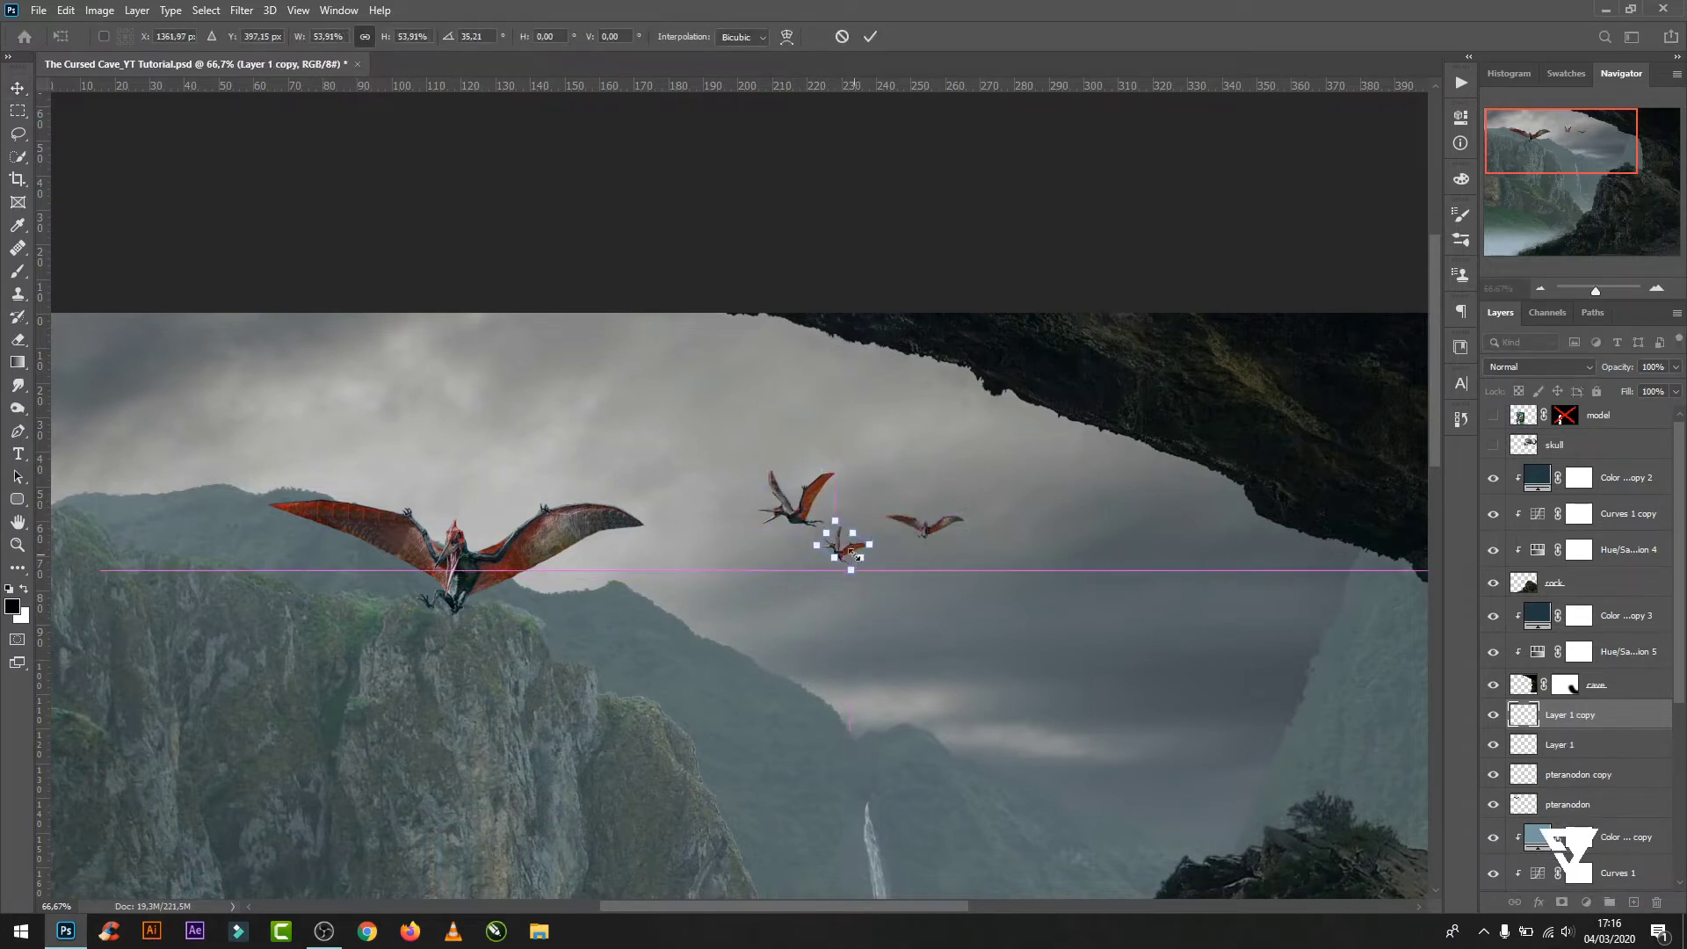
click(882, 36)
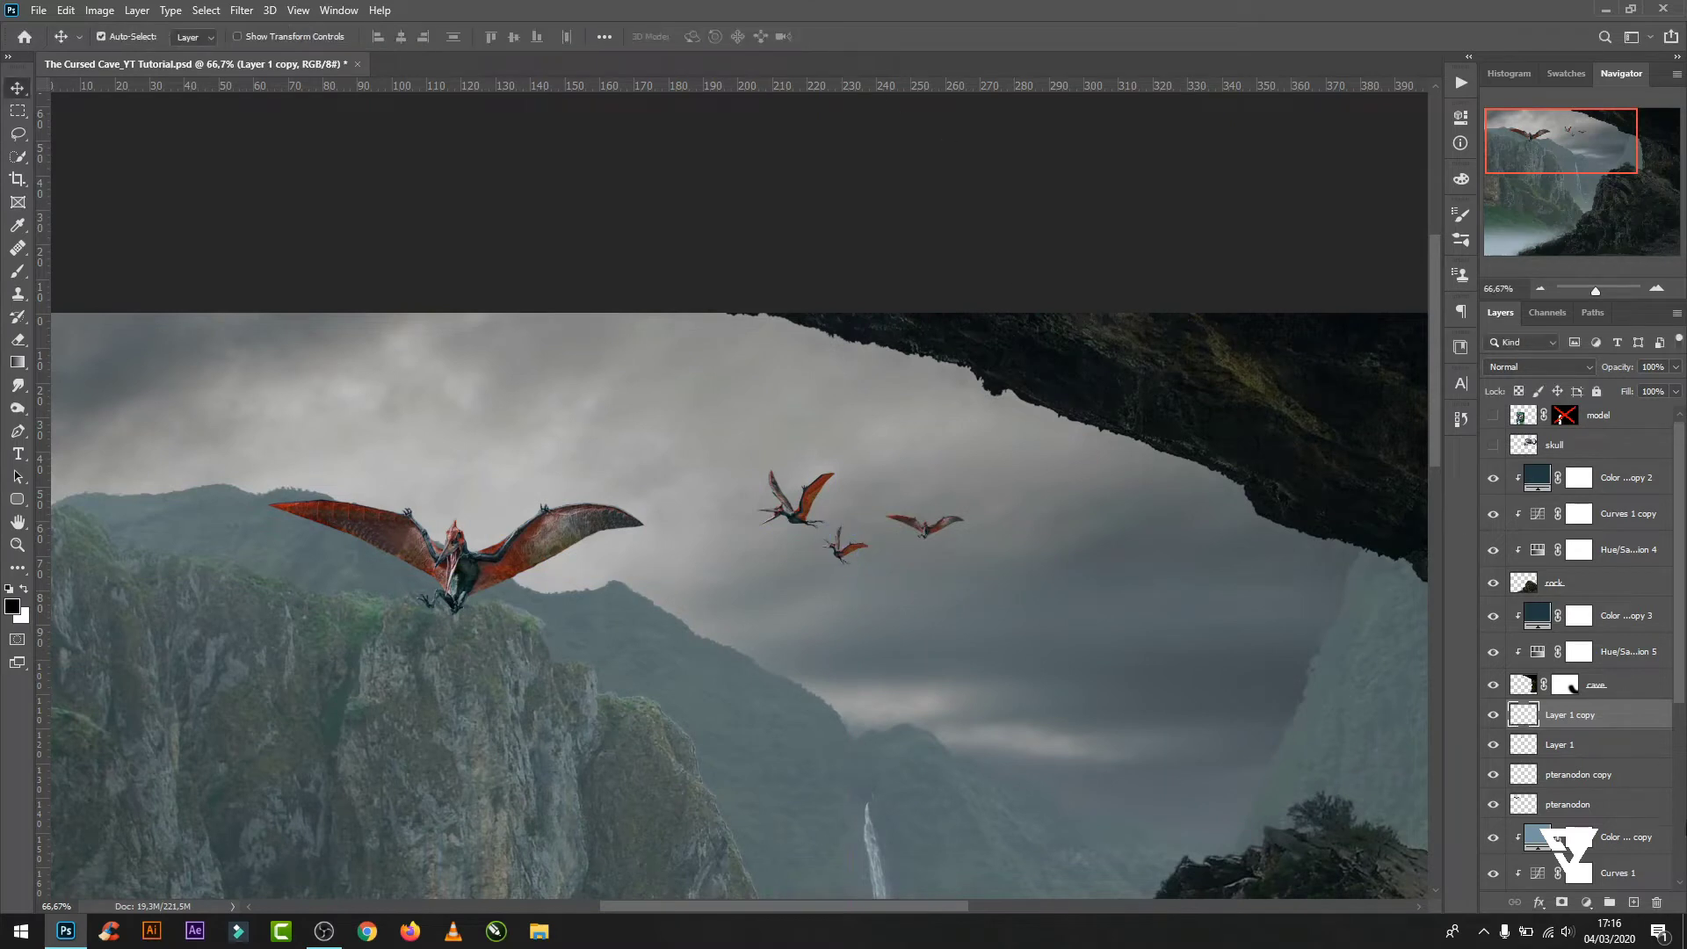
- Add another tilted small copy higher up and shrink a small pteranodon to about half
click(1616, 781)
key(ctrl+j)
key(ctrl+t)
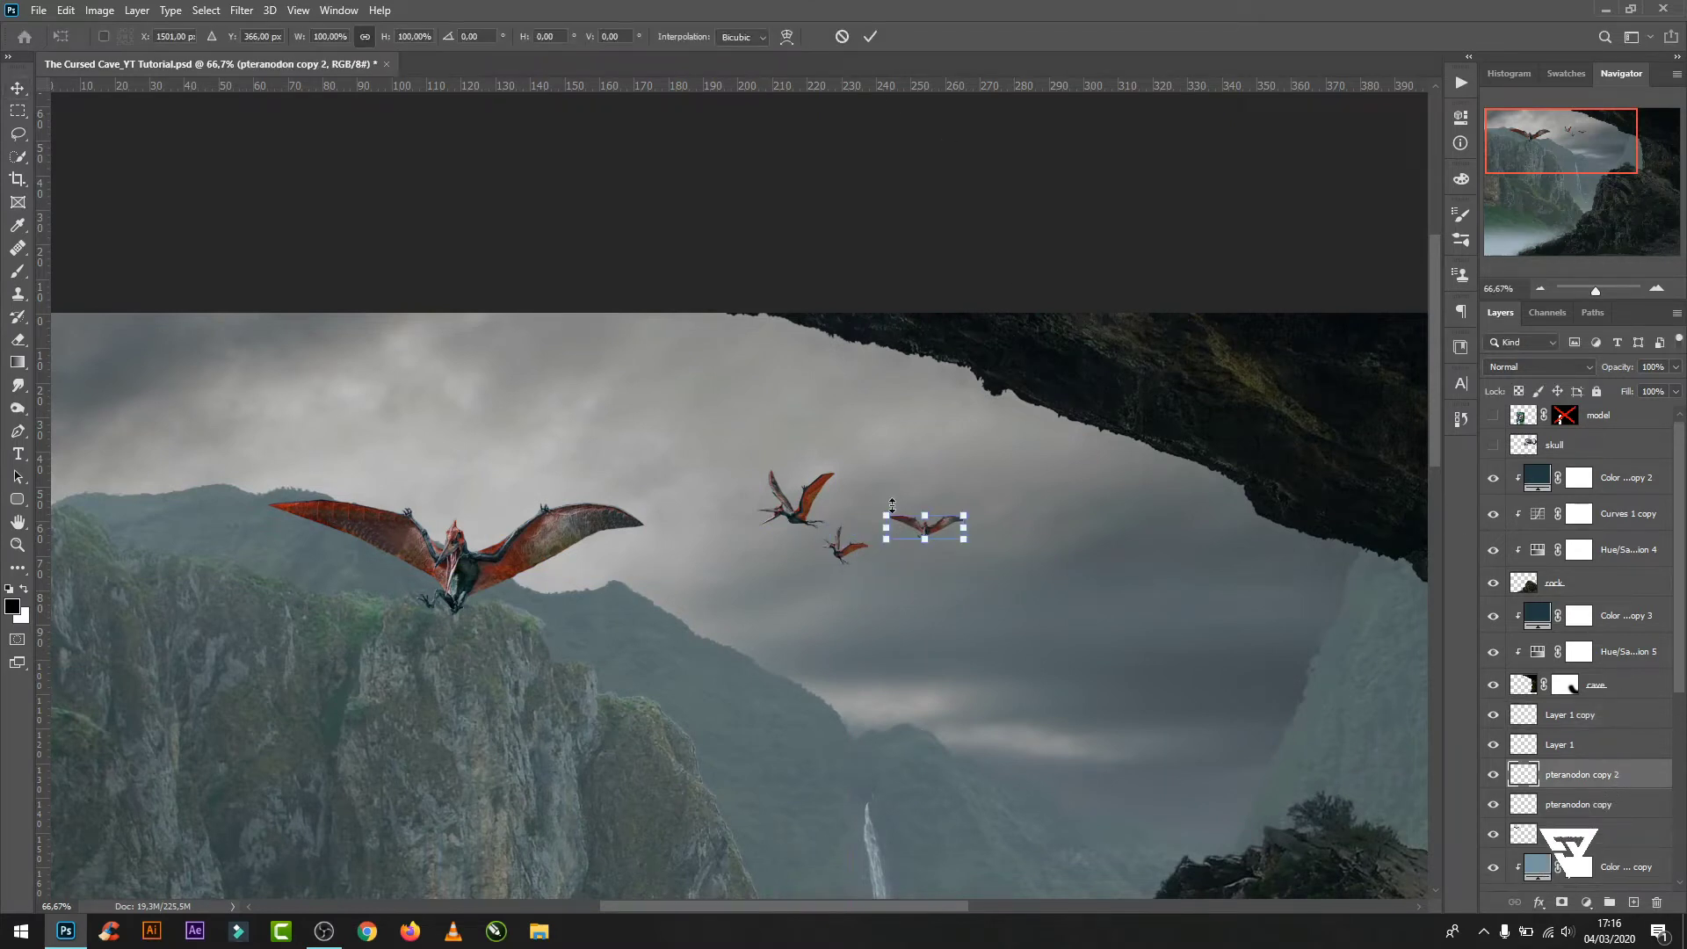
mouse_move(966, 515)
mouse_down()
mouse_move(929, 520)
mouse_move(862, 432)
mouse_up()
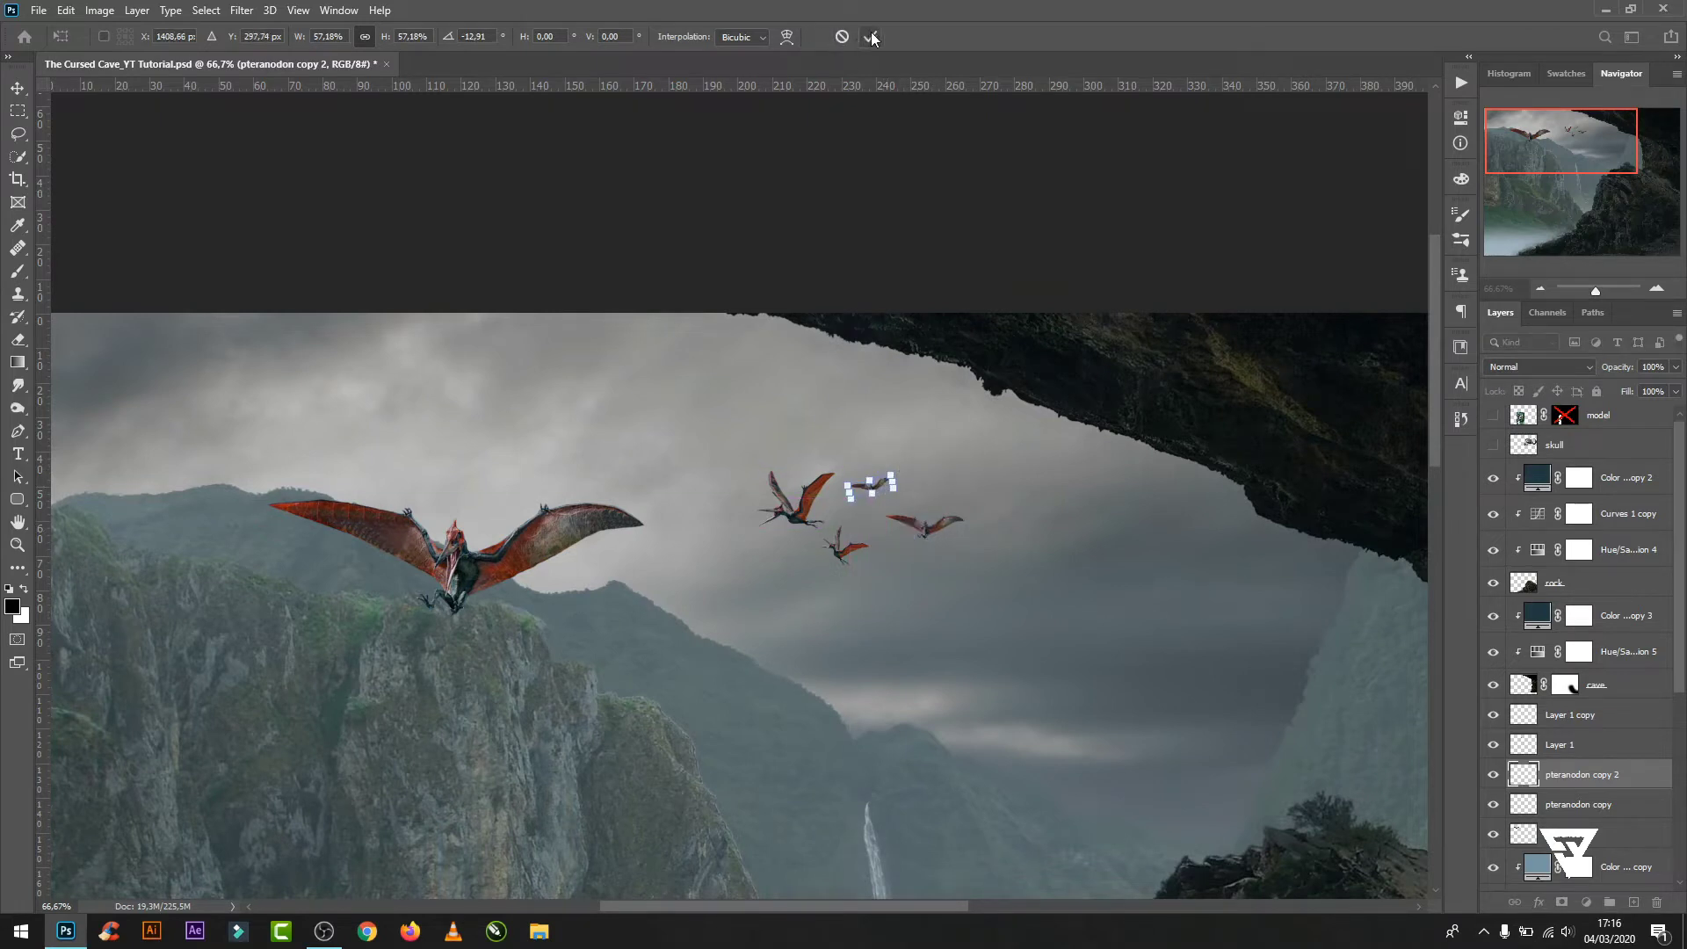
click(871, 37)
click(1494, 745)
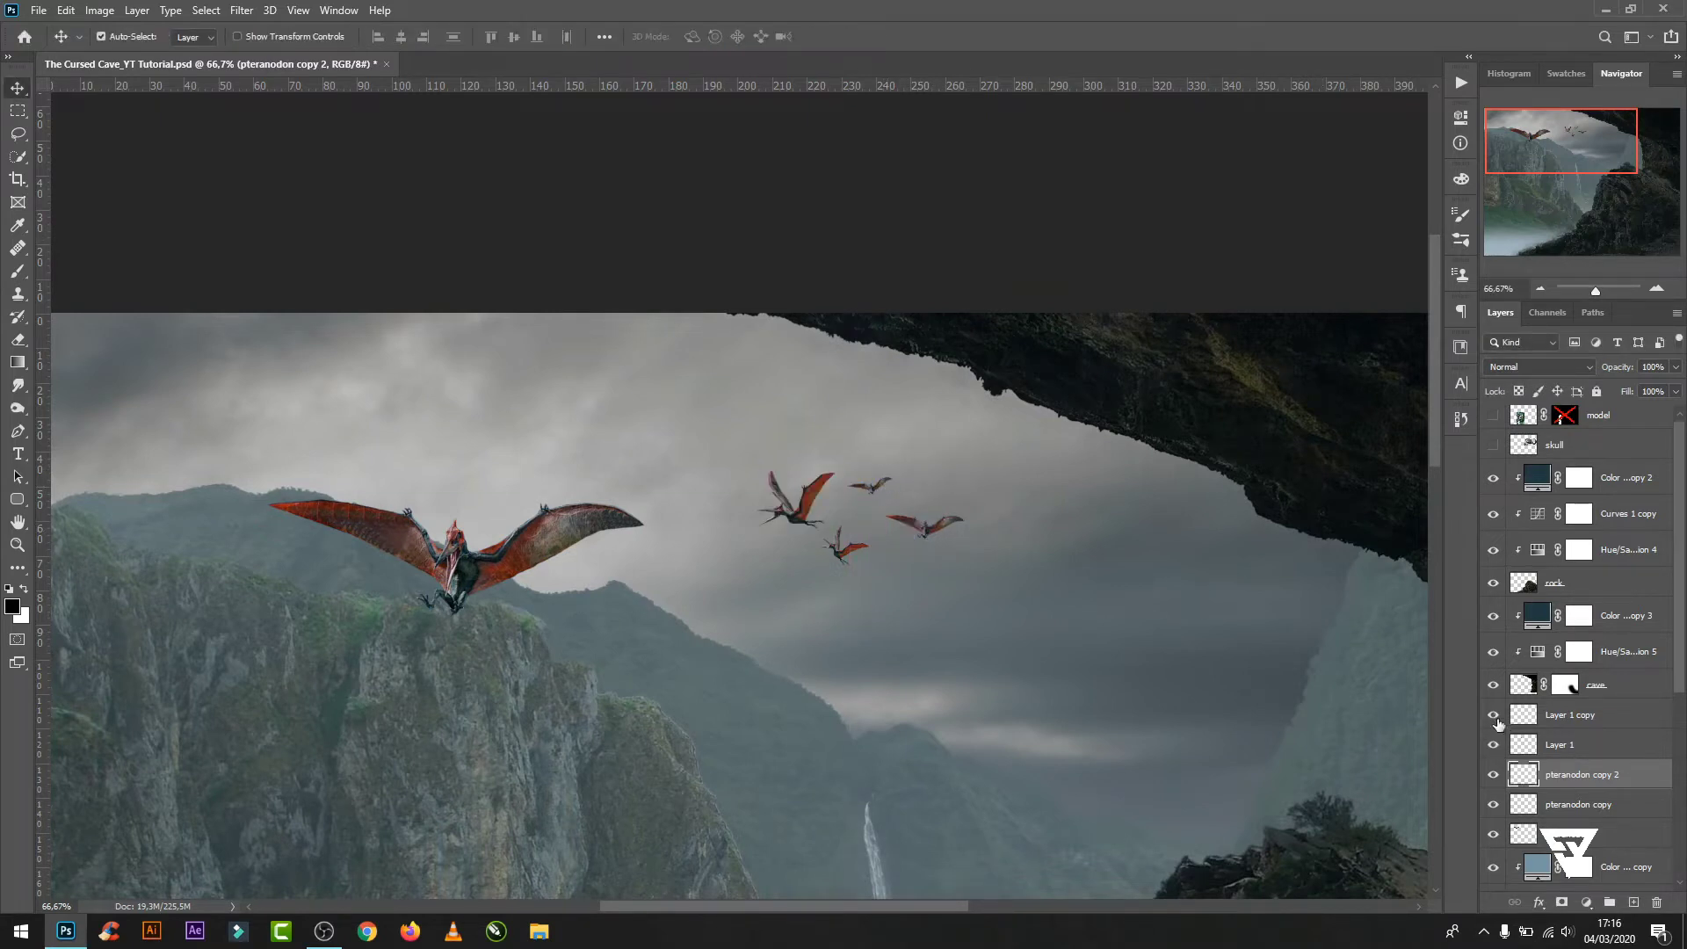
click(1494, 805)
click(1573, 804)
key(ctrl+t)
drag(954, 542, 923, 527)
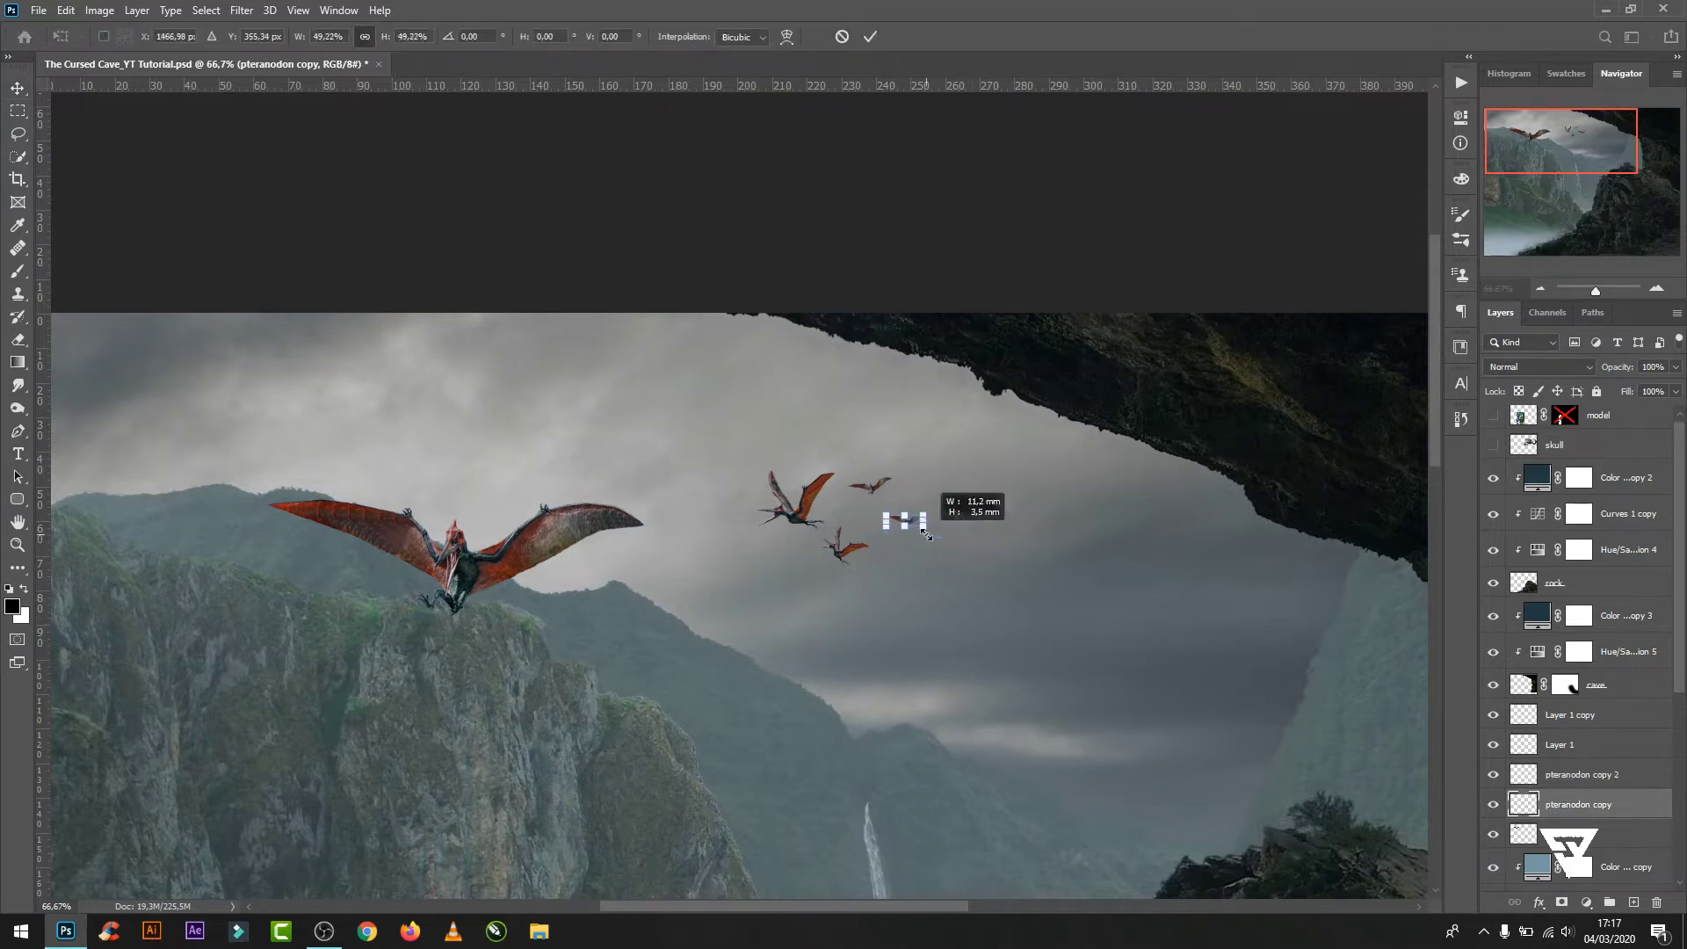
click(868, 37)
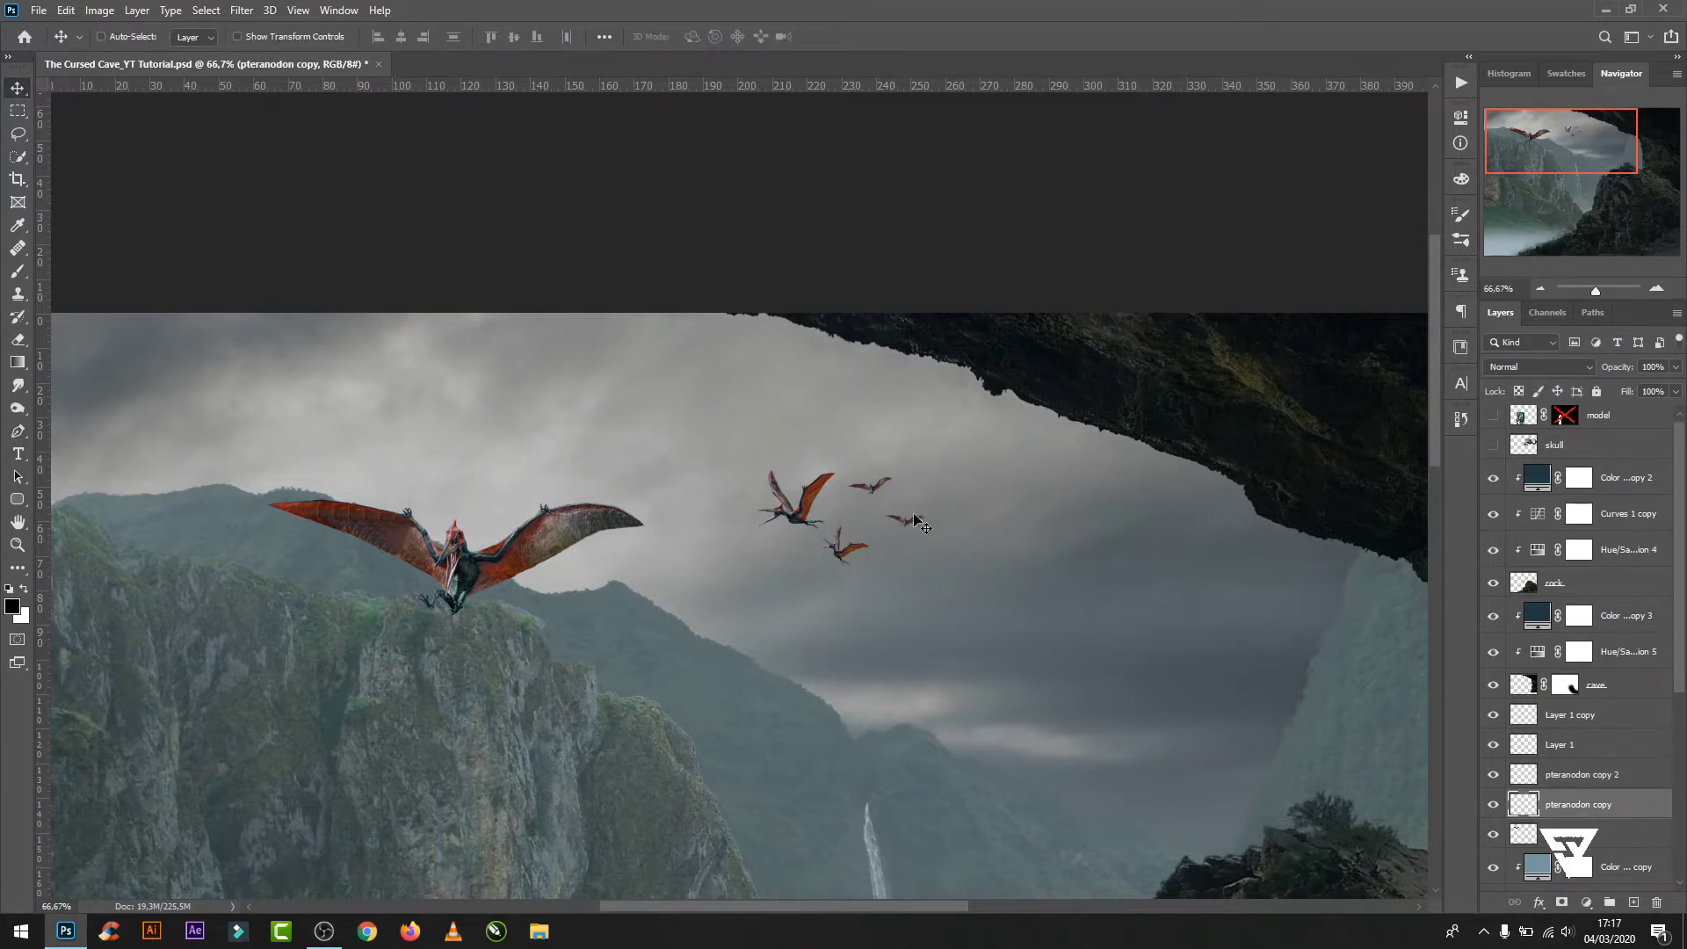
scroll(914, 518, down, 1)
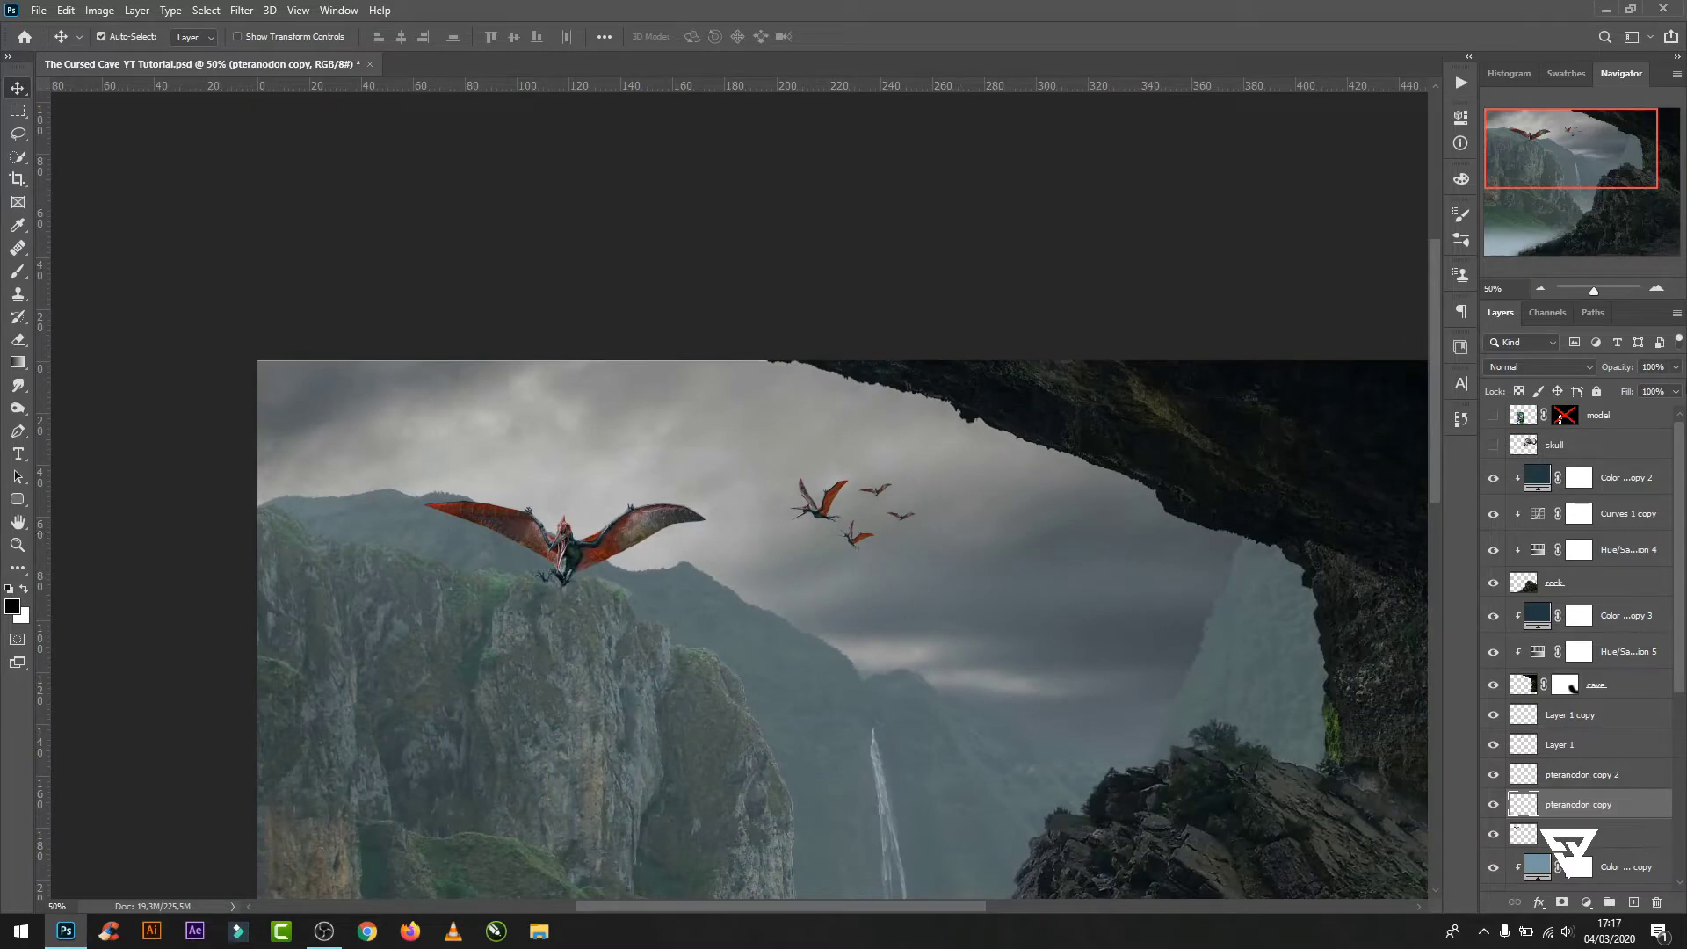
- Show and select the horned skull layer, viewing the whole scene
click(1547, 446)
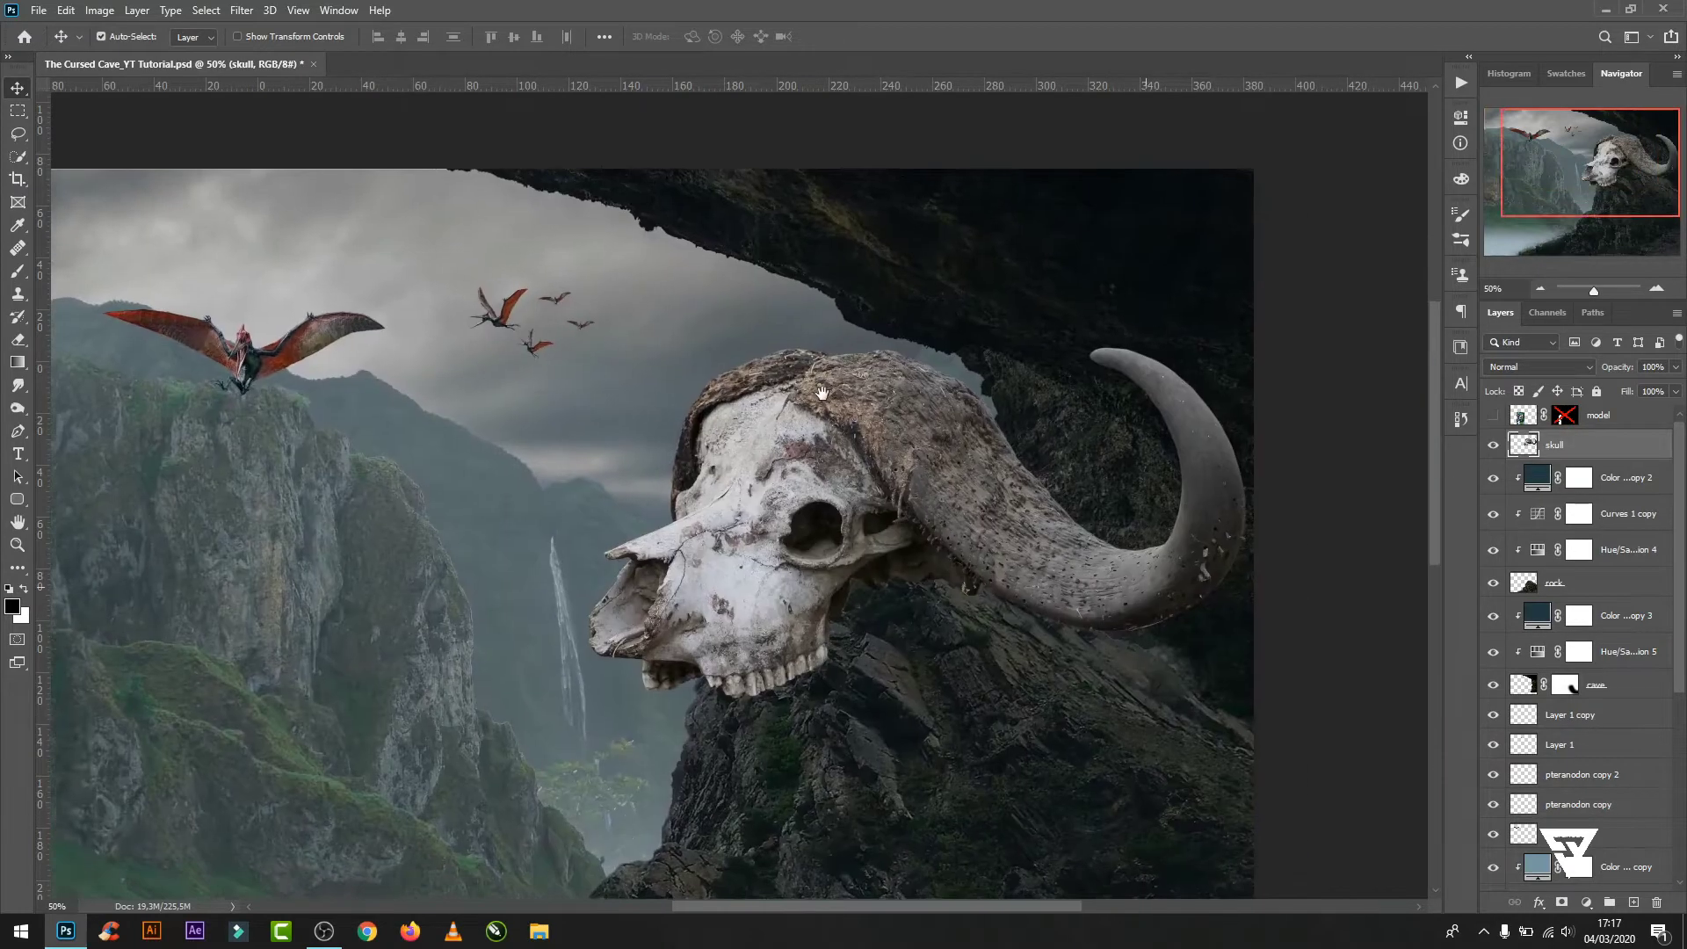
mouse_move(967, 492)
mouse_down()
mouse_move(725, 403)
mouse_move(855, 402)
mouse_up()
key(ctrl+minus)
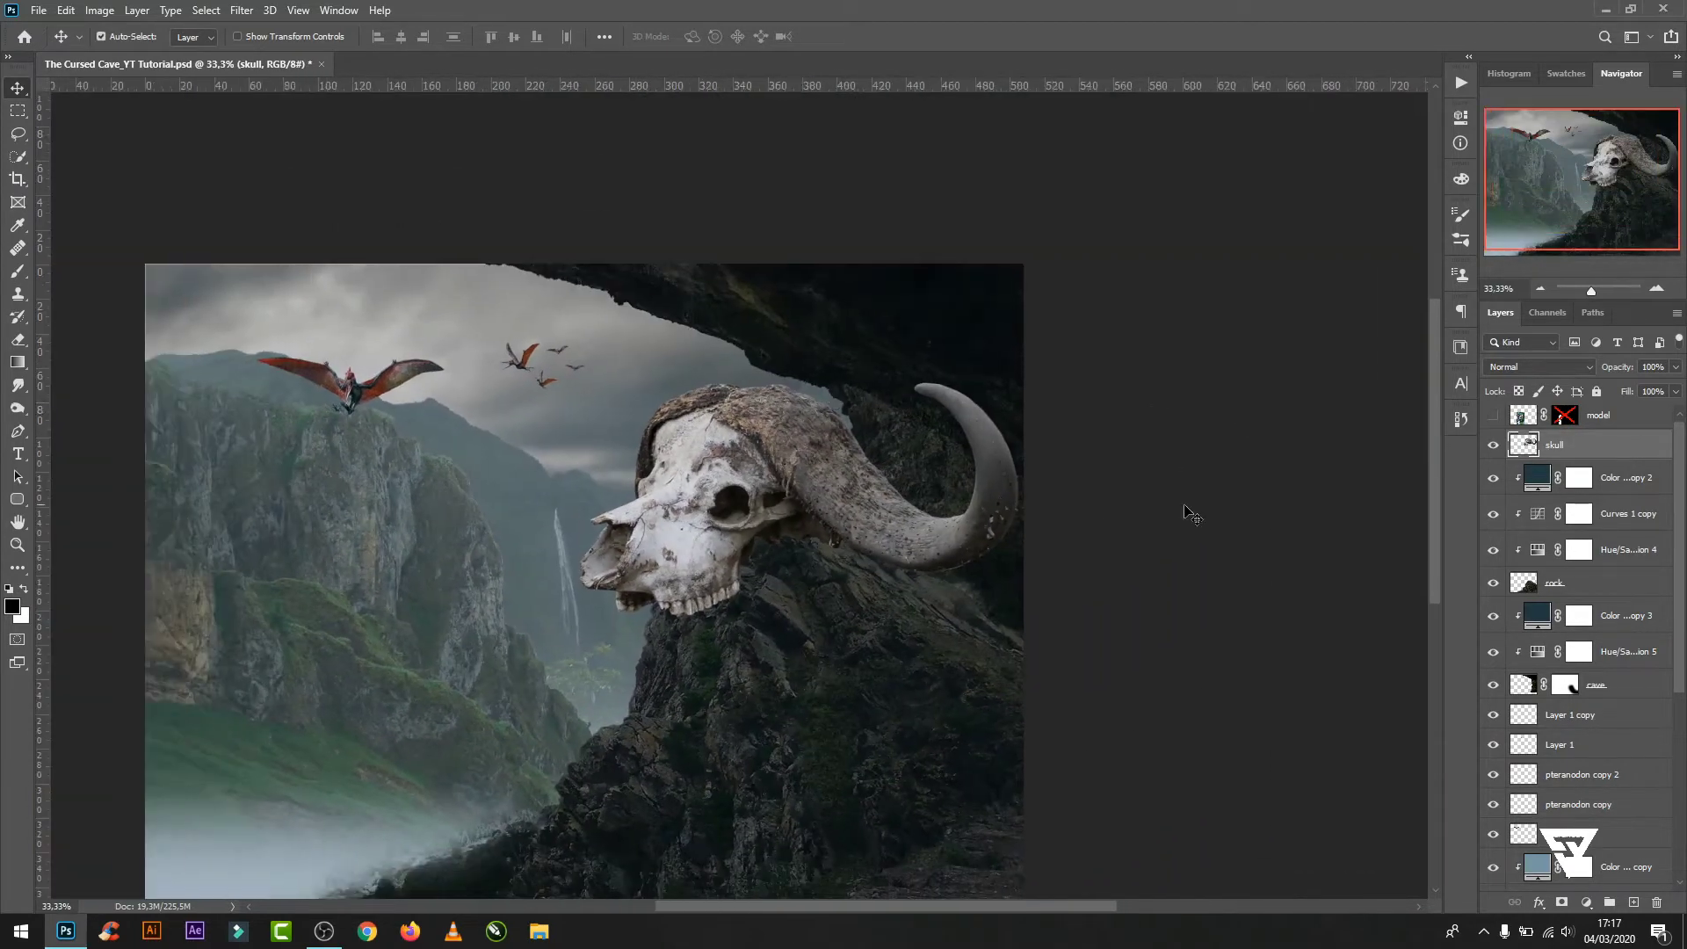
- Stretch the rock layer to about 107% toward the left, then add a mask to the skull
click(1554, 584)
key(ctrl+t)
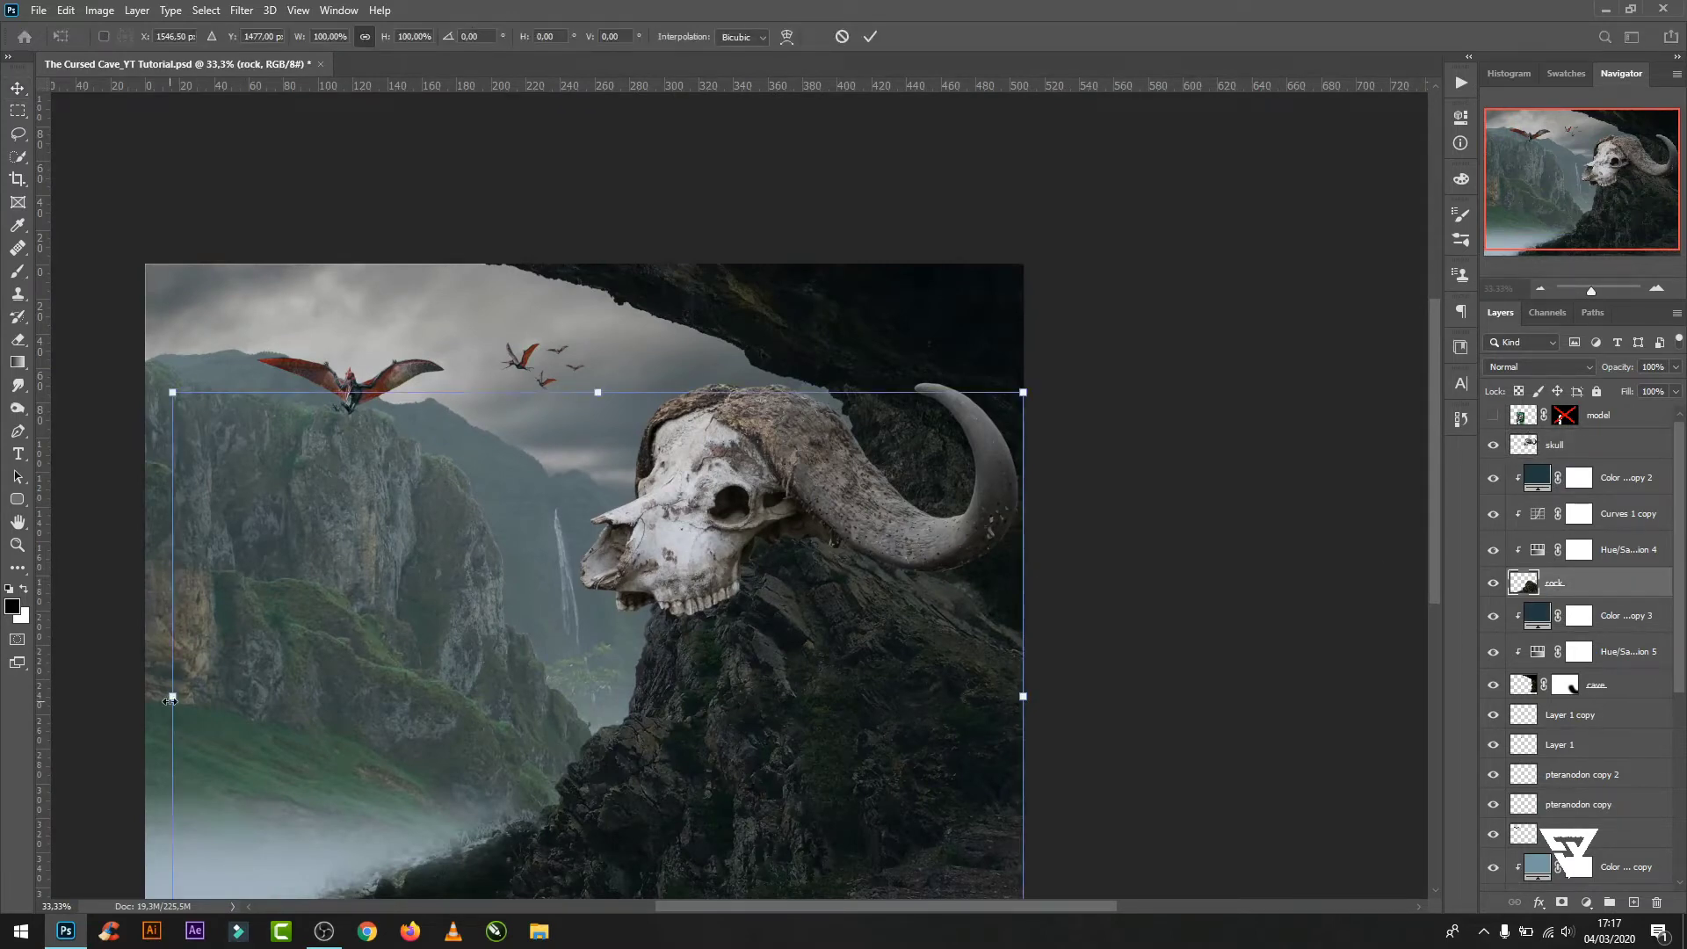
drag(169, 701, 123, 697)
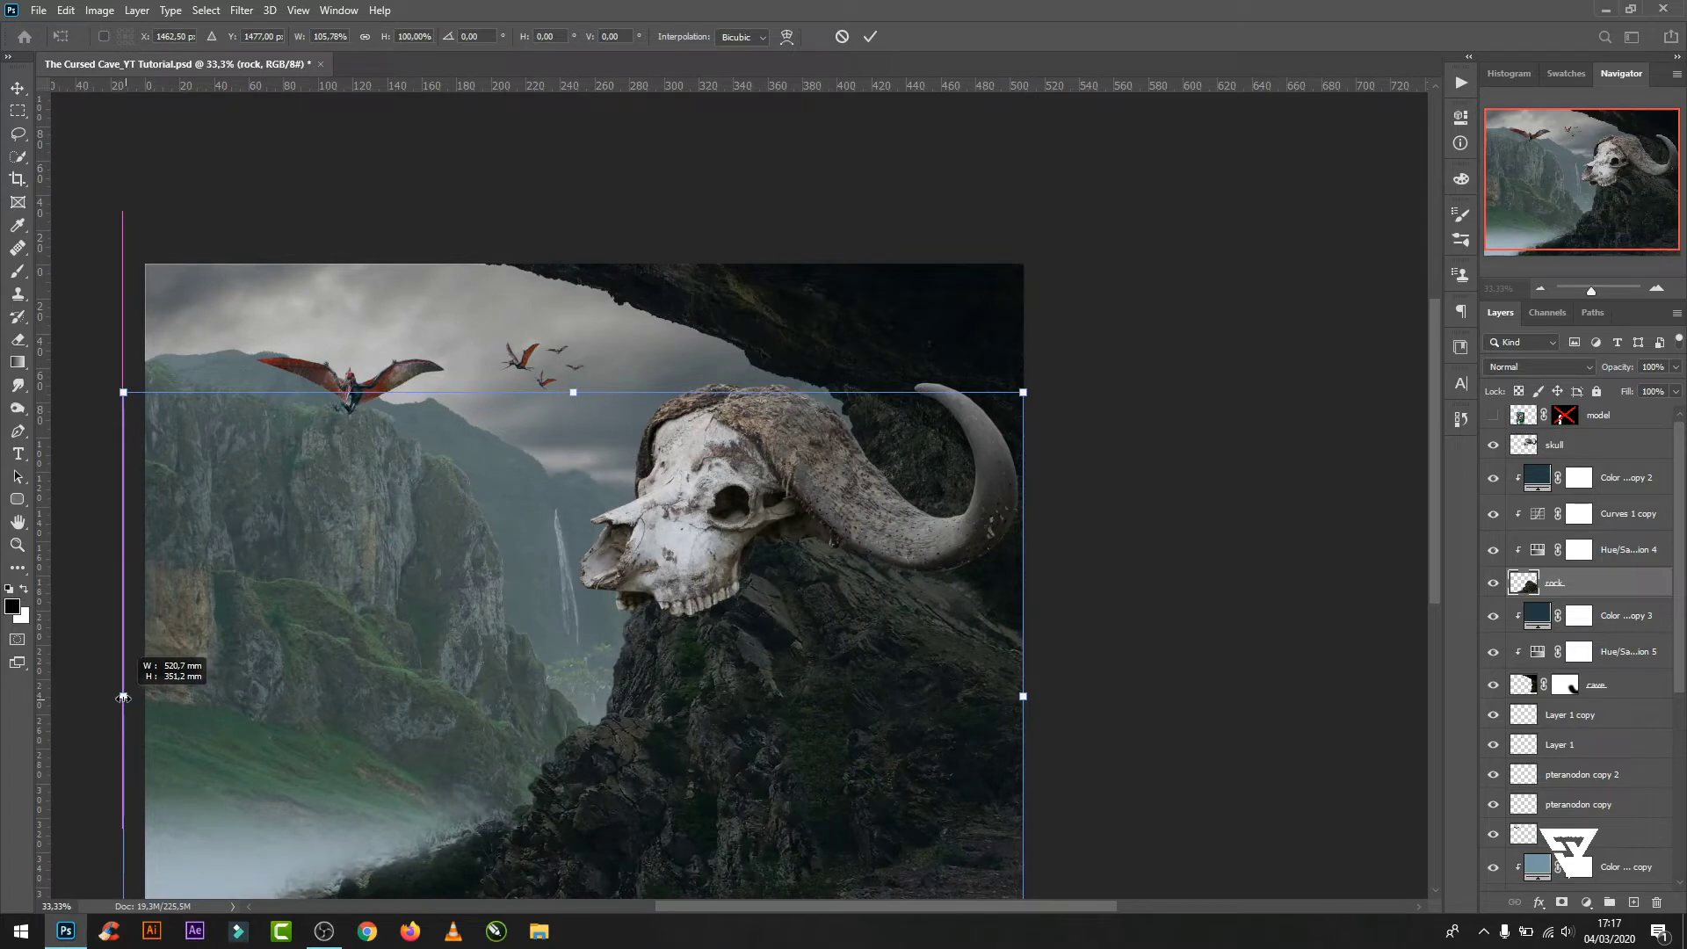
drag(123, 697, 110, 696)
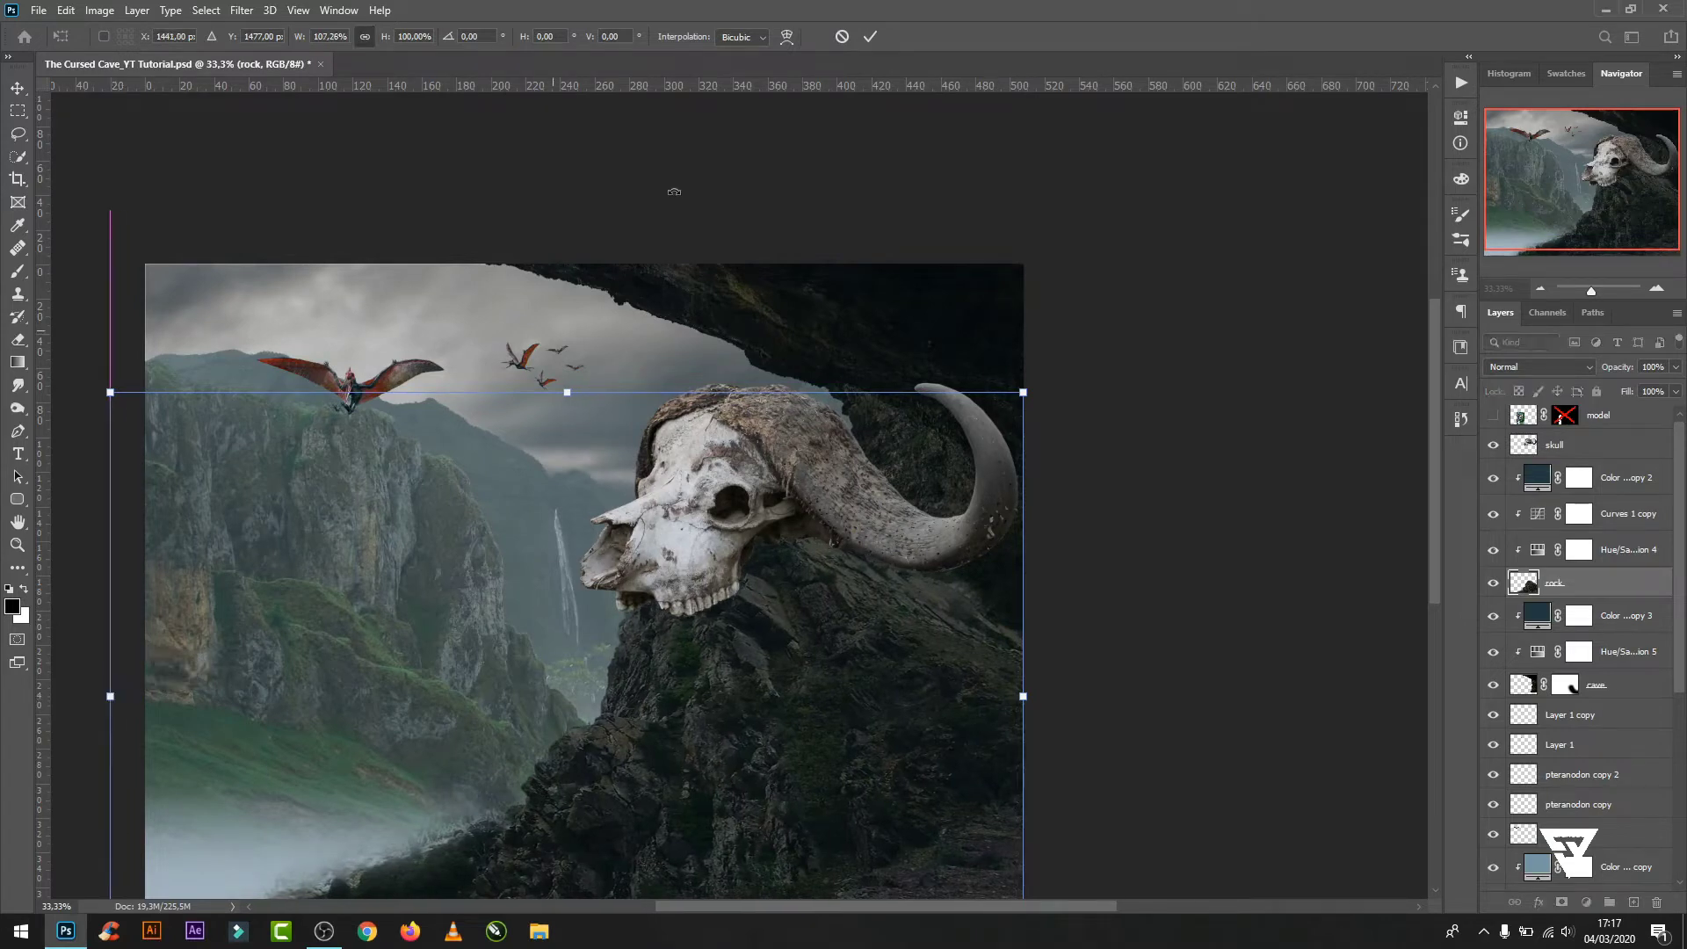
click(870, 36)
click(1562, 449)
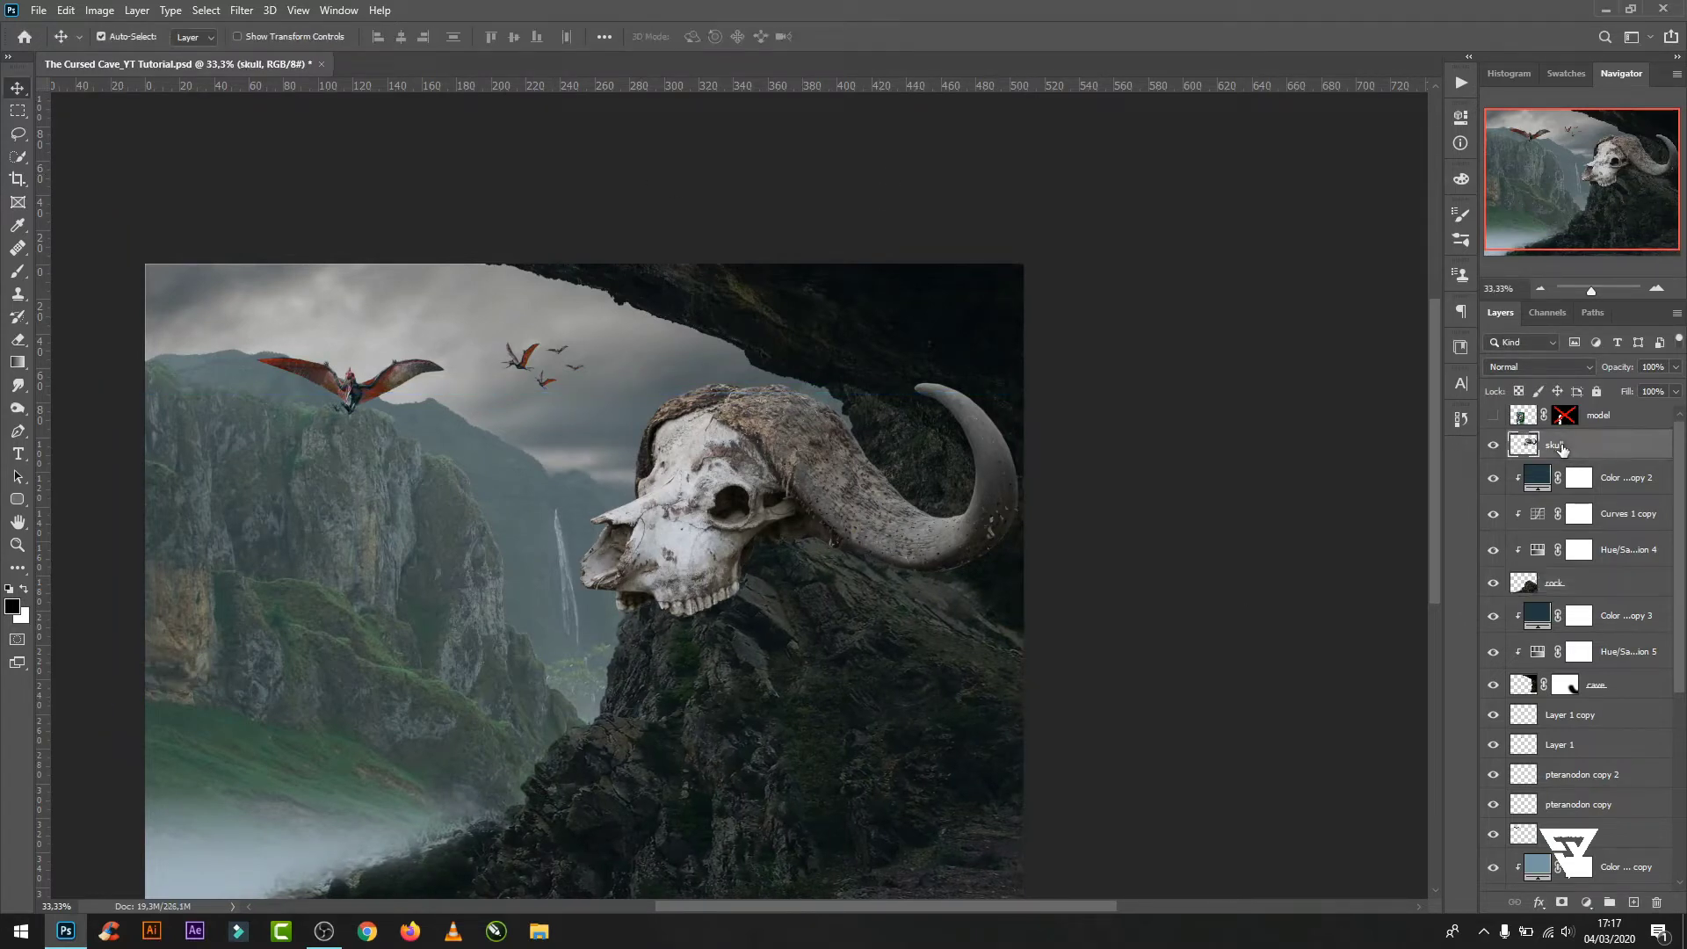
click(1561, 903)
- Paint black on the skull mask with a small brush to hide the gap between jaw and horn
key(x)
key(b)
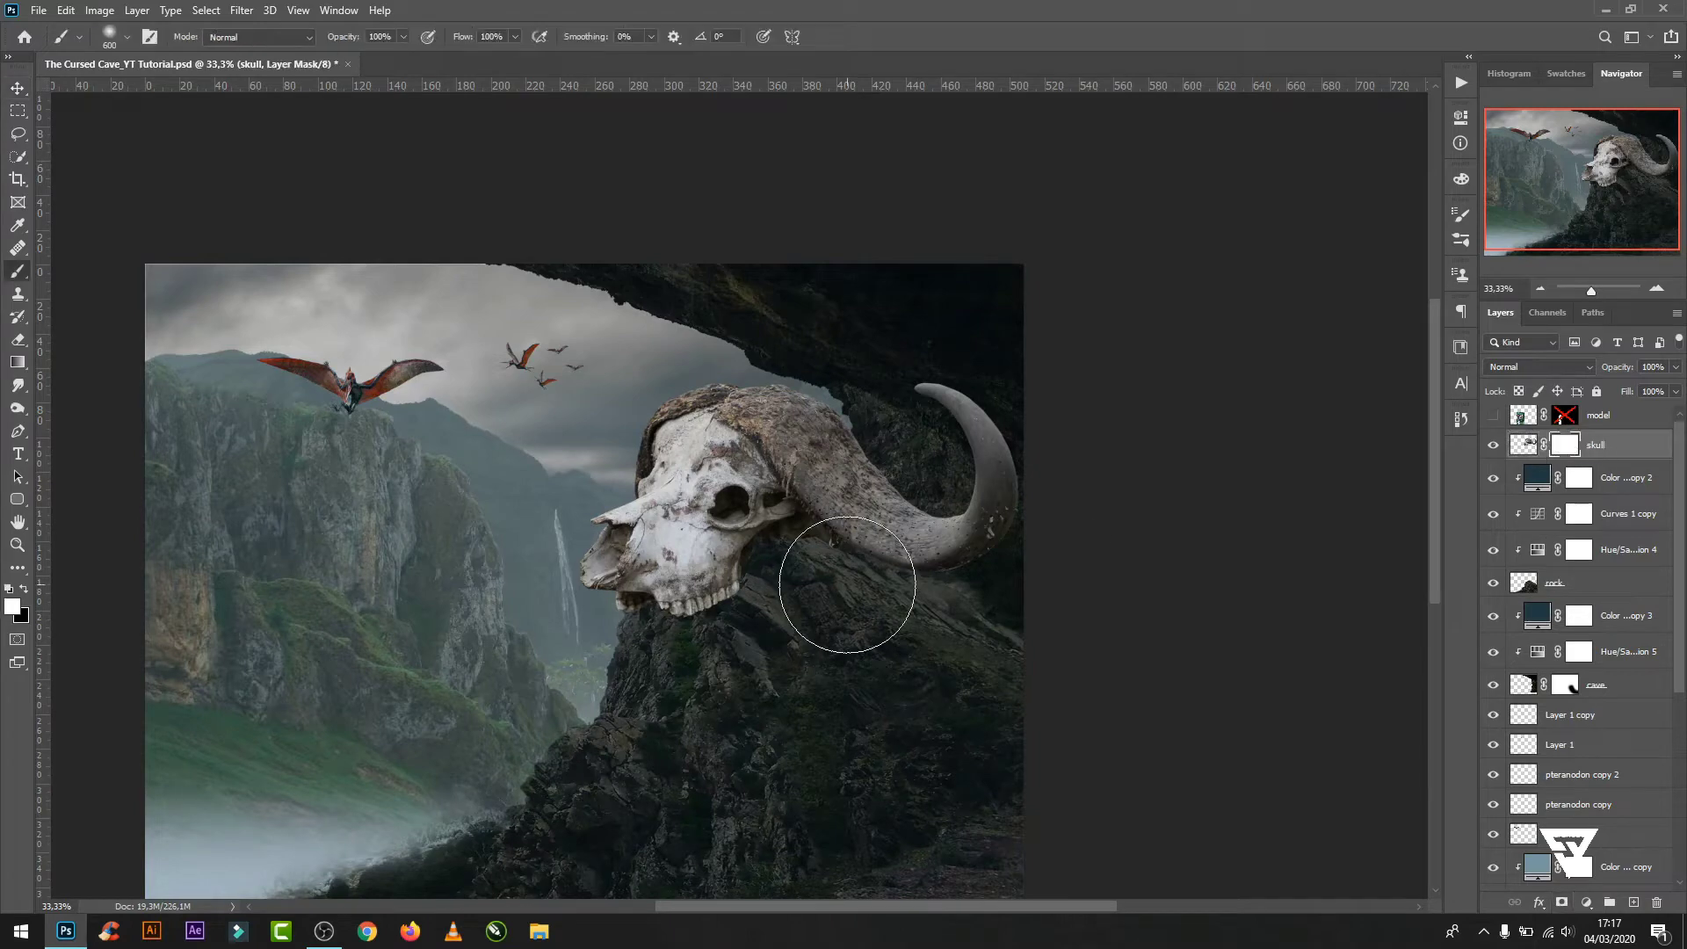
ctrl+click(807, 536)
key(bracketleft)
key(bracketleft)
key(bracketleft)
key(bracketleft)
key(bracketleft)
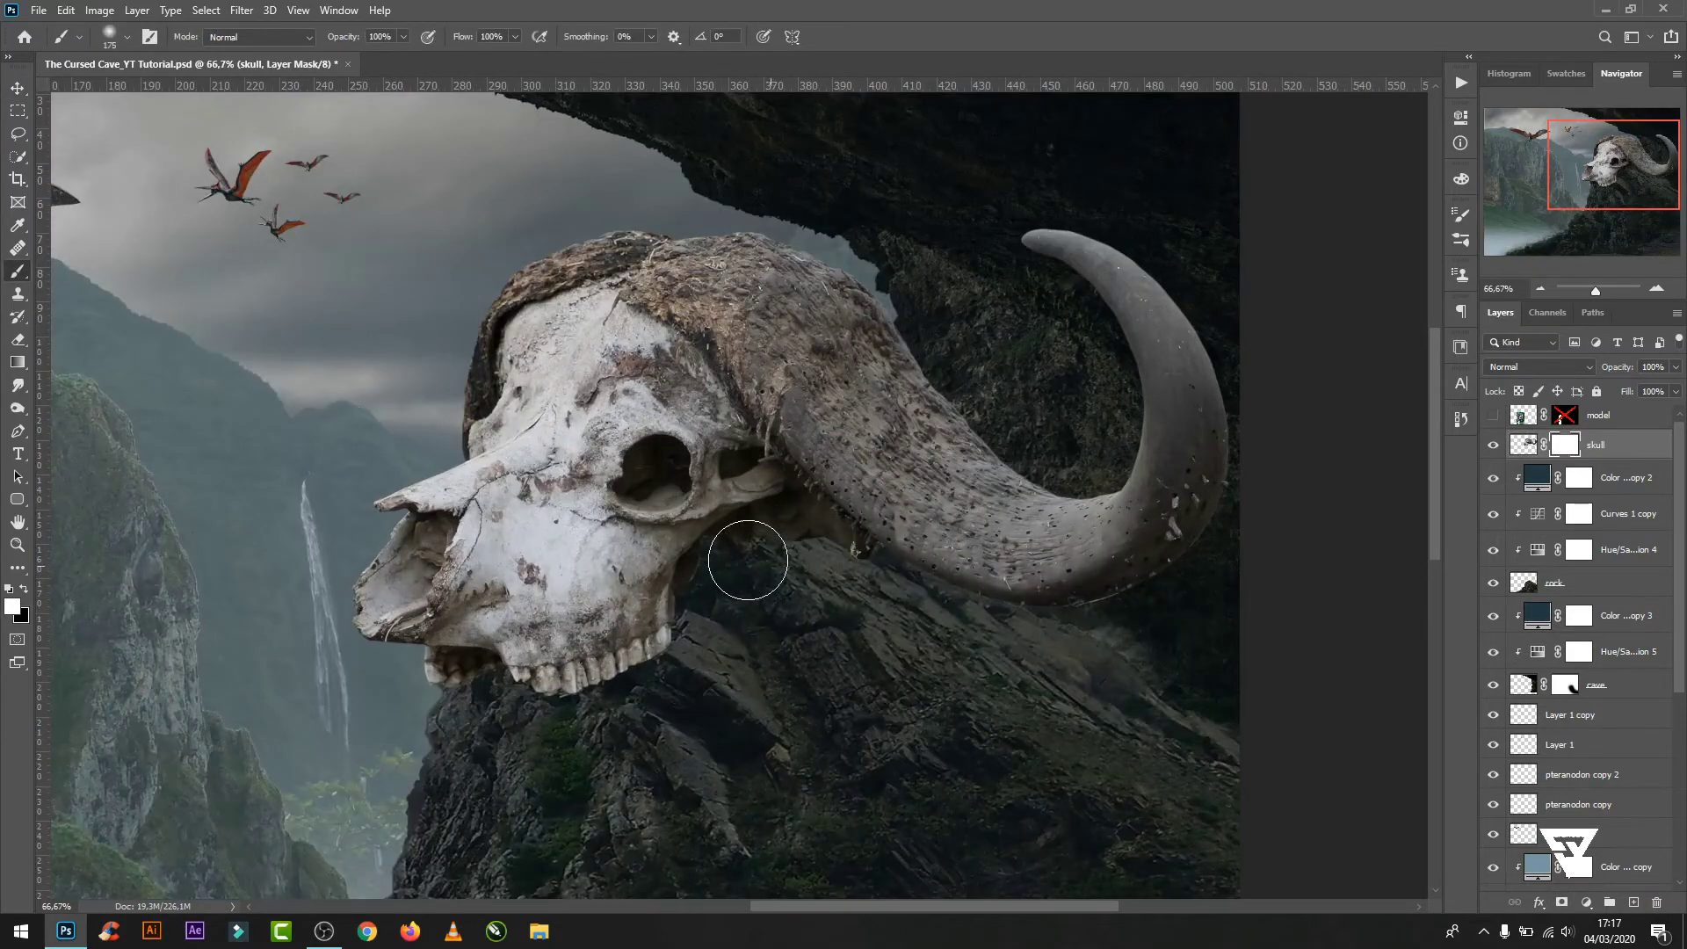
key(x)
mouse_move(753, 565)
mouse_down()
mouse_move(810, 572)
mouse_move(741, 592)
mouse_up()
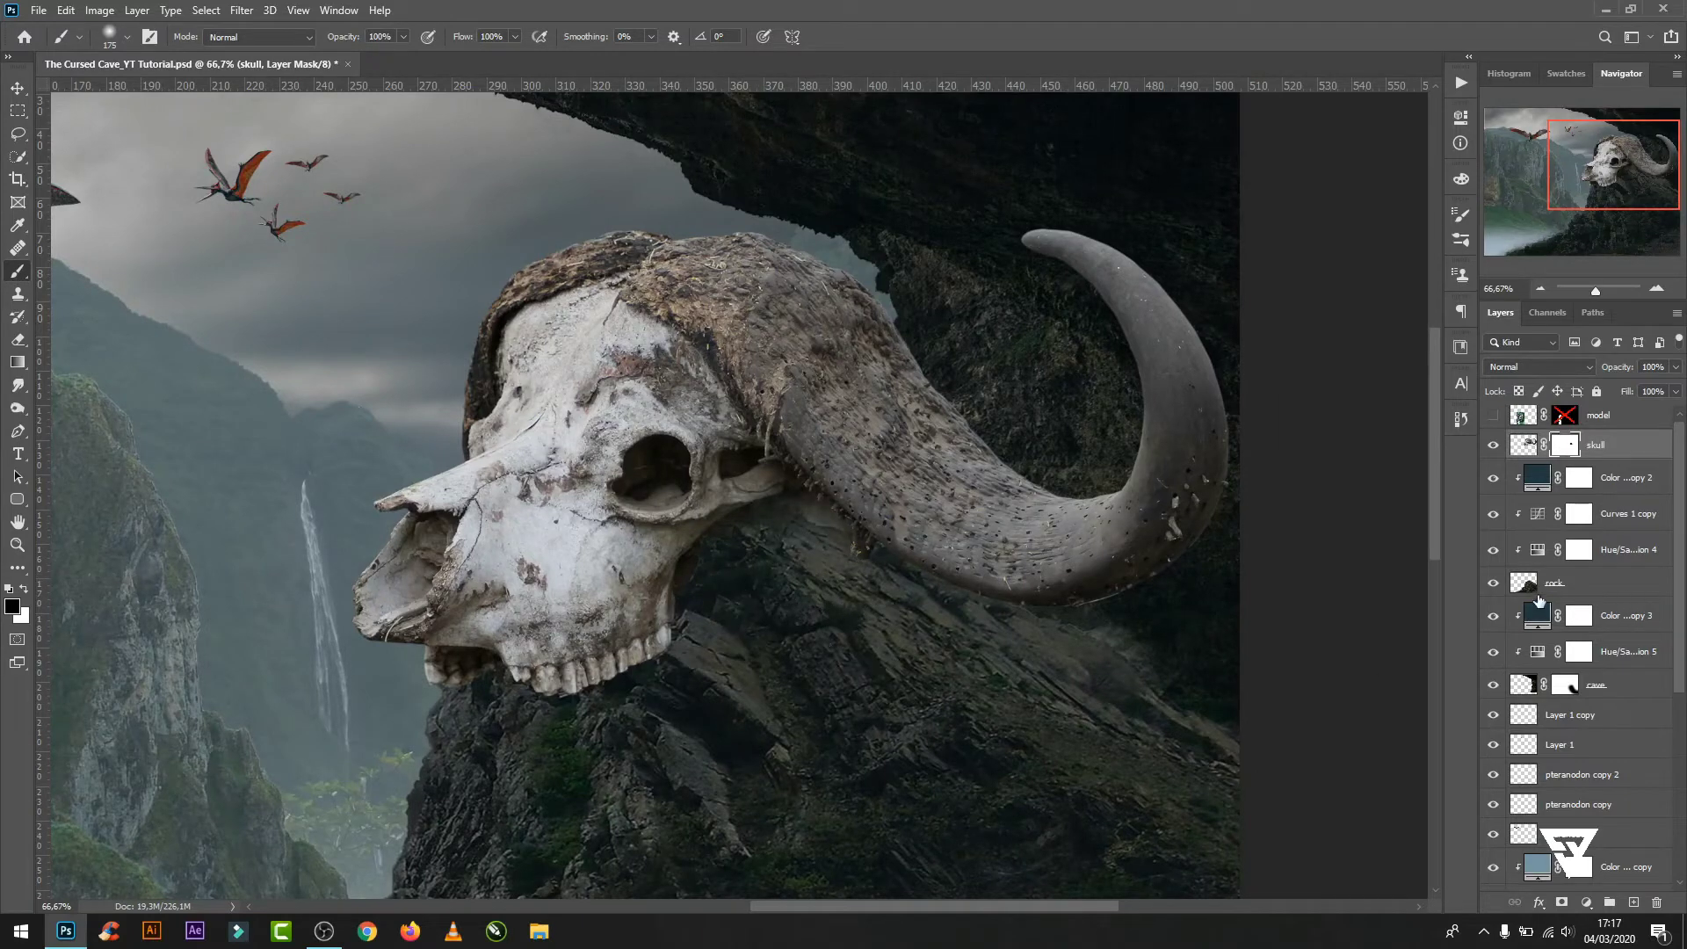
- Stretch the rock layer taller upward with Free Transform
click(1537, 589)
key(ctrl+t)
drag(335, 249, 335, 208)
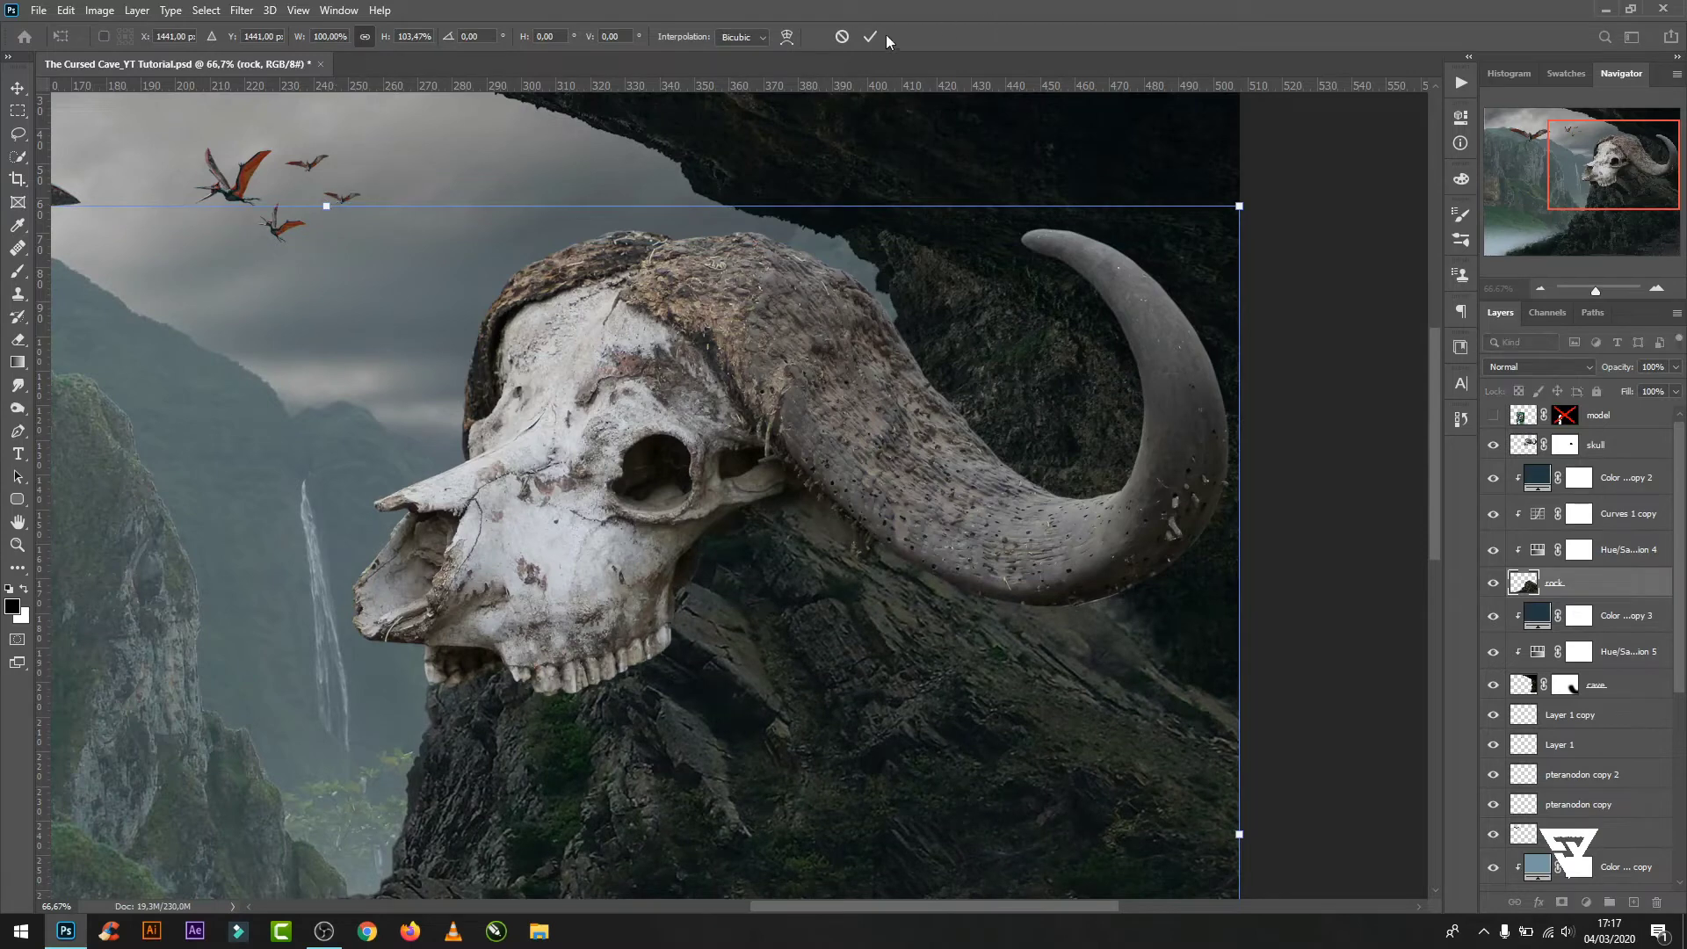
key(Return)
- Add a rock layer mask, lasso its right cave-wall edge and fill it black
key(b)
click(1561, 901)
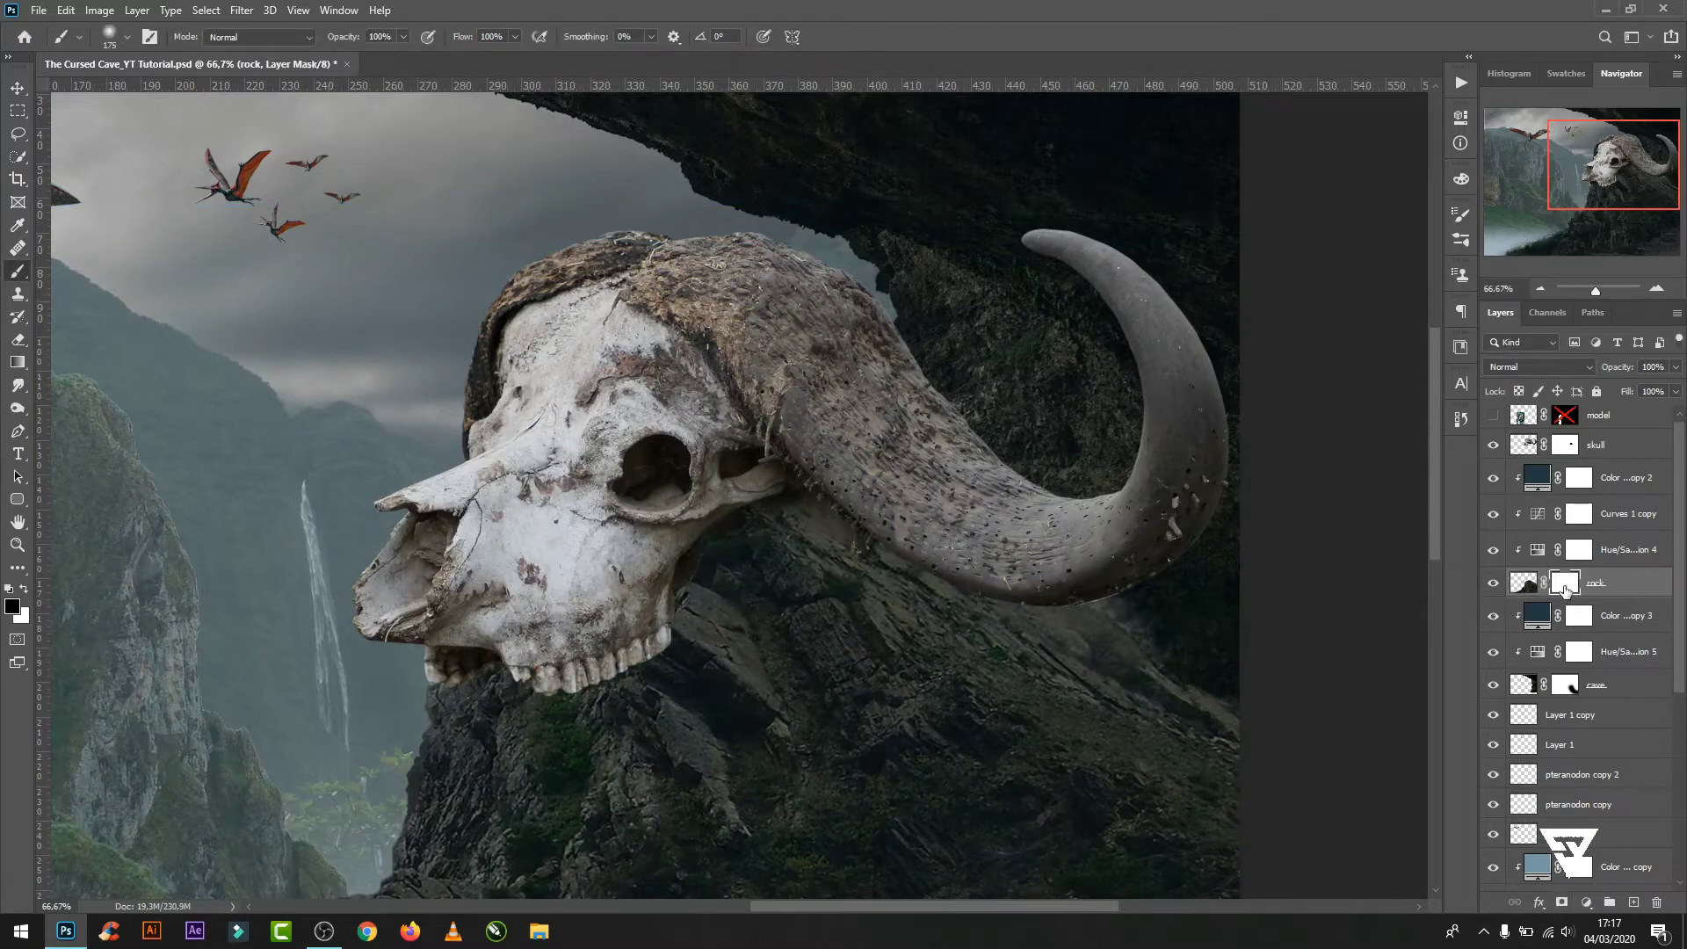
click(1493, 445)
key(l)
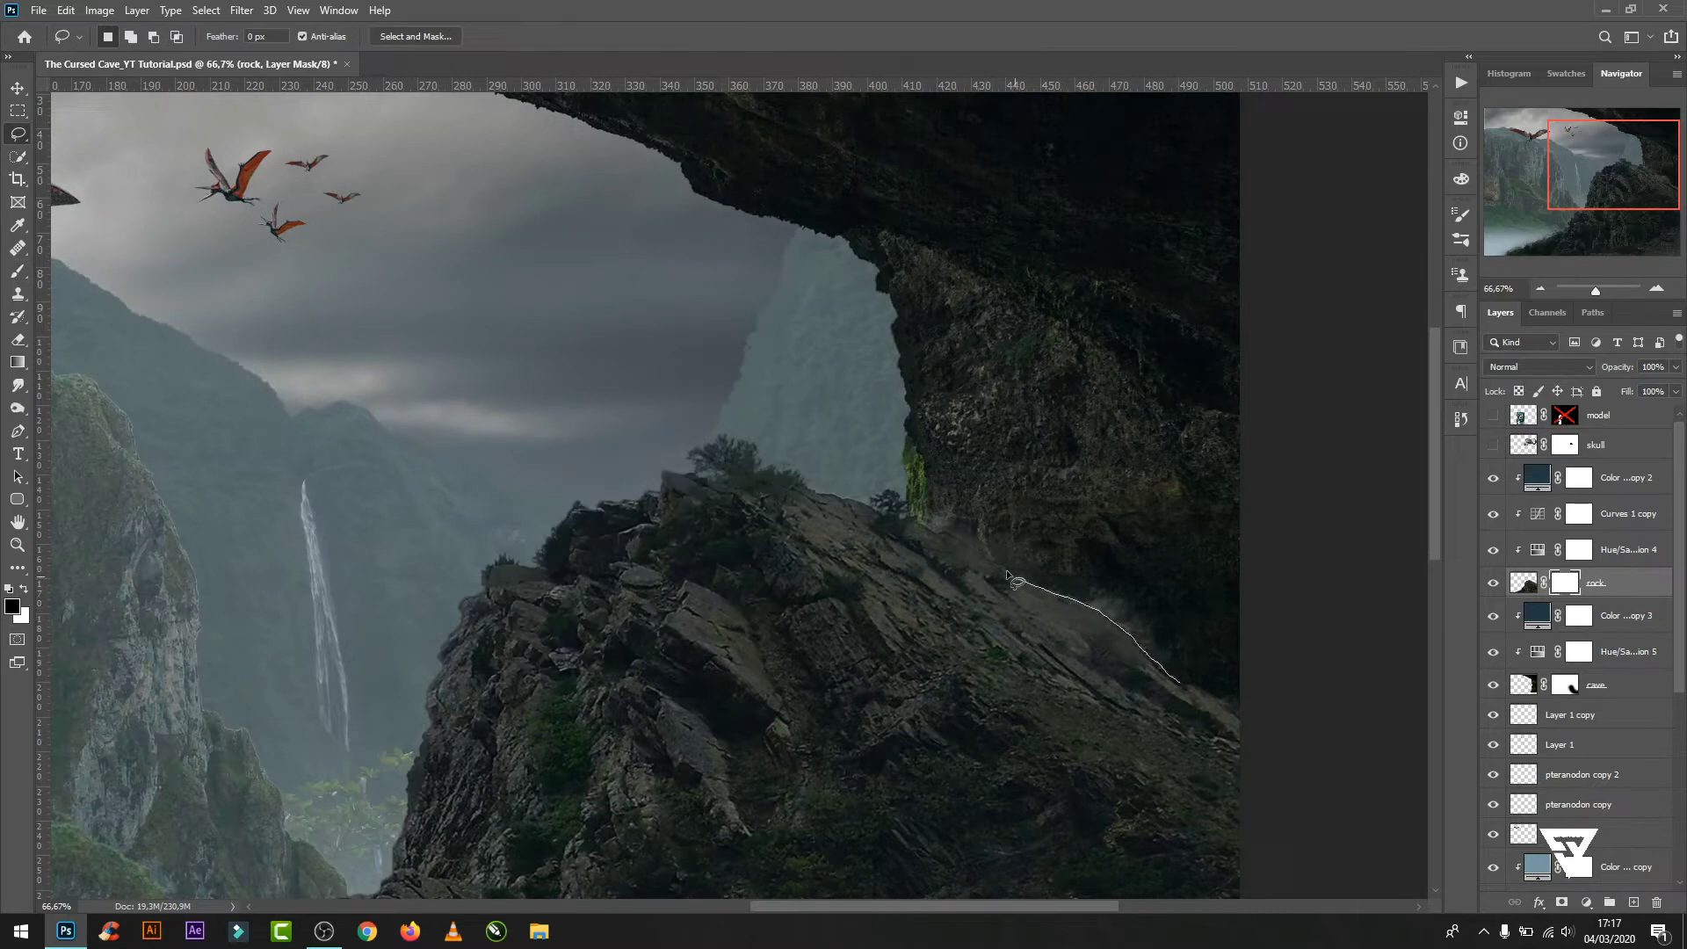
mouse_move(946, 536)
mouse_down()
mouse_move(1250, 699)
mouse_move(1197, 701)
mouse_up()
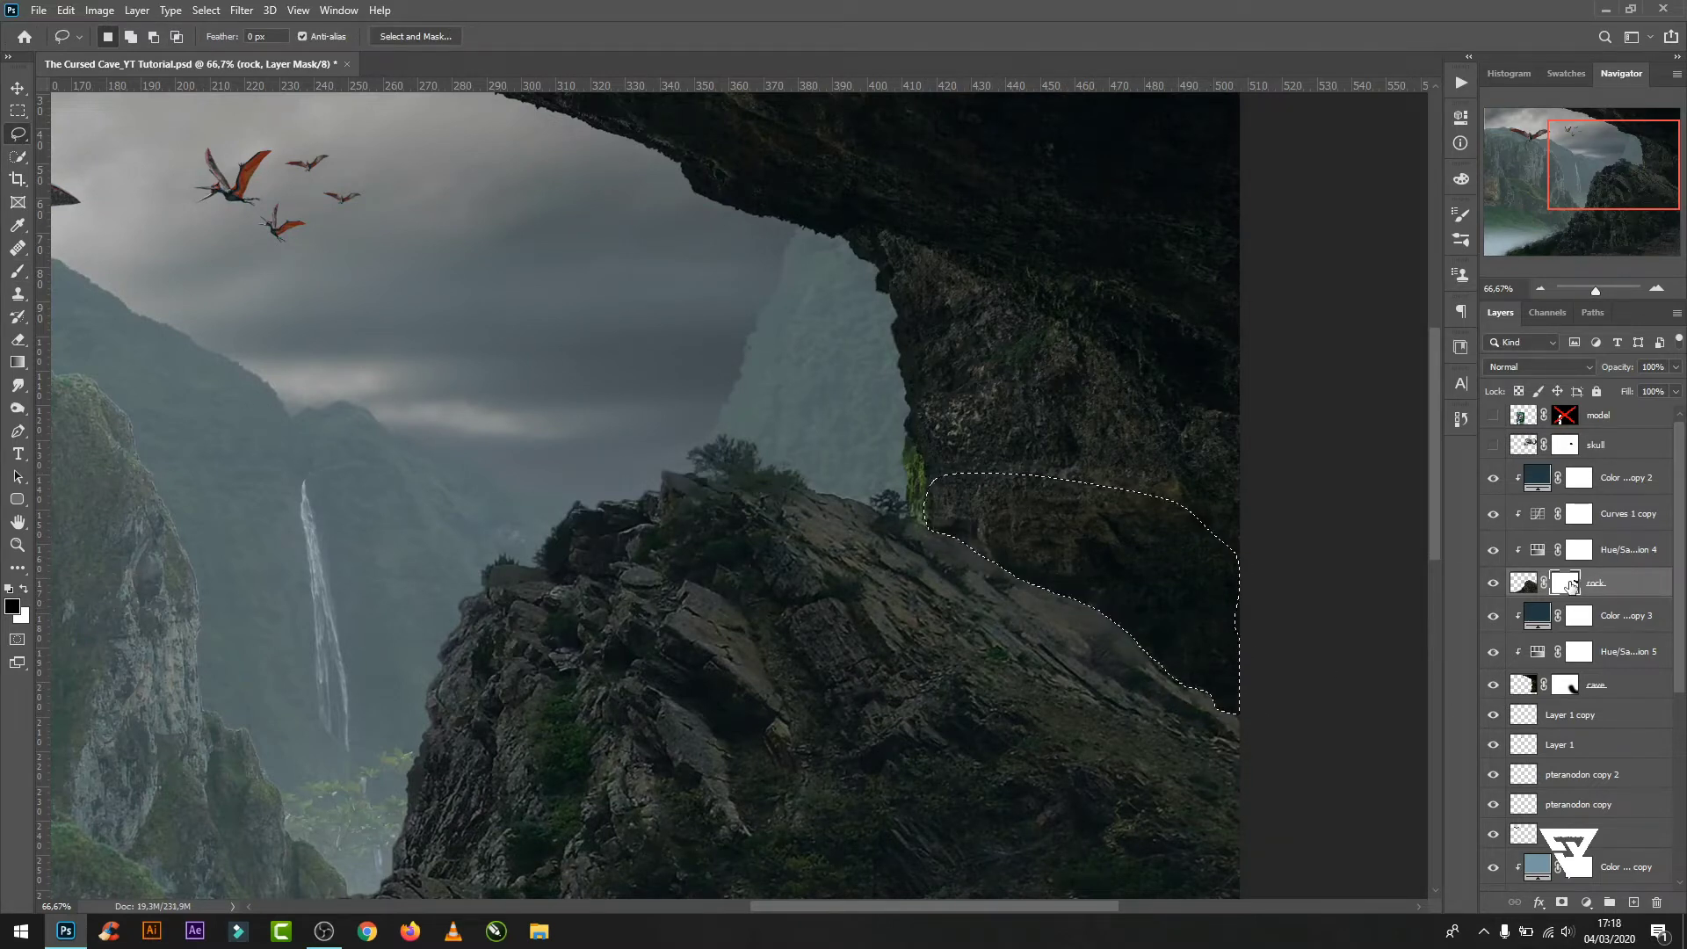
key(alt+BackSpace)
key(ctrl+d)
click(1493, 444)
- Add a Hue/Saturation adjustment above the horned skull
click(1512, 447)
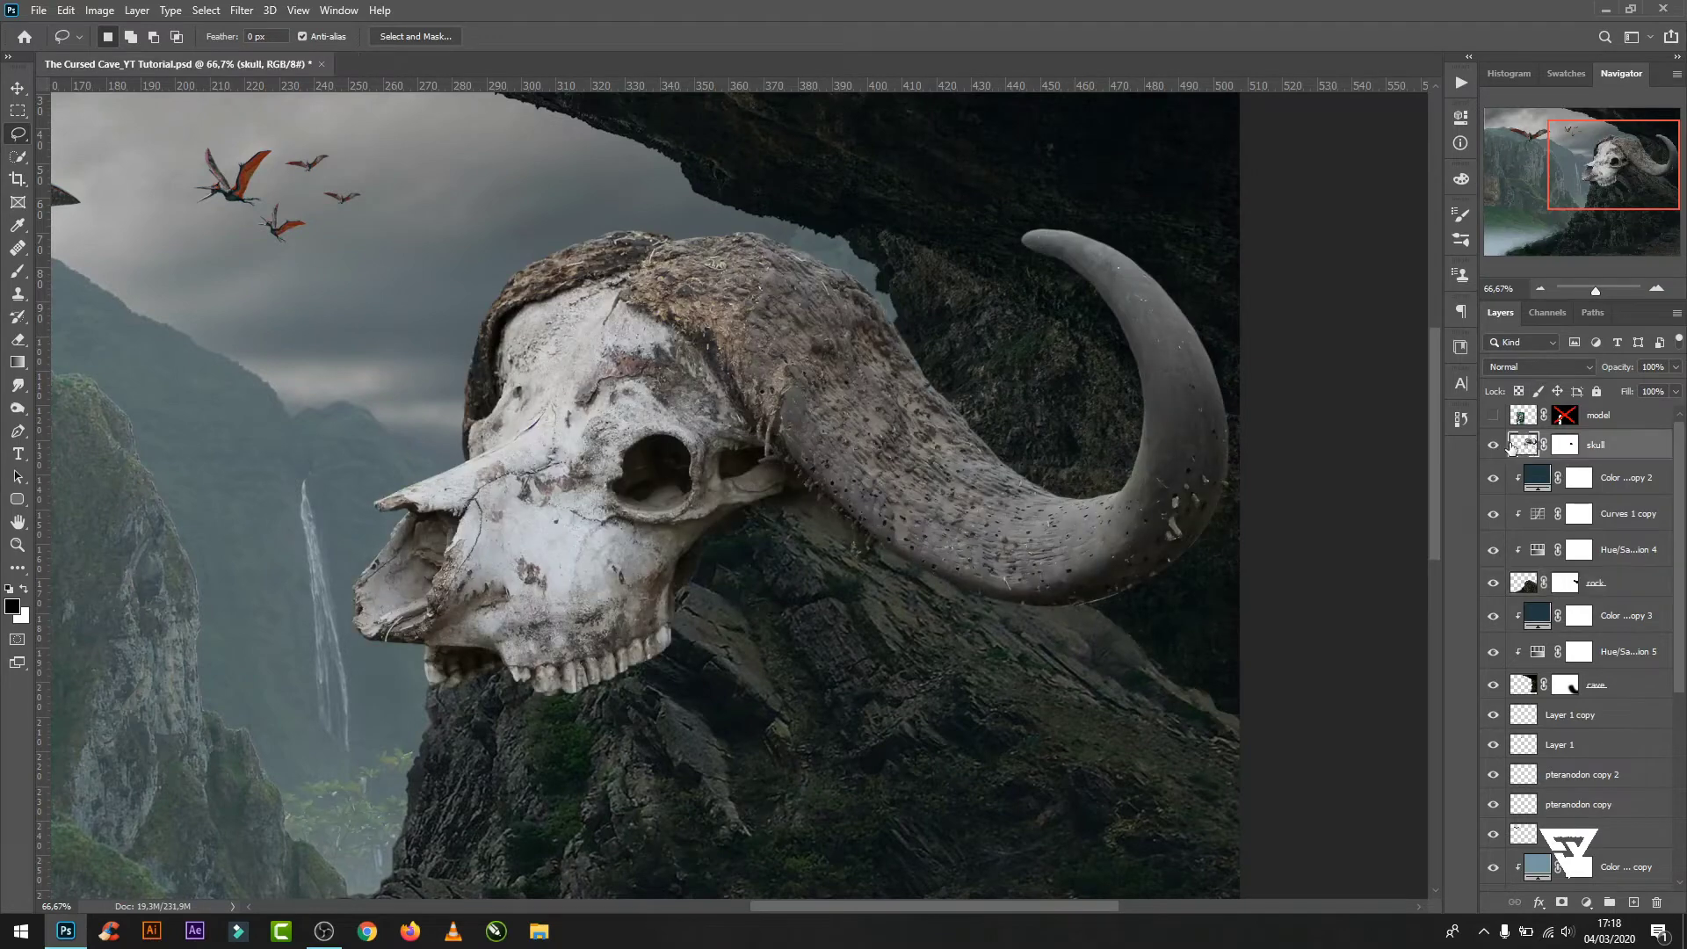
click(1567, 446)
key(b)
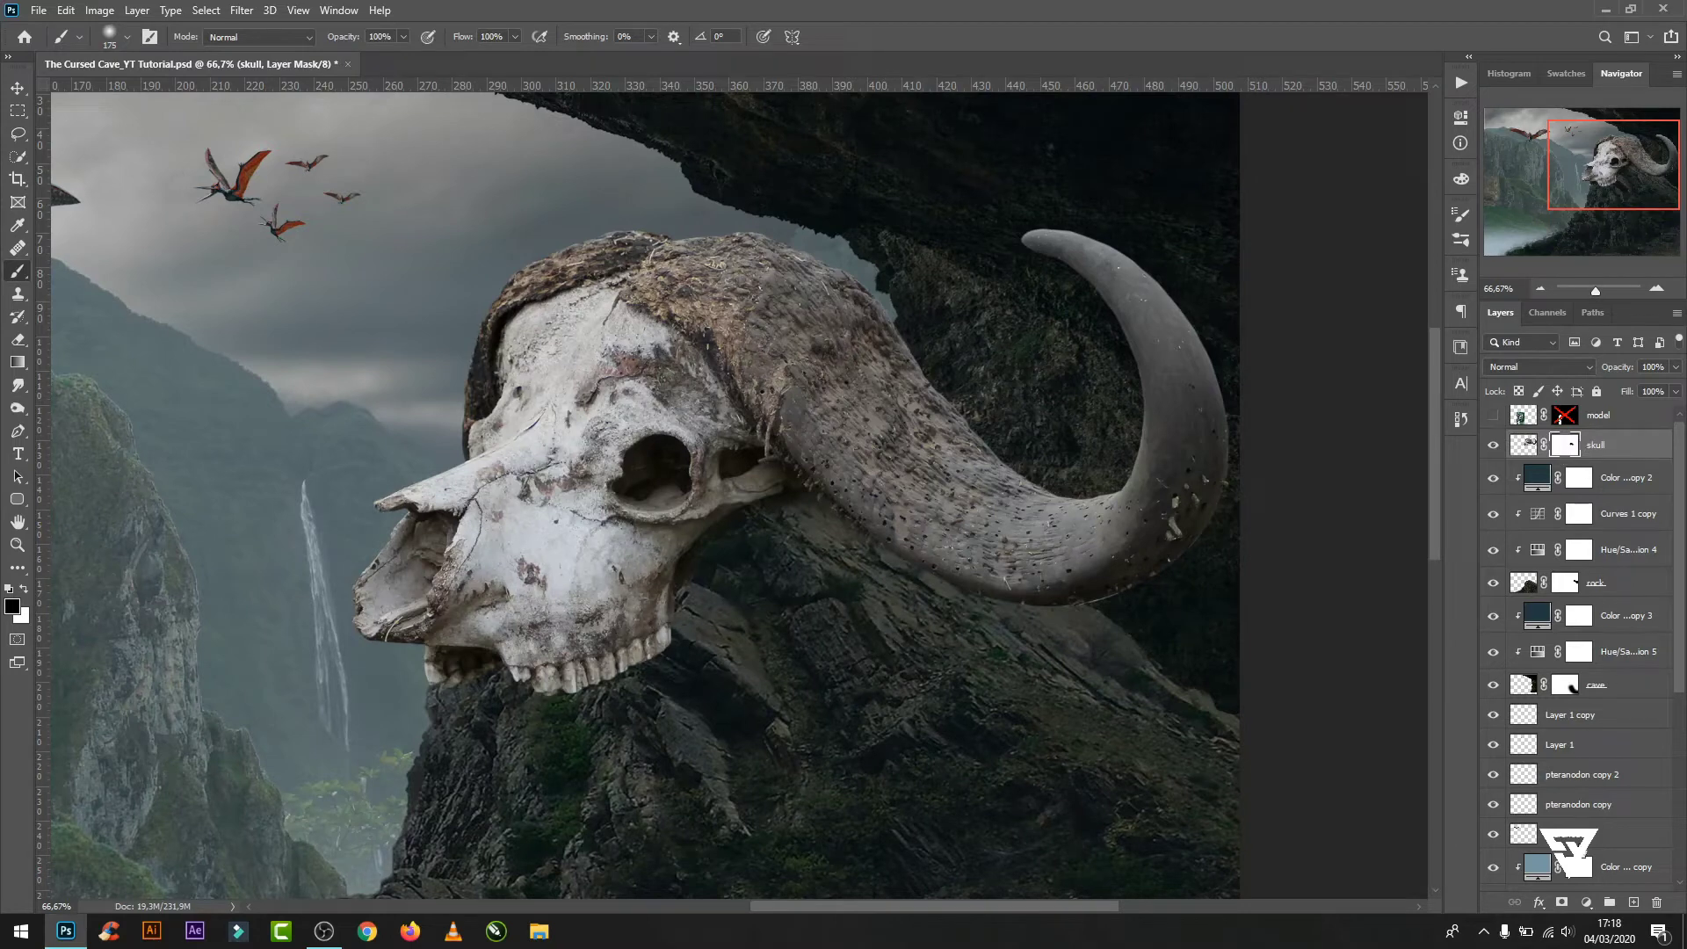
click(1586, 903)
- Set the skull's clipped Hue/Saturation to Hue +18, Saturation -20, Lightness -31
click(1573, 735)
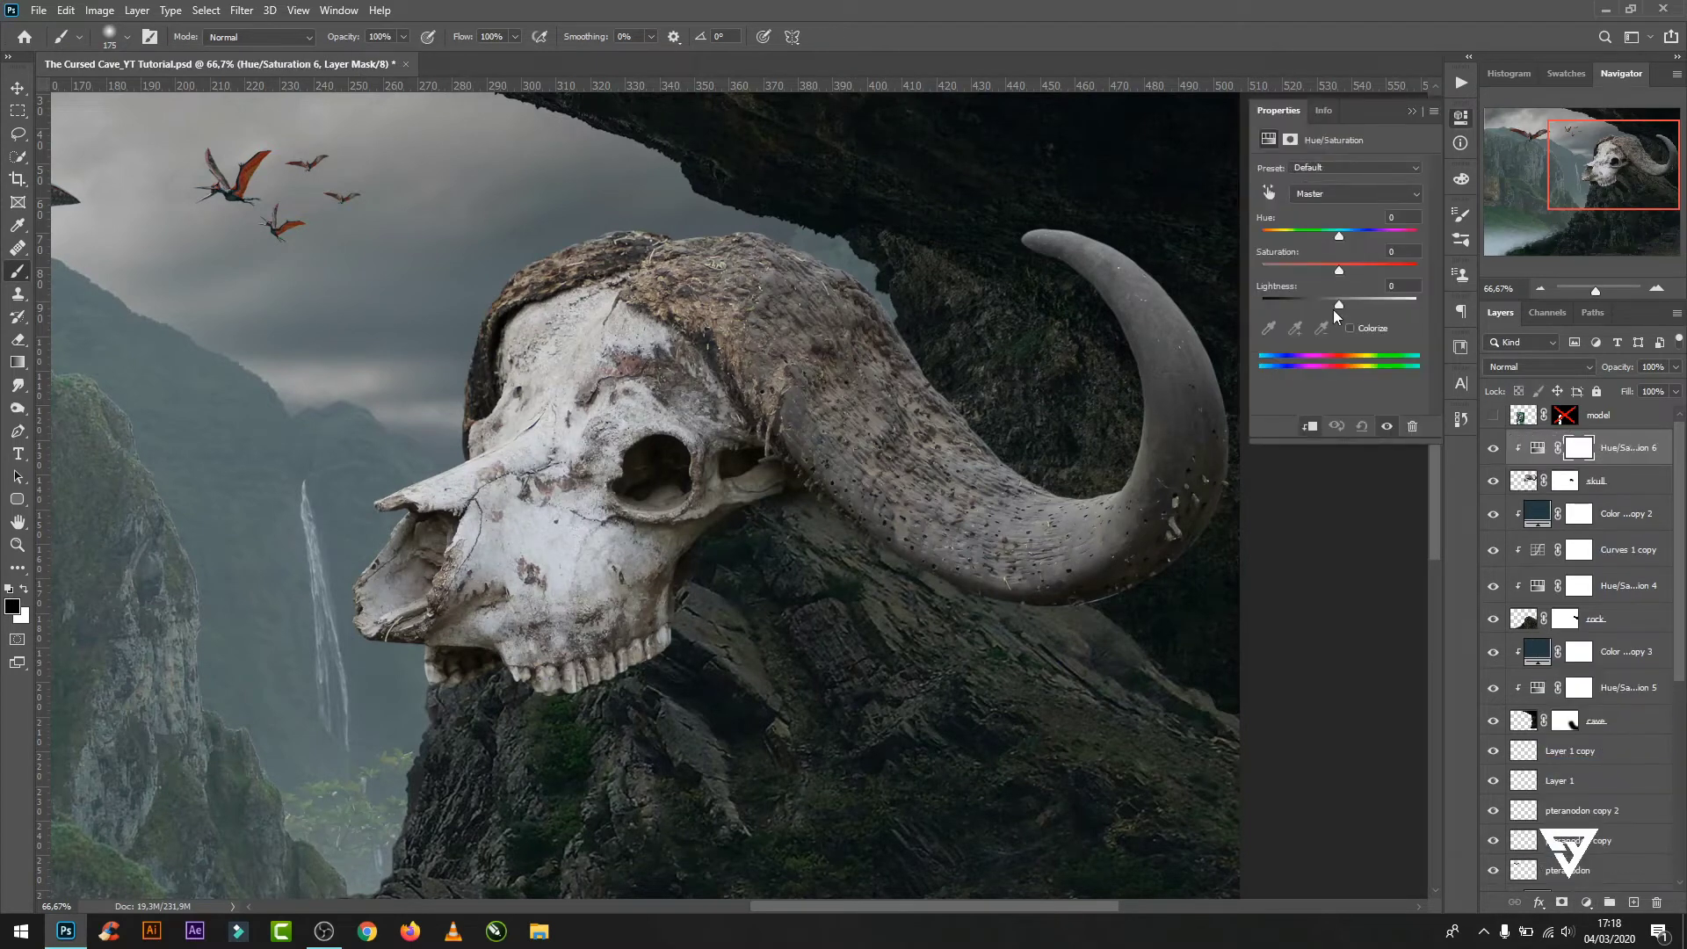
drag(1335, 304, 1326, 303)
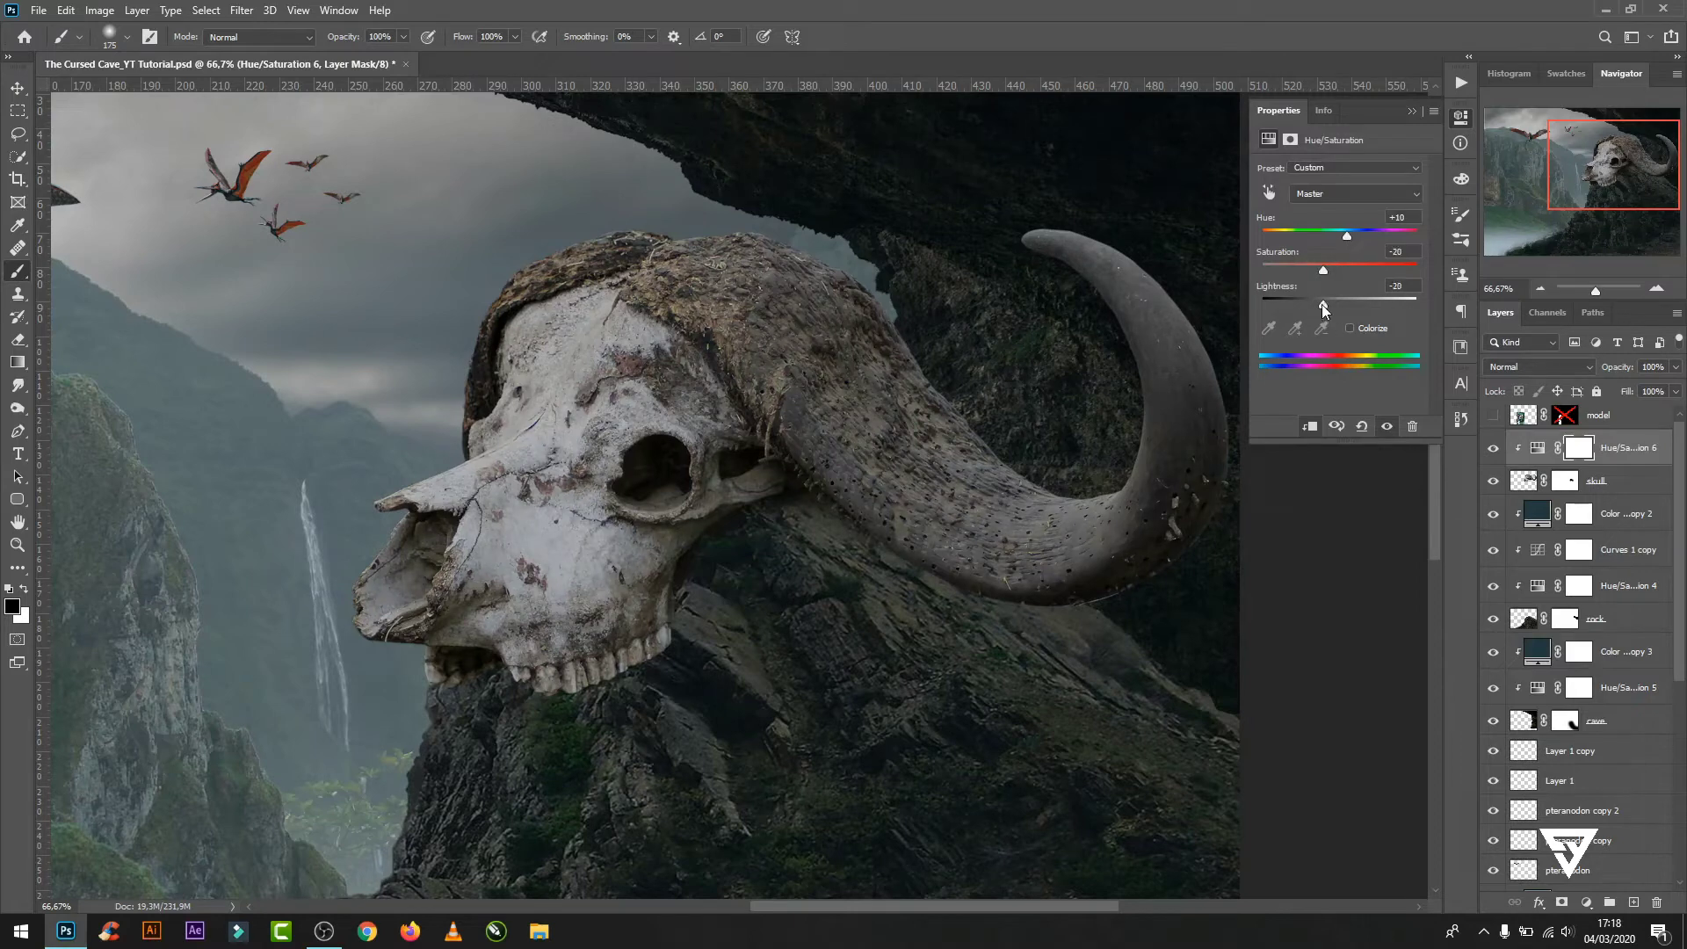
drag(1322, 304, 1316, 304)
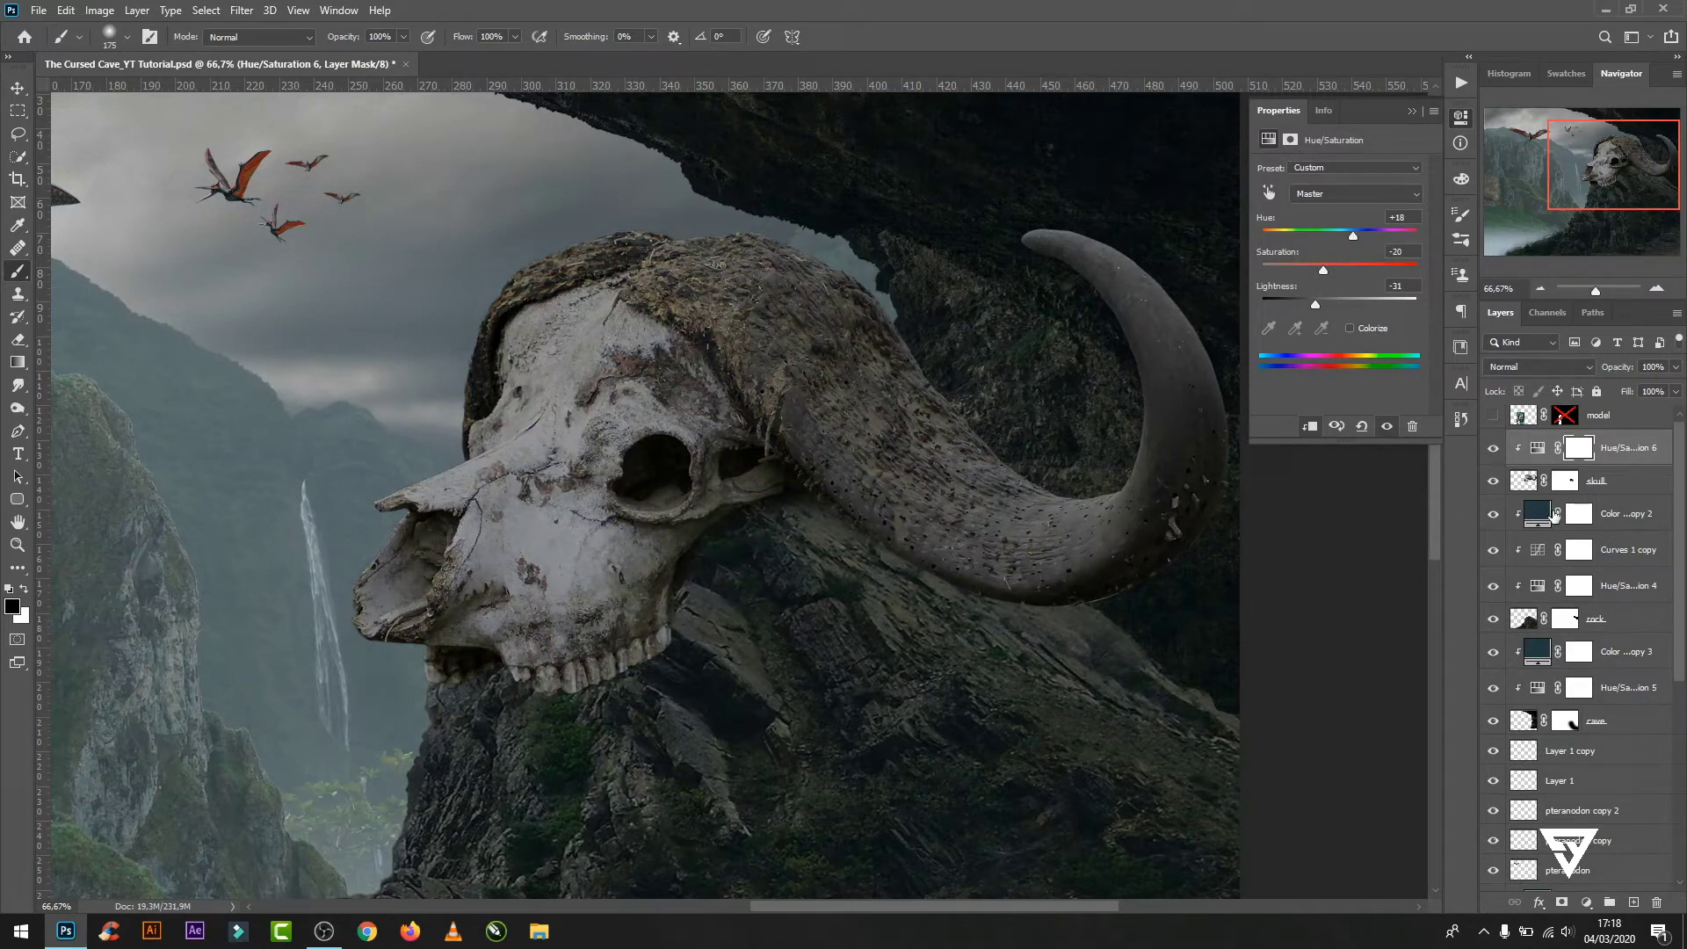
- Copy the #2a353d Color Fill above the skull, clip it, and lower its opacity
drag(1554, 517, 1596, 438)
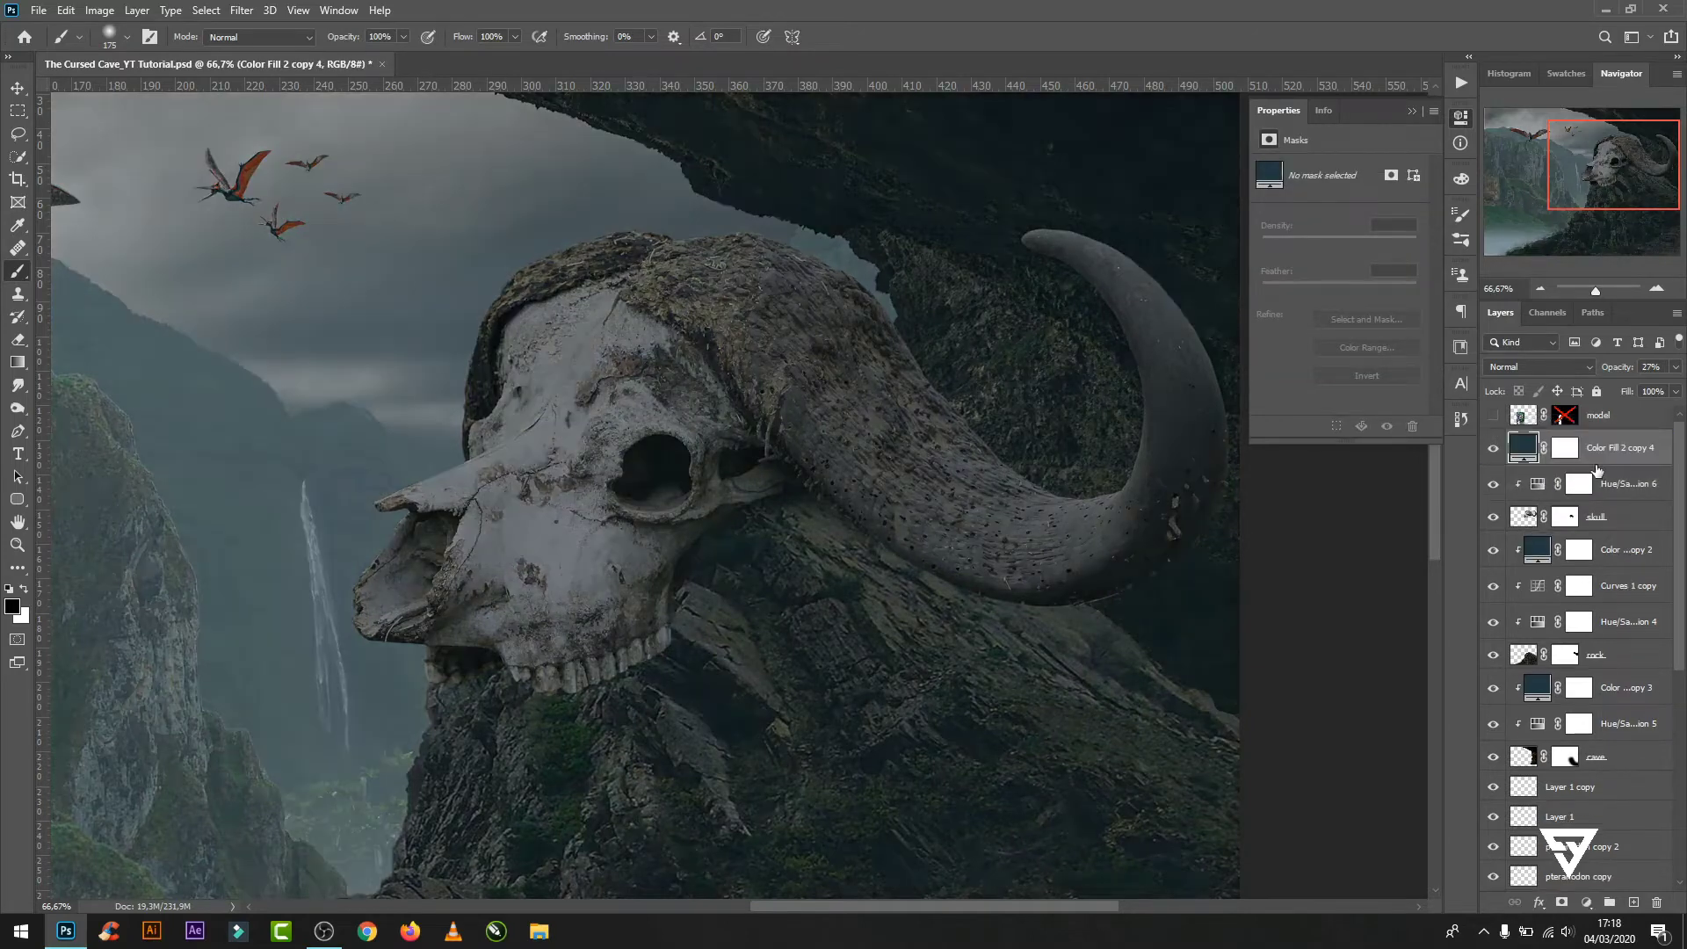
alt+click(1604, 461)
double_click(1541, 452)
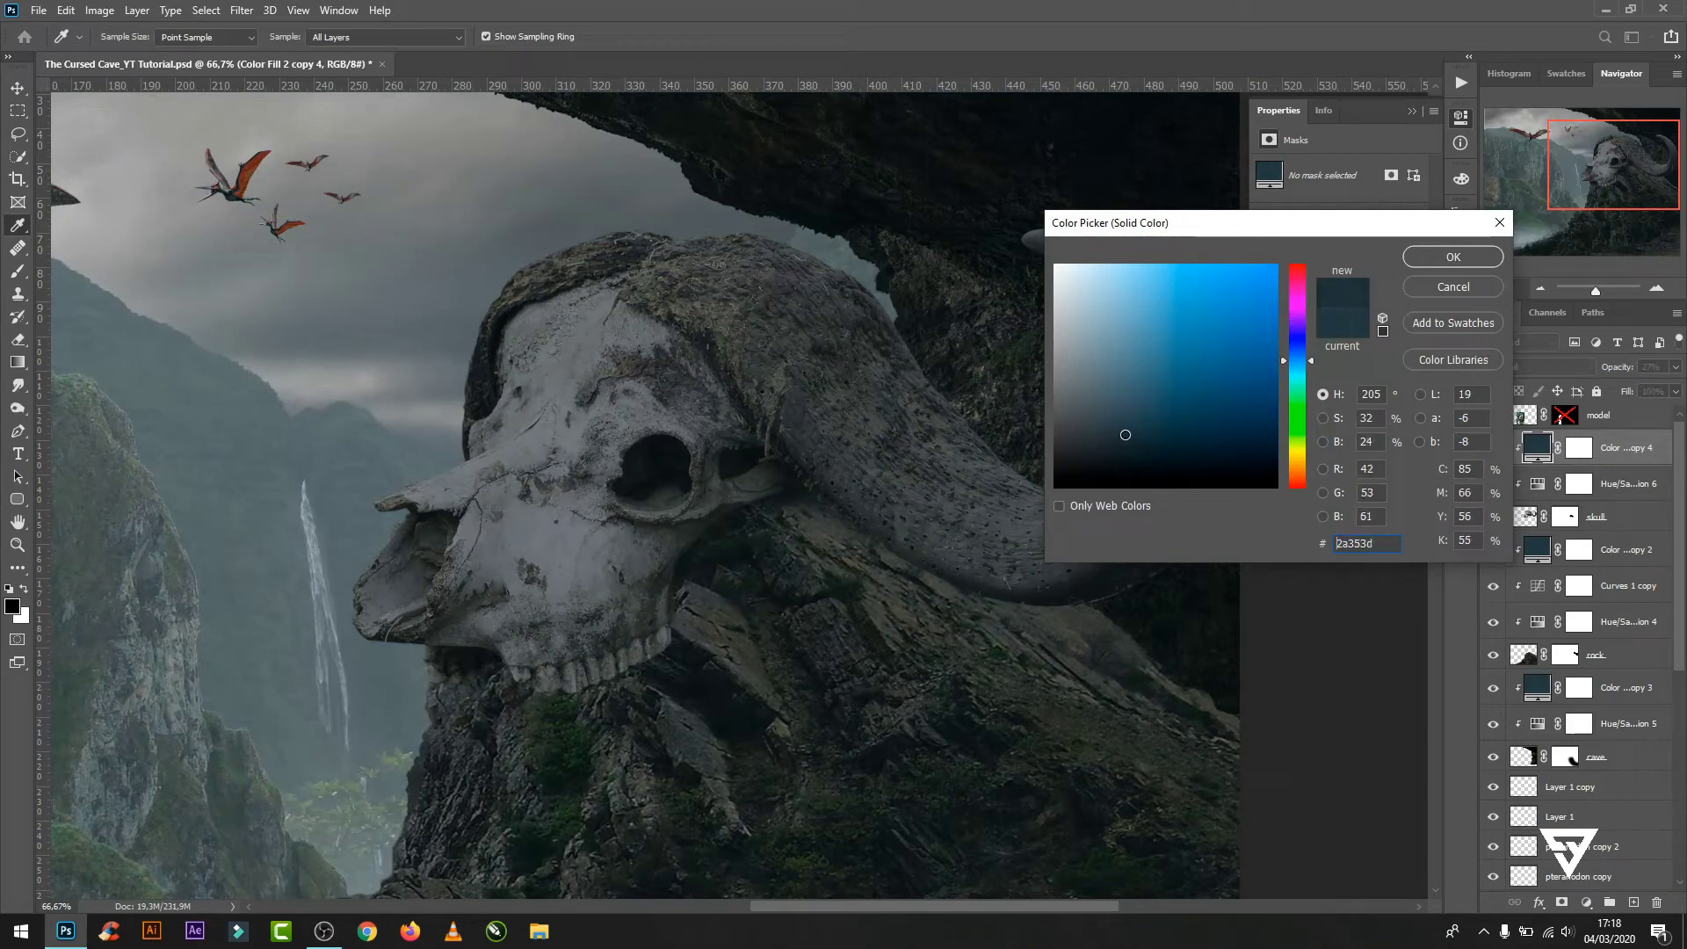
click(1453, 256)
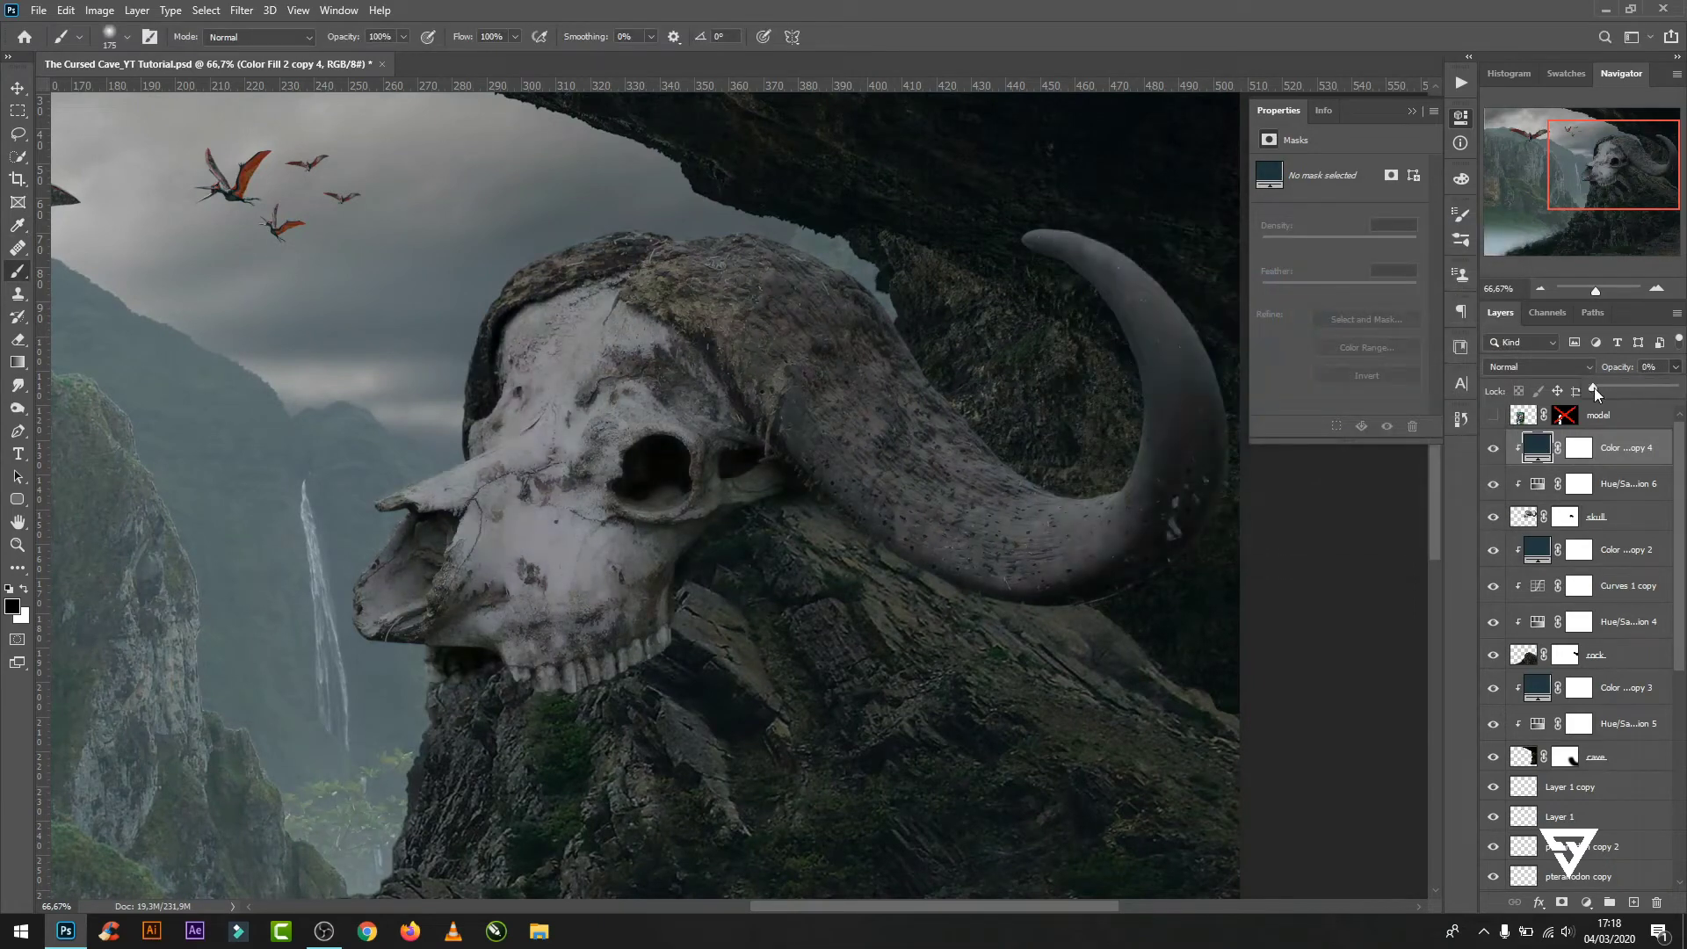
drag(1609, 392, 1605, 392)
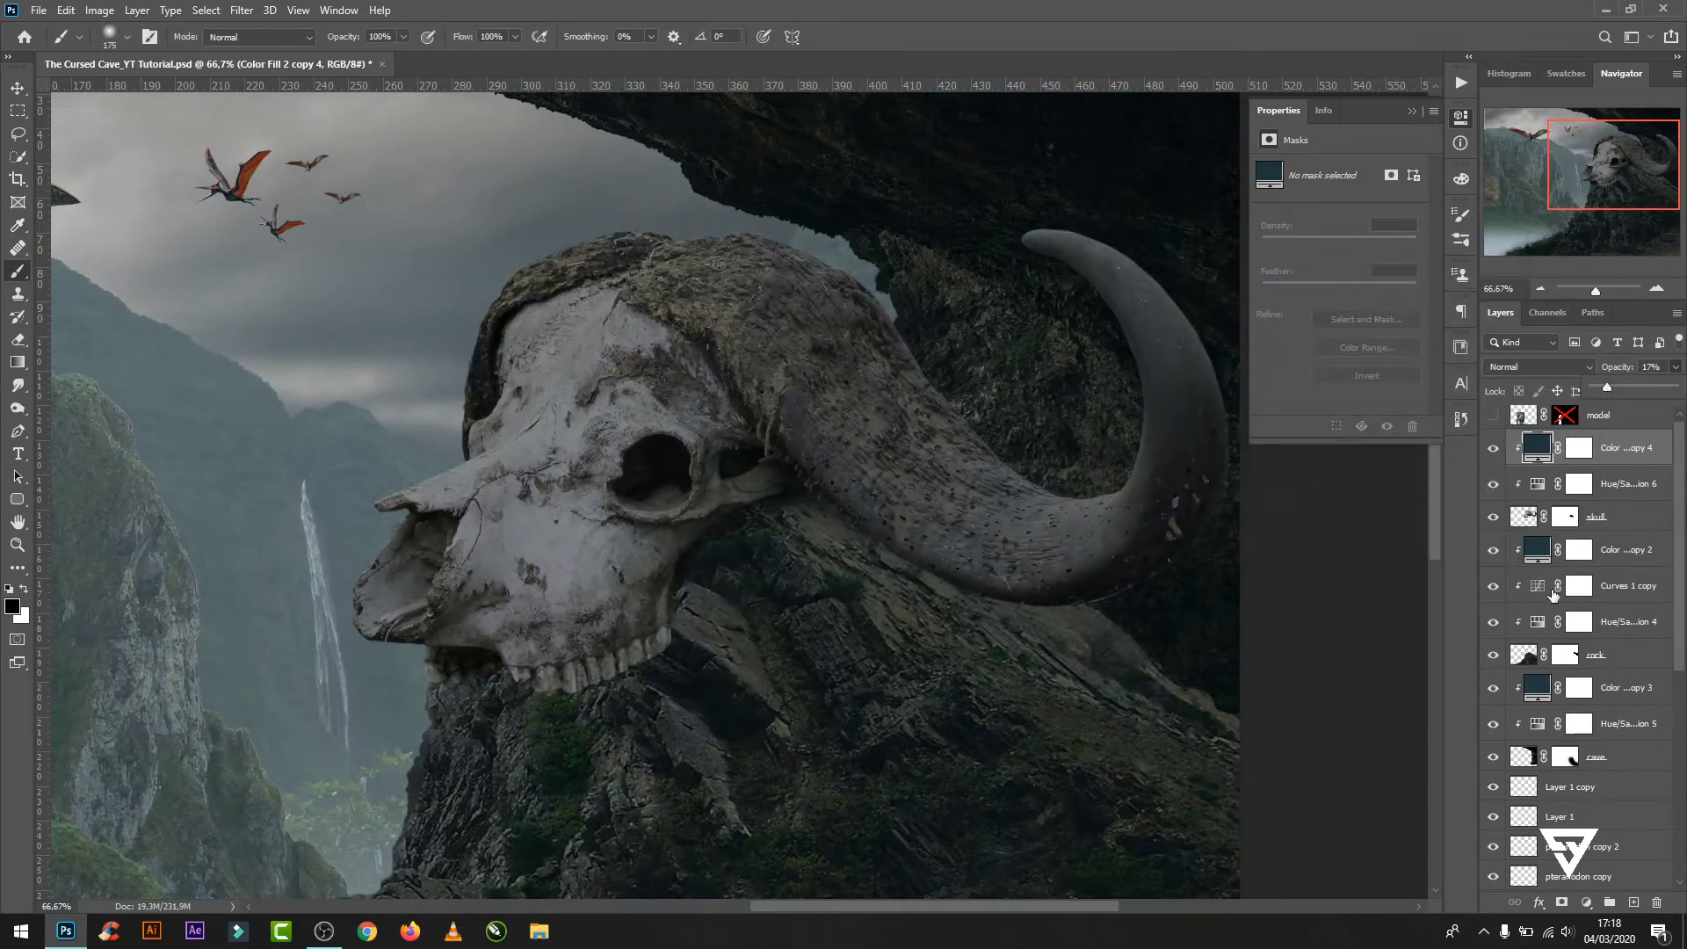
- Duplicate Curves 1 onto the skull for a subtle contrast boost at 24% opacity
mouse_move(1554, 594)
mouse_down()
mouse_move(1553, 467)
mouse_move(1573, 494)
mouse_up()
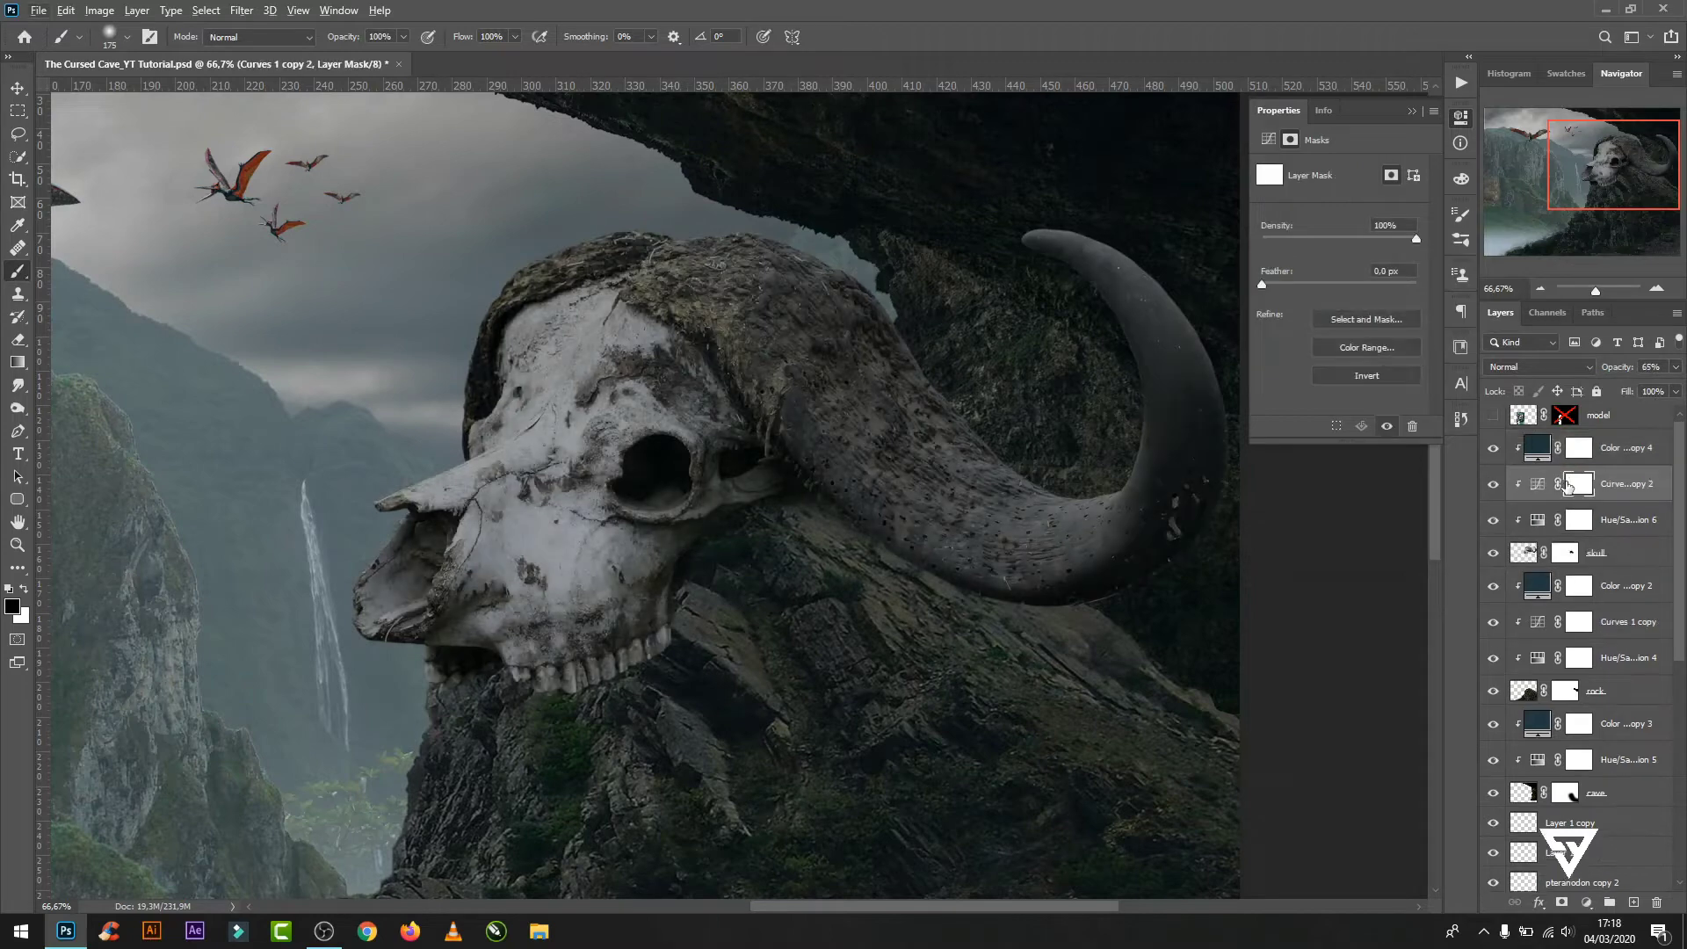
click(1535, 489)
drag(1372, 229, 1375, 236)
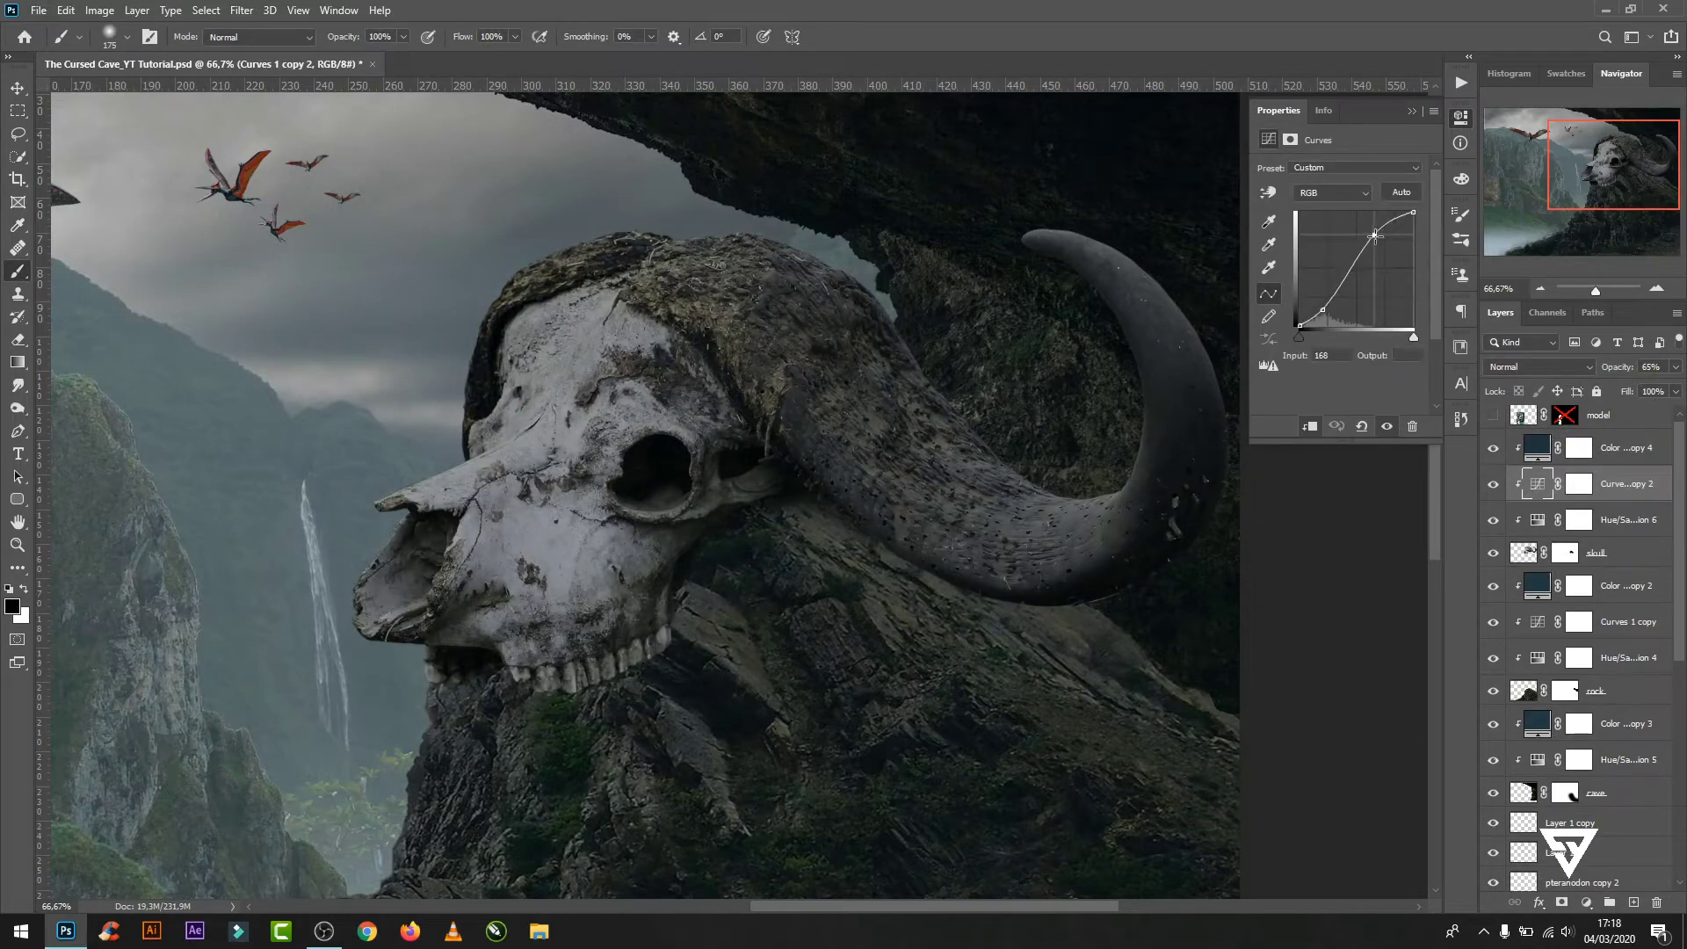
click(1414, 112)
click(1676, 367)
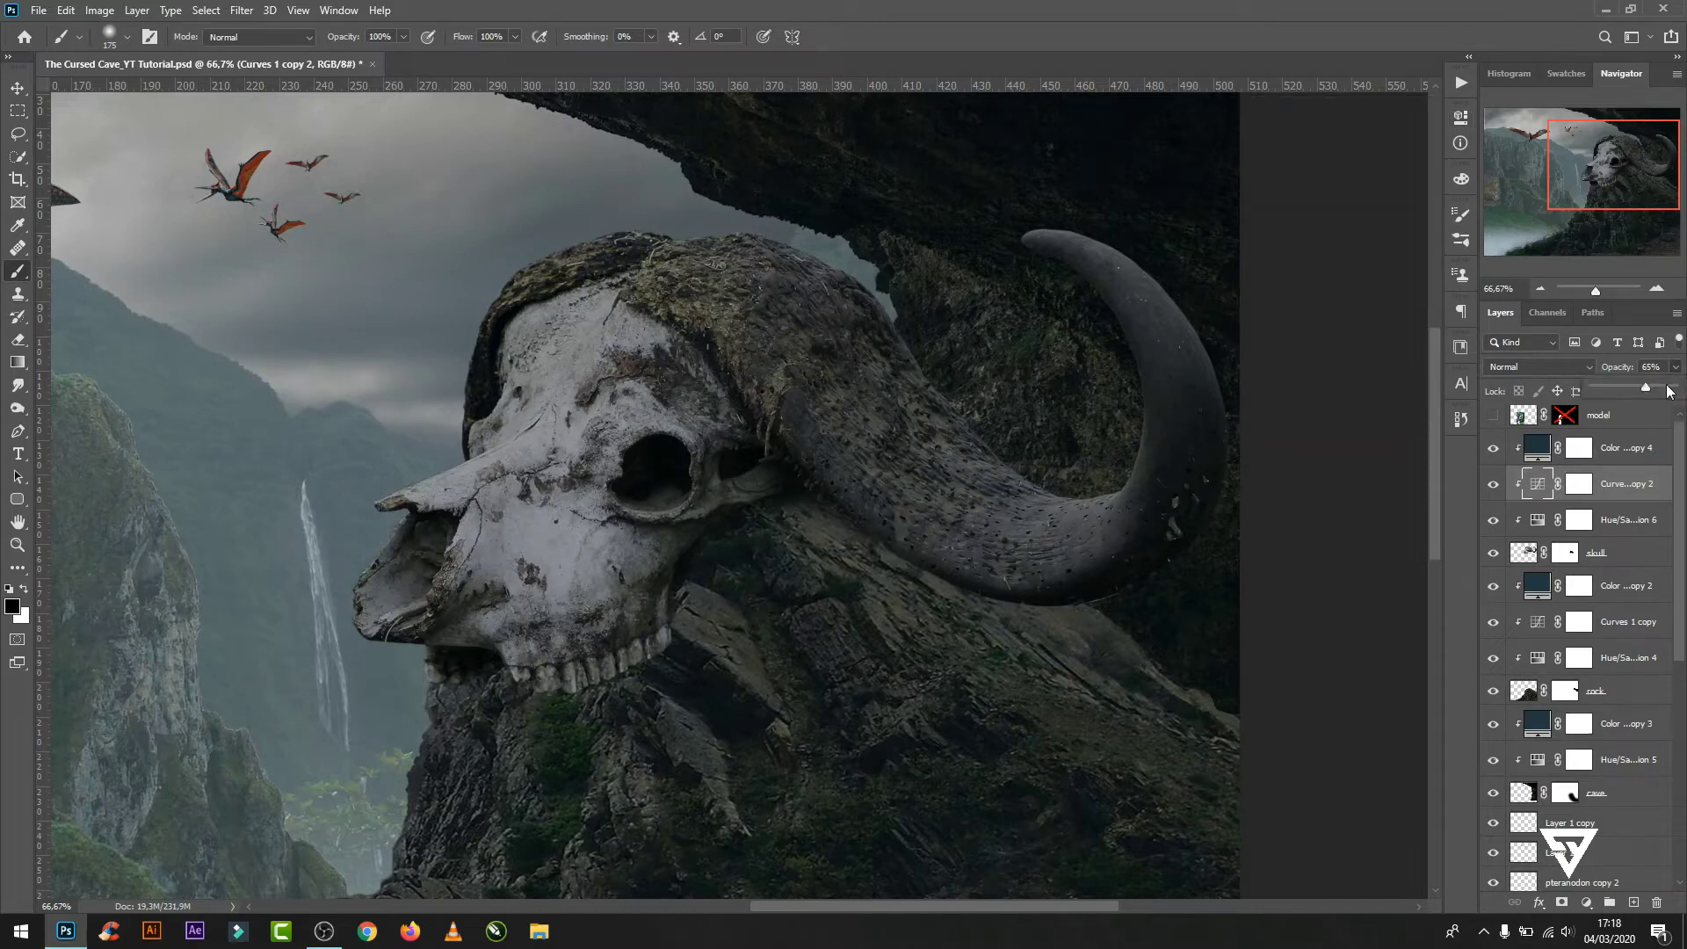
drag(1596, 387, 1610, 388)
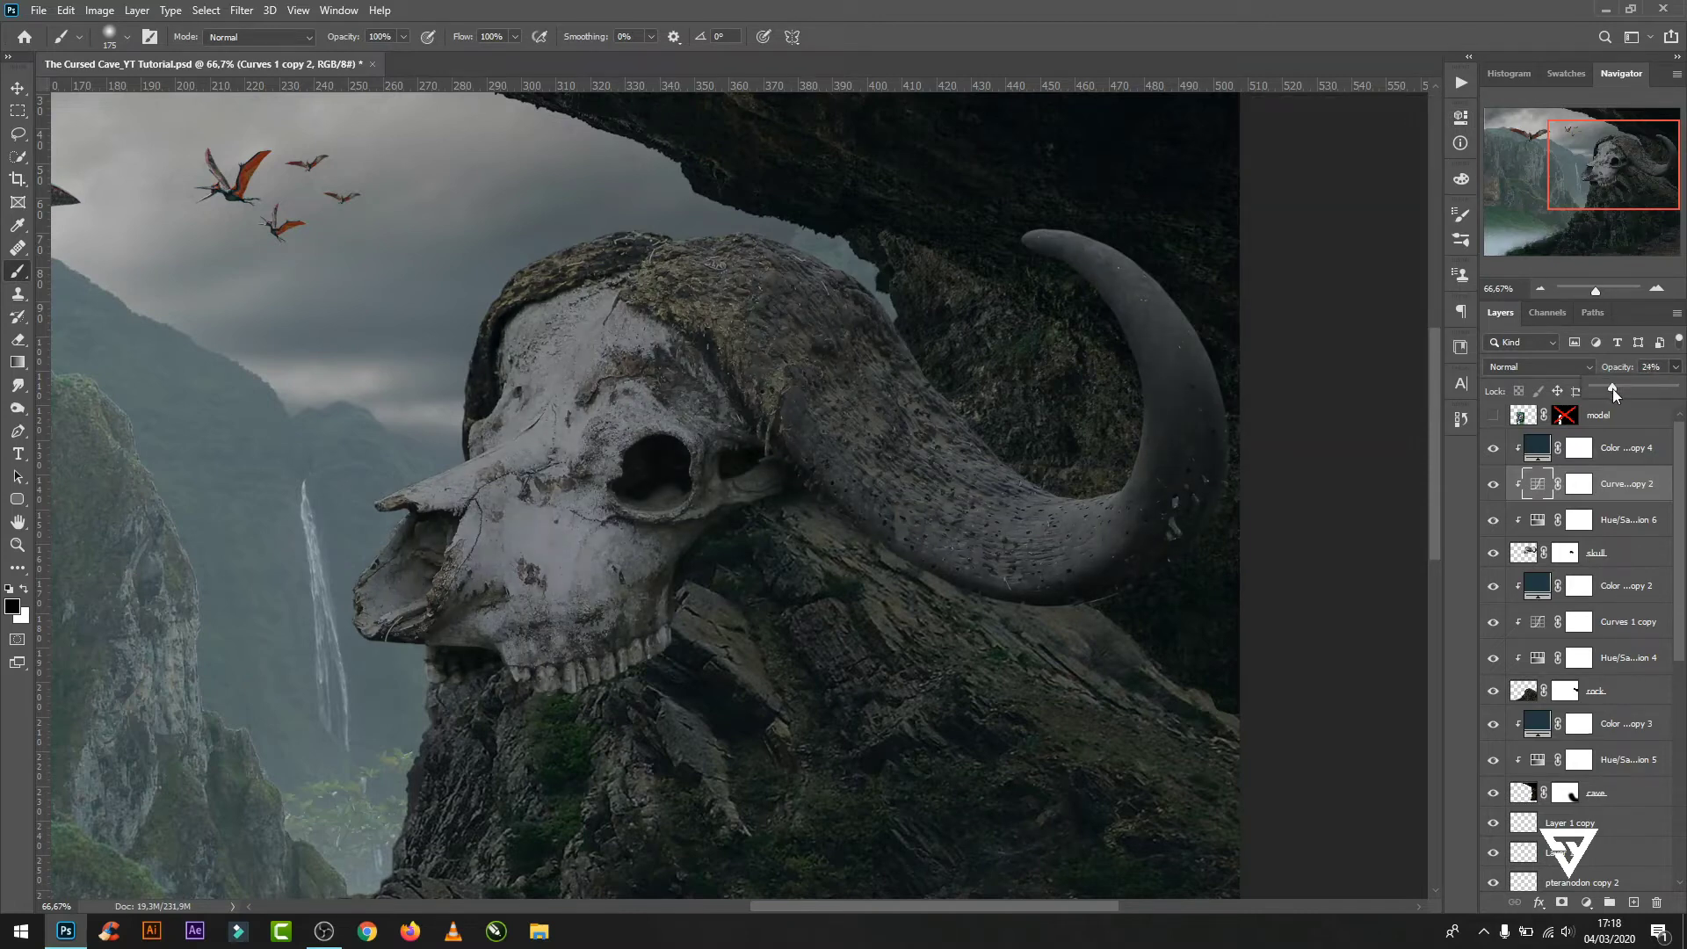
- On a new layer above the rock fill, paint soft black 29% shadows under jaw and horn base
click(1626, 586)
click(1634, 898)
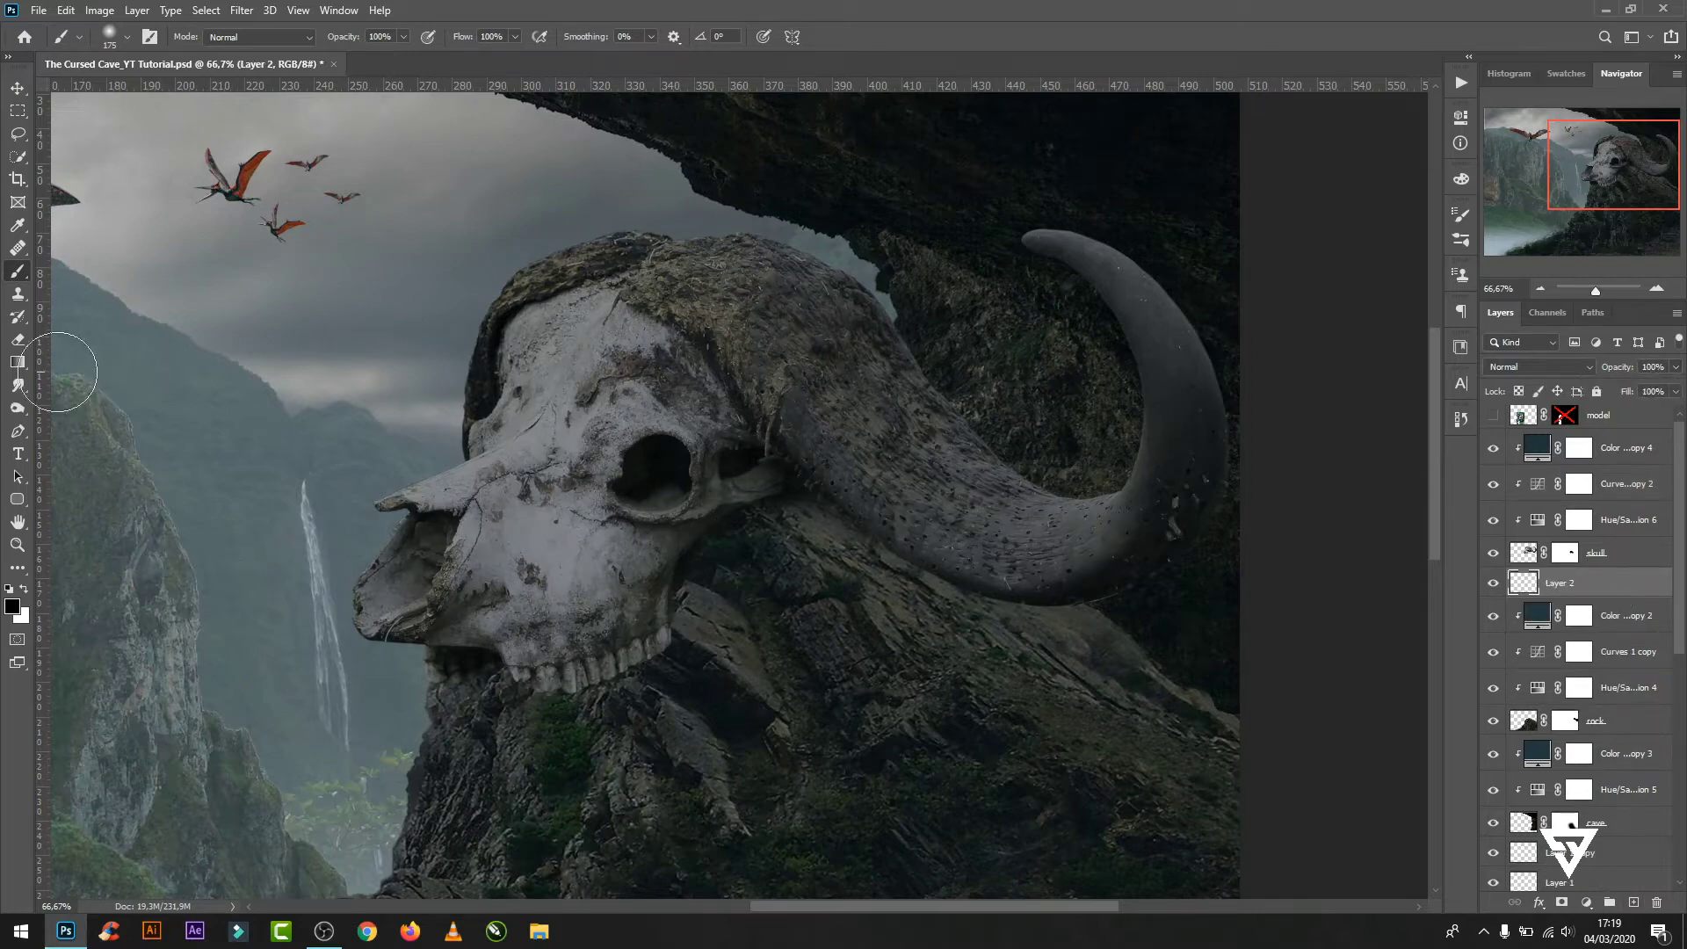
drag(328, 58, 346, 54)
drag(565, 661, 519, 673)
mouse_move(796, 508)
mouse_down()
mouse_move(803, 422)
mouse_move(911, 502)
mouse_move(1069, 565)
mouse_up()
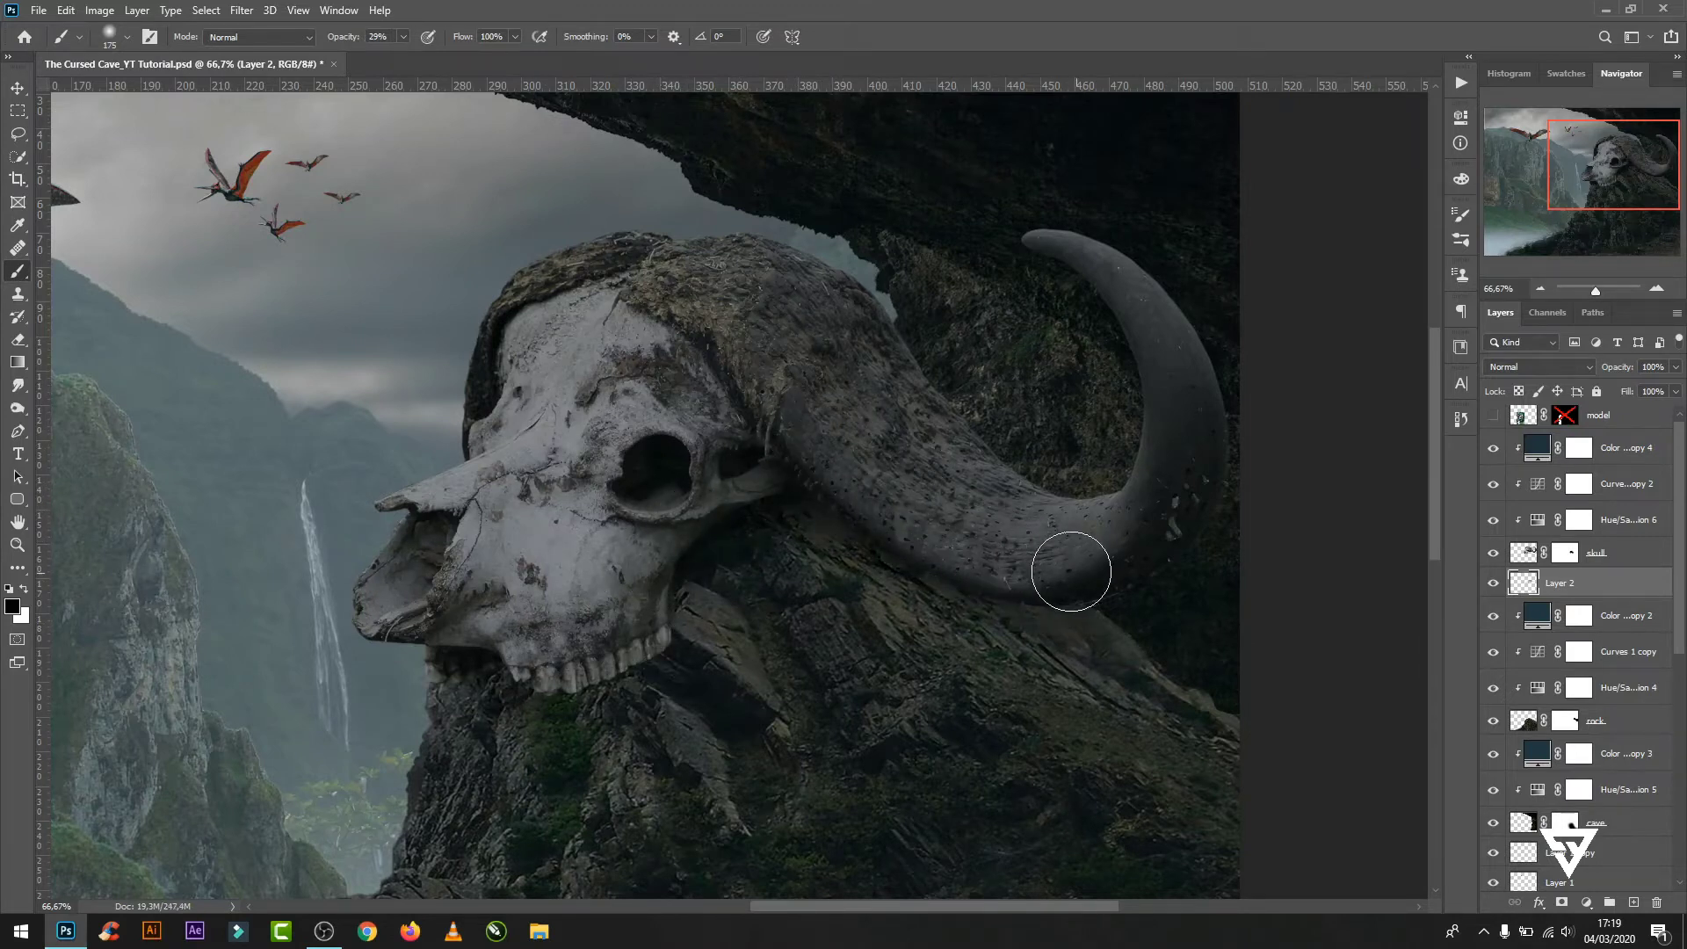
drag(591, 683, 452, 672)
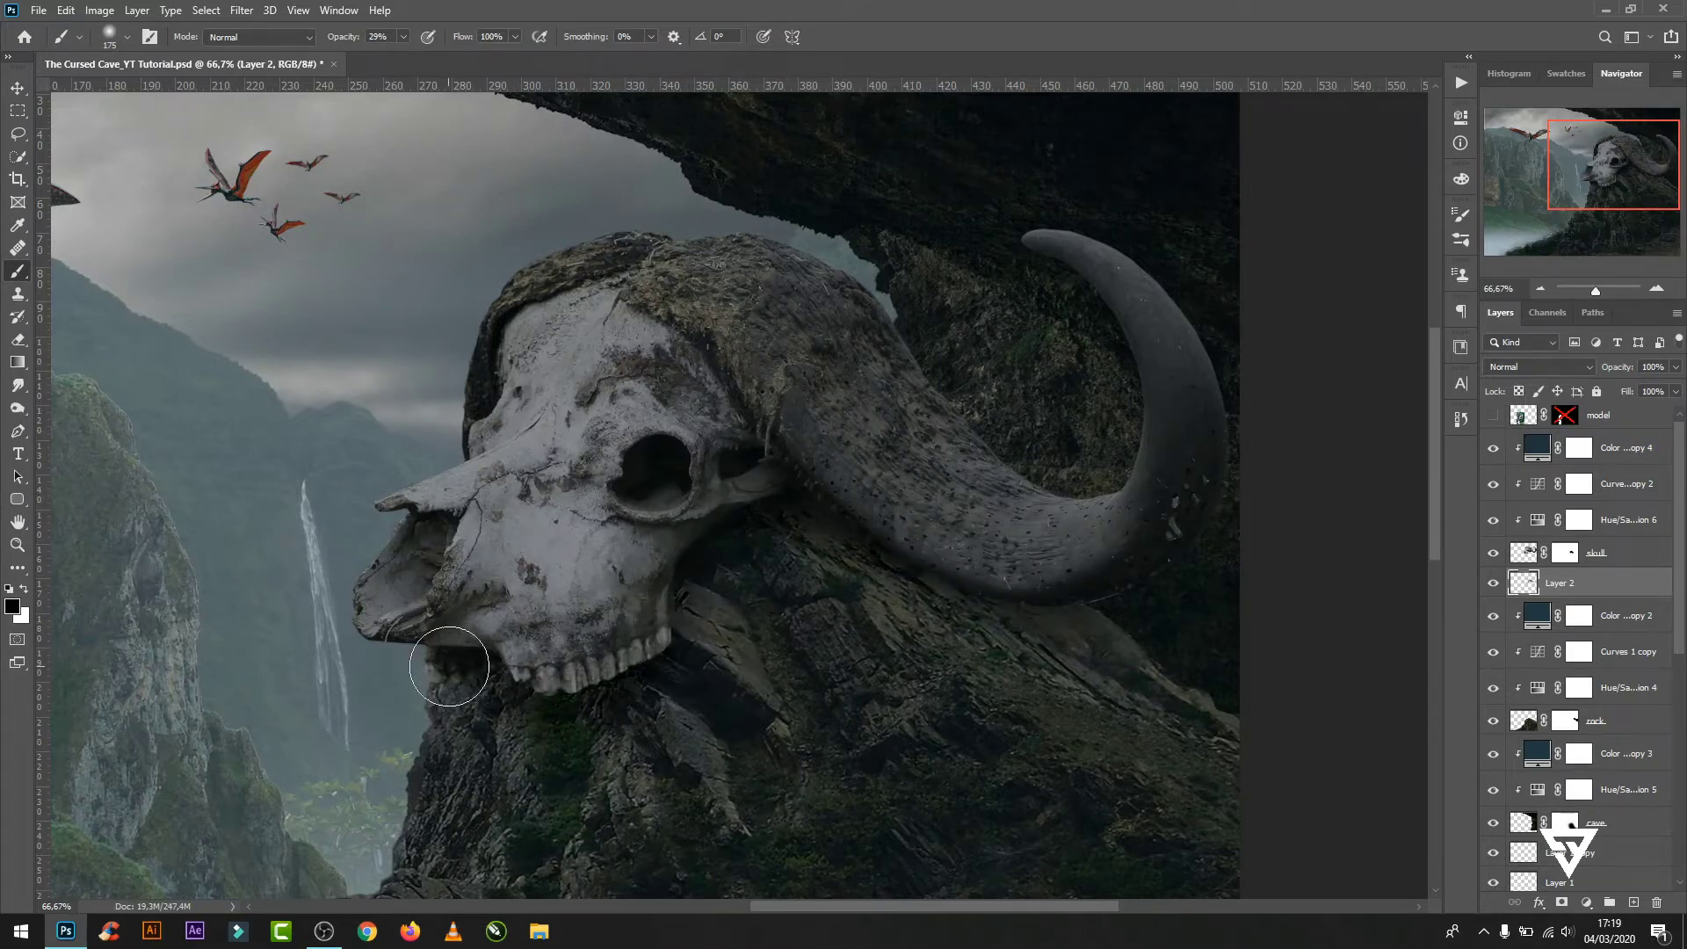
- Deepen the under-jaw shadow at 12% brush opacity and clip the shadow layer to the rock
drag(385, 56, 389, 56)
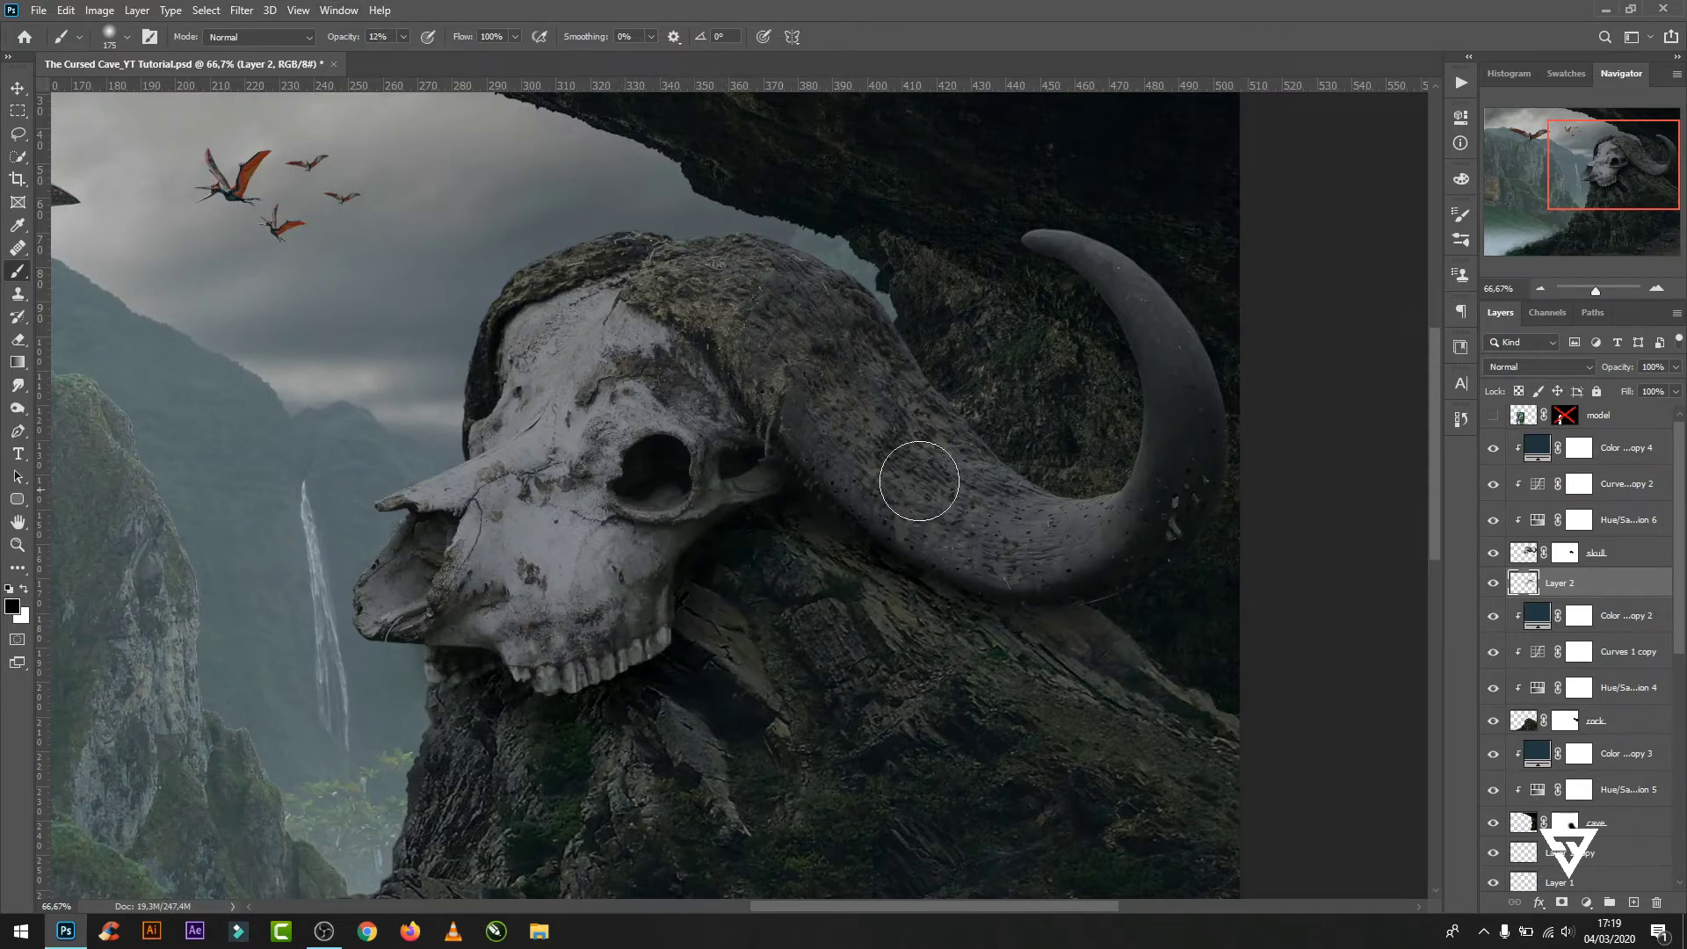
drag(501, 646, 472, 716)
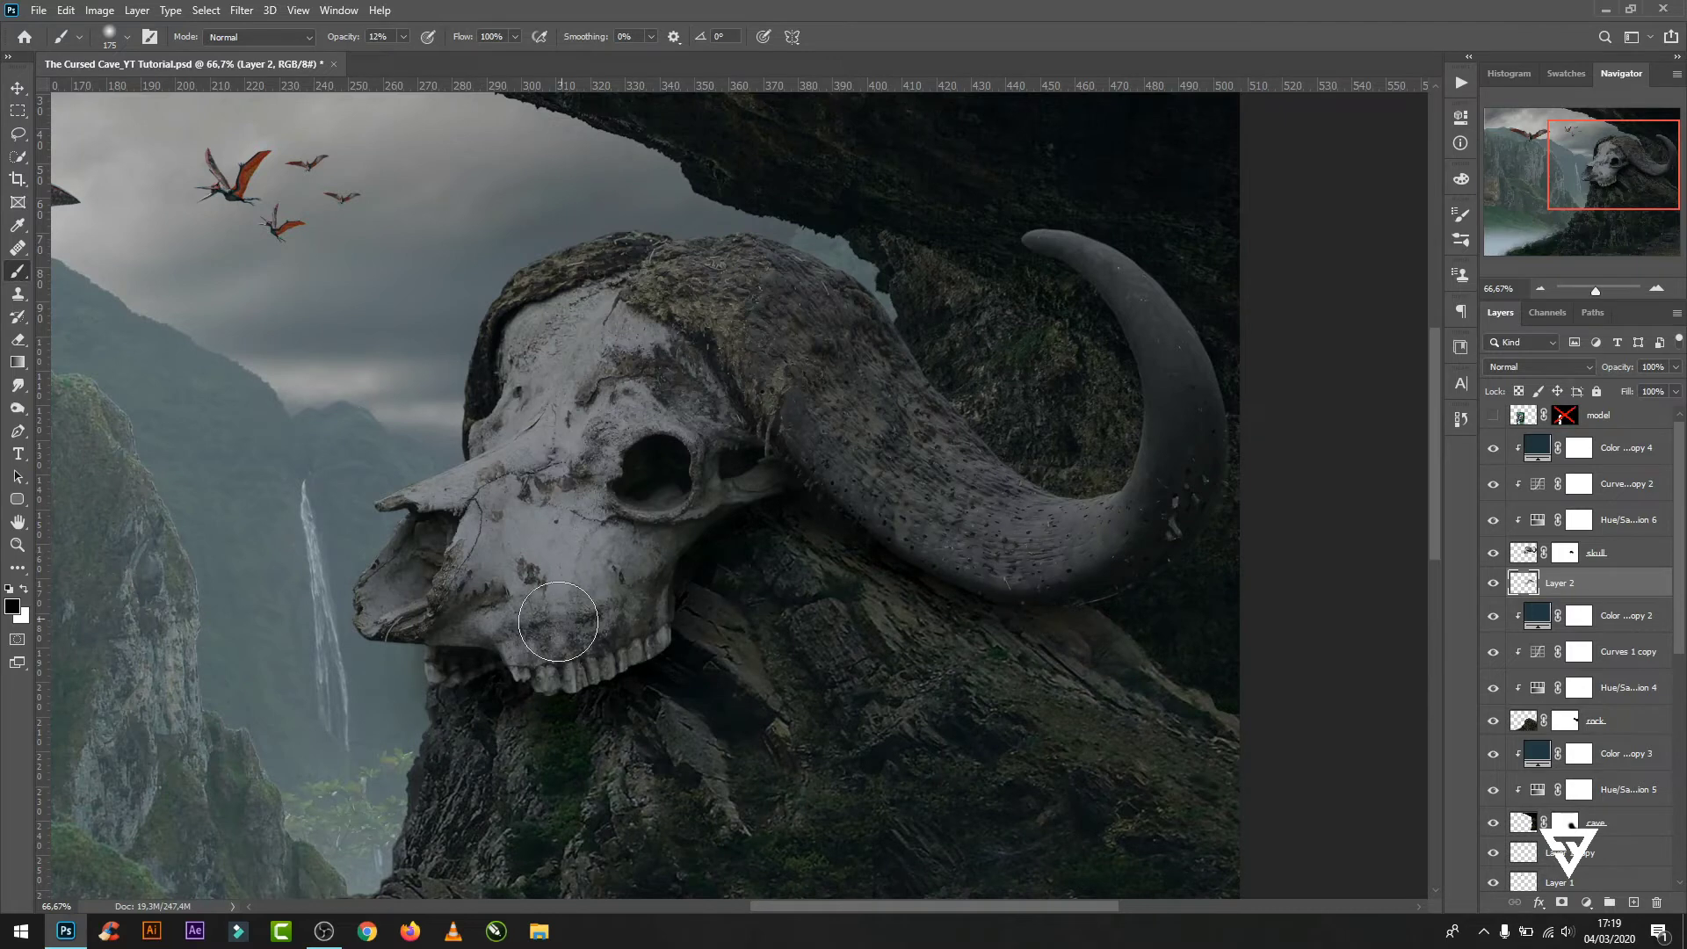
alt+click(1622, 596)
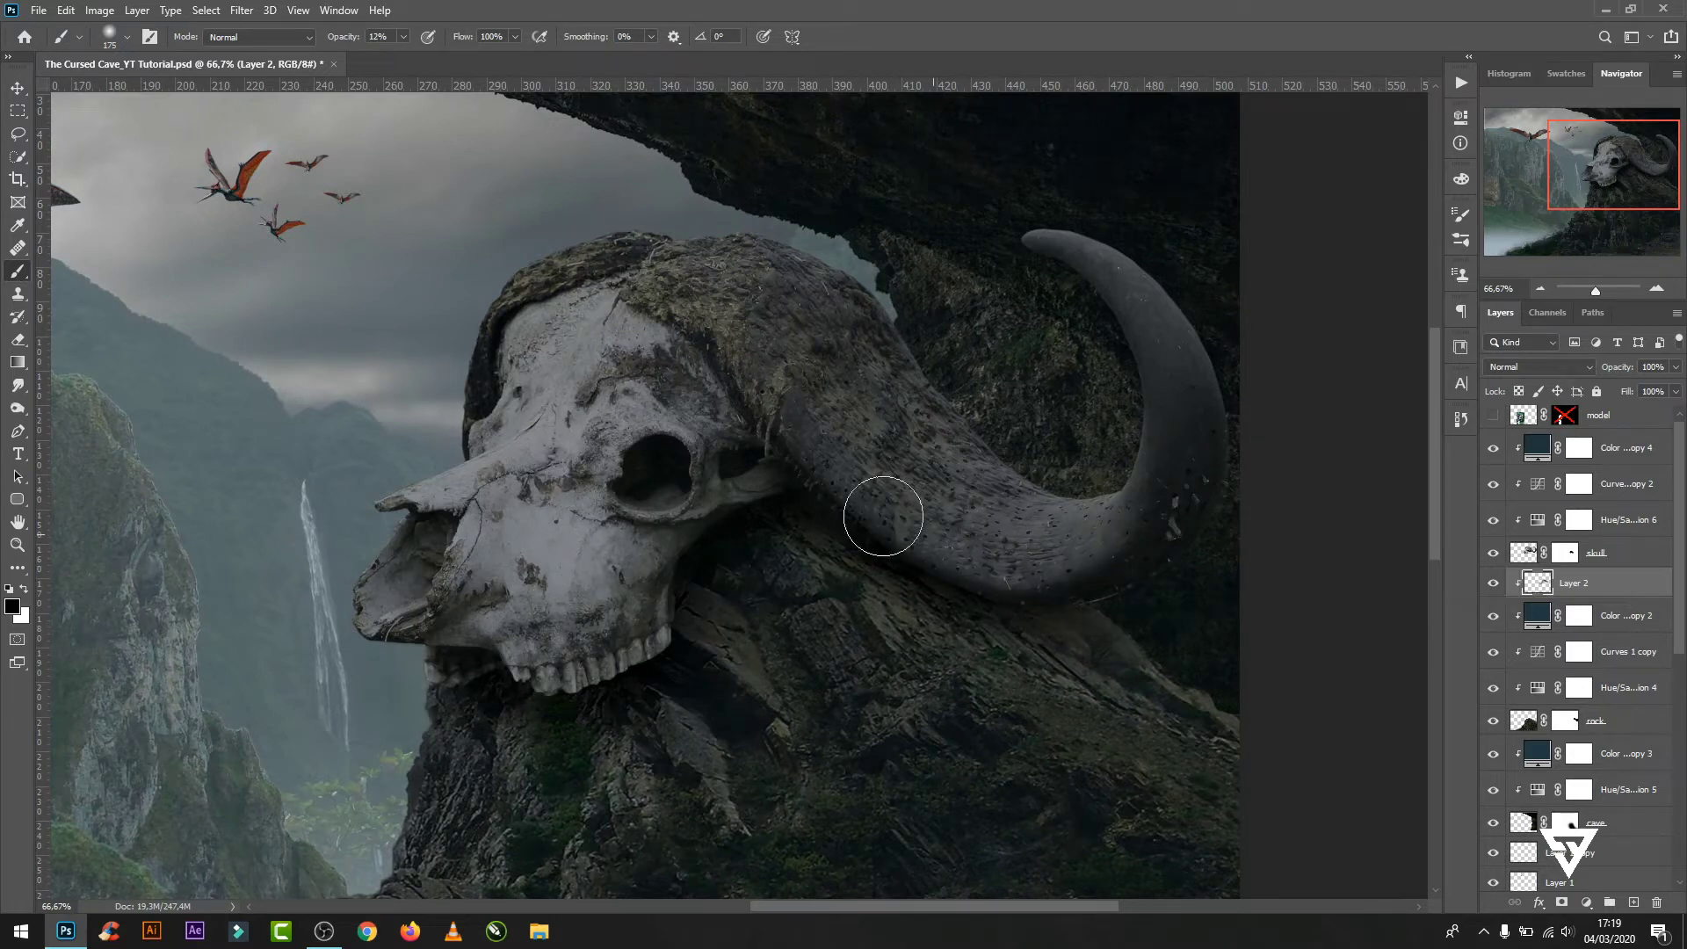
key(v)
click(1634, 452)
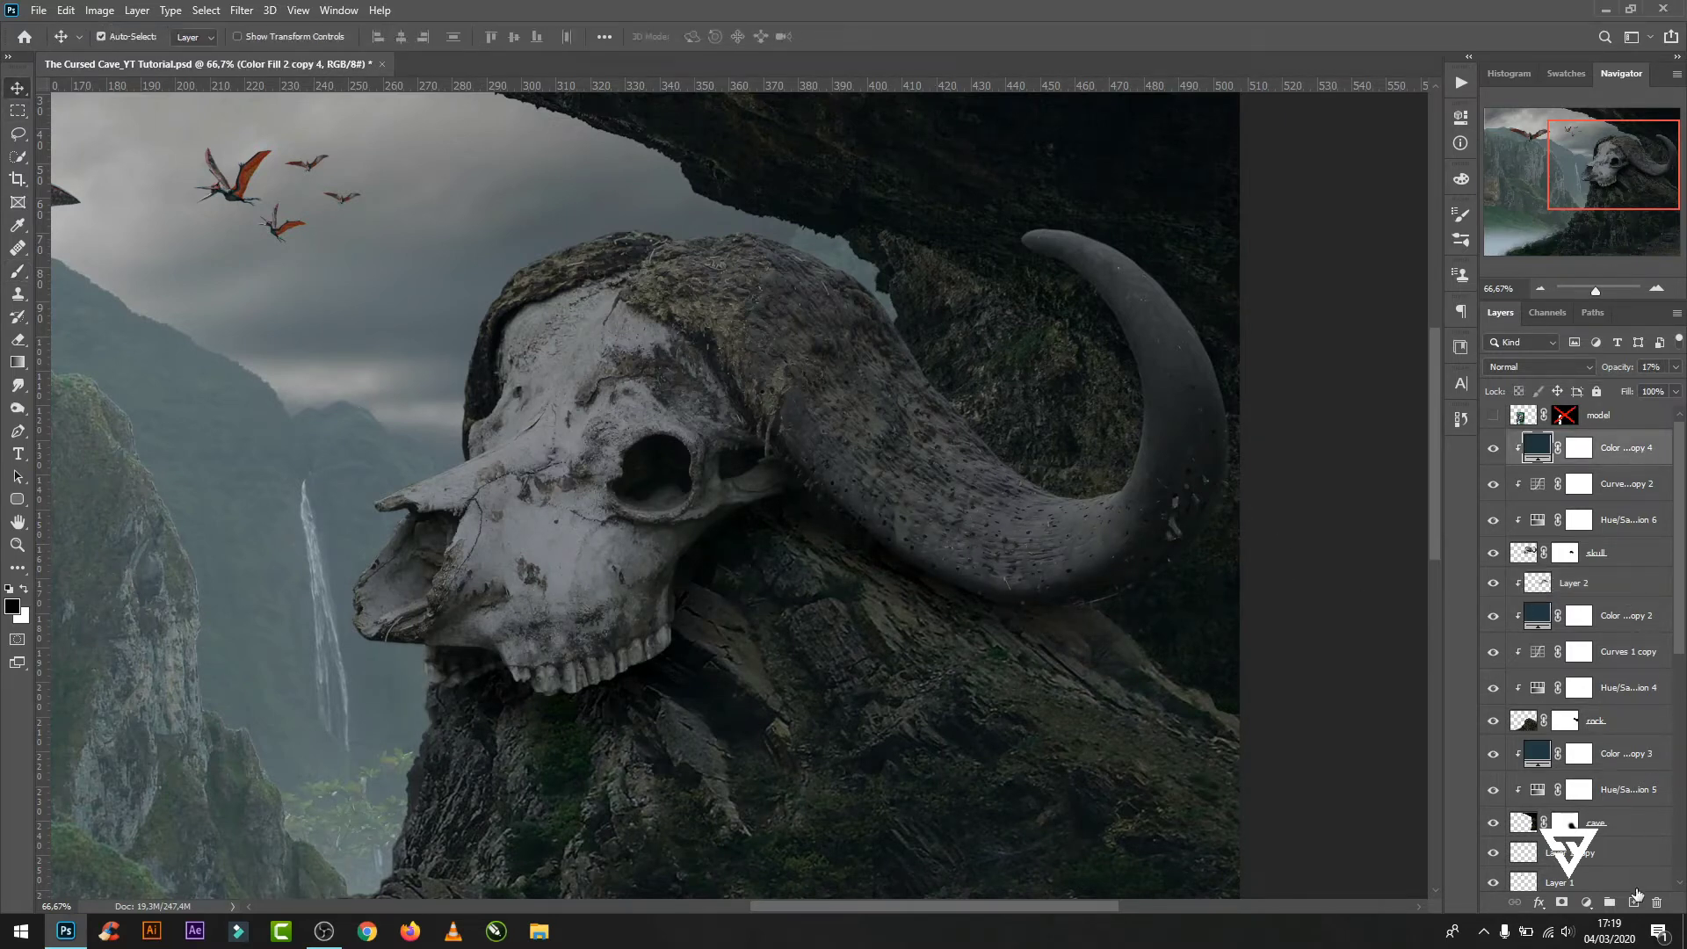
- Add a clipped Layer 3 over the skull filled with 50% Gray in Overlay mode
click(1634, 901)
alt+click(1600, 456)
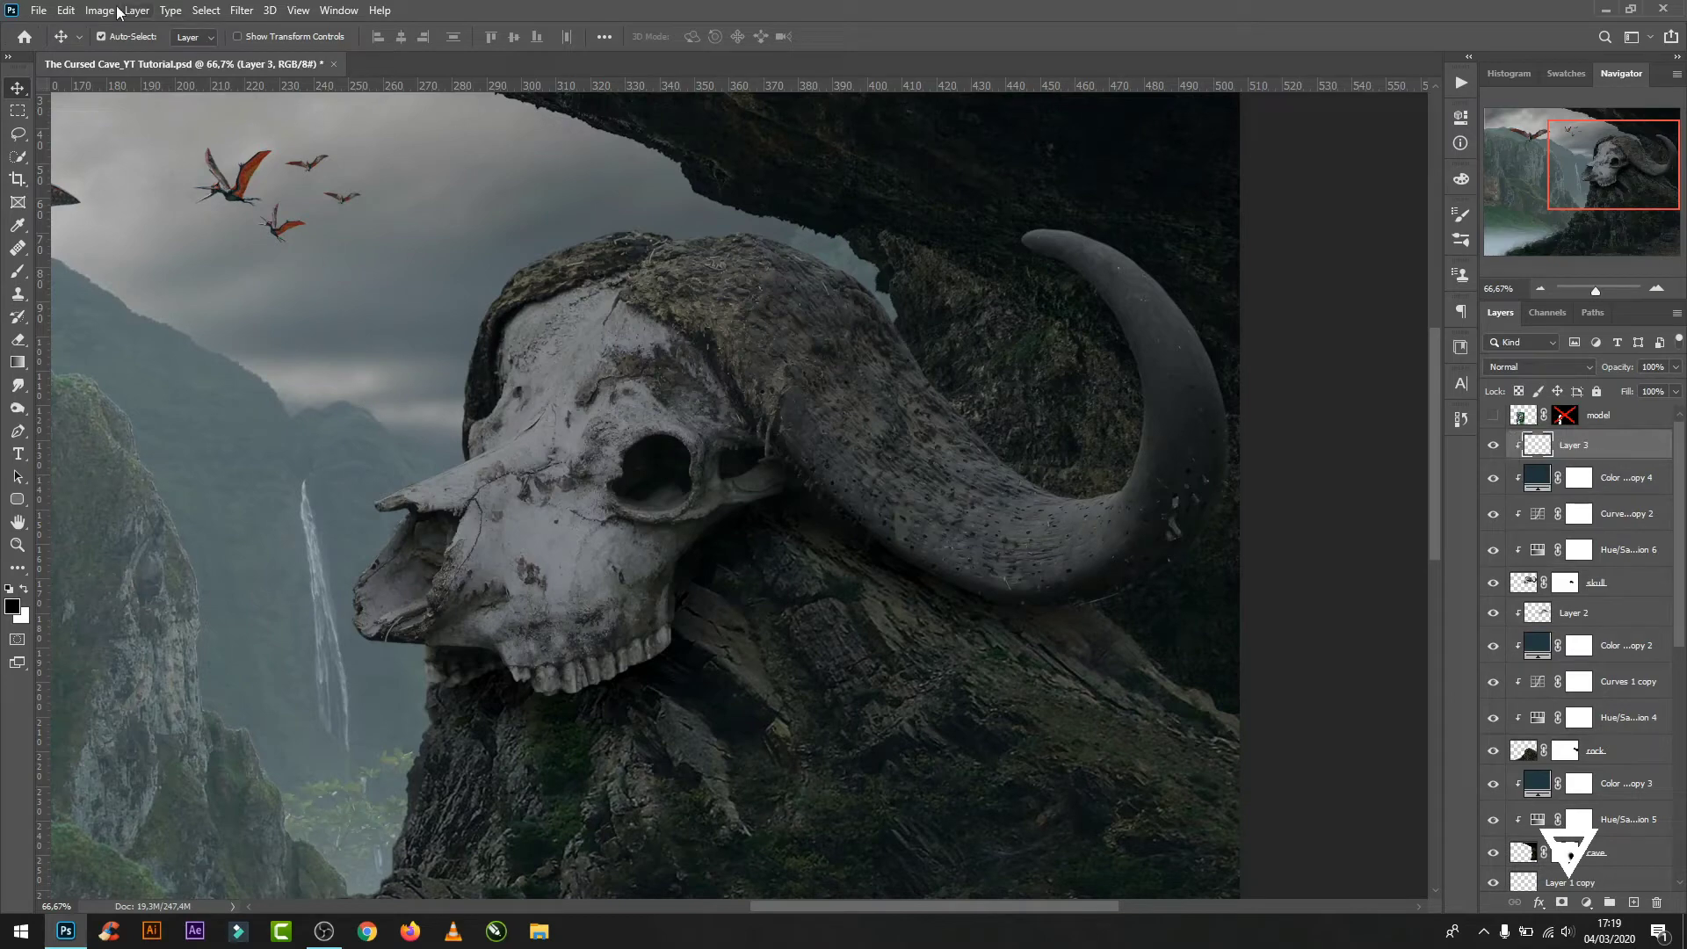
click(66, 10)
click(132, 285)
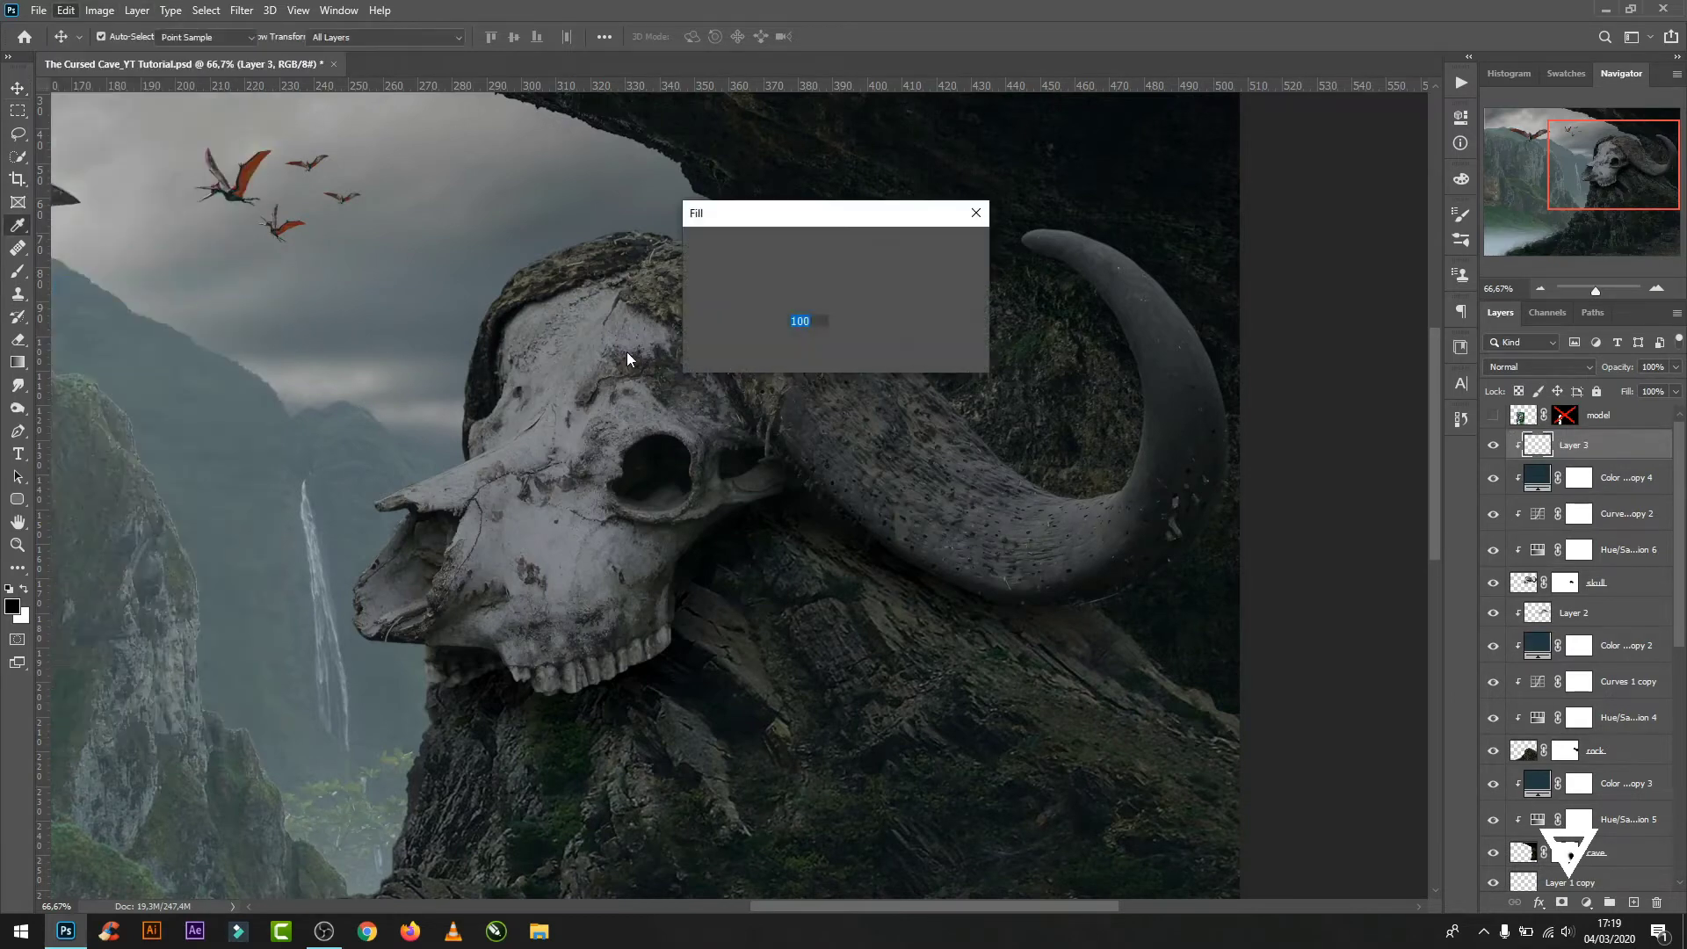
click(967, 248)
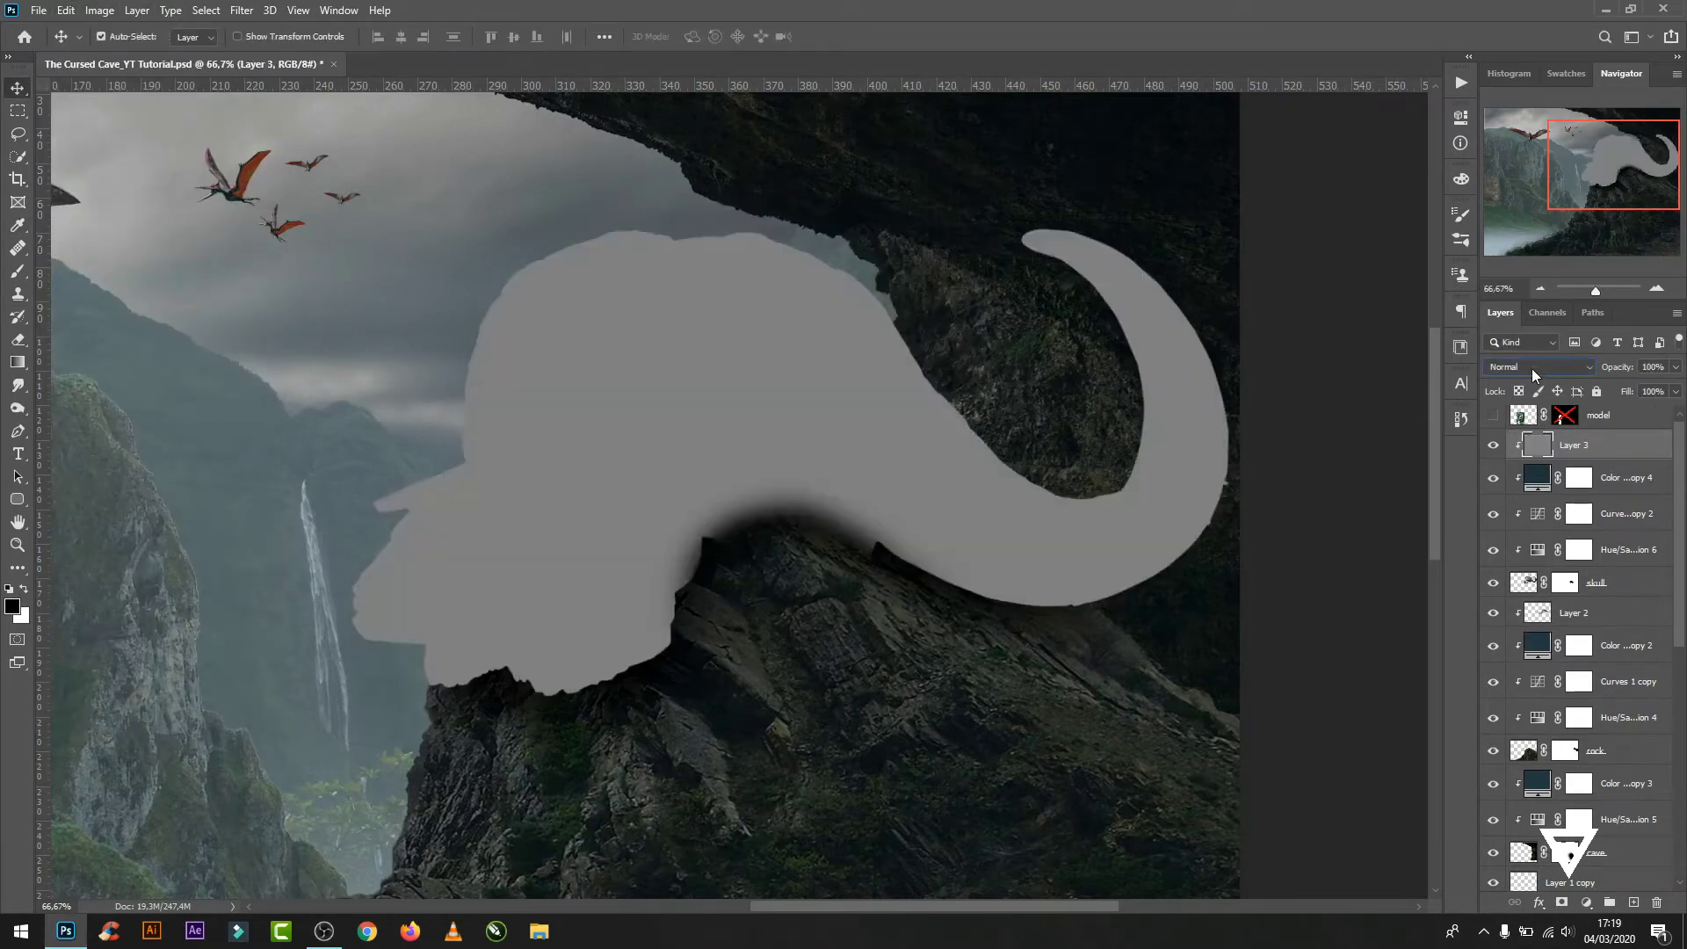
click(1531, 367)
click(1534, 587)
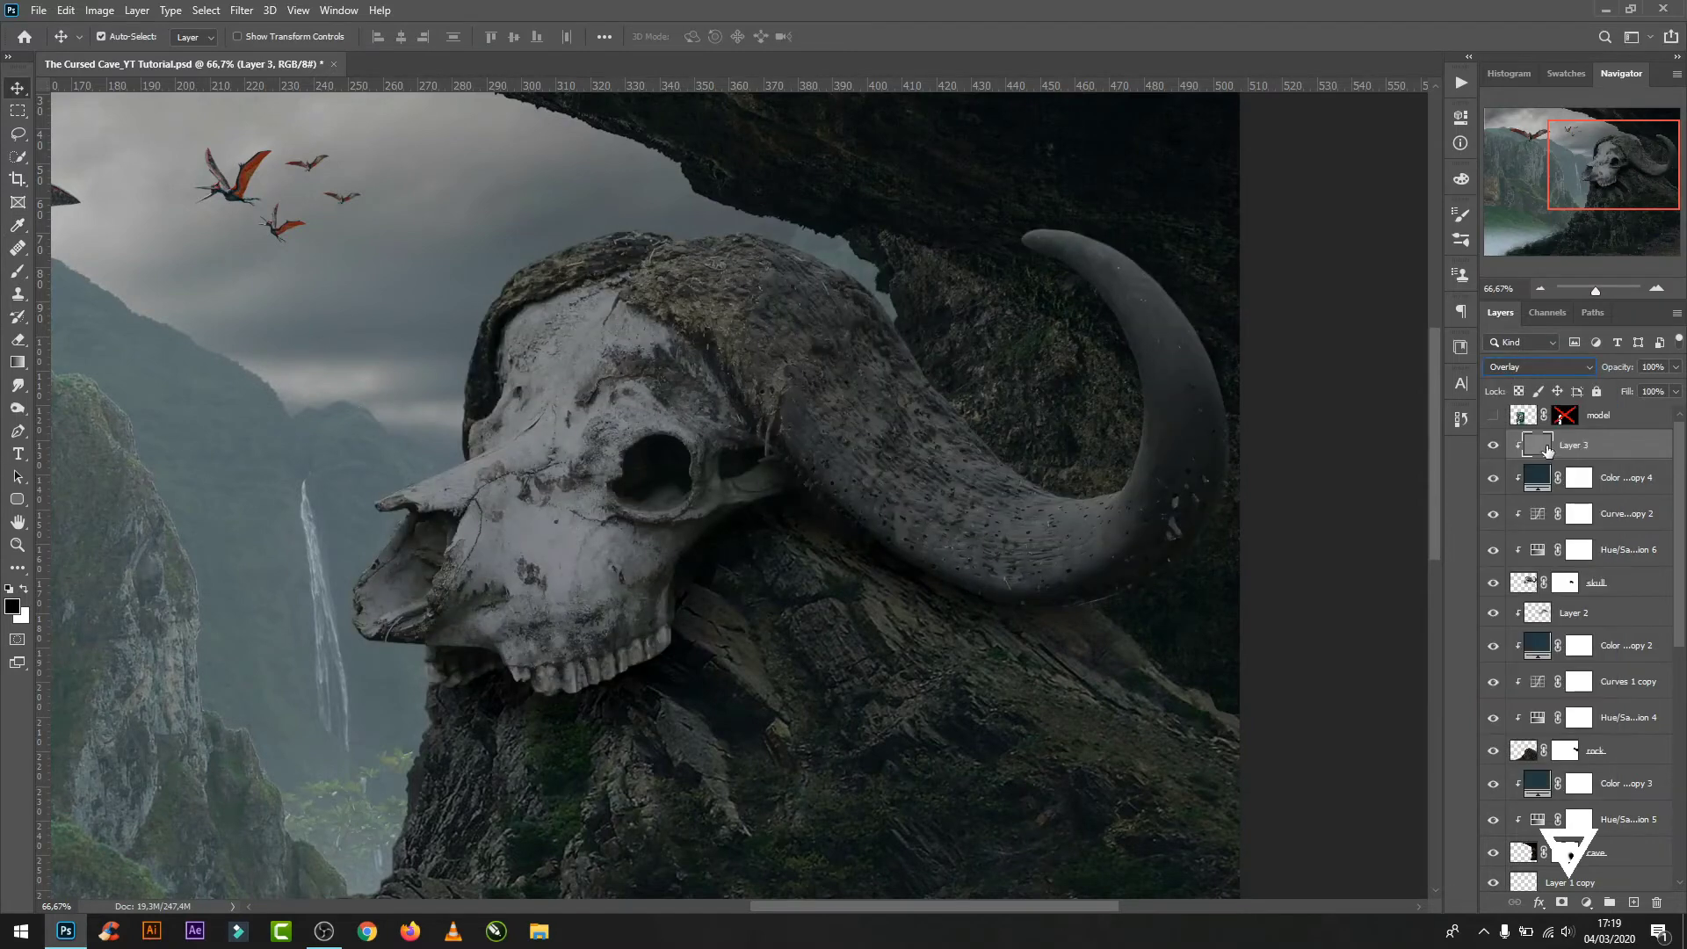
- Burn deeper shadows into the skull's nasal cavity, inner horn edge and above the eye socket
click(24, 417)
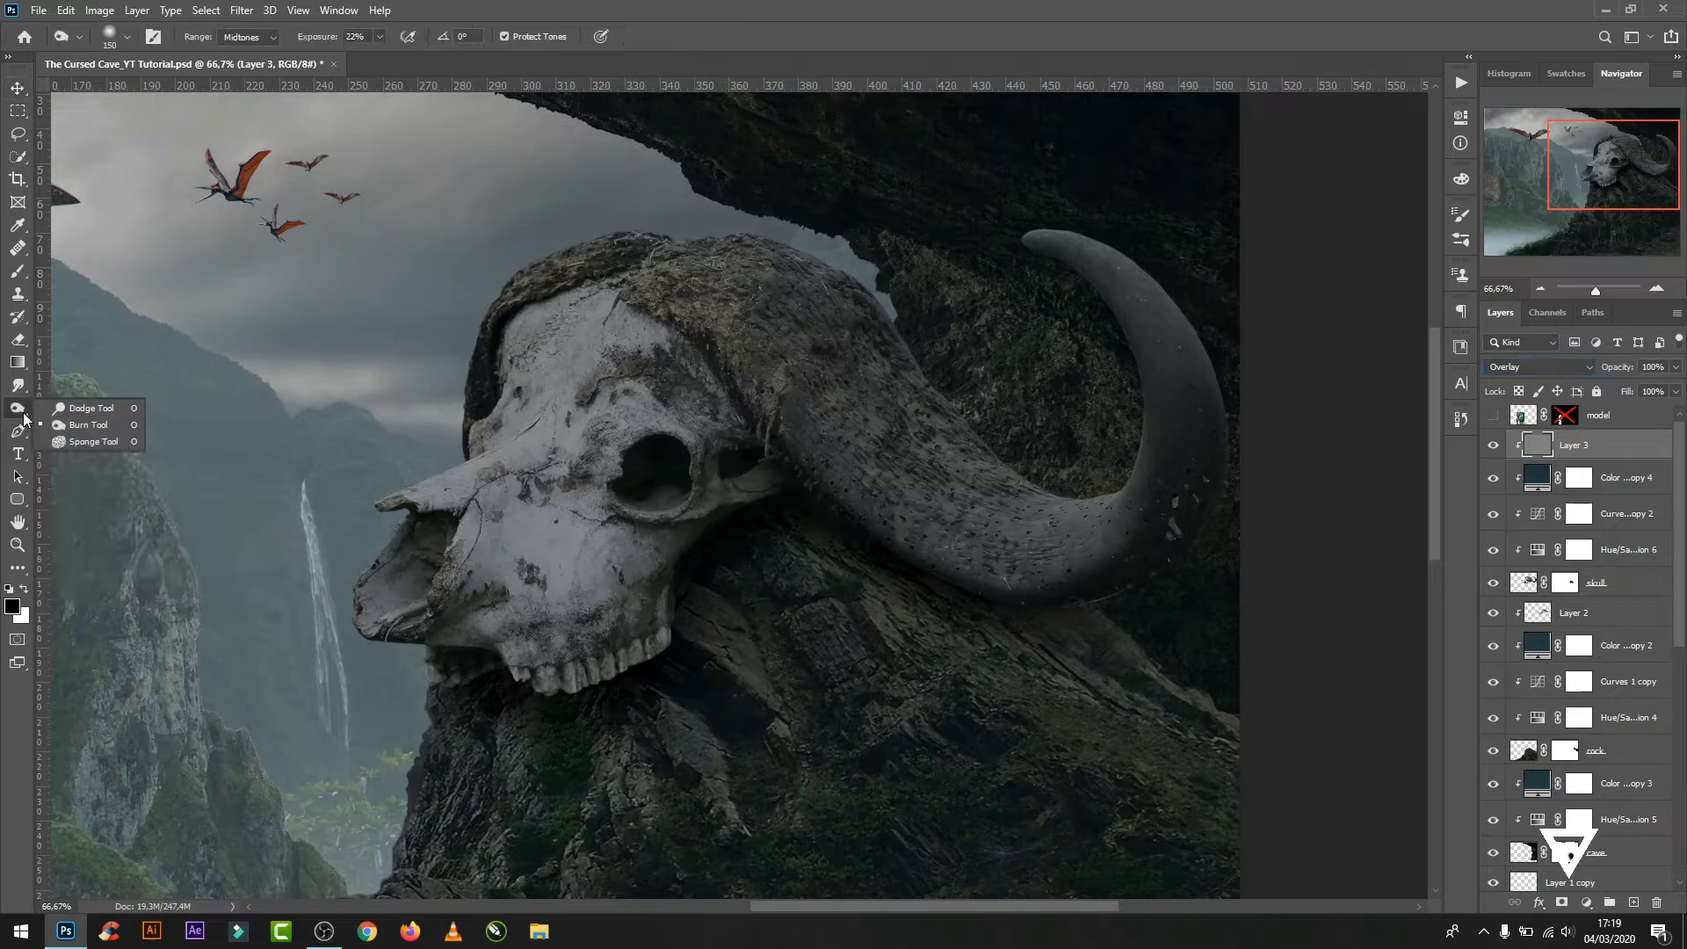
click(91, 426)
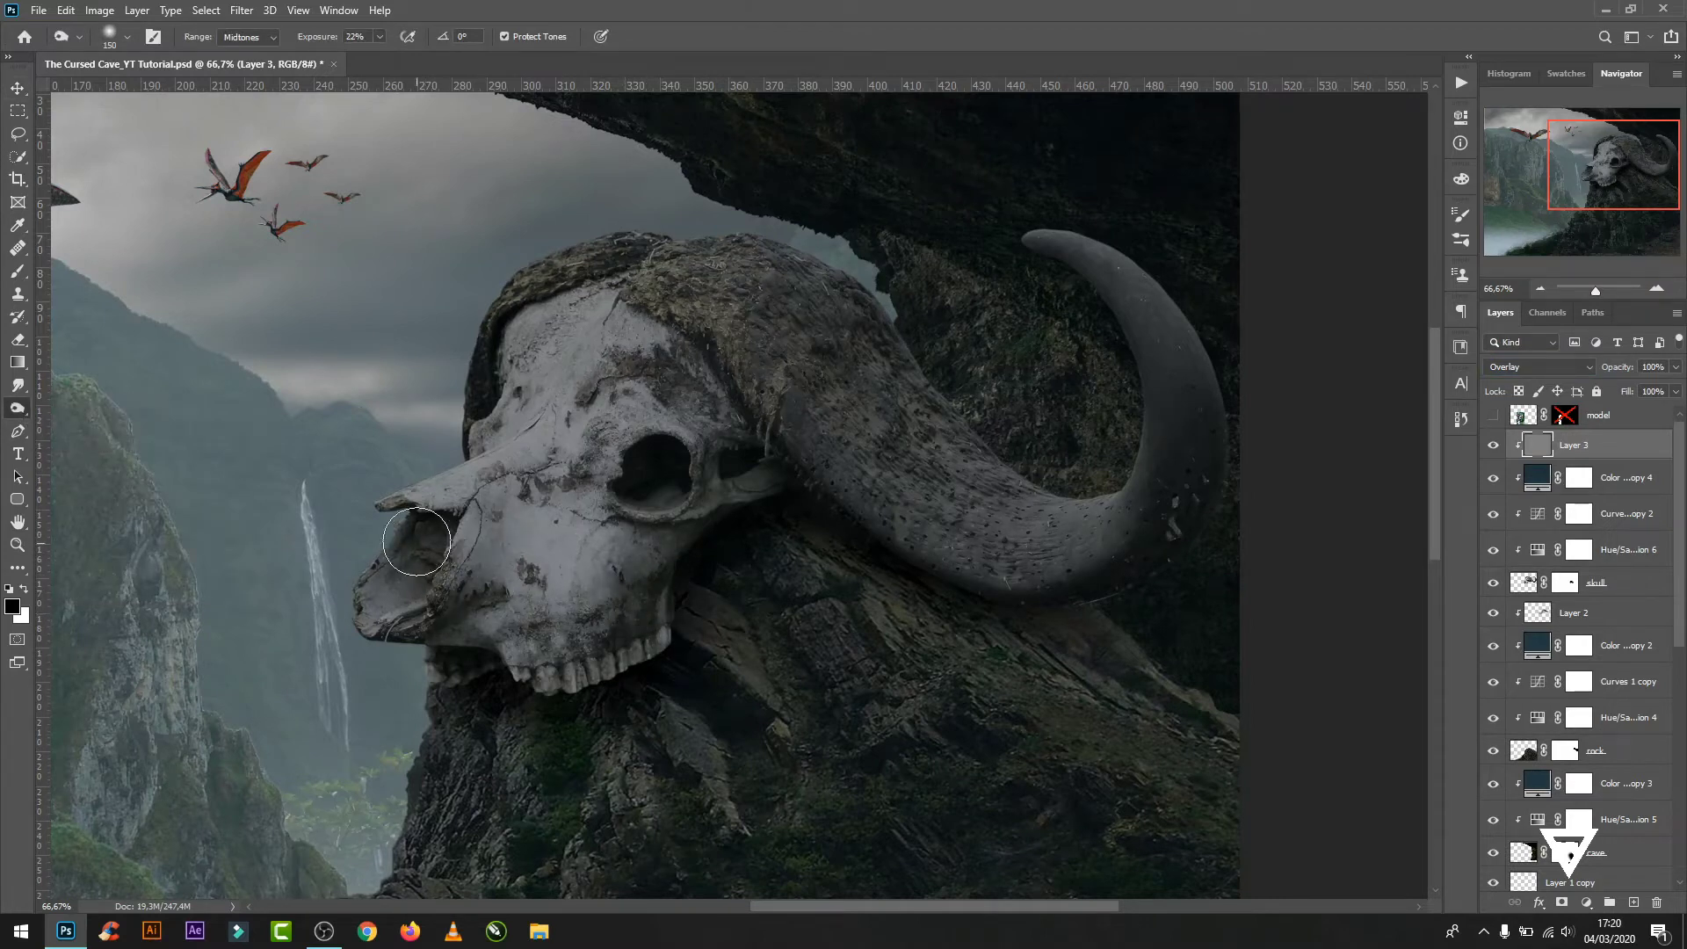
drag(416, 542, 402, 603)
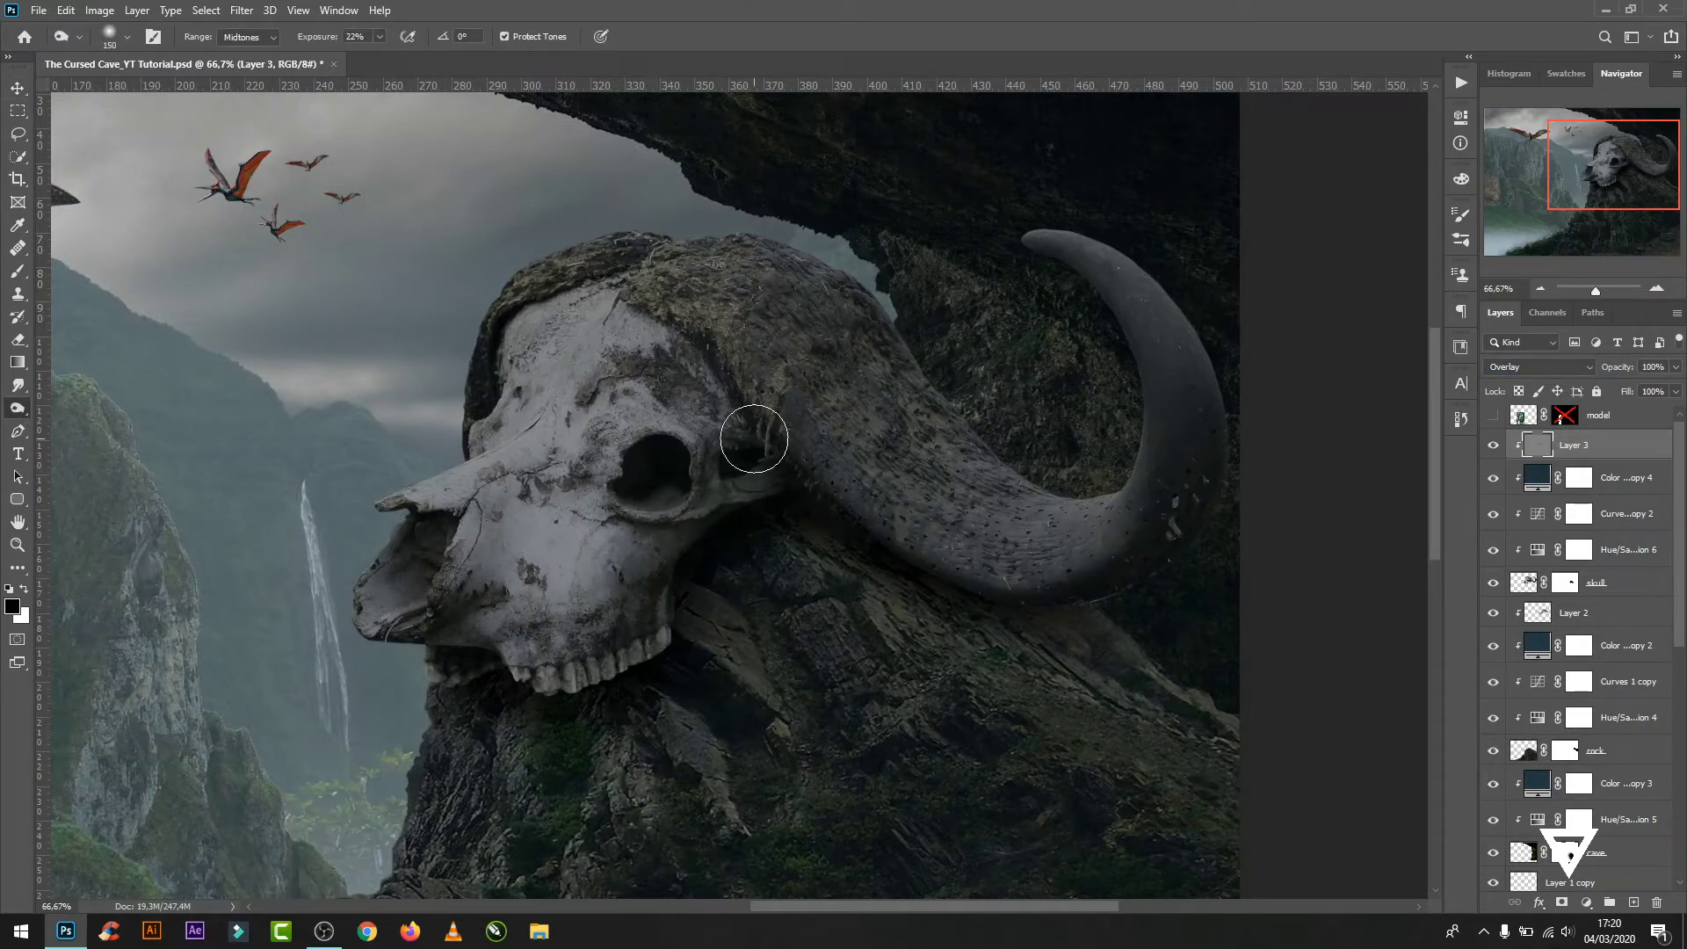
drag(1151, 281, 1205, 569)
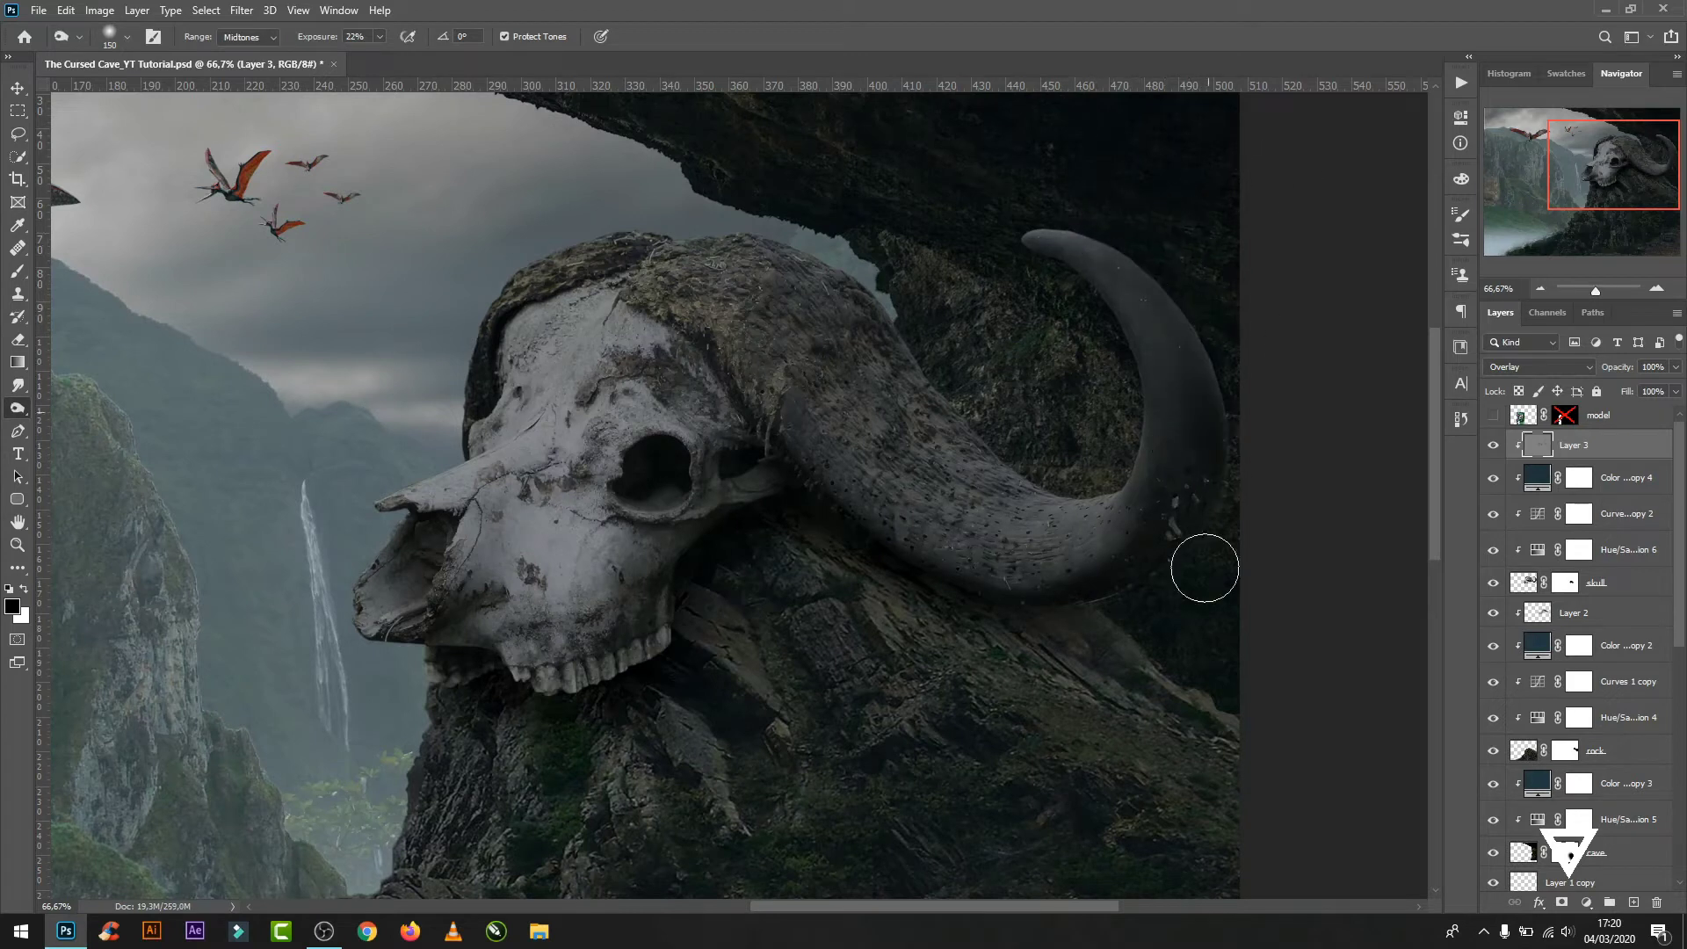
drag(667, 344, 693, 358)
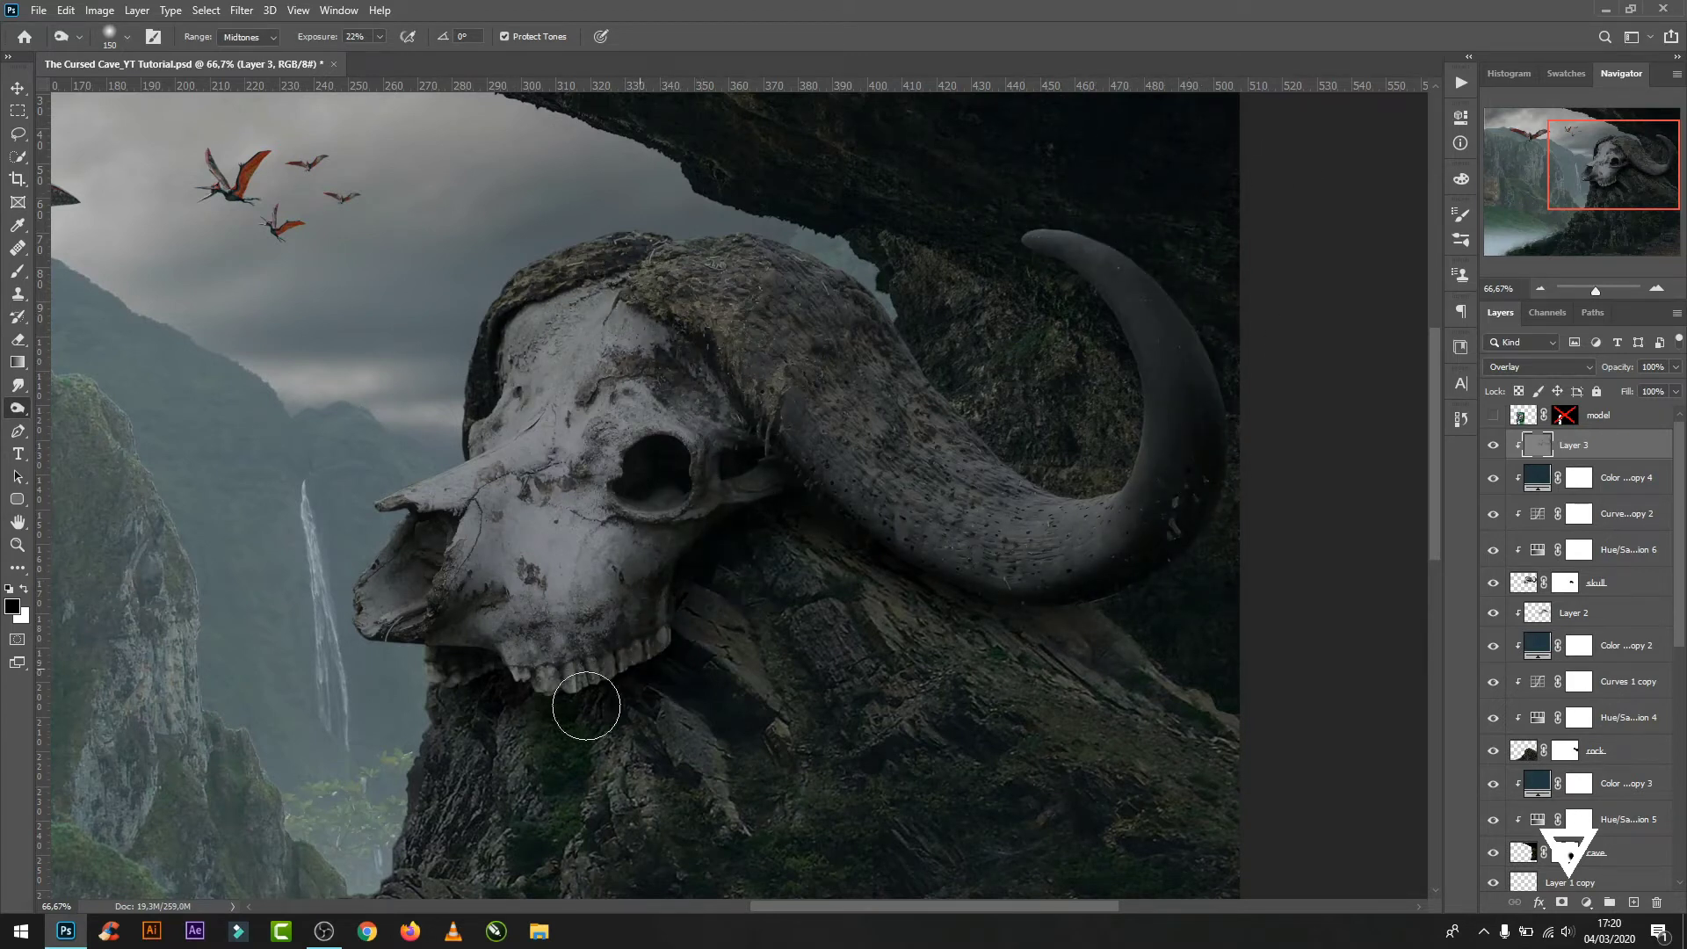
- Burn the horn's outer curve, cheek, nose bridge and area under the teeth
key(bracketleft)
key(bracketleft)
key(bracketleft)
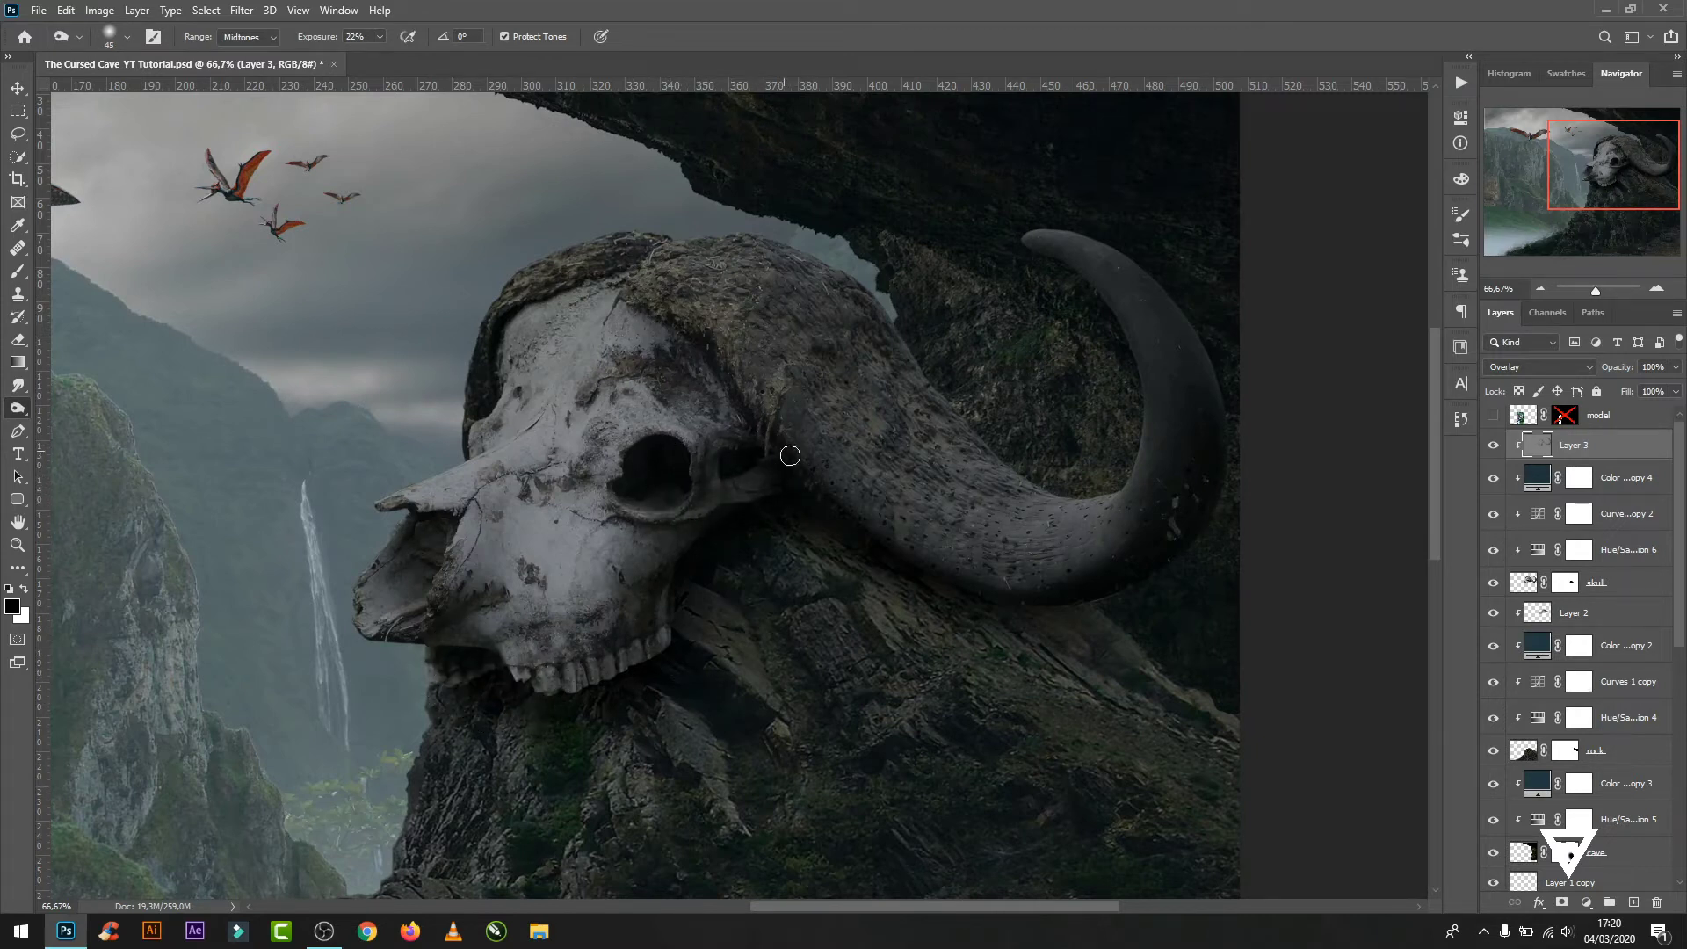
drag(761, 419, 1204, 352)
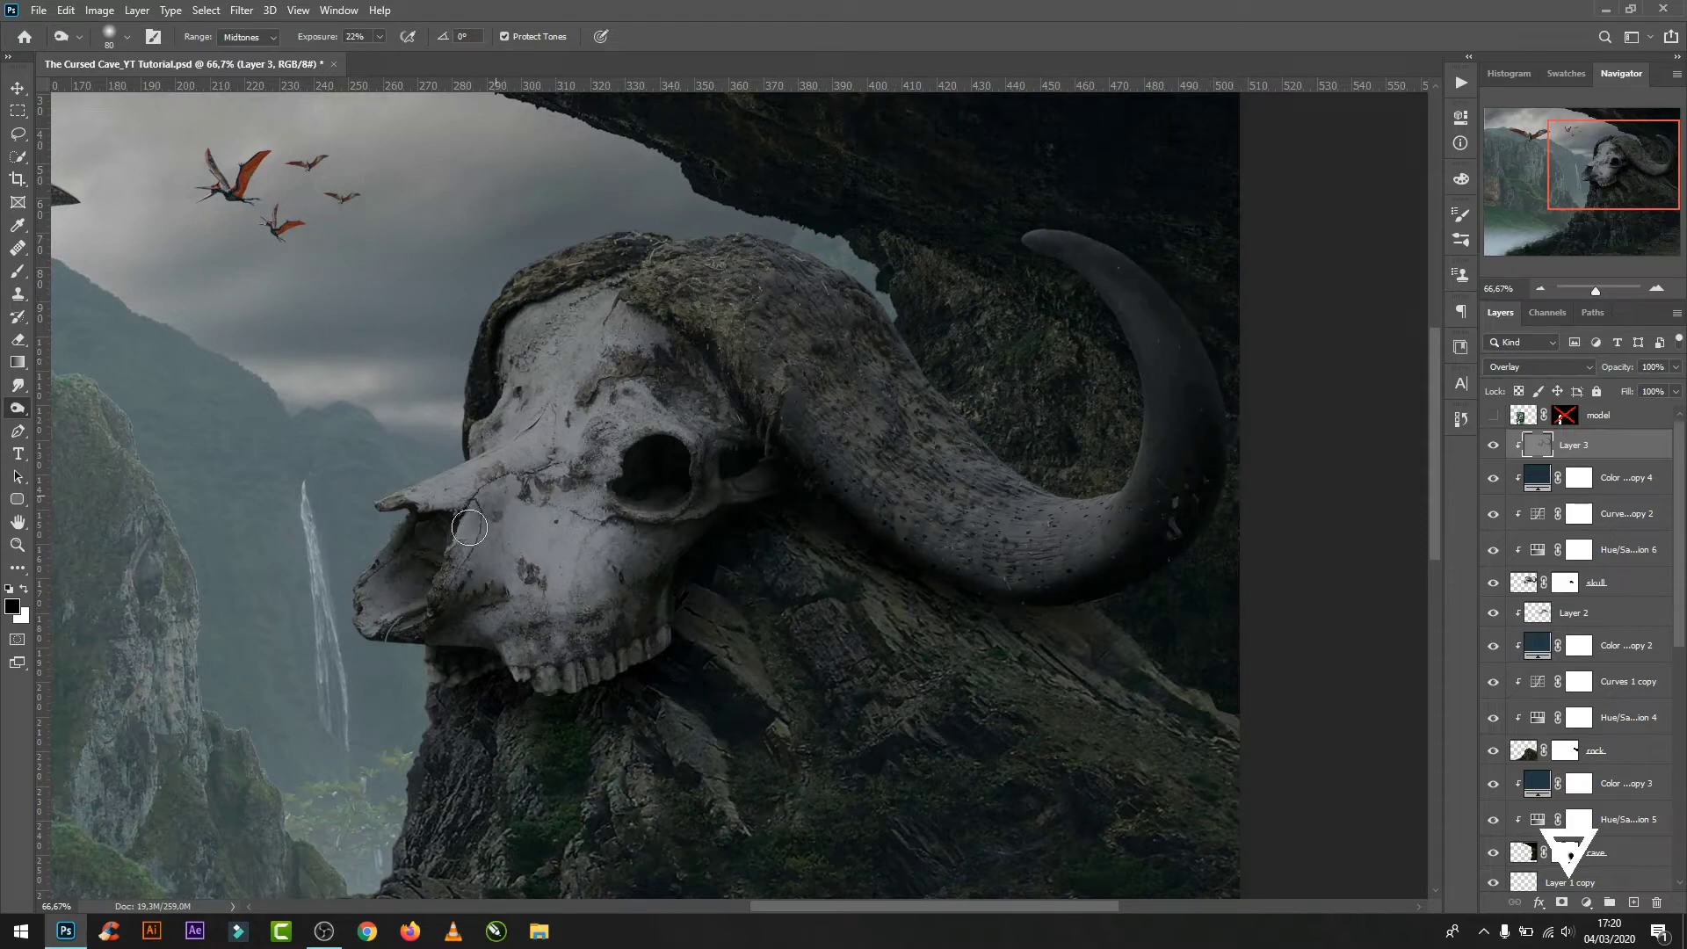
mouse_move(479, 527)
mouse_down()
mouse_move(583, 417)
mouse_move(447, 734)
mouse_up()
key(bracketright)
key(bracketright)
key(bracketright)
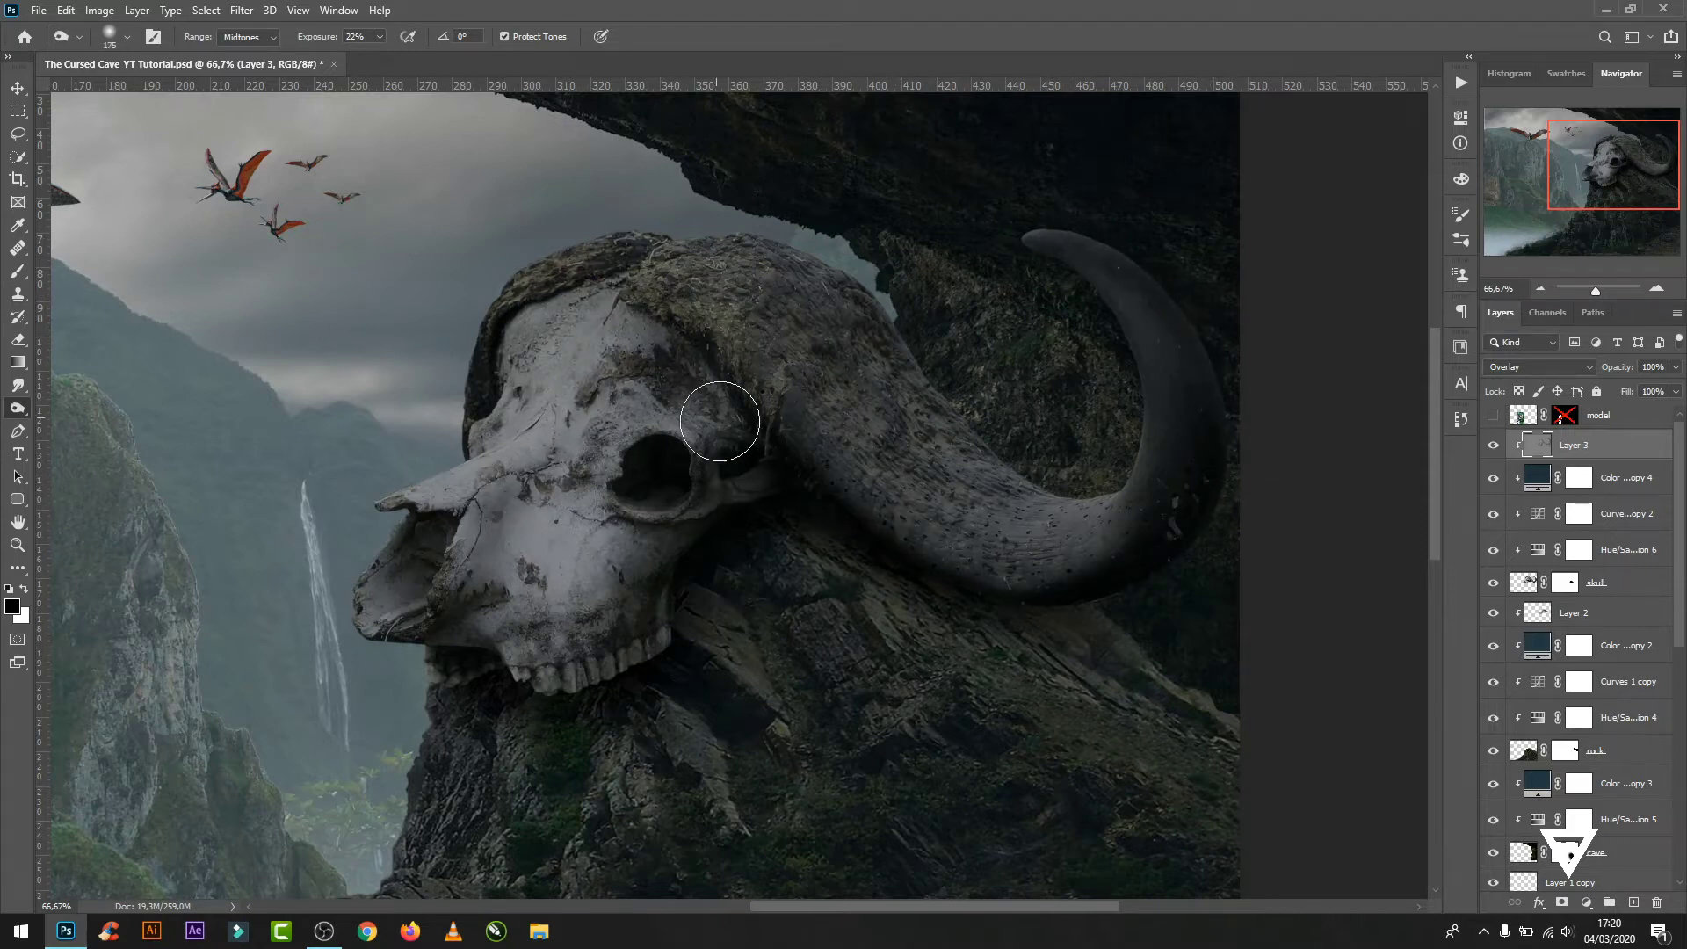
drag(655, 630, 603, 689)
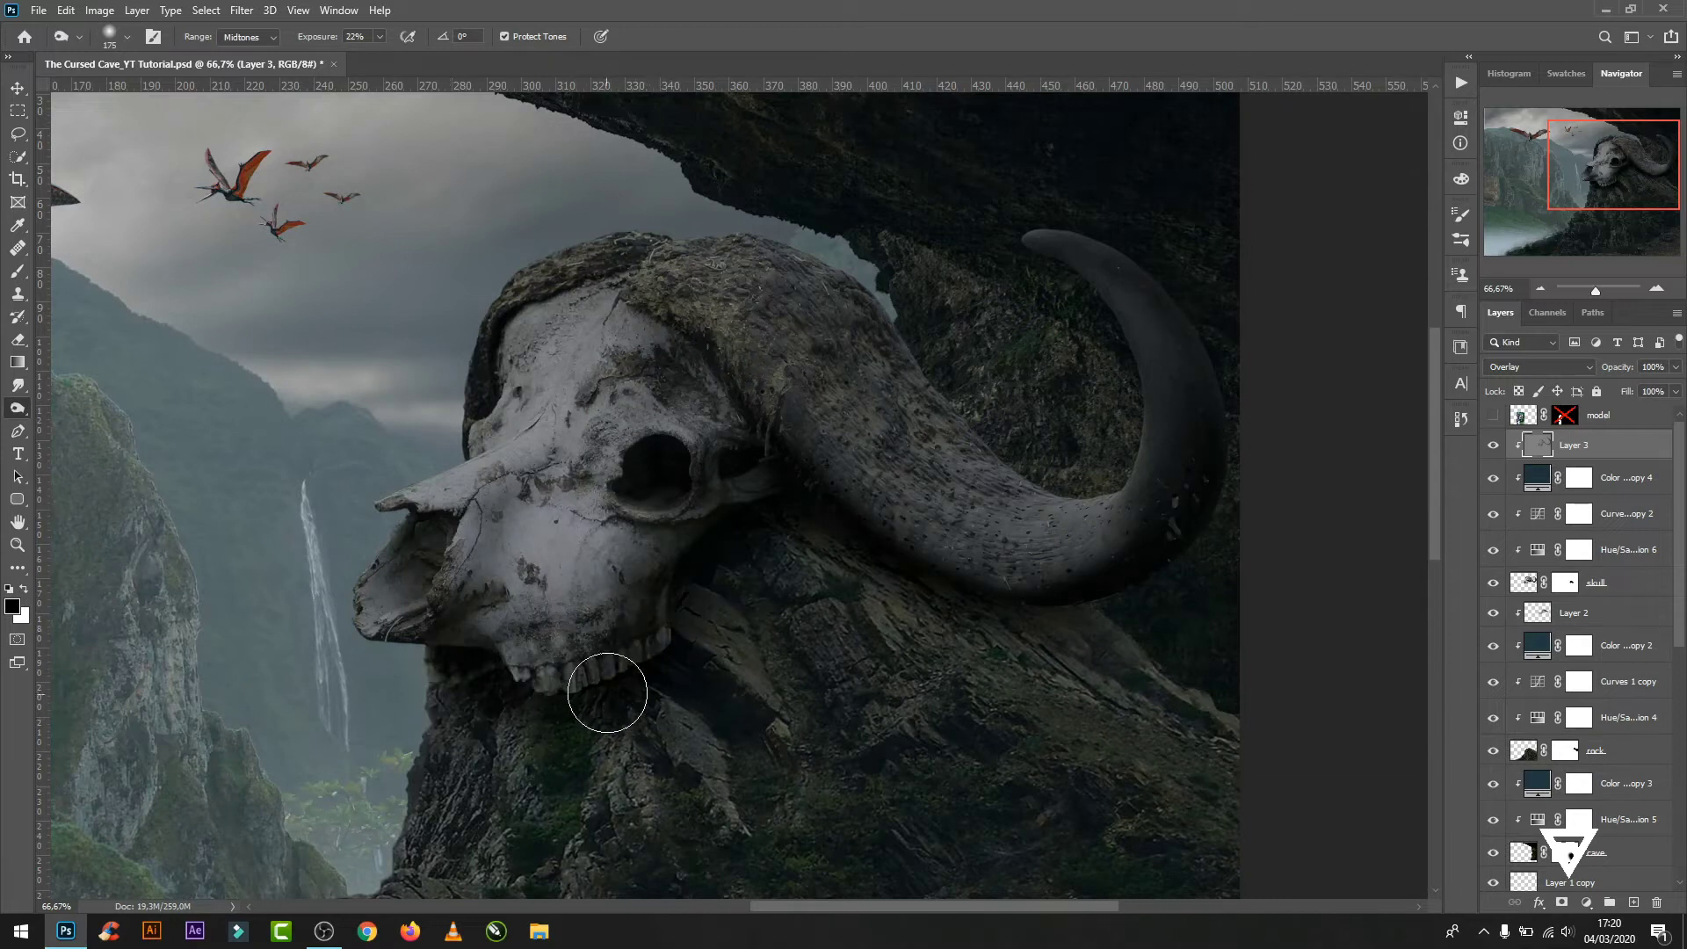
right_click(24, 408)
click(105, 409)
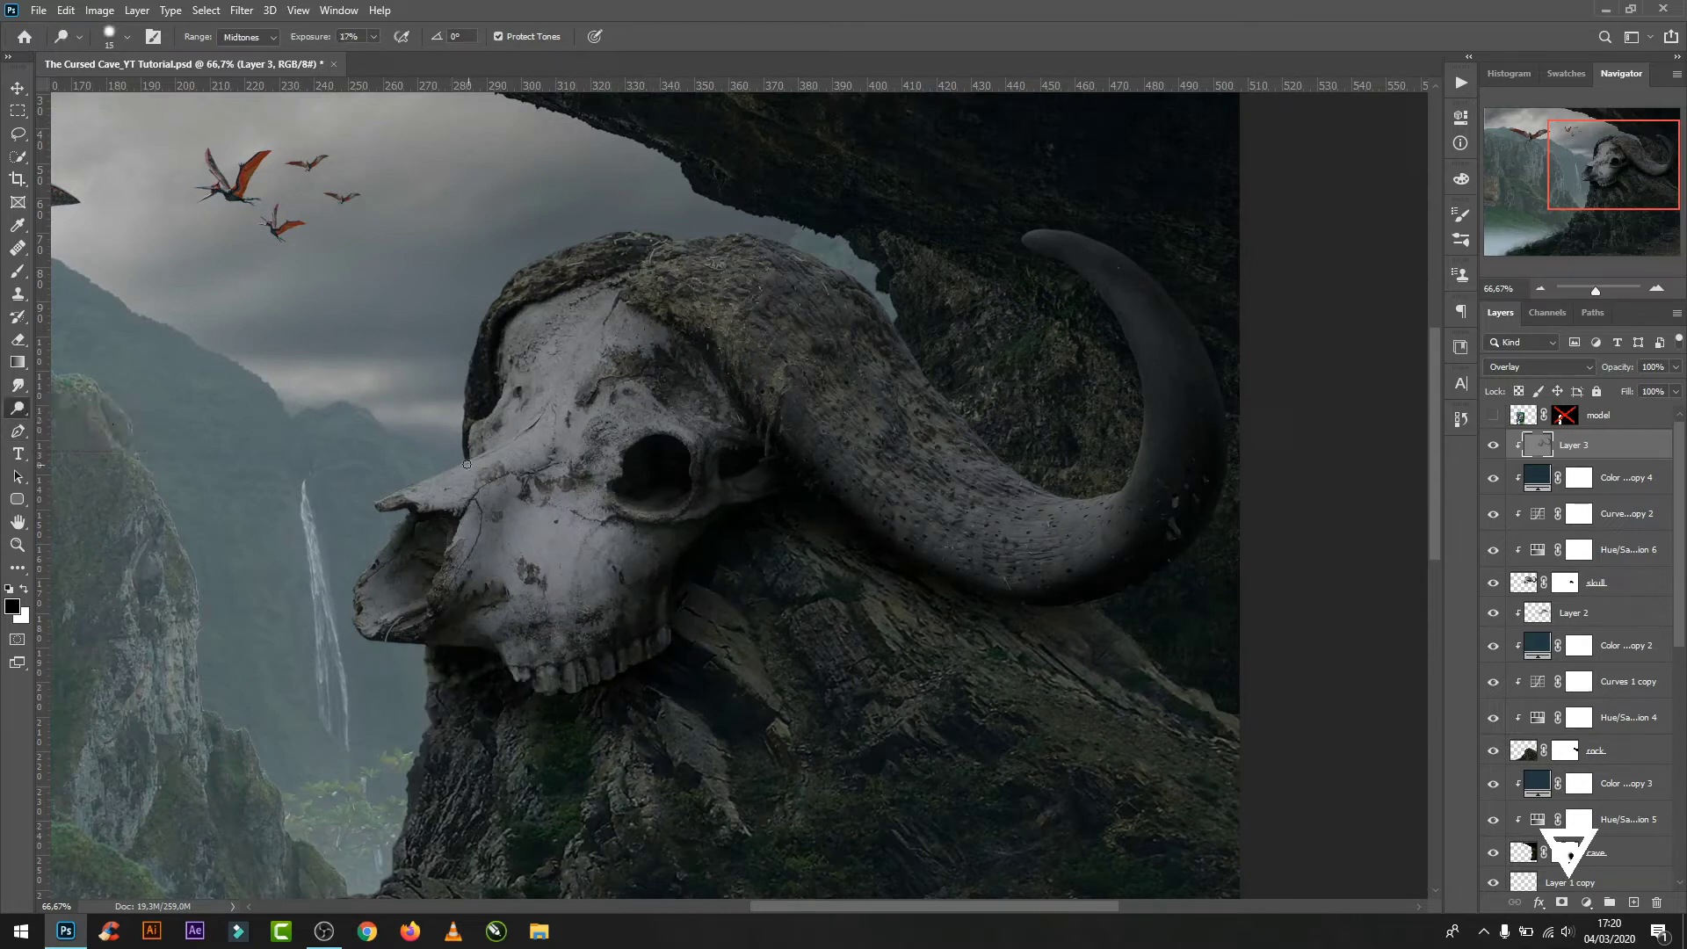
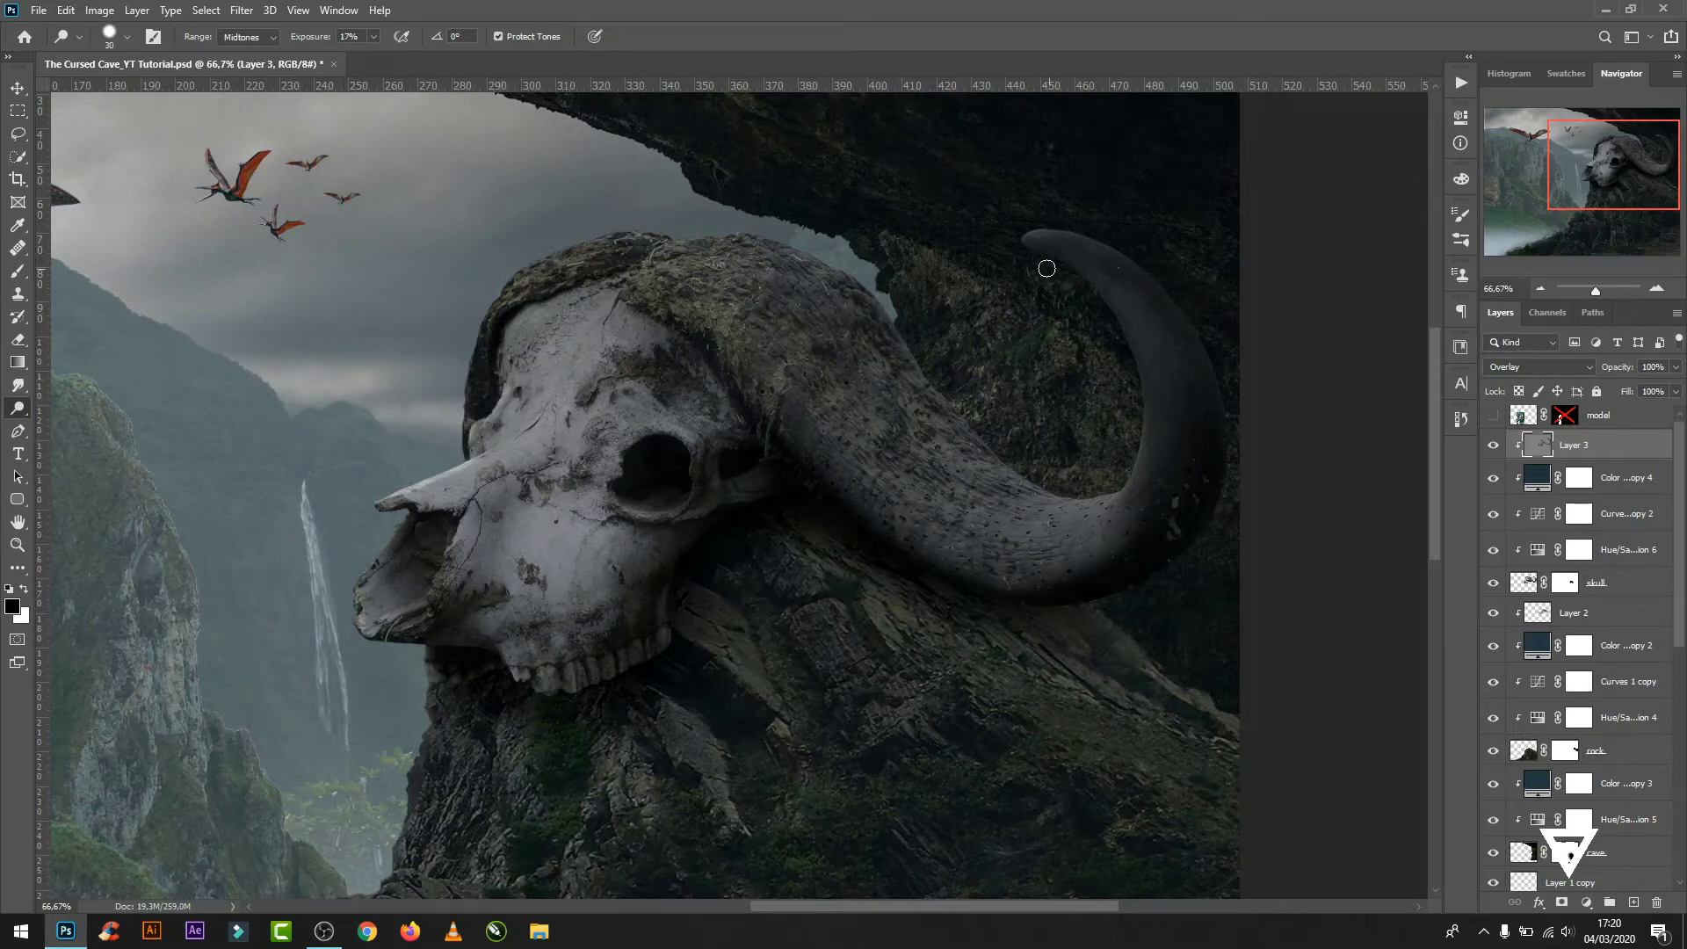
- Dodge highlights onto the horn's inner edge and the skull's top edge, snout, forehead and eye area
drag(1064, 514, 1047, 490)
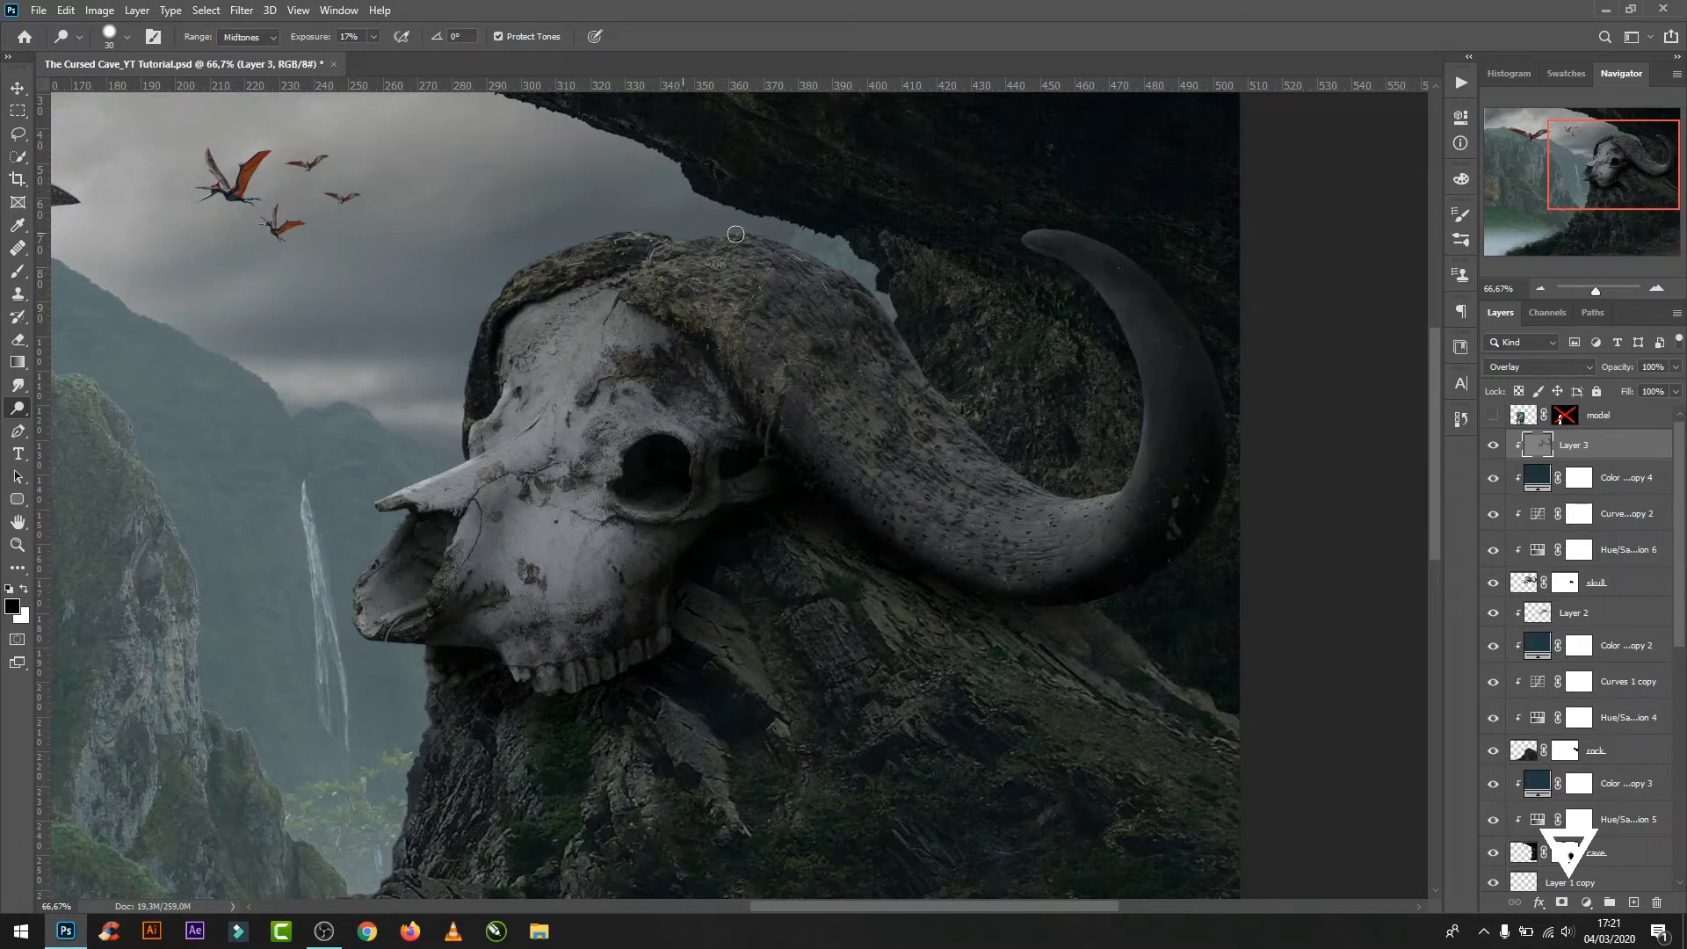
drag(735, 234, 614, 227)
mouse_move(495, 406)
mouse_down()
mouse_move(371, 508)
mouse_move(359, 582)
mouse_up()
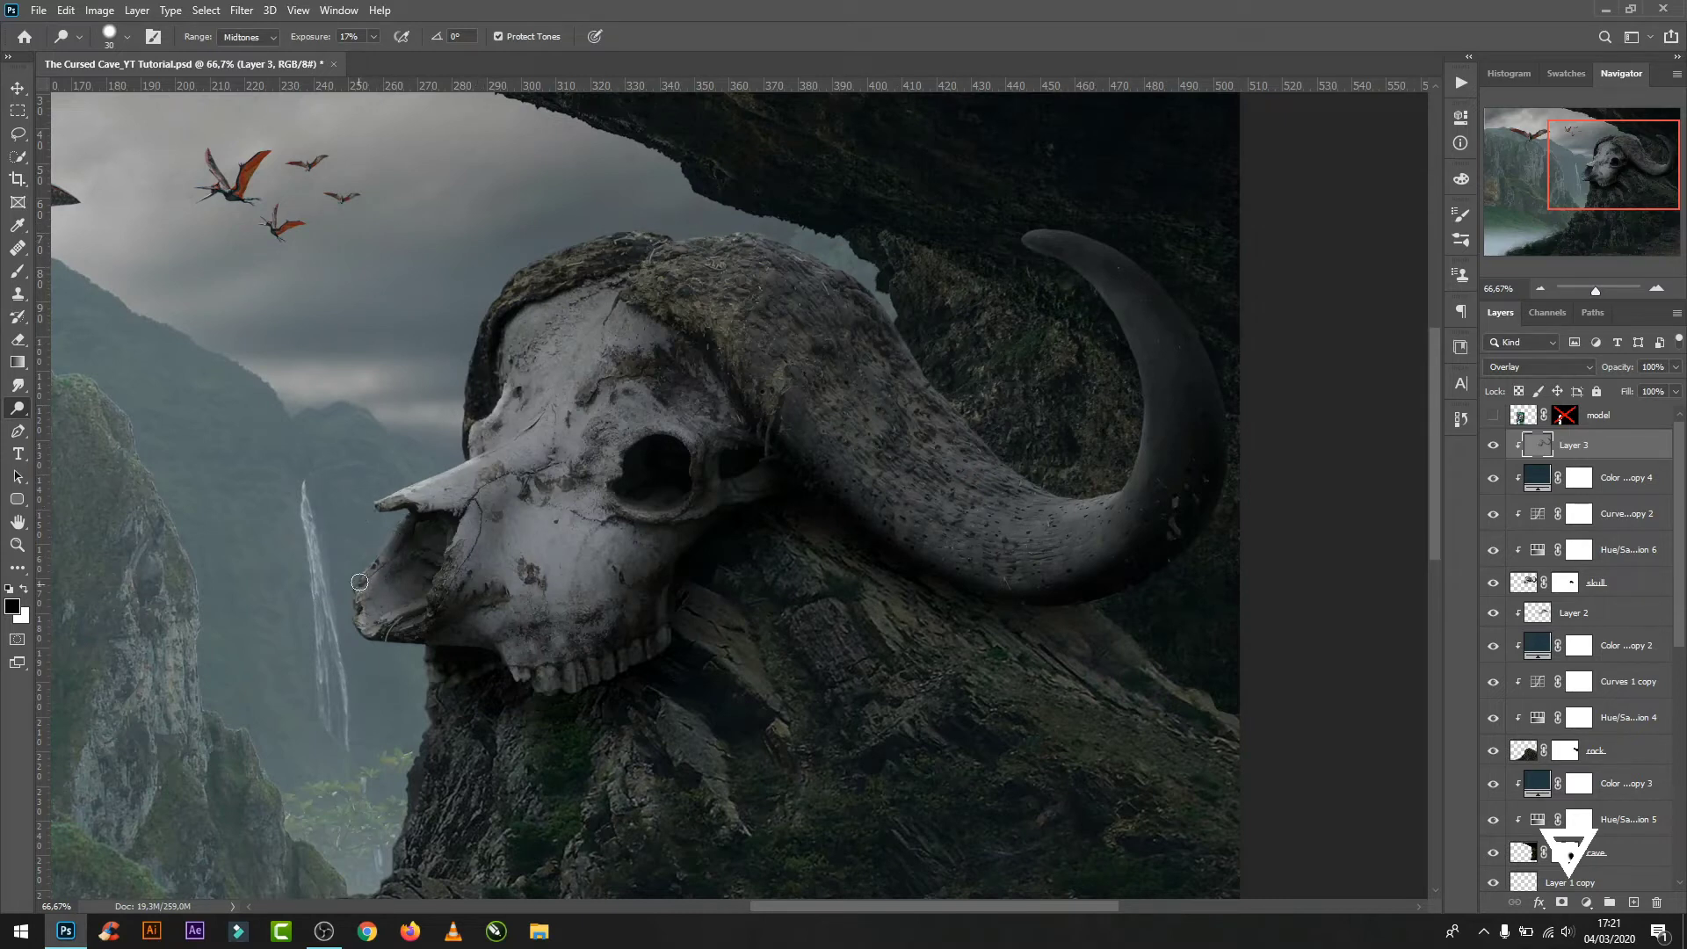
key(bracketright)
key(bracketright)
key(bracketright)
drag(545, 299, 510, 422)
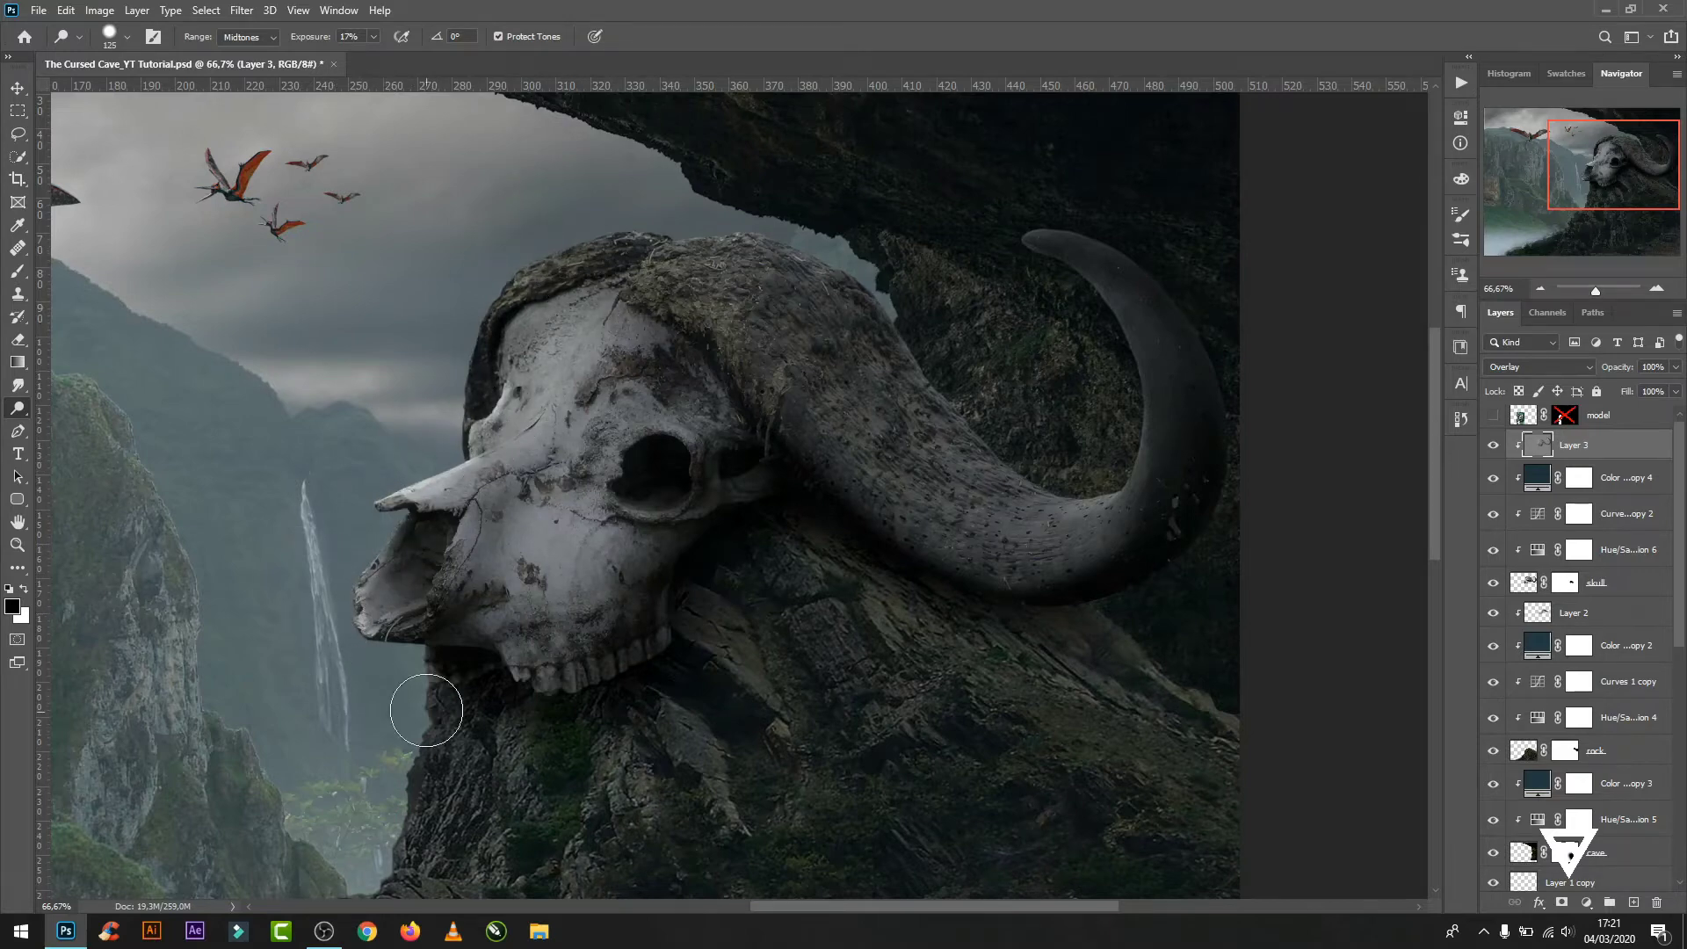
drag(647, 460, 656, 462)
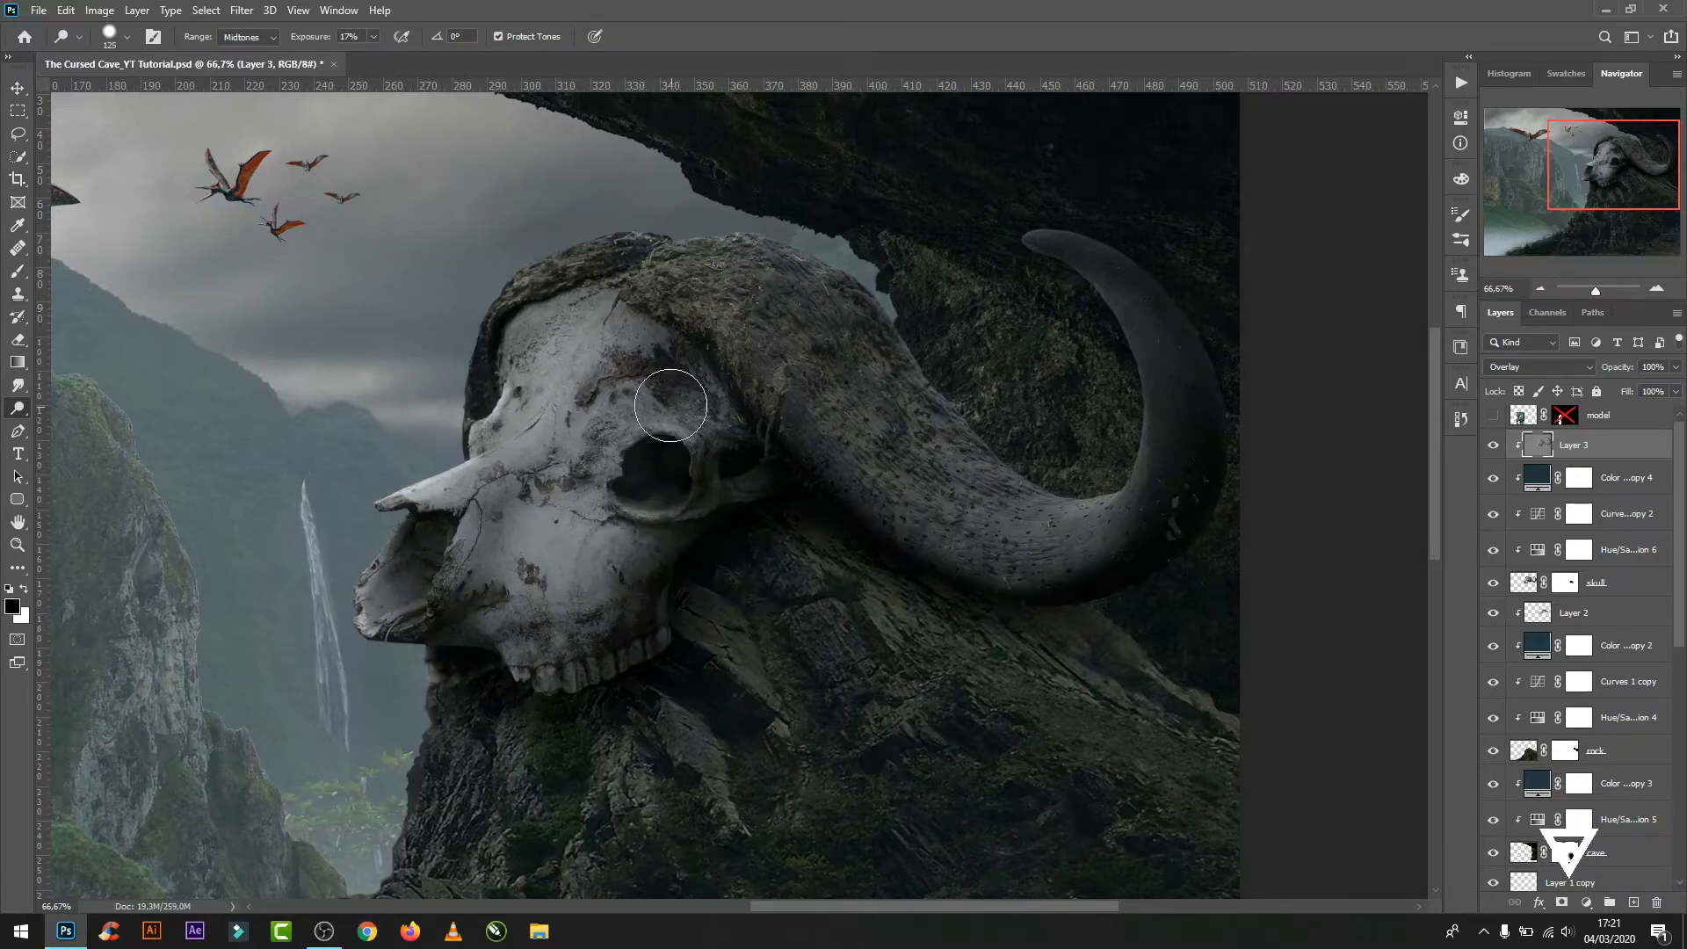
key(ctrl+minus)
key(ctrl+minus)
- Place the moss texture as an embedded image, scaled and positioned over the skull
click(17, 88)
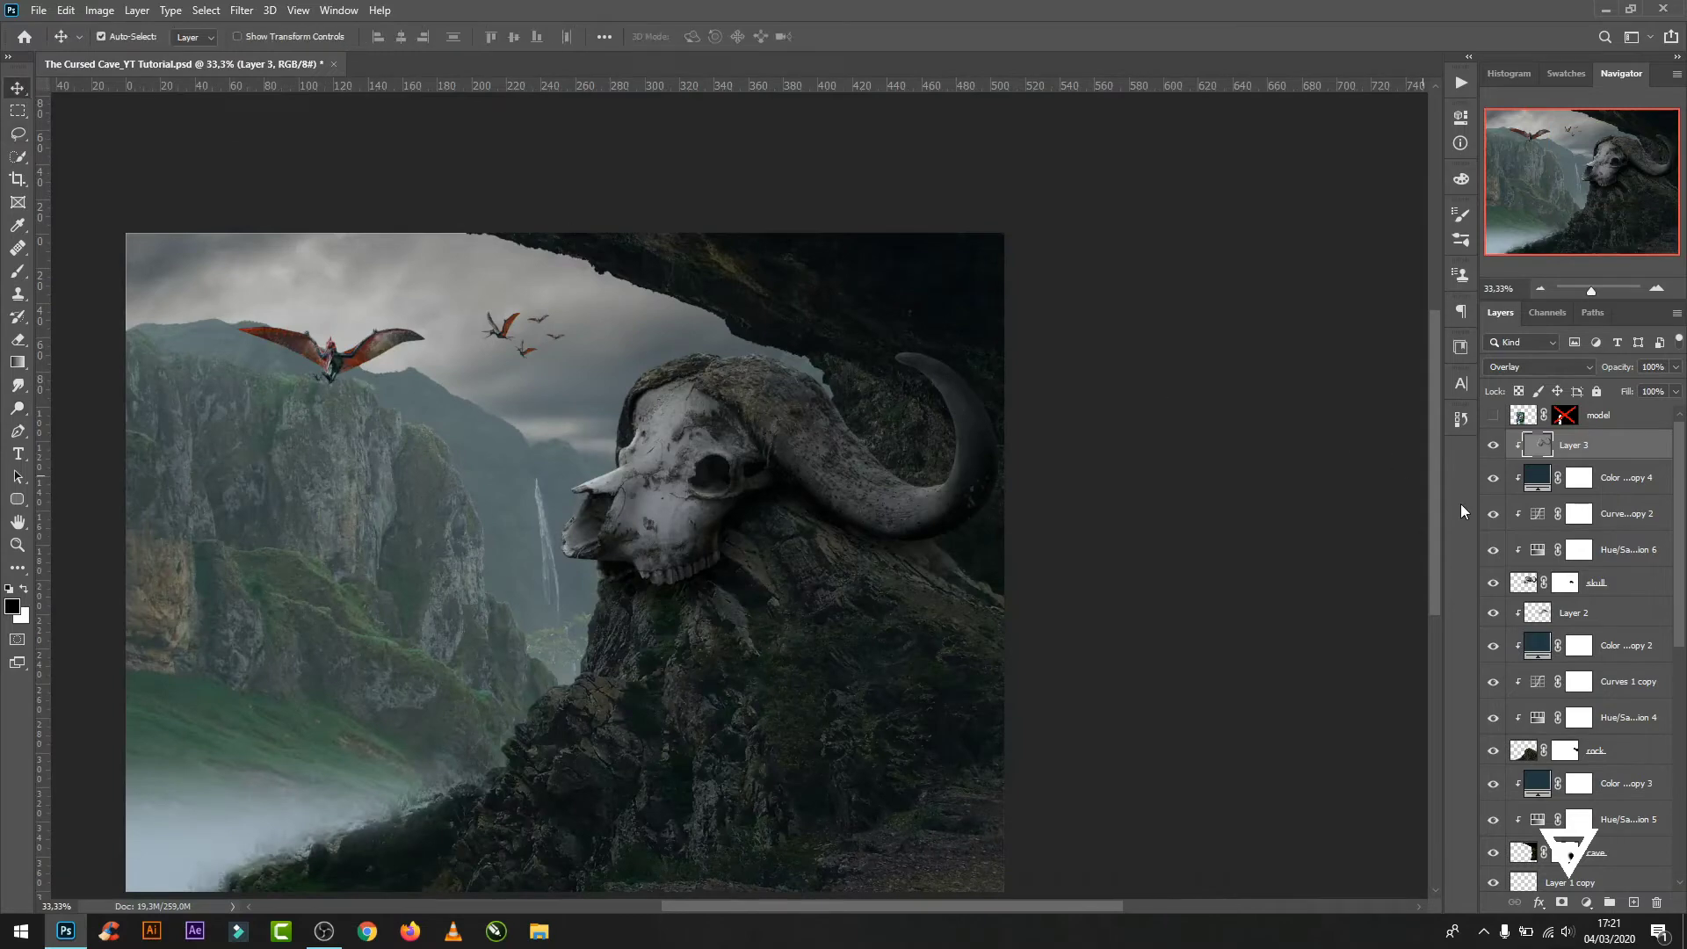
click(39, 10)
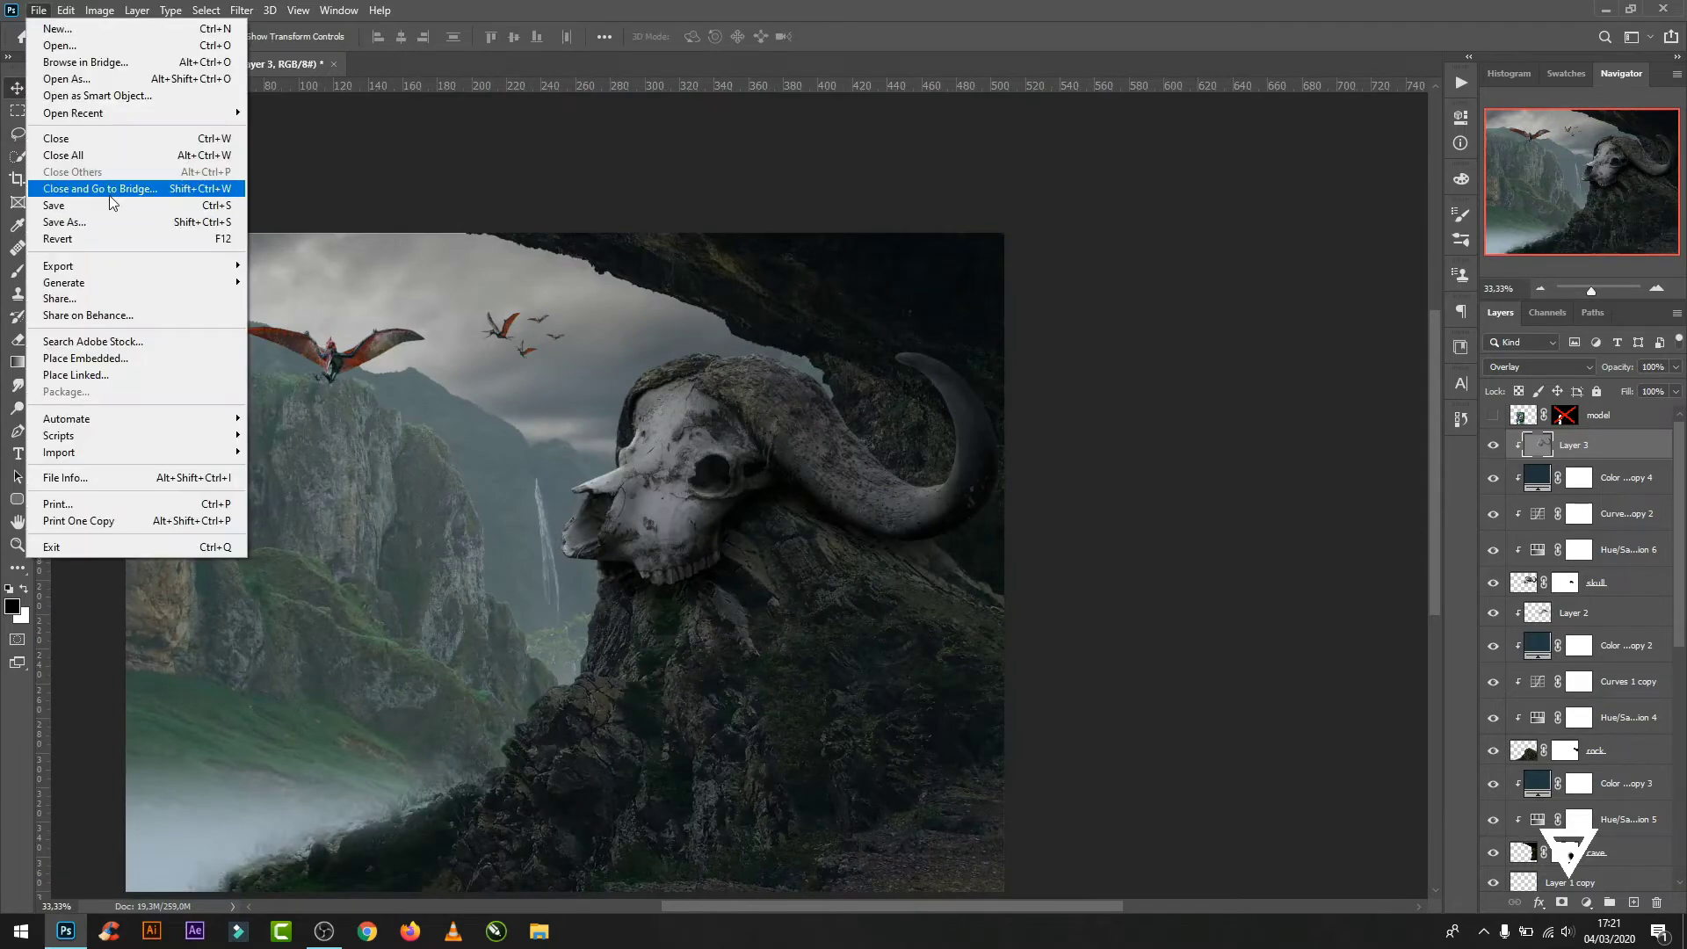
click(111, 361)
double_click(914, 220)
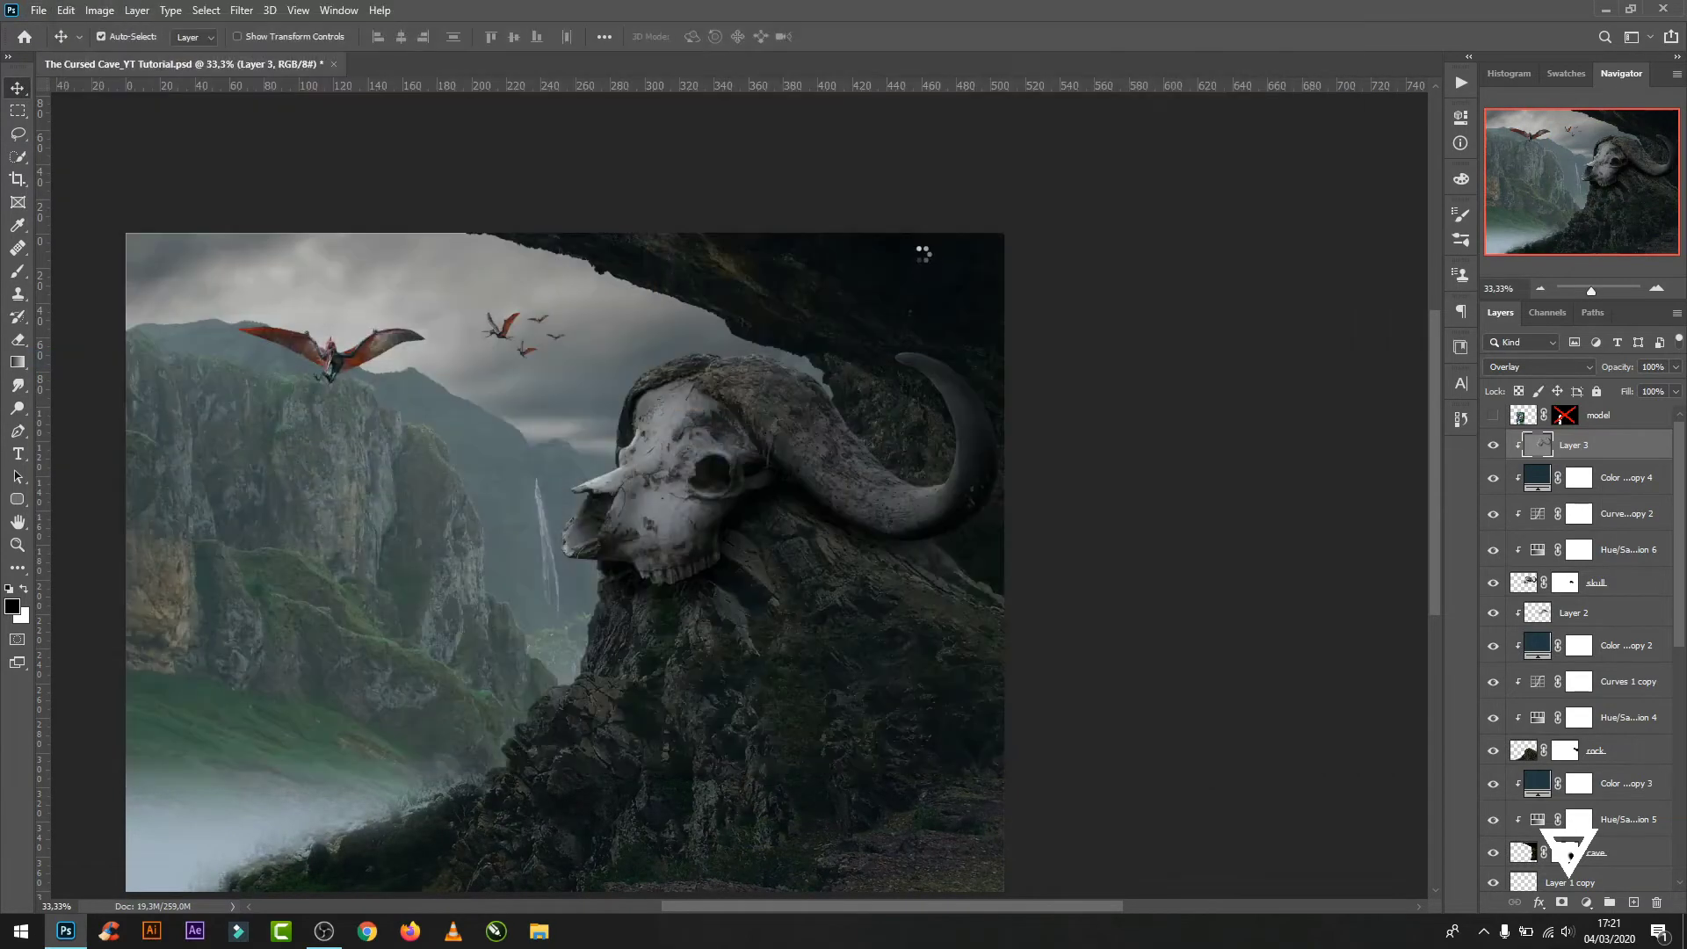
drag(1004, 782, 615, 599)
drag(516, 417, 898, 485)
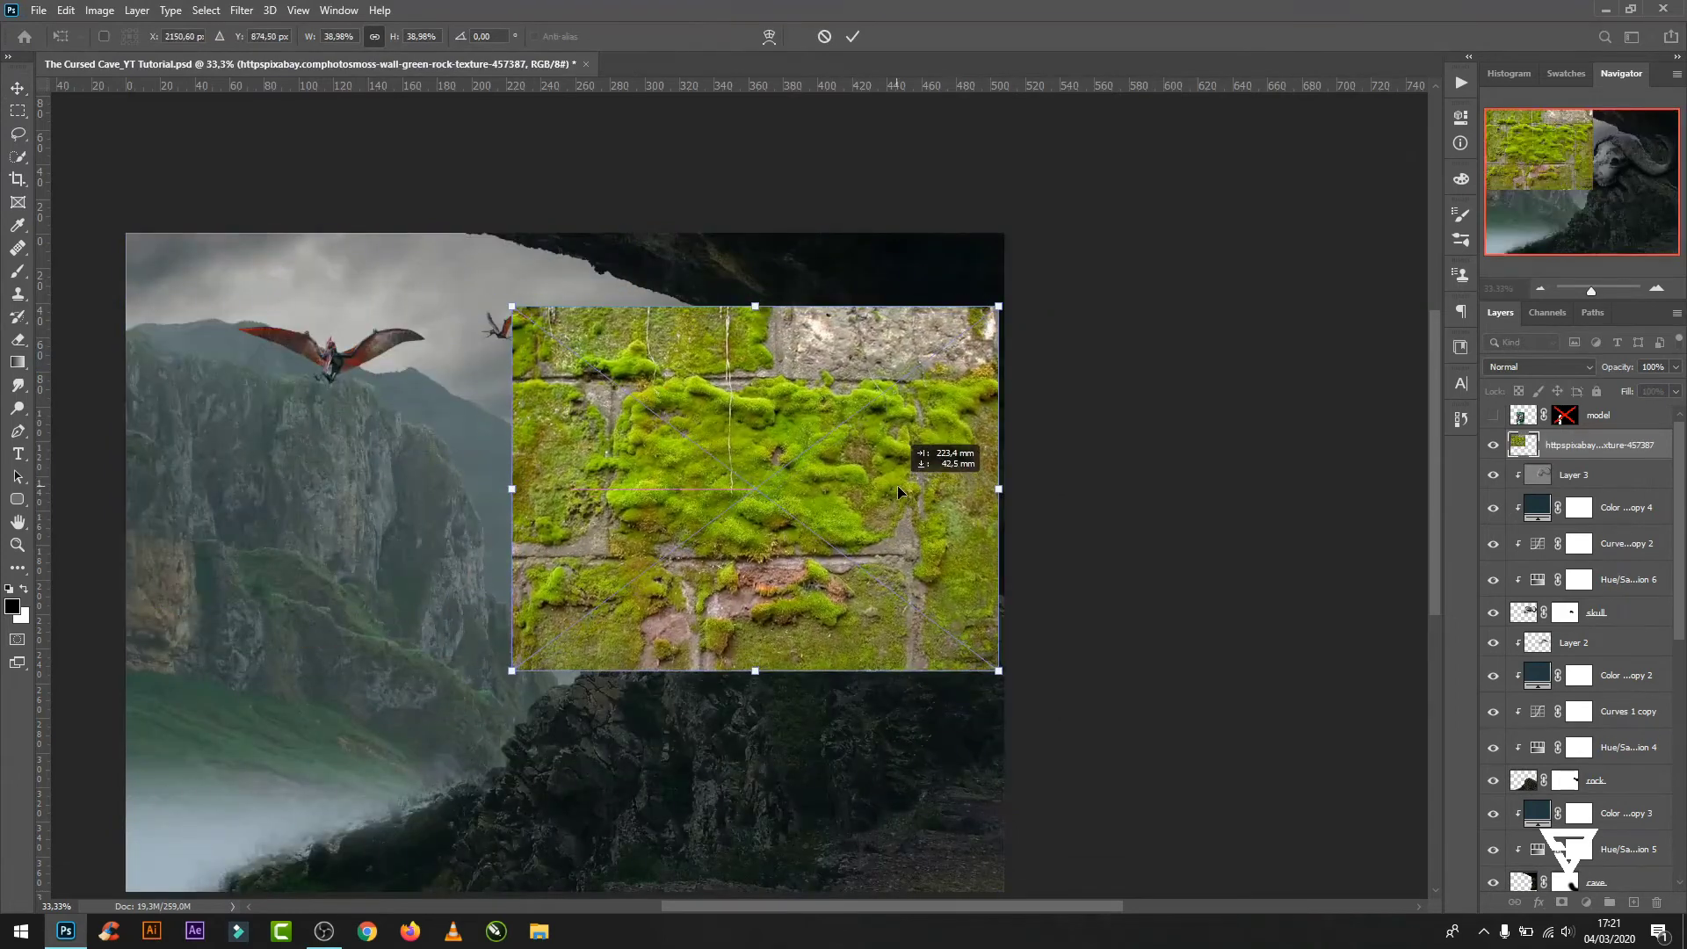
click(852, 36)
- Rename the texture layer 'moss', clip it to the skull and set it to Overlay
double_click(1585, 444)
text(moss)
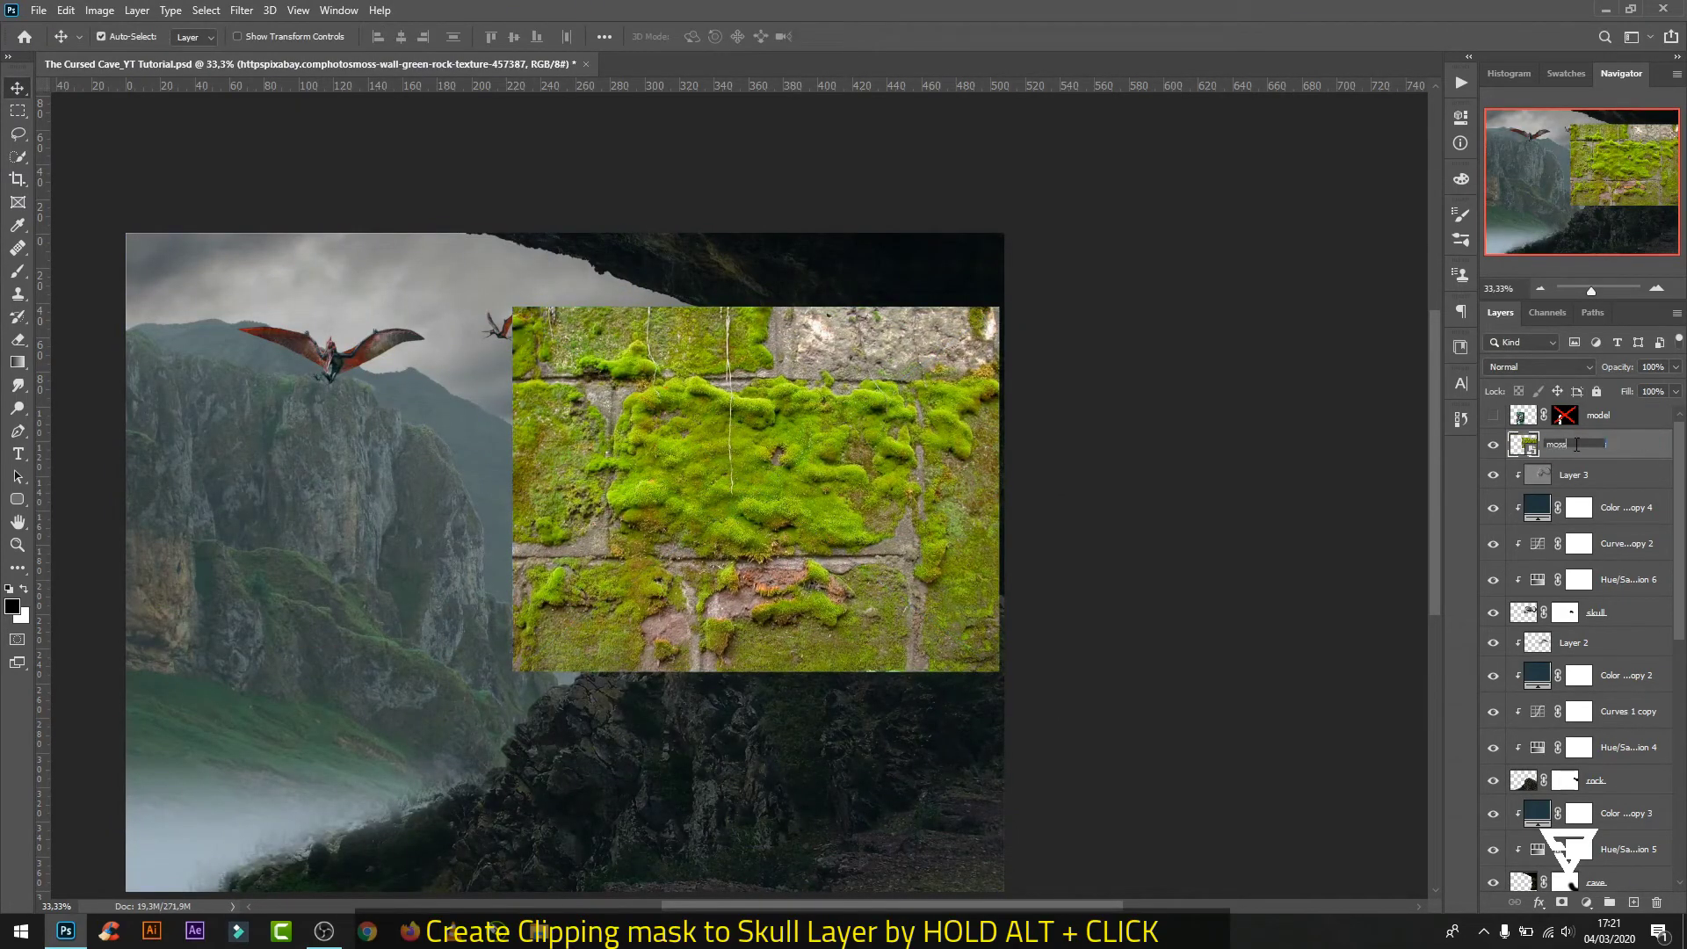
key(Return)
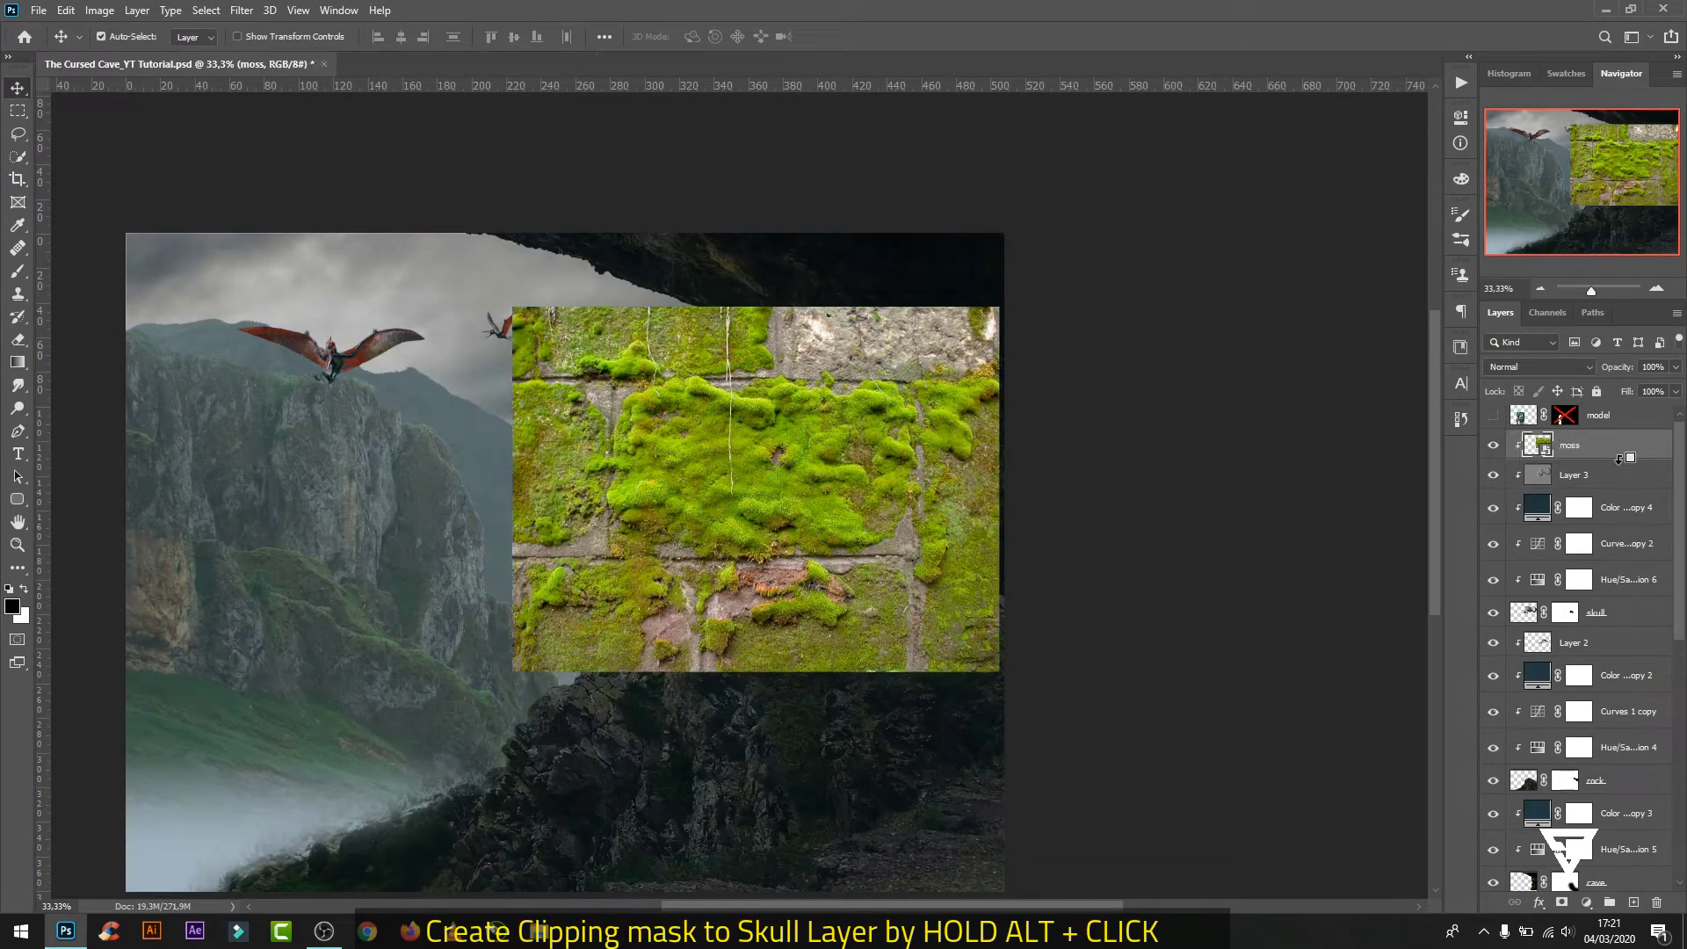
alt+click(1534, 458)
click(838, 380)
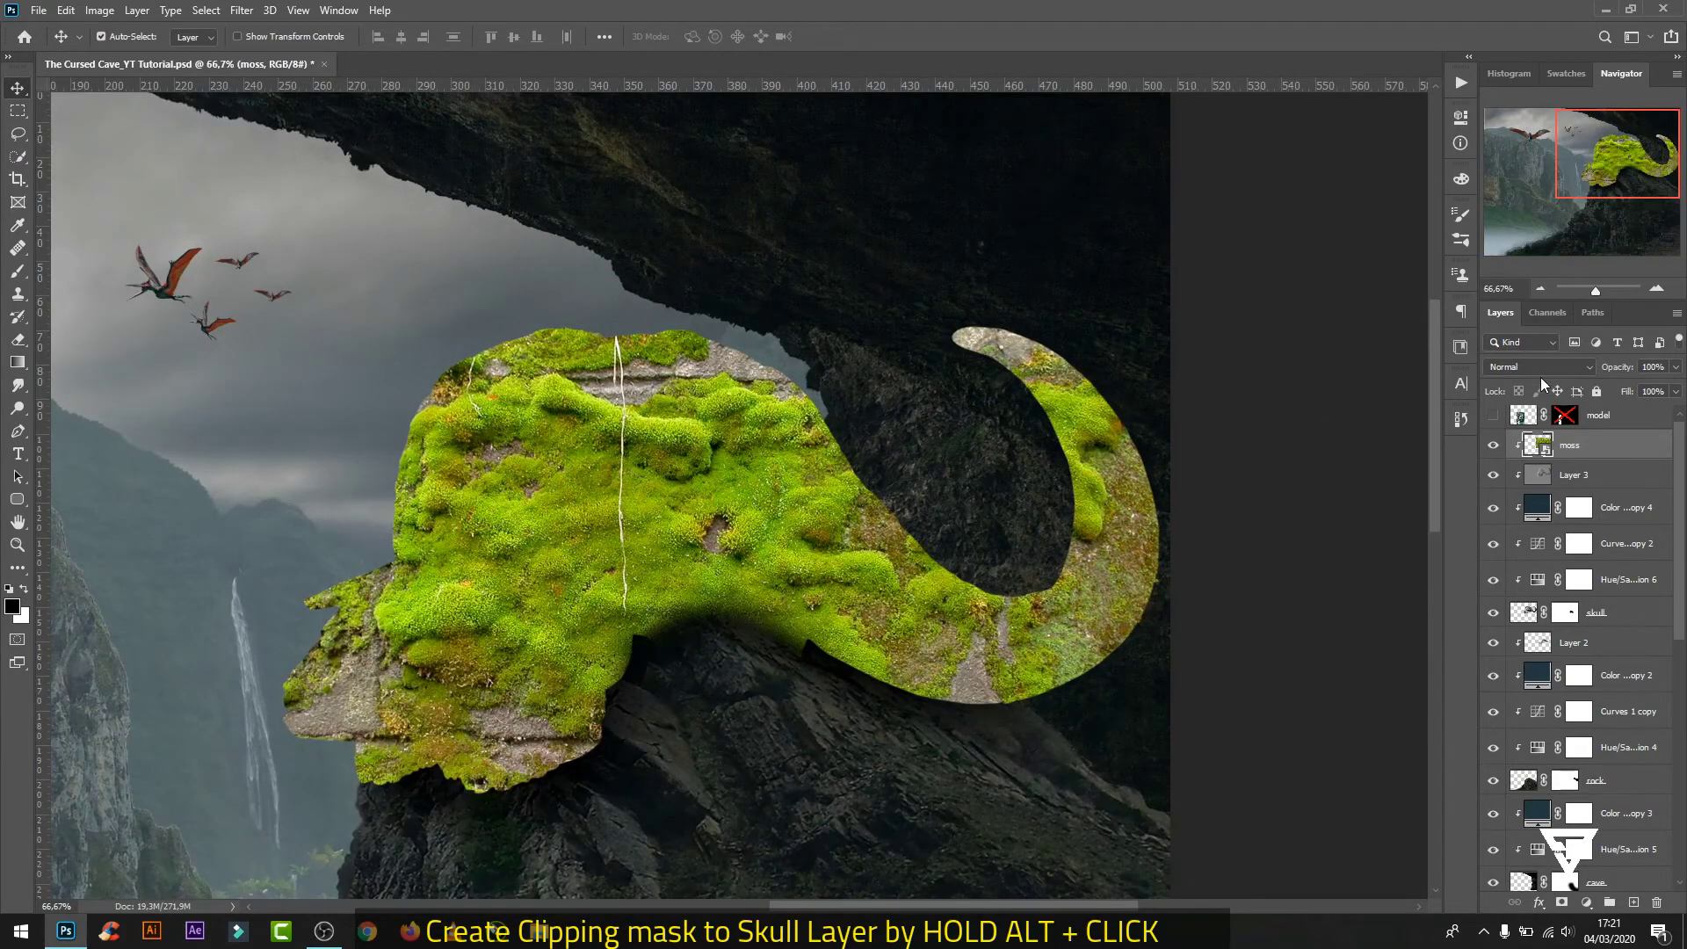
click(1538, 367)
click(1520, 580)
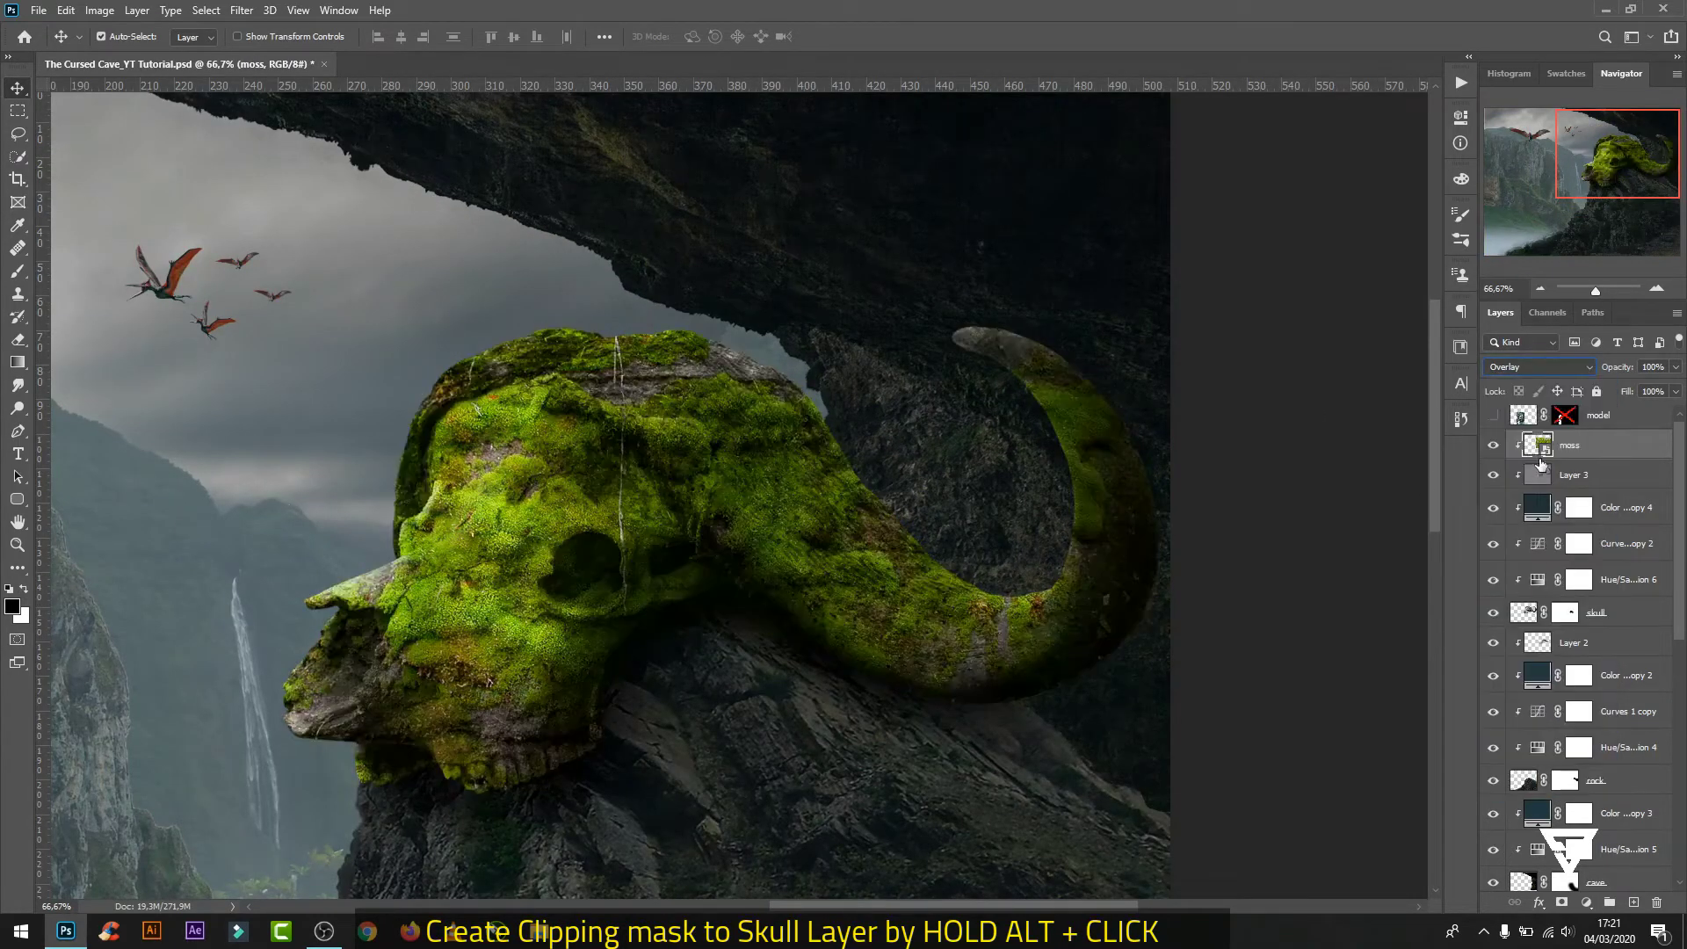
- Apply Hue/Saturation to the moss: Hue -1, Saturation -43, Lightness -22
key(ctrl+u)
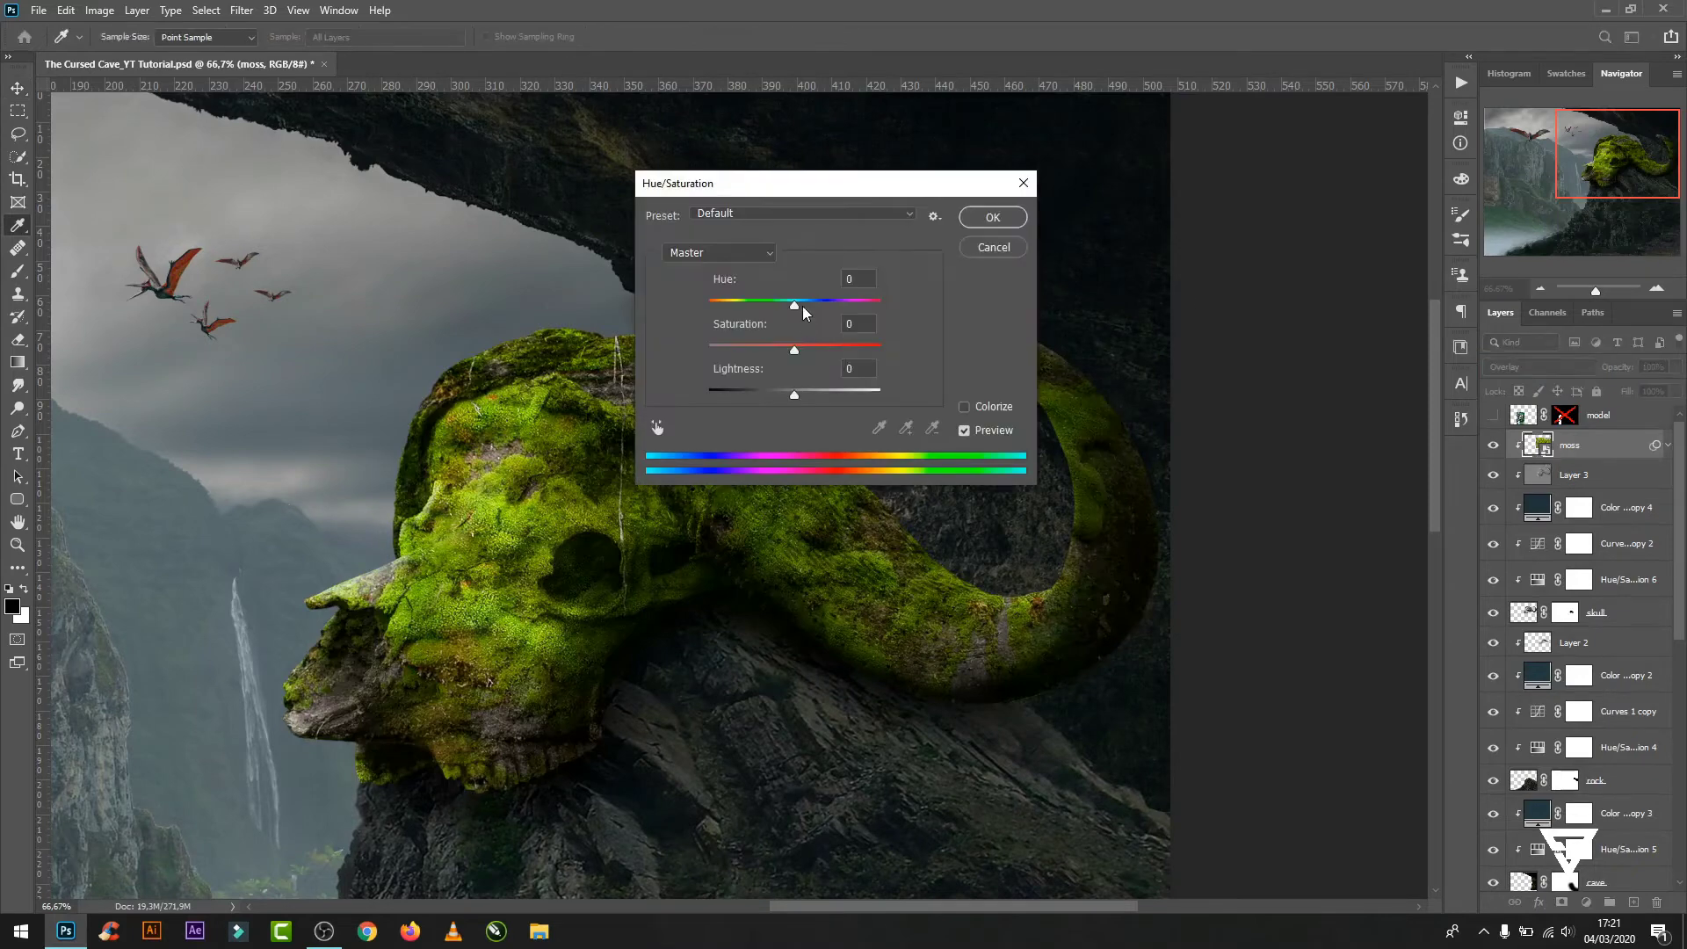
drag(791, 303, 781, 303)
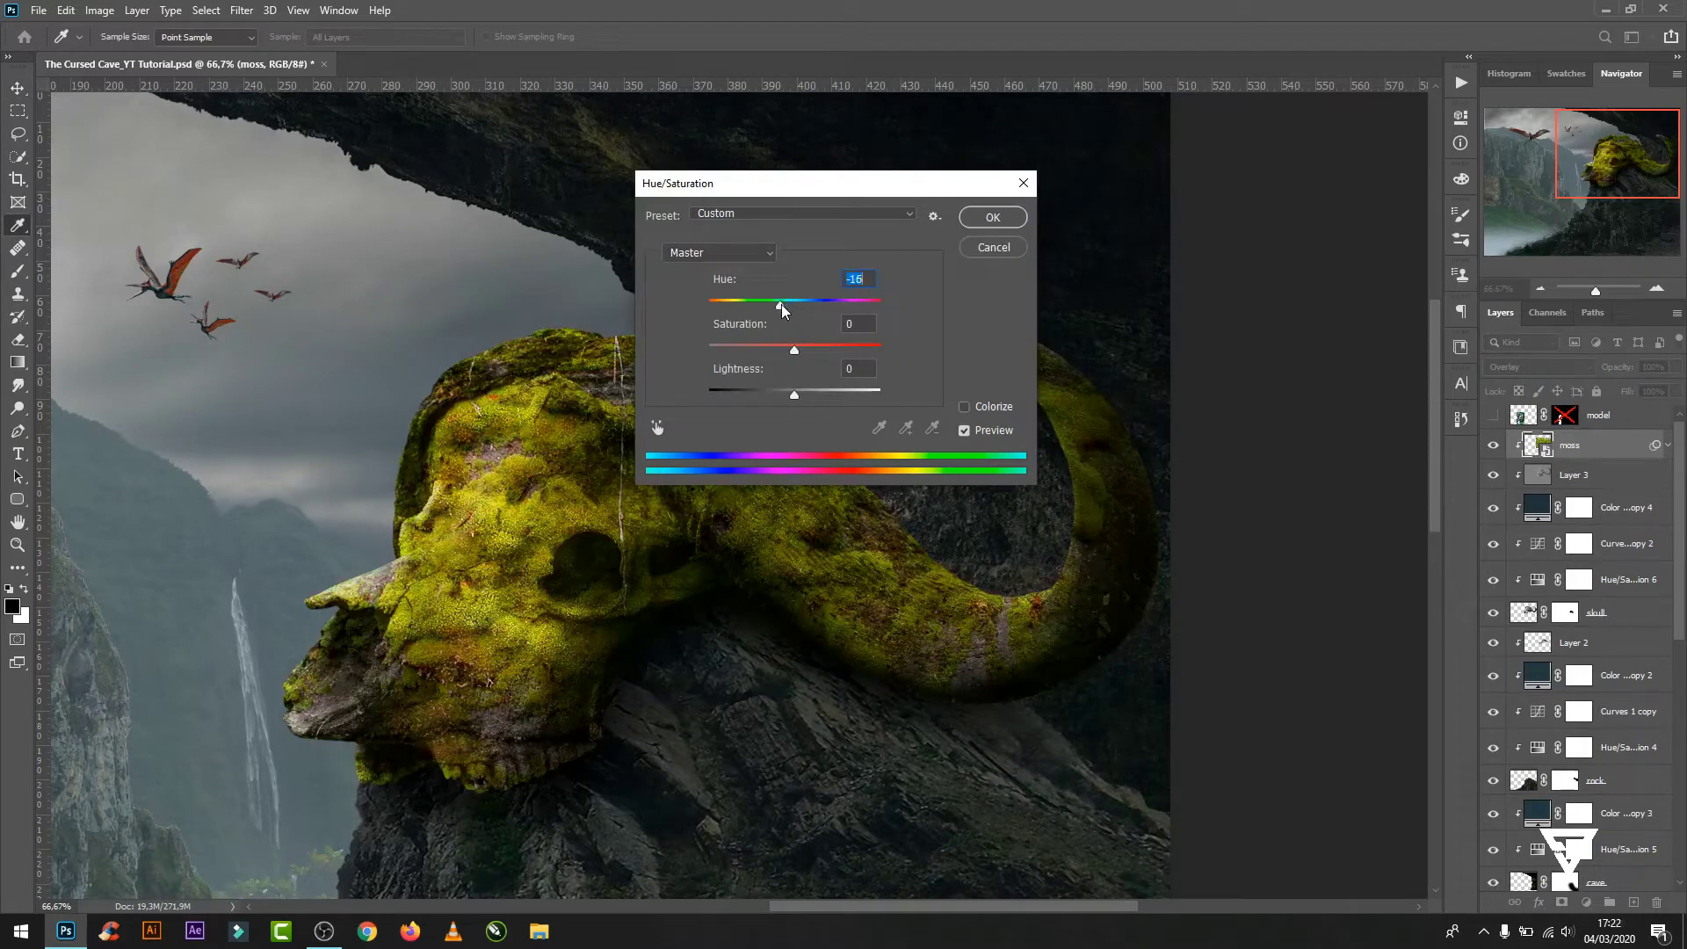
mouse_move(794, 393)
mouse_down()
mouse_move(774, 392)
mouse_move(765, 348)
mouse_move(712, 351)
mouse_move(753, 353)
mouse_move(782, 305)
mouse_move(758, 350)
mouse_up()
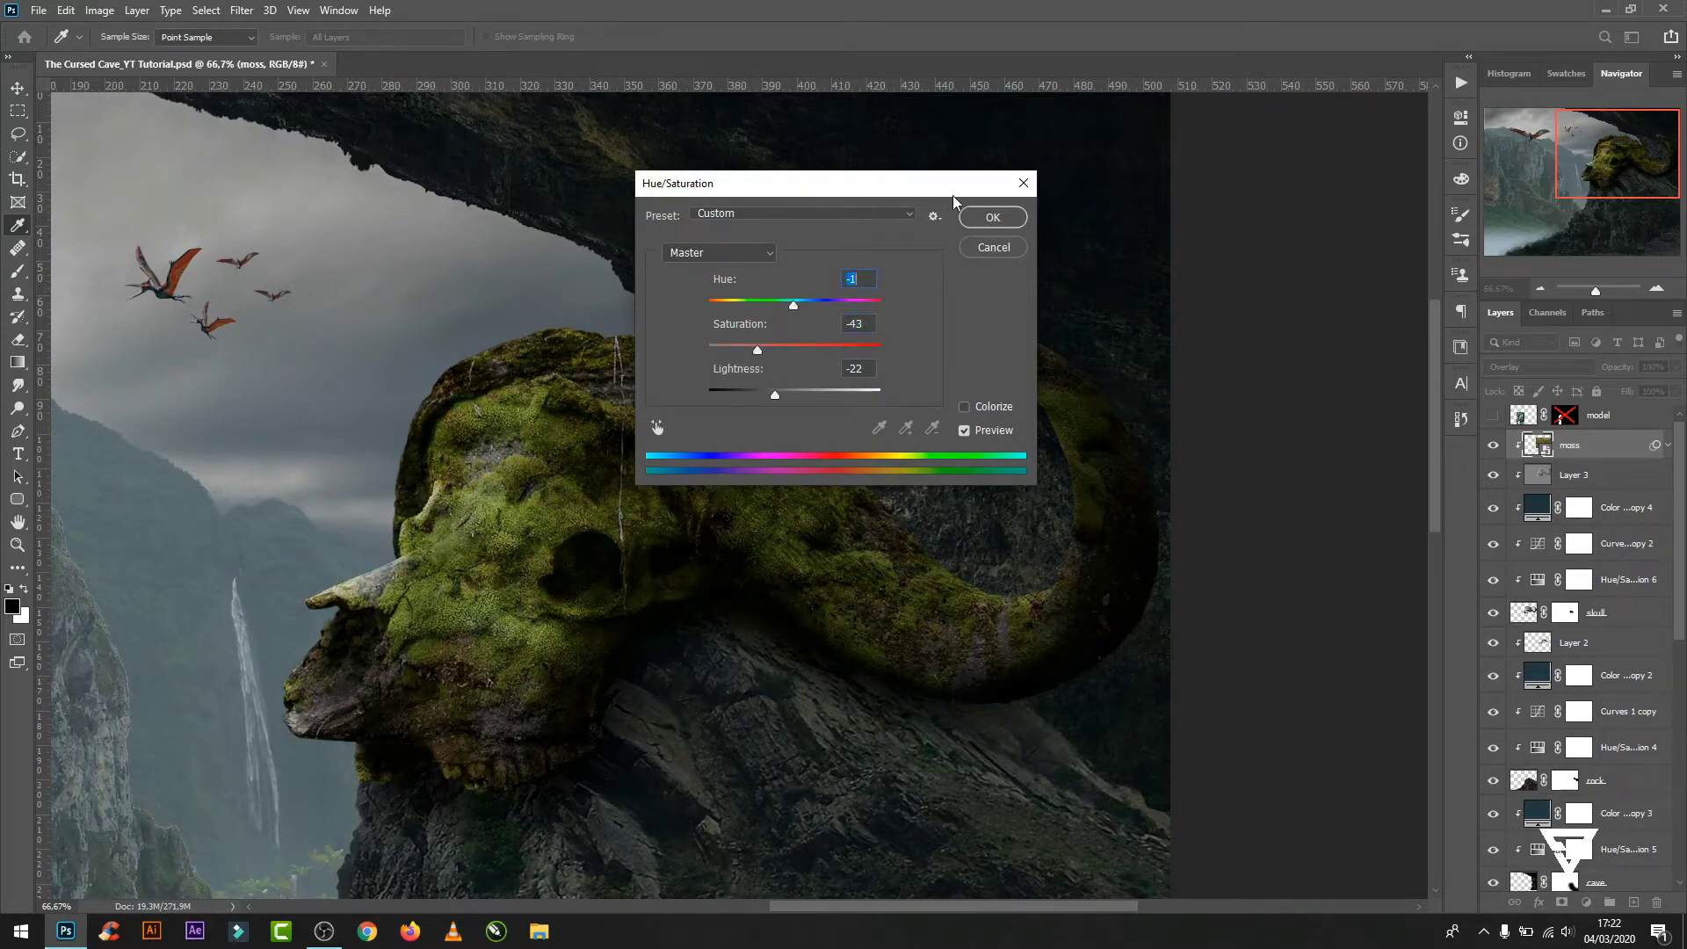
click(992, 219)
- Rasterize the moss layer and add an inverted black mask hiding all the moss
right_click(1605, 445)
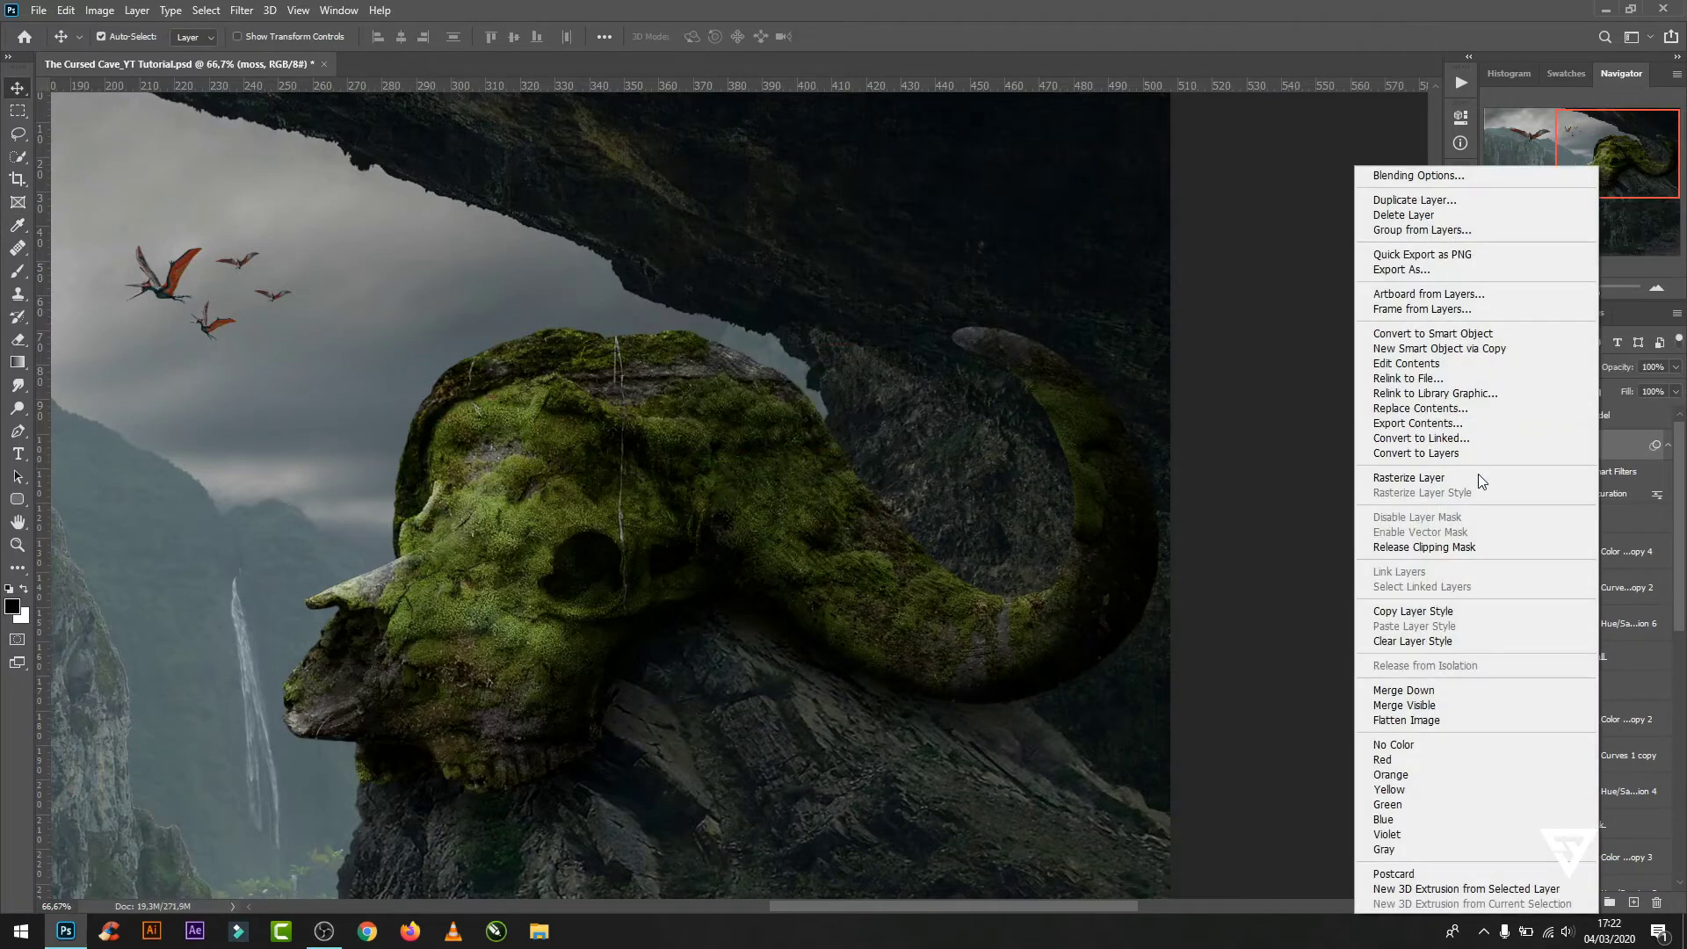
click(1567, 477)
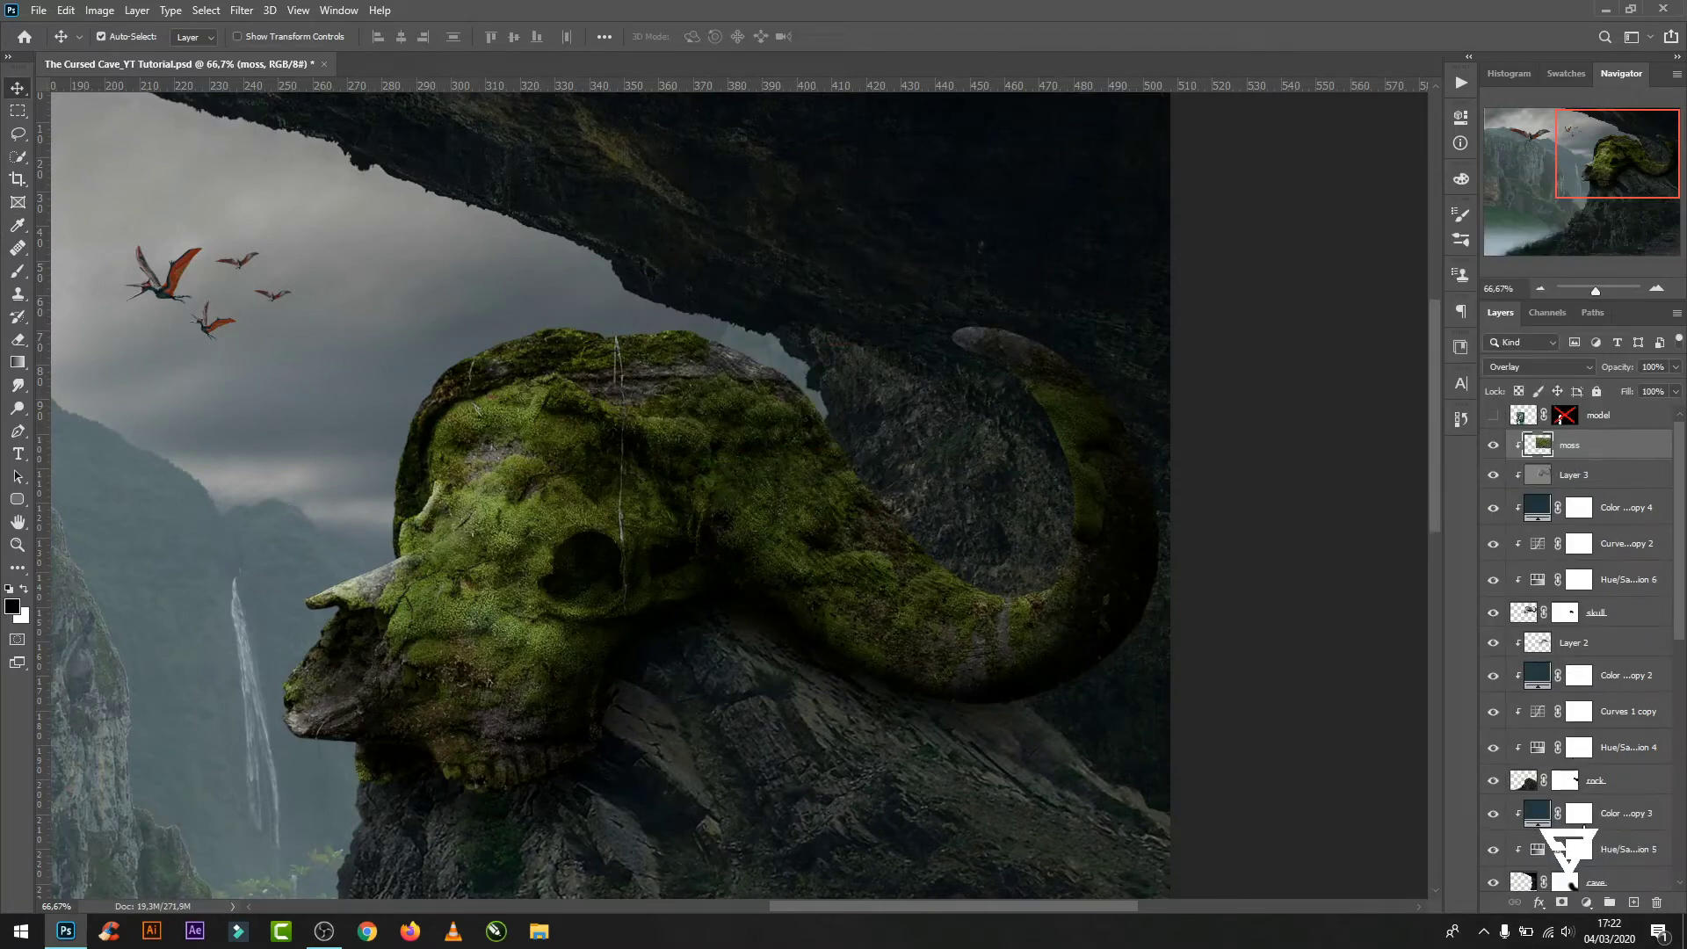
click(1563, 903)
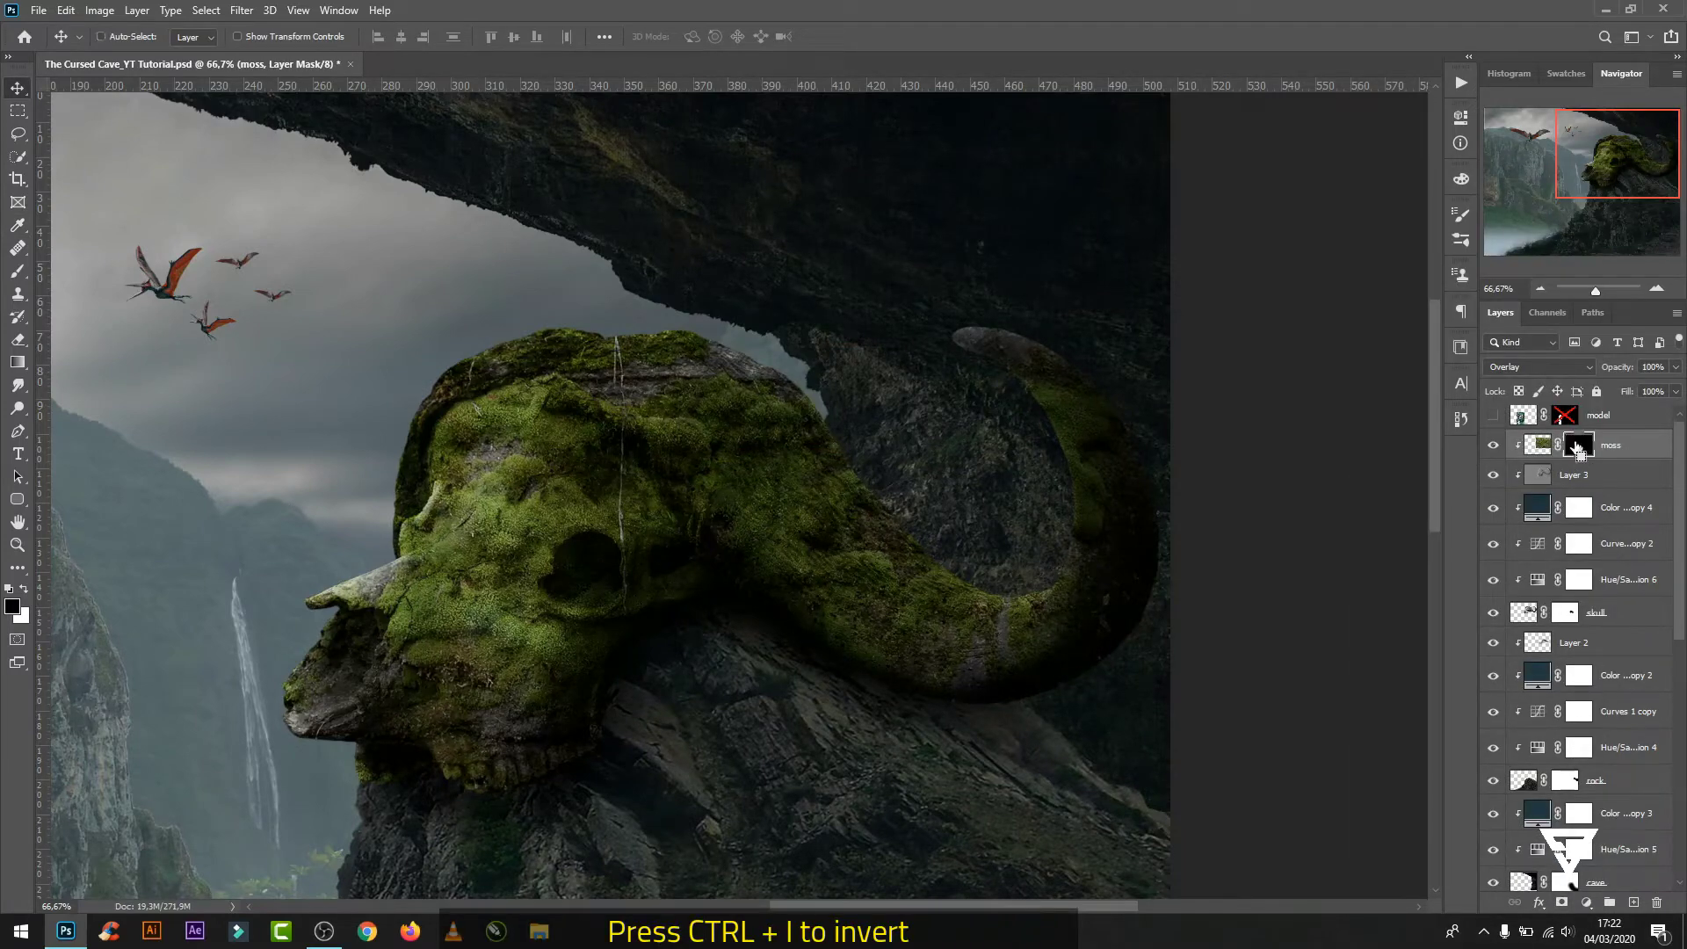
key(ctrl+i)
- Switch to the Brush tool and browse the concept art brush folder for a forest preset
click(18, 271)
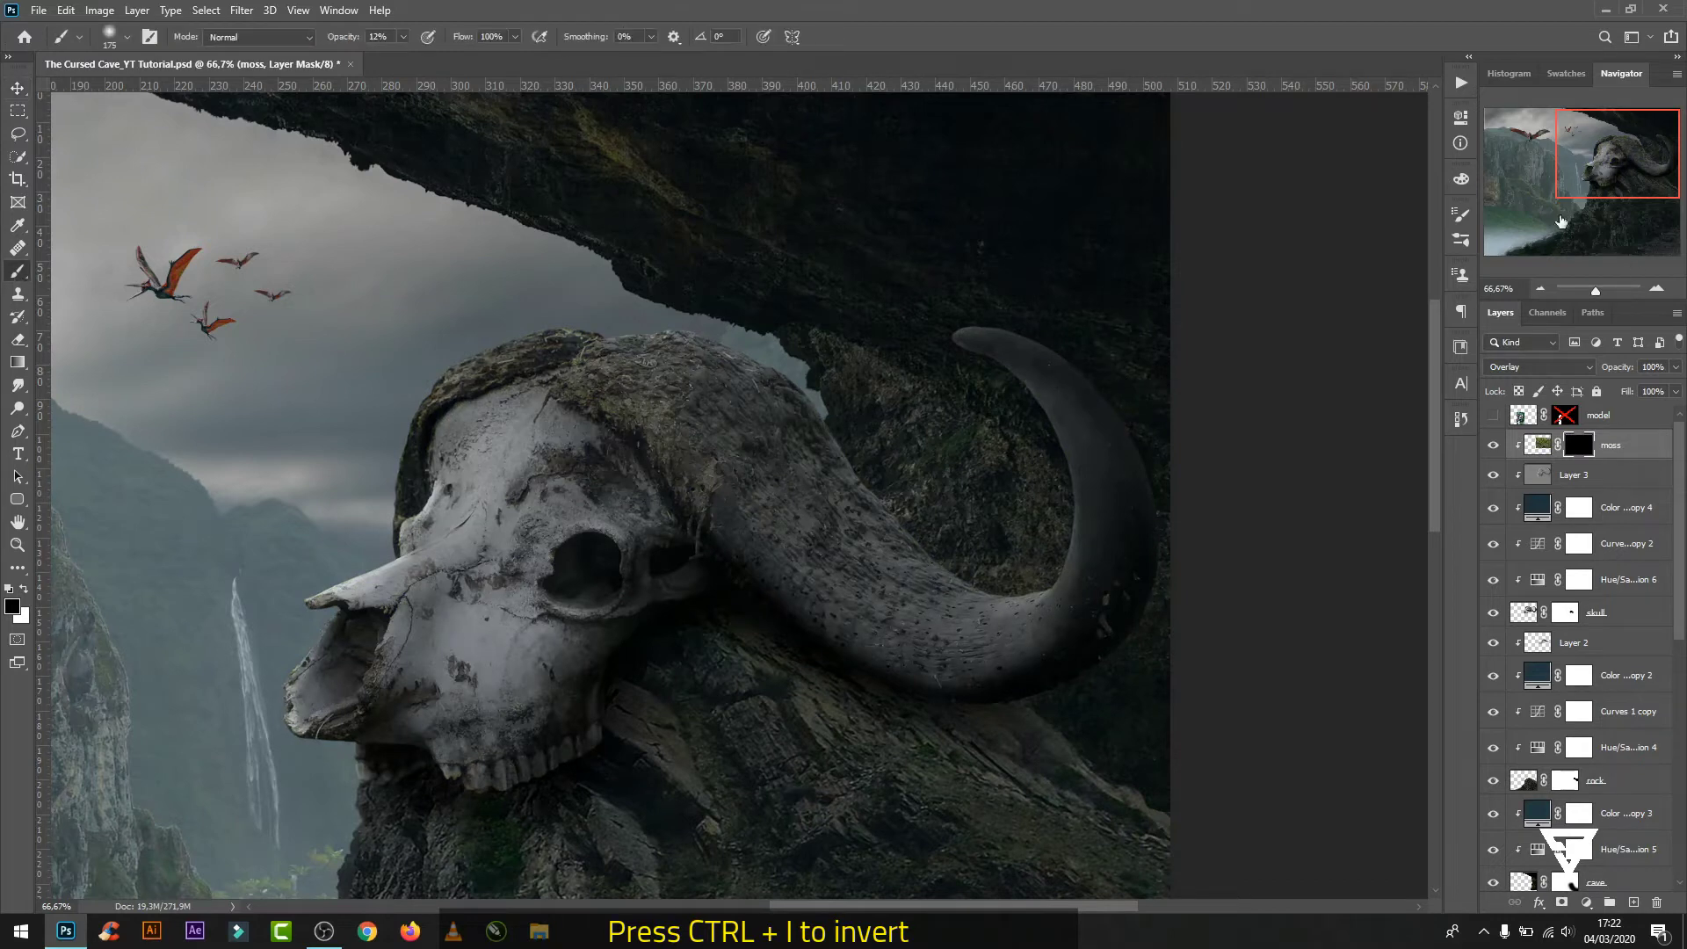
click(1463, 241)
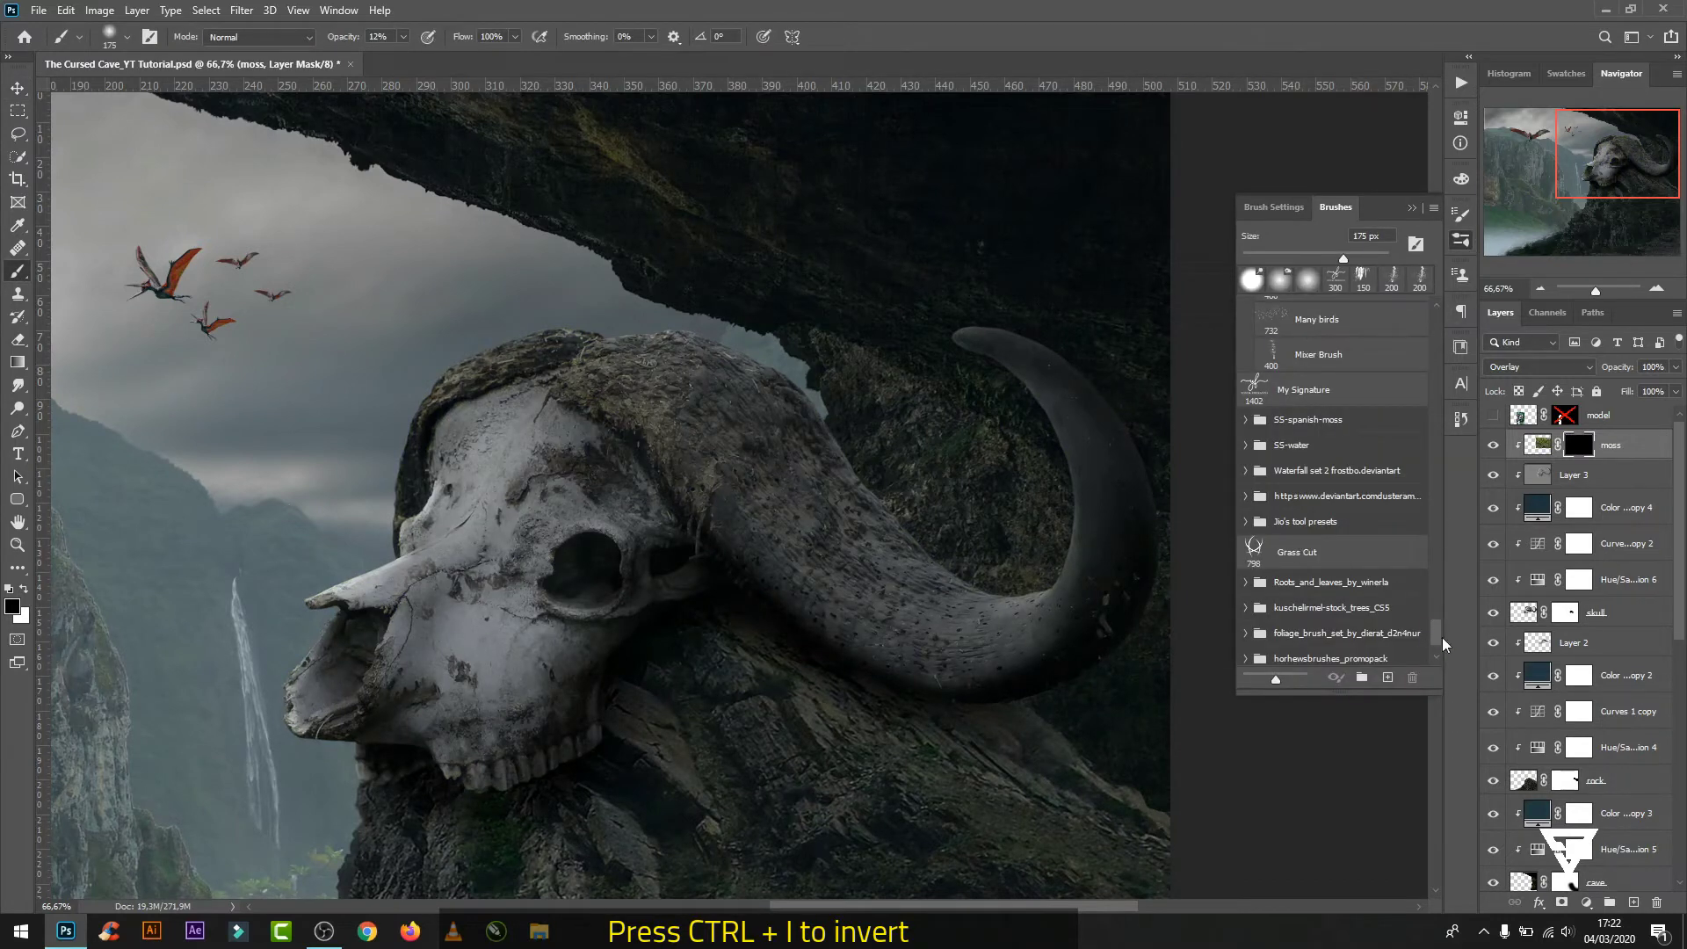
scroll(1436, 641, down, 3)
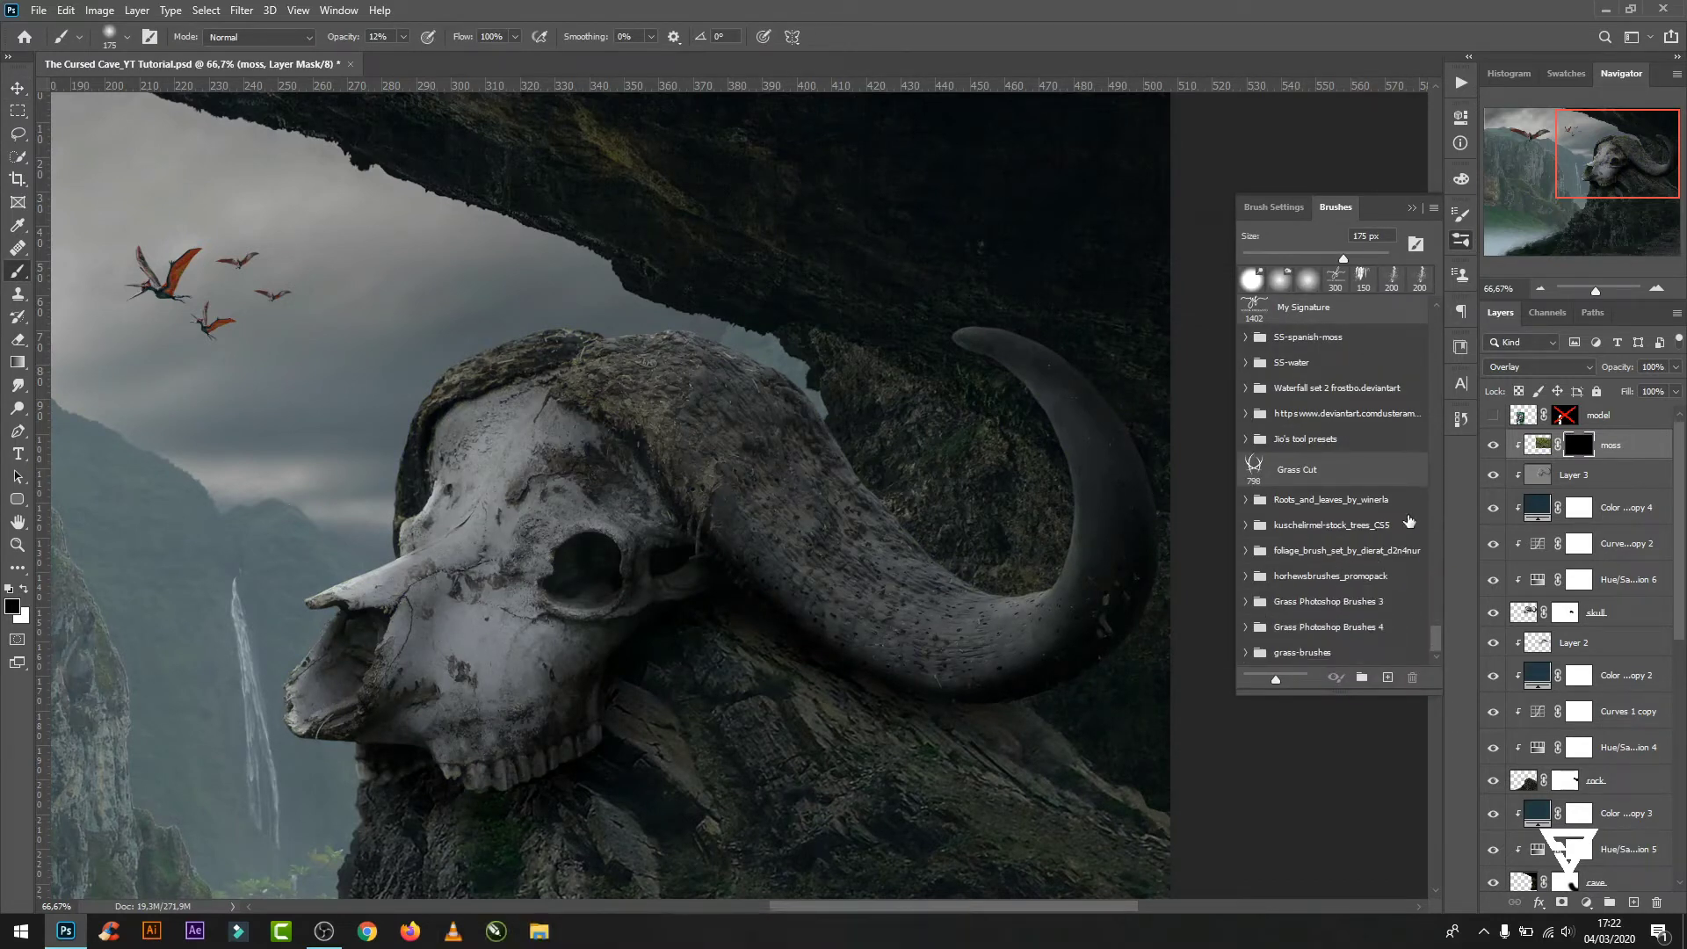
scroll(1336, 404, up, 5)
click(1340, 406)
scroll(1344, 439, down, 3)
scroll(1353, 493, down, 3)
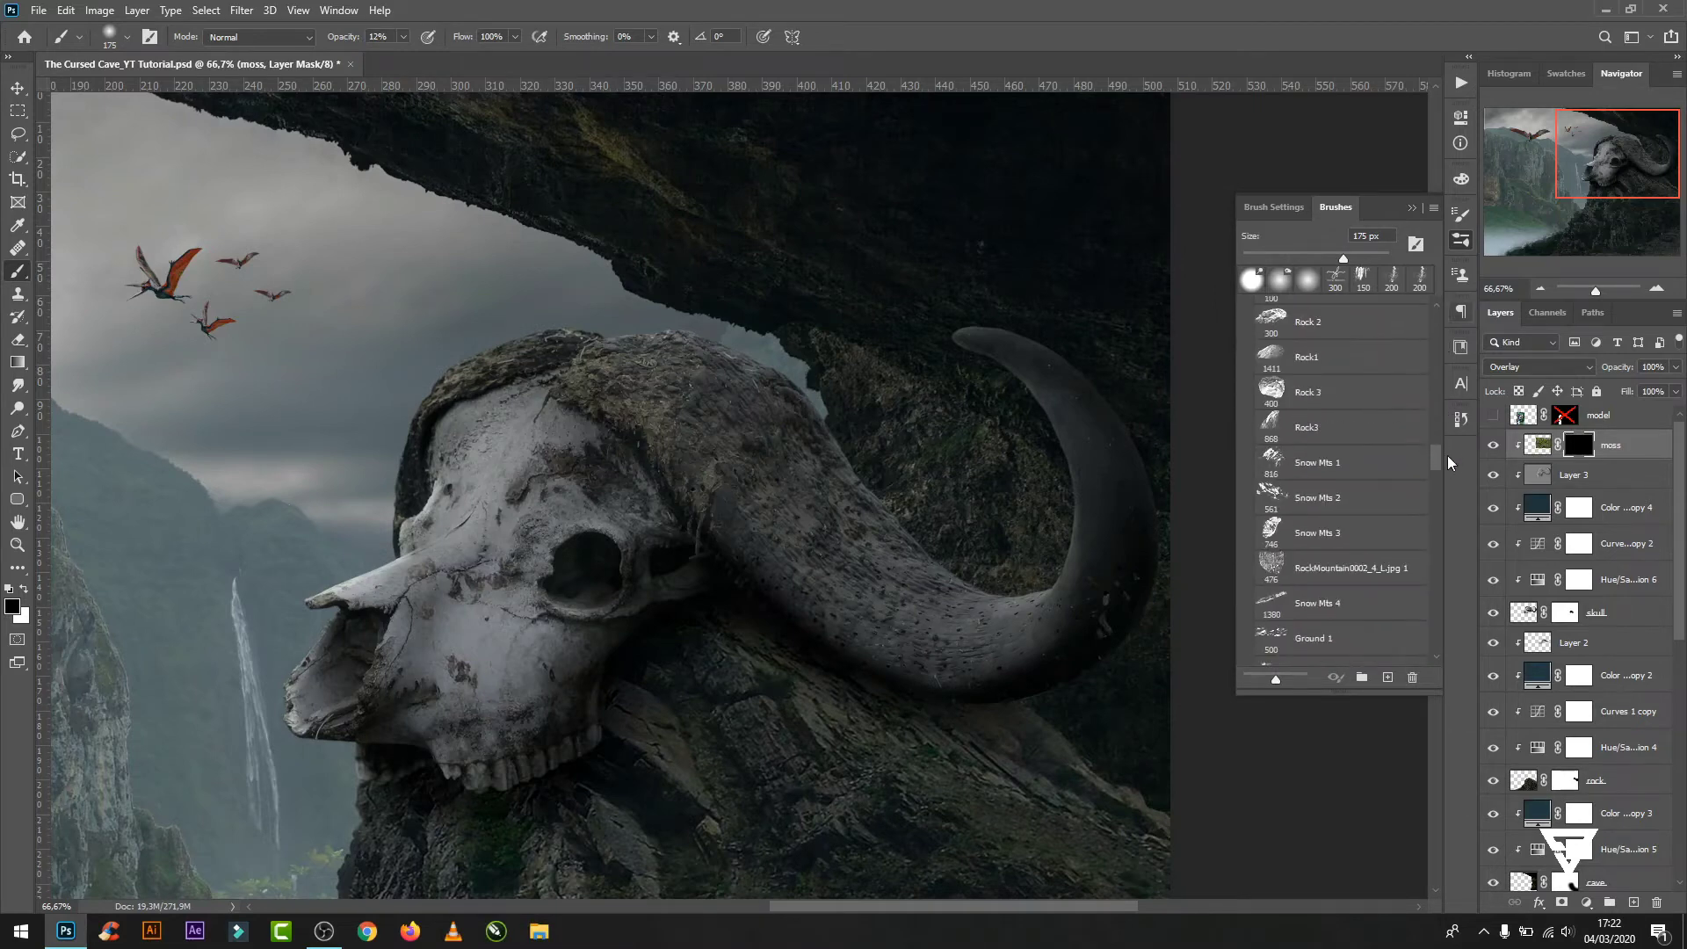
scroll(1358, 545, down, 2)
scroll(1366, 605, down, 2)
scroll(1367, 606, down, 4)
- With the Pine Forest brush in white at 30%, paint moss back near the horn and skull
click(1368, 606)
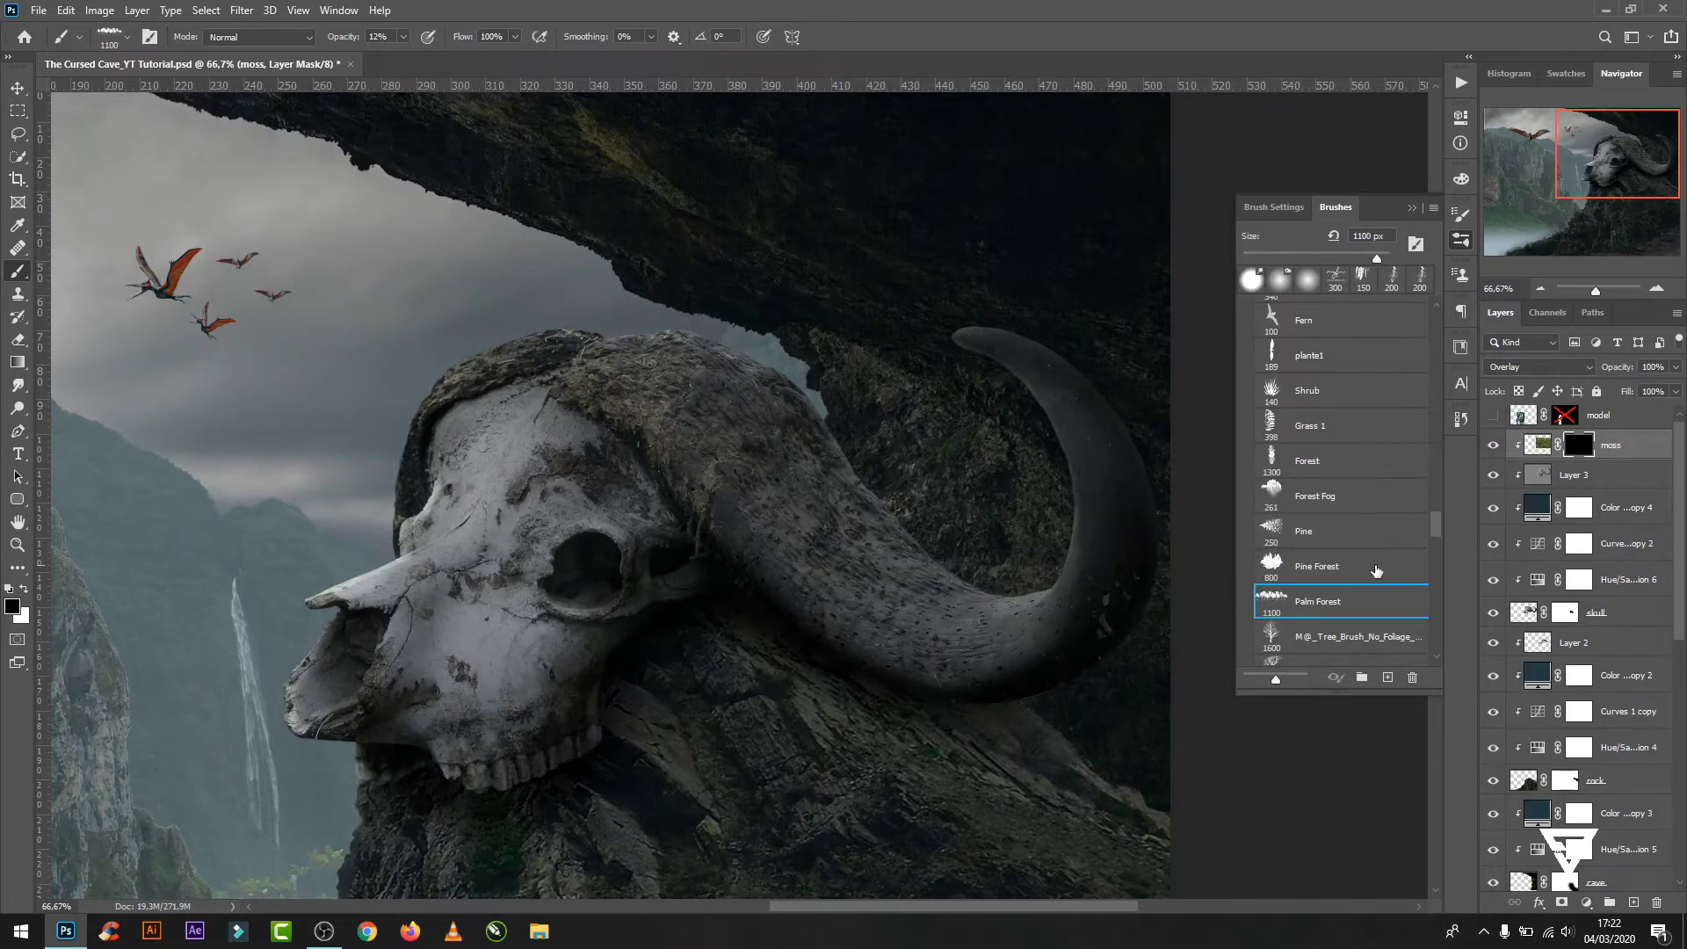
click(1371, 573)
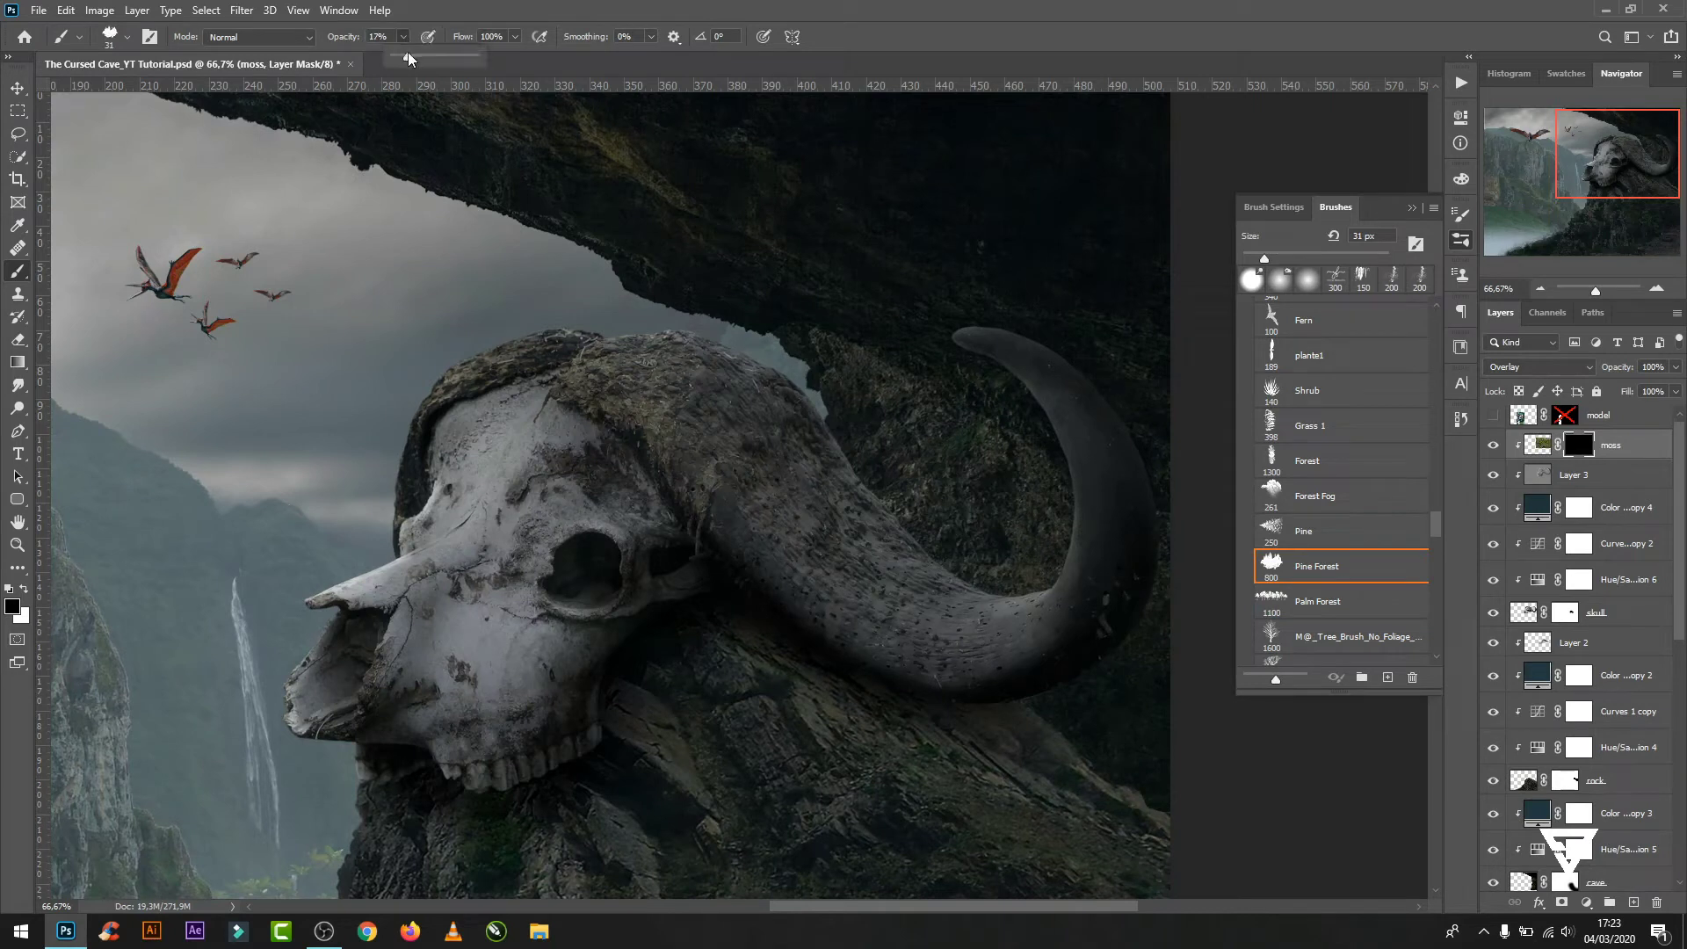
key(x)
key(3)
drag(853, 607, 830, 646)
key(bracketright)
key(bracketright)
key(bracketright)
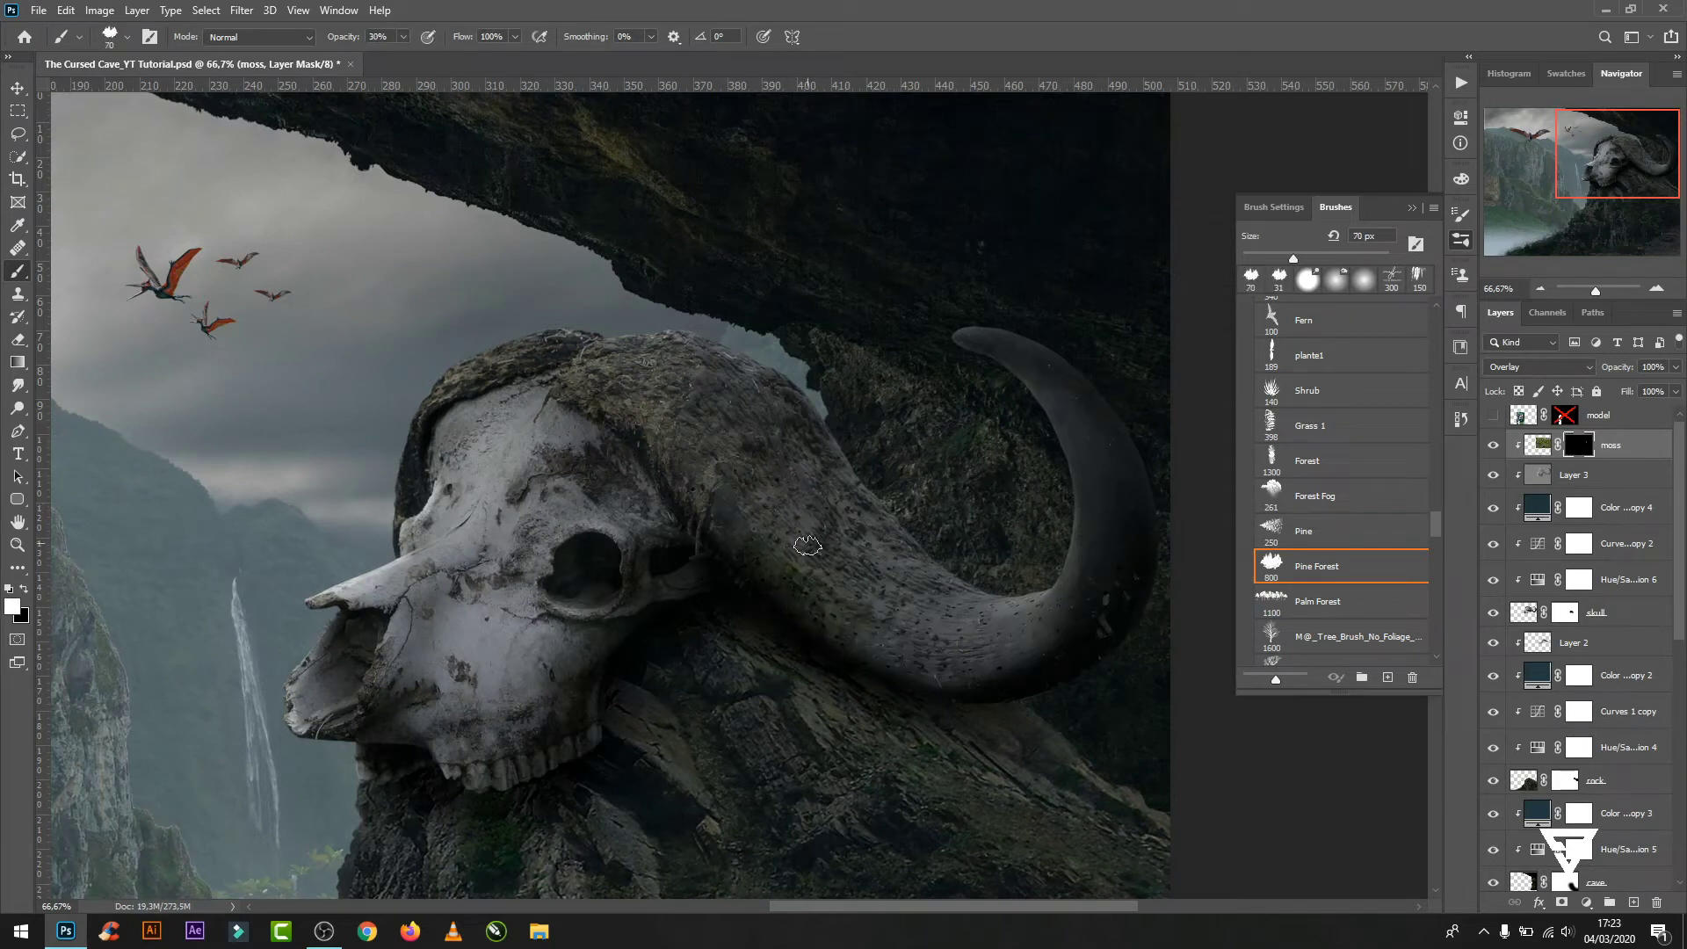
mouse_move(817, 544)
mouse_down()
mouse_move(649, 602)
mouse_move(546, 708)
mouse_up()
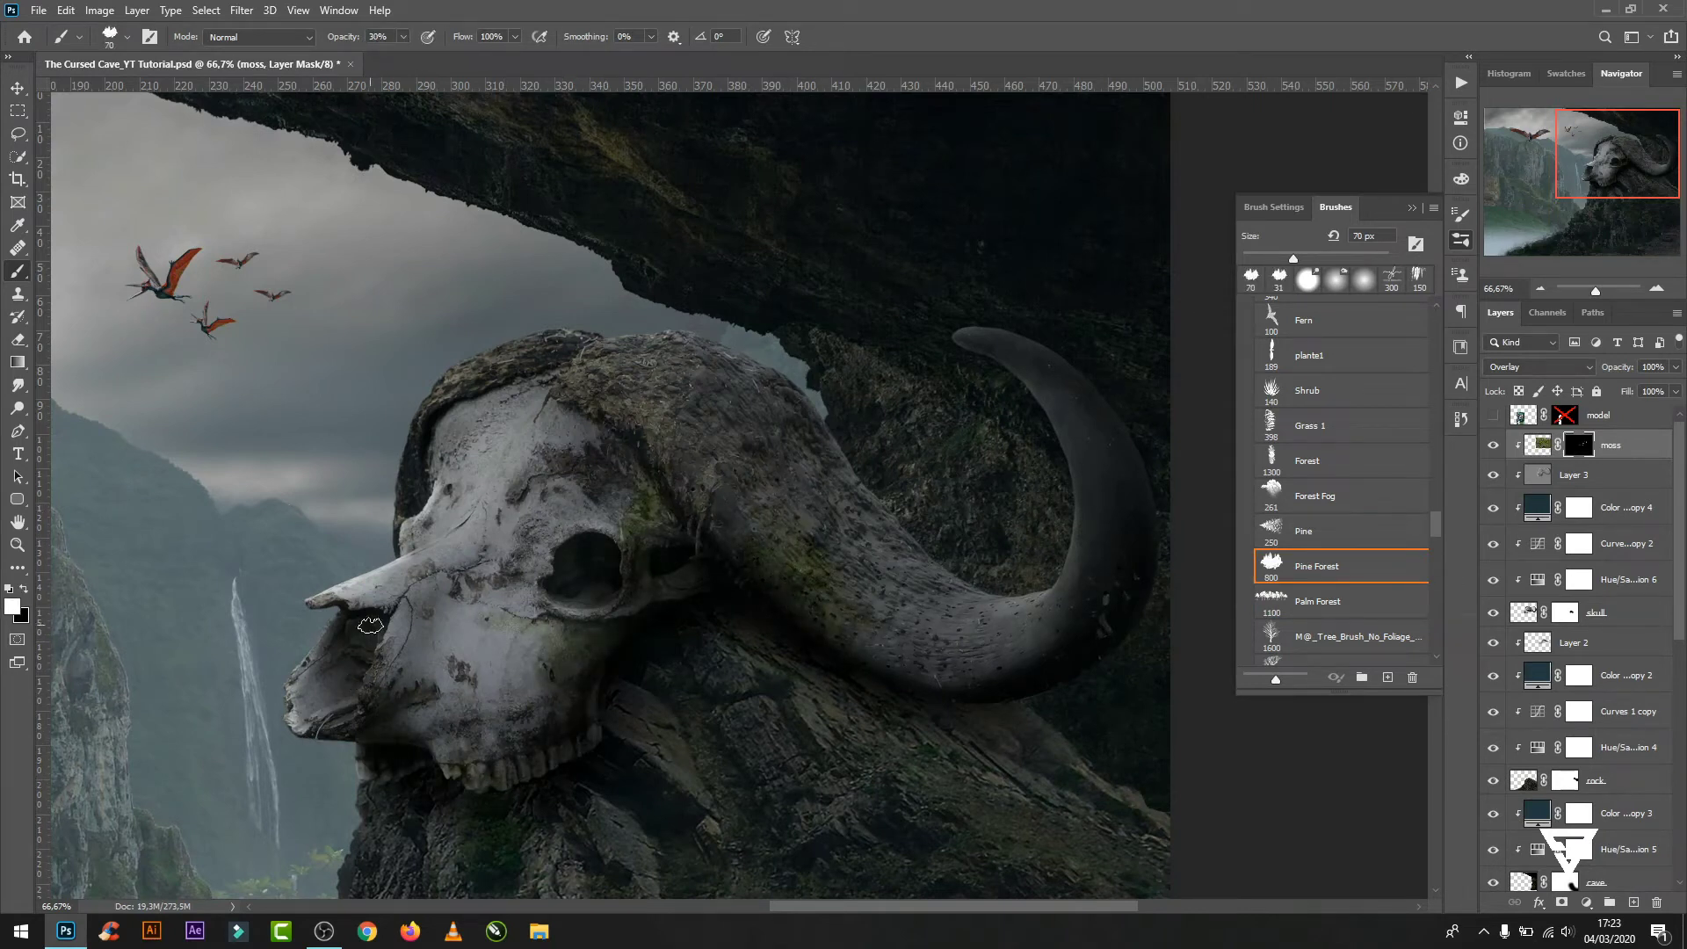
- Switch to a larger Forest brush and paint moss back onto the horn
scroll(1438, 527, down, 3)
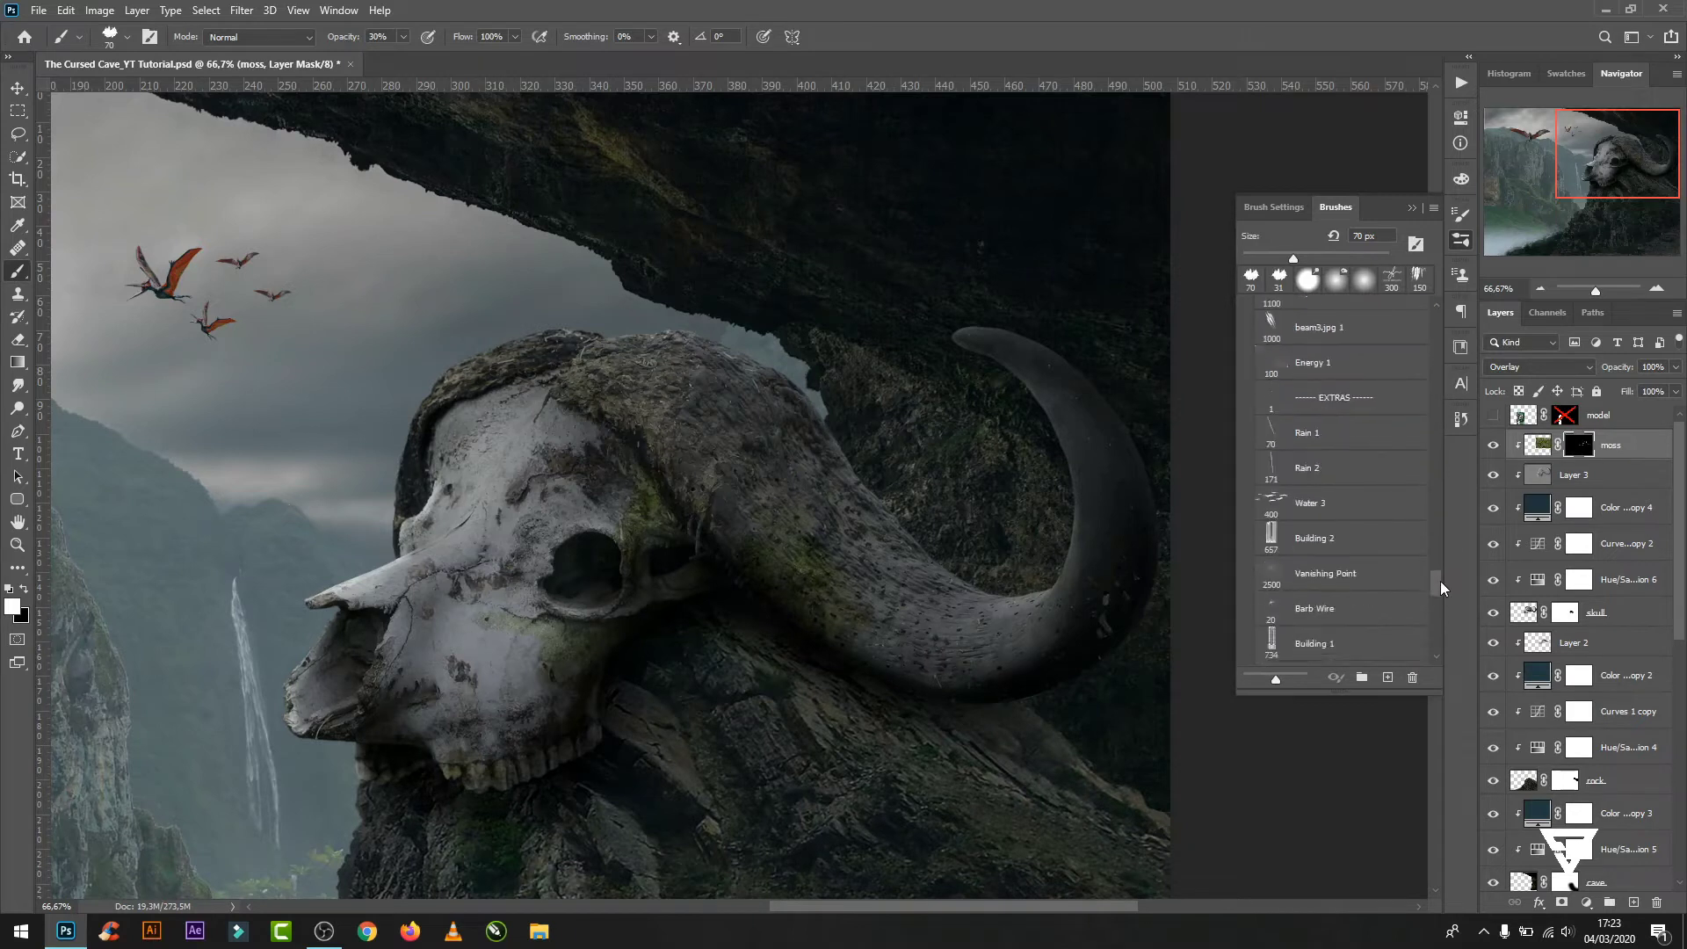
scroll(1439, 501, up, 6)
scroll(1443, 478, up, 6)
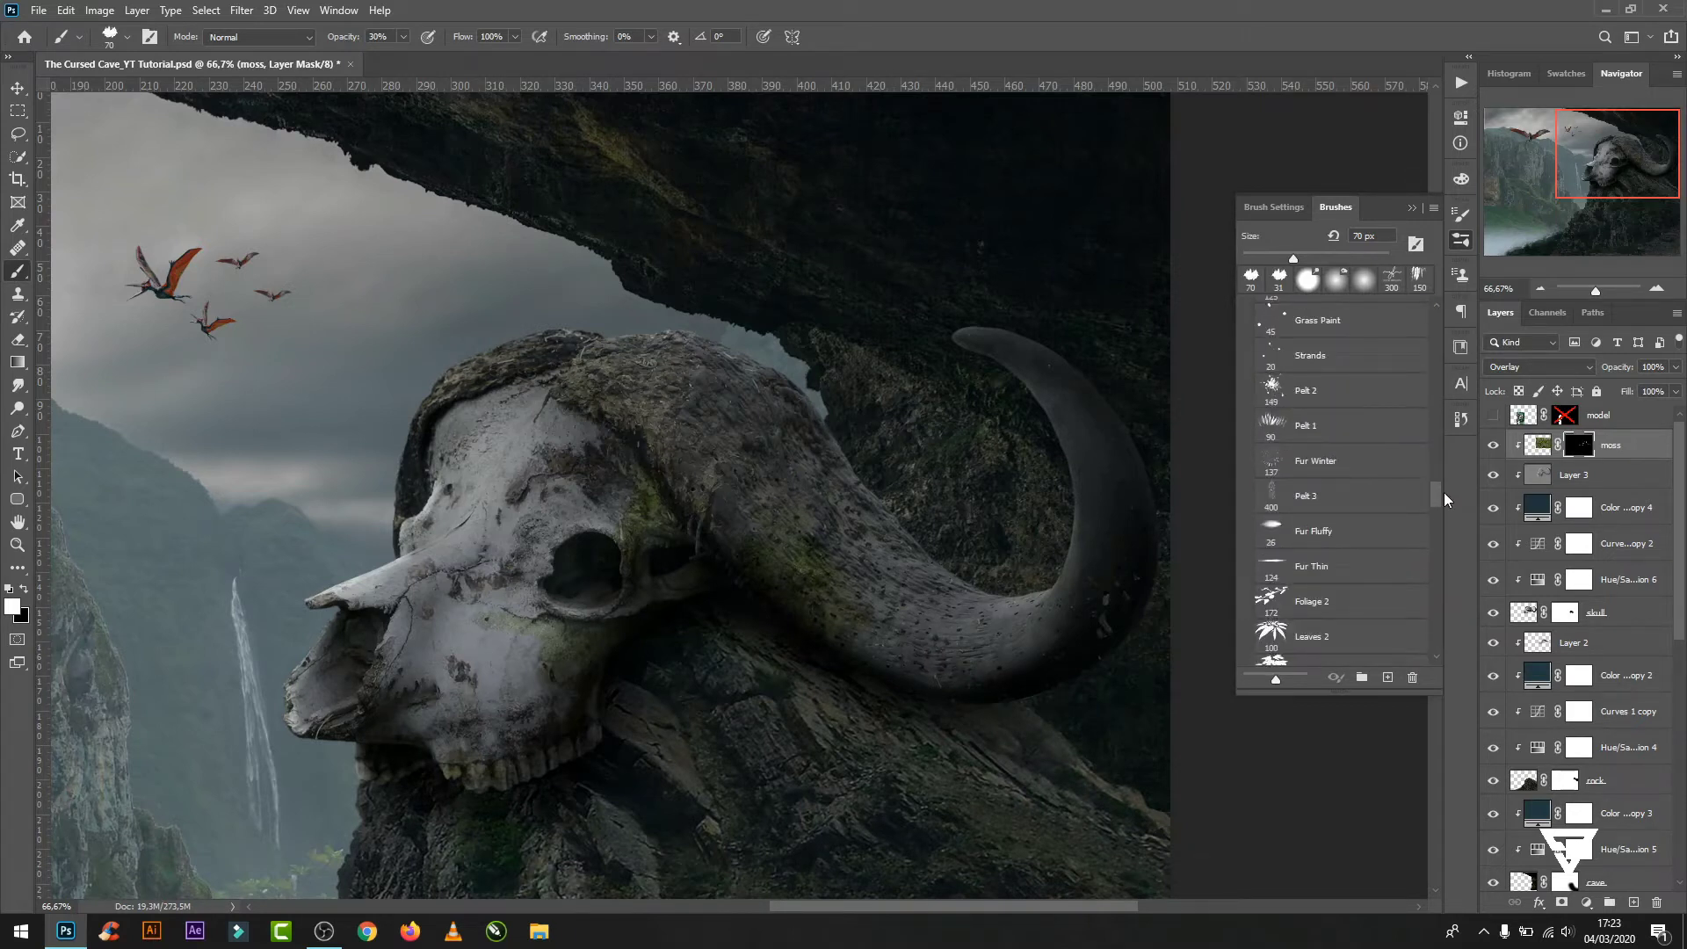
scroll(1443, 492, down, 2)
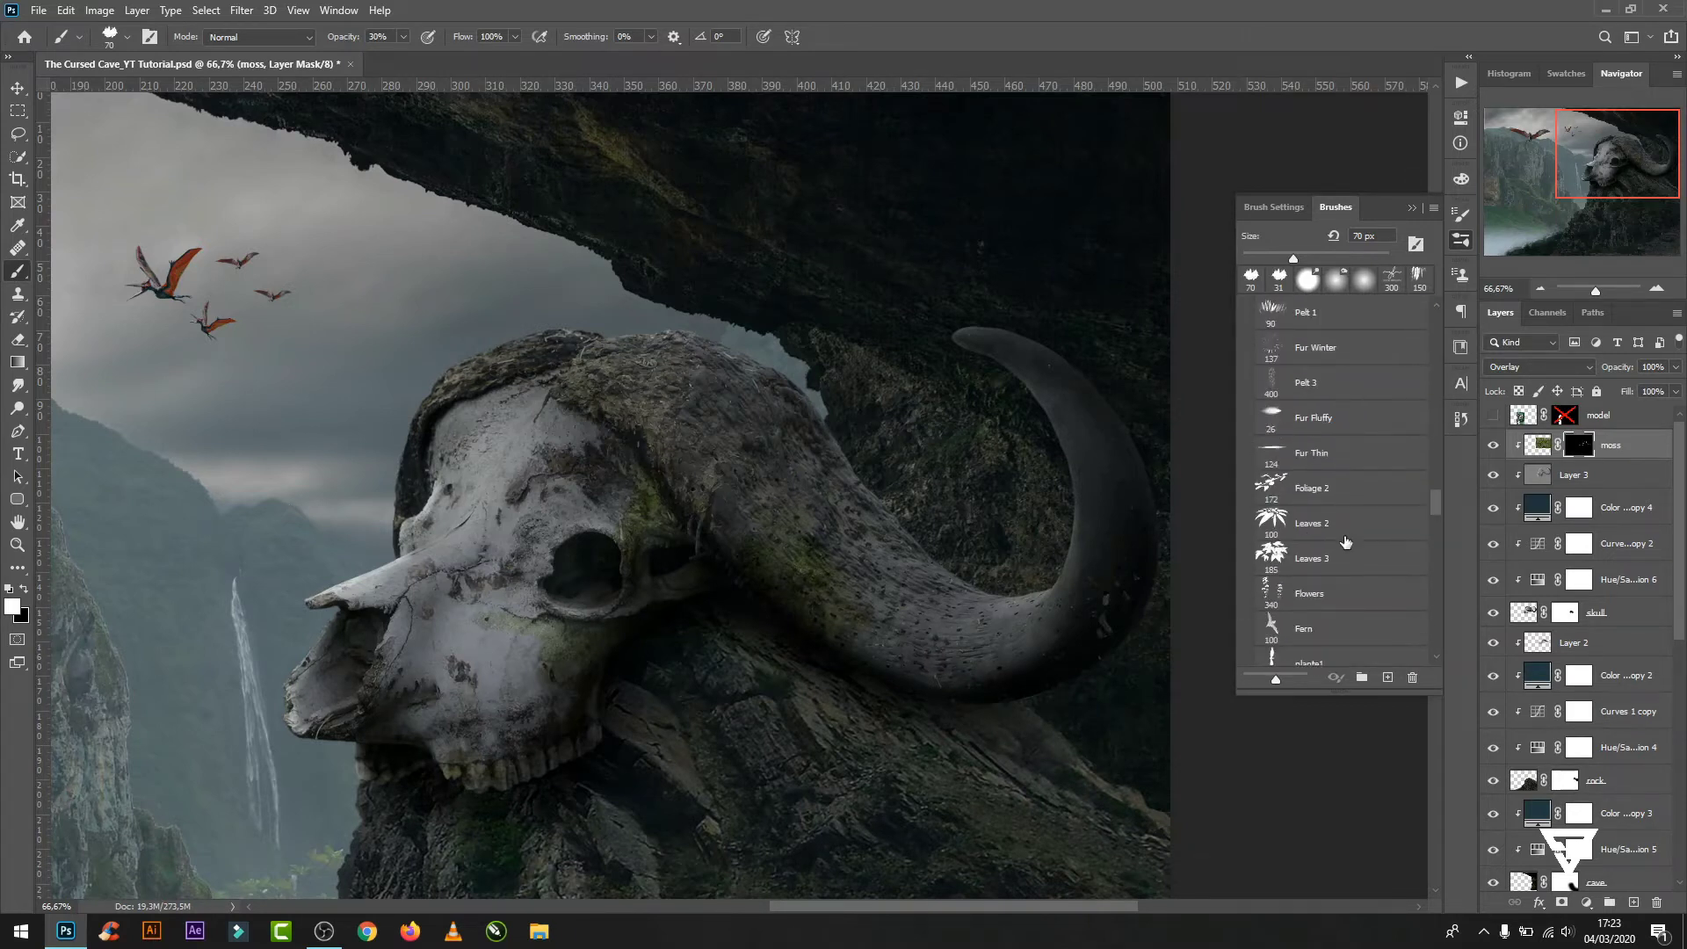
scroll(1361, 552, down, 3)
click(1308, 628)
drag(1295, 257, 1307, 259)
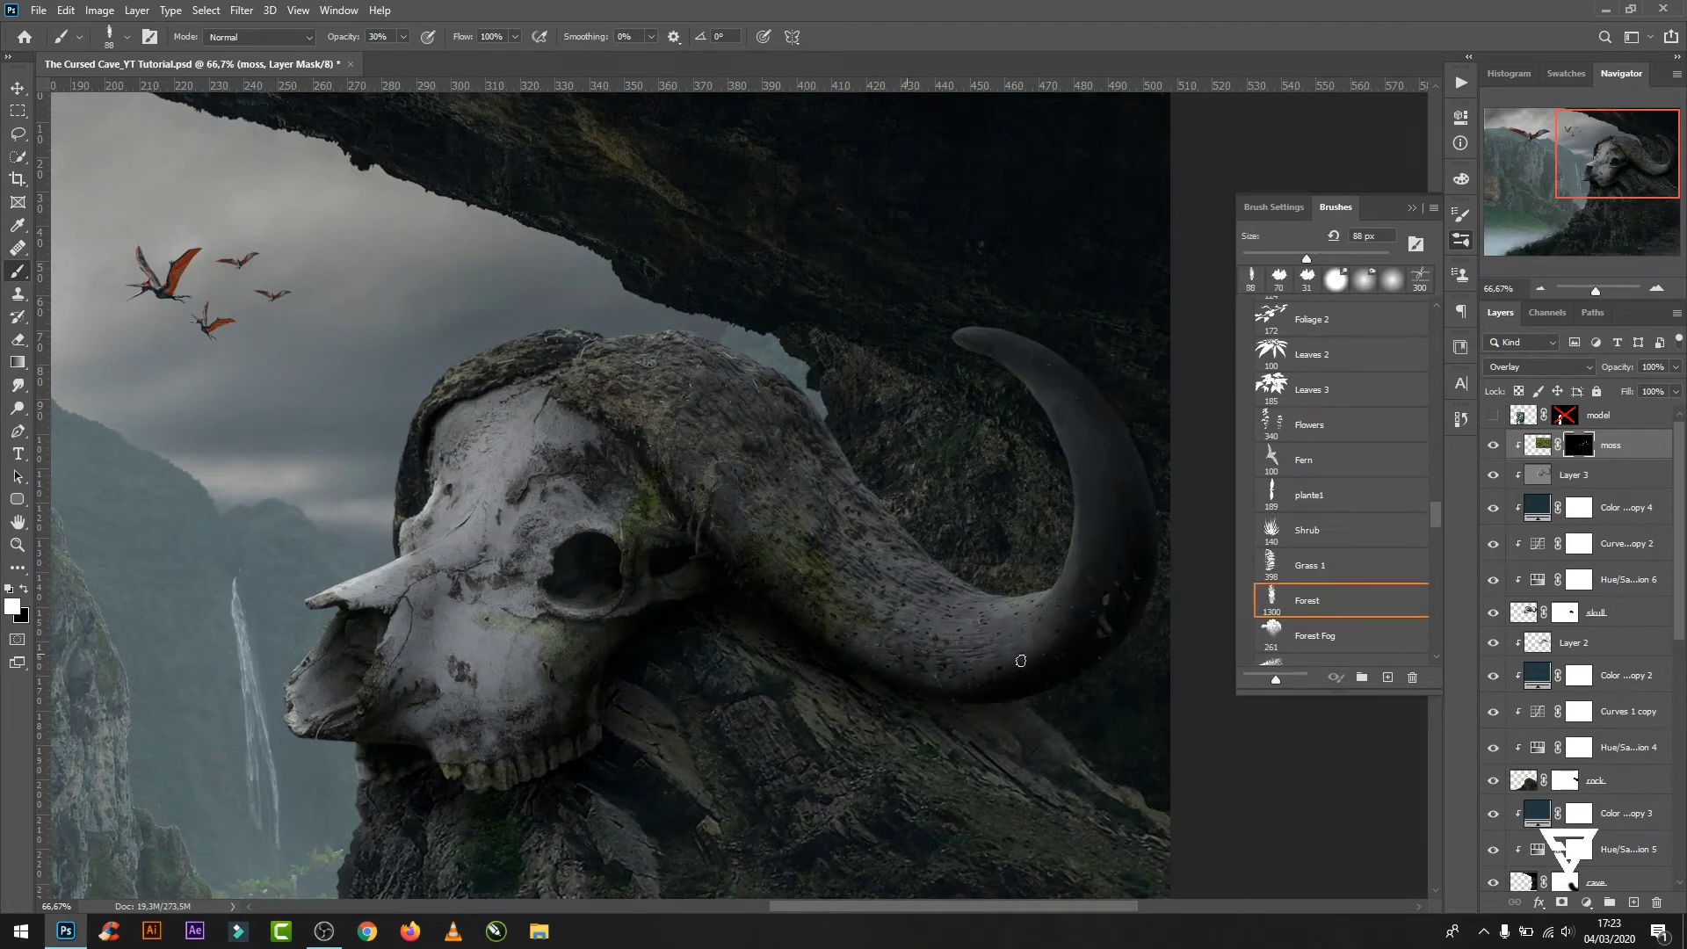
drag(788, 593, 779, 573)
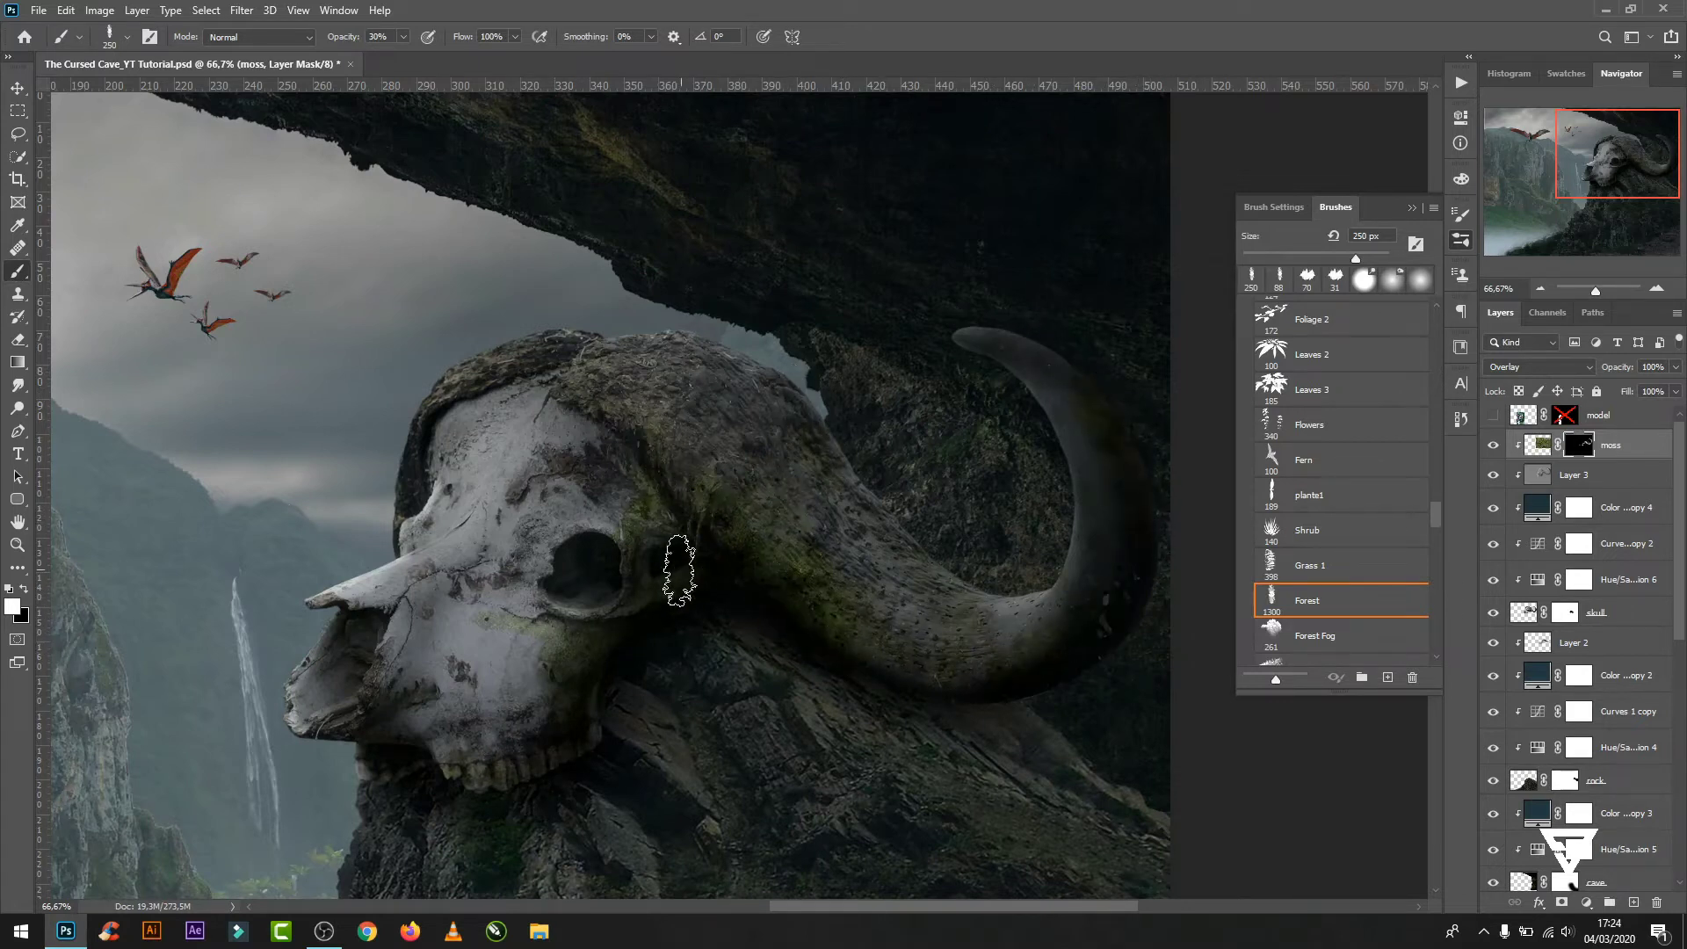
- At 58% opacity, paint moss on the teeth, jaw, cheek and along the horn's curve
click(403, 37)
drag(410, 55, 428, 54)
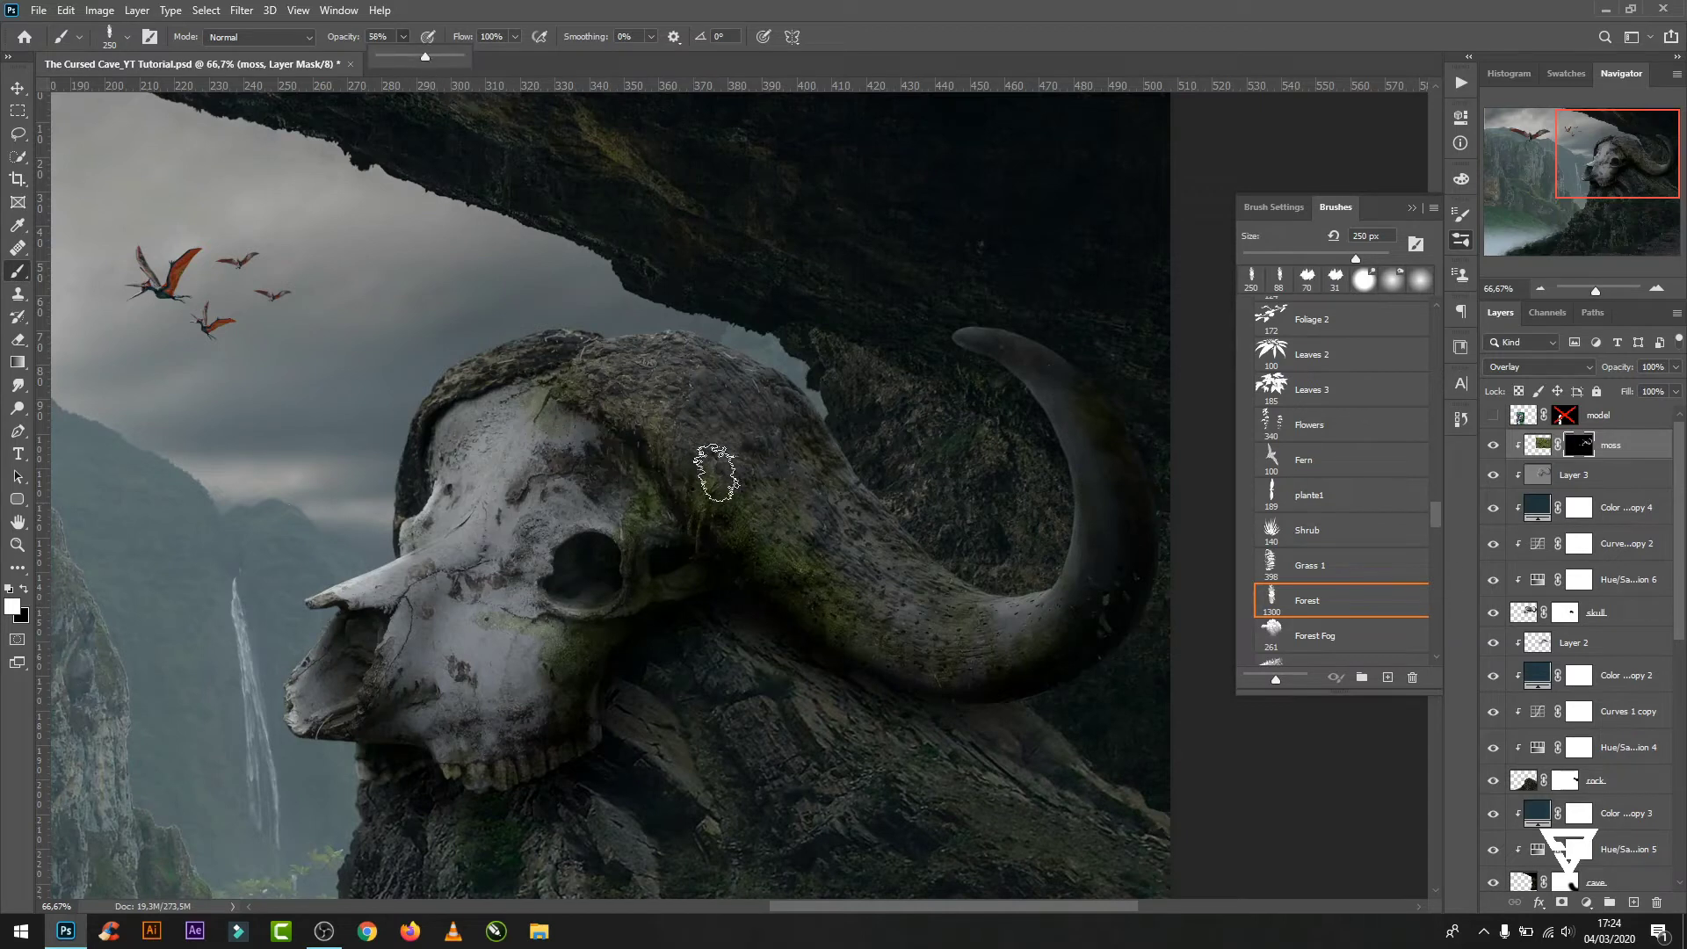
drag(537, 756, 342, 760)
drag(541, 699, 584, 668)
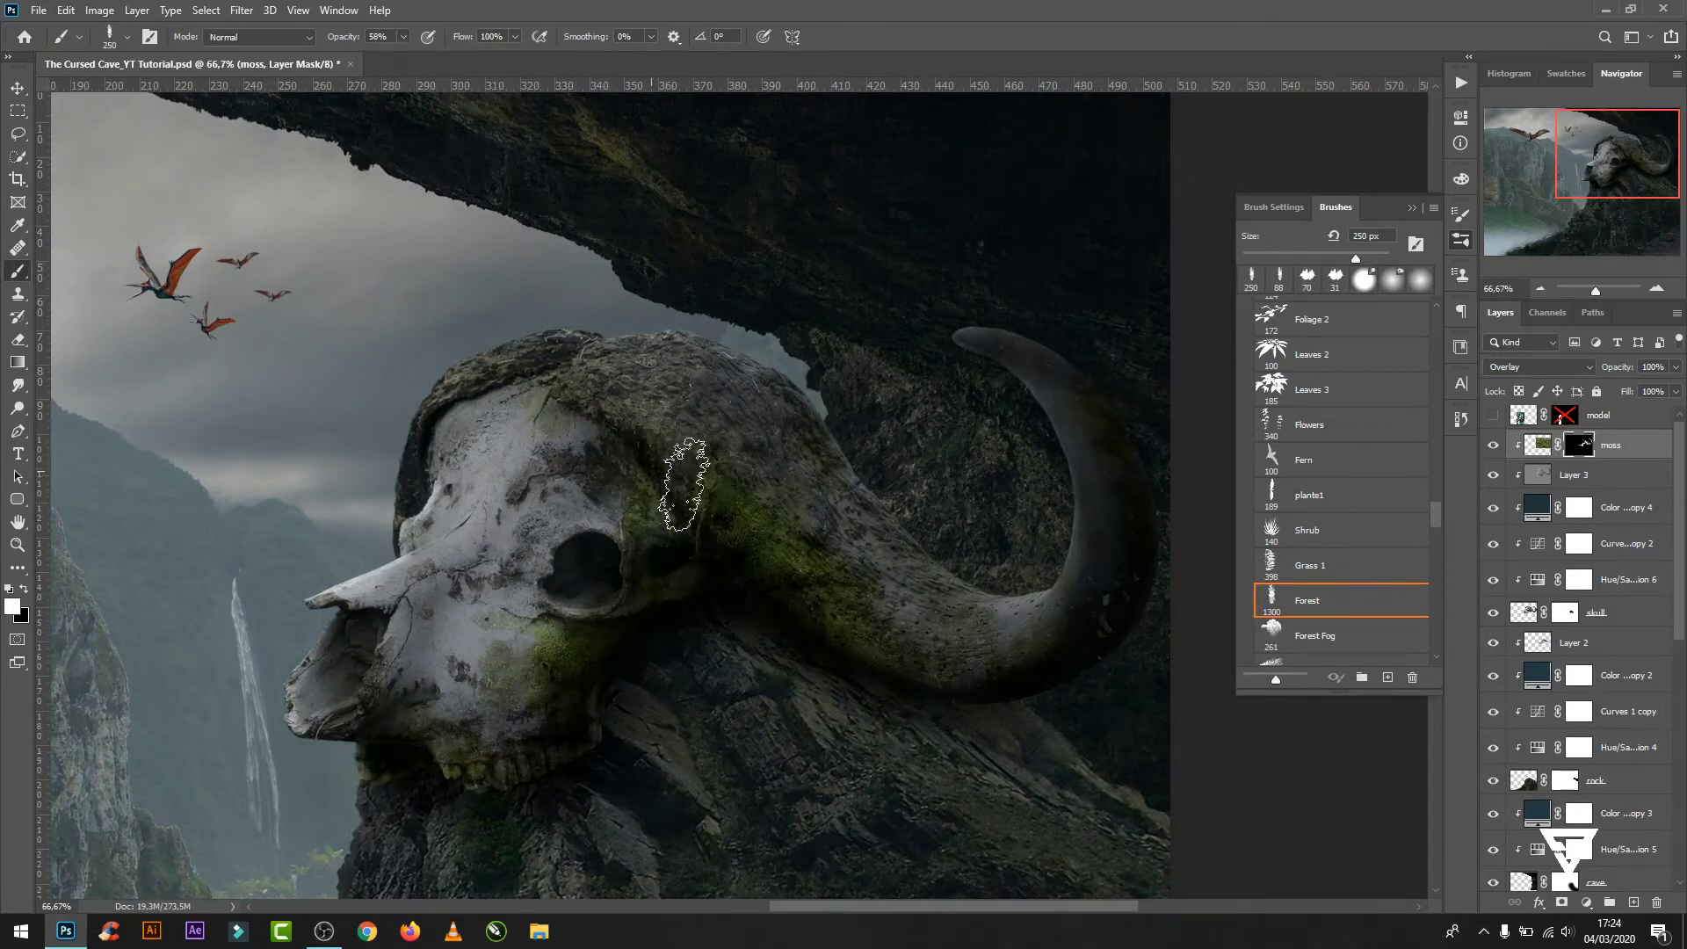
mouse_move(826, 417)
mouse_down()
mouse_move(685, 439)
mouse_move(376, 707)
mouse_move(584, 547)
mouse_move(628, 433)
mouse_up()
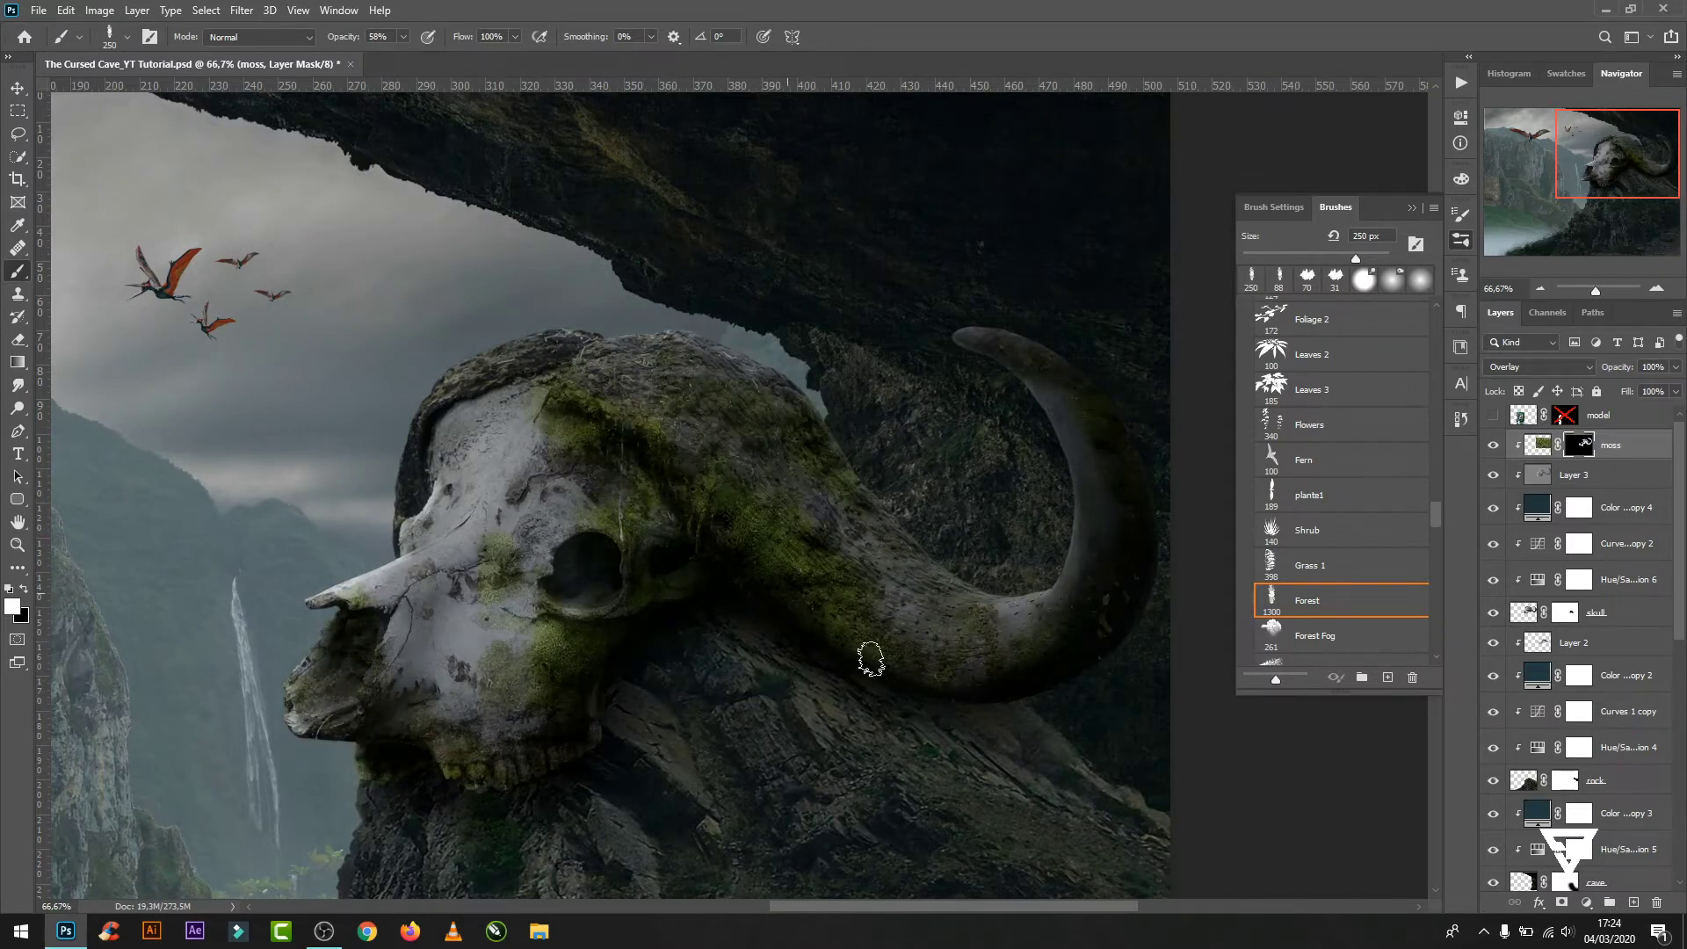
mouse_move(873, 659)
mouse_down()
mouse_move(885, 584)
mouse_move(711, 474)
mouse_up()
key(0)
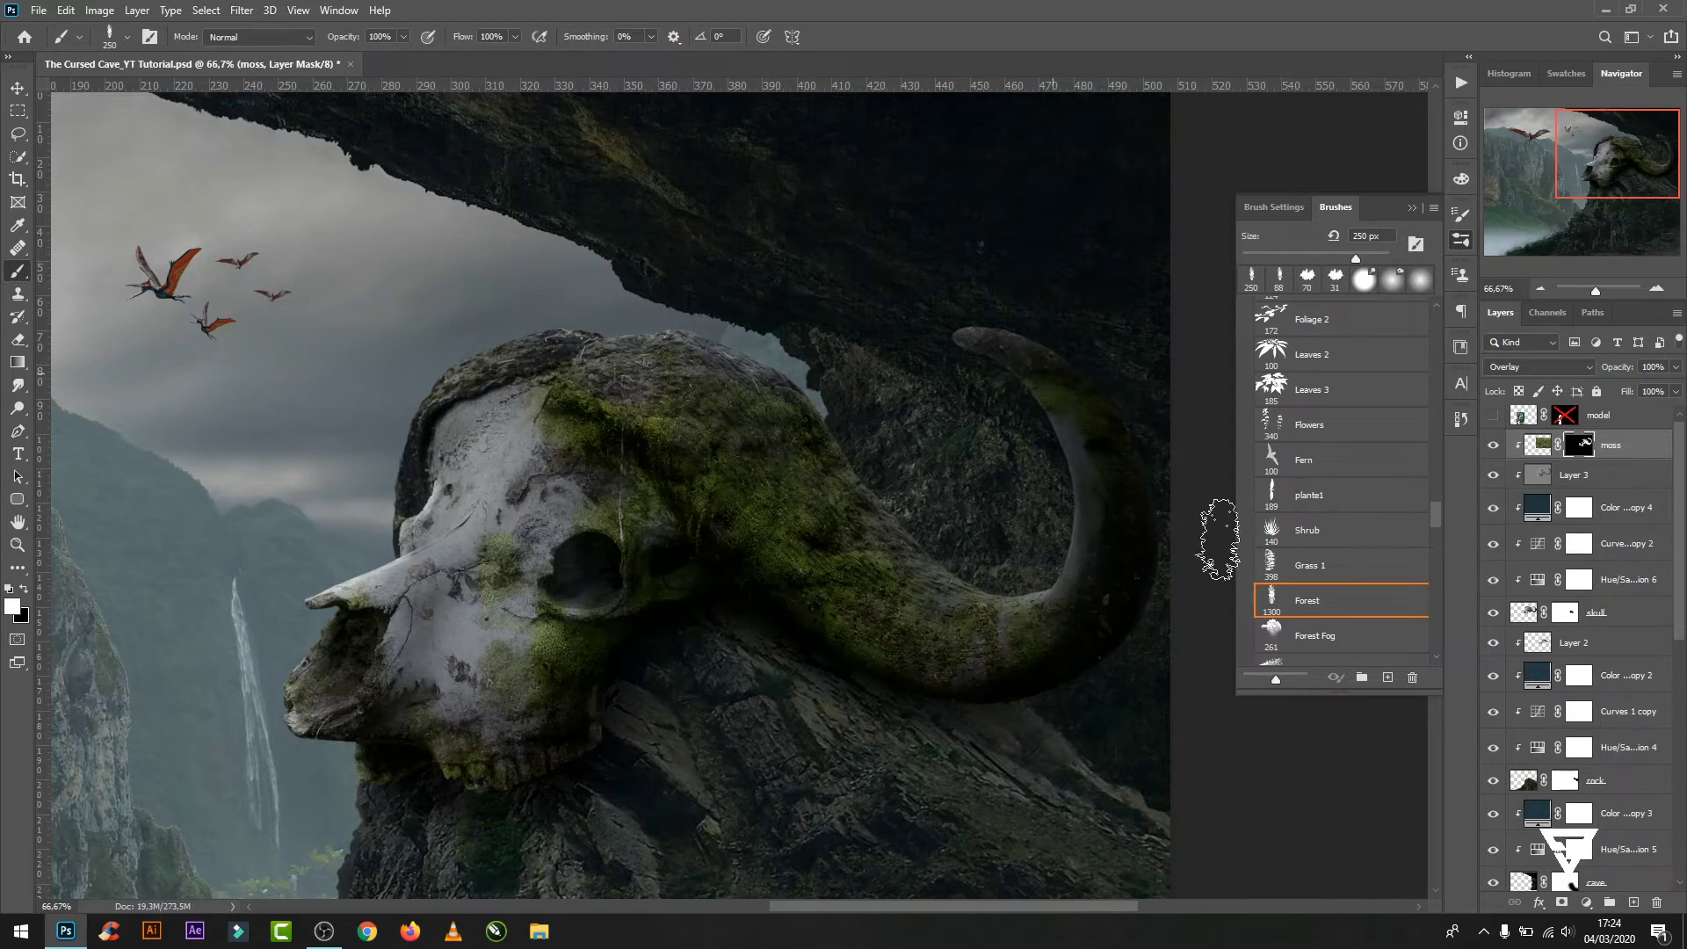
ctrl+alt+click(783, 373)
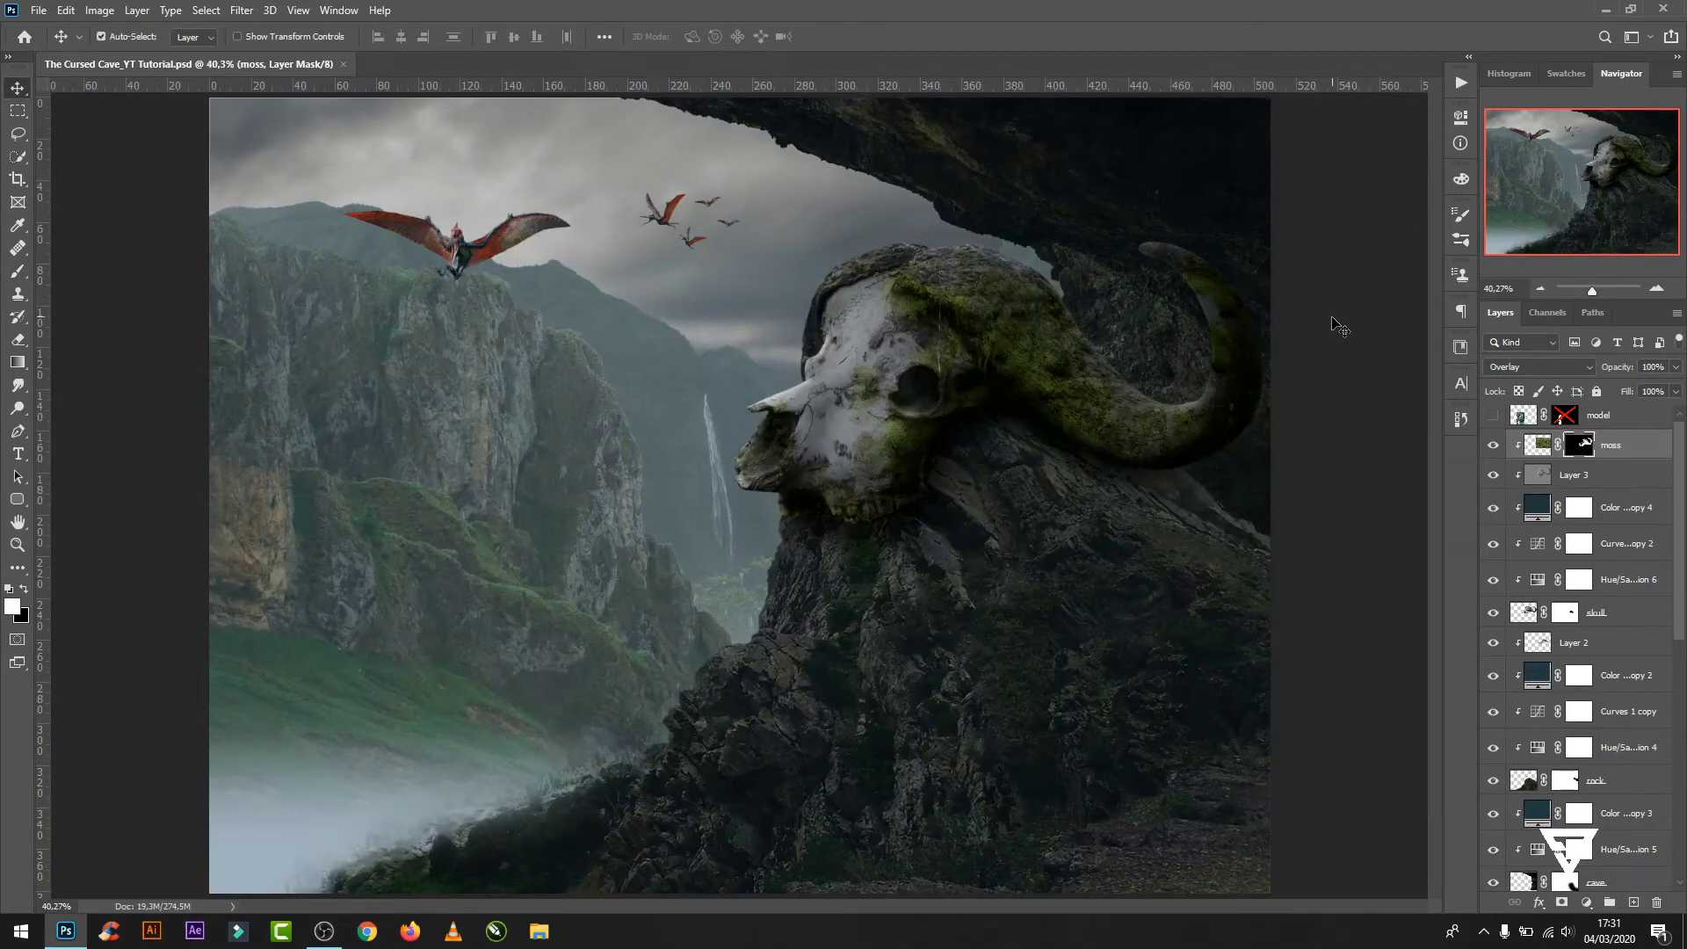
- Raise the Curves 1 copy adjustment layer's opacity to 100%
click(1541, 445)
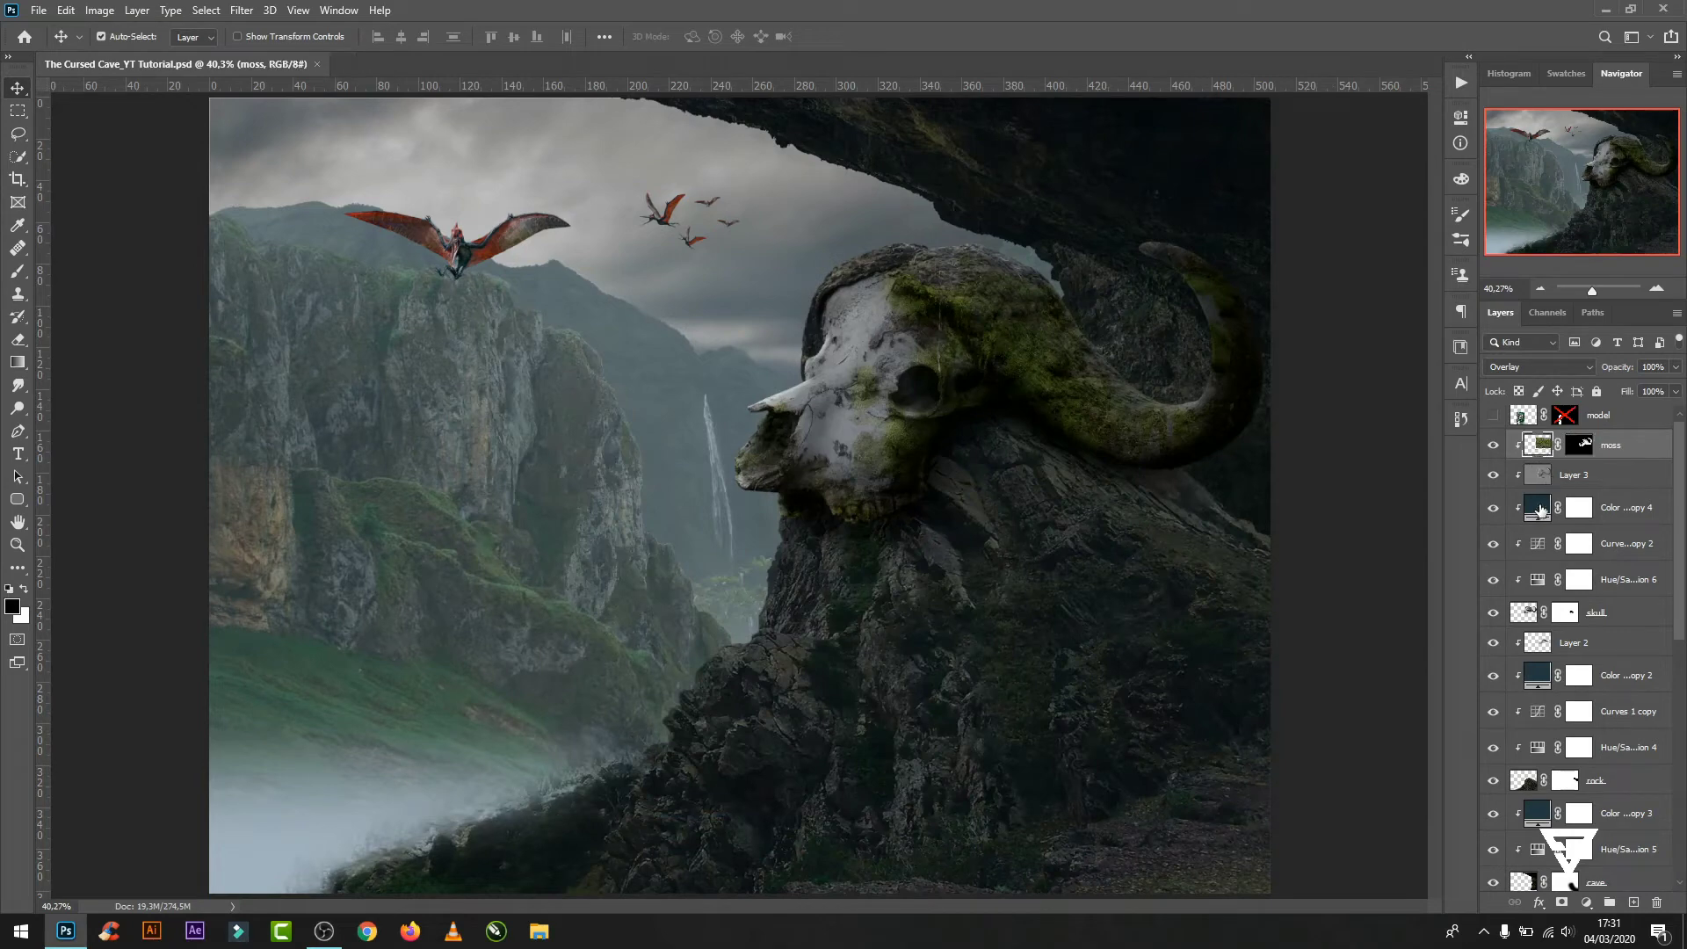
click(1573, 672)
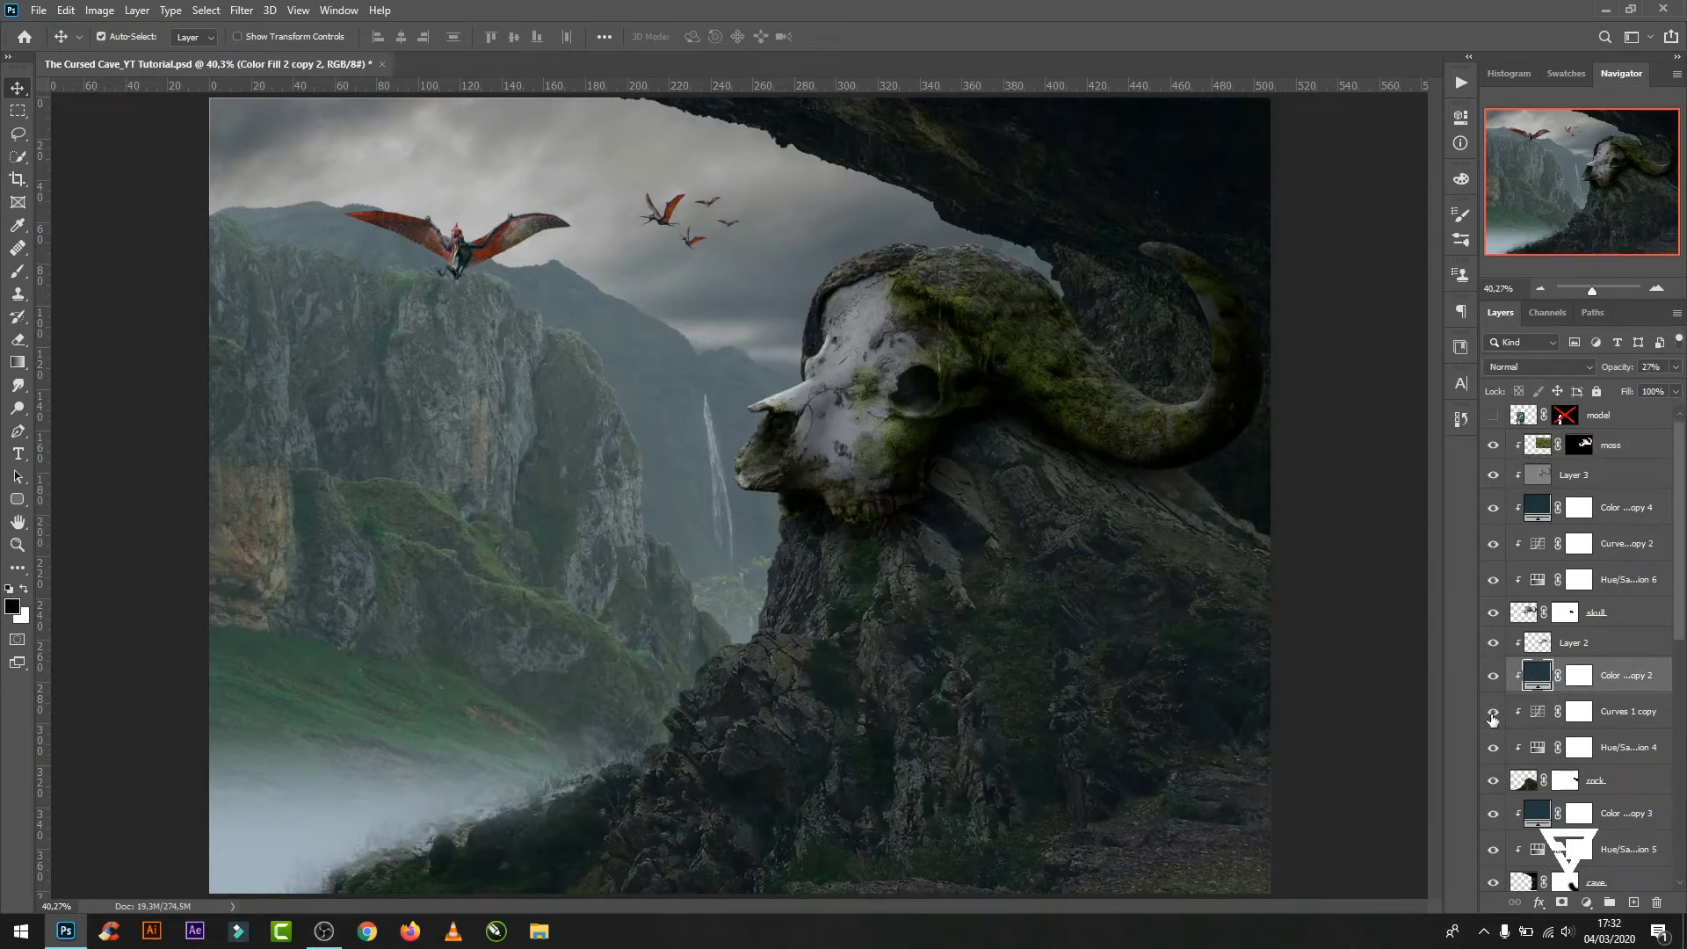
double_click(1538, 711)
click(1412, 111)
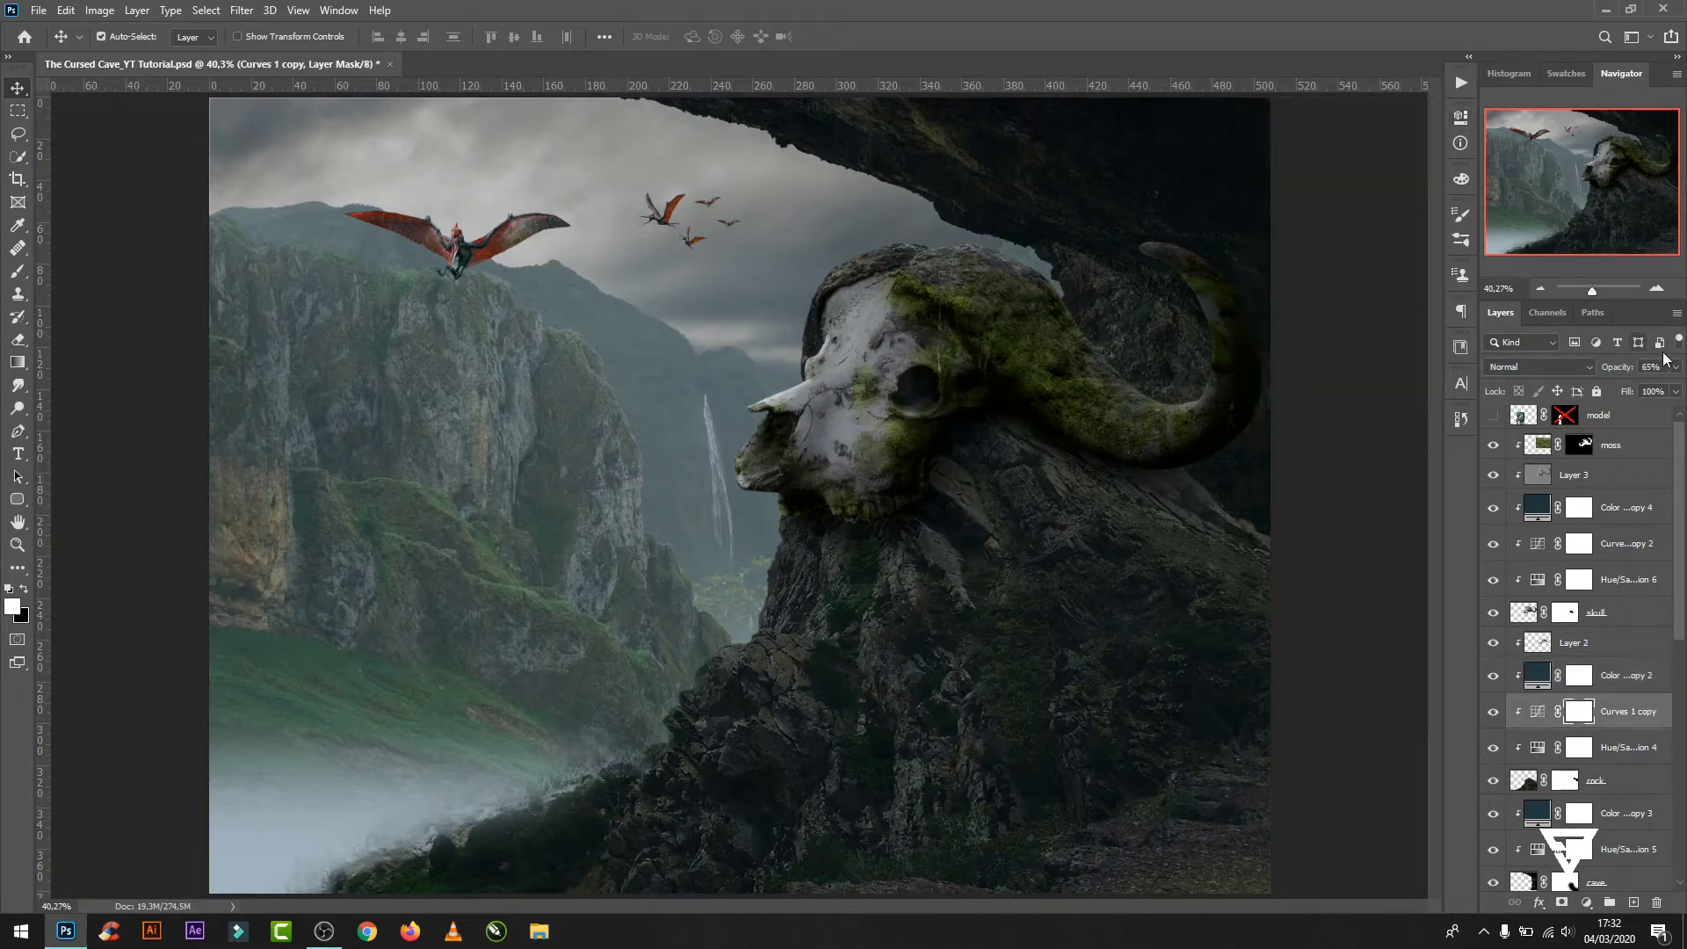
click(1675, 366)
drag(1649, 387, 1681, 402)
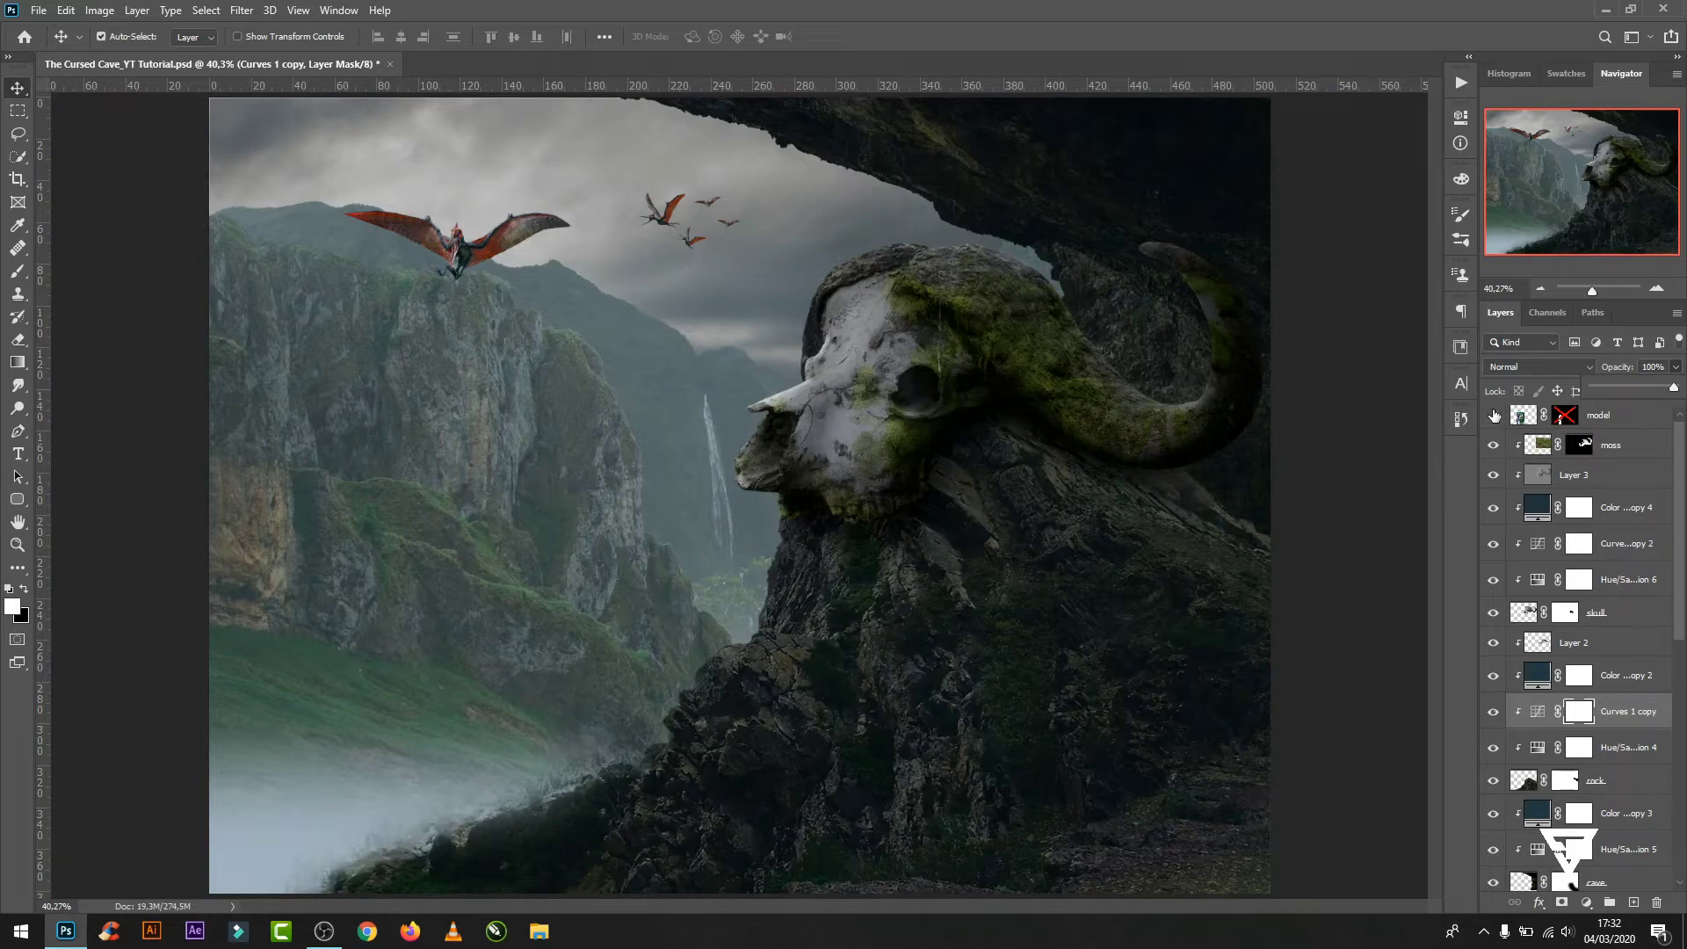
- Reselect the moss layer and start placing an embedded image
click(1632, 485)
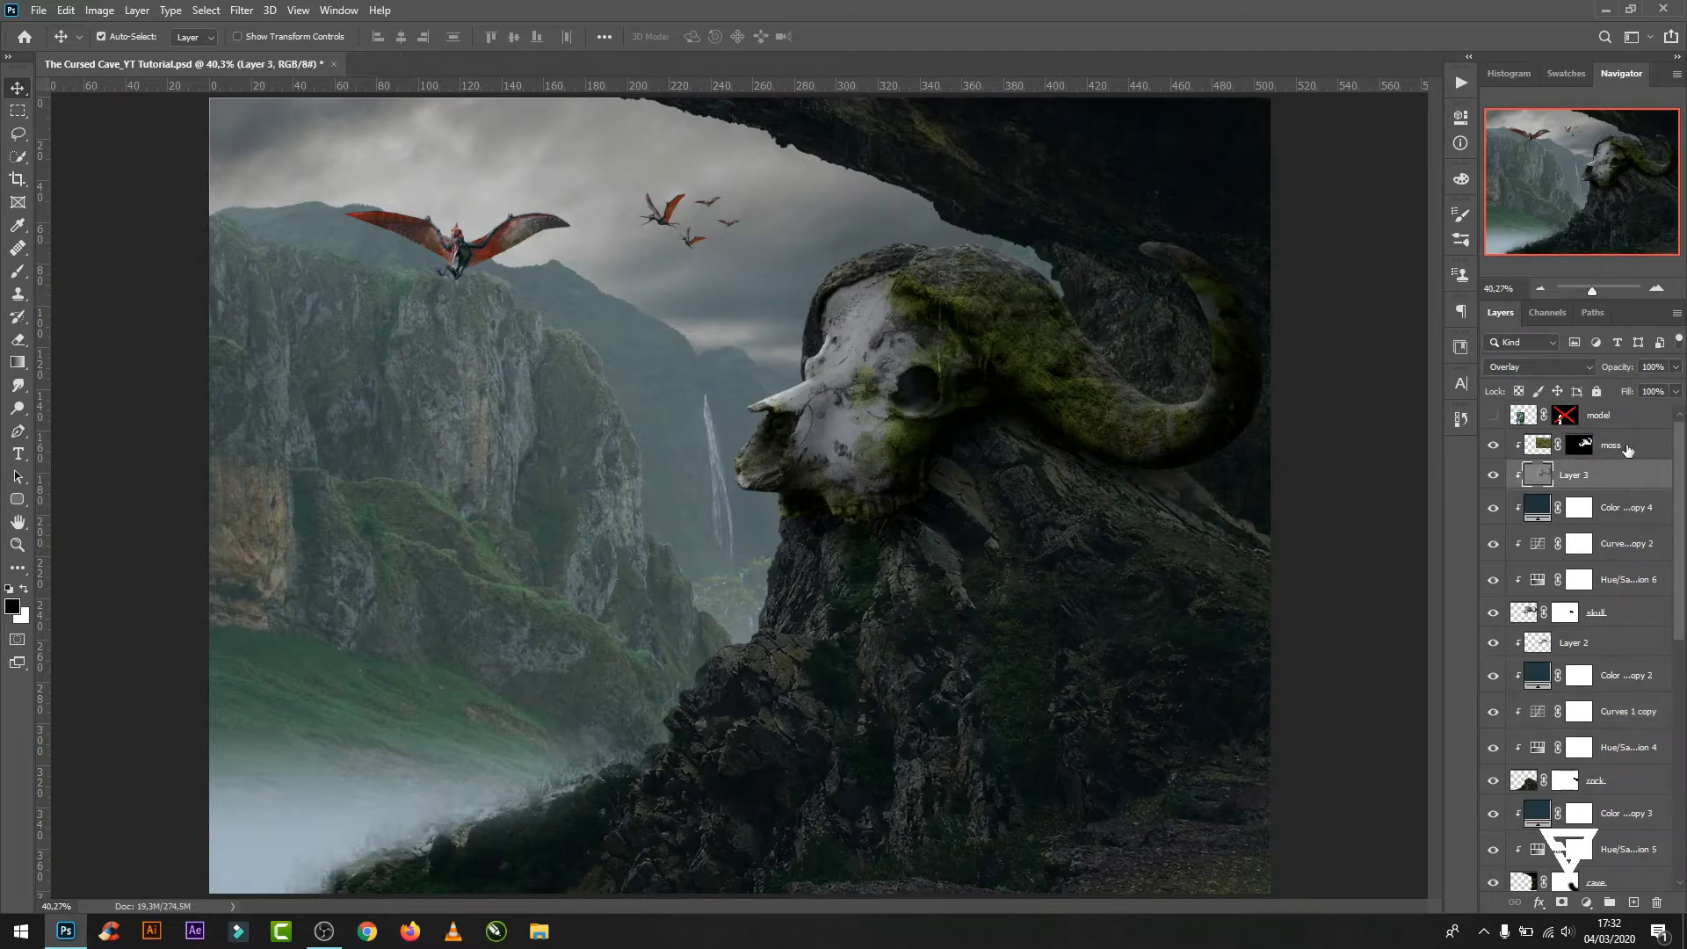
click(1627, 449)
click(38, 10)
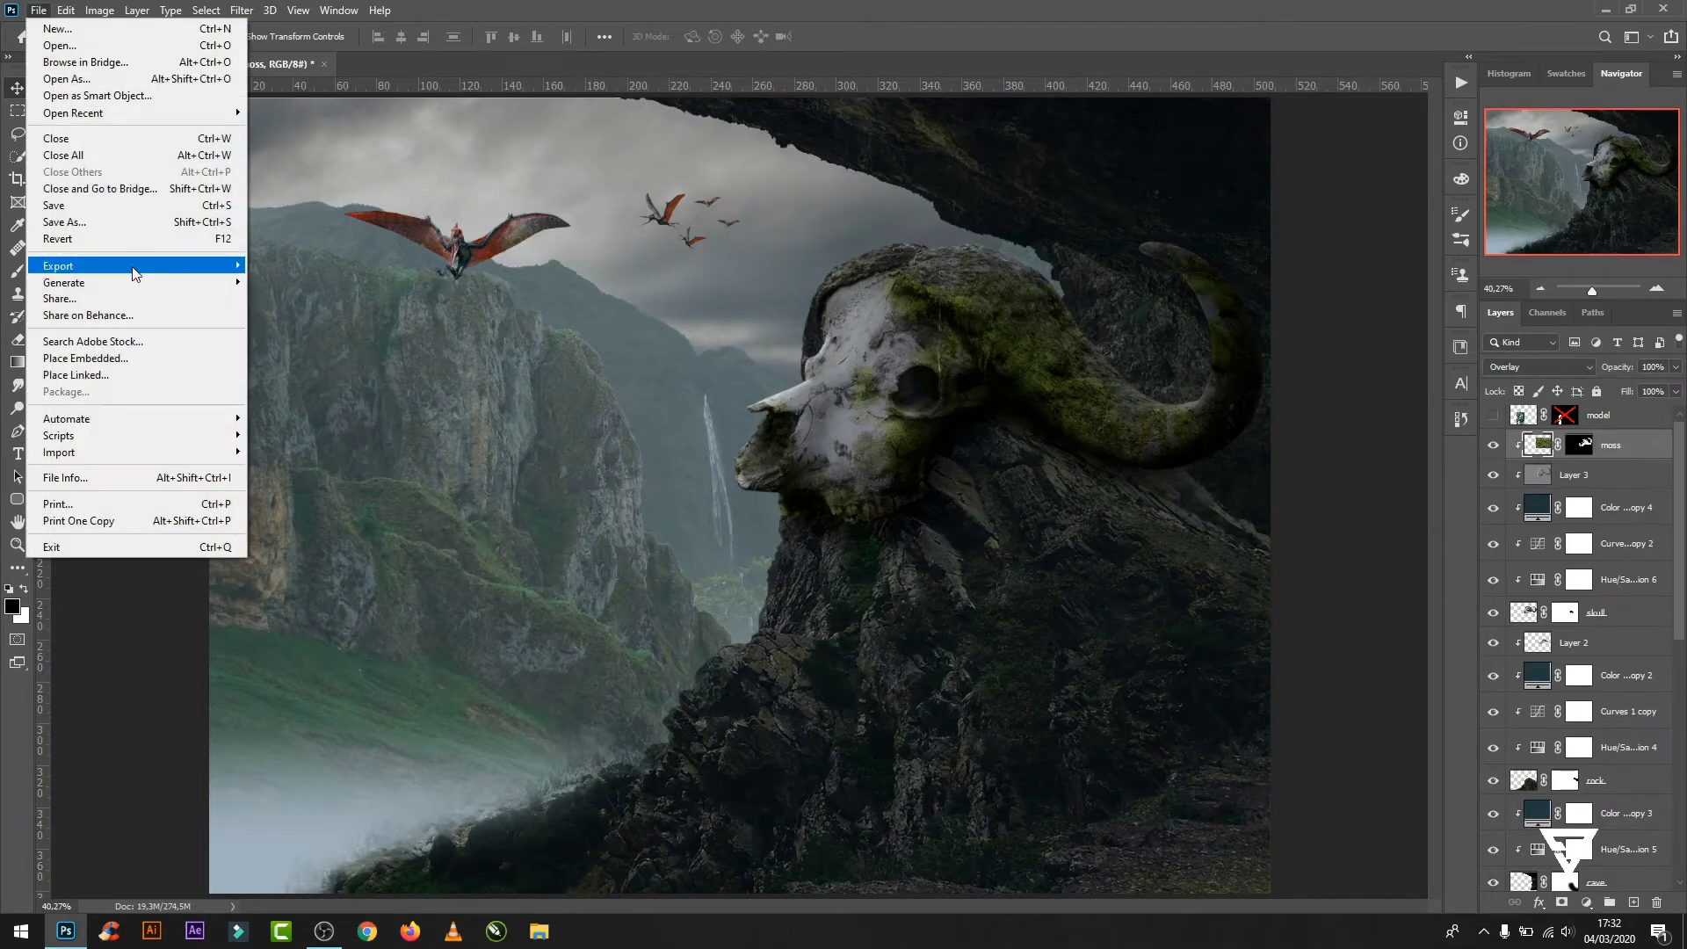
click(79, 360)
- Place the park photo and Quick Select its tree trunk and roots
double_click(670, 431)
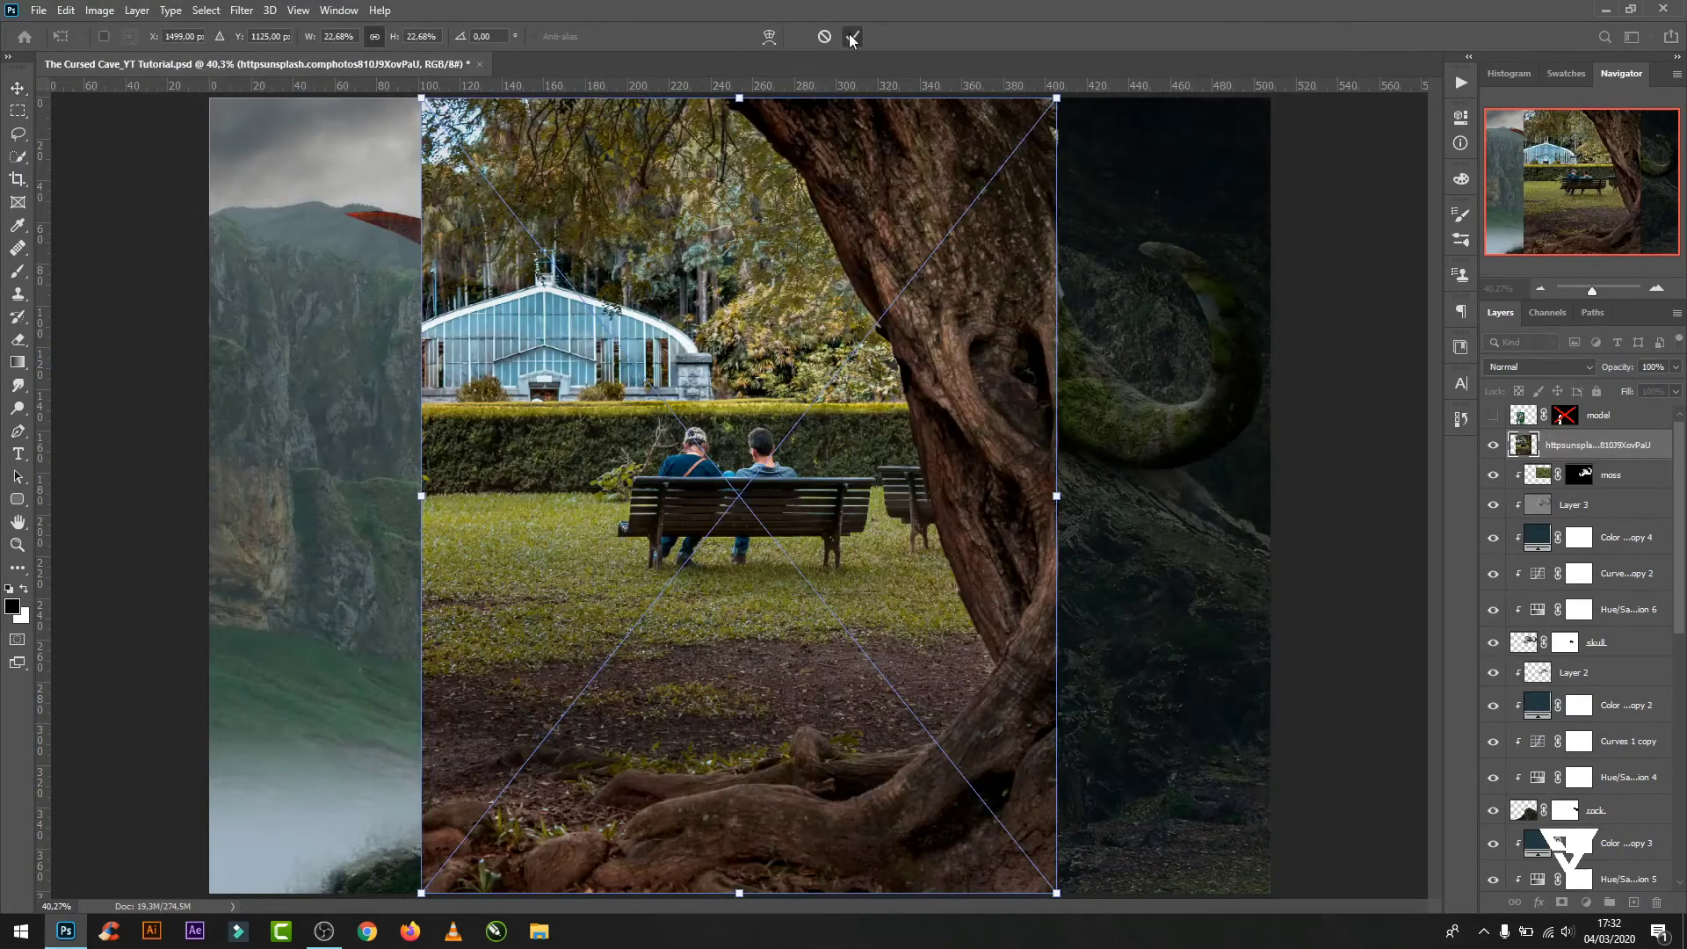
click(850, 37)
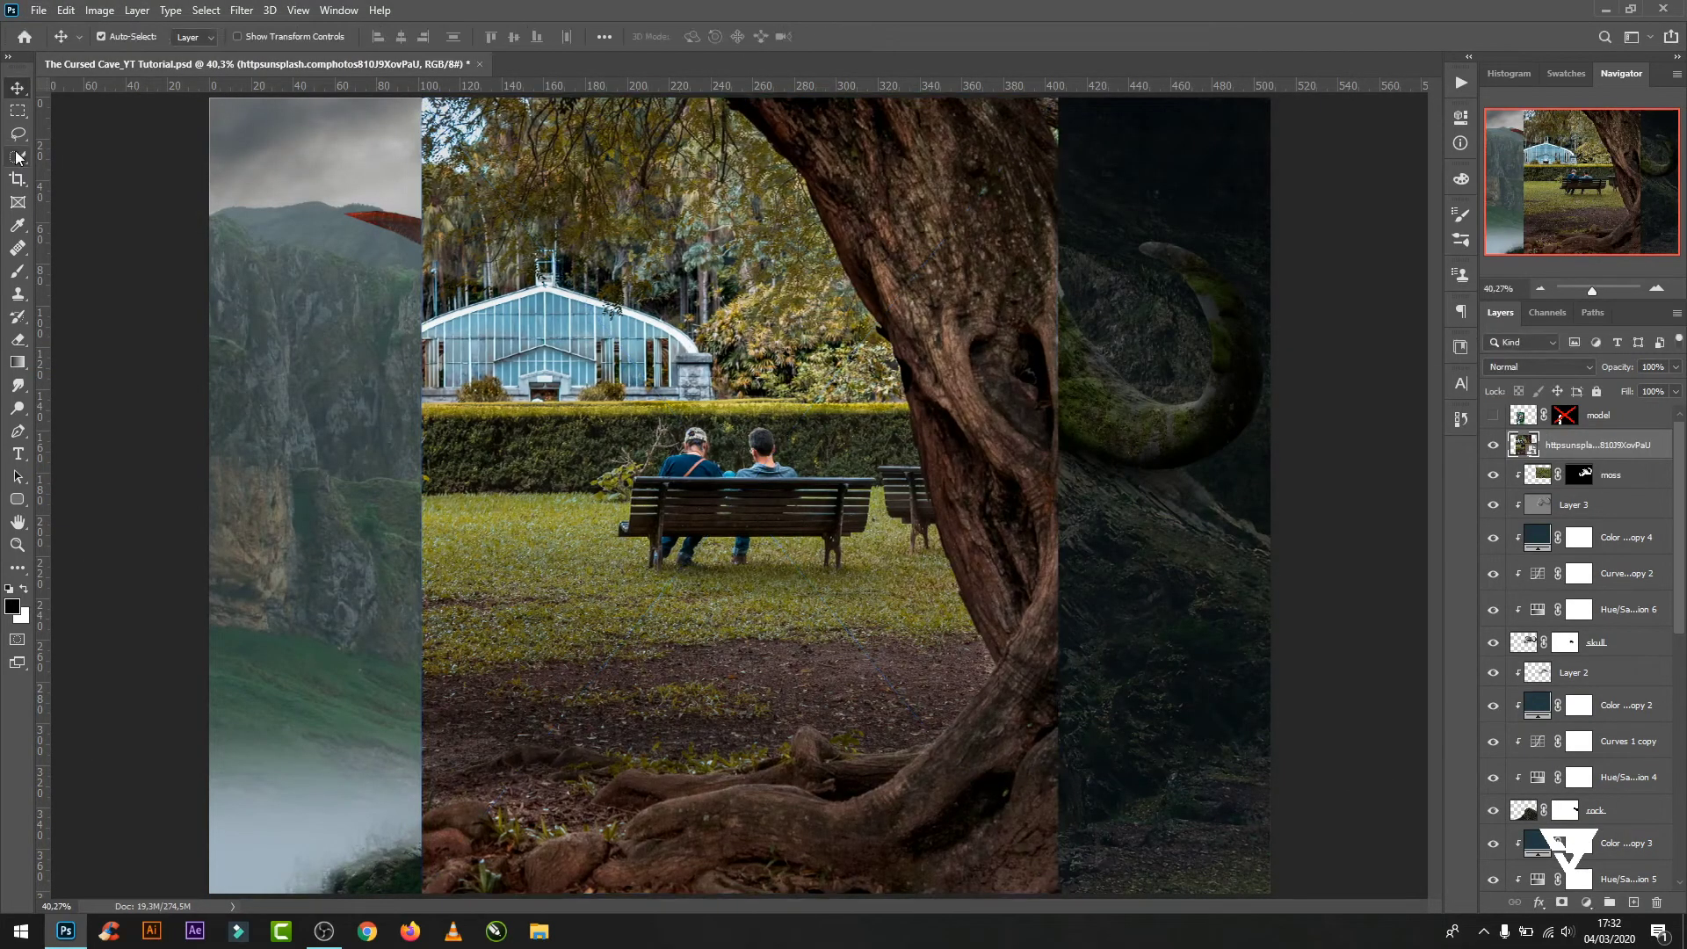
key(w)
mouse_move(960, 172)
mouse_down()
mouse_move(988, 686)
mouse_move(876, 843)
mouse_up()
drag(839, 763, 702, 778)
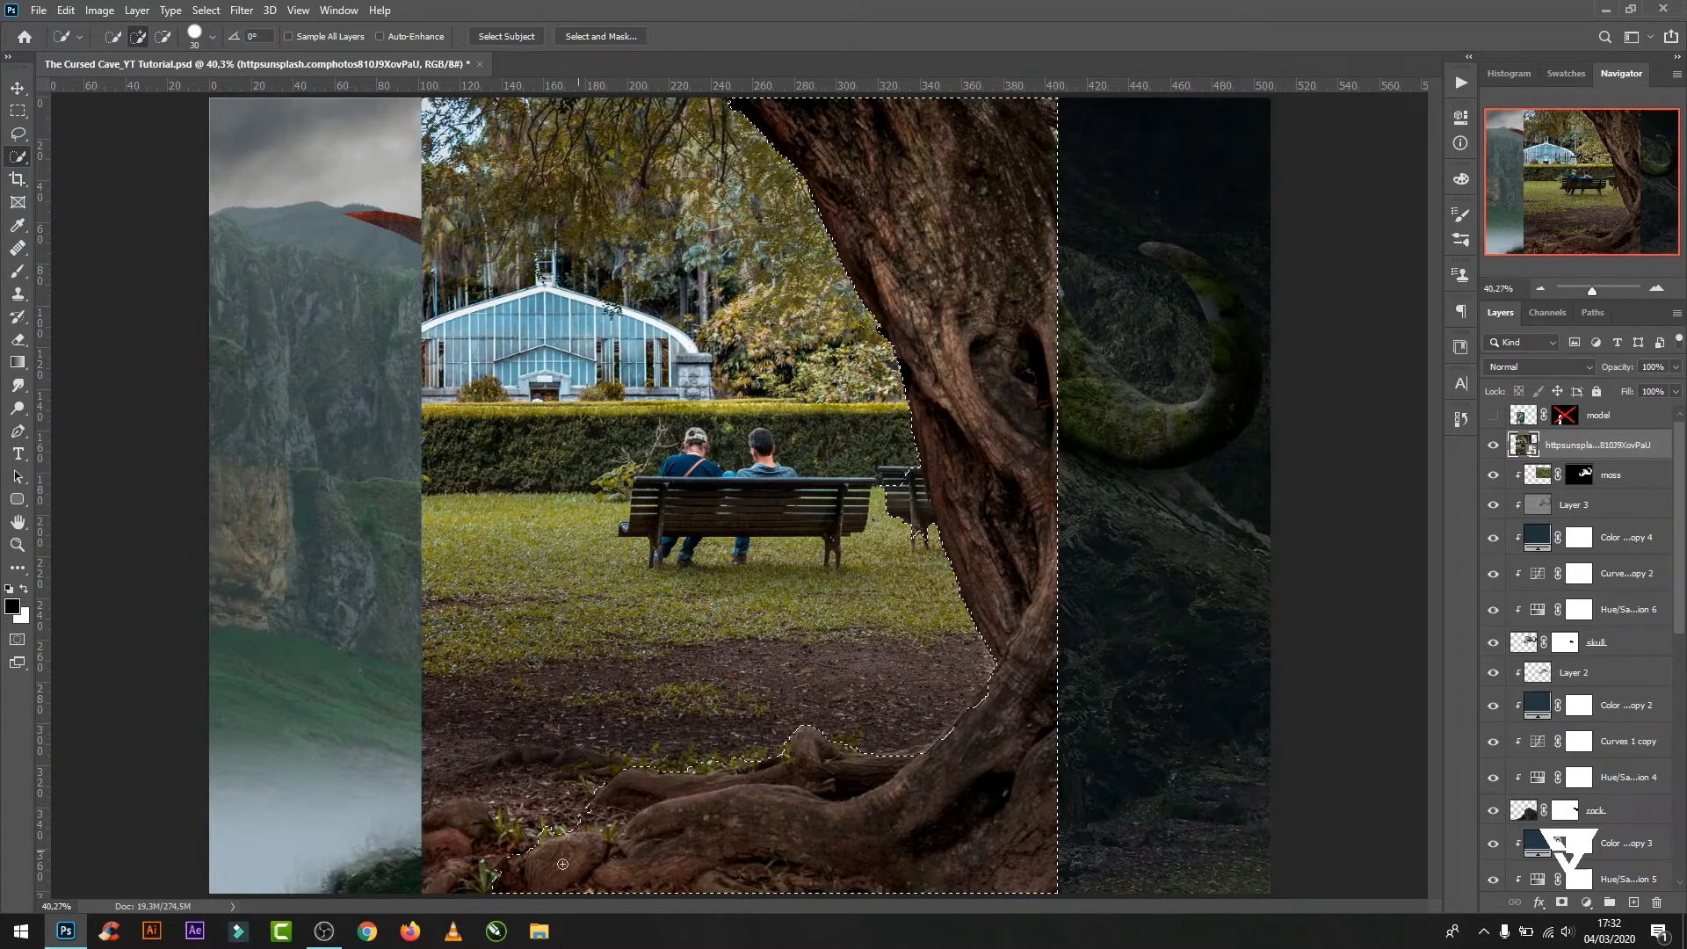
- Remove the grass and bench from the tree selection
drag(562, 864, 527, 668)
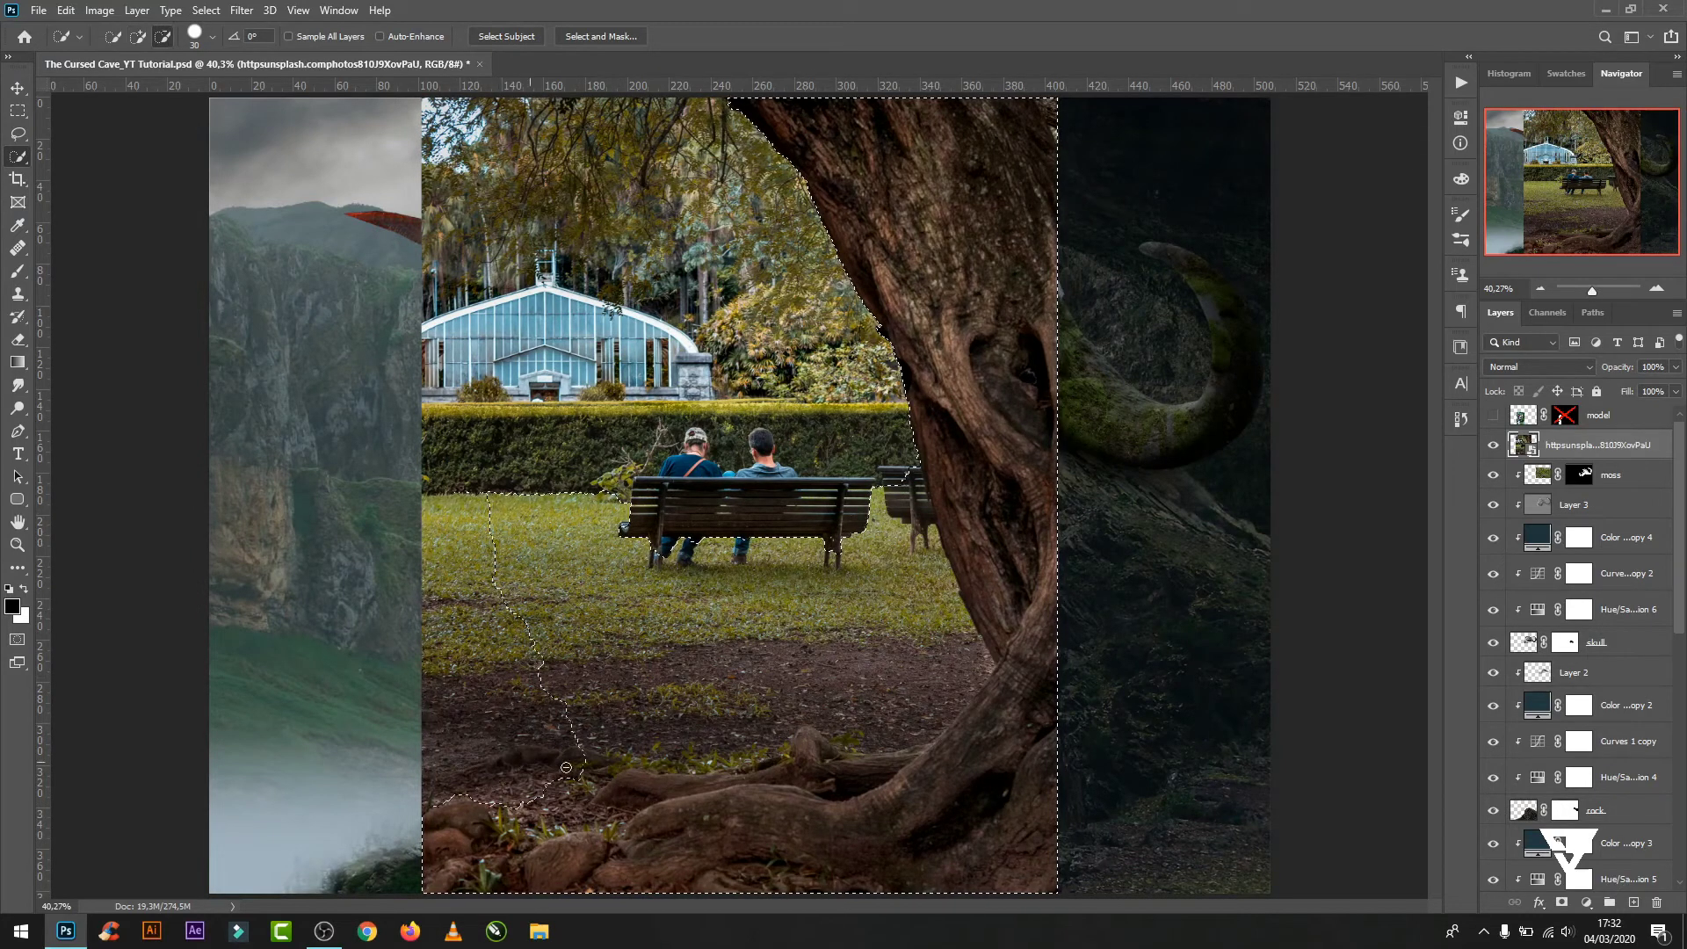
mouse_move(566, 768)
mouse_down()
mouse_move(747, 695)
mouse_move(735, 539)
mouse_up()
scroll(893, 480, up, 1)
scroll(892, 480, up, 2)
scroll(893, 480, up, 1)
drag(971, 418, 984, 520)
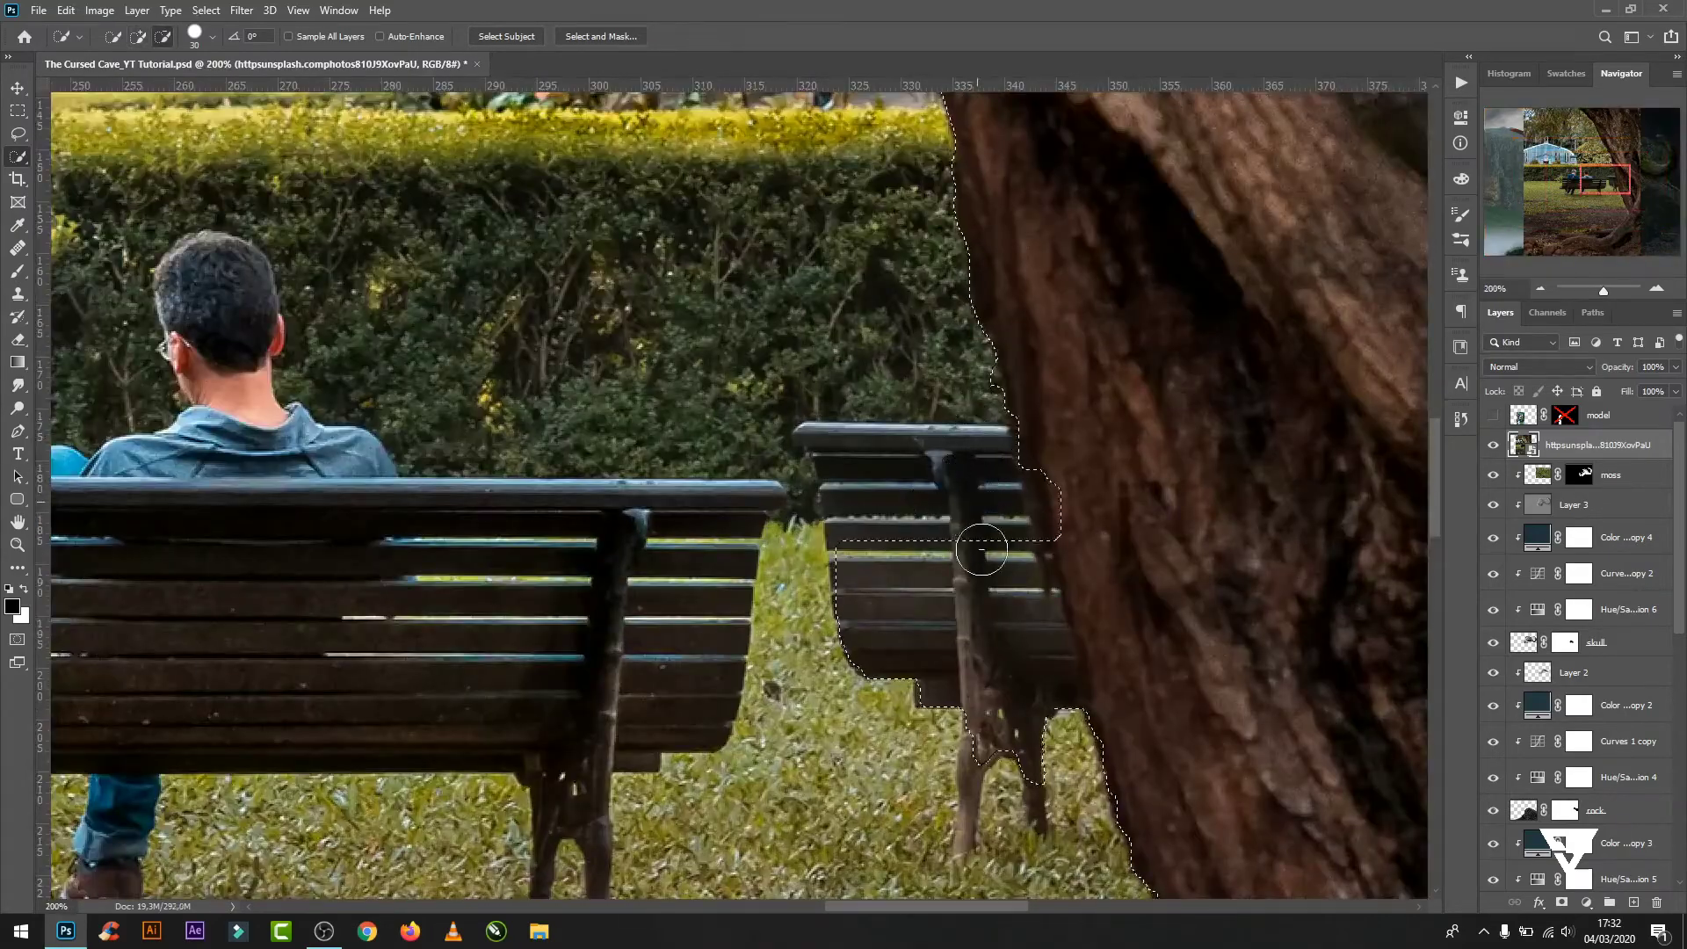
scroll(787, 492, down, 3)
scroll(785, 516, down, 1)
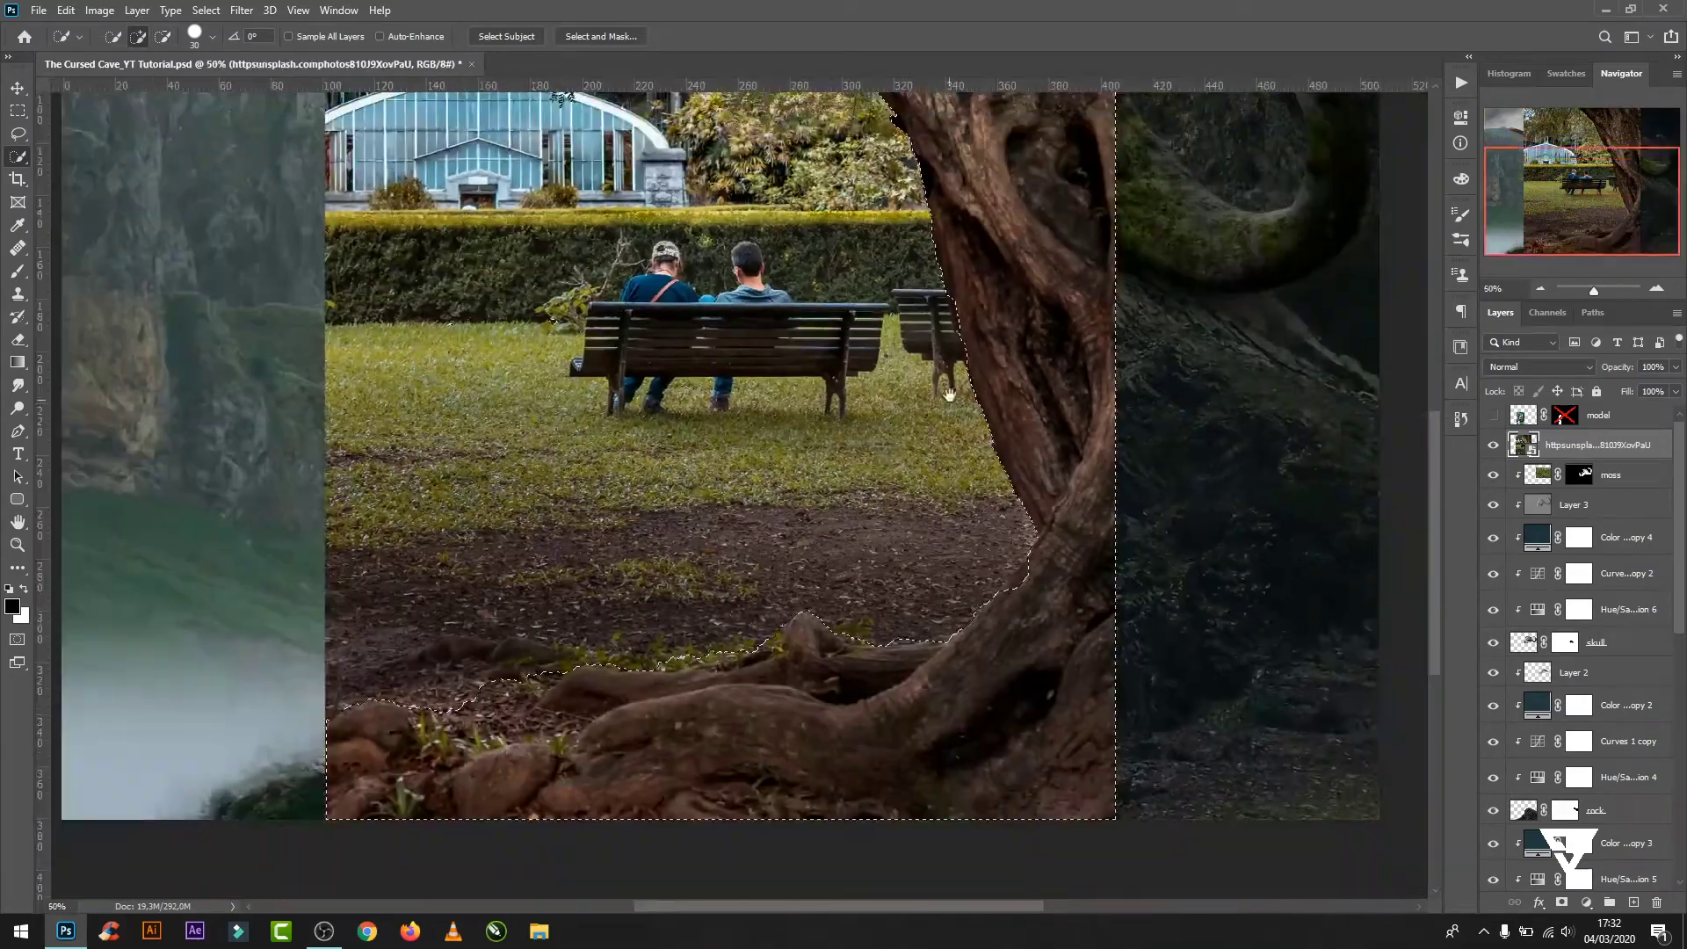
scroll(785, 516, down, 1)
- Copy the selected tree to a new layer, hide the park photo and start transforming the copy
key(ctrl+j)
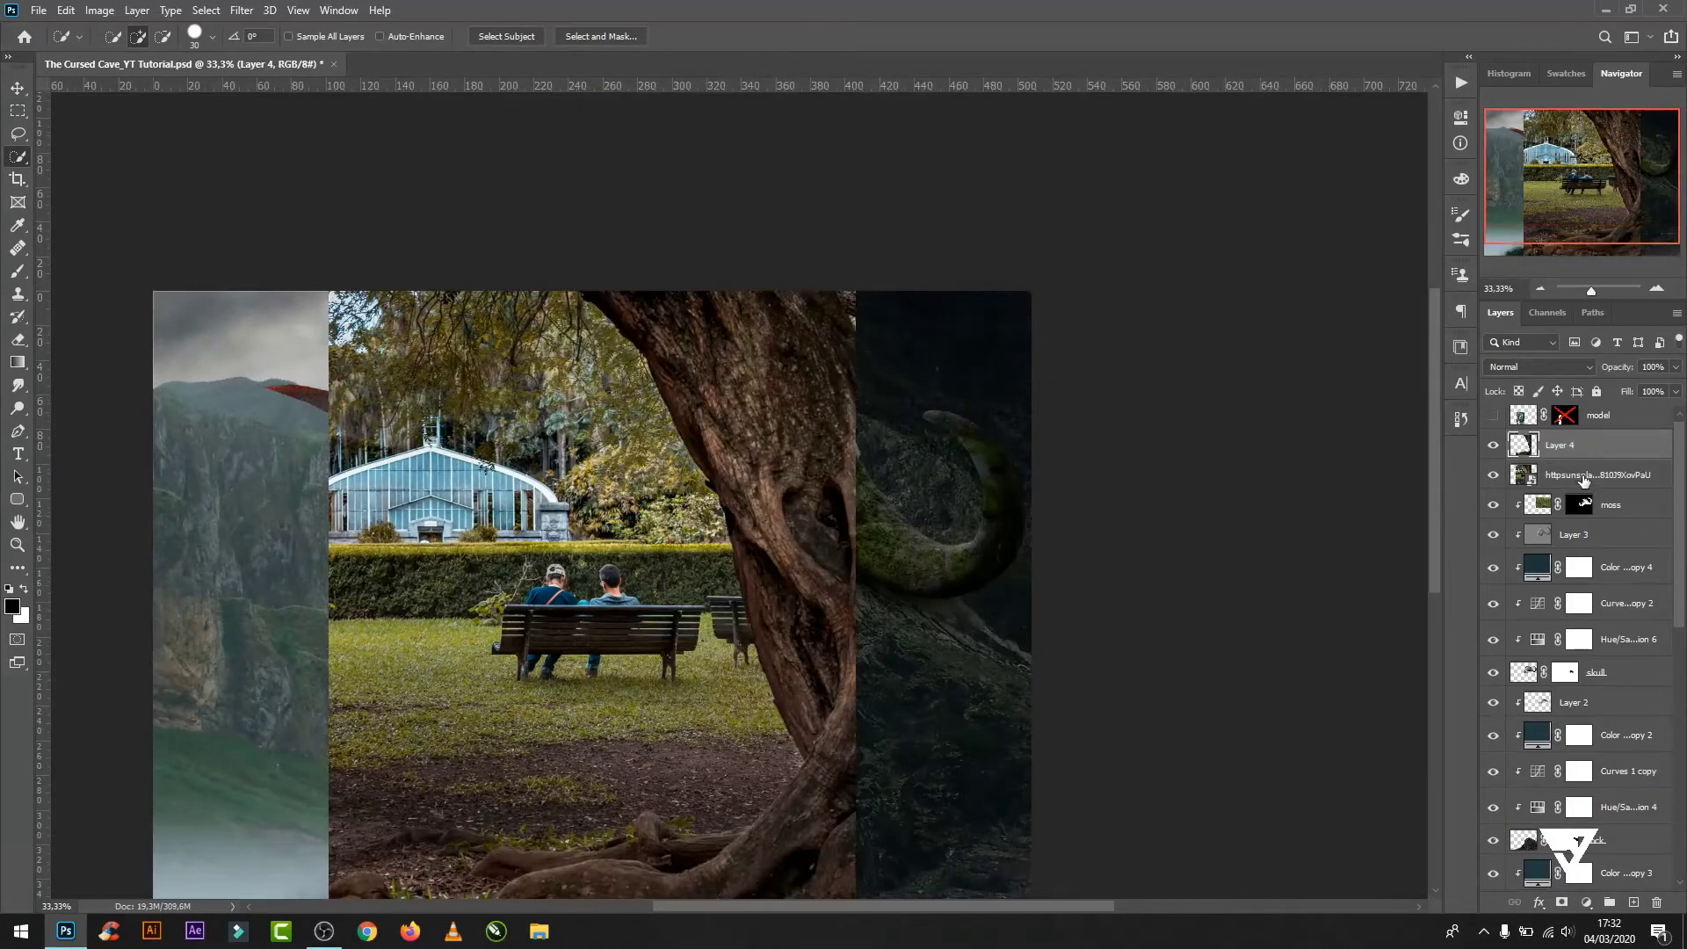
click(1493, 445)
click(1601, 451)
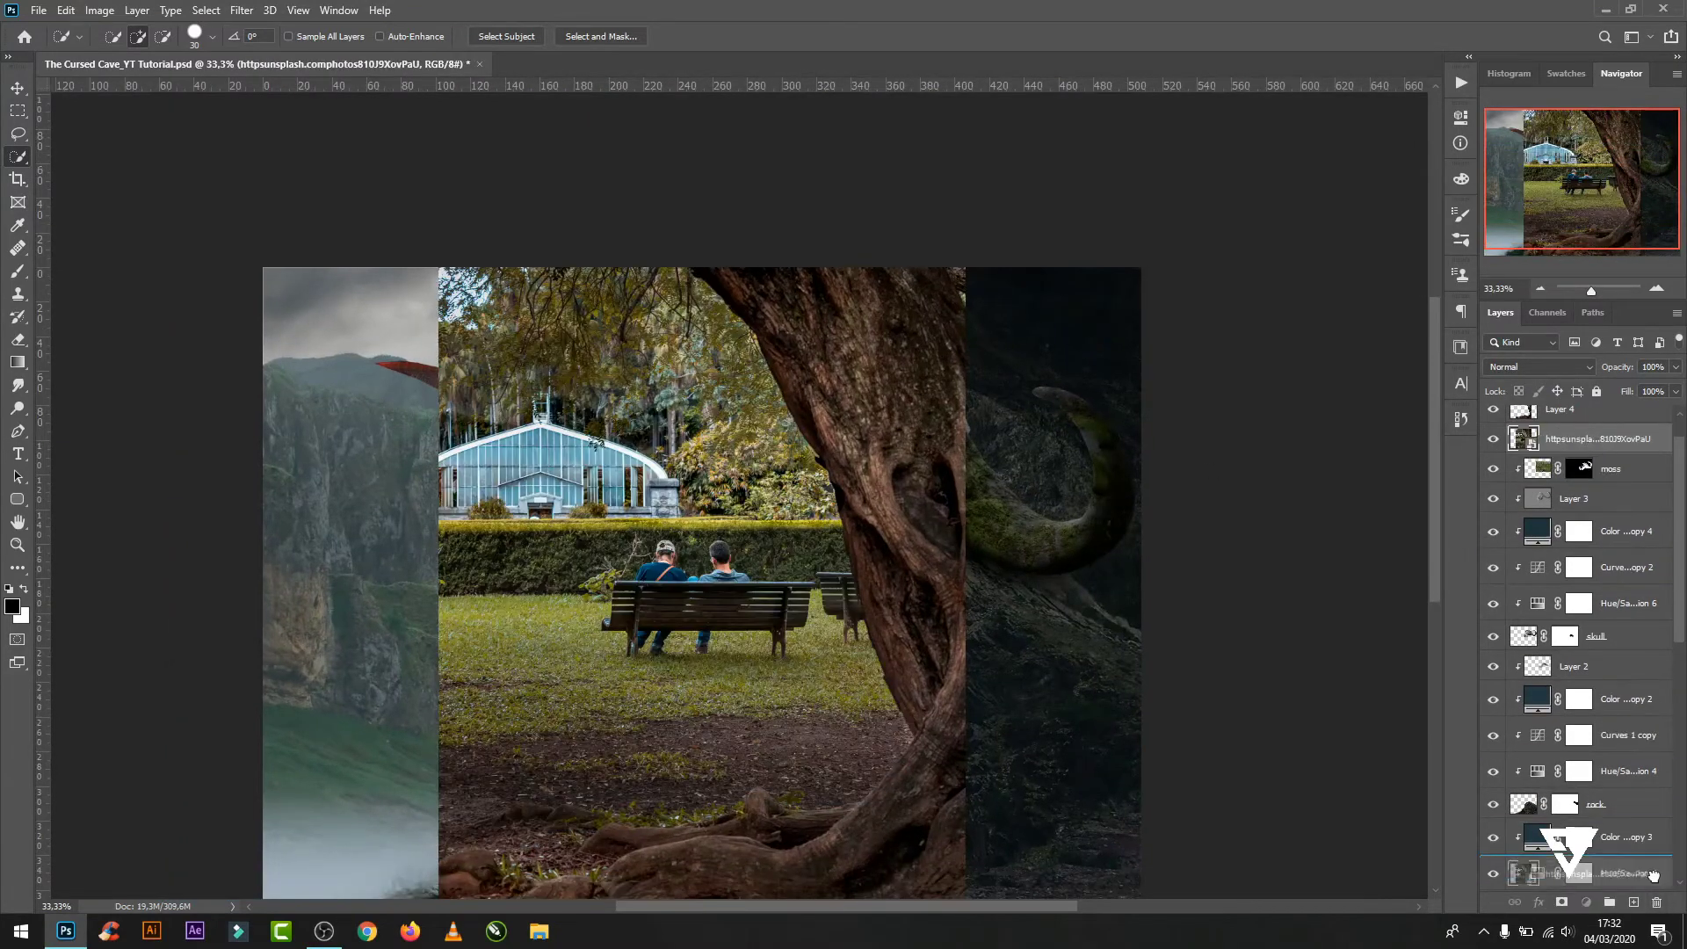
click(1560, 409)
key(ctrl+t)
- Move the mirrored tree to the left edge and stretch it down past the bottom
drag(1054, 425, 842, 424)
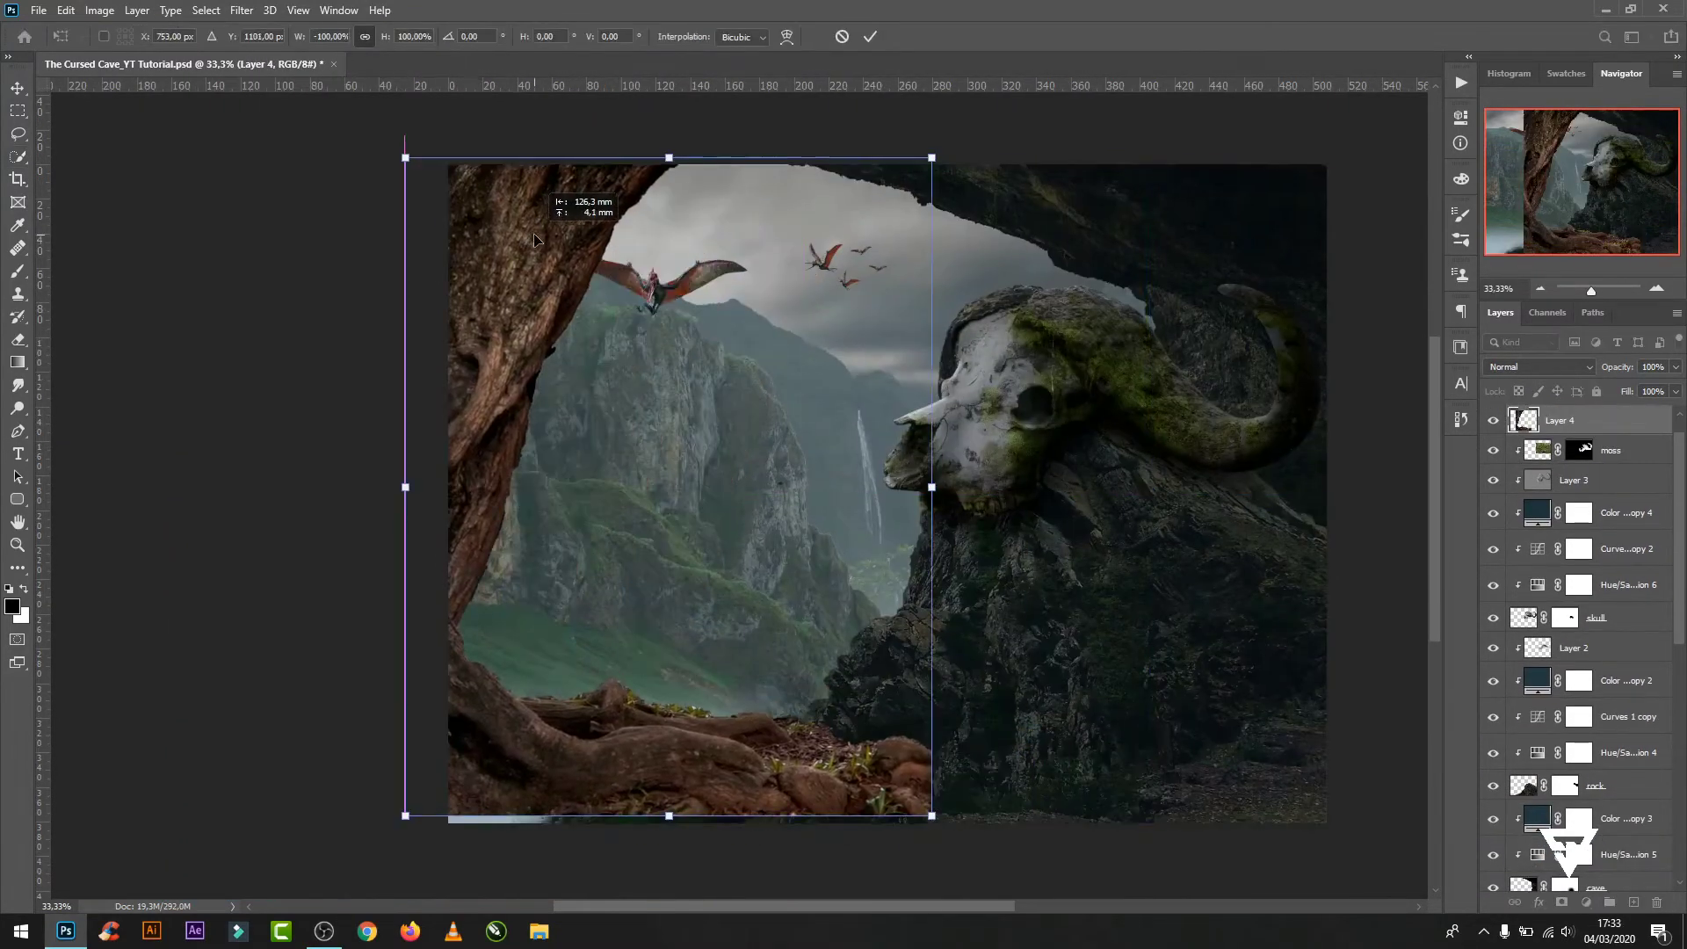
scroll(746, 858, down, 1)
drag(745, 858, 746, 905)
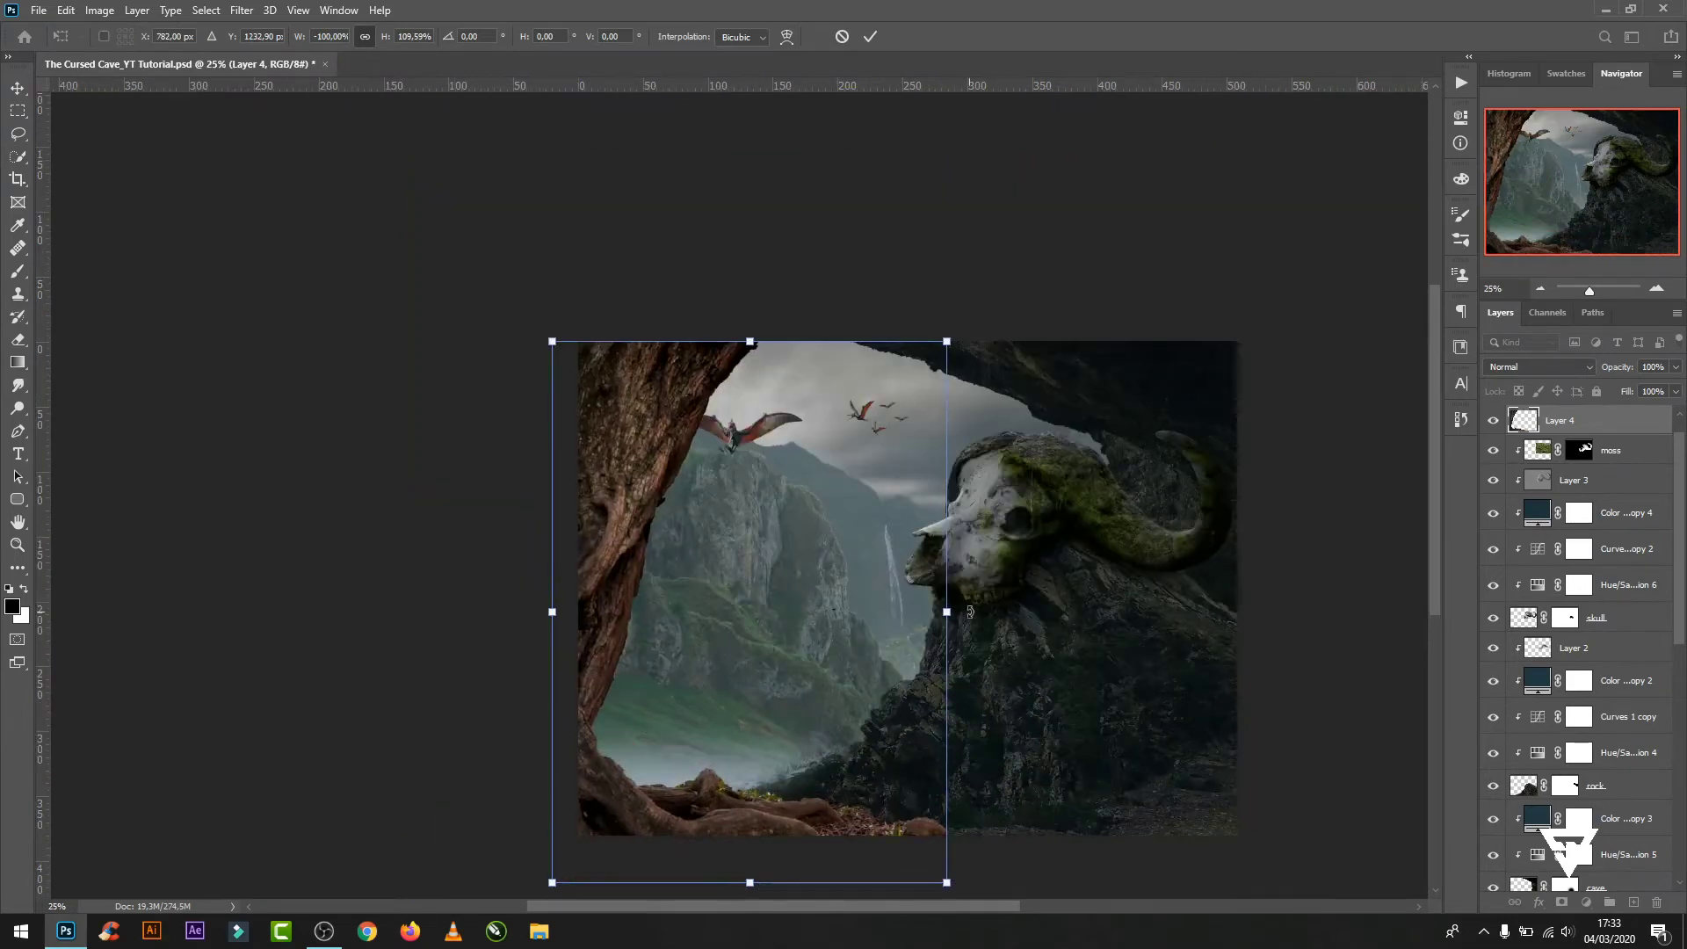
click(870, 36)
- Puppet Warp the tree with pins at the trunk top and left side, pulling the roots down
click(66, 10)
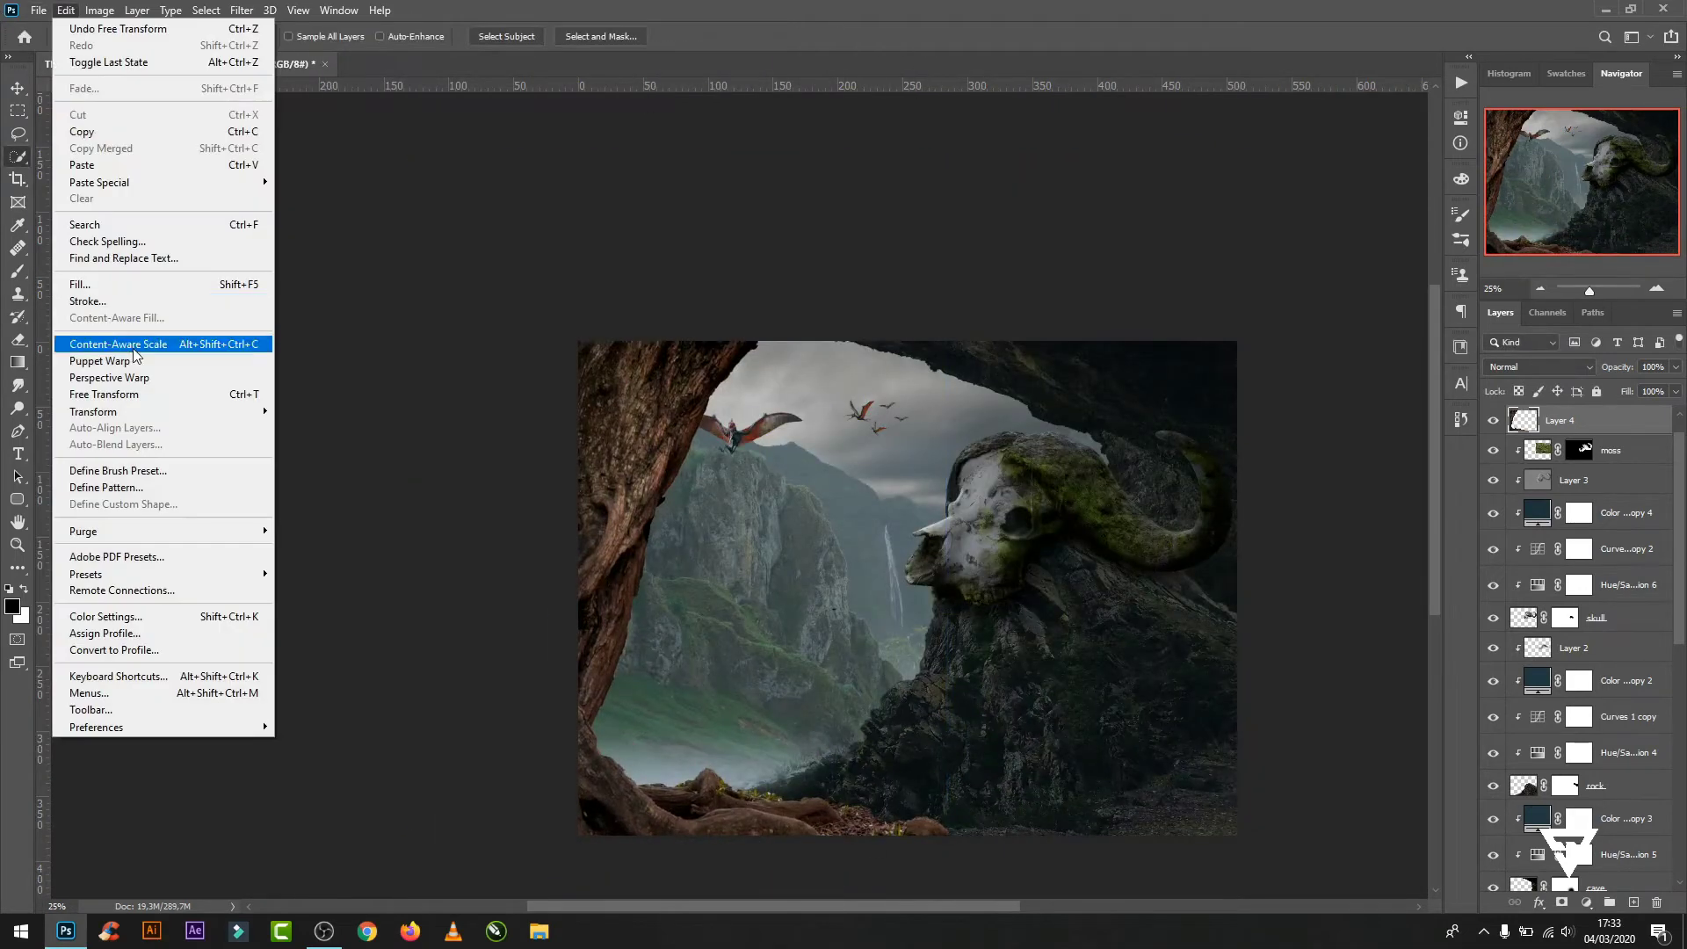
click(145, 375)
click(679, 361)
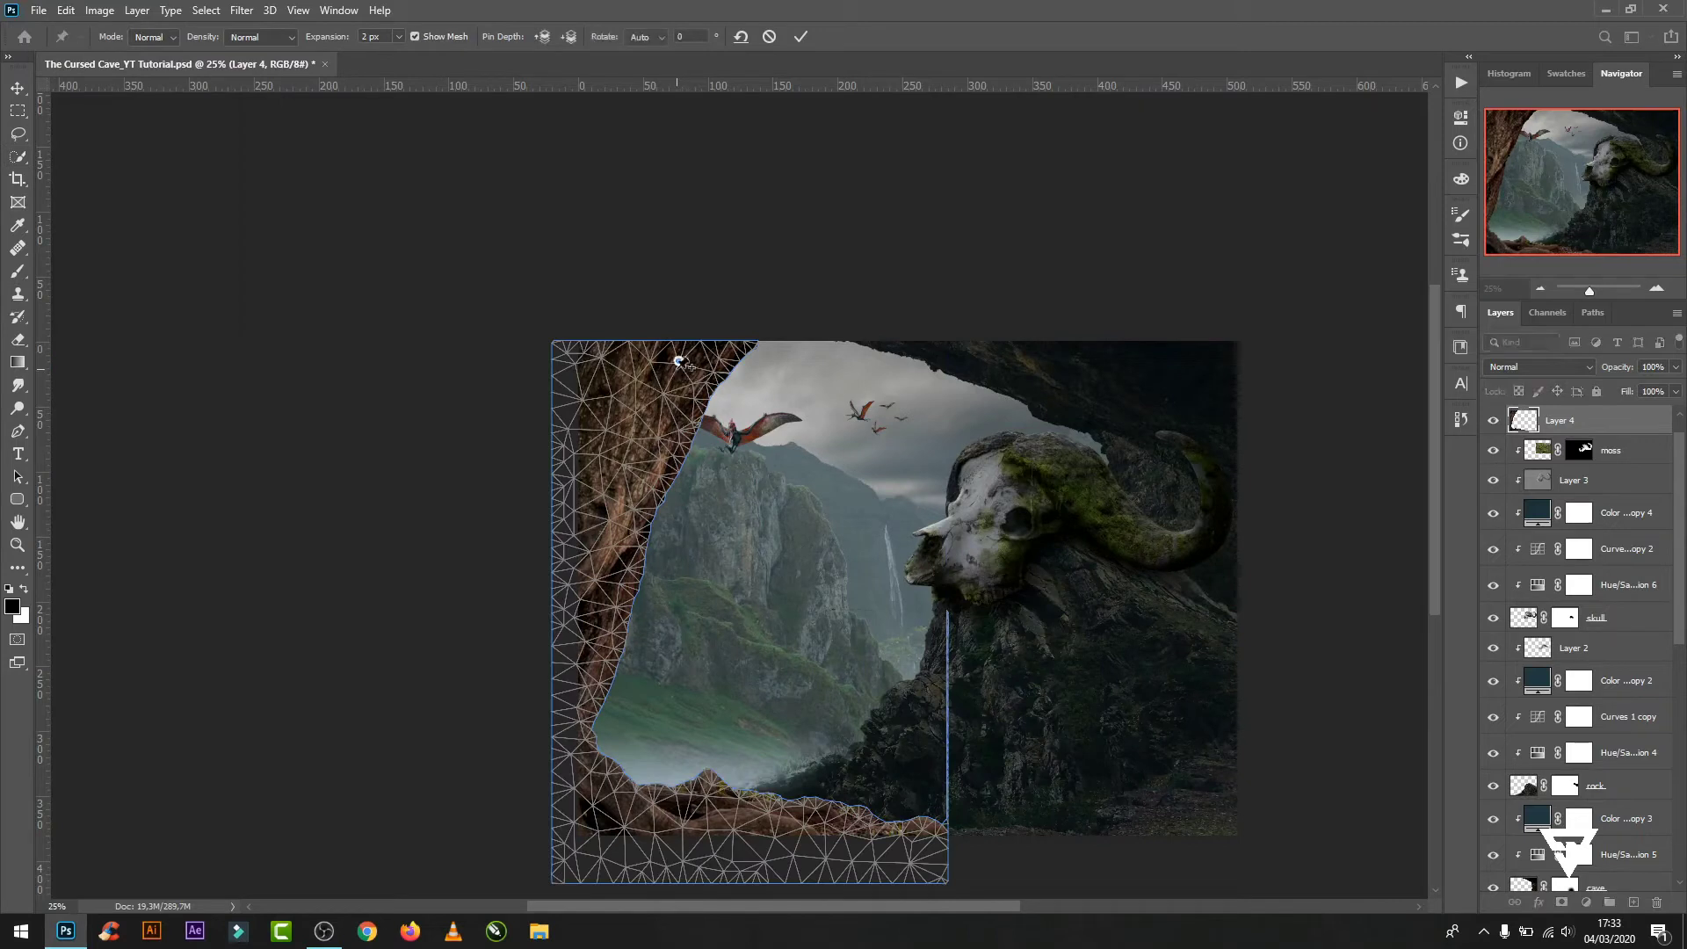
click(607, 431)
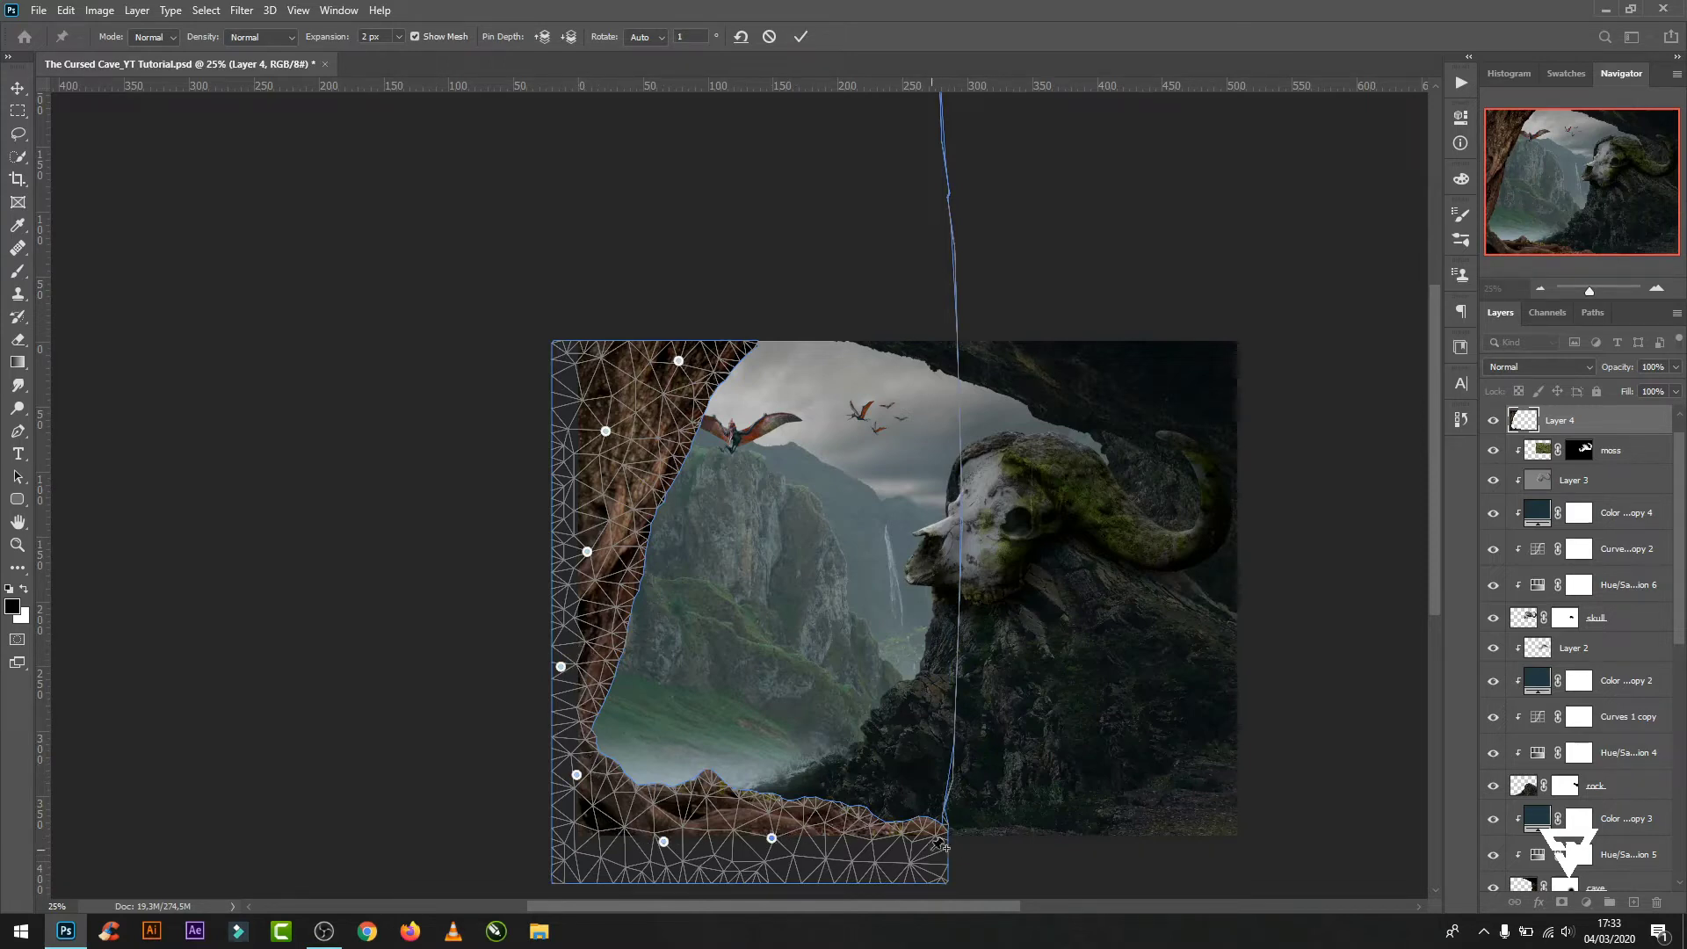
mouse_move(910, 830)
mouse_down()
mouse_move(914, 872)
mouse_move(944, 870)
mouse_up()
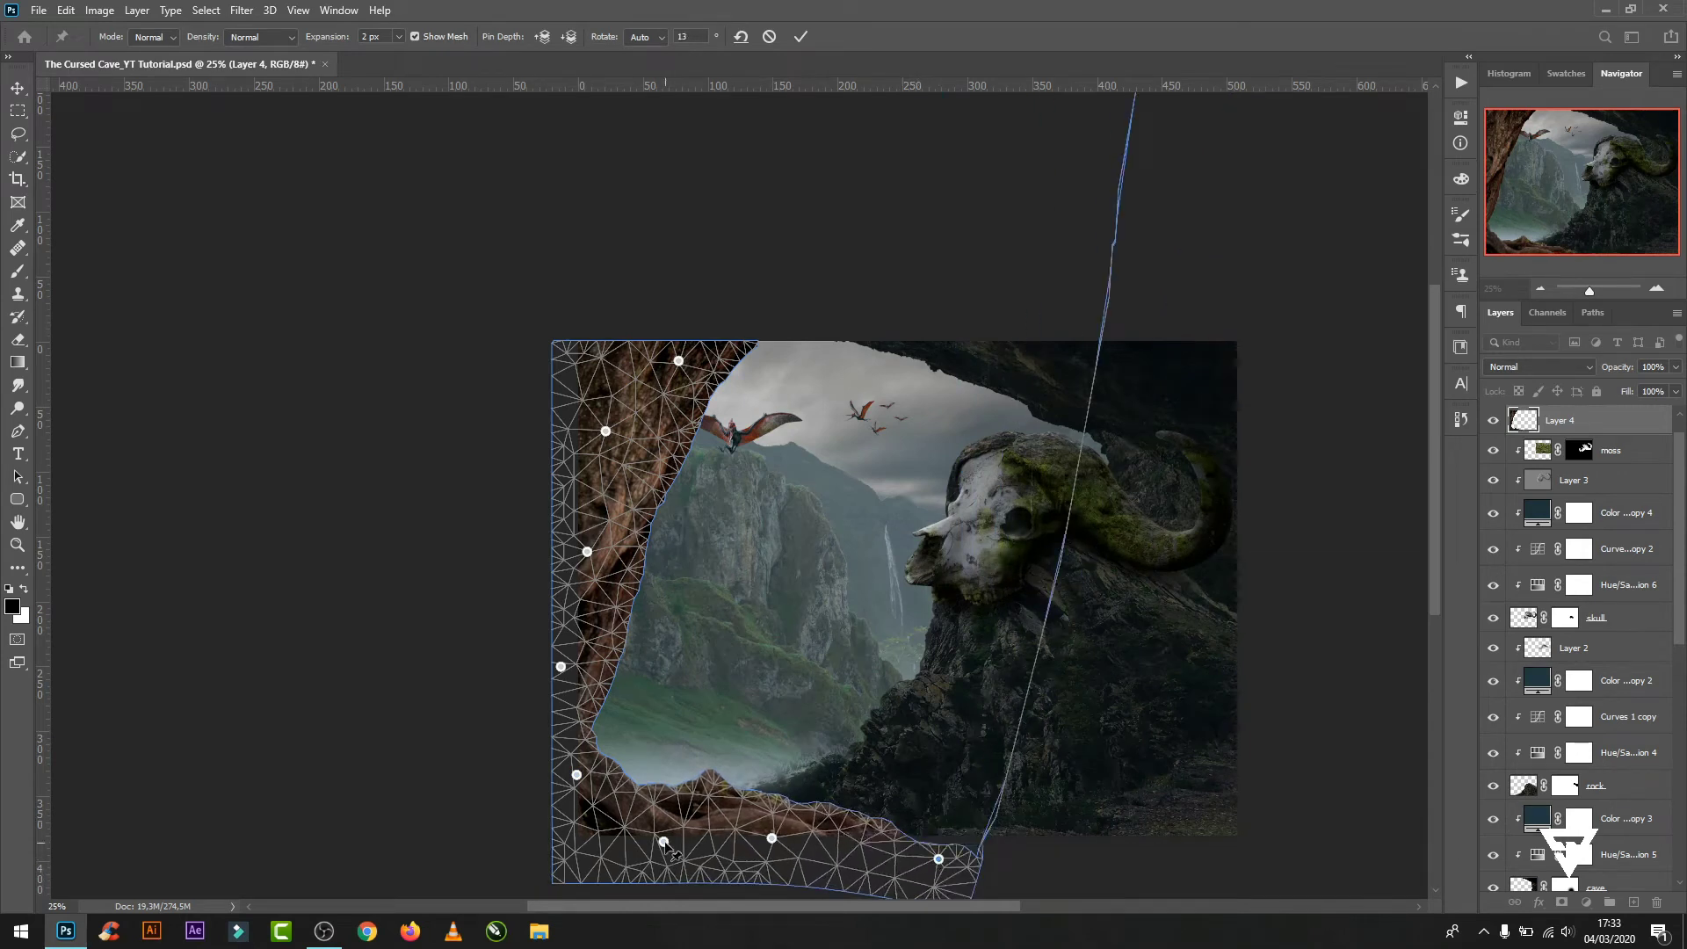
drag(664, 843, 654, 847)
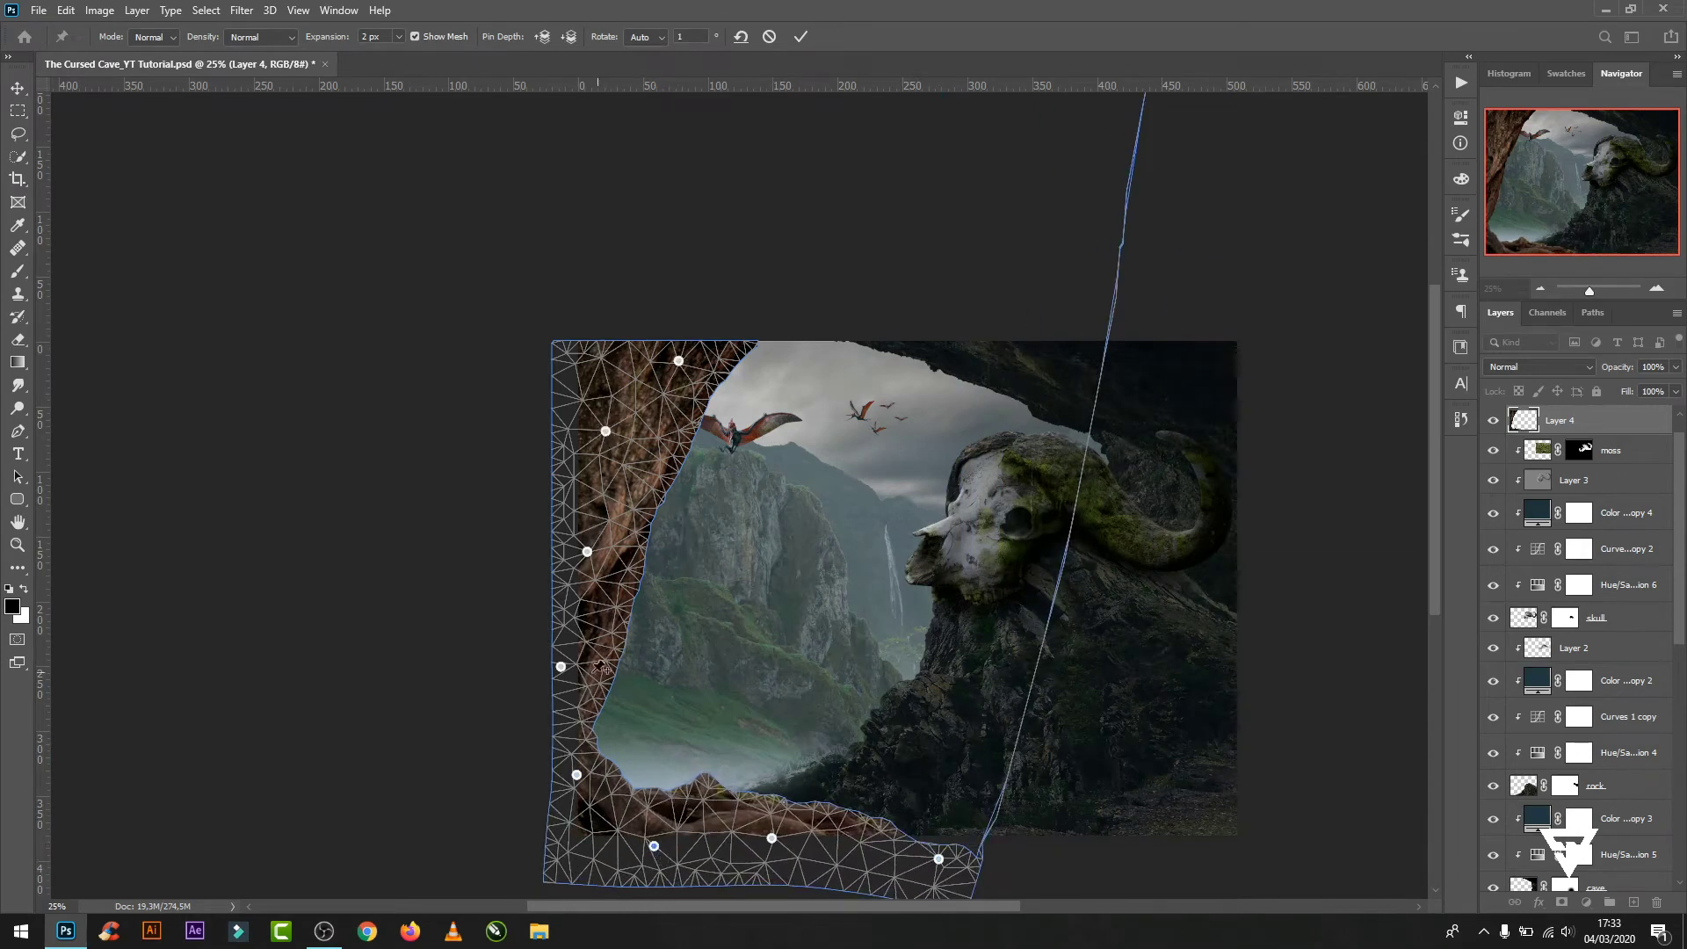
- Bulge the trunk's left edge outward and bend its top along the cave ceiling, then apply the warp
drag(561, 668, 545, 659)
drag(588, 552, 564, 540)
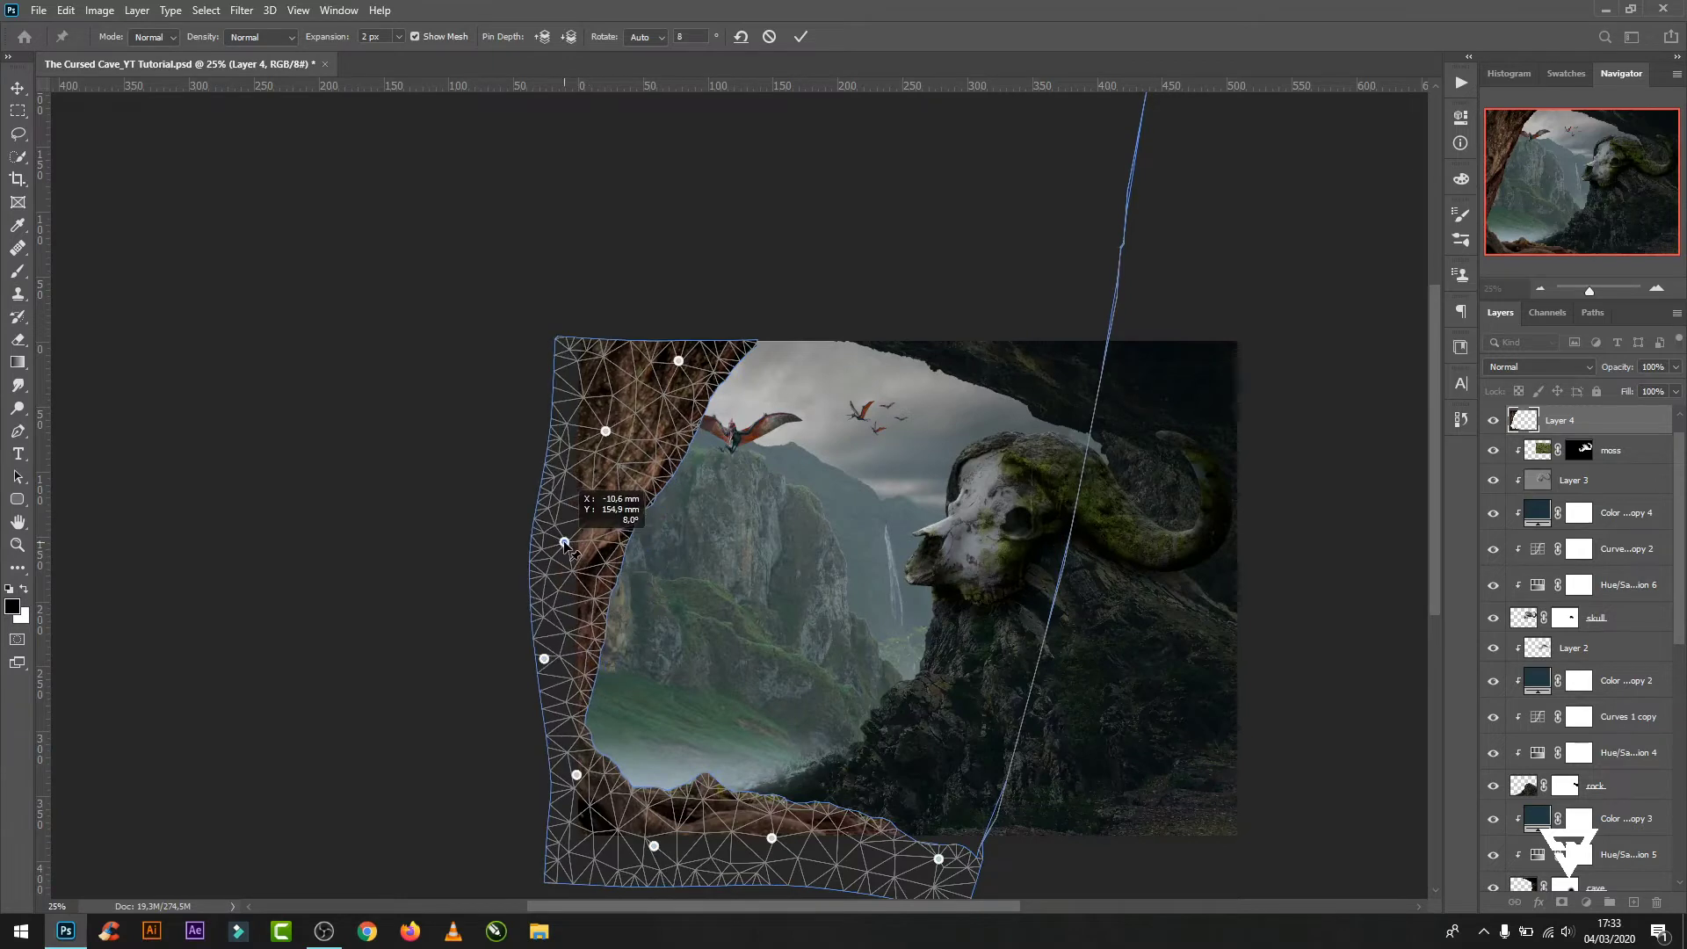
drag(606, 432, 592, 416)
mouse_move(679, 362)
mouse_down()
mouse_move(732, 337)
mouse_move(667, 358)
mouse_up()
drag(591, 415, 579, 406)
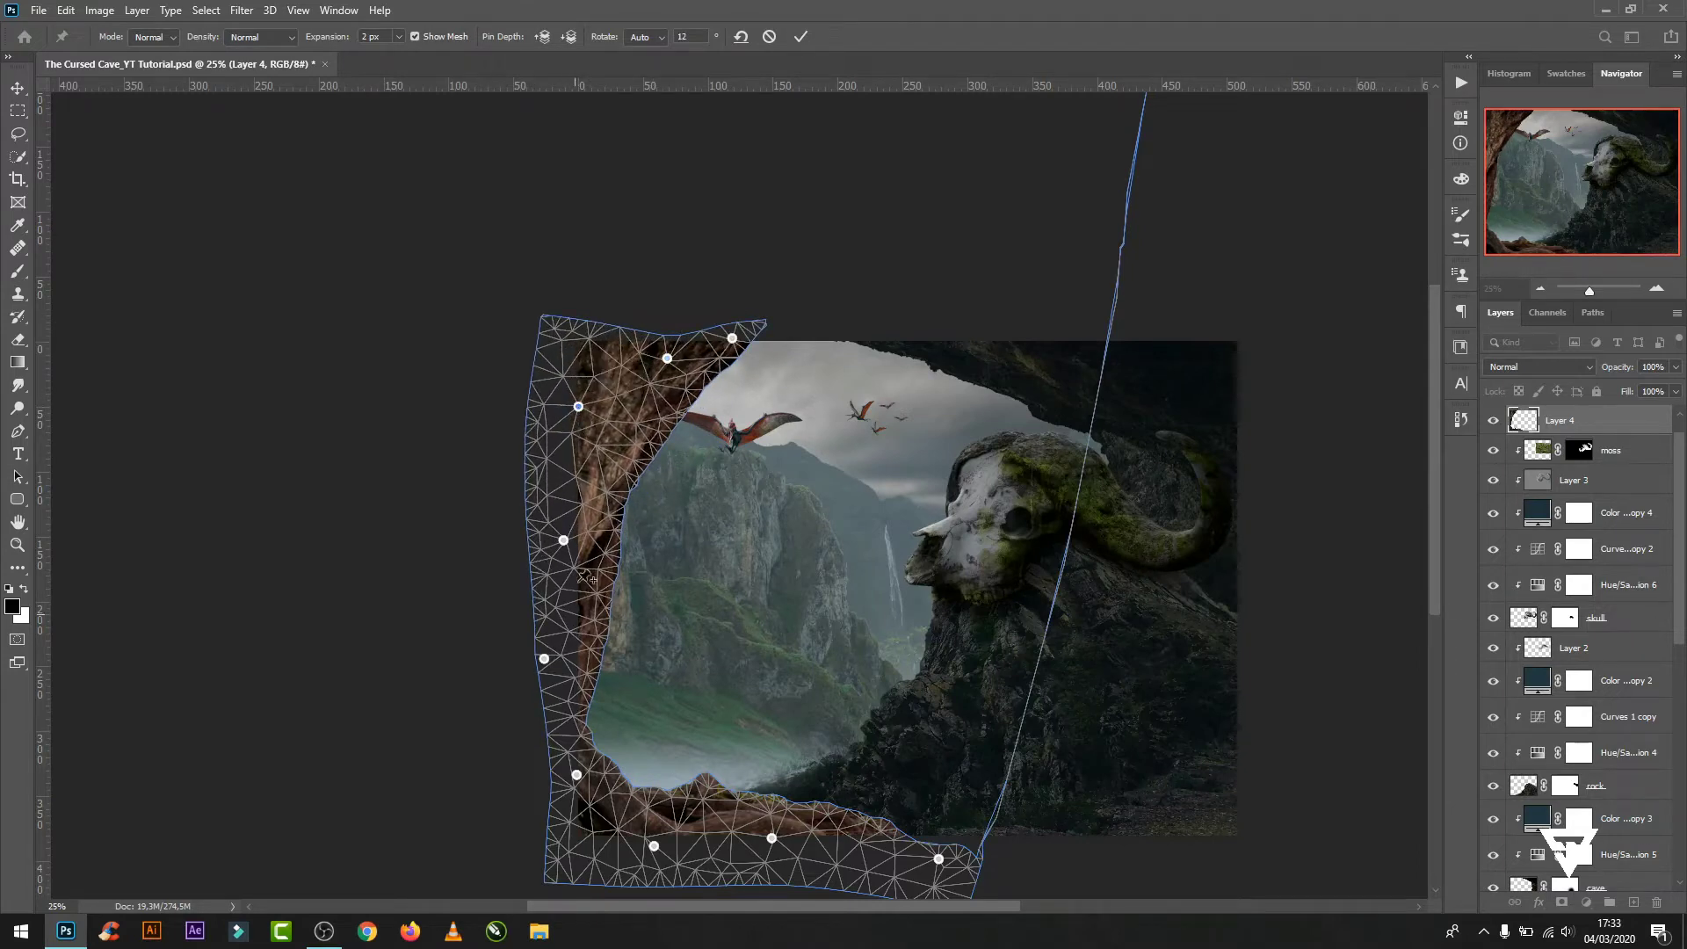
drag(733, 339, 748, 332)
drag(578, 406, 571, 404)
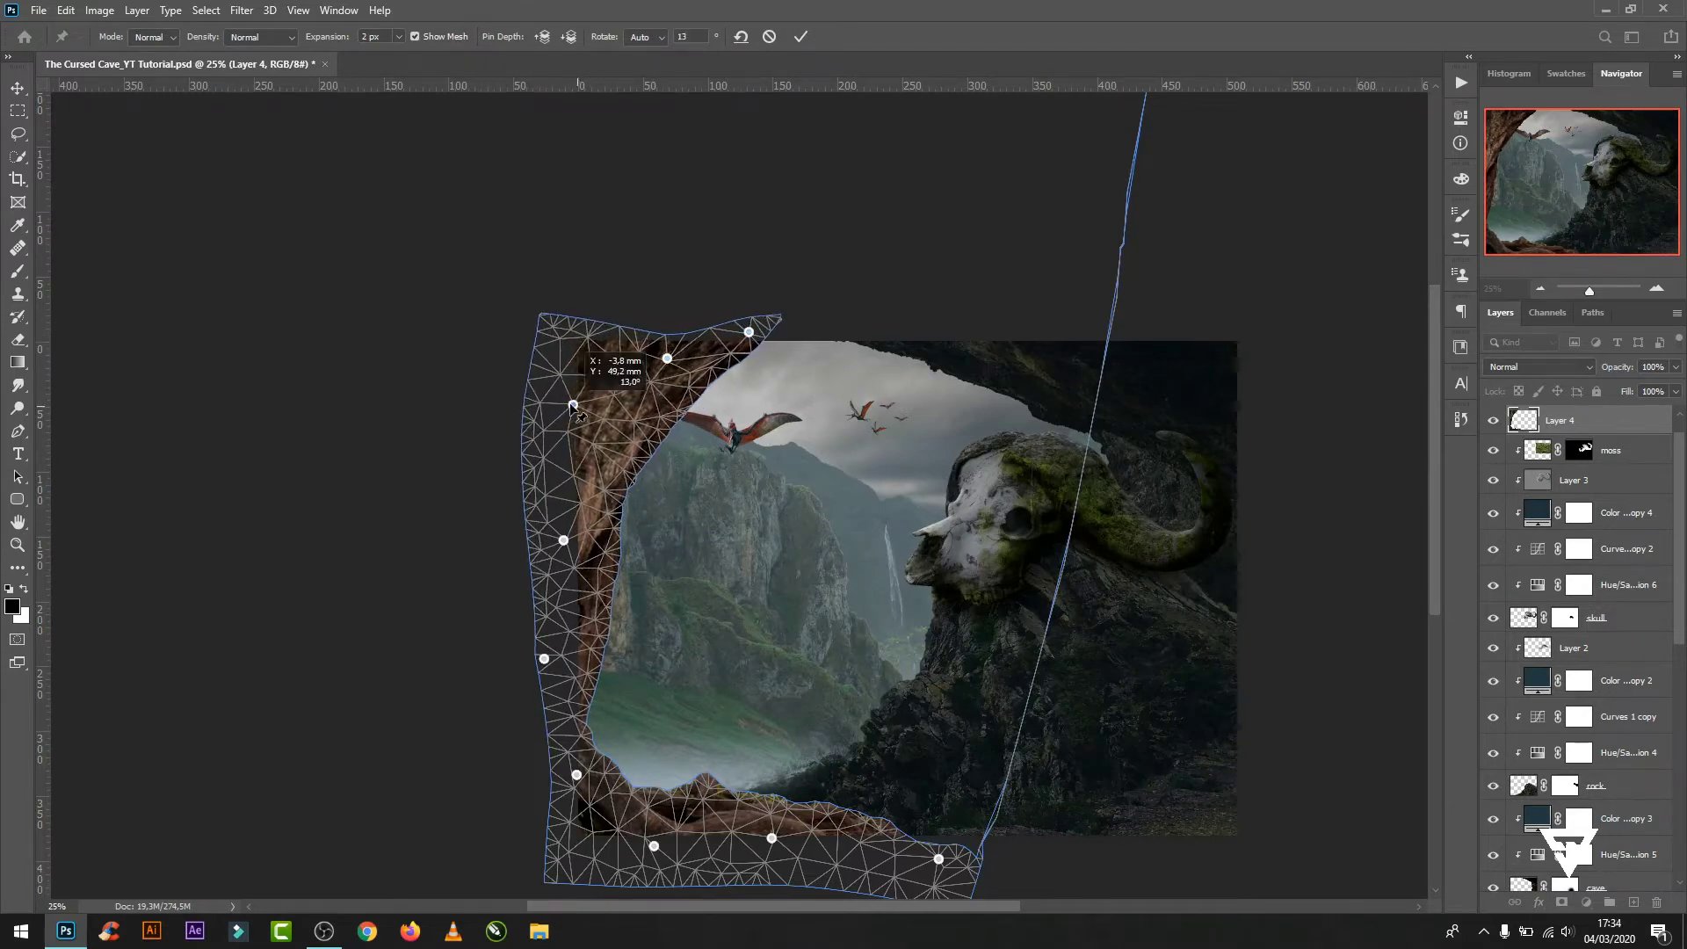
drag(544, 659, 536, 655)
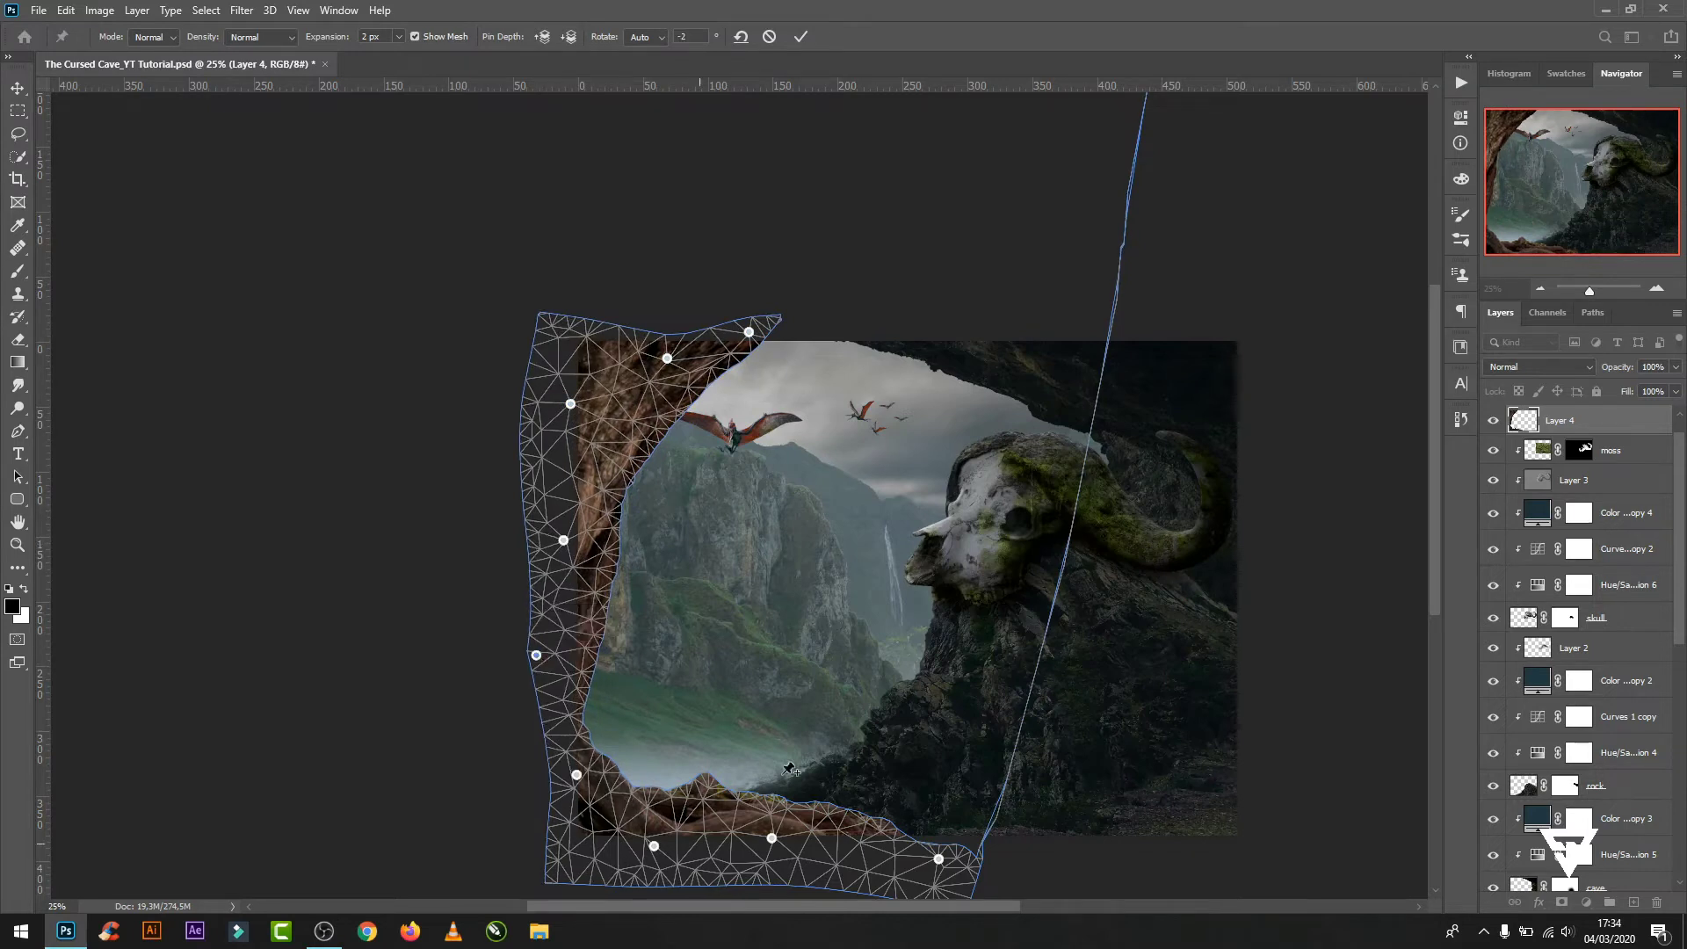
click(800, 37)
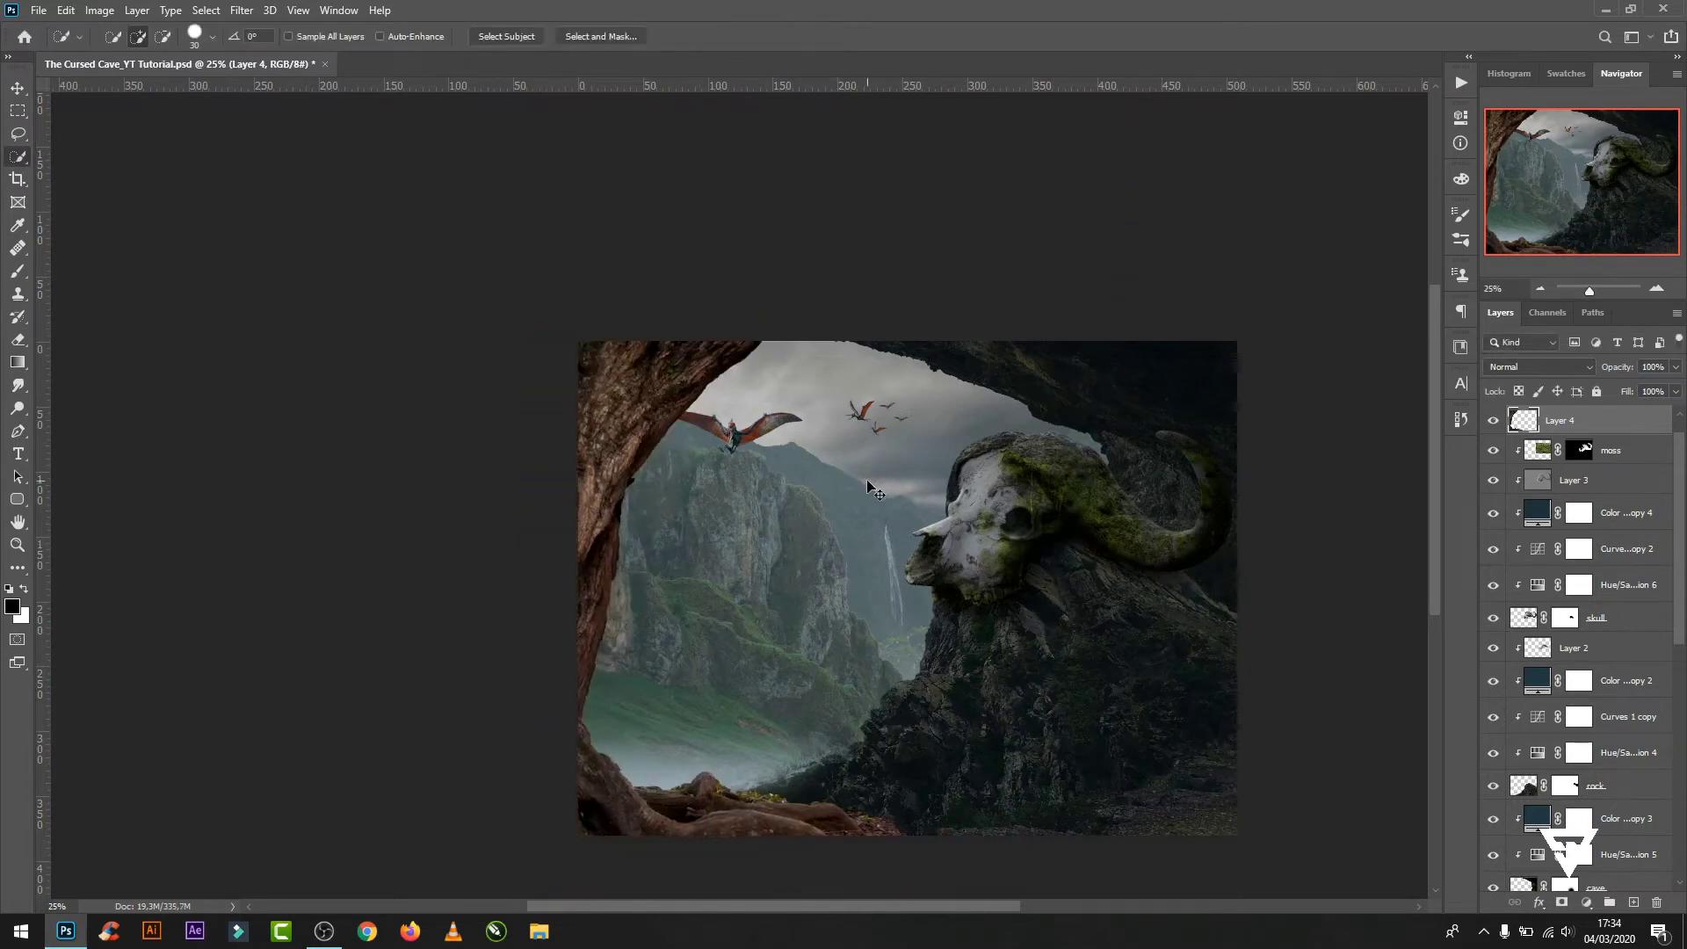
- Fit the composition on screen and commit a trial Free Transform of Layer 4
key(ctrl+t)
key(ctrl+minus)
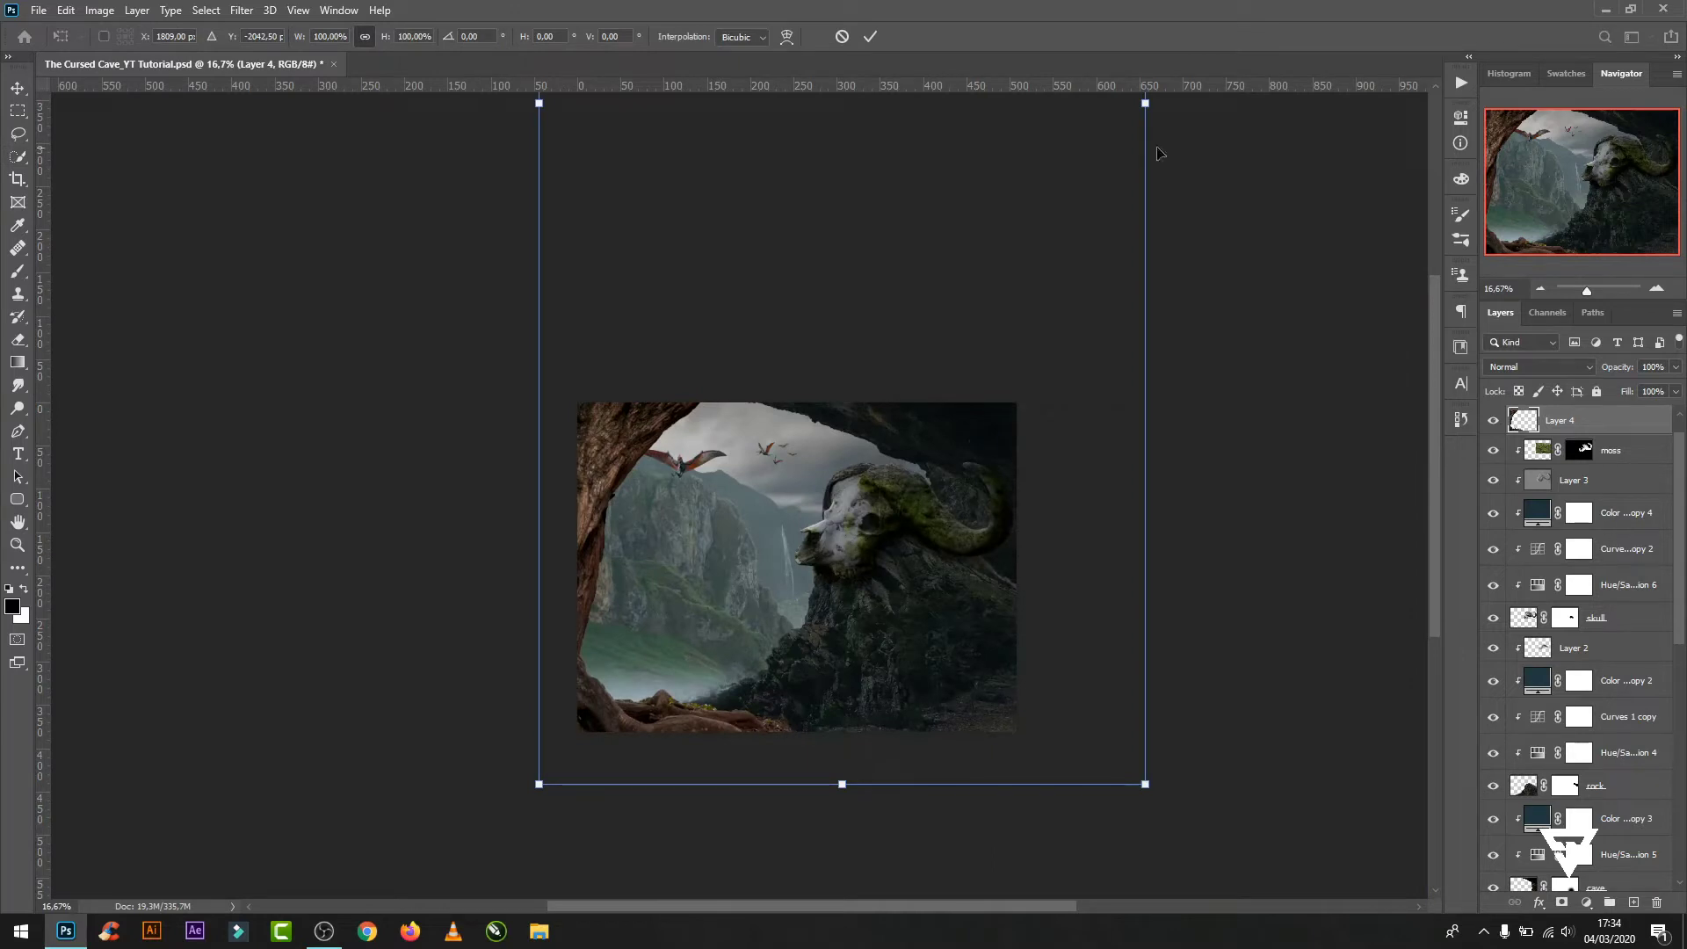
key(Escape)
key(ctrl+minus)
key(ctrl+0)
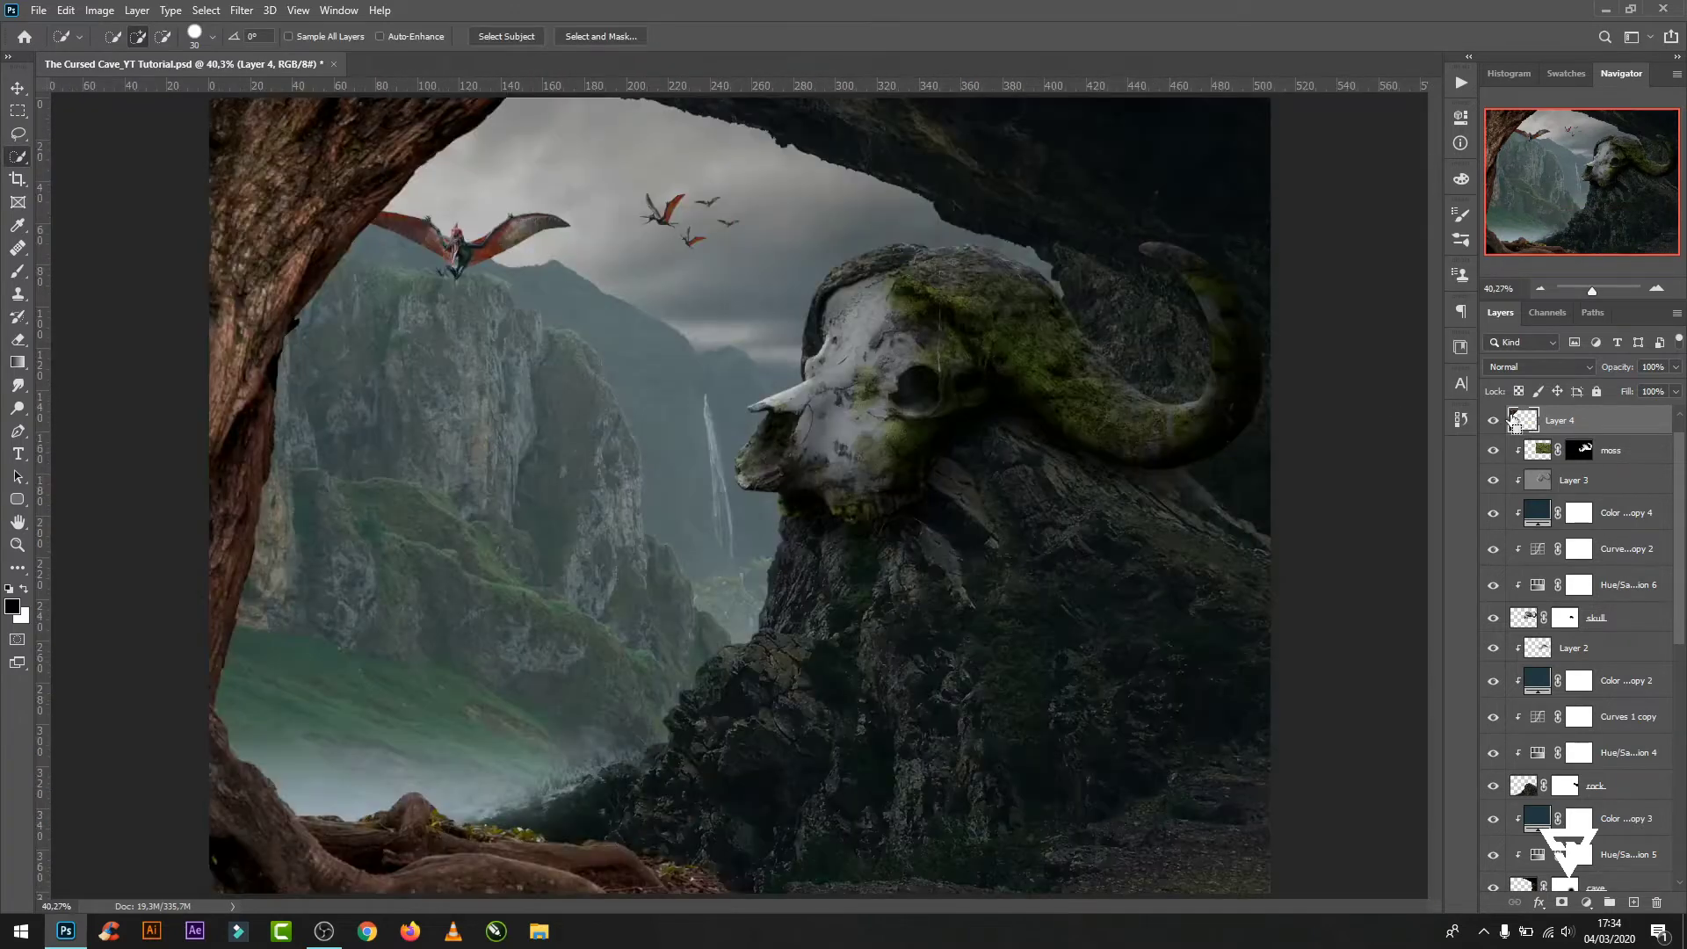
key(ctrl+f)
key(Escape)
key(v)
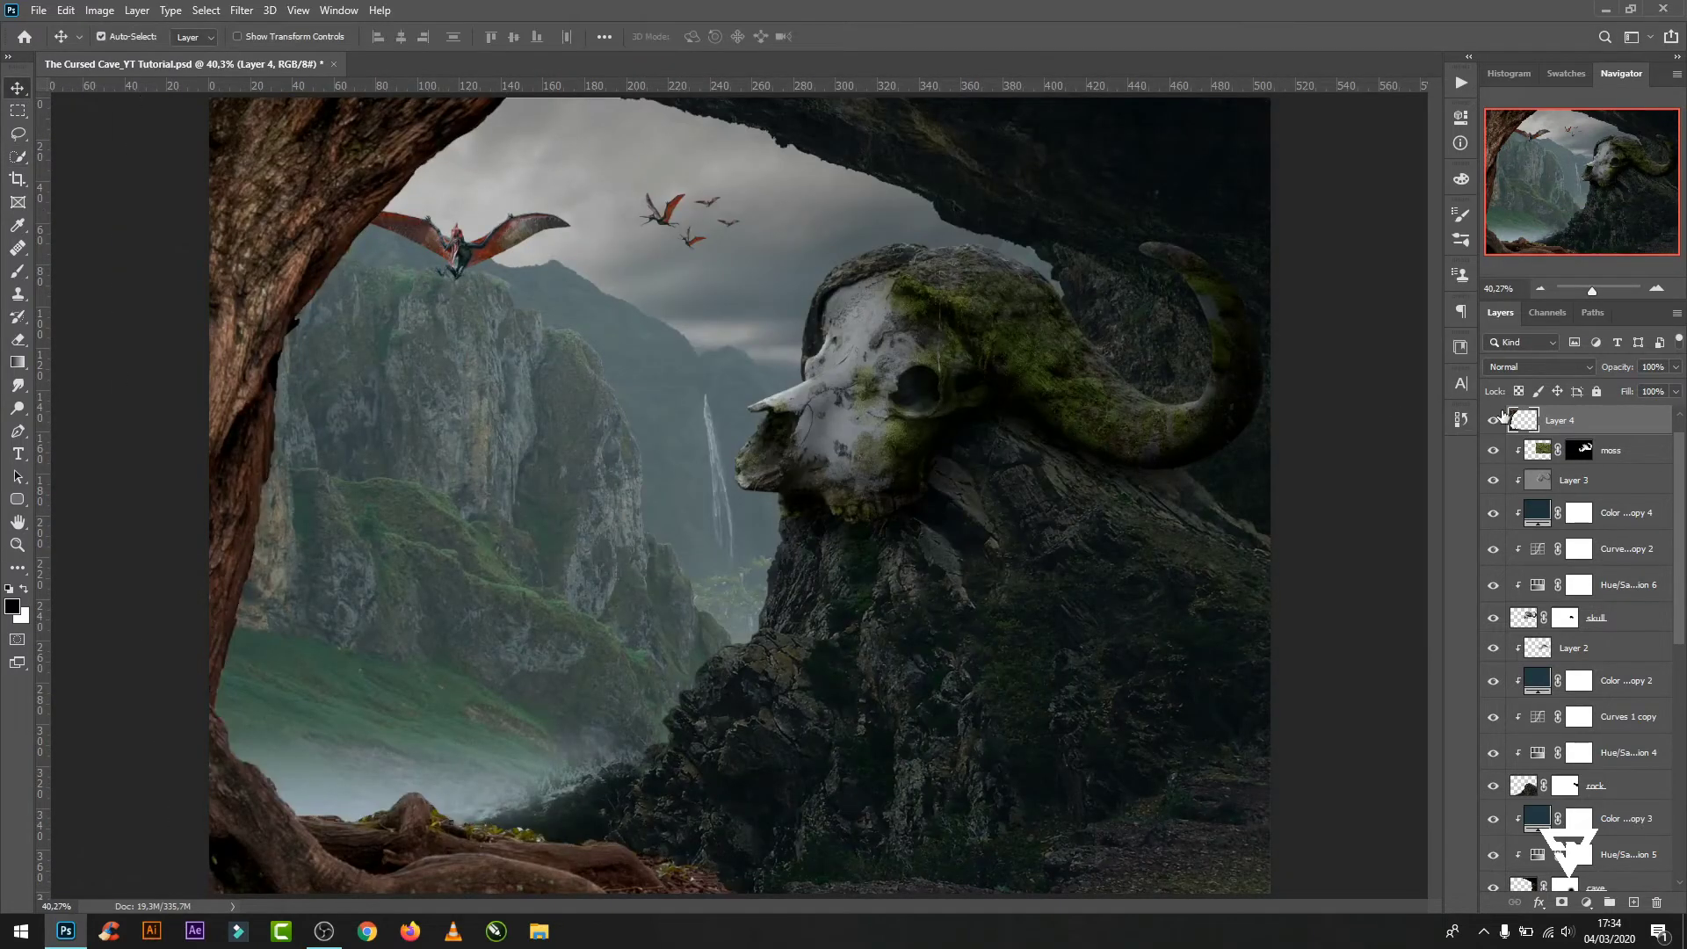
key(ctrl+minus)
key(ctrl+minus)
key(ctrl+minus)
key(ctrl+t)
click(871, 37)
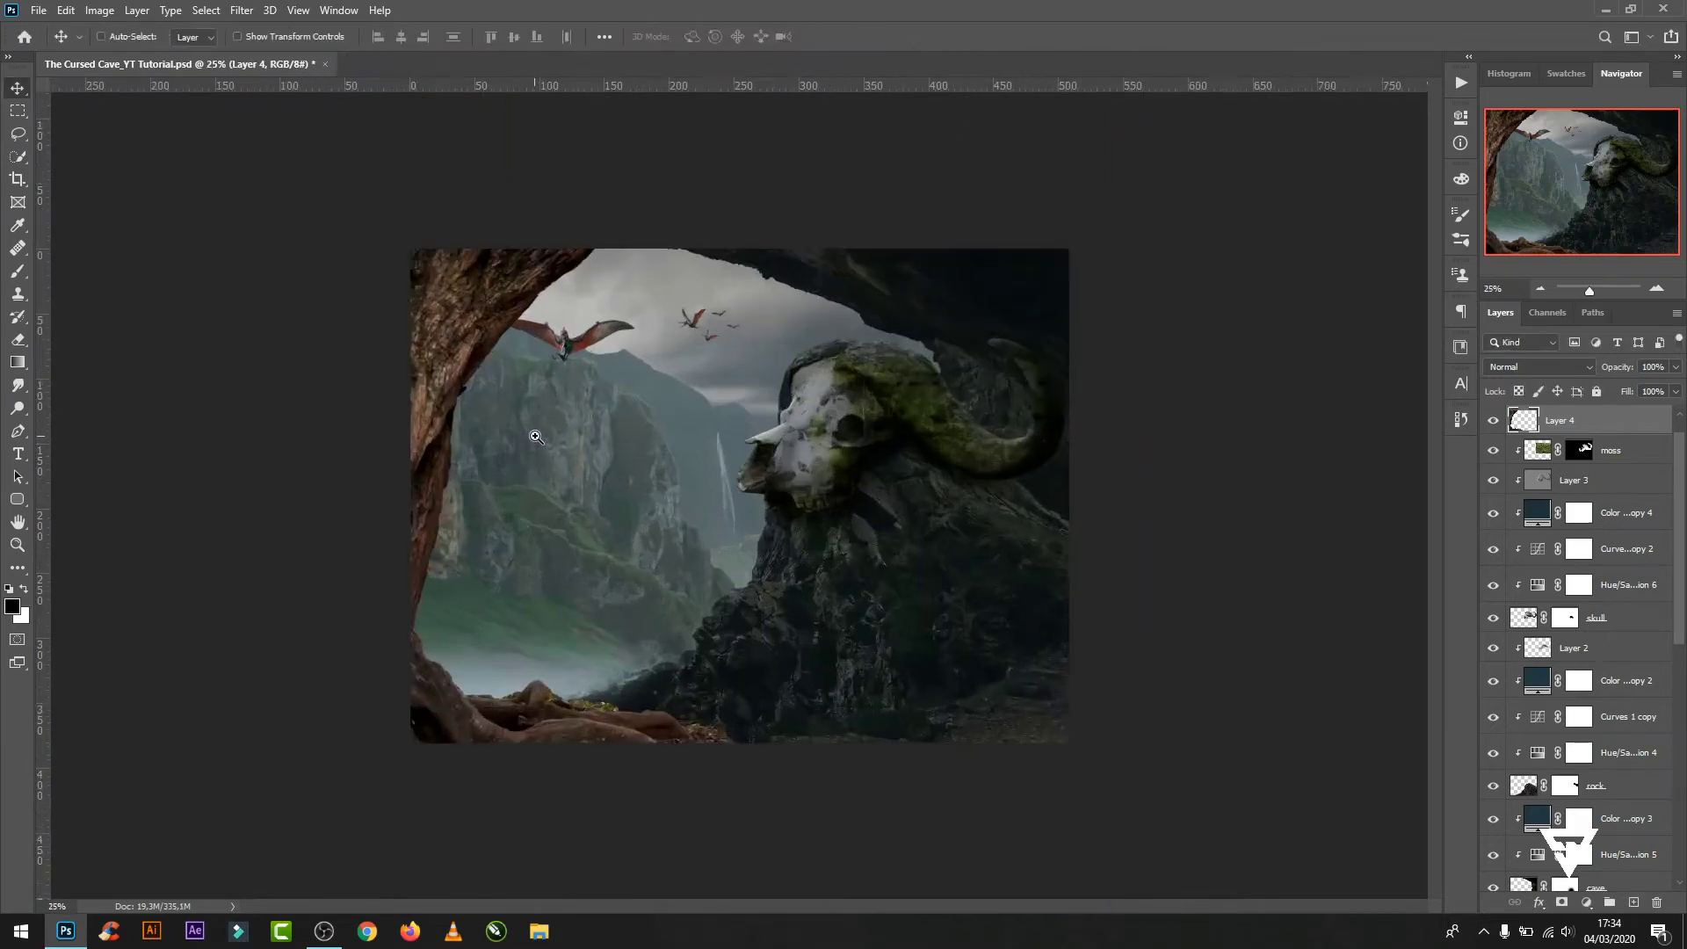
key(ctrl+plus)
key(ctrl+plus)
key(ctrl+plus)
- Trace a freehand lasso selection beside the left tree trunk
key(l)
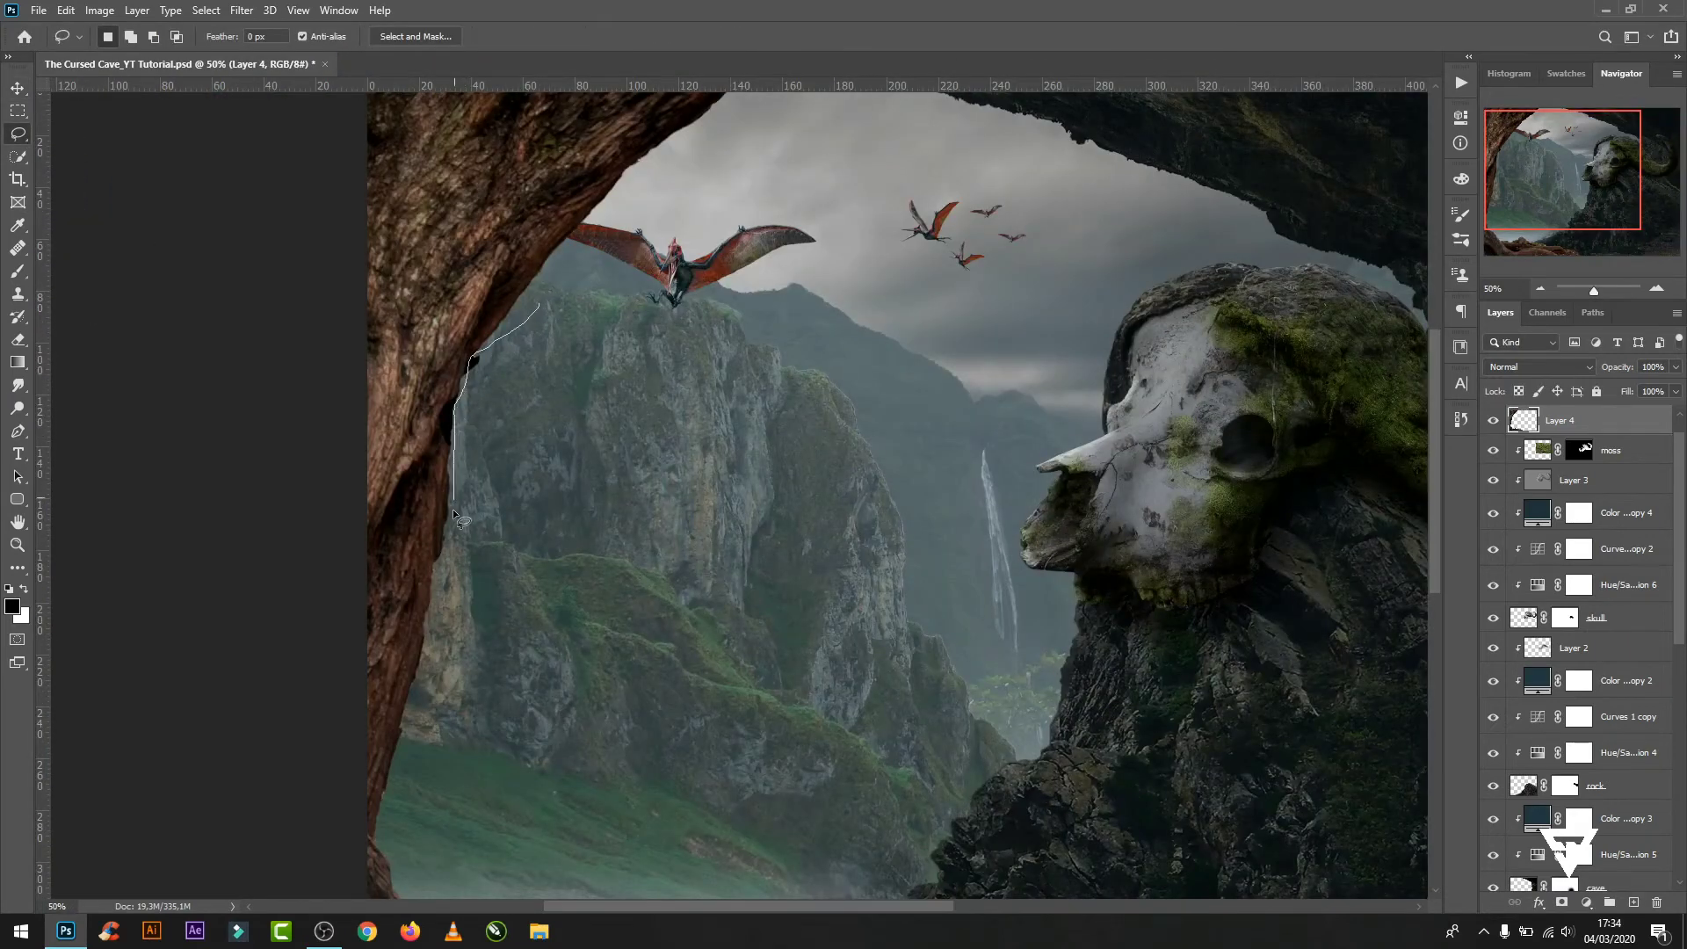
drag(455, 514, 598, 642)
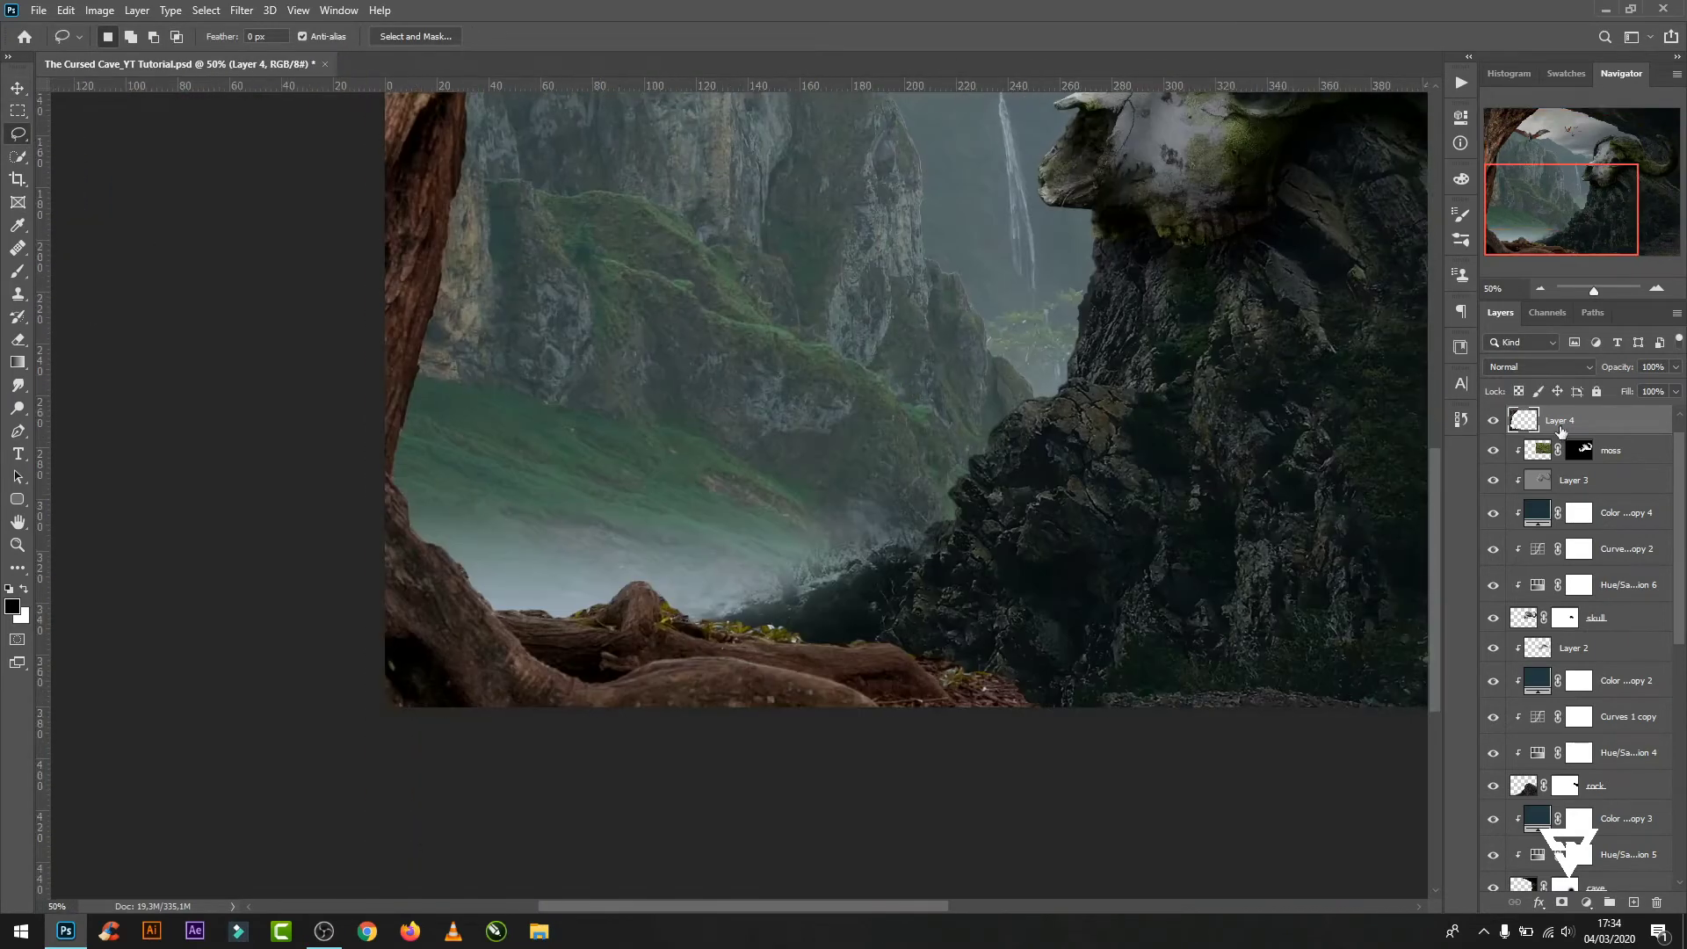
key(ctrl+minus)
key(ctrl+minus)
key(ctrl+t)
- Make Layer 4 a Smart Object, transform it to W 106.95% and 0.92°, then rasterize it
right_click(1561, 422)
click(1433, 362)
key(ctrl+t)
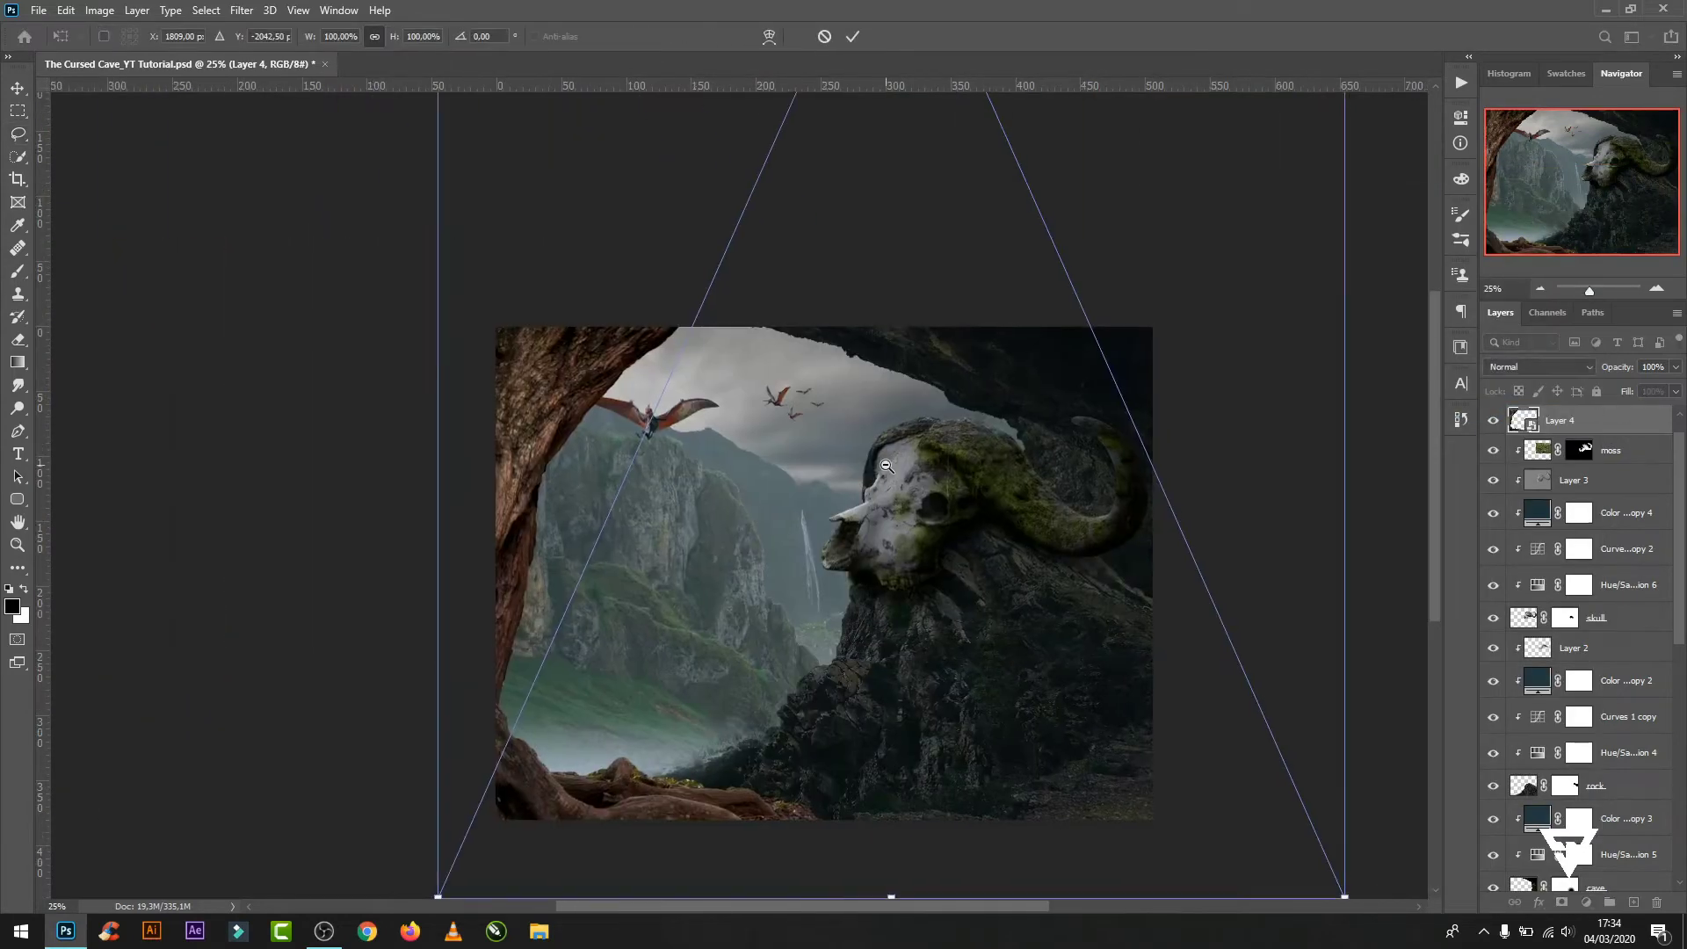
key(ctrl+minus)
drag(1142, 211, 1163, 215)
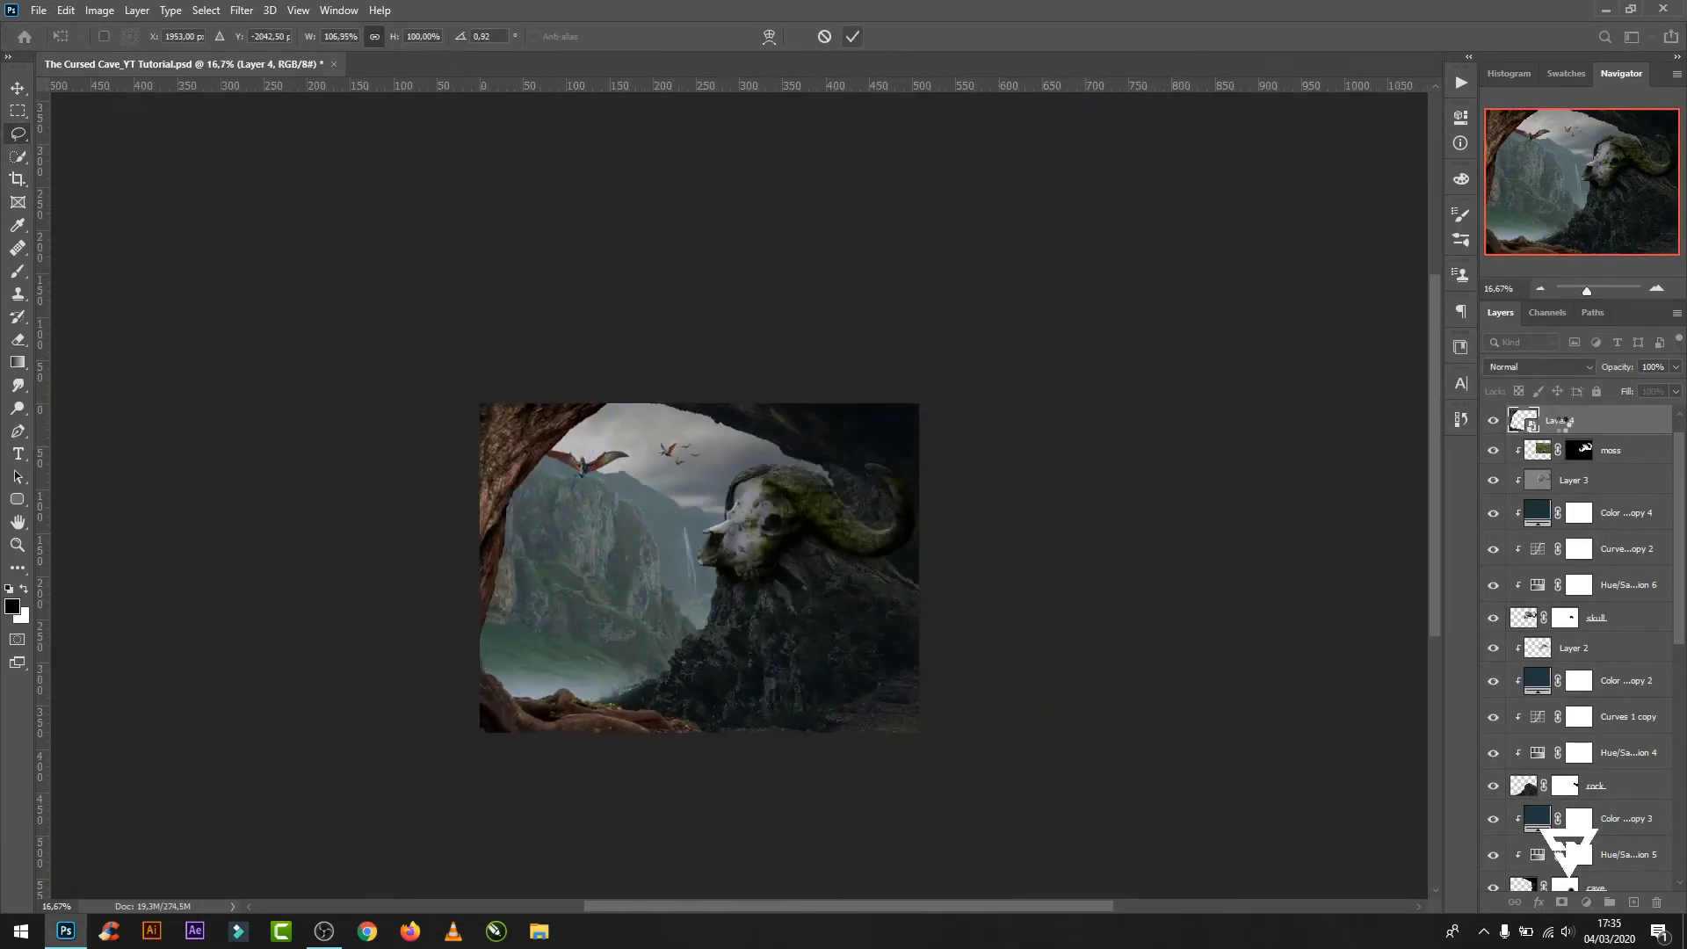
right_click(1563, 422)
click(1494, 431)
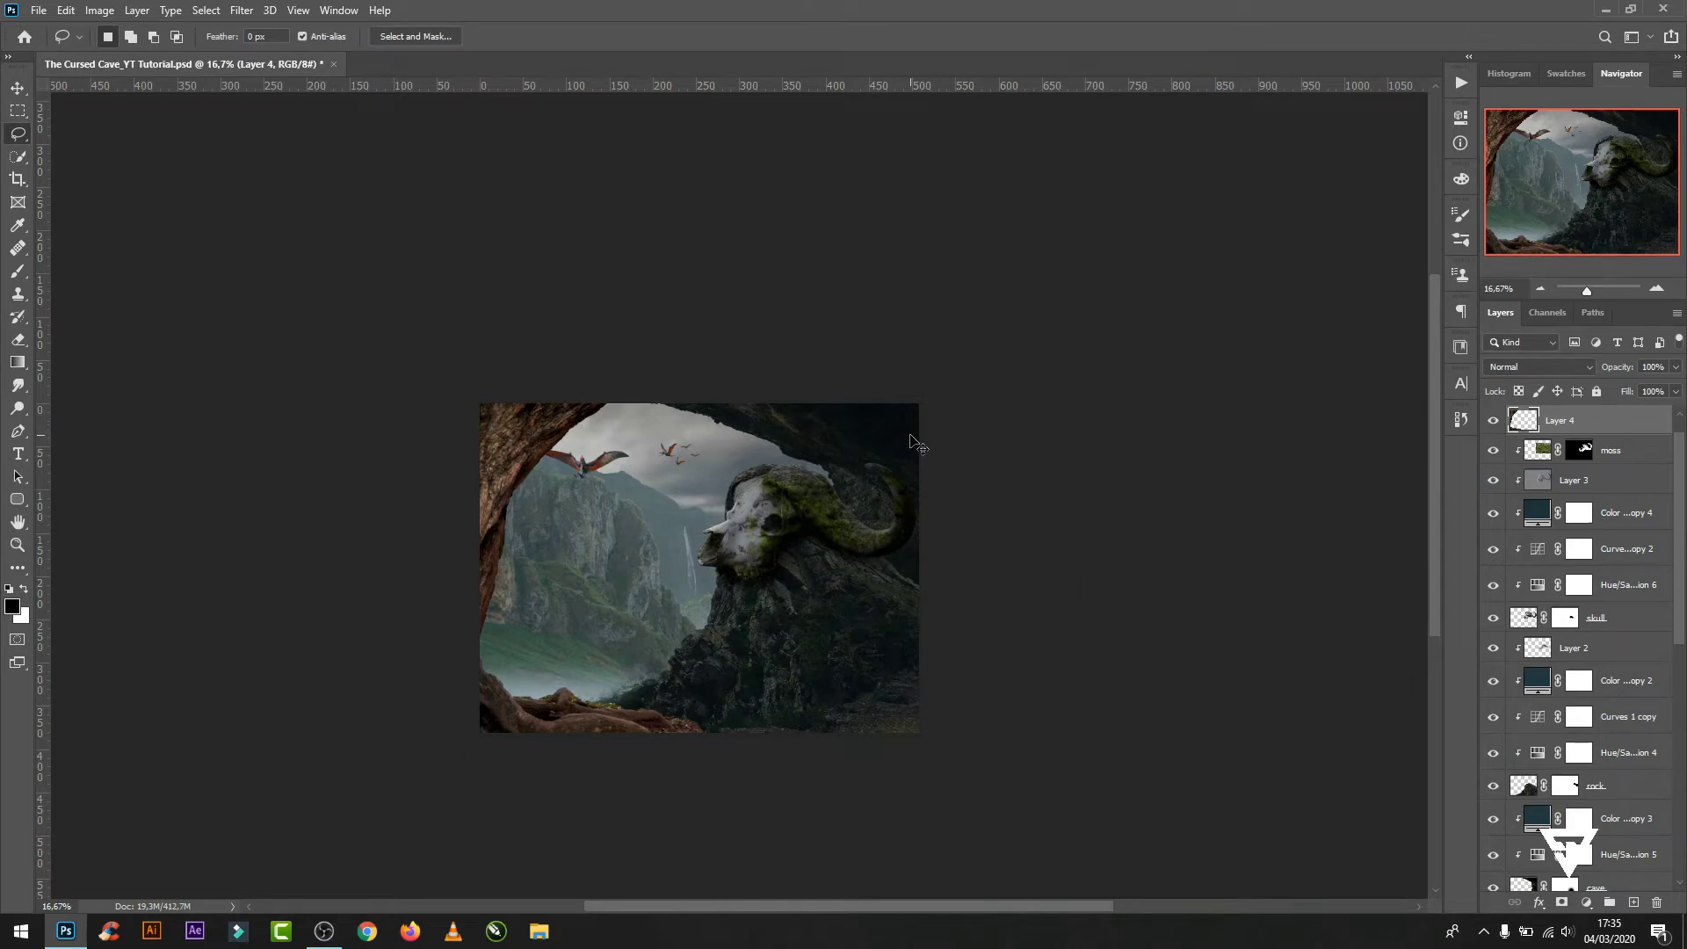
scroll(910, 439, up, 5)
- Add a Hue/Saturation layer clipped to Layer 4: Hue +3, Saturation -36, Lightness -9
click(1586, 902)
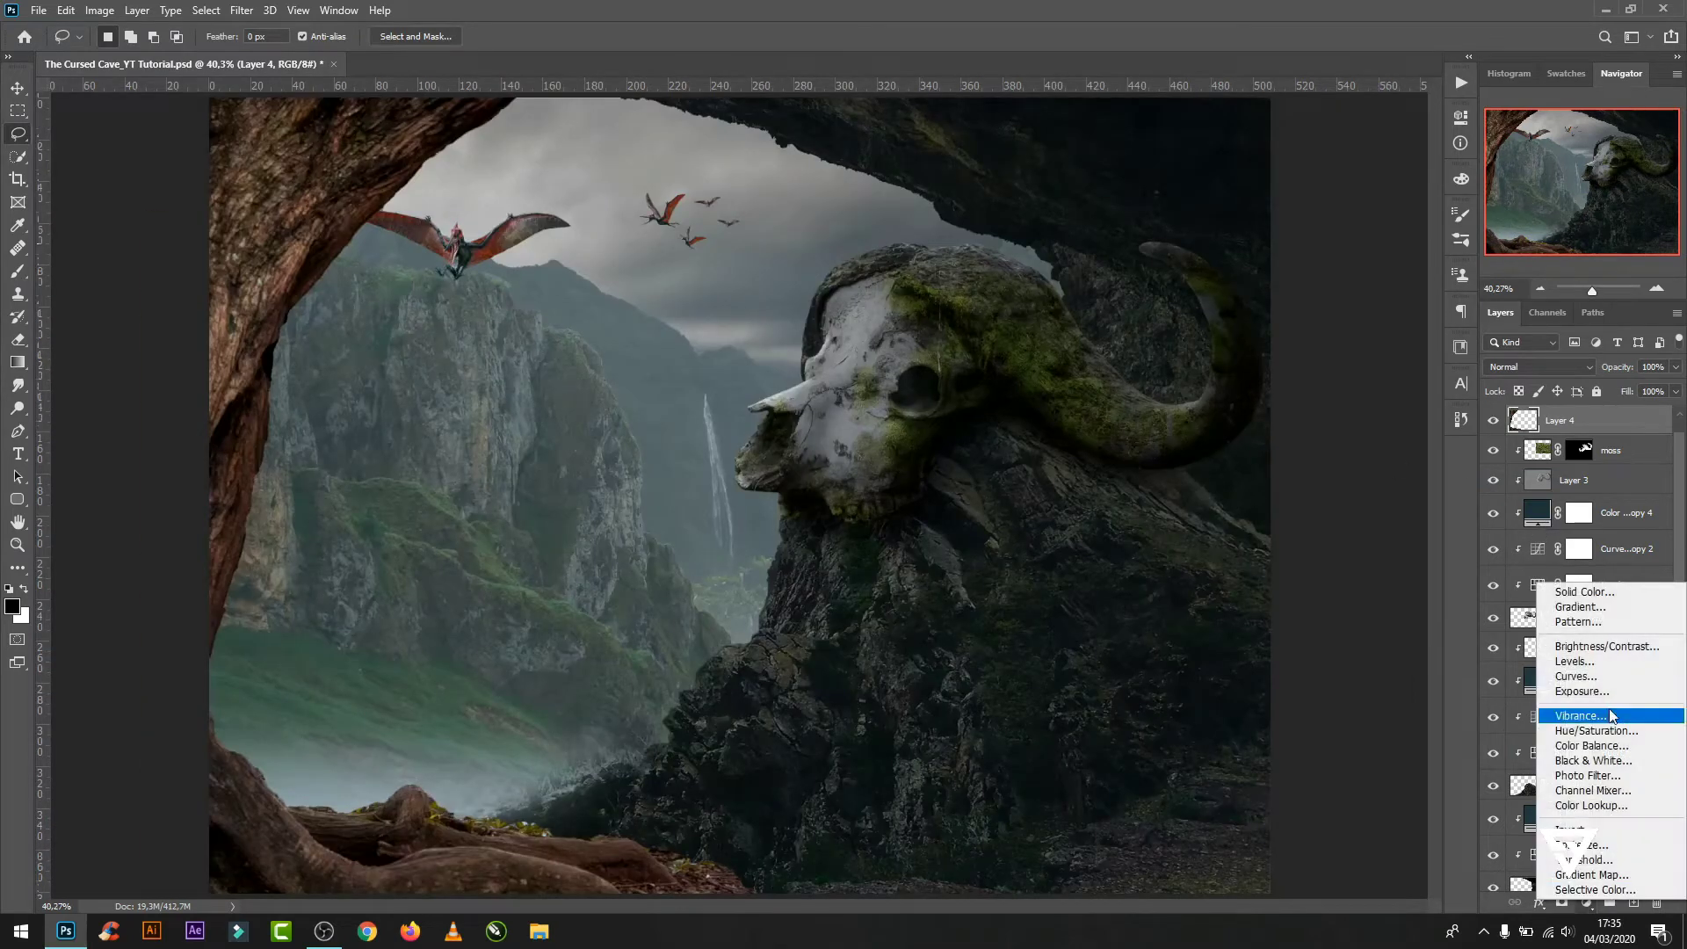
click(1494, 730)
key(ctrl+alt+g)
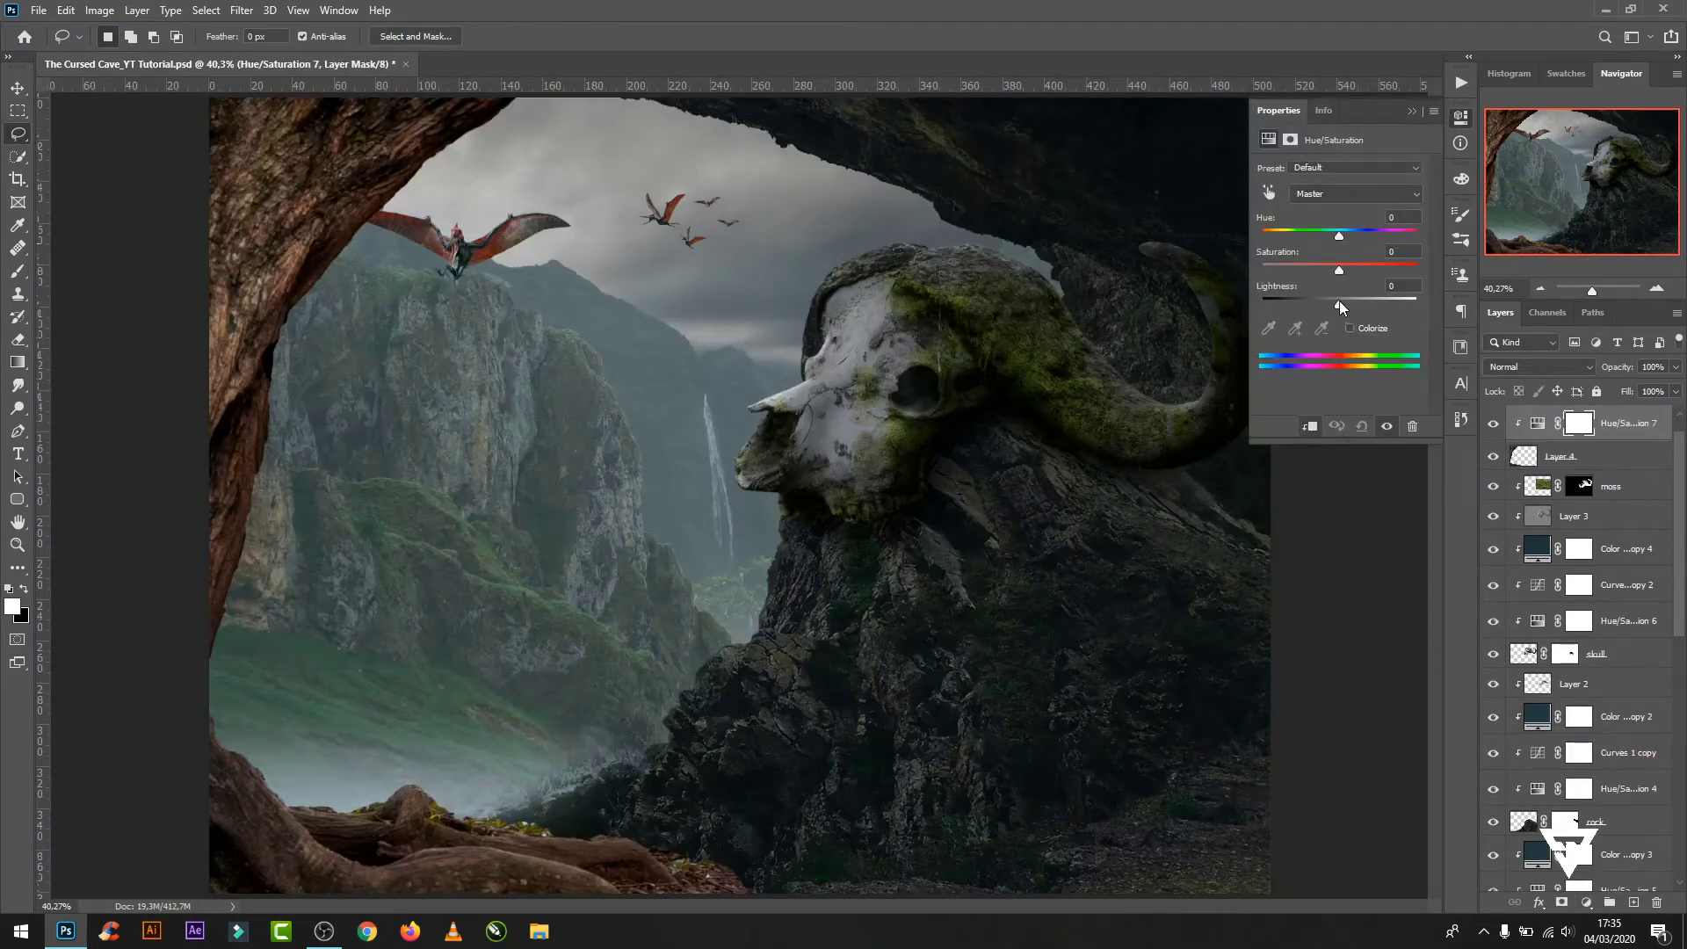
drag(1340, 304, 1314, 267)
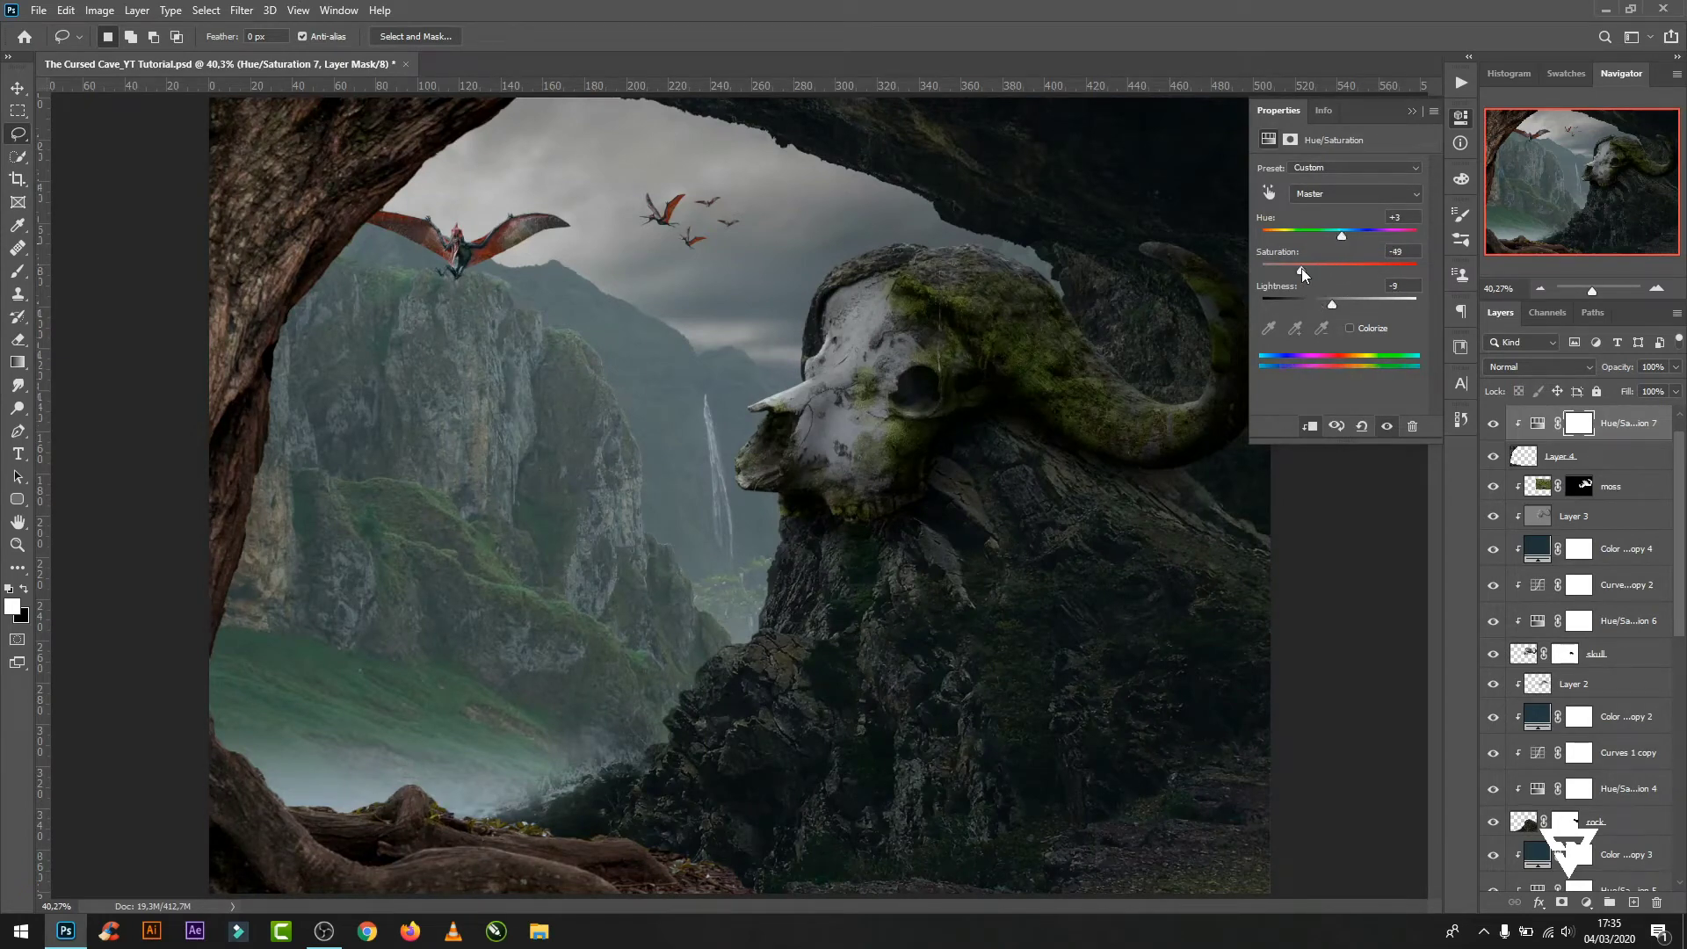
click(1413, 110)
- Duplicate Color Fill 2 to the top, clip it, and set its opacity to 24%
drag(1544, 555, 1566, 428)
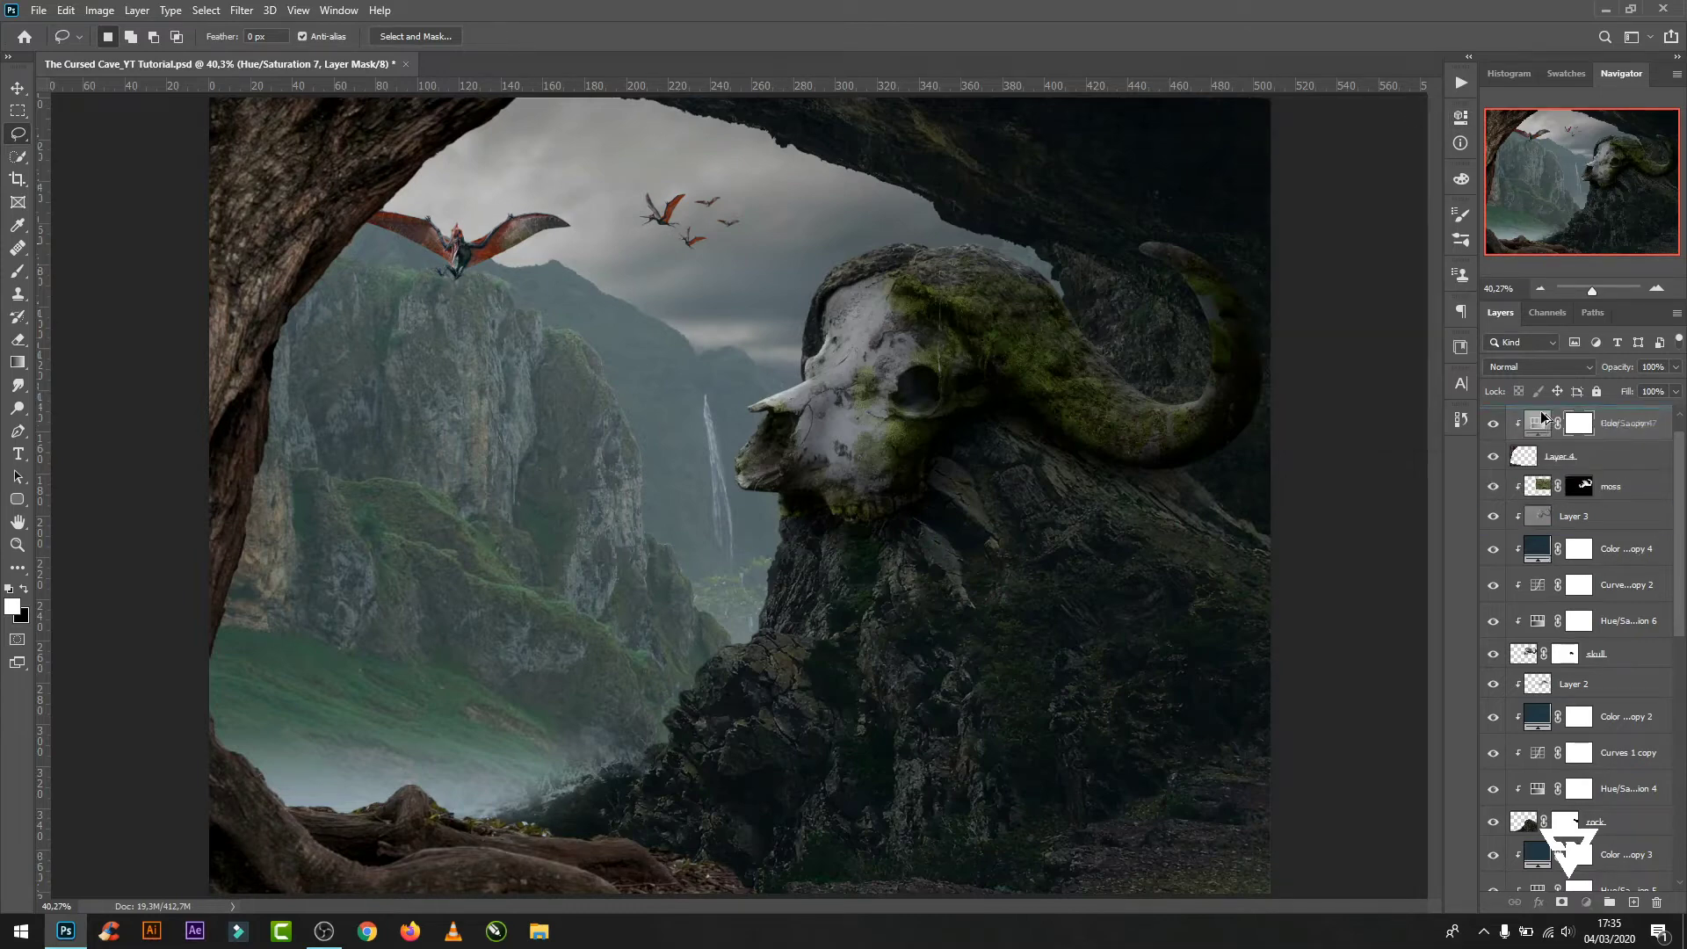
alt+click(1607, 437)
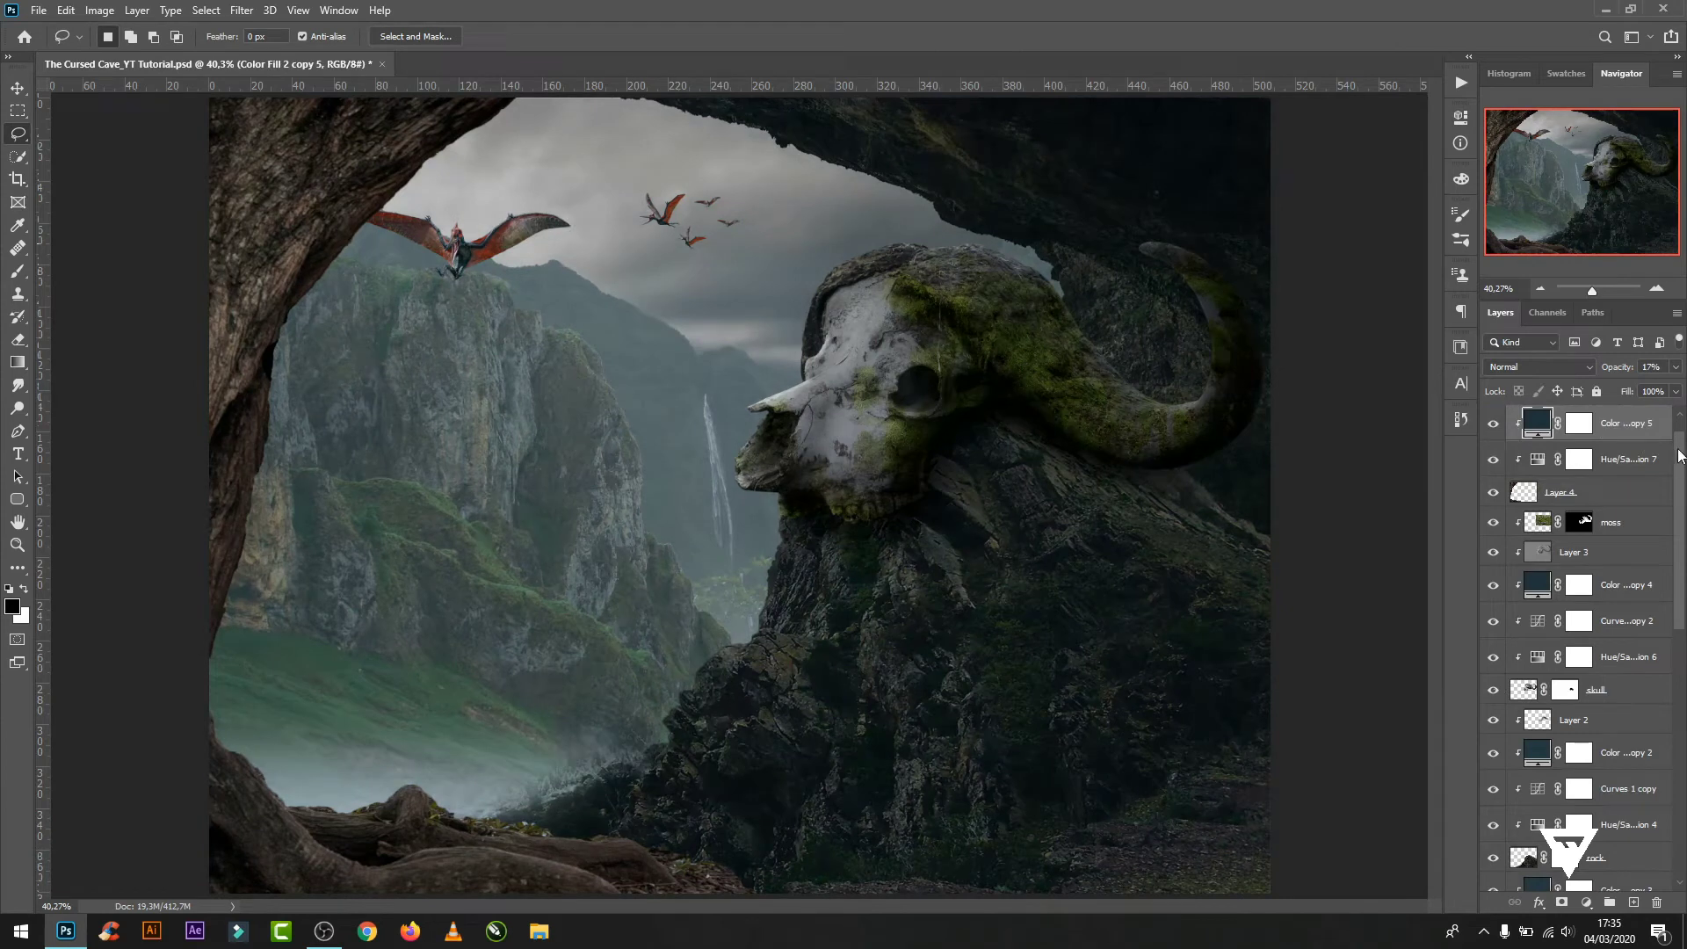
drag(1680, 455, 1681, 446)
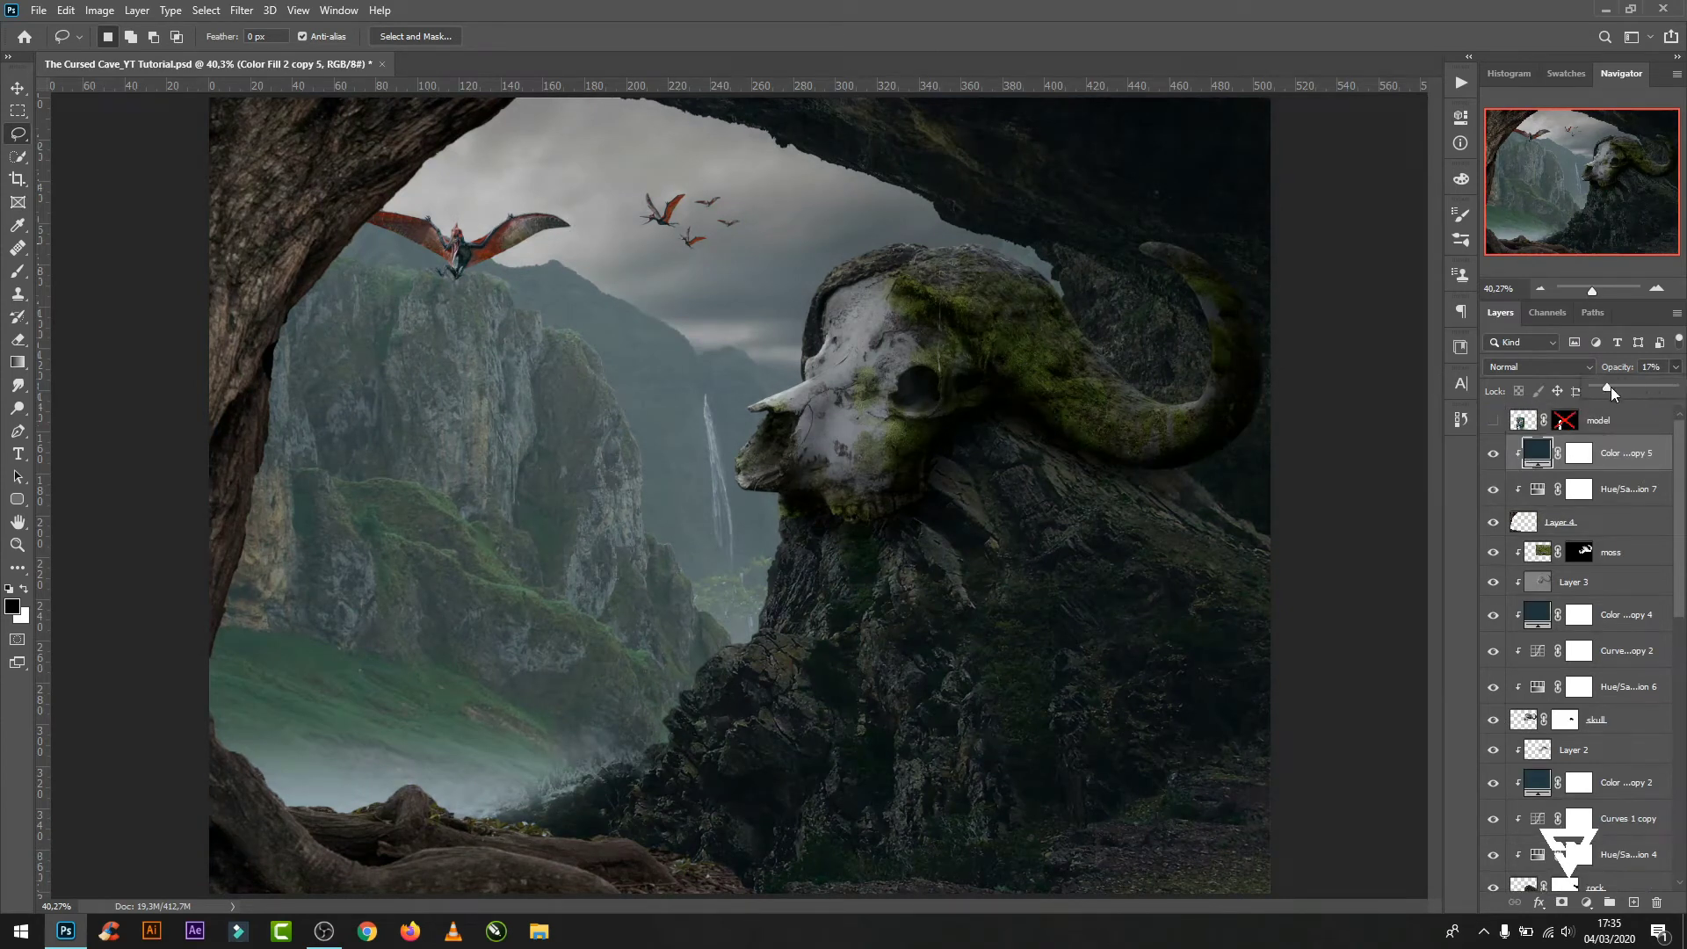
mouse_move(1611, 388)
mouse_down()
mouse_move(1628, 387)
mouse_move(1612, 388)
mouse_up()
click(1579, 452)
- Brush the fill copy's mask near the roots with a soft 700 px brush at 17%
click(15, 277)
click(403, 37)
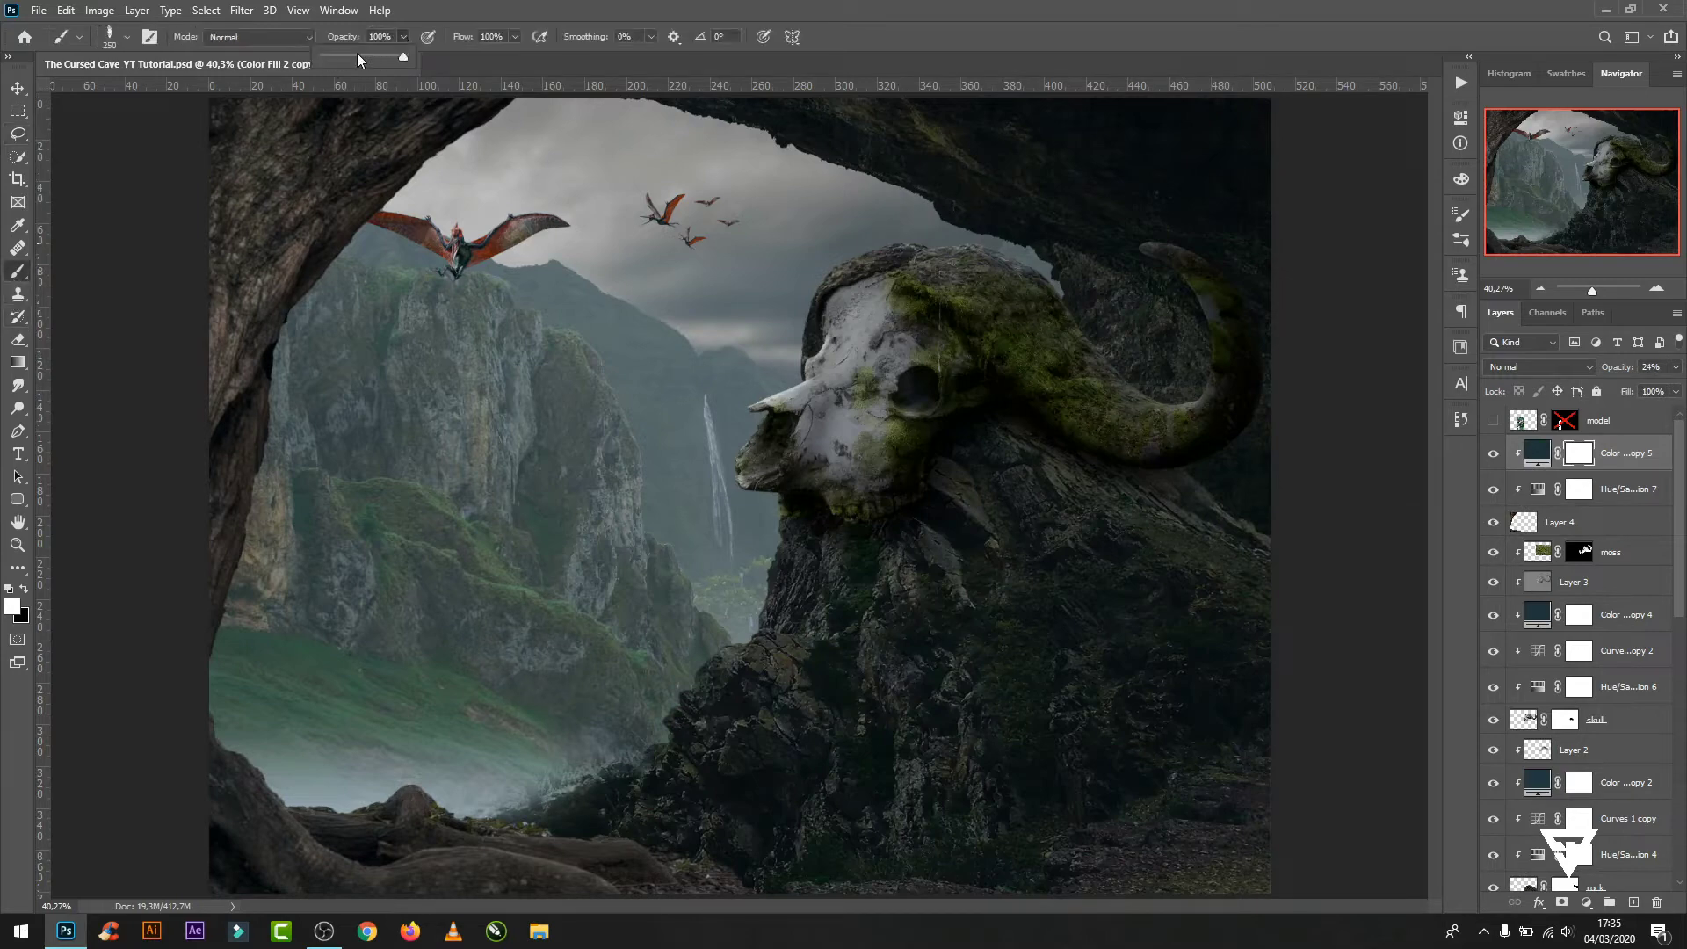
right_click(573, 302)
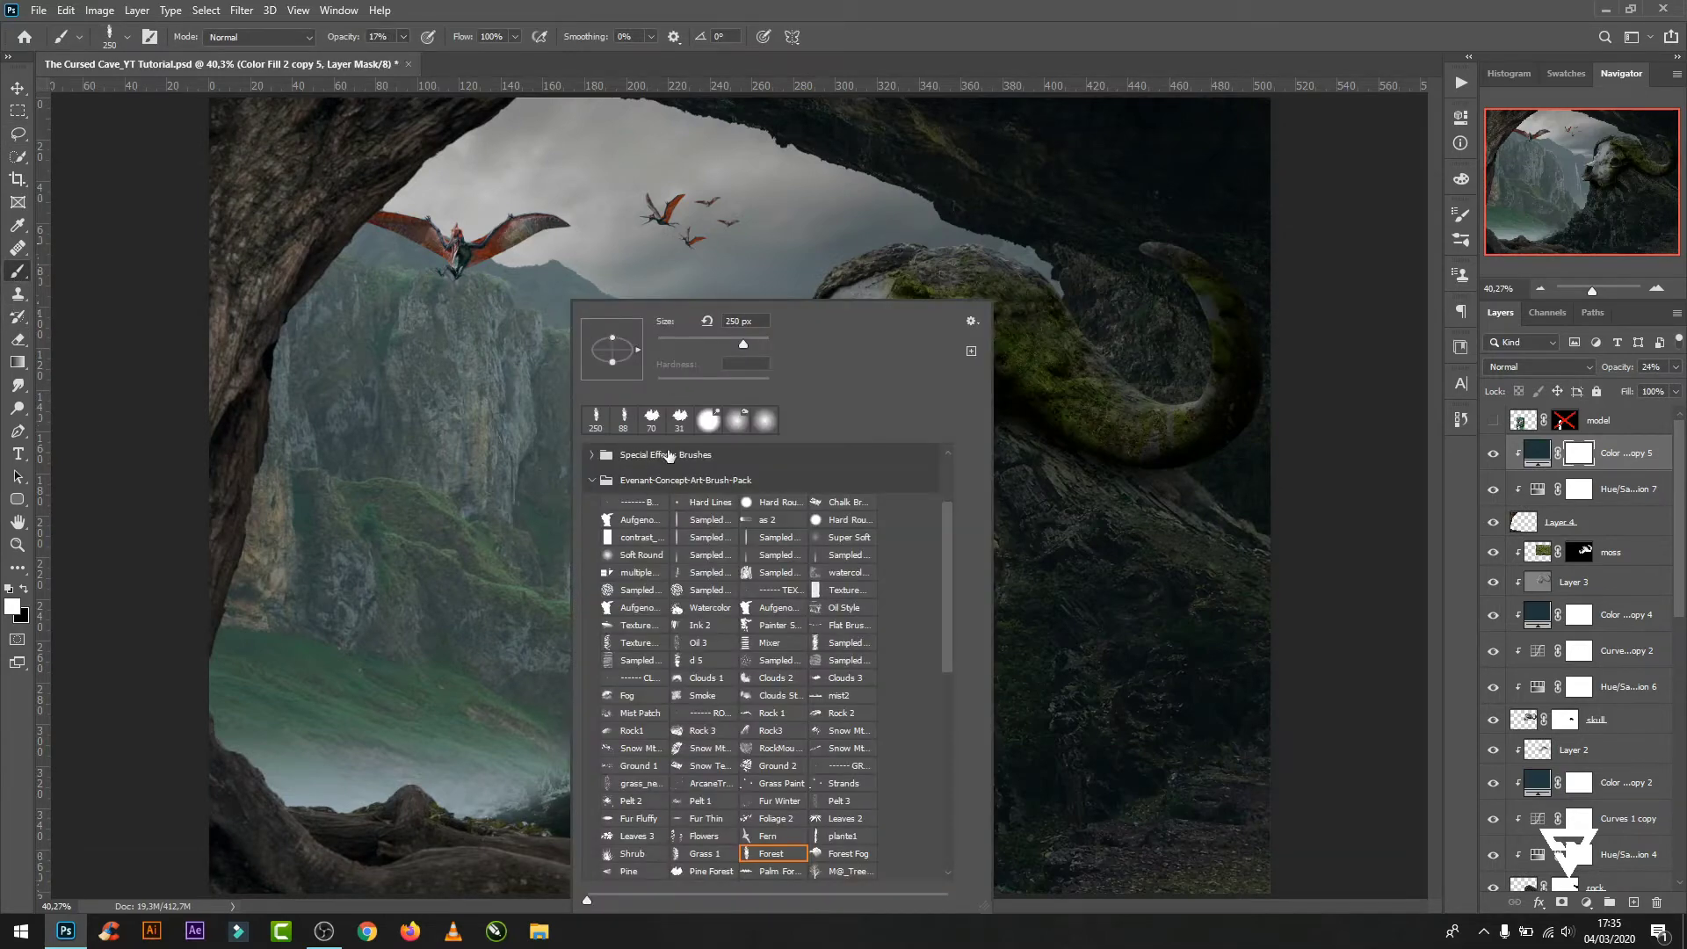
scroll(618, 468, up, 1)
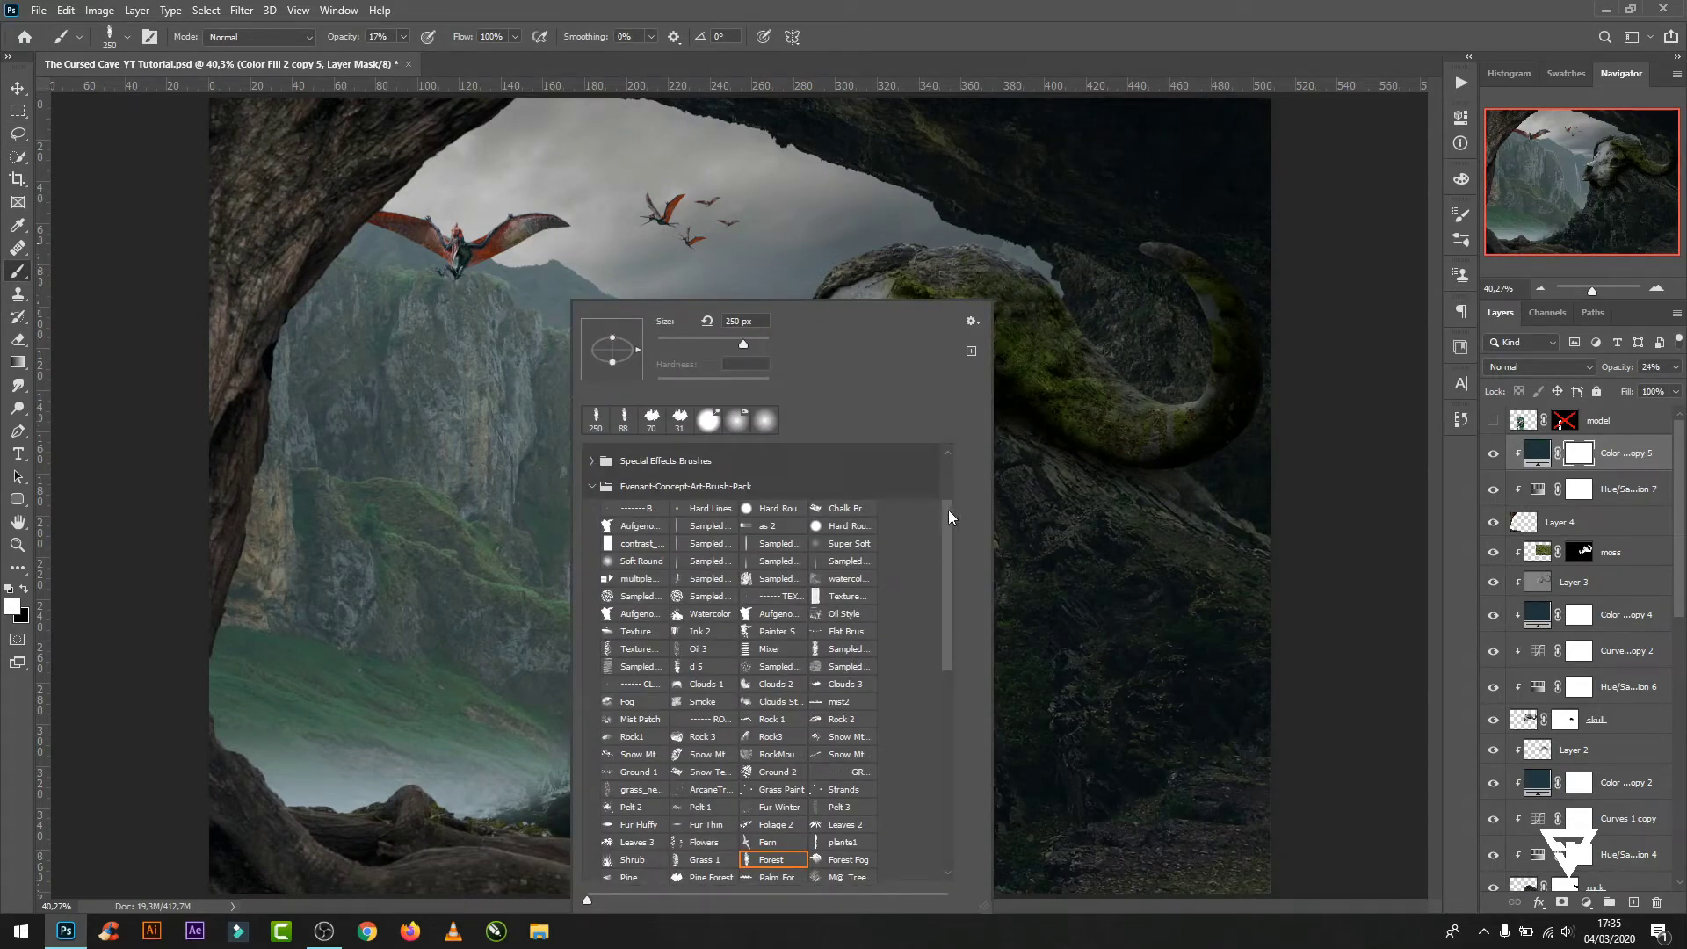
scroll(949, 516, up, 10)
click(647, 479)
double_click(625, 478)
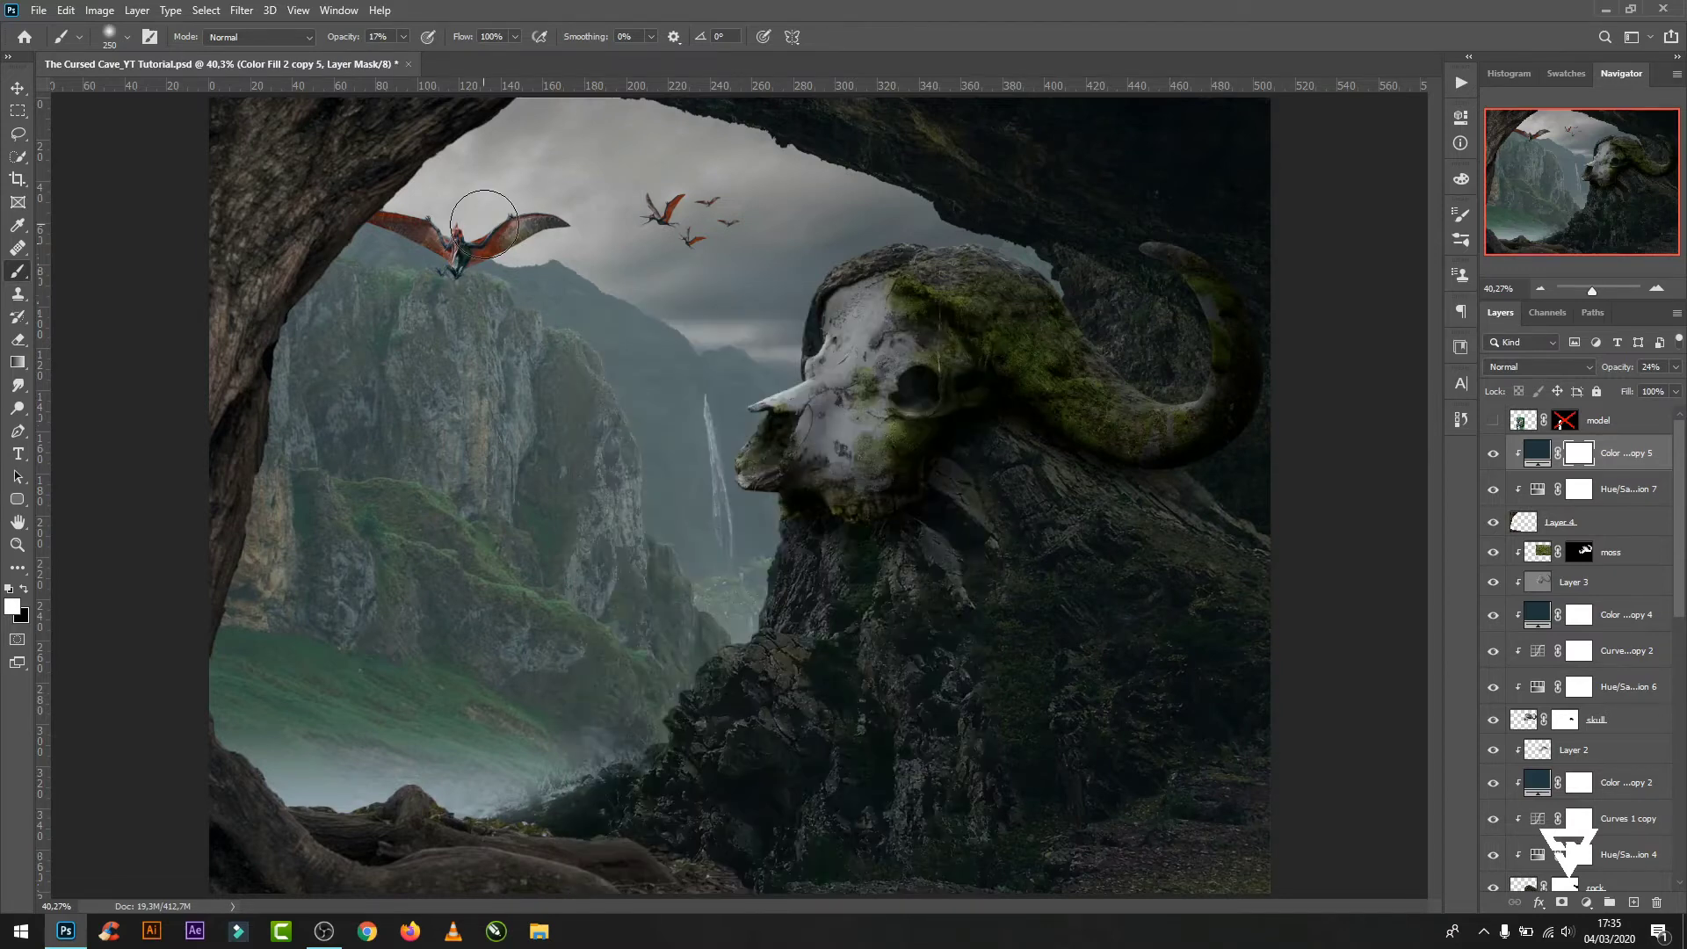
key(bracketright)
key(bracketright)
key(bracketright)
key(bracketright)
key(bracketright)
key(bracketright)
click(654, 800)
click(16, 88)
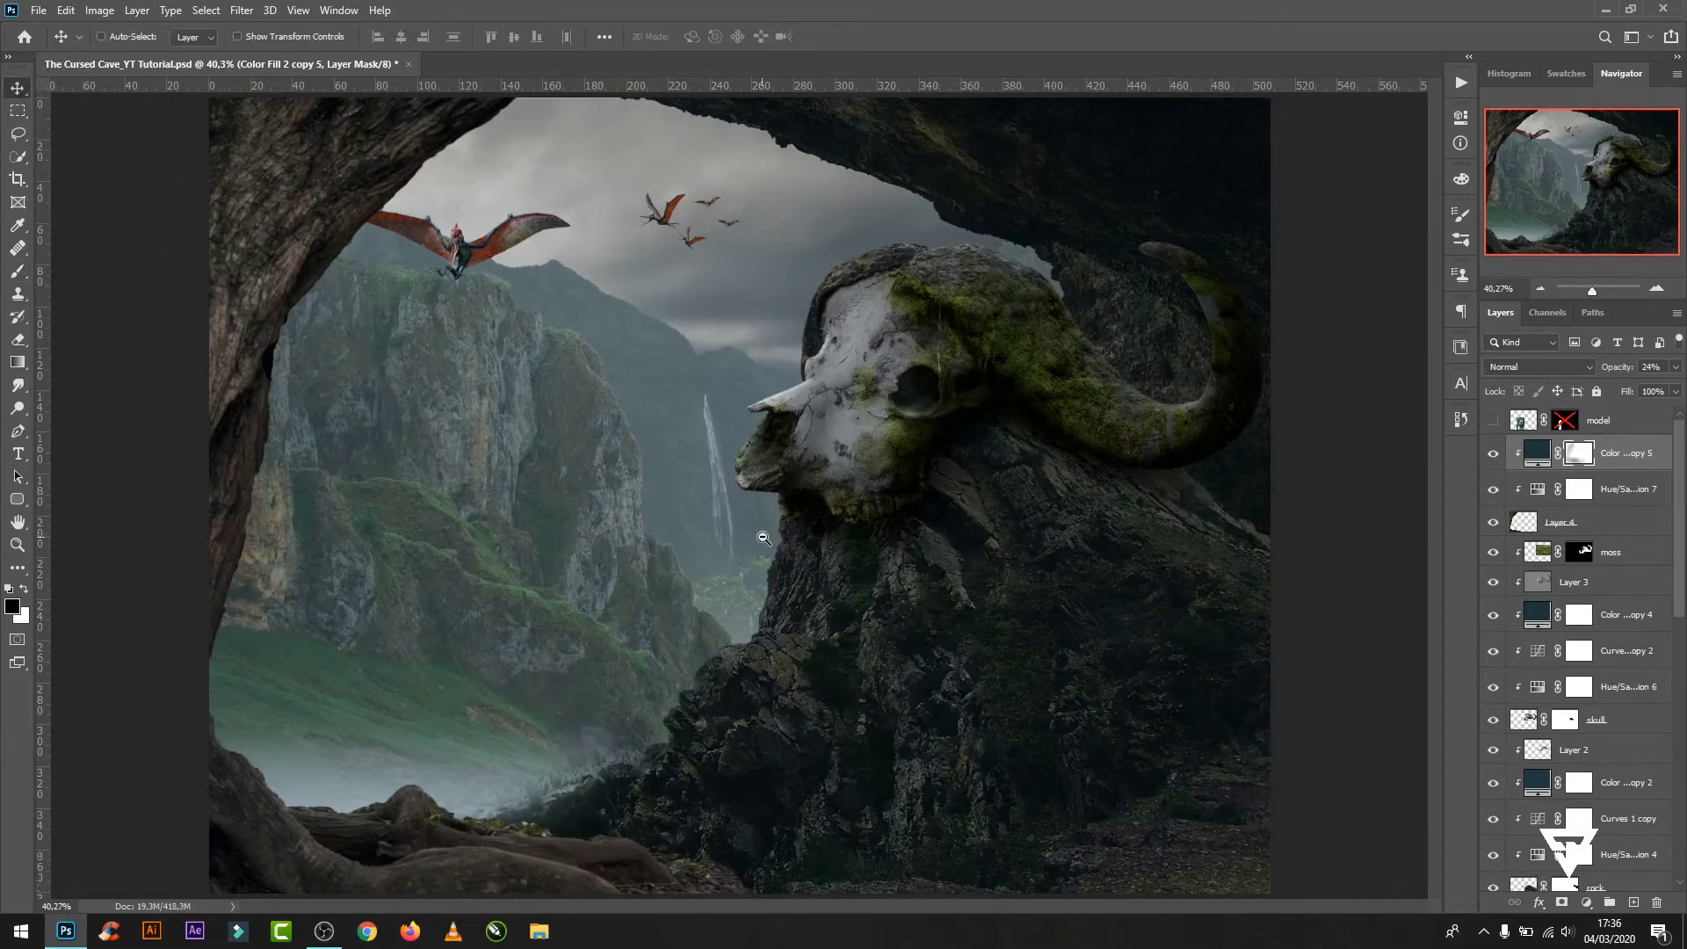
key(ctrl+minus)
- Lasso the misty patch left of the big rock and fill the rock mask with black
scroll(1682, 534, down, 3)
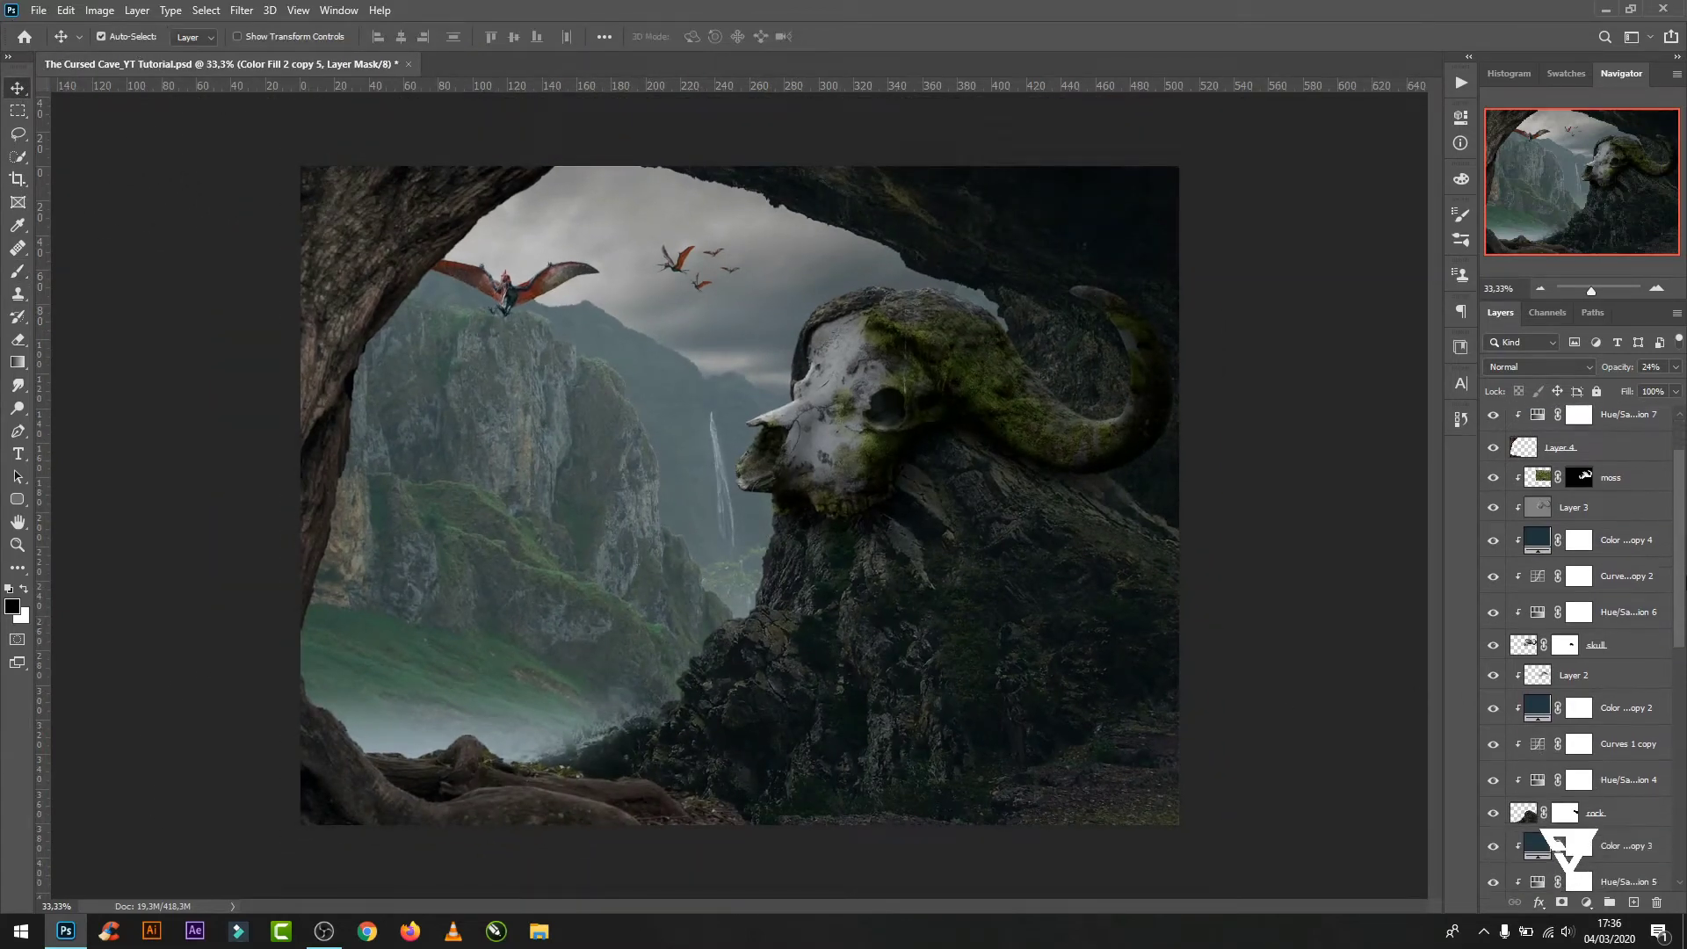
click(1565, 792)
click(17, 134)
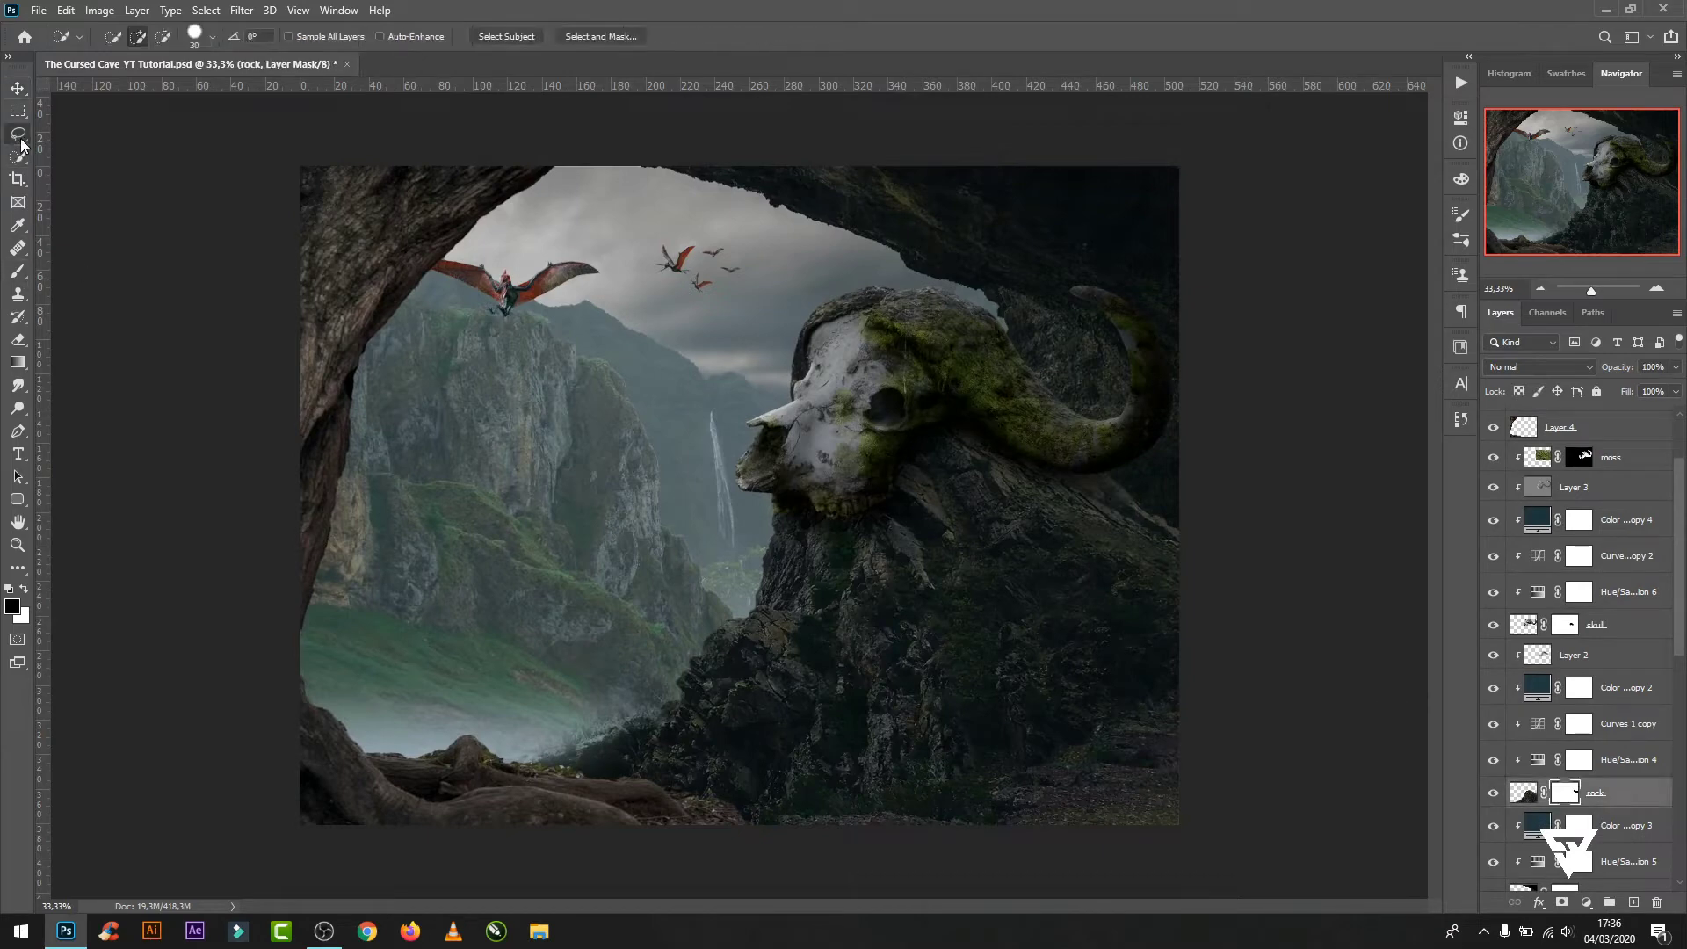
scroll(640, 650, up, 5)
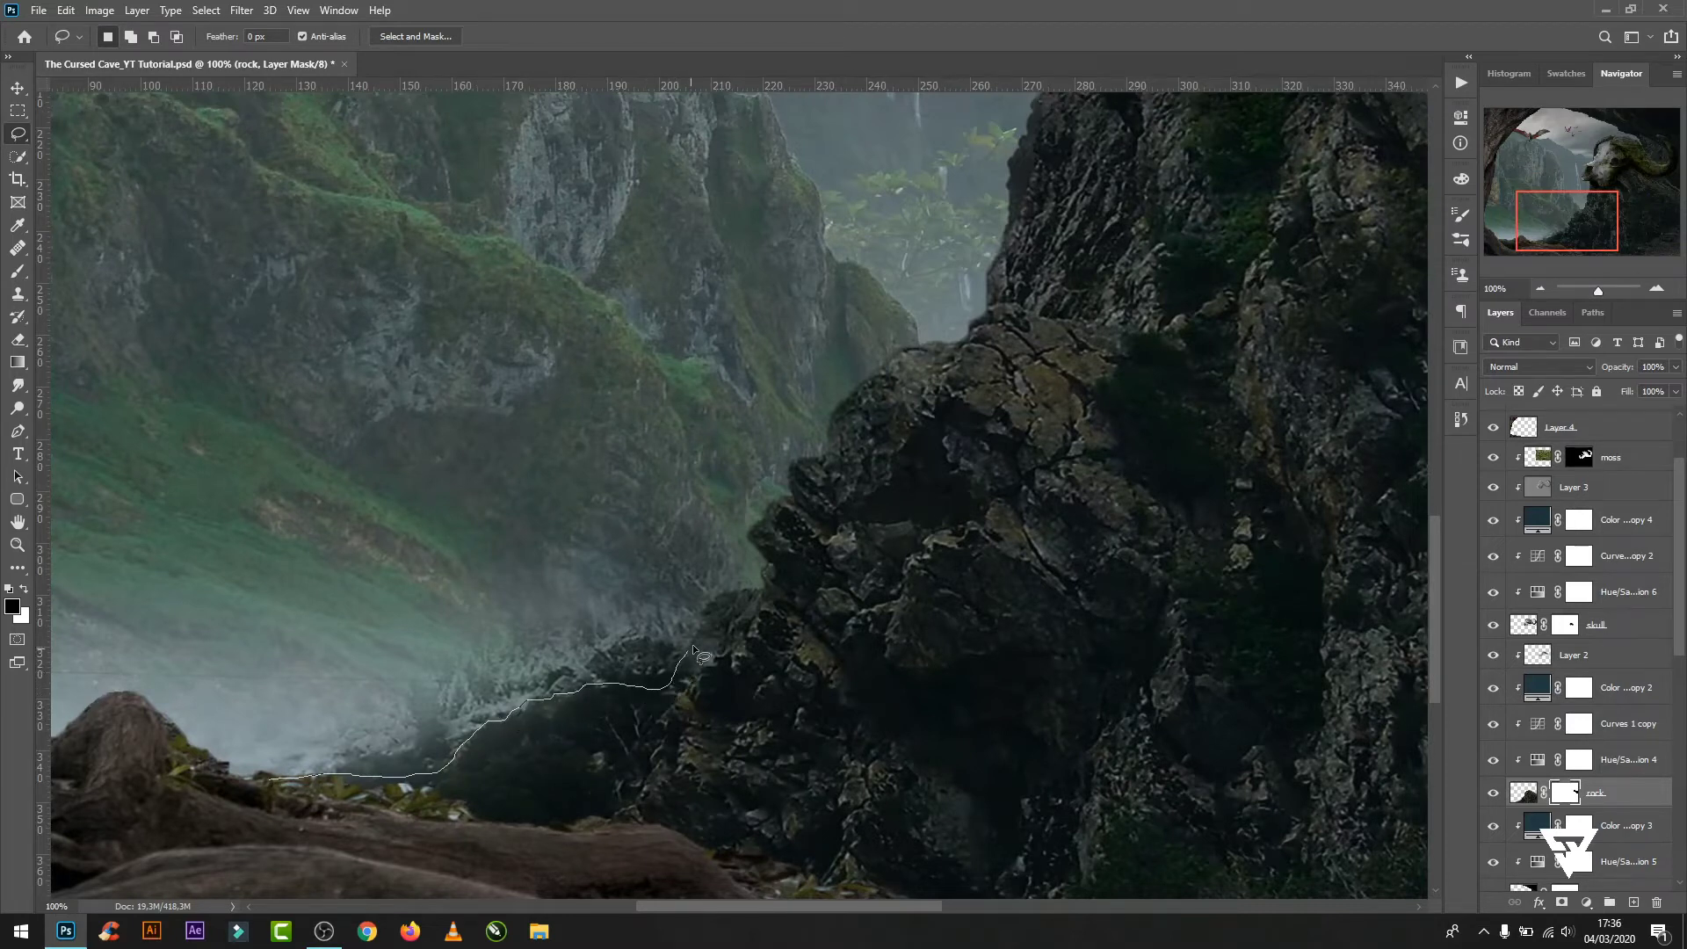
drag(761, 584, 224, 784)
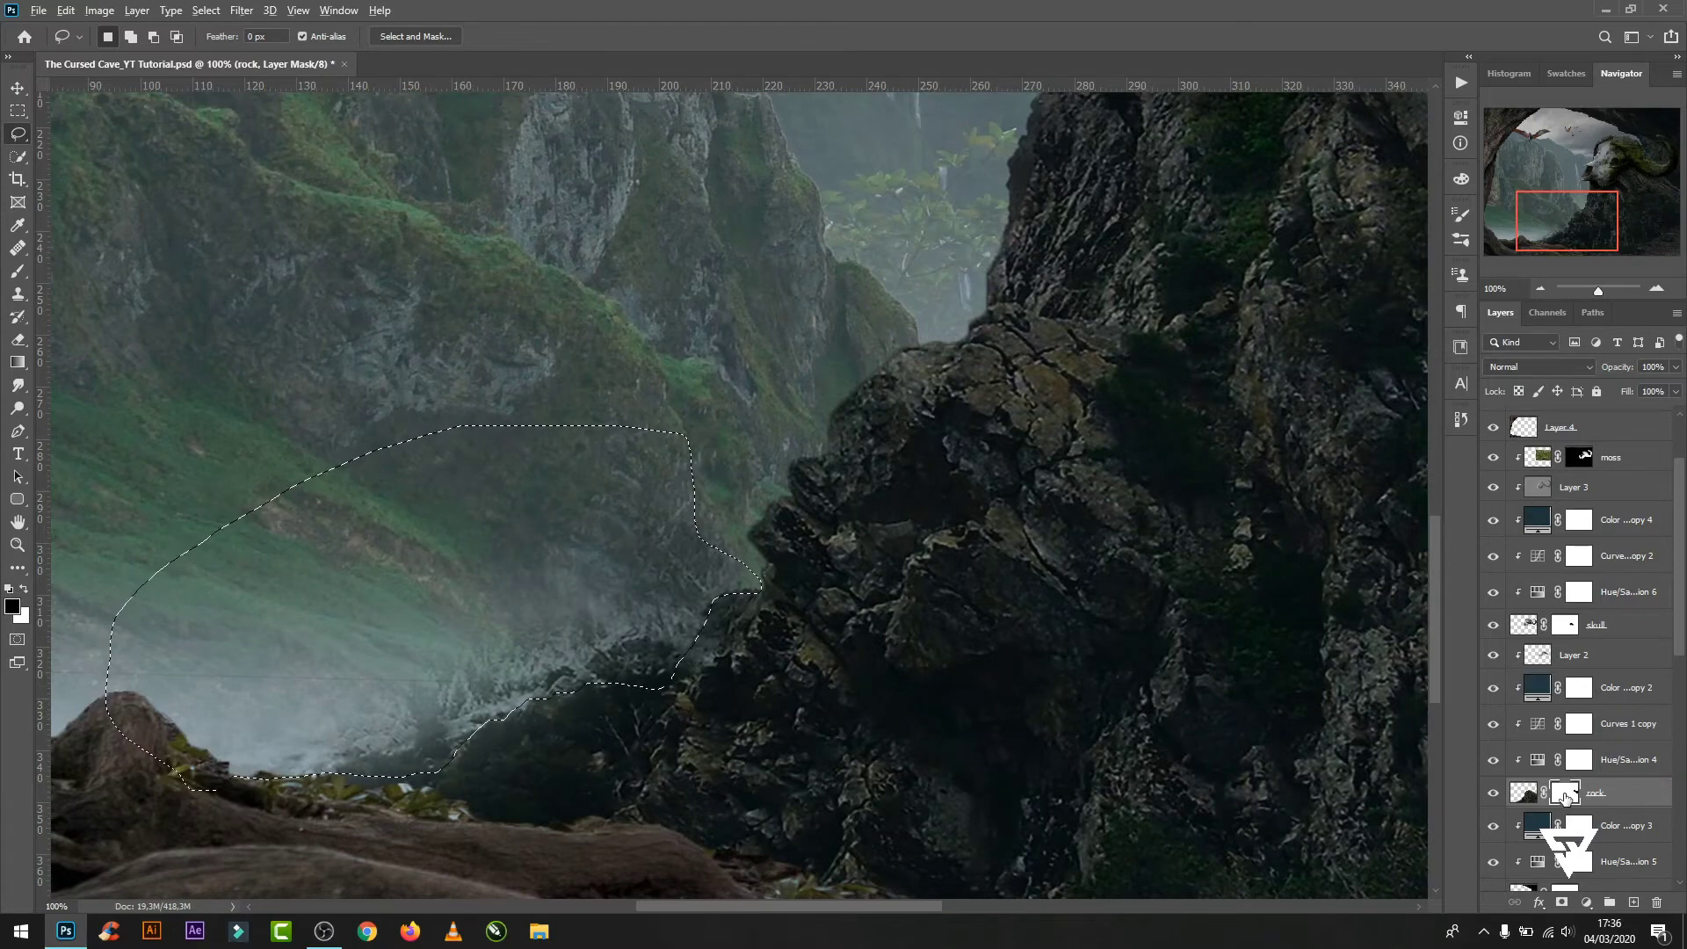
key(alt+BackSpace)
key(ctrl+d)
key(ctrl+minus)
key(ctrl+minus)
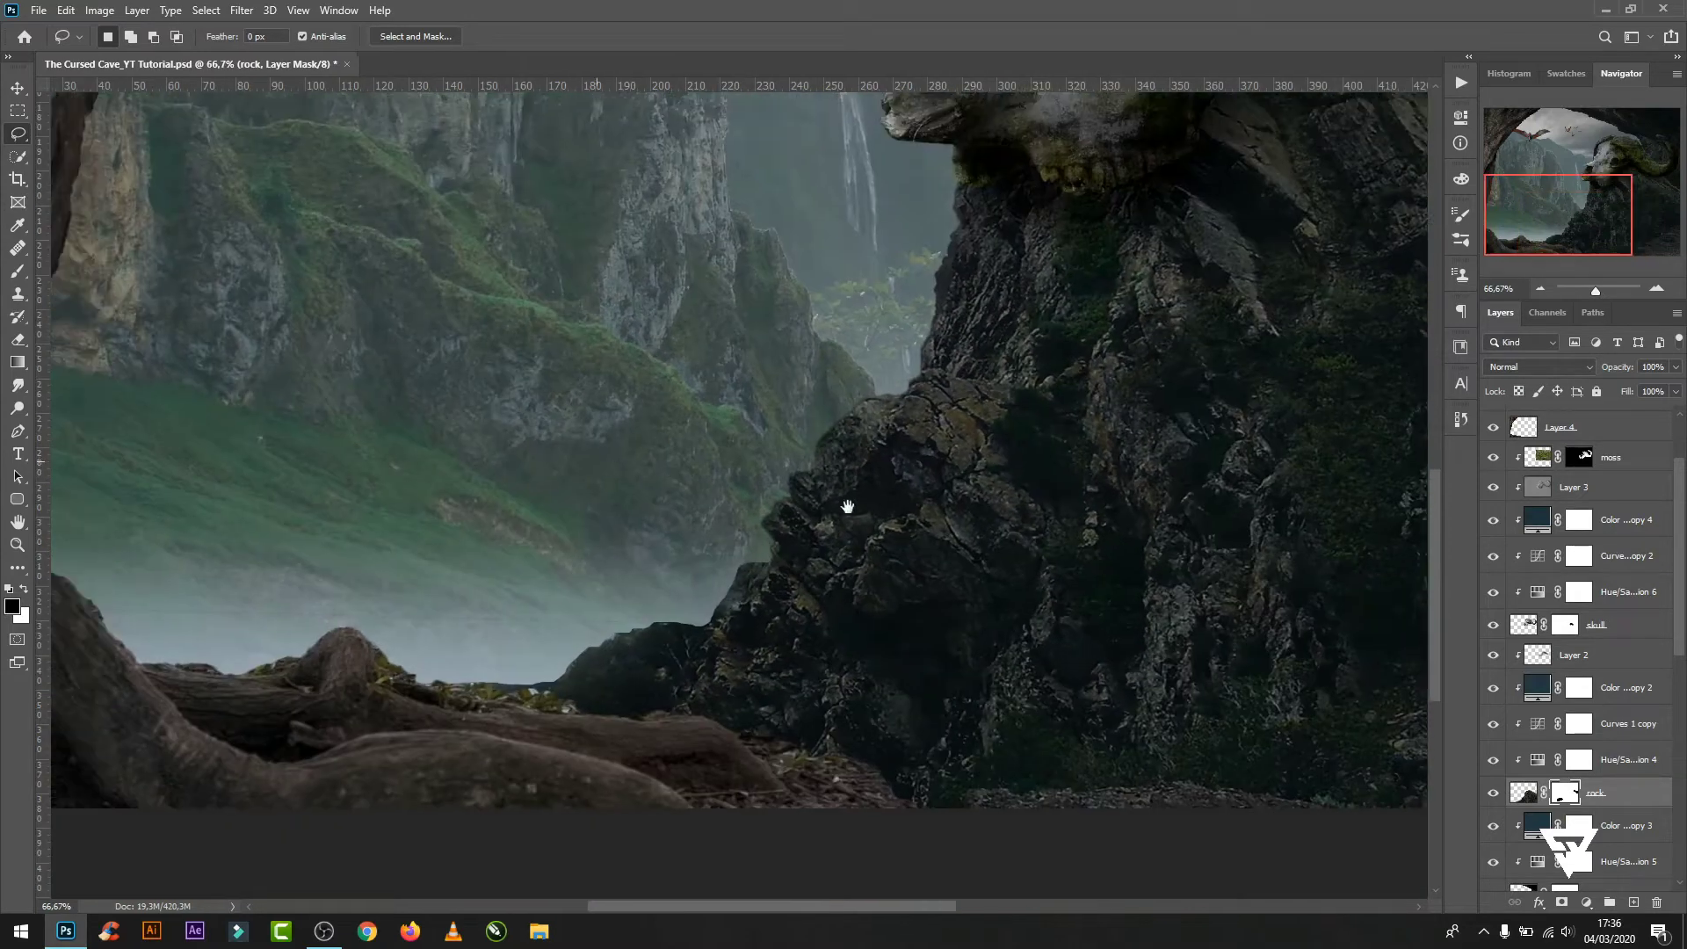
key(ctrl+minus)
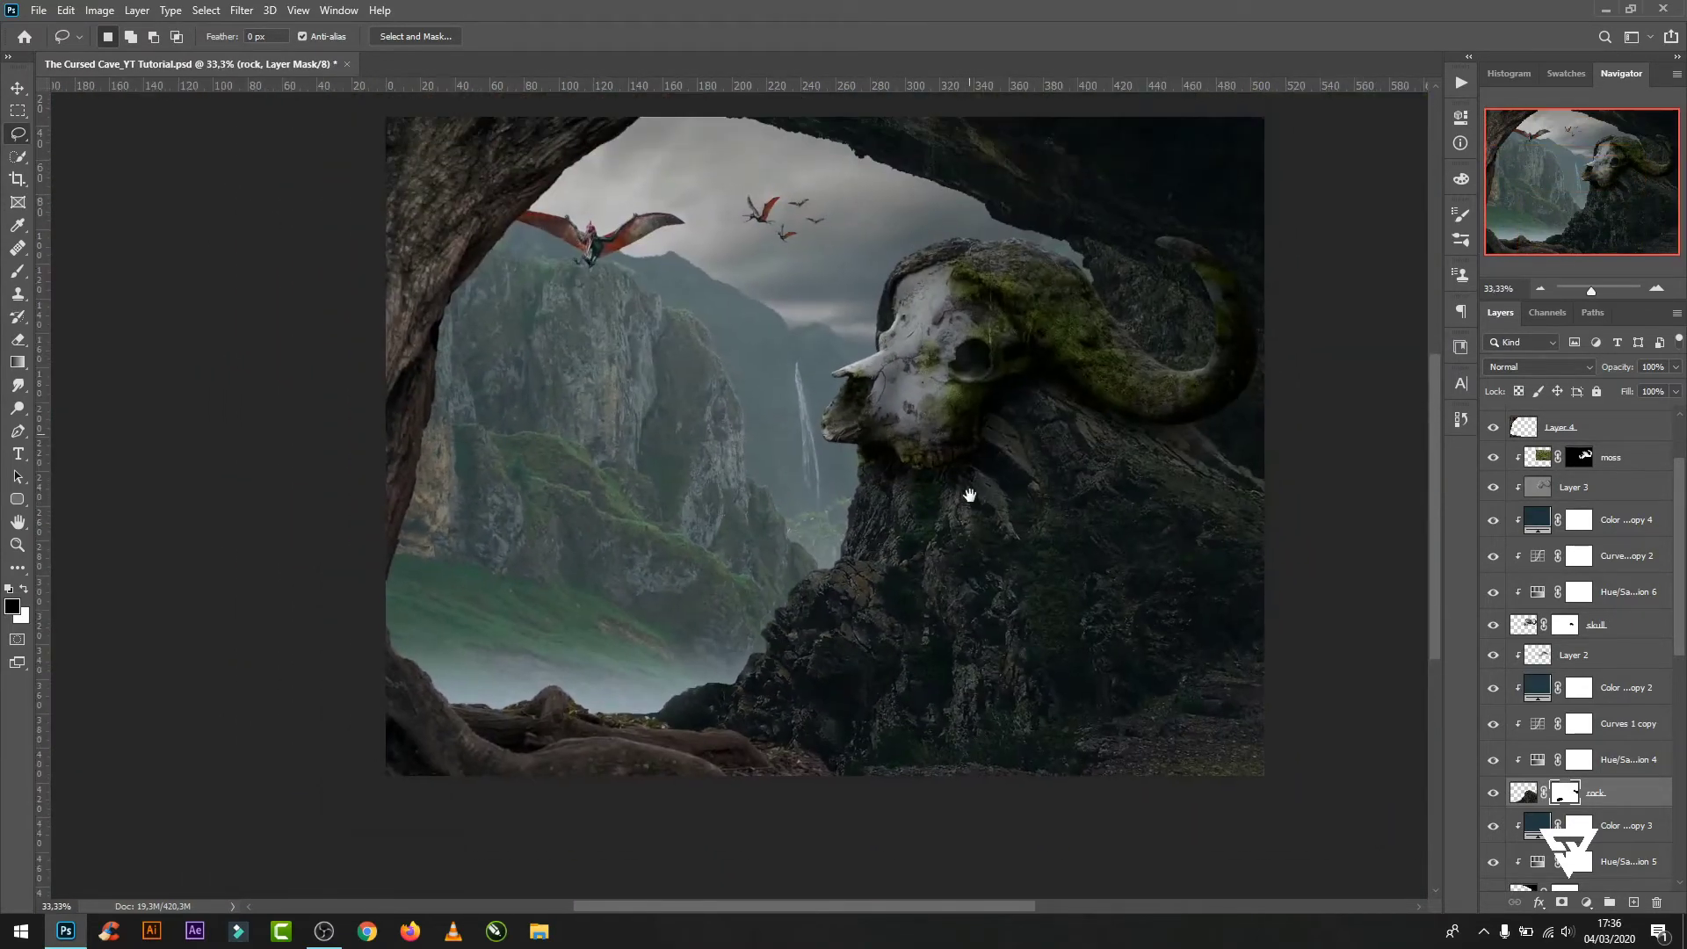
- Apply the model layer's mask to cut out the hooded traveller
scroll(1681, 449, up, 3)
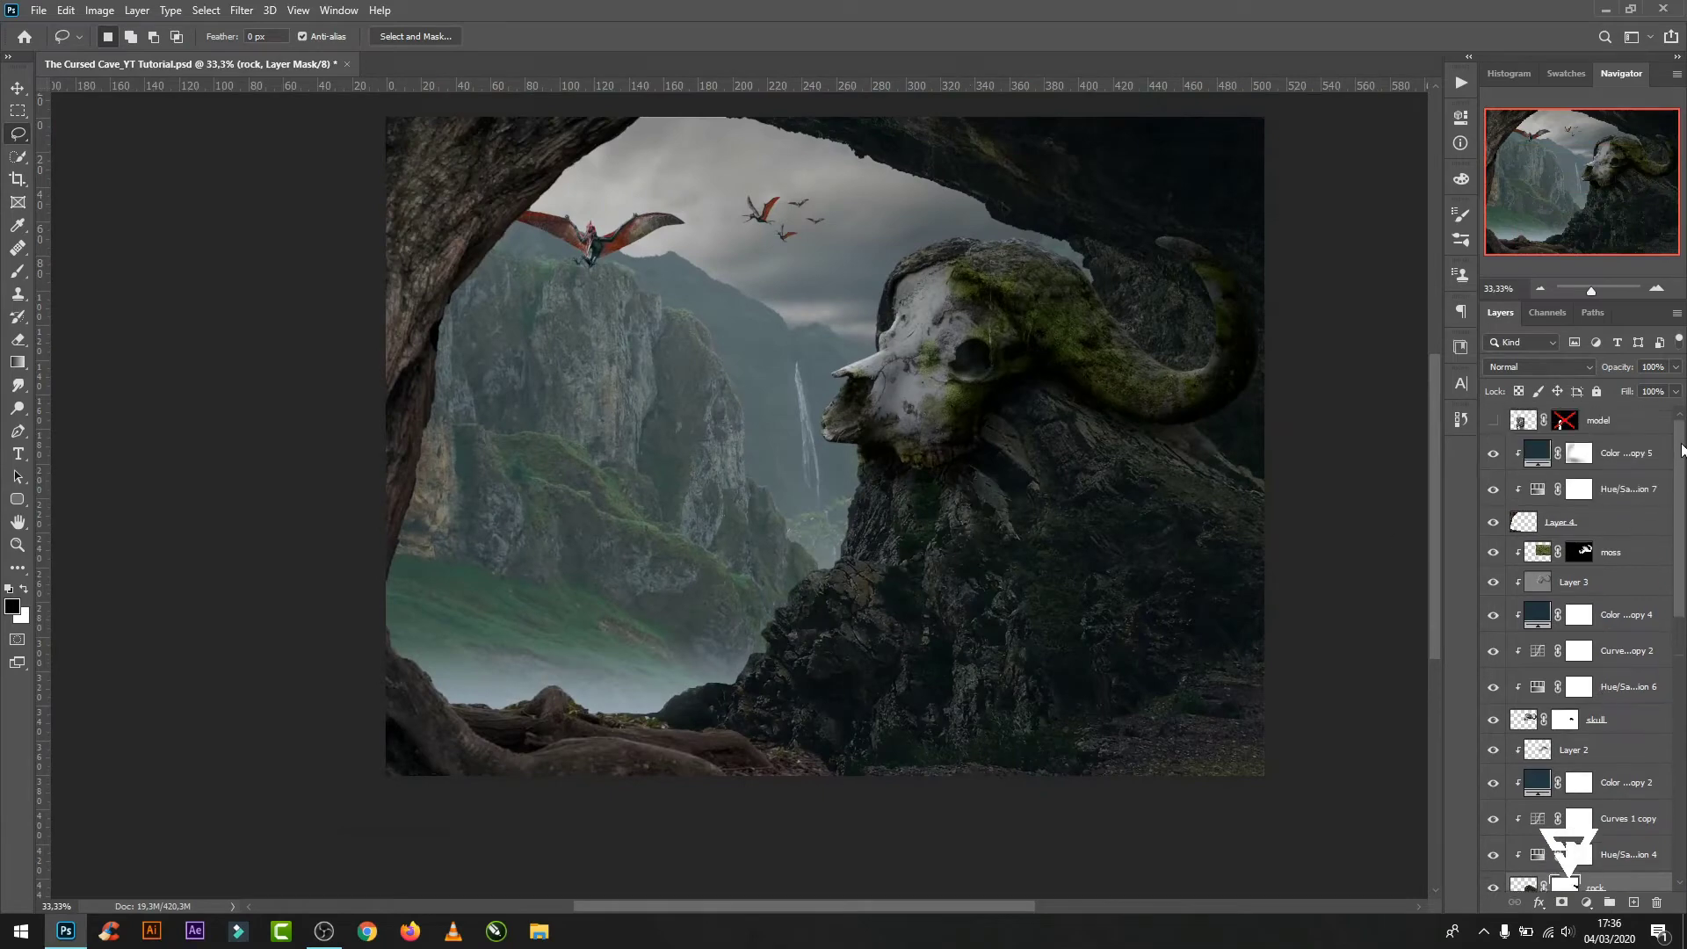
right_click(1565, 425)
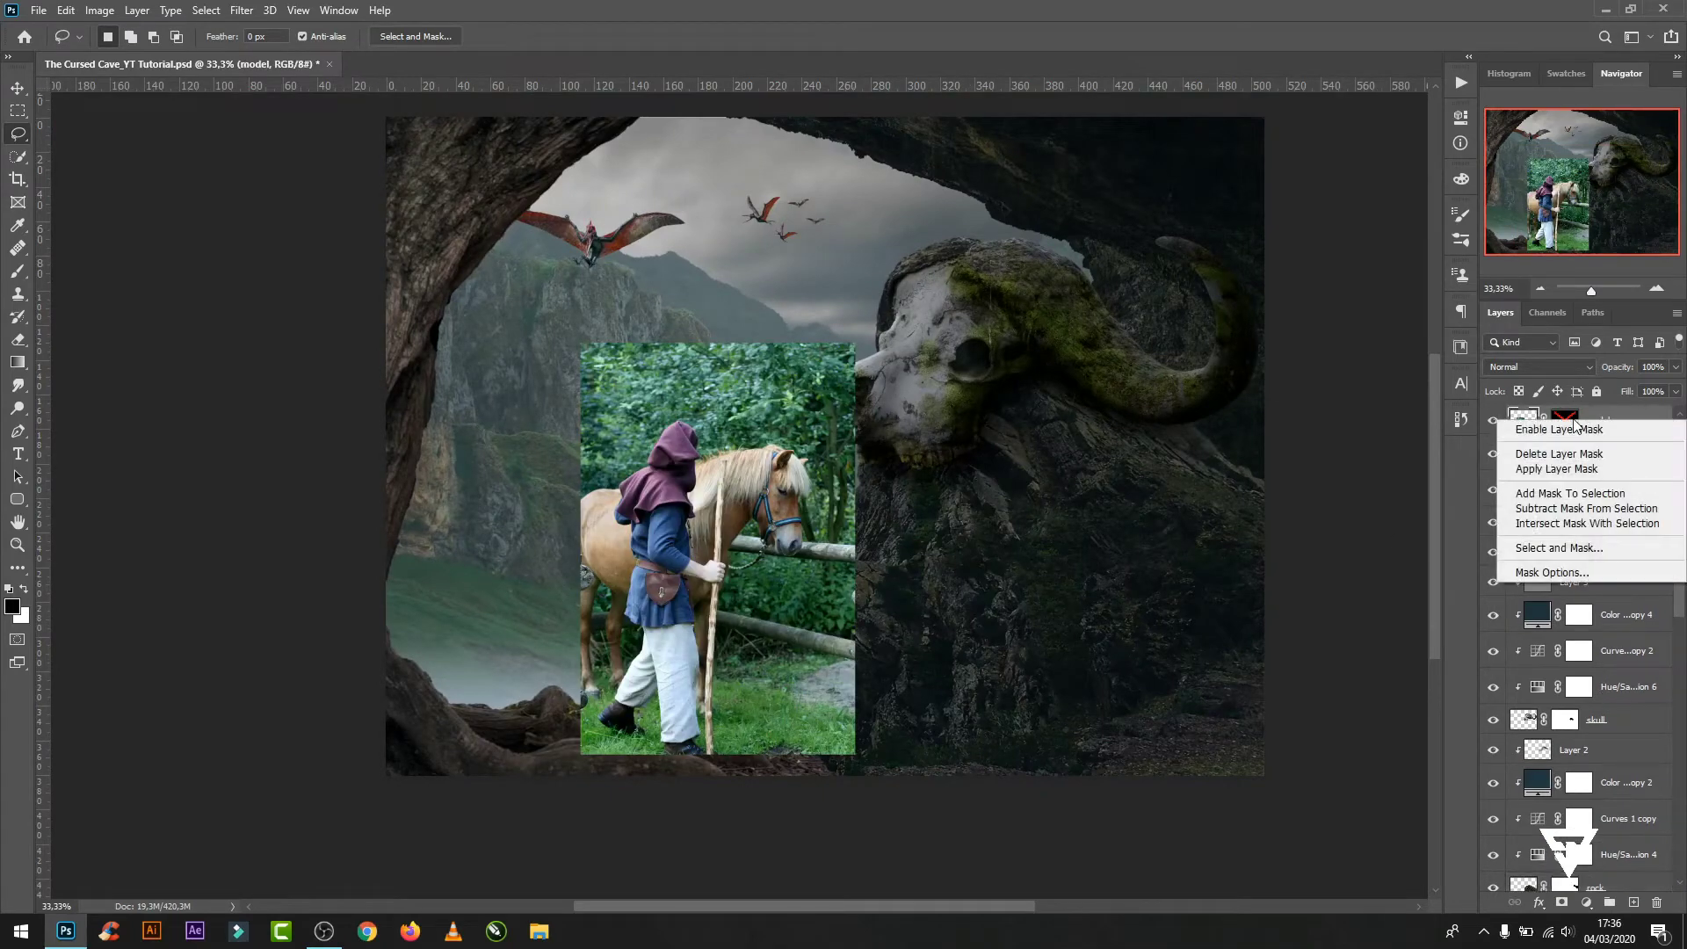
click(1582, 470)
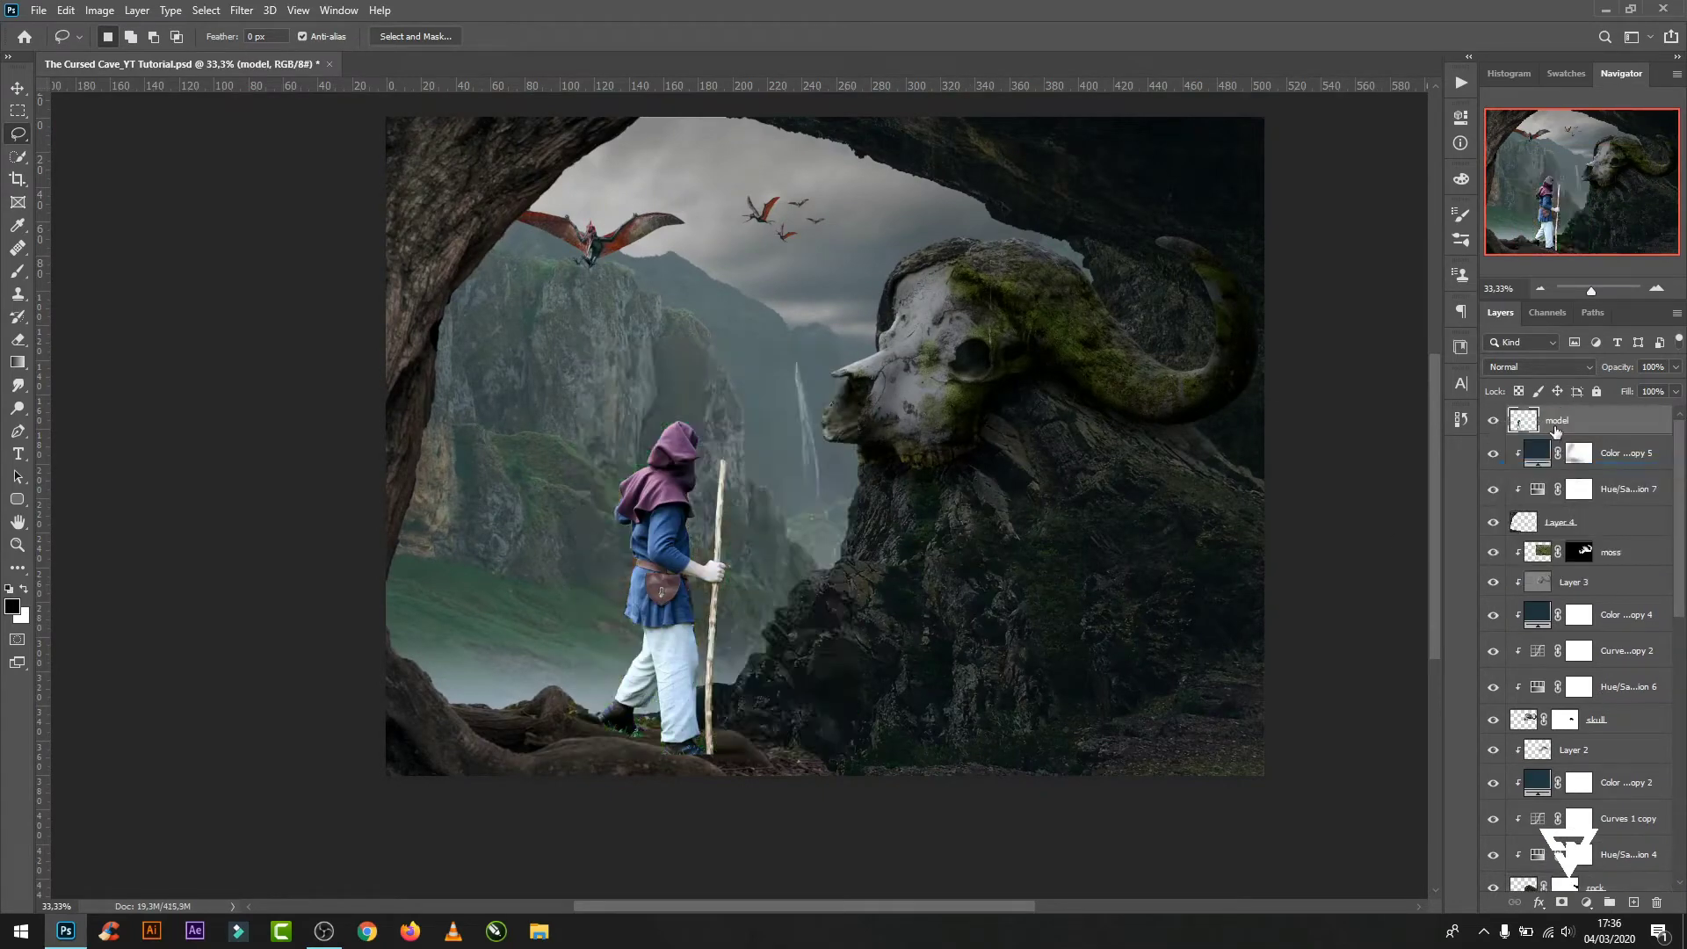
- Scale the traveller to 81% and move him down-left onto the roots
key(ctrl+plus)
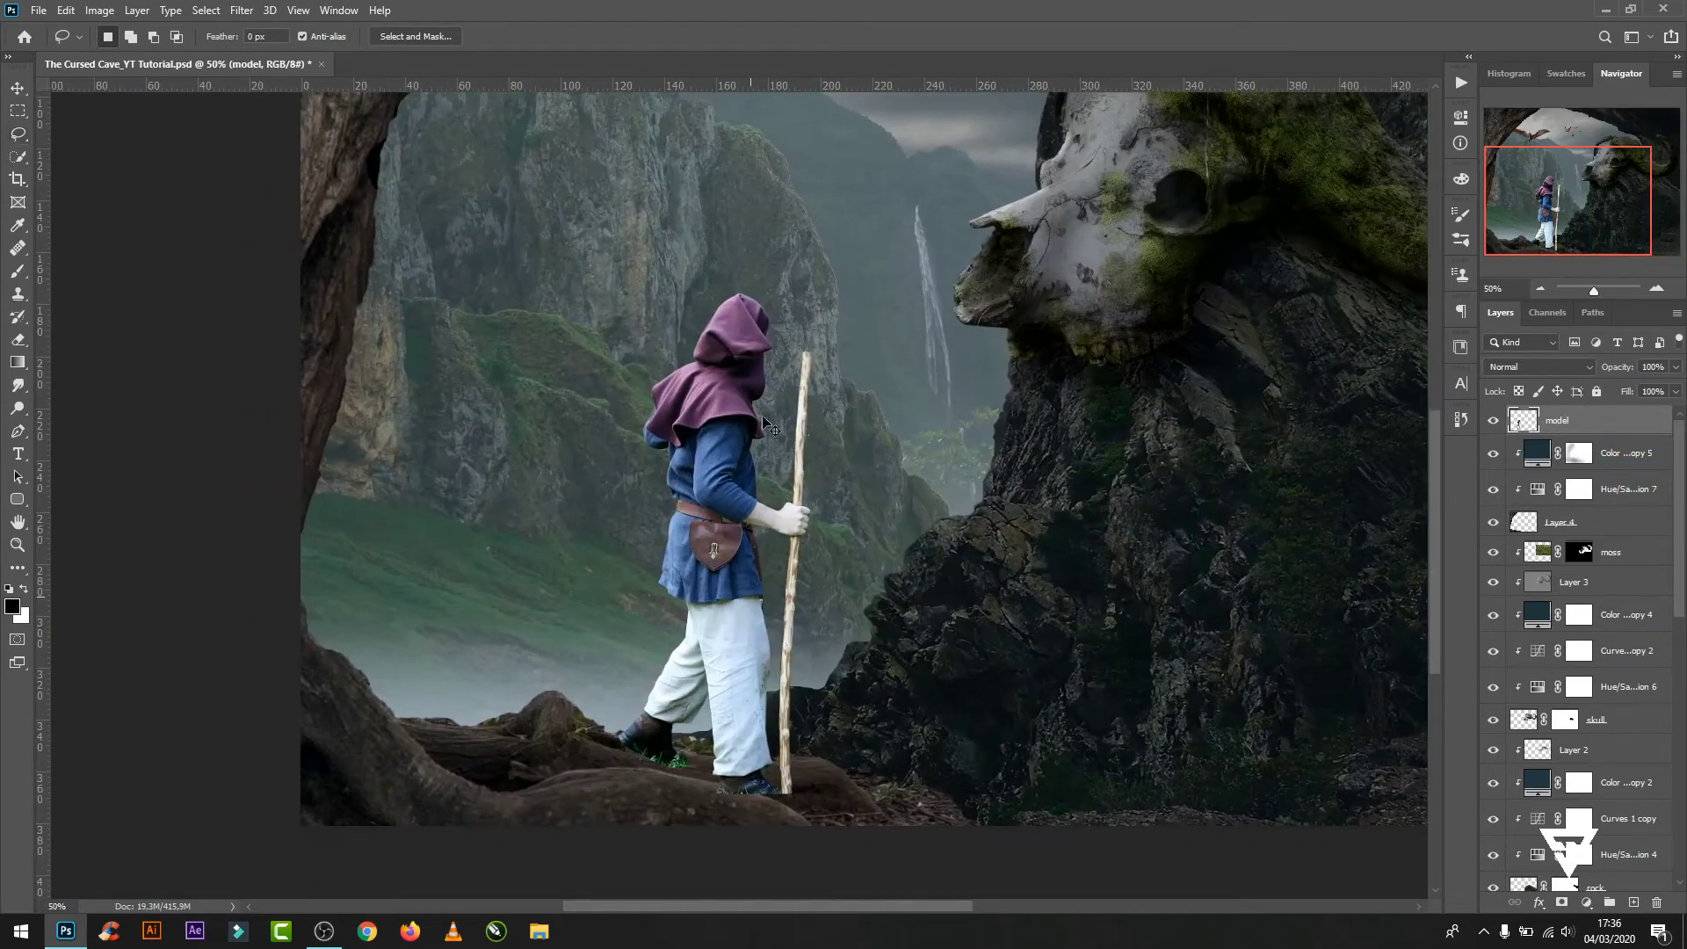
key(ctrl+t)
drag(803, 291, 775, 388)
drag(735, 590, 699, 607)
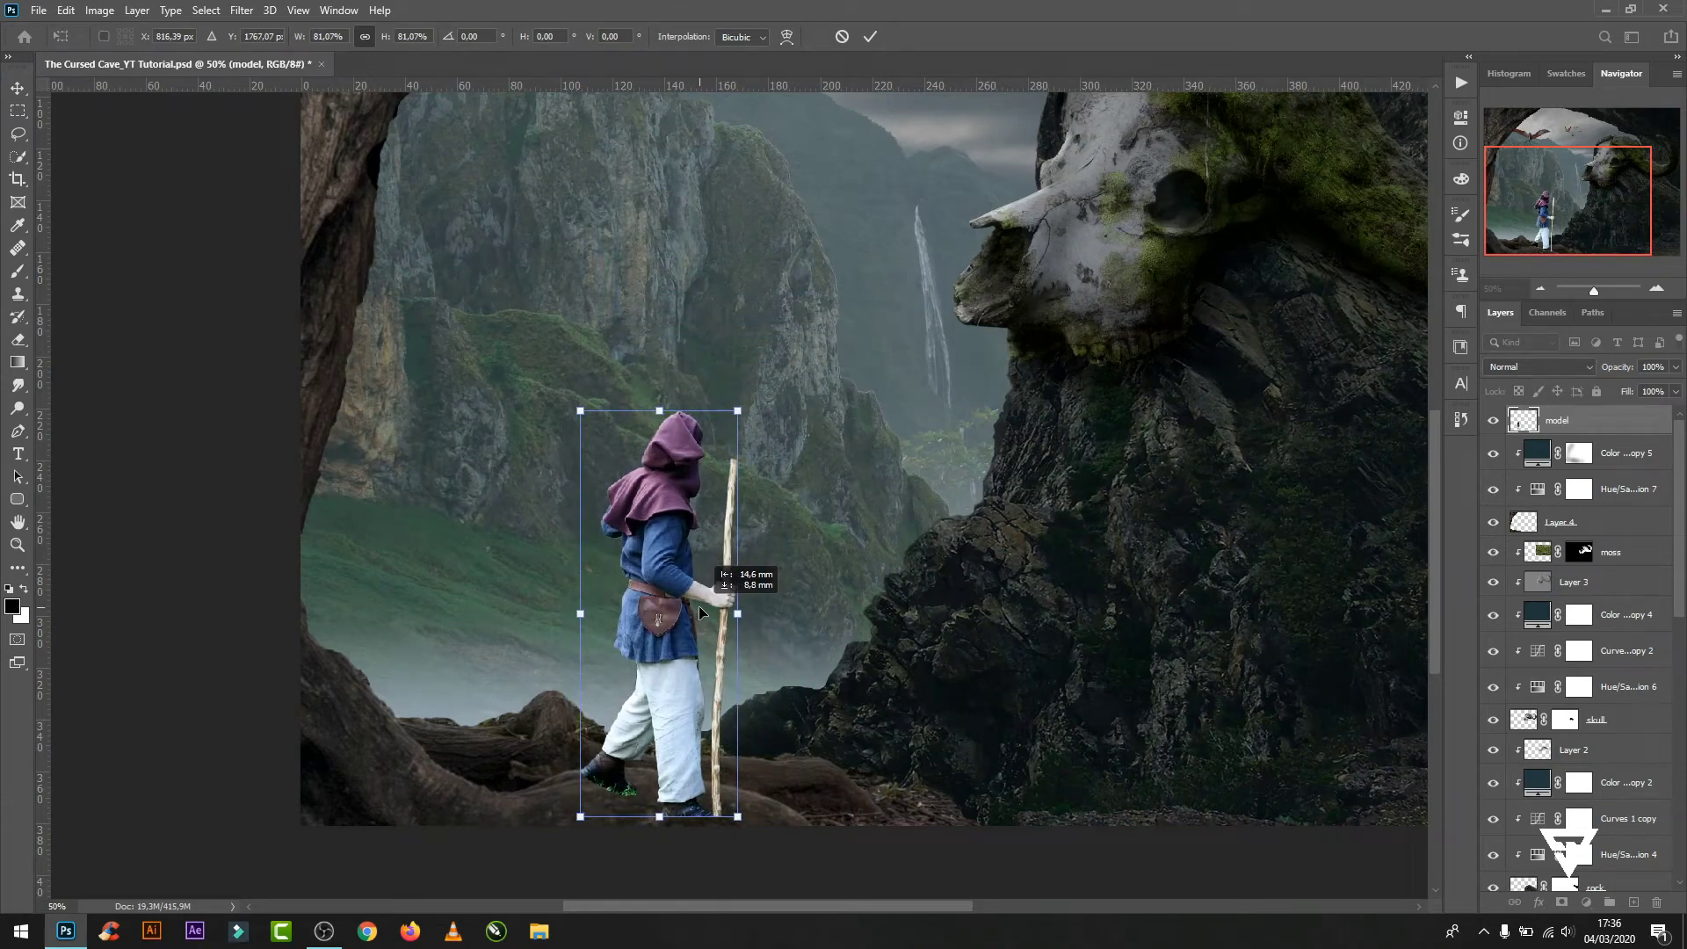
click(870, 36)
- Add a blank mask to the model layer and set a black brush to 100% opacity
click(1562, 901)
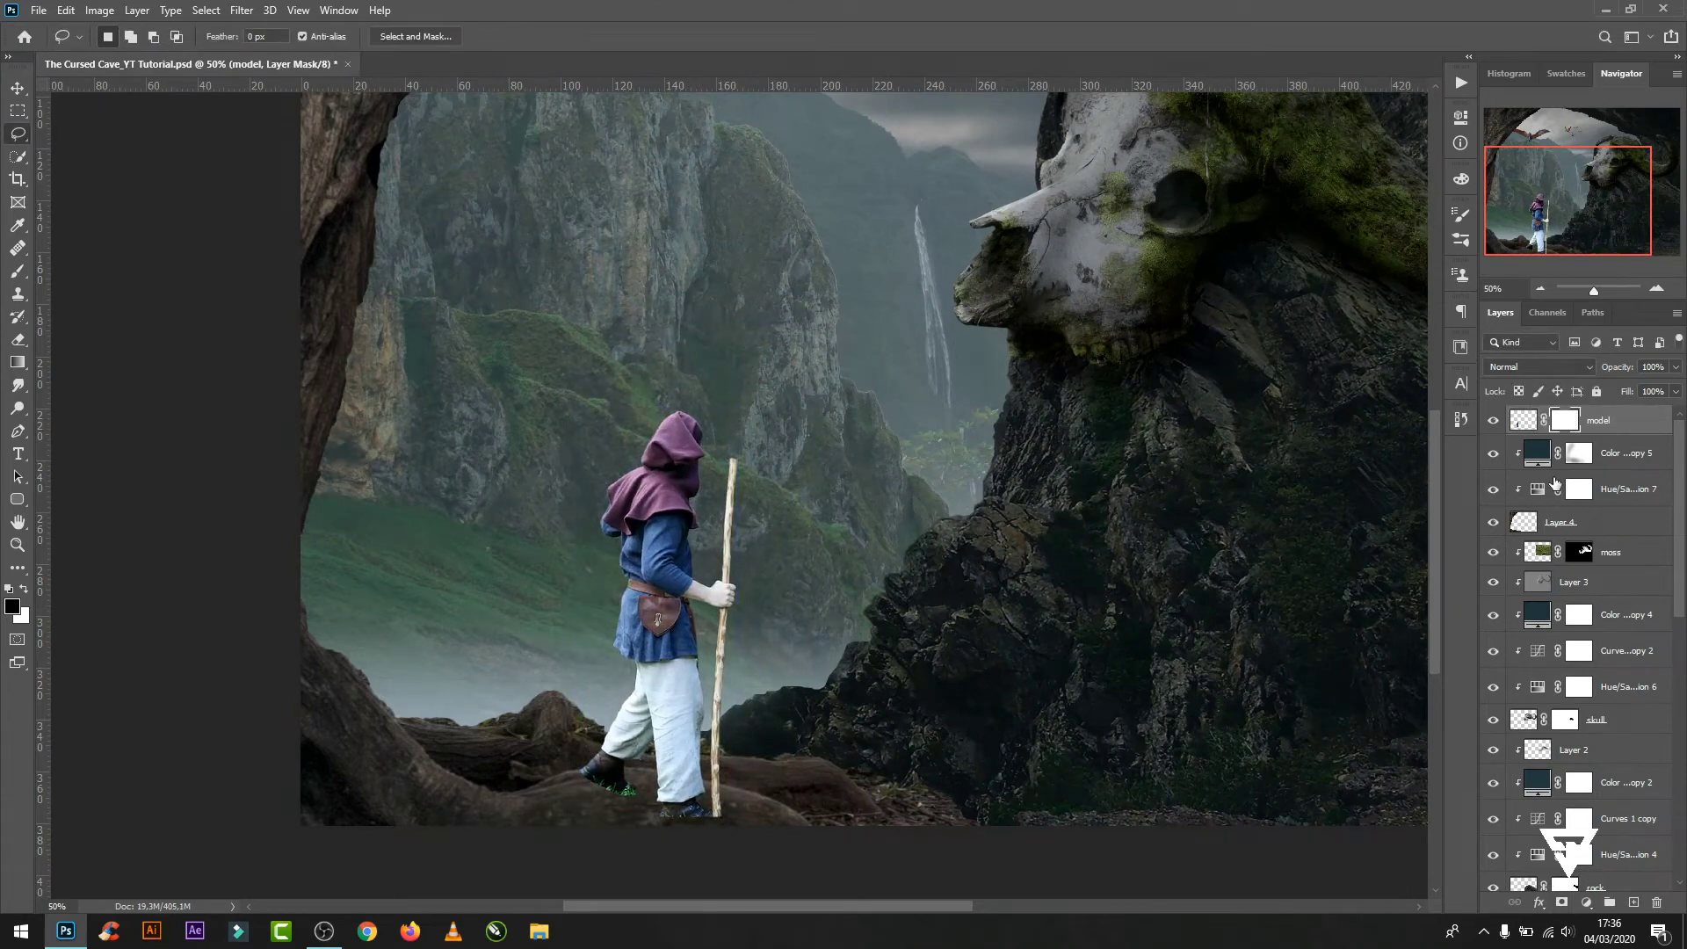
ctrl+click(696, 754)
key(b)
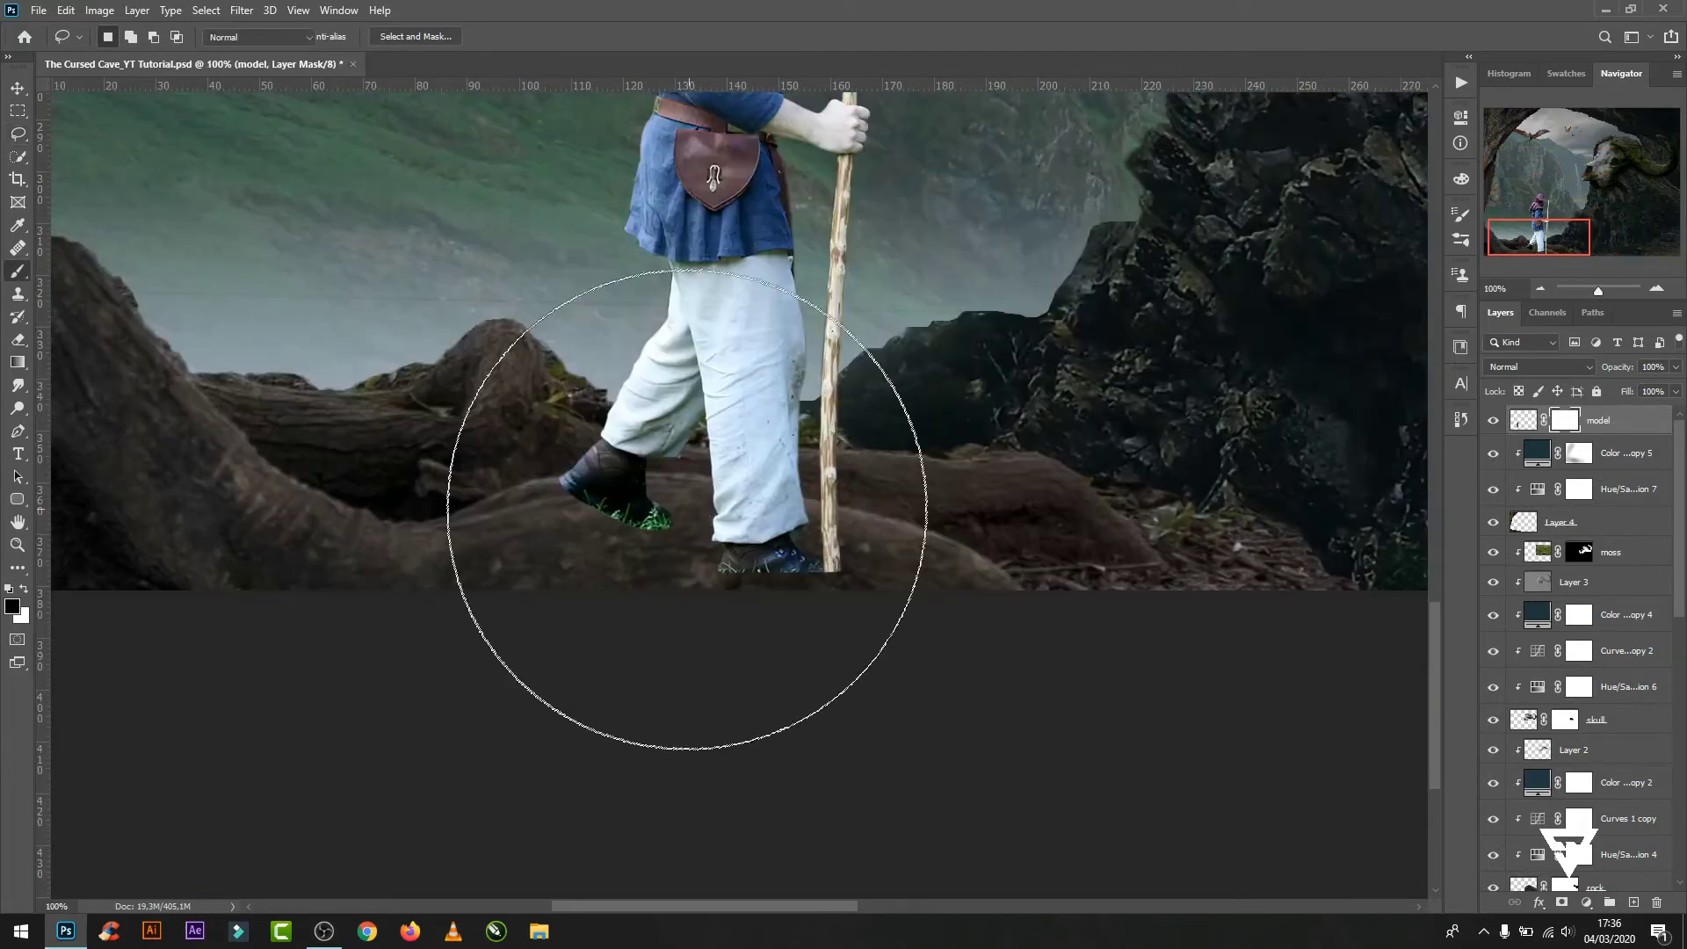
key(Return)
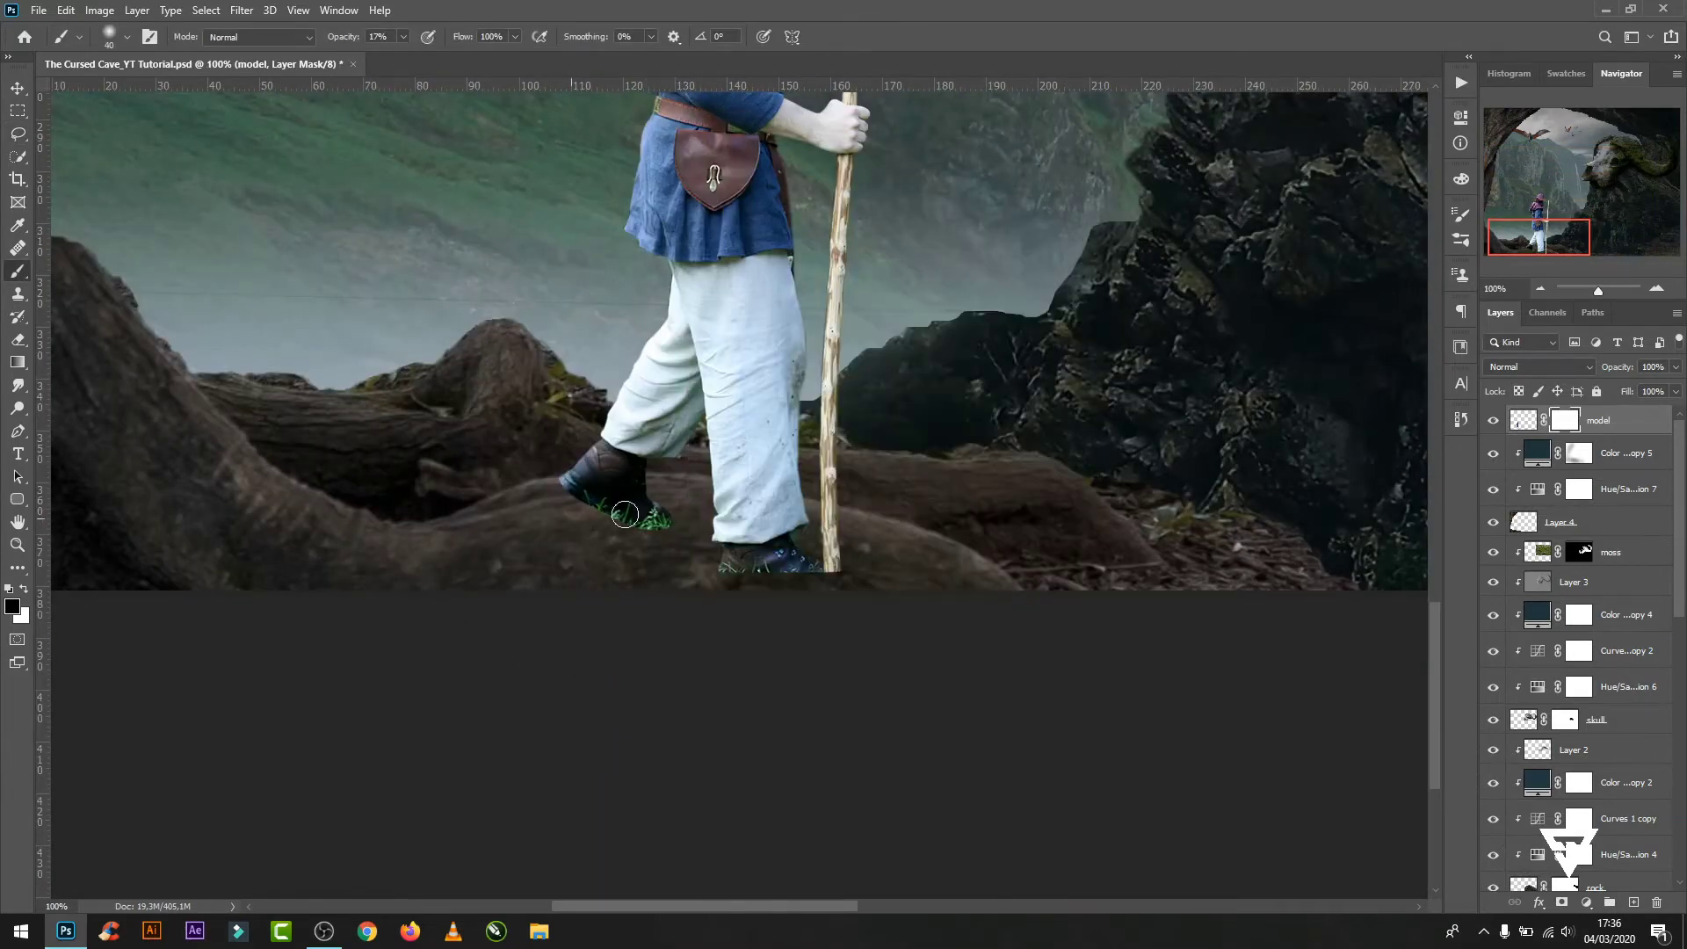
key(x)
click(402, 36)
drag(400, 57, 470, 56)
key(x)
- Mask the lower trousers, staff base and front shoe behind the root, using a smaller brush
drag(729, 572, 802, 569)
mouse_move(677, 519)
mouse_down()
mouse_move(576, 482)
mouse_move(659, 527)
mouse_up()
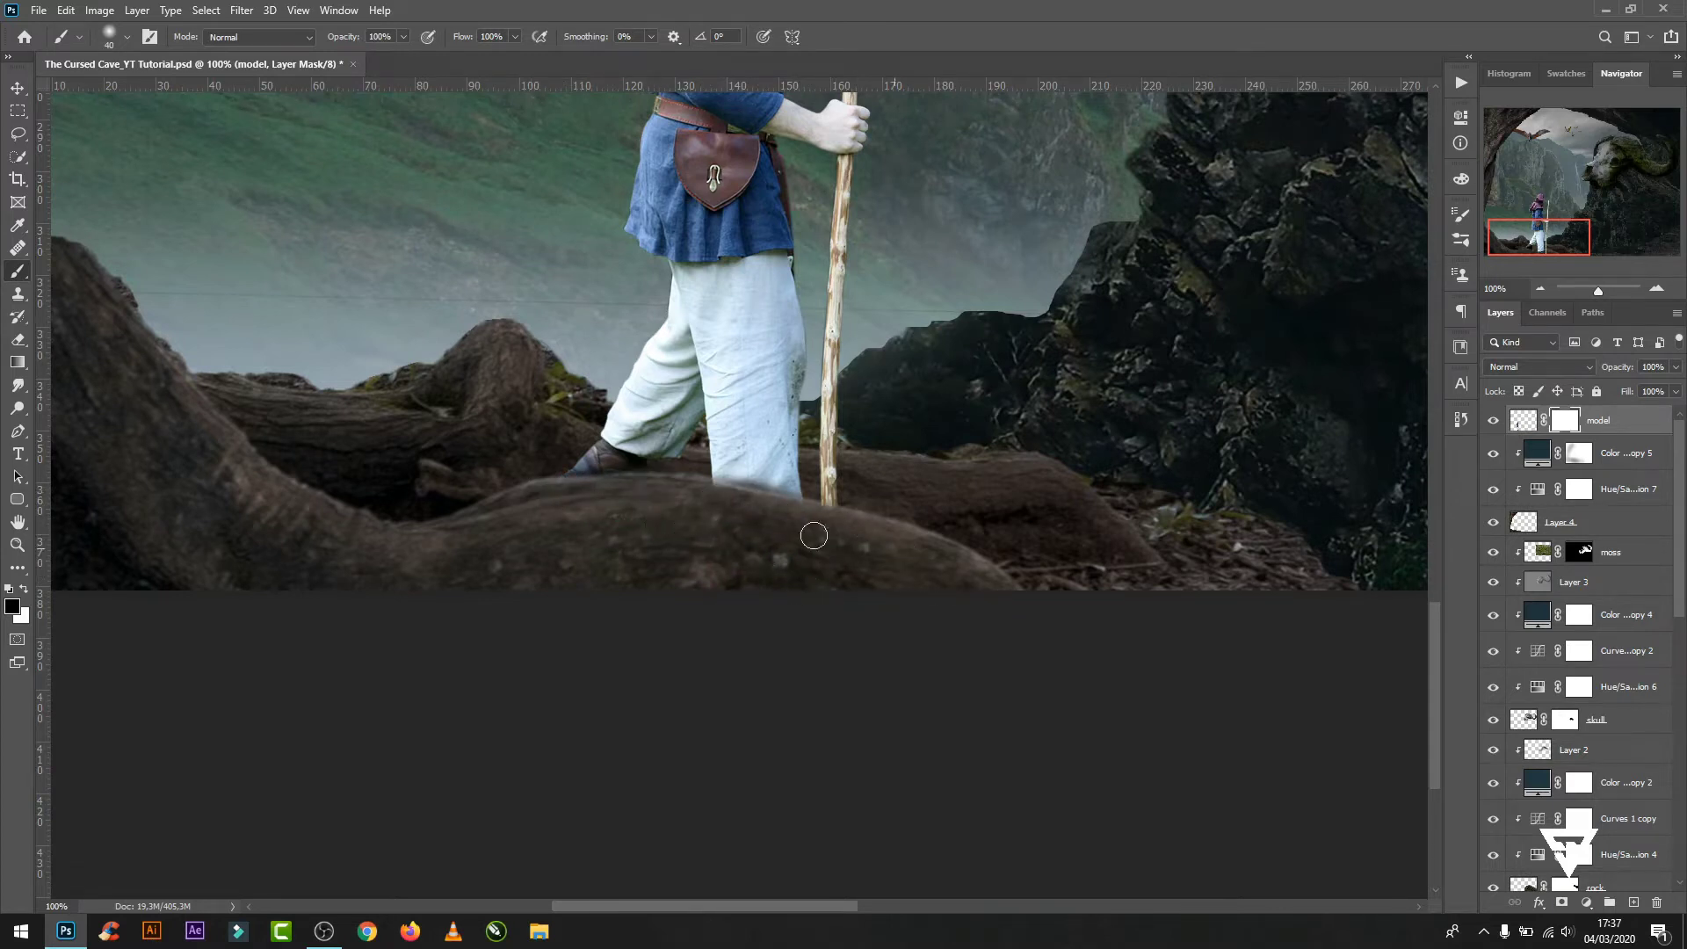
scroll(651, 445, up, 2)
right_click(826, 303)
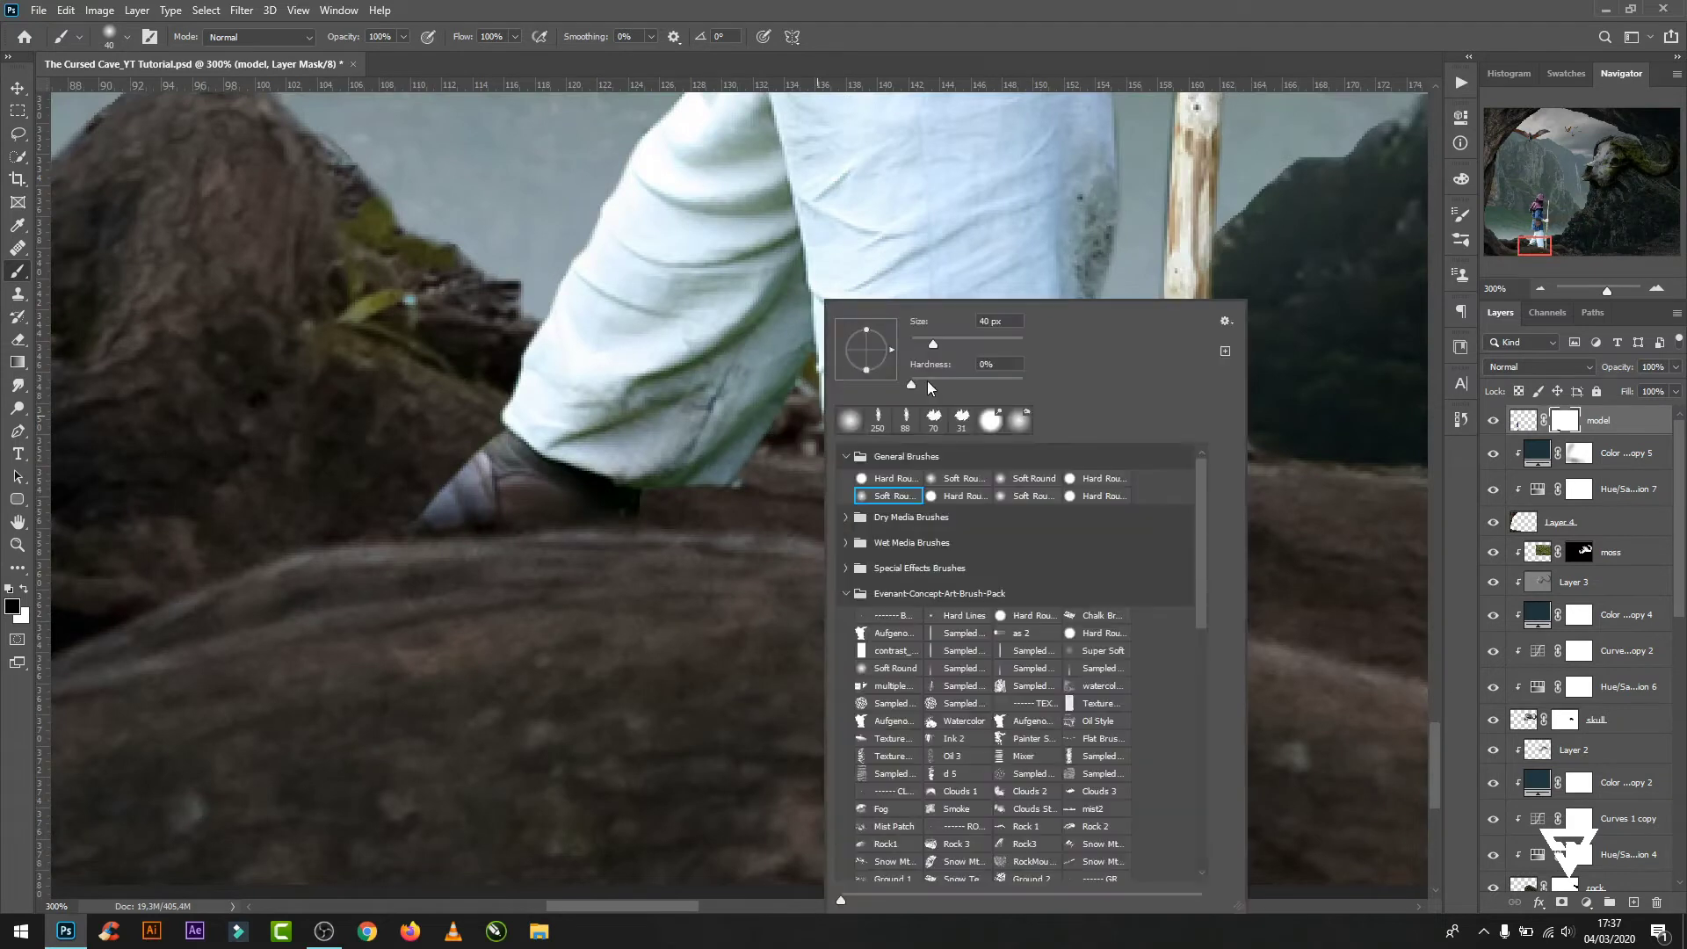
drag(933, 344, 920, 344)
key(bracketleft)
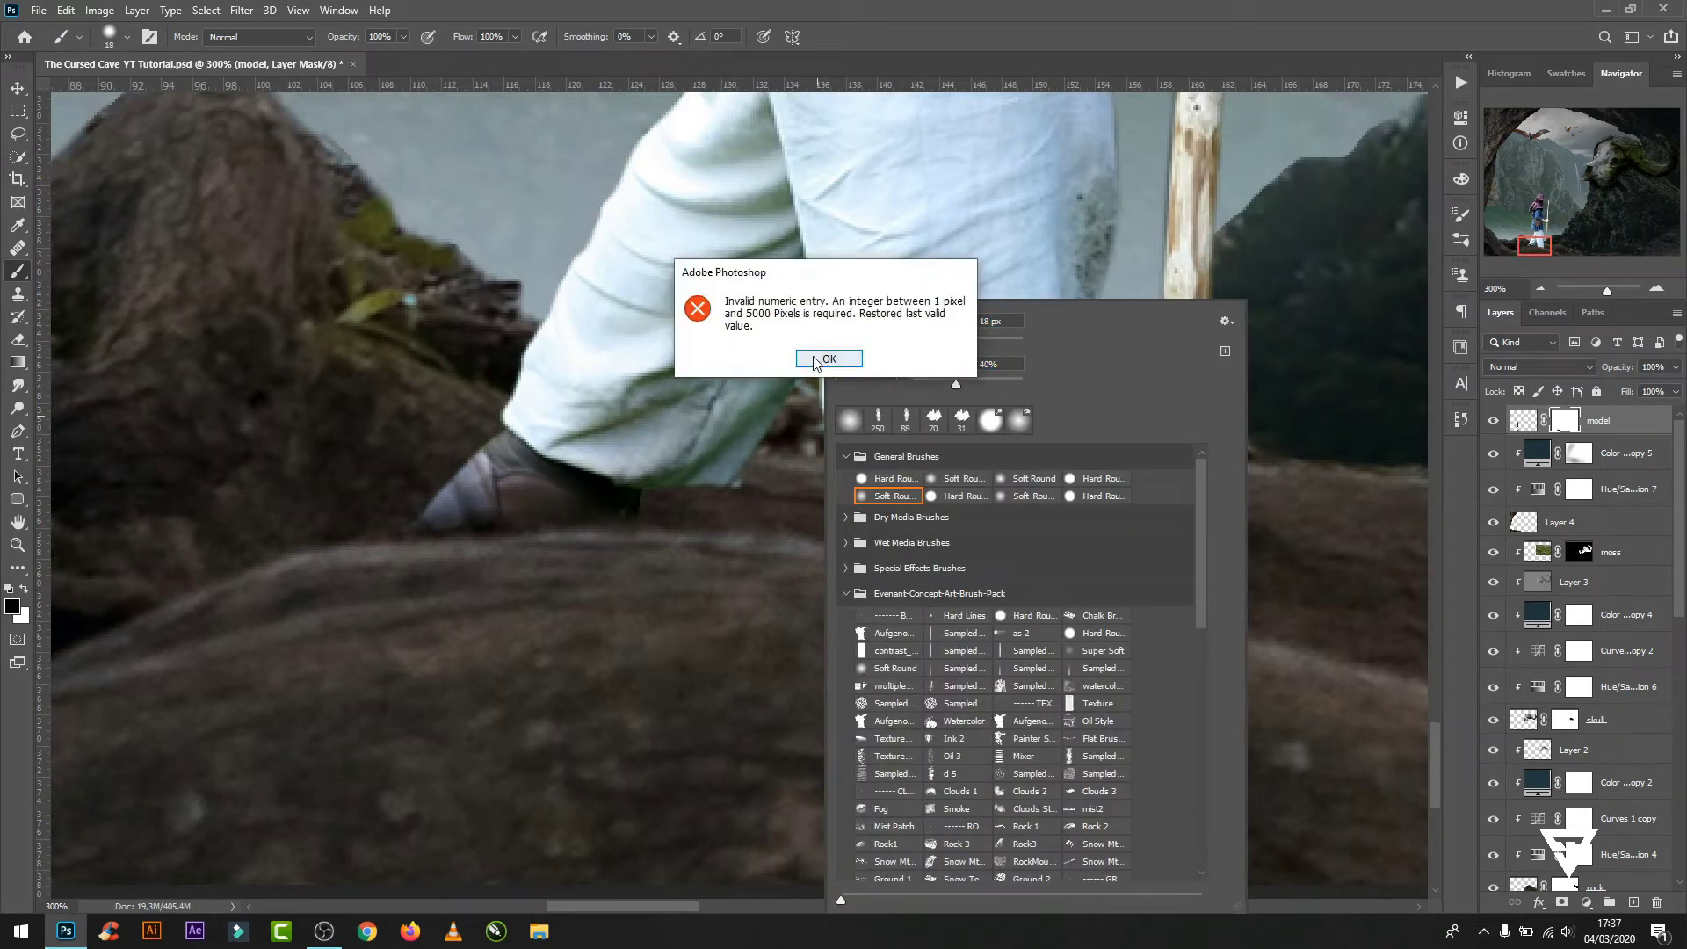
click(829, 358)
drag(475, 514, 527, 510)
- Paint white on the mask to restore the shoe edge and trouser hem
key(x)
drag(413, 528, 519, 501)
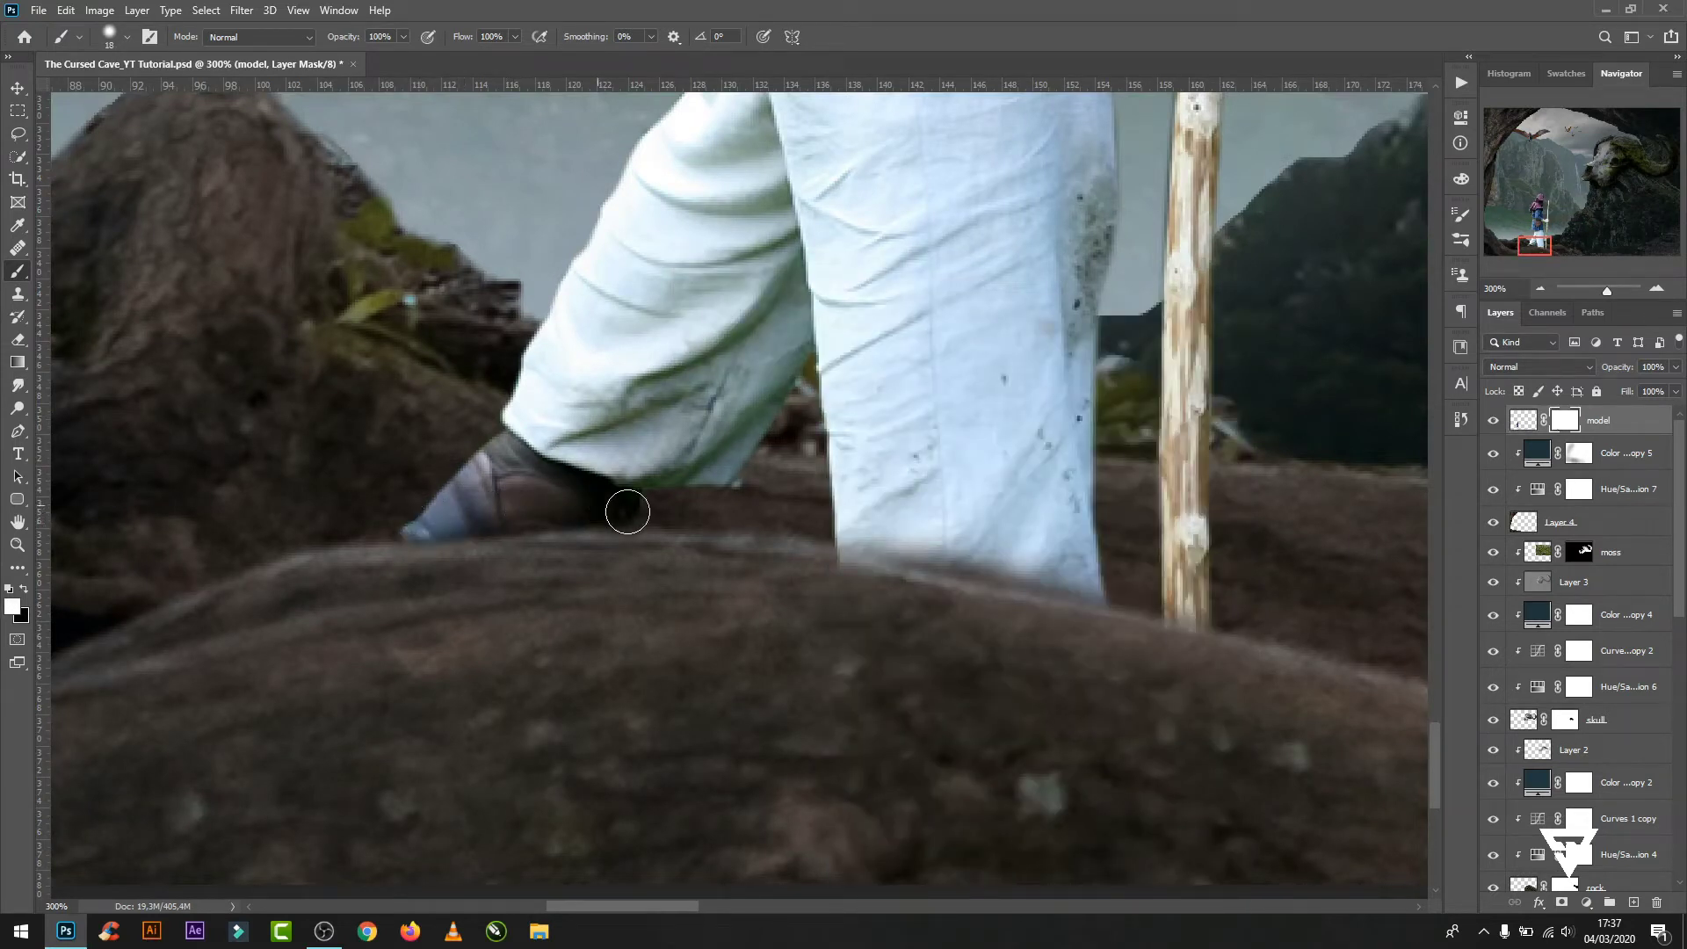
drag(627, 512, 528, 501)
drag(809, 527, 1116, 602)
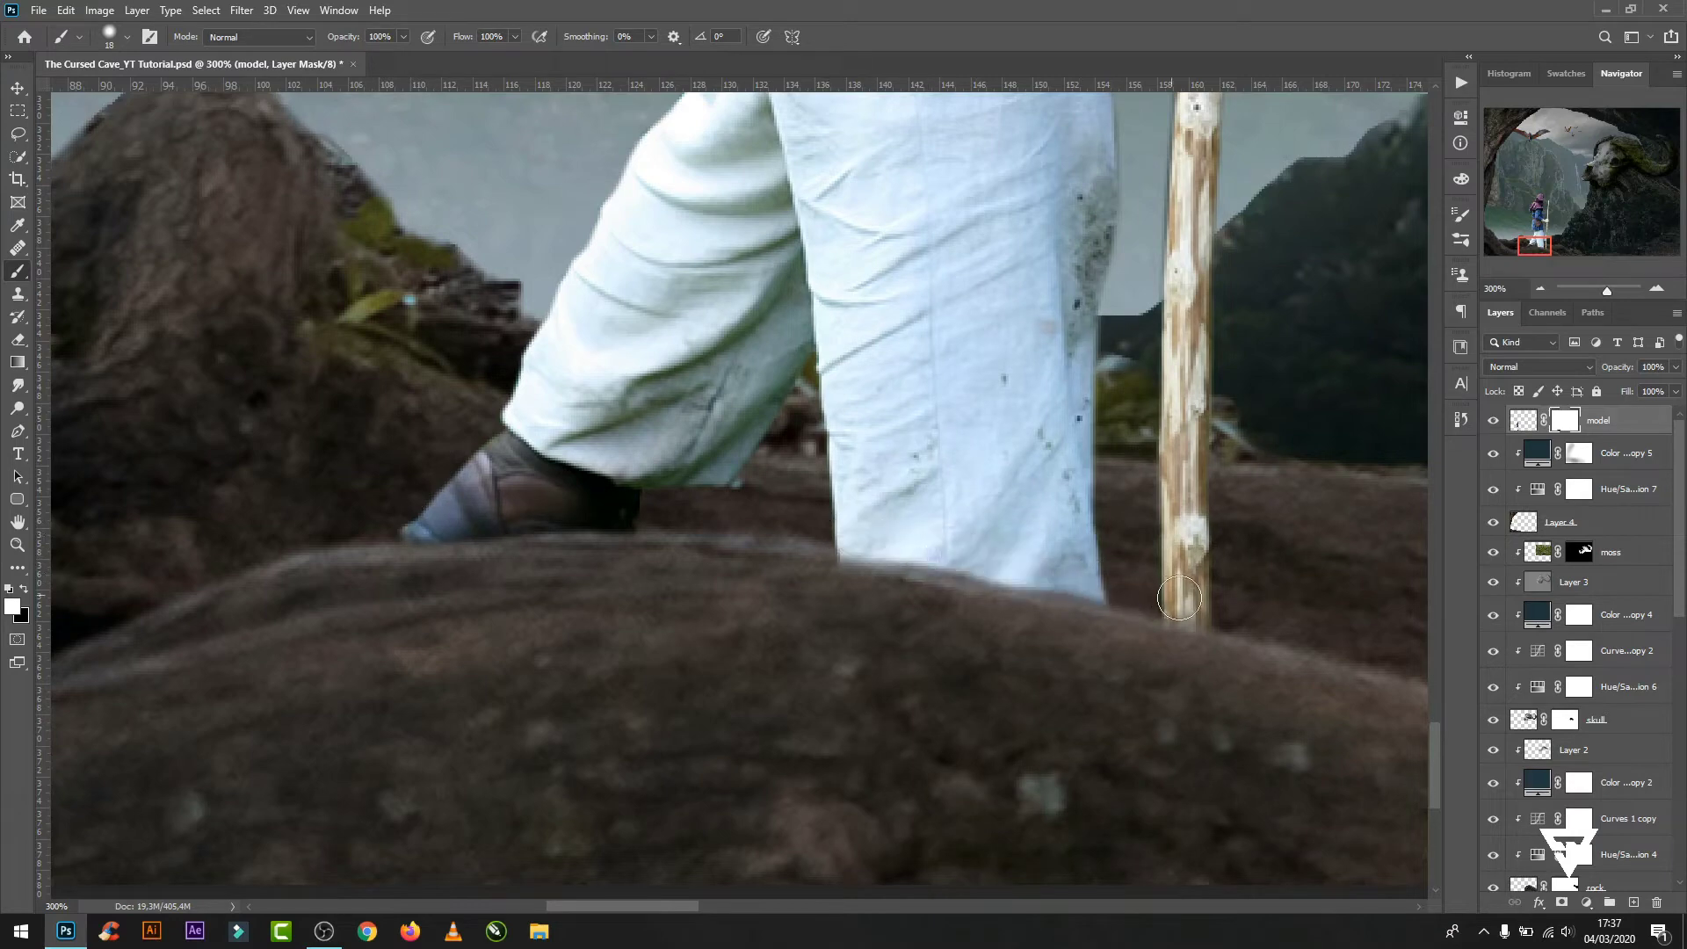
scroll(934, 283, down, 3)
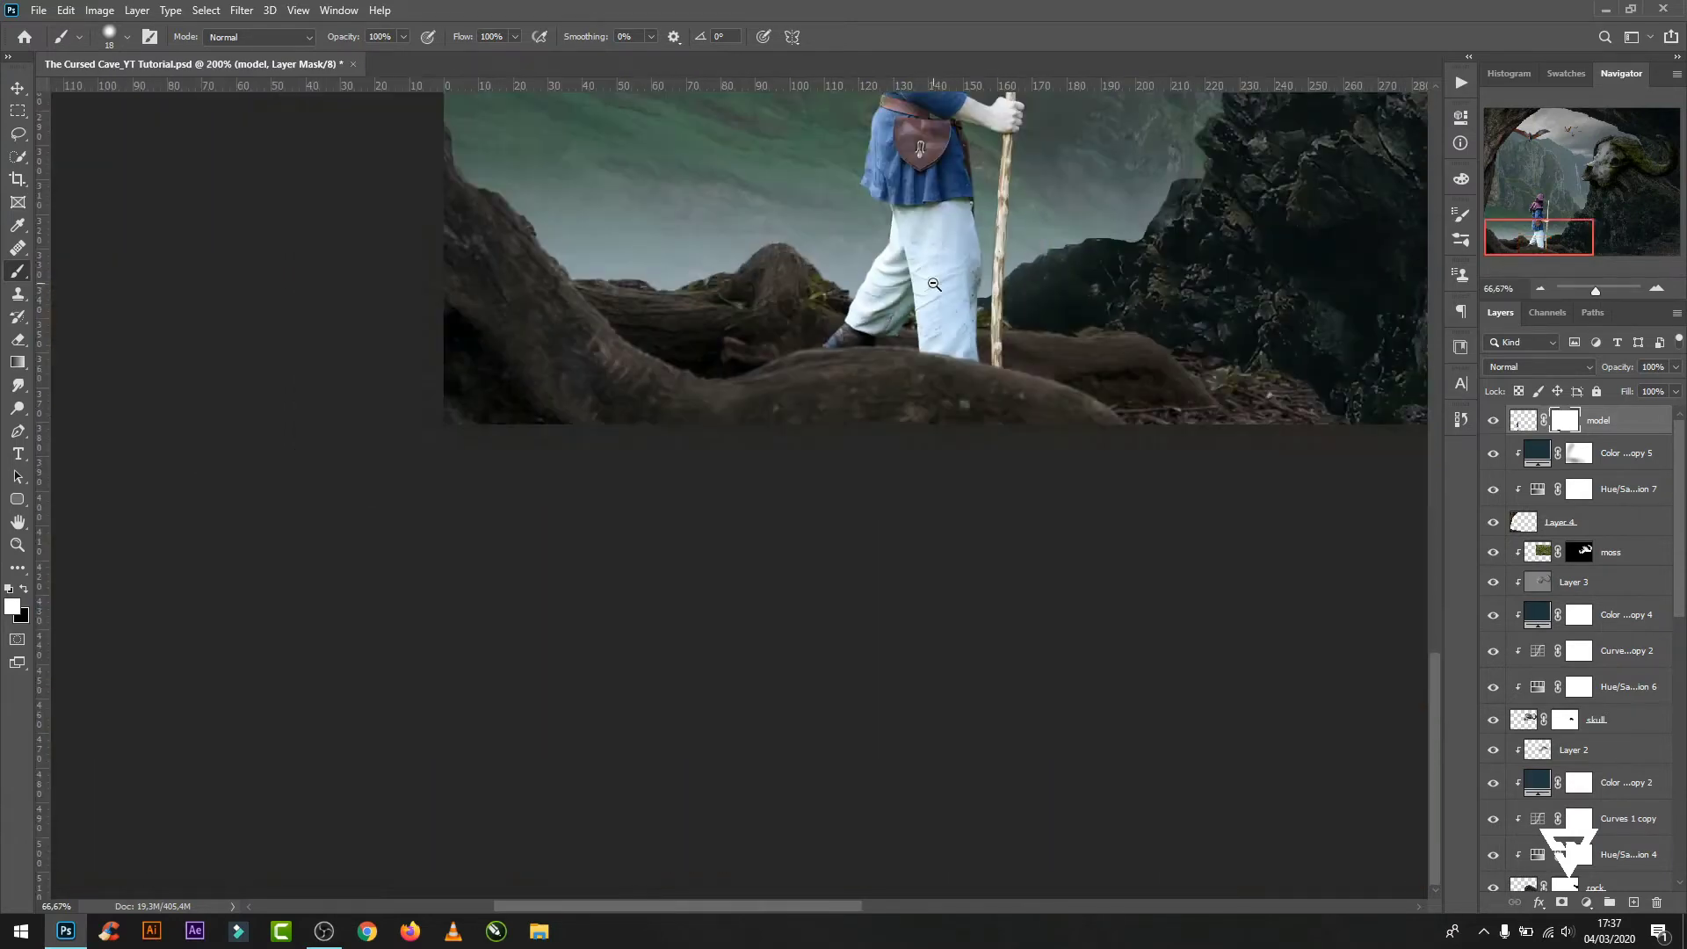
scroll(934, 284, down, 1)
scroll(853, 293, up, 1)
click(1524, 422)
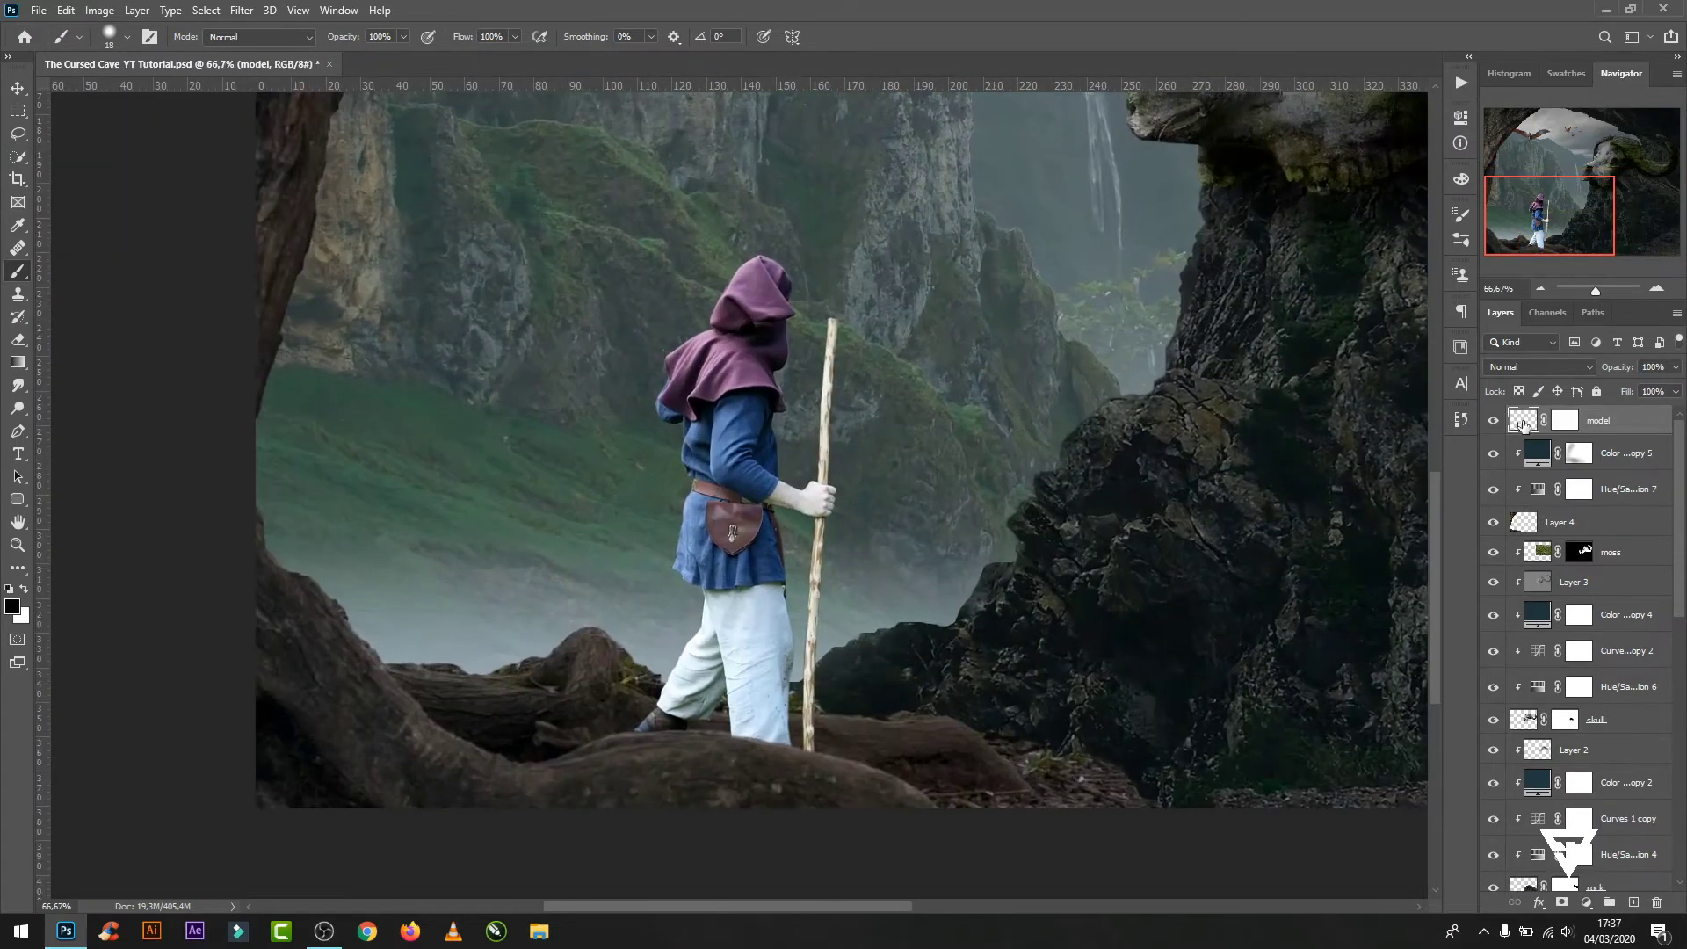
- Use Replace Color to turn the sampled blue tunic into a dark brown
click(140, 12)
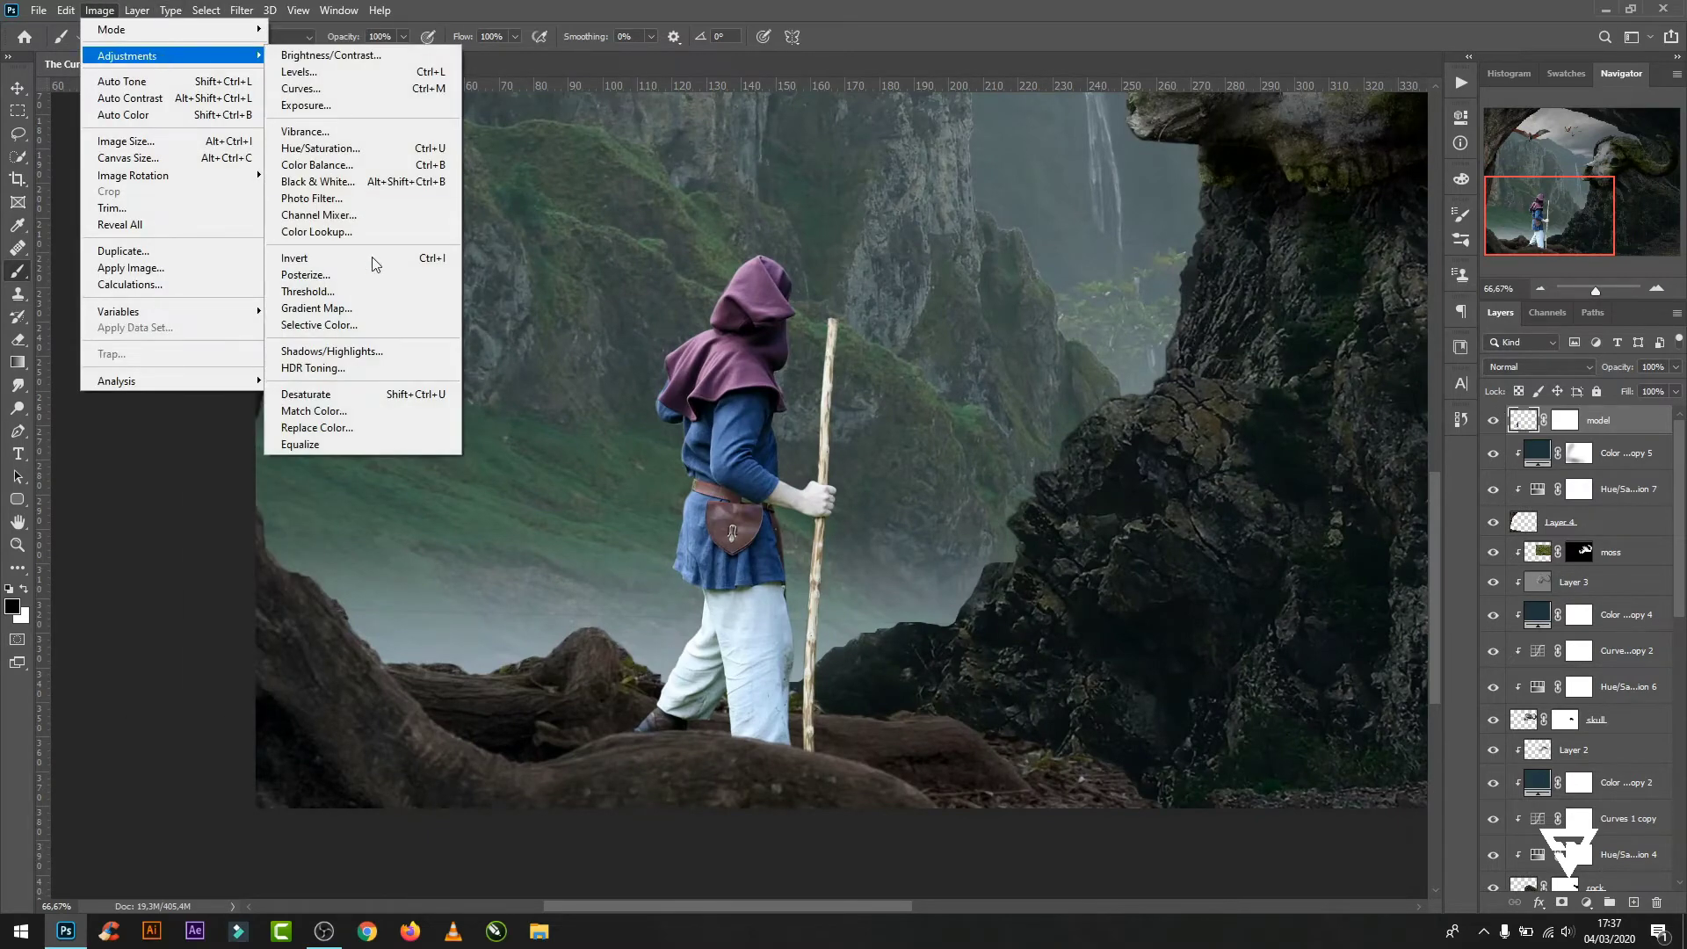
mouse_move(127, 56)
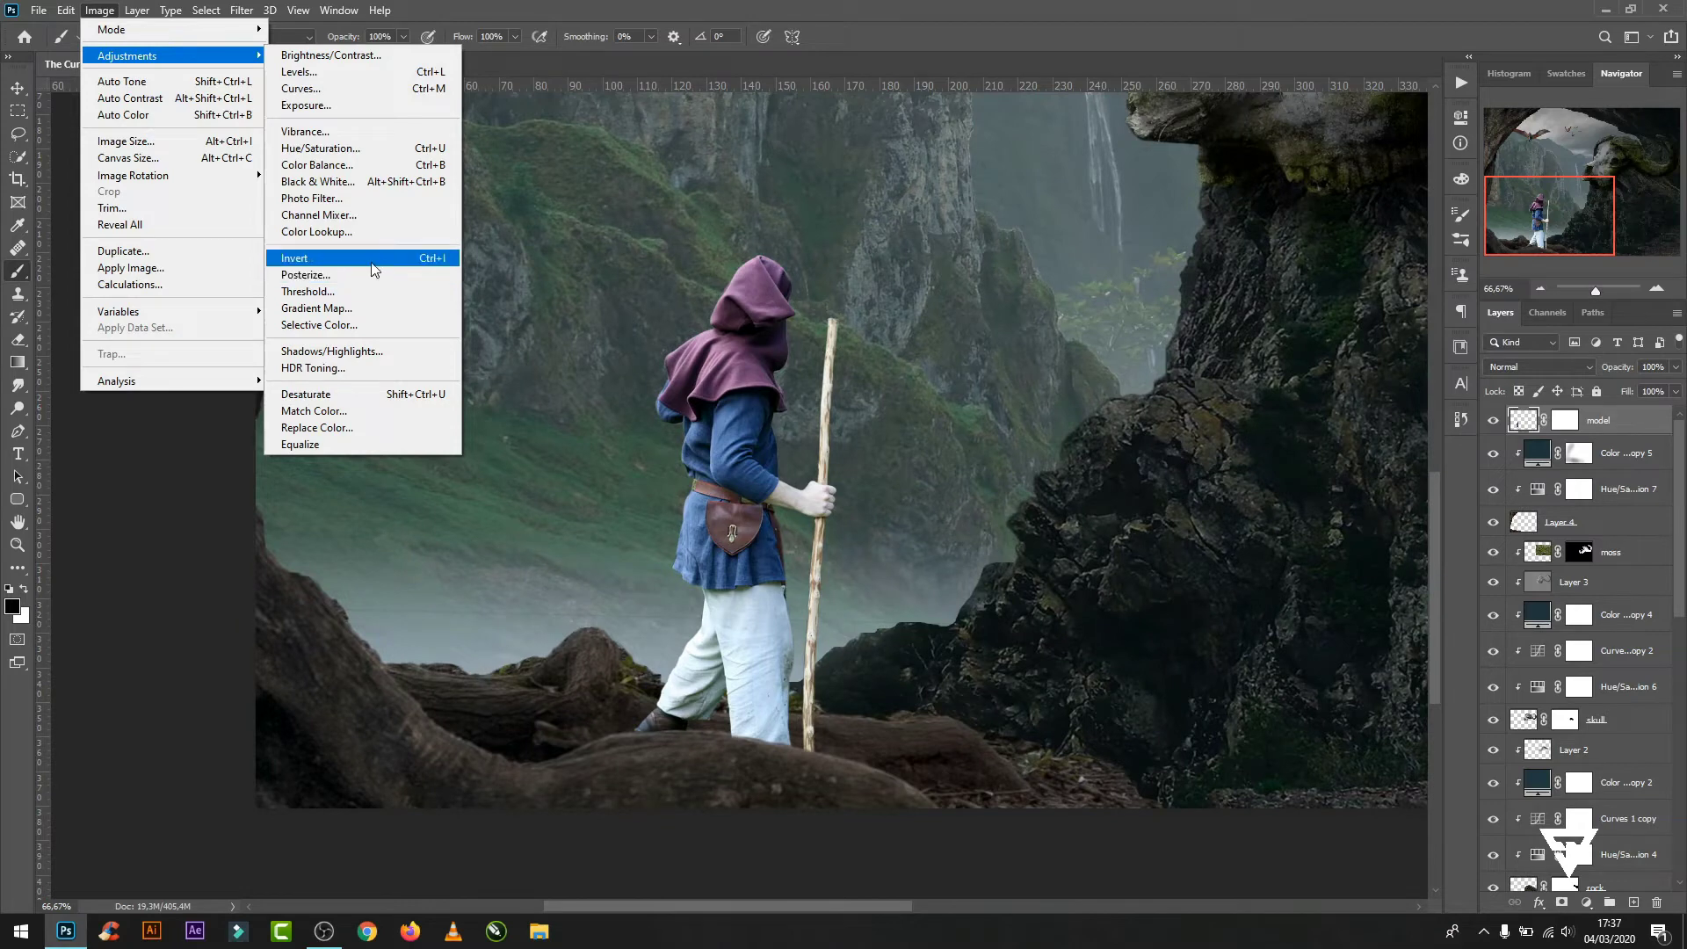
click(362, 430)
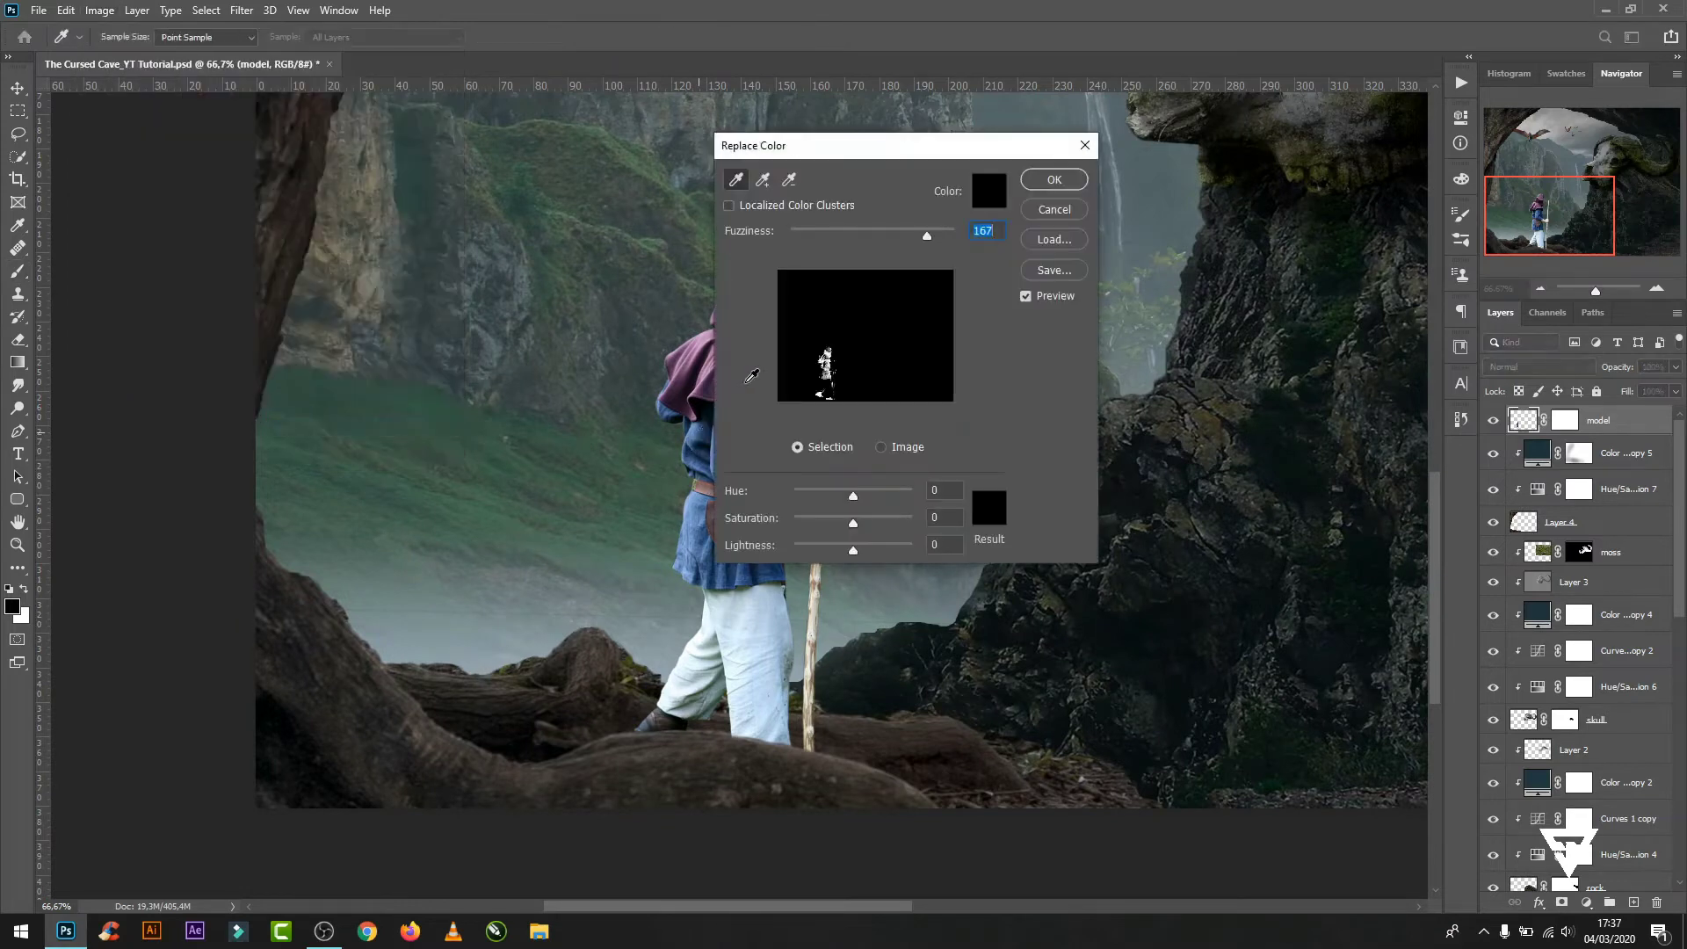
drag(799, 136, 887, 163)
click(727, 438)
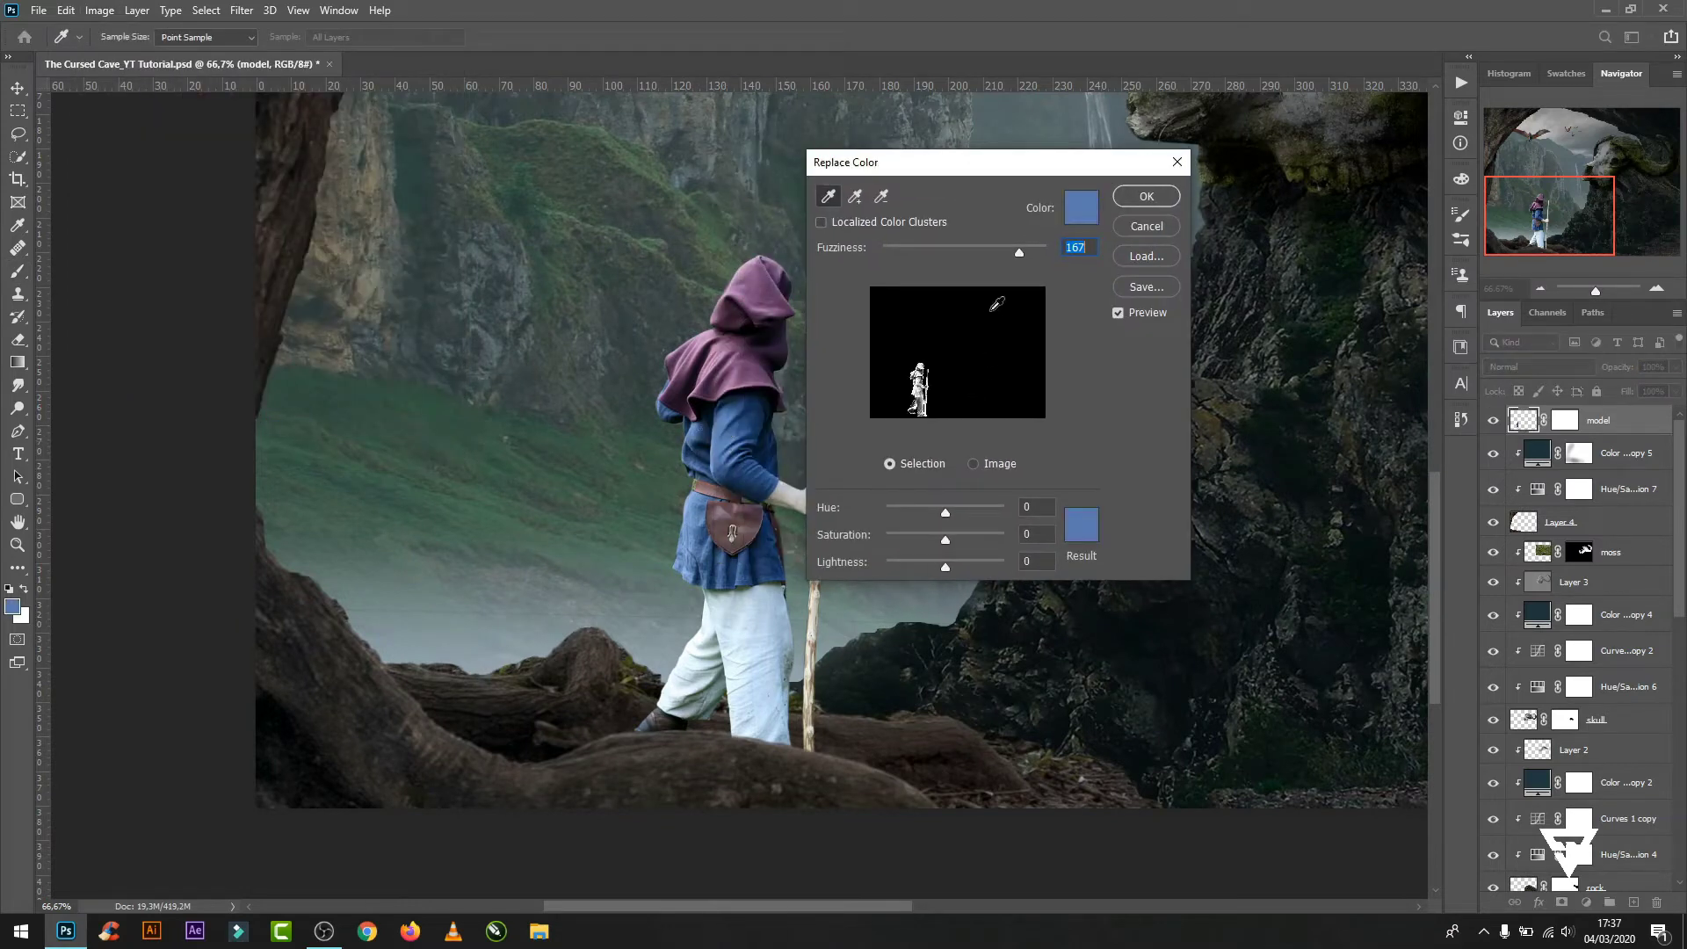
click(726, 435)
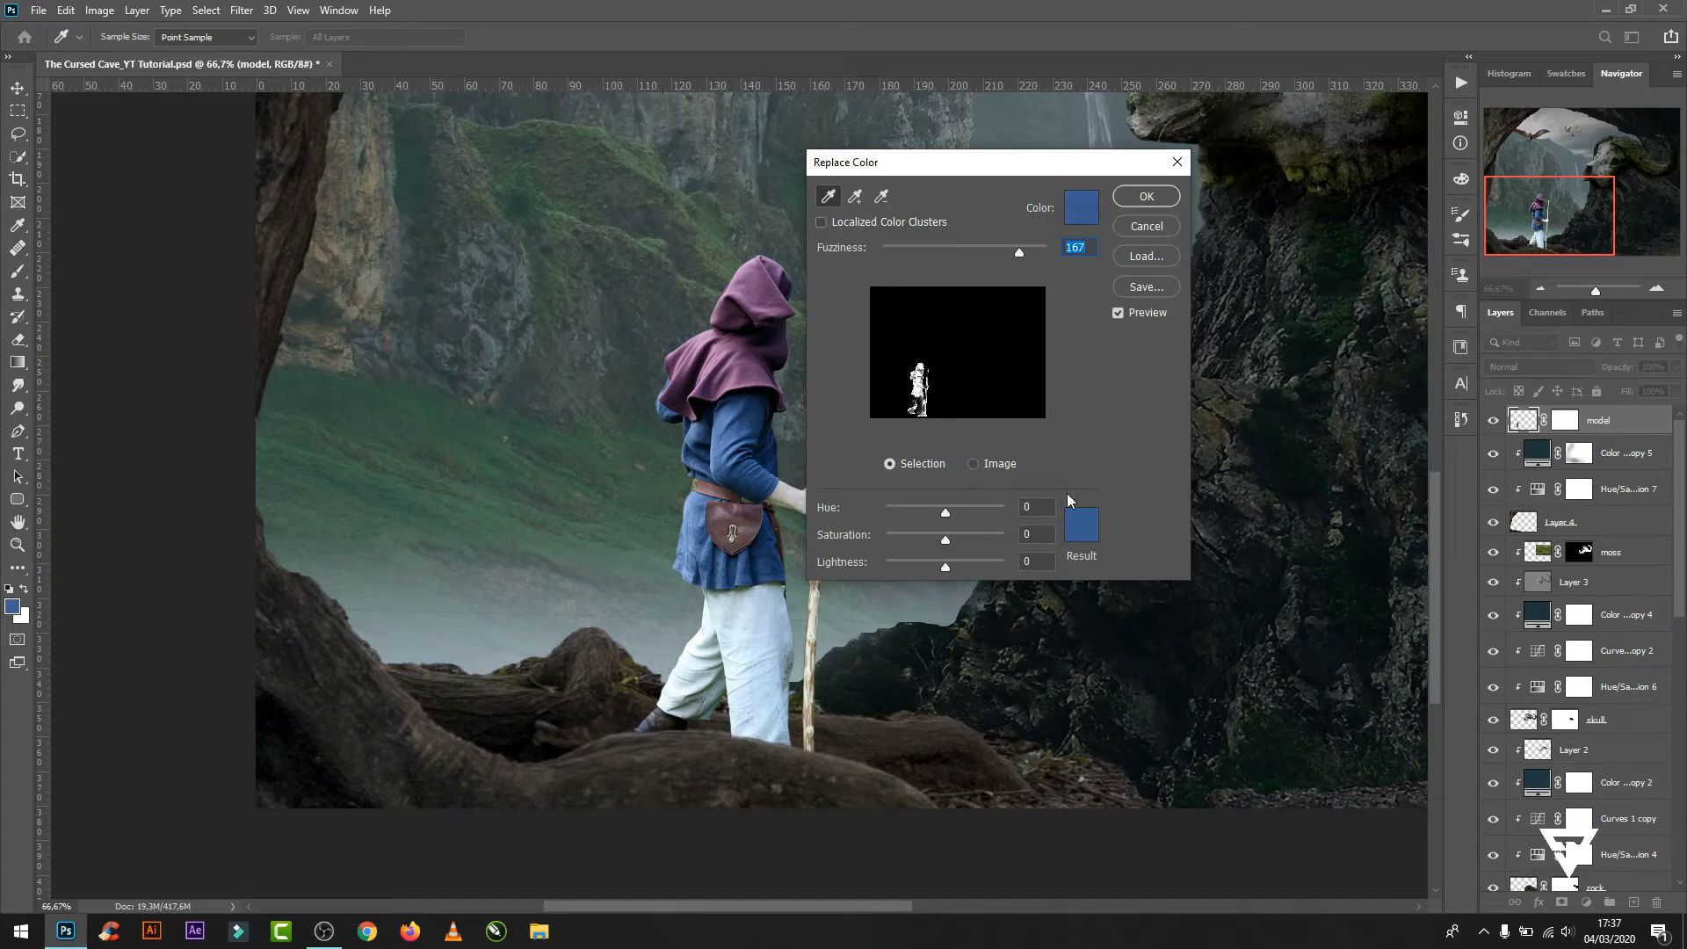
click(1081, 525)
click(1296, 468)
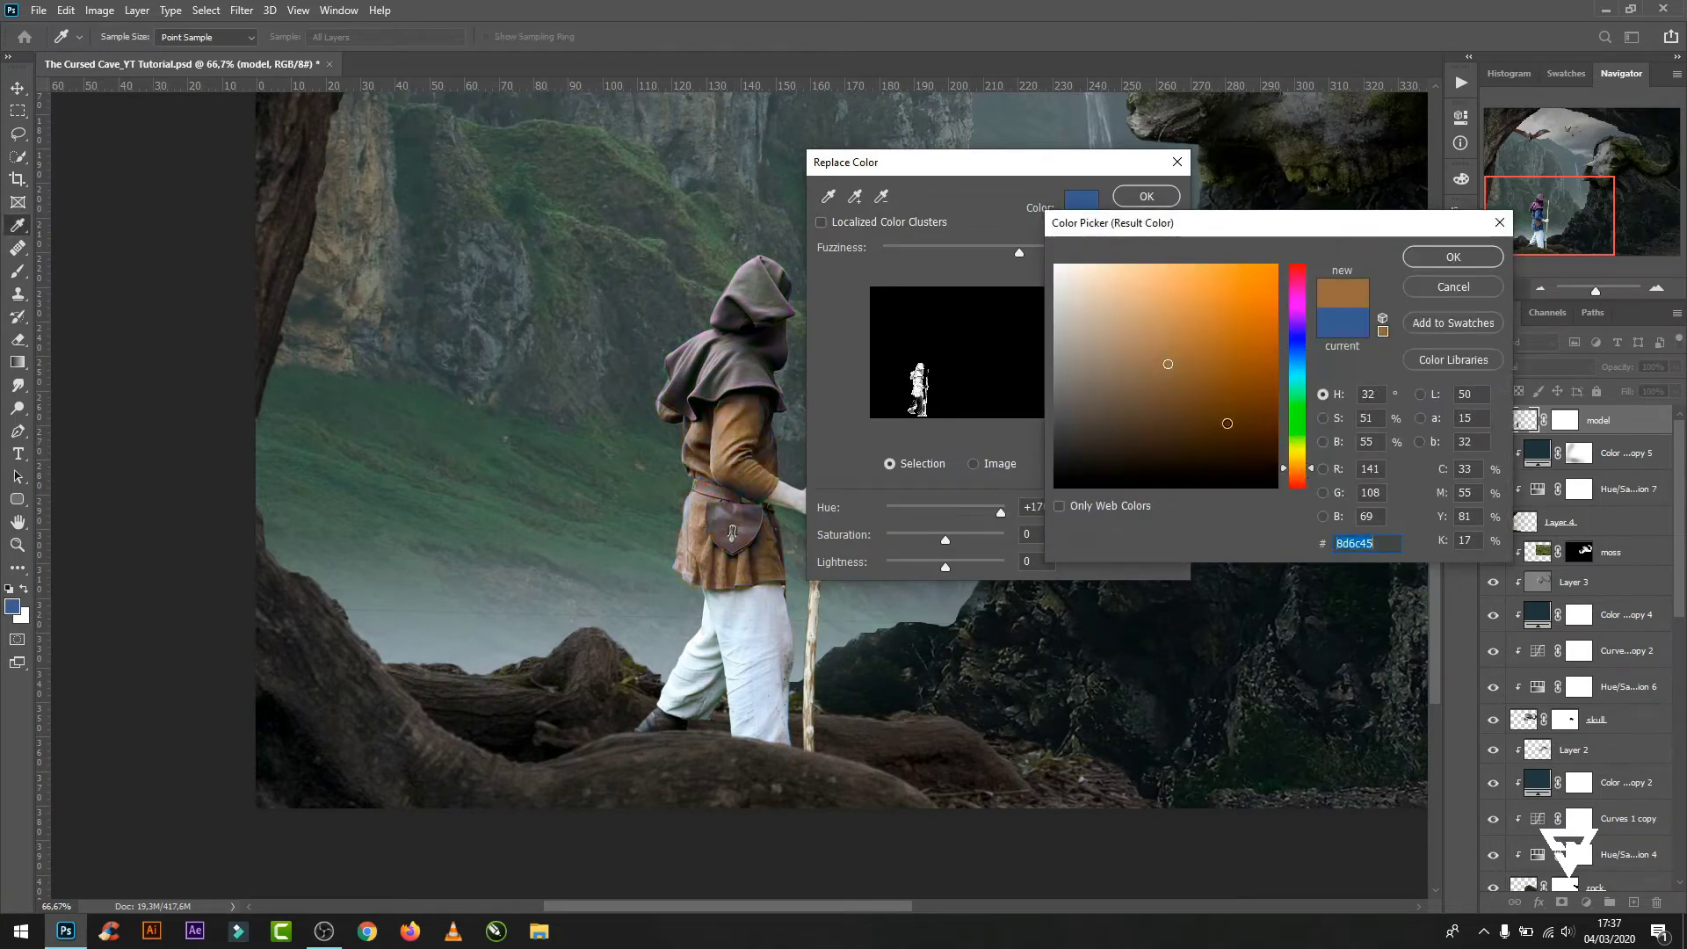
drag(1227, 422, 1240, 431)
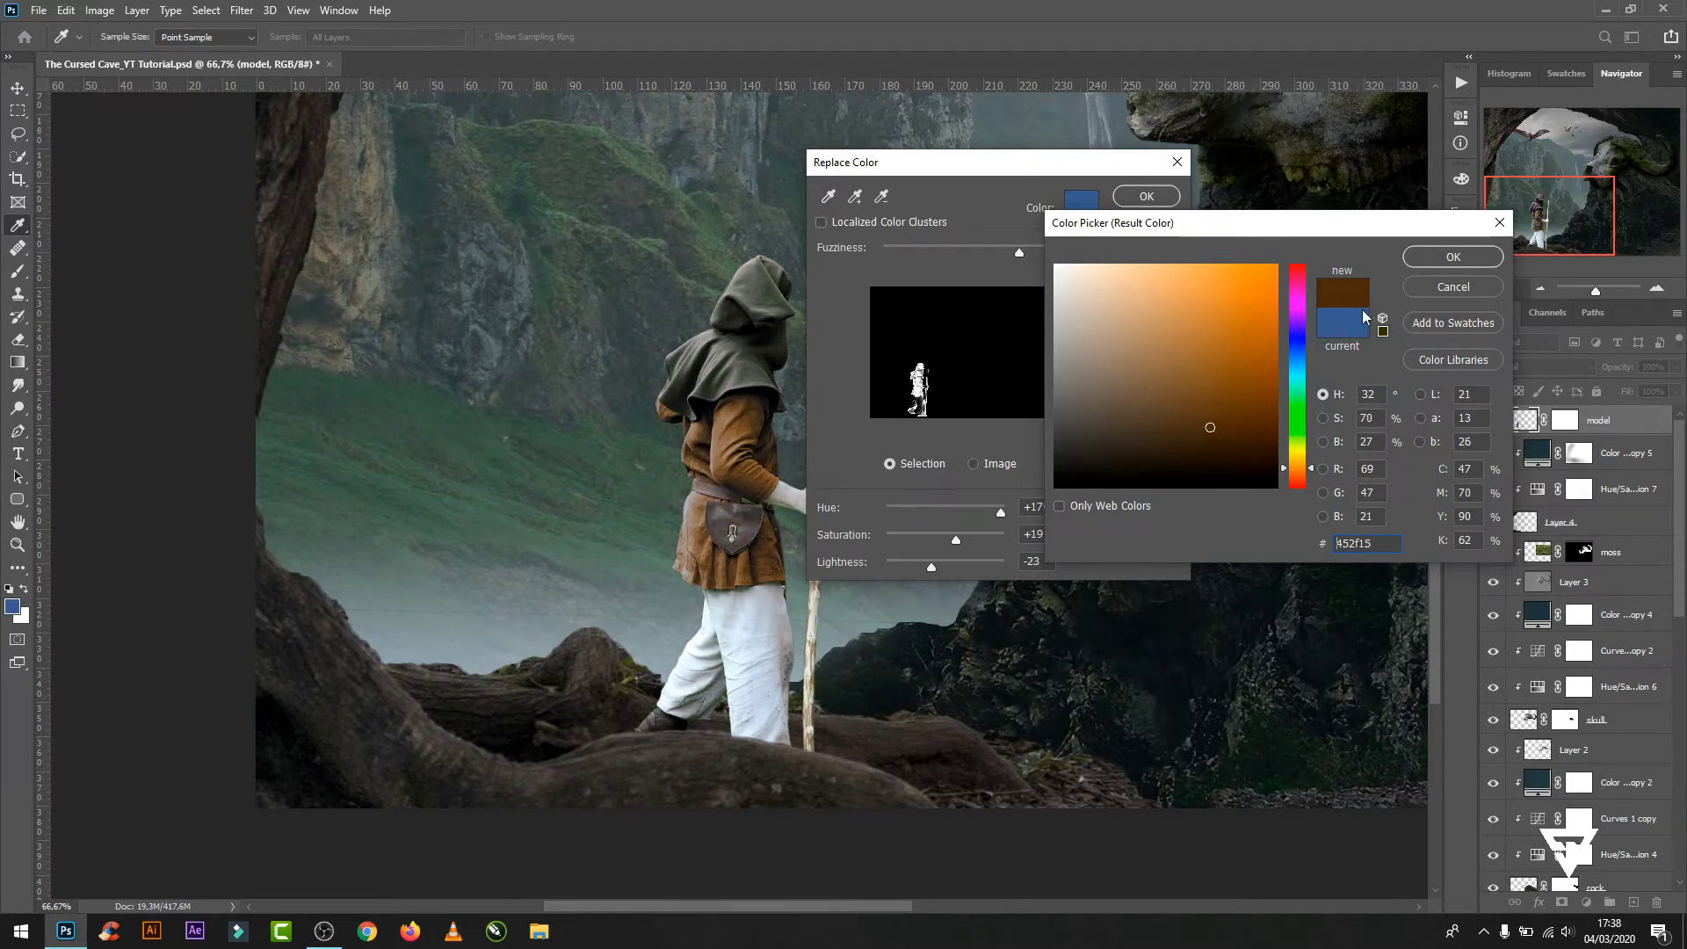
click(1240, 418)
drag(1238, 418, 1210, 438)
click(1453, 257)
click(1164, 199)
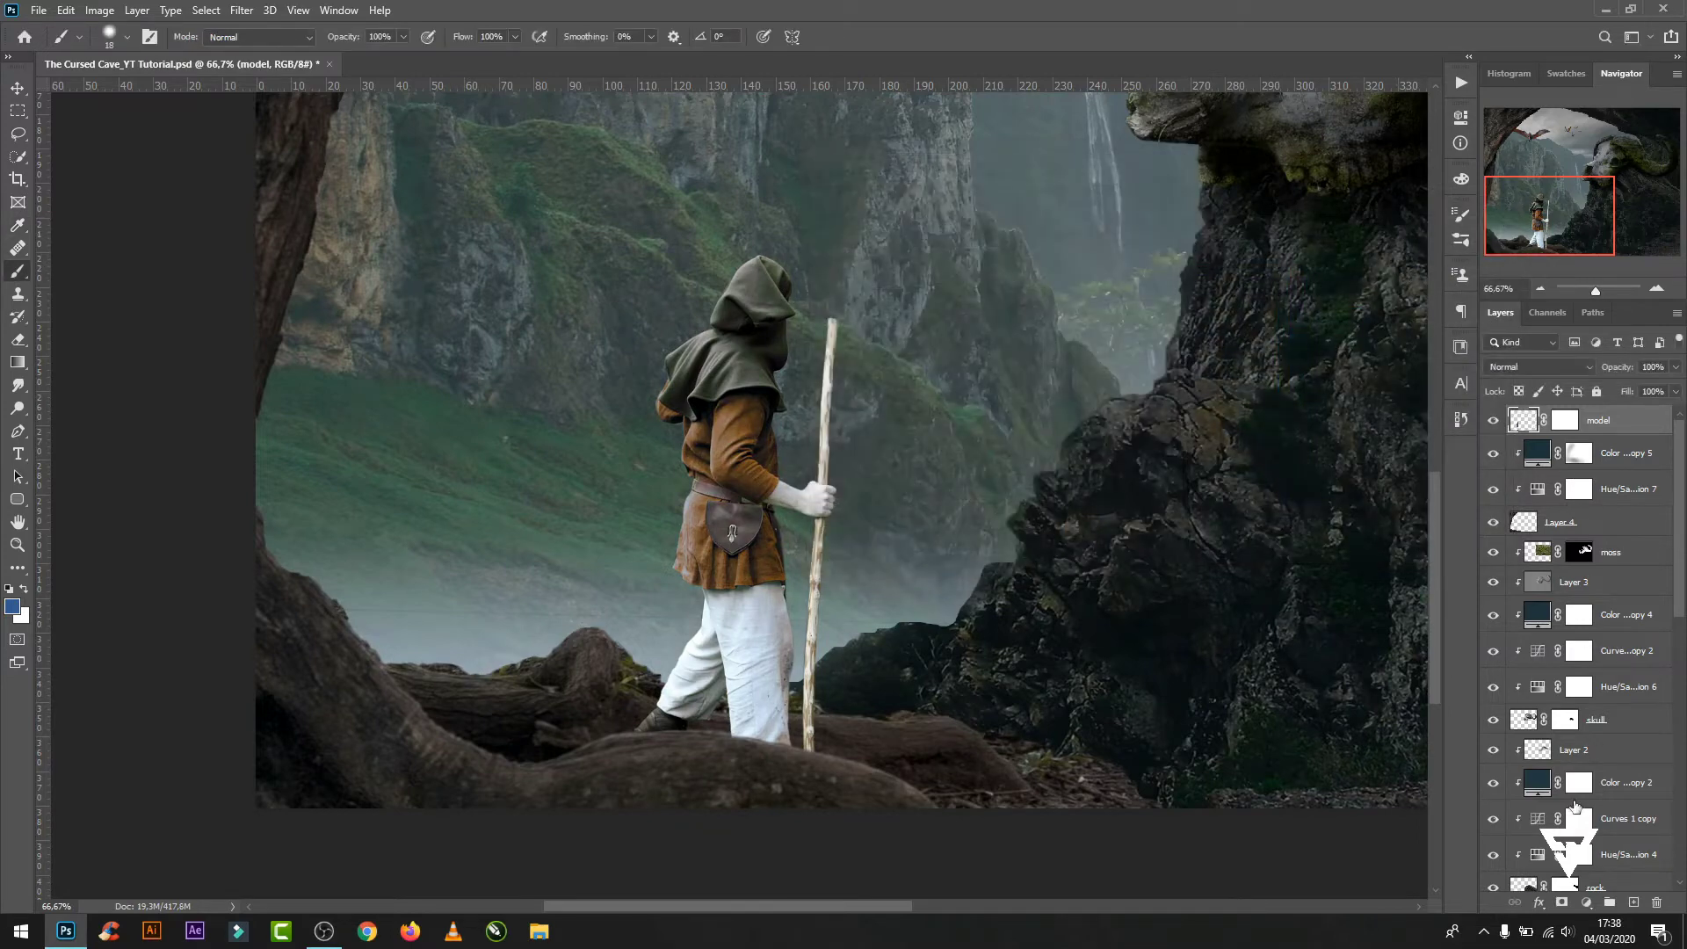
- Add a Hue/Saturation layer clipped to the model: Saturation -32, Lightness -47
click(1586, 902)
click(1582, 745)
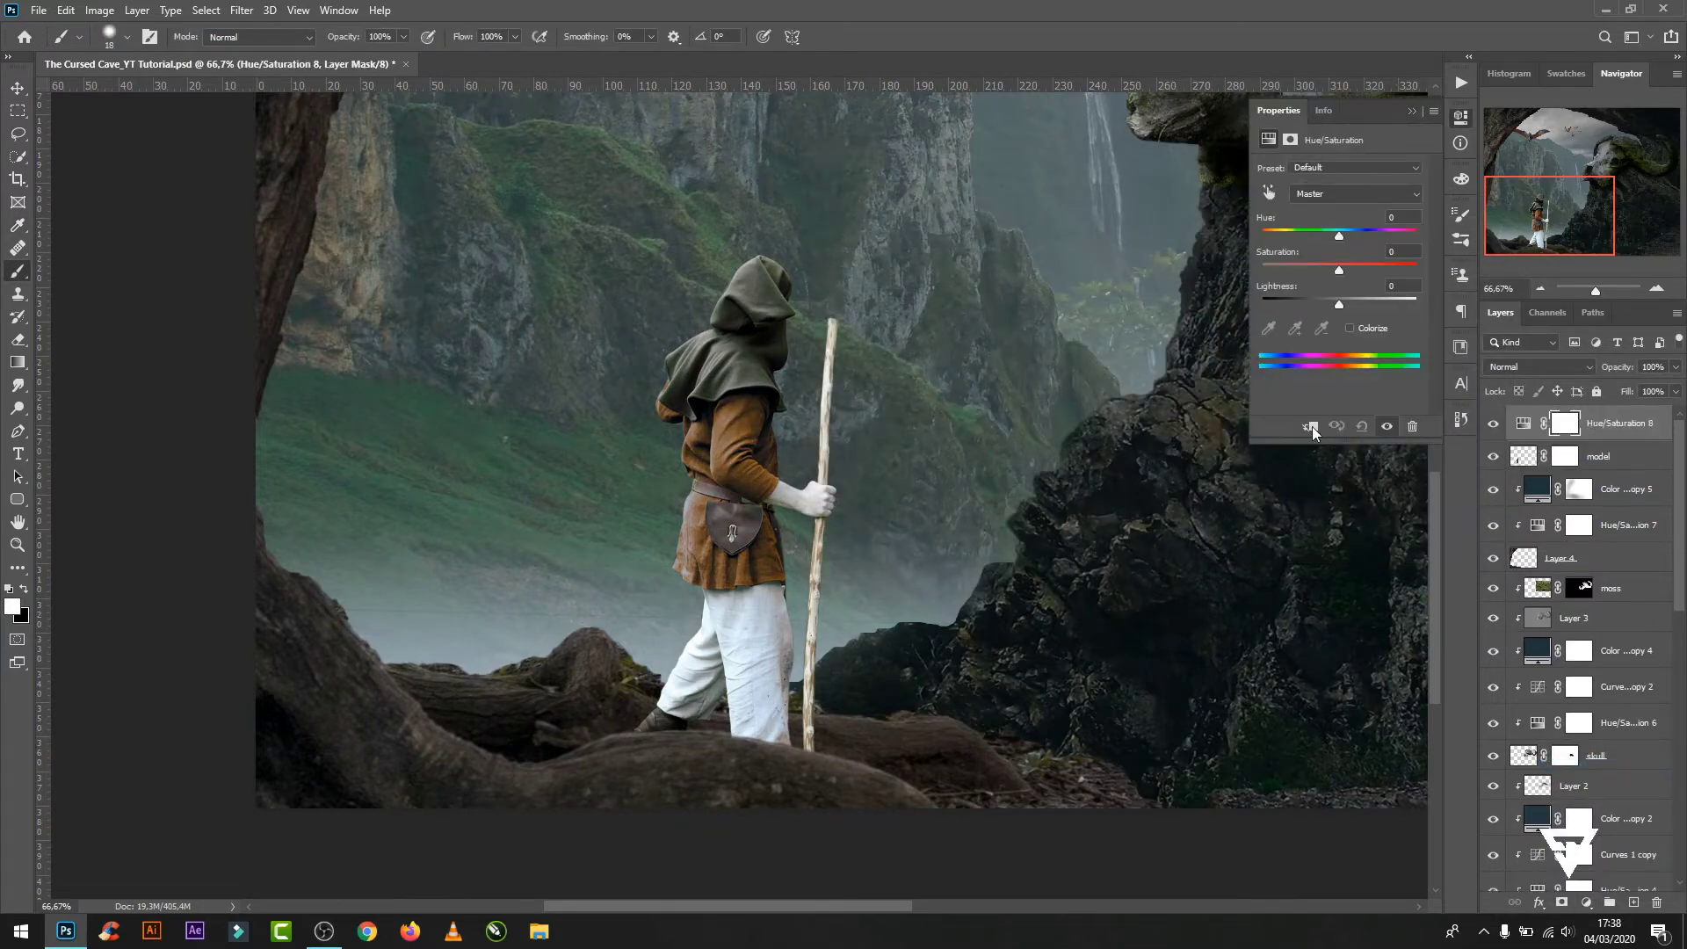
click(1311, 426)
mouse_move(1340, 304)
mouse_down()
mouse_move(1304, 309)
mouse_move(1325, 274)
mouse_up()
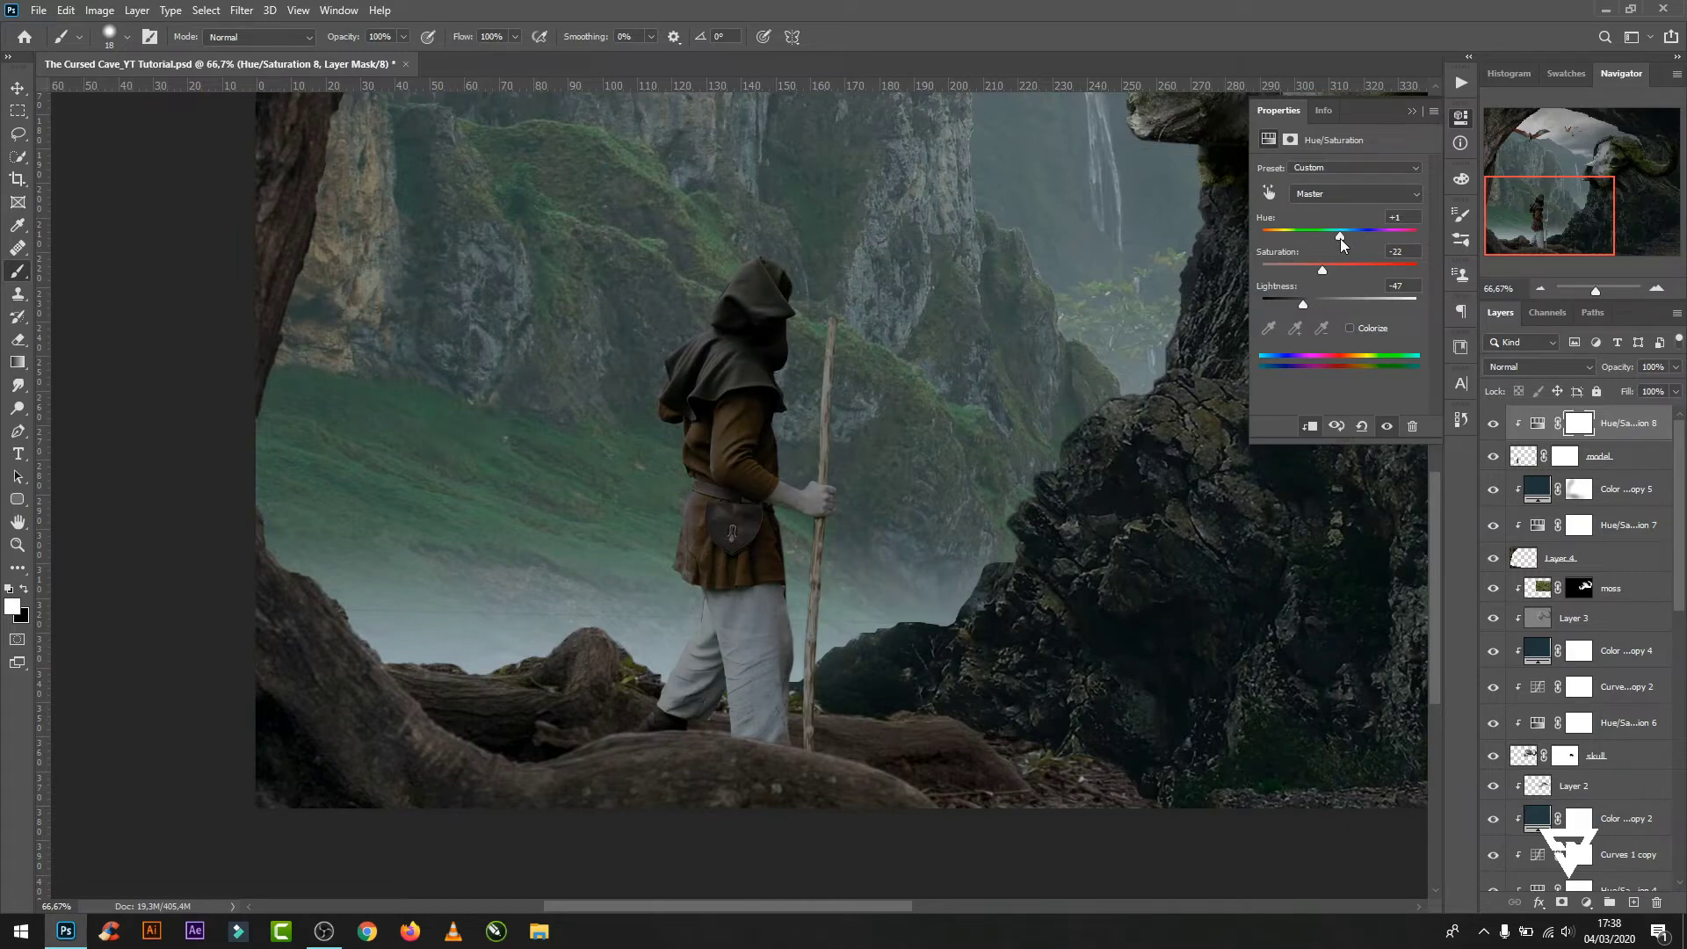
click(1412, 110)
- Paint the adjustment mask black over the staff to ease its darkening
key(ctrl+1)
text(9)
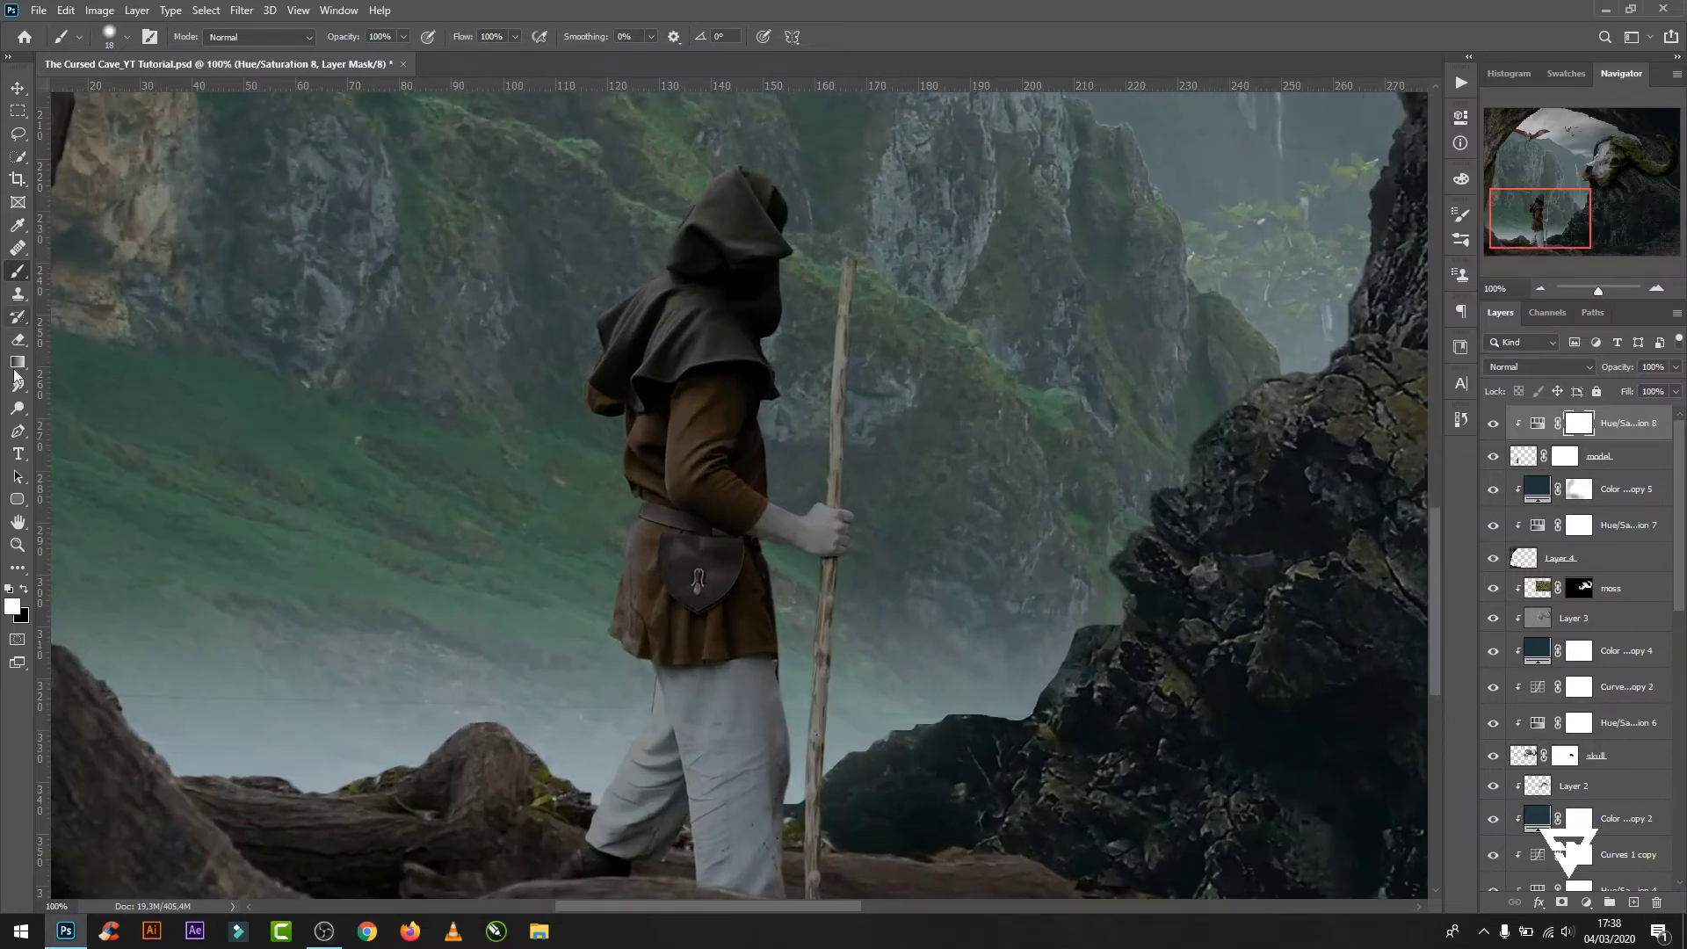
click(25, 591)
drag(842, 266, 844, 347)
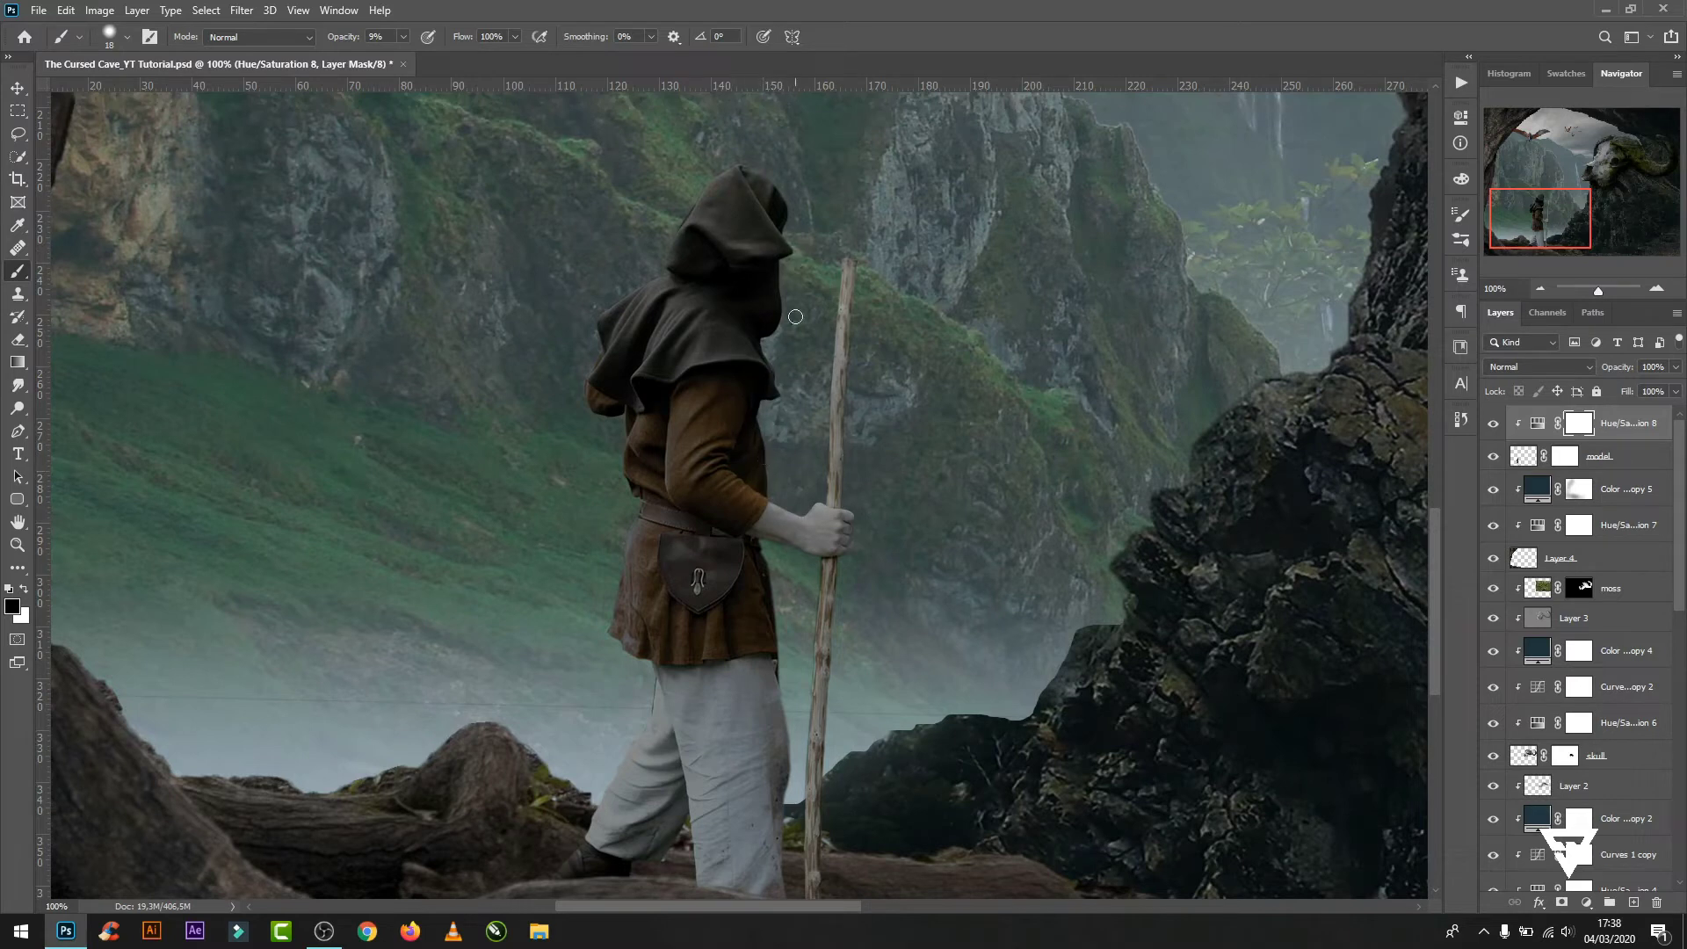
key(bracketright)
key(bracketright)
key(bracketright)
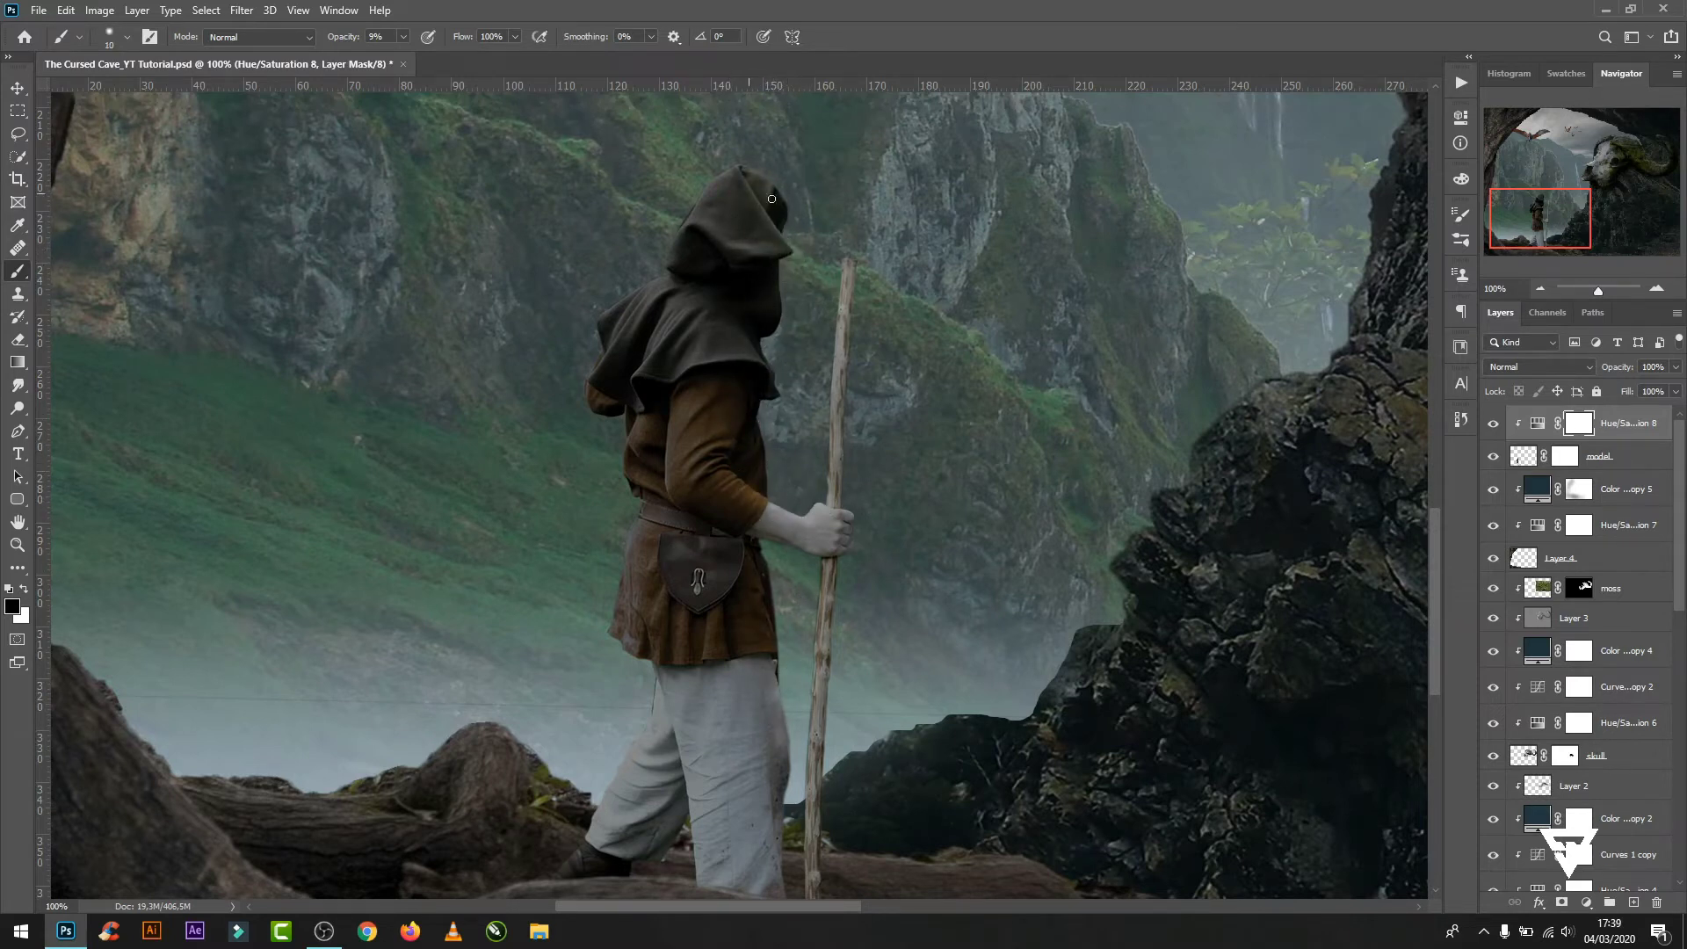
- Lower the brush opacity to 23% and lightly brush the mask over the hood
scroll(771, 199, up, 1)
key(2)
key(3)
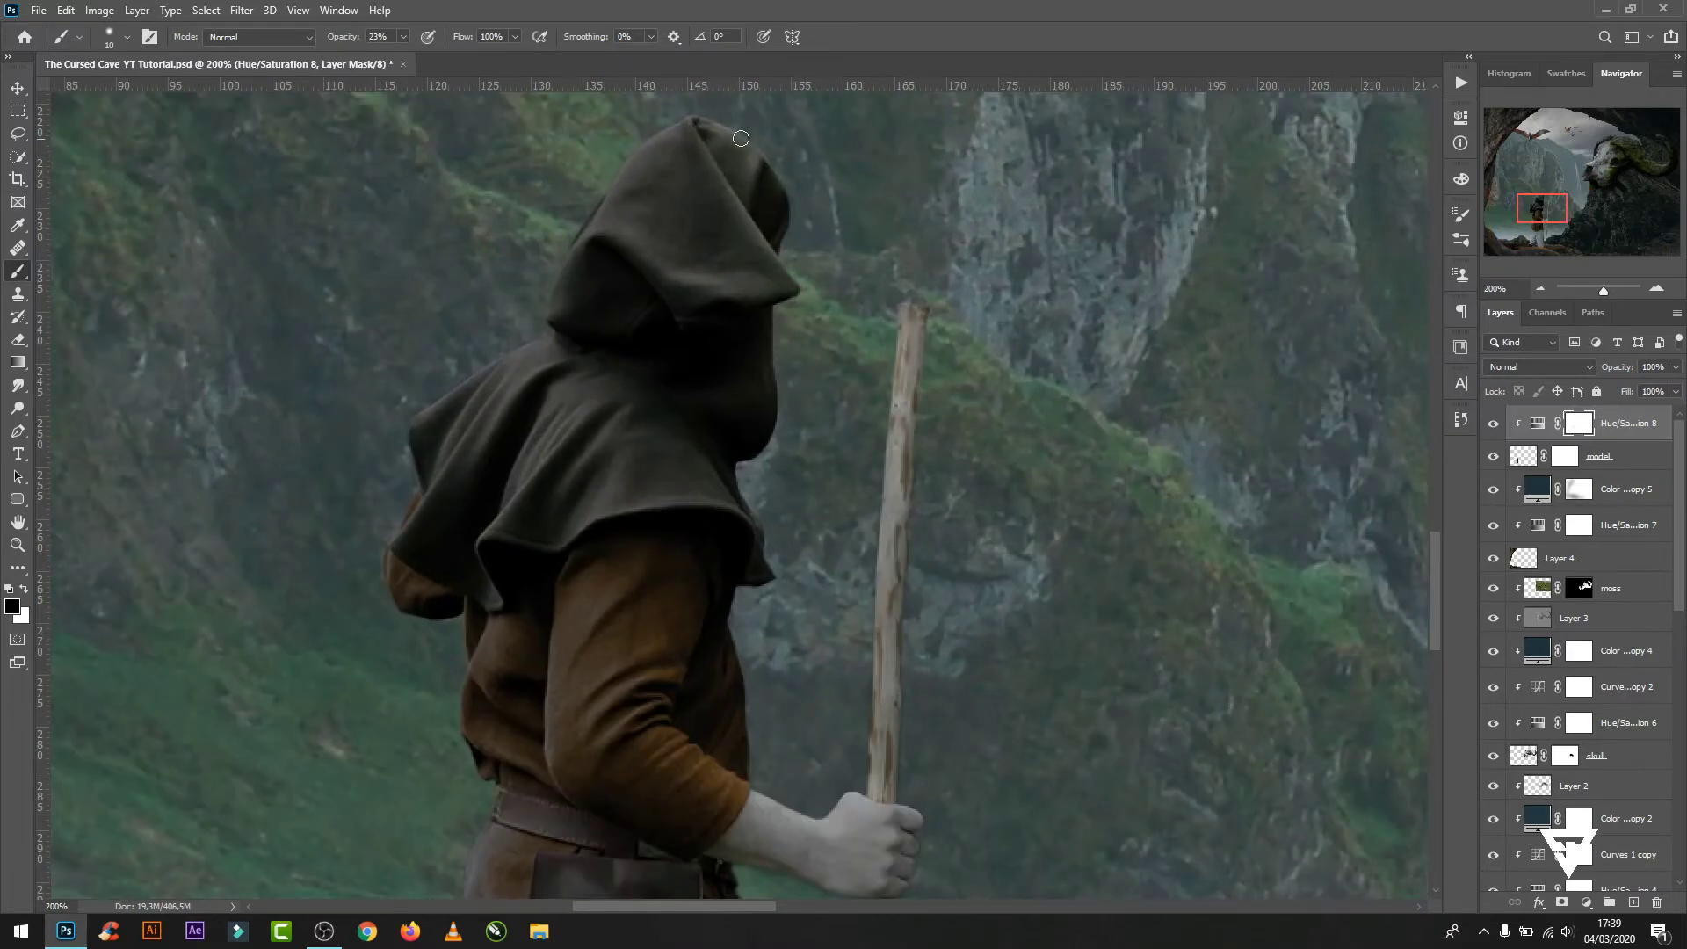
scroll(746, 483, down, 2)
scroll(723, 379, down, 2)
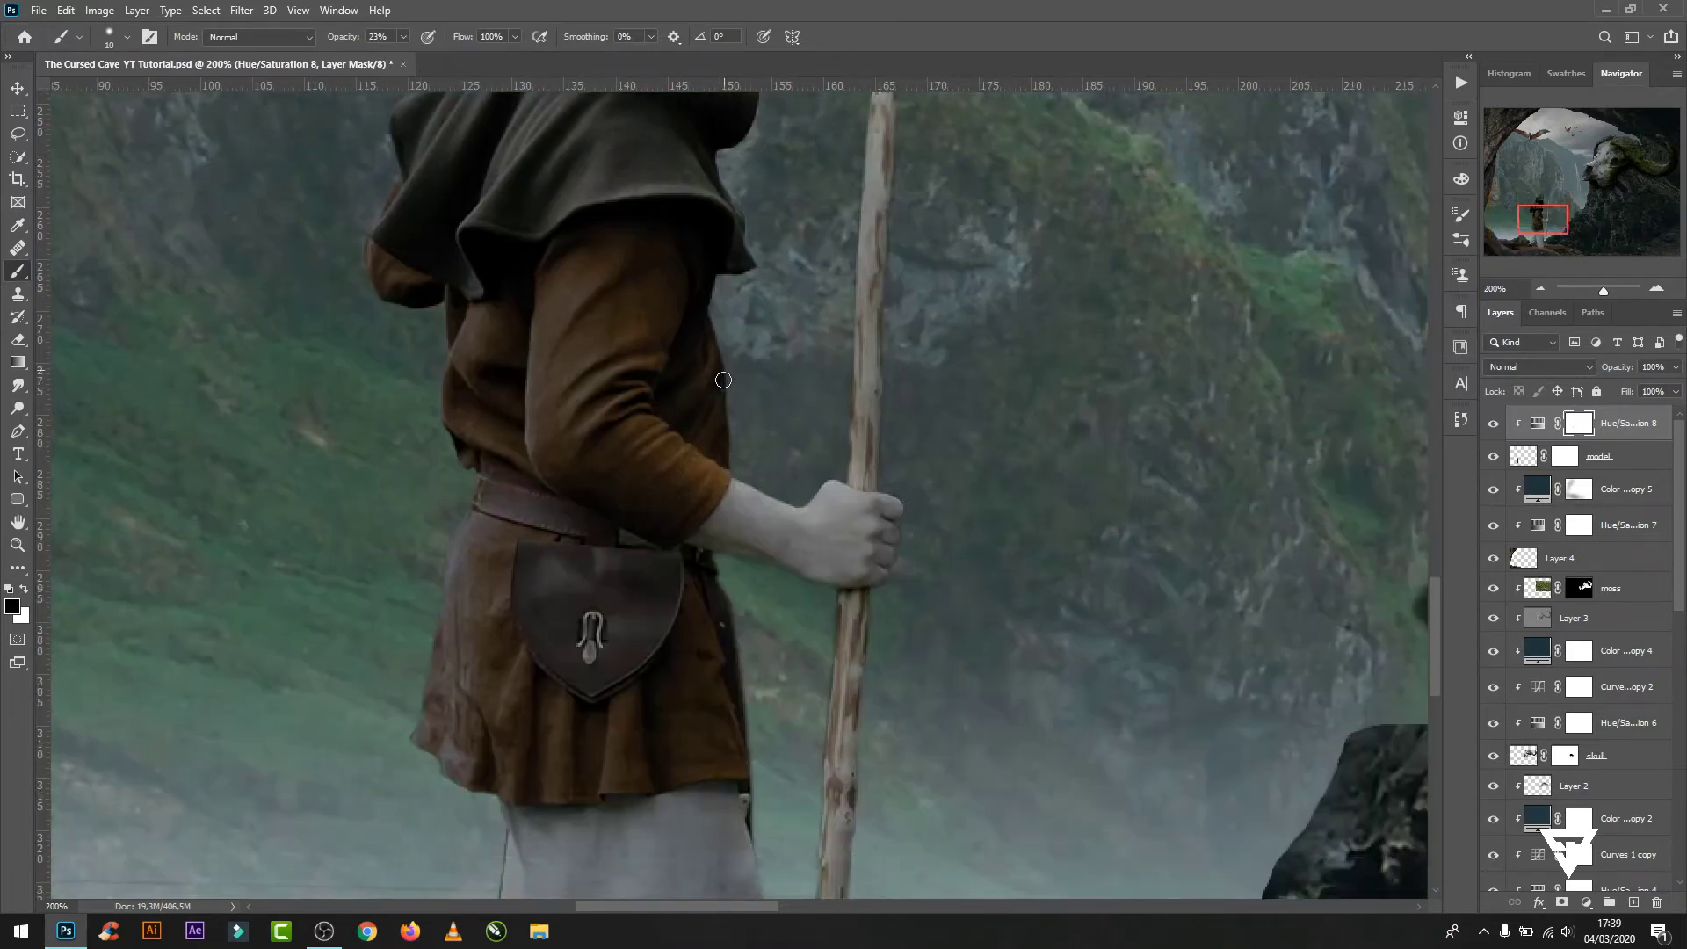
scroll(740, 498, down, 2)
right_click(796, 172)
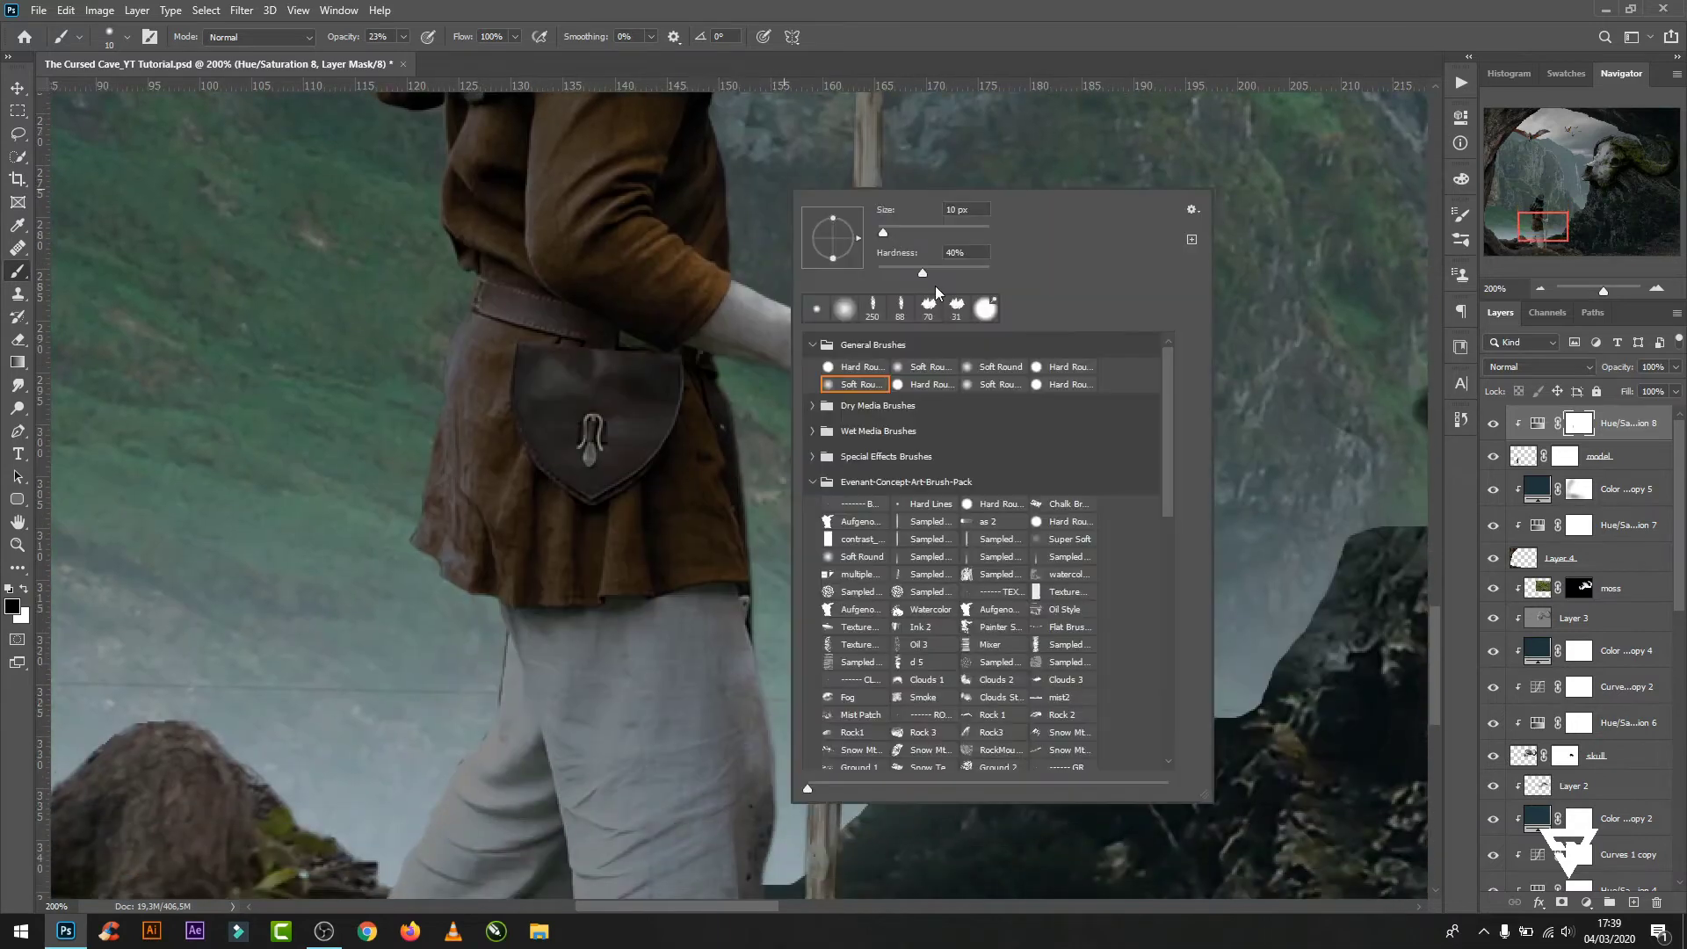
key(Escape)
scroll(584, 339, up, 1)
scroll(584, 339, up, 2)
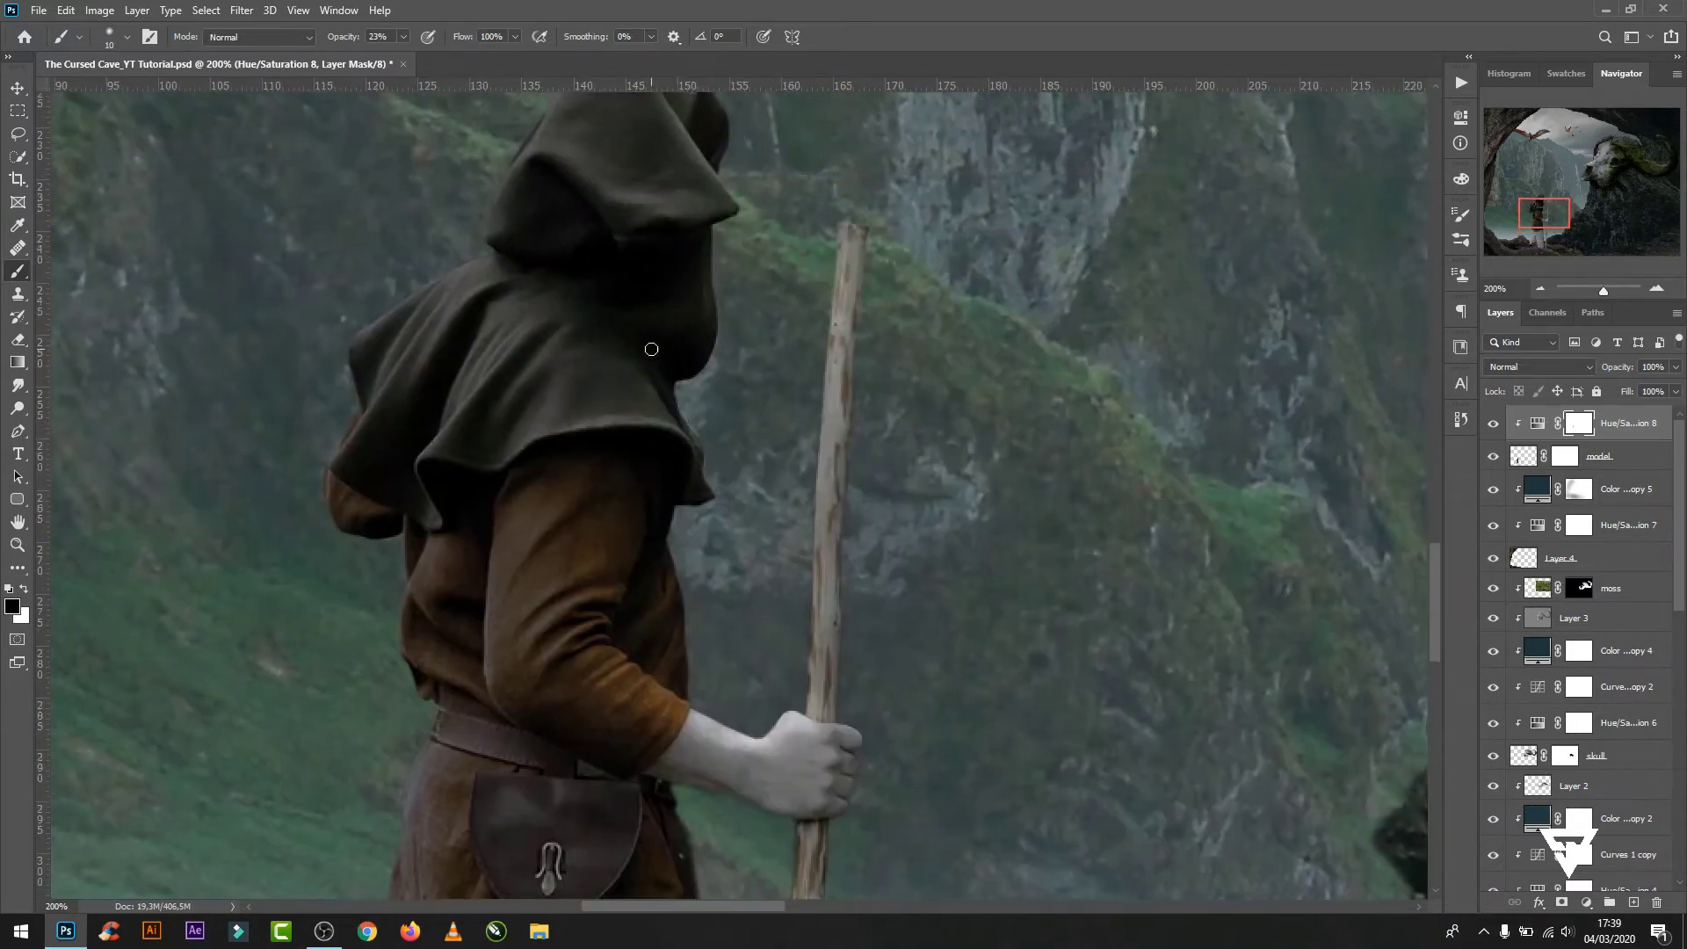
scroll(583, 339, up, 1)
scroll(729, 516, down, 2)
scroll(729, 517, down, 2)
scroll(730, 516, down, 1)
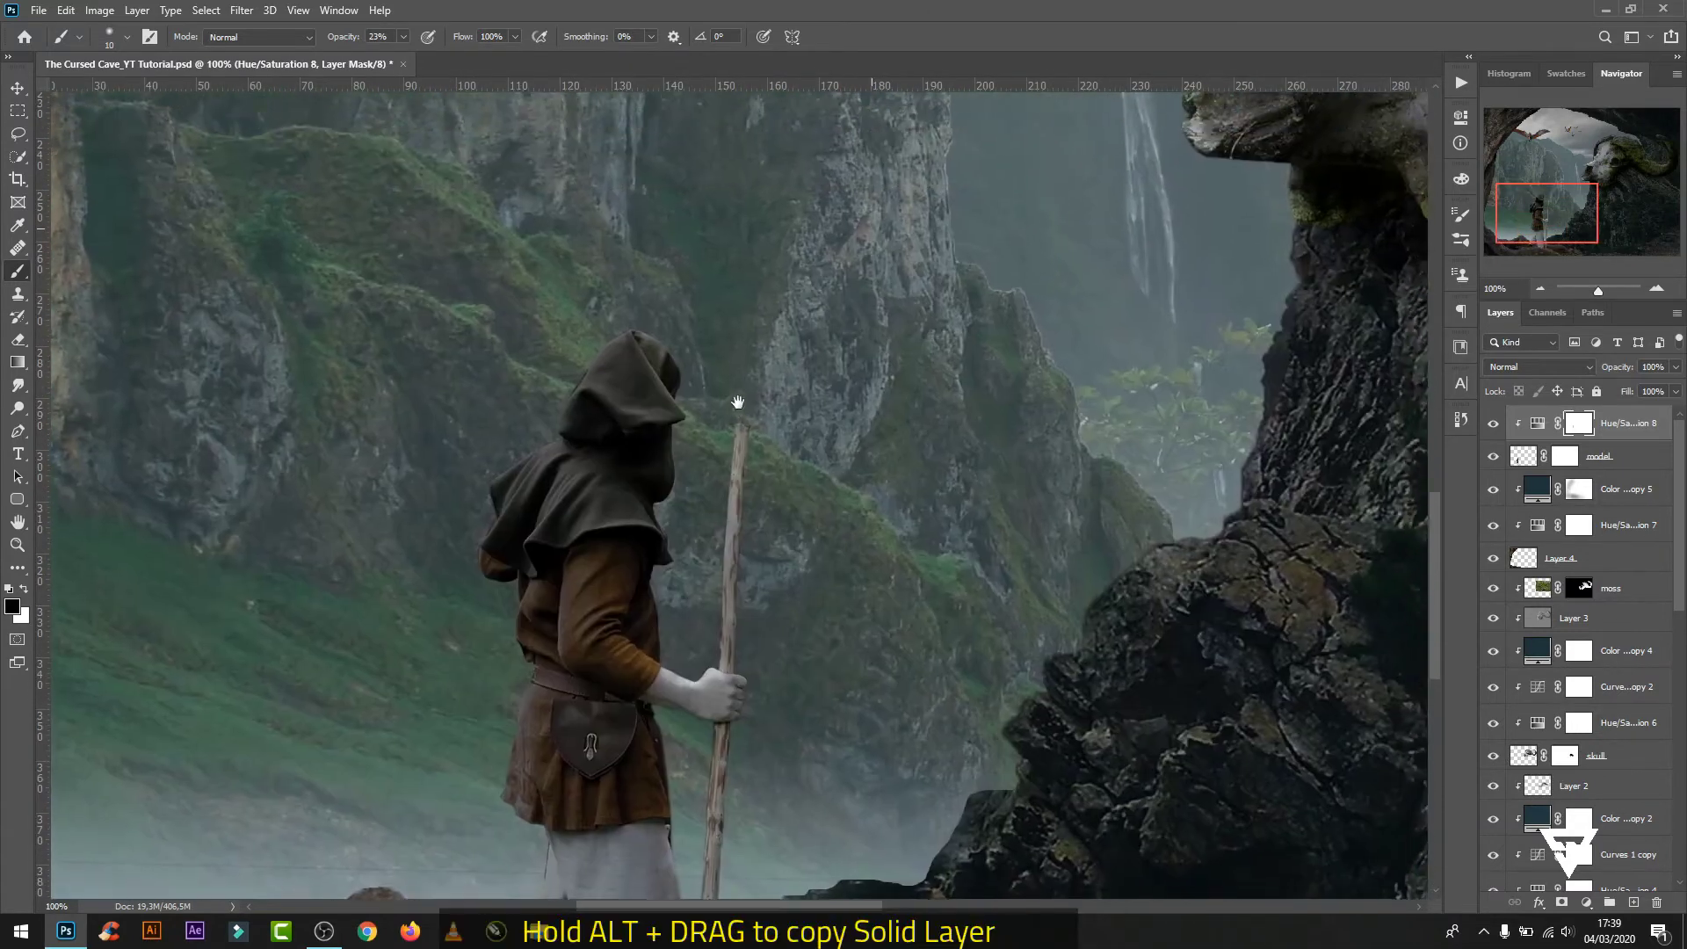
scroll(733, 430, down, 1)
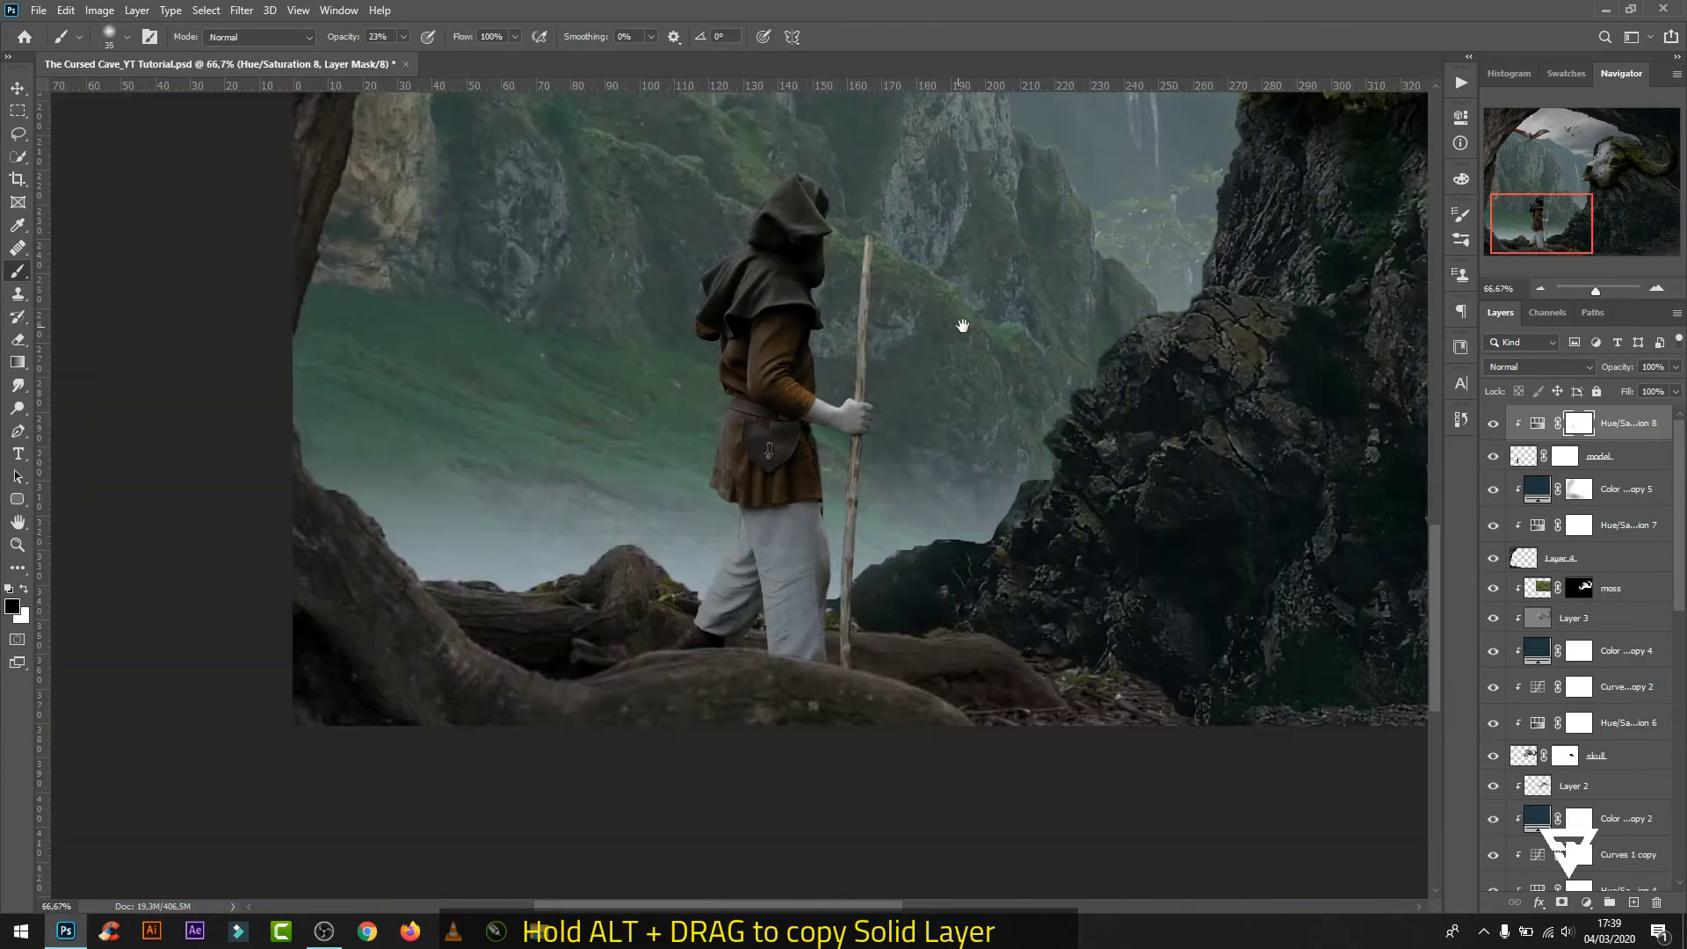
- Copy the blue Color Fill tint above Hue/Saturation 8 at 24% and invert its mask
drag(1556, 424, 1554, 420)
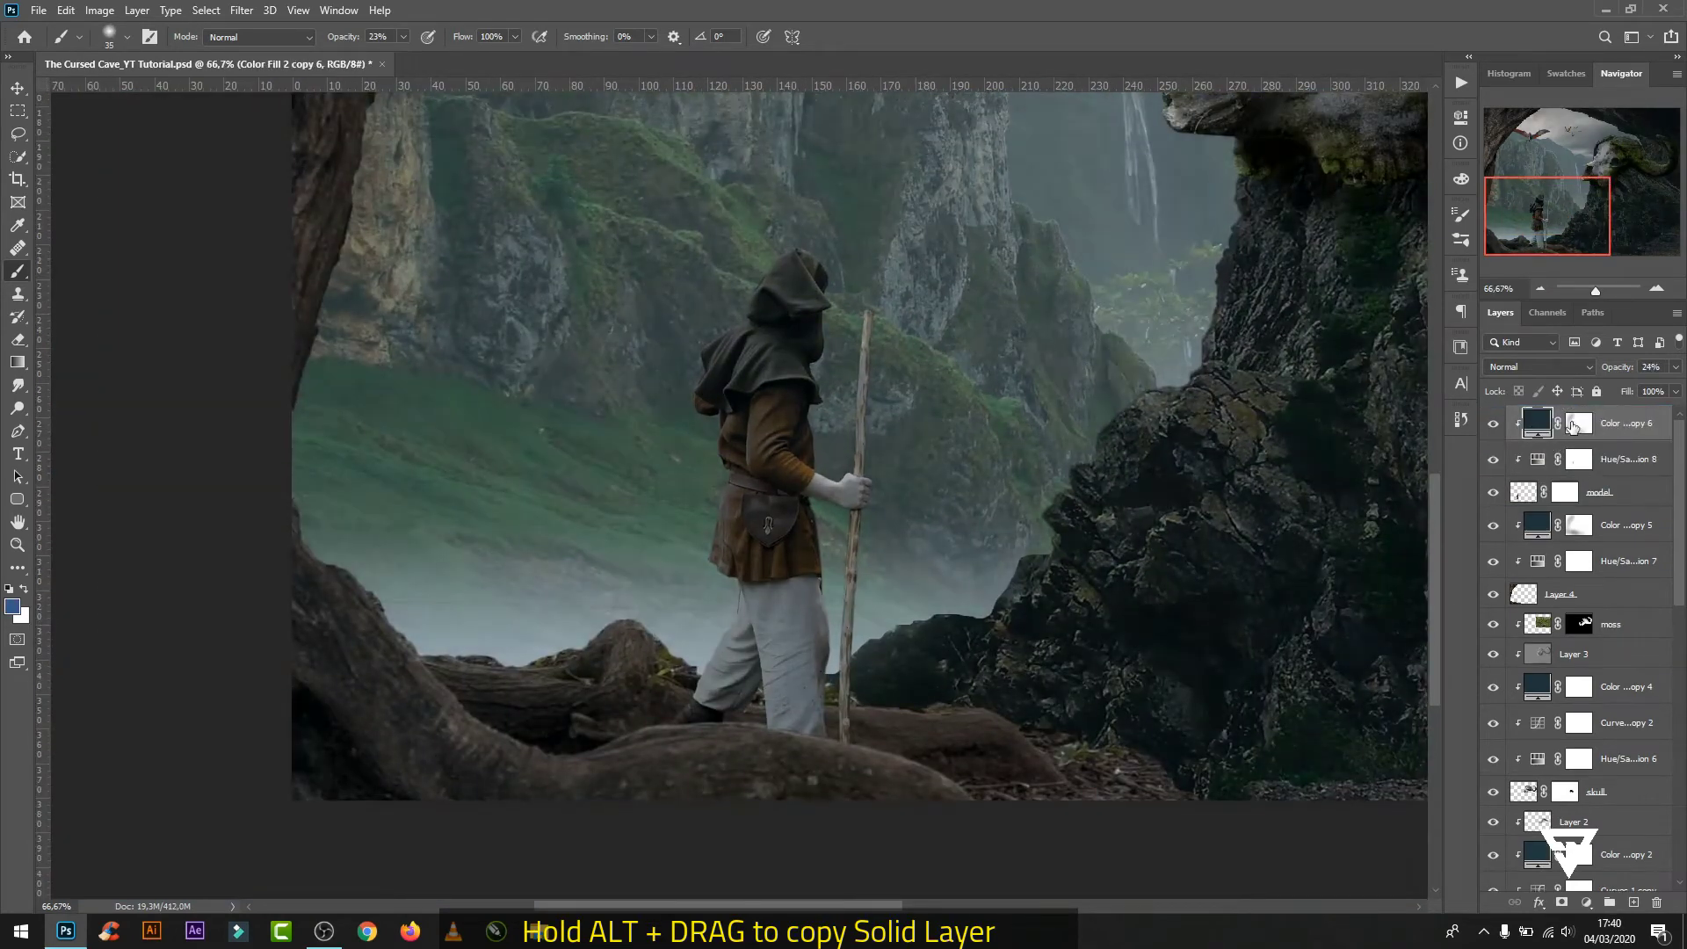
click(1573, 426)
key(ctrl+i)
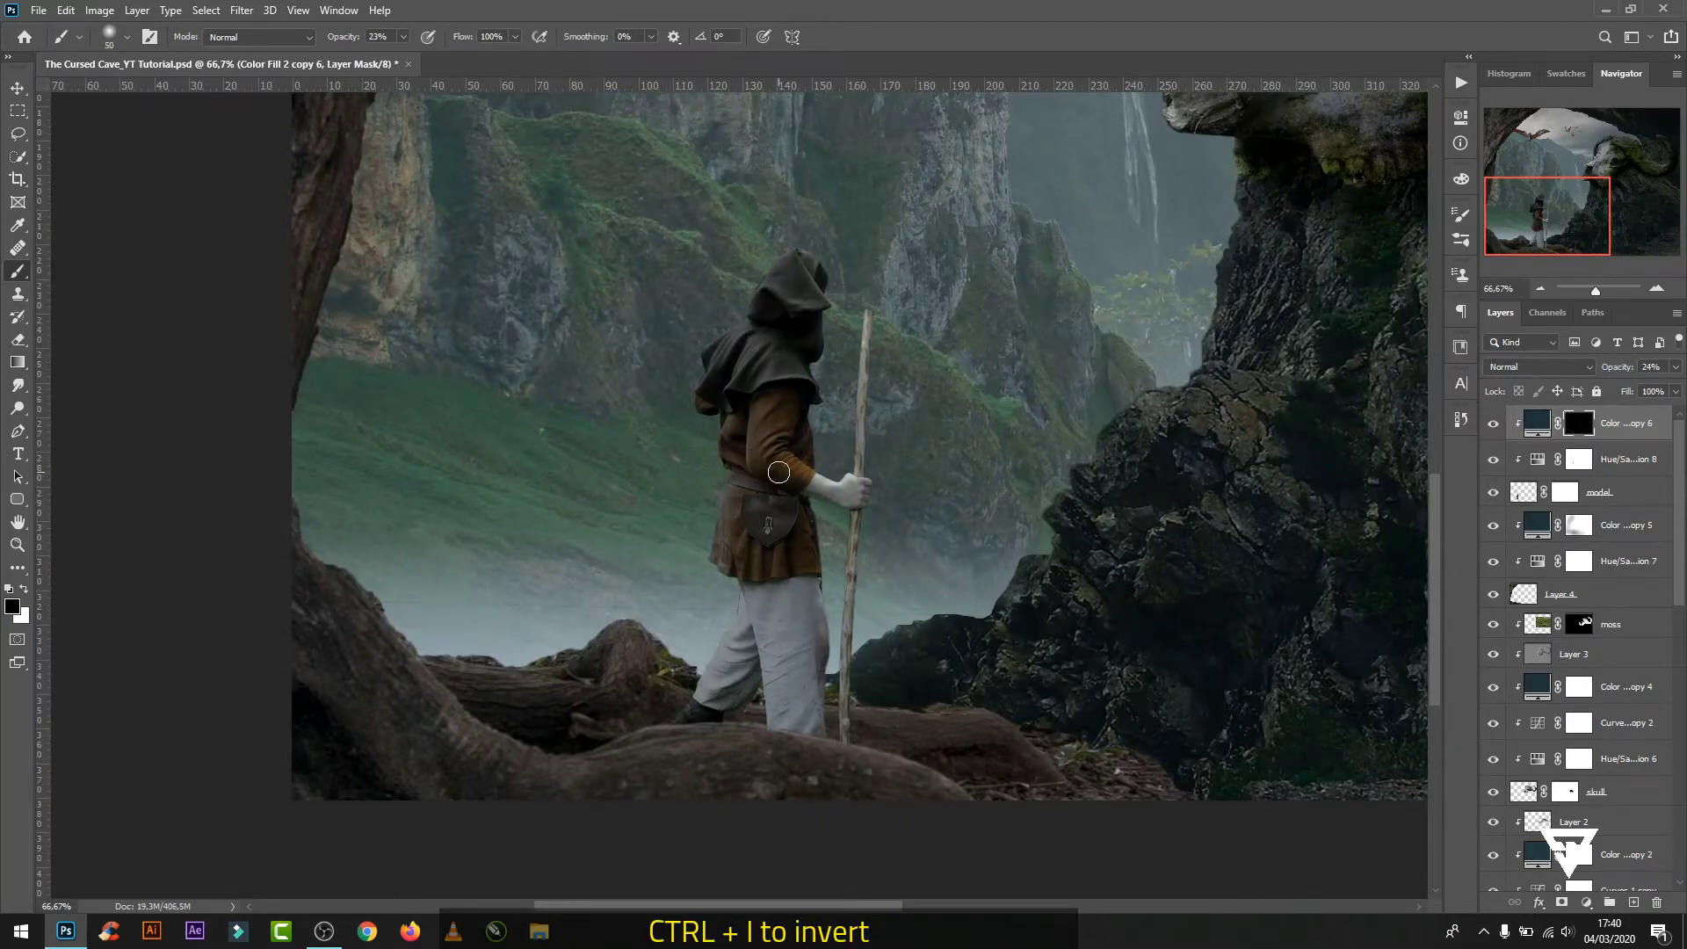
scroll(769, 506, up, 1)
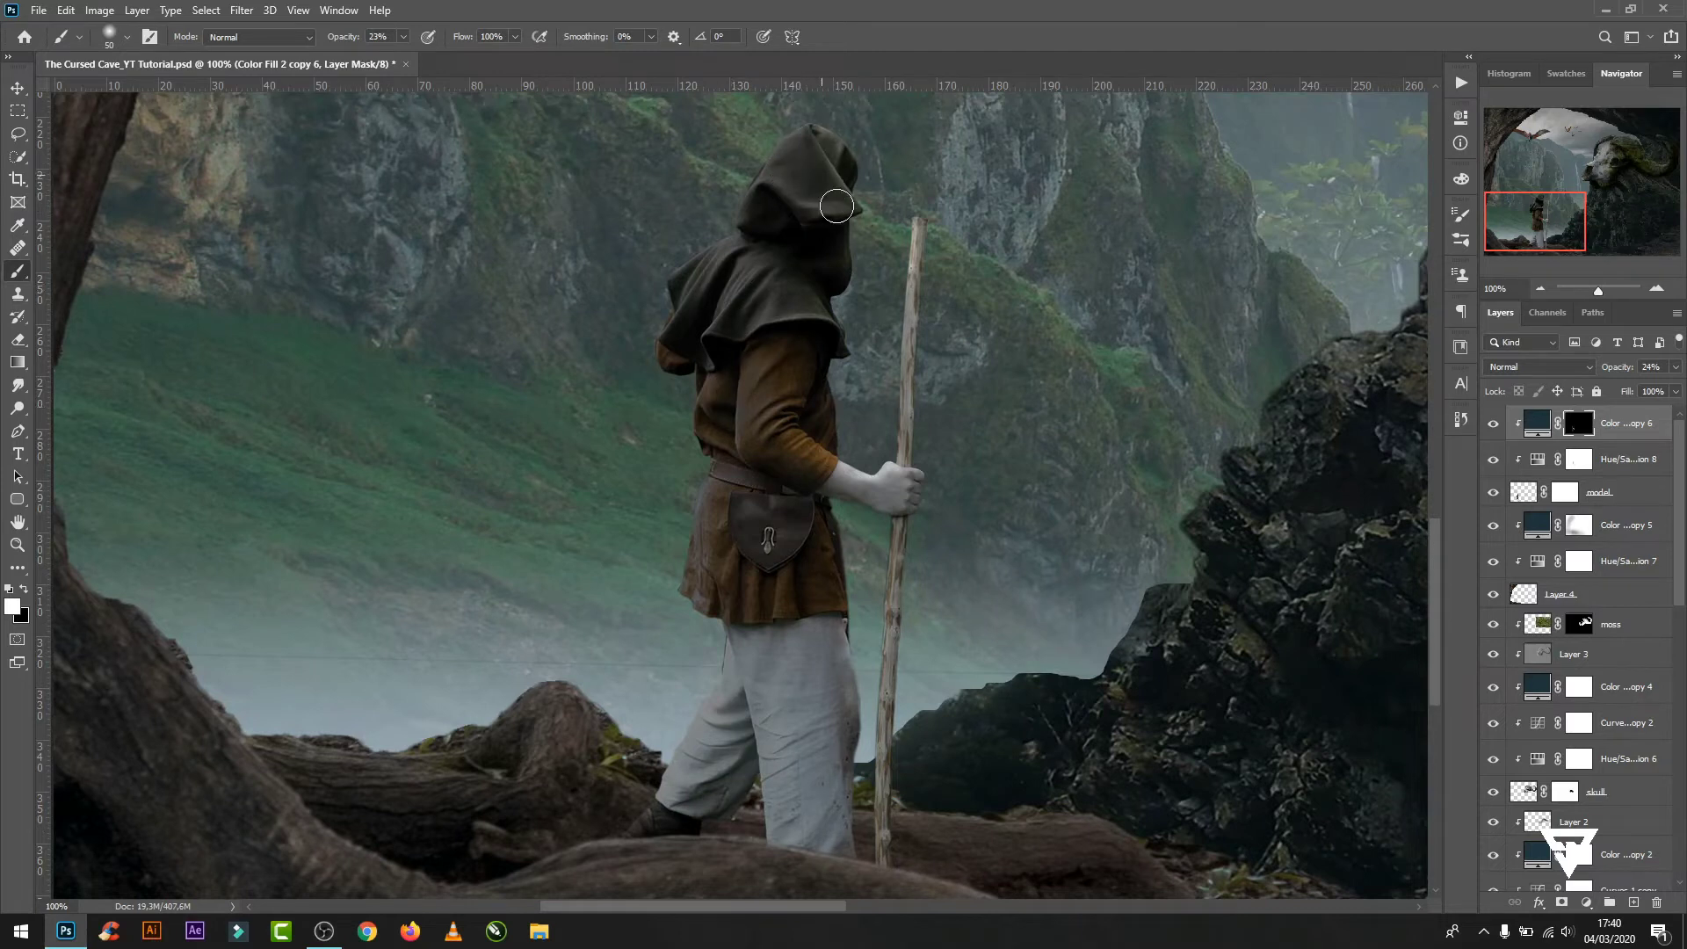
- Create Layer 5, fill it with 50% gray, and set it to Overlay blending
key(ctrl+shift+alt+n)
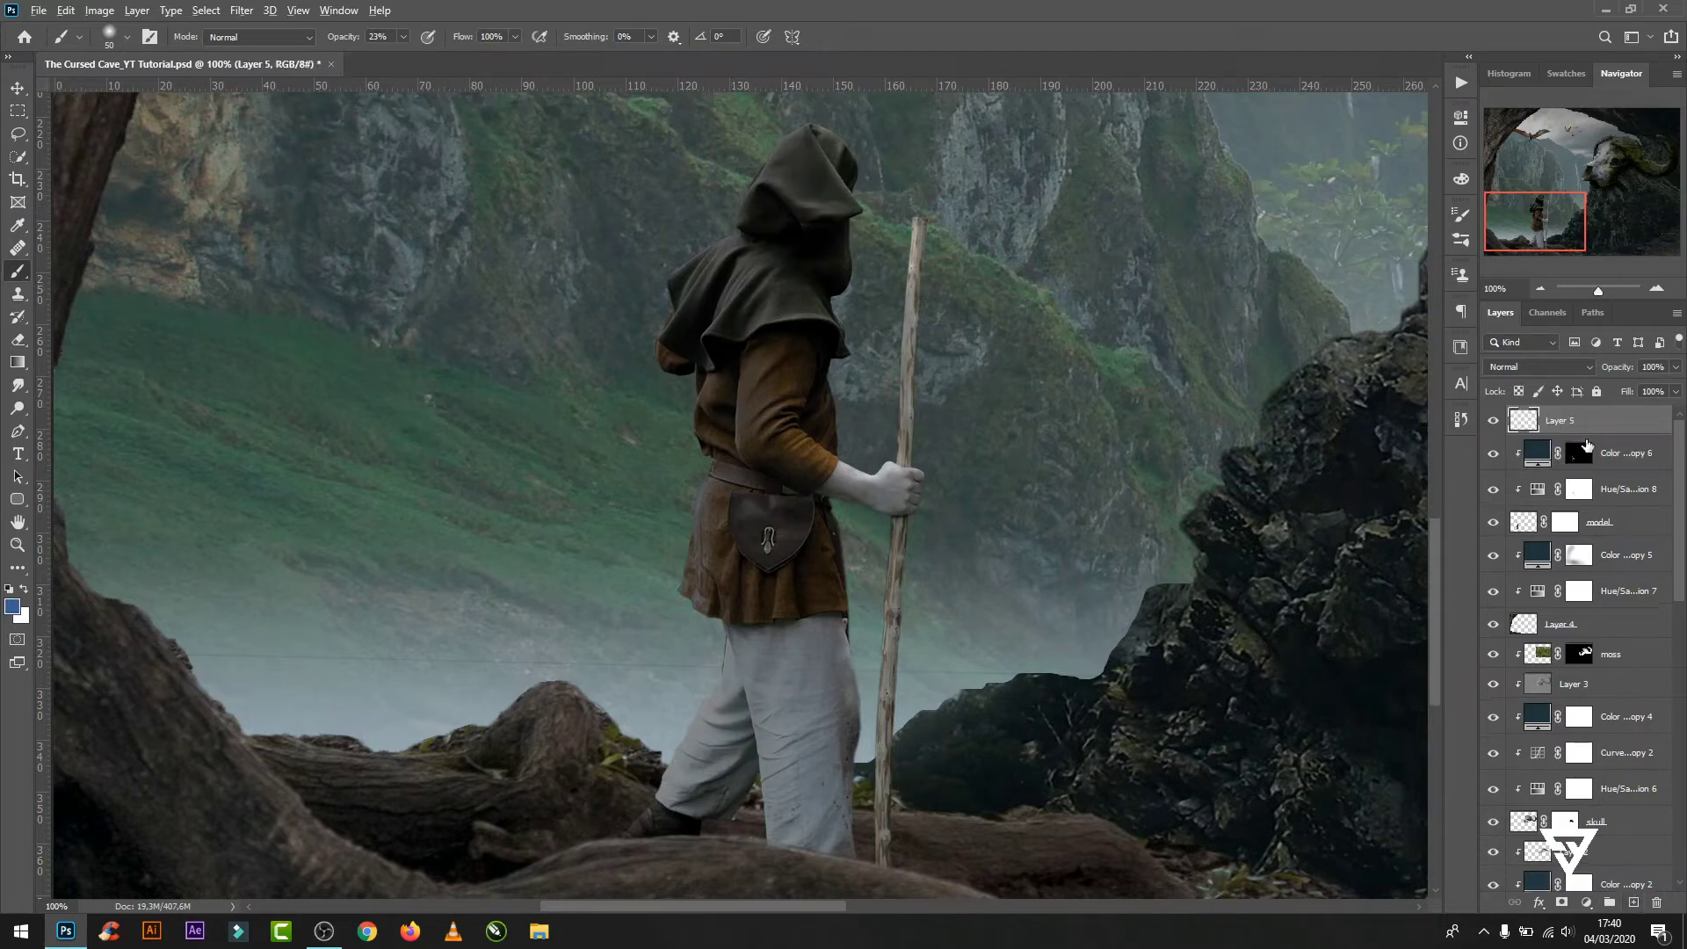
click(66, 10)
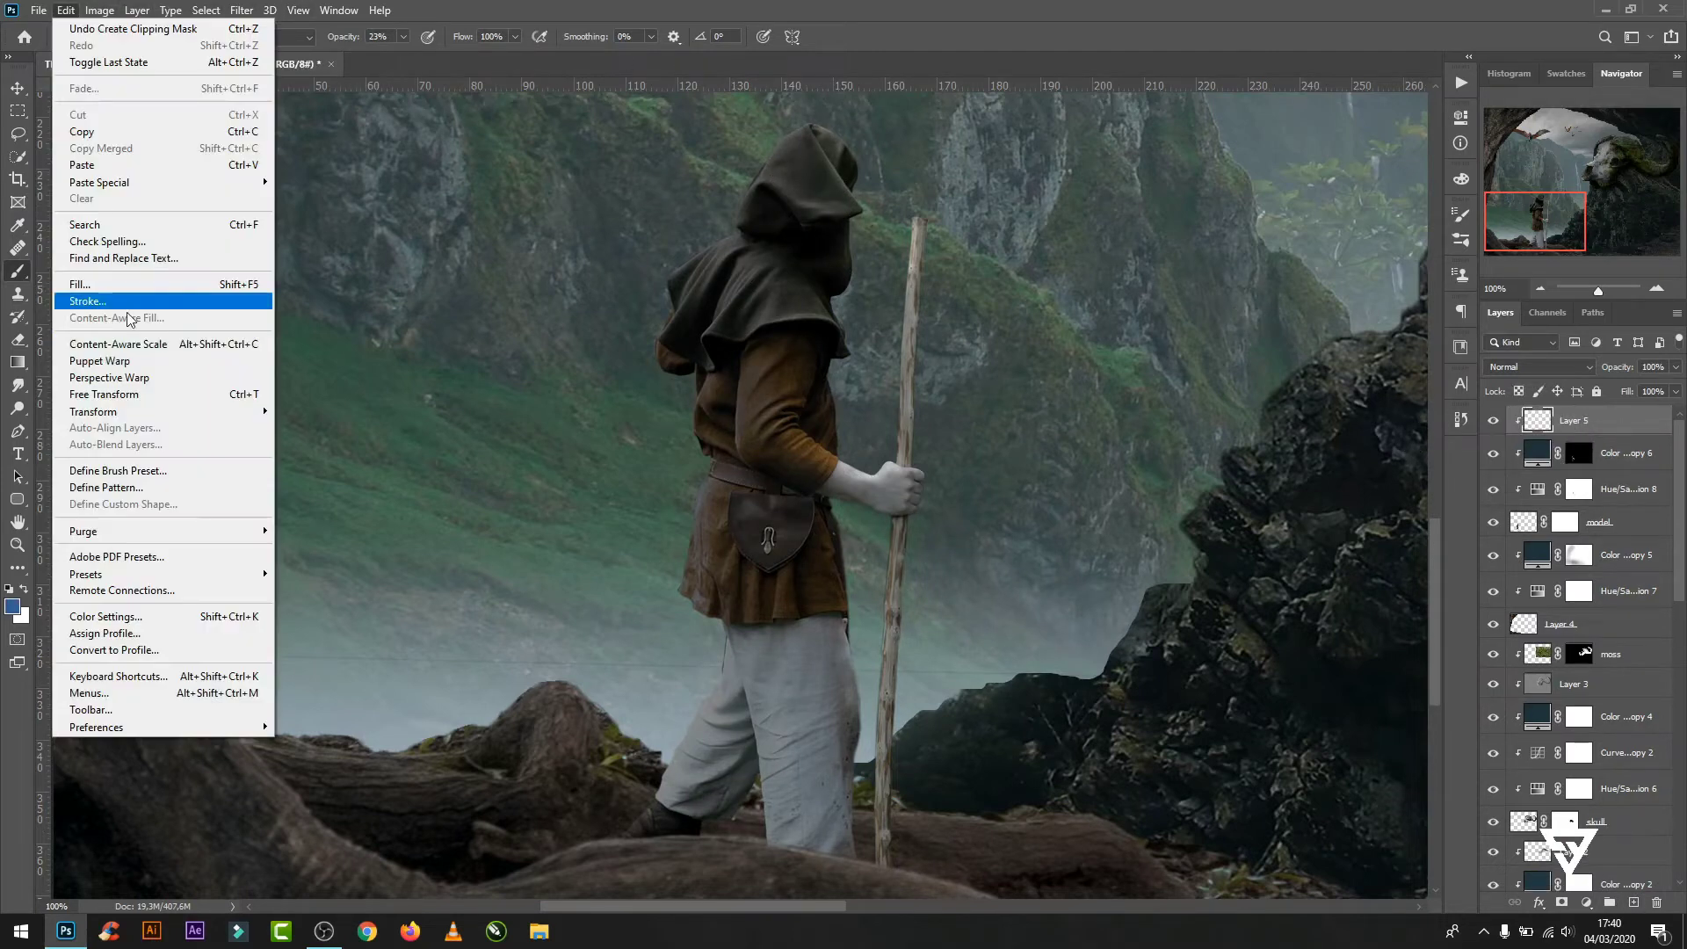
click(79, 280)
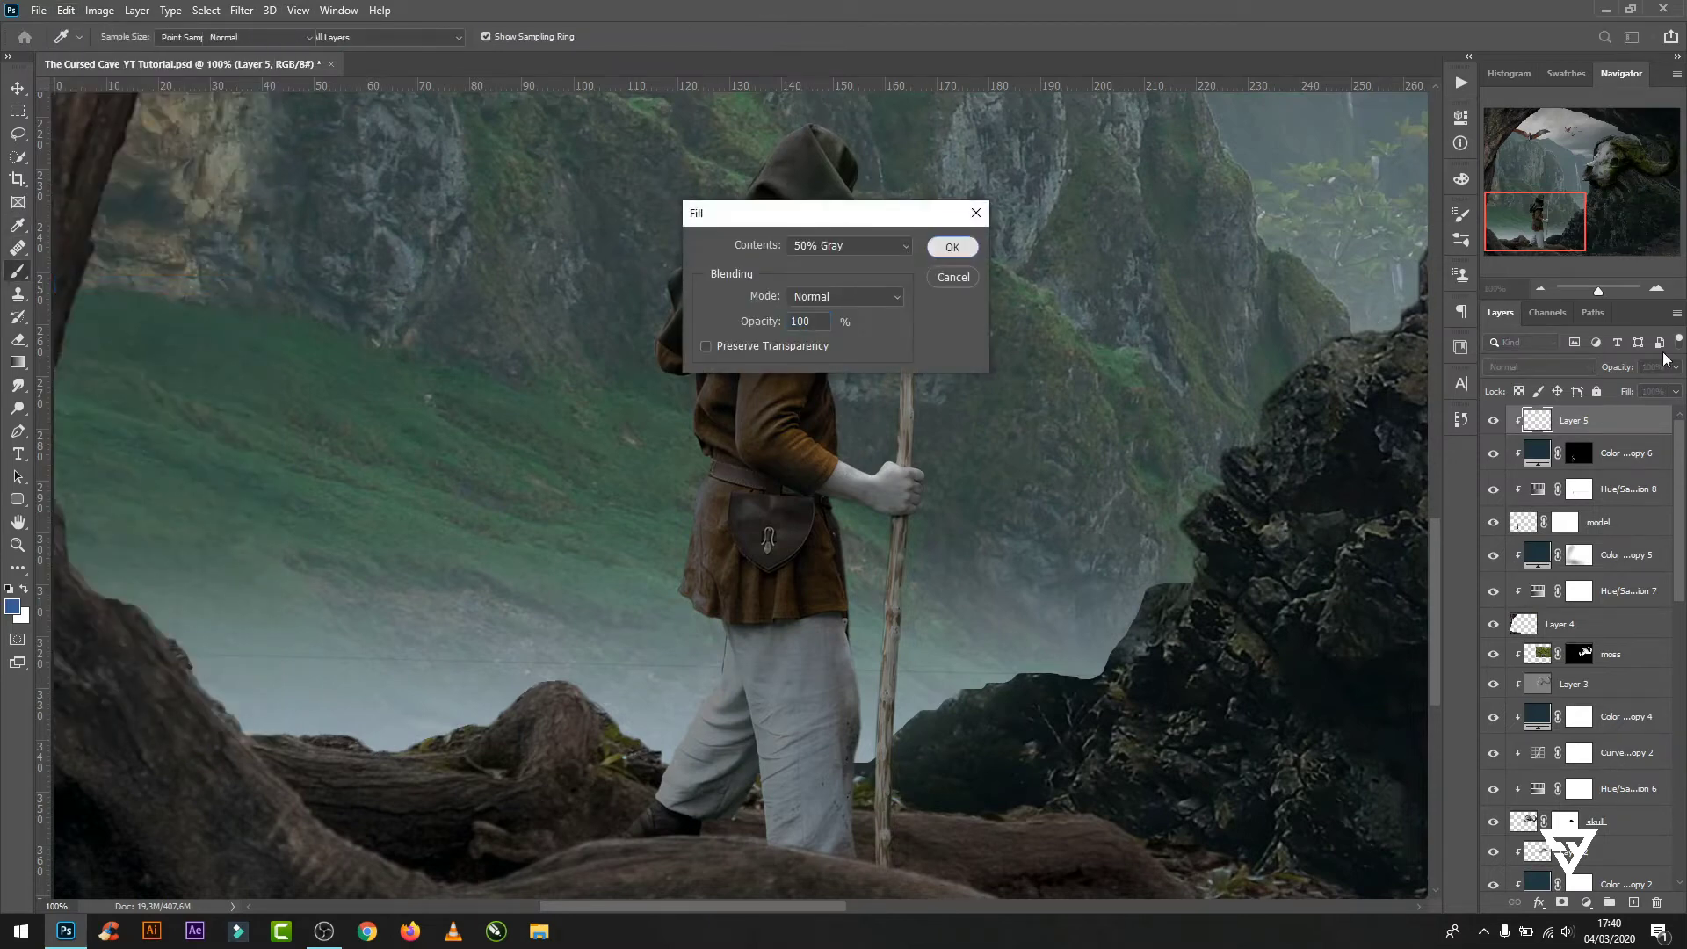
click(952, 247)
click(1538, 366)
click(1523, 580)
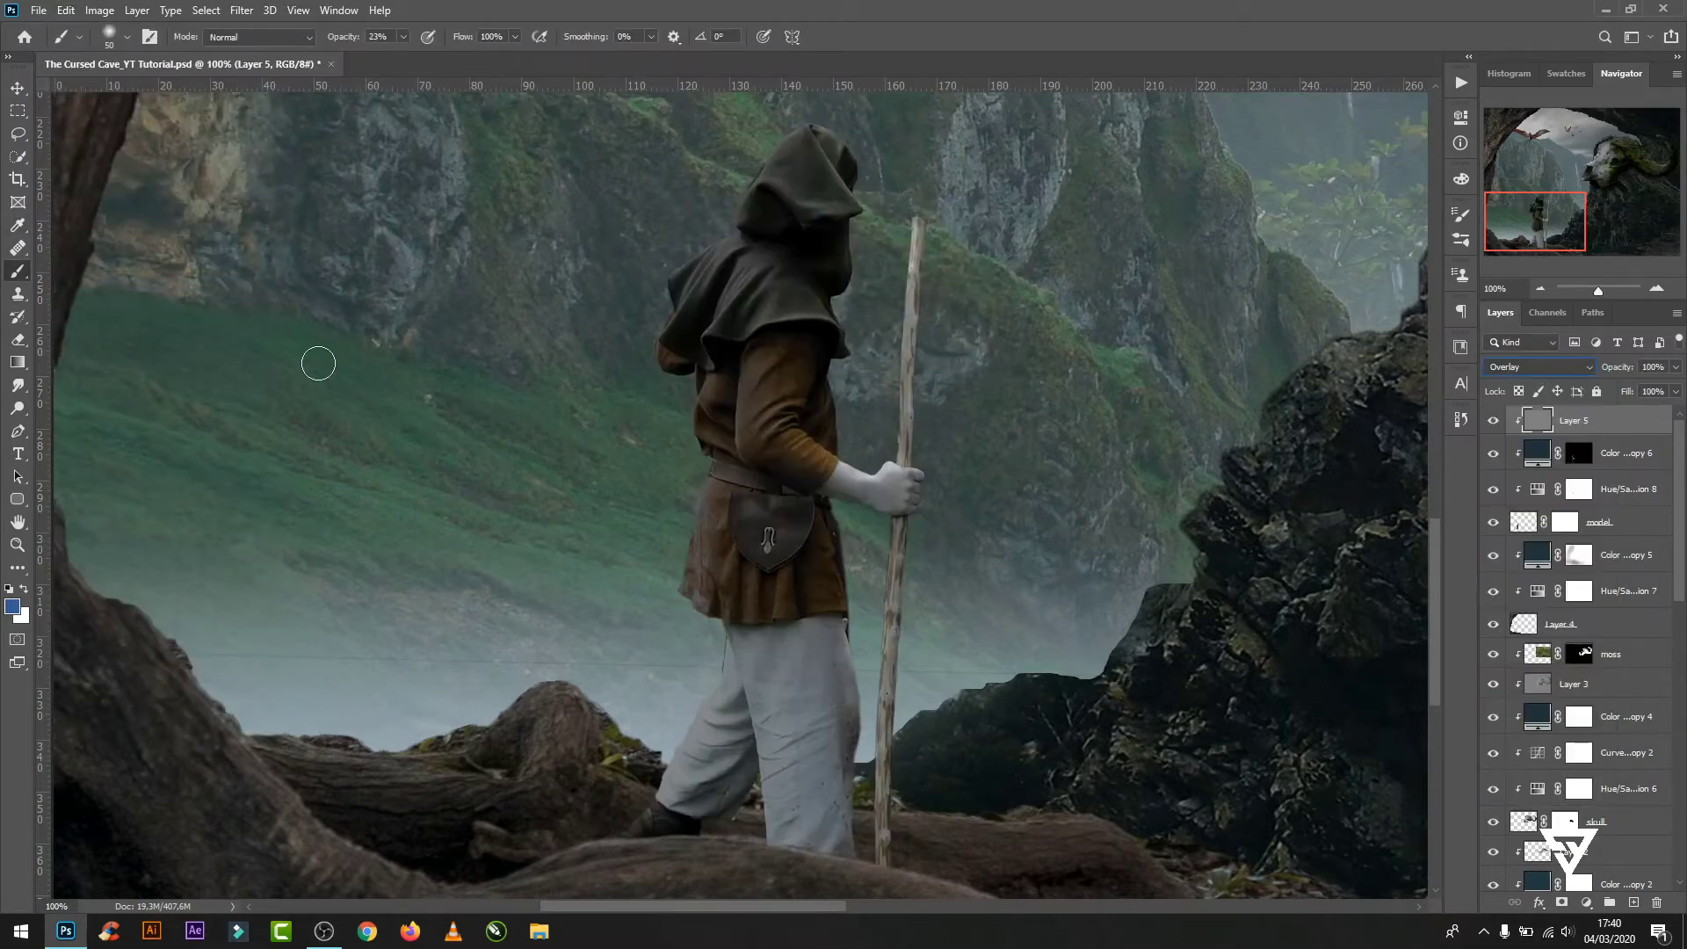
- Switch to the Dodge tool and make Layer 5 the active layer again
click(18, 409)
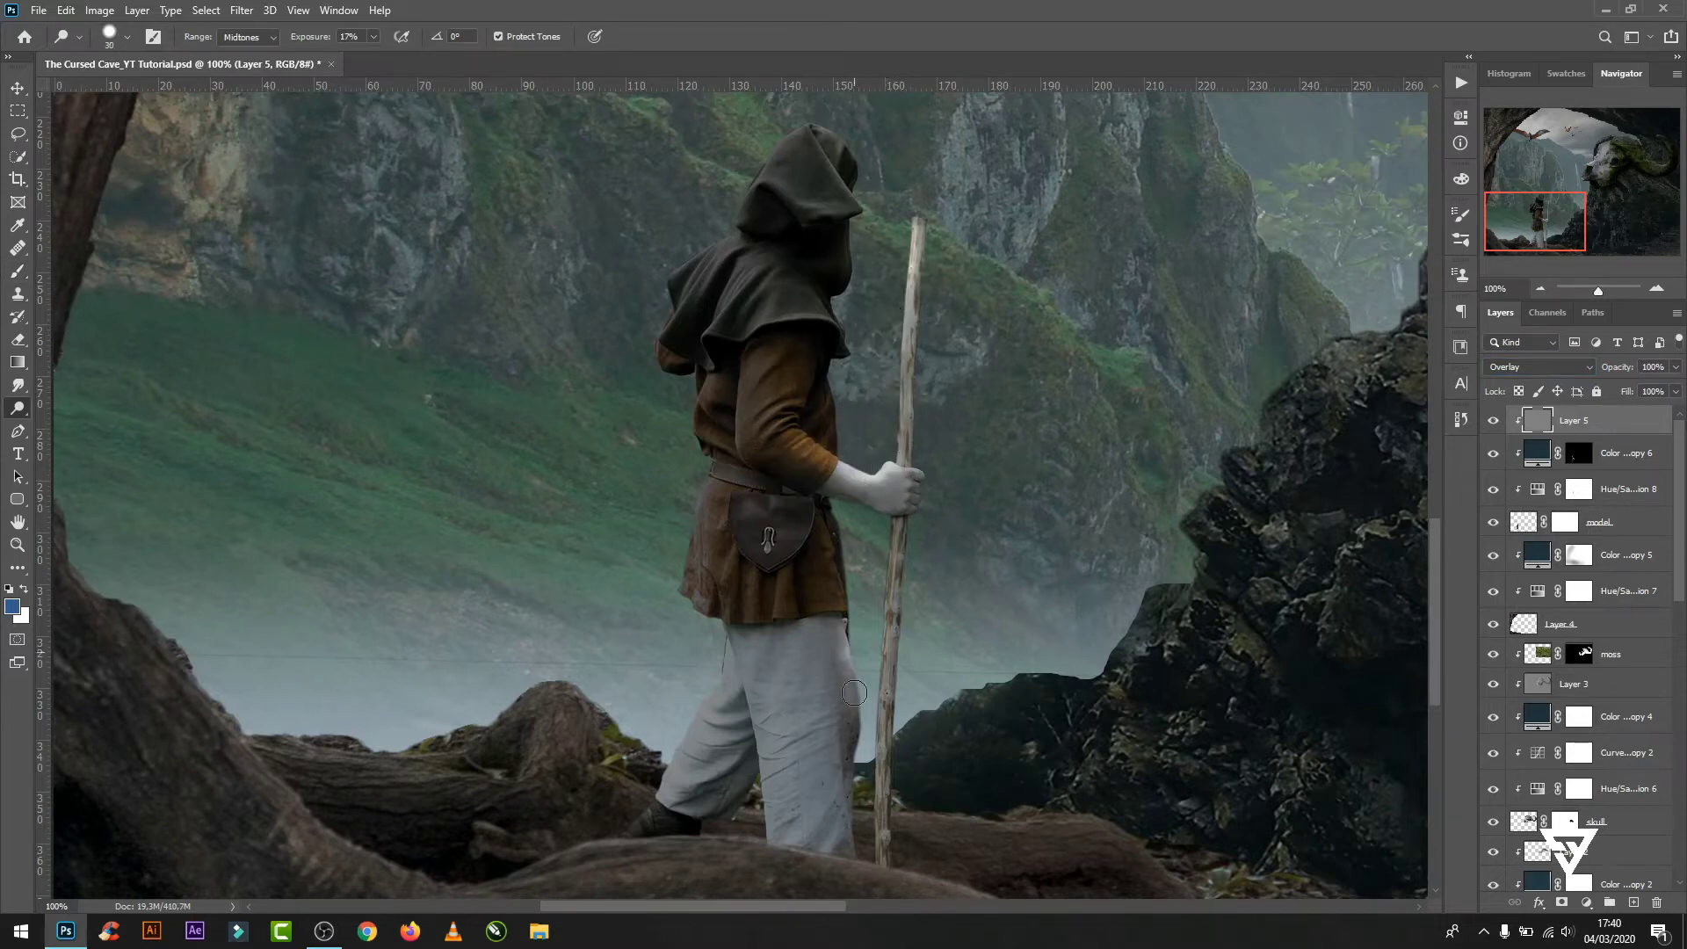
scroll(835, 290, up, 2)
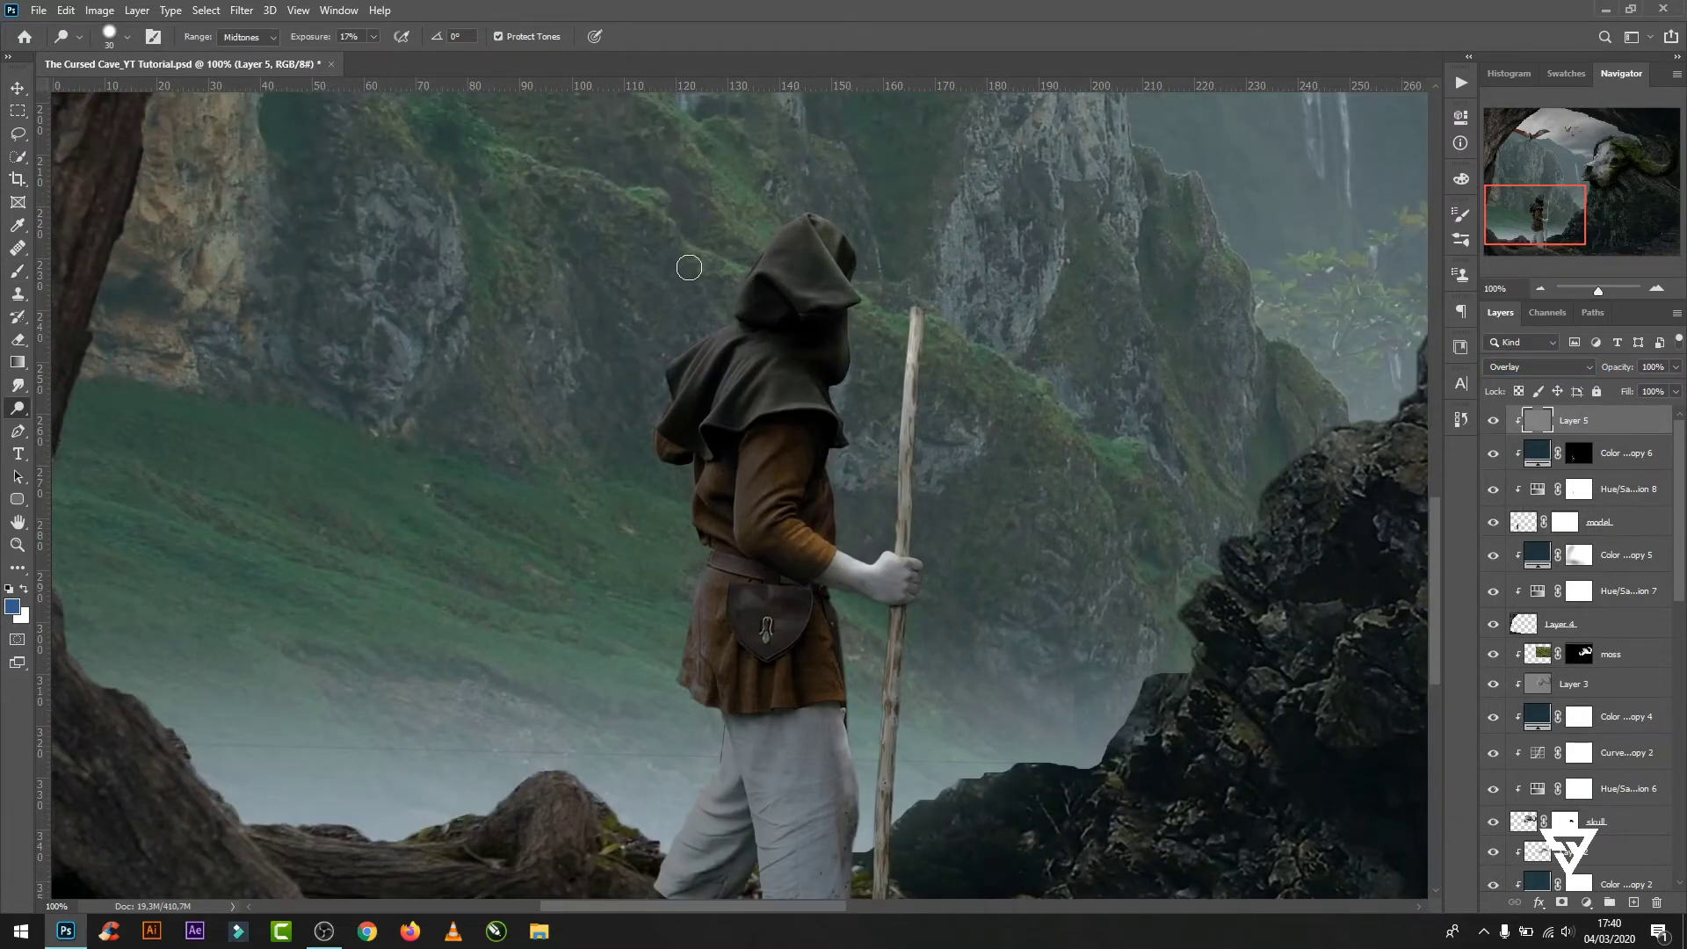
scroll(795, 211, down, 4)
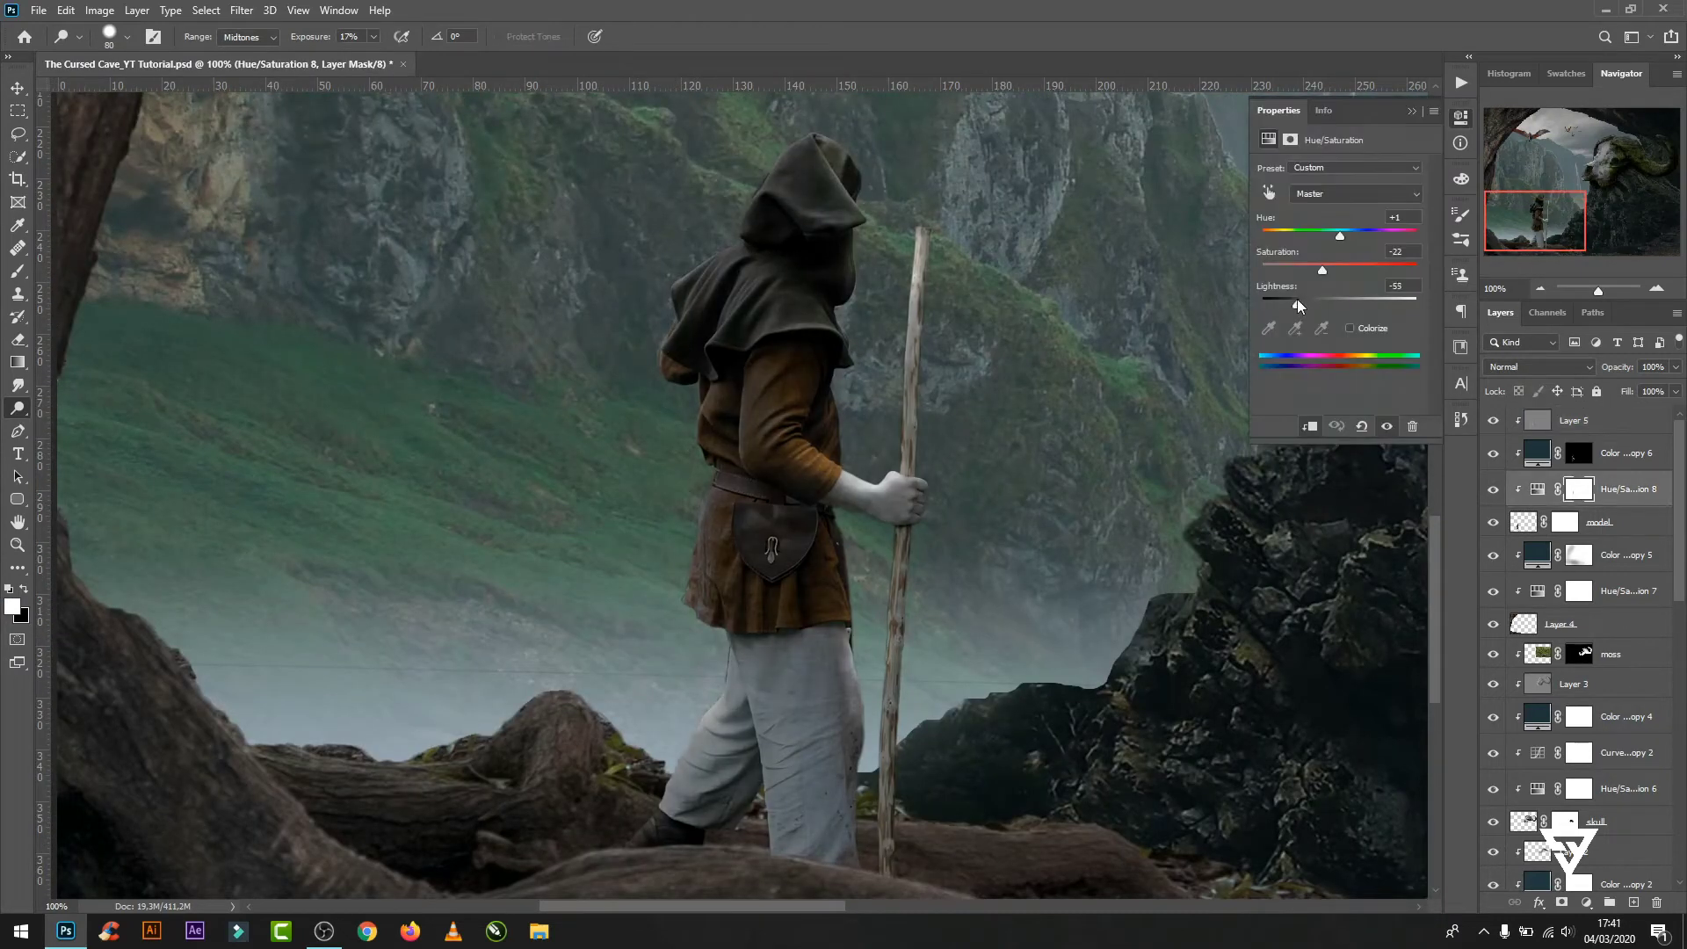
click(1412, 110)
click(1573, 420)
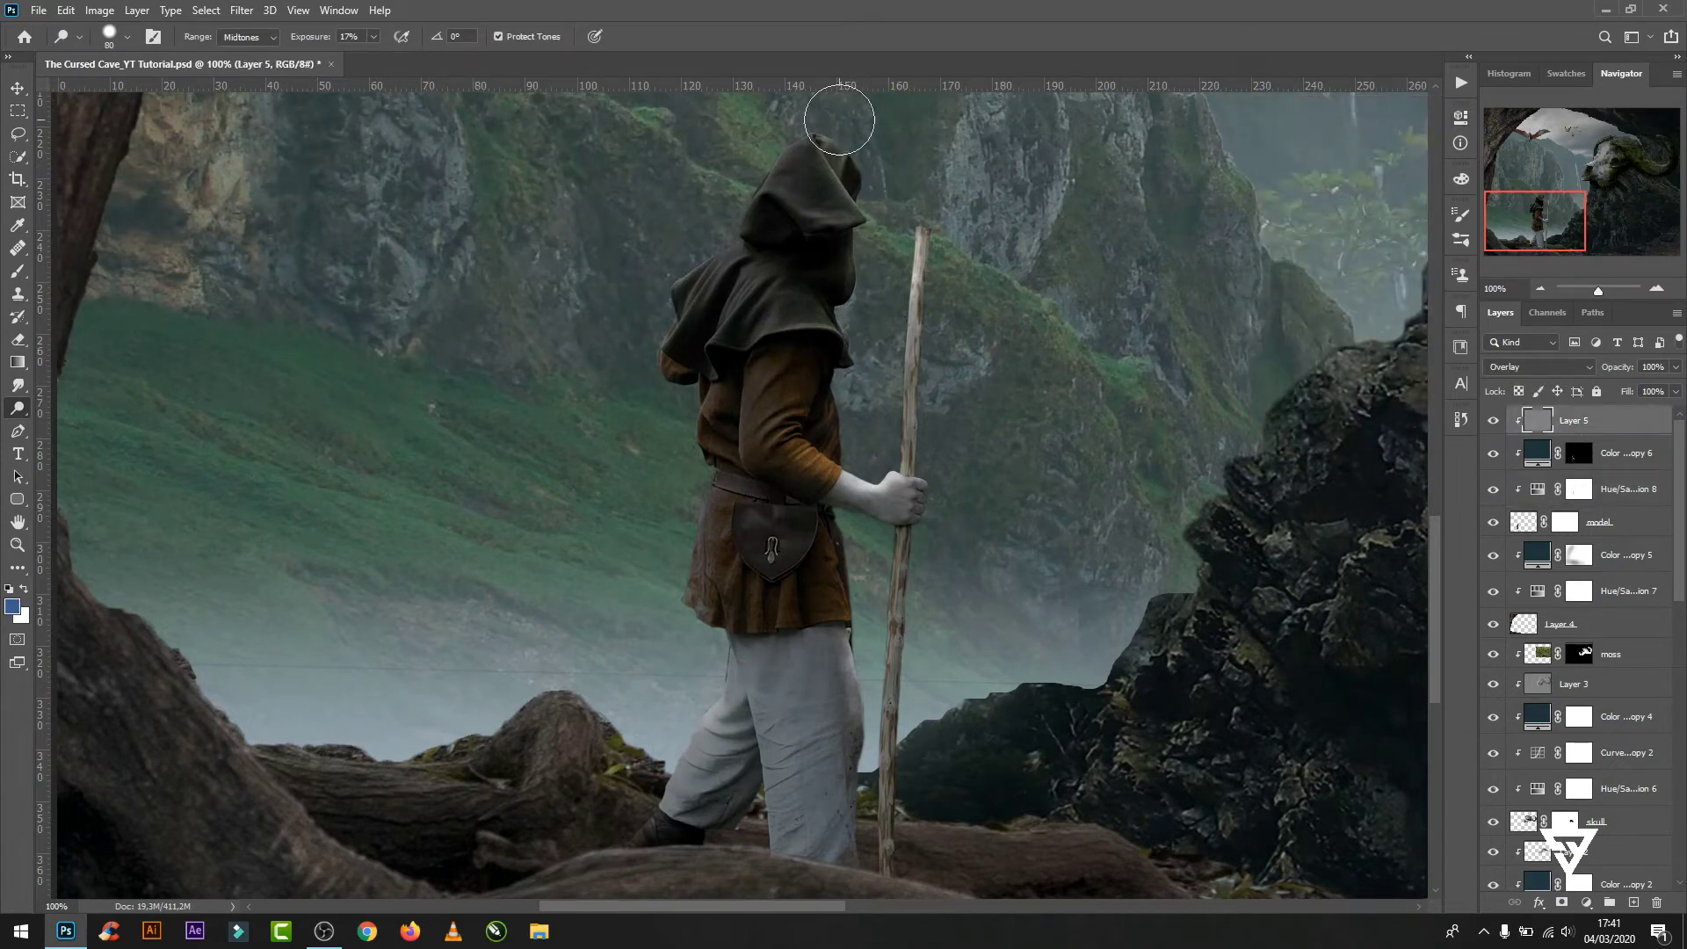
click(1578, 496)
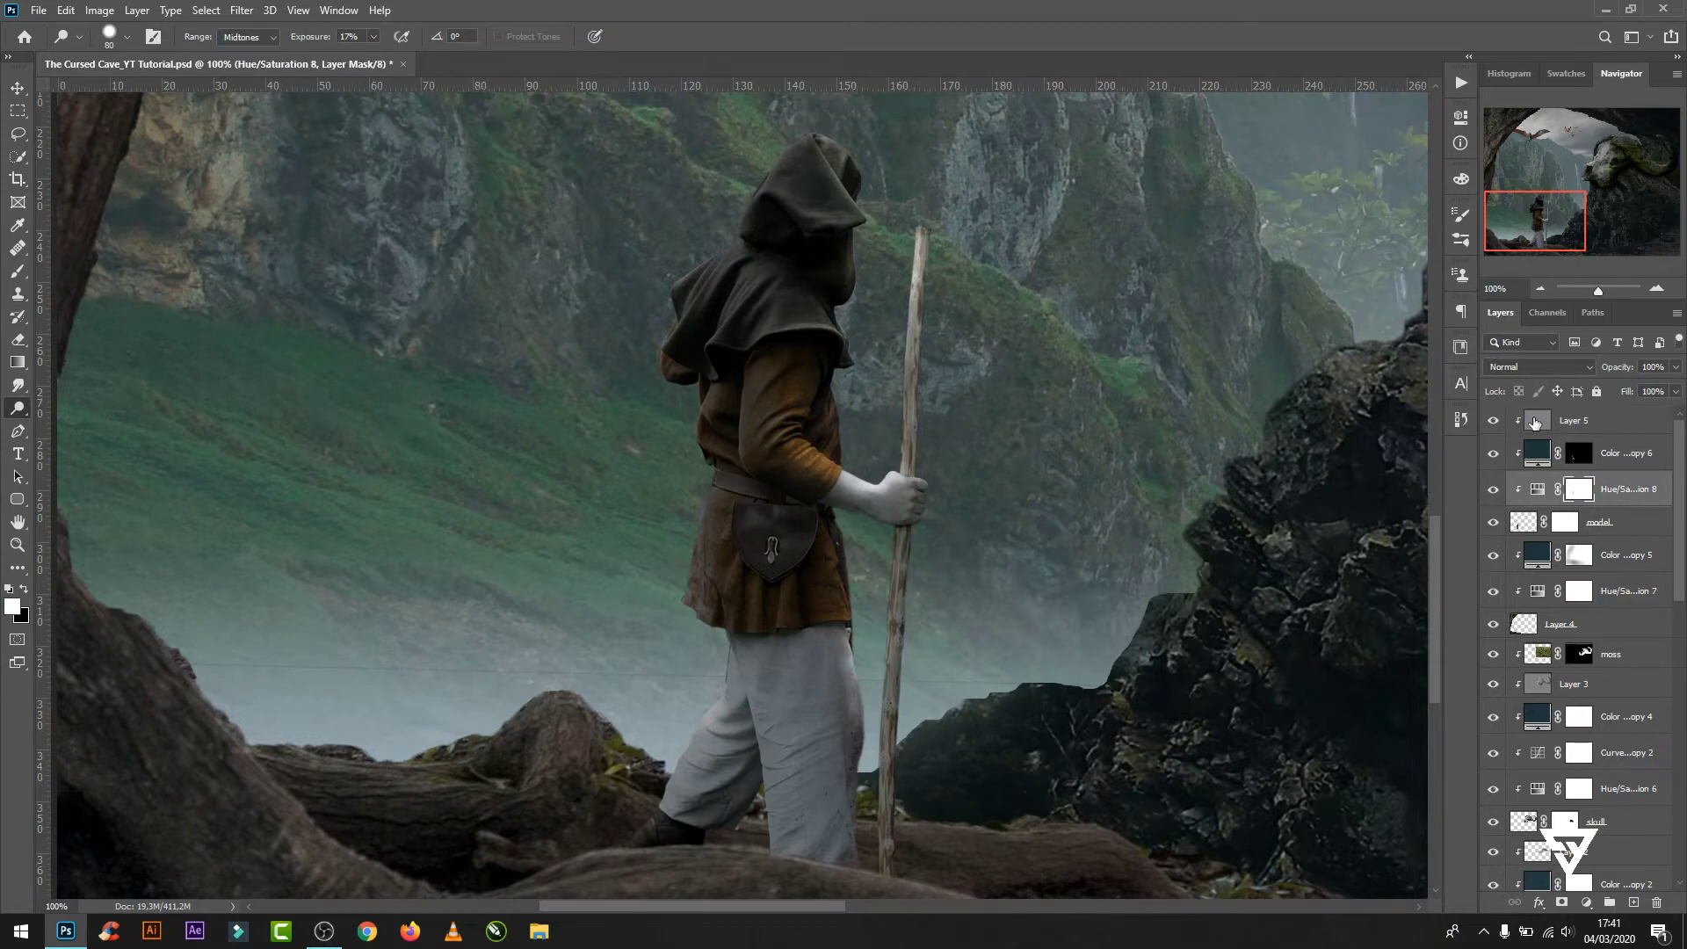
click(1536, 423)
- Burn the traveller's tunic, left trouser leg, staff and hood with a 90 px brush
right_click(15, 418)
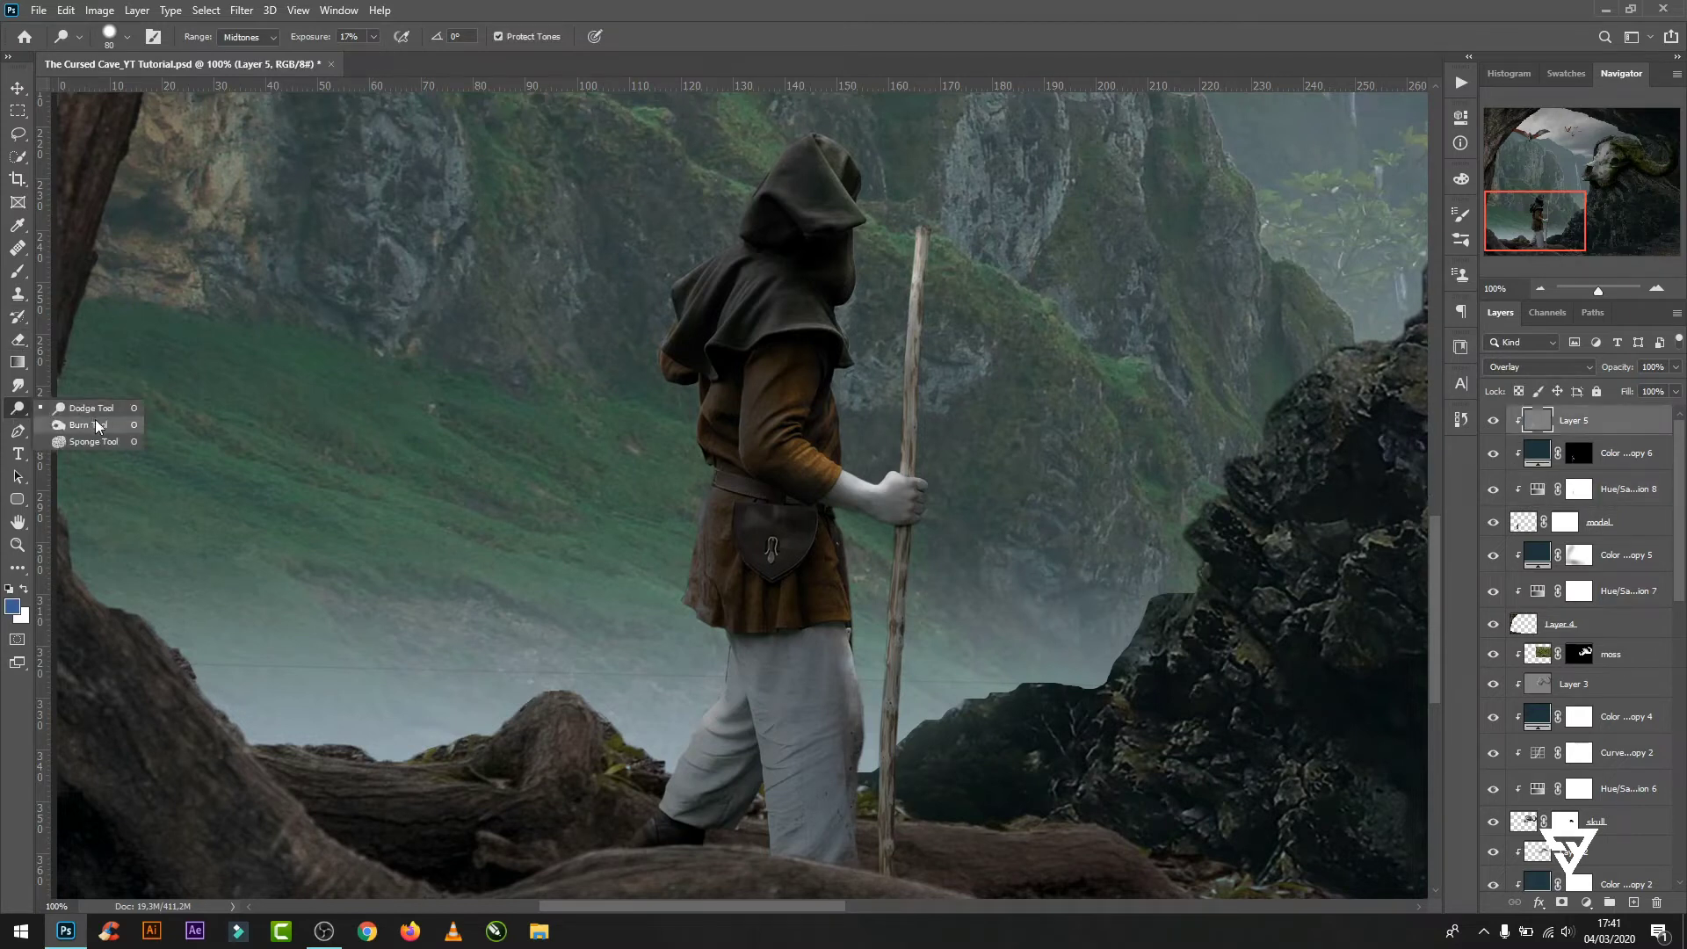
click(79, 424)
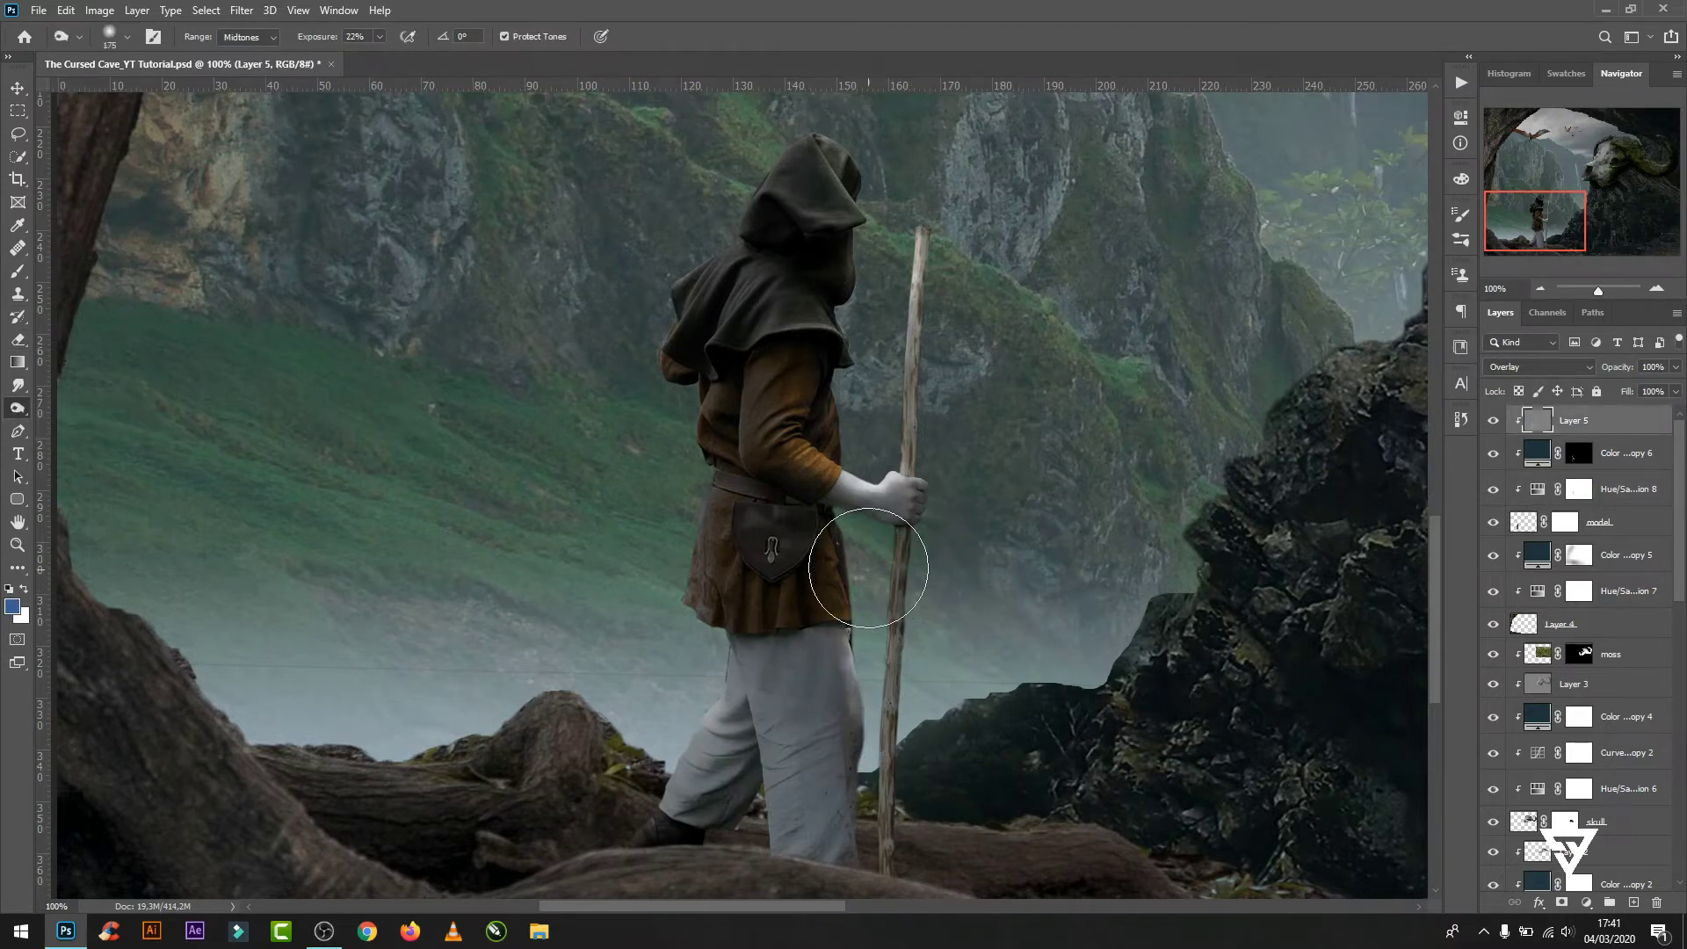
key(bracketleft)
key(bracketleft)
key(bracketleft)
drag(803, 449, 804, 511)
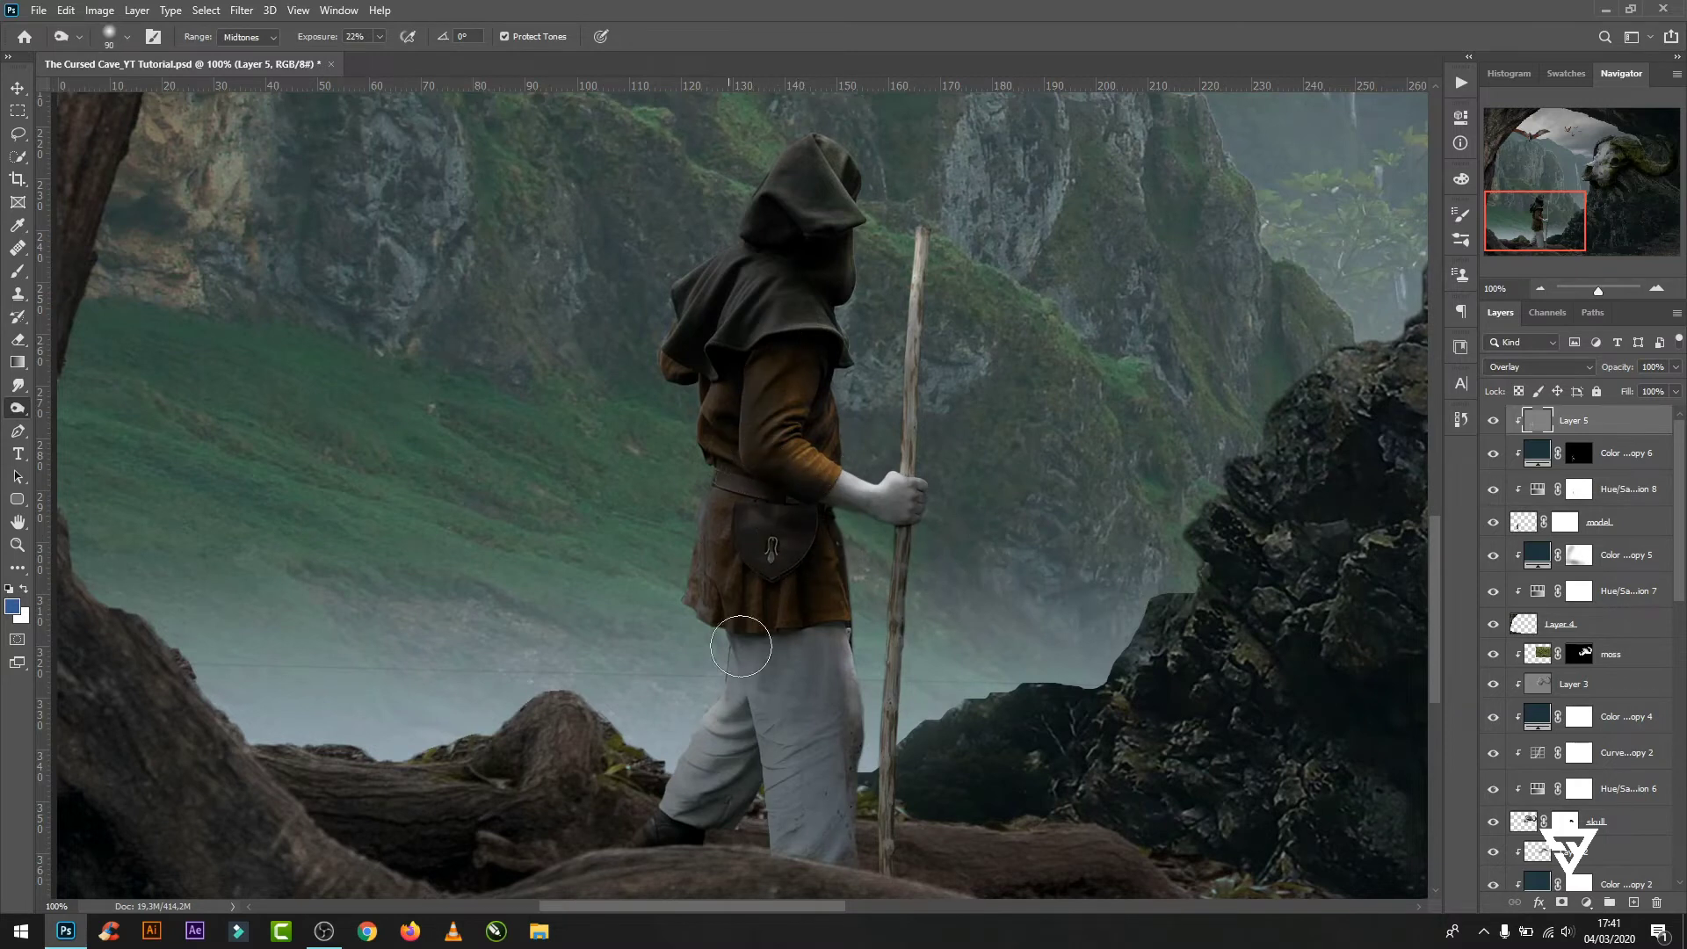
drag(735, 641, 765, 836)
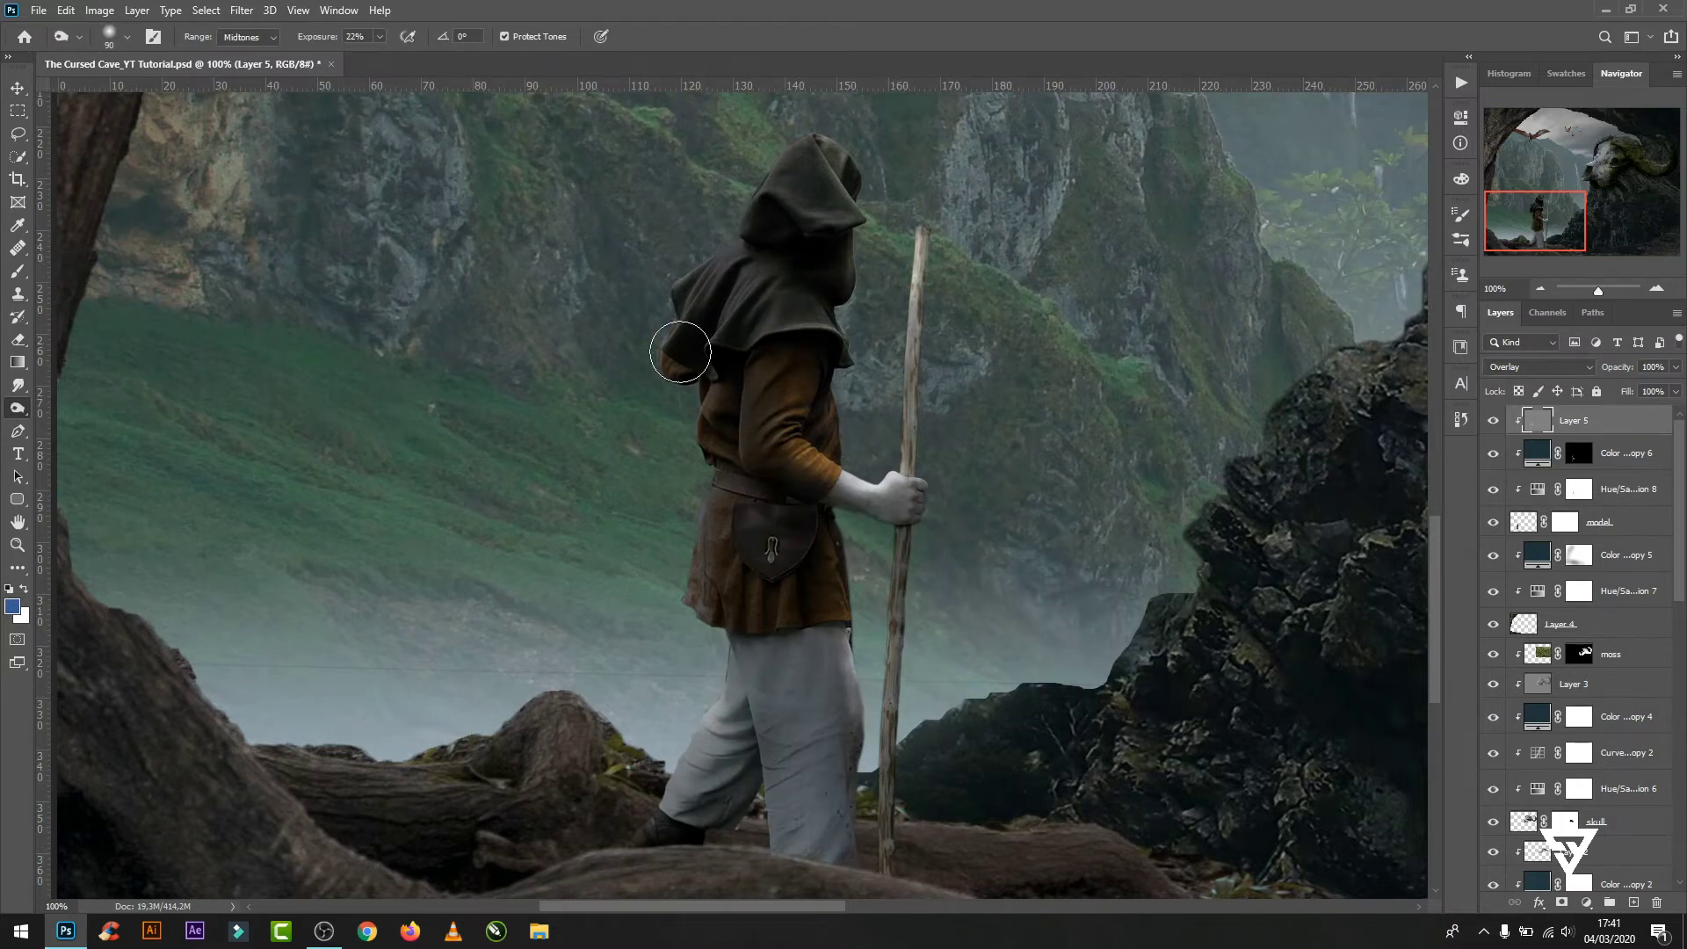
mouse_move(678, 347)
mouse_down()
mouse_move(803, 170)
mouse_move(741, 357)
mouse_move(773, 489)
mouse_move(764, 602)
mouse_move(673, 830)
mouse_move(836, 903)
mouse_move(915, 565)
mouse_move(871, 877)
mouse_up()
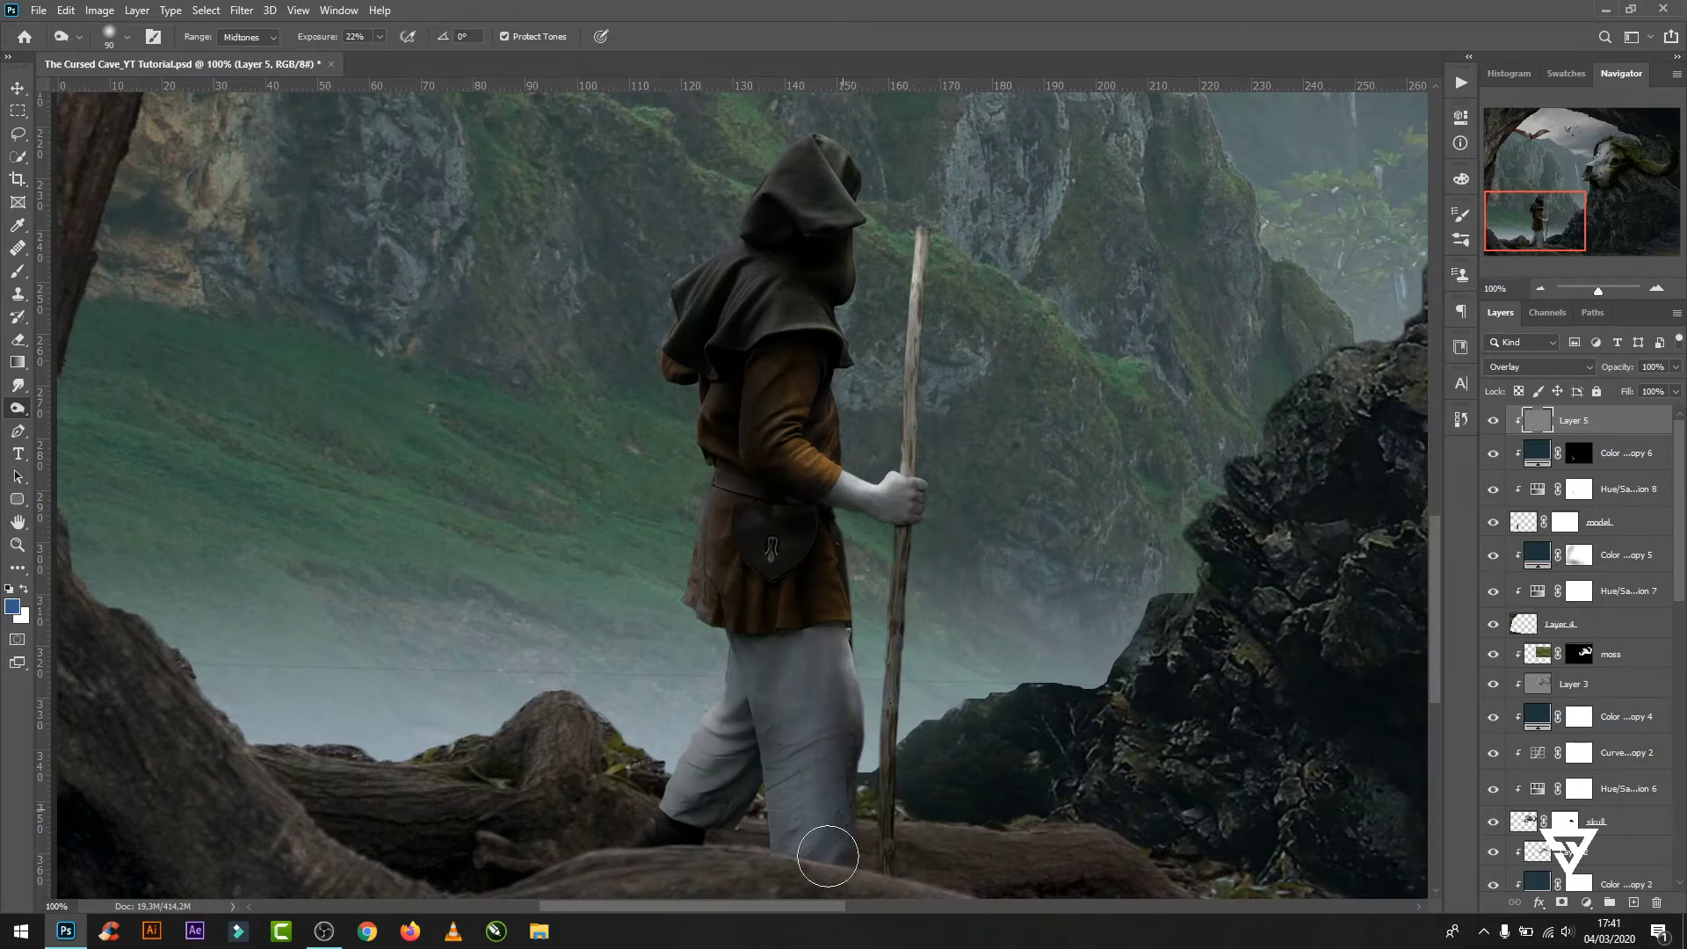
key(ctrl+minus)
key(ctrl+minus)
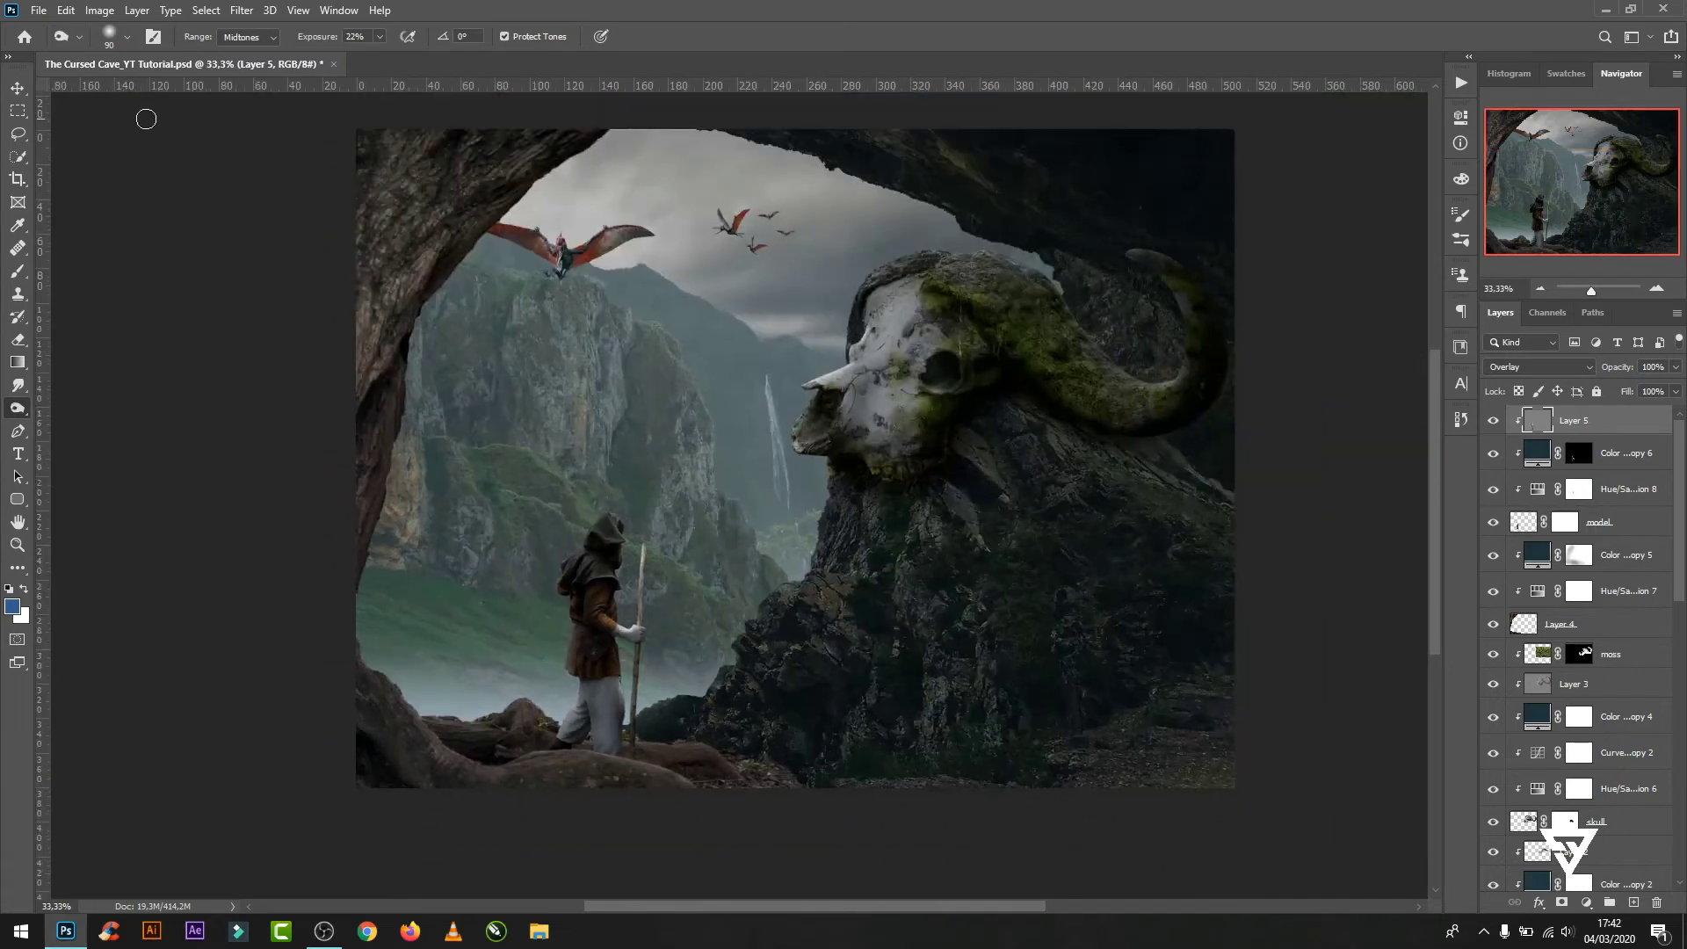
- Scale the valley landscape layer up slightly and move it up and to the left
click(29, 93)
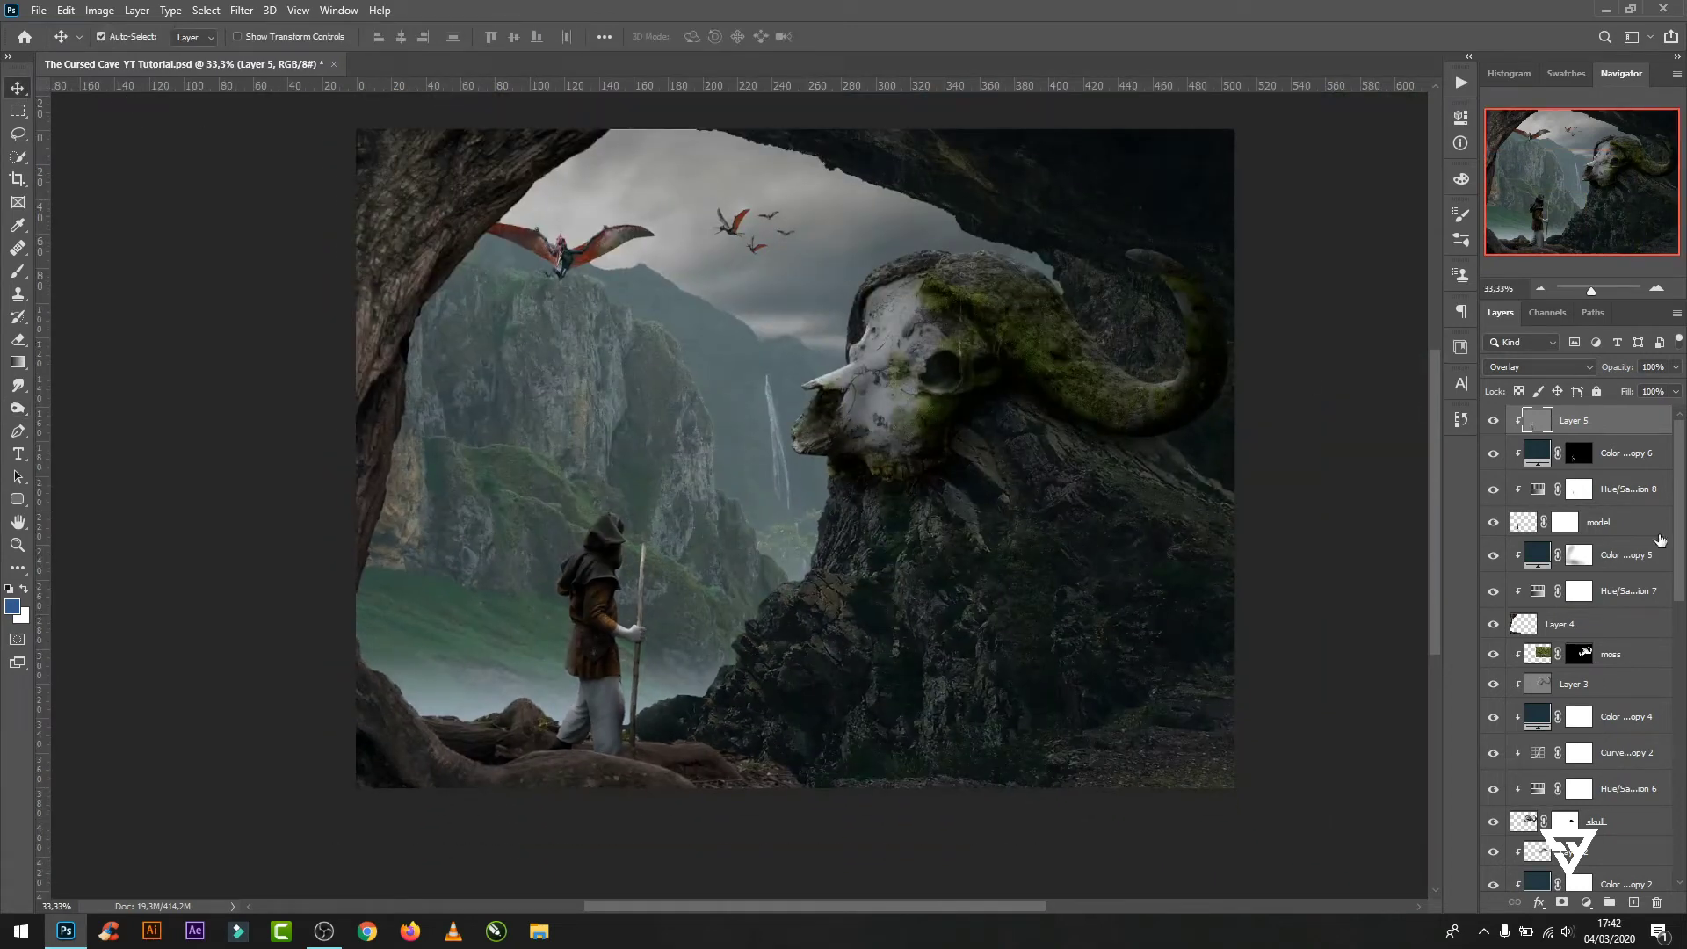
scroll(1685, 562, down, 2)
scroll(1684, 562, down, 3)
scroll(1685, 563, down, 3)
scroll(1684, 563, down, 2)
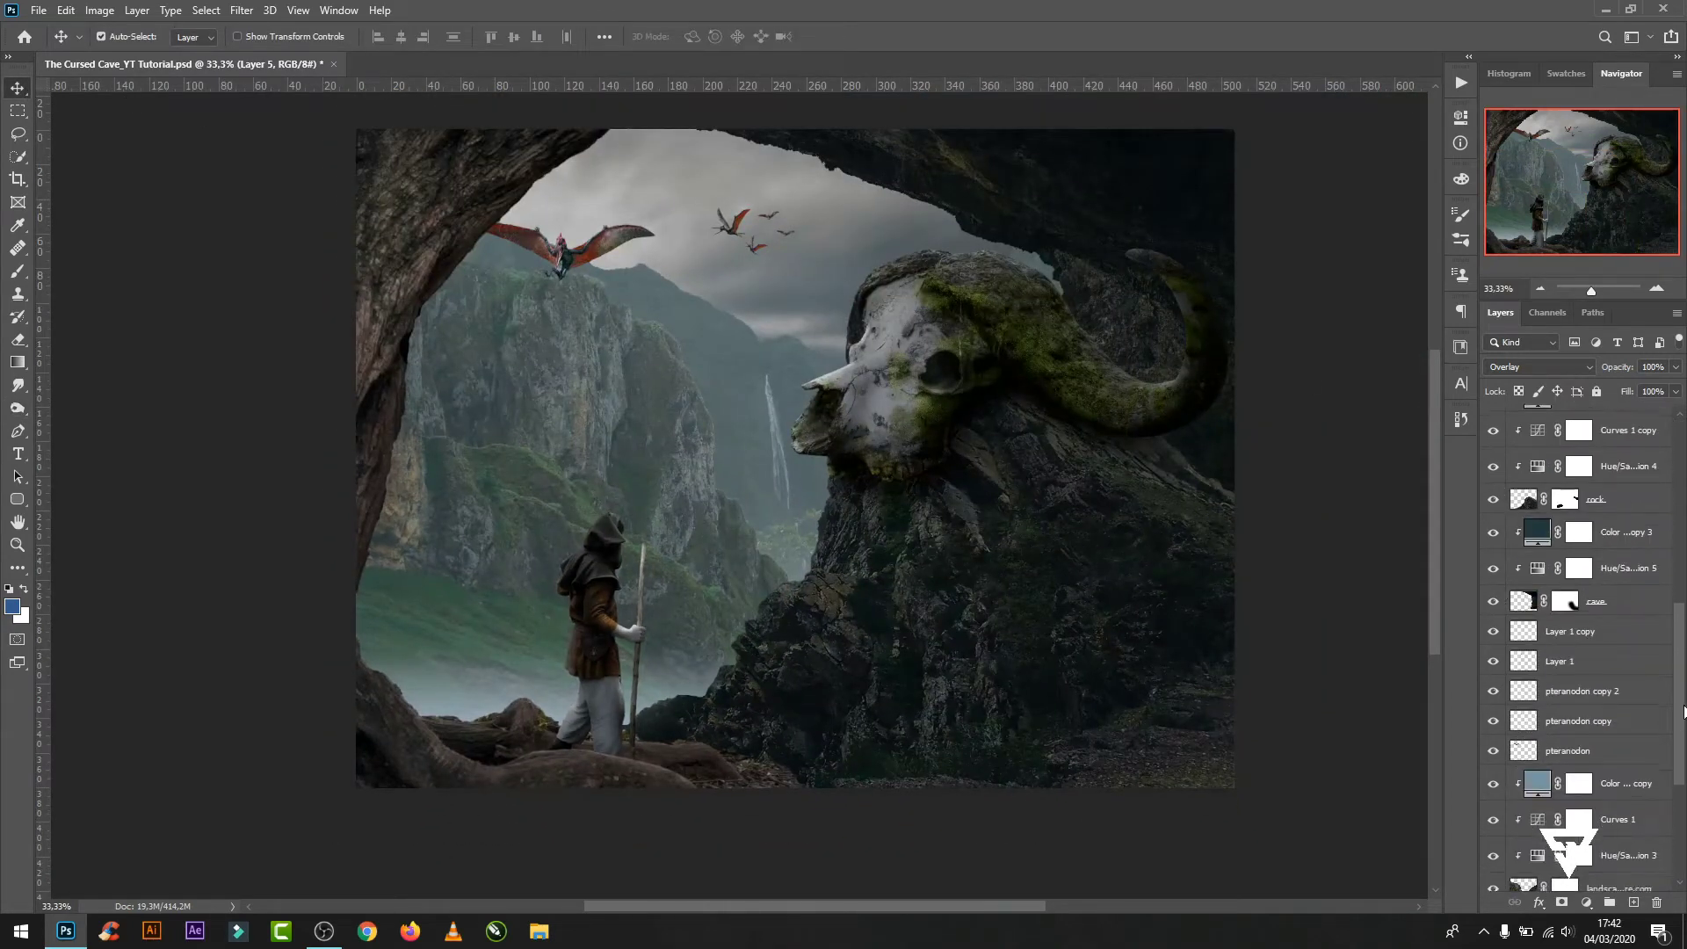
scroll(1685, 562, down, 3)
scroll(1491, 754, down, 1)
click(1494, 745)
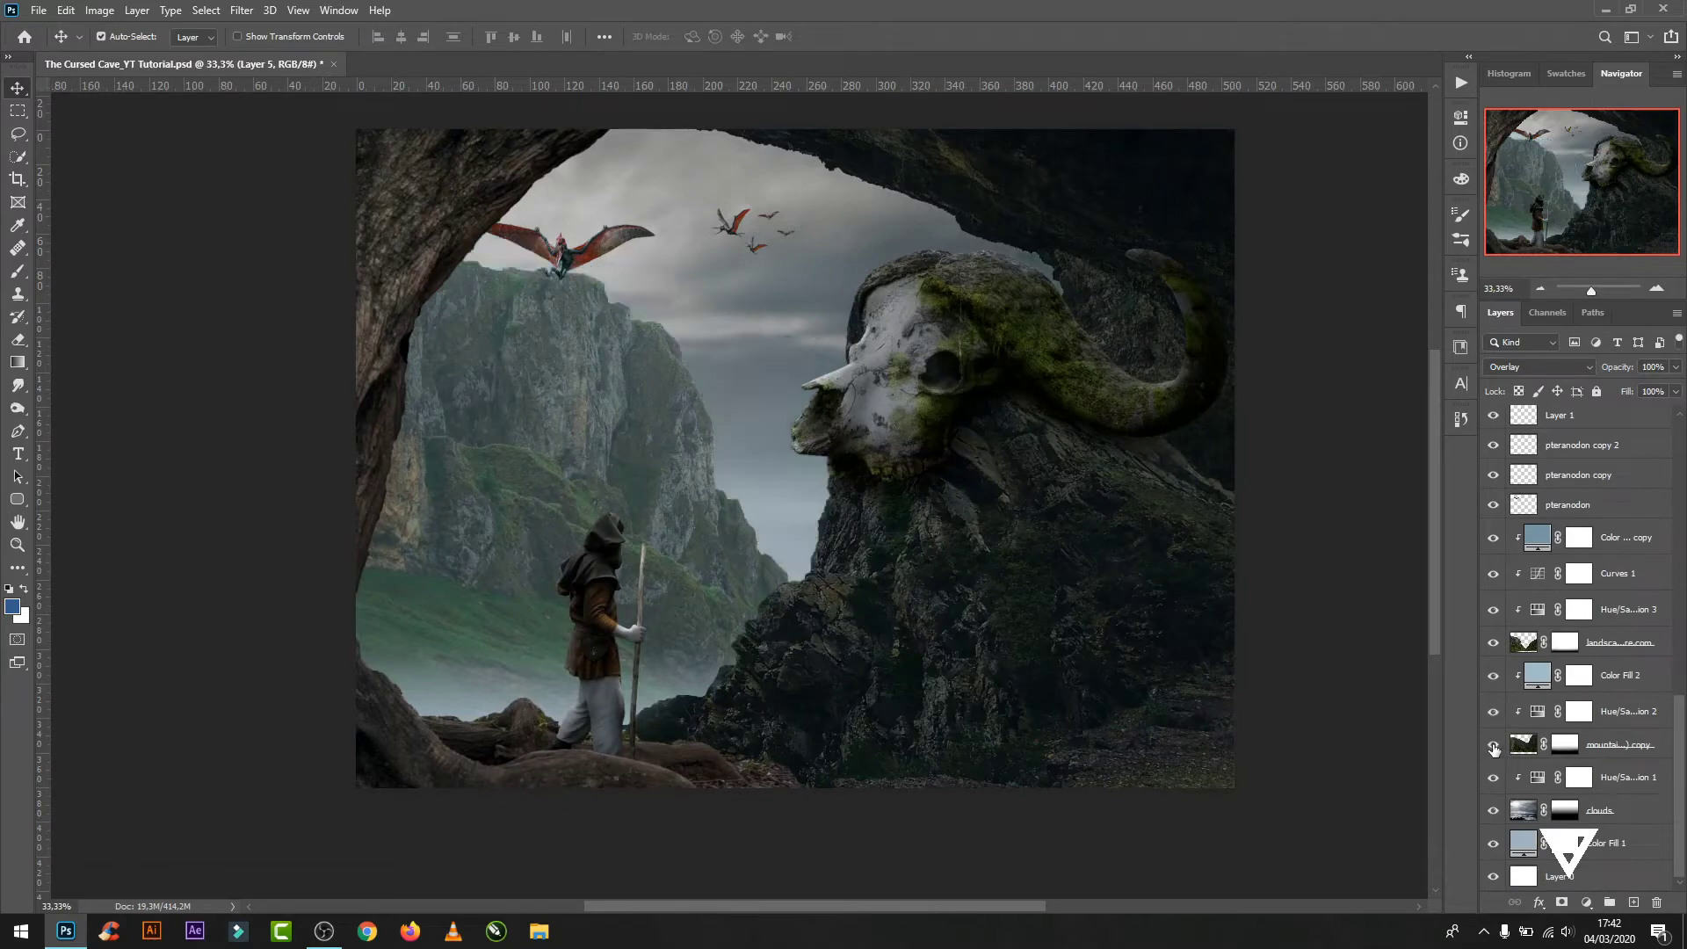
click(1525, 646)
key(ctrl+t)
alt+click(781, 522)
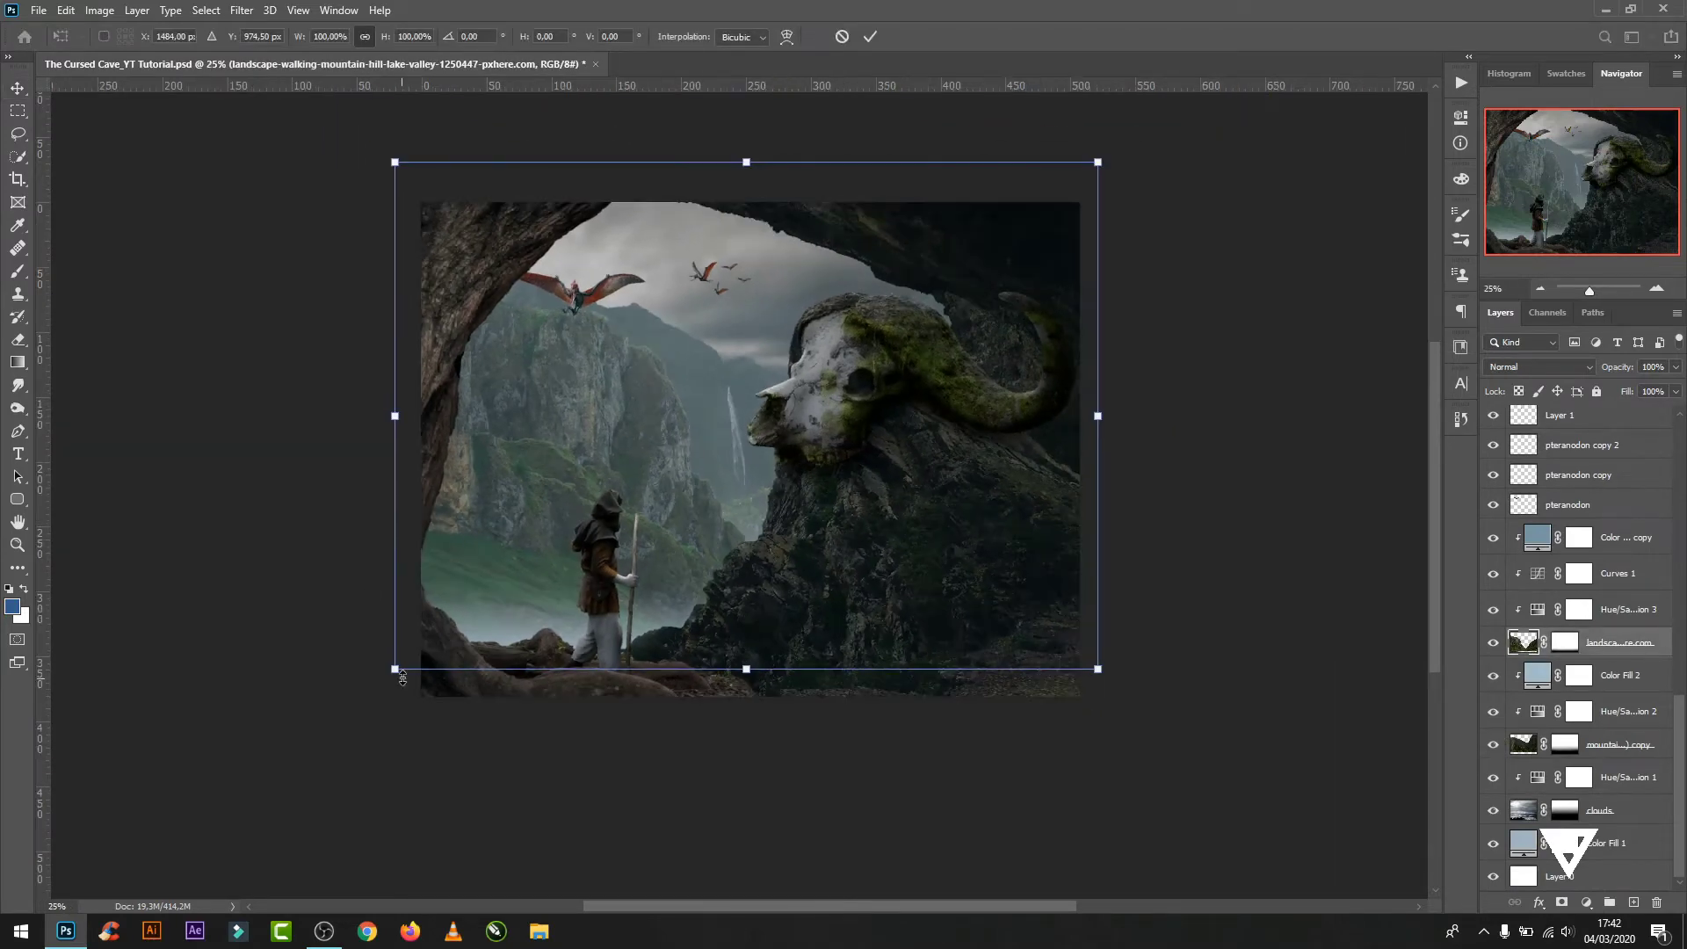
drag(396, 670, 369, 671)
mouse_move(971, 565)
mouse_down()
mouse_move(876, 528)
mouse_move(1066, 476)
mouse_up()
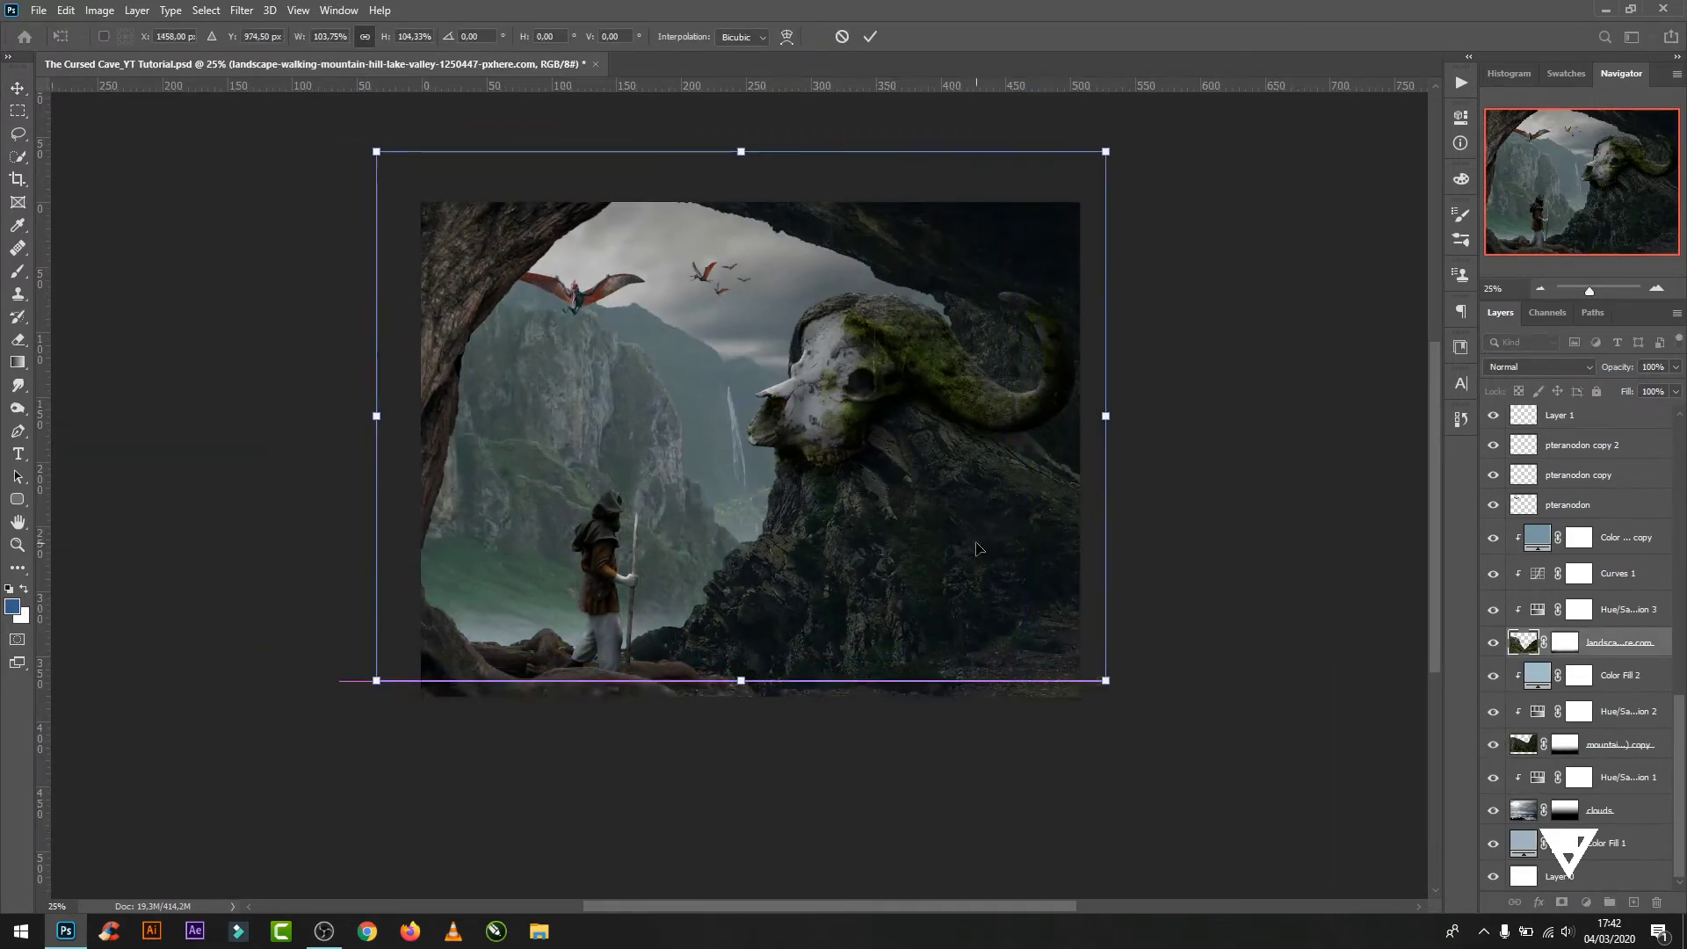
key(Return)
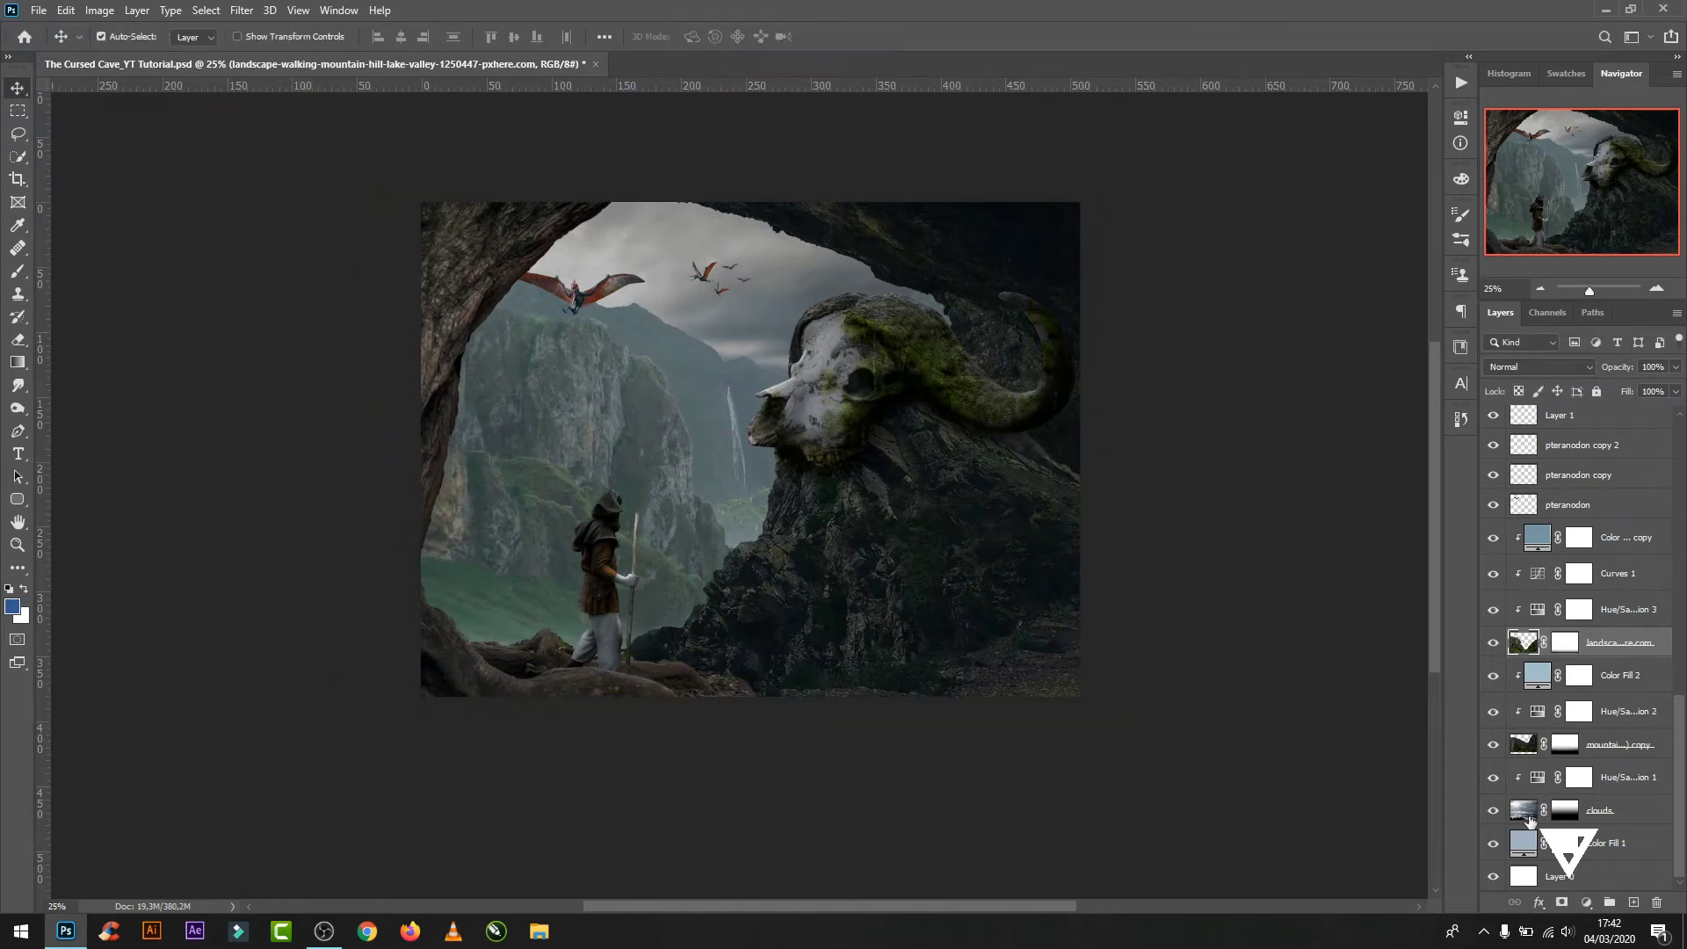
- Enlarge the mountain 2 copy layer to roughly 110% by 123% and shift it into place
click(1525, 810)
key(ctrl+t)
key(Escape)
click(1525, 744)
key(ctrl+t)
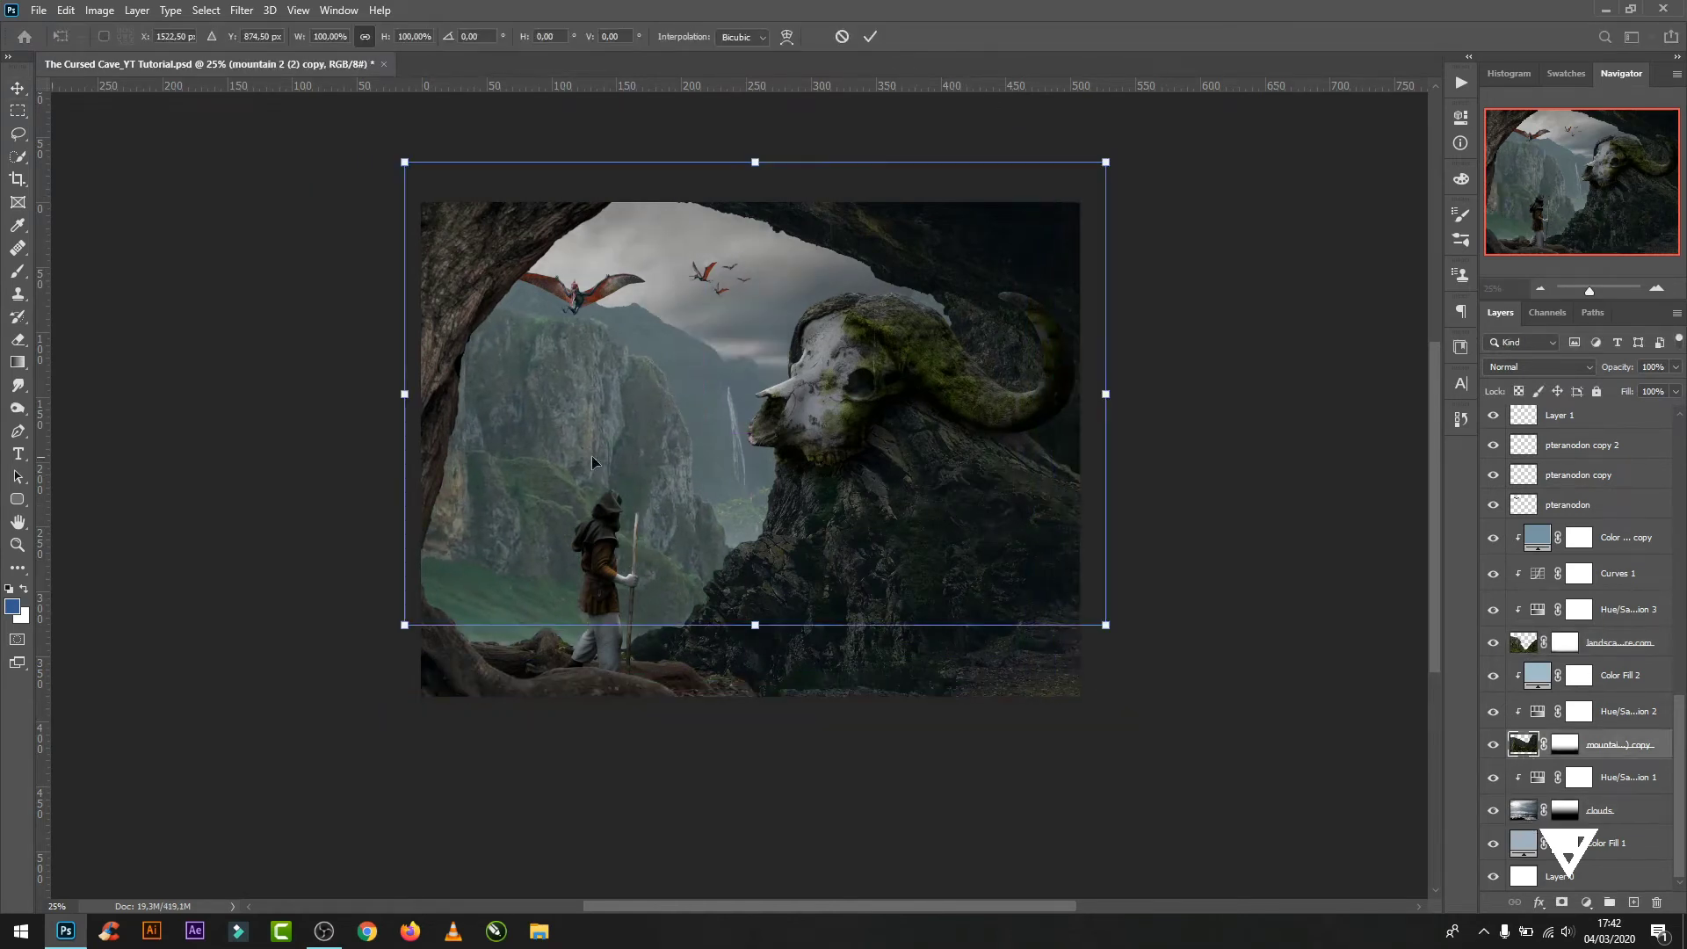
drag(406, 610, 342, 677)
drag(747, 563, 752, 508)
key(Return)
scroll(1634, 659, up, 5)
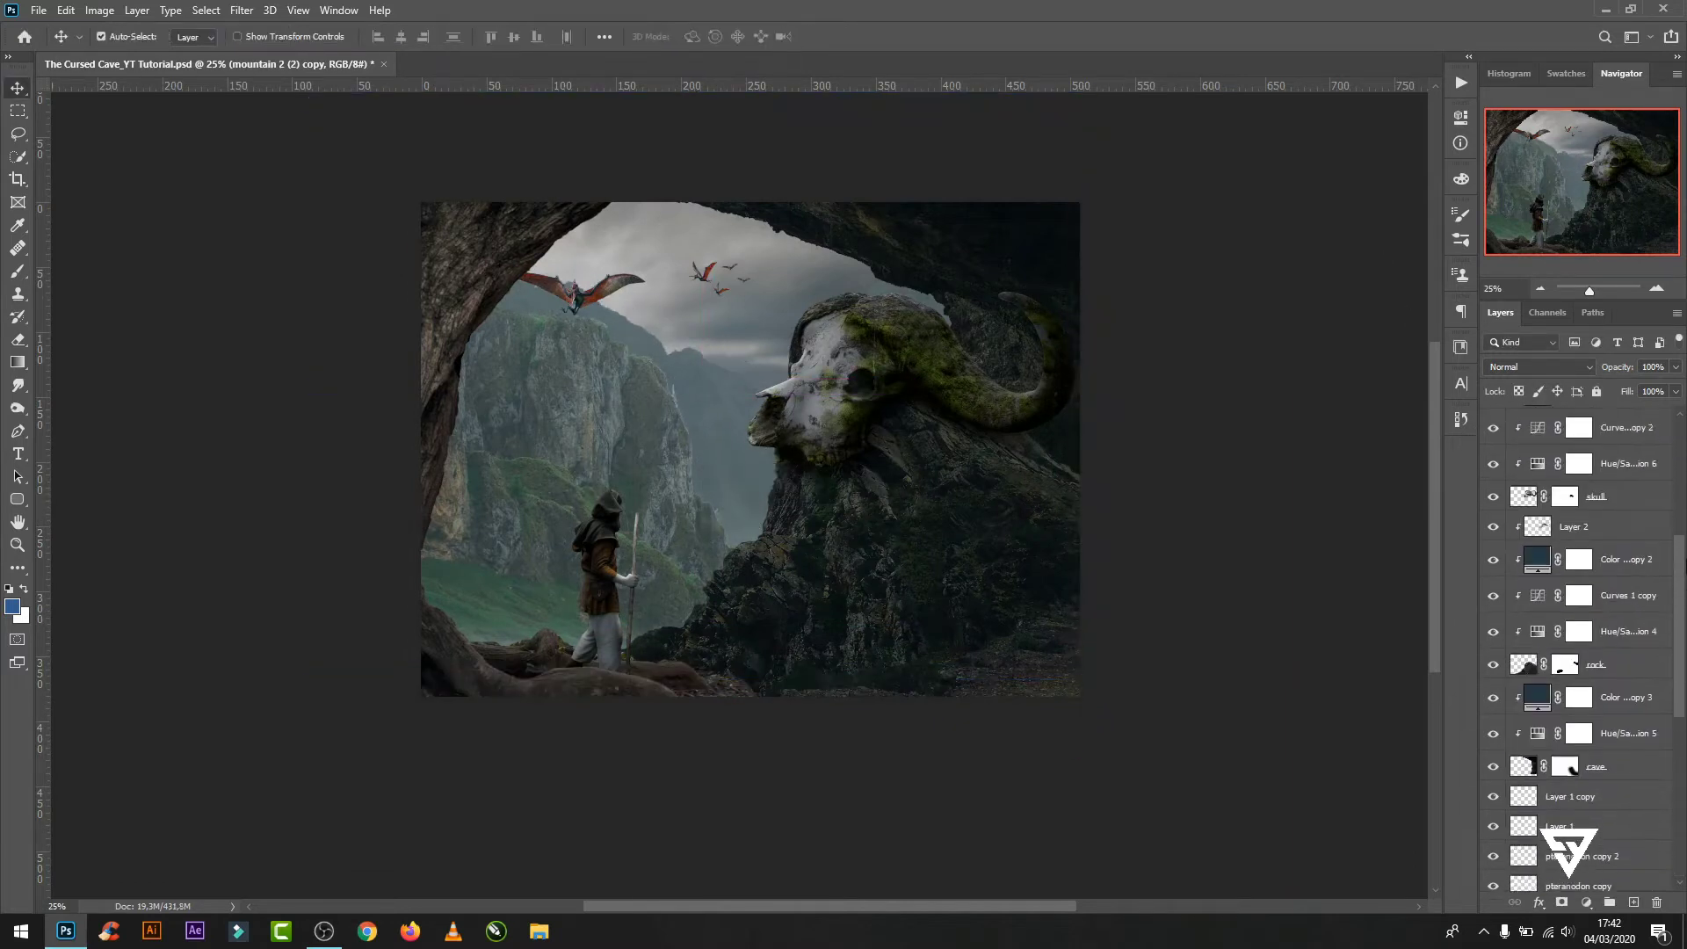
scroll(1608, 571, up, 5)
scroll(1592, 488, up, 5)
scroll(1549, 501, up, 1)
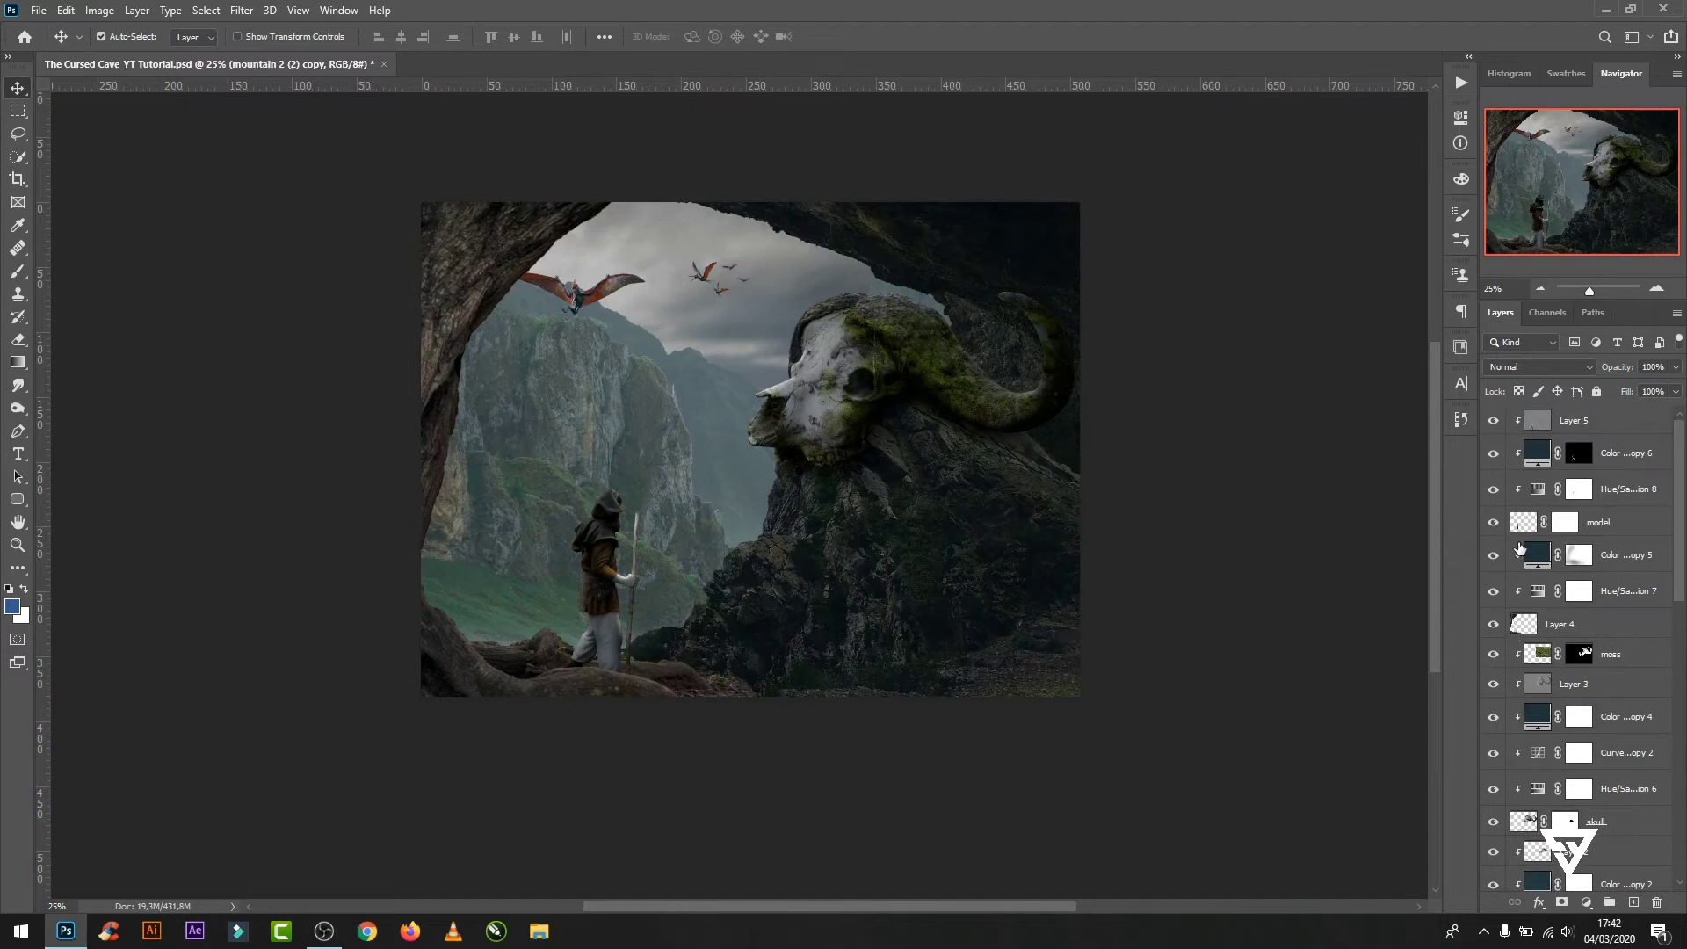
- Compare the traveller and rock layers, then raise Color Fill 2 copy 5 to 58% opacity
click(1493, 522)
click(1493, 624)
click(1540, 453)
click(1535, 563)
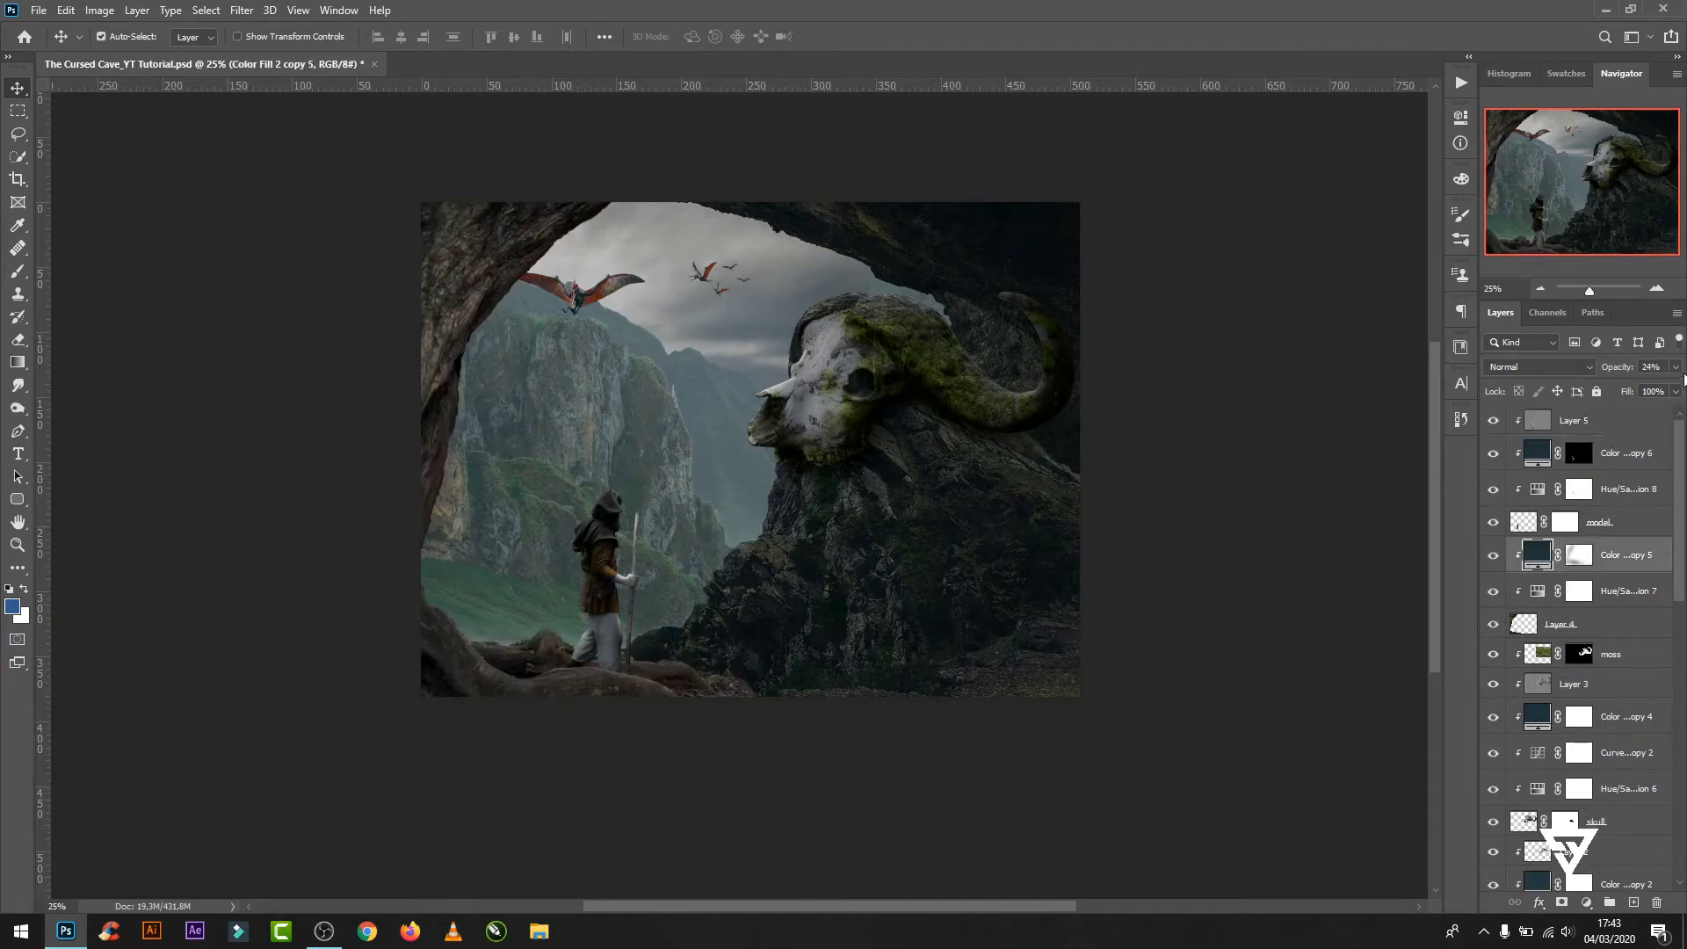
click(1676, 366)
- Change Color Fill 2 copy 5's colour to the darker blue-black #131a1f
double_click(1537, 554)
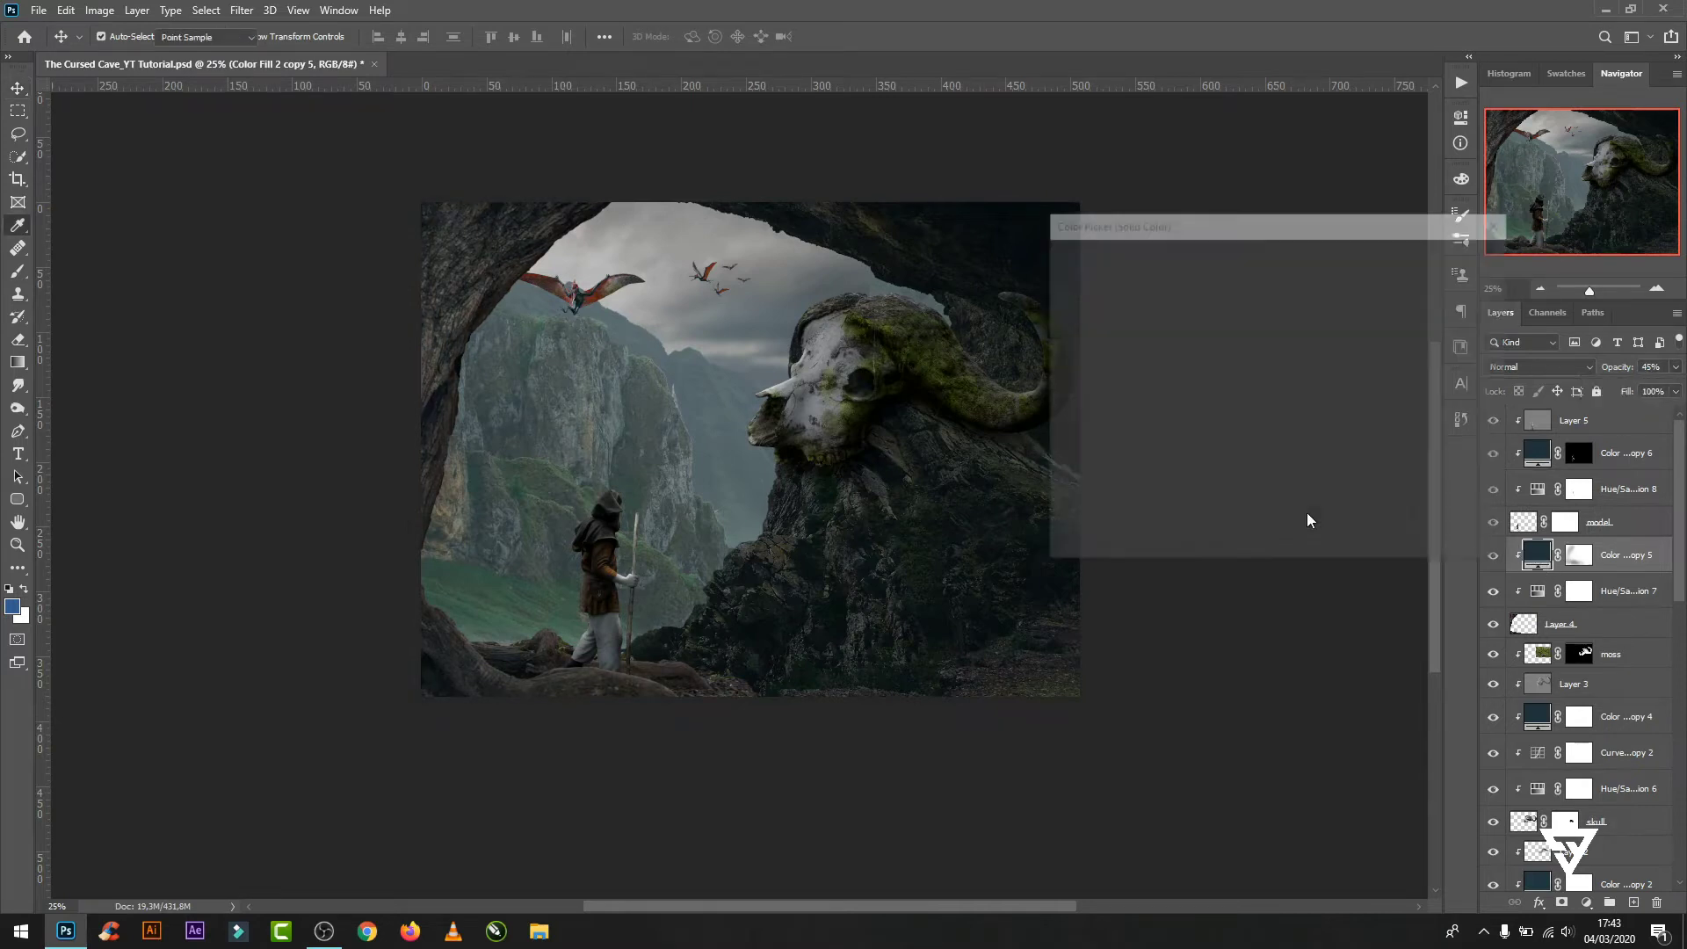
drag(1126, 433, 1140, 457)
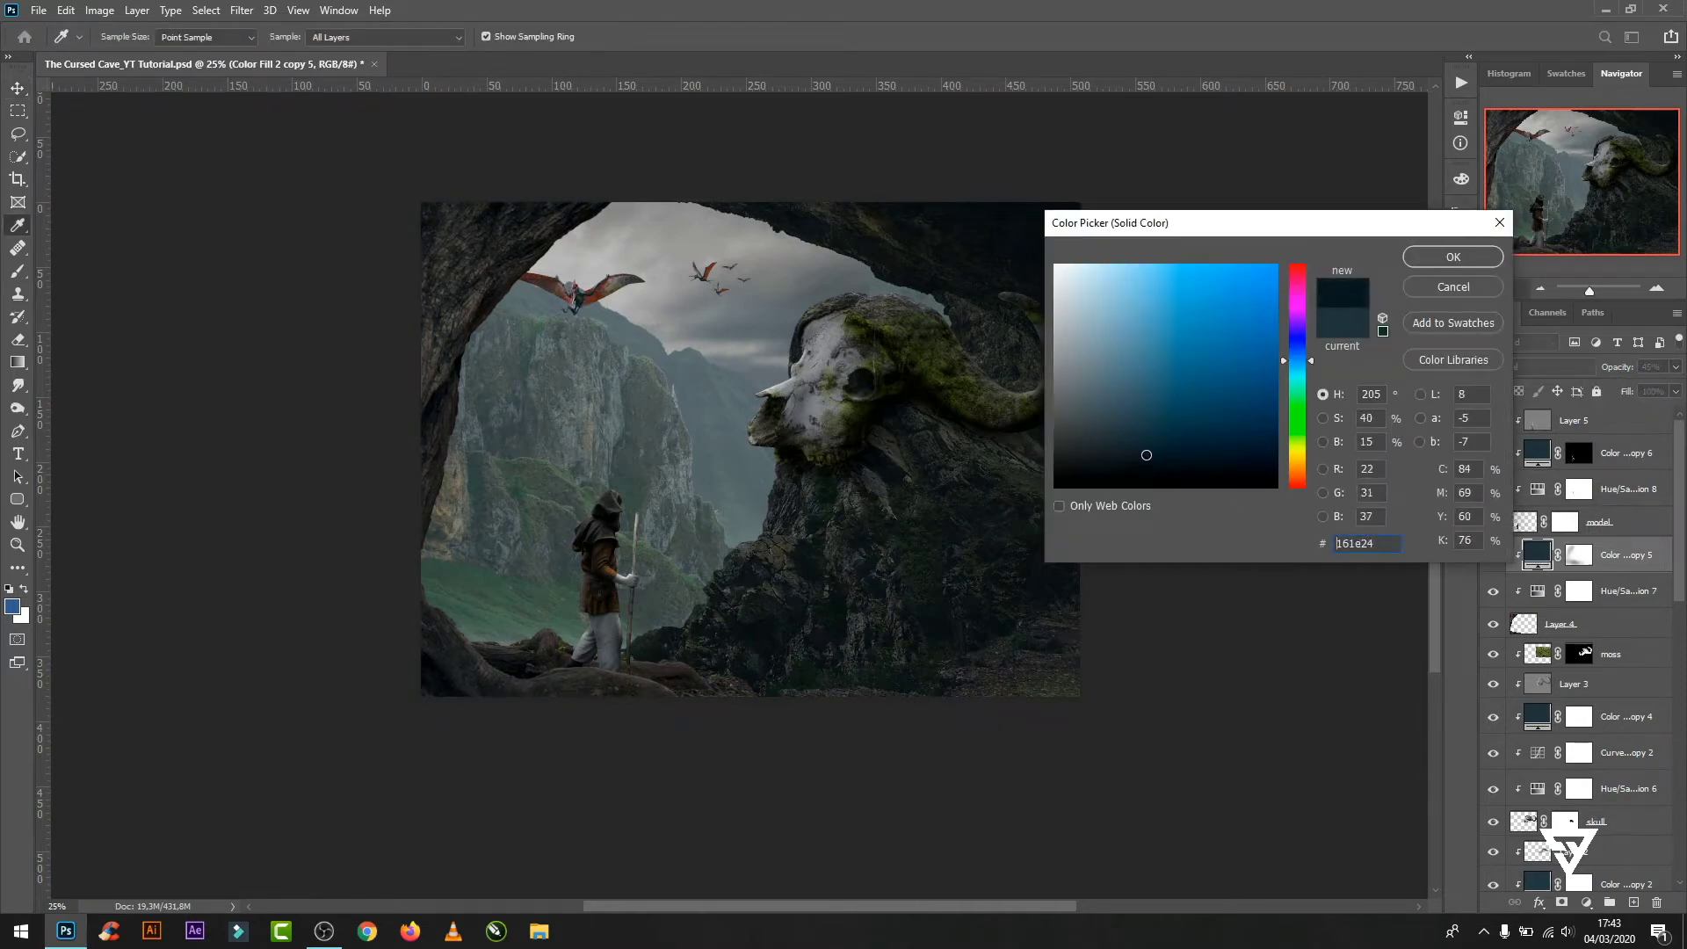
drag(1309, 355, 1312, 358)
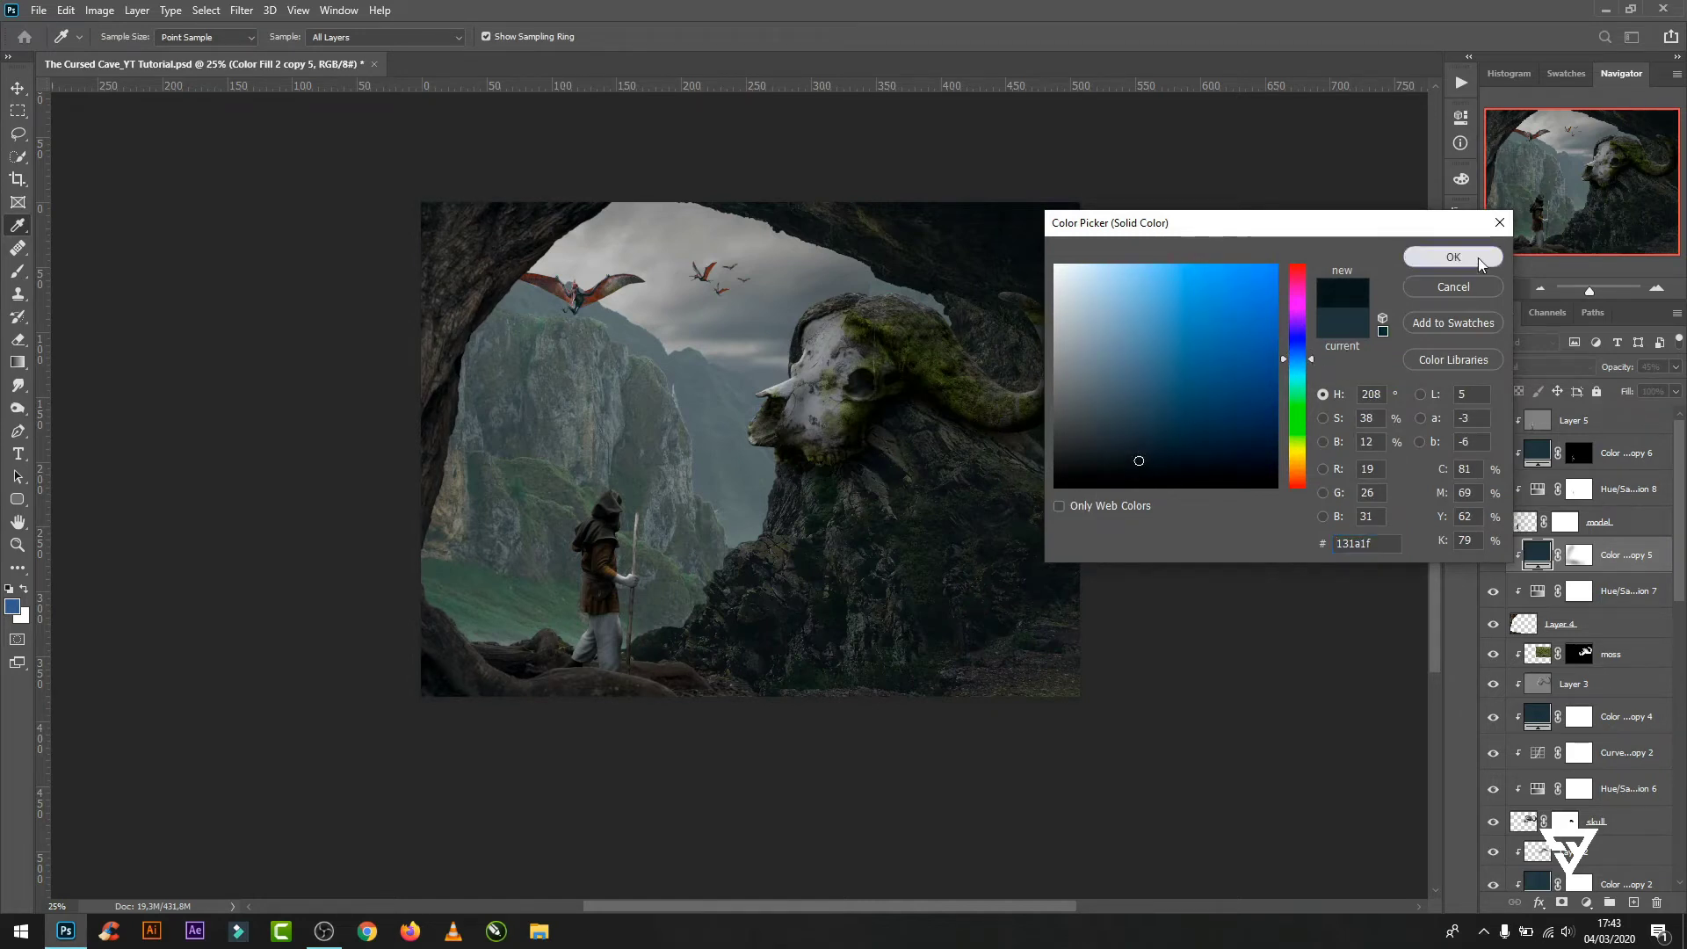
click(1453, 257)
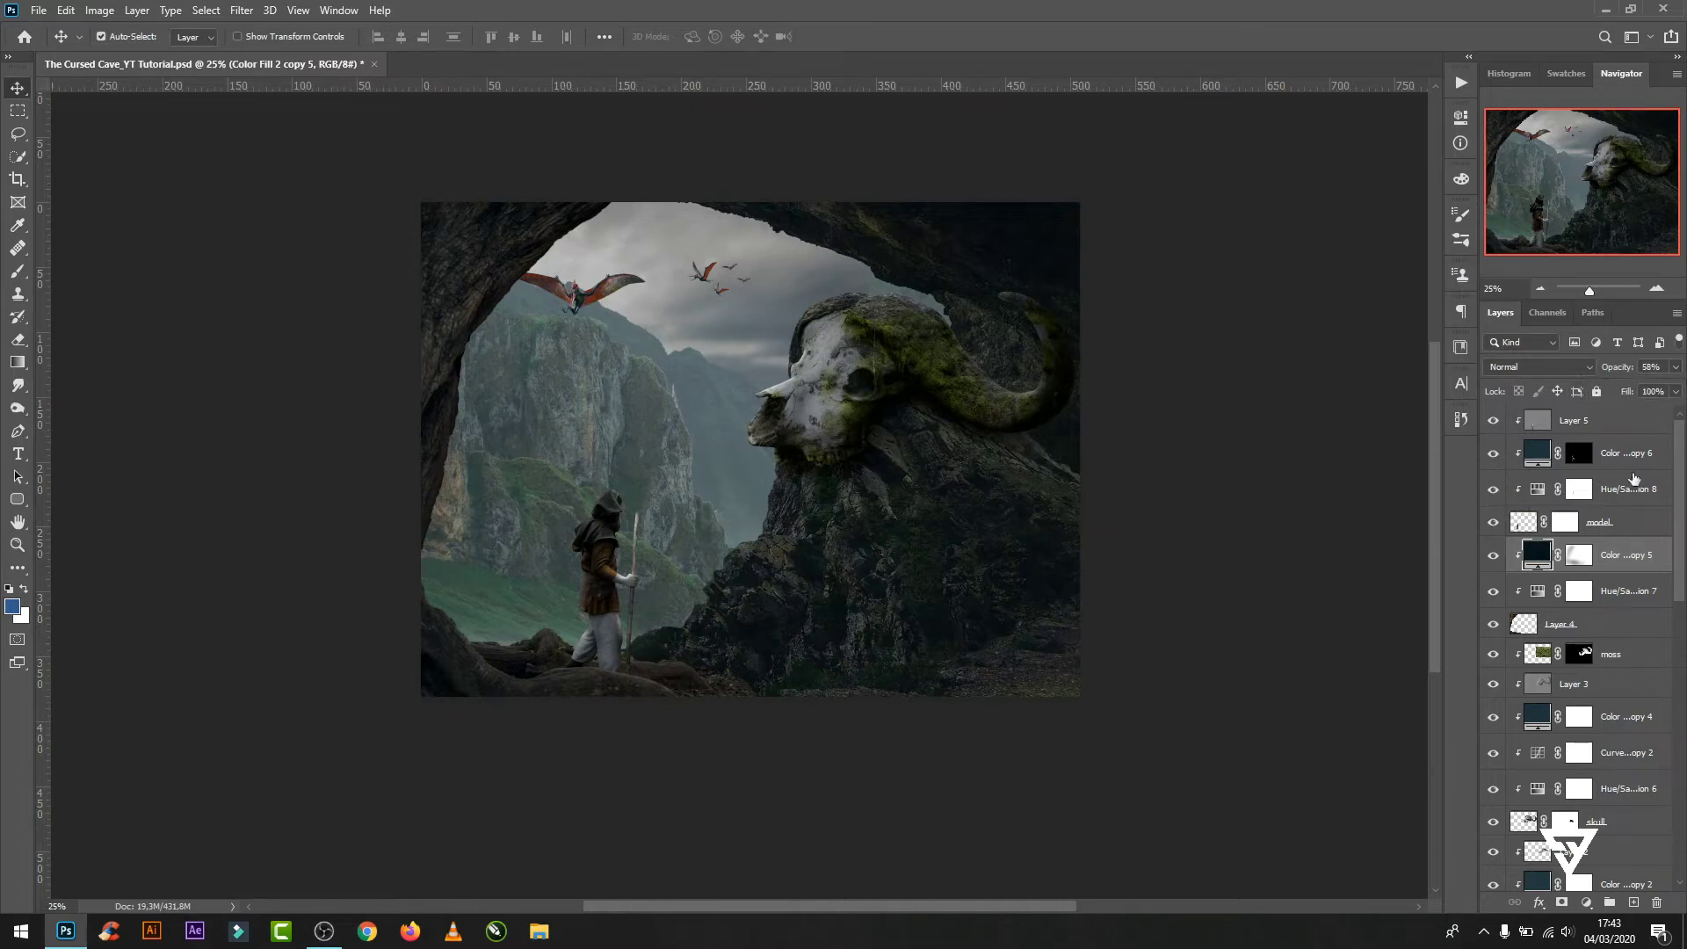
click(1586, 660)
- Place the willow branches image as an embedded layer and name it 'branchs'
key(ctrl+0)
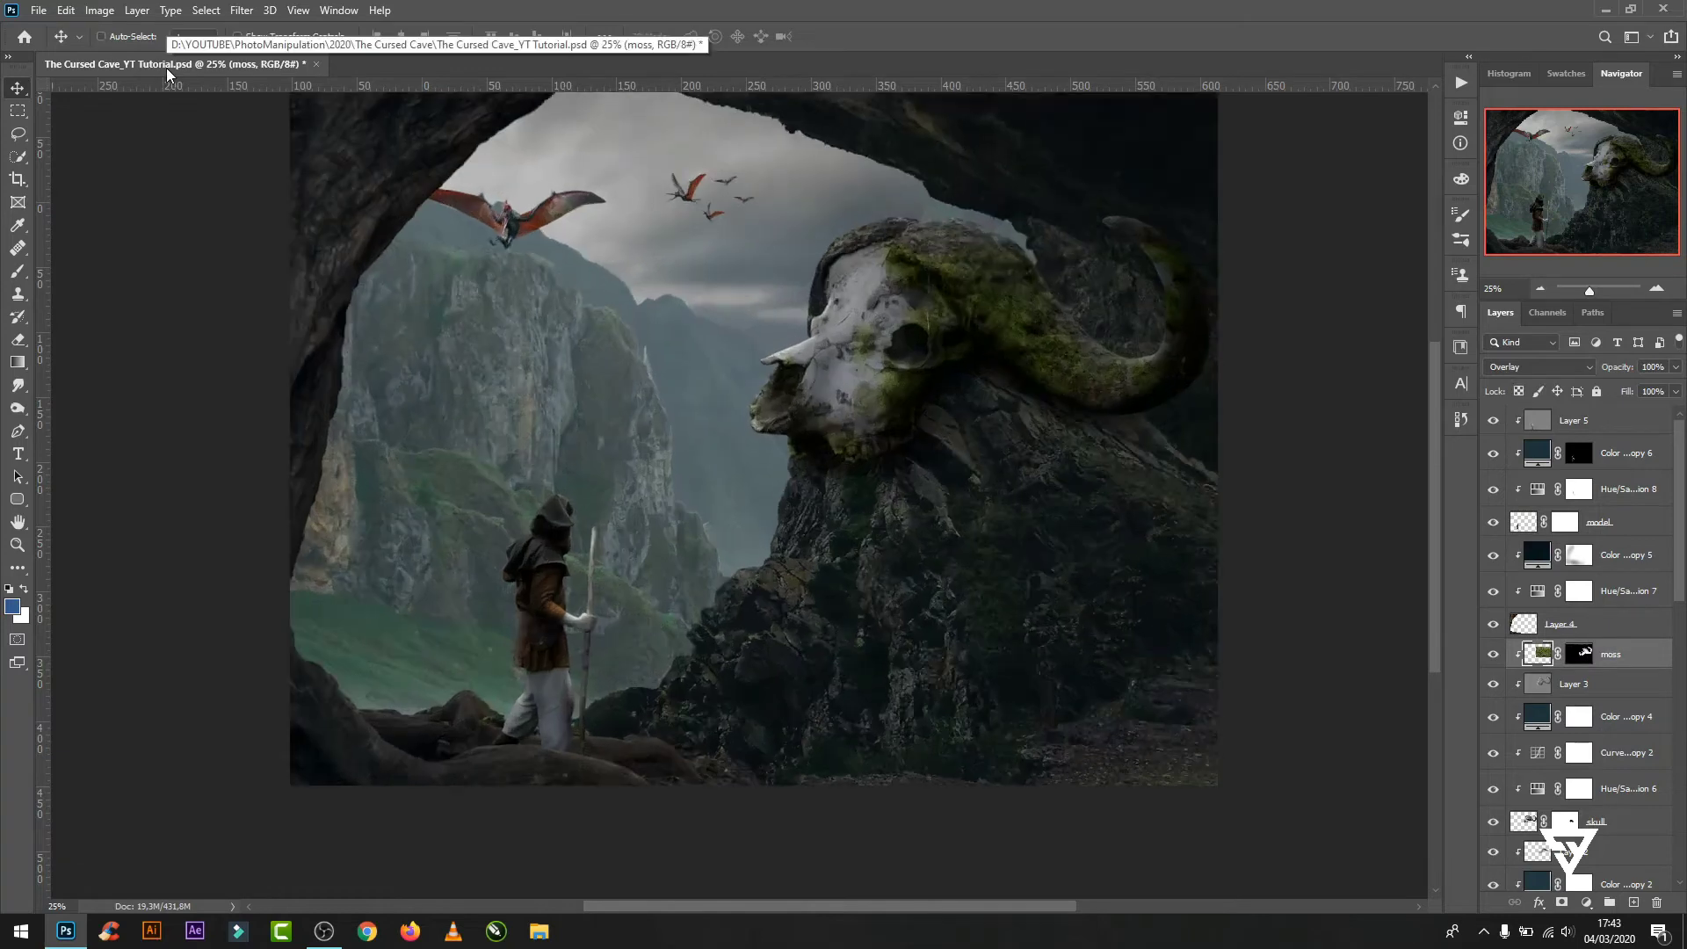
click(73, 16)
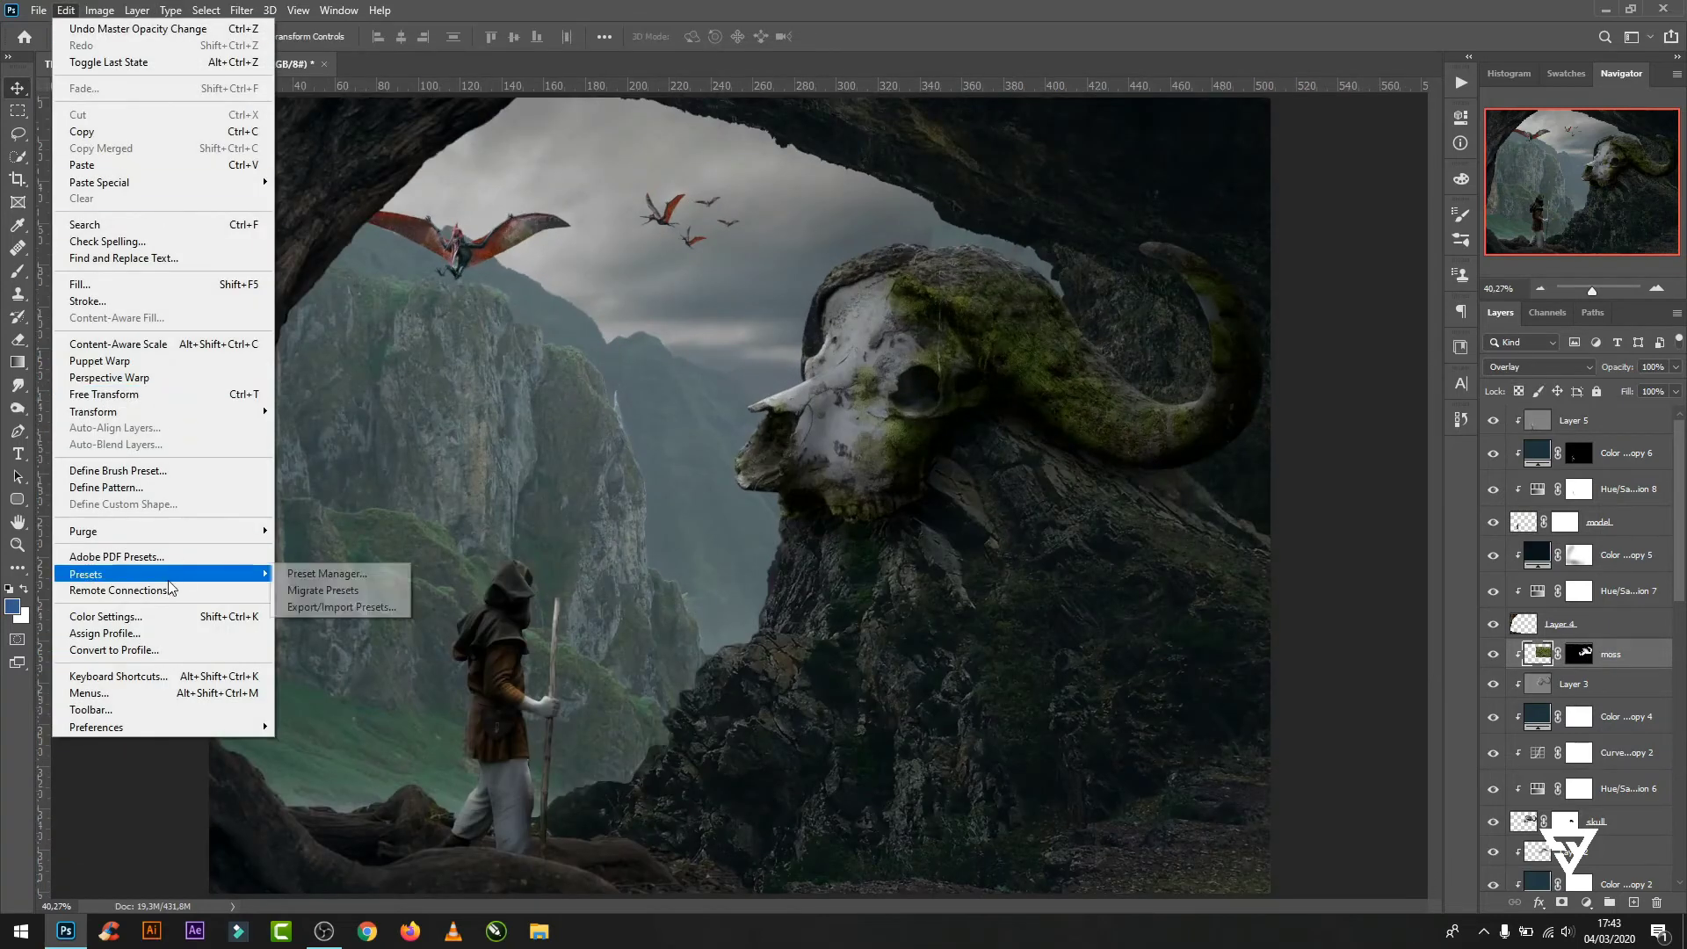
click(91, 358)
double_click(904, 848)
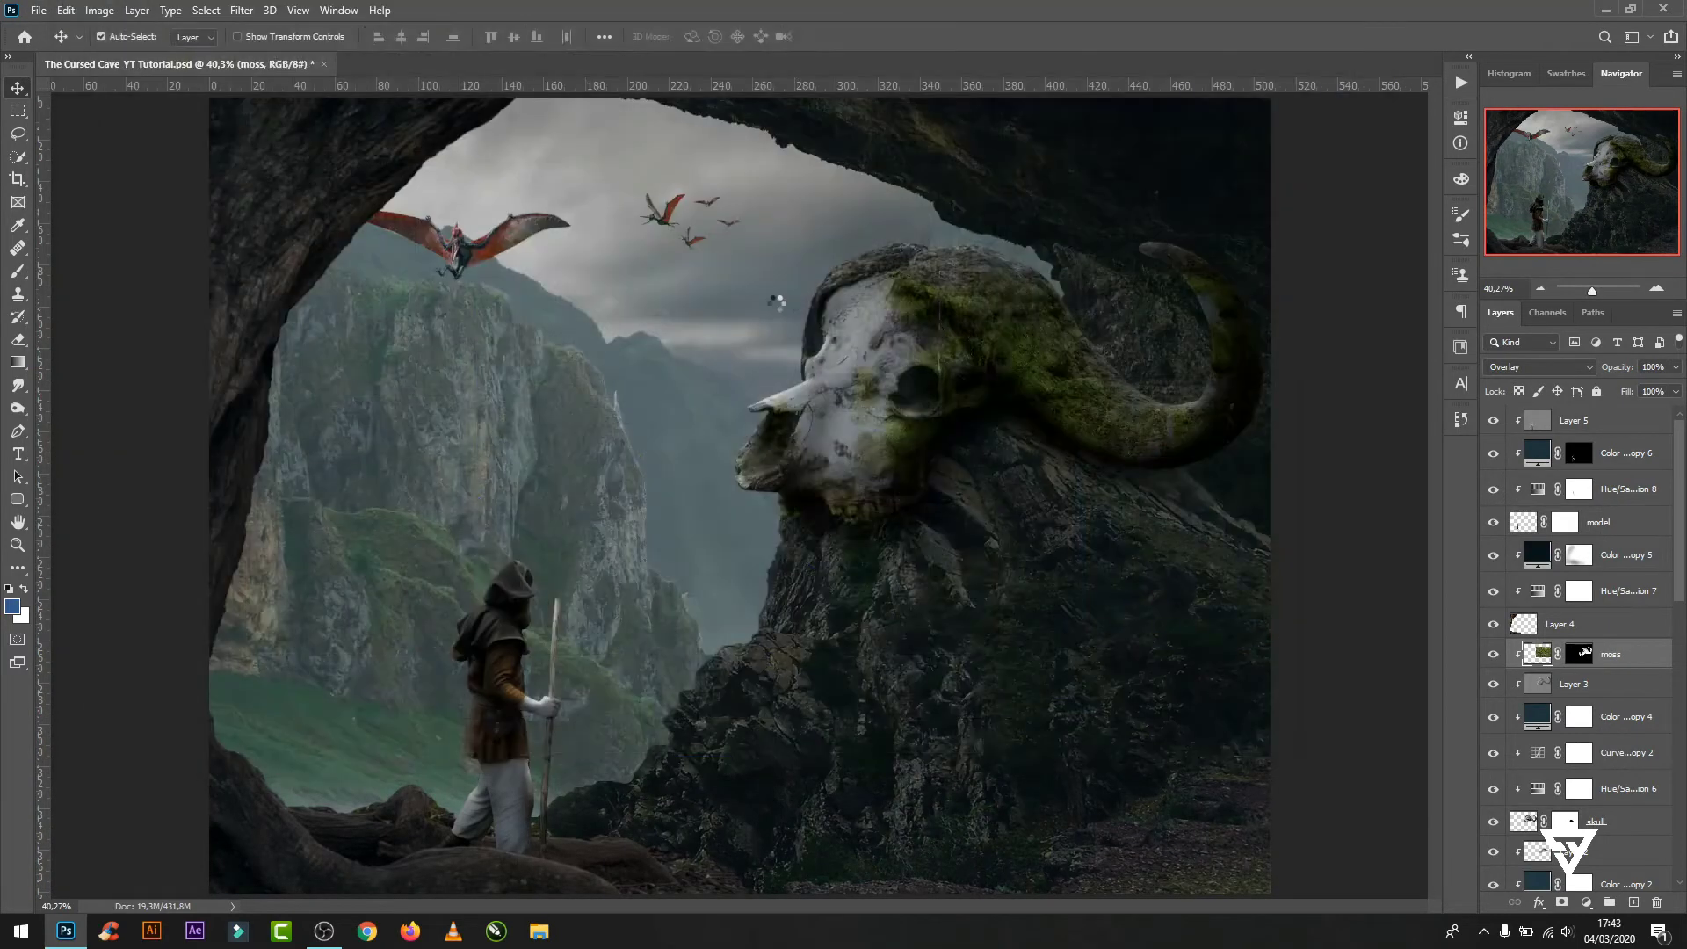
key(Return)
click(1419, 479)
key(m)
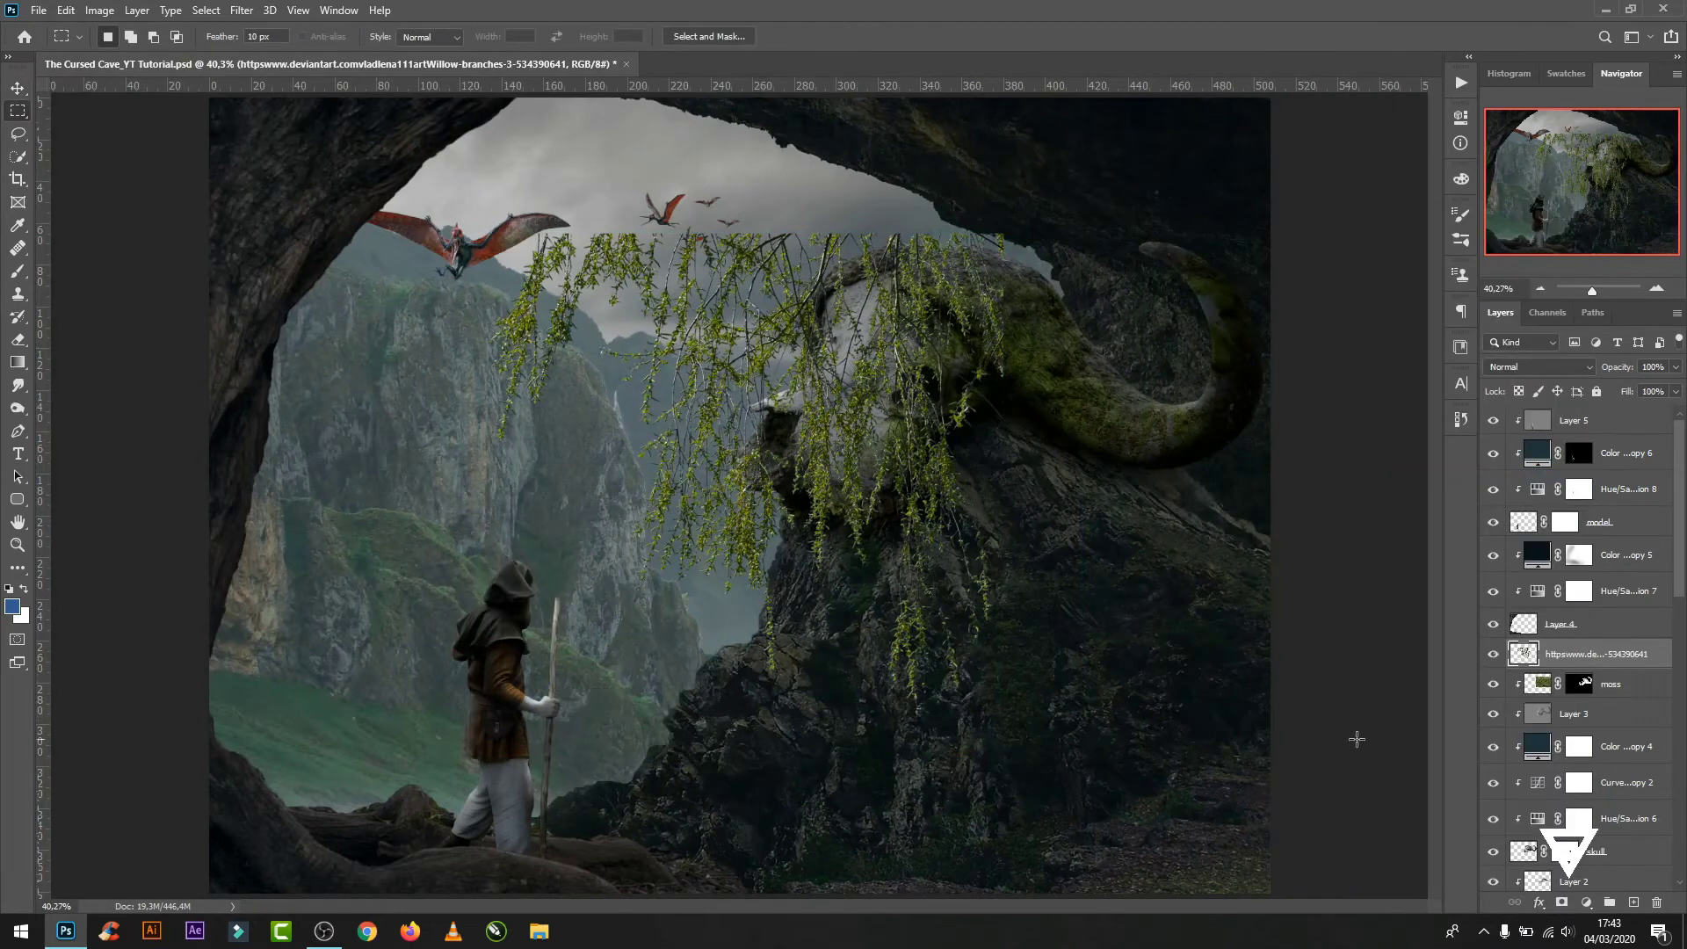
double_click(1569, 654)
text(branche)
key(Return)
- Shrink, rotate and move the branches to hang from the top of the cave arch
key(ctrl+t)
drag(1002, 716, 772, 539)
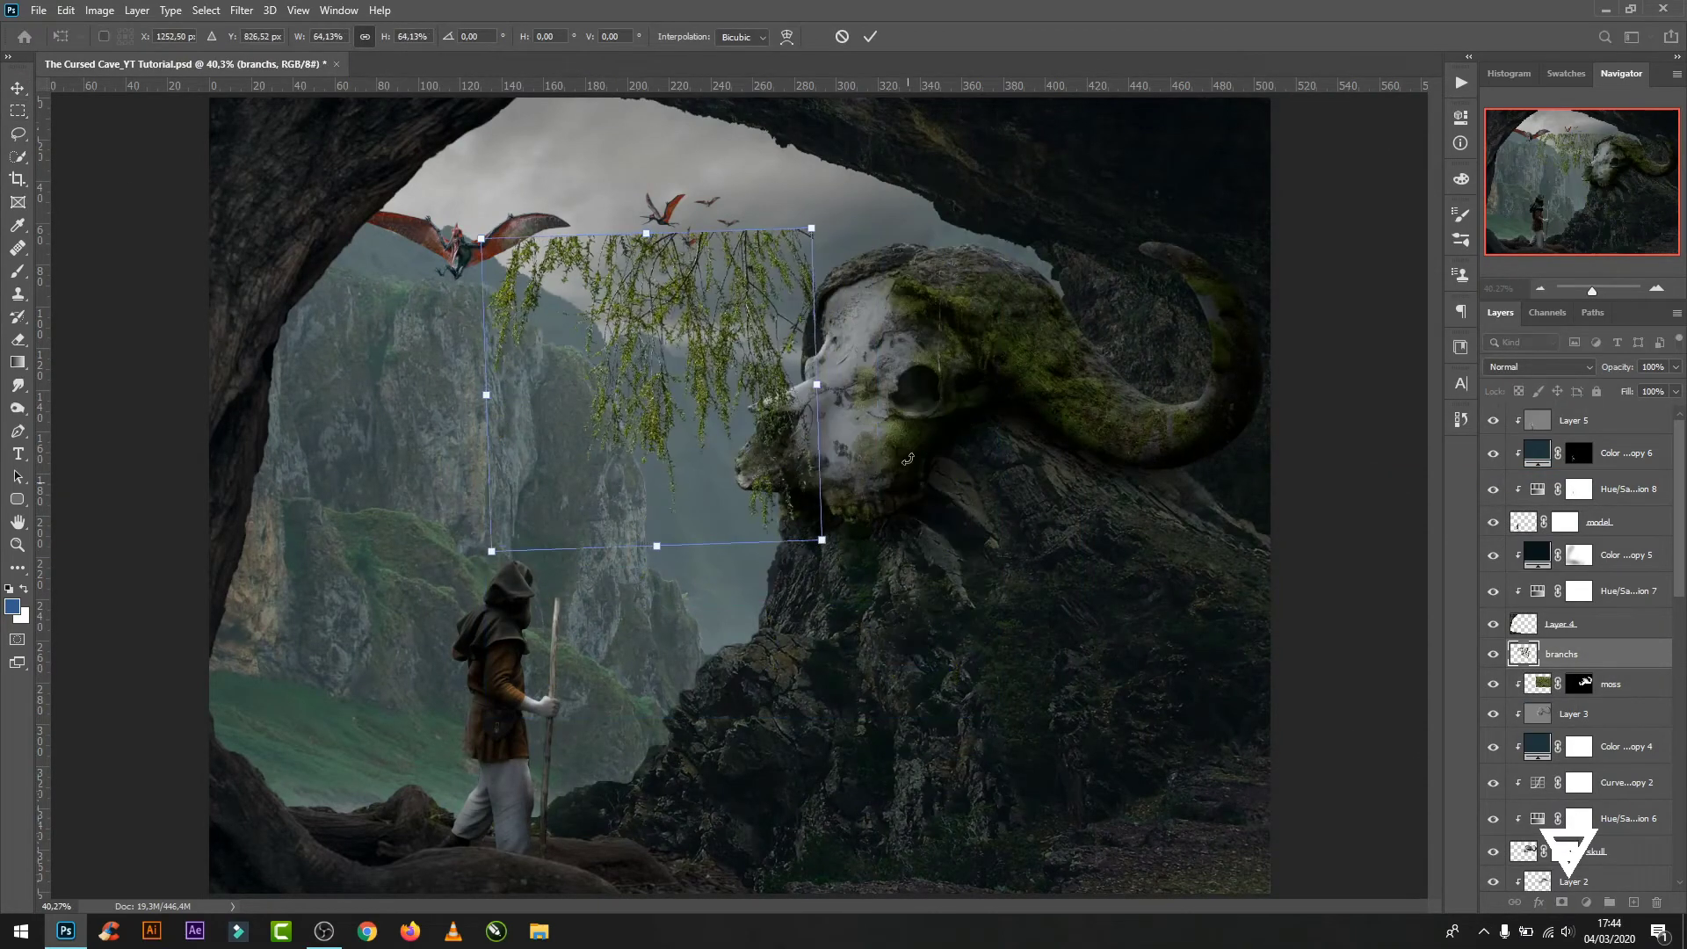
drag(631, 386, 450, 130)
key(Return)
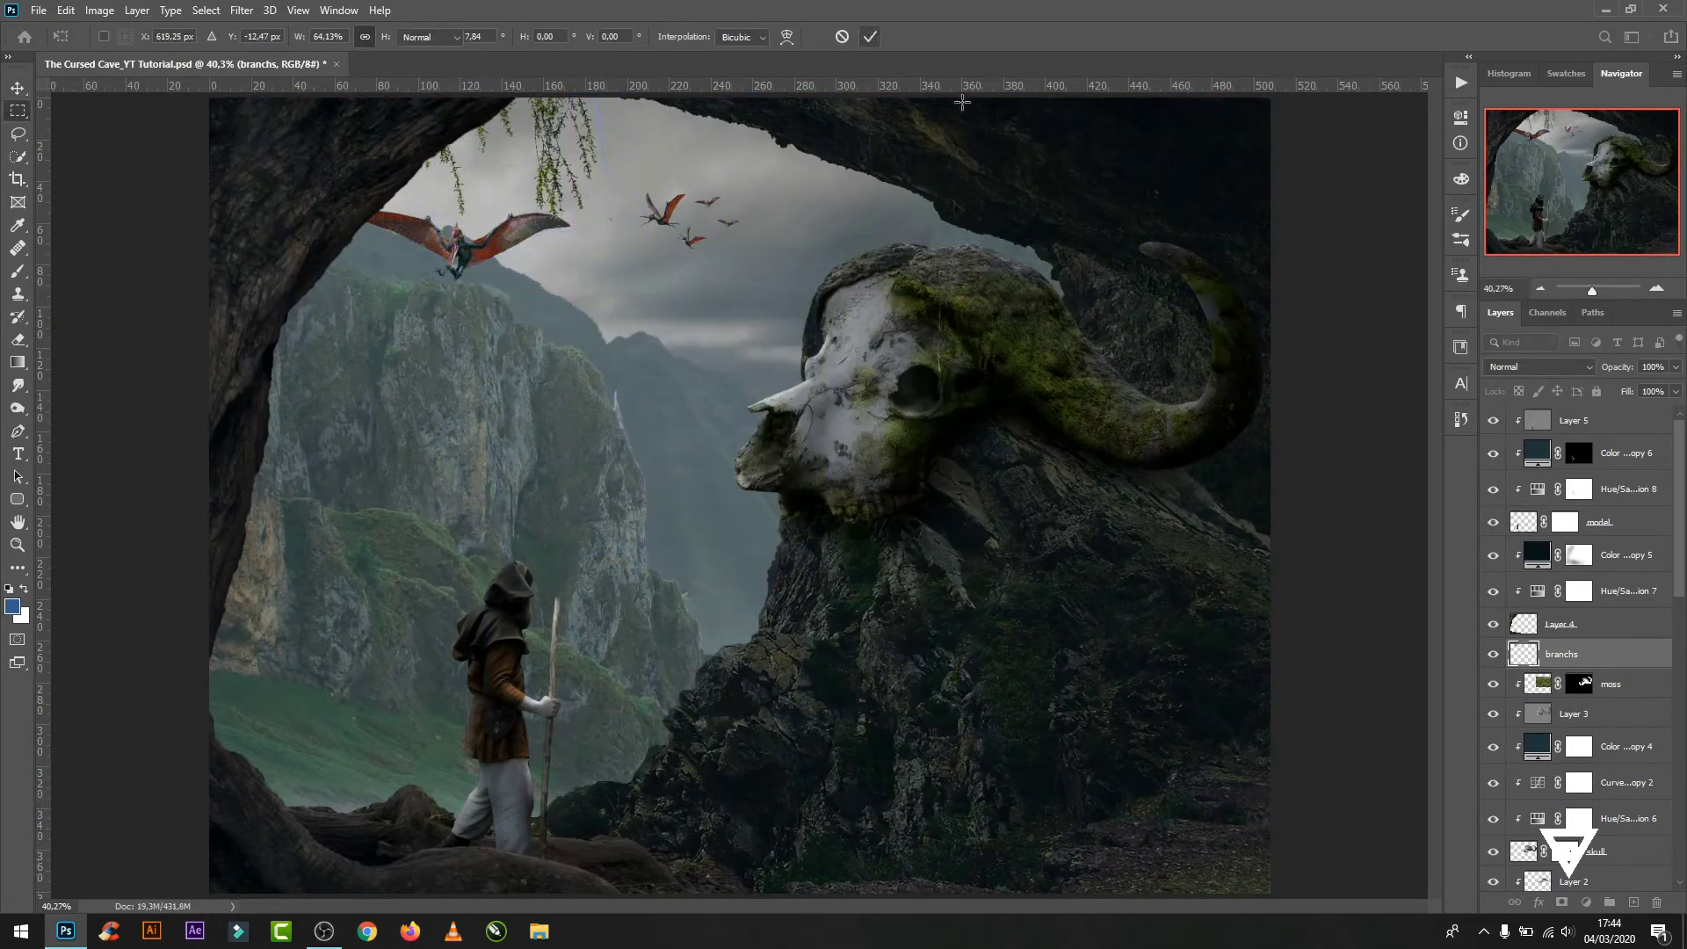
- Darken the branches with a clipped Hue/Saturation layer at Lightness about -50
click(1586, 902)
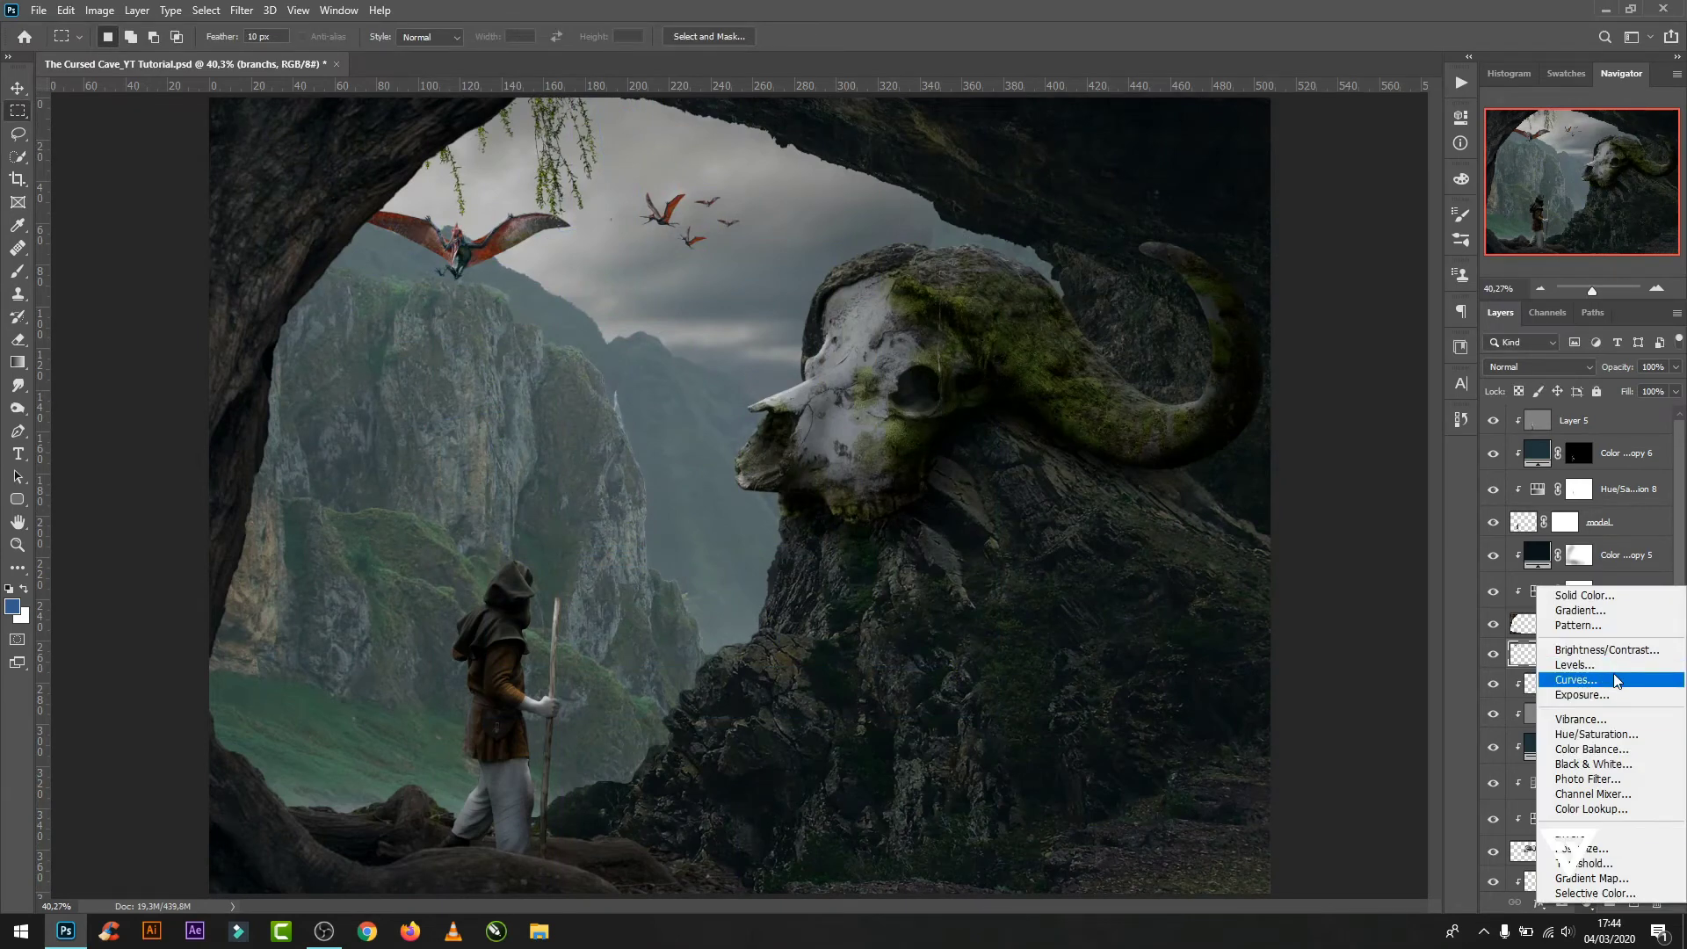
click(1595, 734)
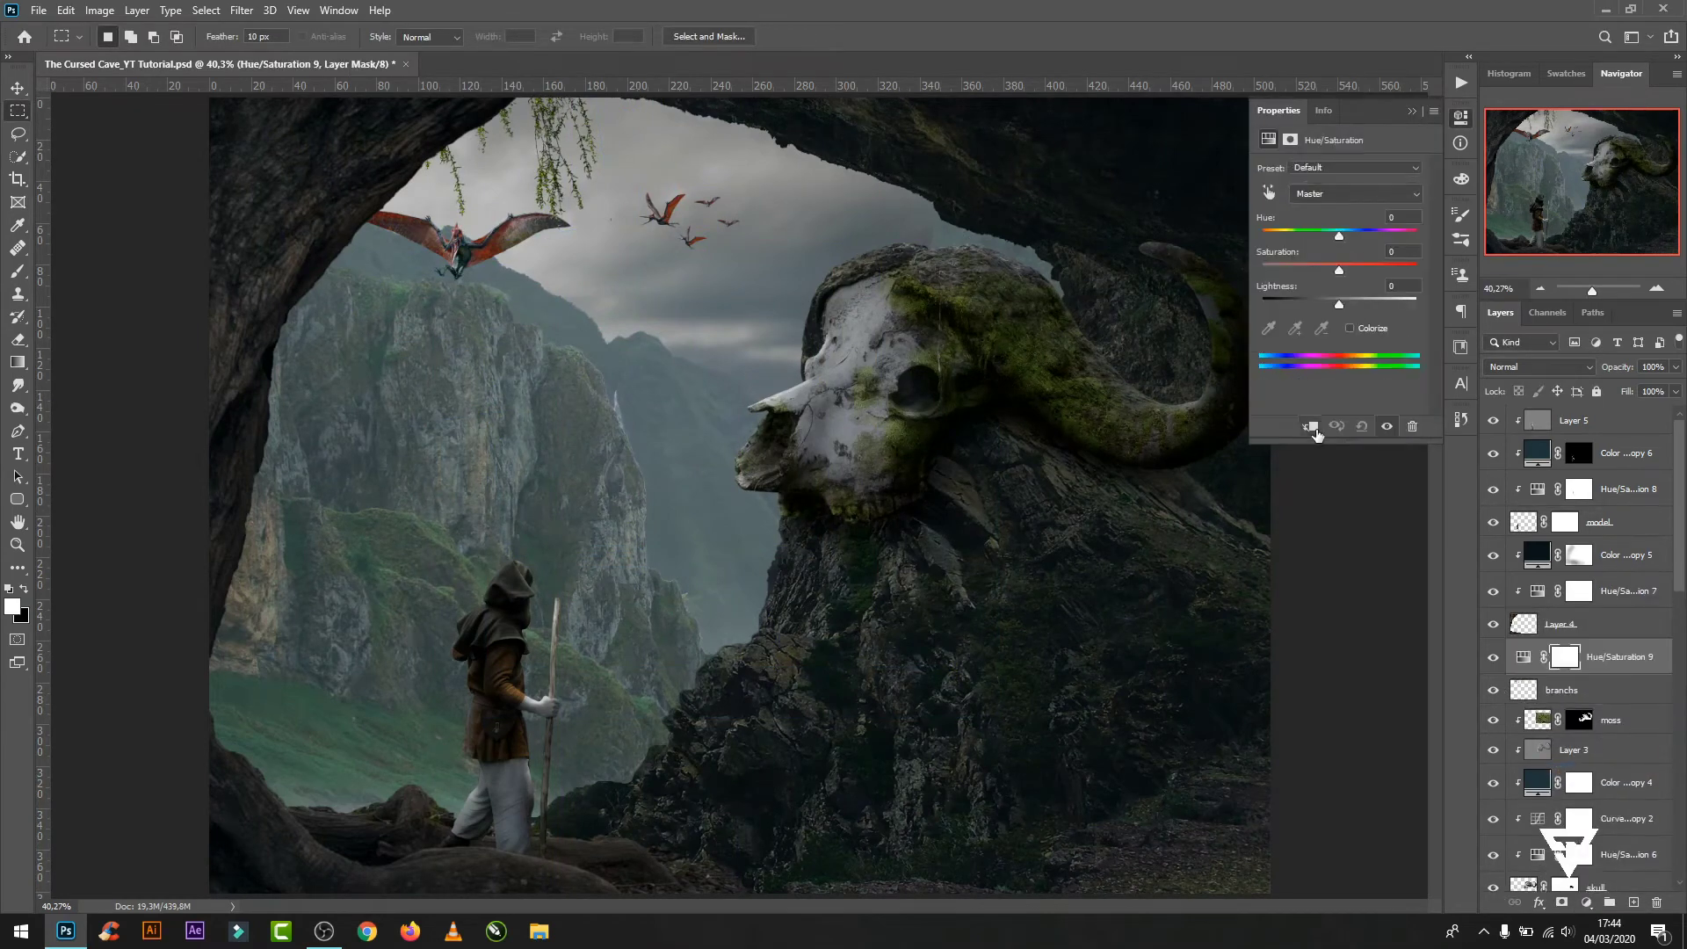
click(1309, 426)
drag(1339, 304, 1295, 304)
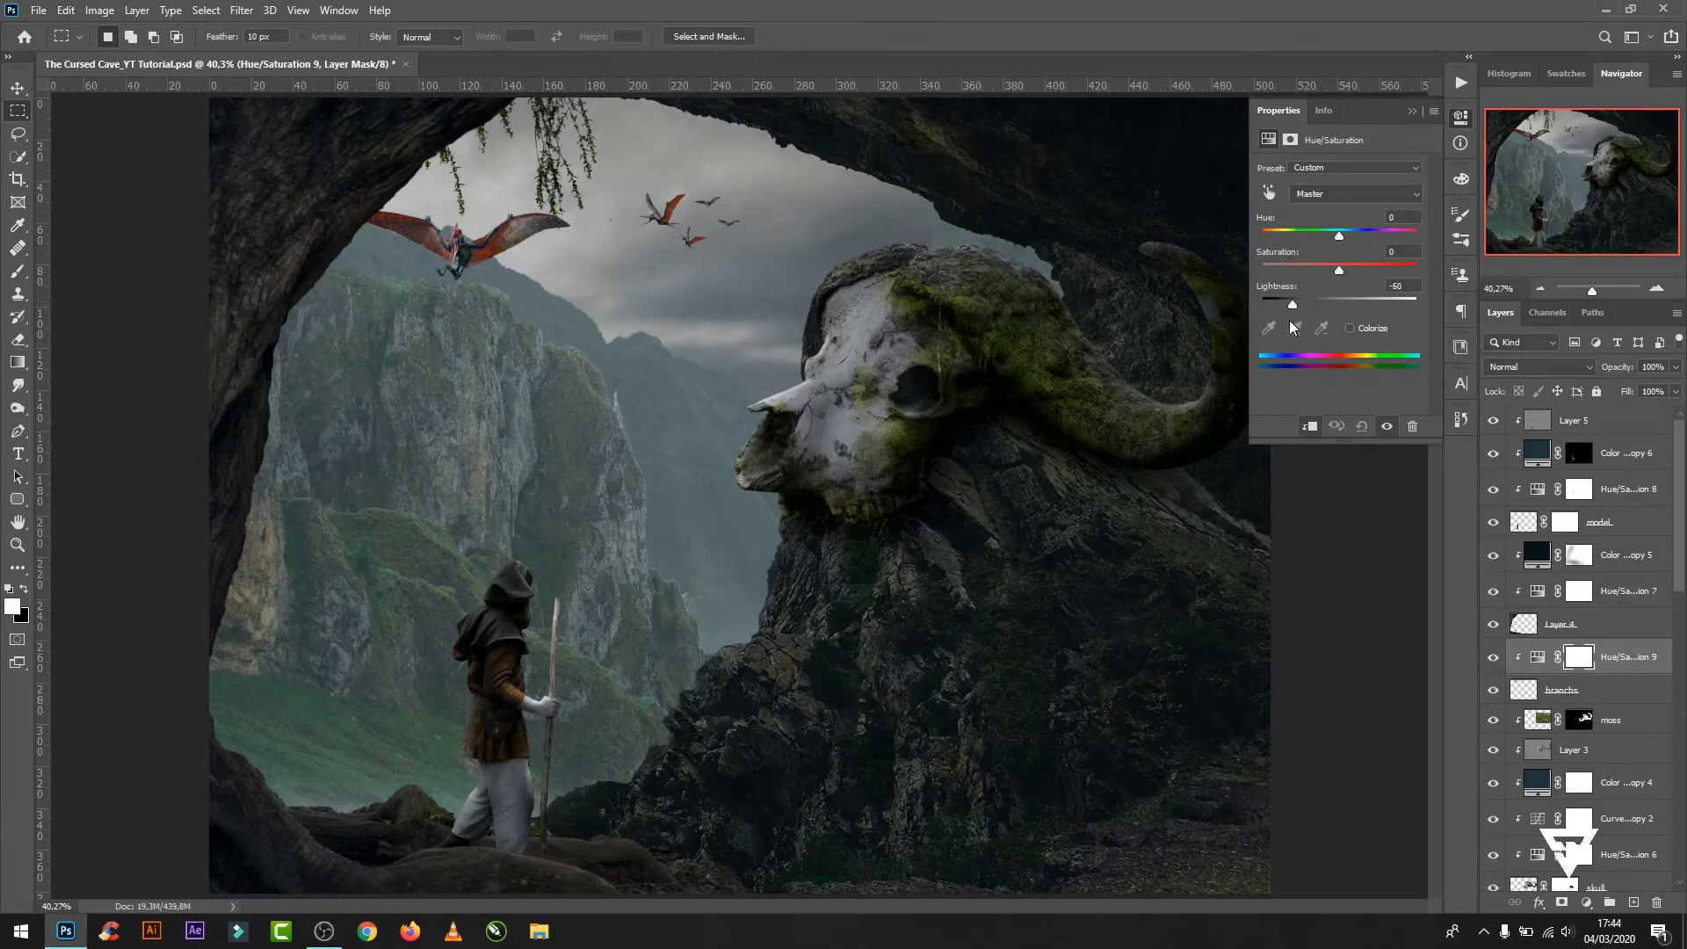
click(1412, 110)
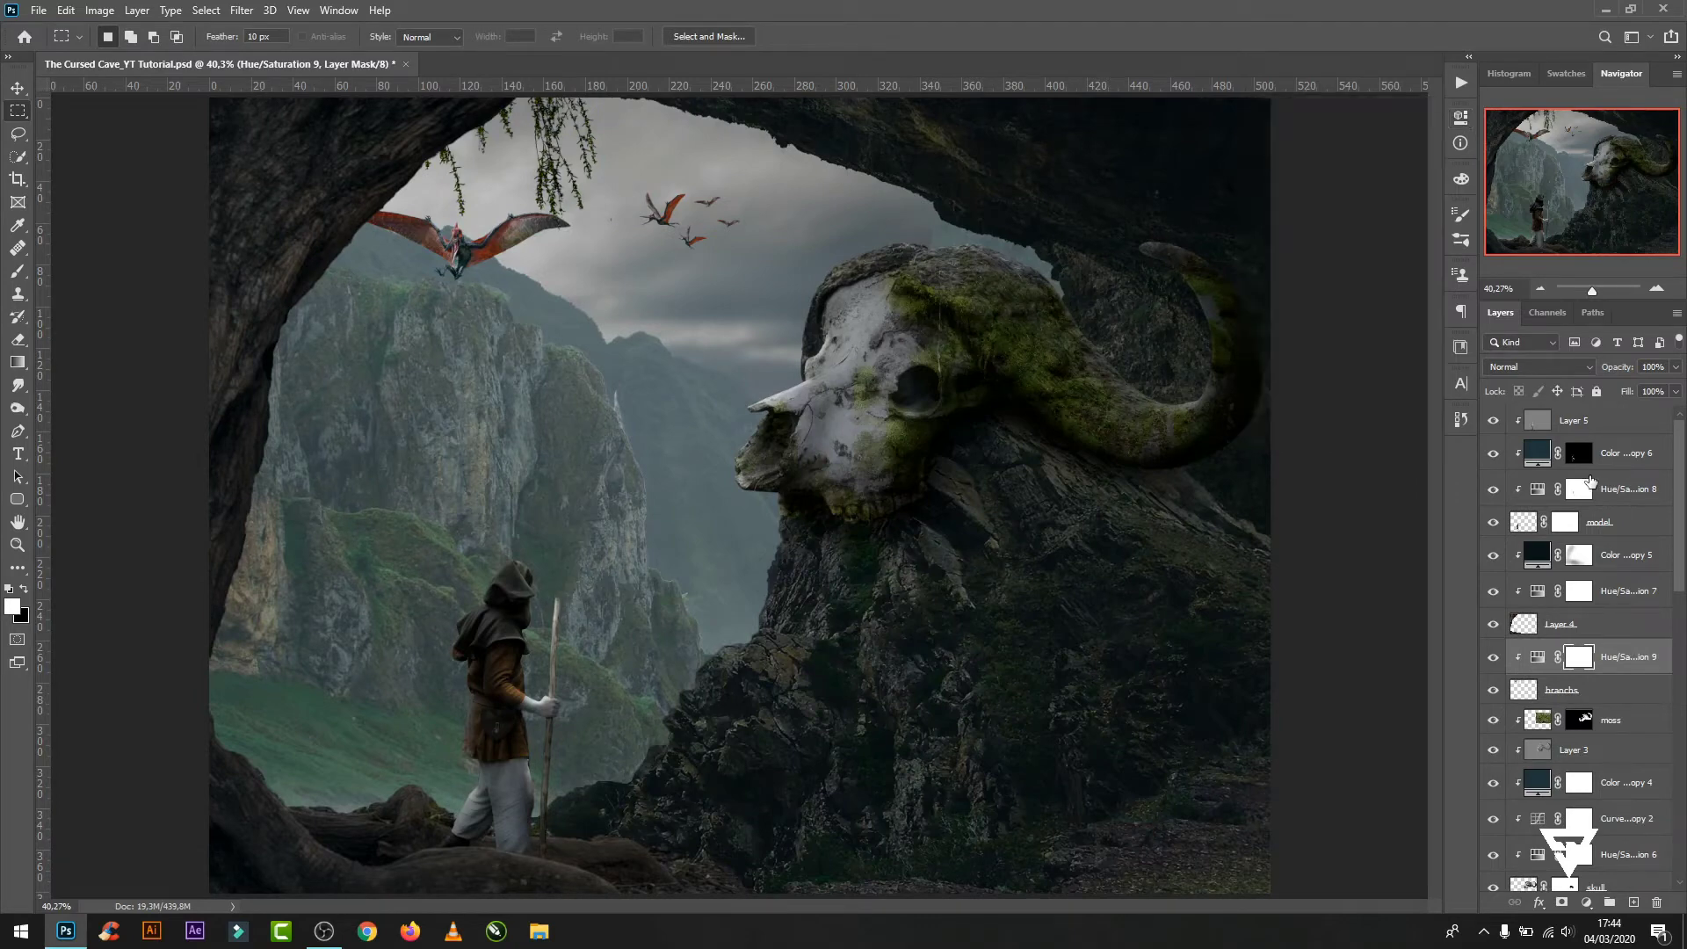
click(1639, 716)
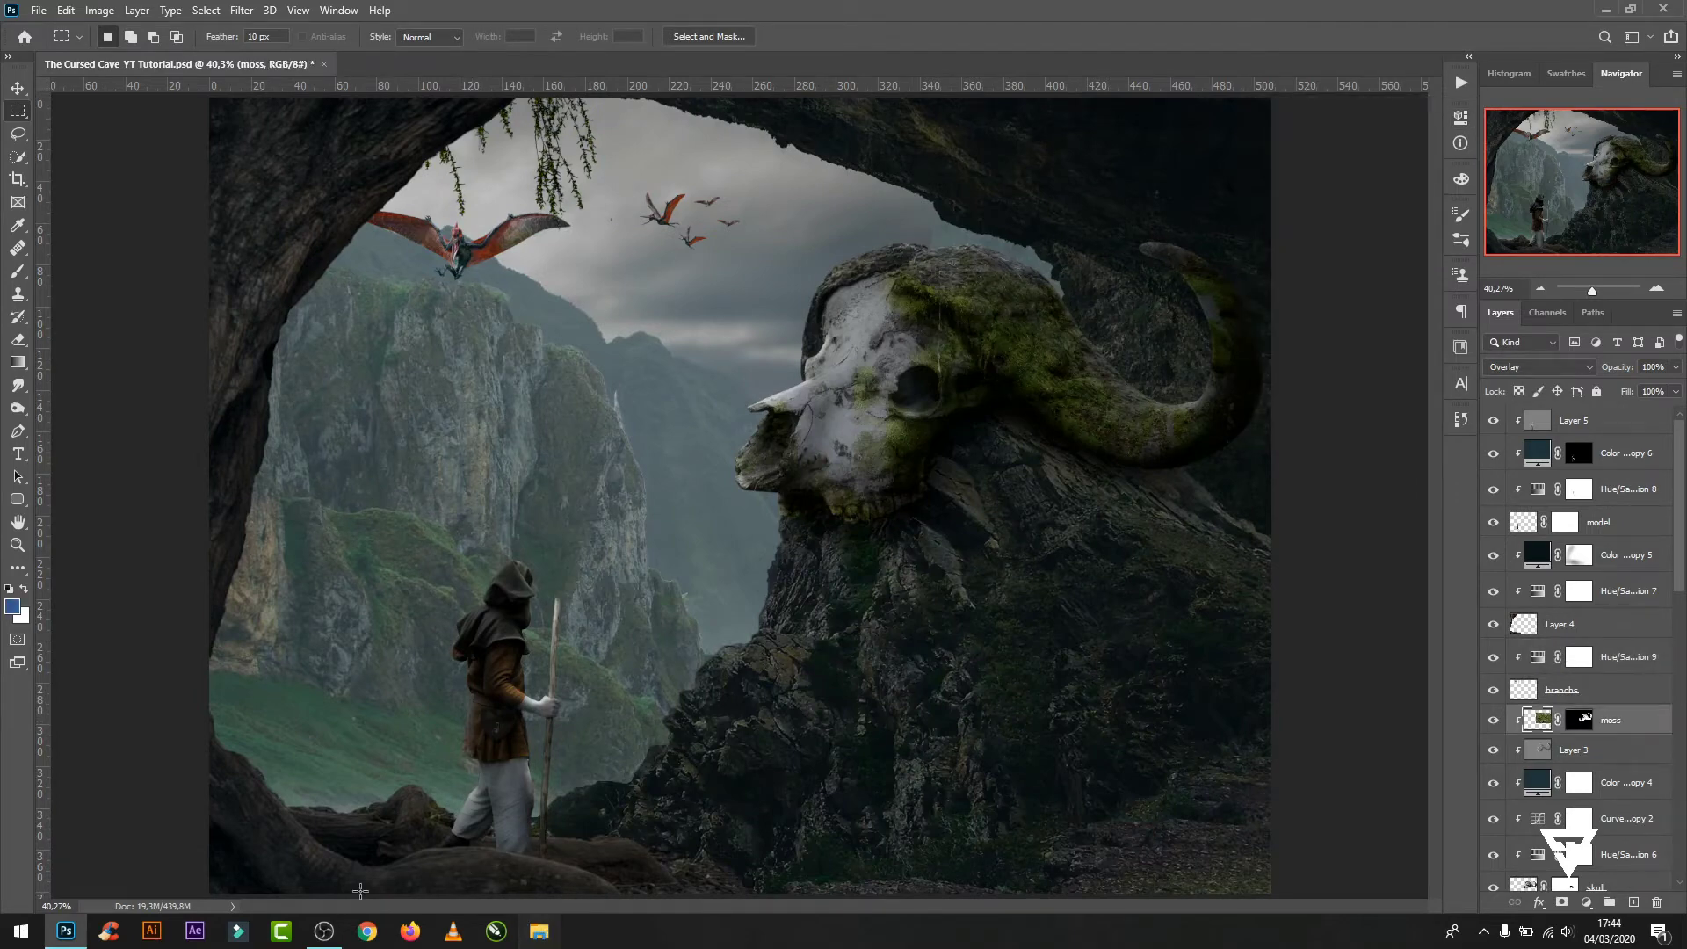
- Place the tree stock image and delete everything outside the lassoed tree, removing its watermark
click(39, 9)
click(113, 369)
double_click(1242, 452)
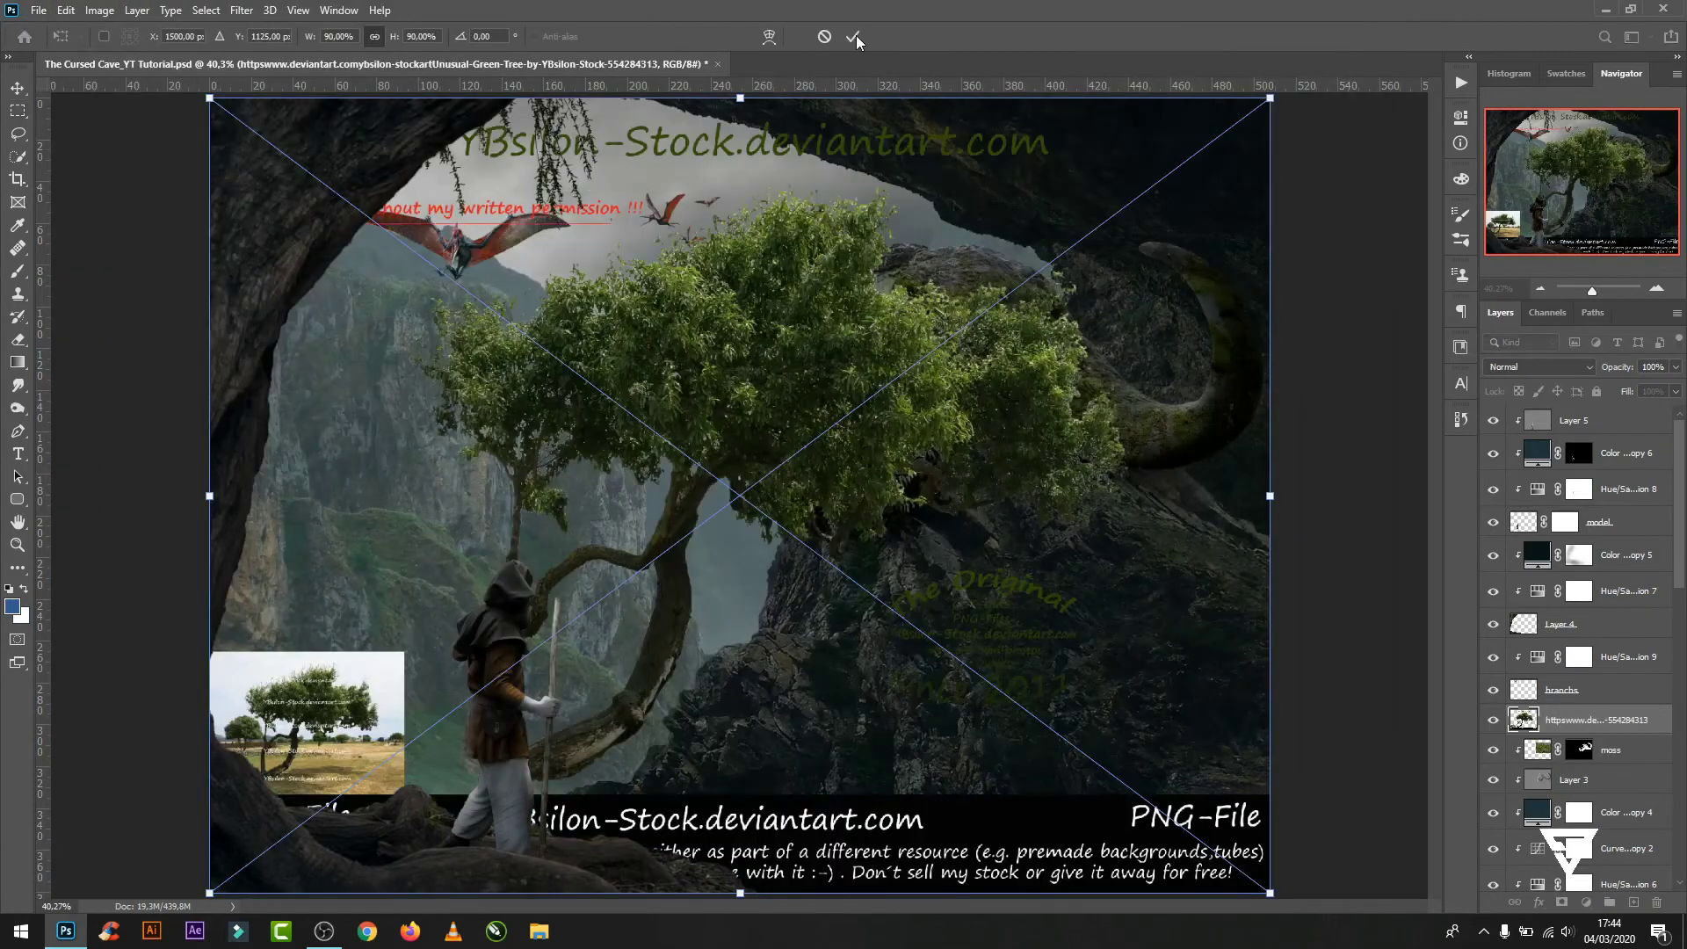
click(853, 37)
key(l)
drag(975, 161, 993, 327)
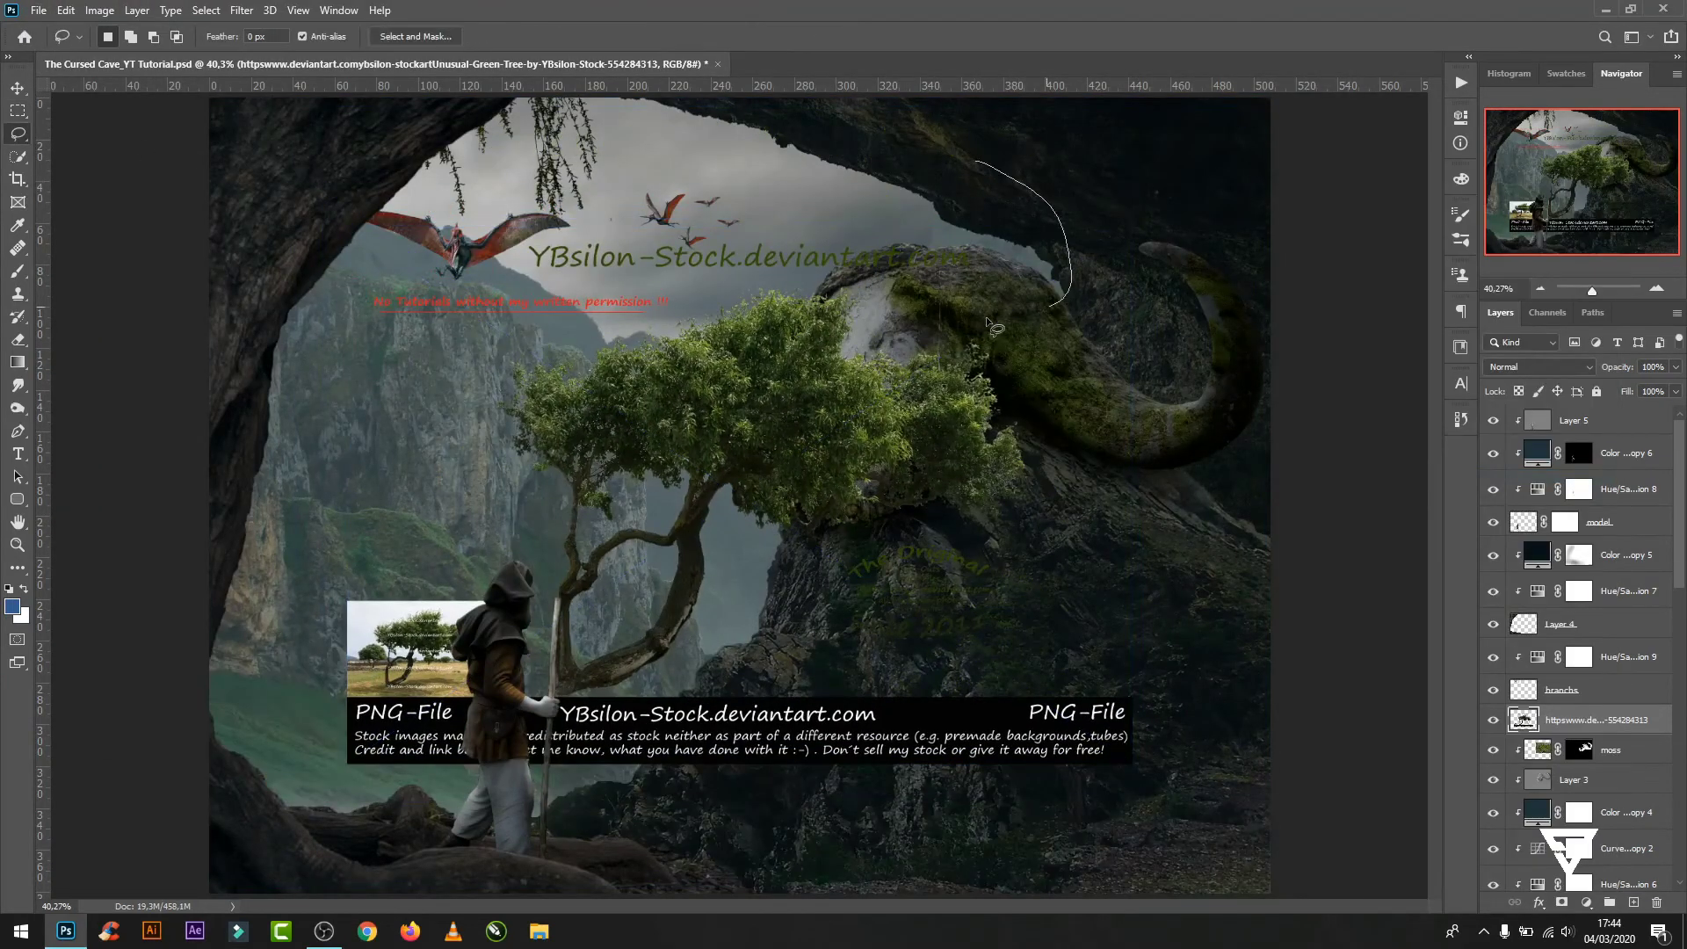
drag(836, 552, 976, 163)
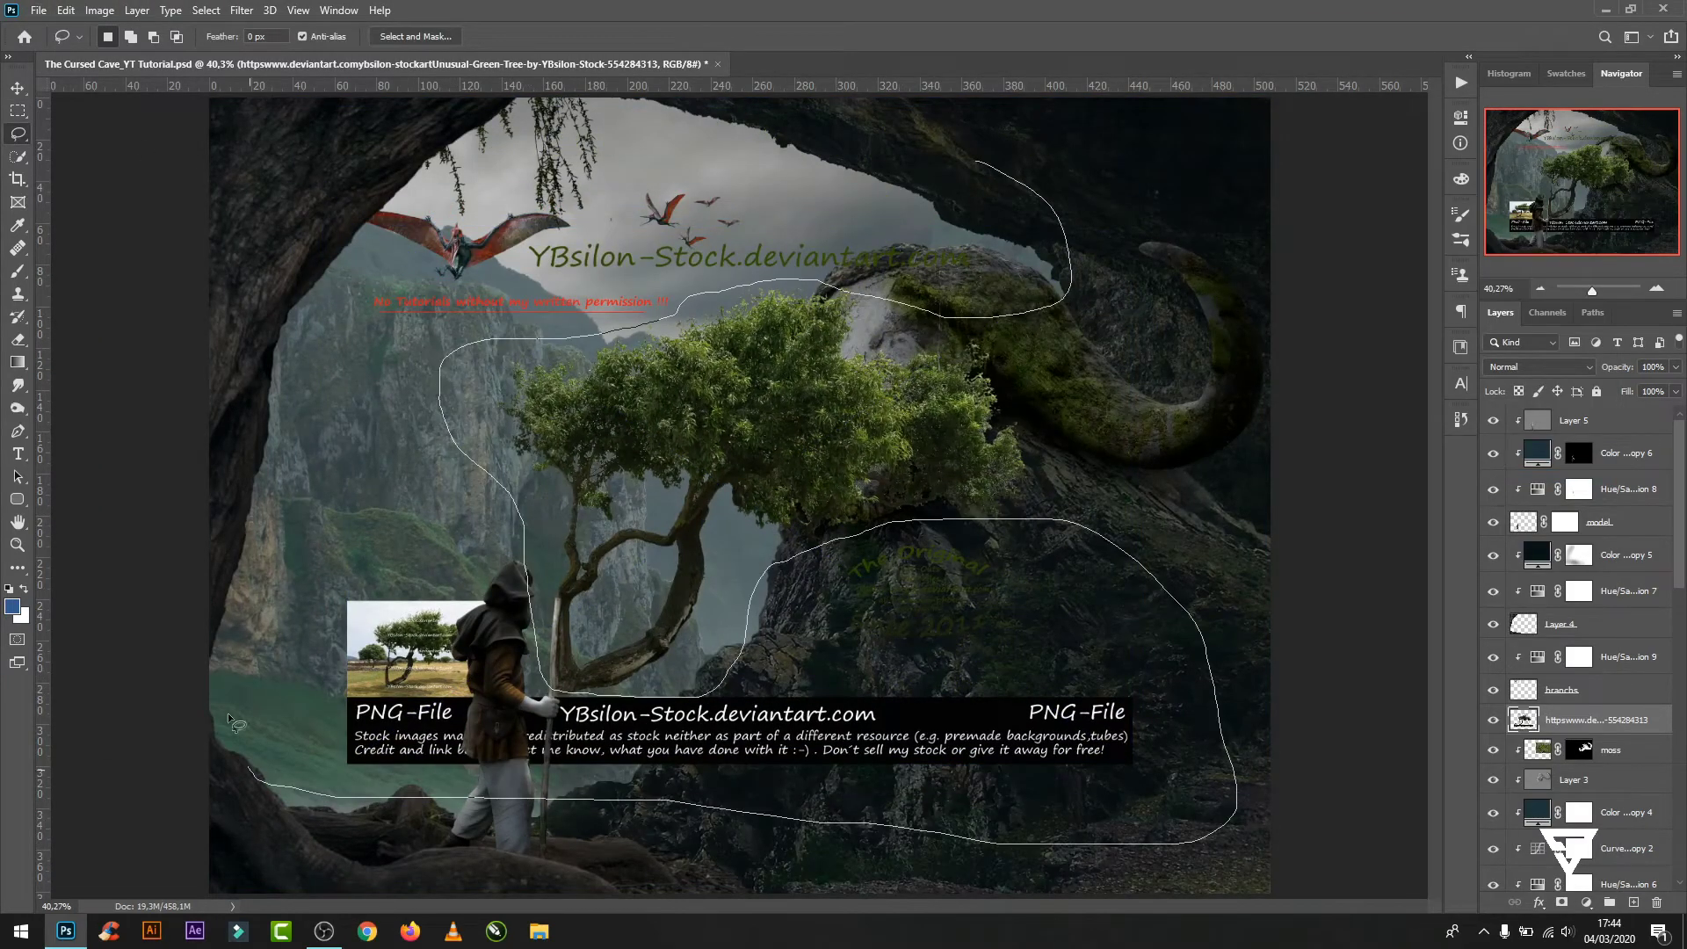
key(ctrl+shift+i)
key(Delete)
key(ctrl+d)
- Shrink the tree to about 55%, rotate it and move it to the lower-left corner
key(ctrl+t)
drag(1132, 279, 835, 492)
drag(659, 493, 246, 747)
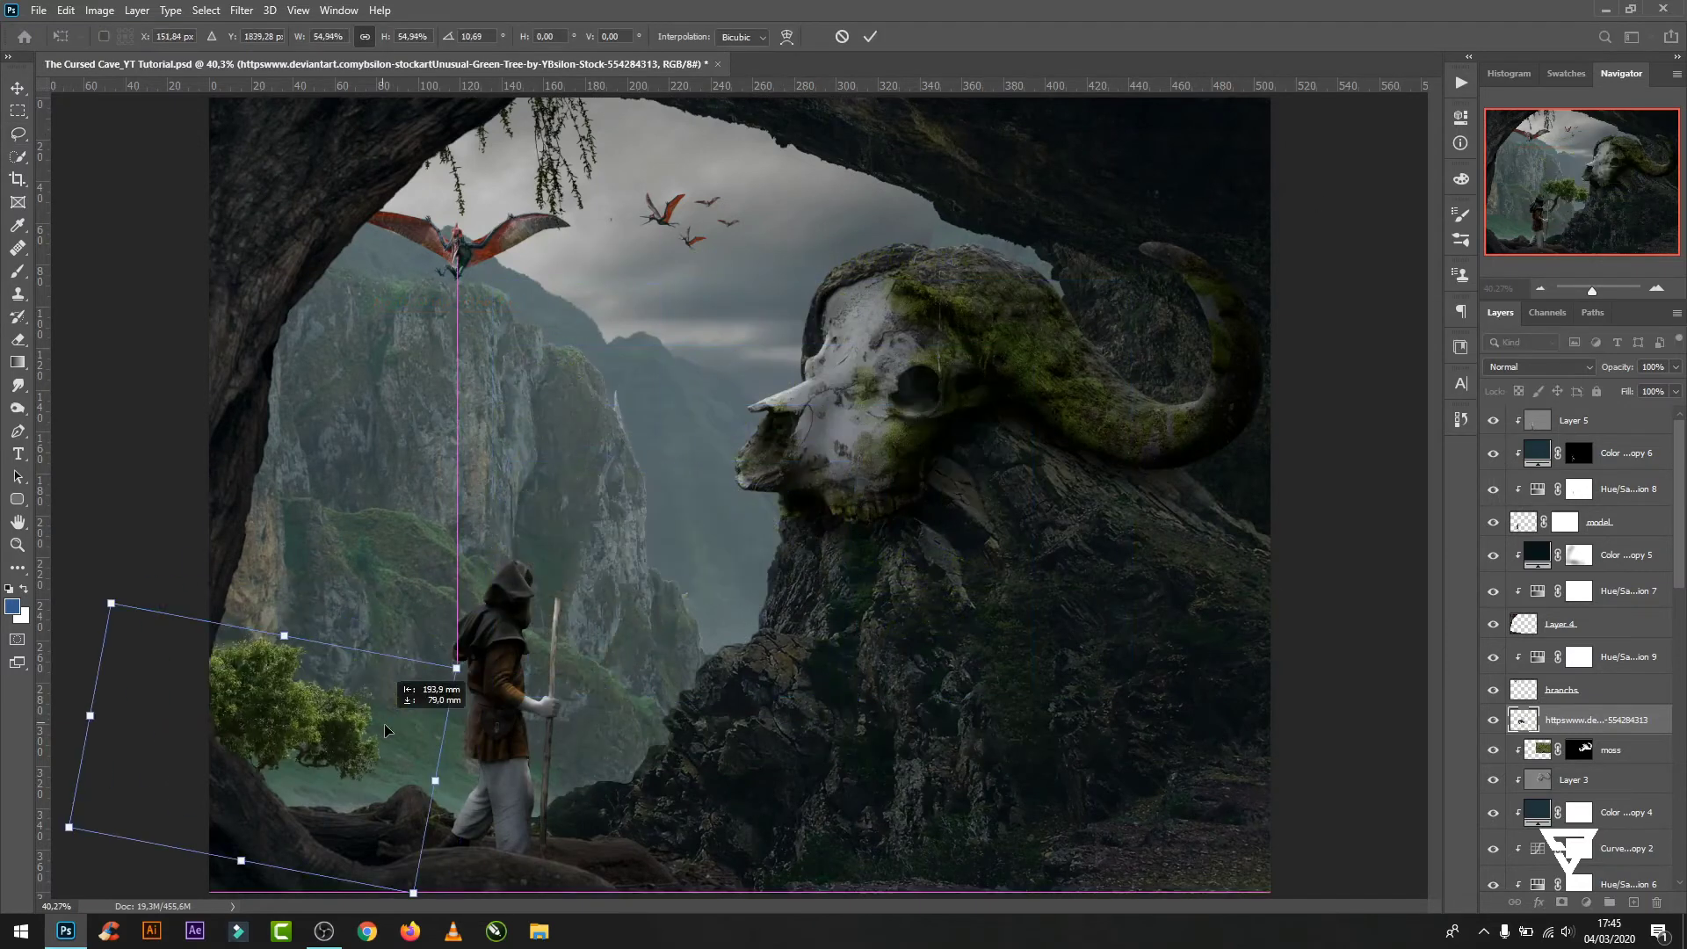
drag(422, 598, 912, 10)
click(870, 36)
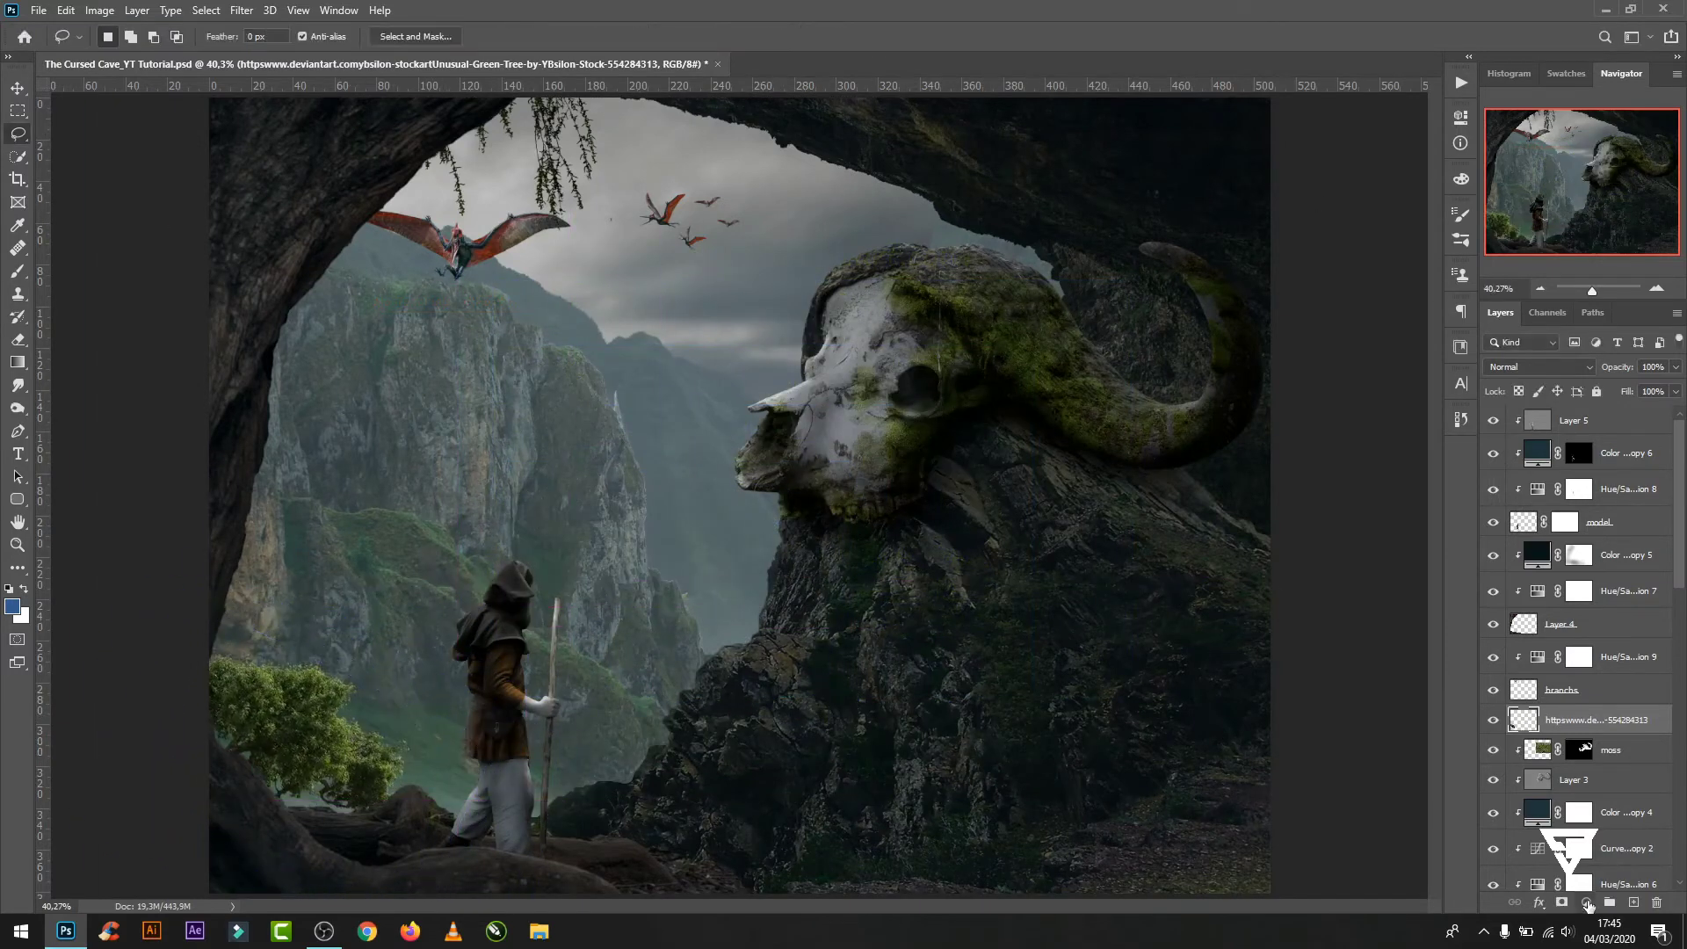
- Shift the tree's hue and darken it with a clipped Hue/Saturation layer
click(1586, 903)
key(ctrl+alt+g)
drag(1339, 304, 1316, 302)
drag(1339, 230, 1356, 237)
click(1412, 111)
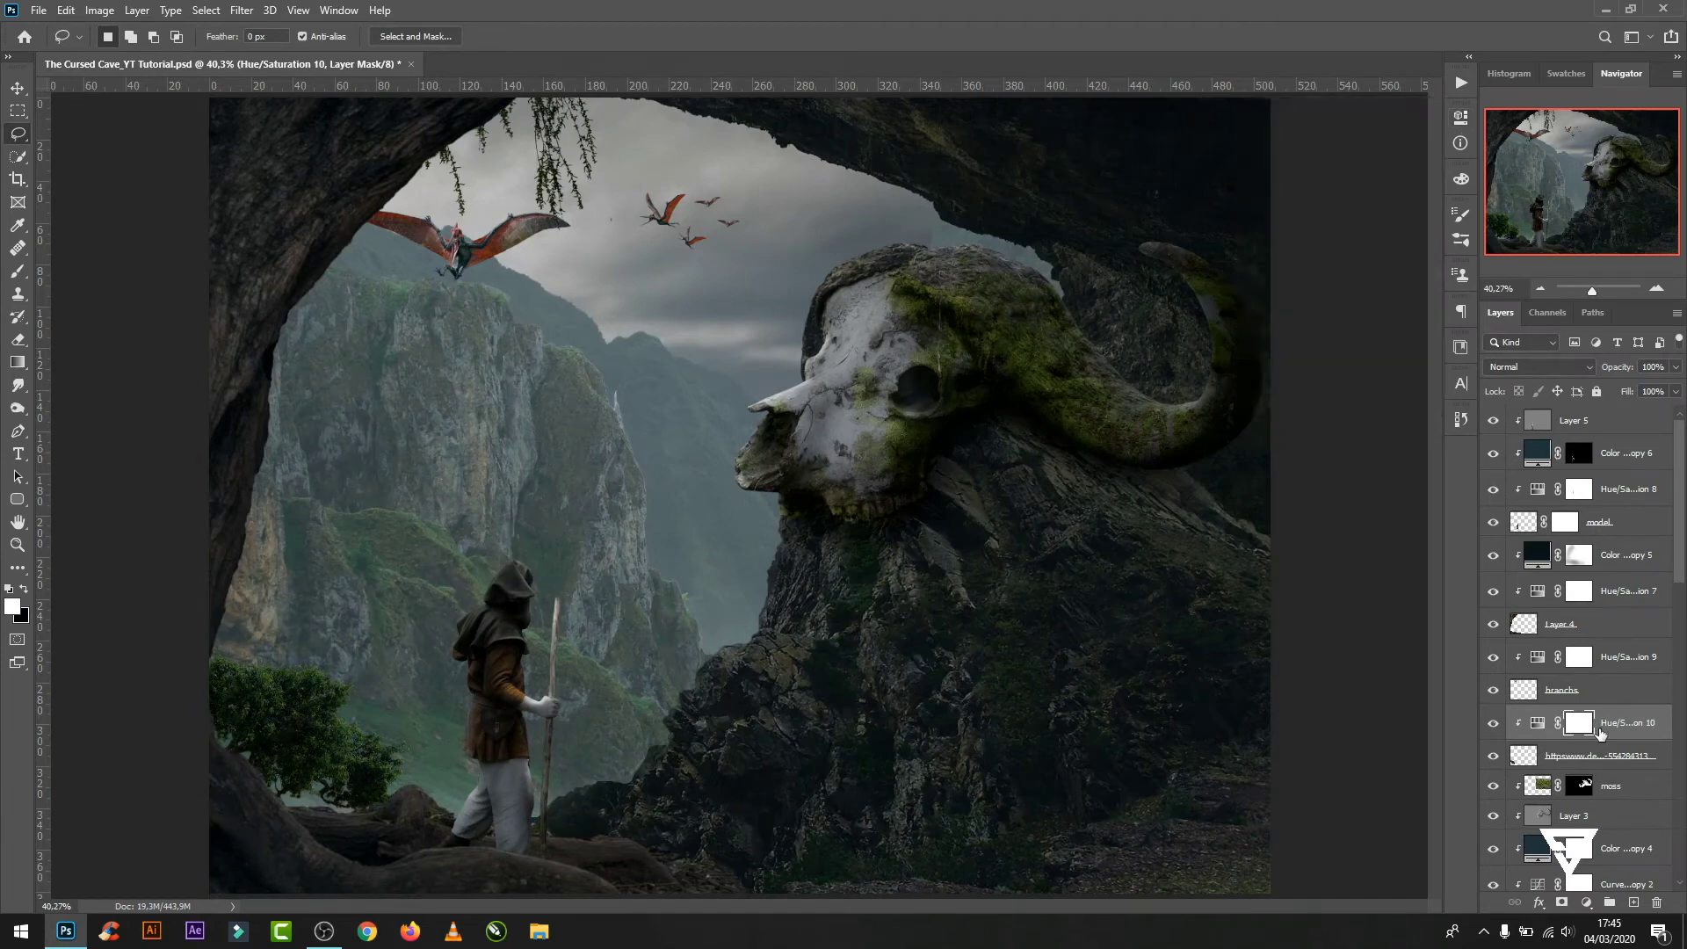
key(b)
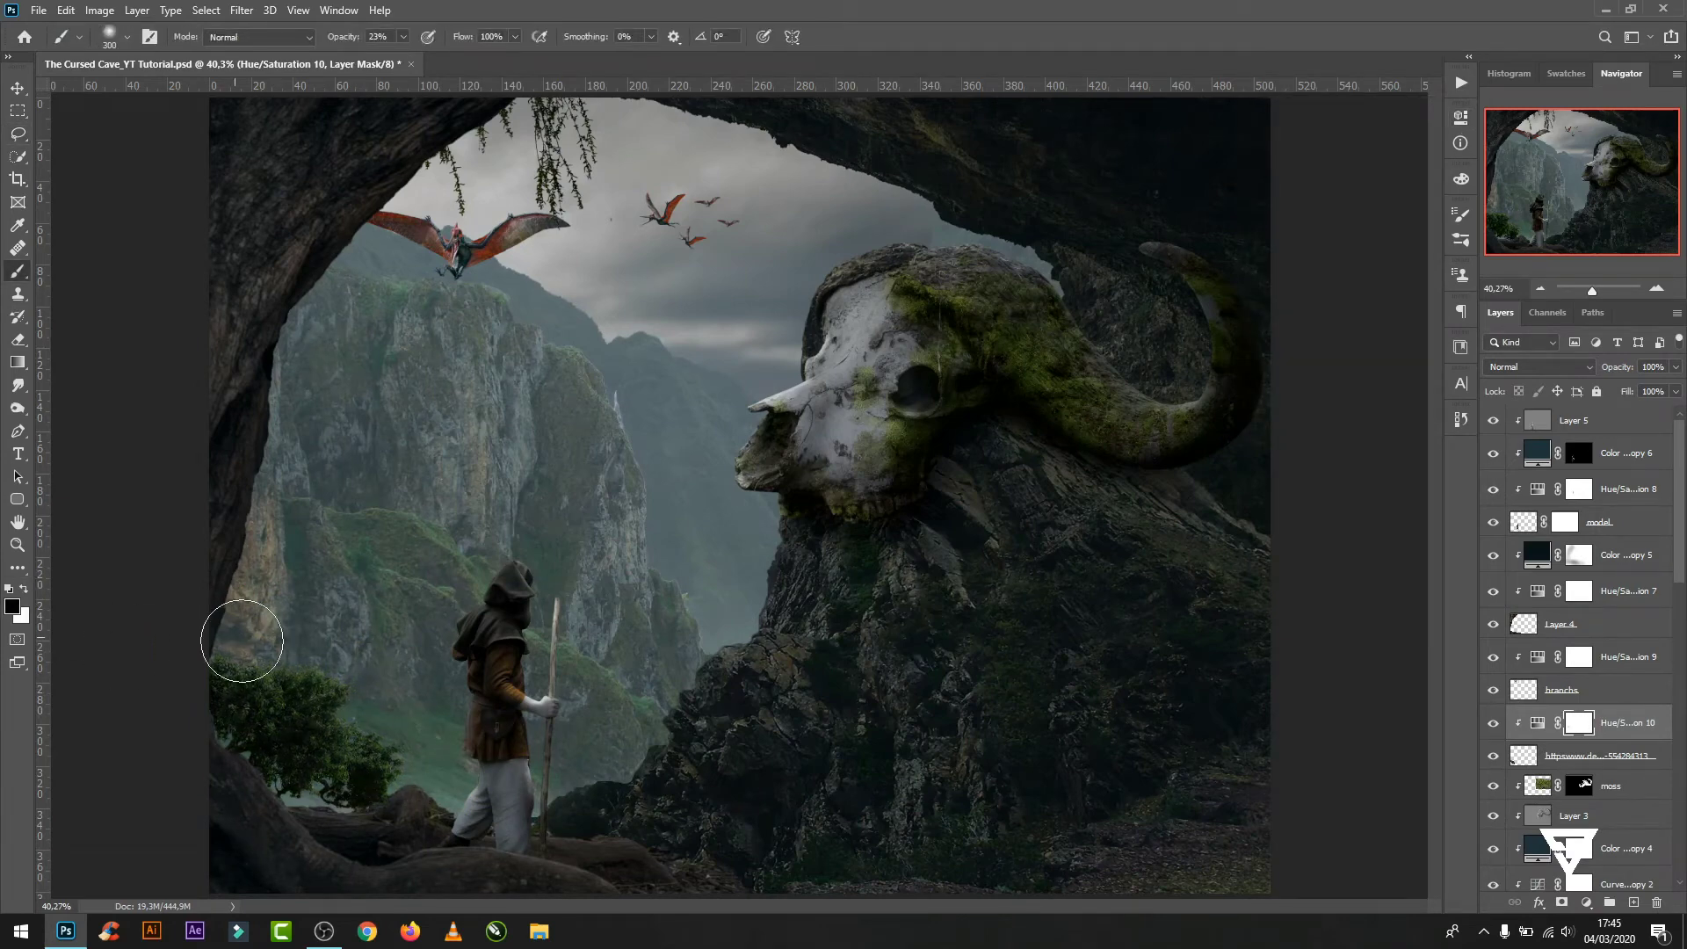
key(v)
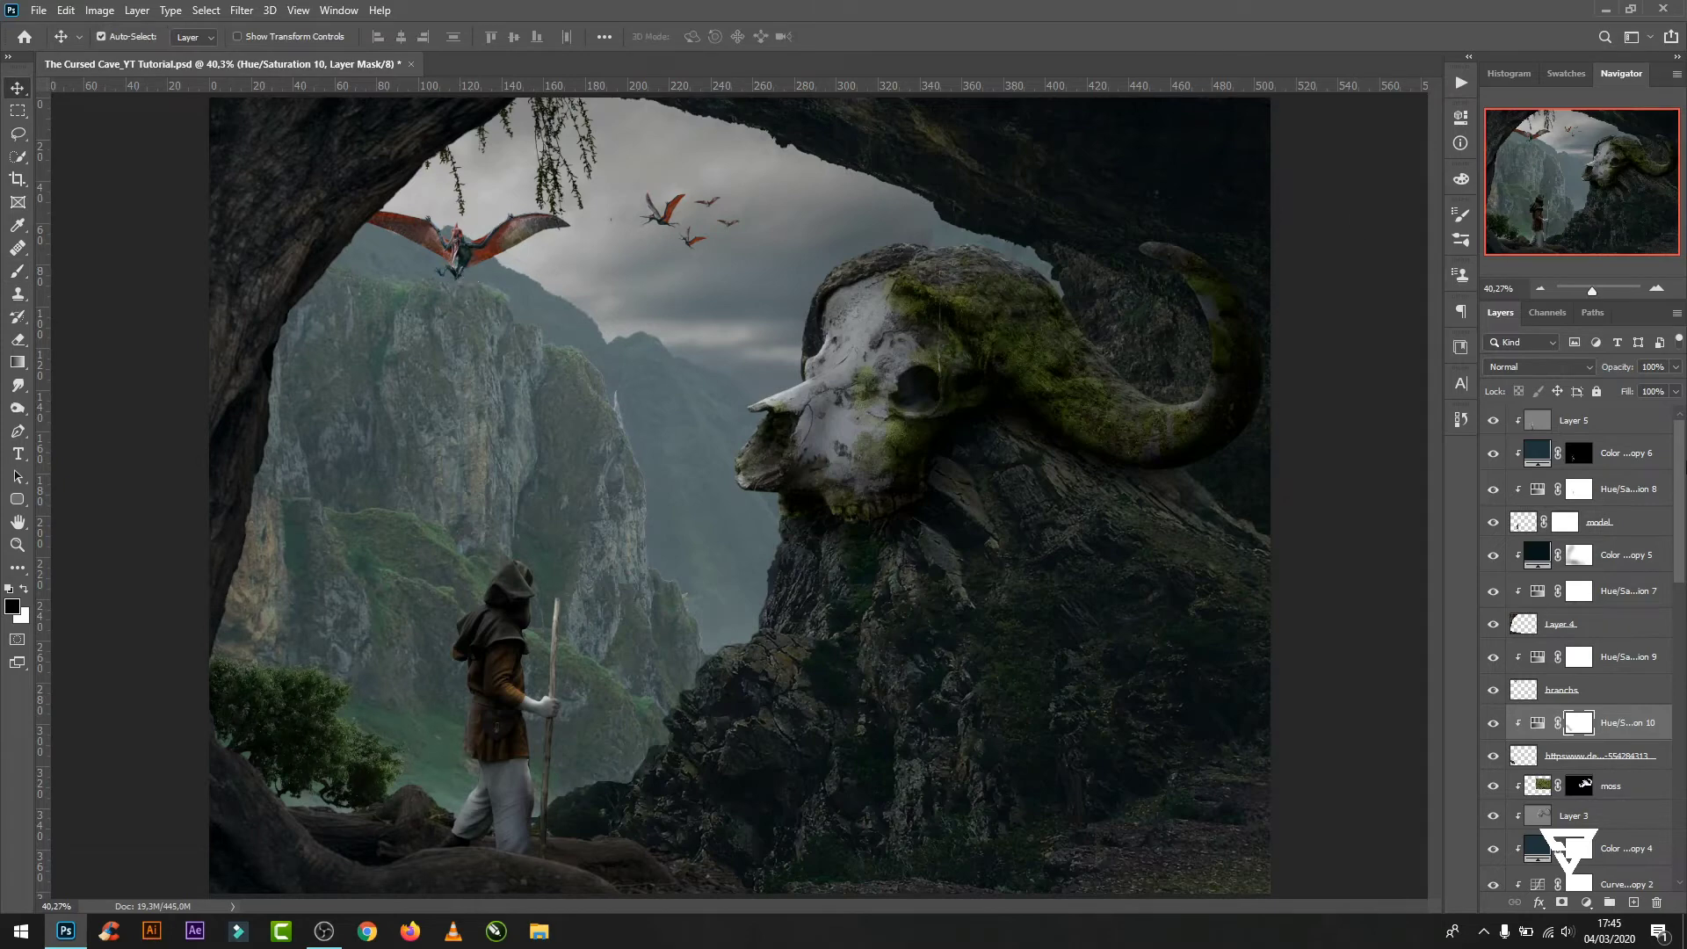
scroll(1684, 537, down, 4)
- Name the traveller group 'model' and the tree group 'Tree'
scroll(1684, 537, up, 1)
click(1577, 418)
text(model)
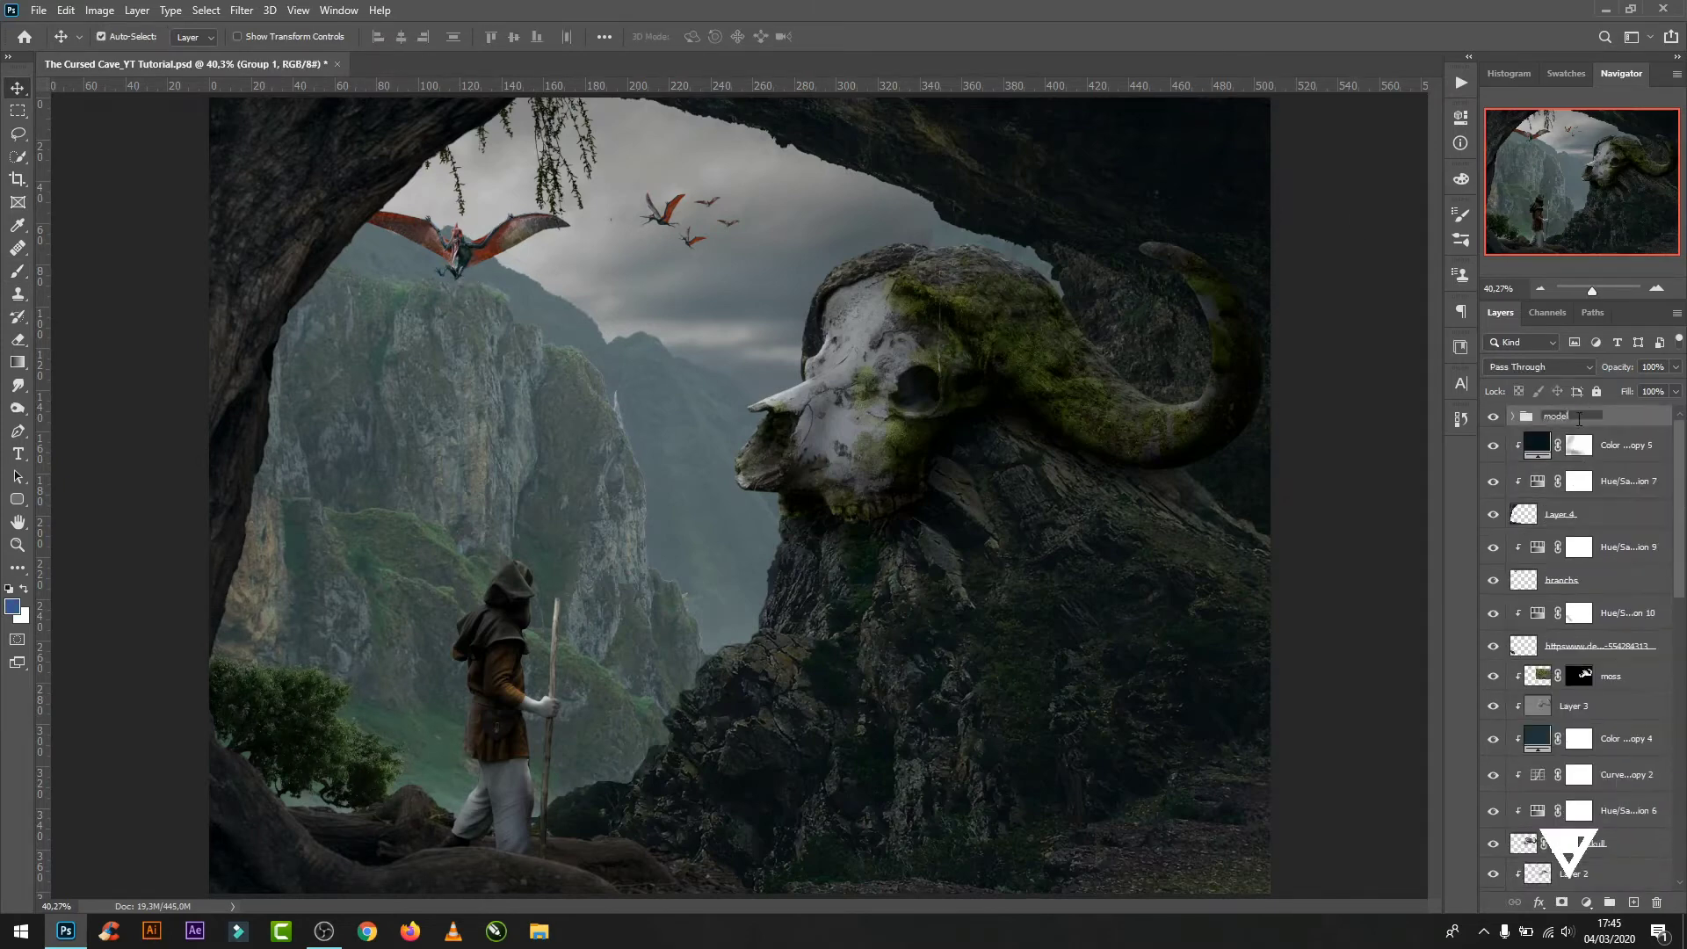
key(Return)
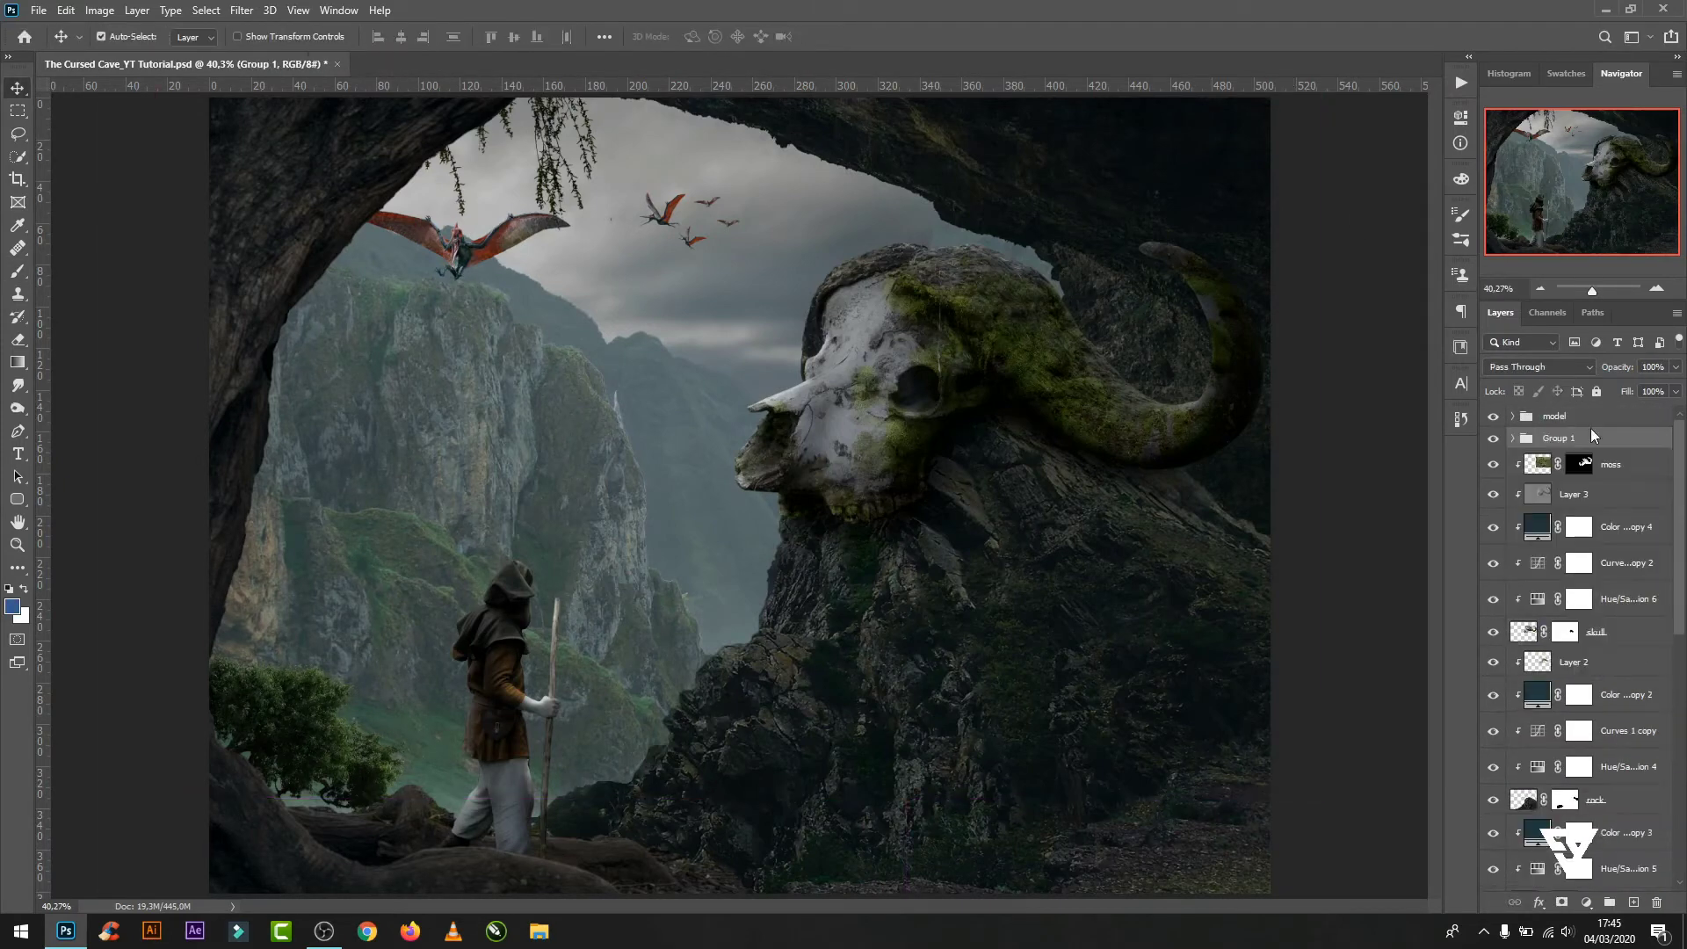
text(e)
key(Return)
- Group the moss and skull layers as 'Skull' and the rock layers as 'Rock'
click(1625, 466)
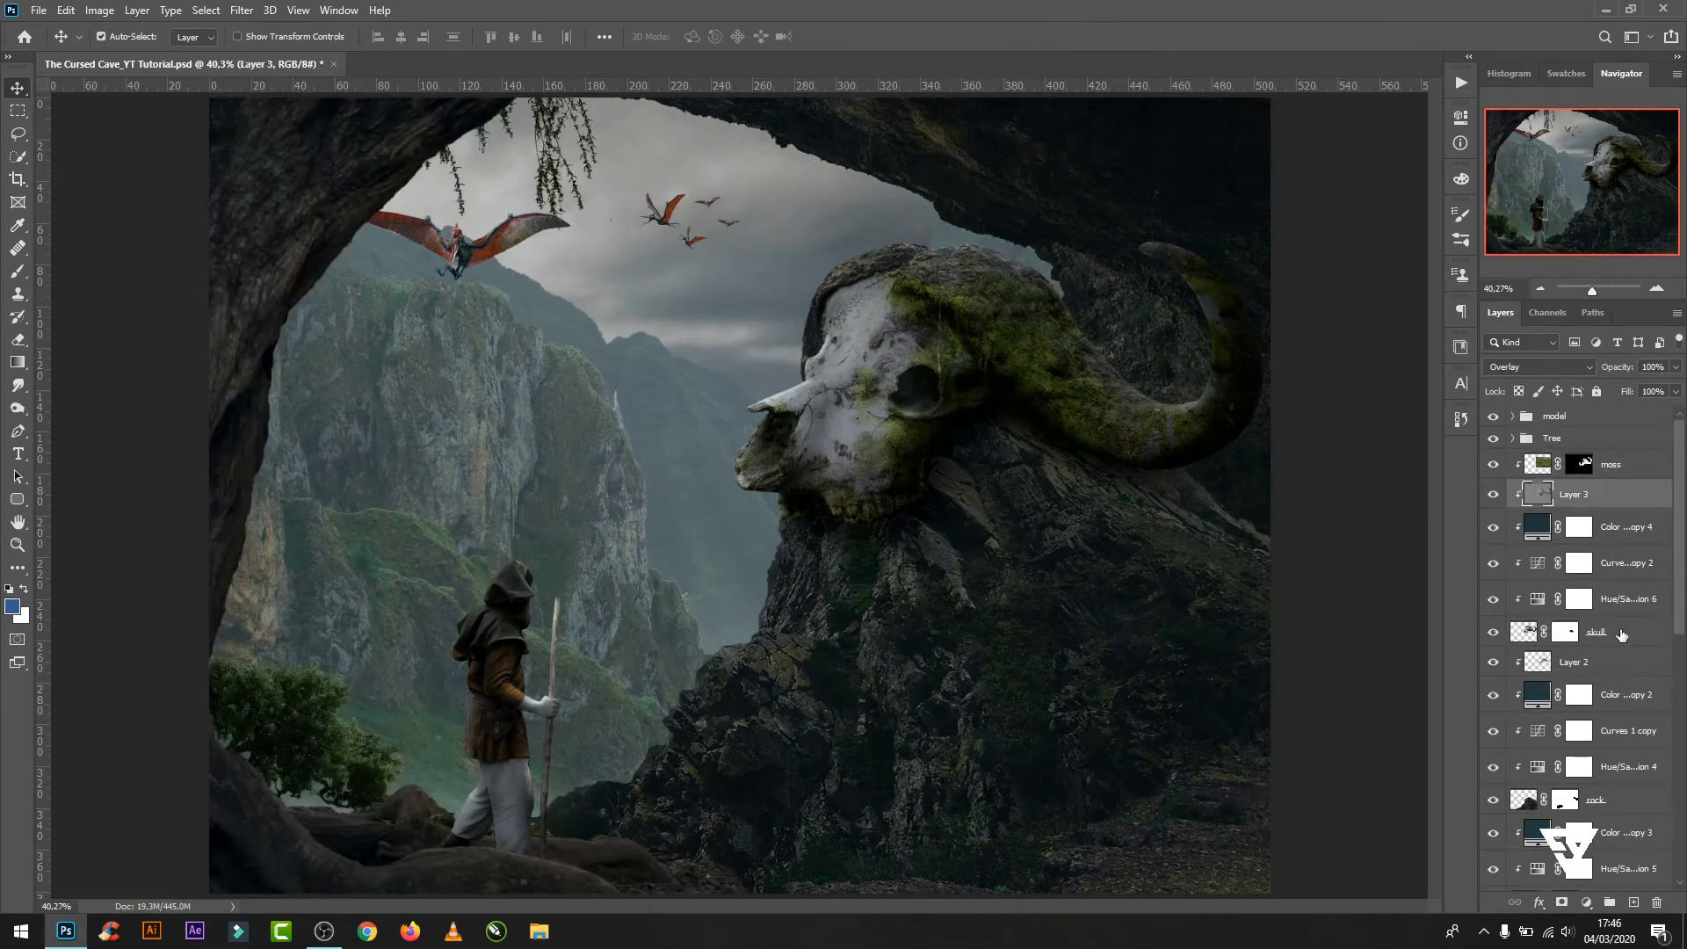
shift+click(1596, 631)
key(ctrl+g)
key(Return)
click(1617, 488)
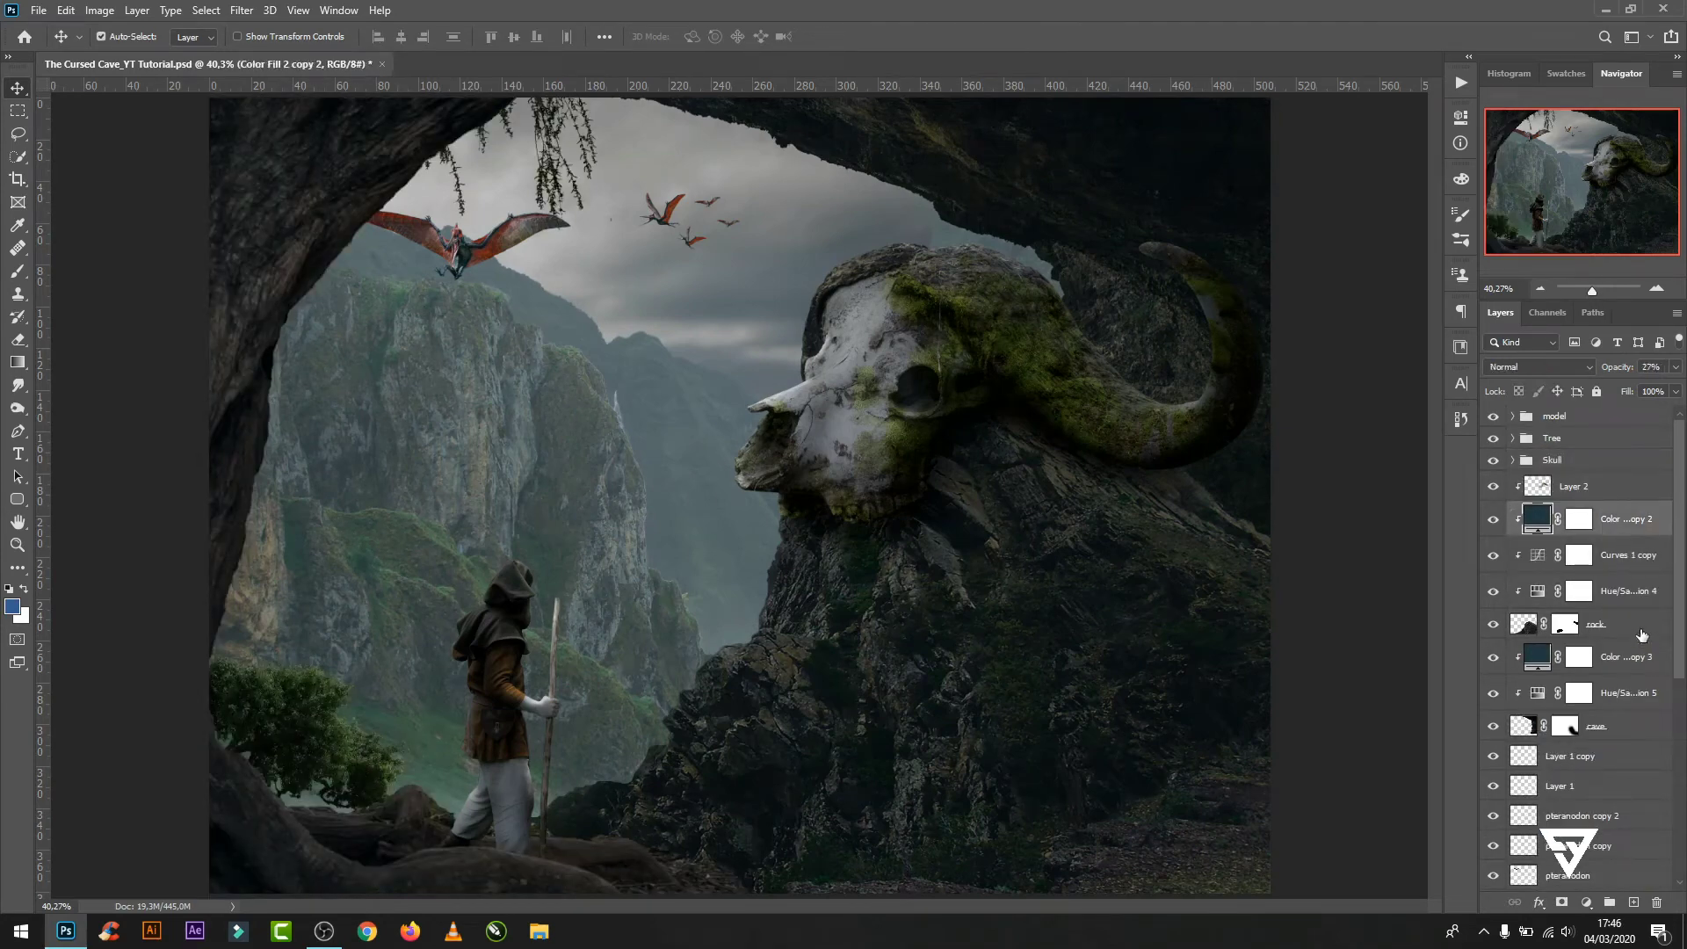
shift+click(1639, 631)
key(ctrl+g)
double_click(1573, 484)
key(Return)
- Darken the Rock group's Color Fill to #263037
click(1512, 482)
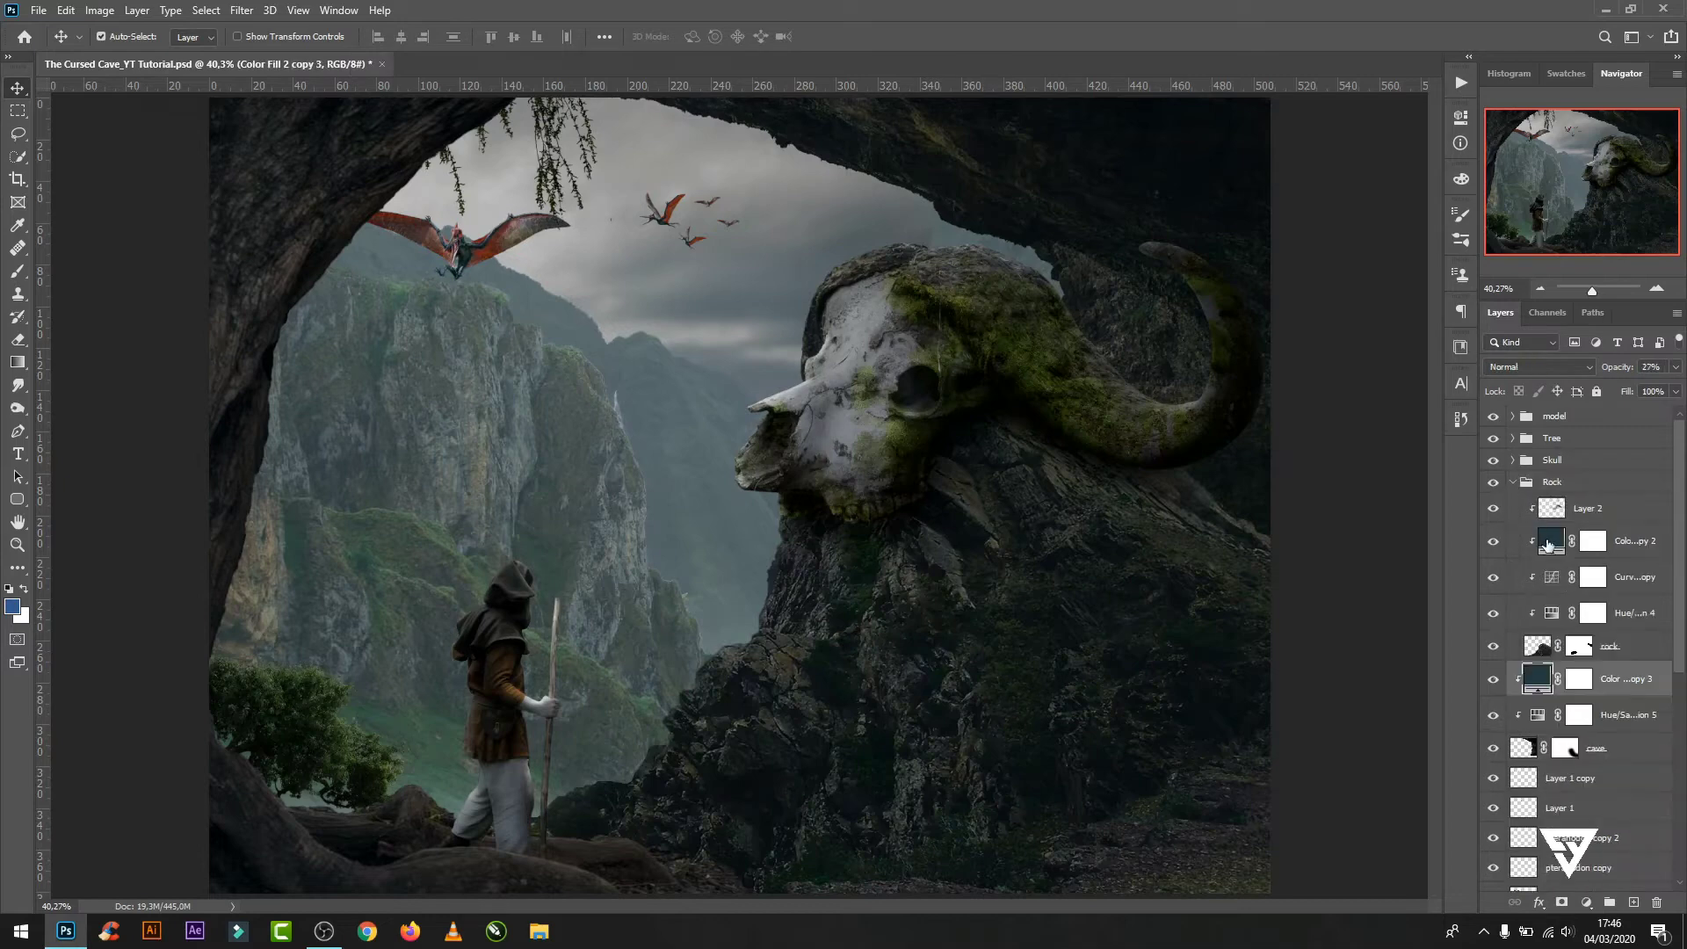
double_click(1551, 539)
drag(1117, 431, 1123, 439)
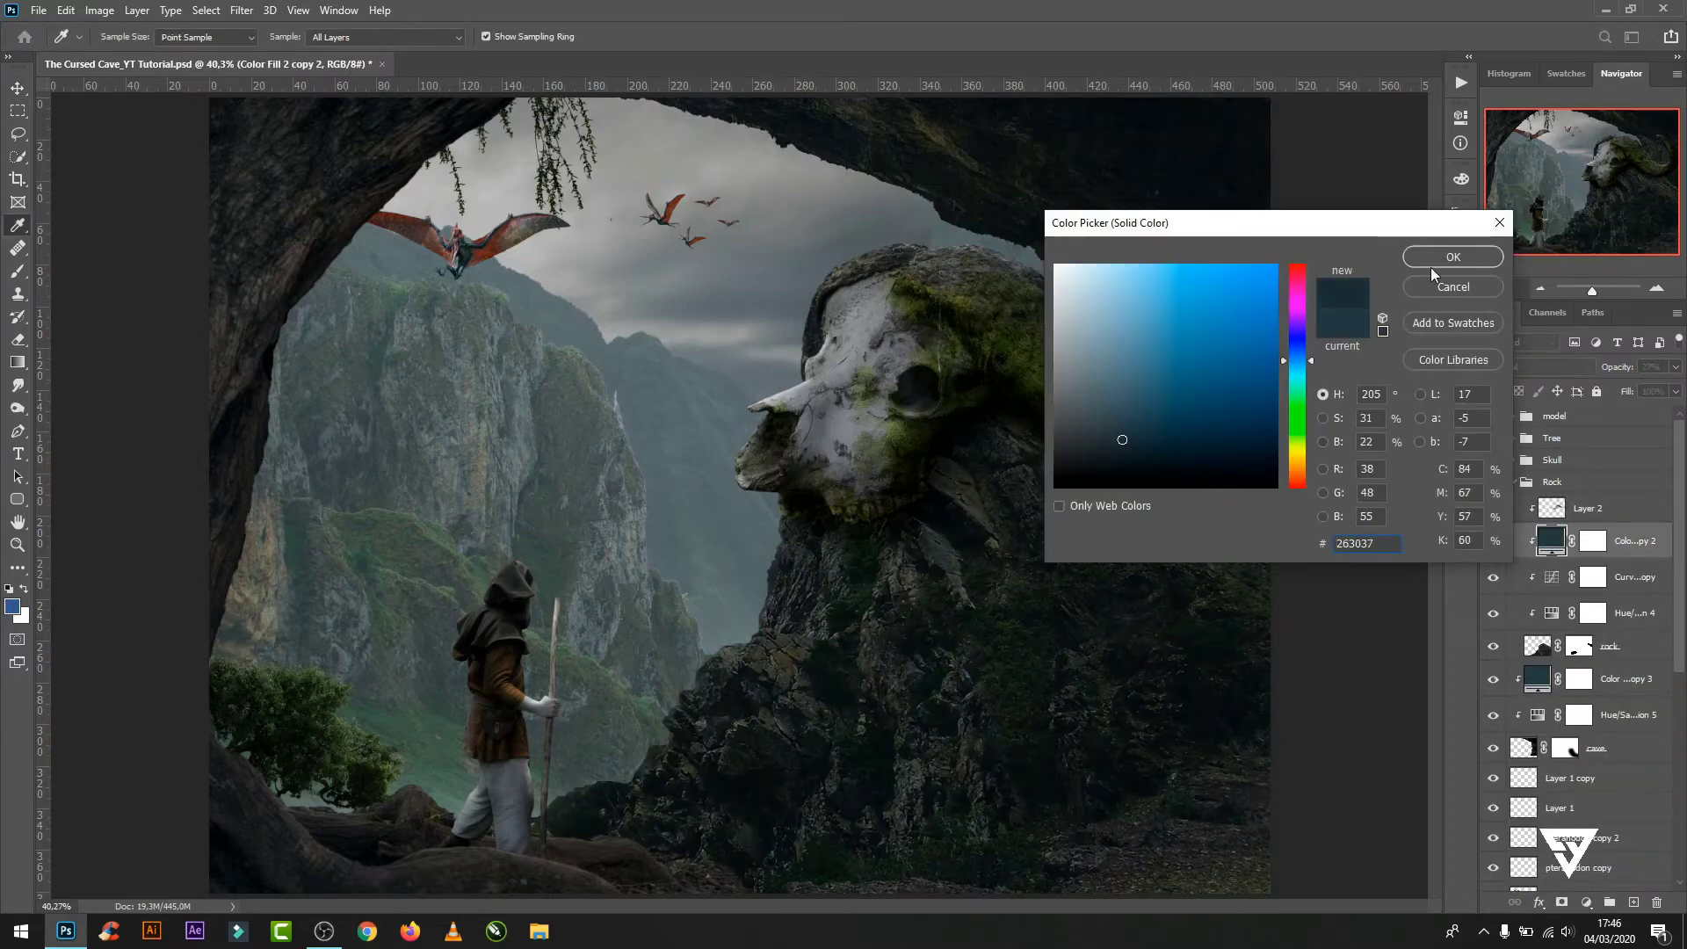
click(1432, 264)
click(1512, 481)
click(1582, 580)
- Enlarge and slightly rotate the cave layer so it covers the canvas edges
key(ctrl+t)
key(ctrl+minus)
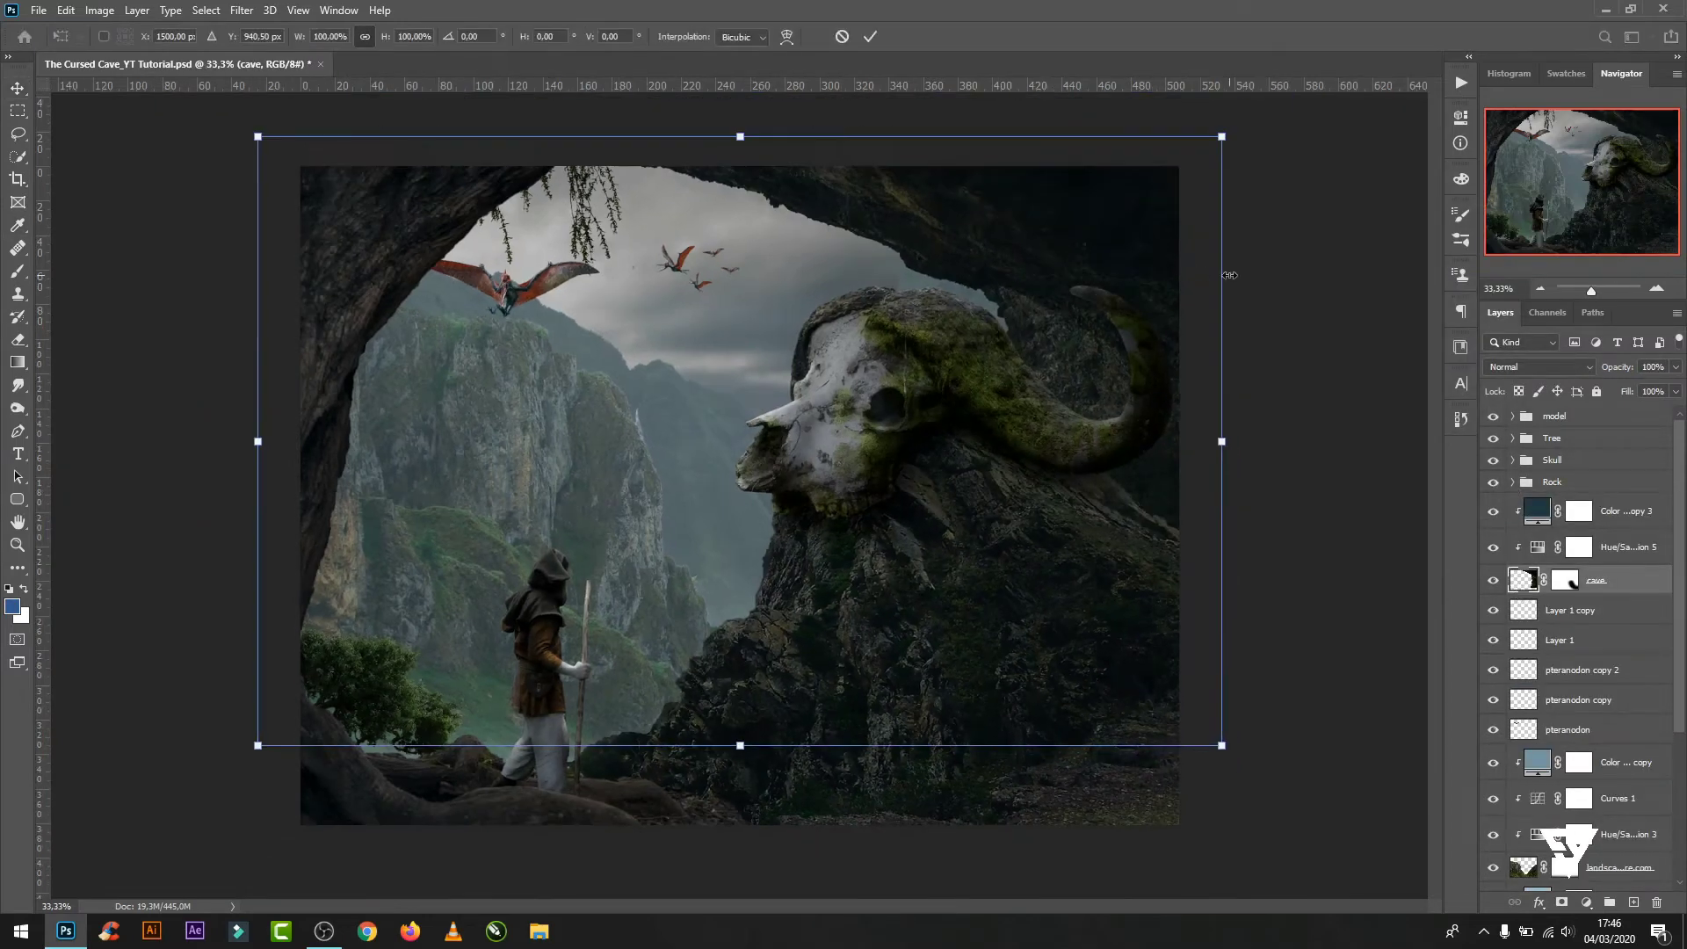
drag(1229, 275, 1274, 493)
drag(1142, 351, 1194, 234)
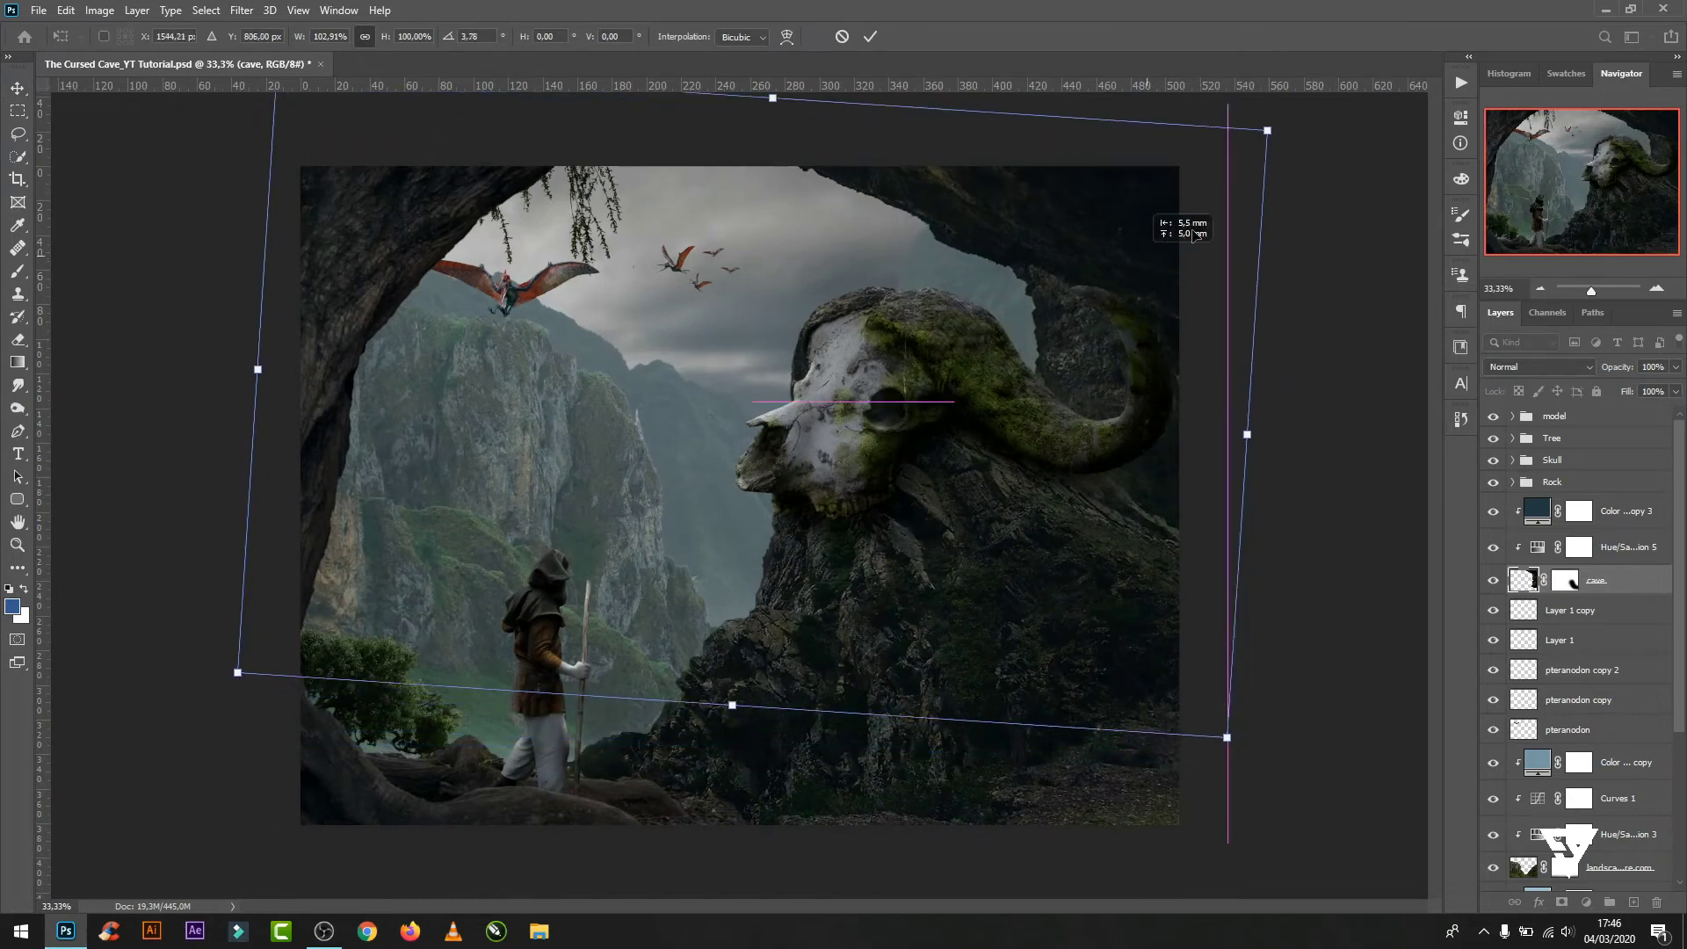
key(ctrl+minus)
drag(1167, 670, 1151, 694)
drag(753, 691, 759, 673)
mouse_move(1139, 263)
mouse_down()
mouse_move(1178, 158)
mouse_move(1160, 189)
mouse_up()
drag(978, 334, 1004, 363)
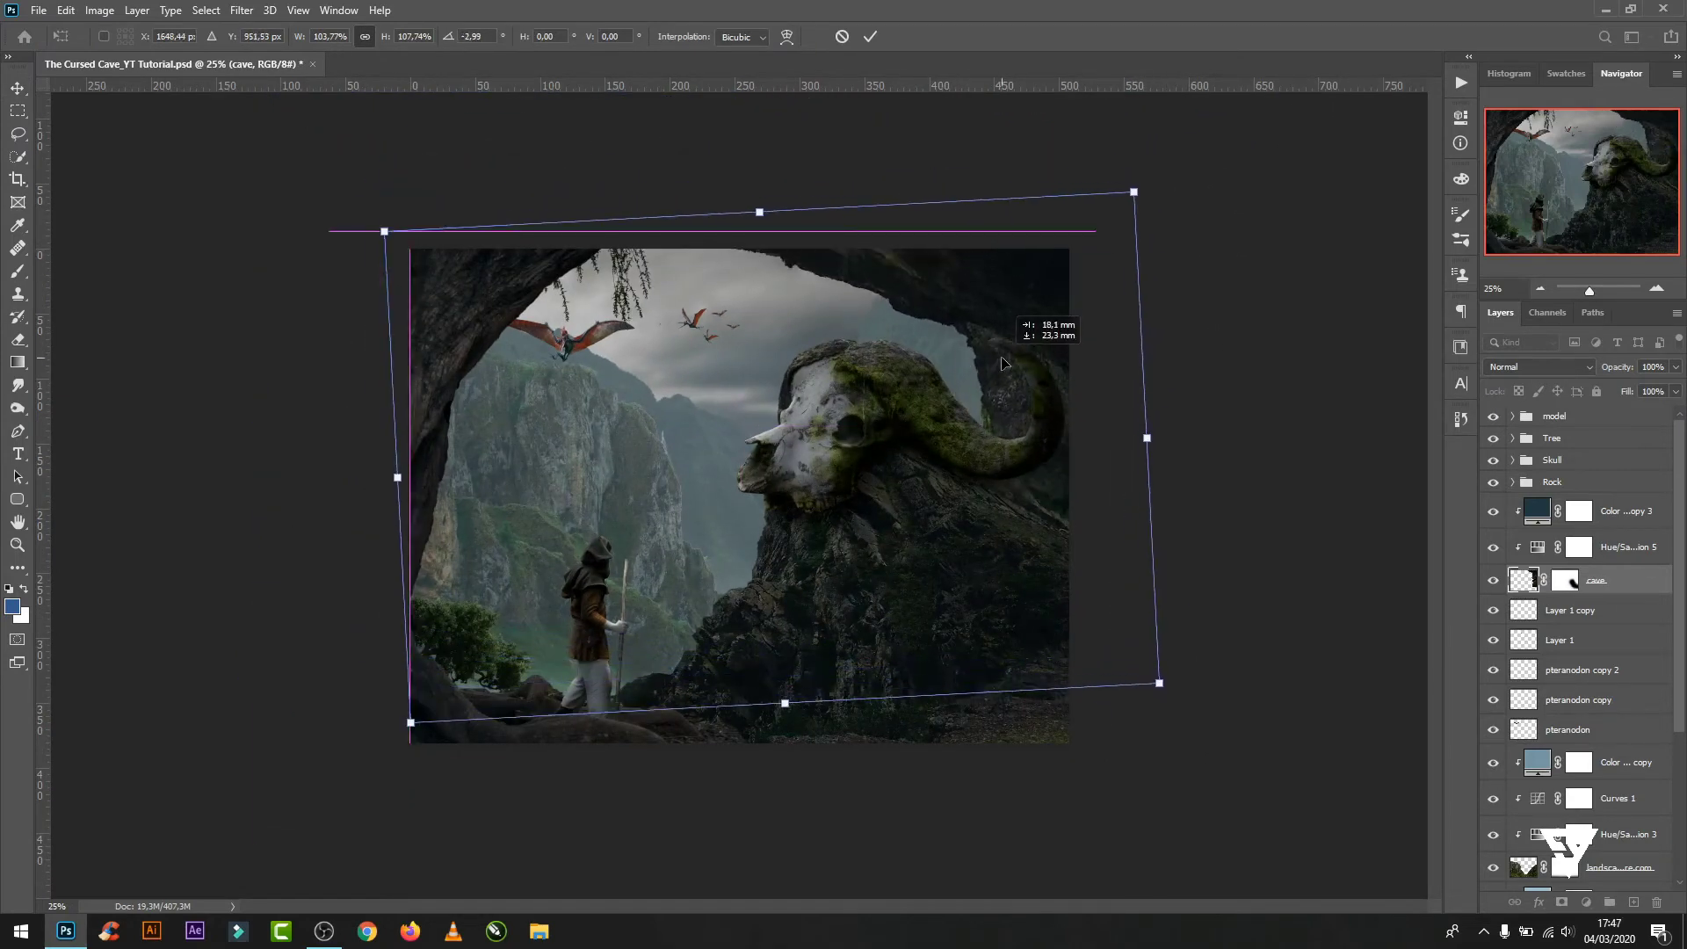
key(Return)
- Group the cave and its adjustment layers into a 'cave' group
shift+click(1633, 514)
key(ctrl+g)
text(cave)
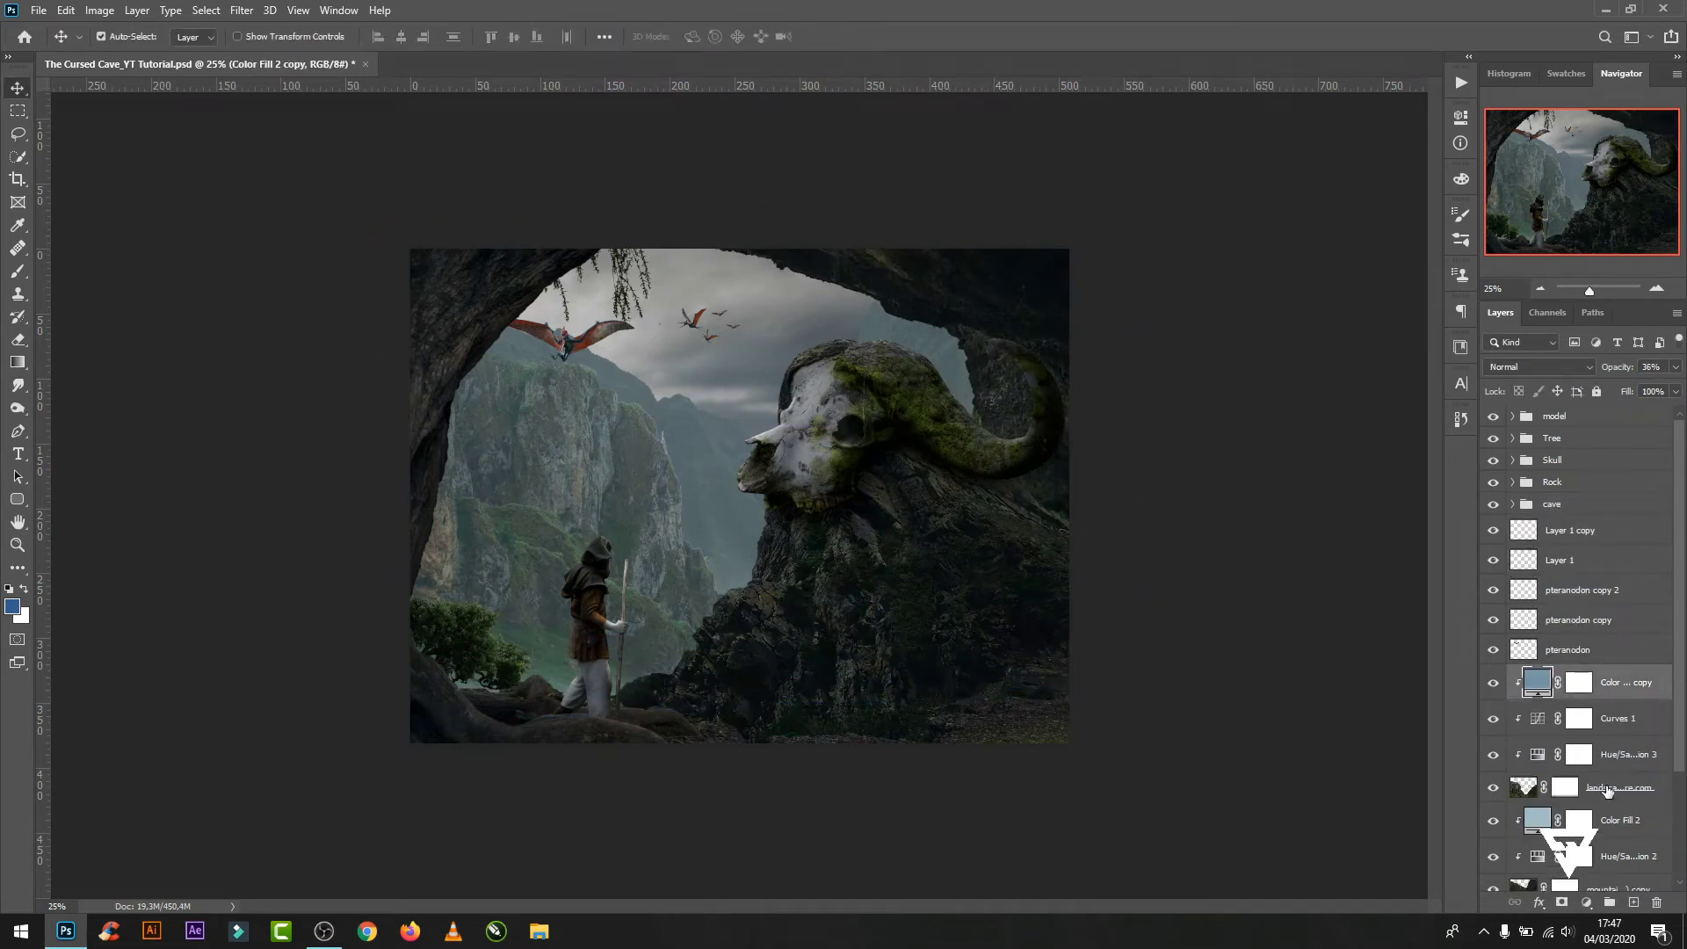
key(ctrl+g)
double_click(1562, 675)
text(mountain)
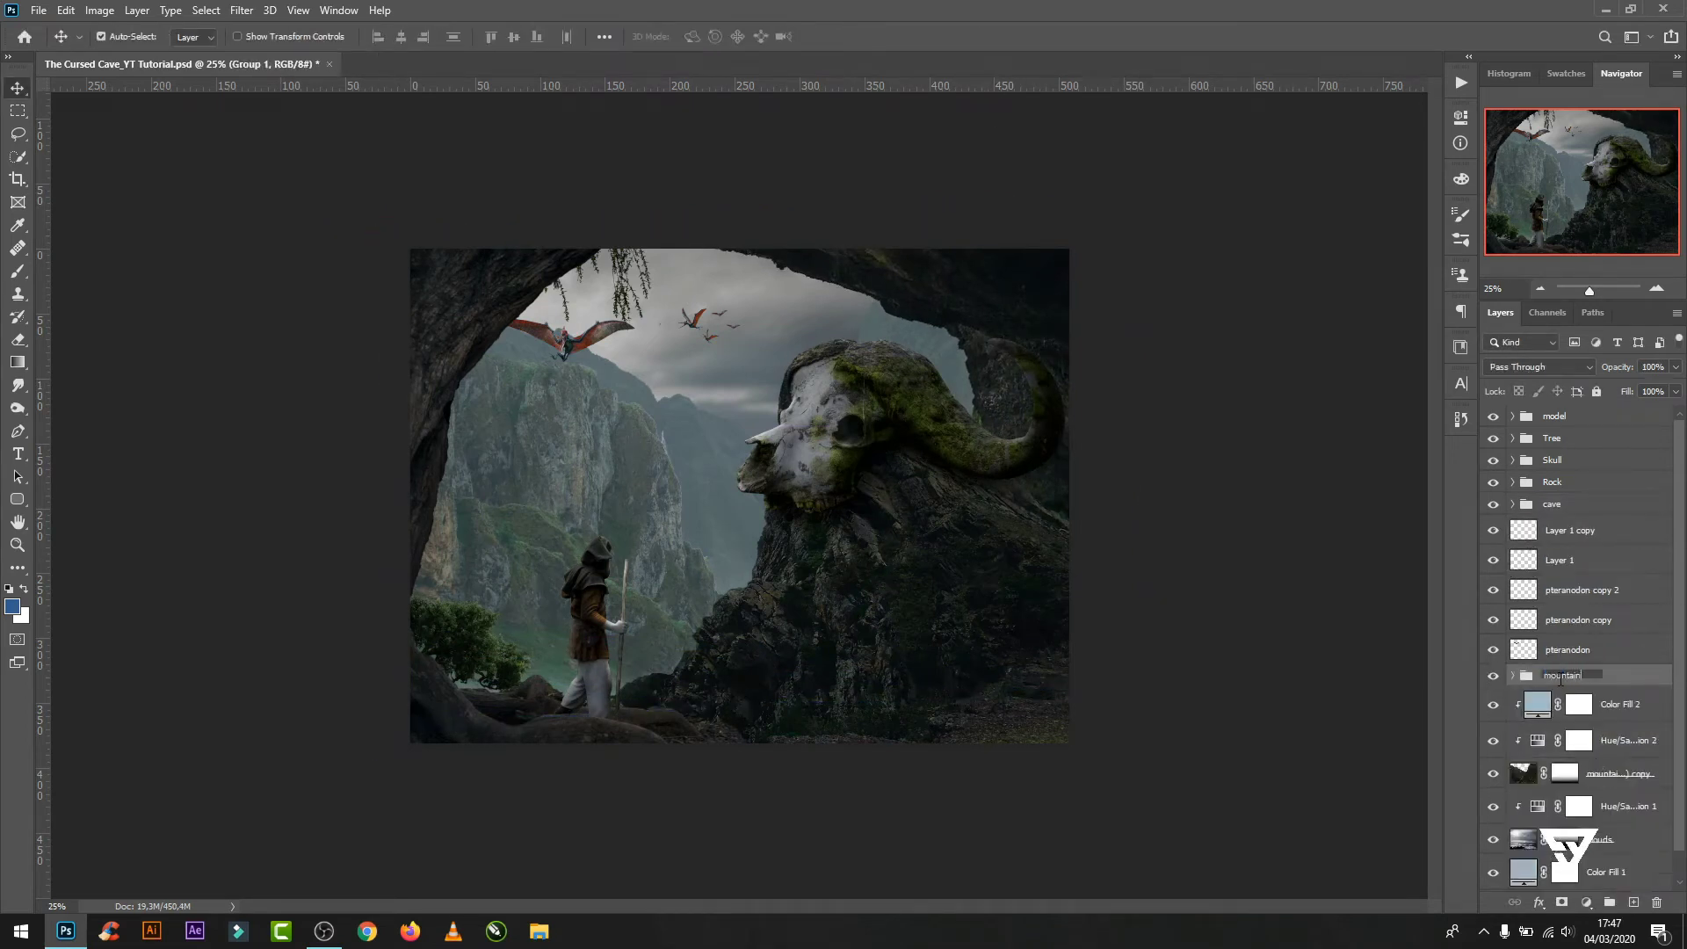
- Reposition the mountain copy layer and the mountain group behind the cave
click(1571, 773)
key(ctrl+t)
drag(1002, 395, 990, 411)
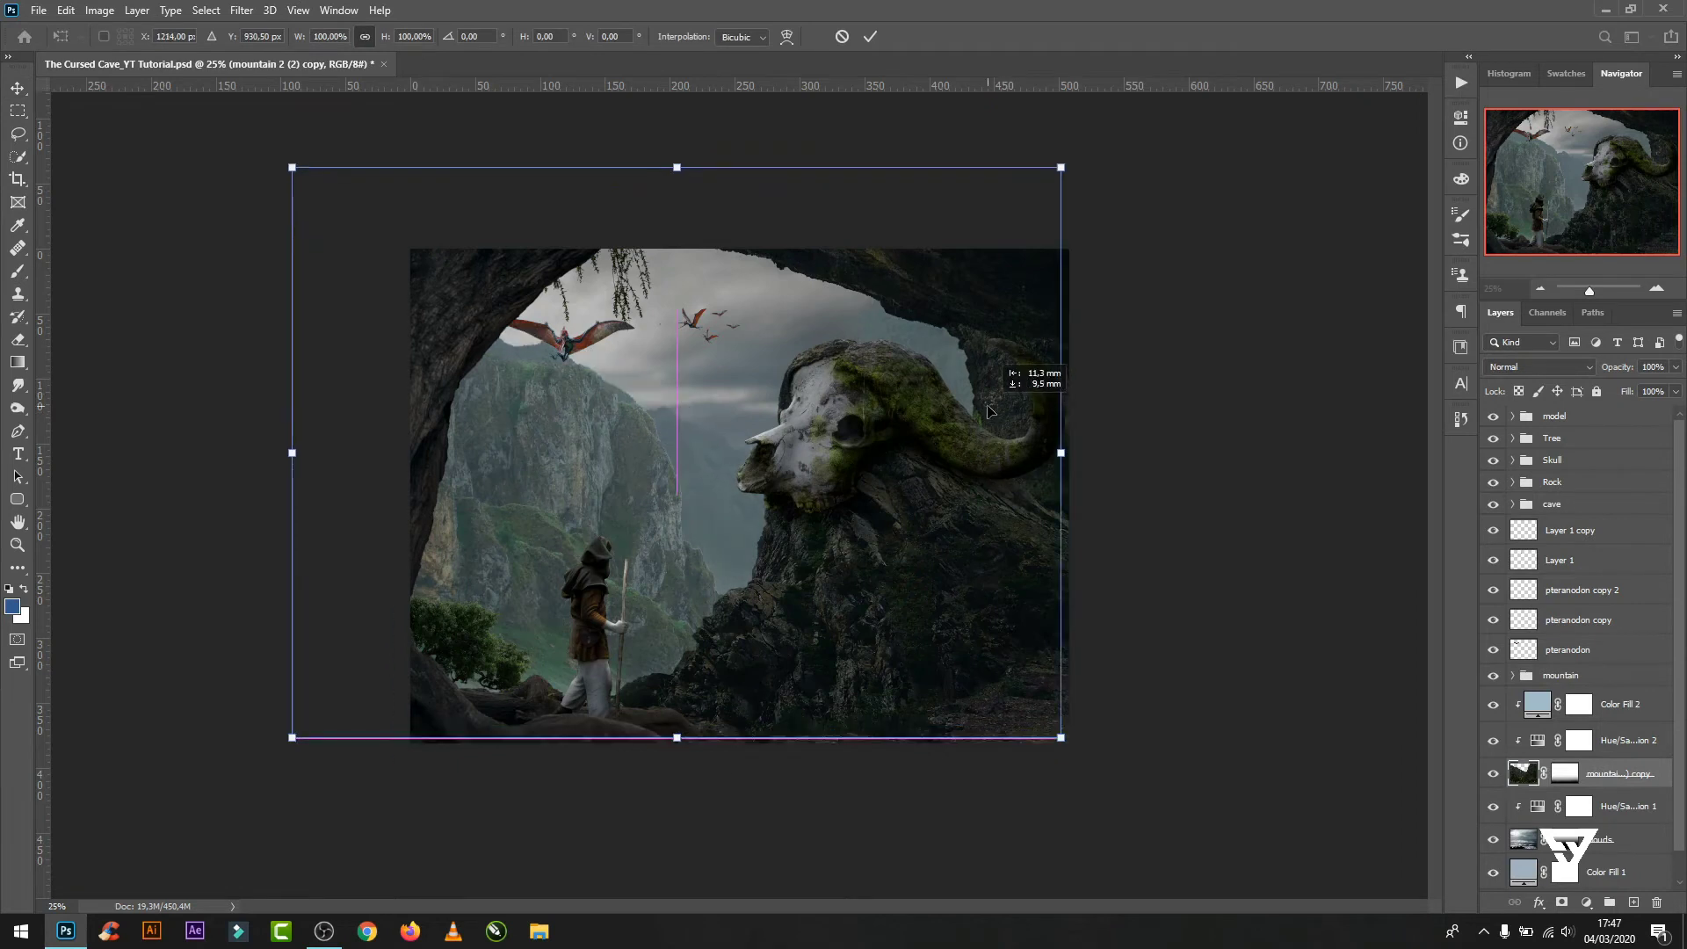
click(870, 36)
drag(984, 348, 1015, 330)
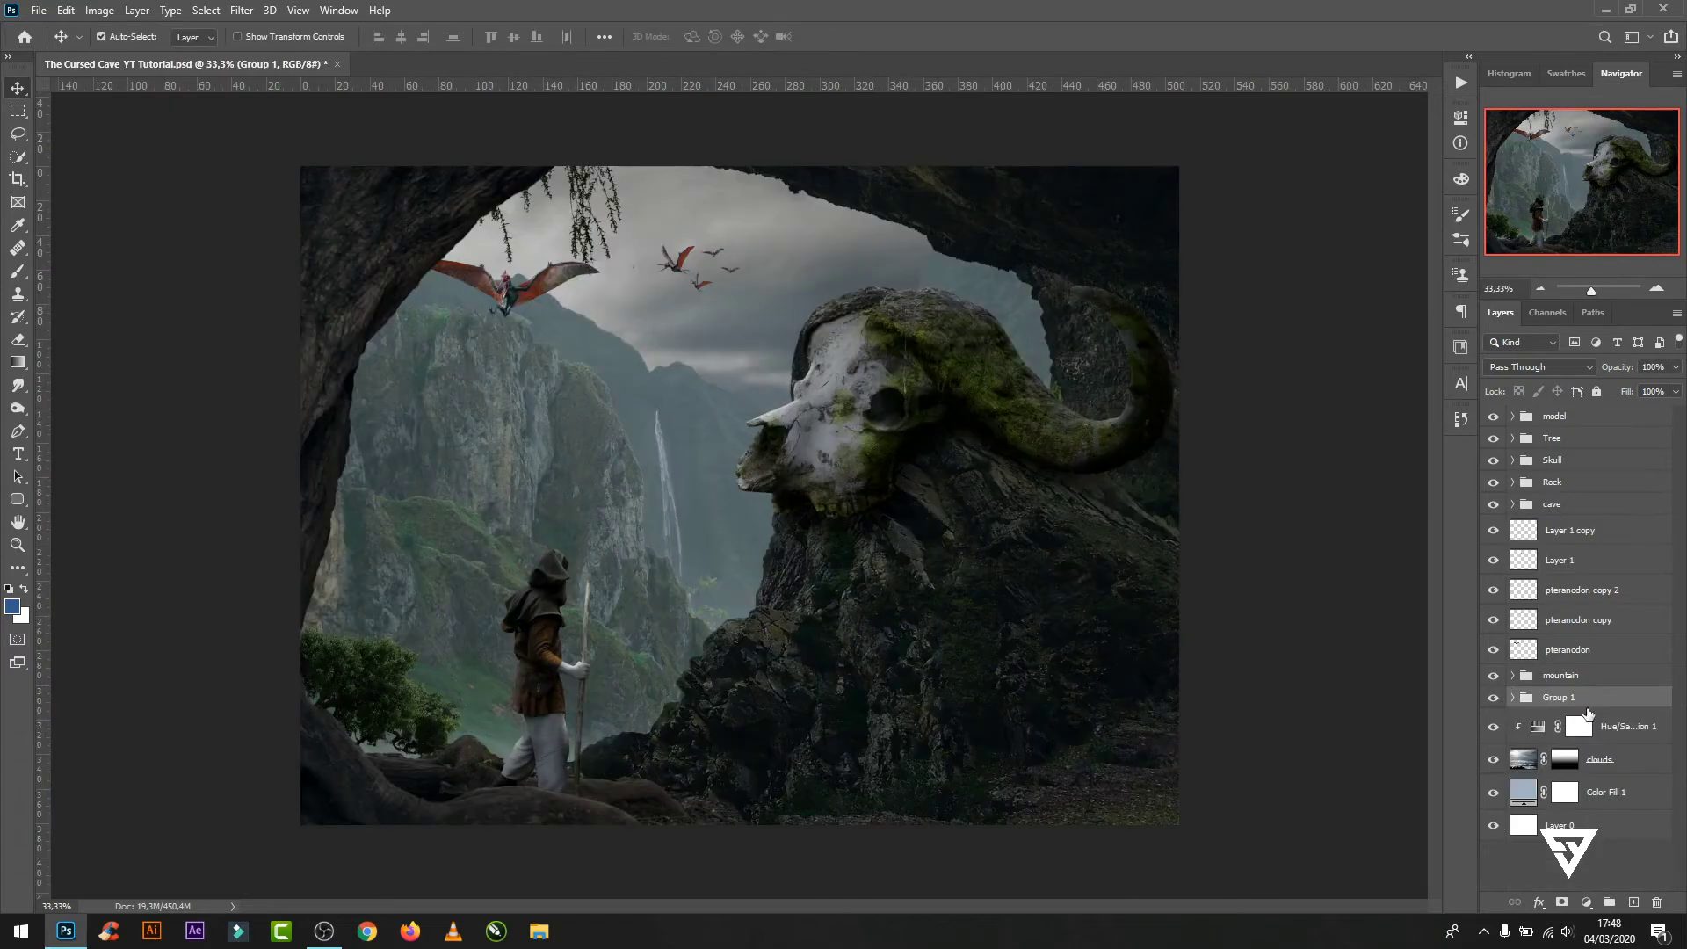
- Add a Brightness/Contrast layer that darkens the image and raises contrast
right_click(1587, 716)
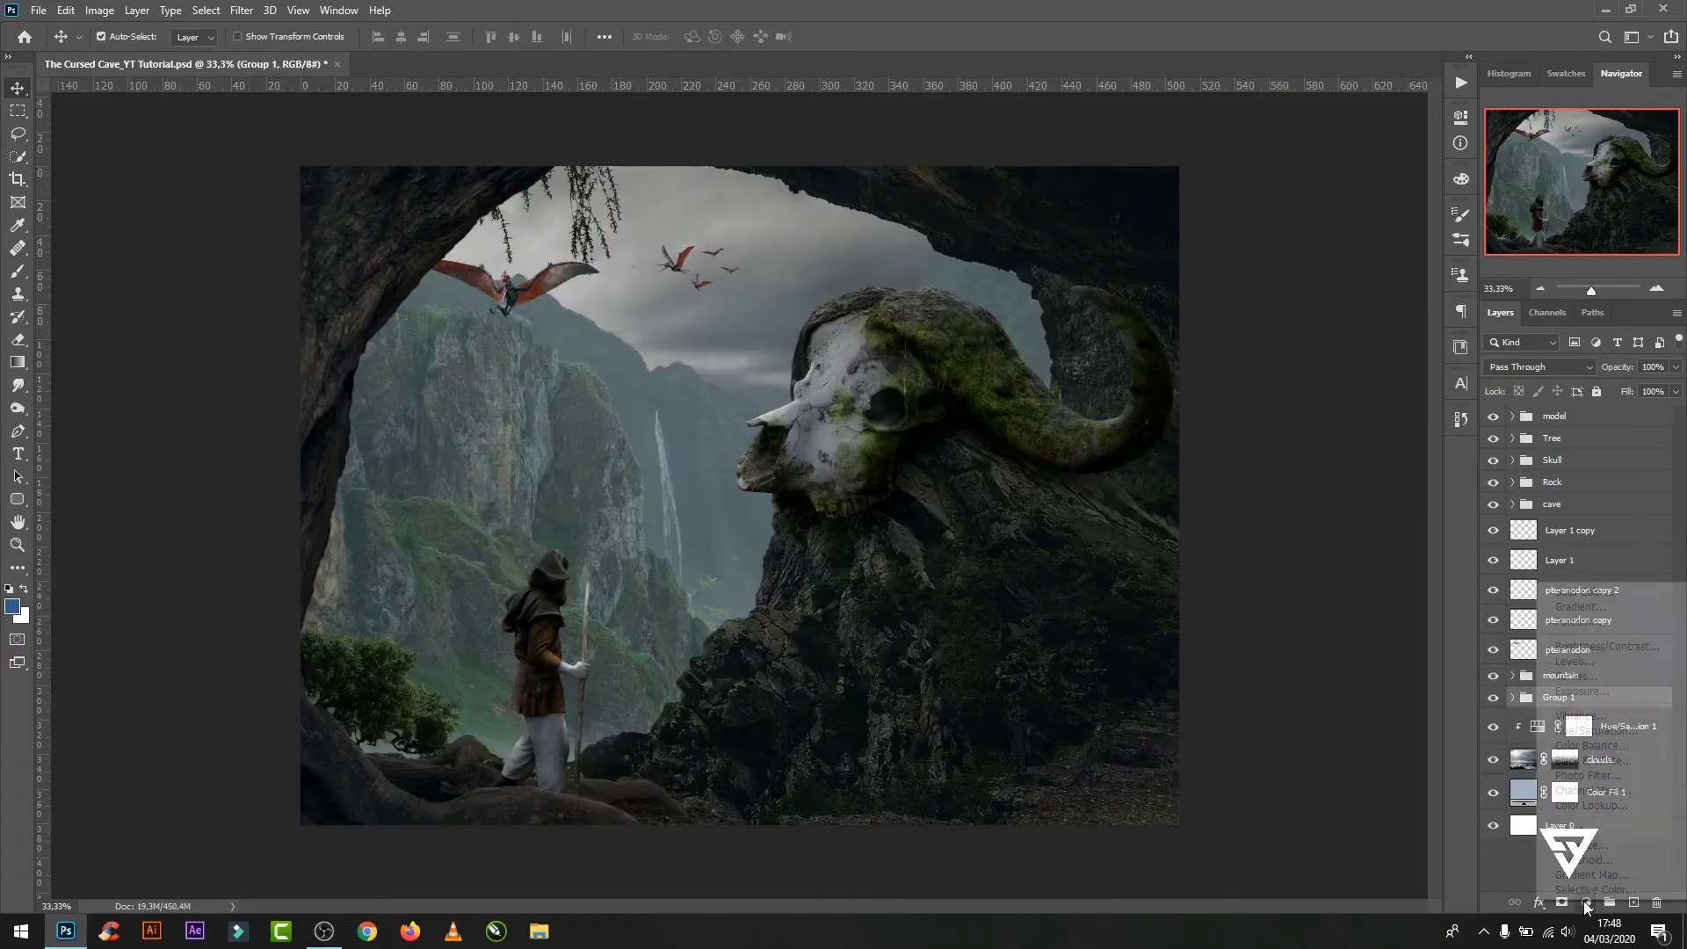
click(1613, 655)
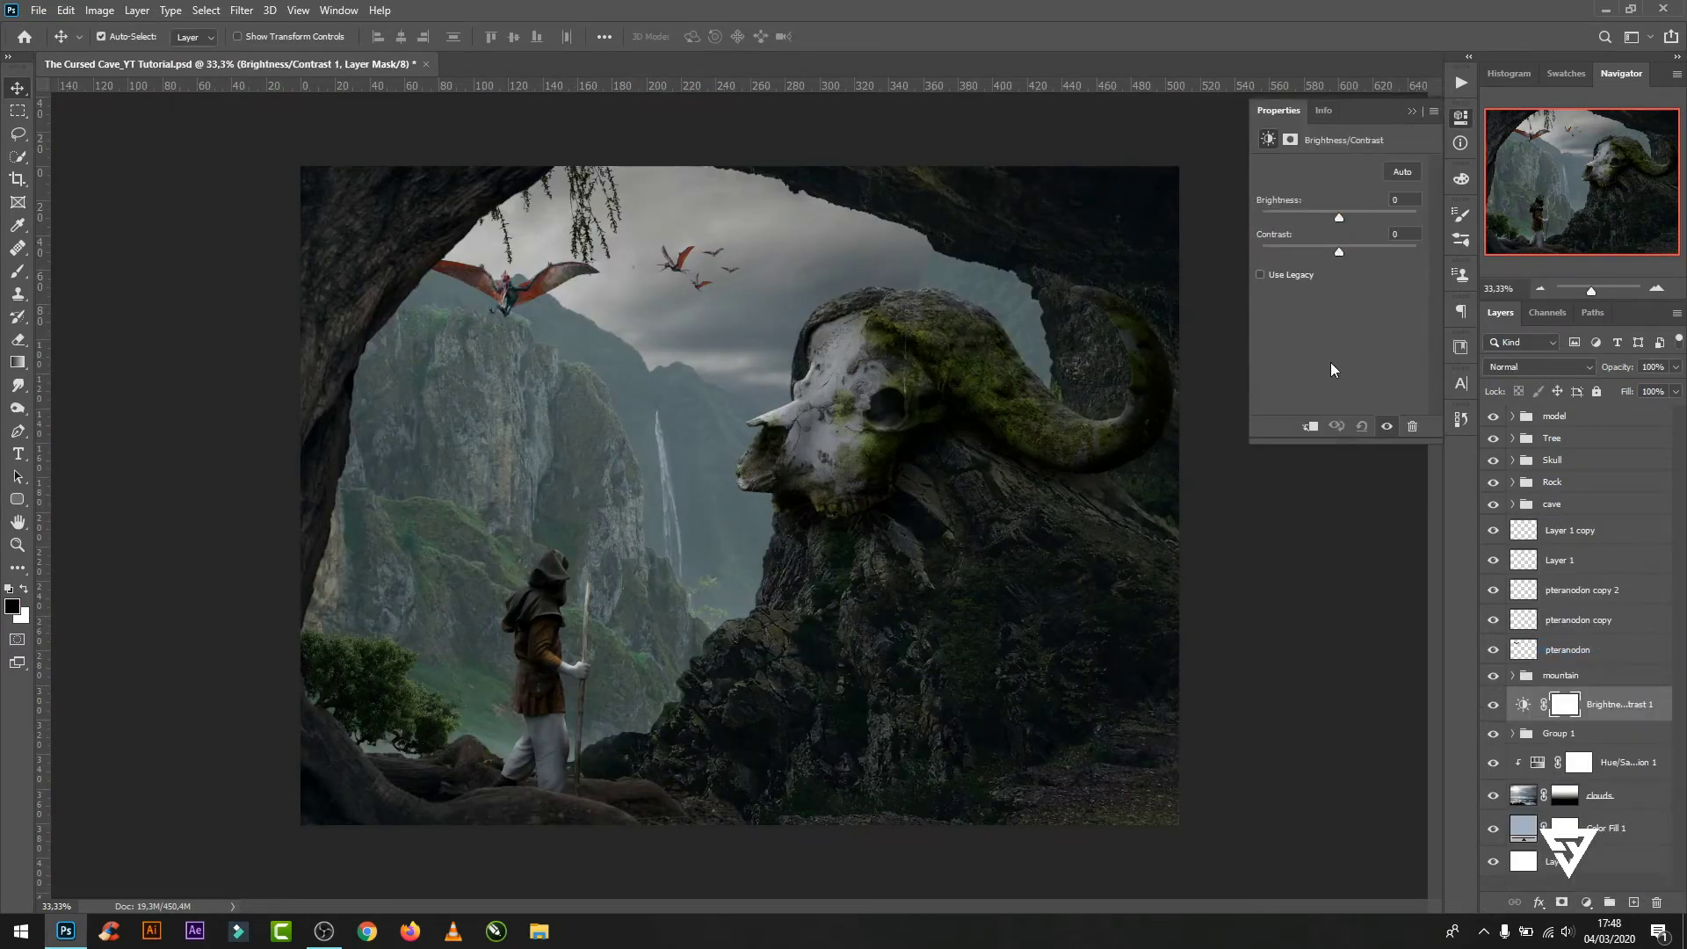
mouse_move(1339, 216)
mouse_down()
mouse_move(1317, 218)
mouse_move(1376, 253)
mouse_up()
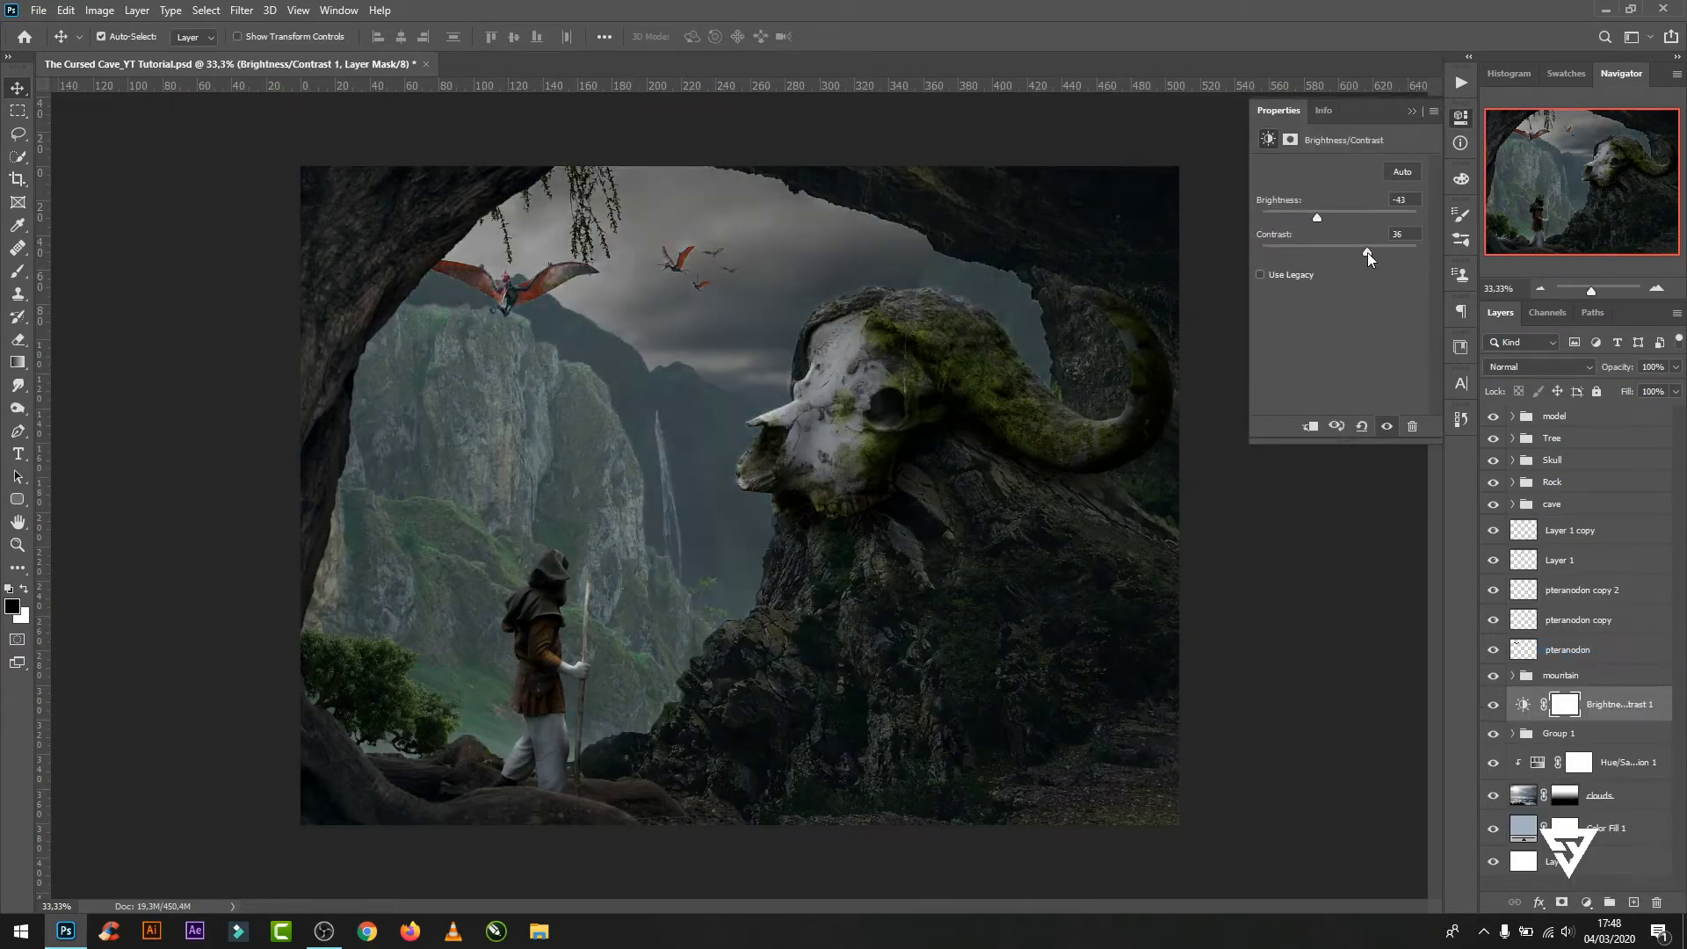
click(1410, 111)
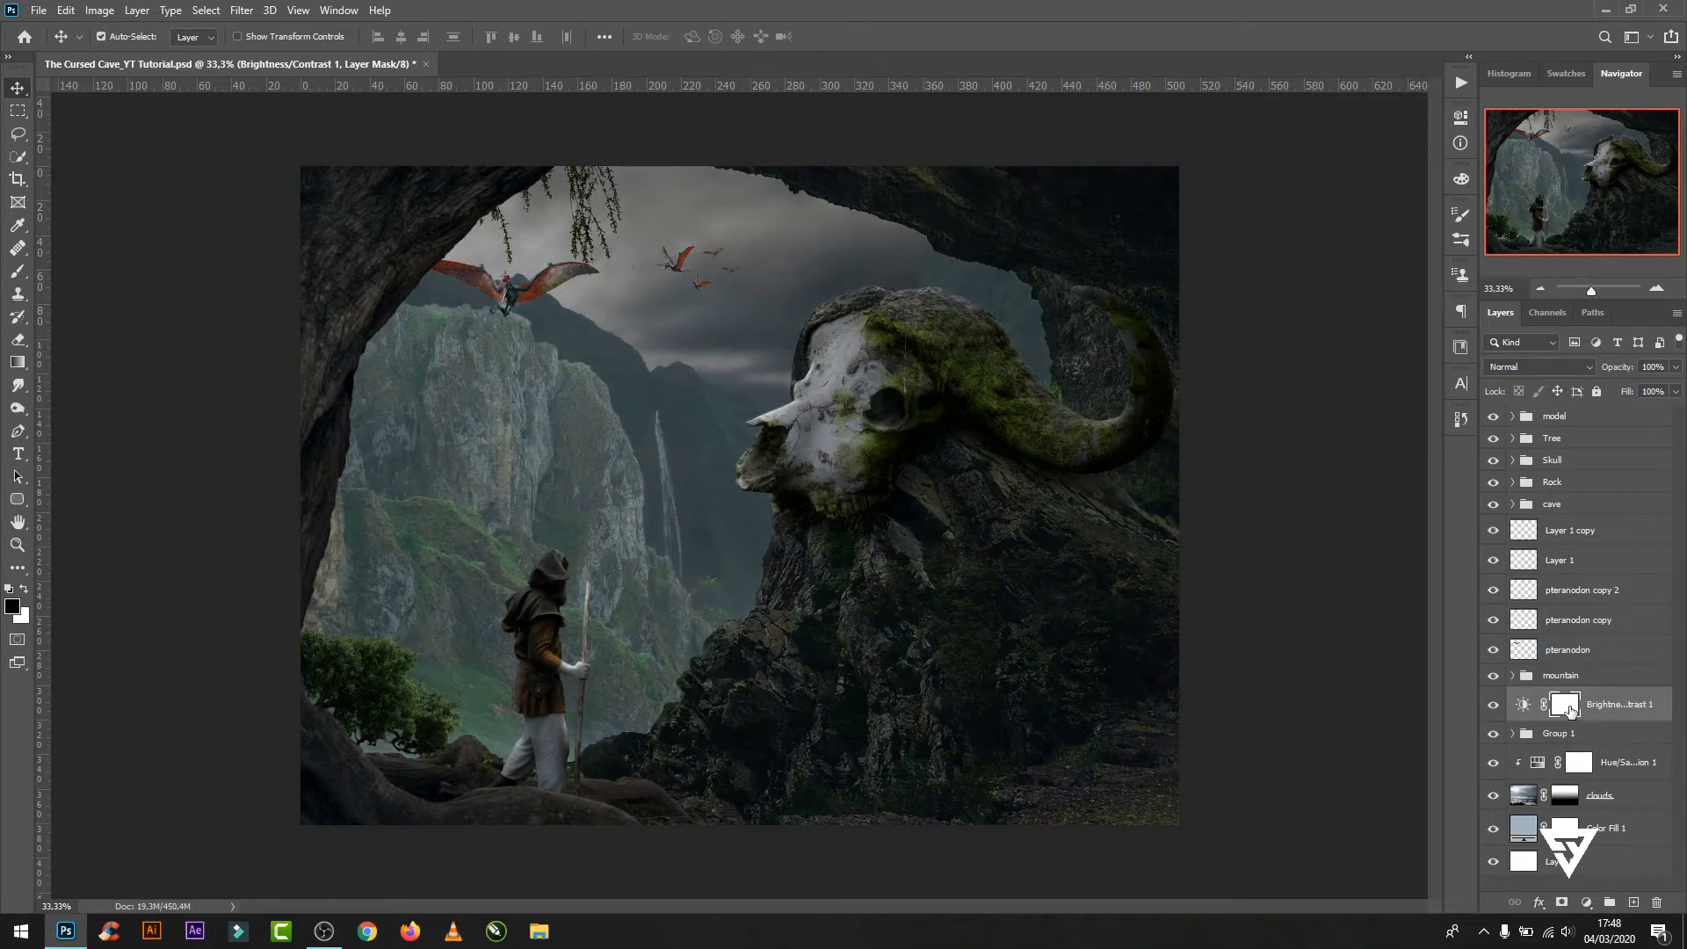
- Invert its mask and paint it back over the left cliff and horn with an 800 px brush
key(ctrl+i)
key(b)
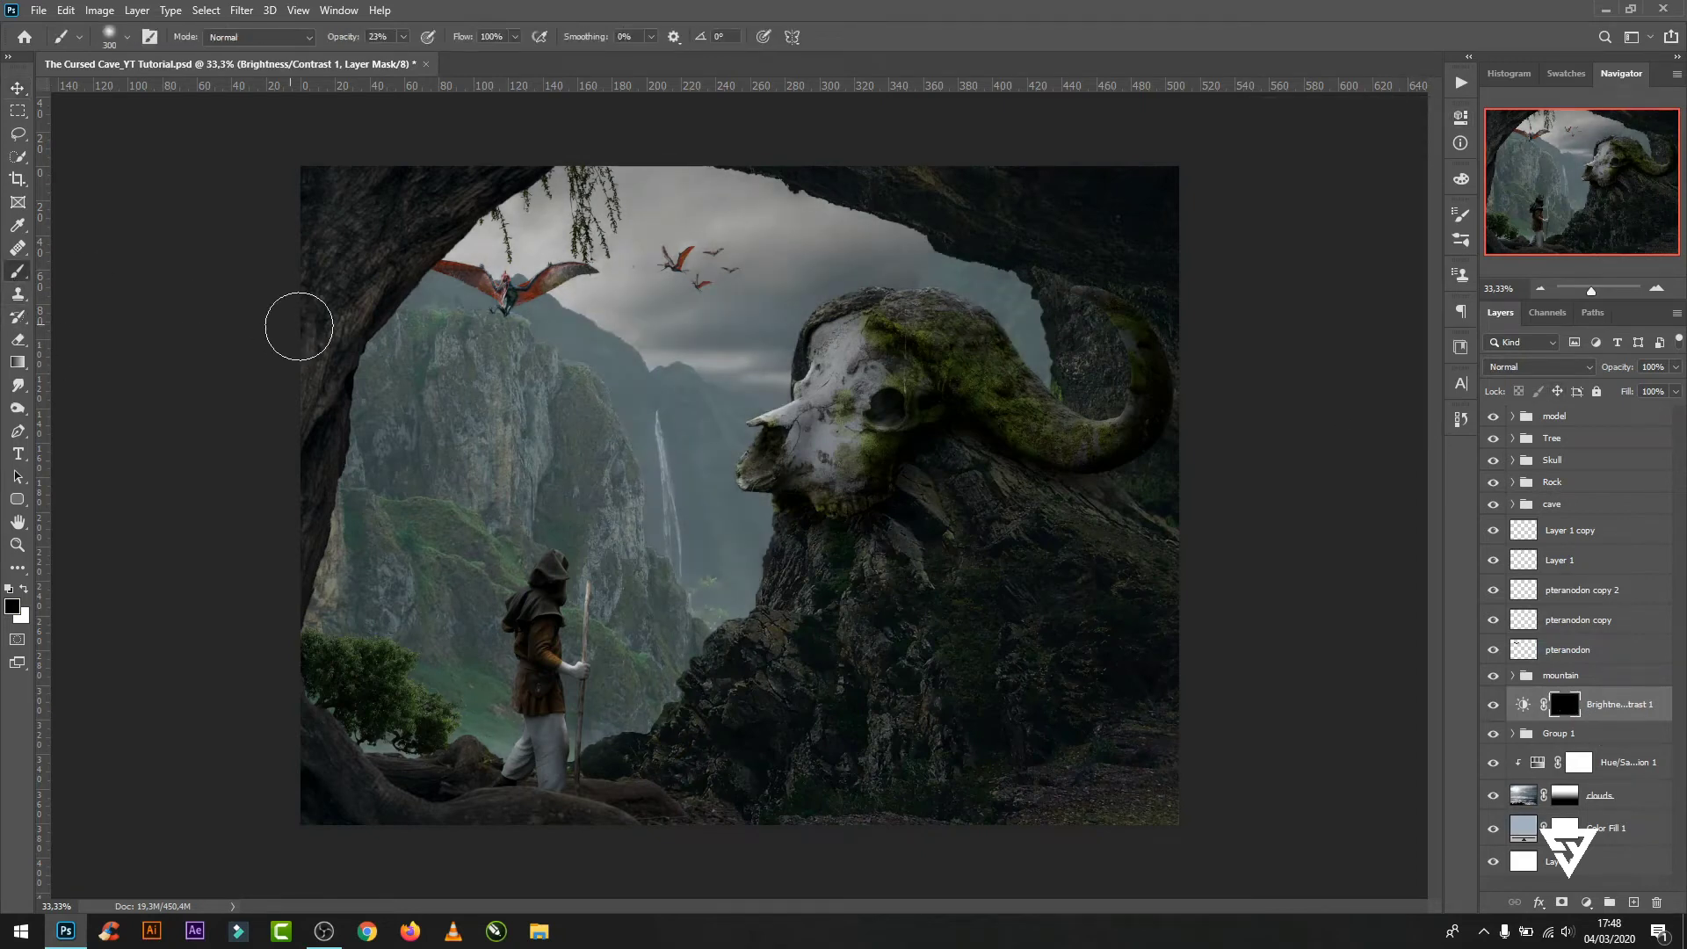
key(bracketright)
key(bracketright)
key(bracketright)
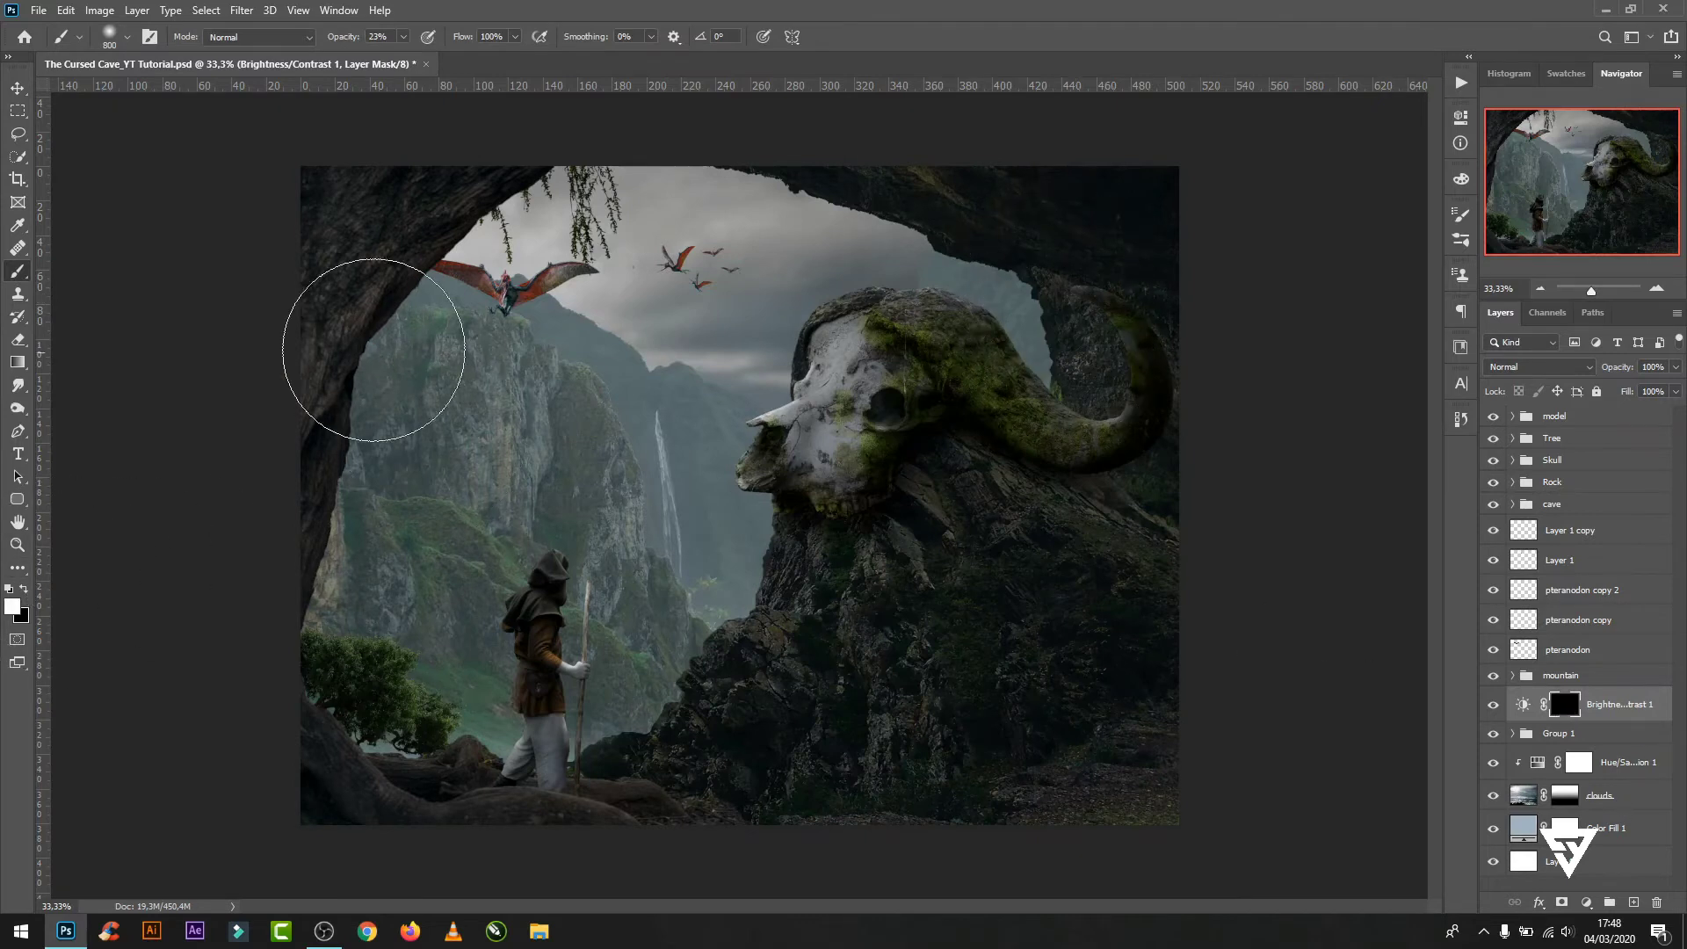
mouse_move(374, 350)
mouse_down()
mouse_move(490, 482)
mouse_move(862, 595)
mouse_move(1017, 166)
mouse_move(1088, 365)
mouse_move(1103, 536)
mouse_move(718, 755)
mouse_move(464, 680)
mouse_move(589, 577)
mouse_up()
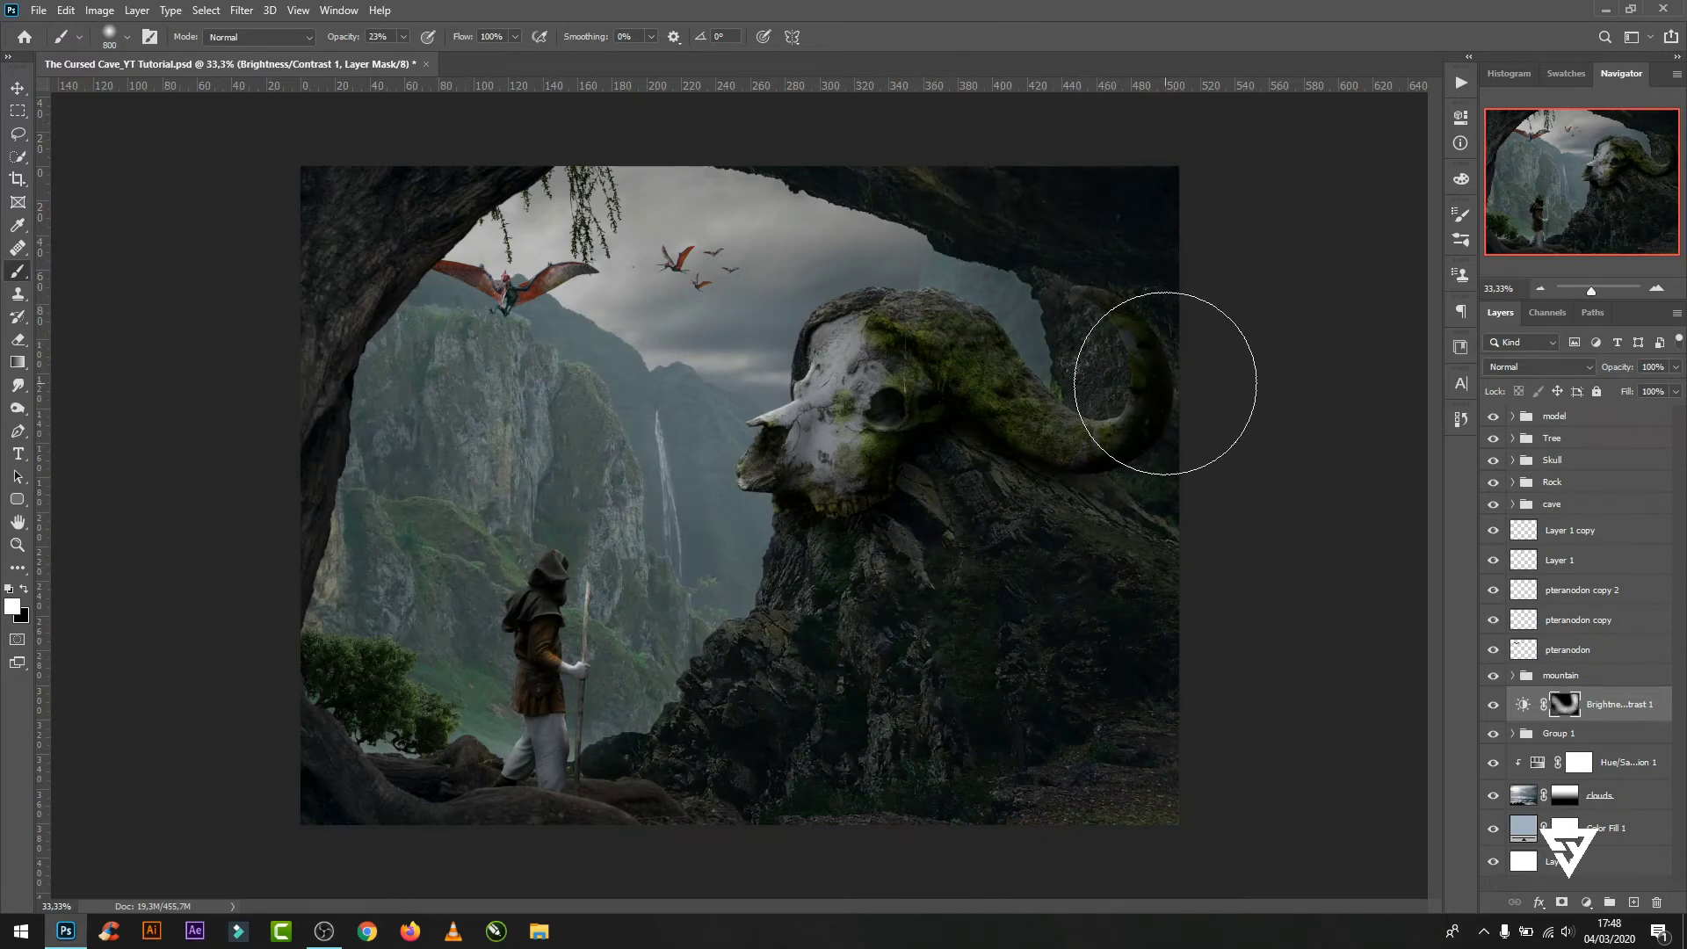
drag(1167, 377, 1118, 331)
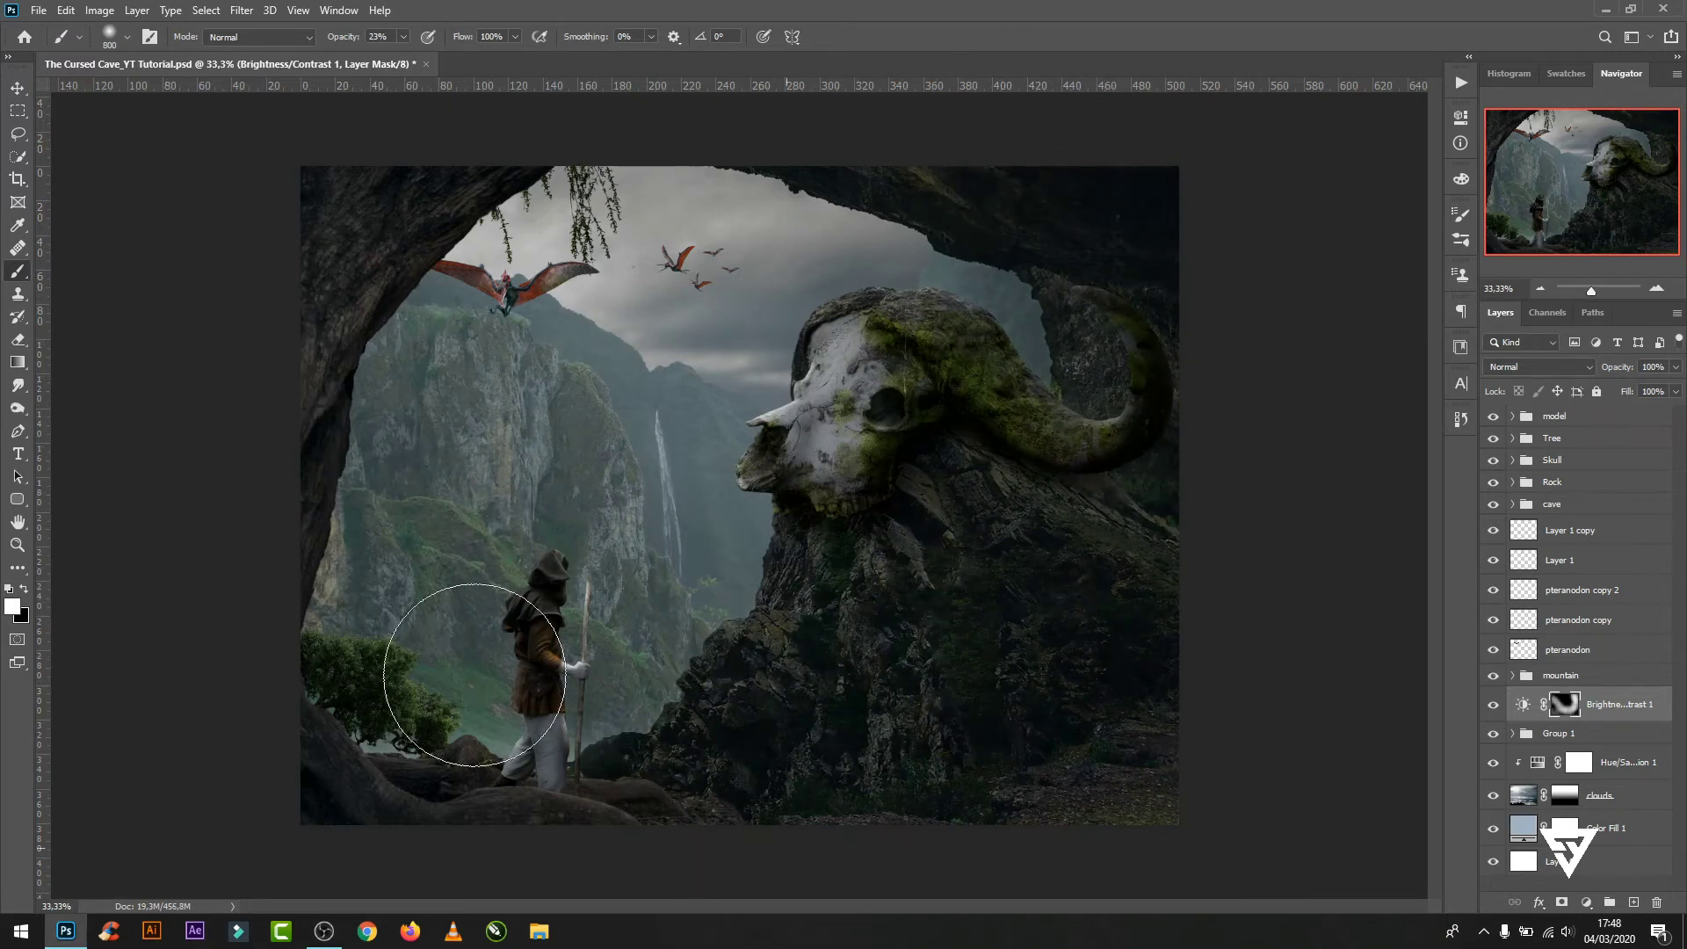
click(18, 89)
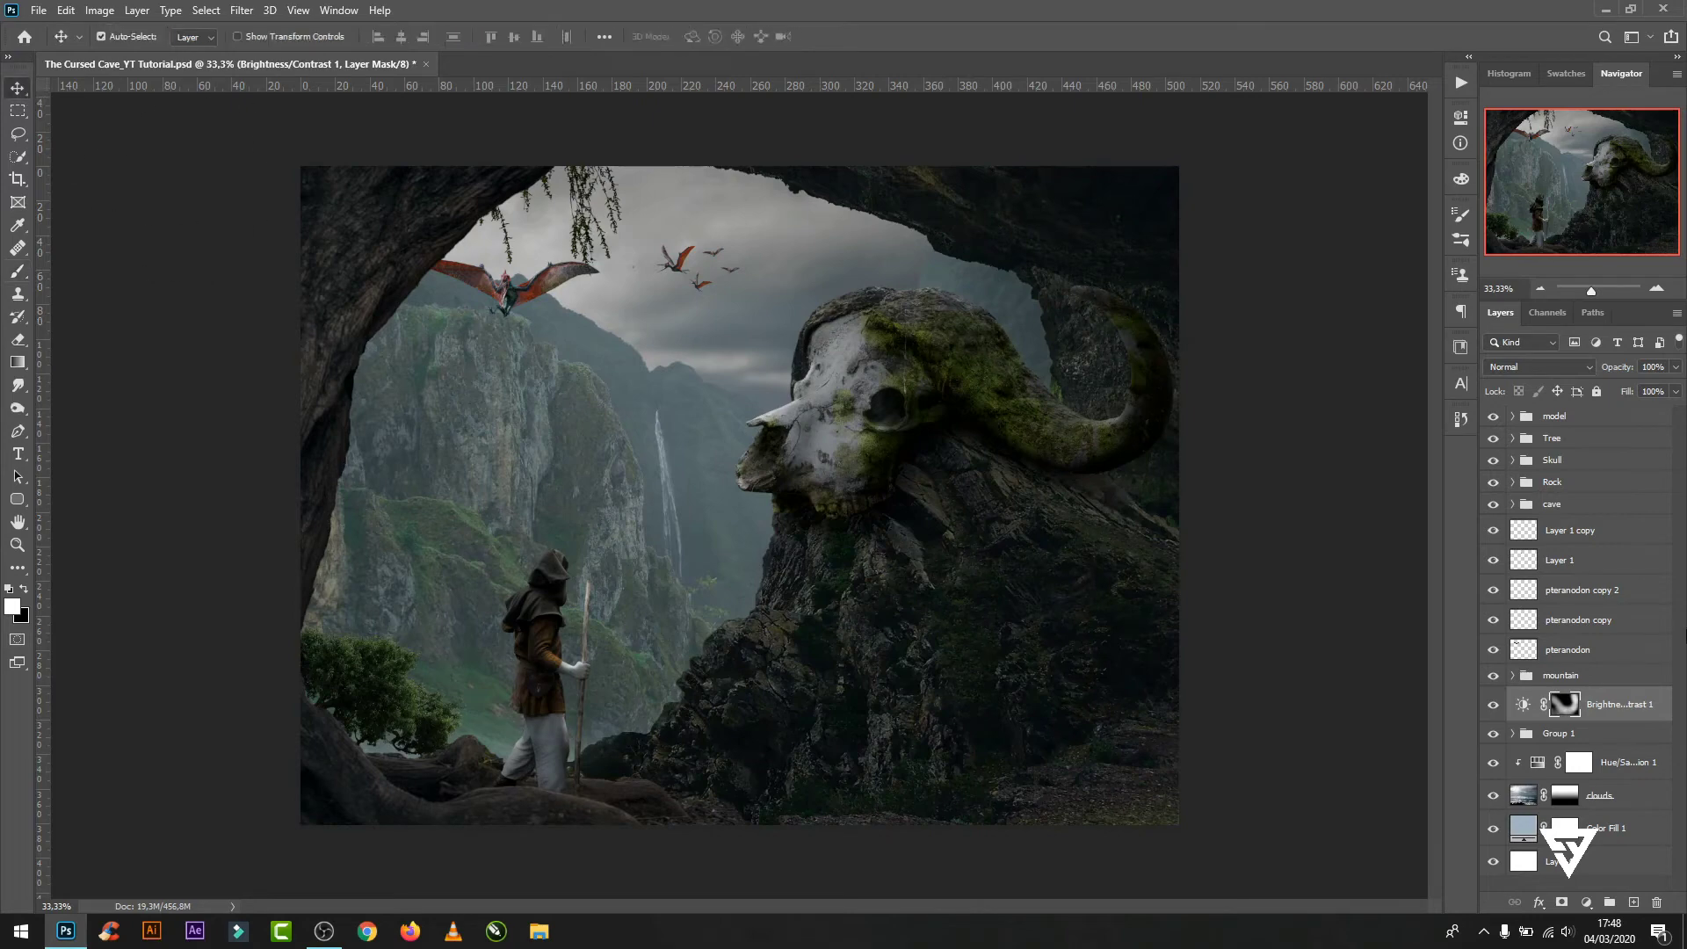
click(1494, 676)
click(1587, 902)
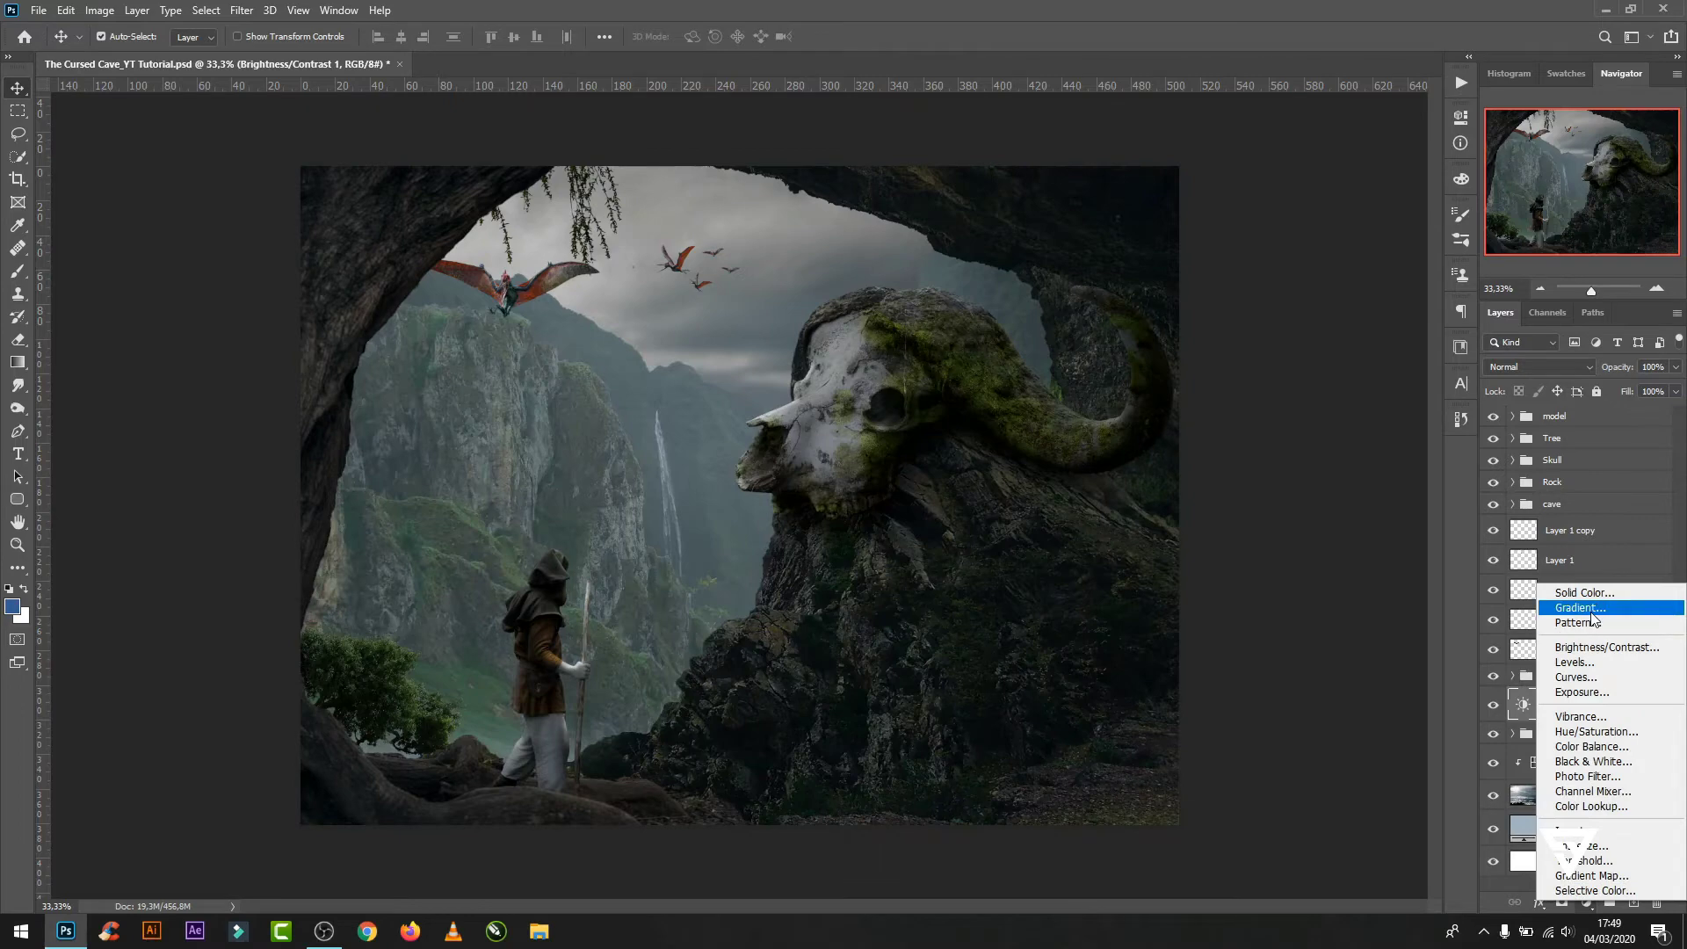
- Add a pale-blue #bdcdd5 Solid Color fill layer with an inverted, fully black mask
click(1596, 594)
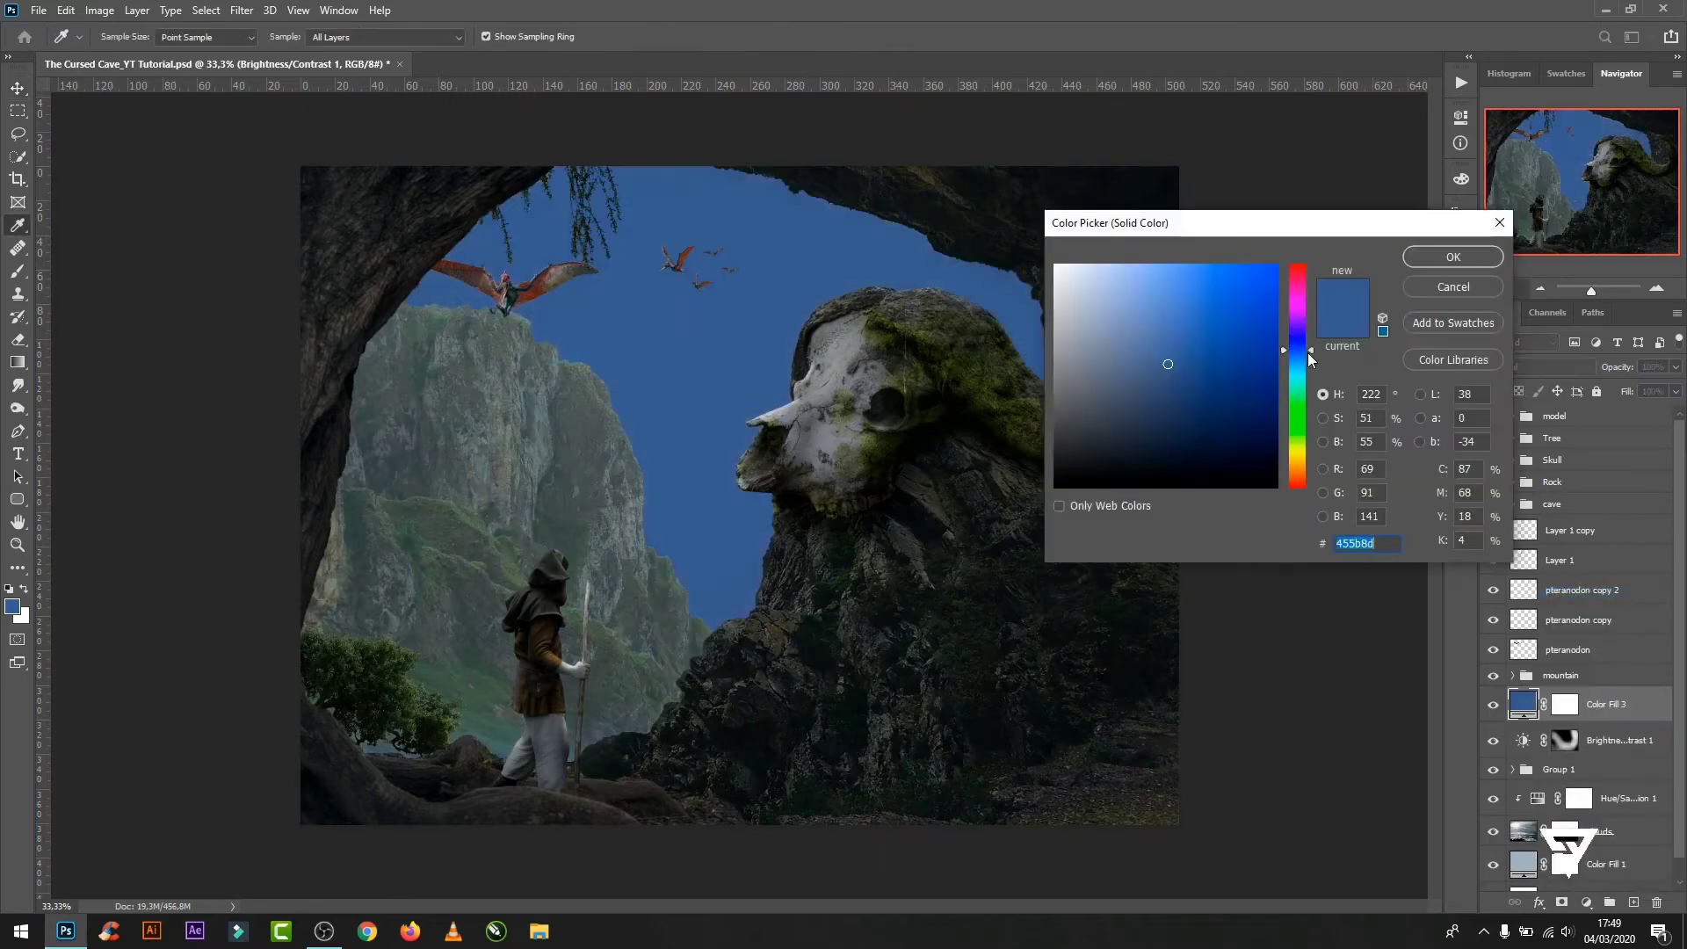
drag(1308, 356, 1307, 363)
drag(1111, 335, 1083, 299)
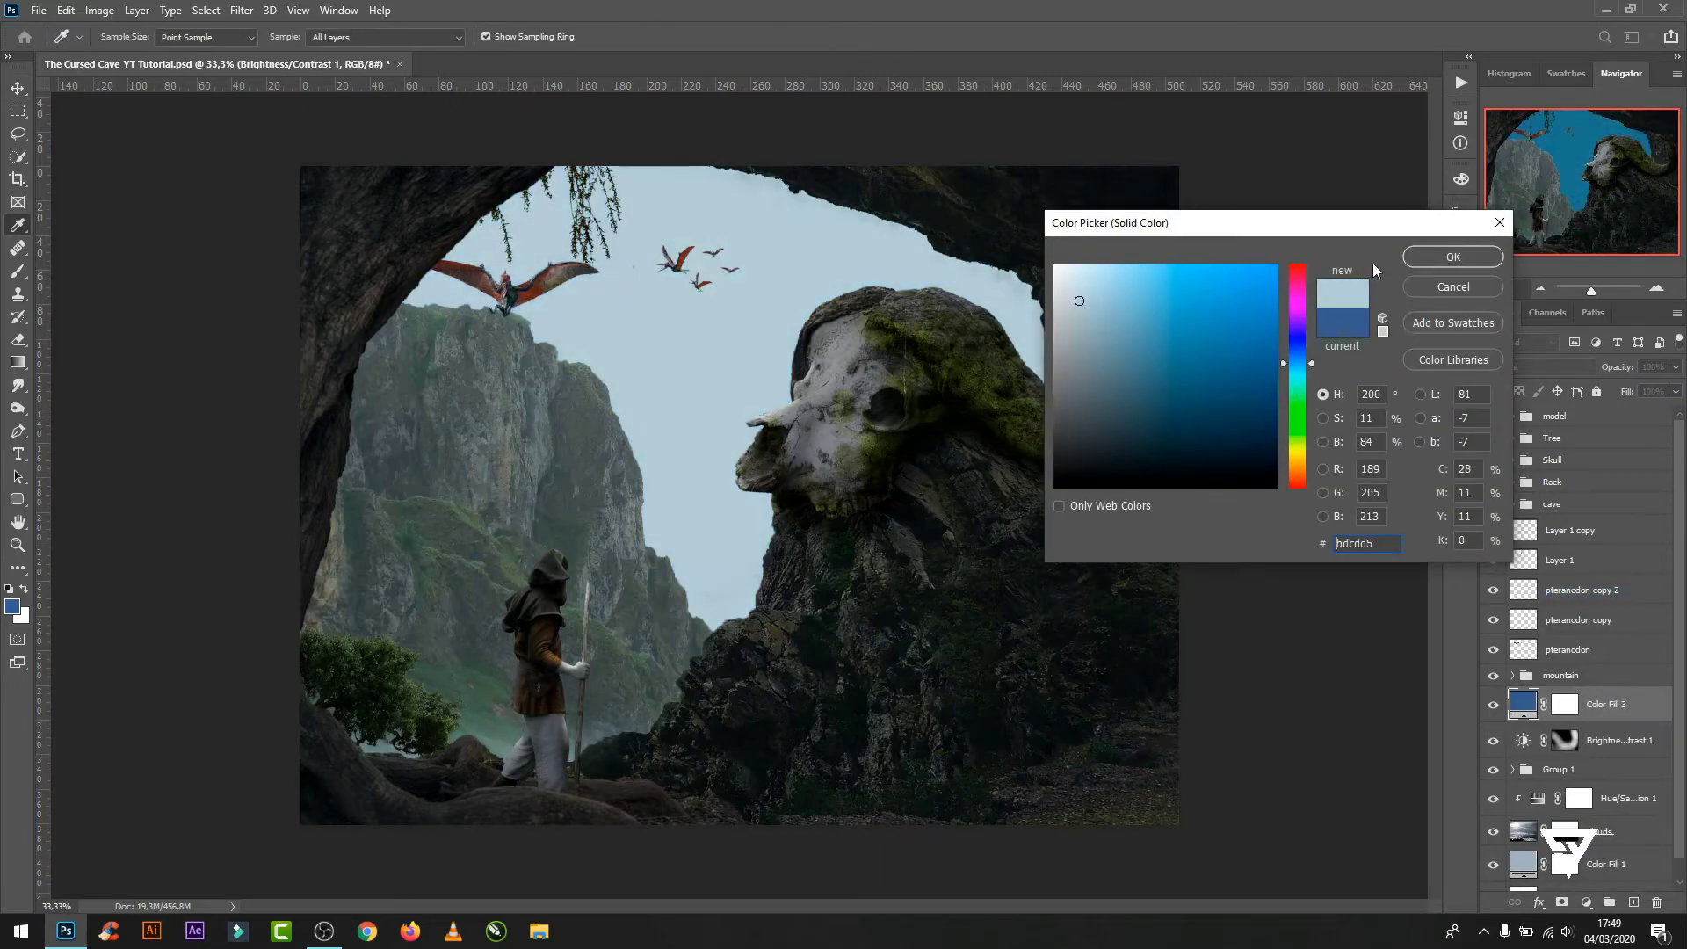
click(1450, 257)
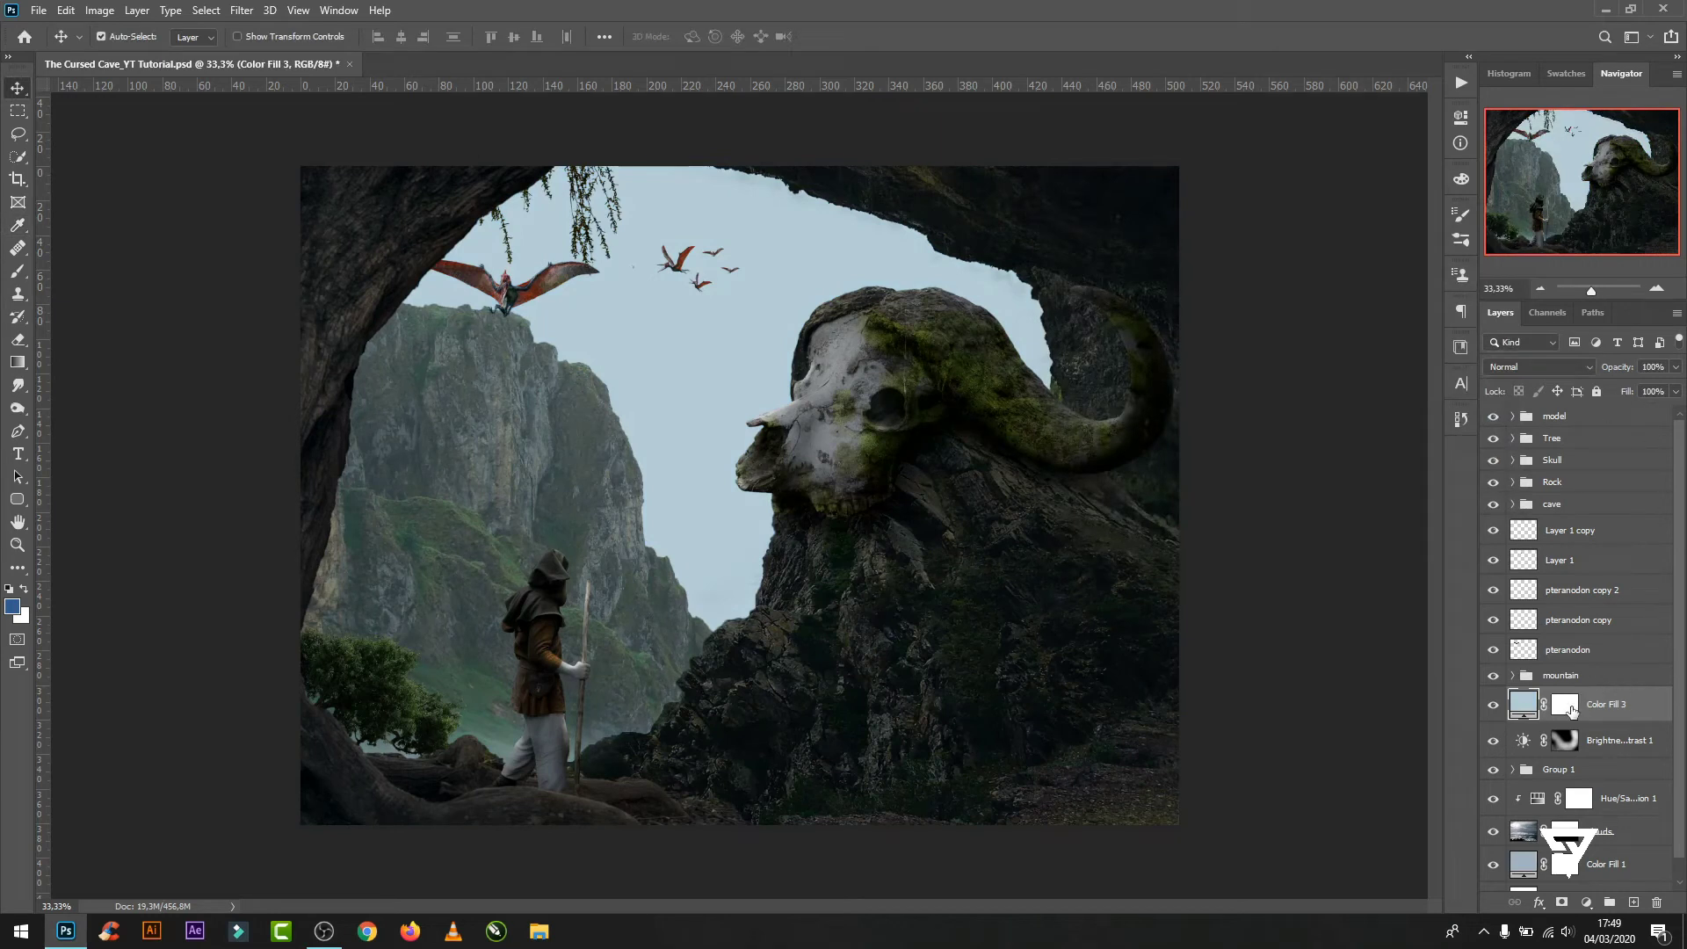
key(ctrl+i)
- Pick the Brush tool and browse the brush presets list
click(18, 271)
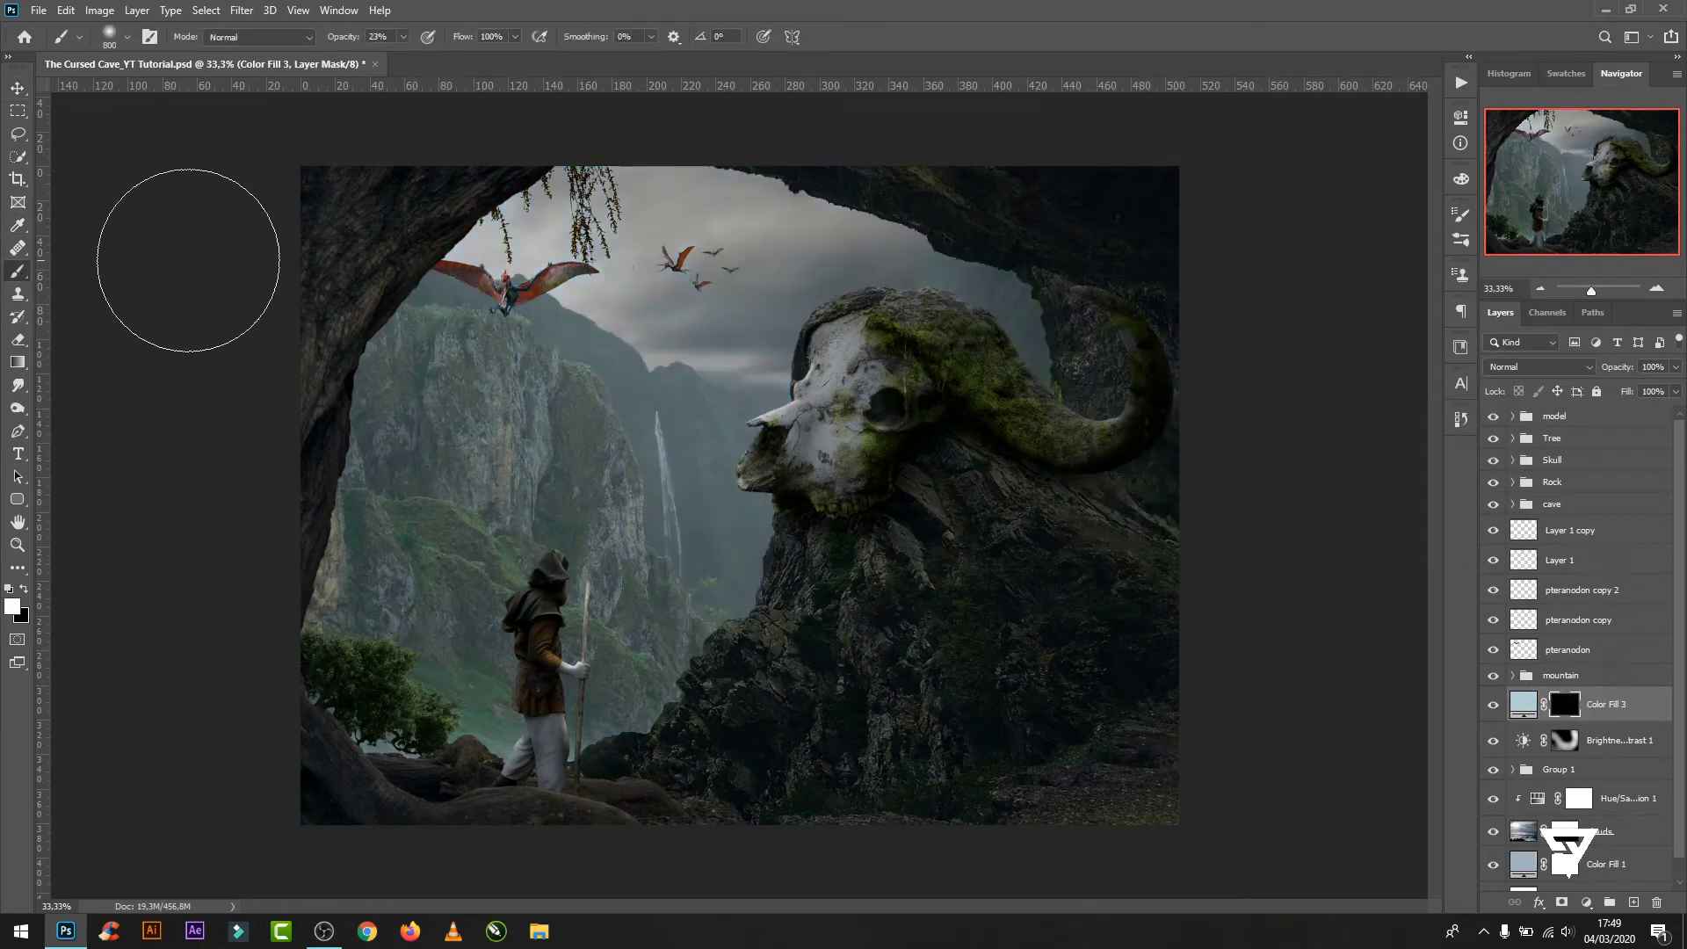
click(1460, 239)
drag(1433, 514, 1440, 612)
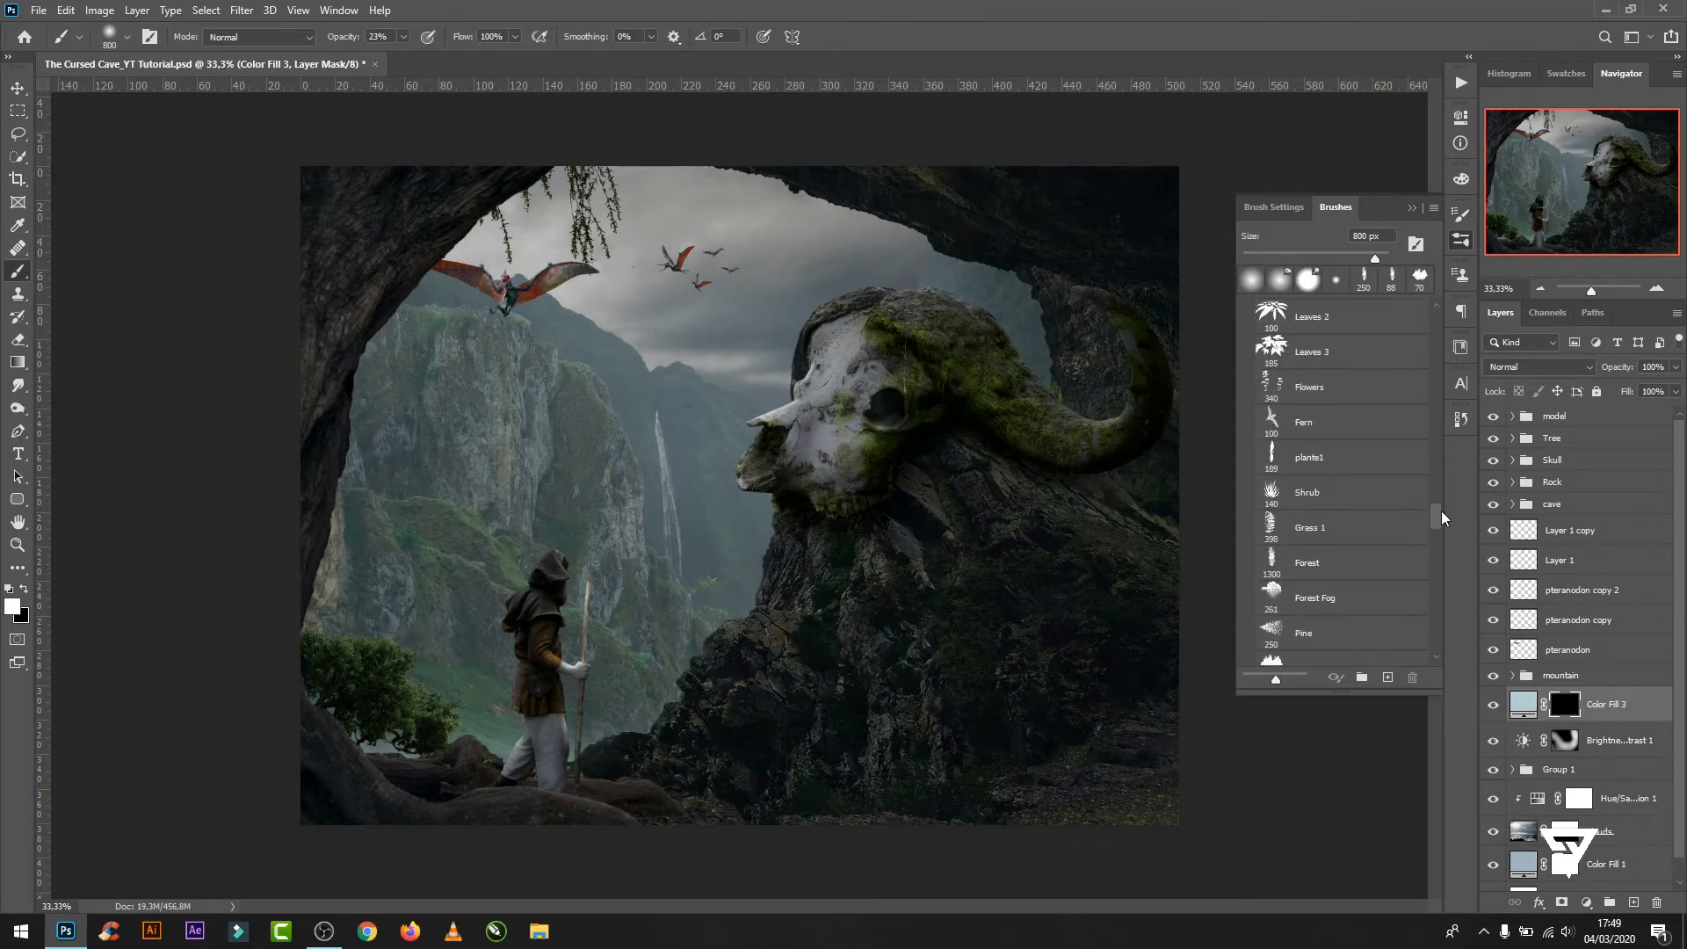
- Paint mist with the 250 px Clouds Style brush into the valley beside the rock and waterfall base
drag(1439, 613, 1445, 436)
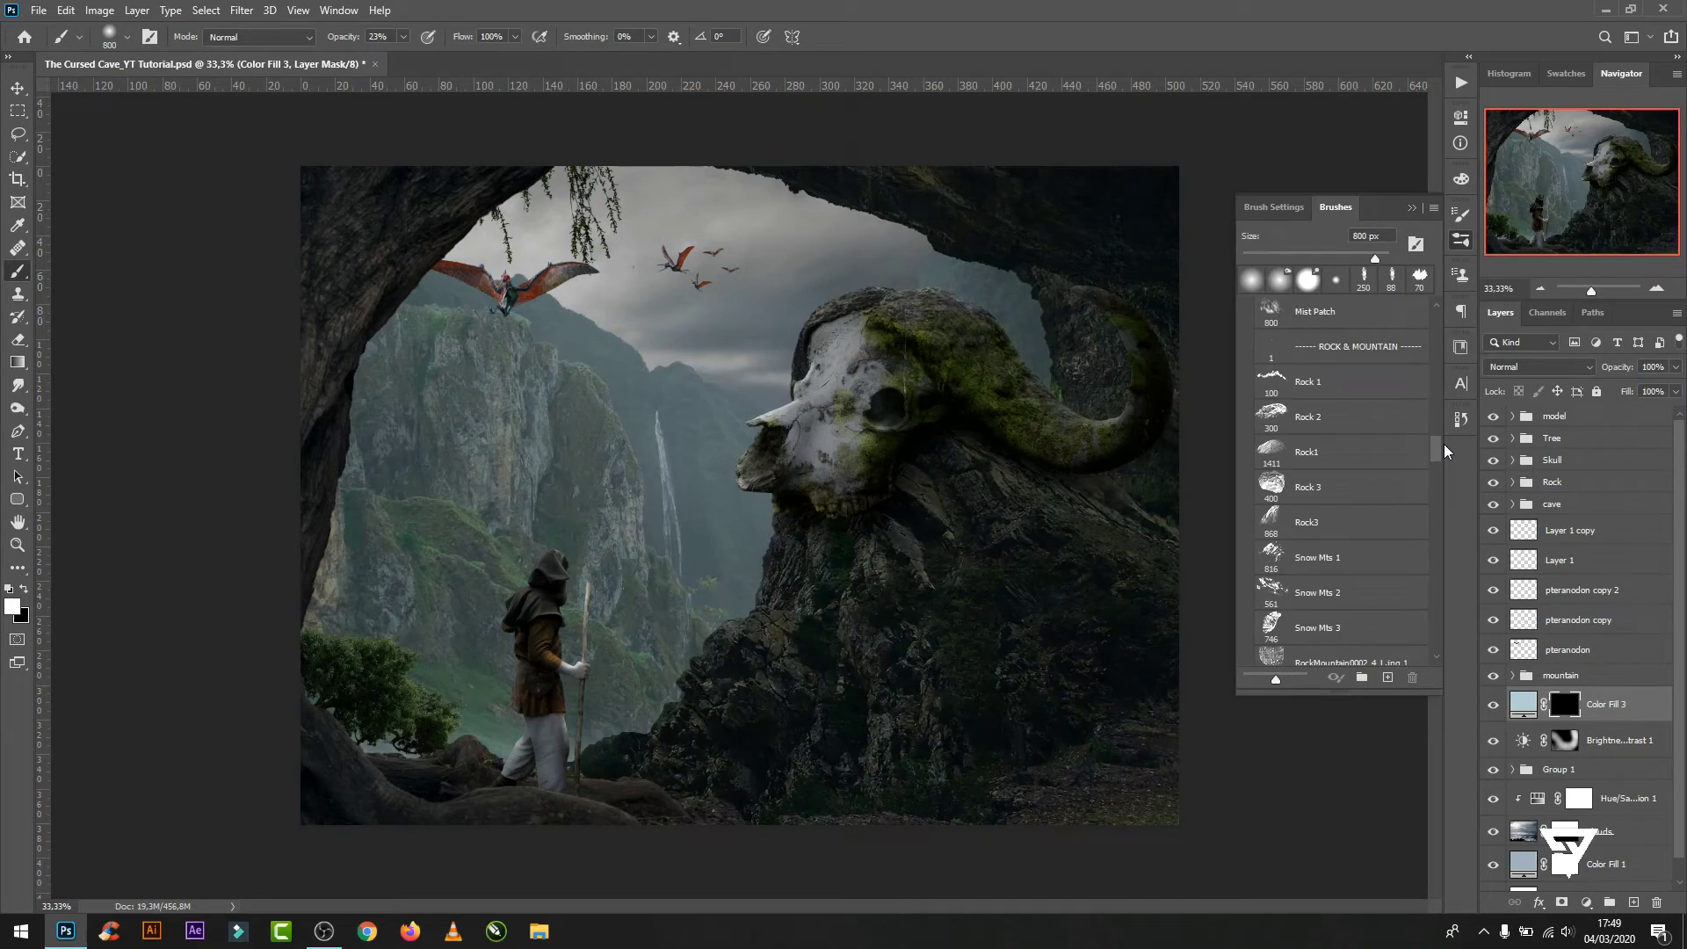
click(1318, 392)
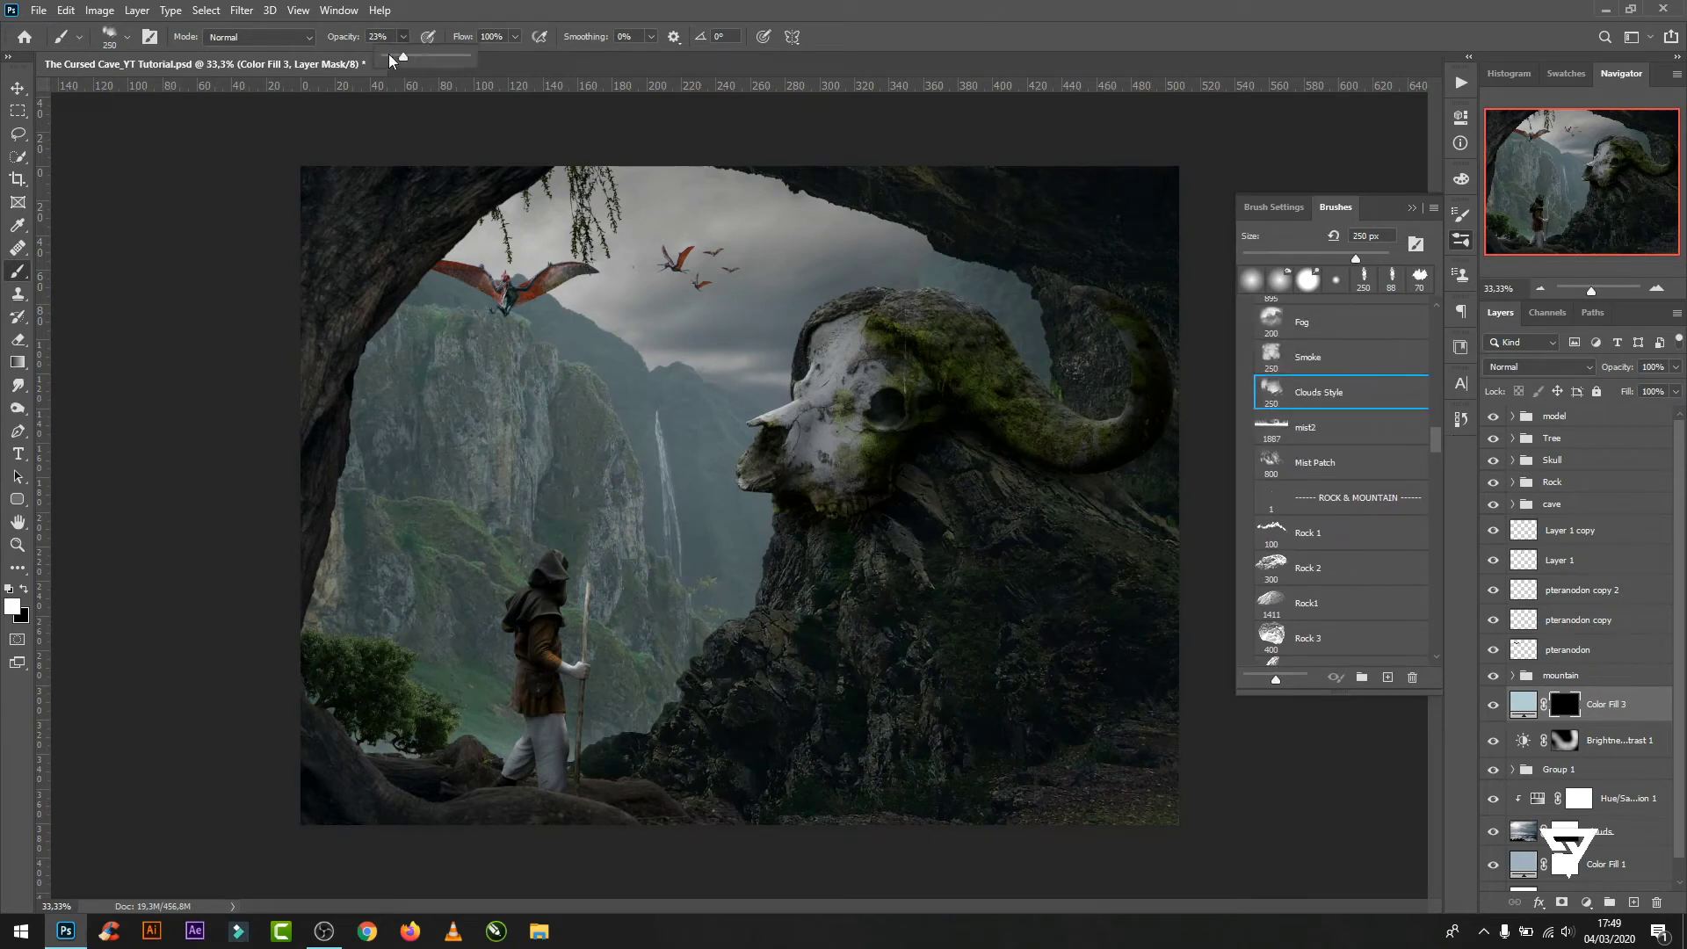
click(1414, 208)
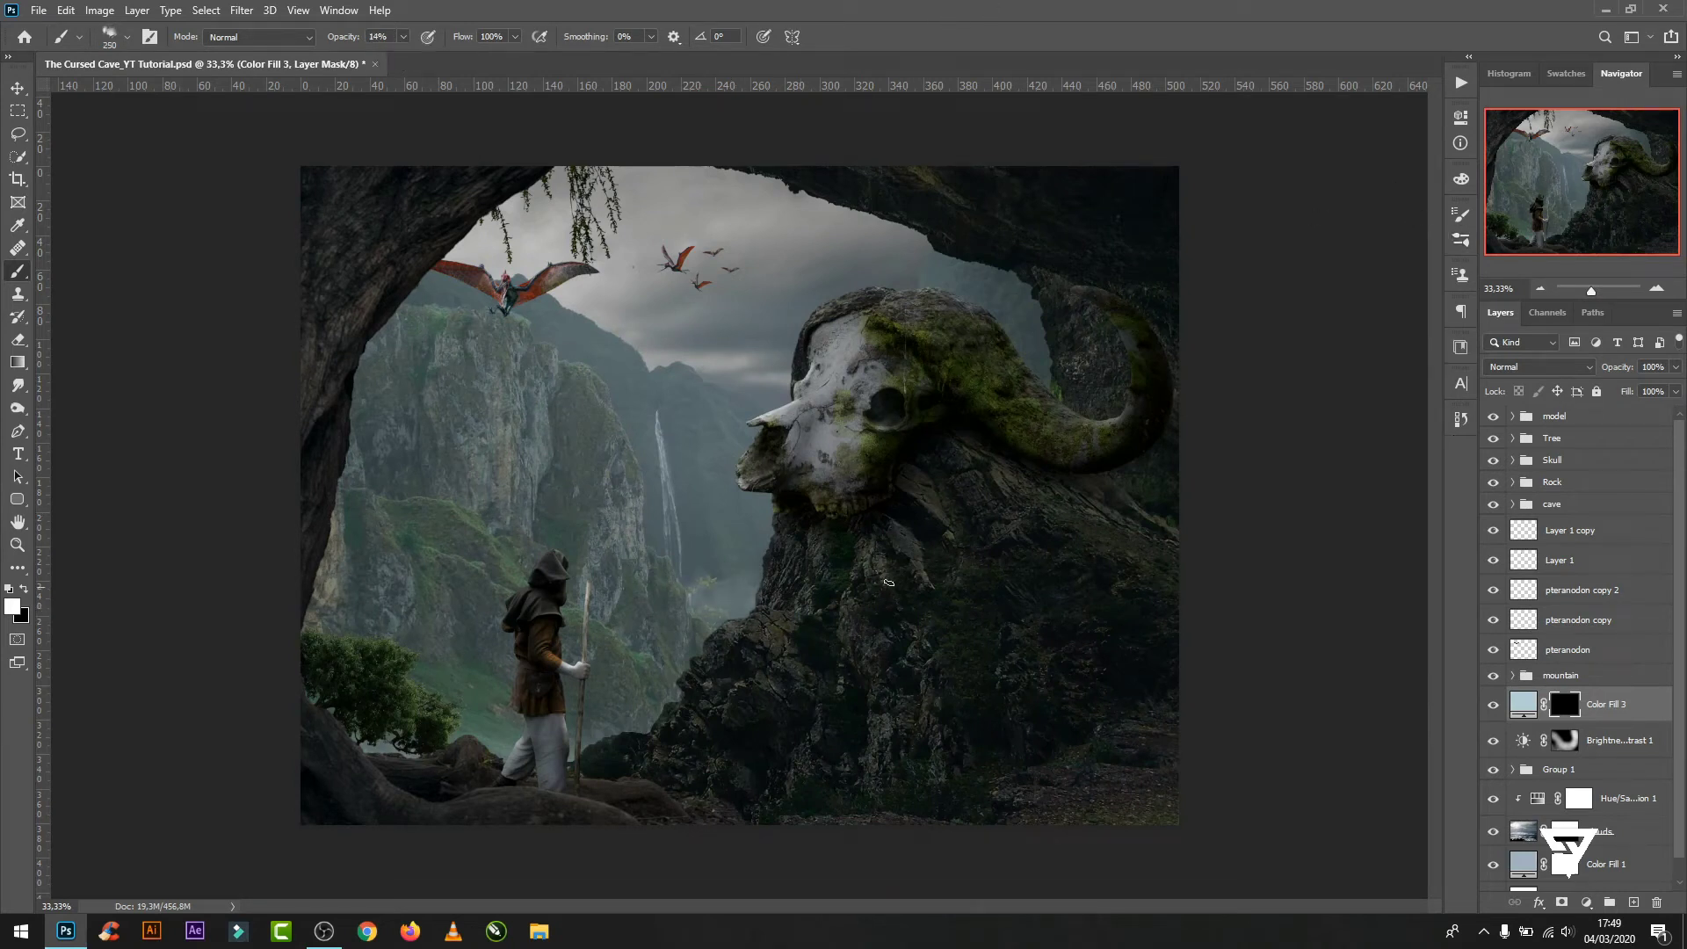
drag(991, 570, 577, 466)
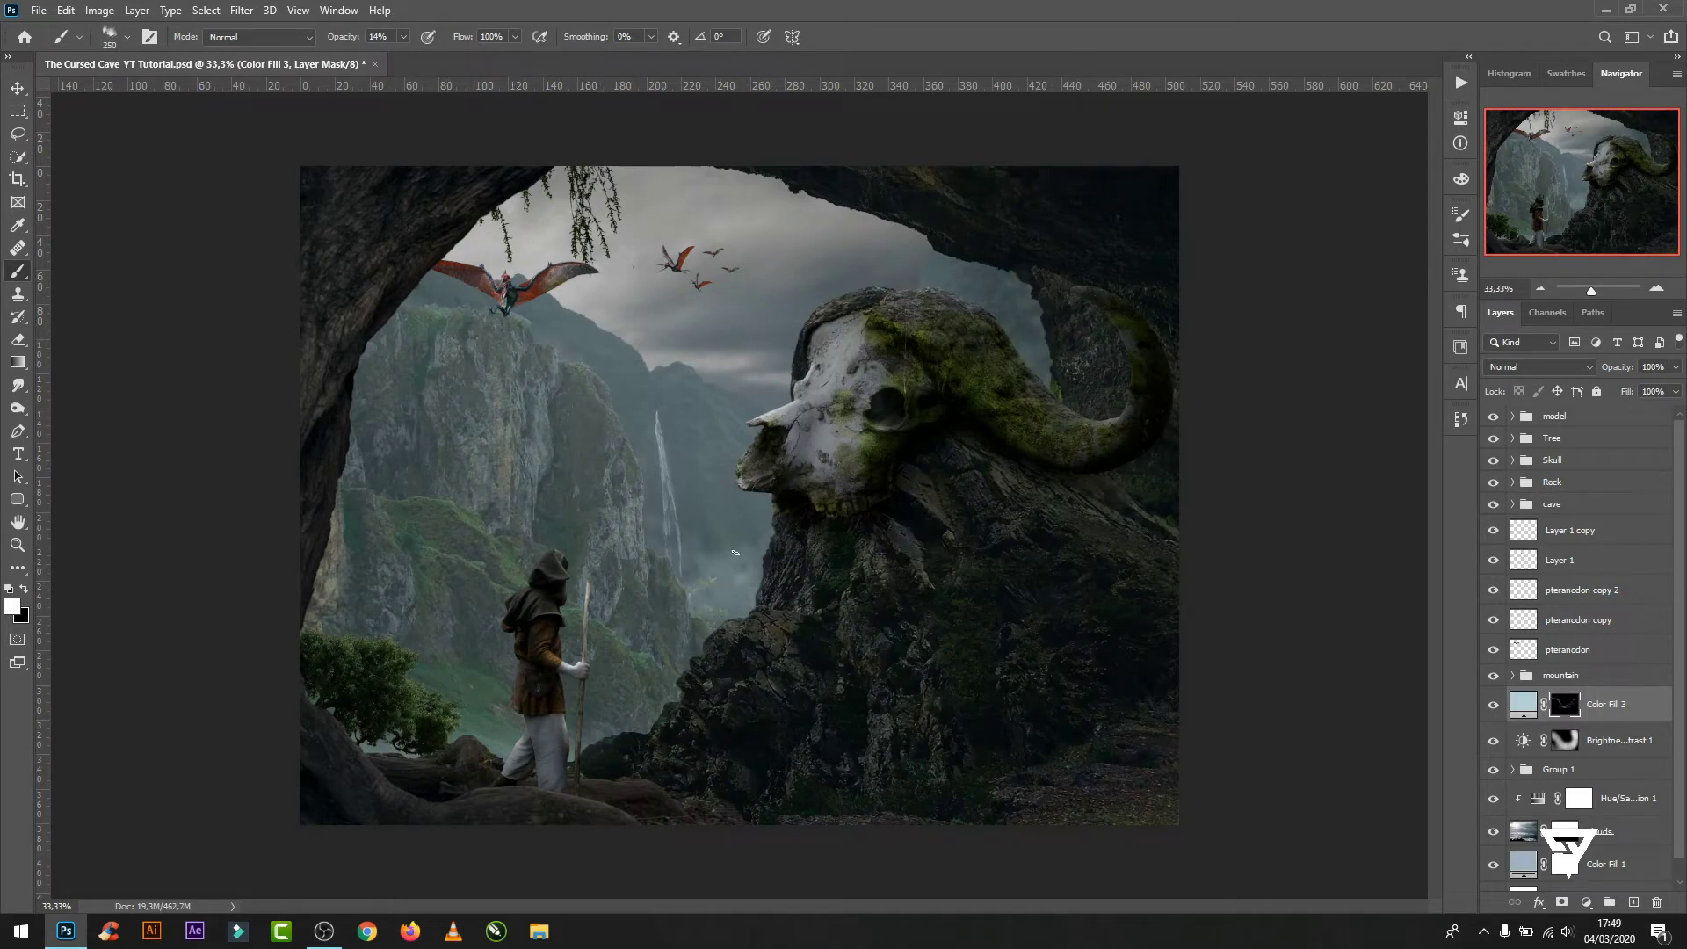
drag(729, 540, 664, 578)
- Thicken the valley-floor mist, set Color Fill 3 to 46% opacity, and copy it above the mountains
drag(373, 444, 881, 453)
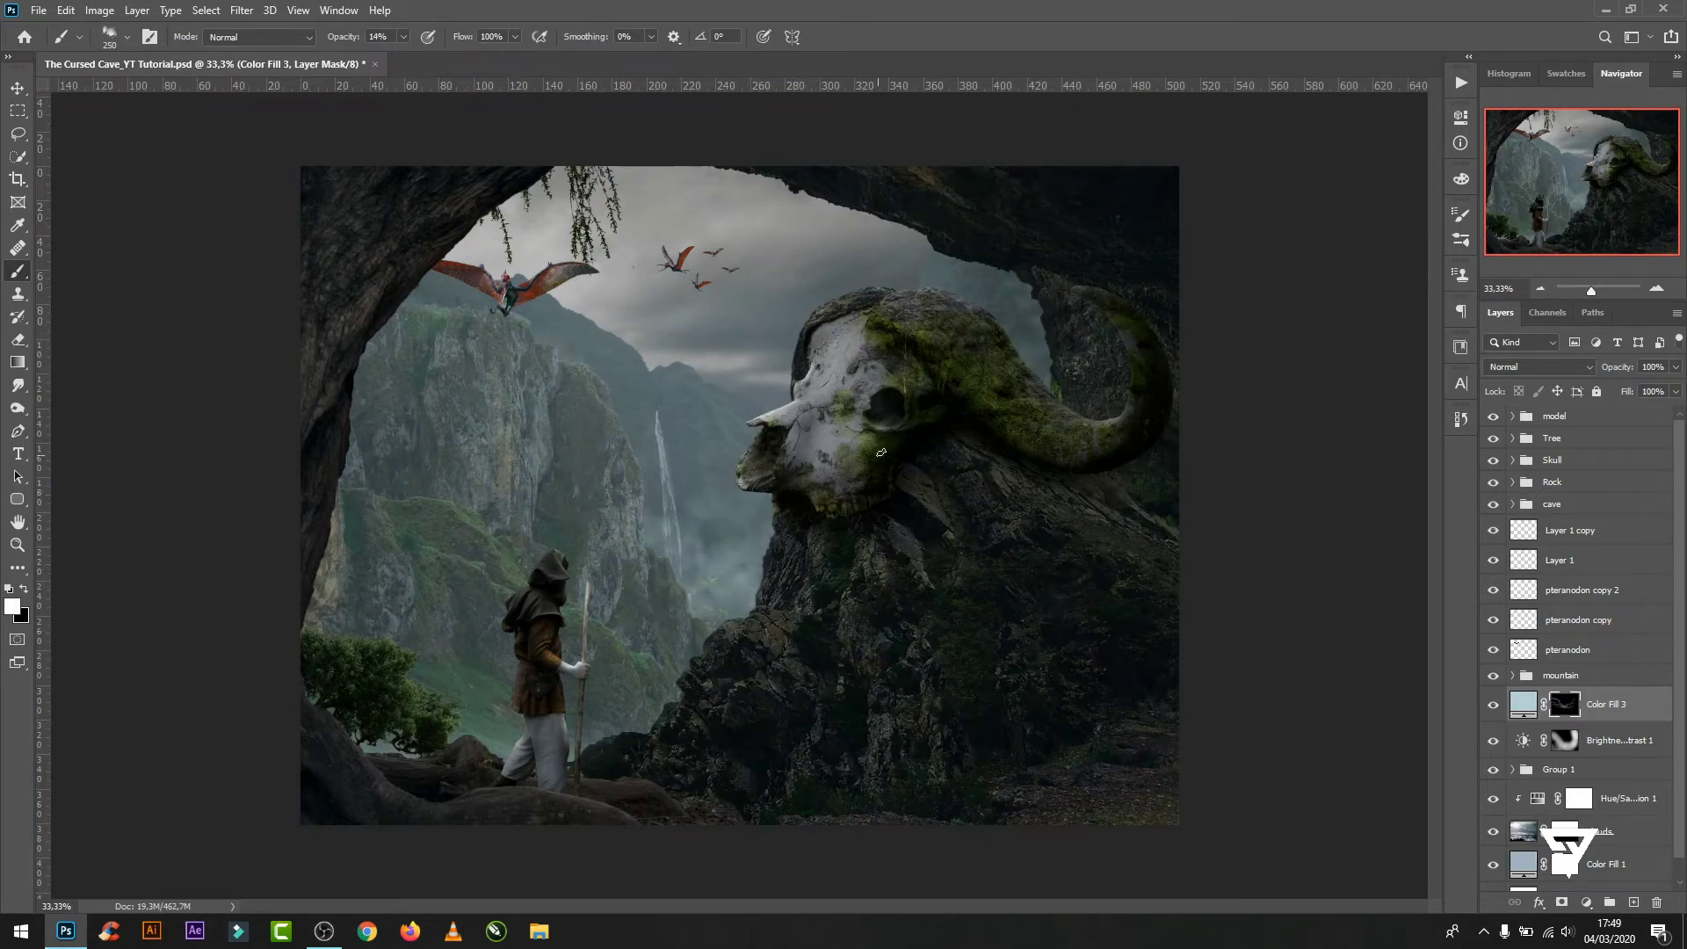
drag(747, 518, 619, 542)
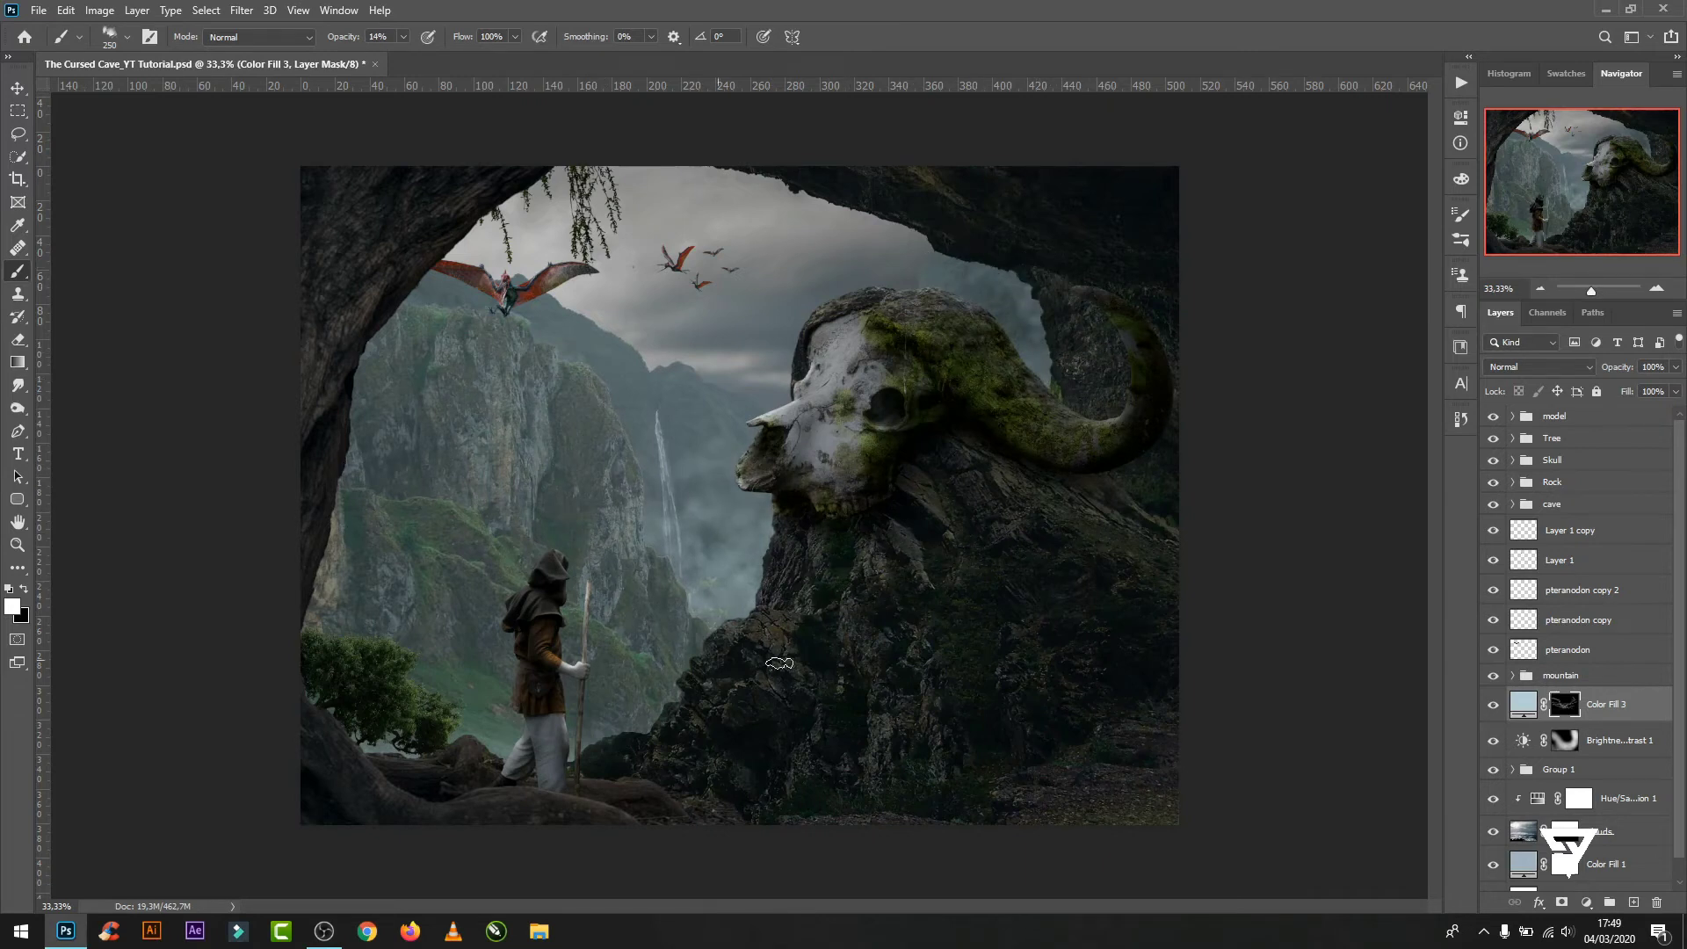
drag(741, 575, 694, 527)
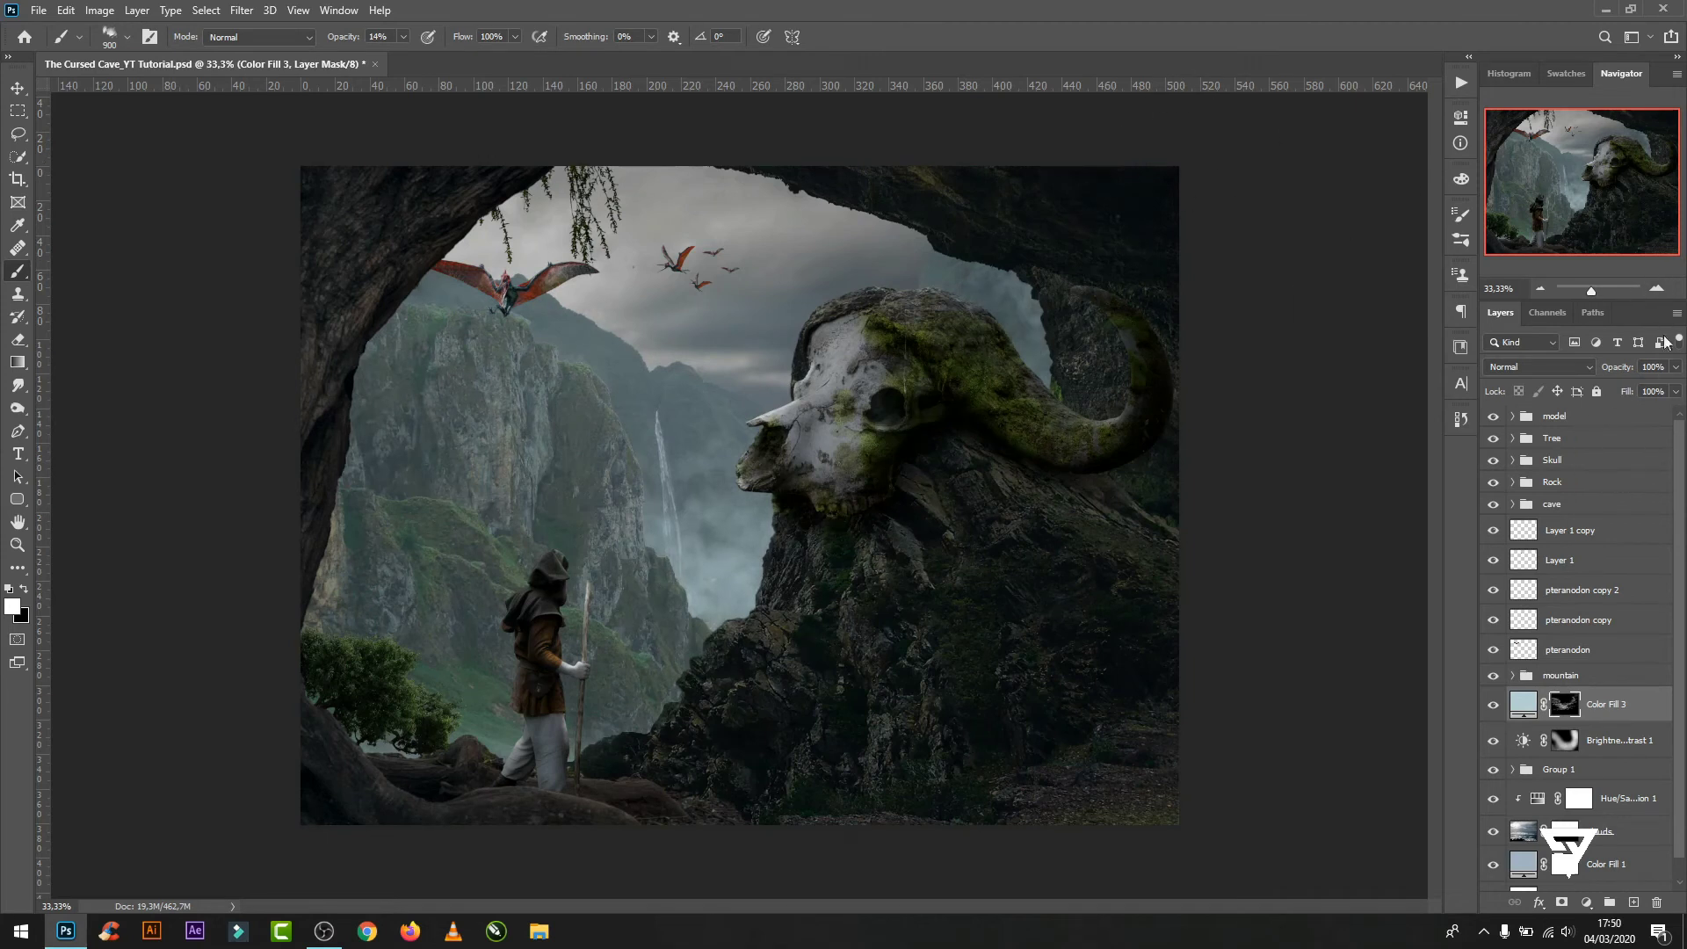
drag(1580, 392, 1641, 392)
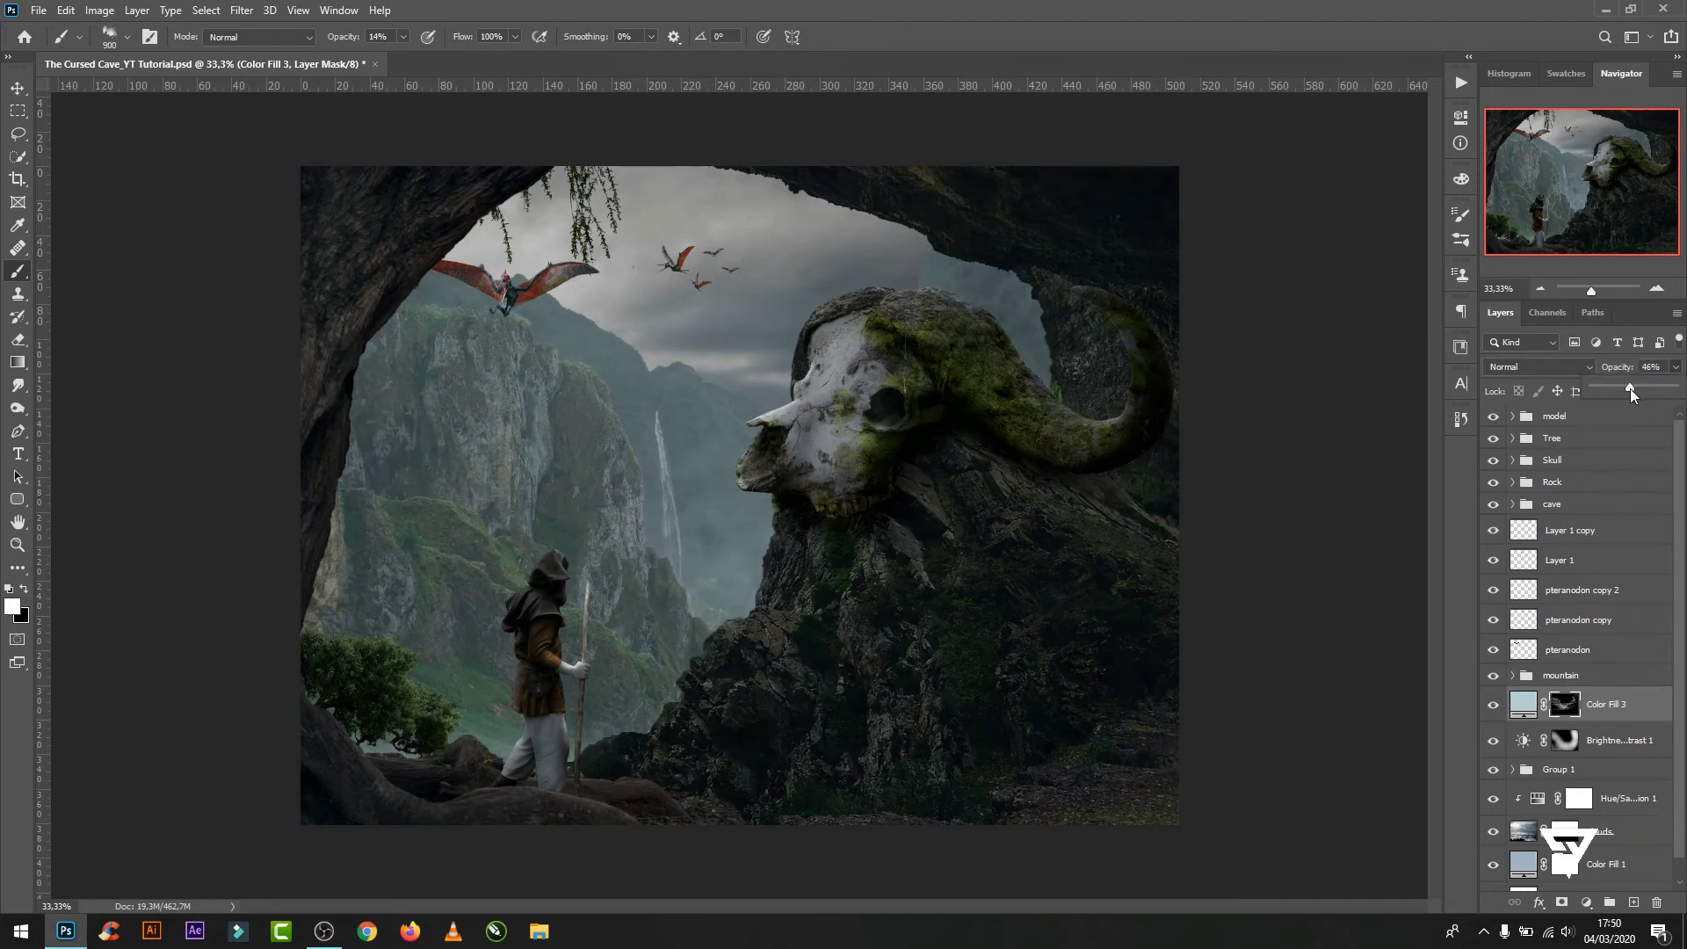
drag(1539, 709, 1543, 663)
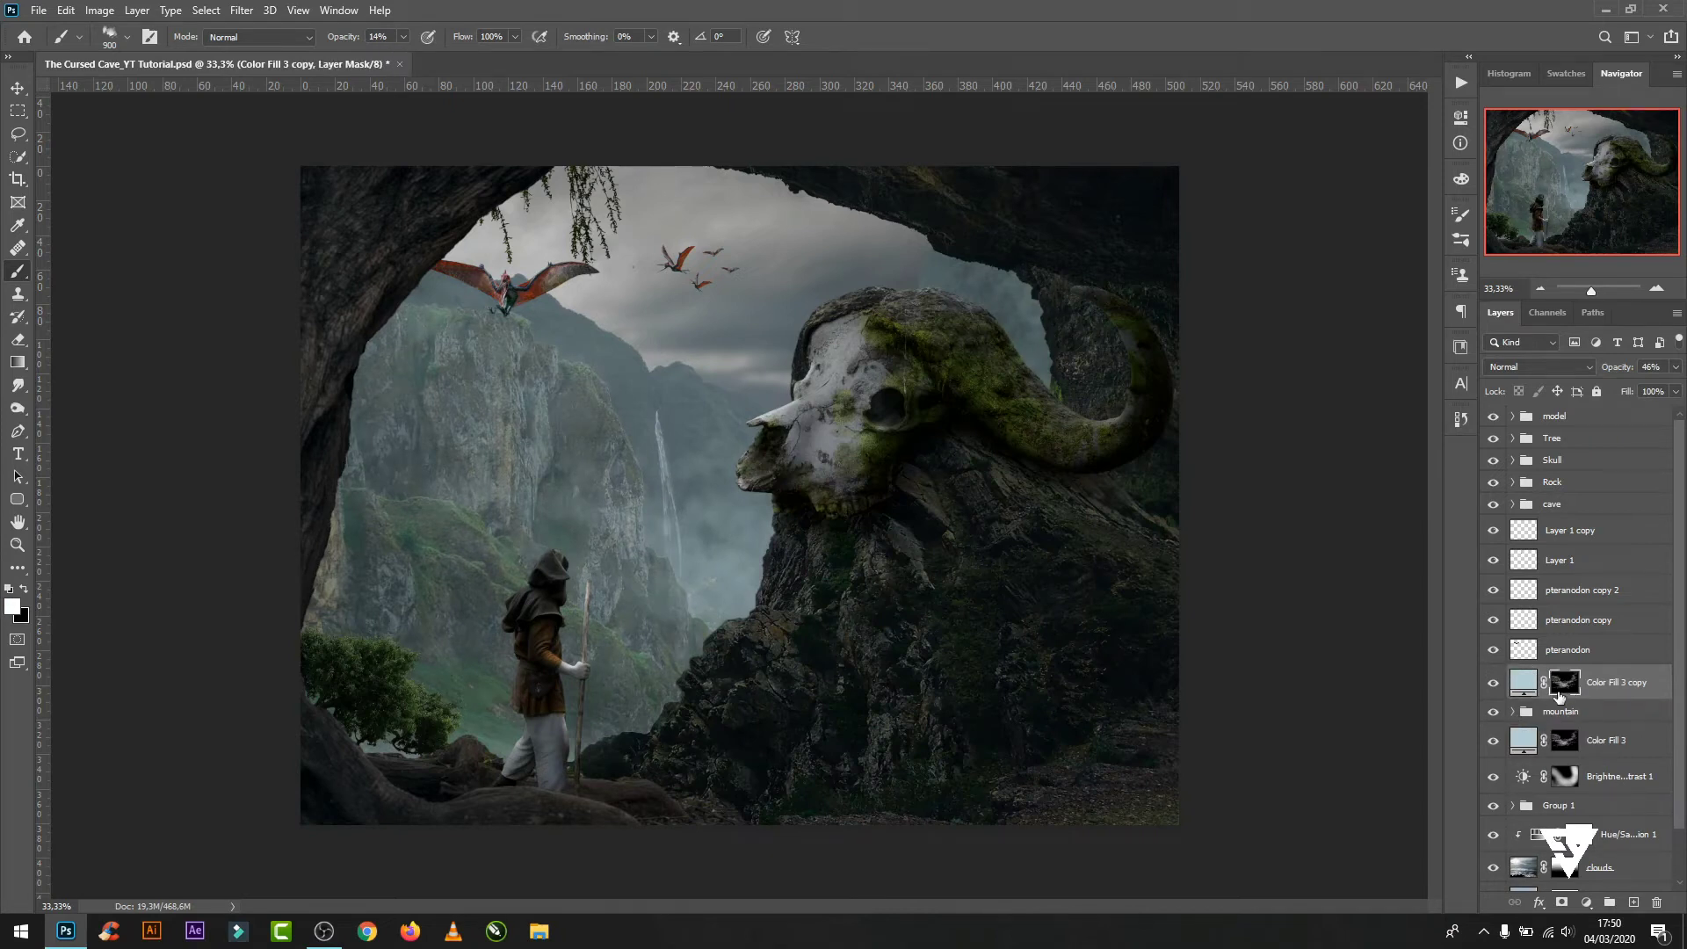
- Invert the Color Fill 3 copy's mask and raise it to 71% opacity, keeping its pale blue
key(ctrl+BackSpace)
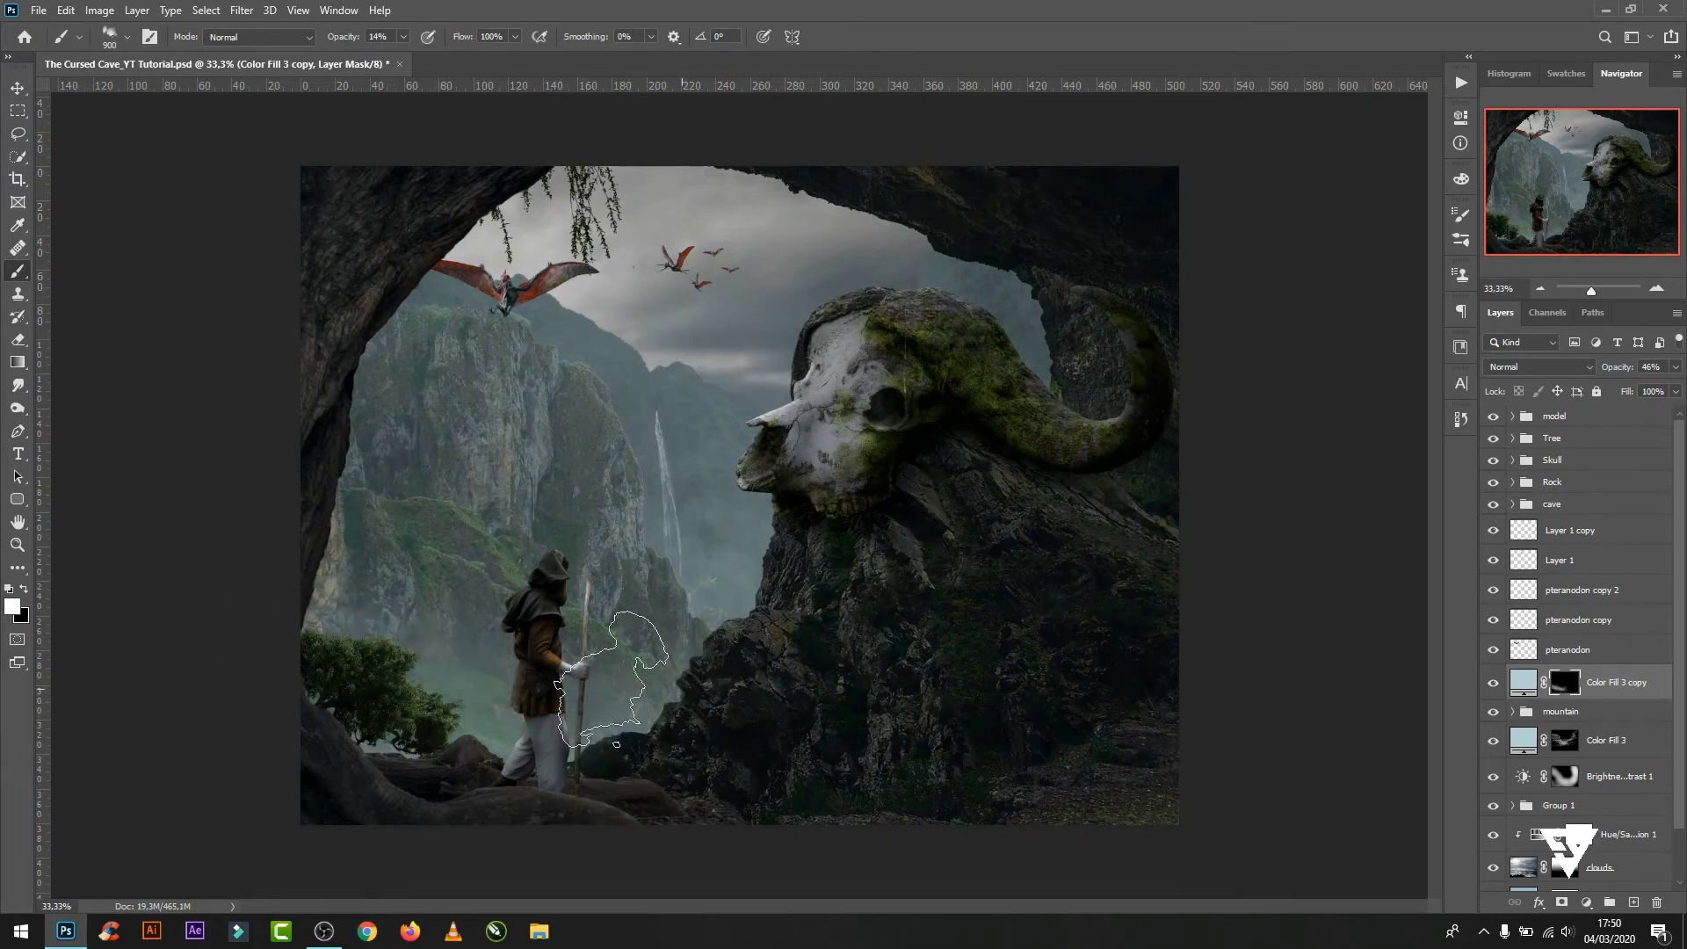
key([)
key([)
key([)
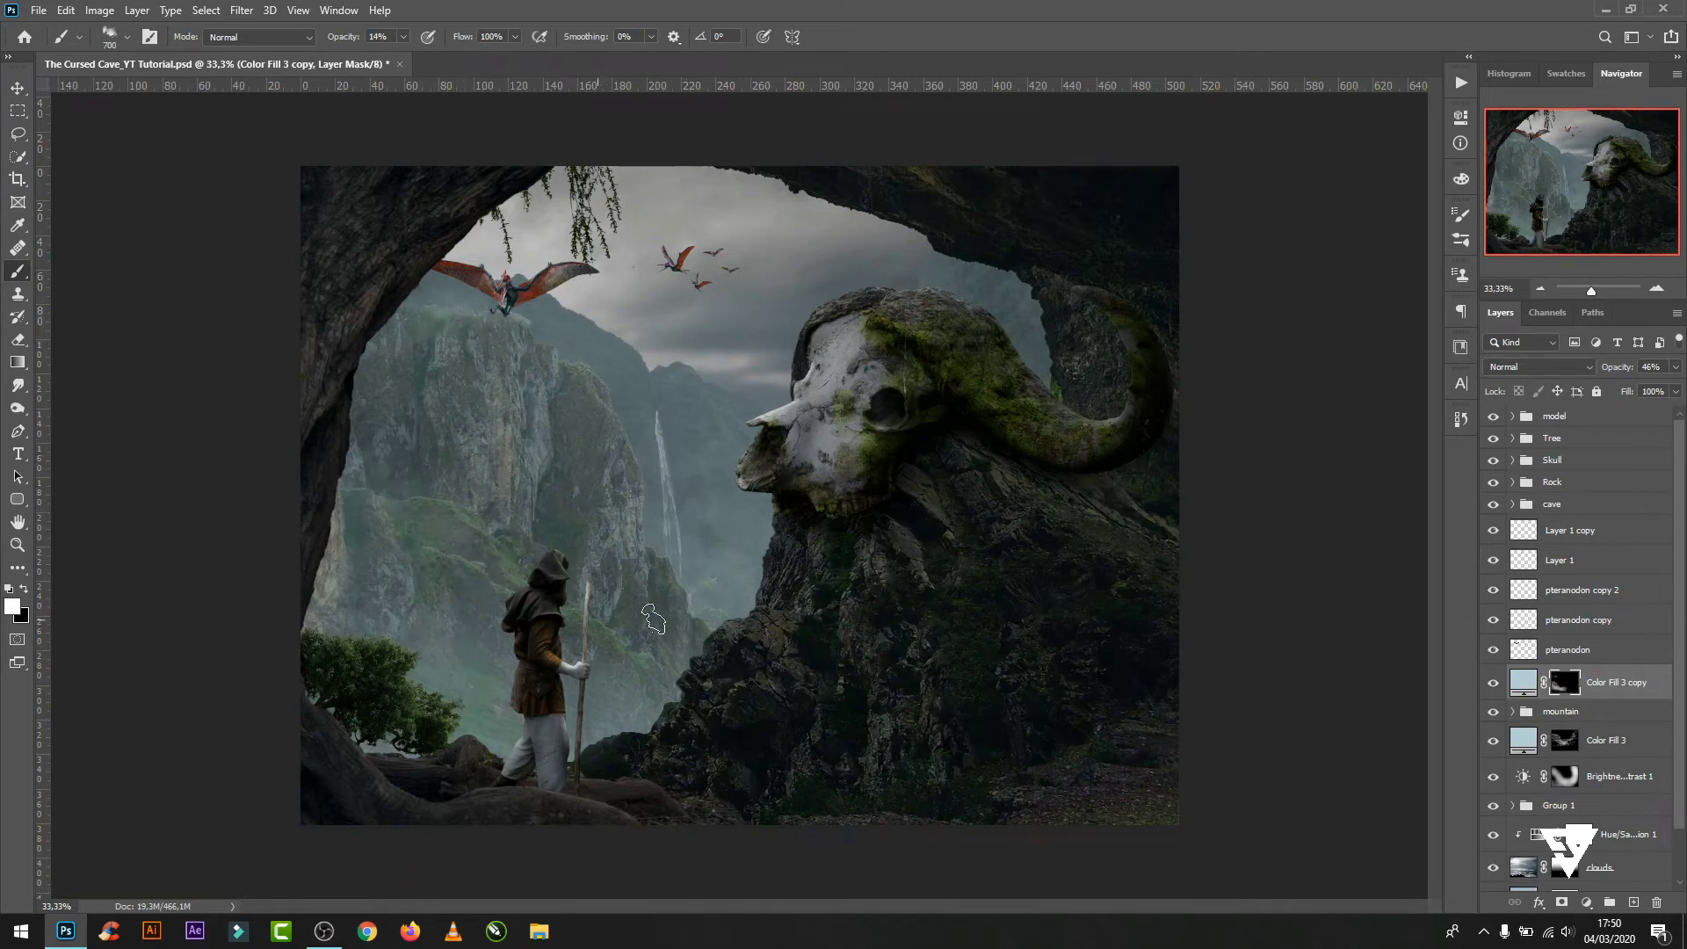
drag(1633, 392, 1652, 390)
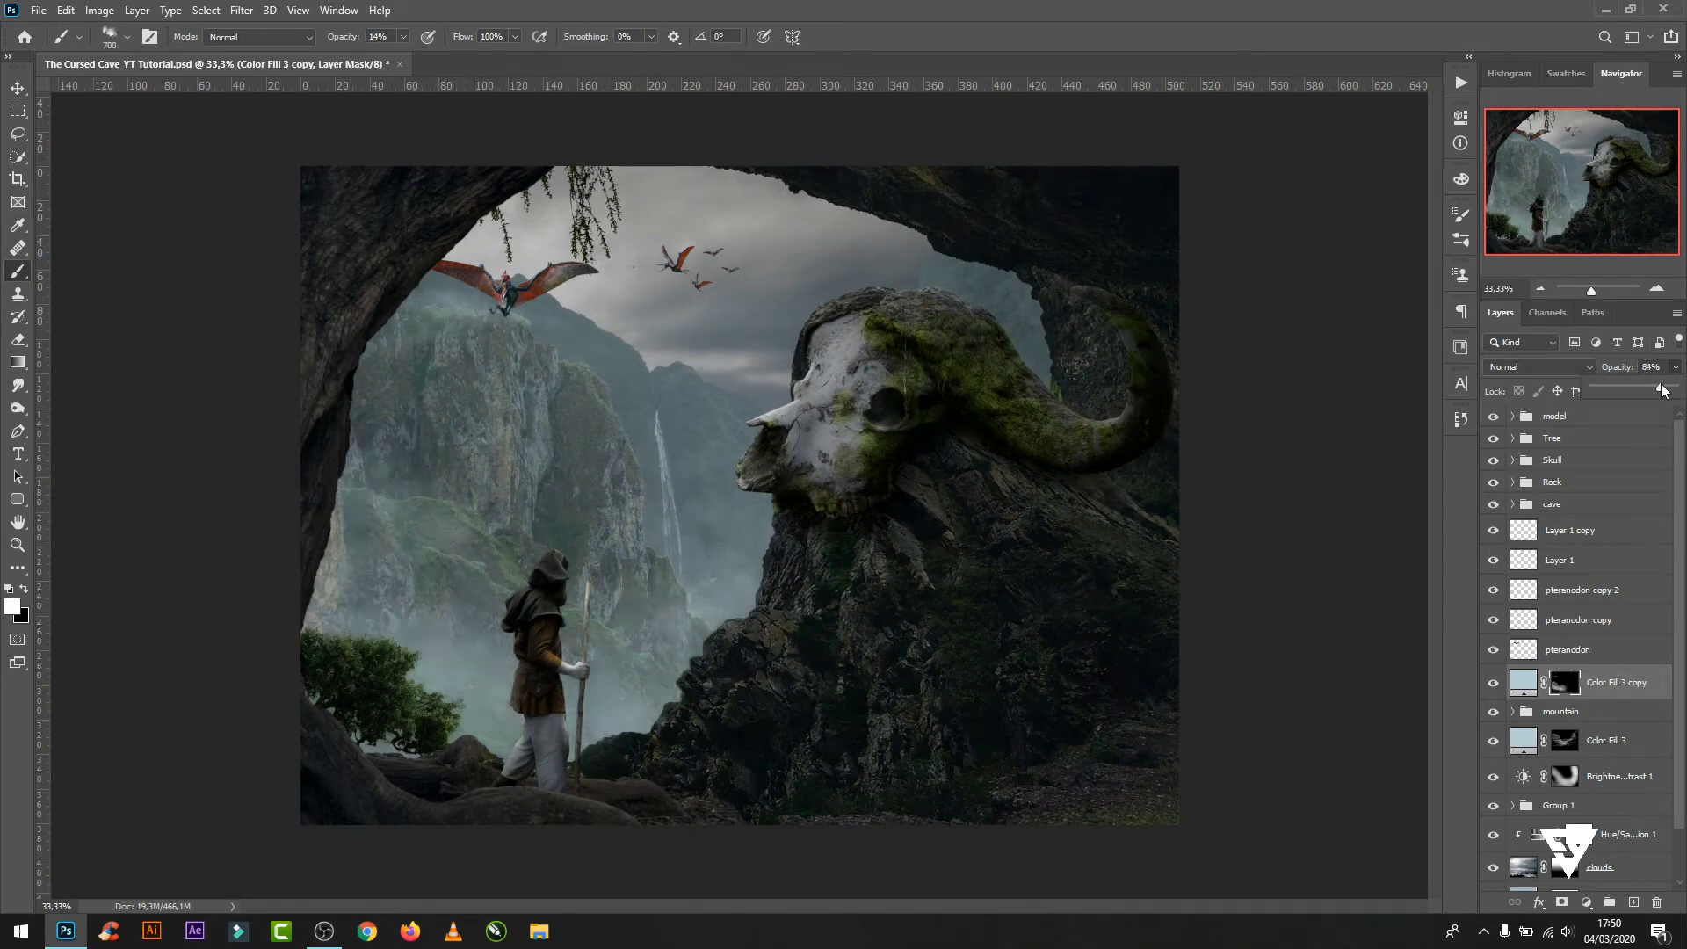
double_click(1526, 684)
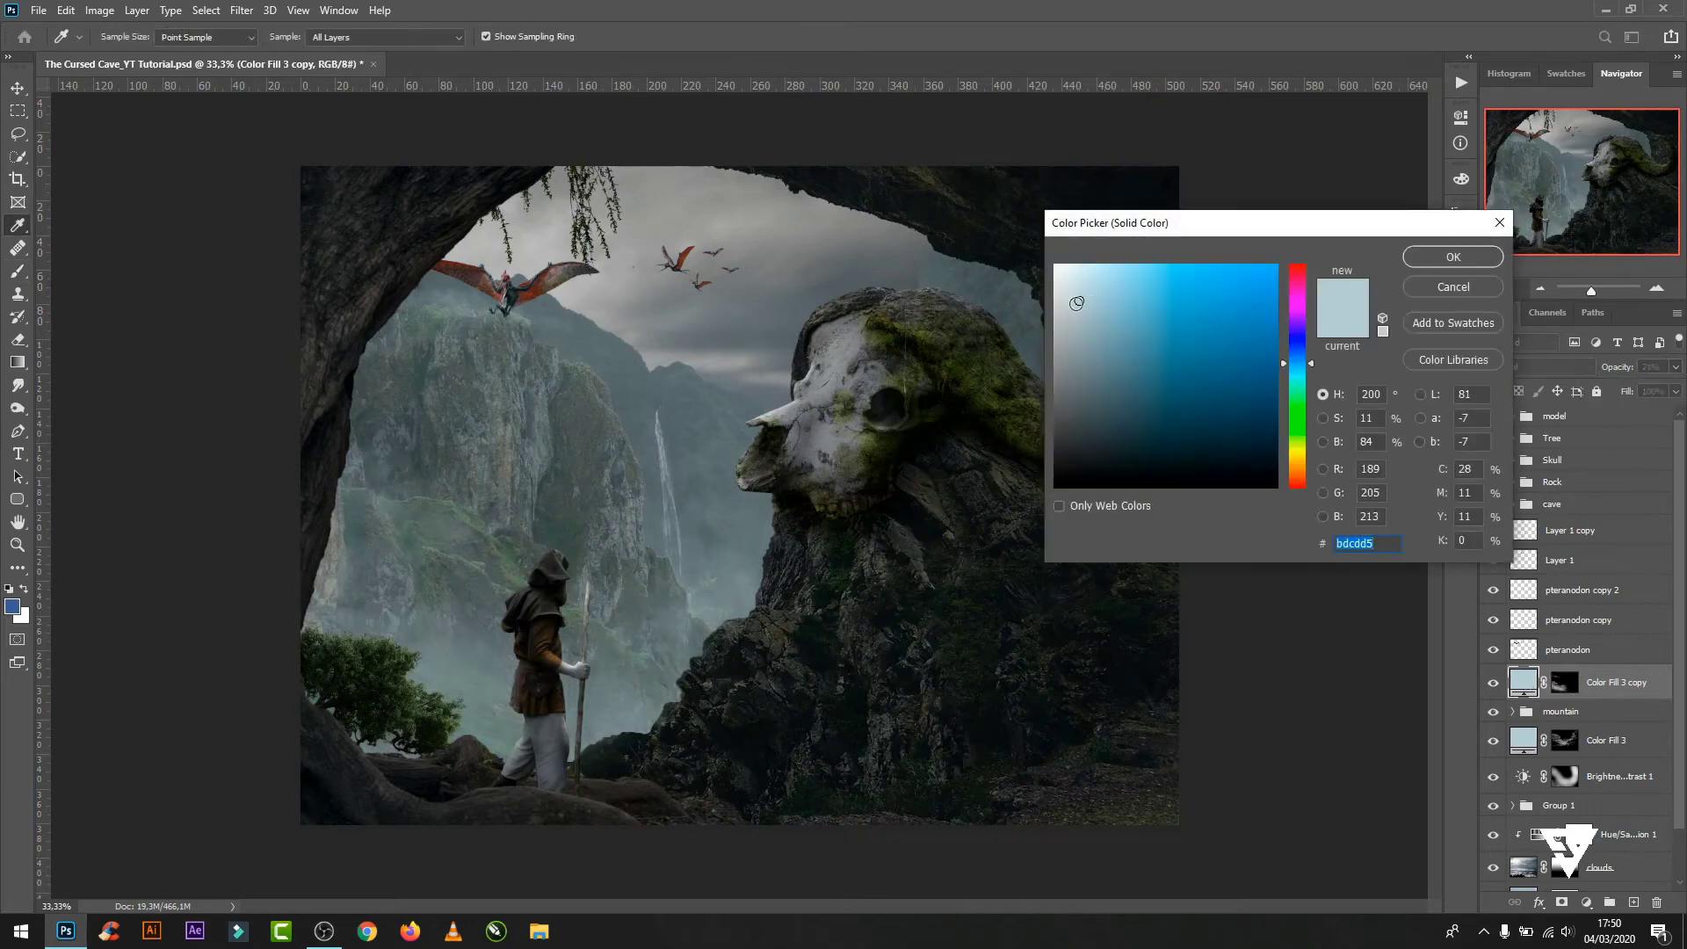
click(1445, 257)
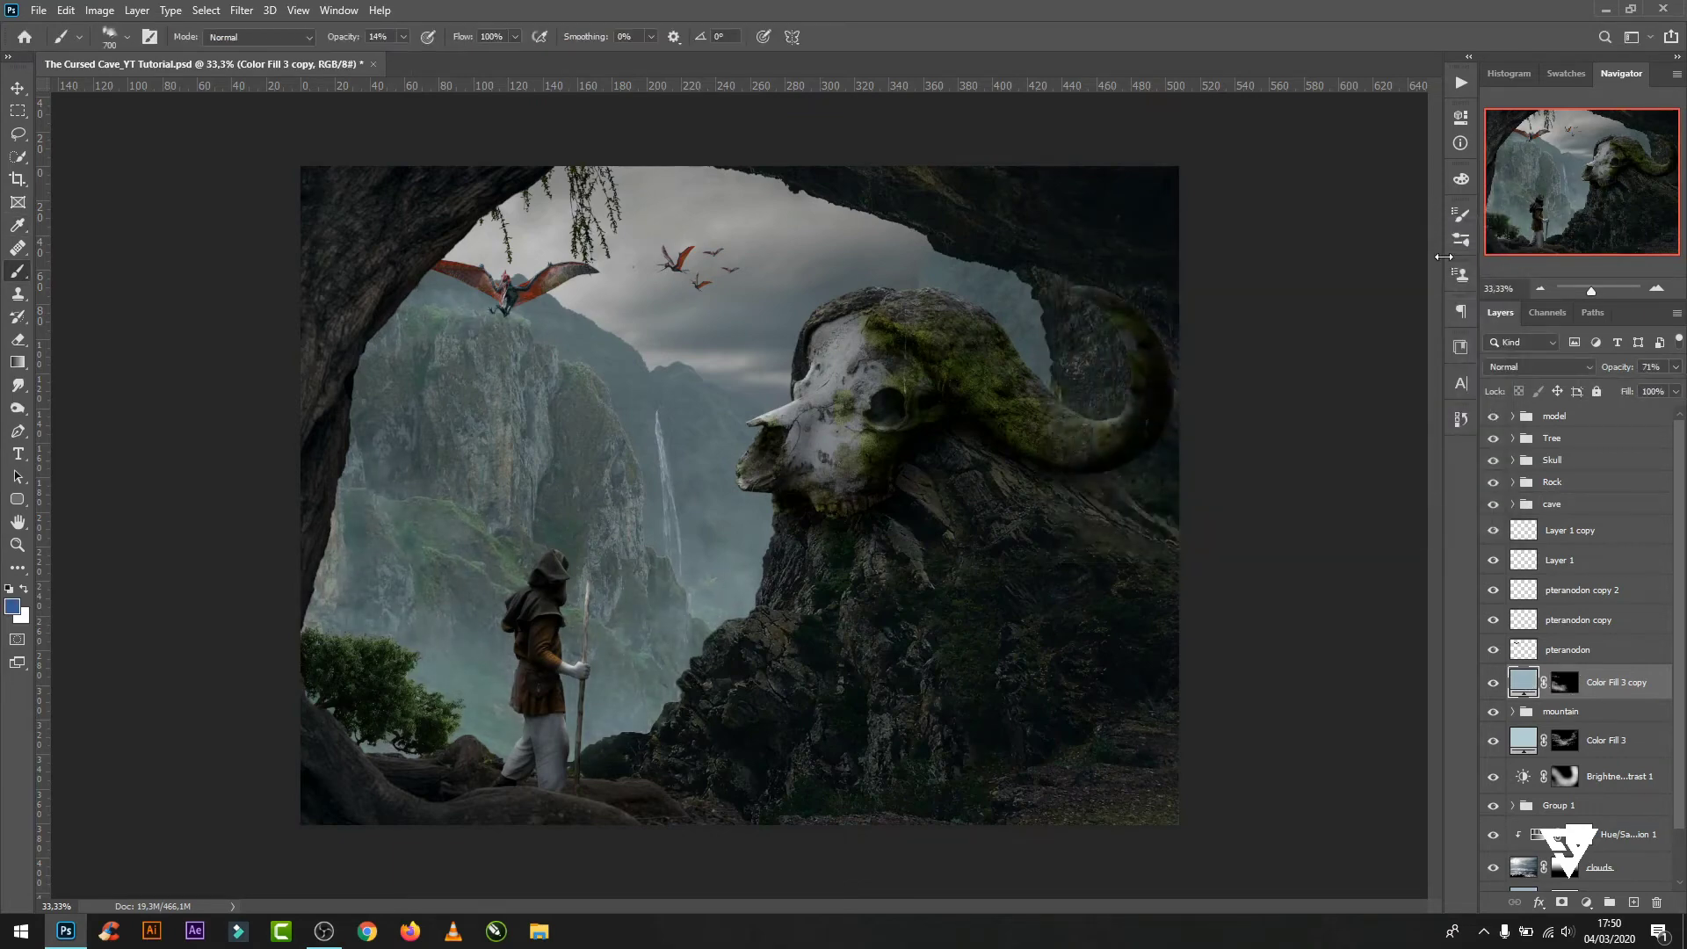
- Select the mountain group and add an empty Layer 6 above it
key(v)
click(1621, 714)
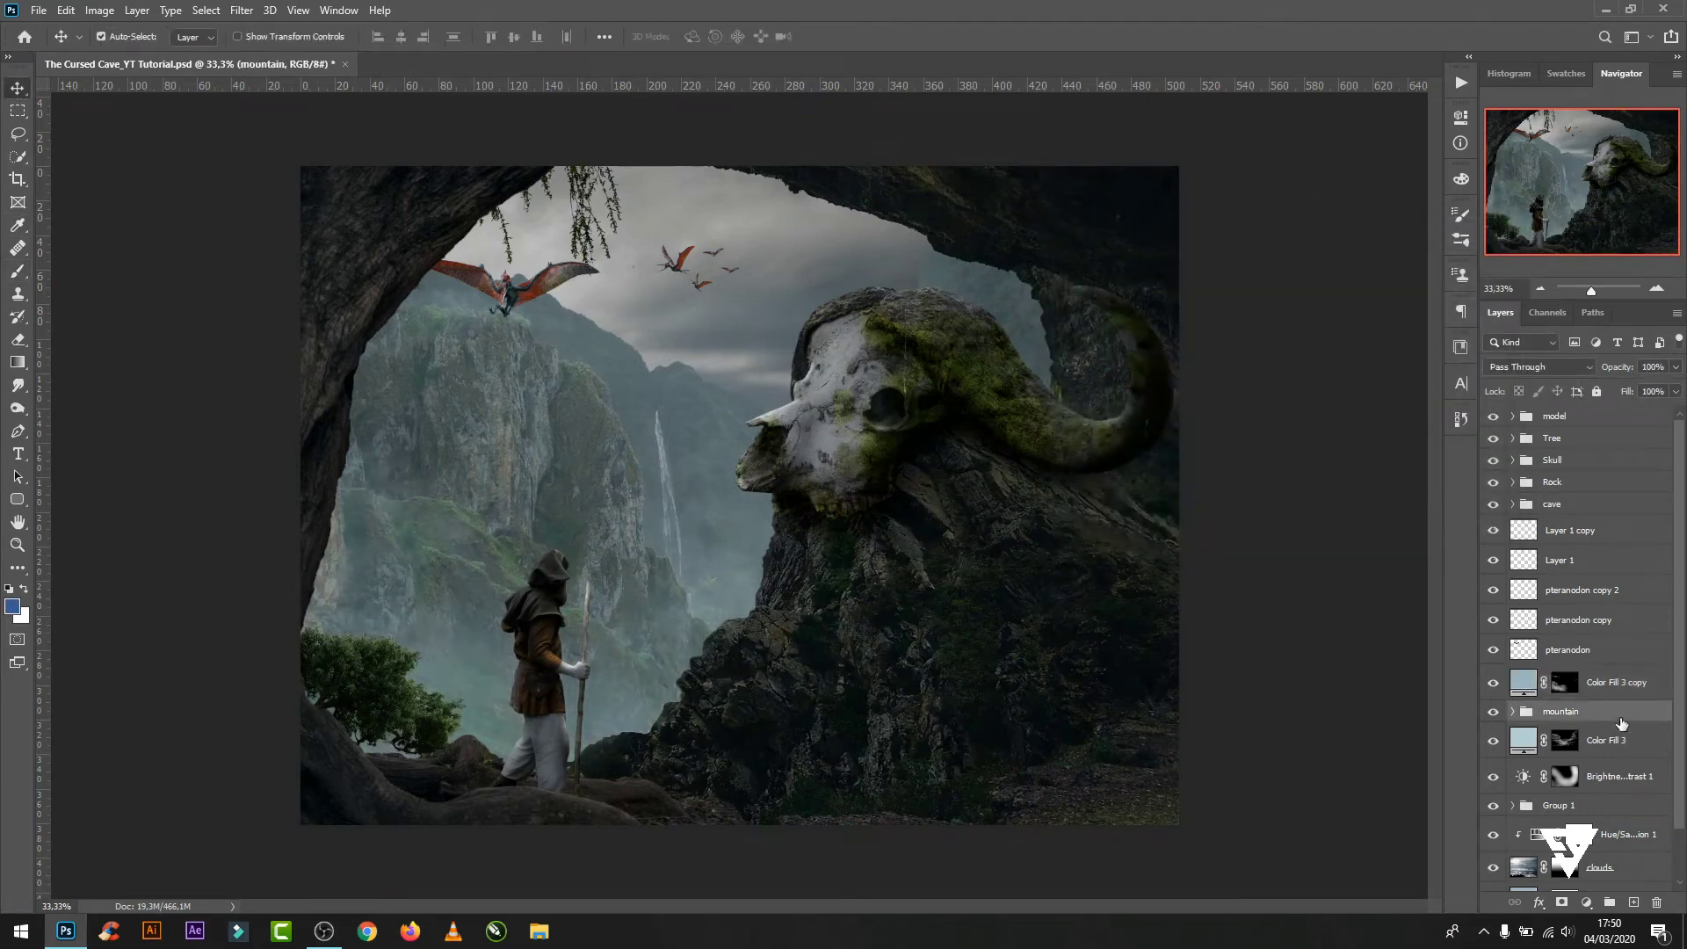
click(1634, 903)
- Pick the Waterfall SET2 23 brush with white paint at 100% opacity
key(b)
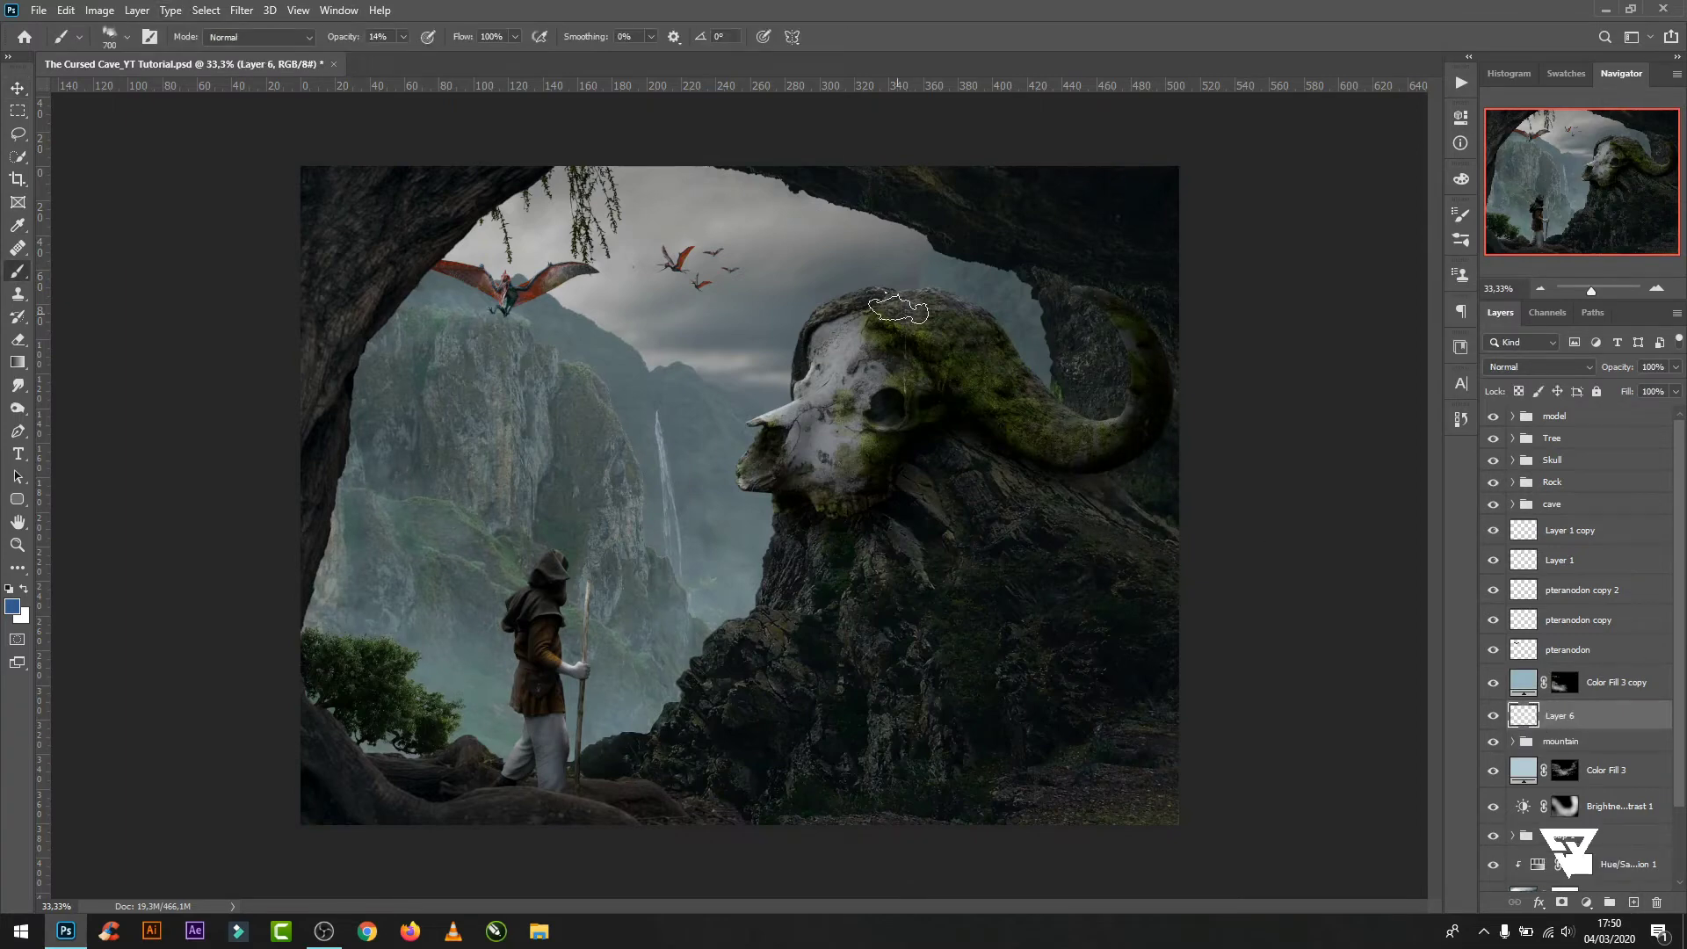
click(1460, 239)
drag(1438, 436, 1448, 624)
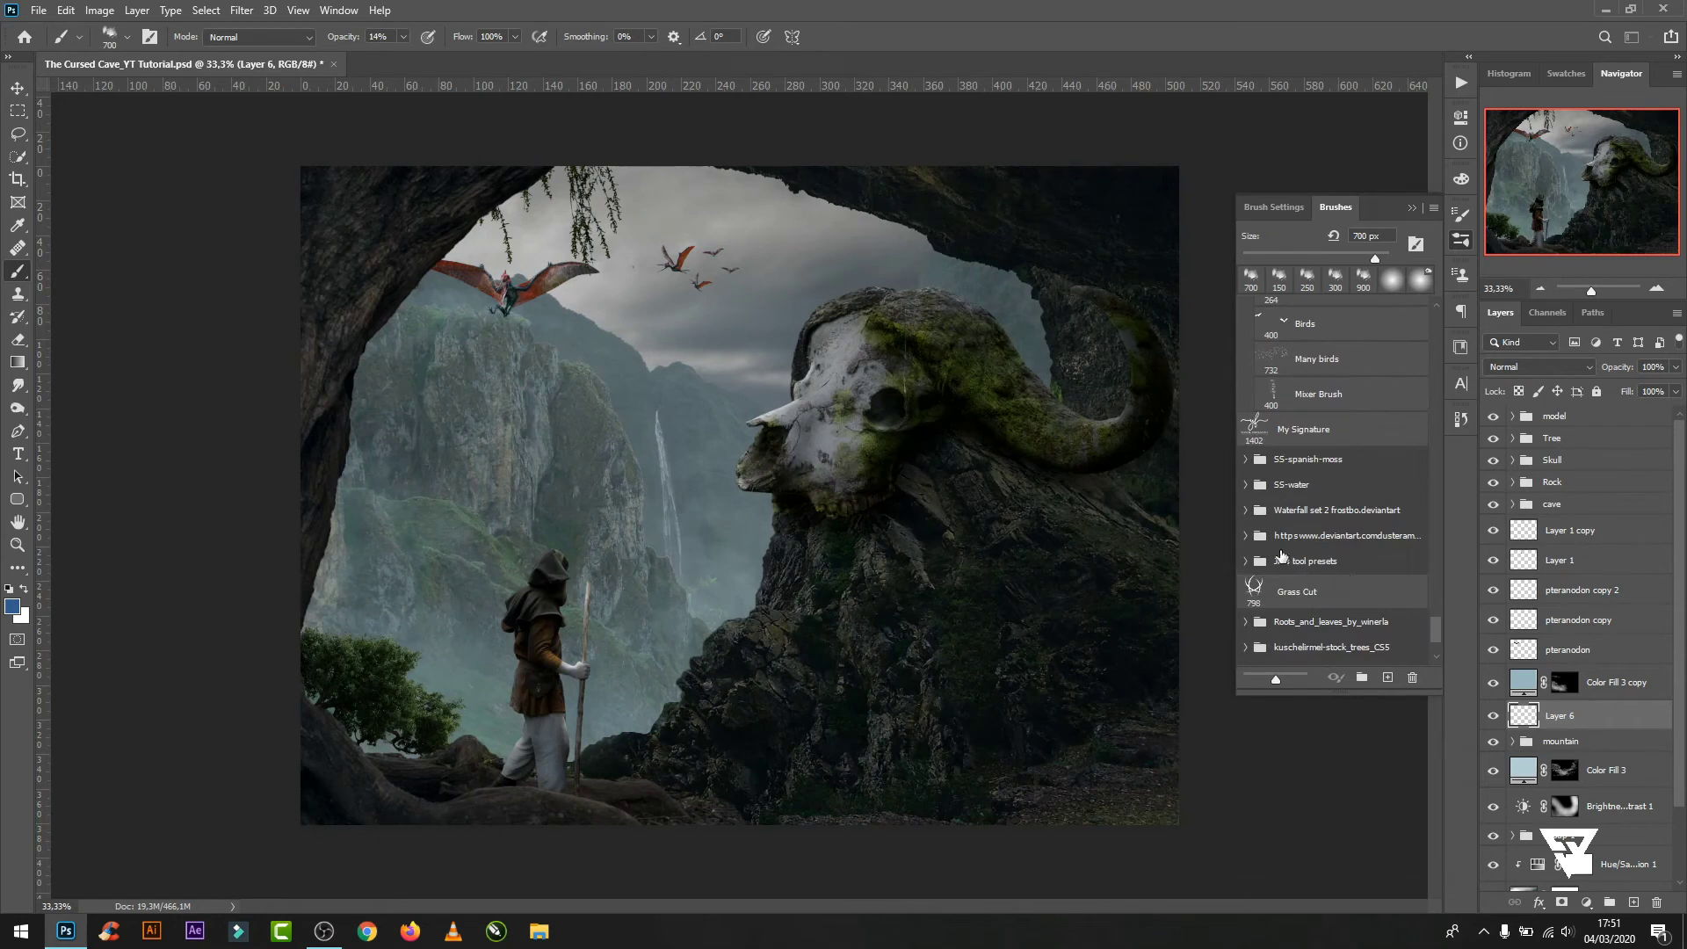
click(1246, 511)
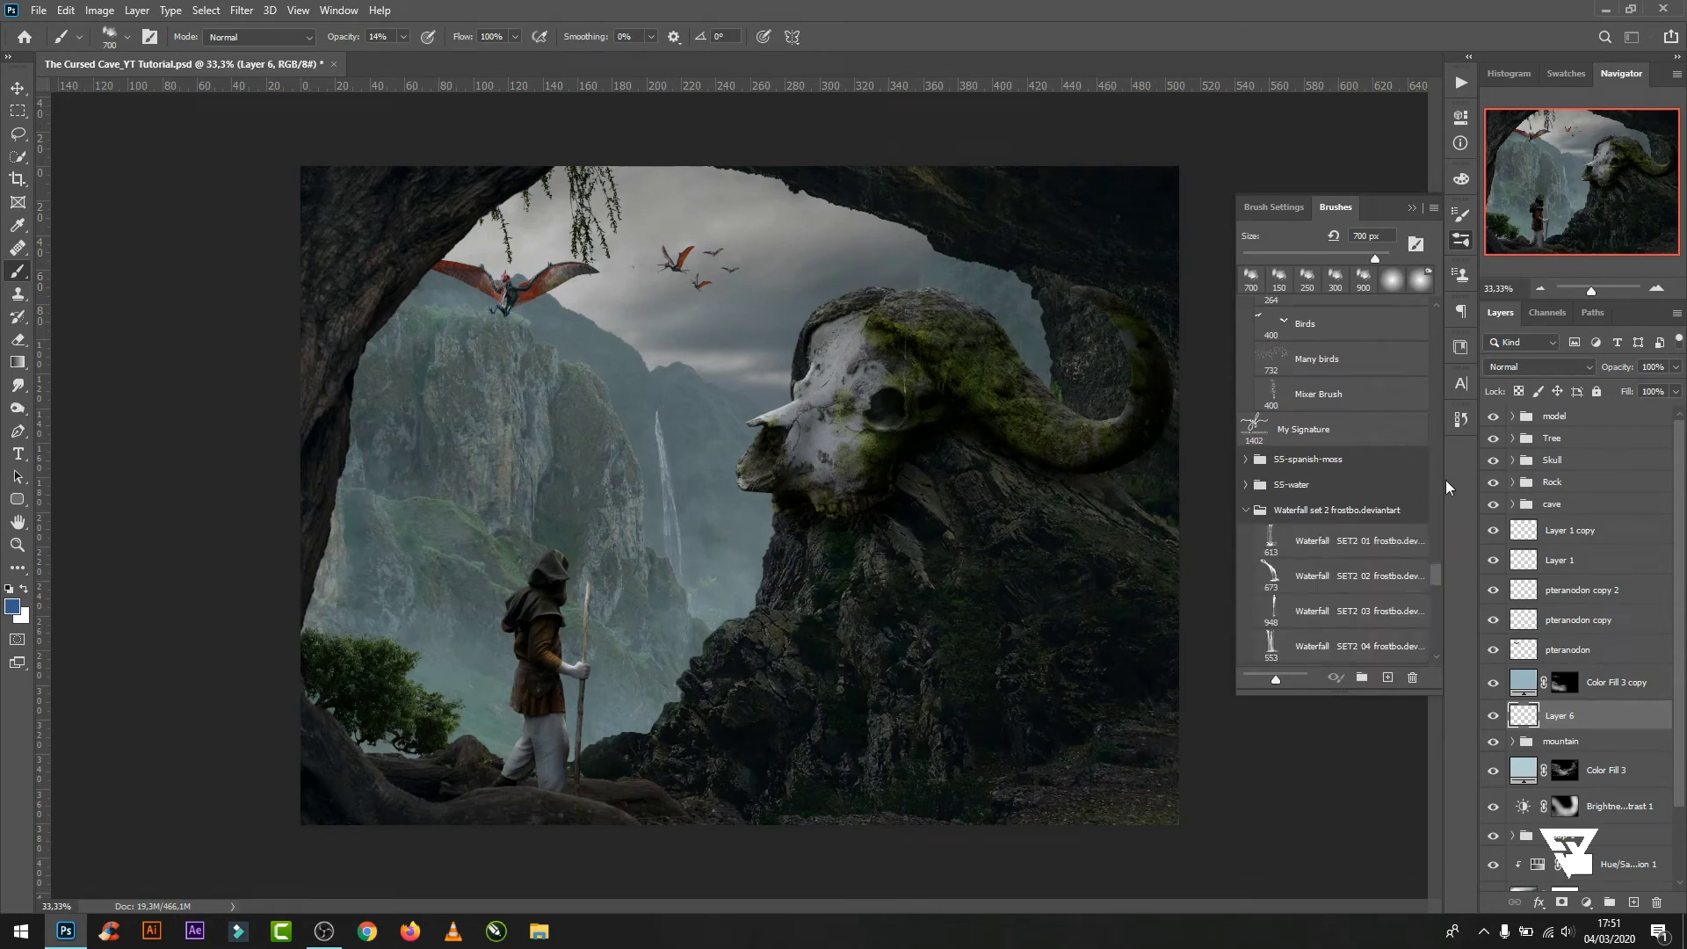
drag(1436, 573, 1441, 626)
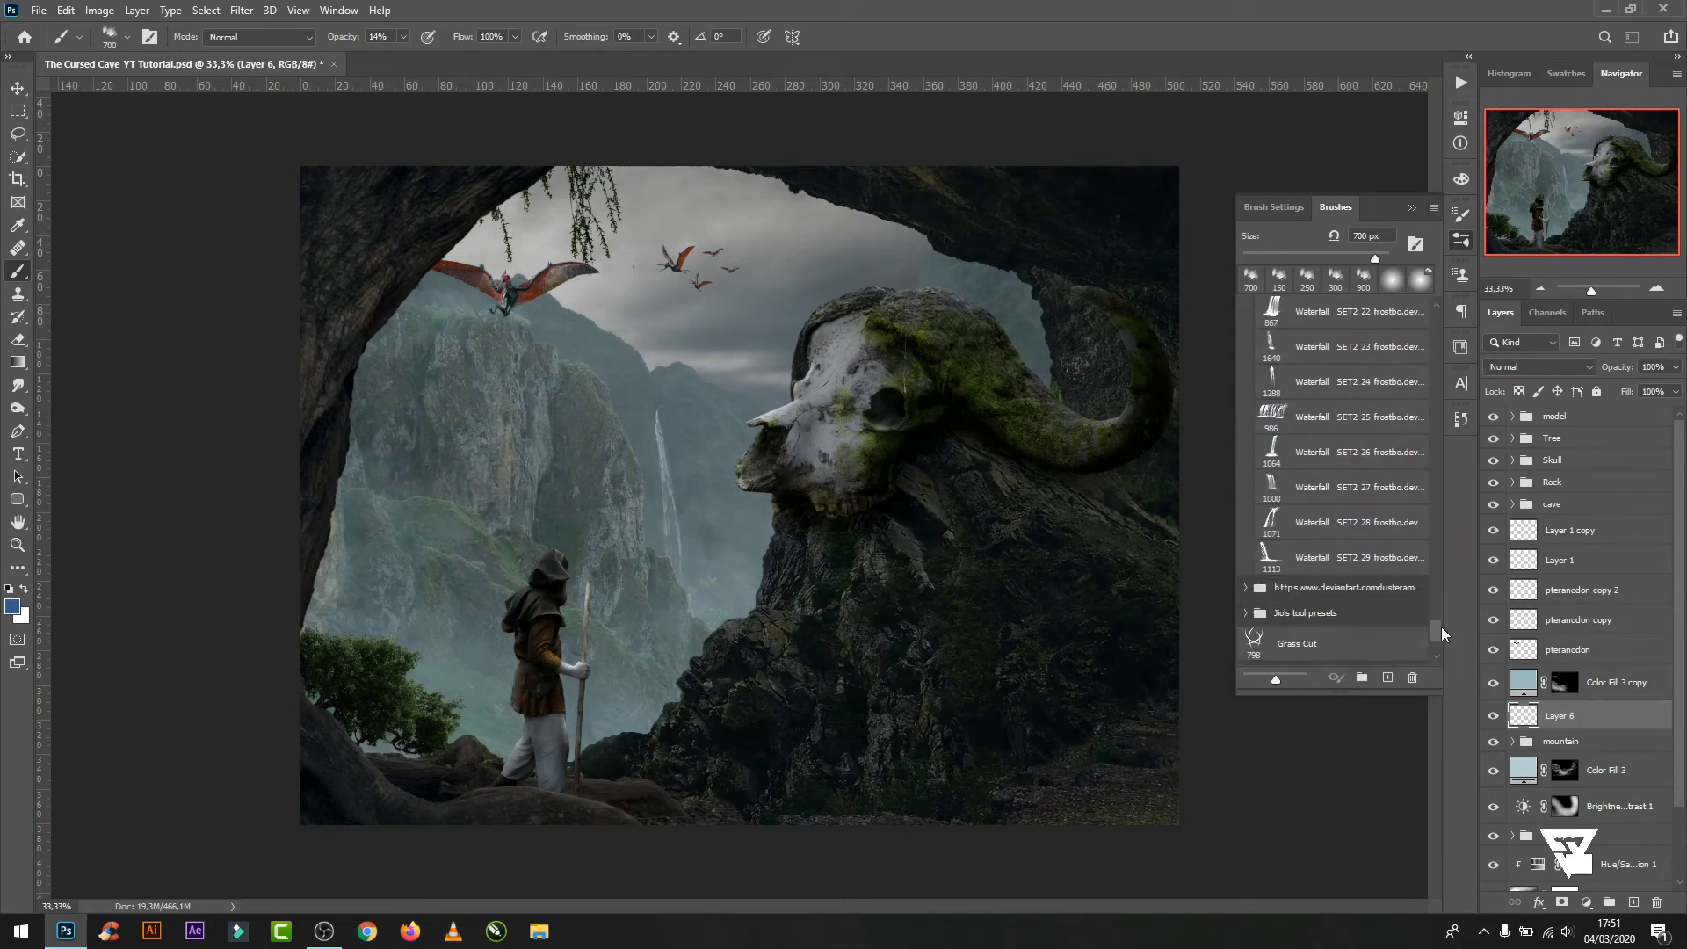
click(1273, 344)
key(x)
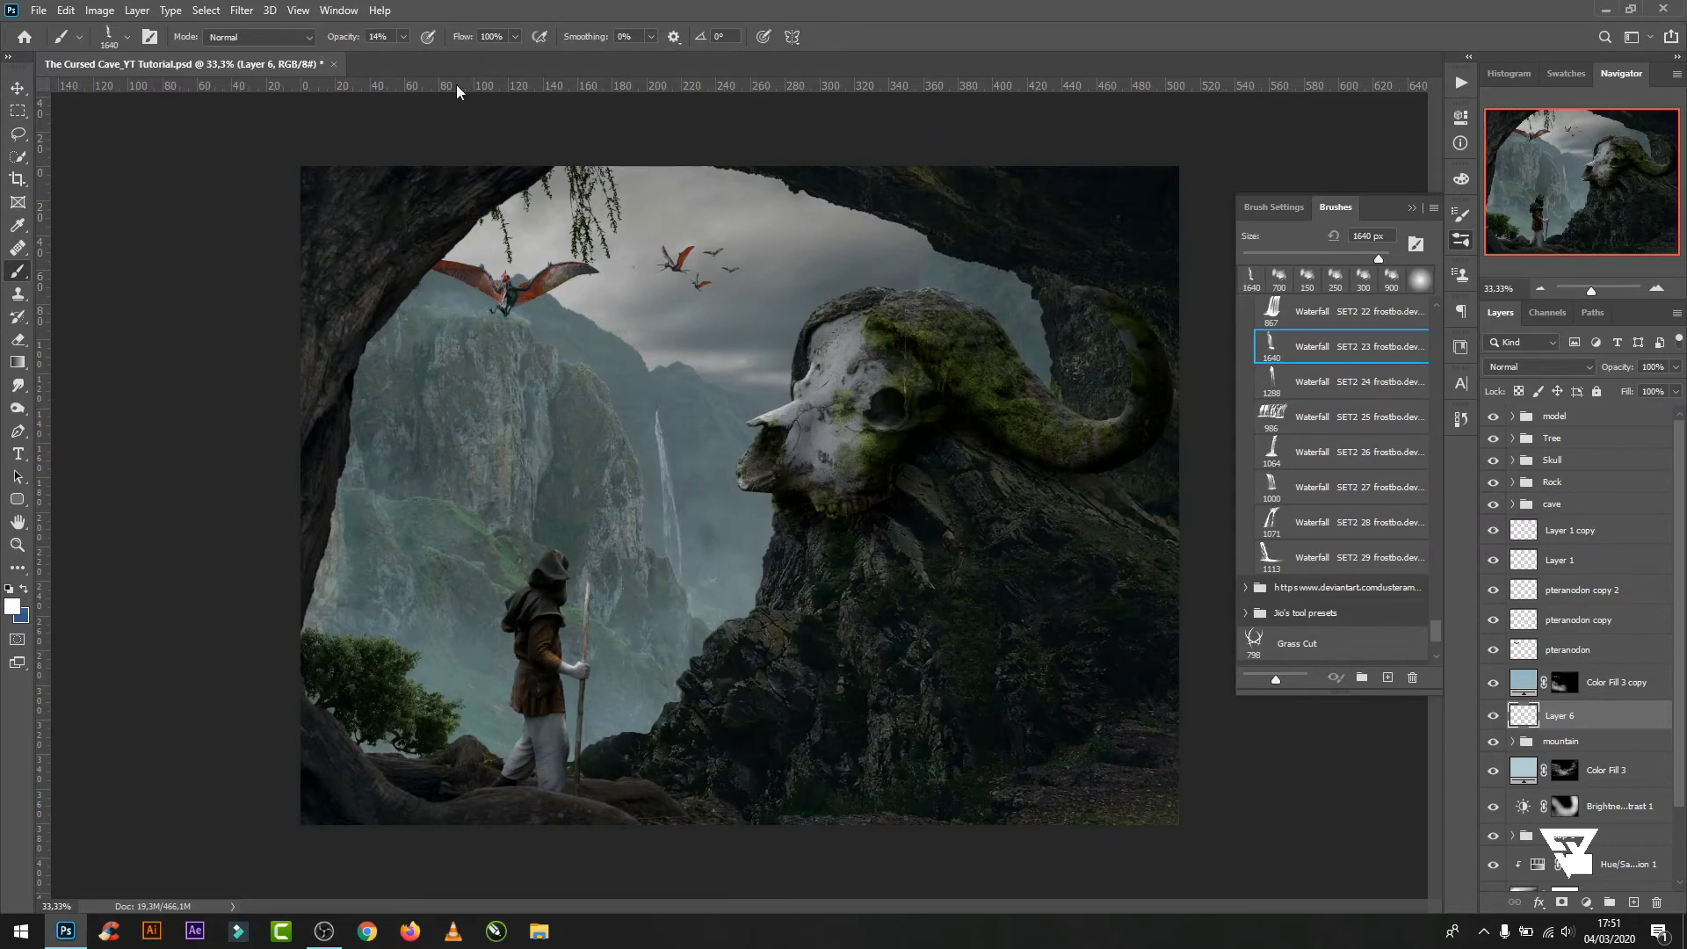
drag(402, 37, 422, 60)
- Stamp a waterfall onto the left cliff with the 1064 px waterfall brush
click(593, 527)
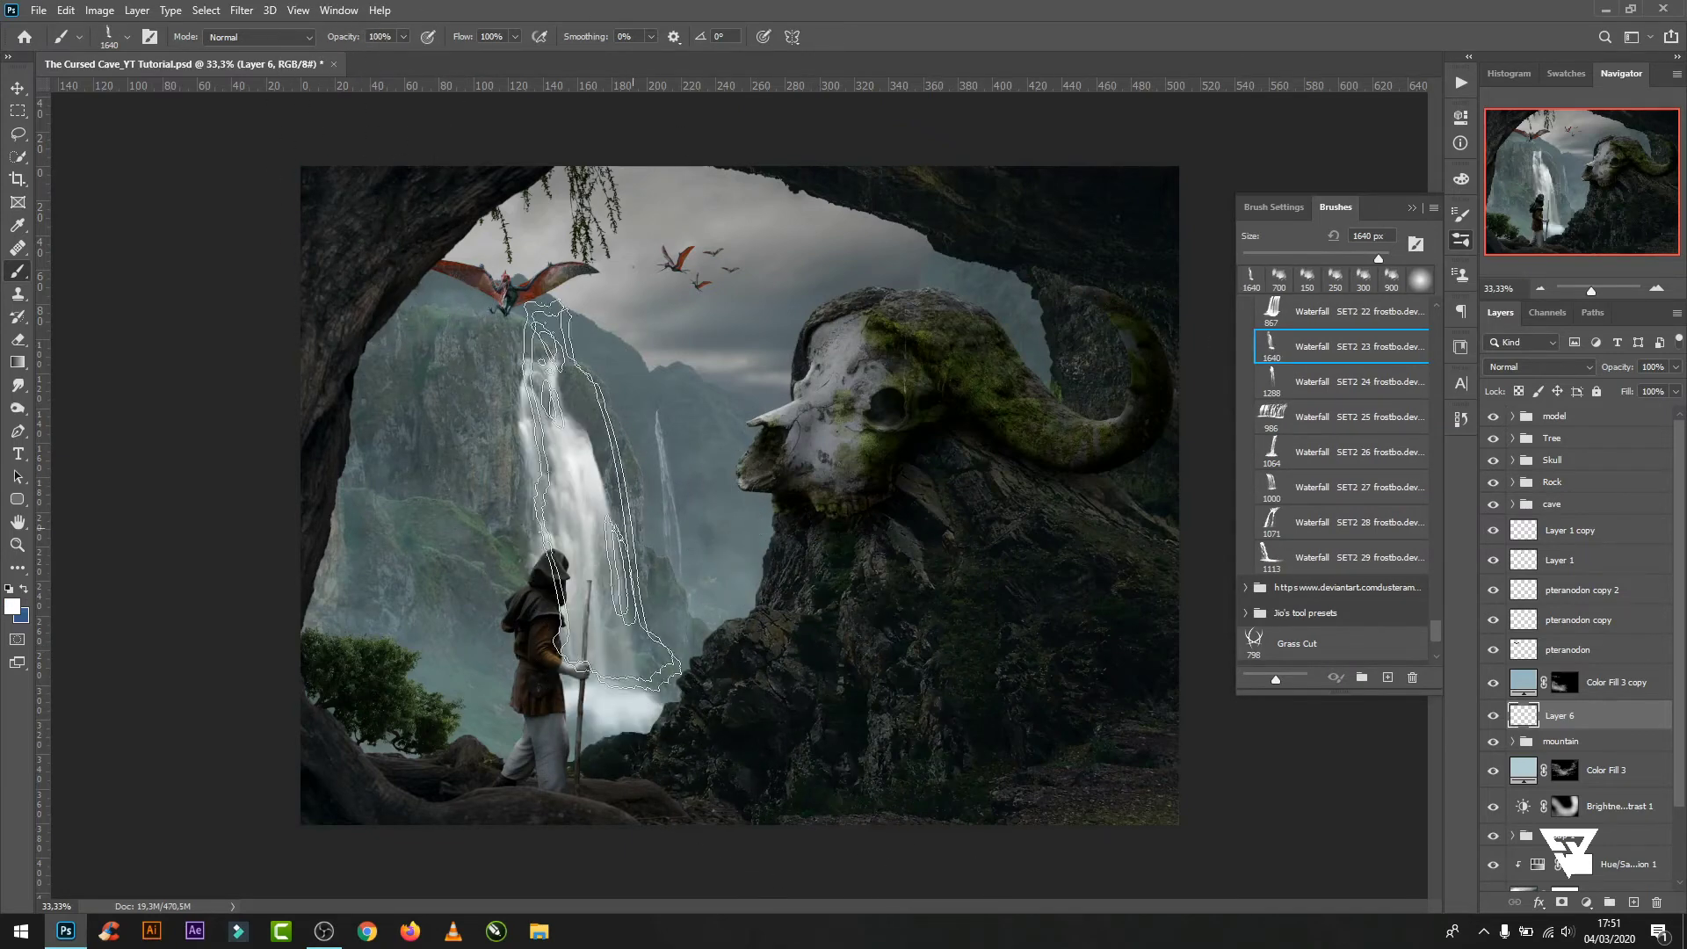
scroll(612, 626, up, 2)
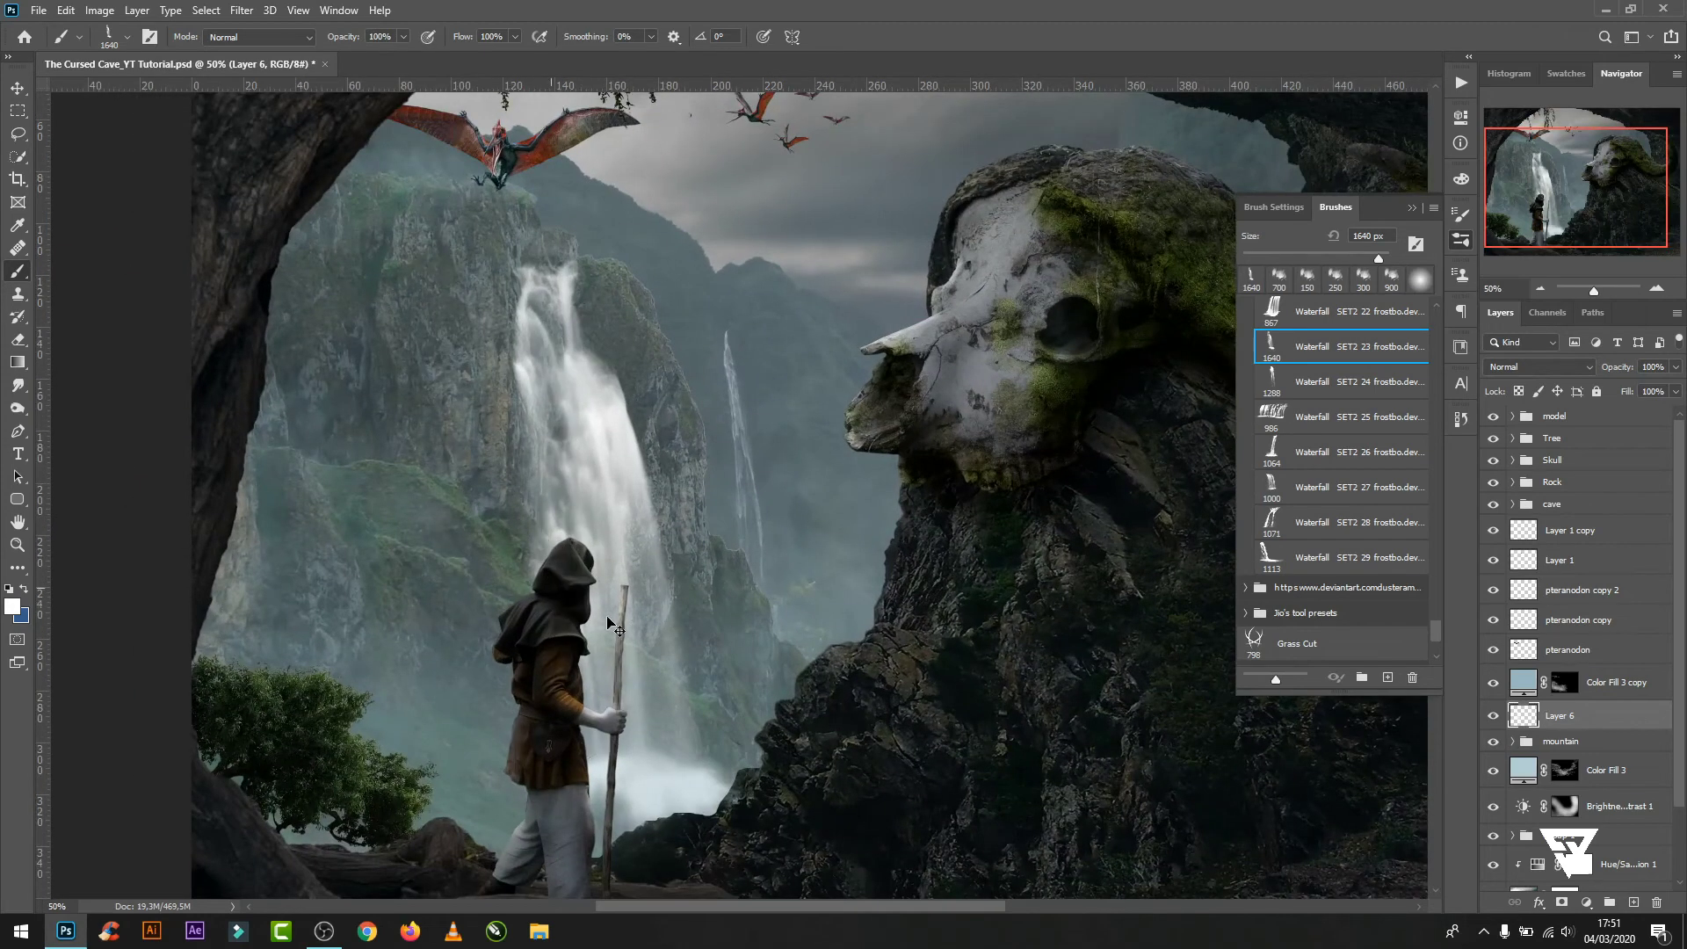
key(ctrl+z)
click(580, 580)
drag(677, 546, 857, 528)
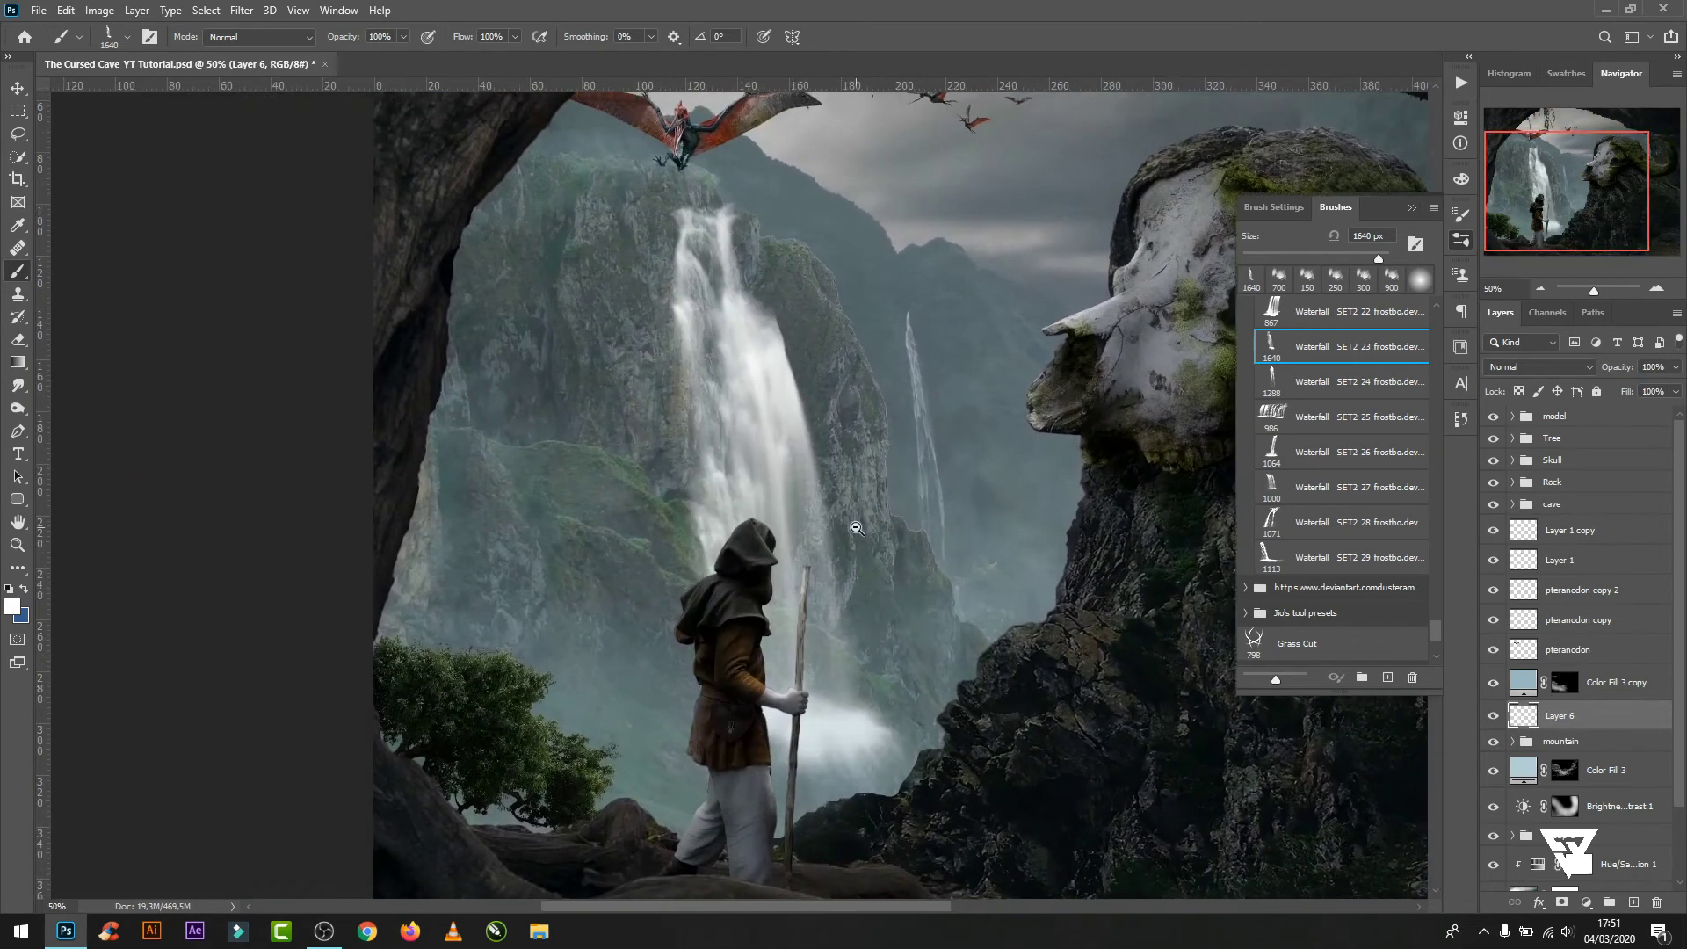
scroll(856, 528, down, 1)
key(period)
key(period)
key(period)
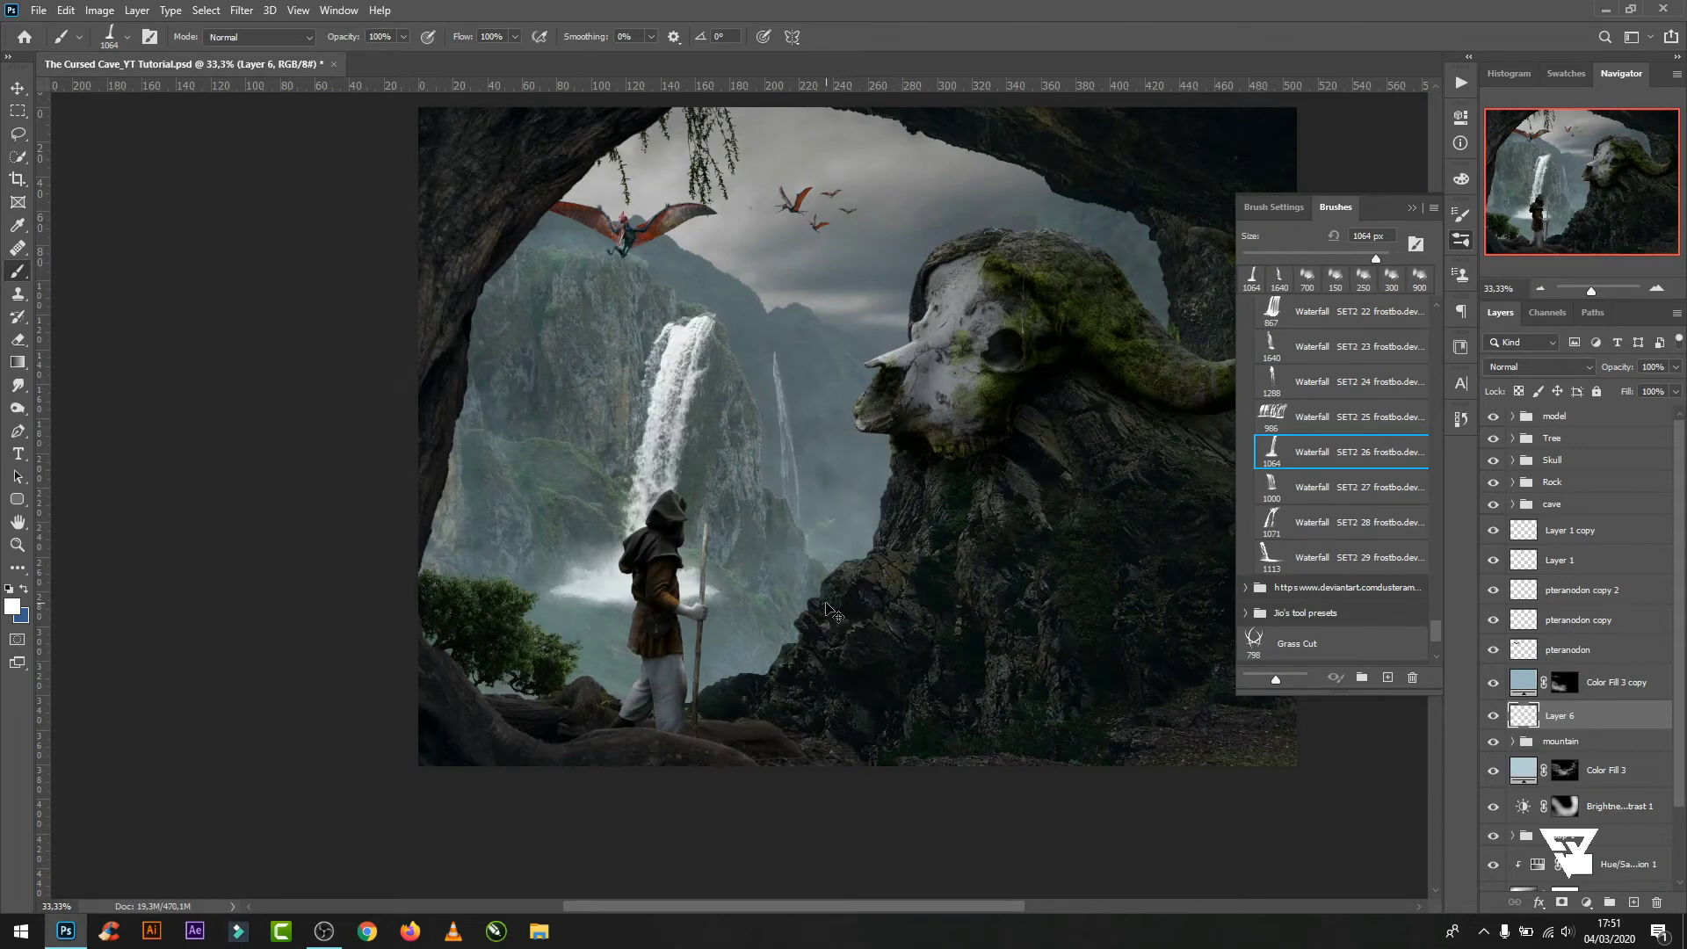
key(ctrl+z)
click(617, 468)
- Flip the waterfall horizontally, move it onto the central cliff, and stretch it to the valley floor
key(ctrl+t)
right_click(678, 402)
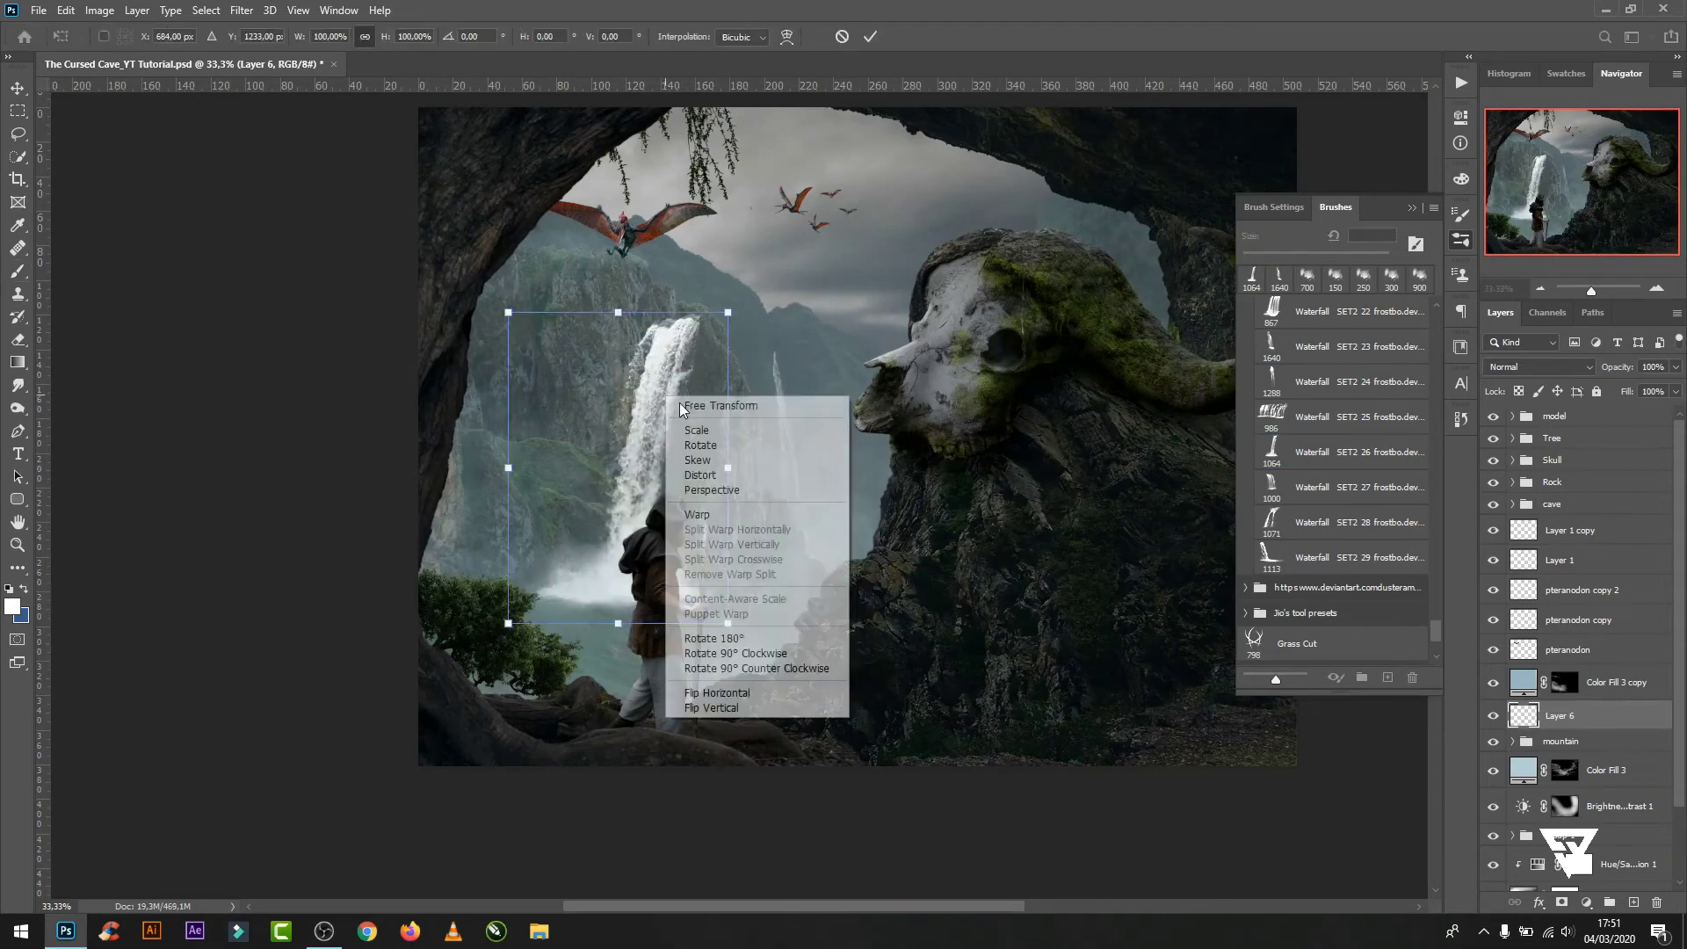
click(717, 693)
drag(597, 394, 689, 360)
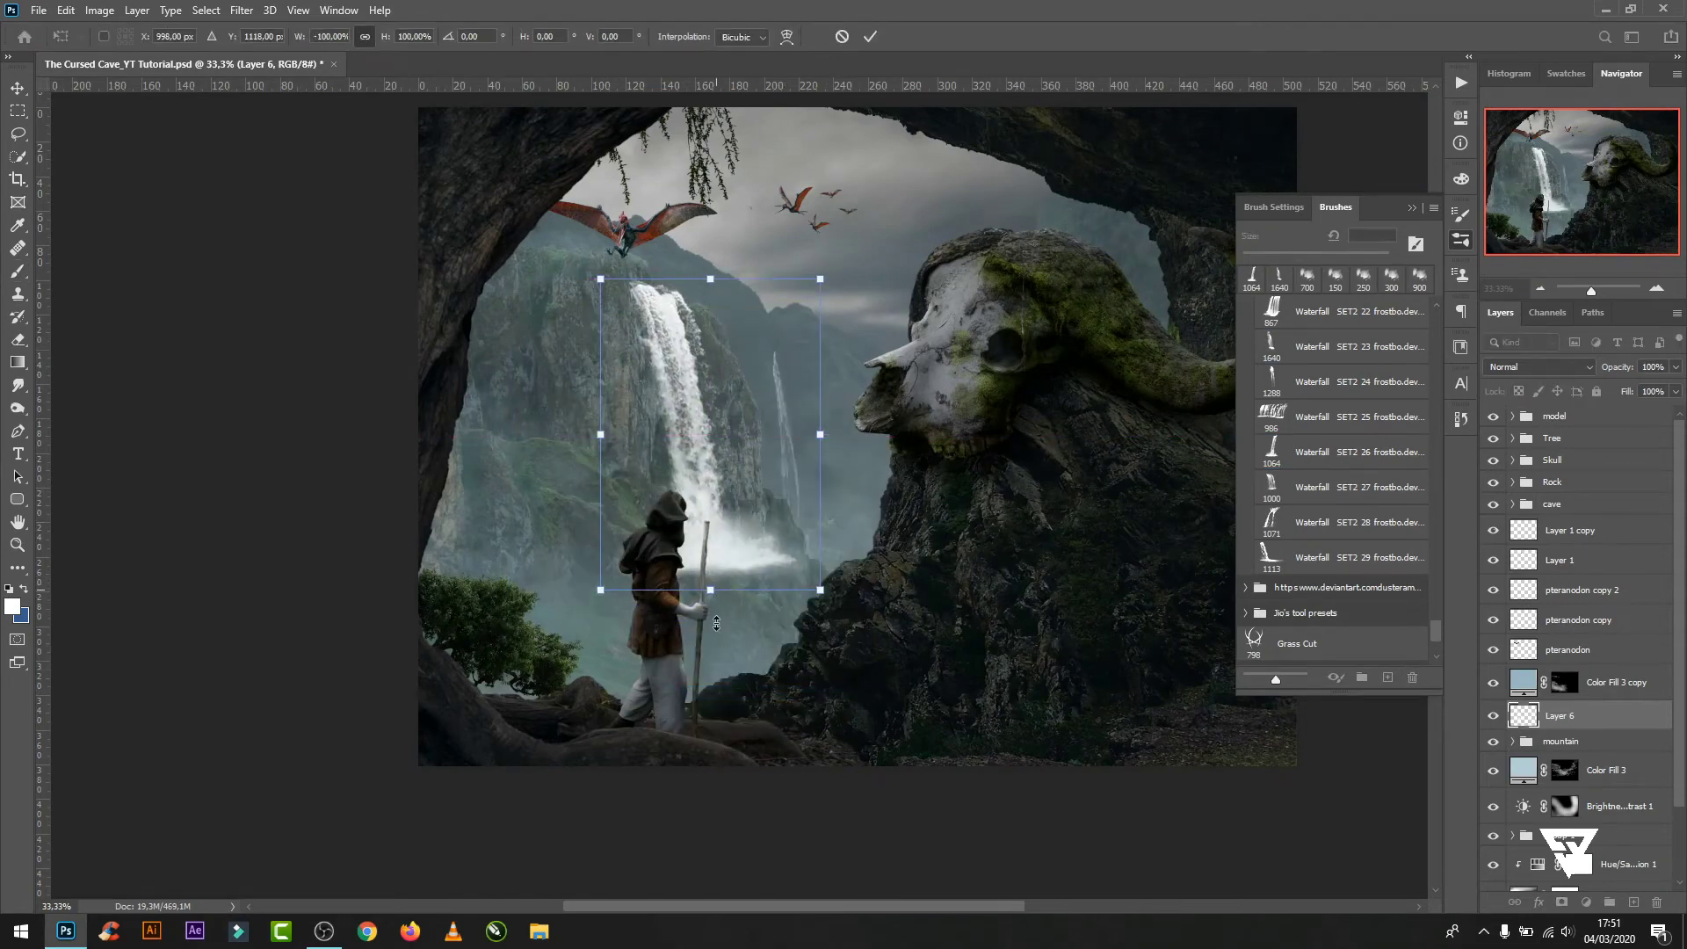
drag(717, 622, 687, 749)
drag(714, 351, 705, 352)
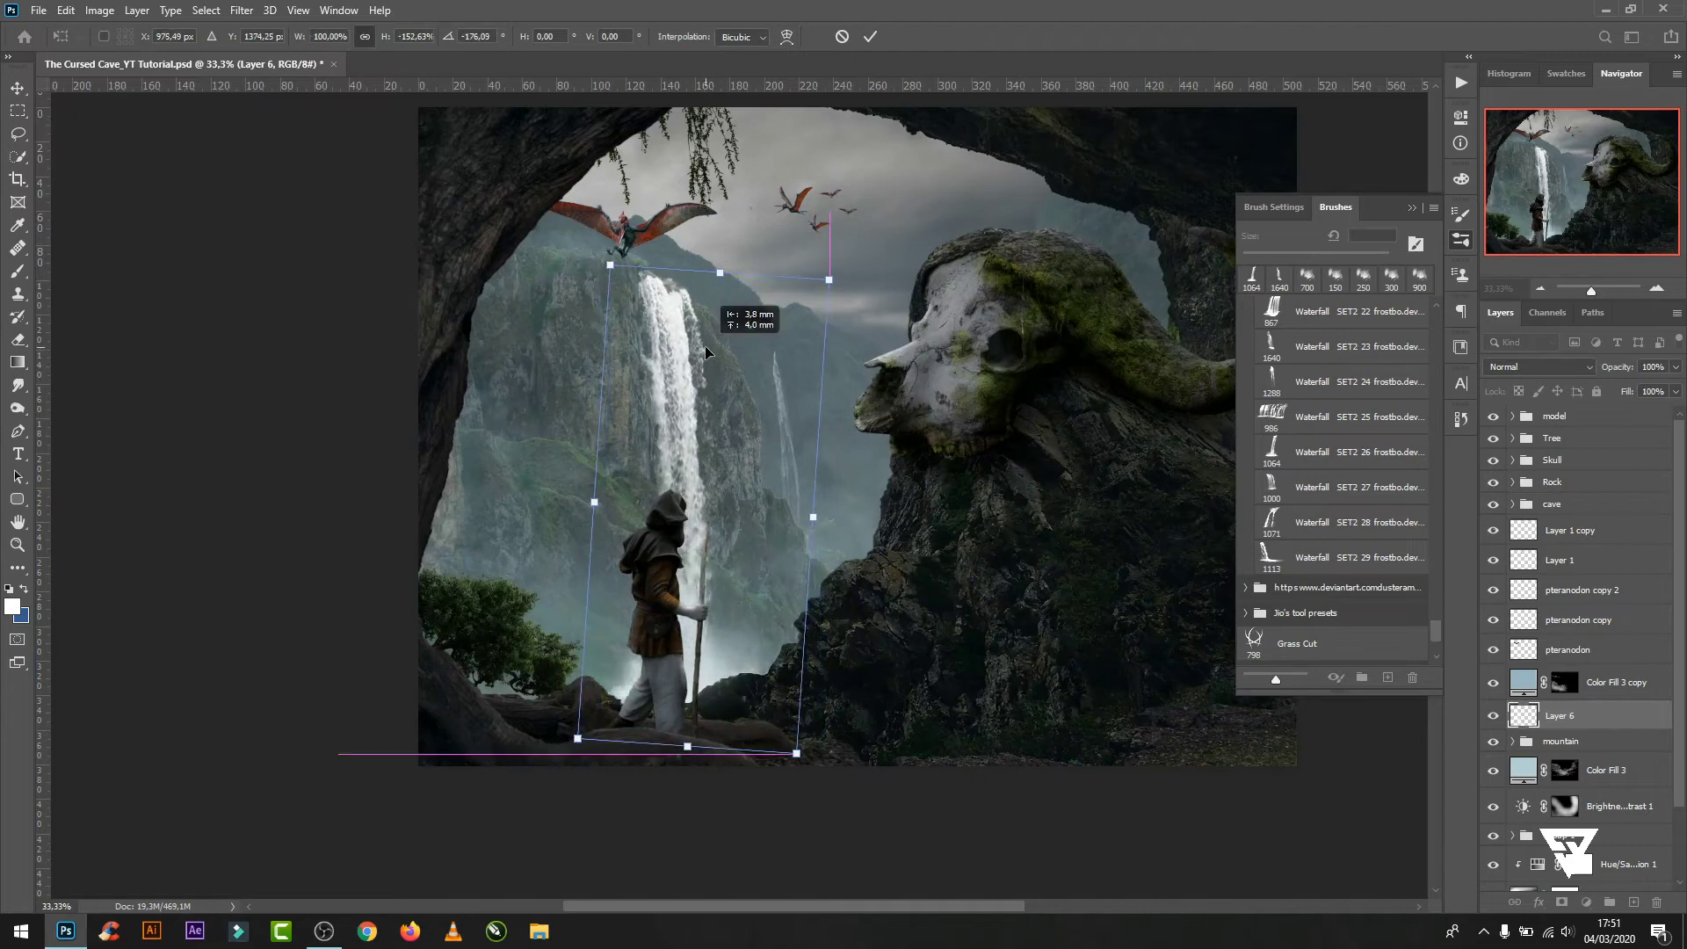
click(870, 36)
- Check the waterfall up close, then set up a soft round brush at 15% opacity
ctrl+click(689, 297)
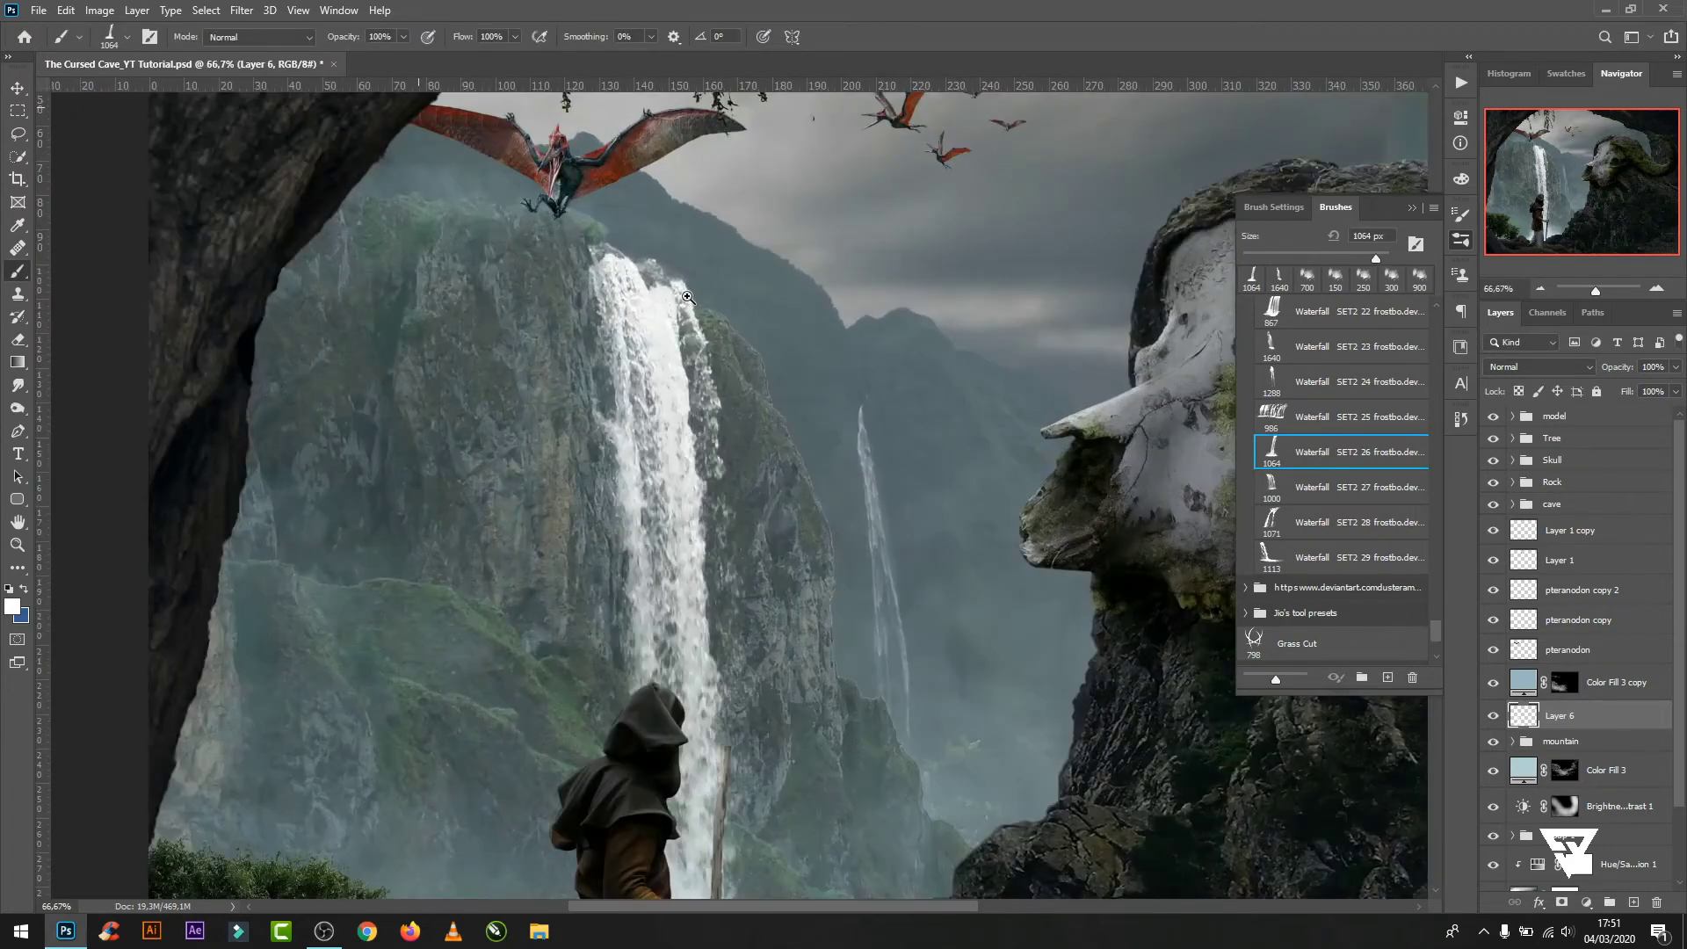
drag(1675, 395, 1679, 395)
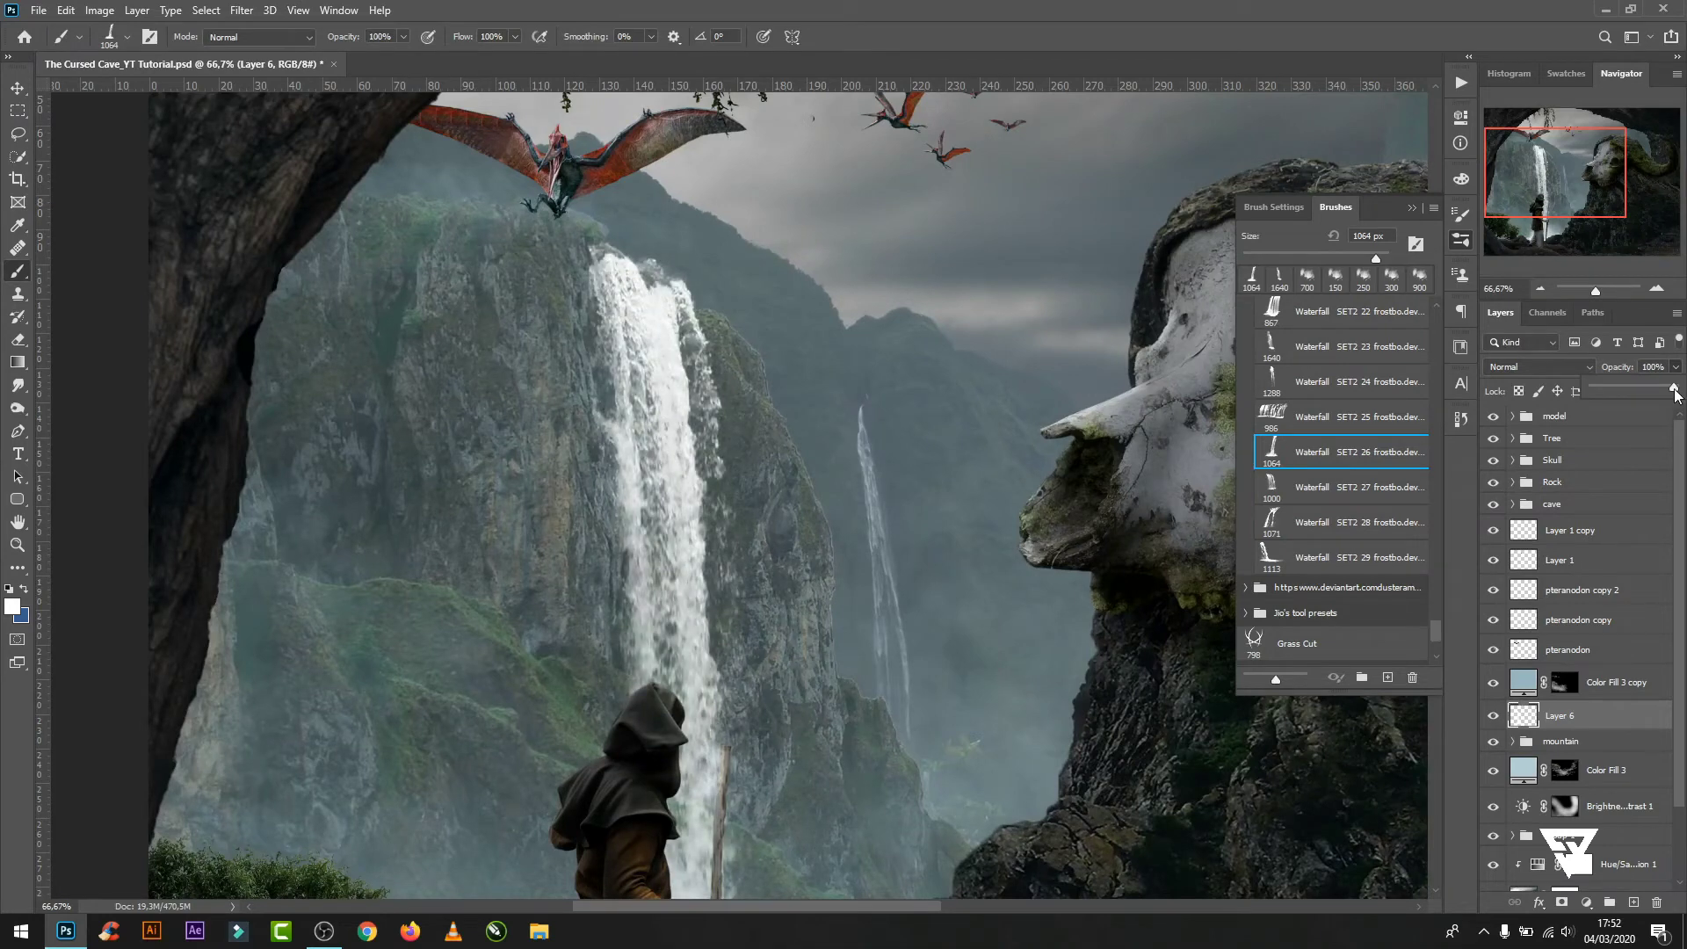
alt+click(678, 521)
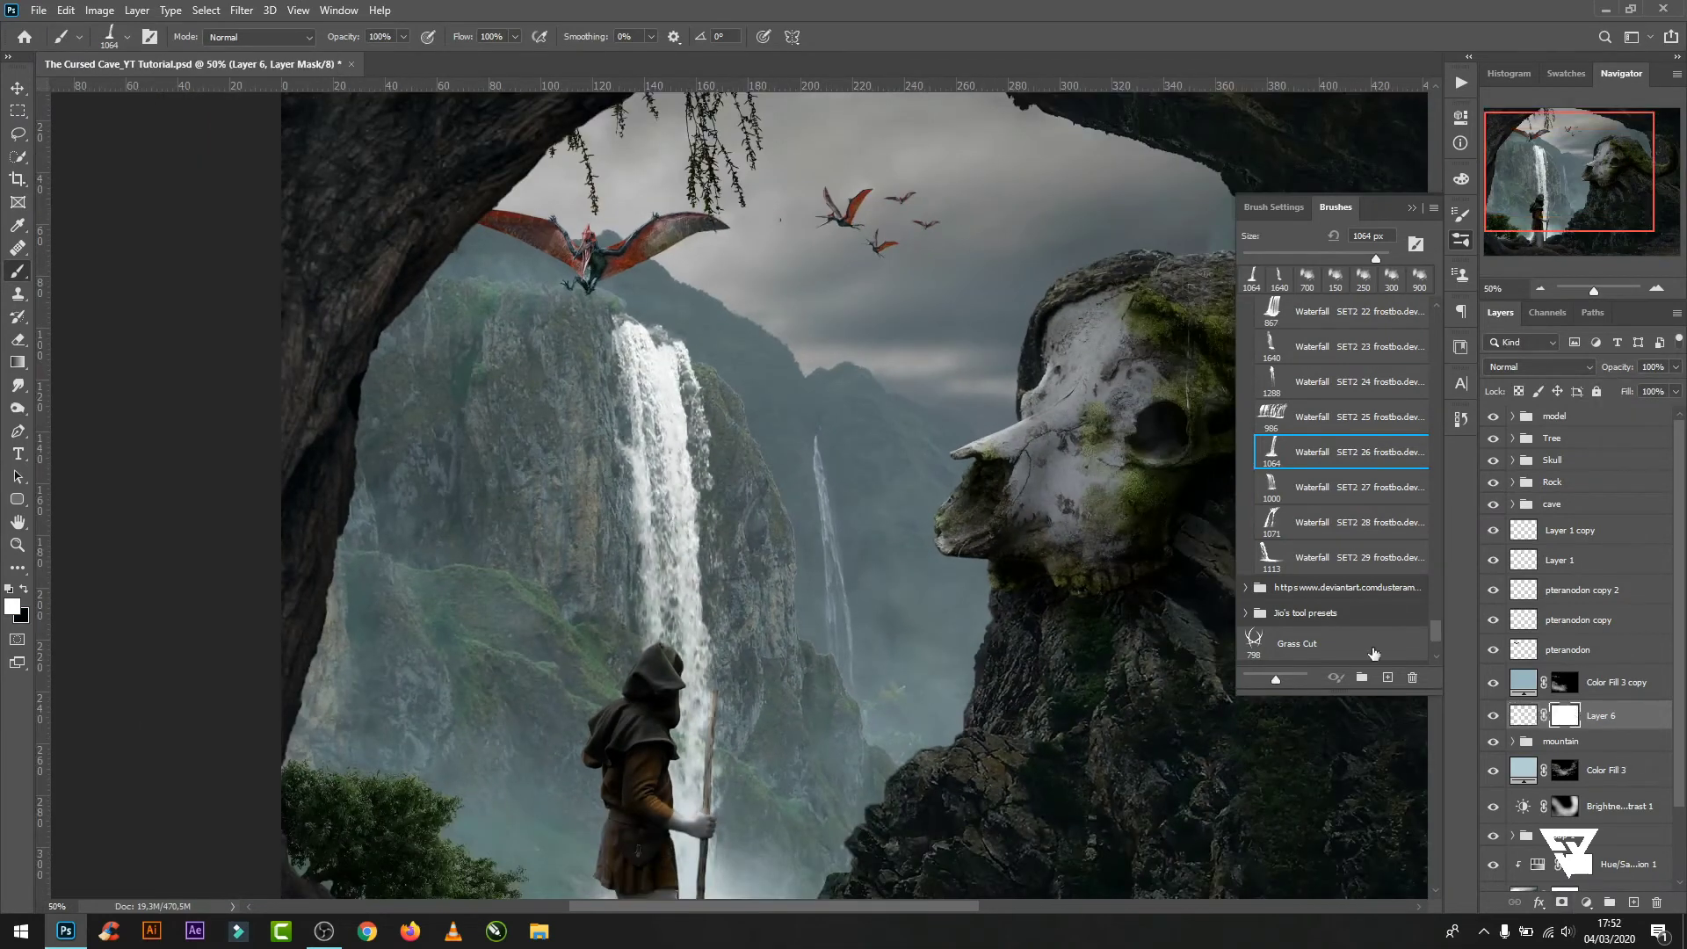
right_click(738, 304)
click(800, 495)
key(Return)
drag(402, 37, 343, 60)
mouse_move(395, 320)
mouse_down()
mouse_move(528, 490)
mouse_move(489, 489)
mouse_up()
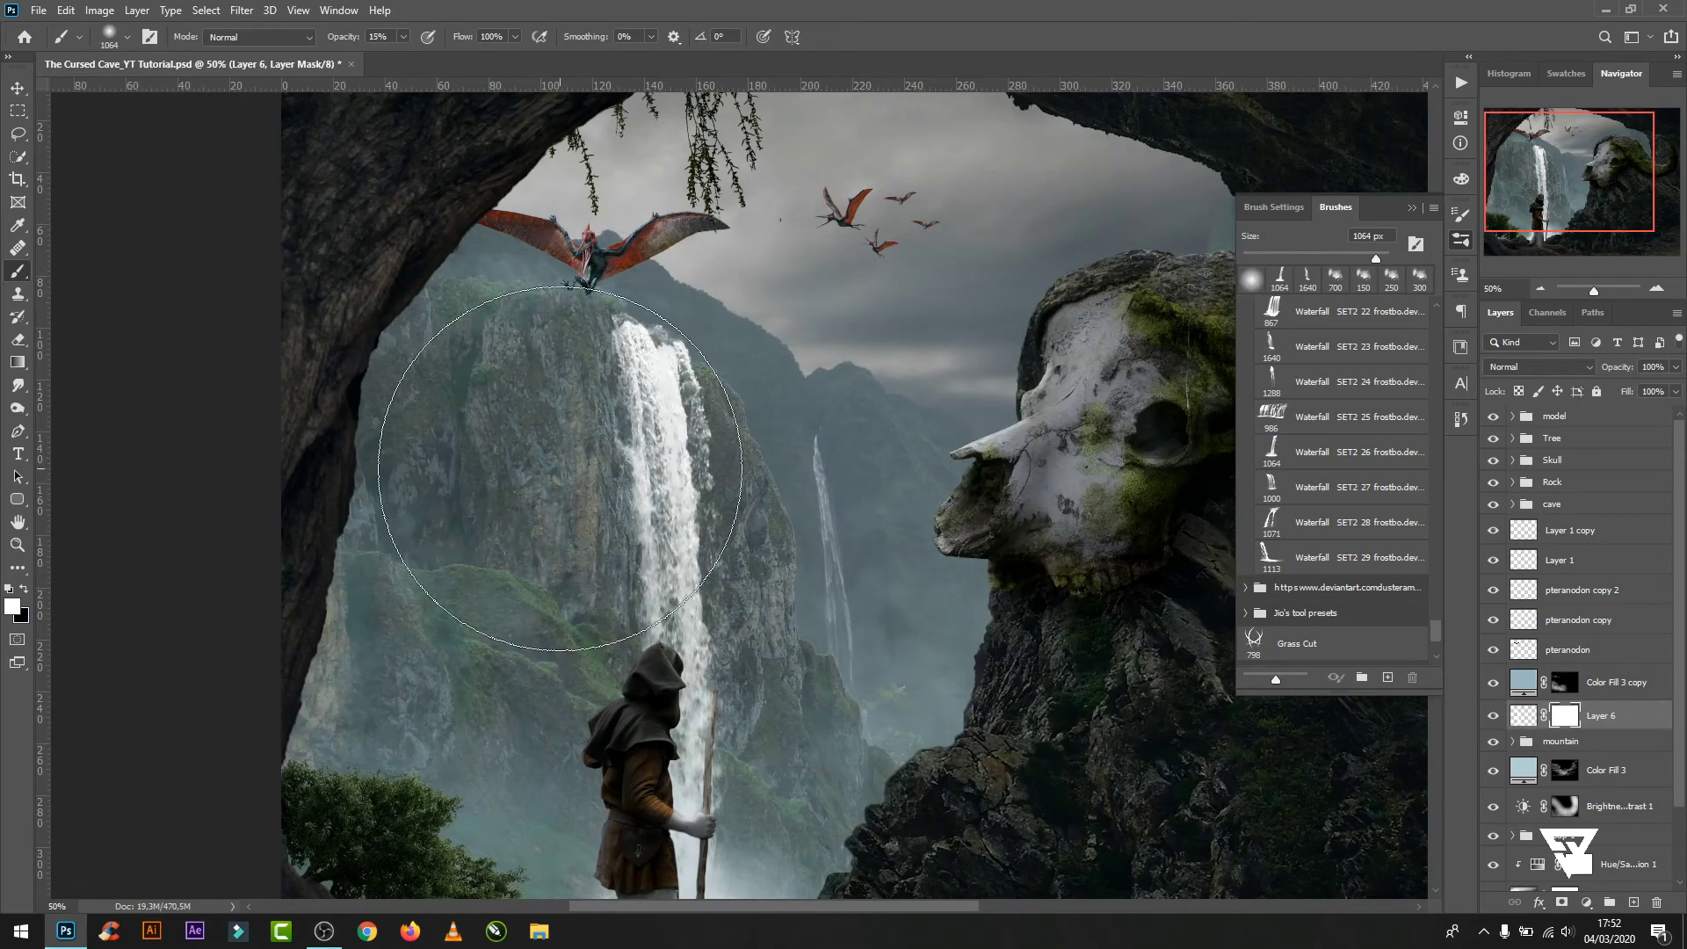
- Paint black with a 300 px soft brush to fade the spray at the waterfall's right edge
click(25, 588)
key(bracketleft)
key(bracketleft)
key(bracketleft)
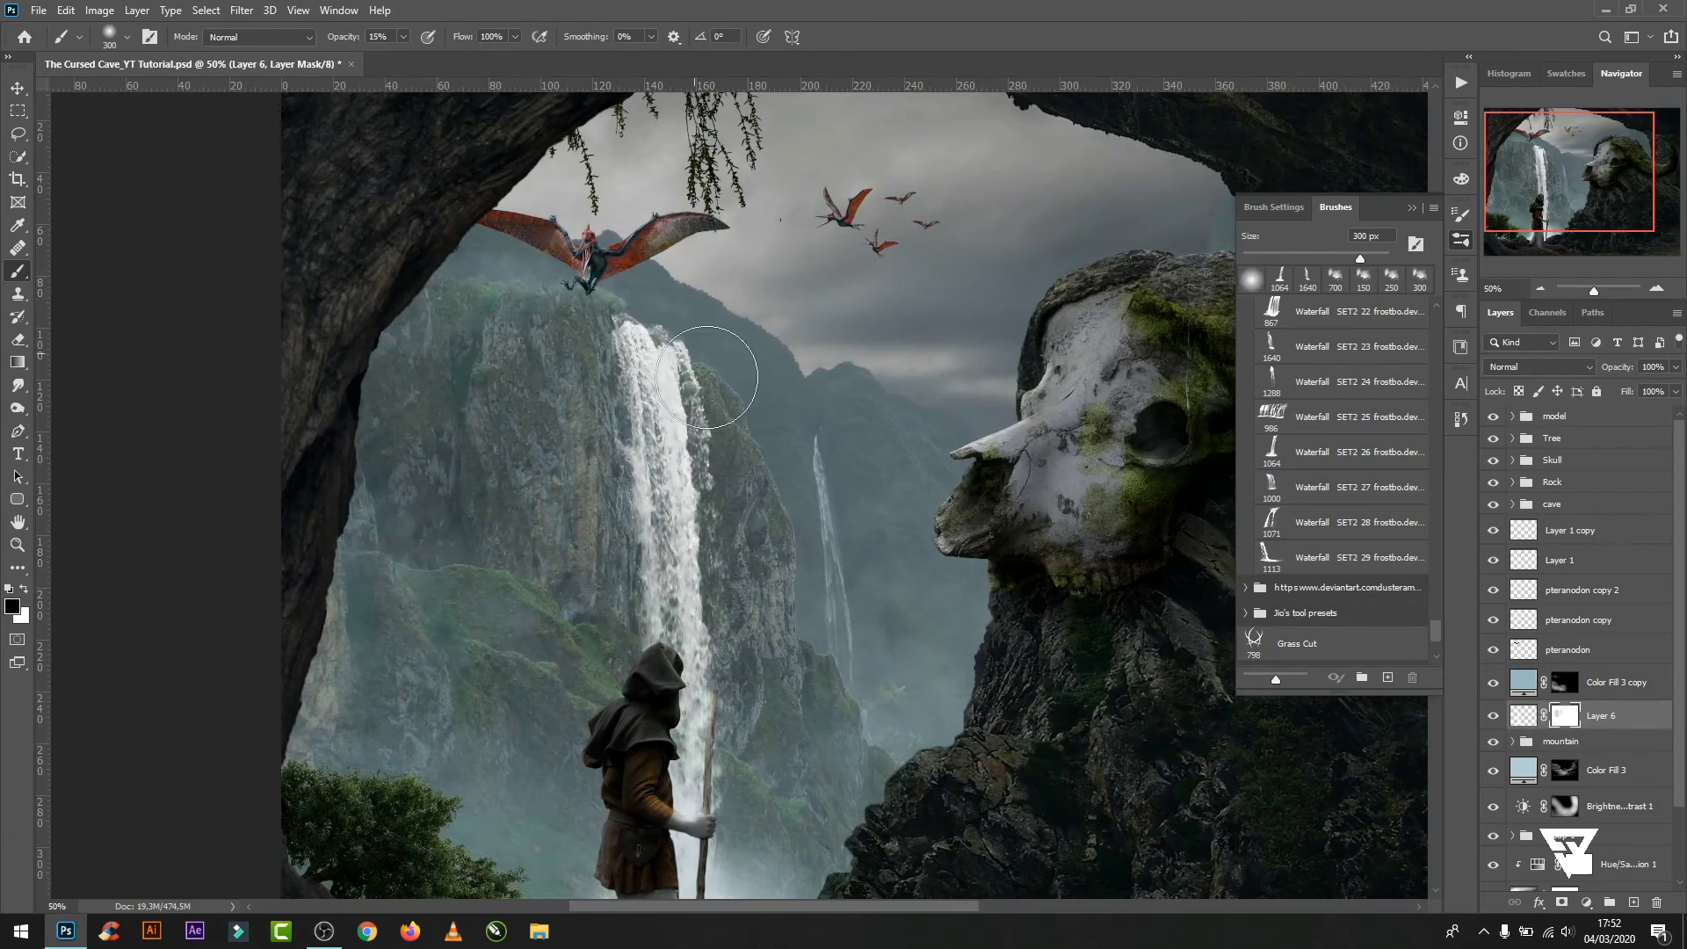
drag(707, 378, 771, 481)
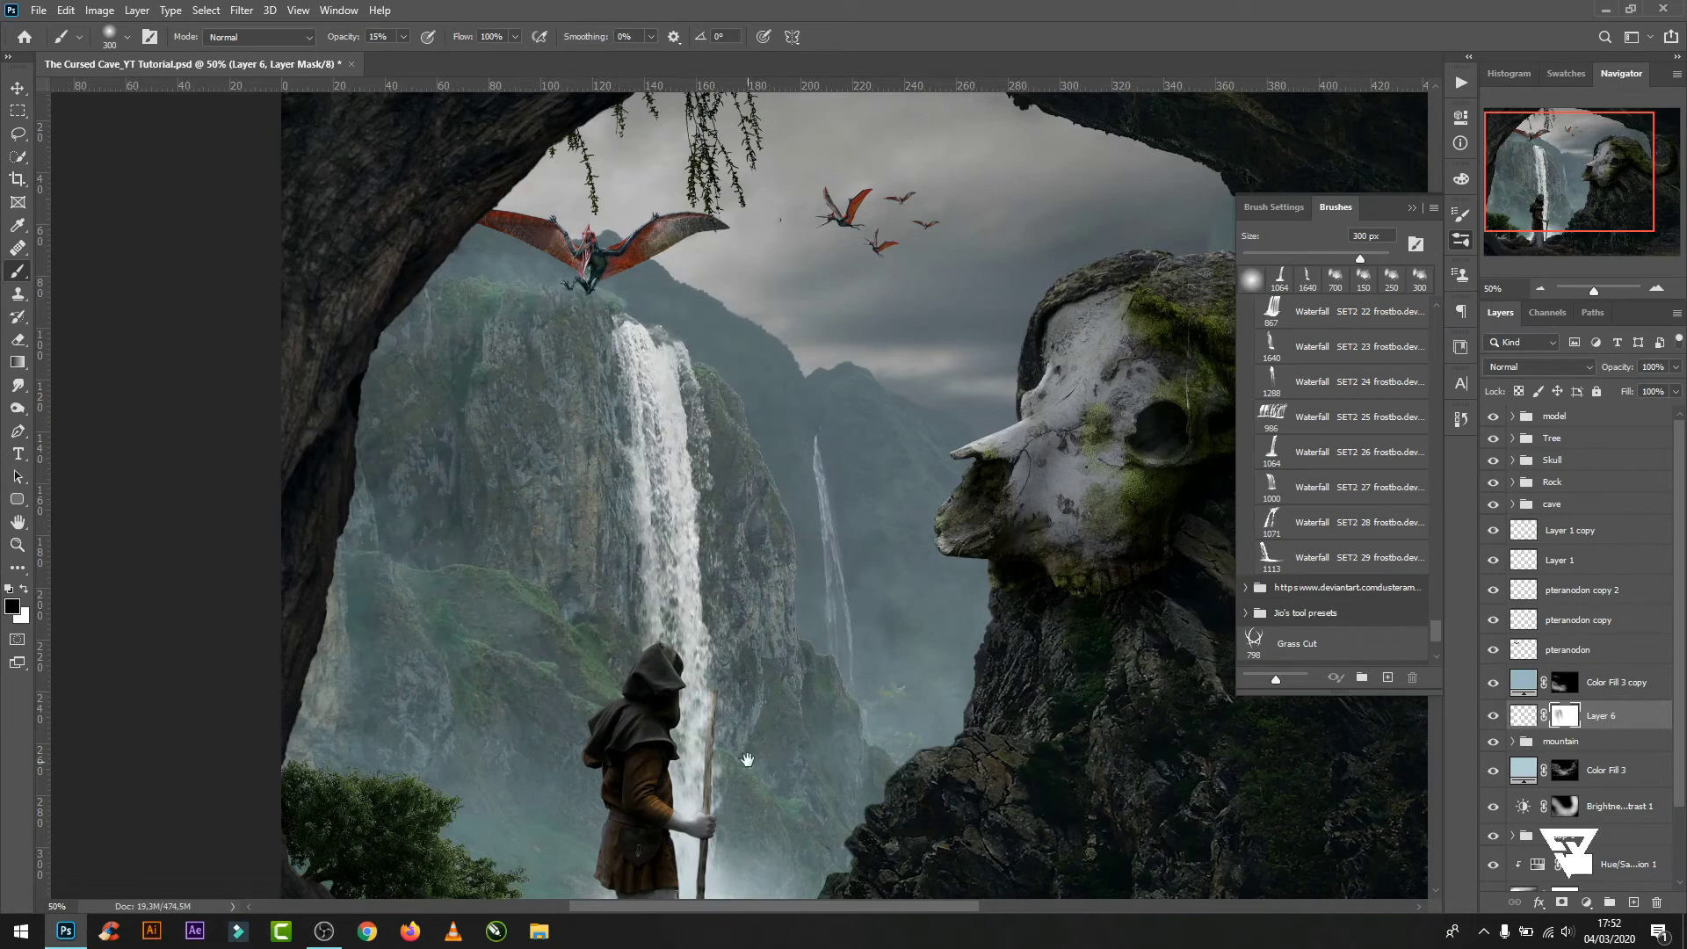
drag(747, 760, 710, 584)
key(bracketright)
key(bracketright)
key(bracketright)
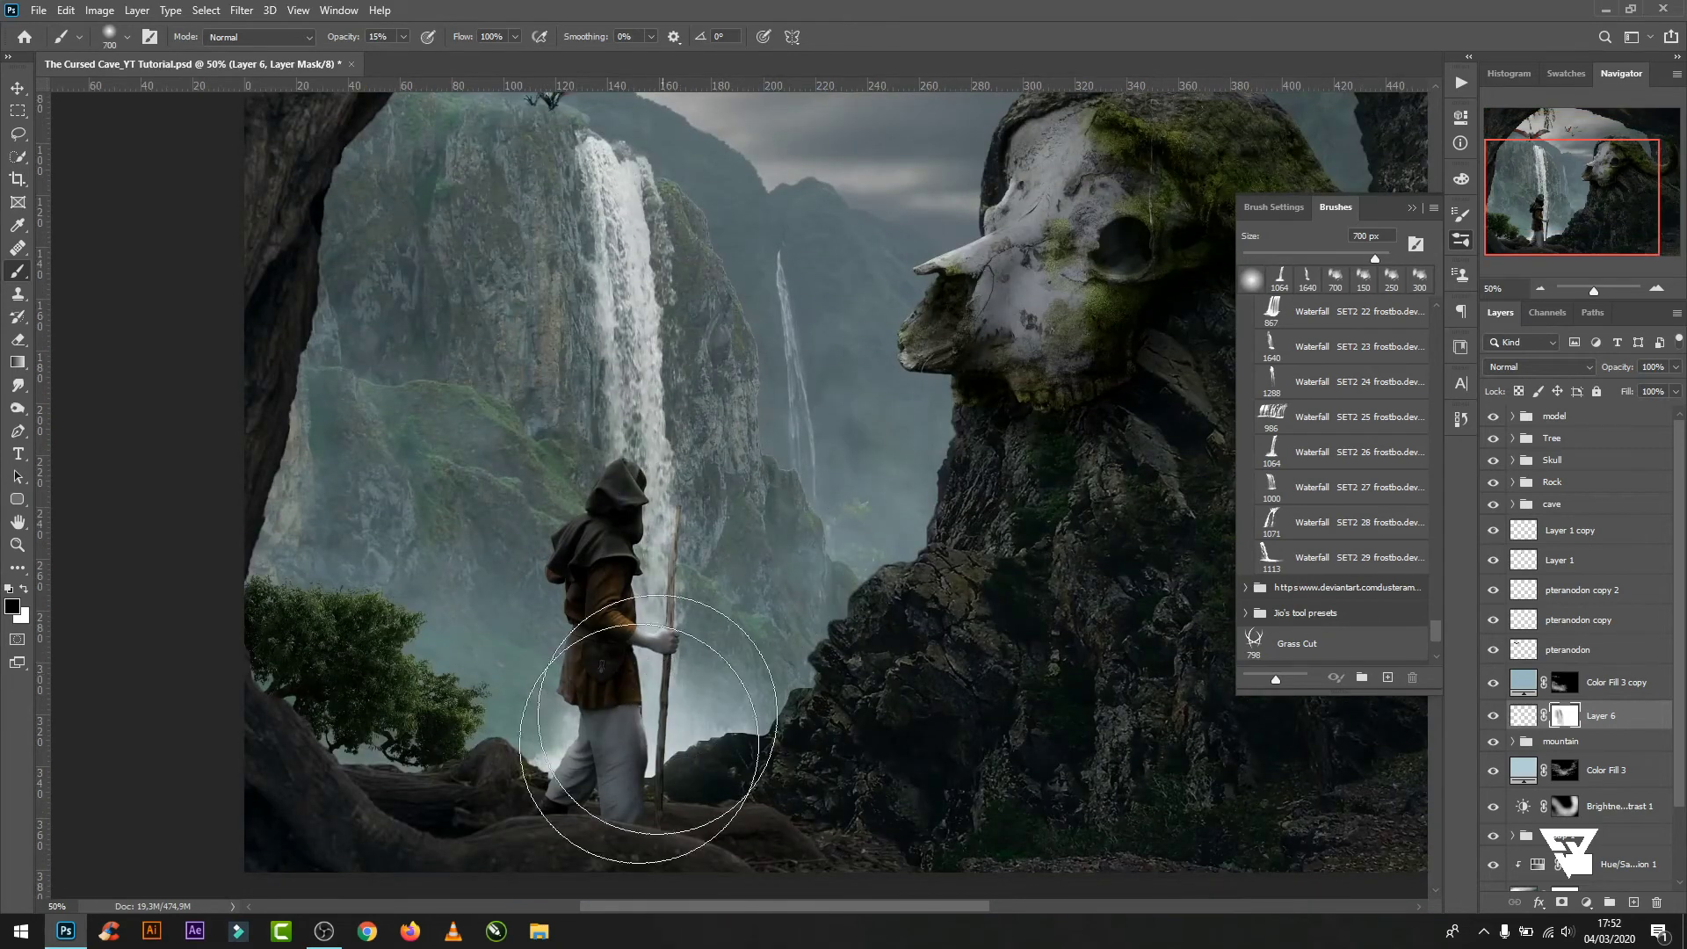
click(16, 90)
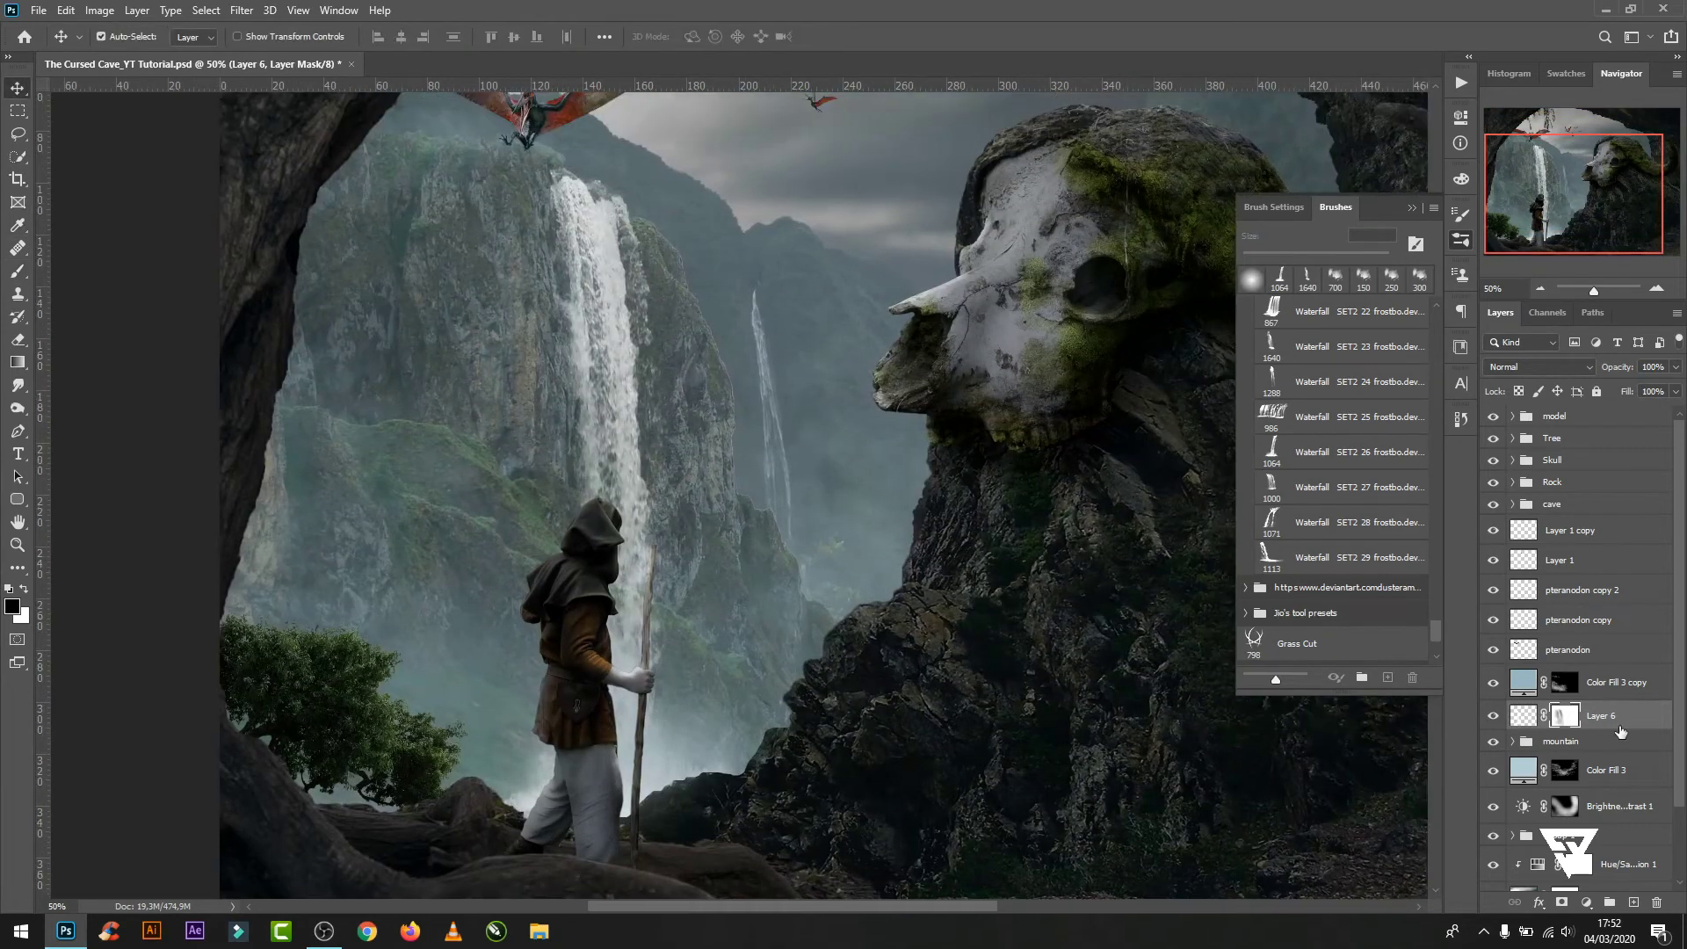
click(1562, 531)
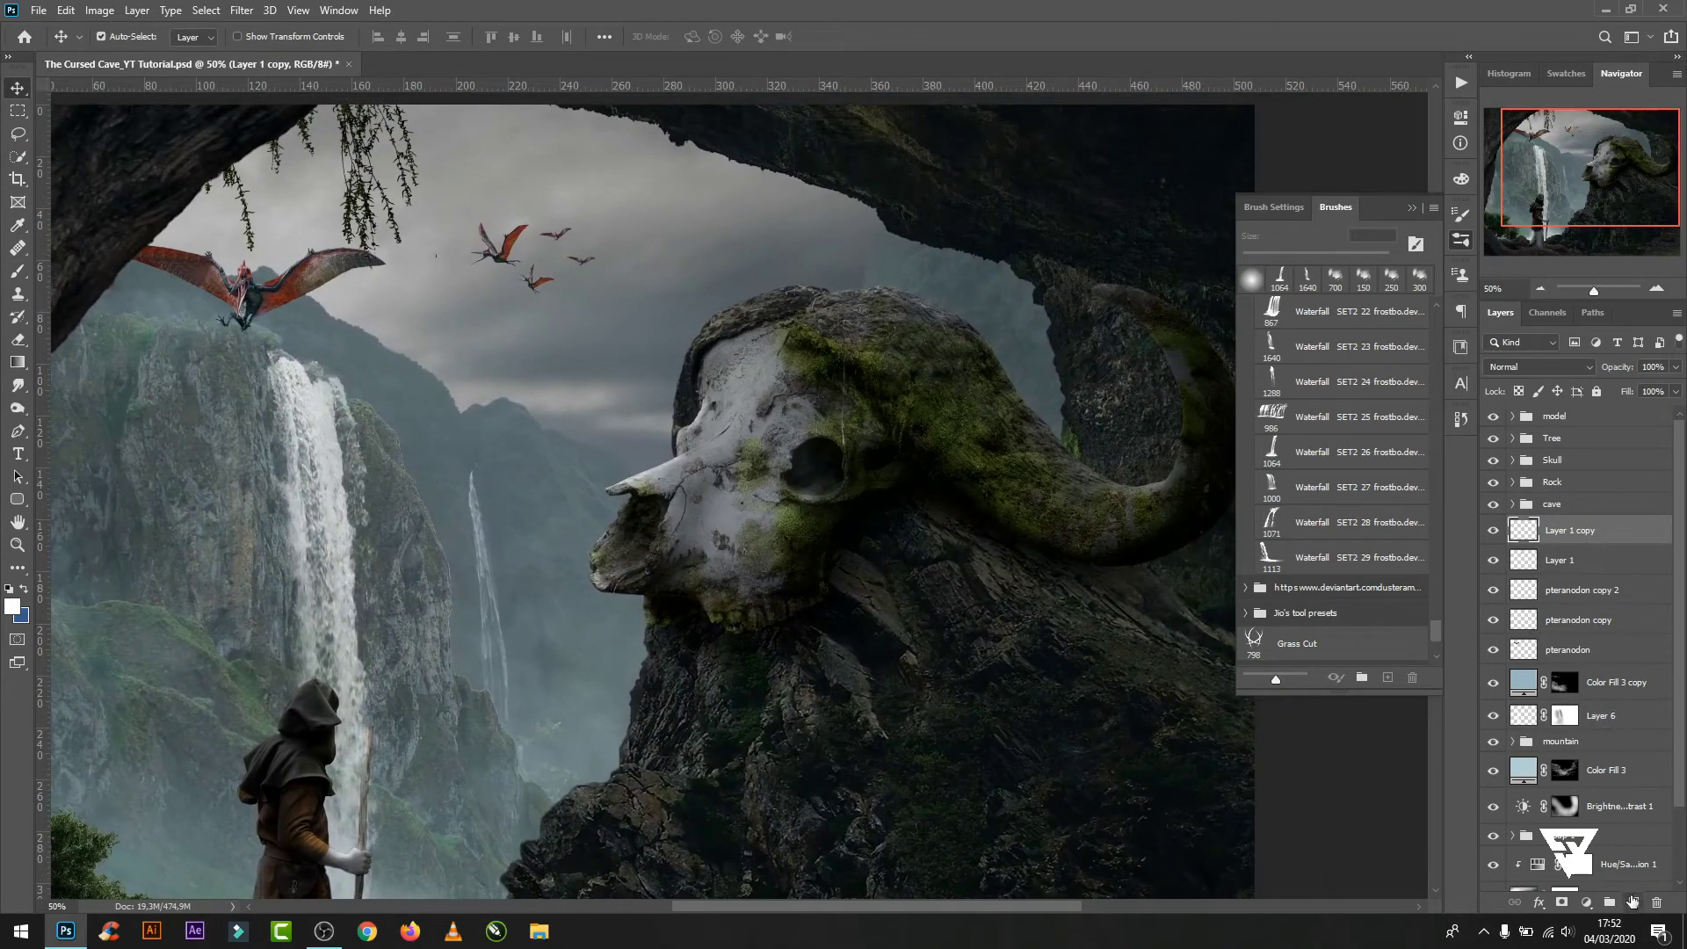
- Stamp a Waterfall SET2 24 brush at 100% opacity onto a new Layer 7
click(1633, 903)
key(b)
click(1318, 386)
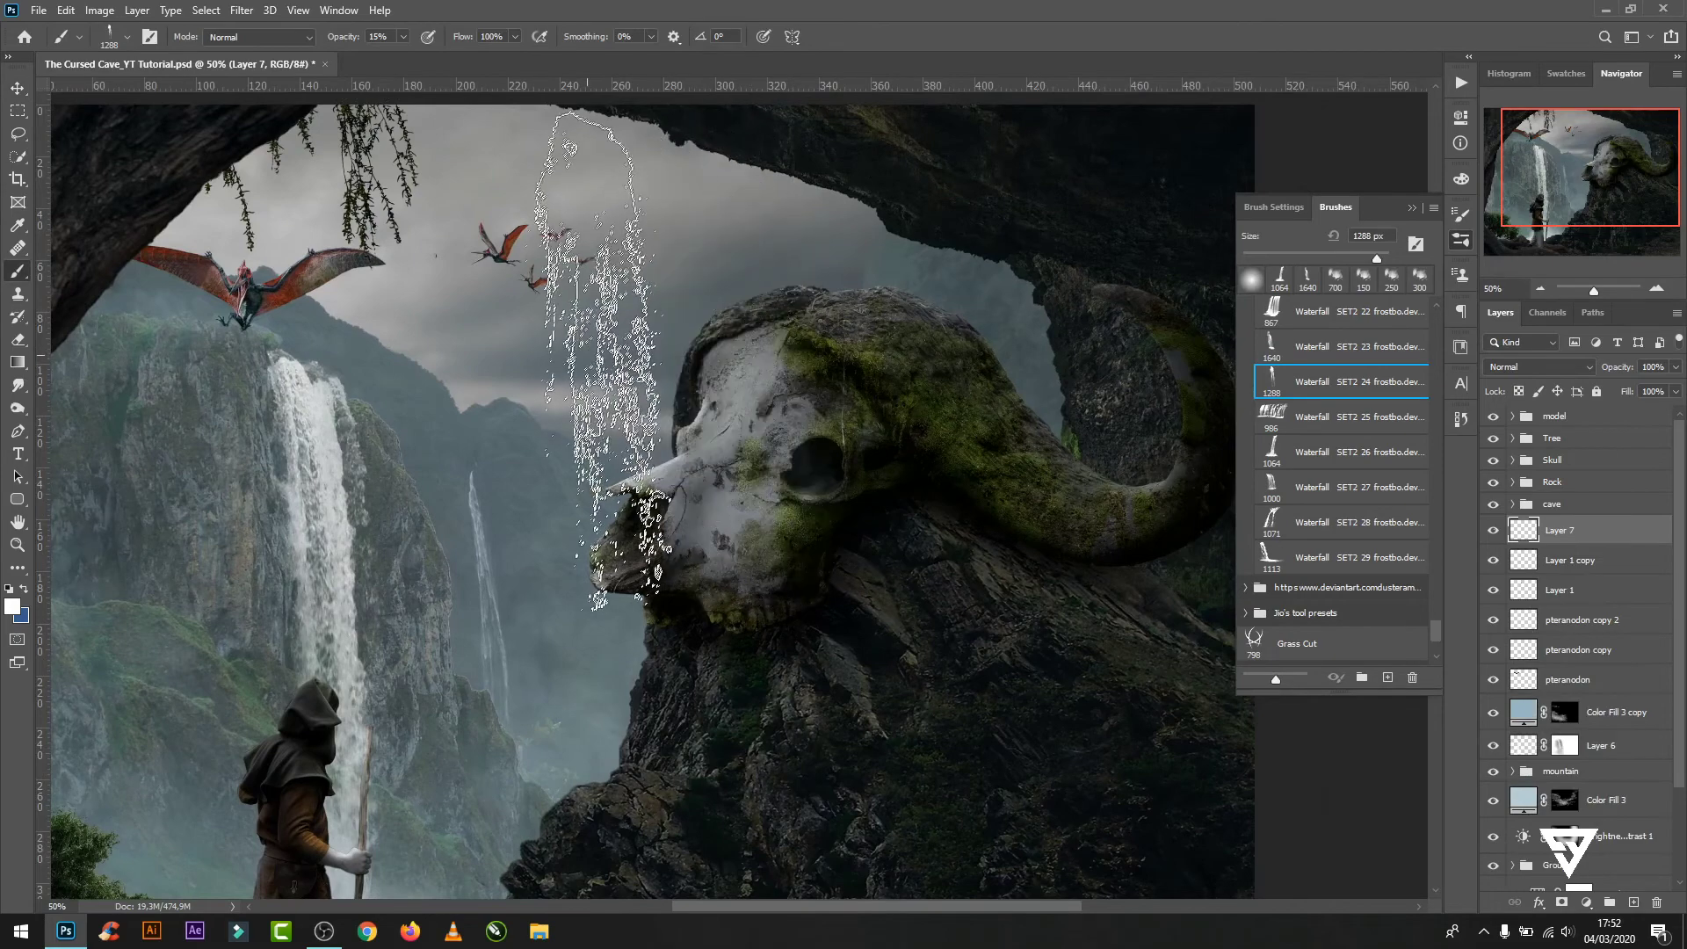
click(402, 37)
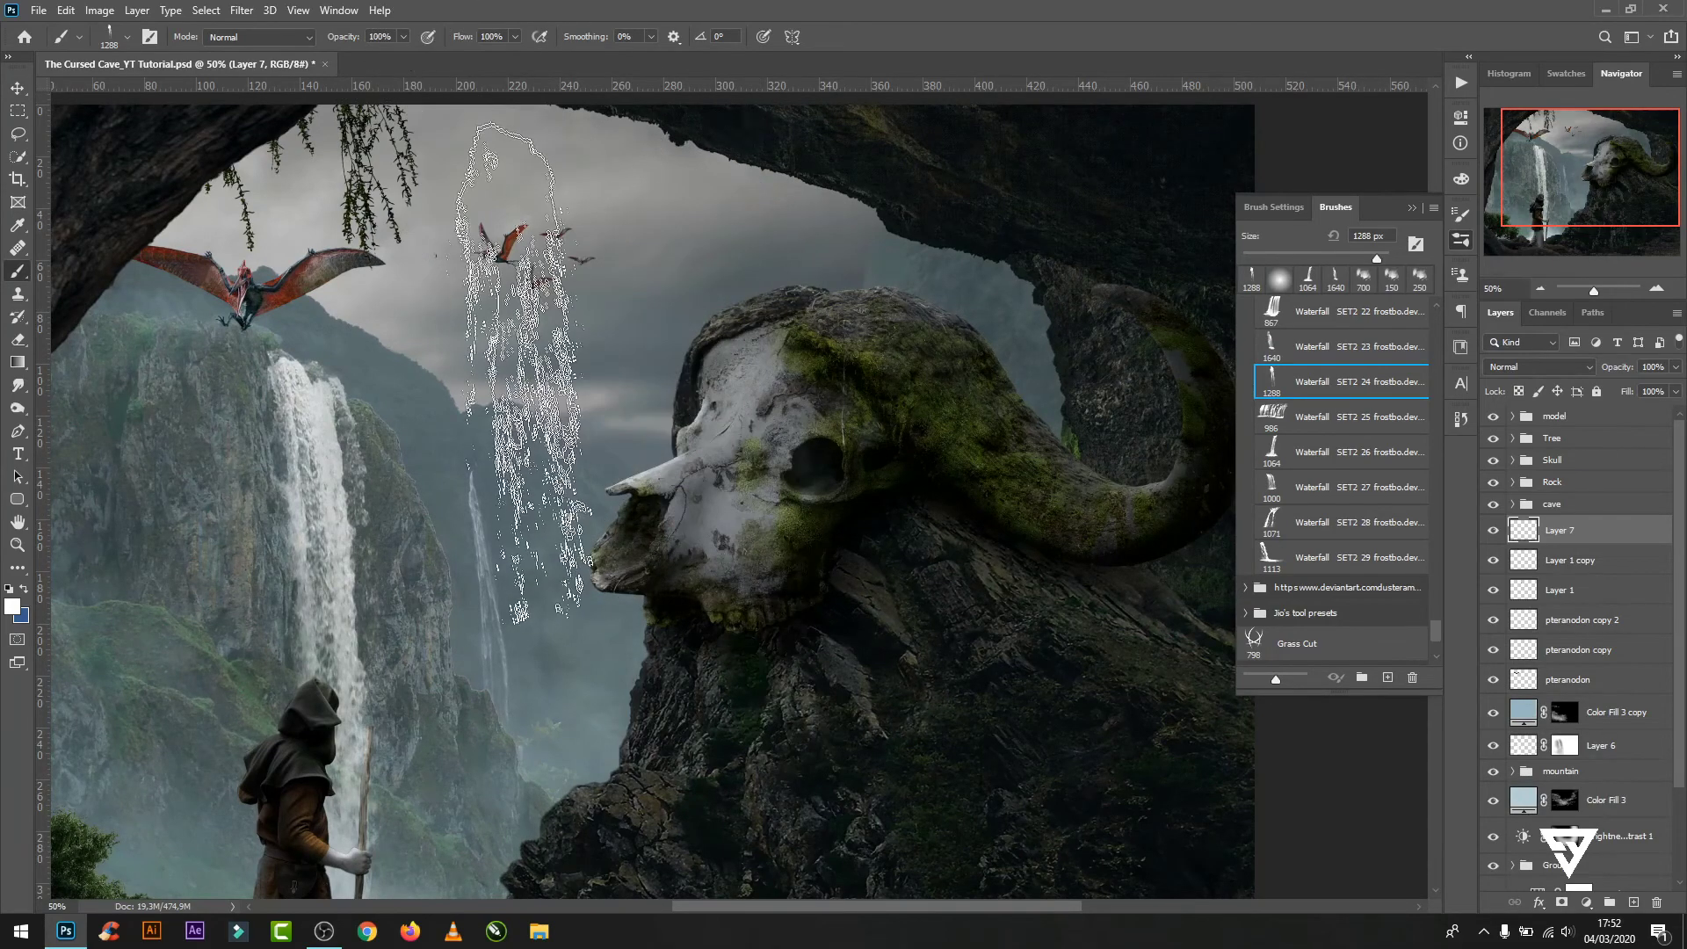
click(525, 372)
- Flip the waterfall horizontally and fit it, shortened and tilted, against the cave ceiling under the arch
key(ctrl+t)
right_click(556, 358)
click(603, 654)
drag(528, 439, 678, 364)
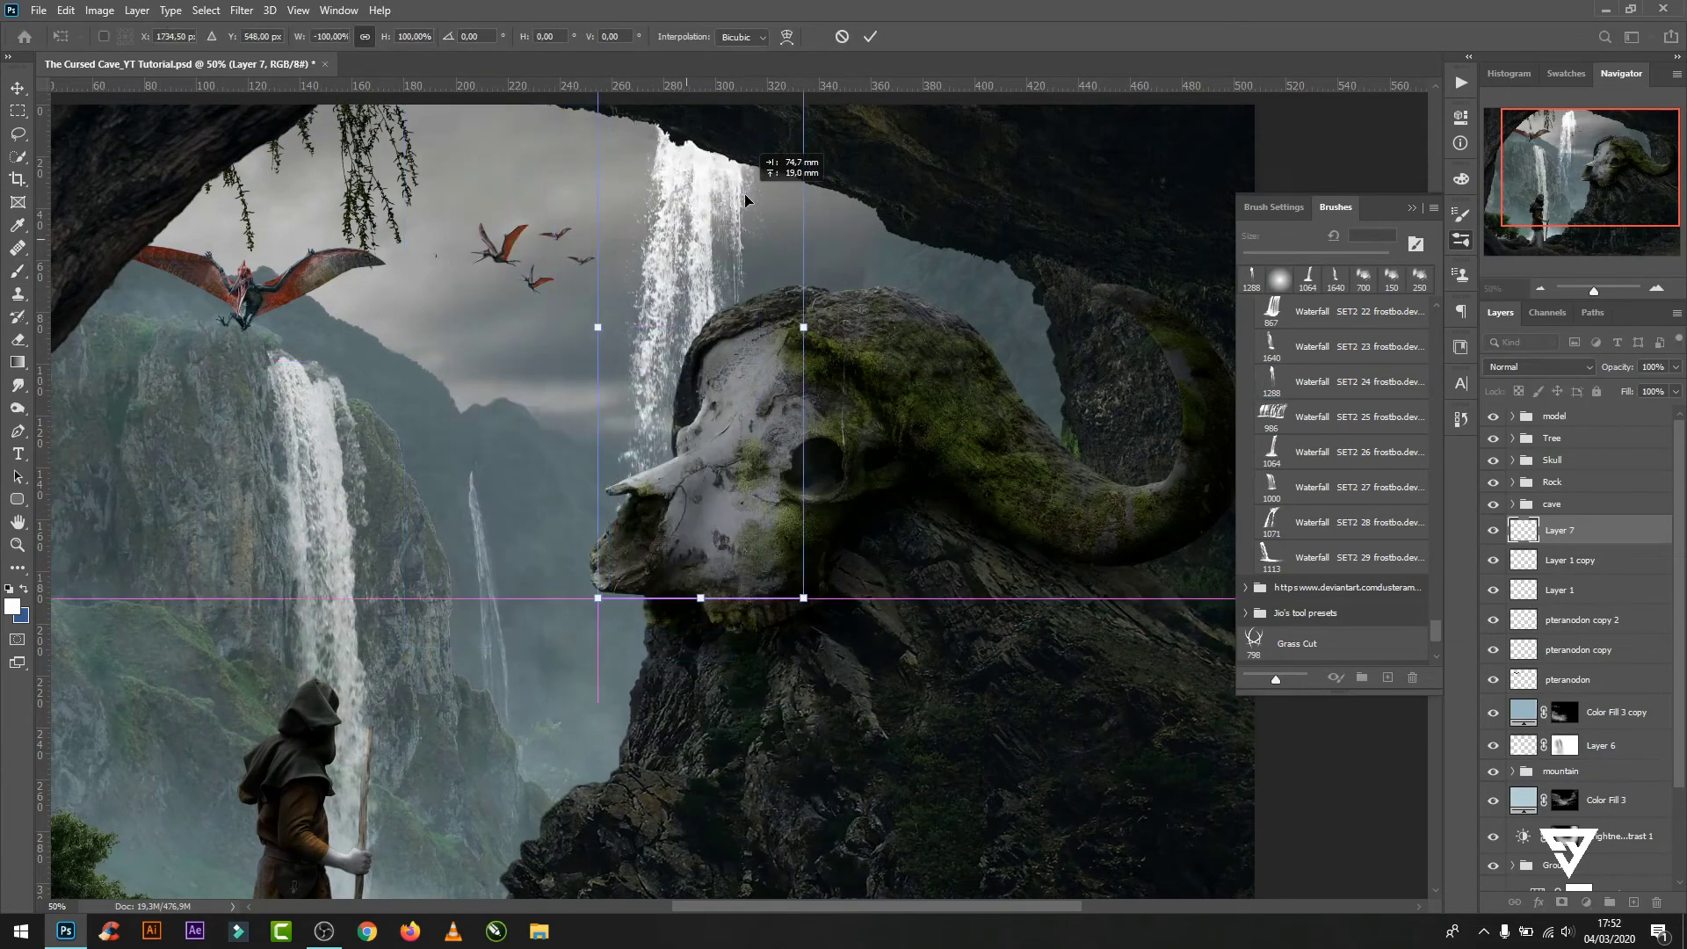
key(ctrl+minus)
drag(794, 258, 798, 315)
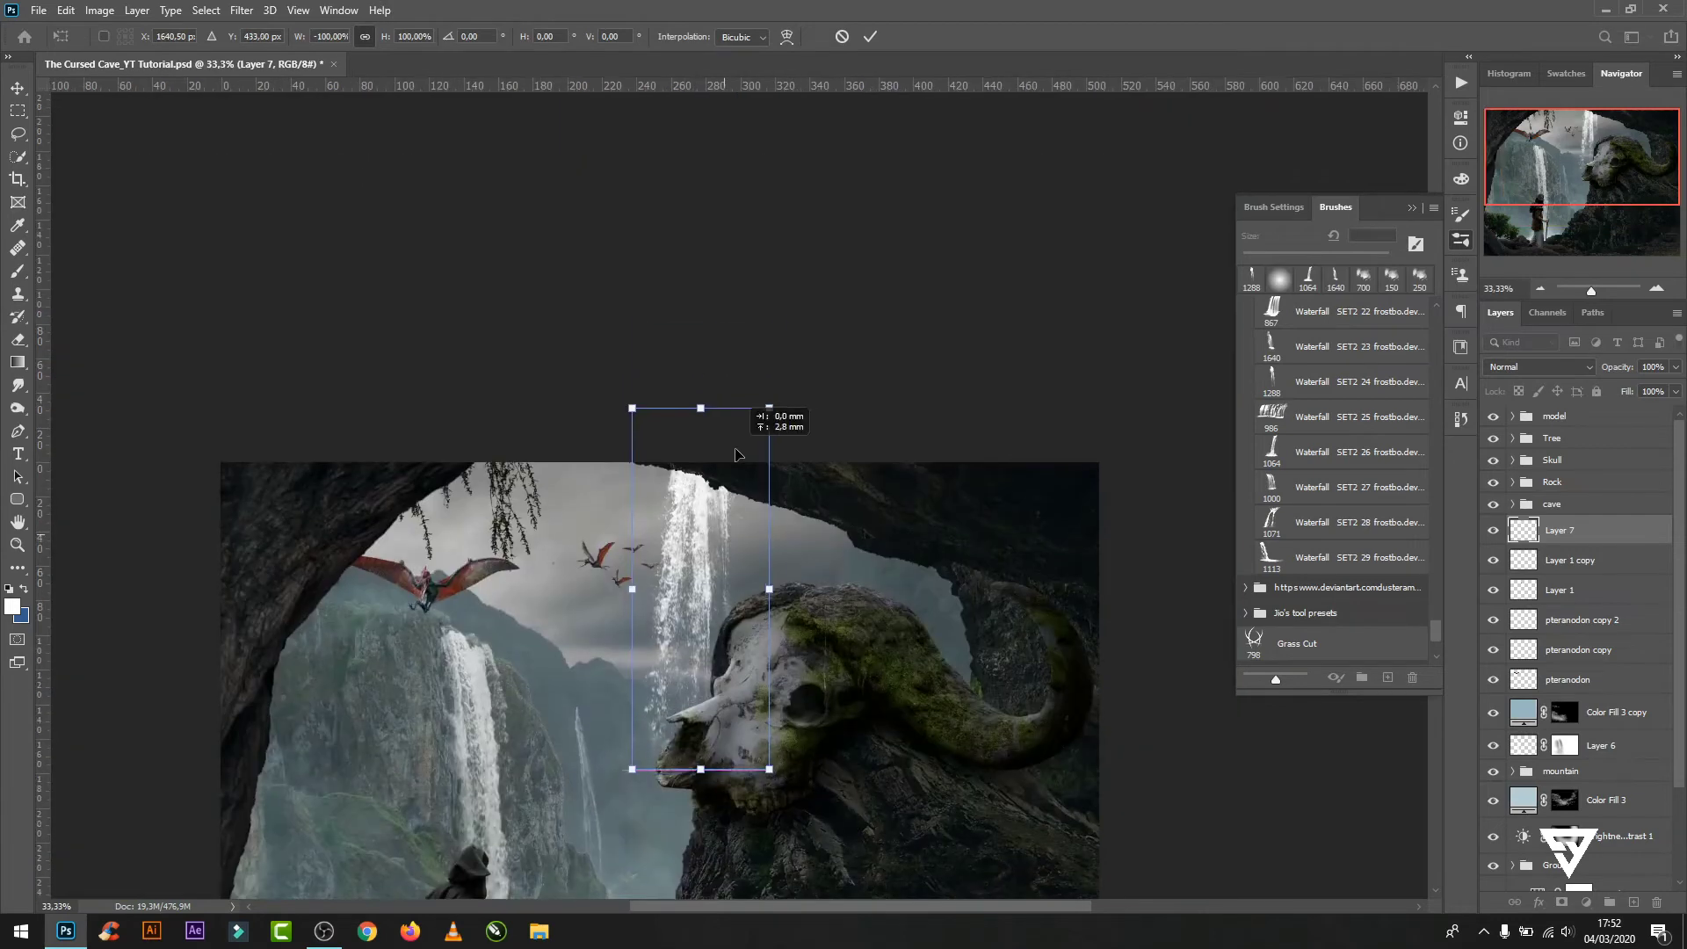
drag(756, 426, 965, 422)
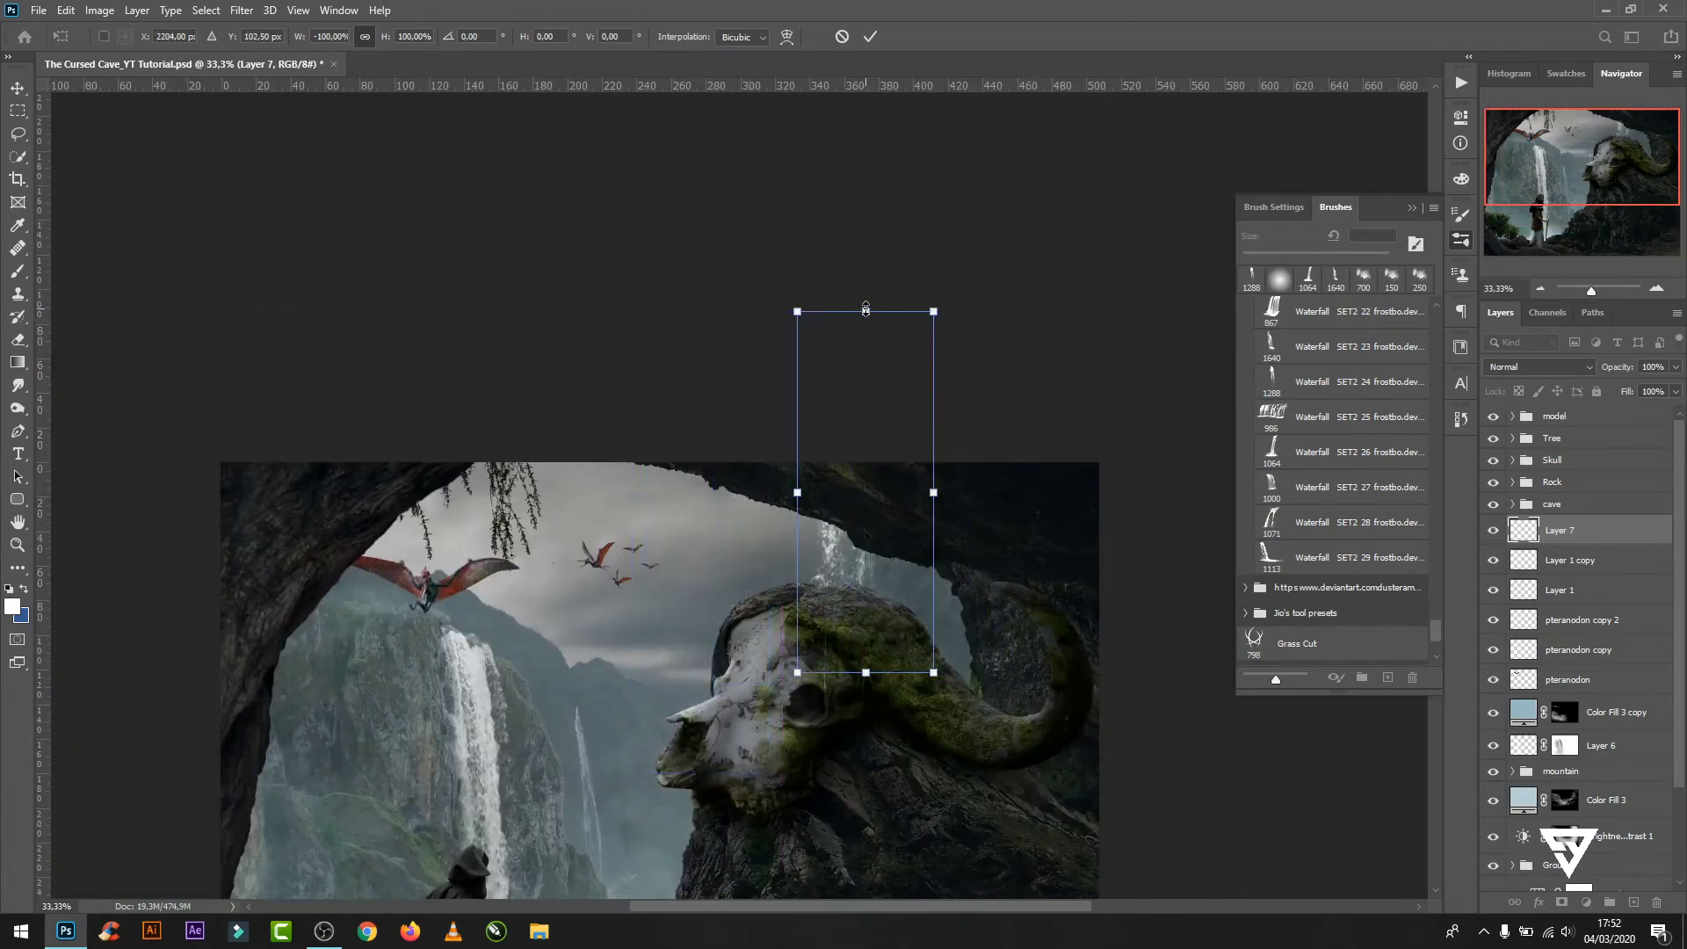
drag(866, 312, 866, 492)
mouse_move(873, 579)
mouse_down()
mouse_move(904, 548)
mouse_move(847, 514)
mouse_up()
drag(964, 420, 958, 411)
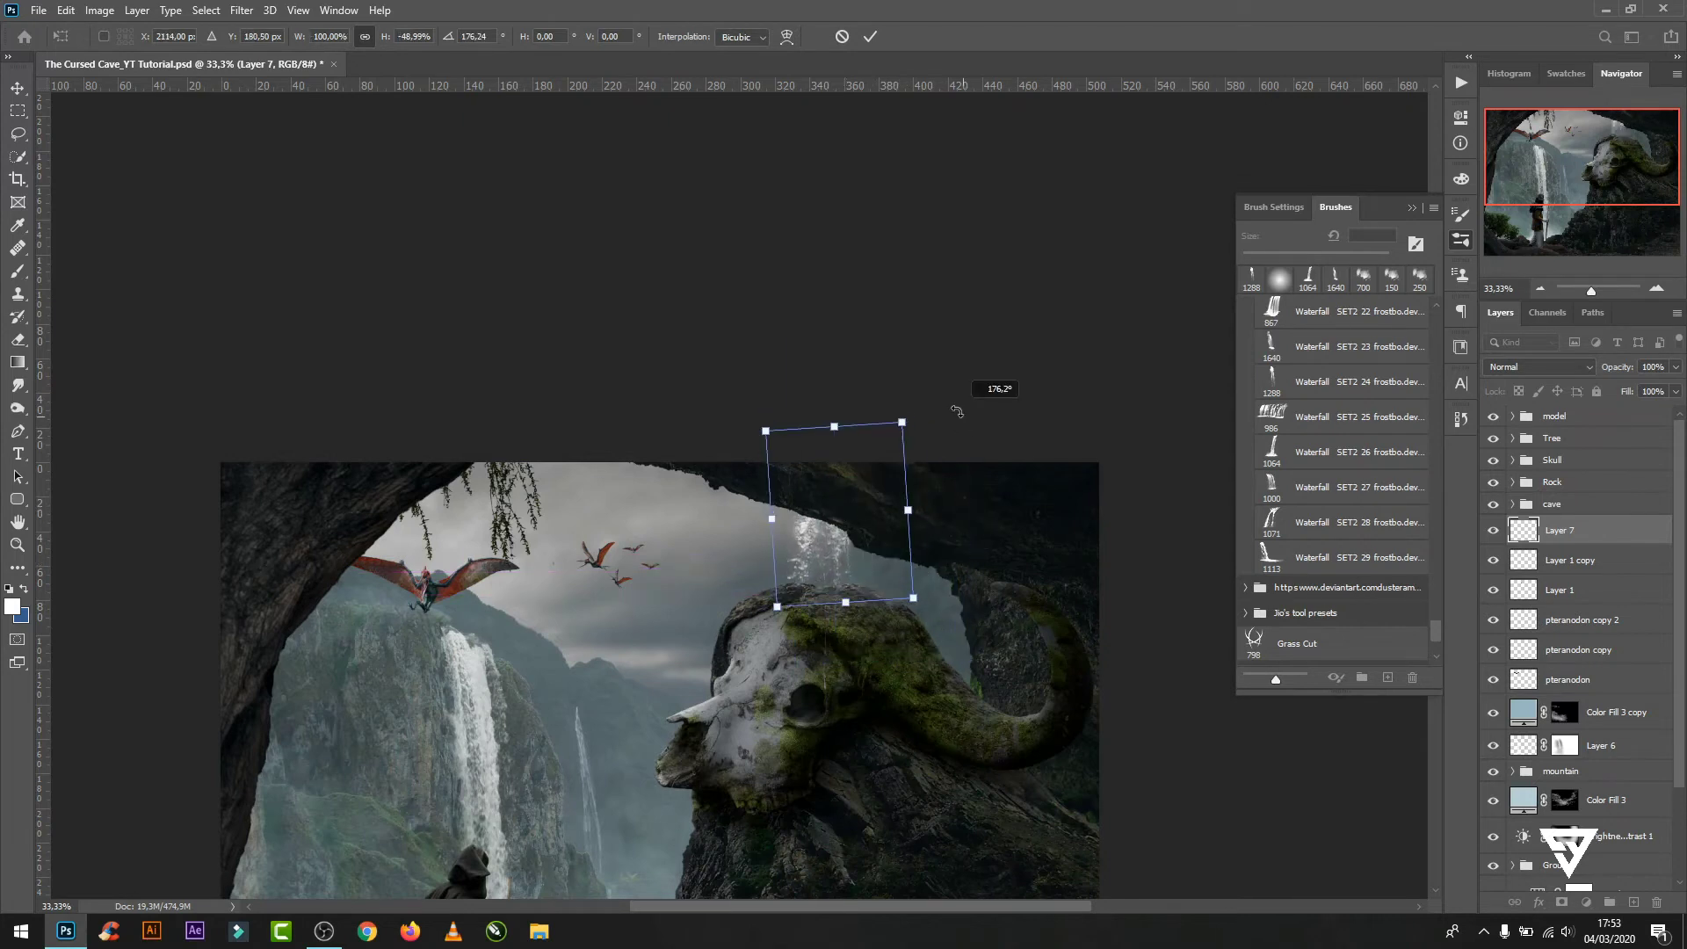
click(870, 37)
- Duplicate the waterfall to Layer 7 copy and stretch it much taller, nearly upright, beside the original
key(ctrl+j)
key(ctrl+t)
mouse_move(846, 534)
mouse_down()
mouse_move(947, 549)
mouse_move(730, 518)
mouse_up()
alt+click(786, 682)
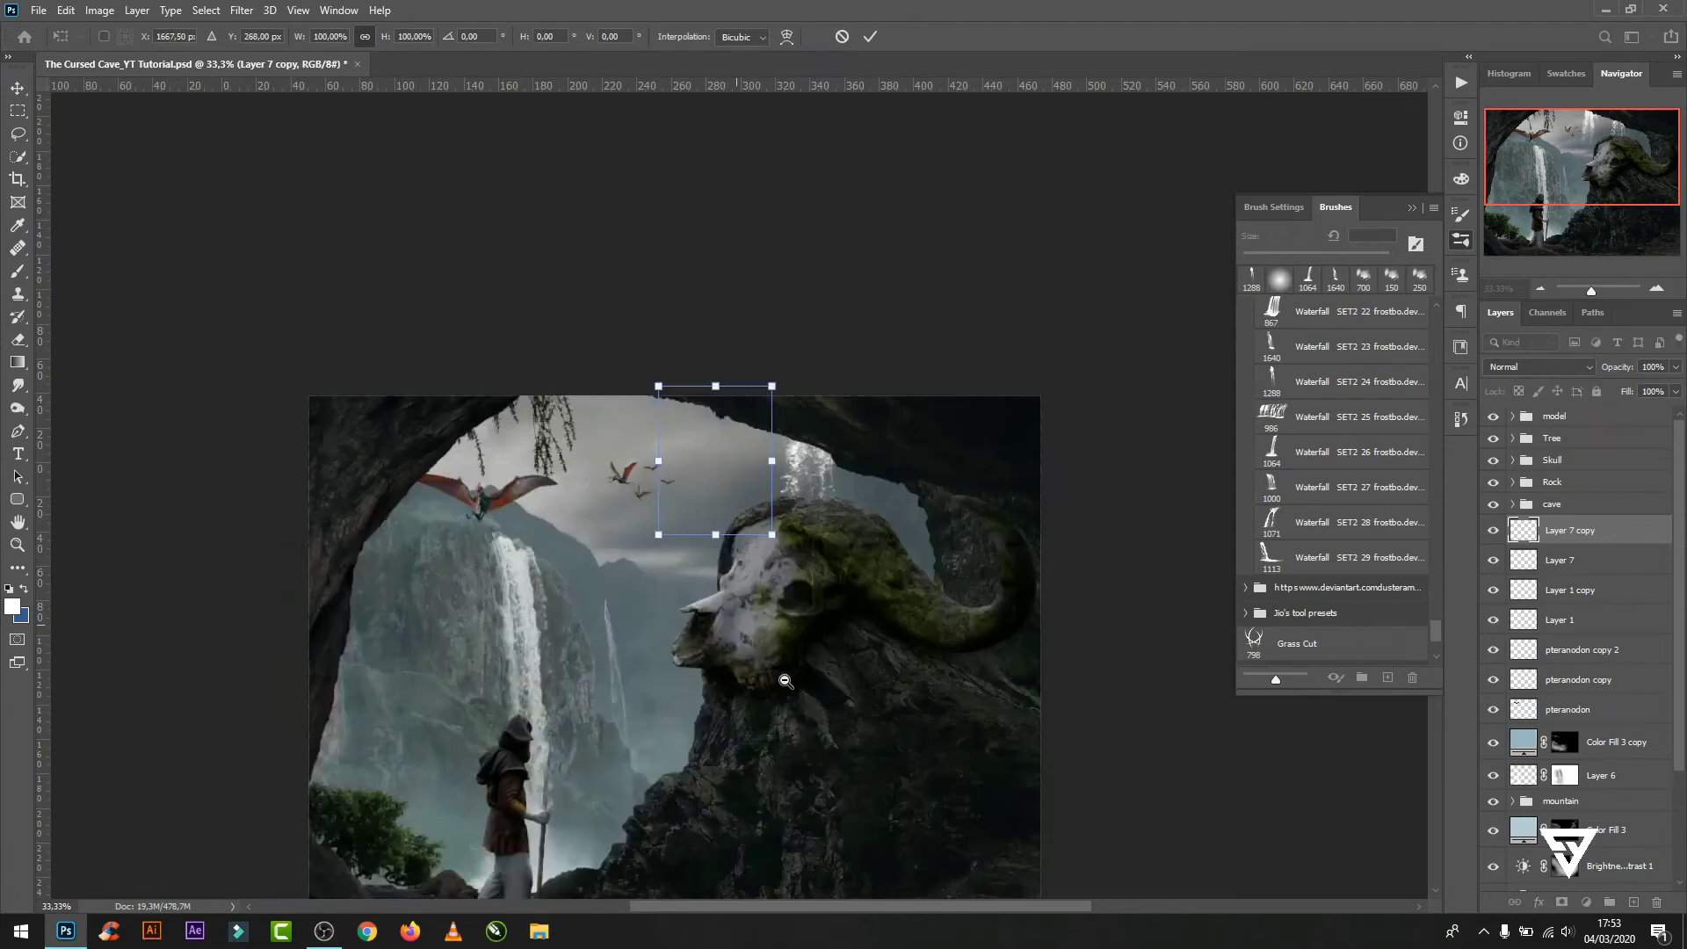
drag(694, 450, 726, 712)
drag(848, 378, 843, 290)
drag(716, 527, 726, 480)
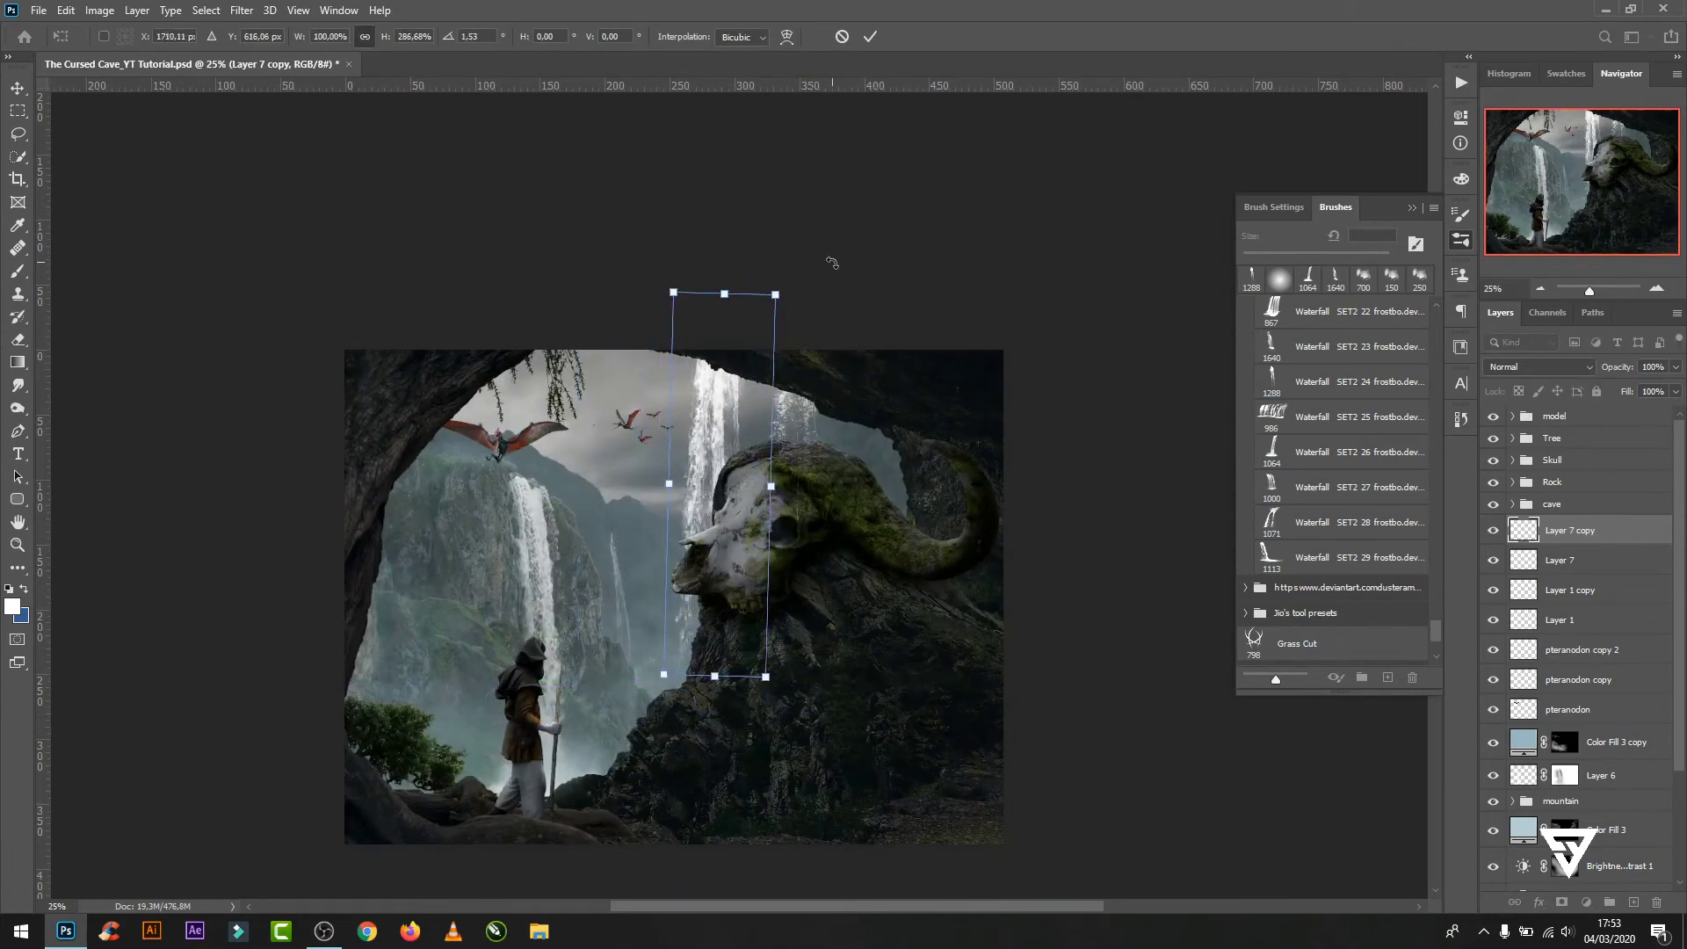
drag(743, 362, 750, 363)
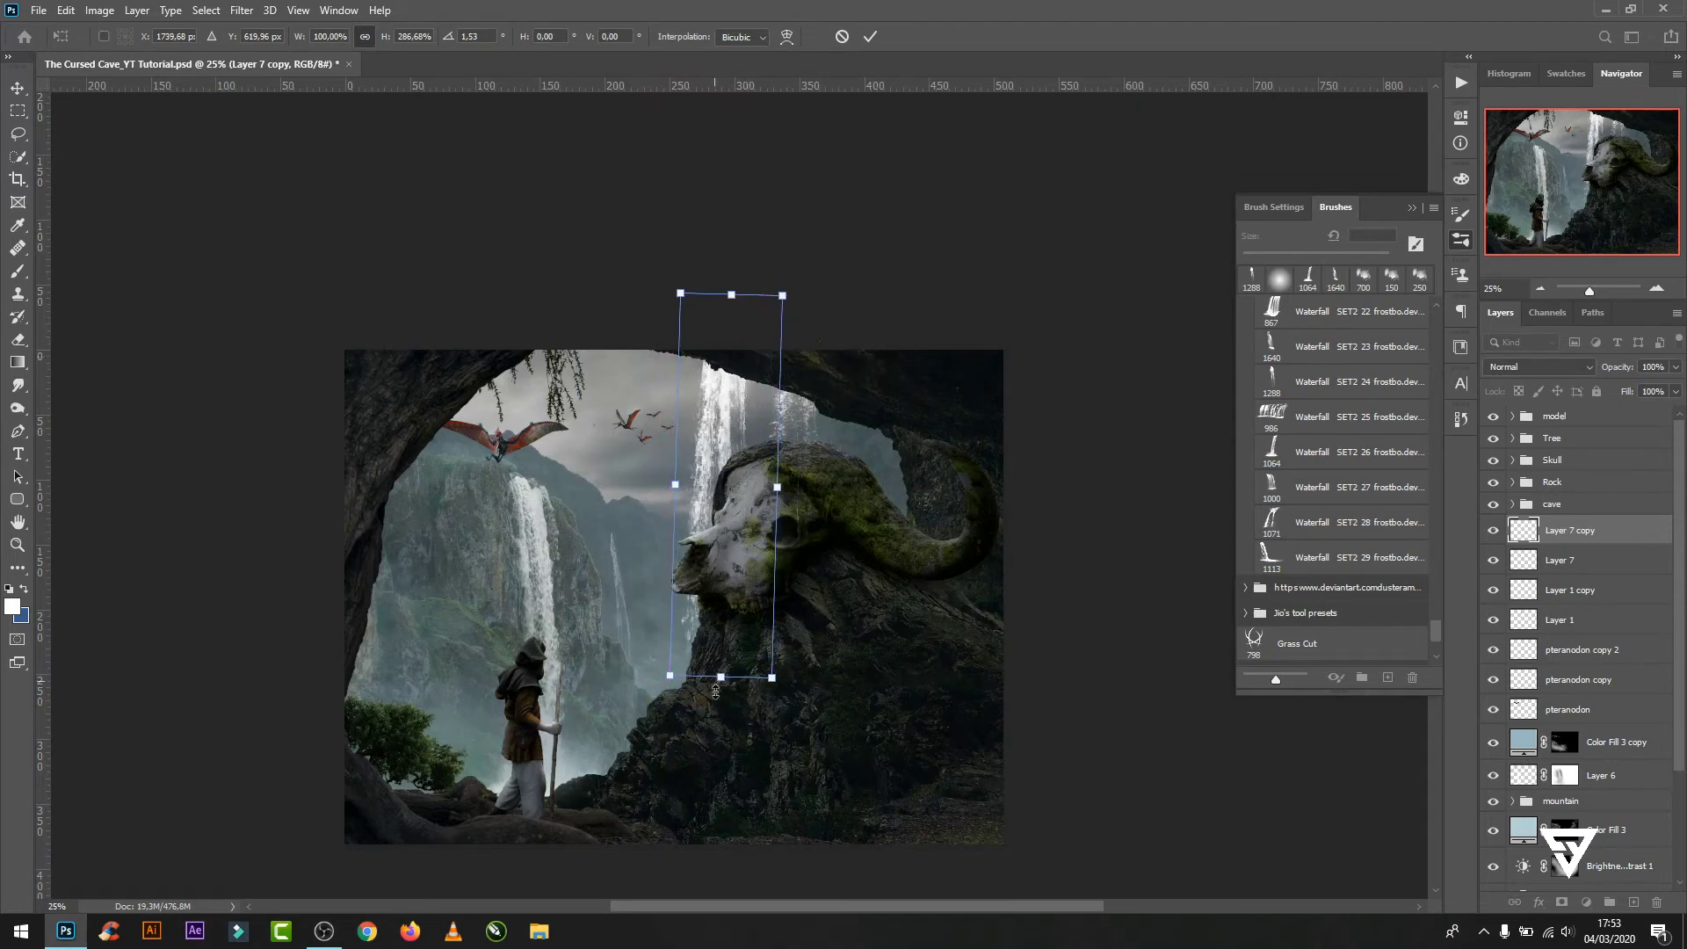
drag(722, 677, 720, 709)
drag(844, 338, 835, 327)
drag(731, 438, 729, 453)
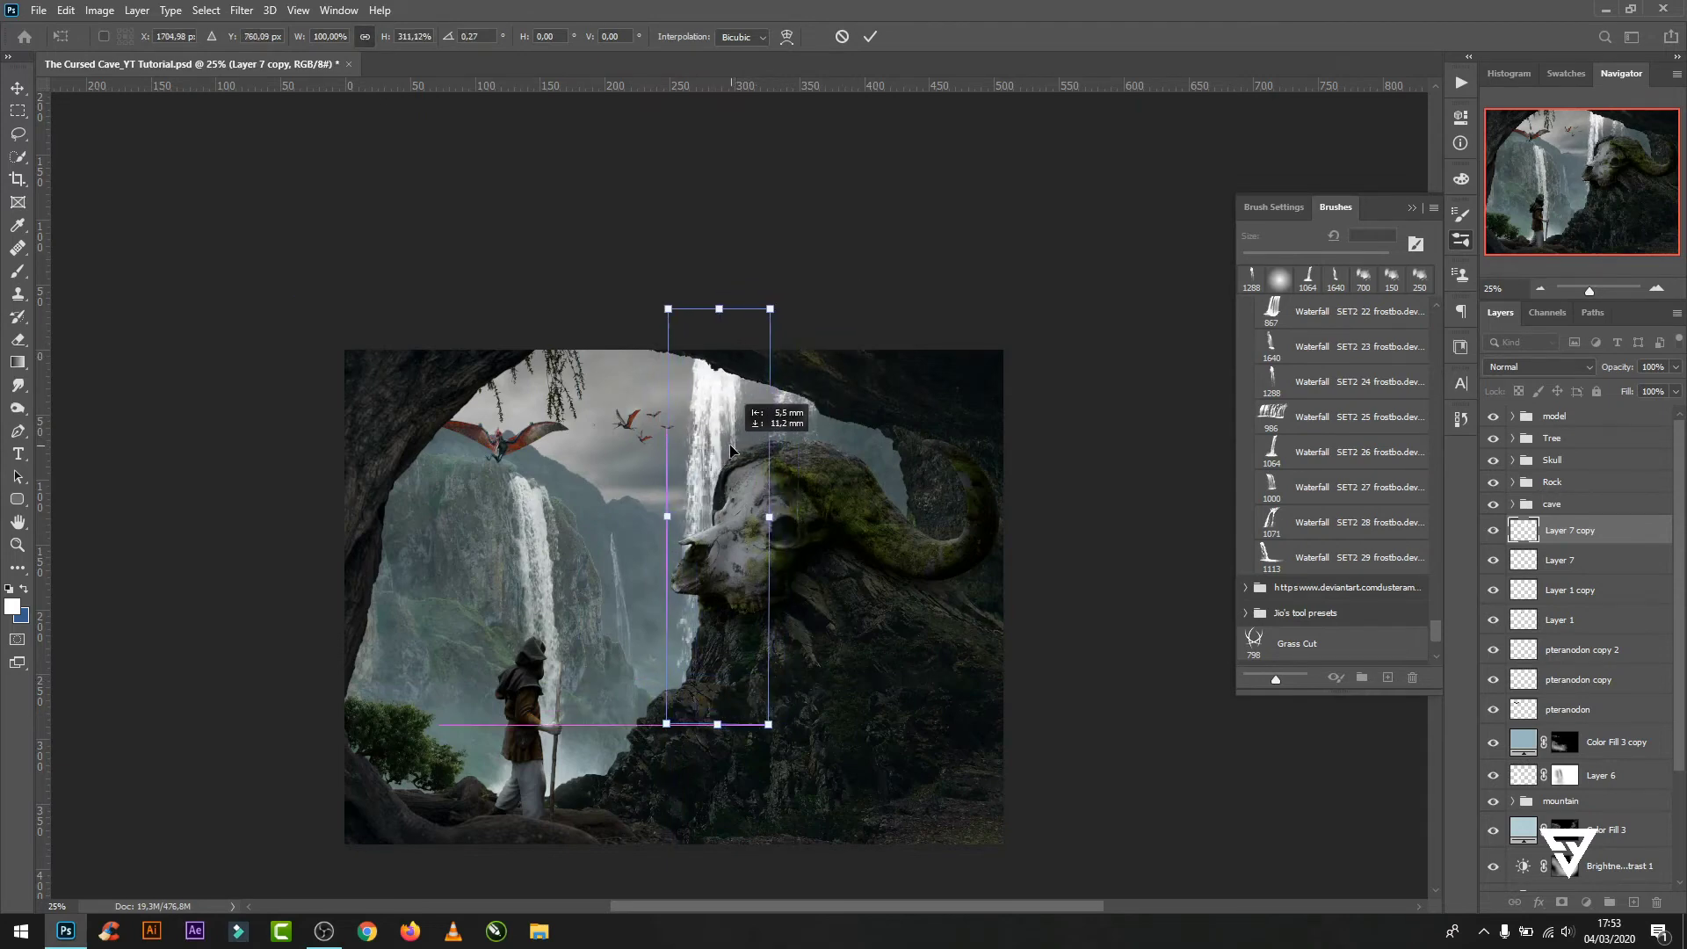
click(870, 36)
- Stamp a smaller 784 px Waterfall SET2 17 pouring from the cave ceiling
key(b)
key(ctrl+plus)
key(ctrl+plus)
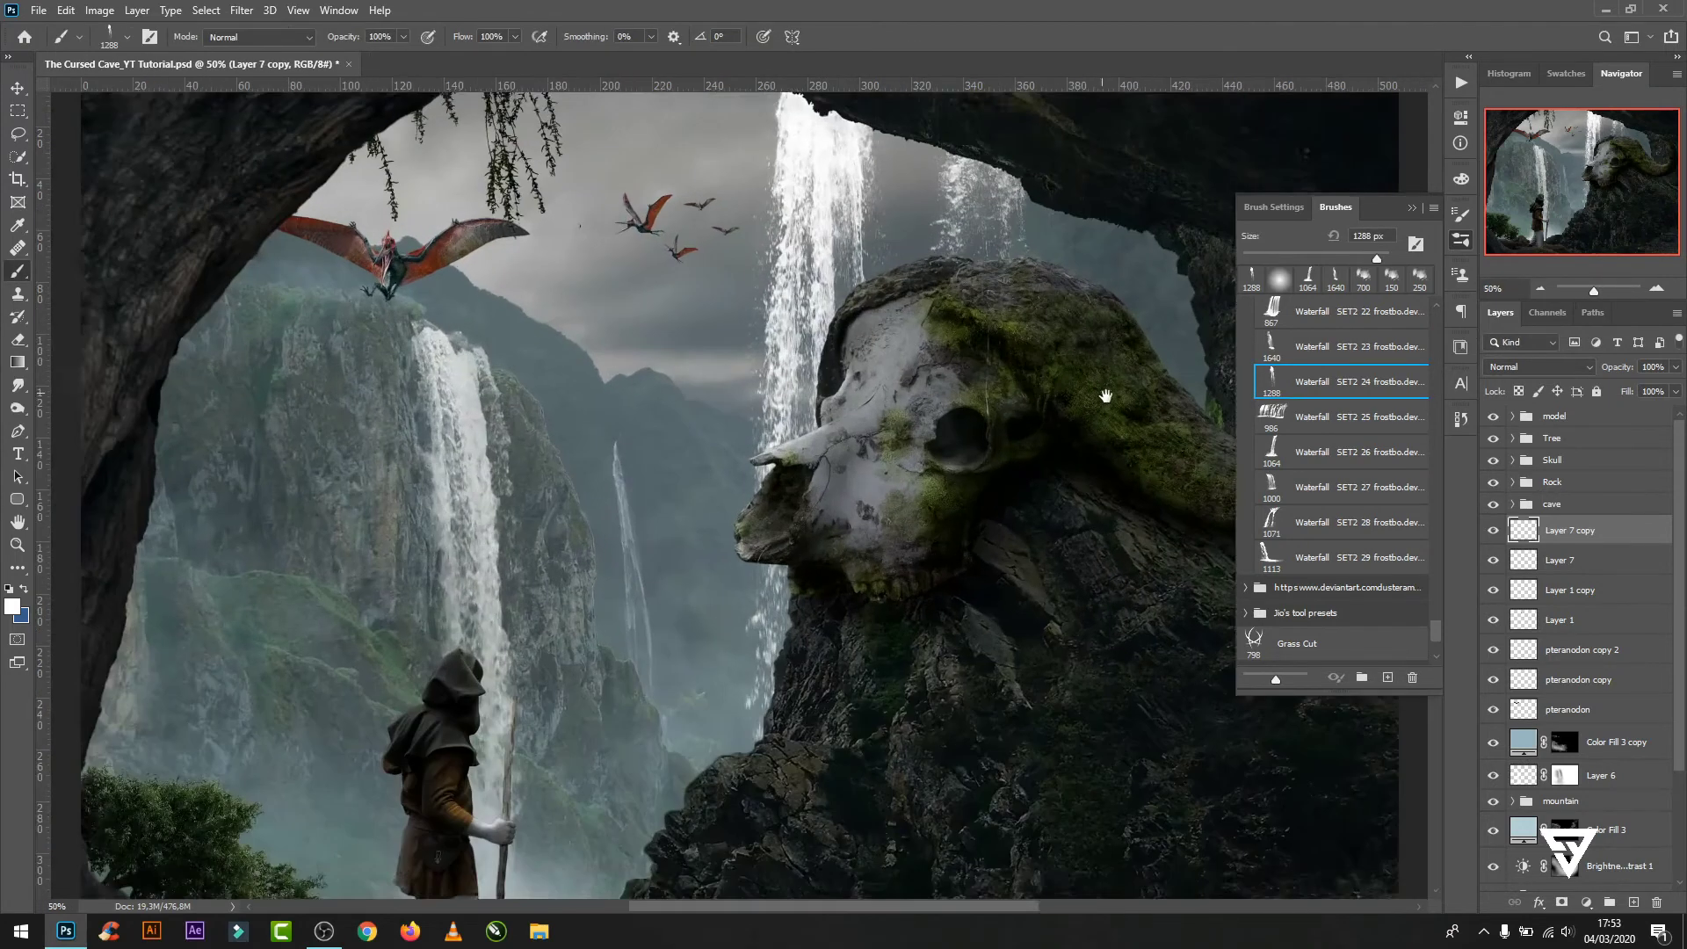
scroll(1432, 601, up, 1)
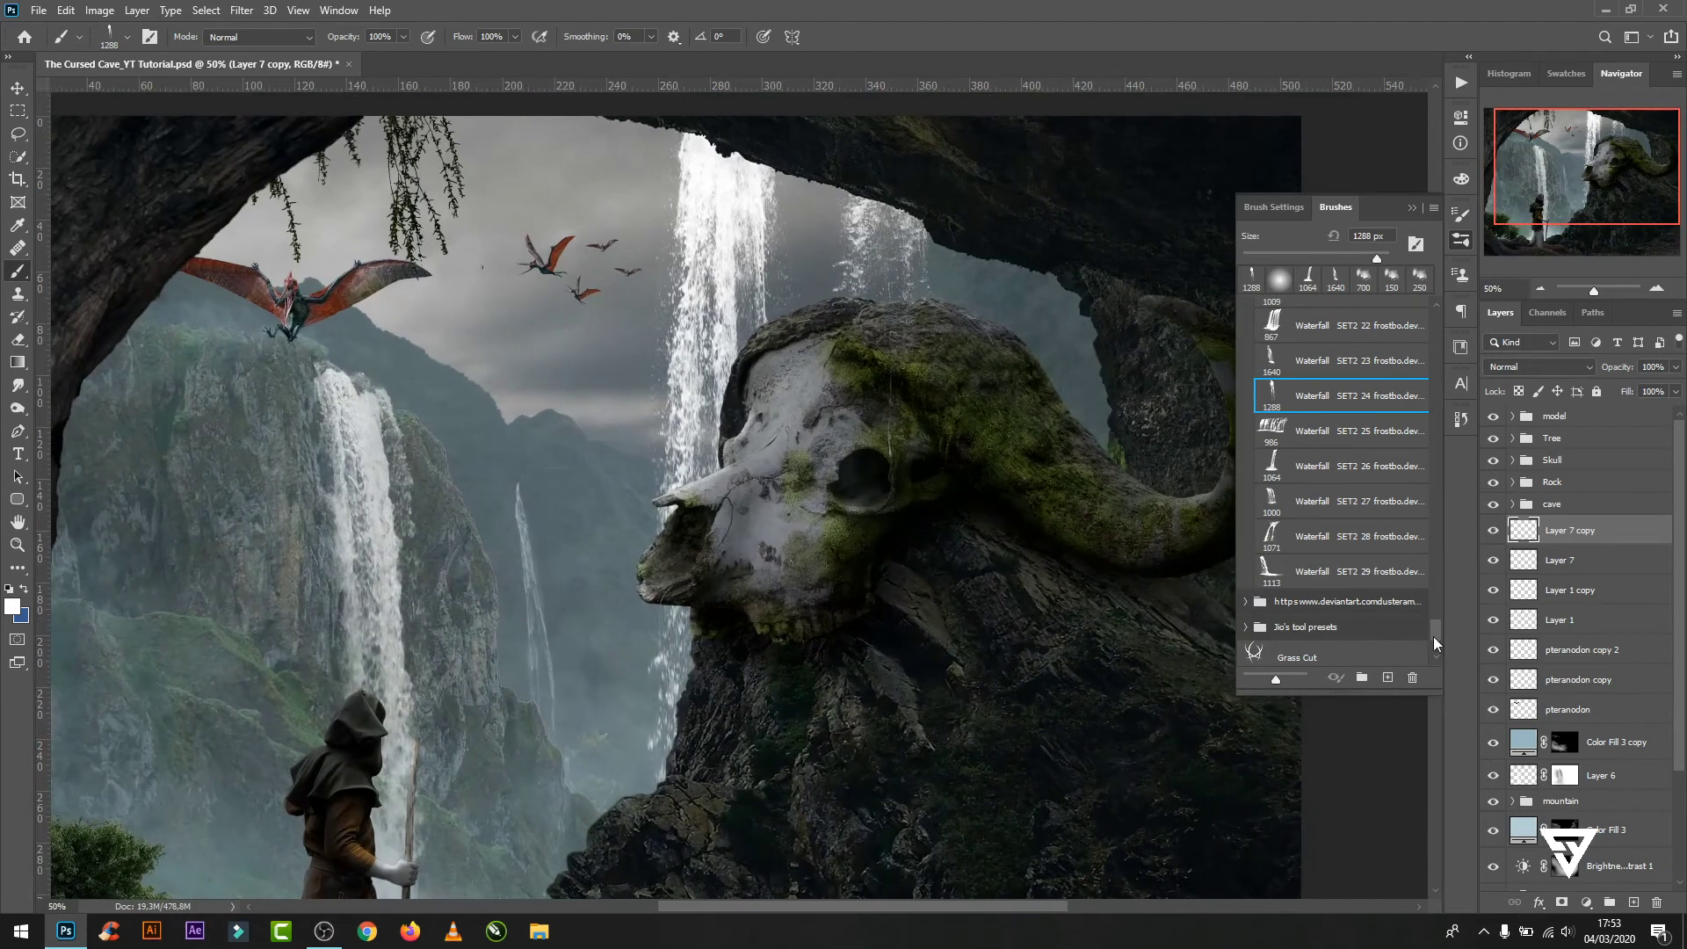
drag(1435, 638, 1436, 624)
click(1318, 349)
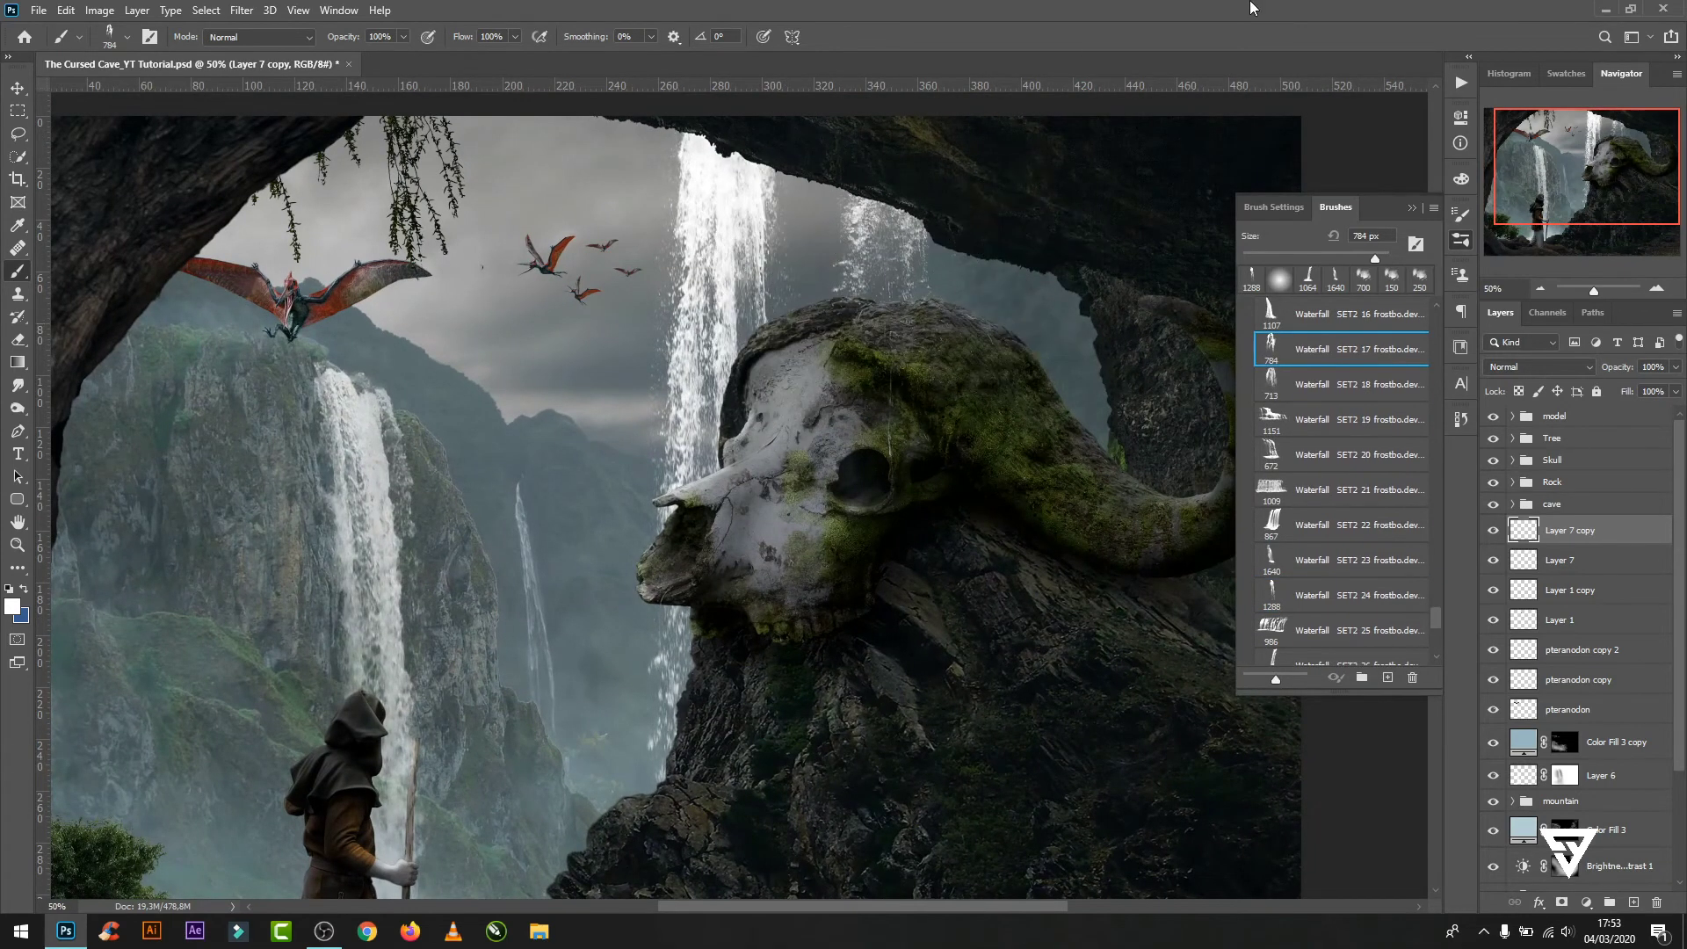
click(1015, 224)
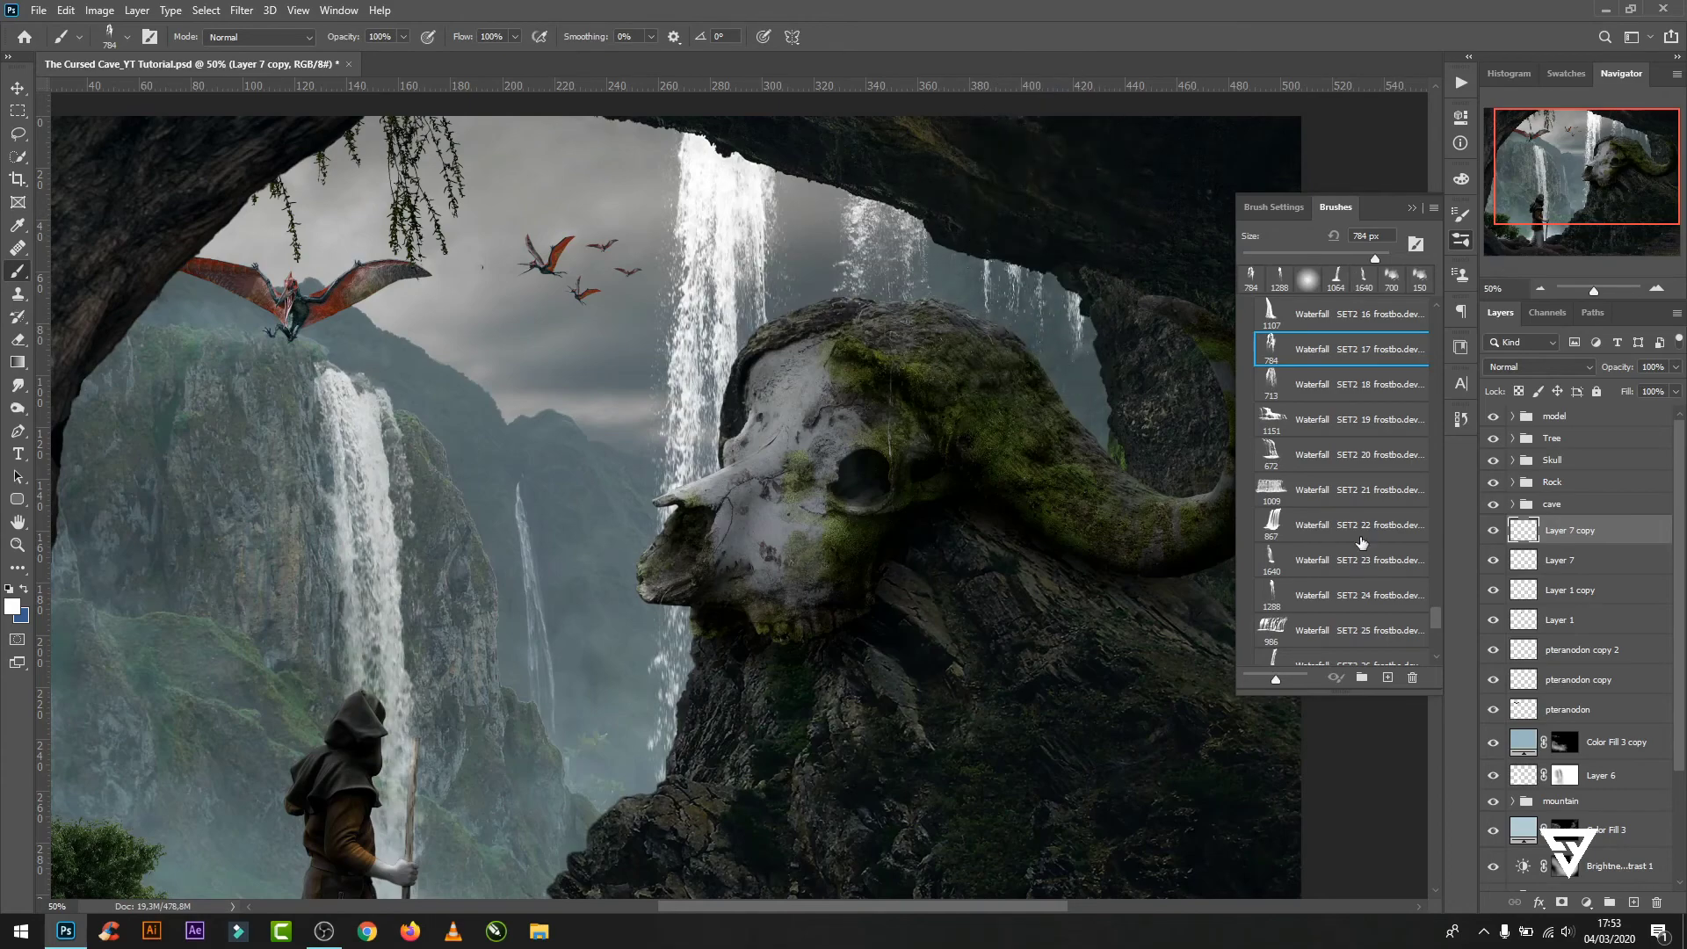
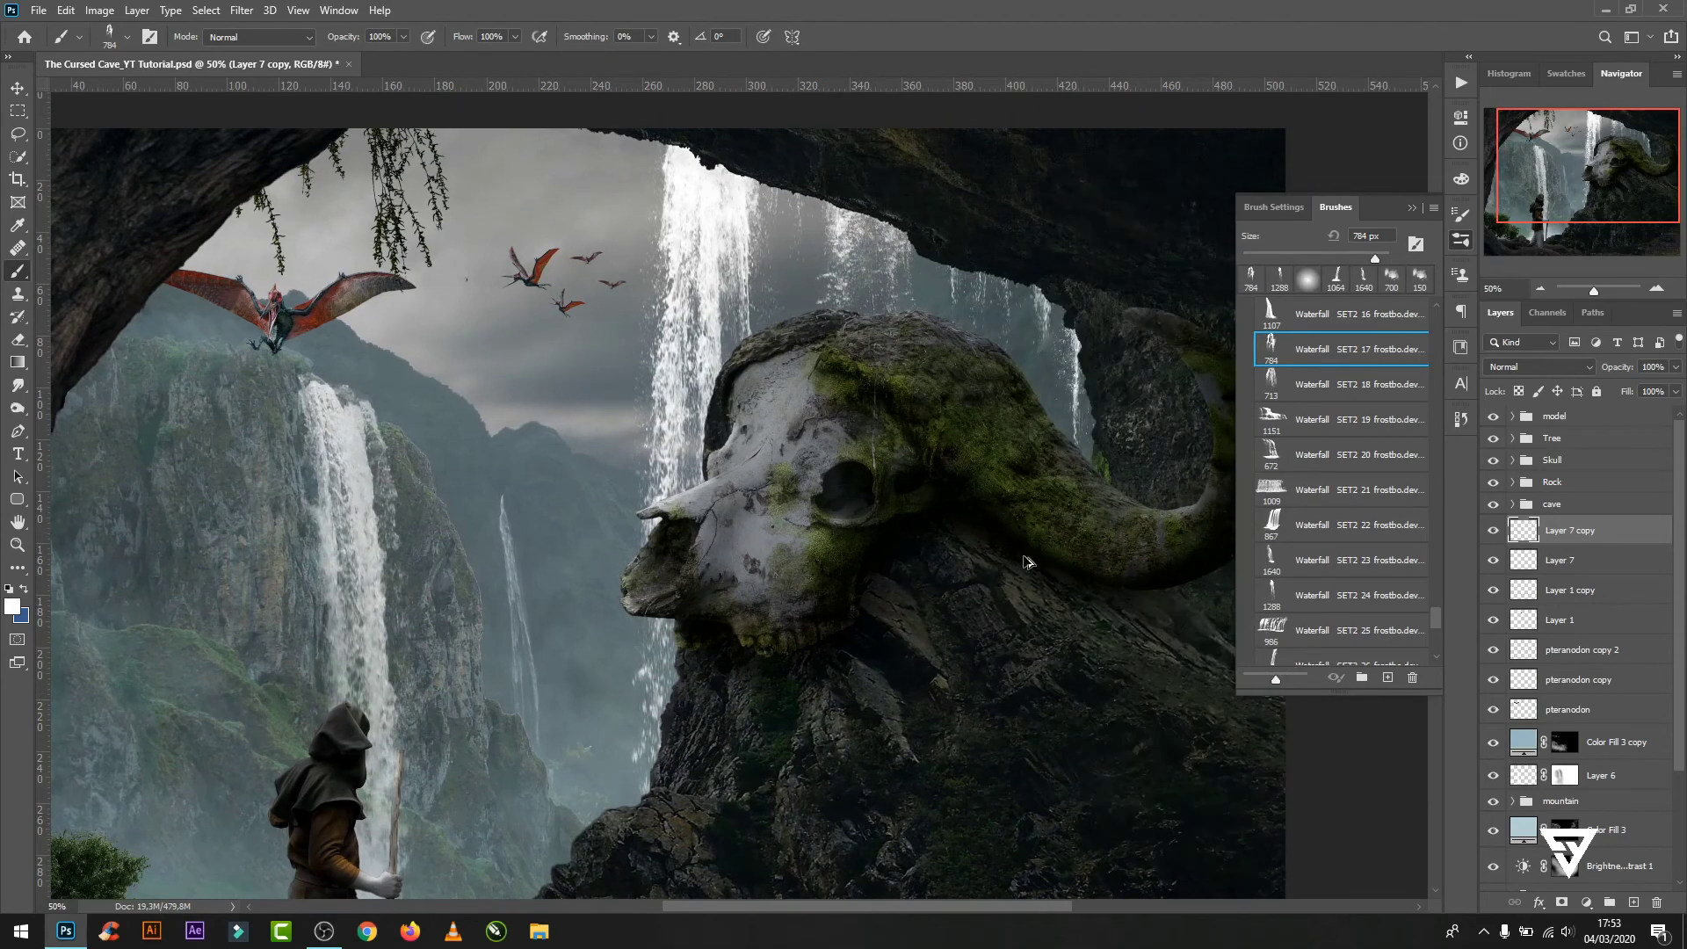
- Fade the Layer 7 copy waterfall by lowering its opacity
key(ctrl+minus)
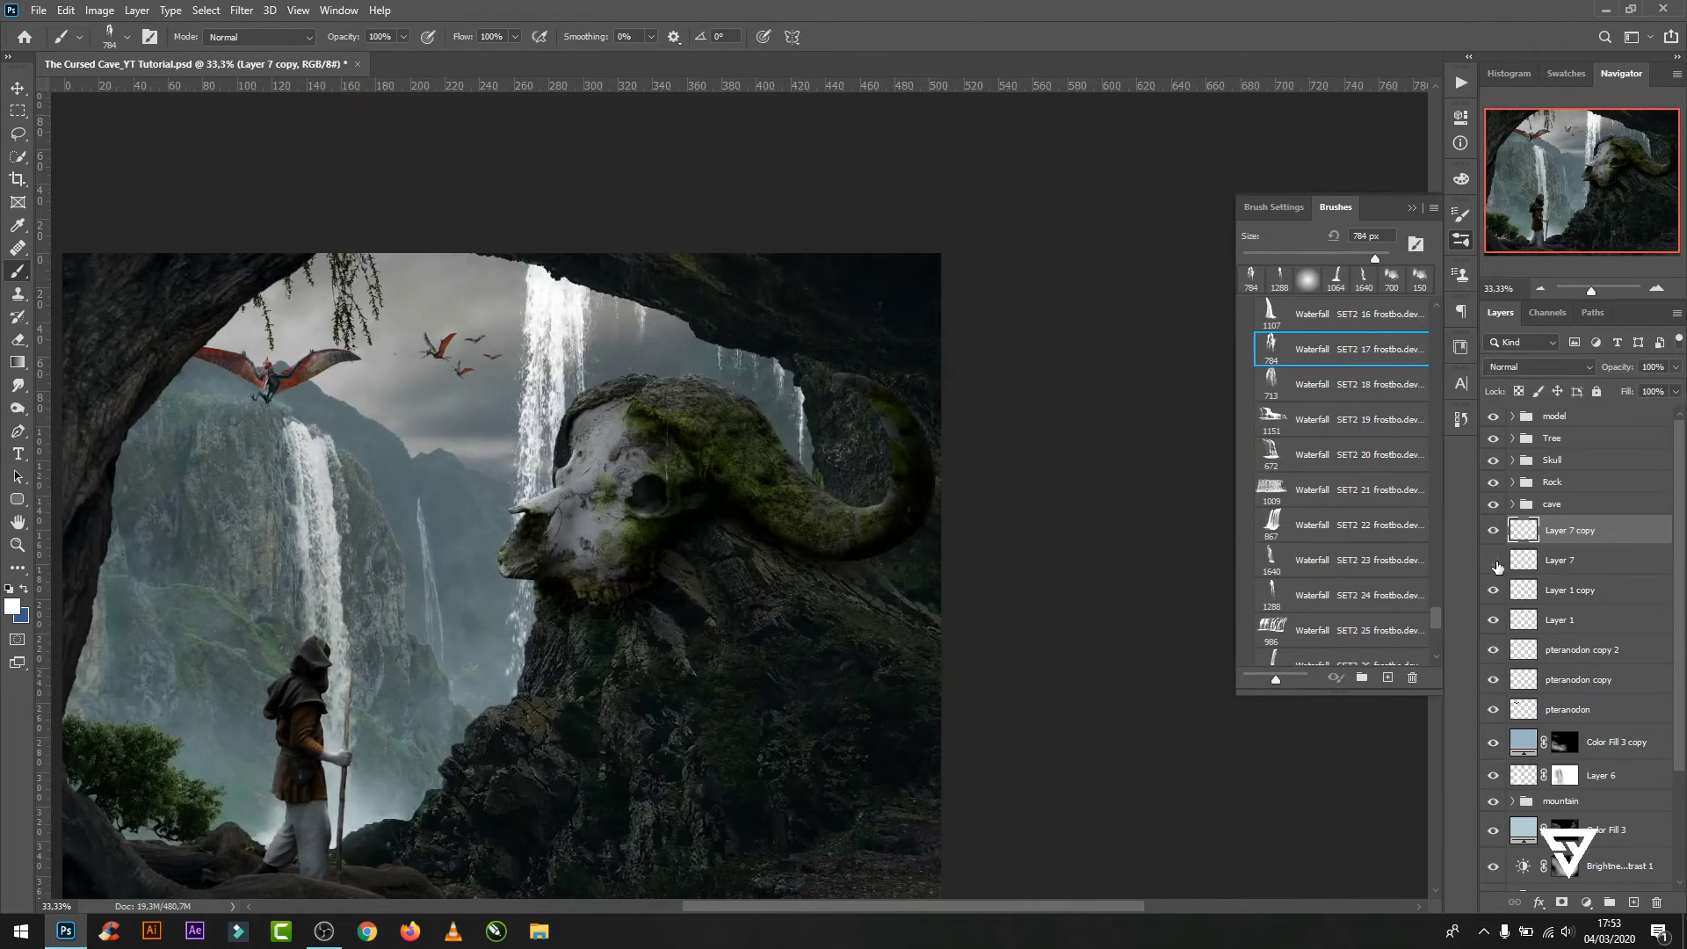
drag(1669, 392, 1652, 395)
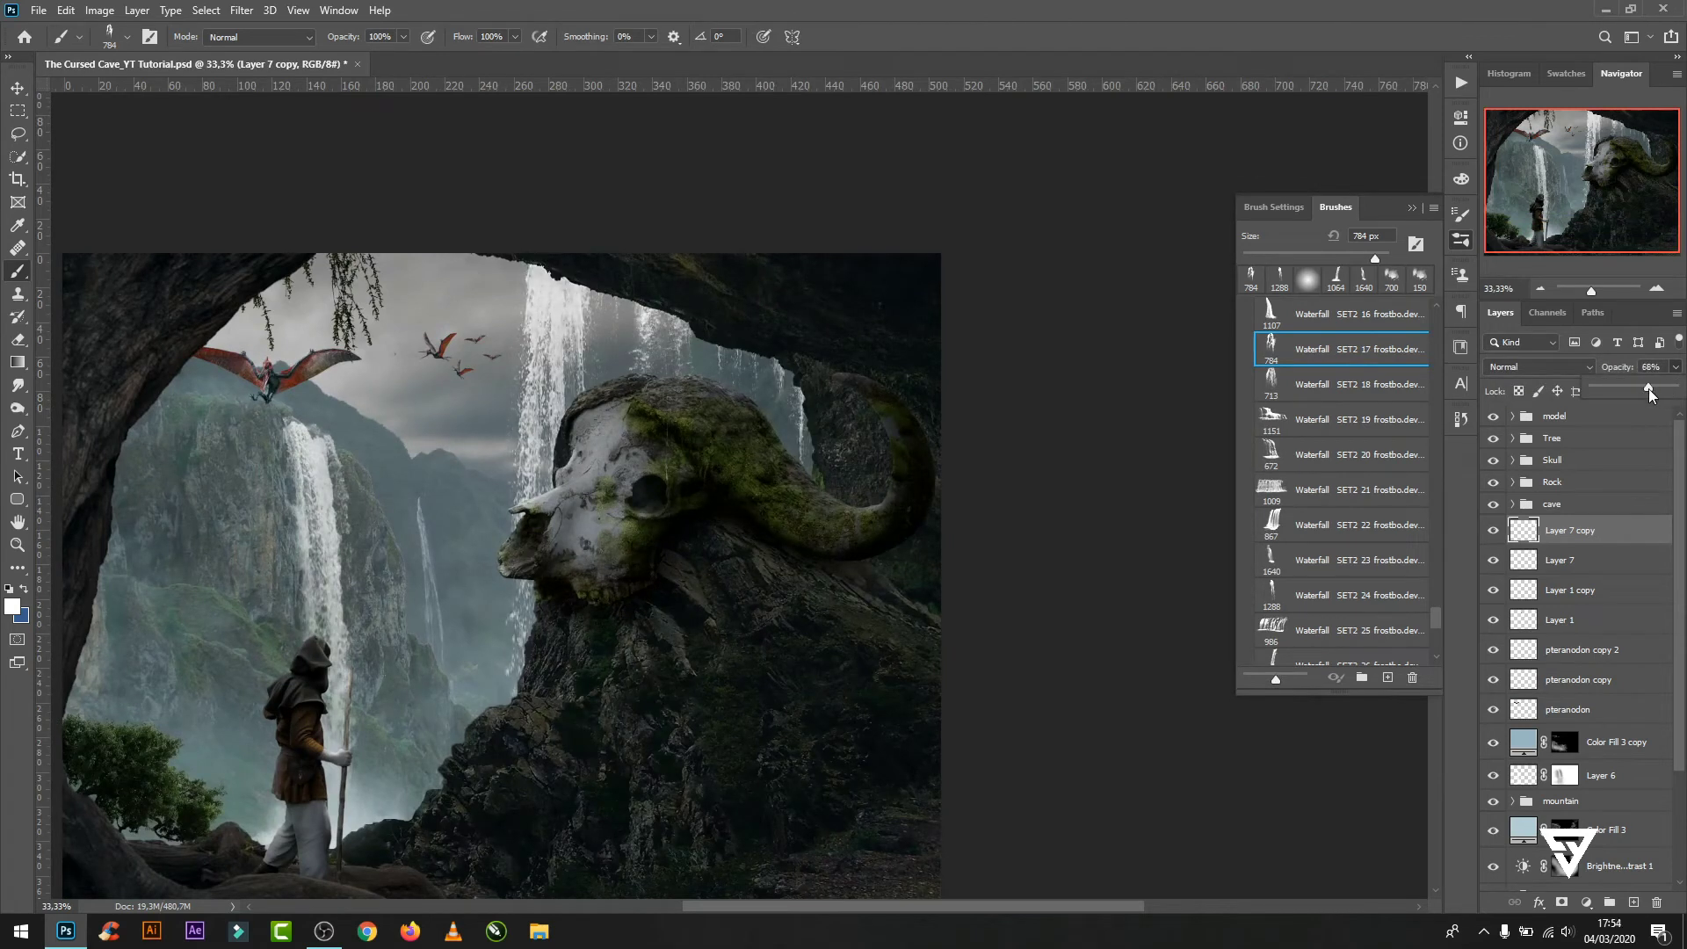
click(1561, 572)
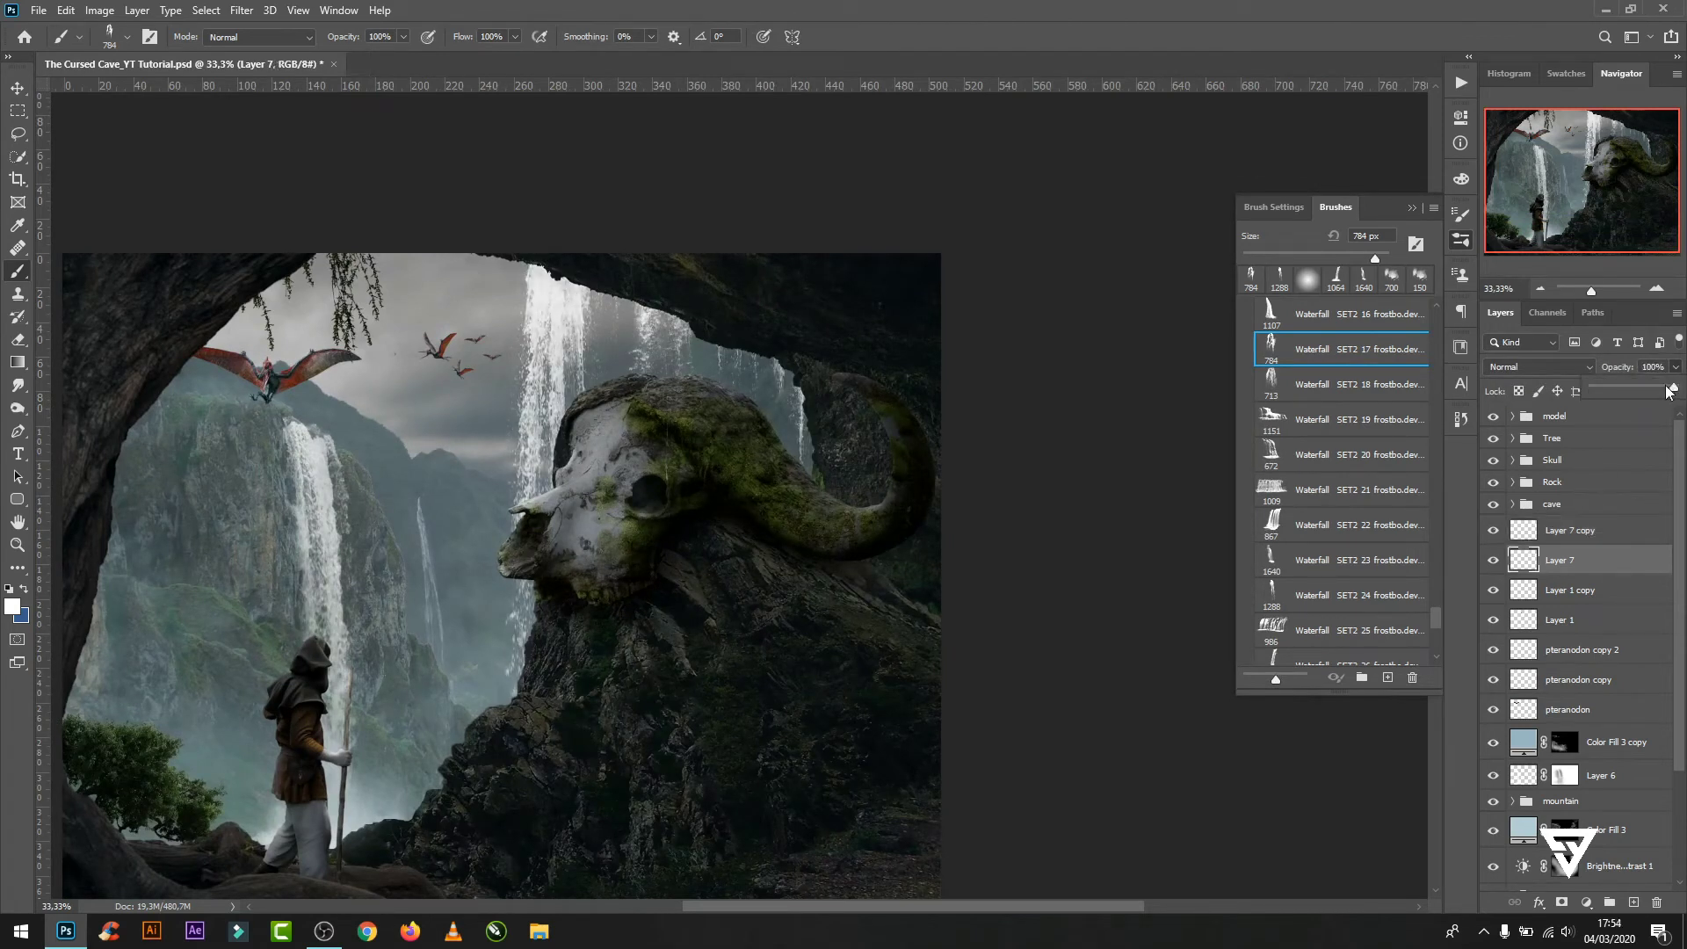
click(1587, 538)
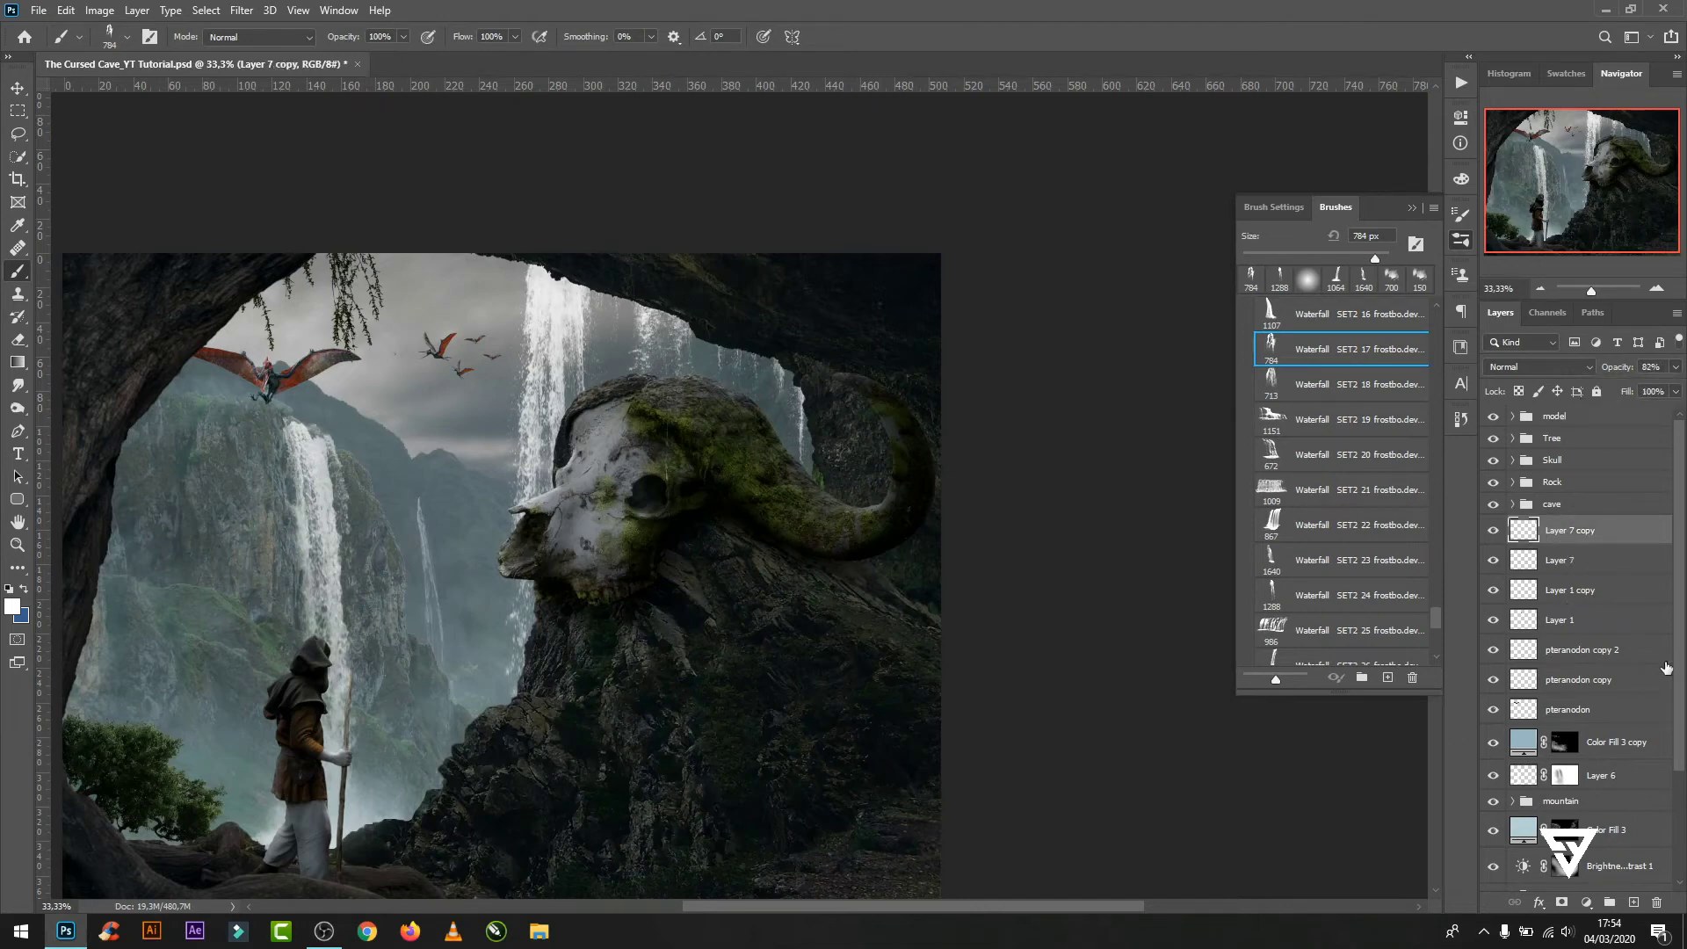
- Add a new empty Layer 8 above Layer 7 copy for painting moss
click(1633, 902)
ctrl+click(661, 335)
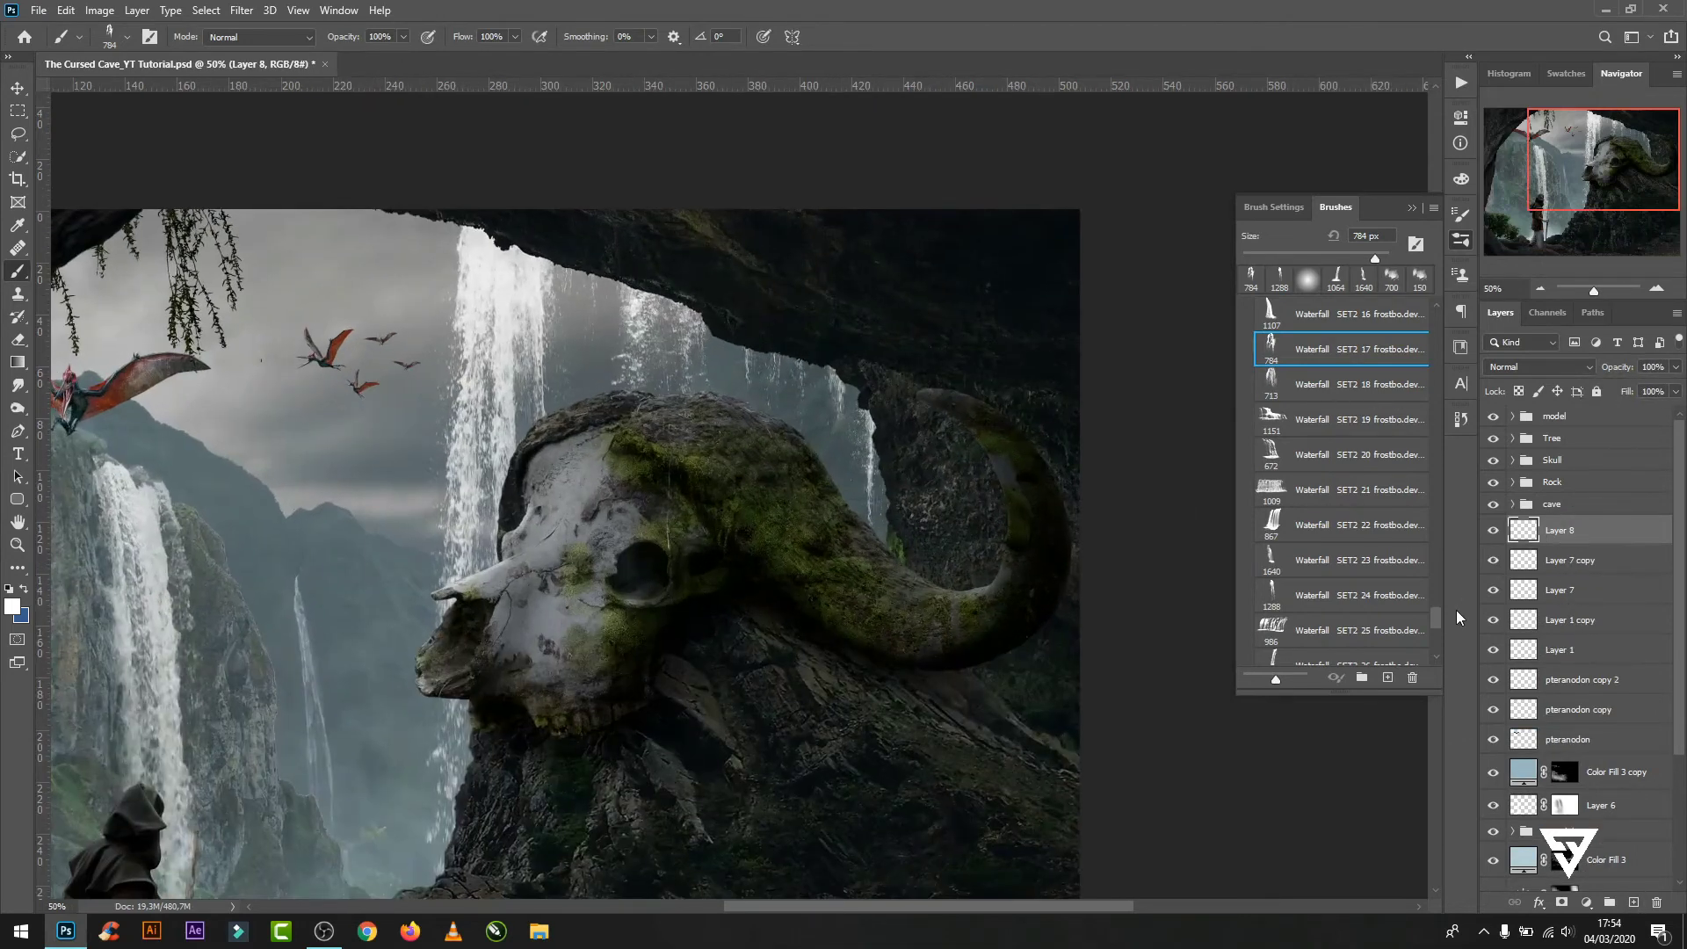
mouse_move(1435, 619)
mouse_down()
mouse_move(1438, 647)
mouse_move(1450, 568)
mouse_up()
scroll(1298, 623, up, 1)
- Paint moss clumps on the cave ceiling with the clump2, clump1 and clump6 moss brushes
click(1246, 533)
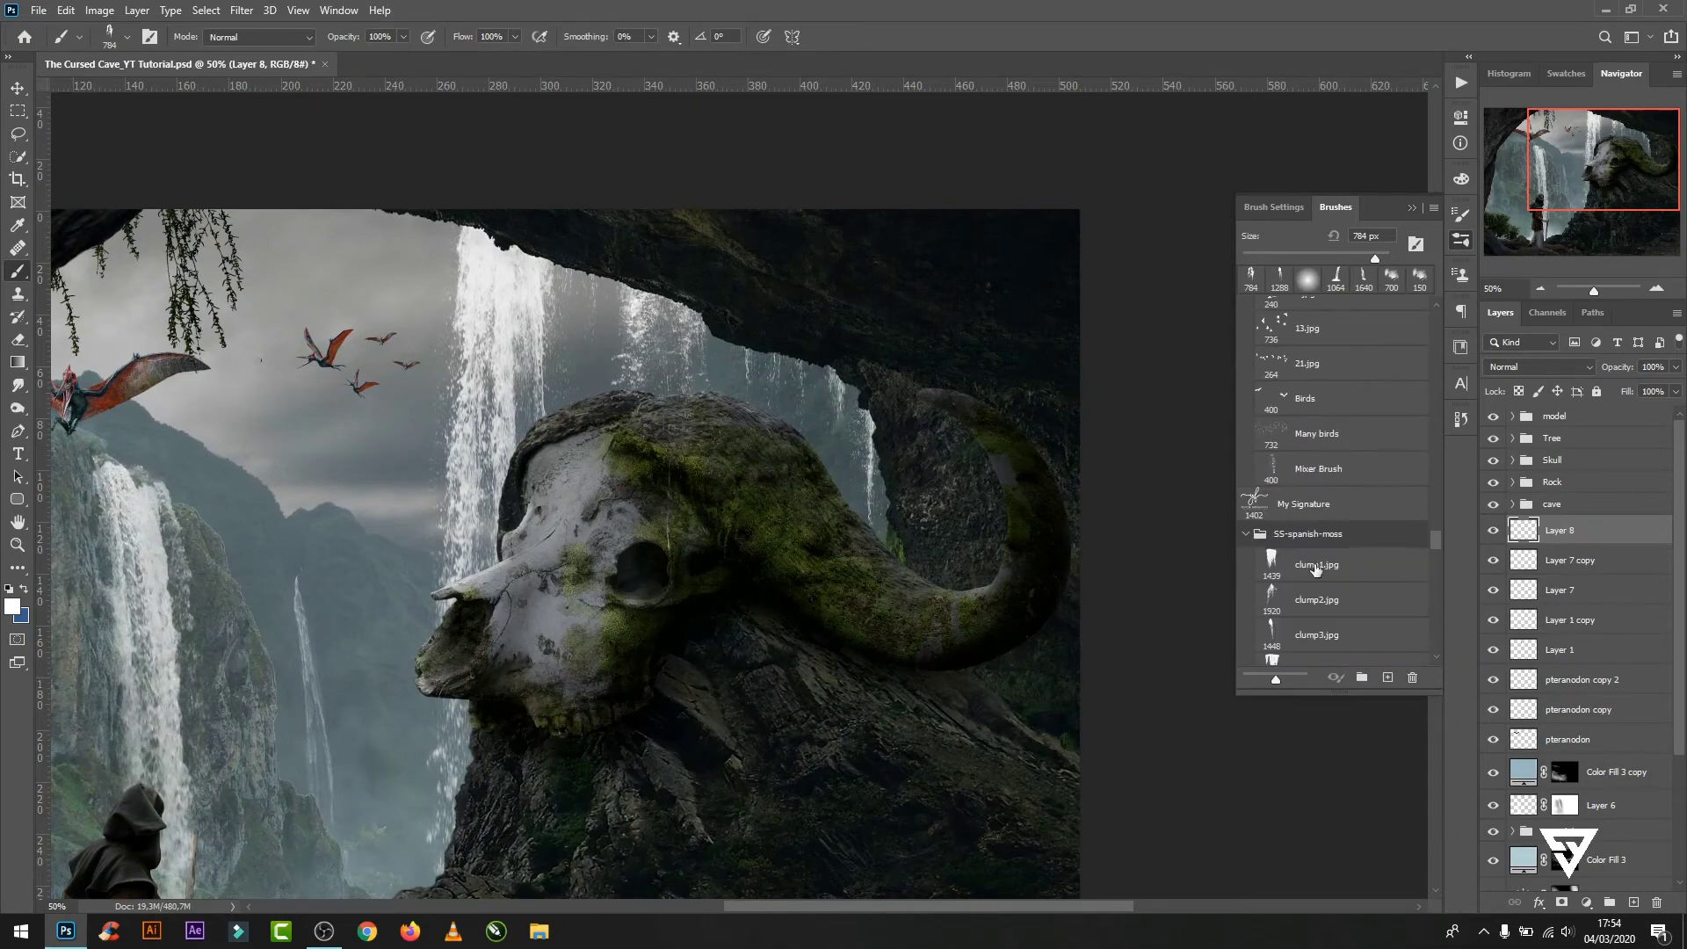
click(1317, 599)
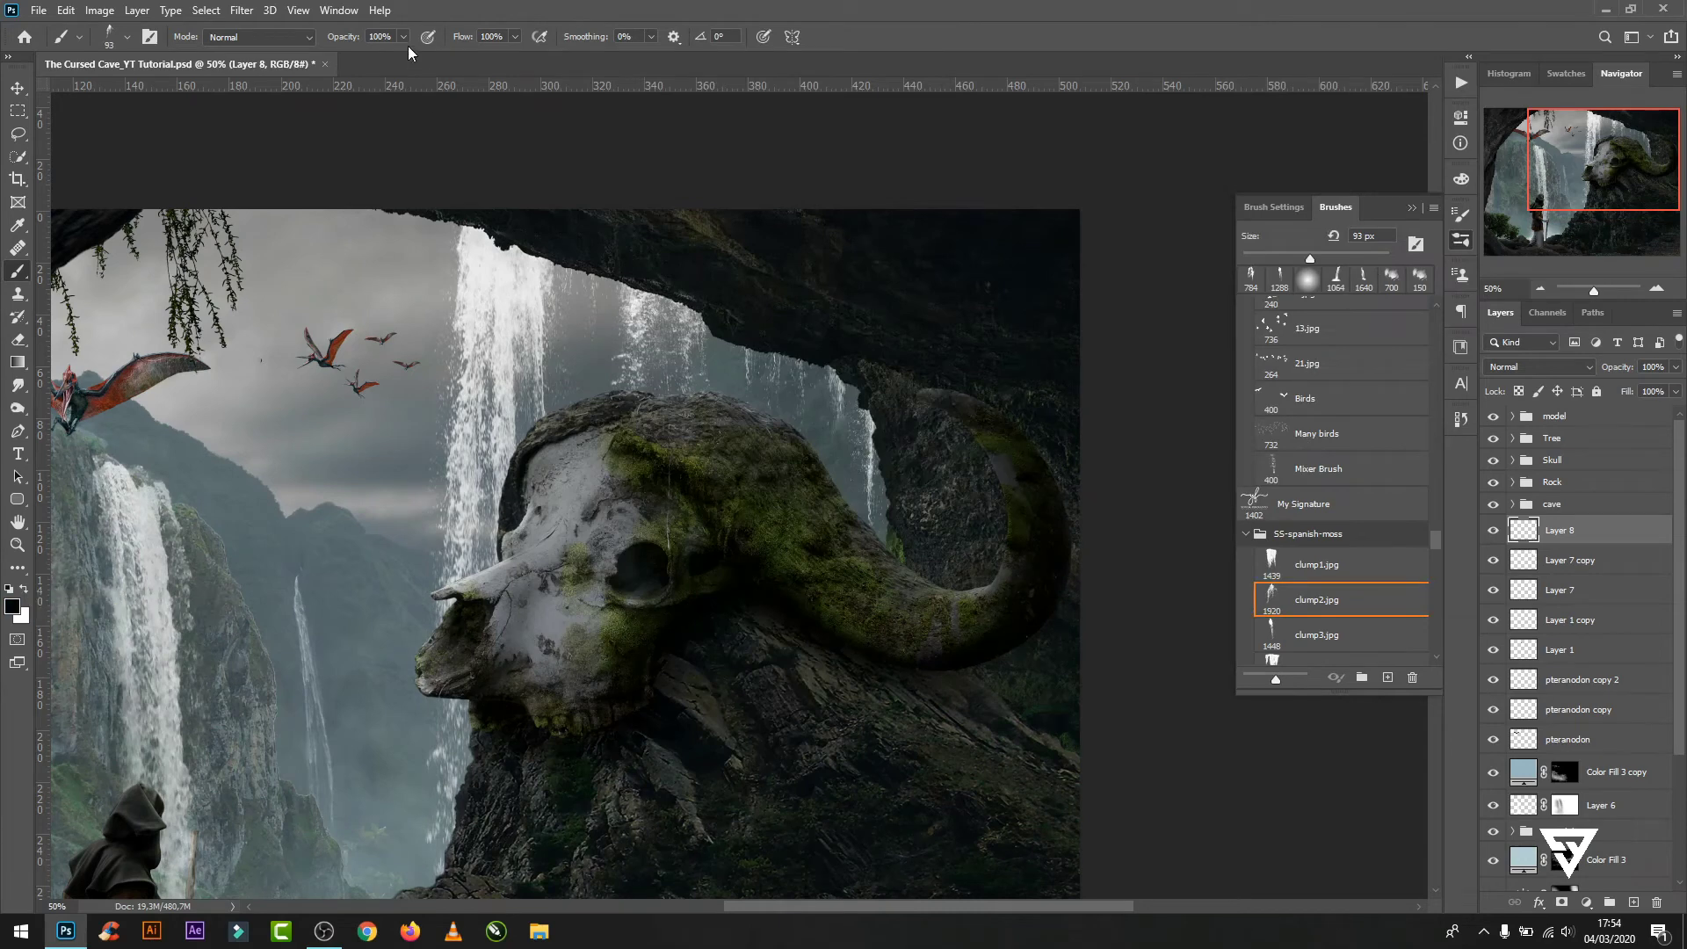
click(844, 361)
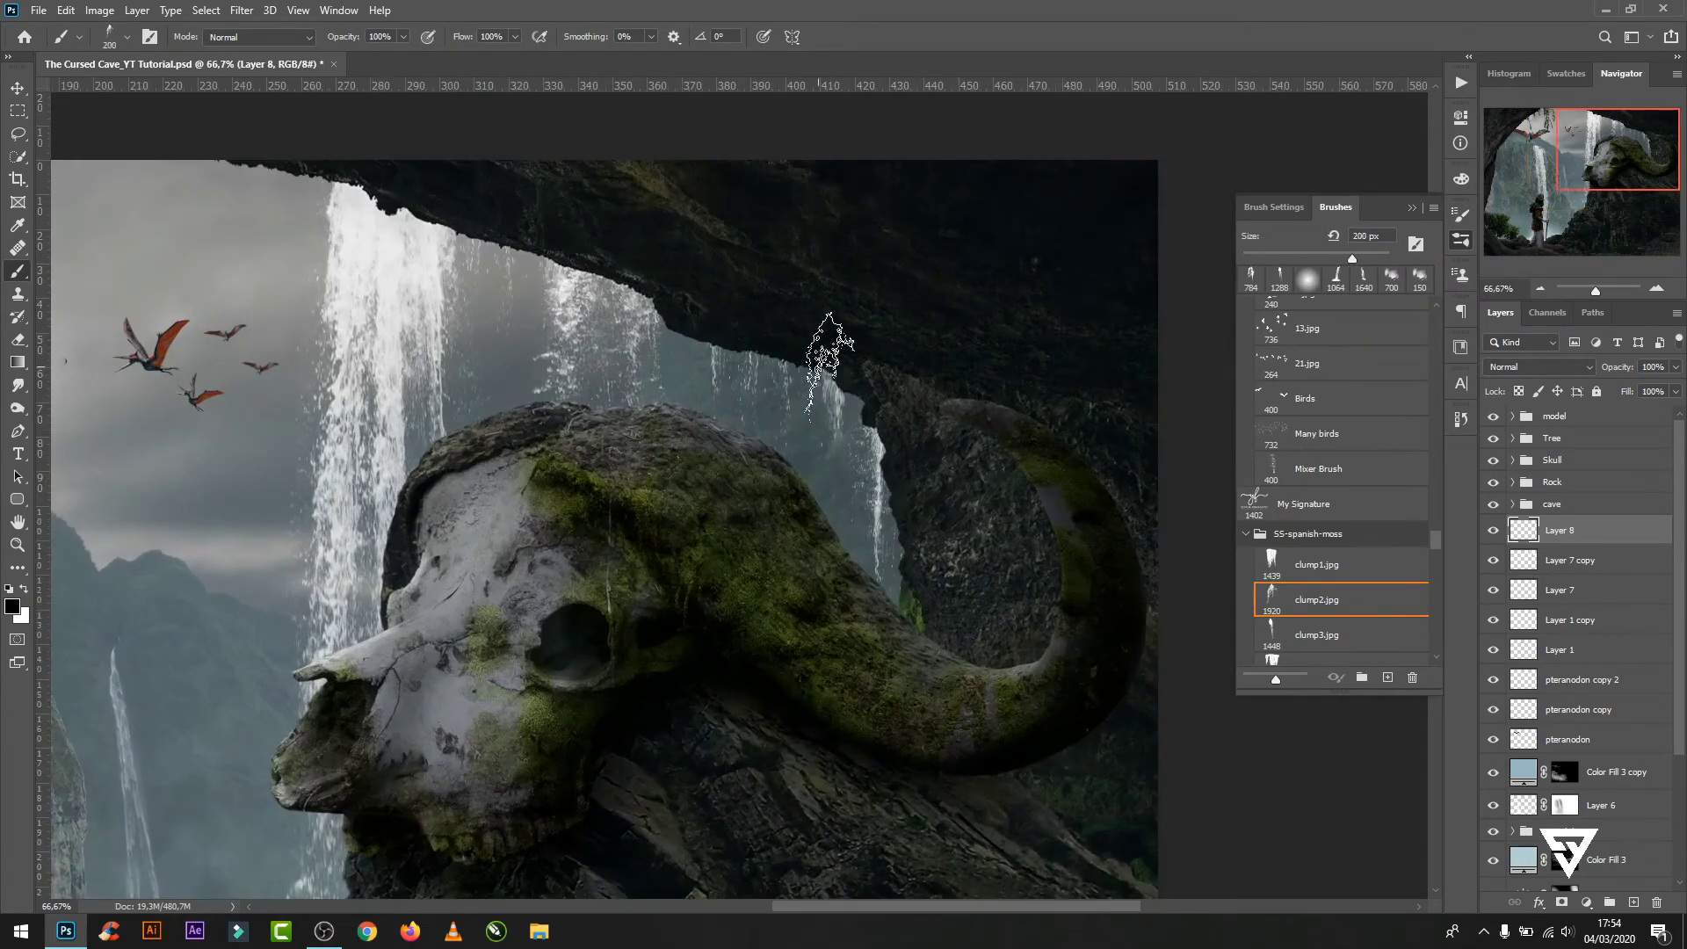
key(bracketright)
key(bracketright)
key(bracketright)
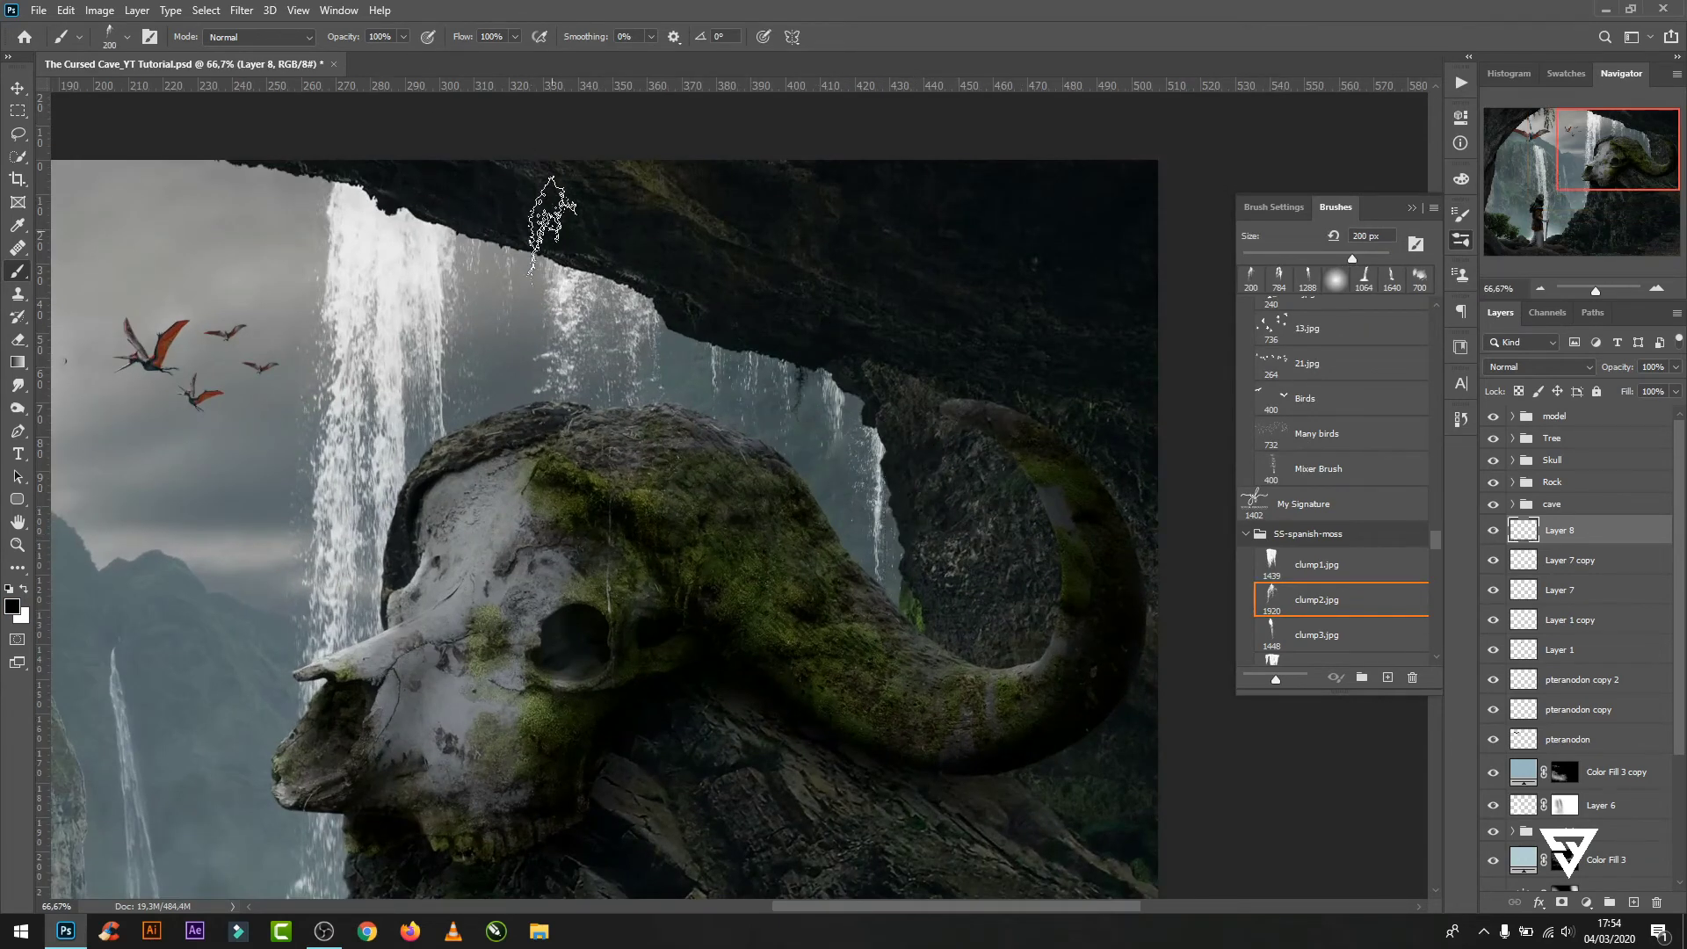
click(1304, 562)
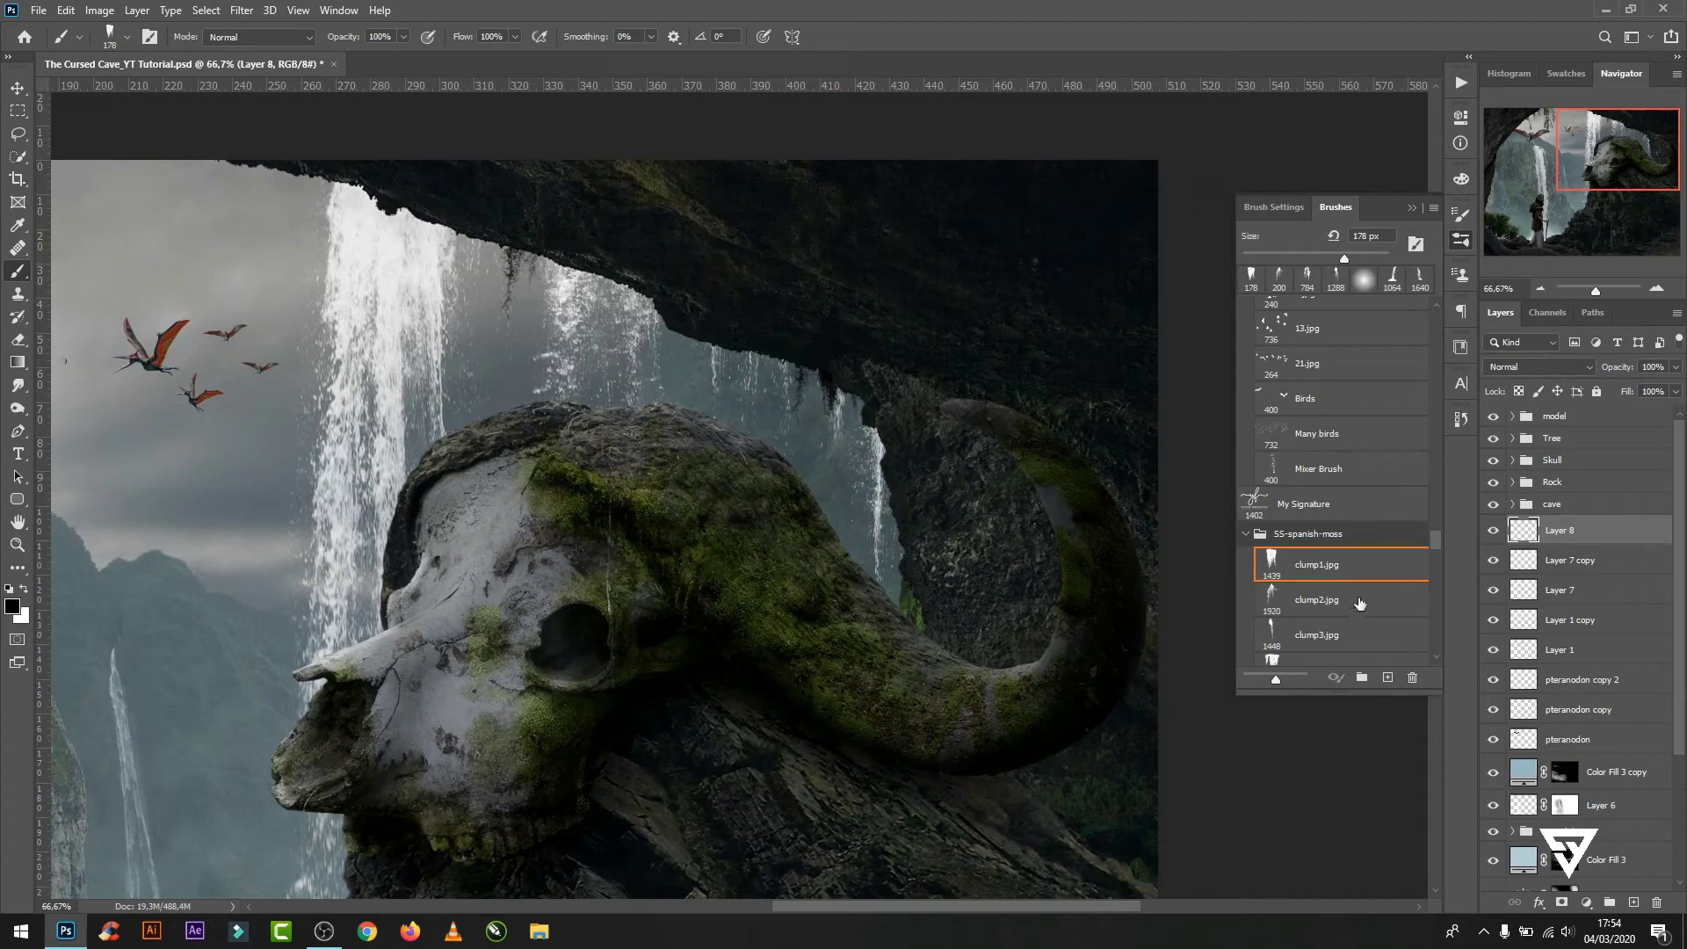
scroll(1335, 528, down, 2)
scroll(1335, 527, down, 1)
click(1317, 614)
drag(1379, 258, 1301, 261)
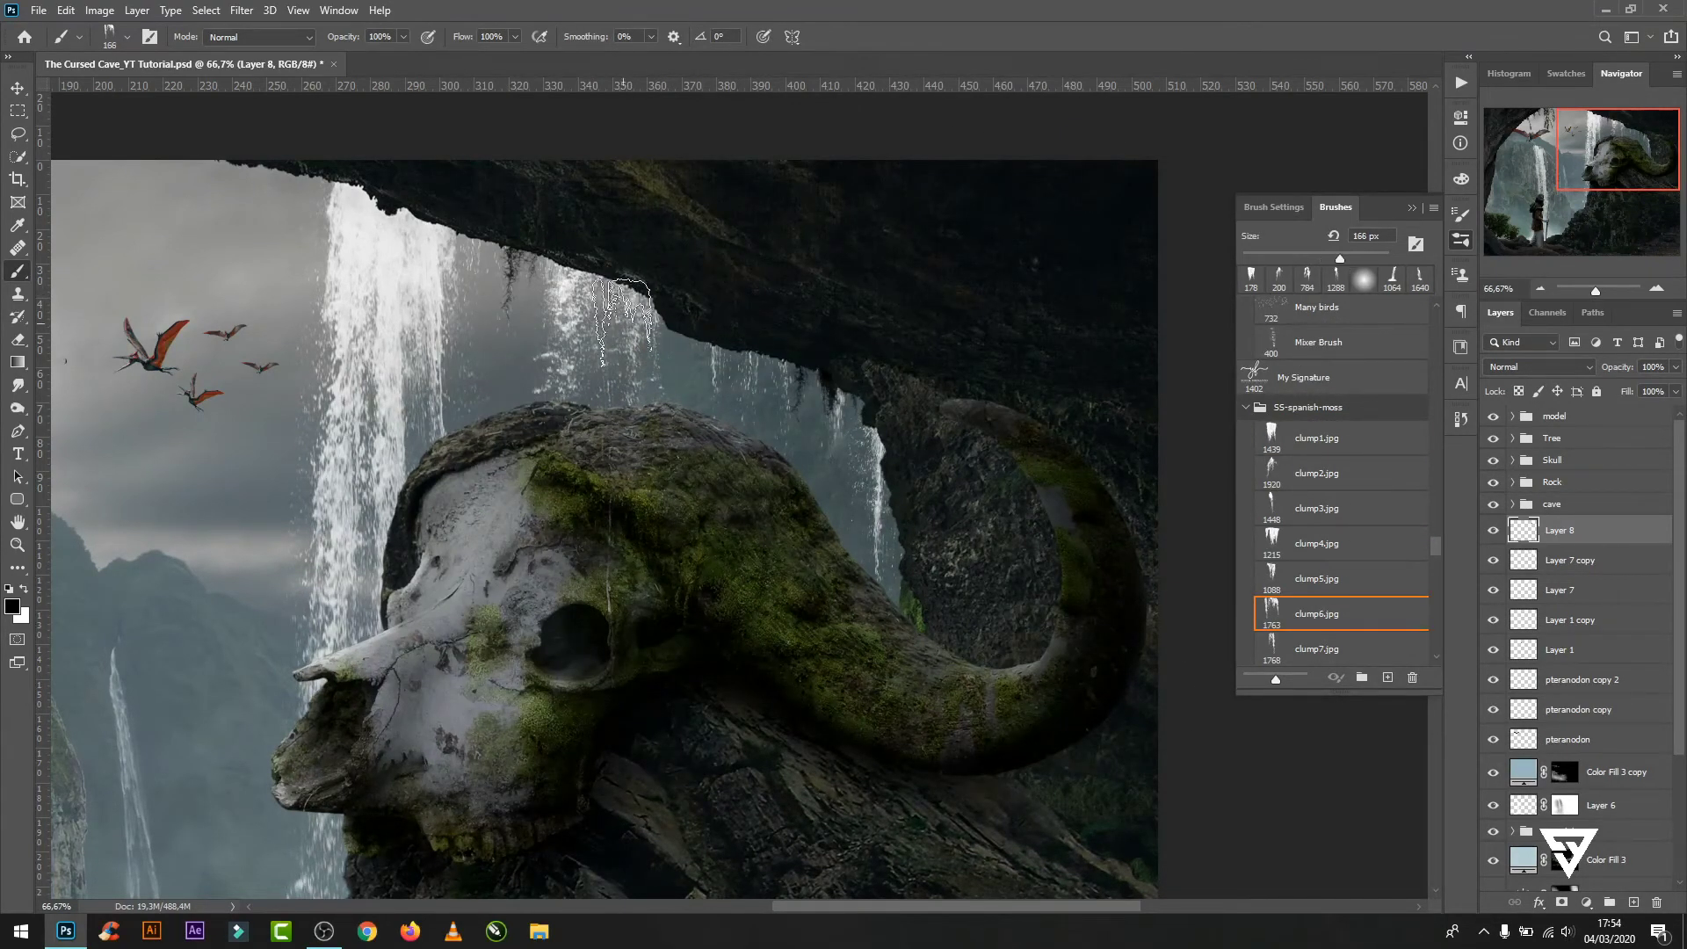
click(622, 322)
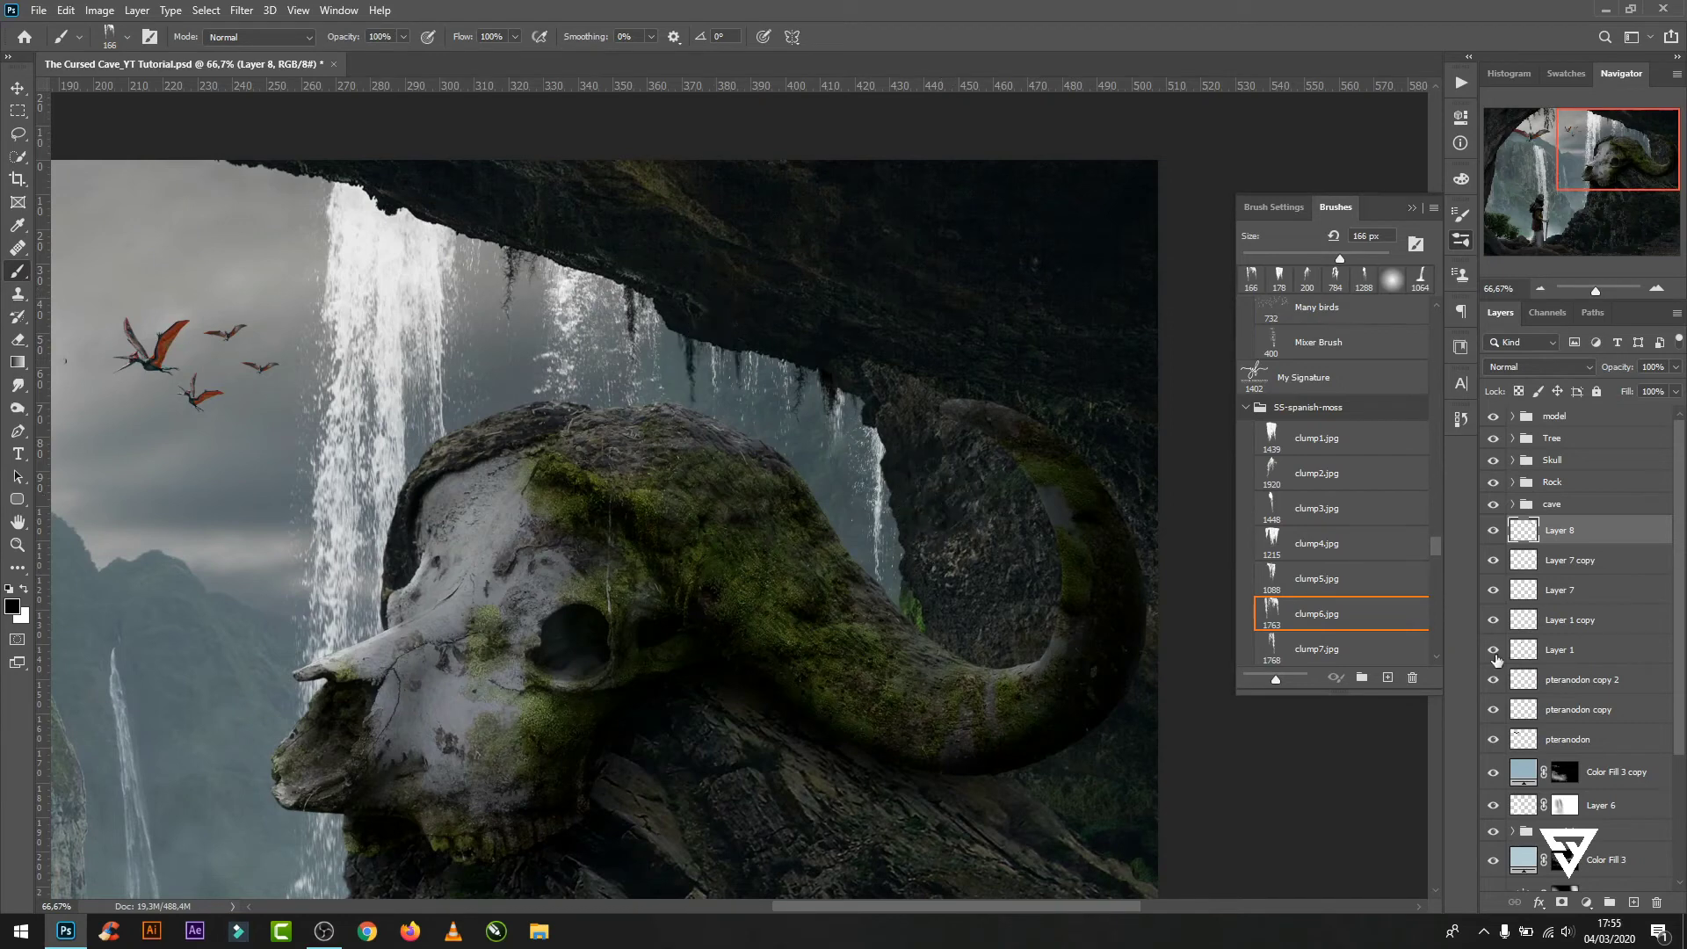
- Stamp draping moss strands under the ledge and ceiling with draping1 and draping2 at 195 px
scroll(1350, 631, down, 2)
click(1318, 627)
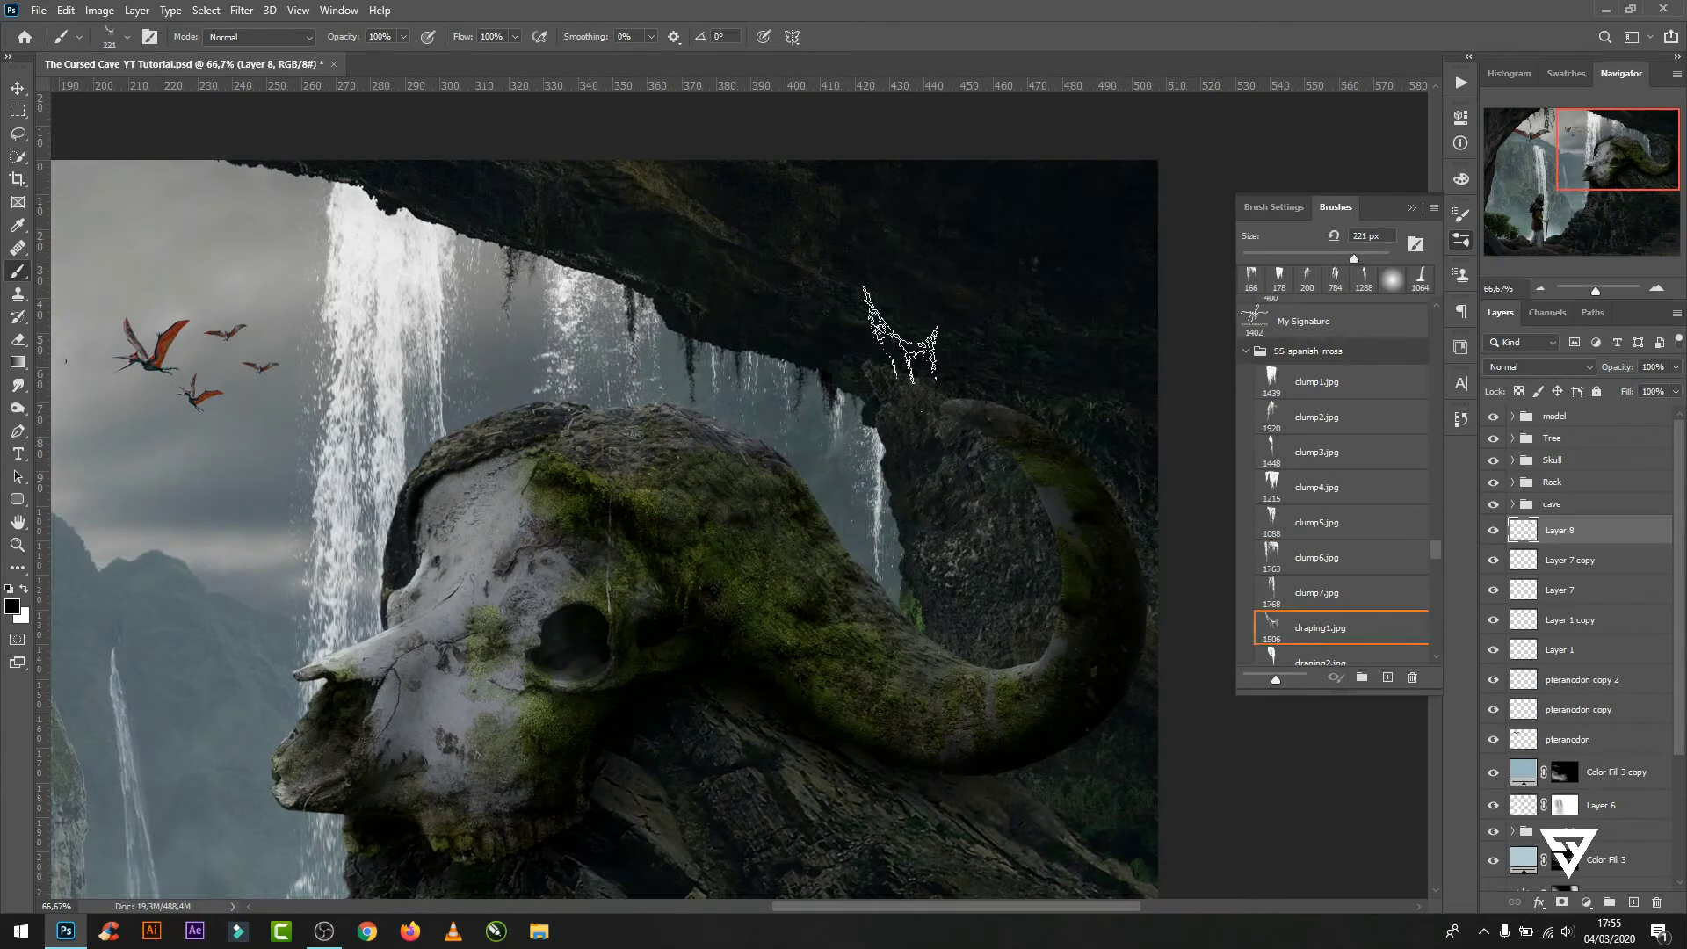
click(984, 584)
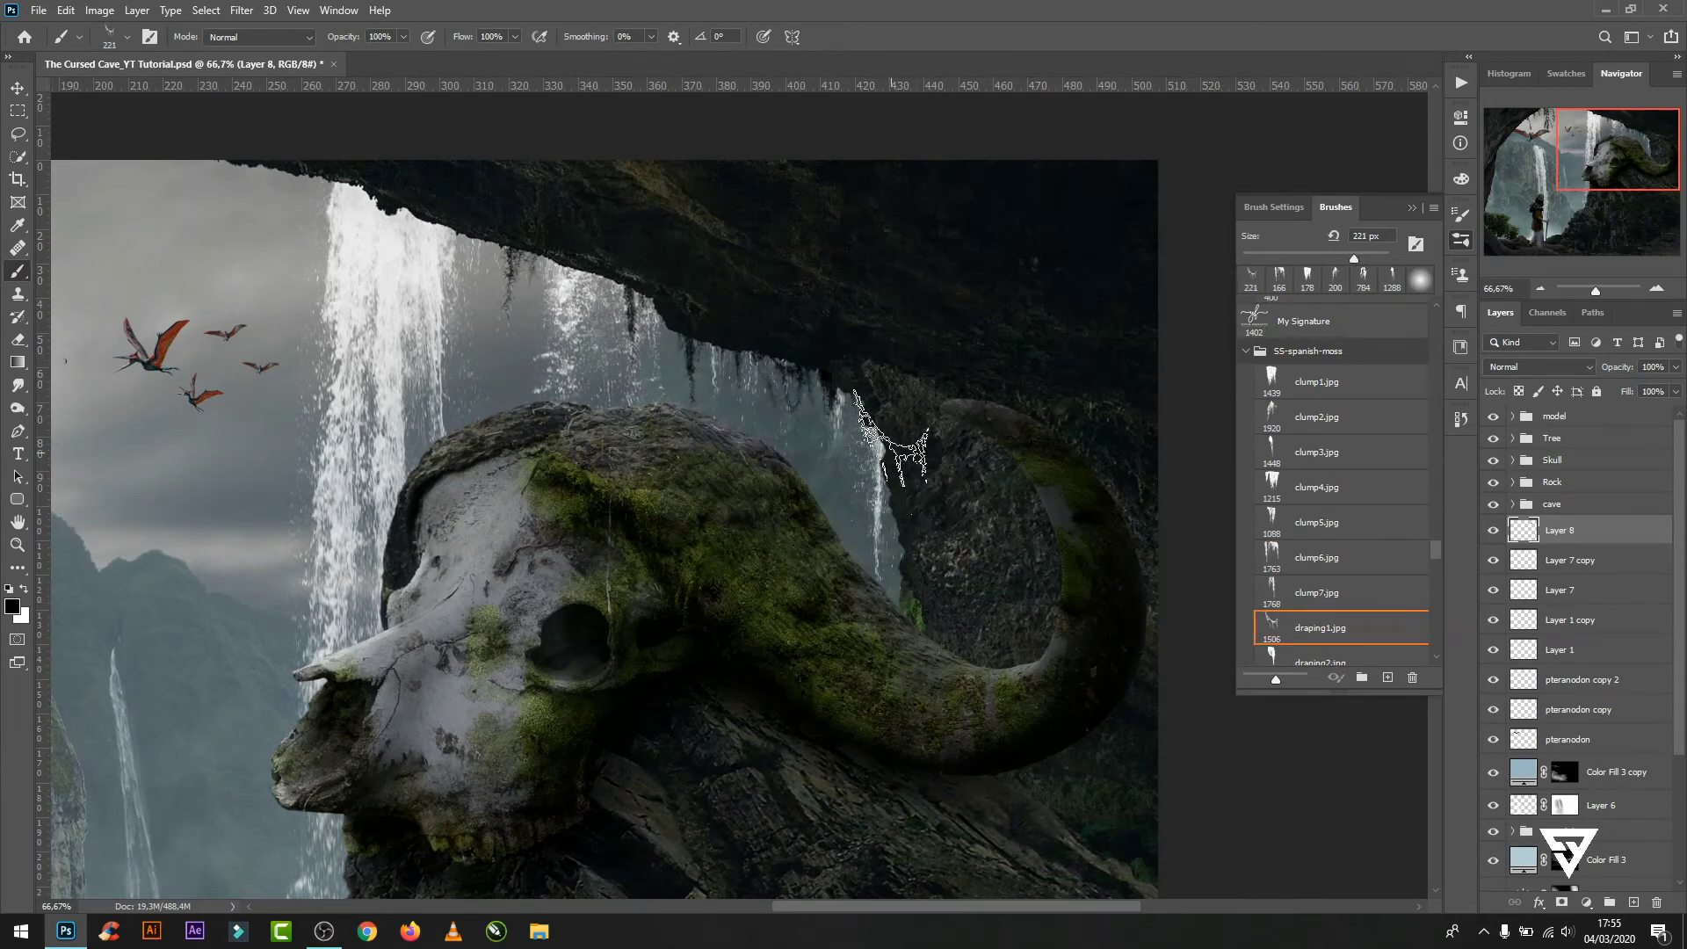
scroll(1344, 631, down, 2)
click(1318, 607)
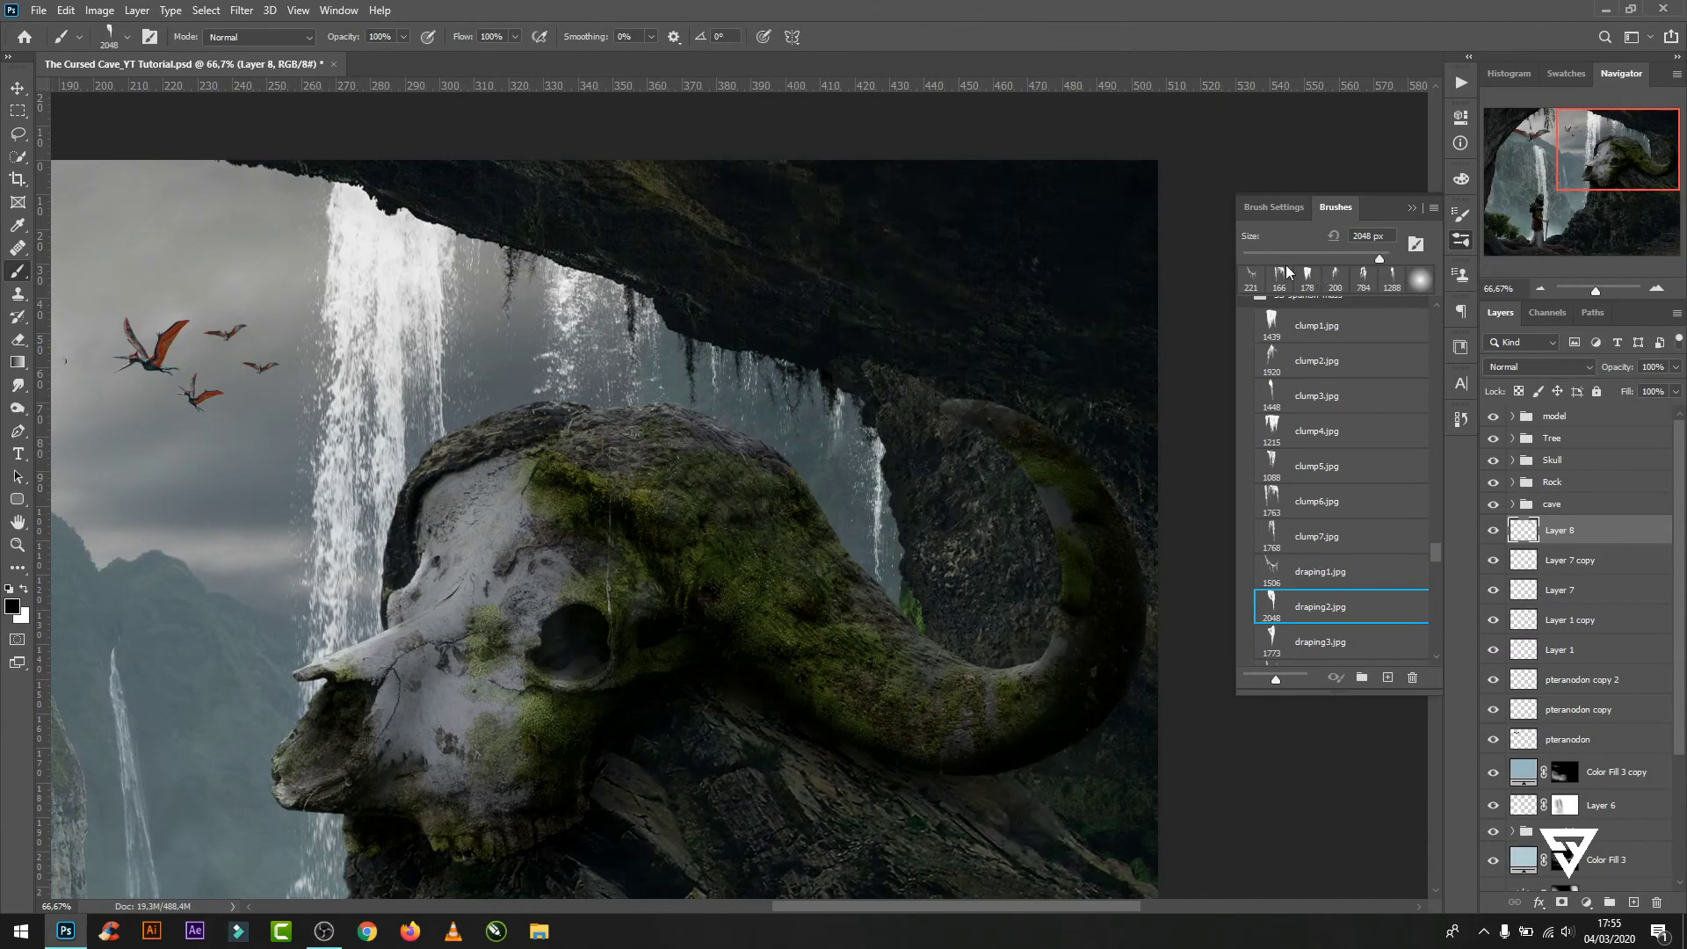
key(bracketleft)
key(bracketleft)
key(bracketleft)
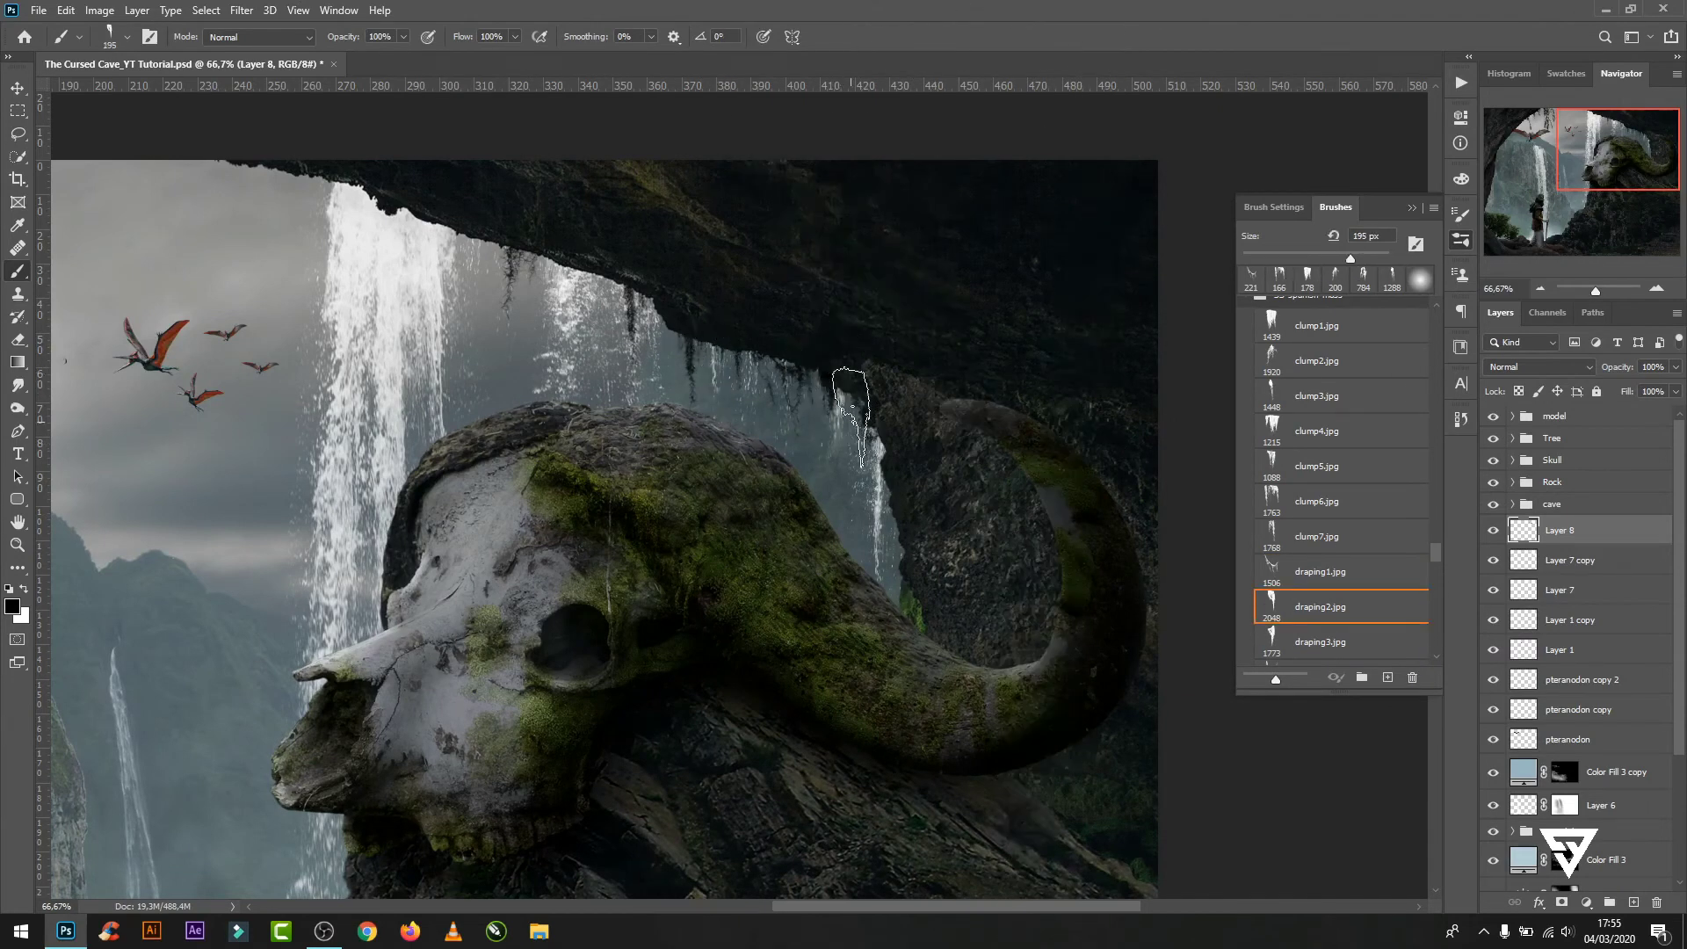
click(454, 237)
click(651, 352)
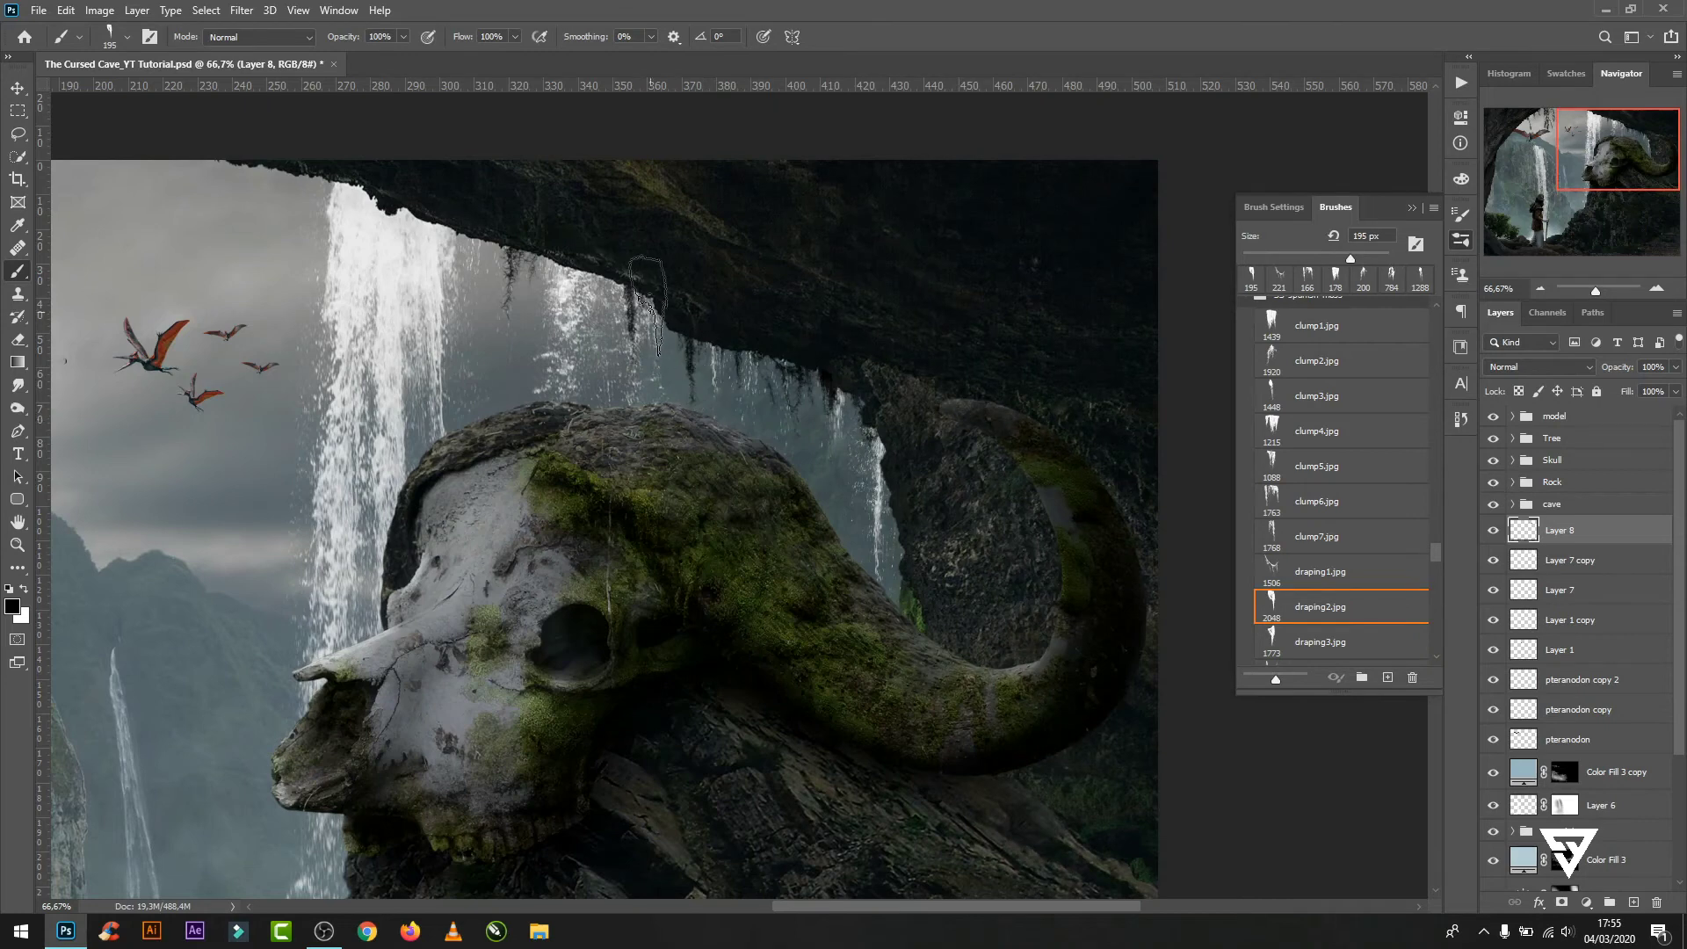
- Add a large hanging moss clump with the draping6 brush at 300 px
scroll(1343, 535, down, 2)
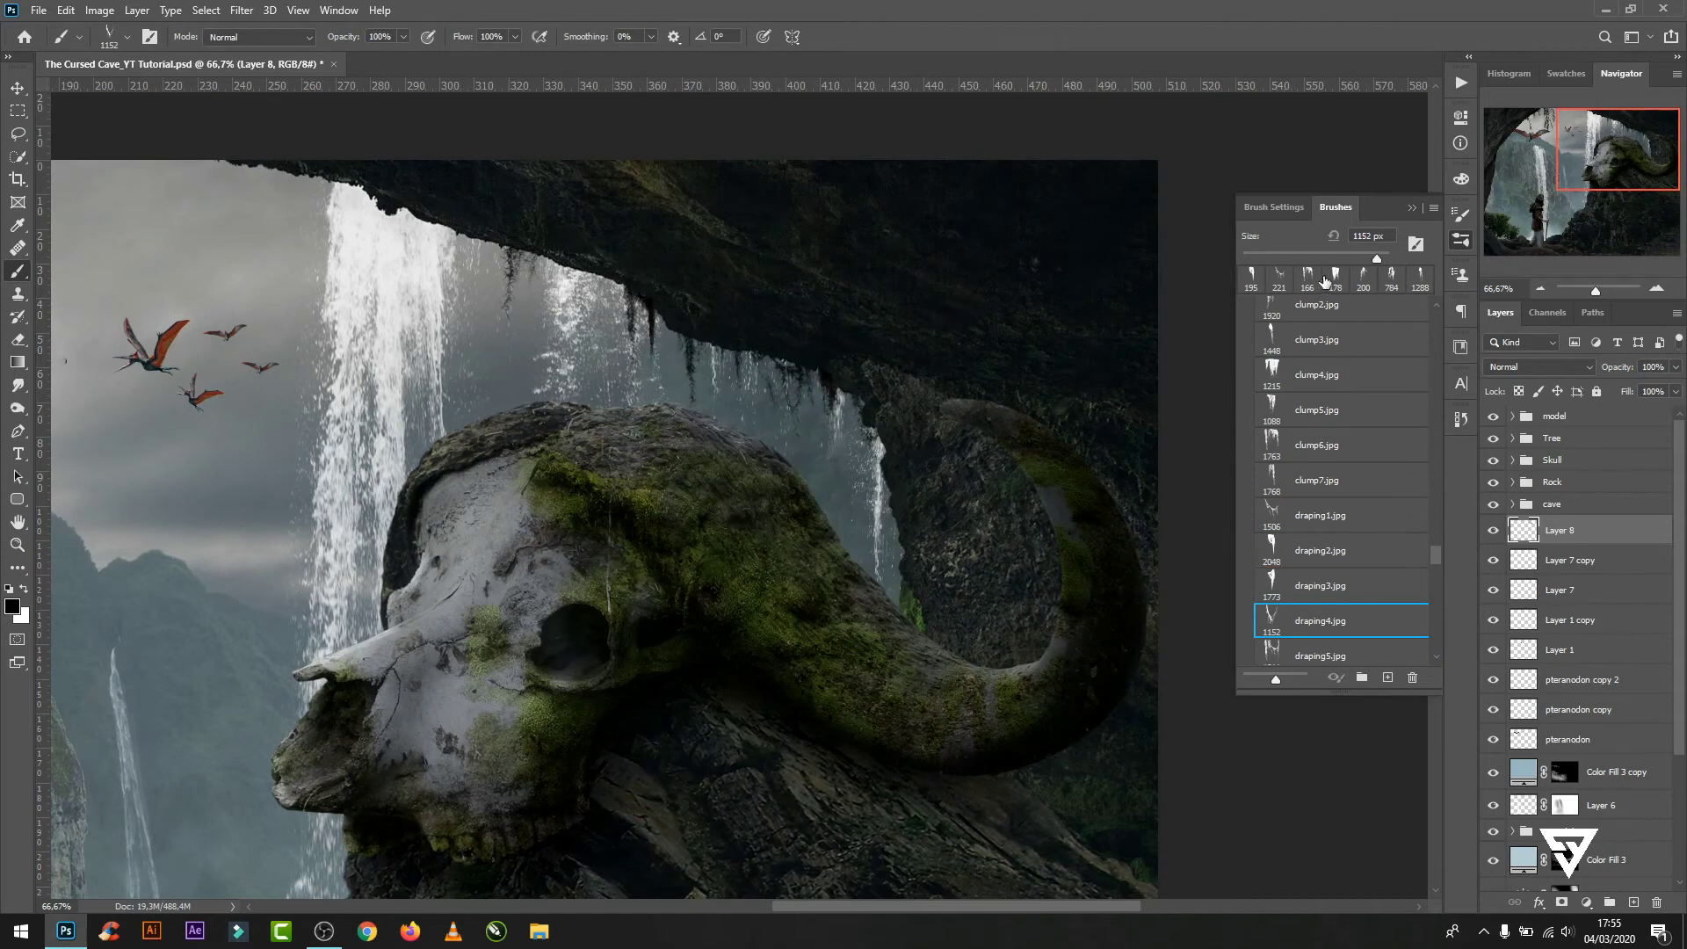
click(1320, 621)
key(bracketright)
key(bracketright)
key(bracketright)
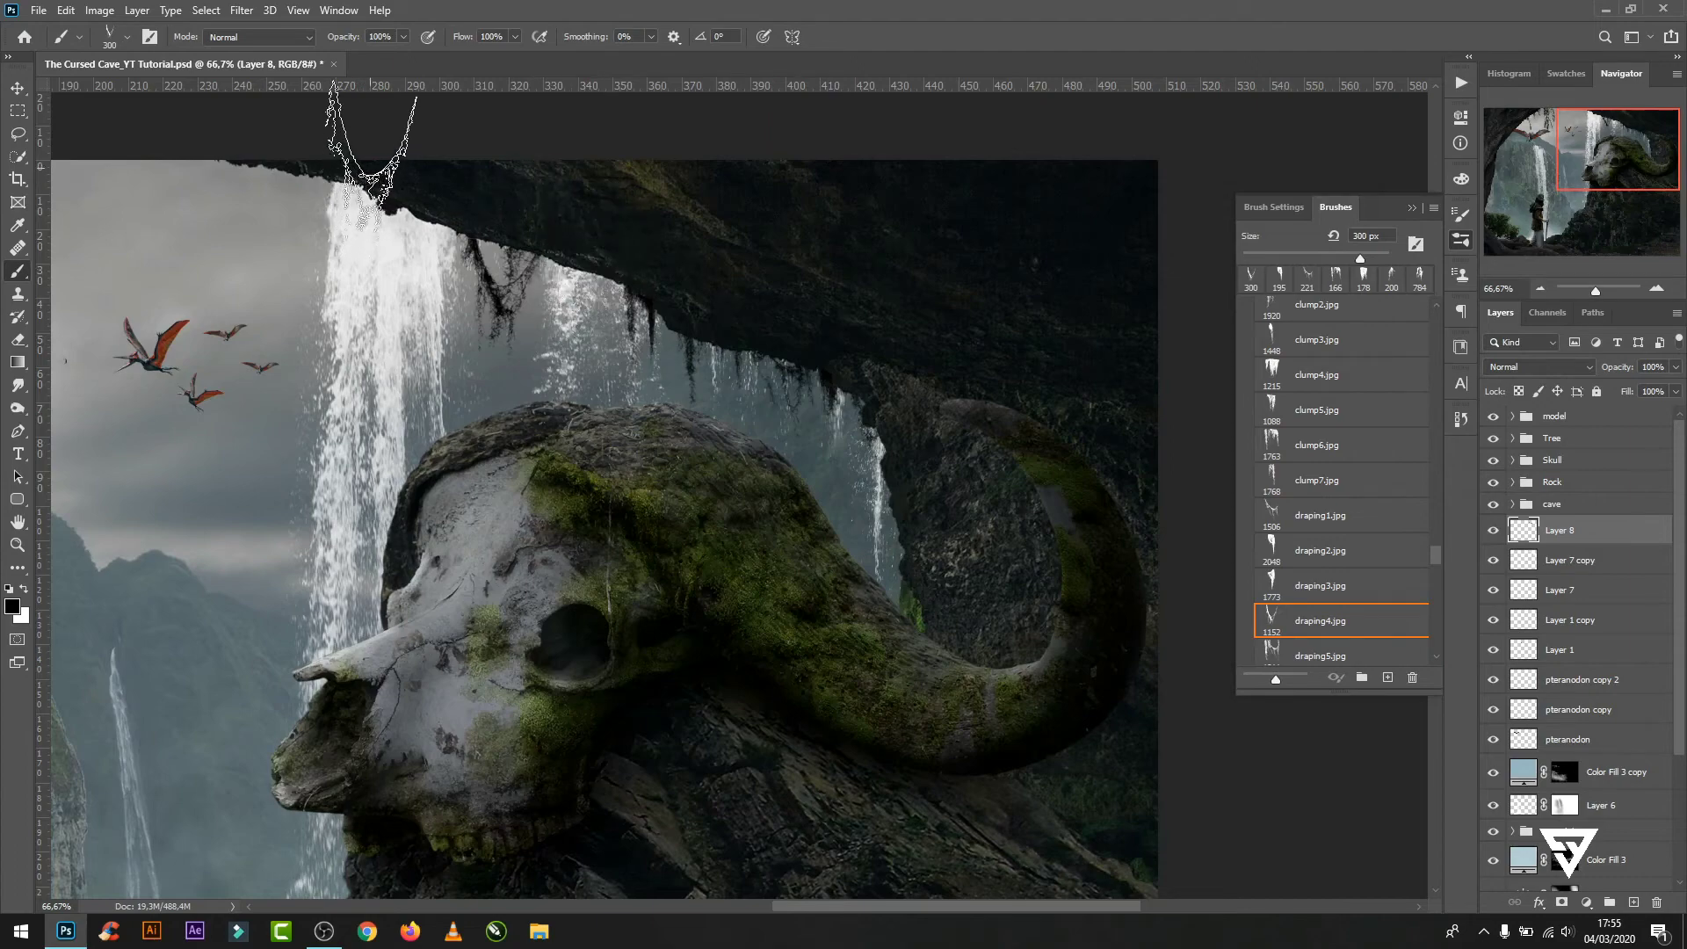
scroll(1340, 615, down, 1)
click(1323, 648)
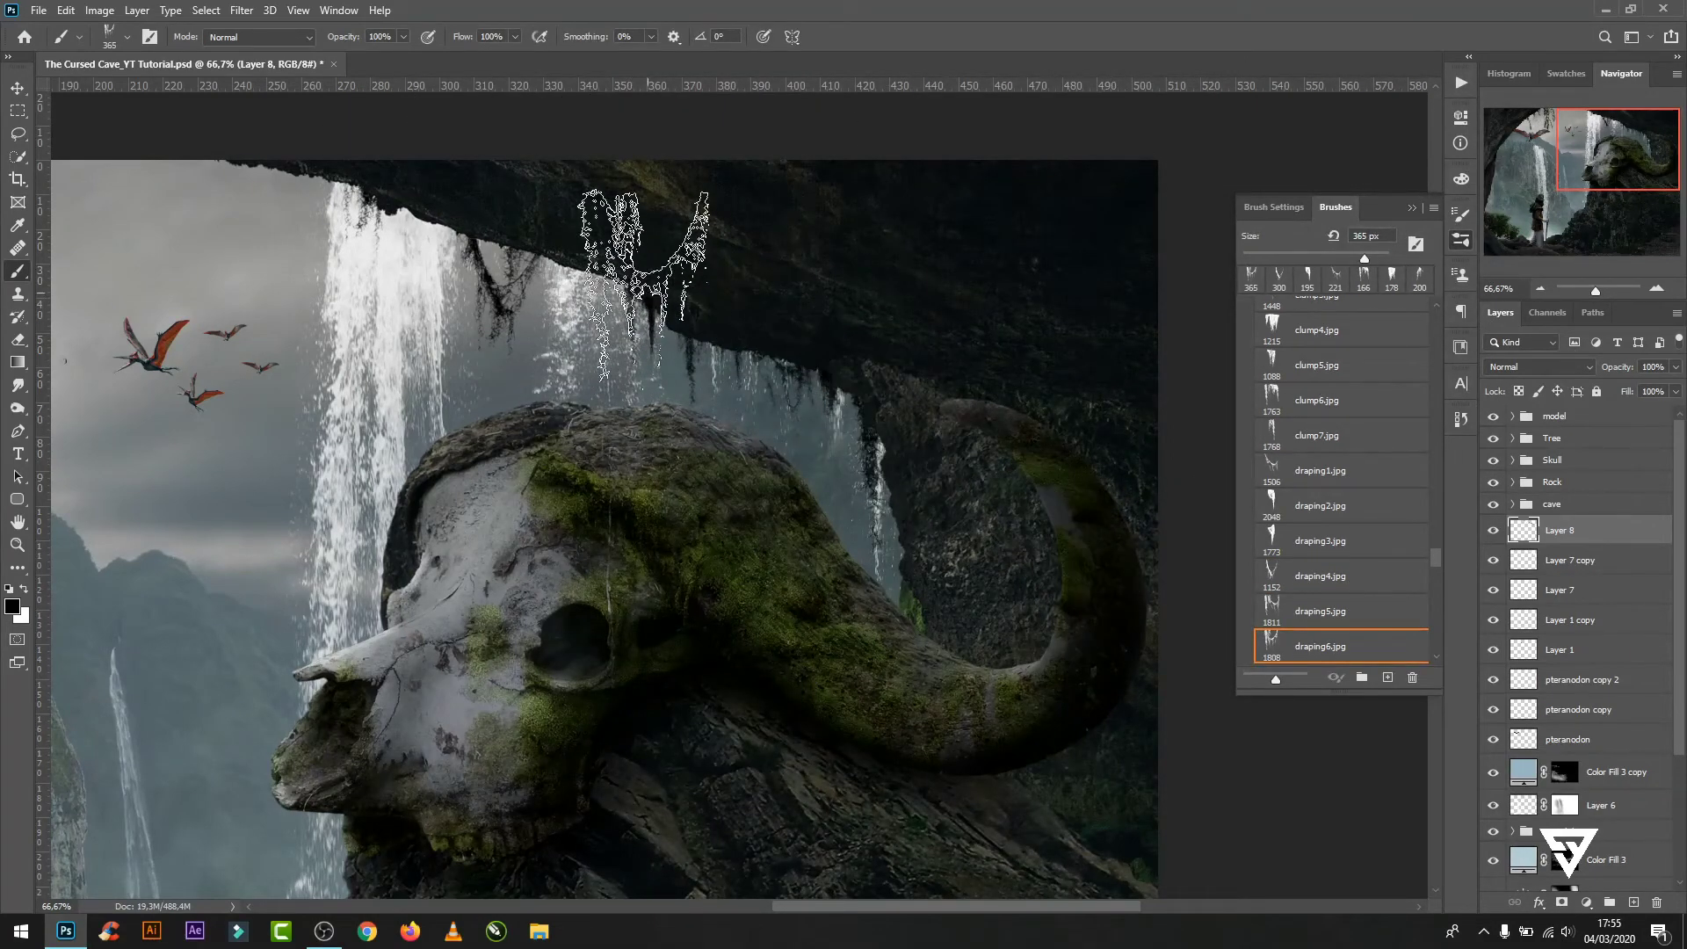
click(918, 408)
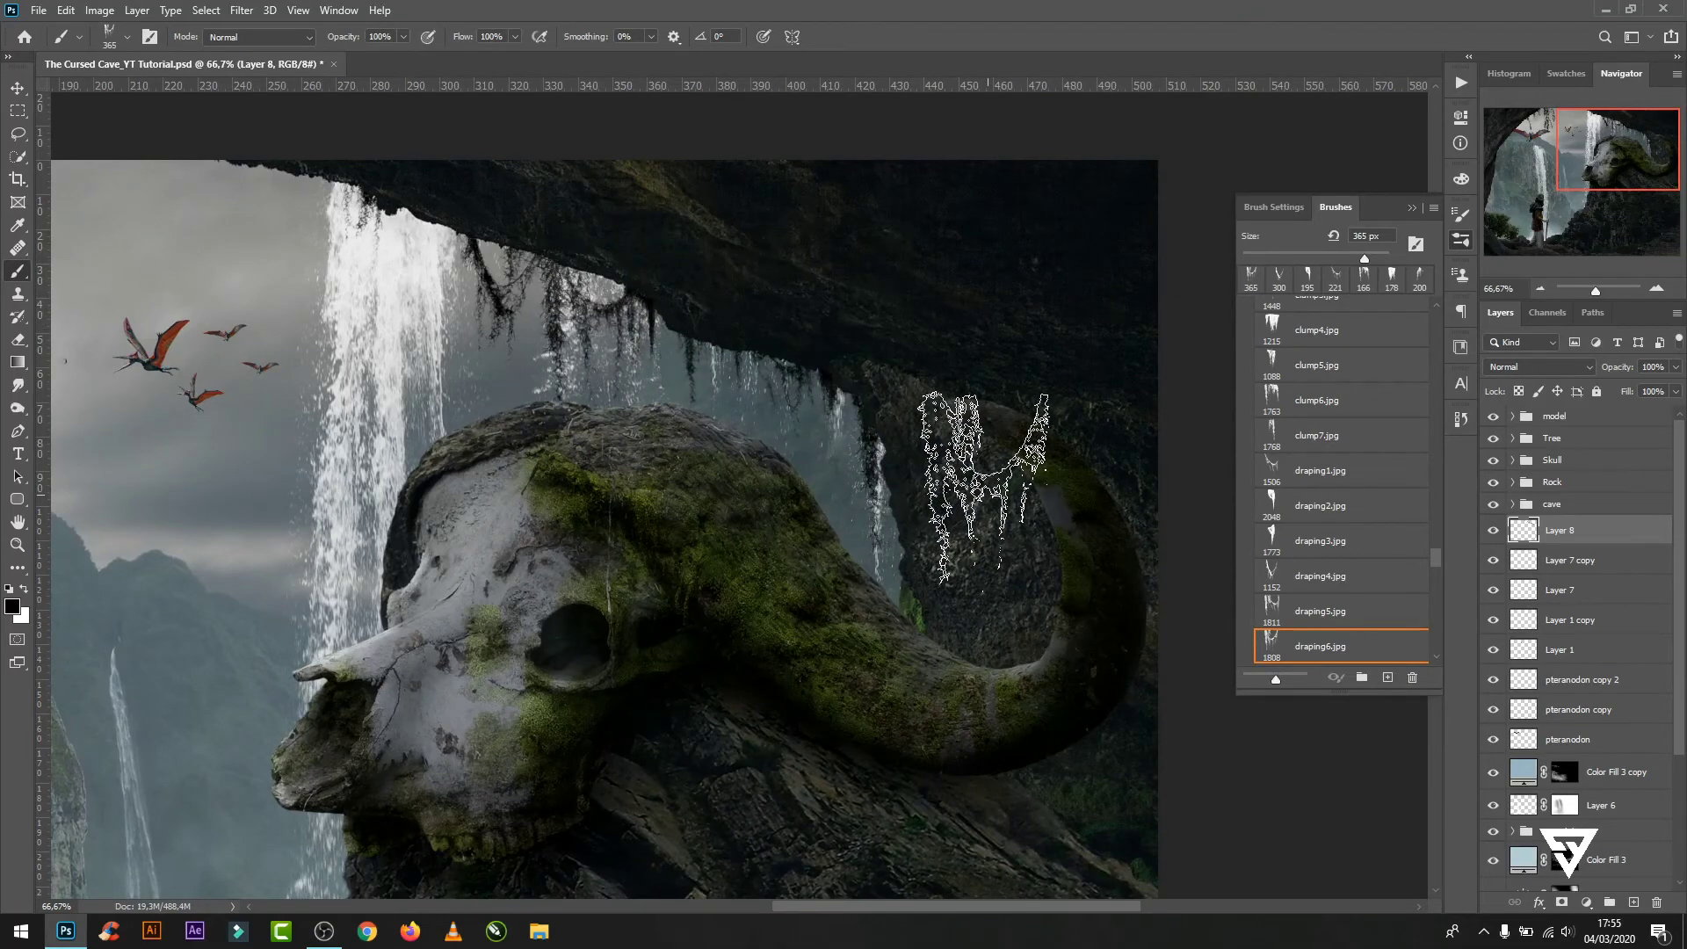
key(ctrl+minus)
- Expand the mountain group, inspect its Curves 1 settings, then select the pteranodon layer
click(1460, 239)
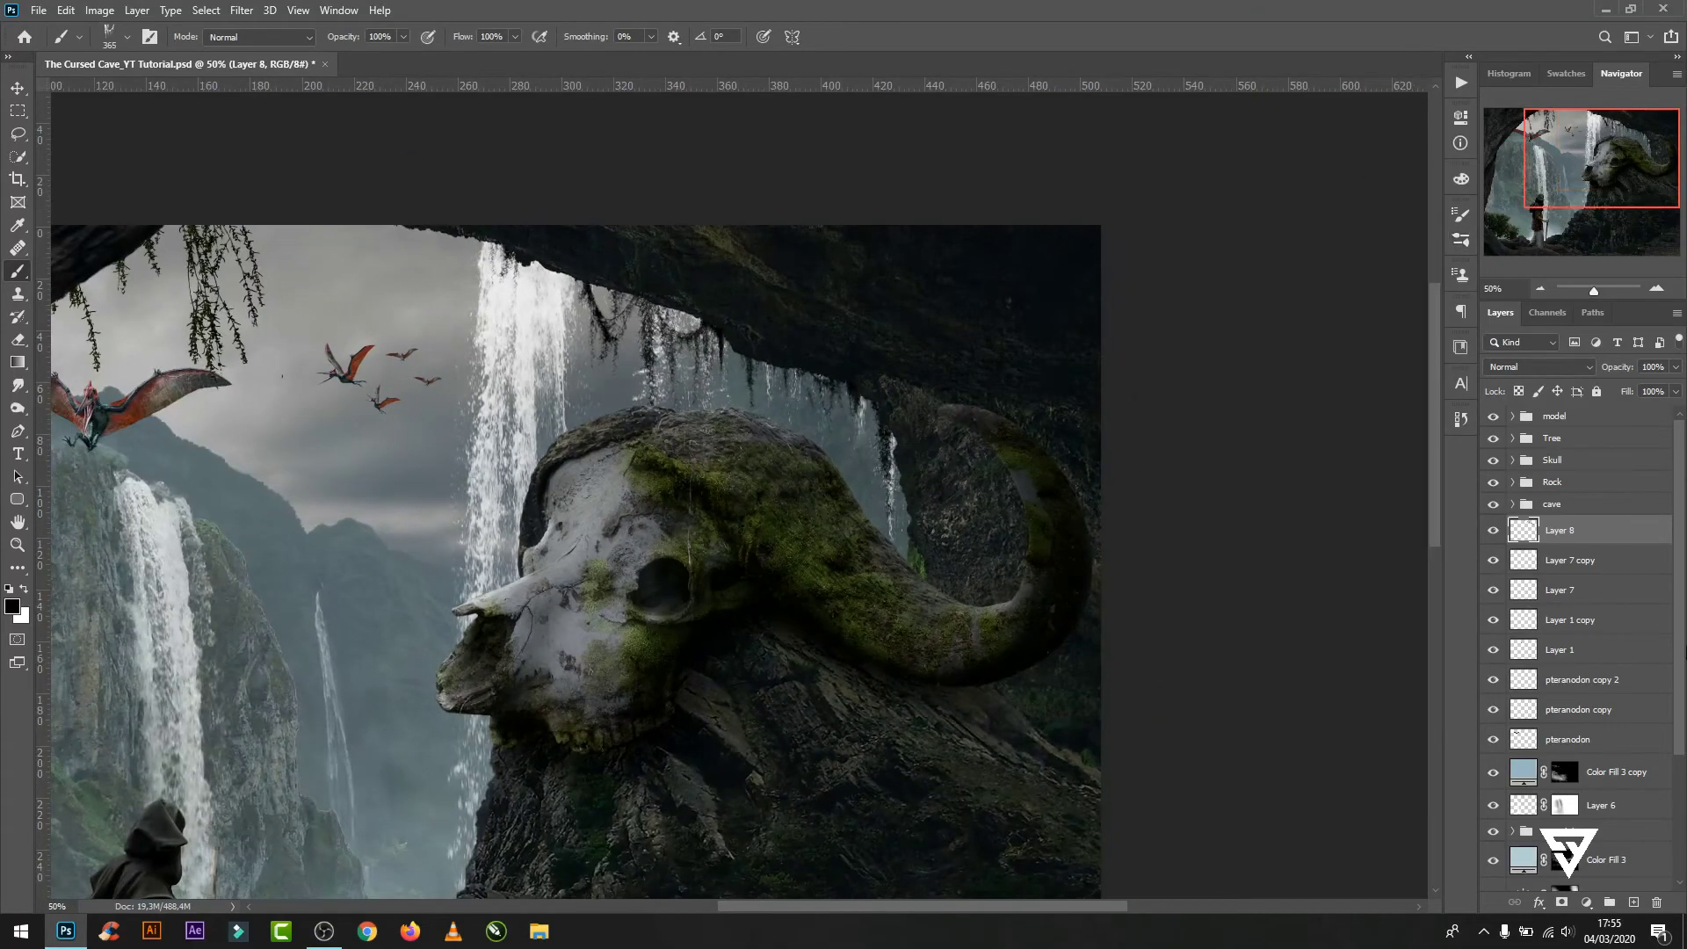
key(ctrl+minus)
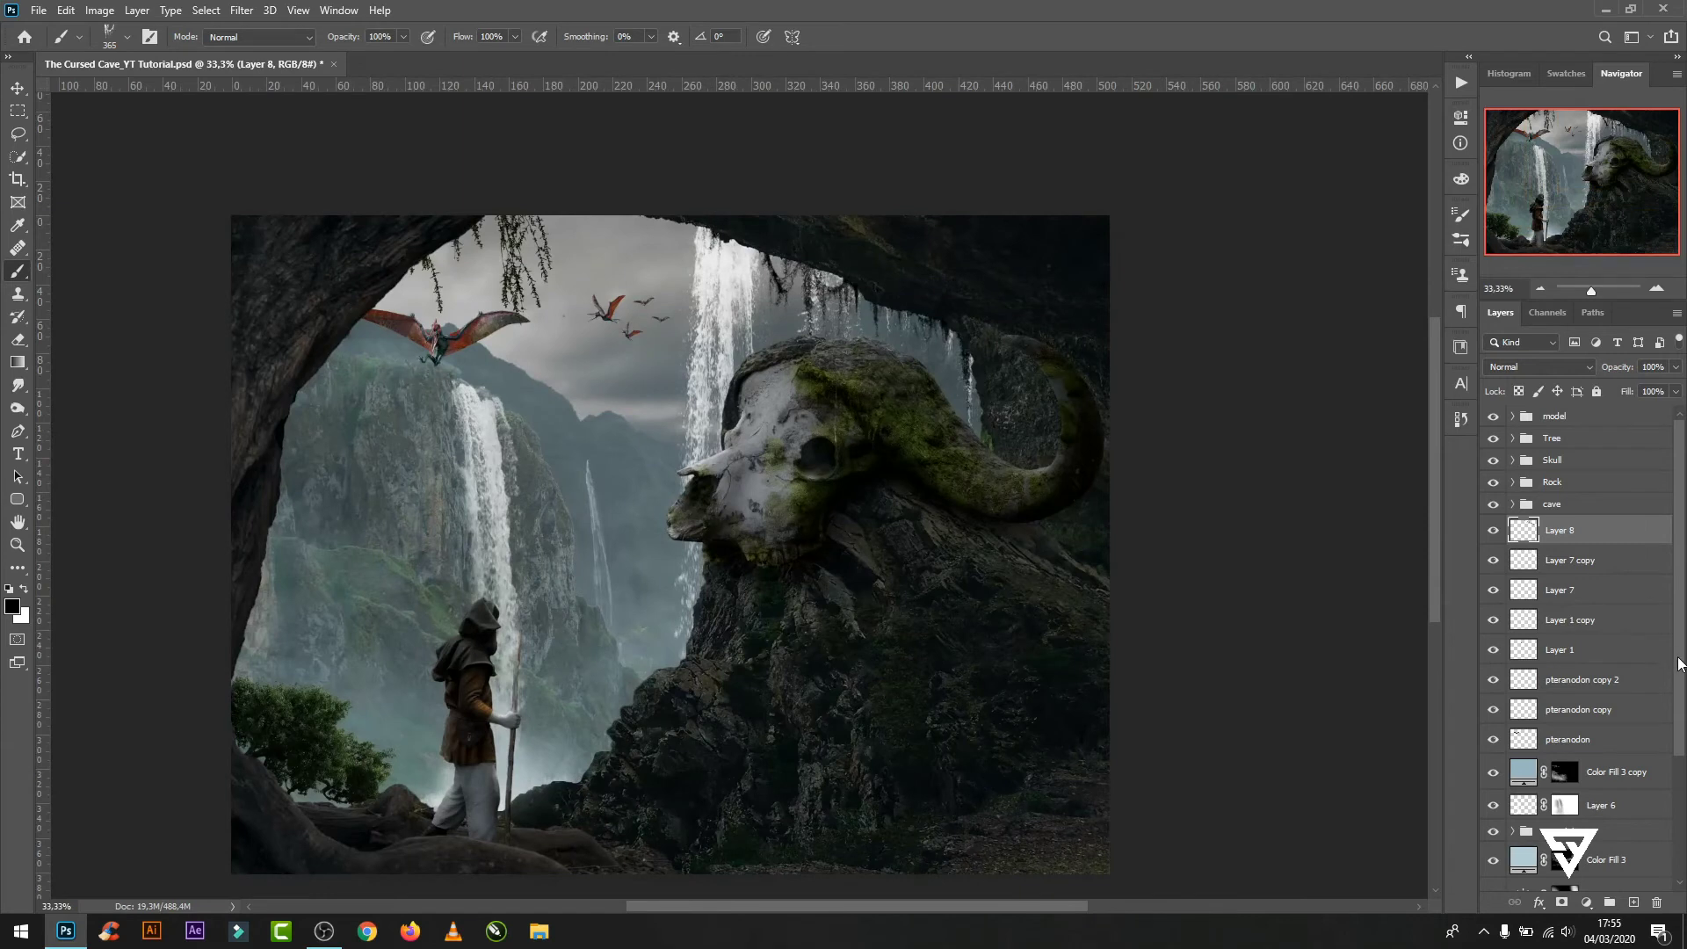
scroll(1673, 719, down, 3)
click(1519, 753)
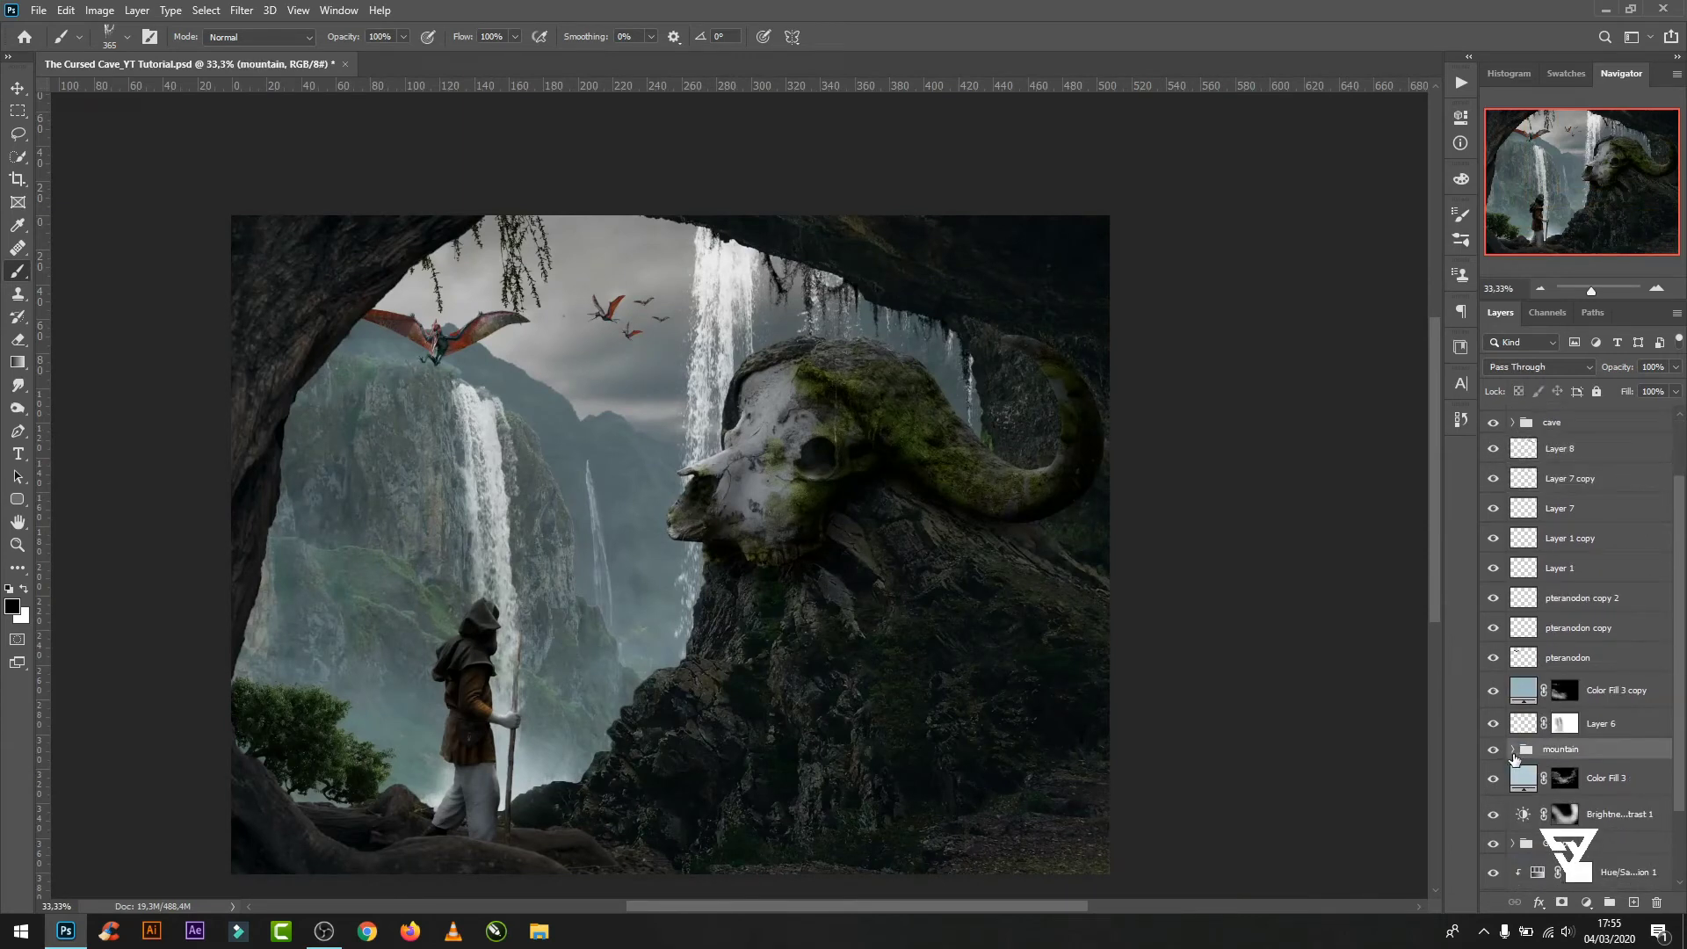
scroll(1590, 778, down, 2)
click(1590, 774)
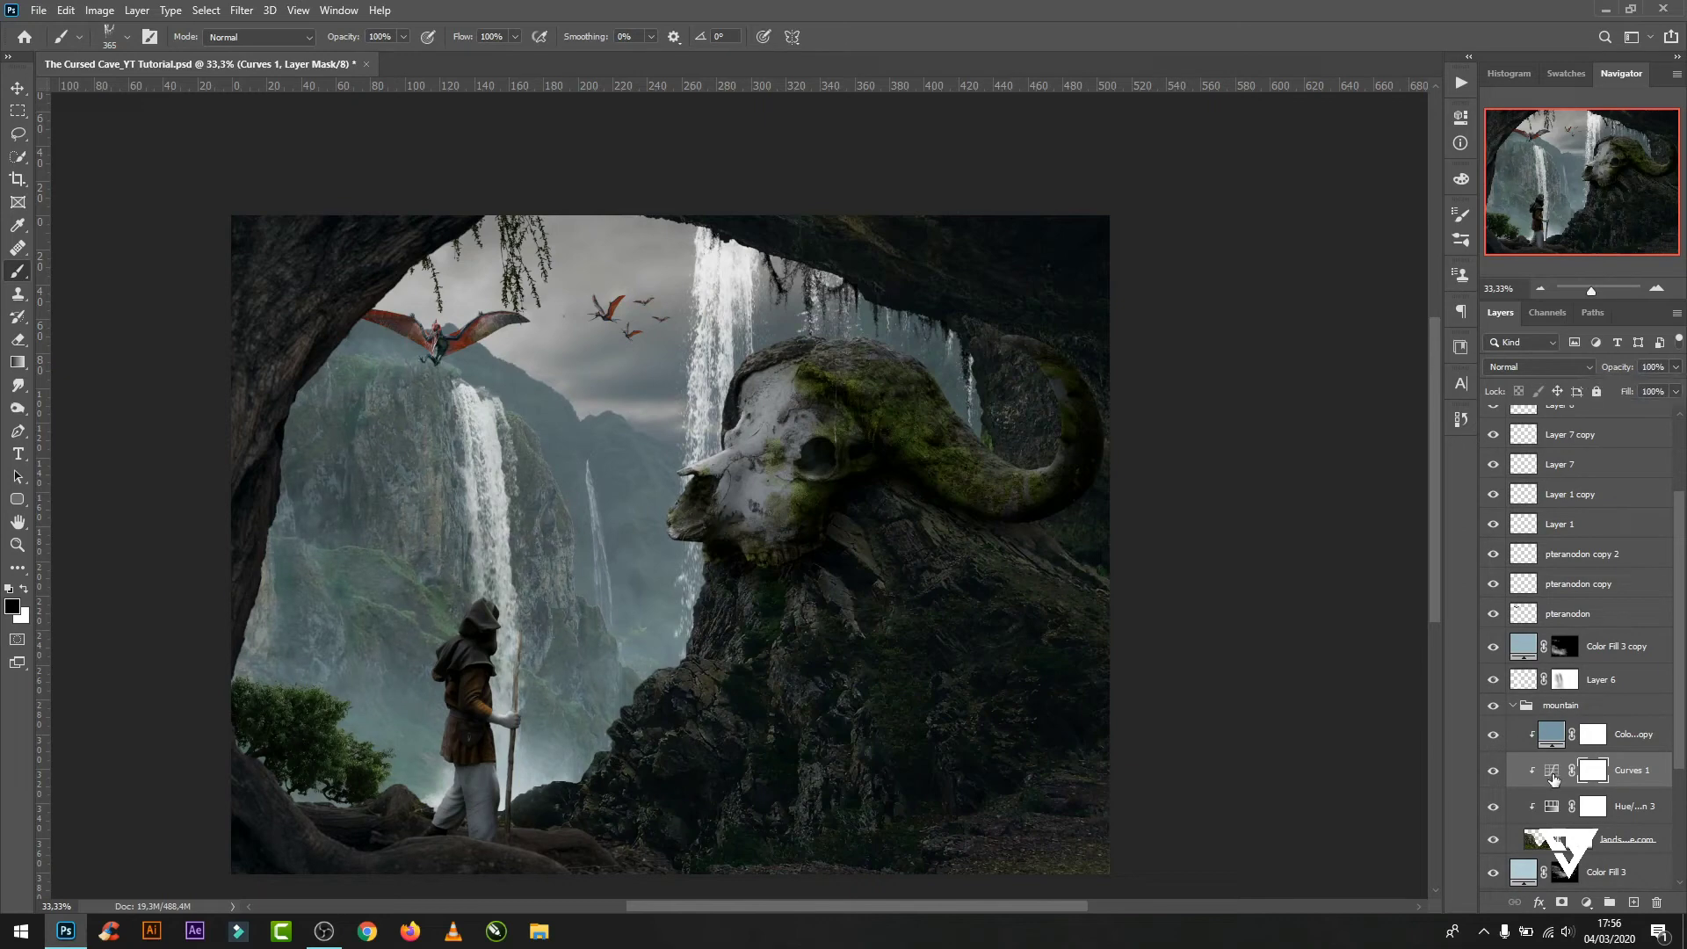
double_click(1553, 774)
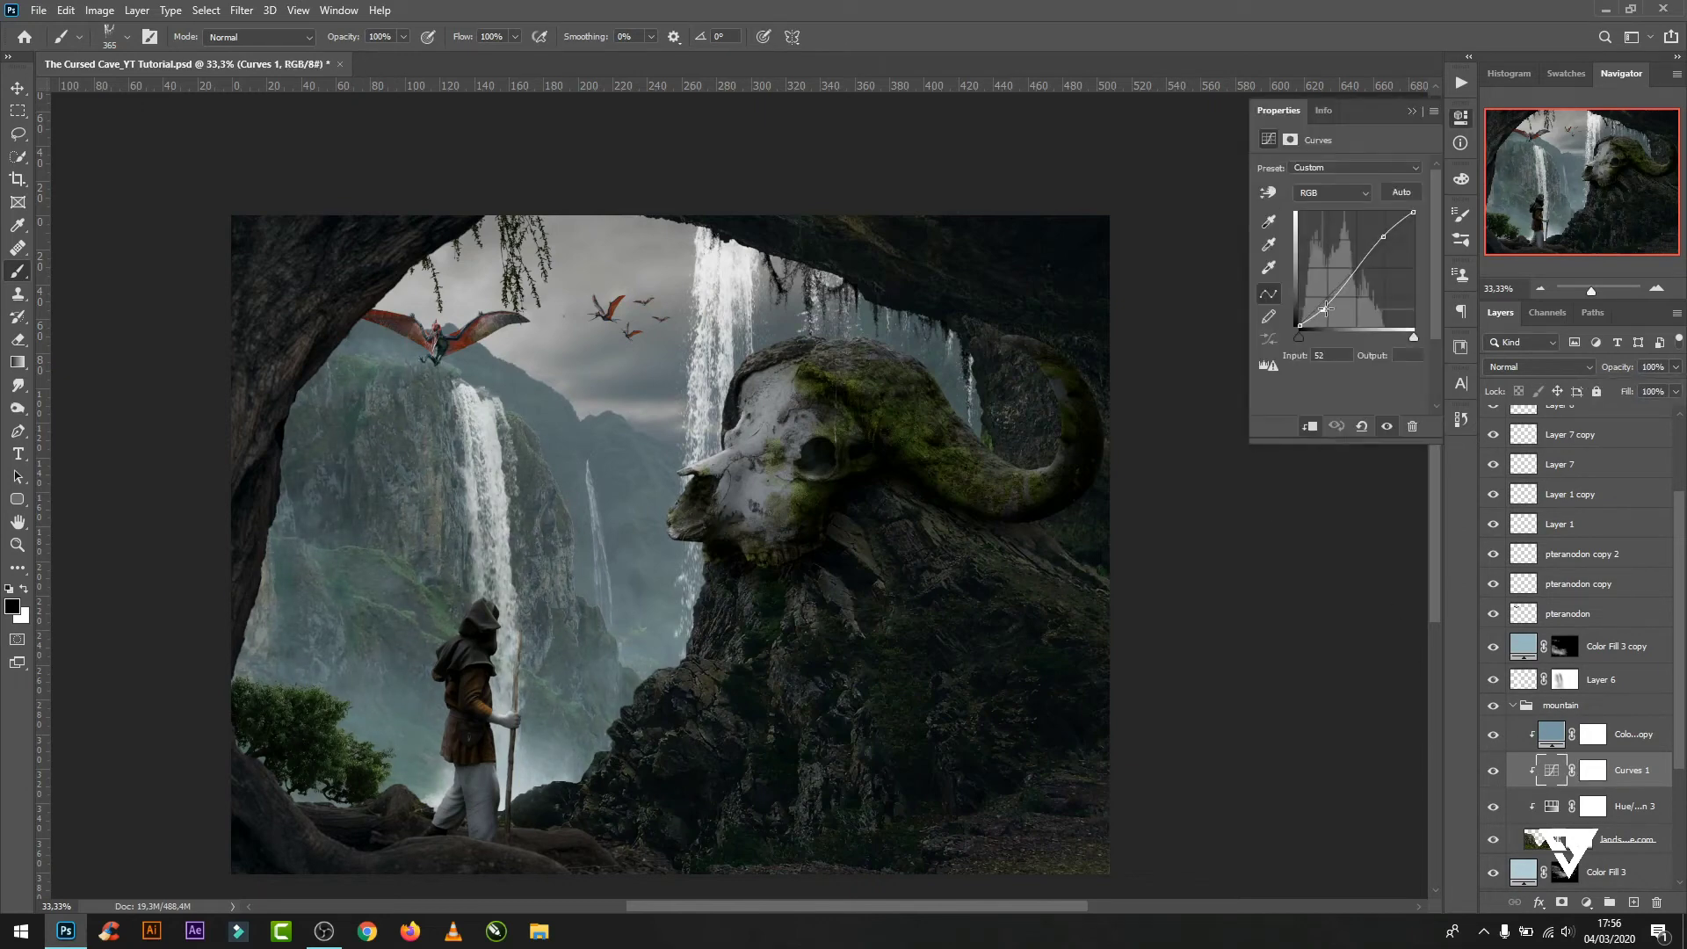
click(1412, 111)
click(600, 337)
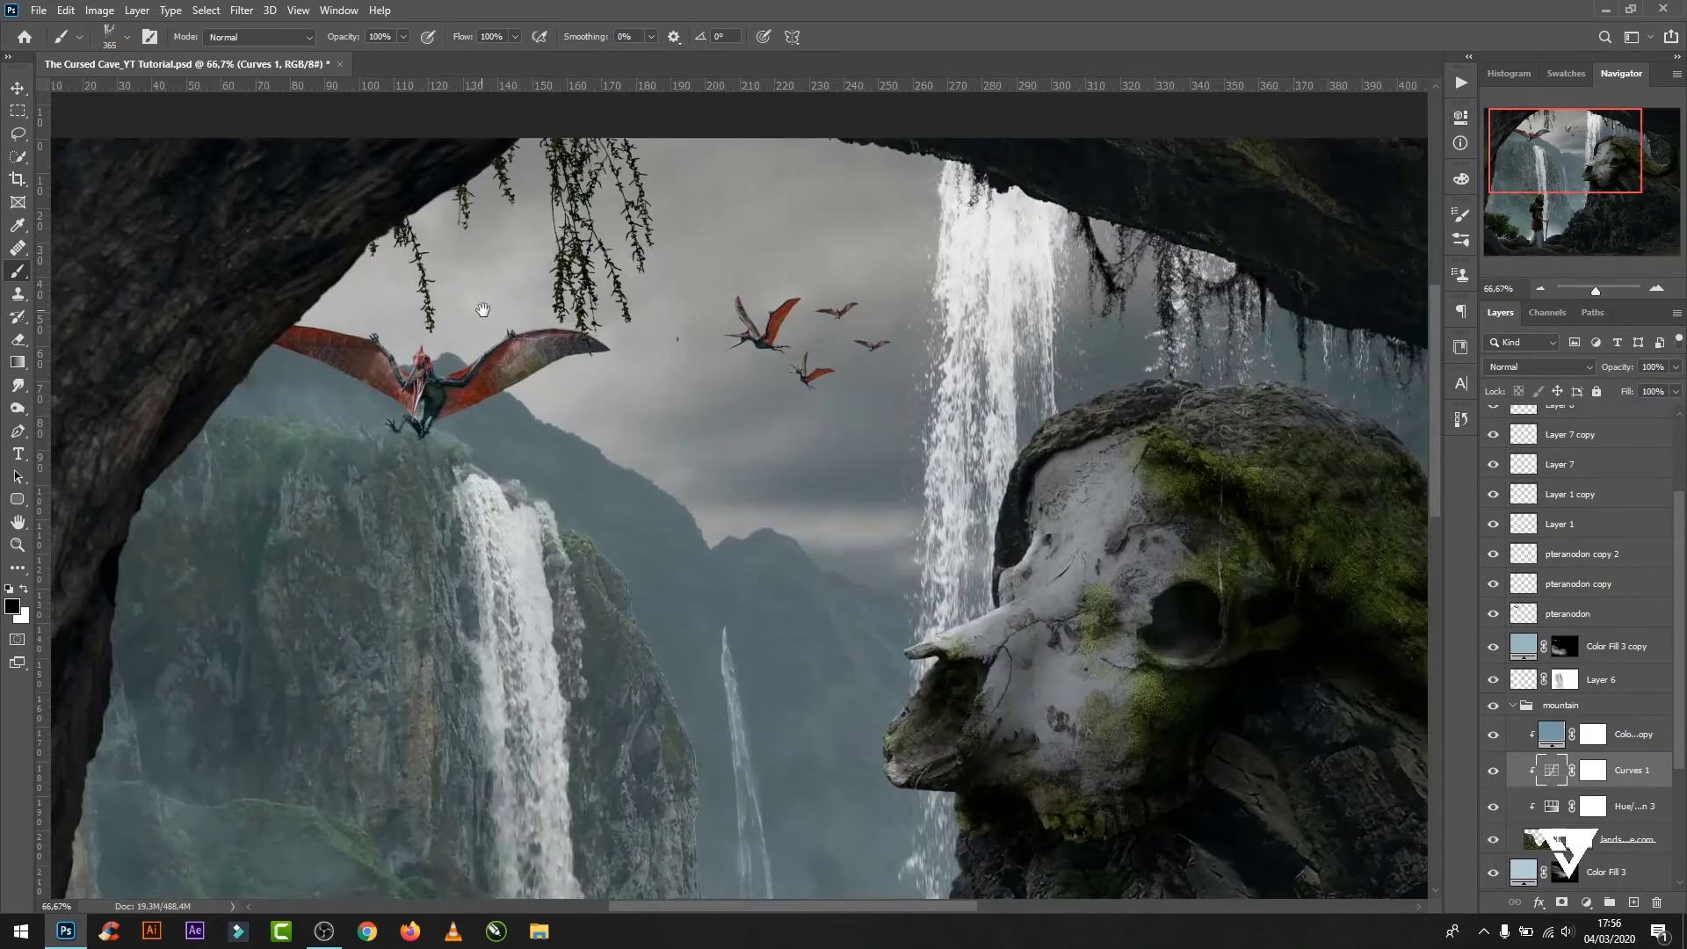
click(1529, 614)
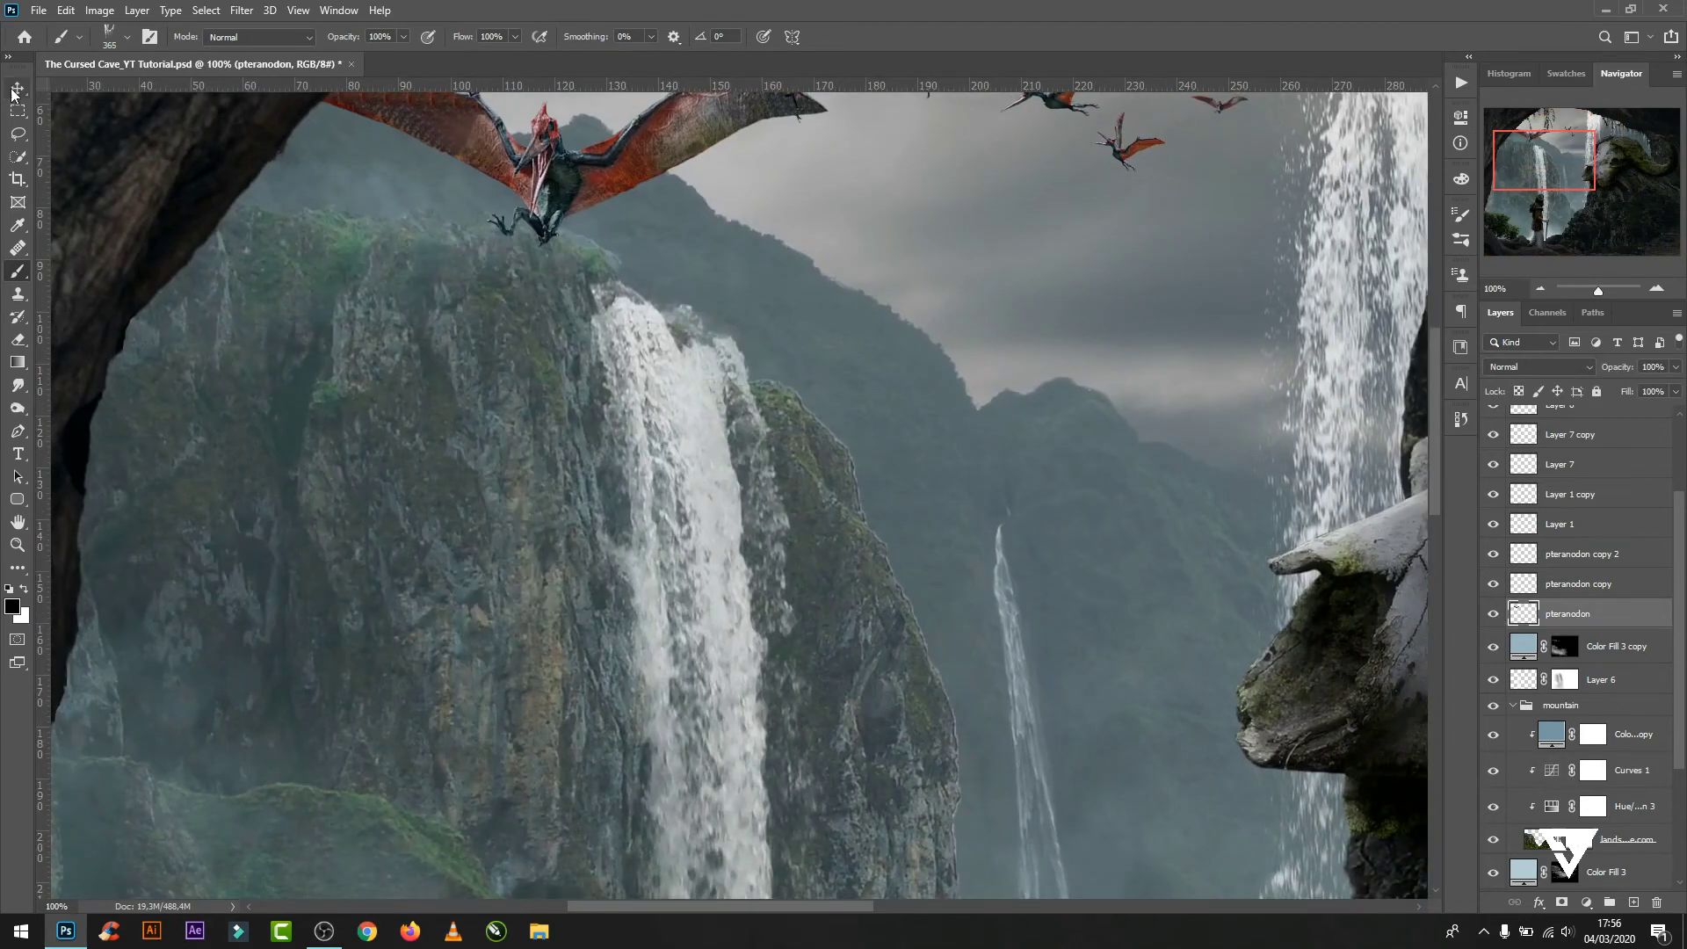
- Move the large pteranodon into the mountain group and darken it with clipped Hue/Saturation, Lightness -35
click(18, 88)
key(ctrl+minus)
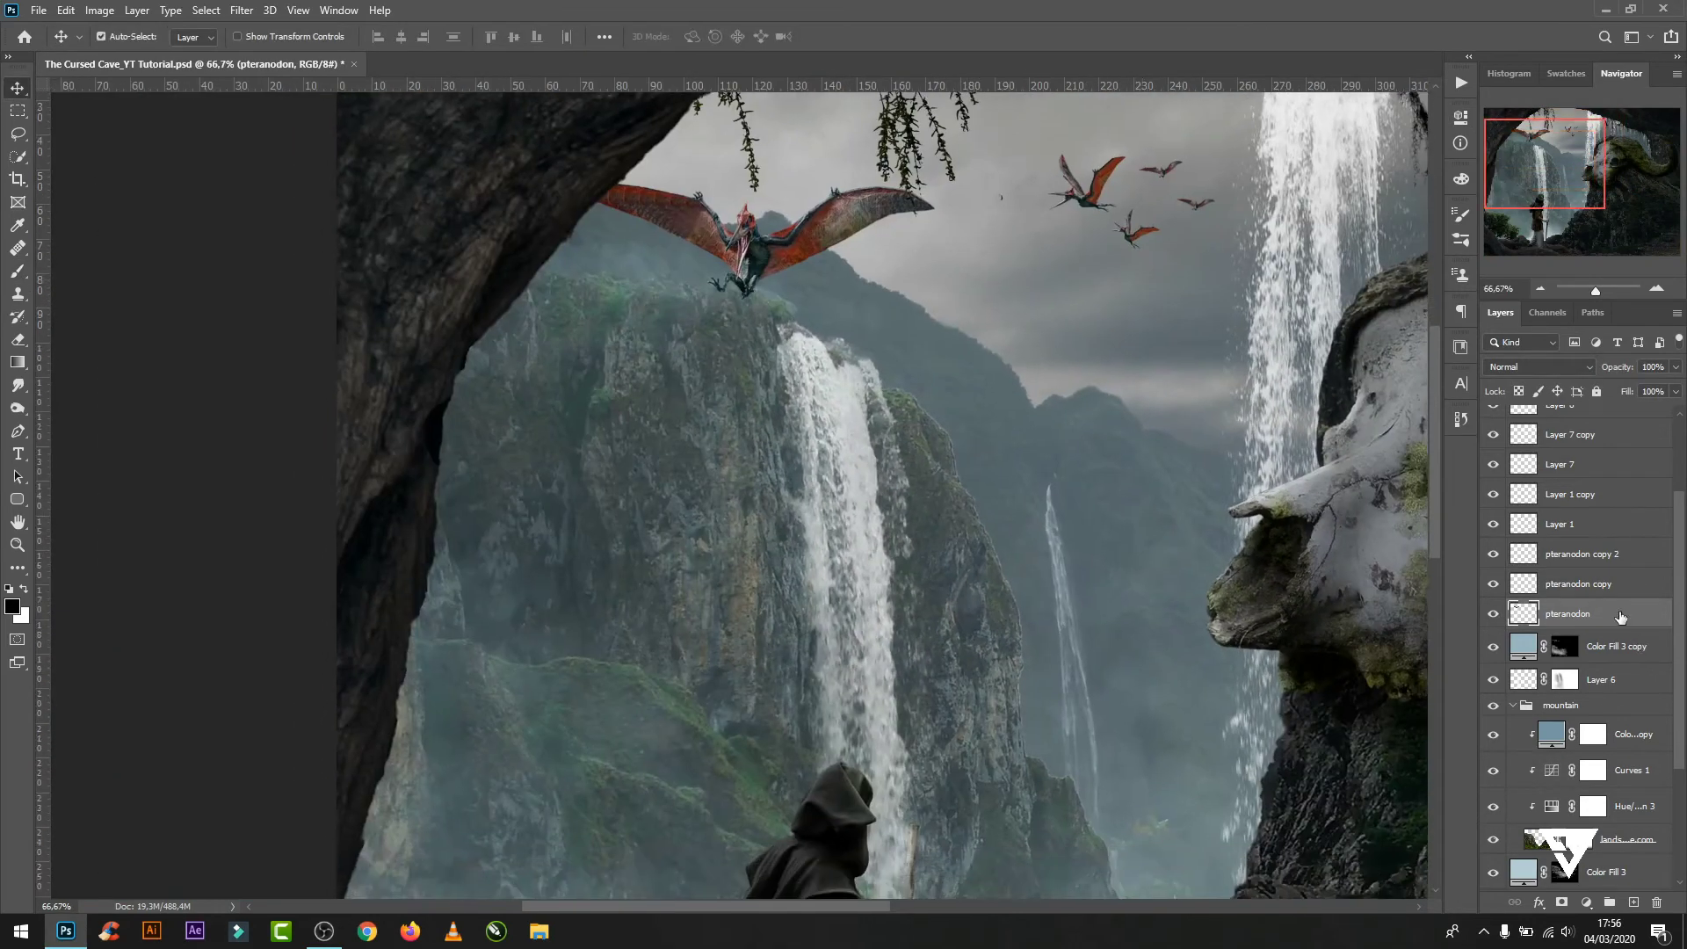
drag(1567, 614, 1612, 845)
click(1587, 903)
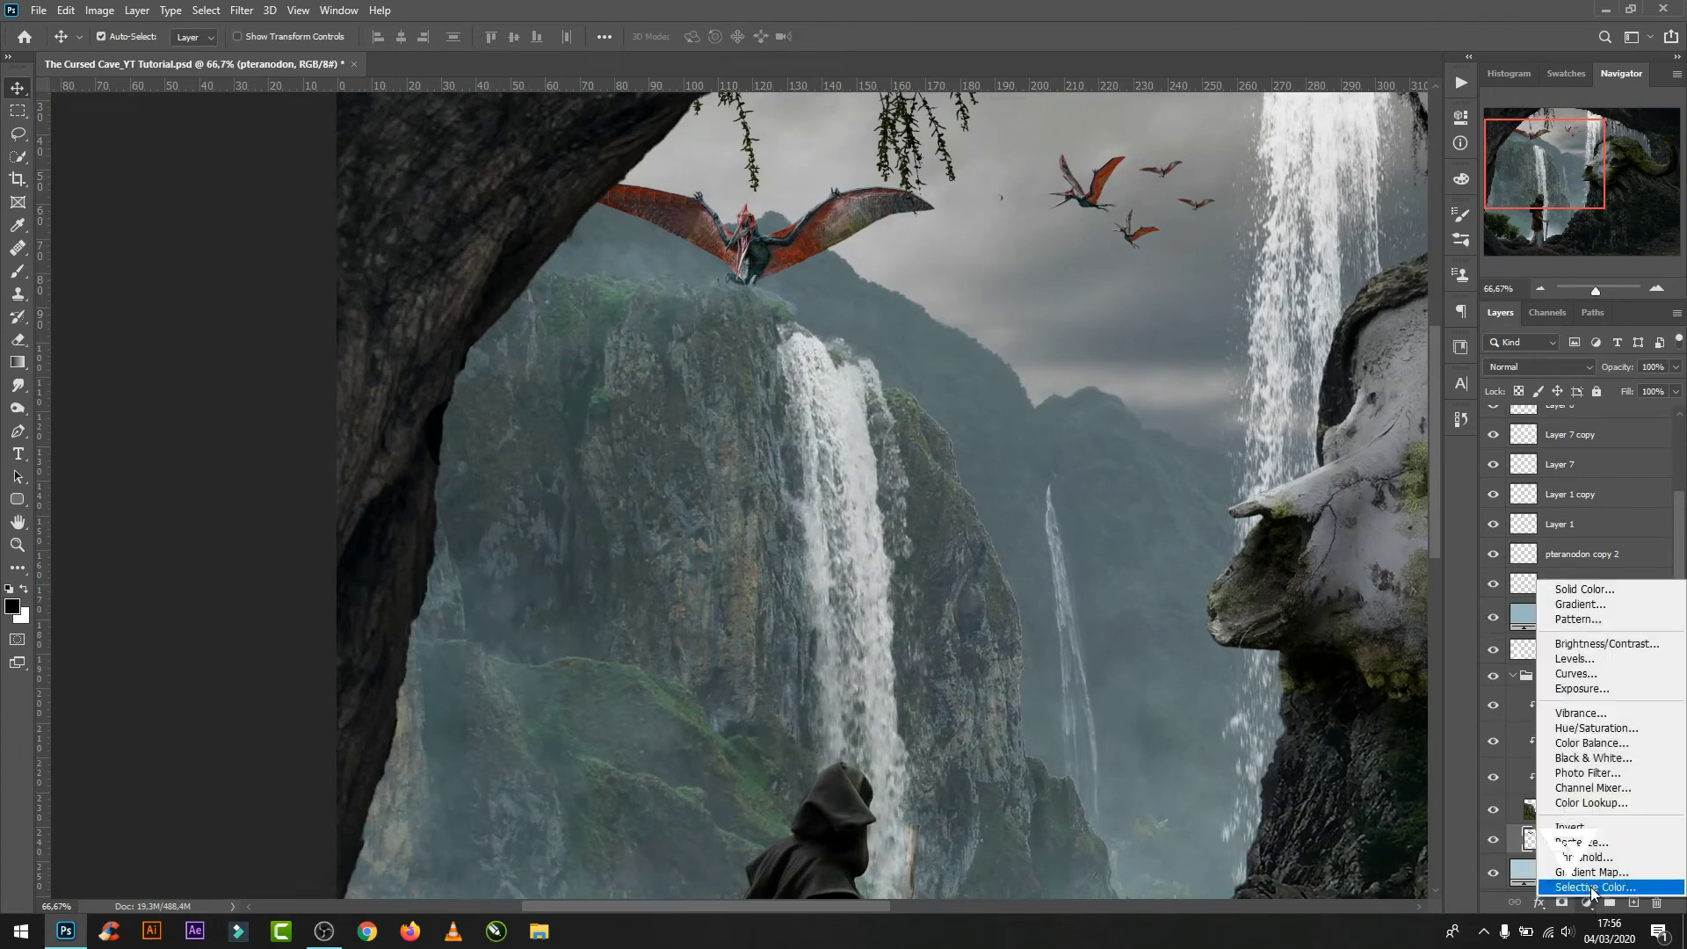
click(1560, 732)
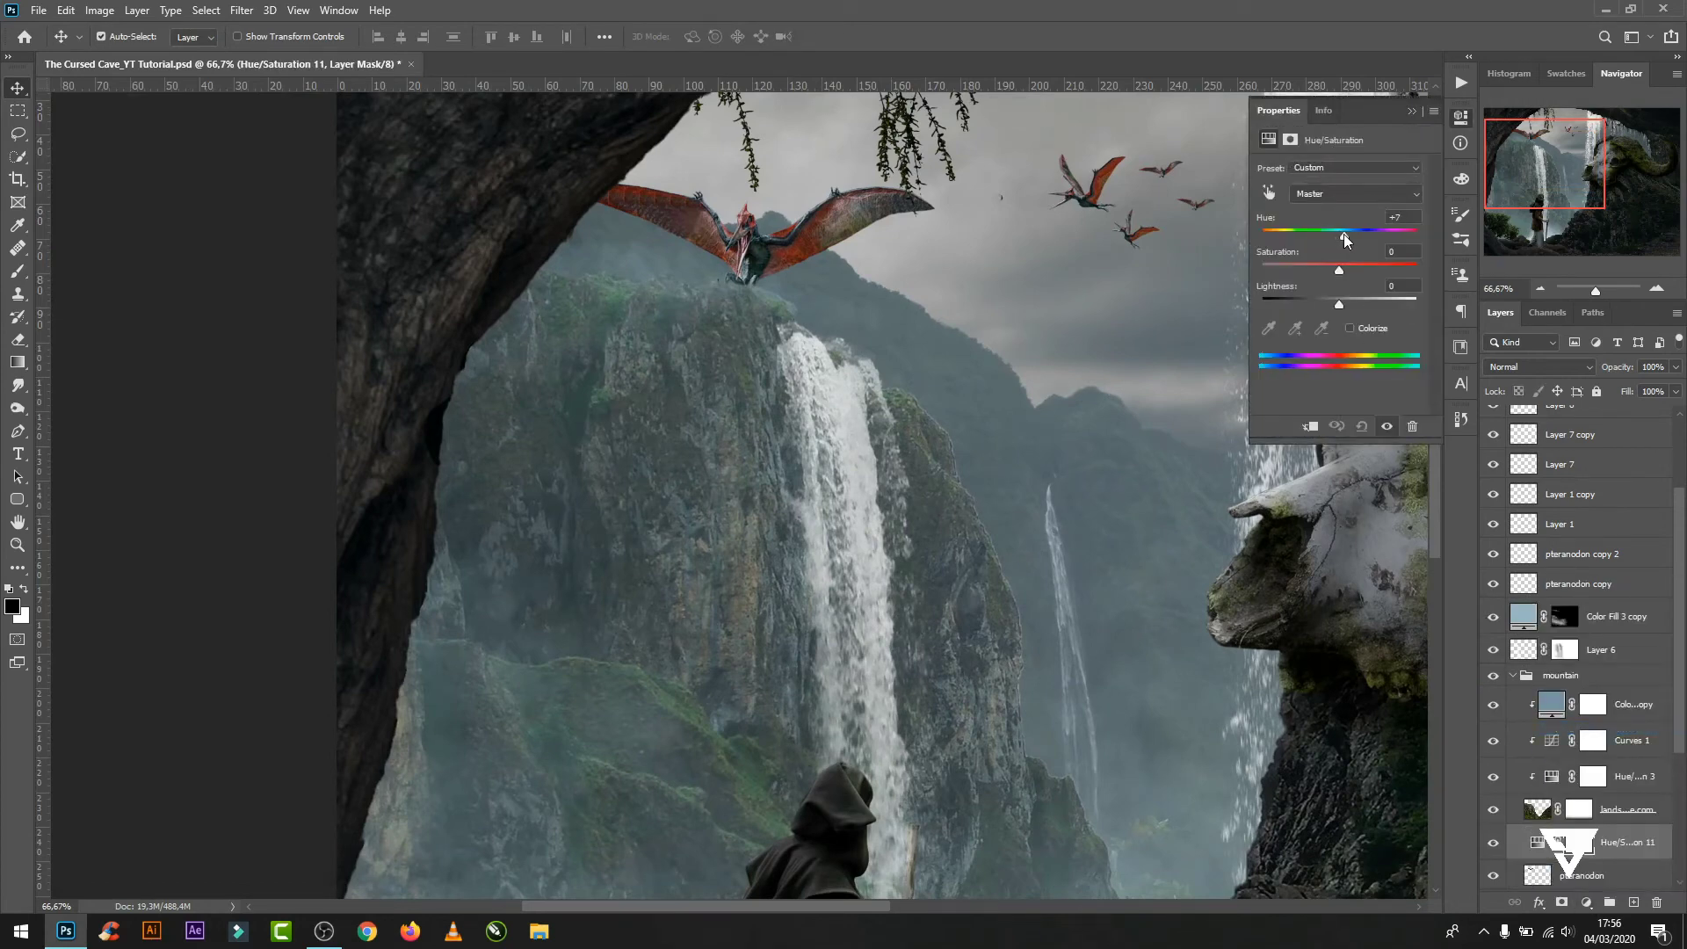
drag(1331, 312, 1321, 309)
click(1309, 426)
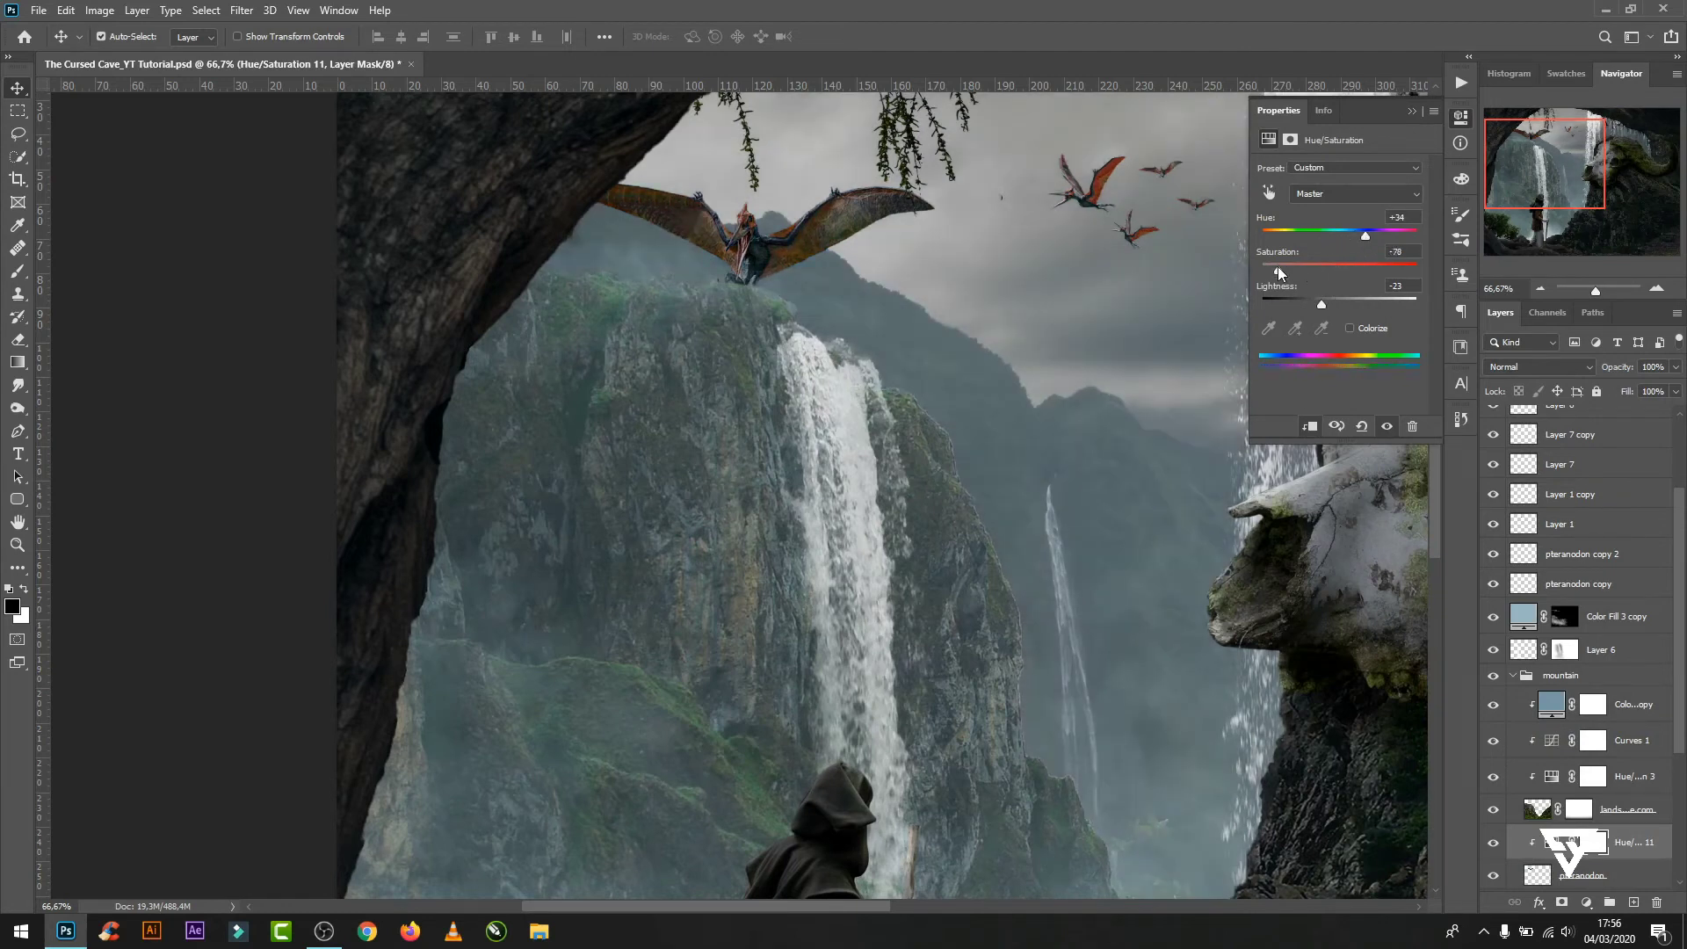
drag(1322, 305, 1330, 309)
click(1412, 112)
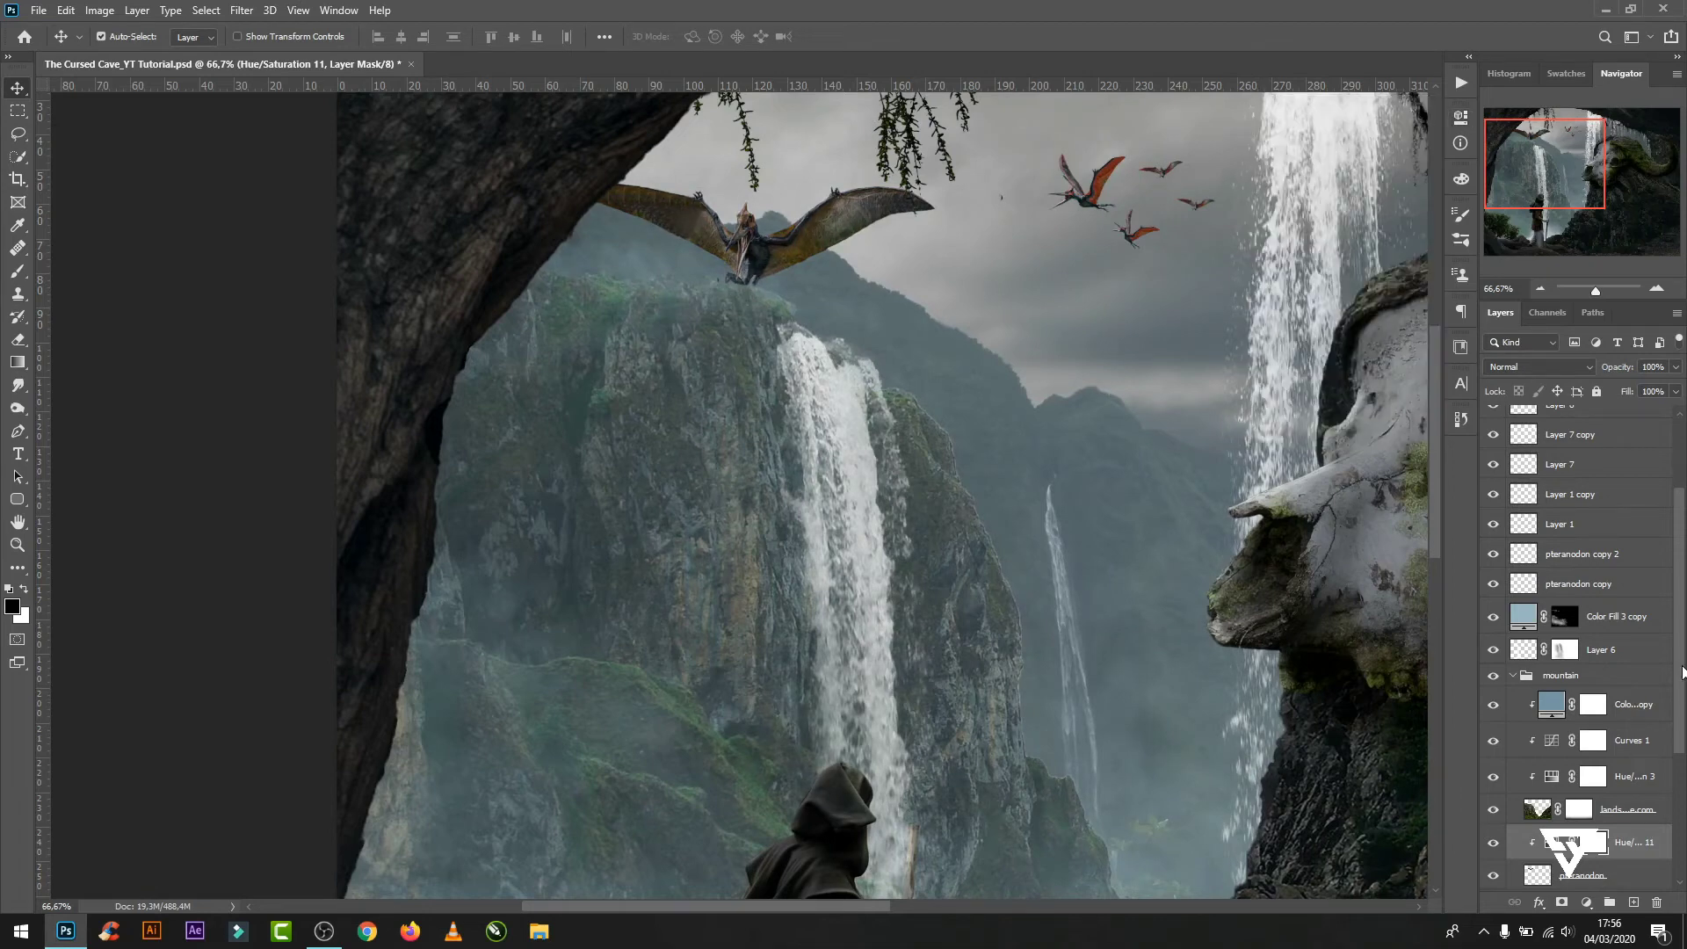
- Duplicate the blue haze Color Fill above the pteranodon, clipped at 36% opacity
drag(1684, 670, 1684, 754)
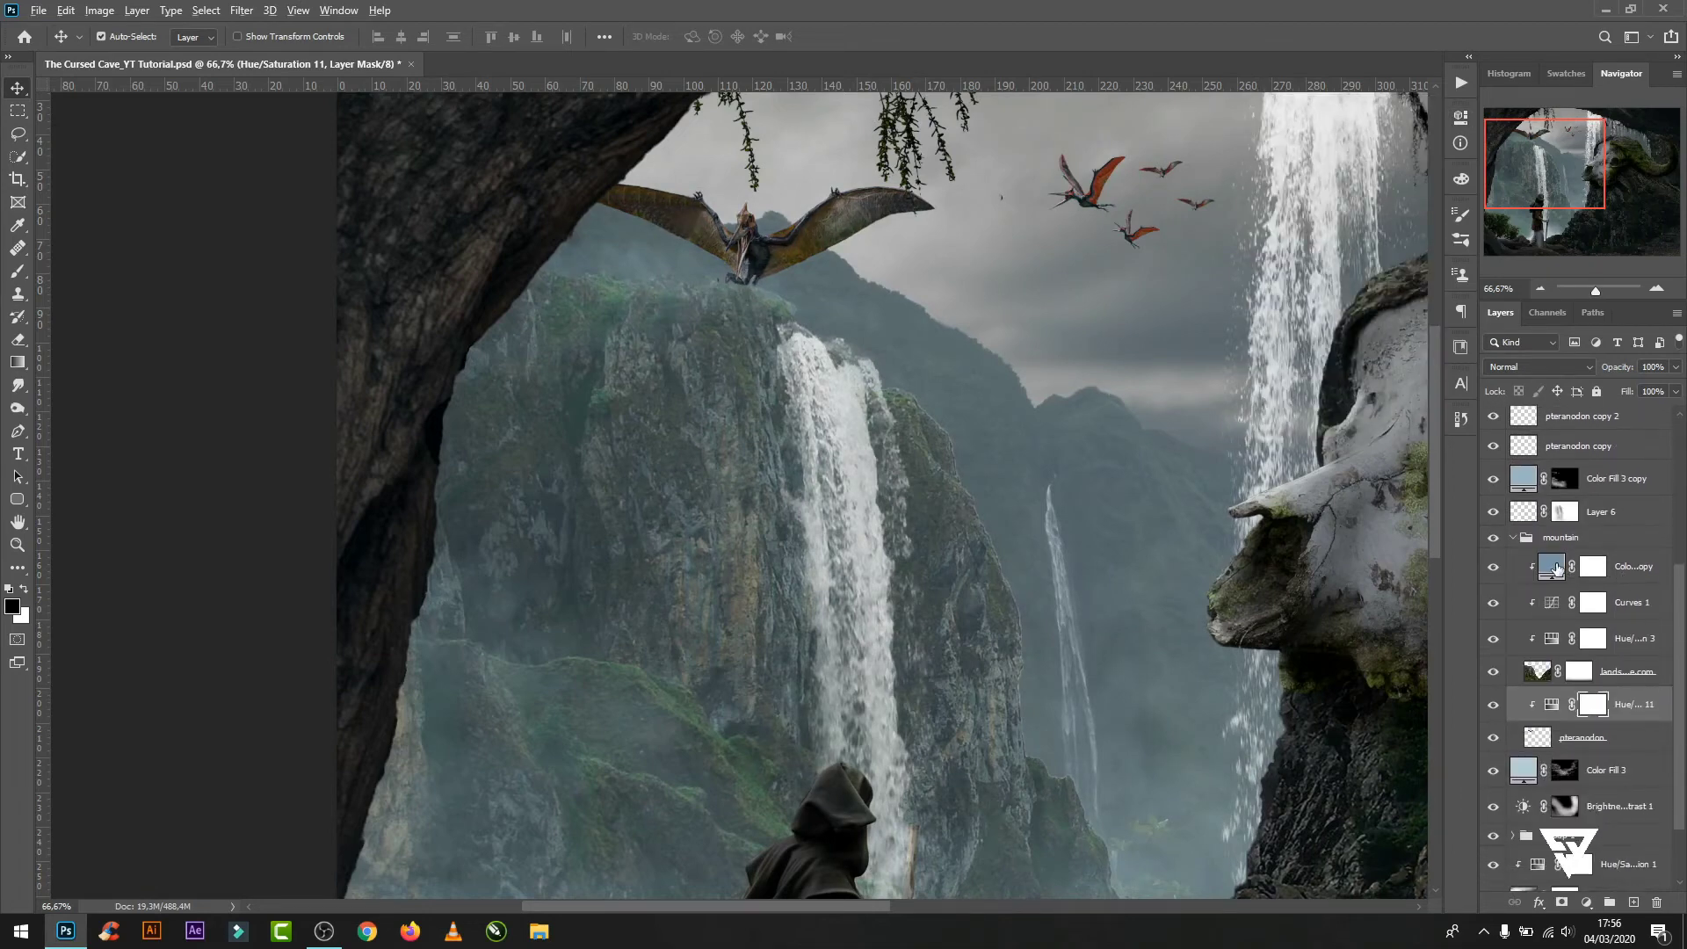
drag(1556, 569, 1554, 694)
key(3)
key(6)
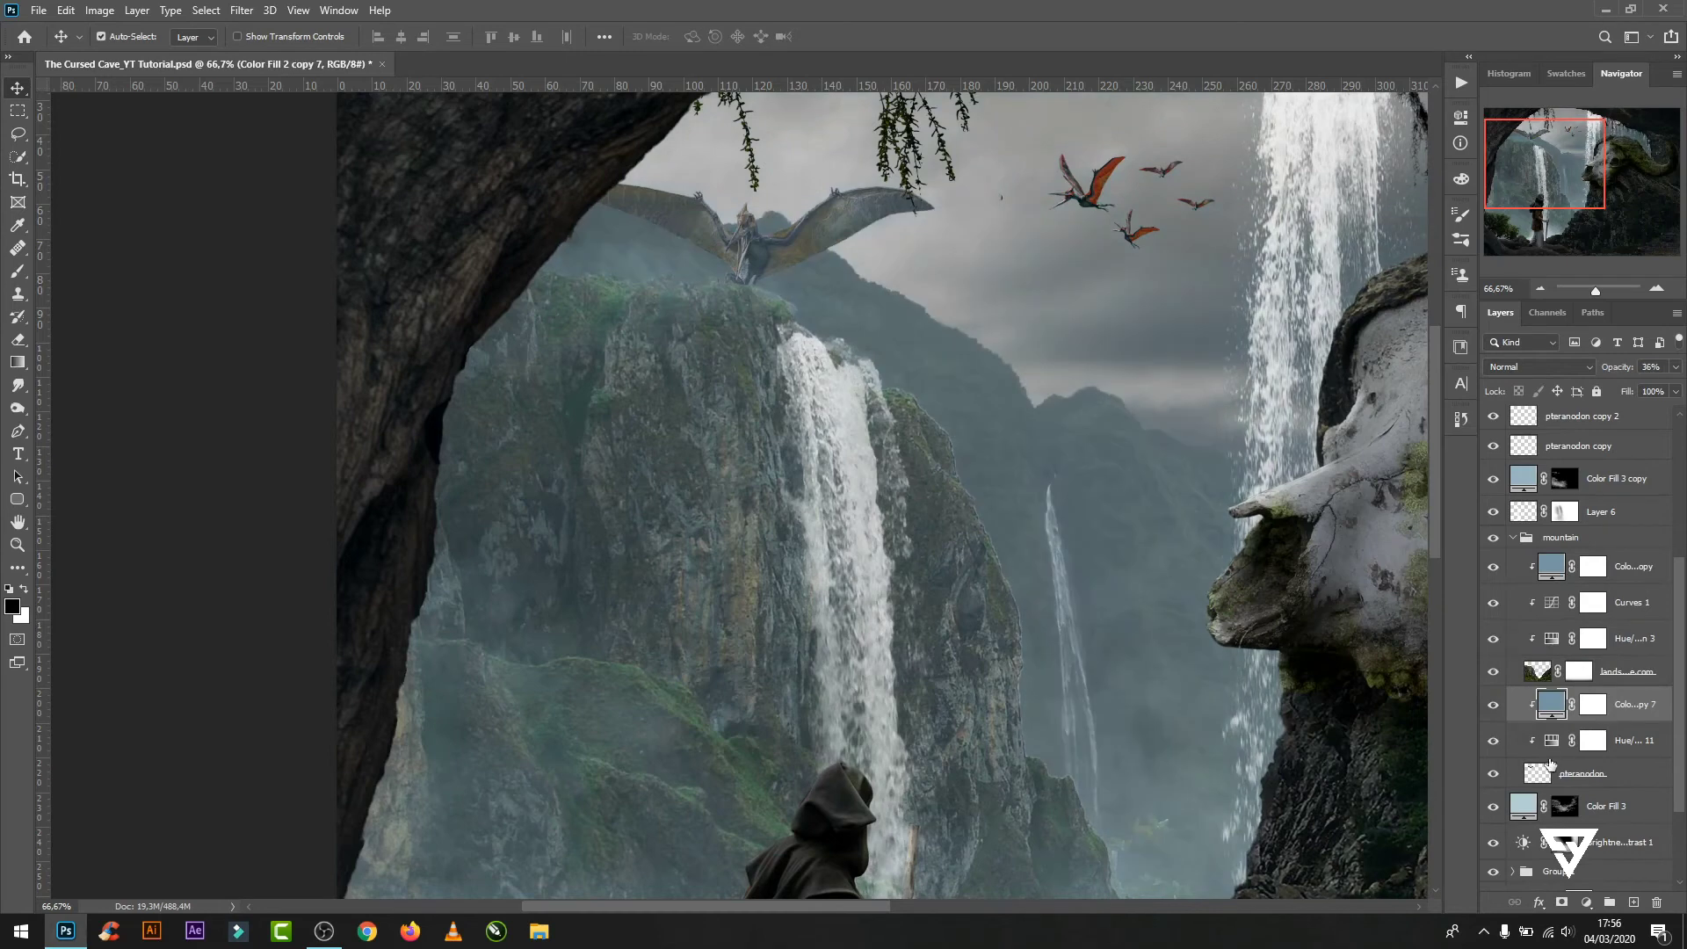
- Darken the pteranodon further with a new Curves 2 adjustment
click(1557, 743)
right_click(1556, 742)
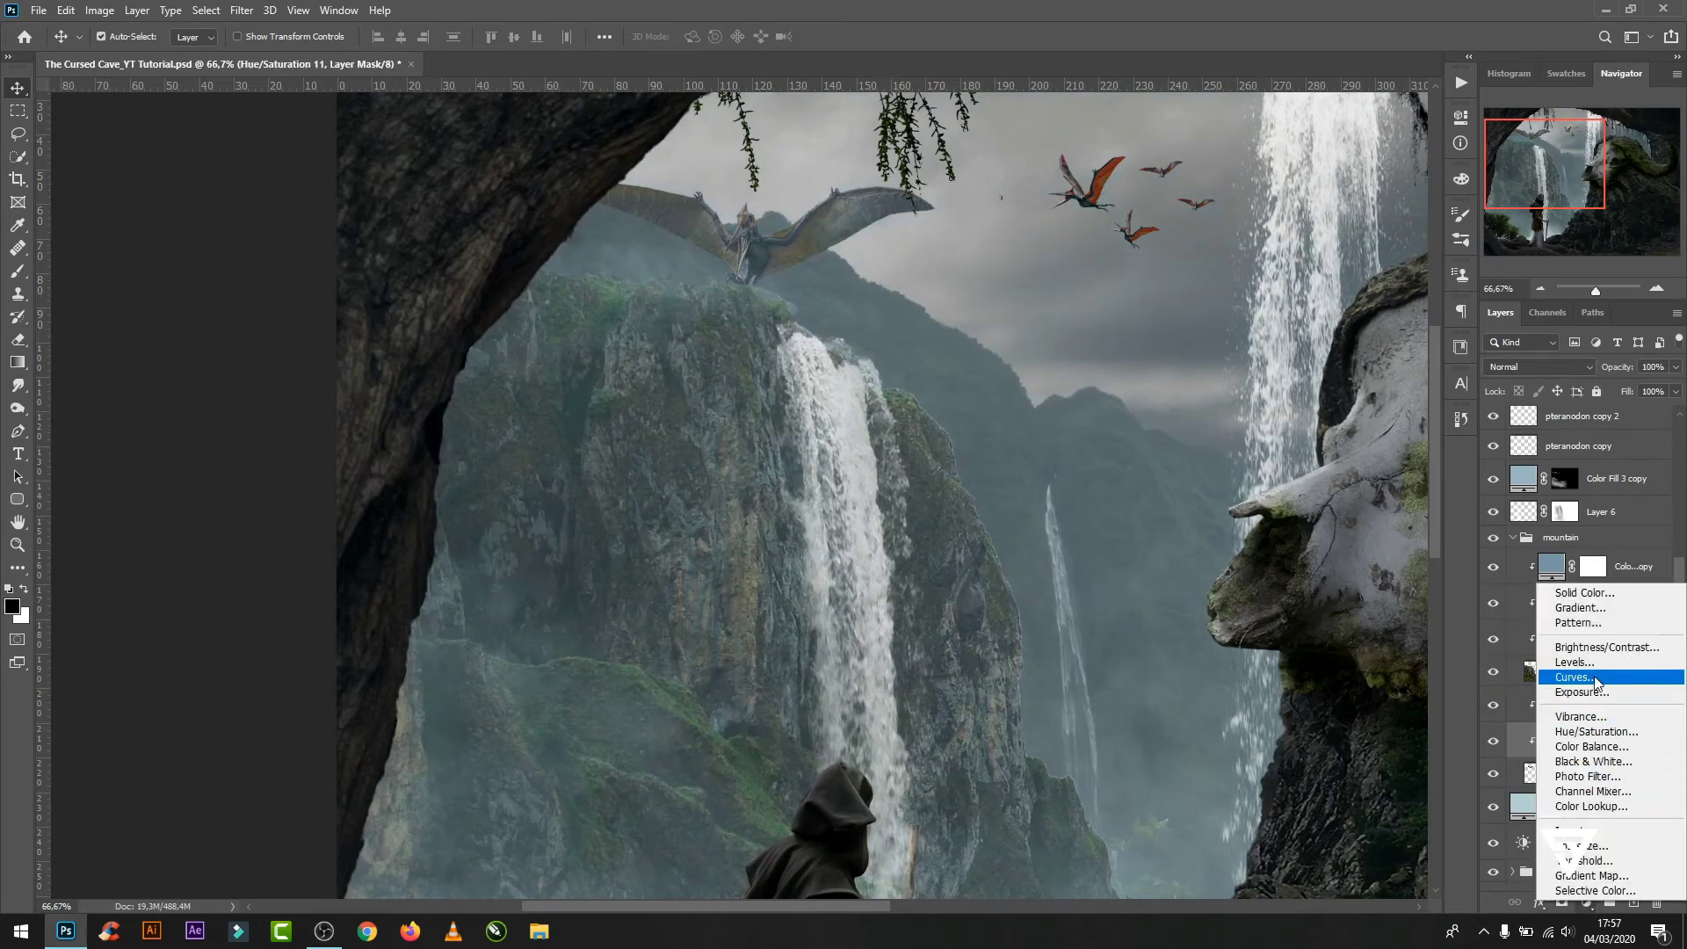
click(1582, 681)
drag(1324, 301, 1324, 307)
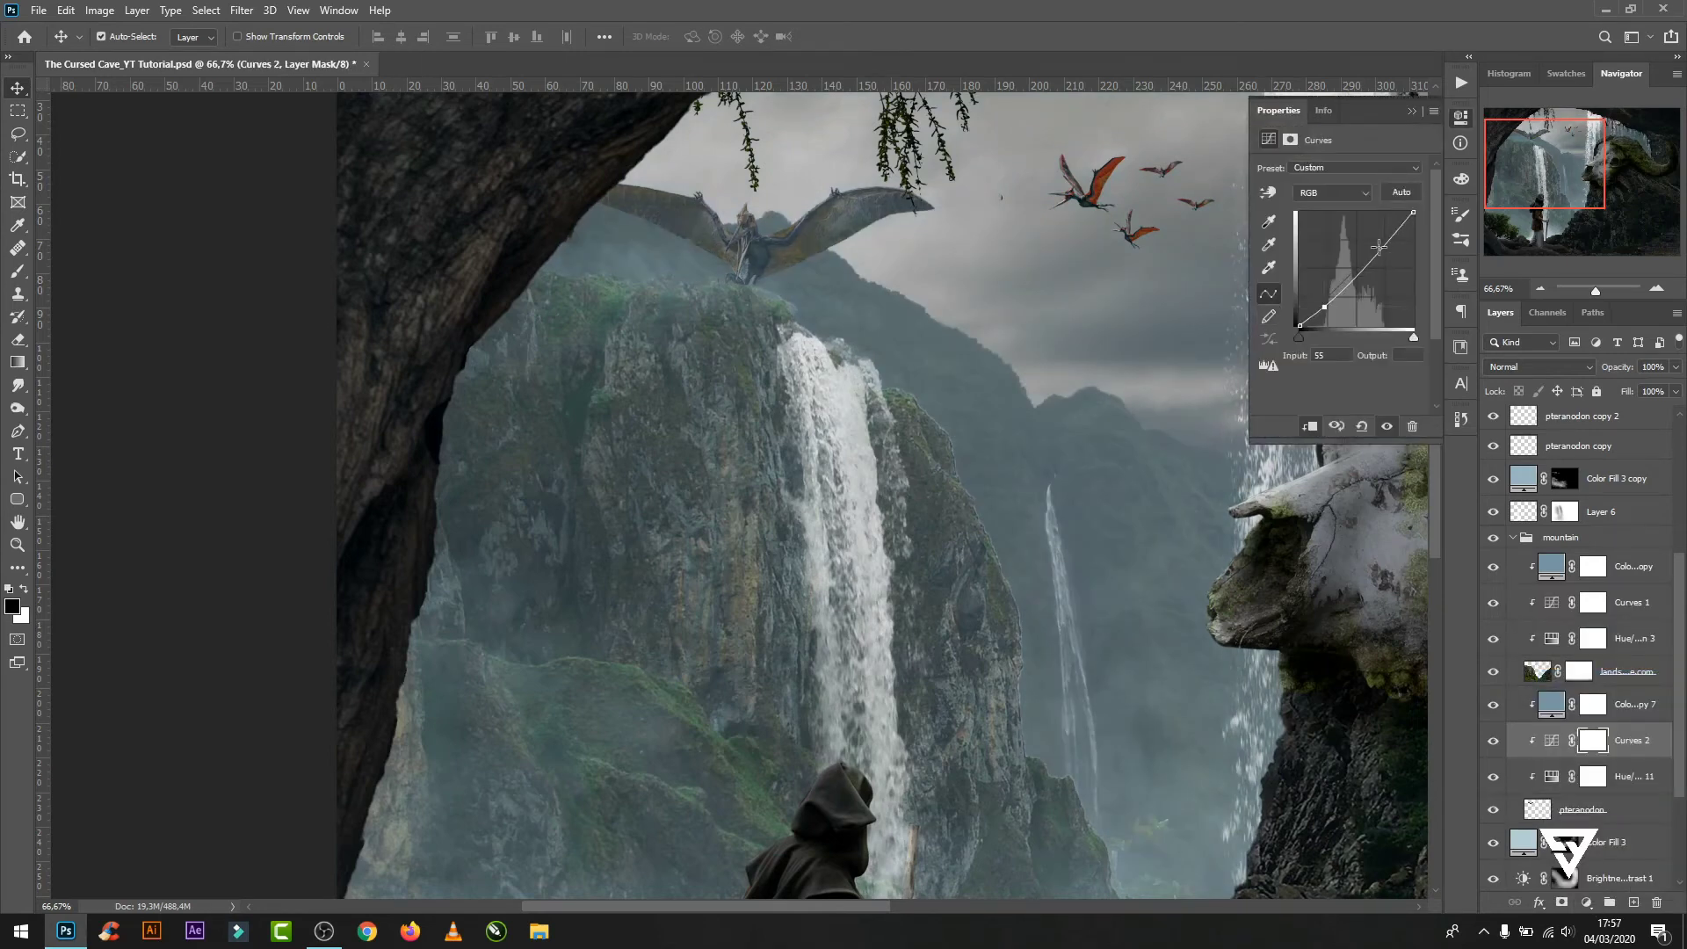
click(1412, 112)
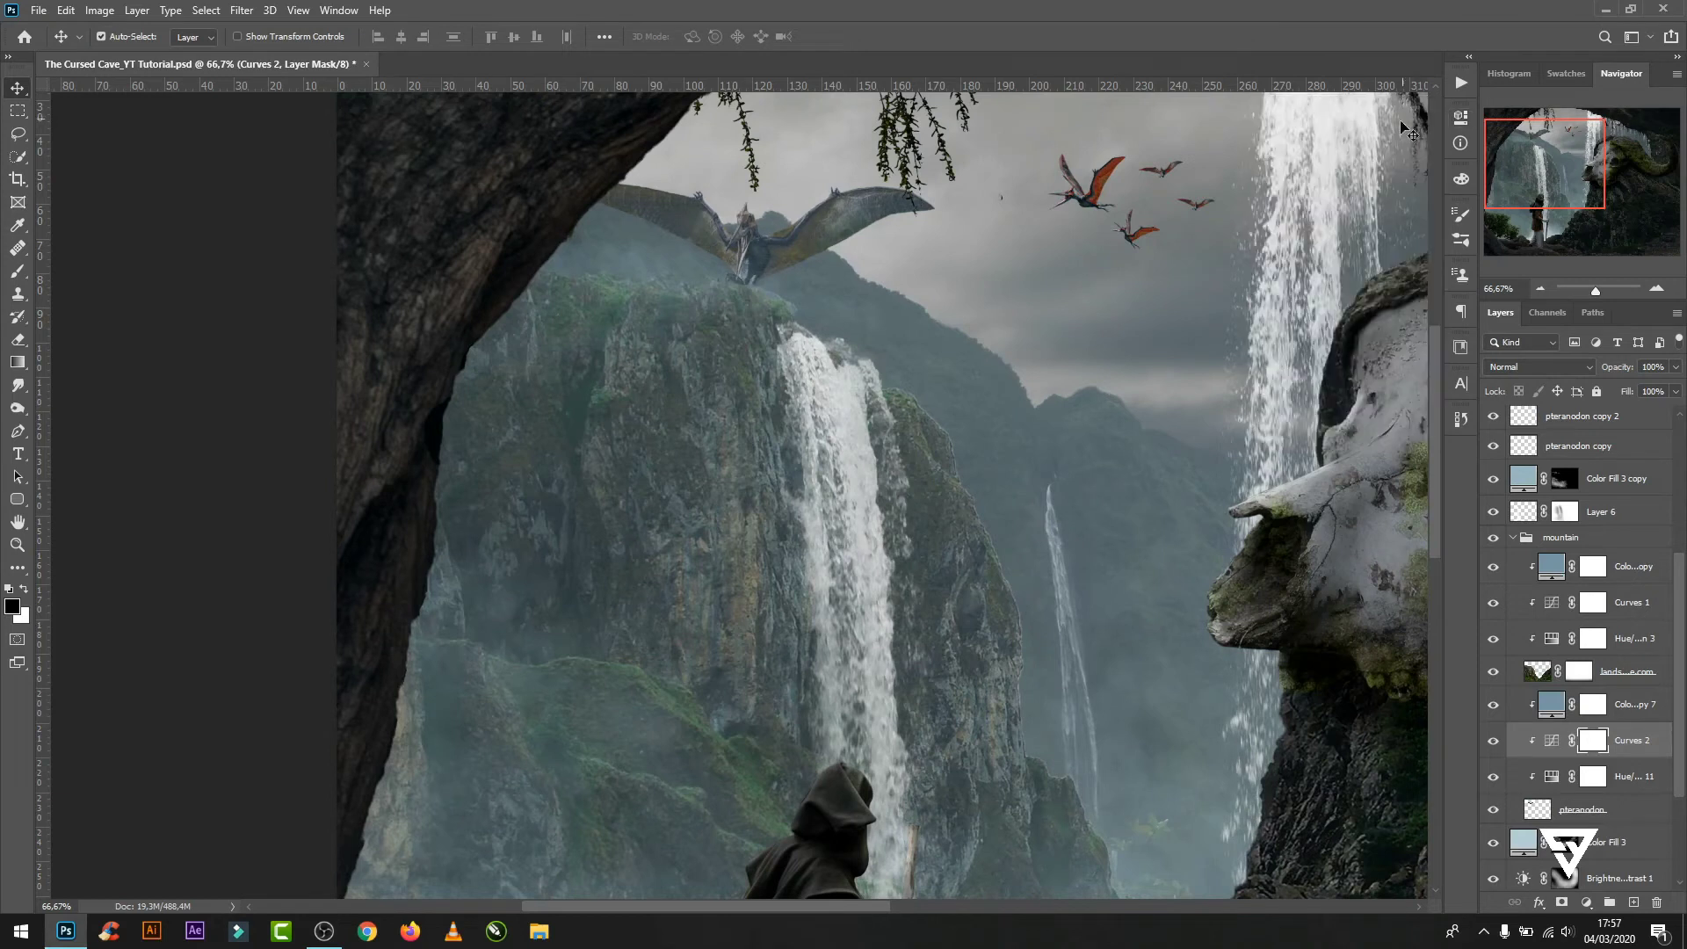
scroll(1670, 603, up, 5)
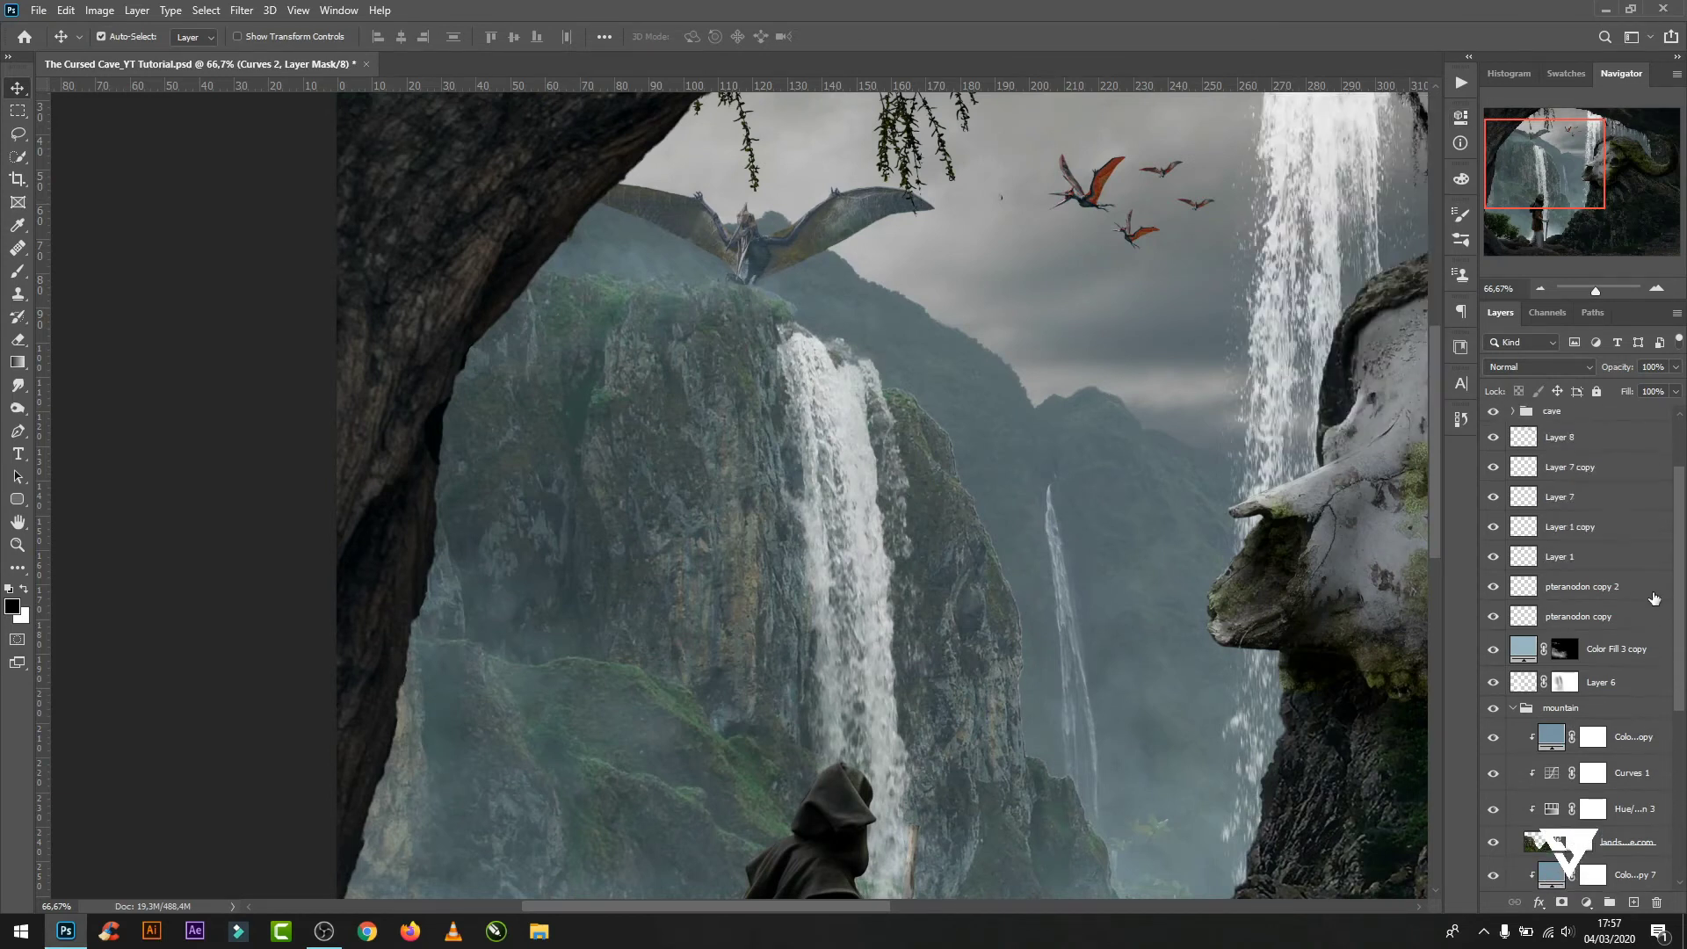
click(1619, 620)
shift+click(1619, 537)
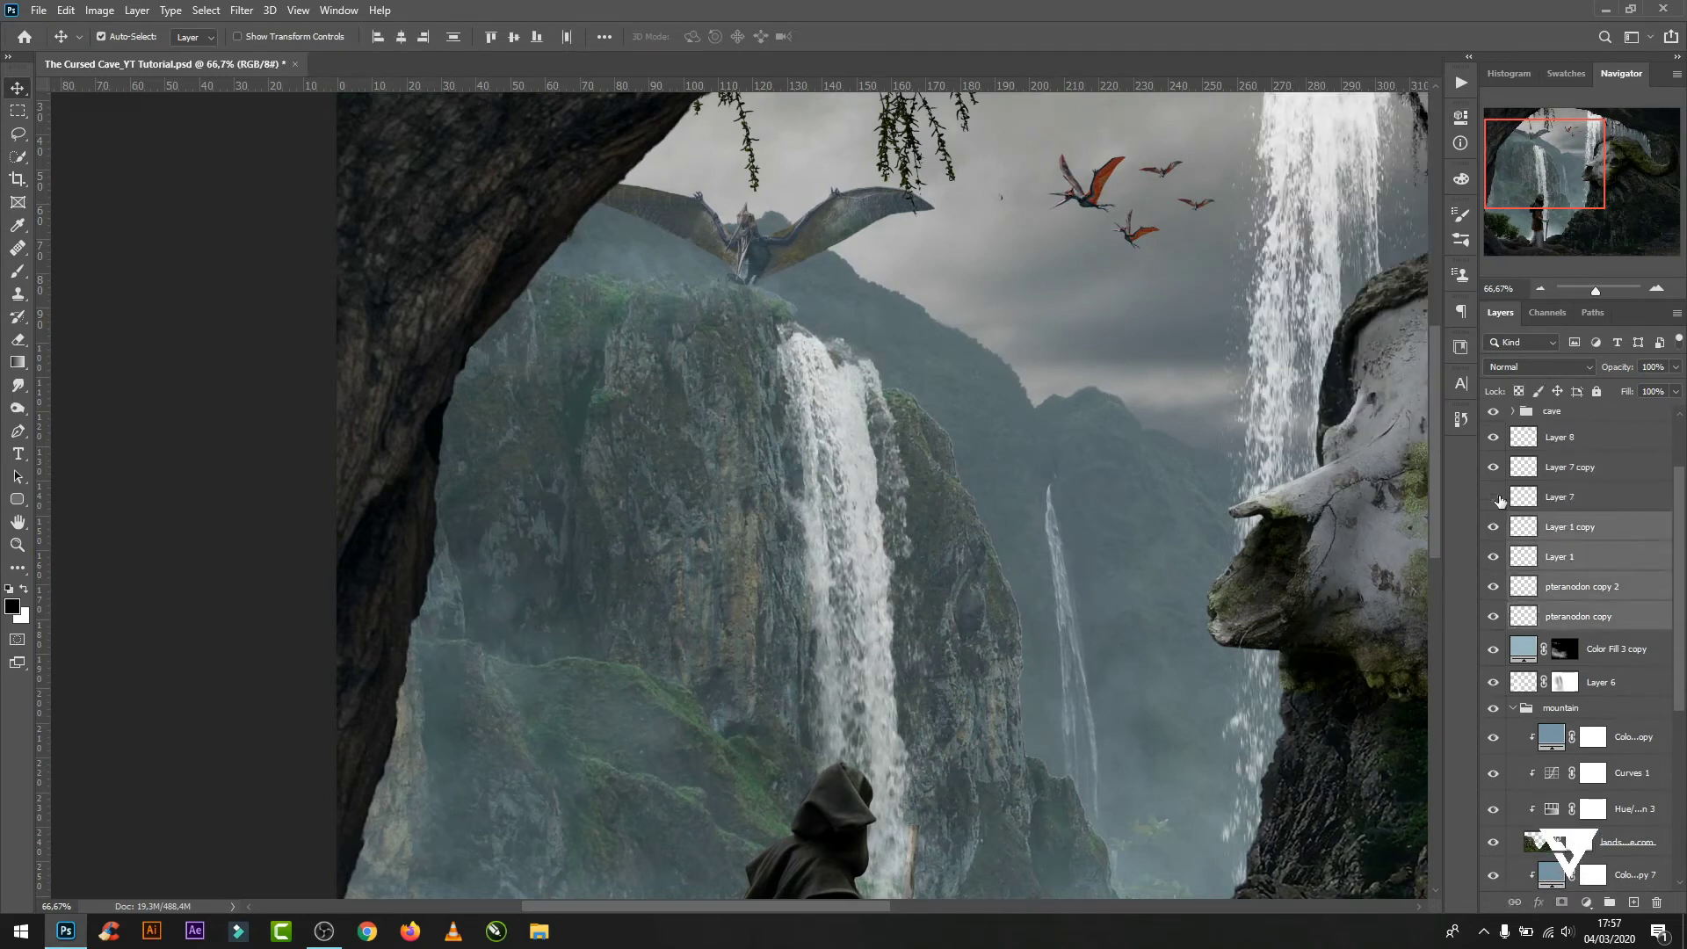
- Group the small pterodactyl layers and shift the flock to the right
key(ctrl+g)
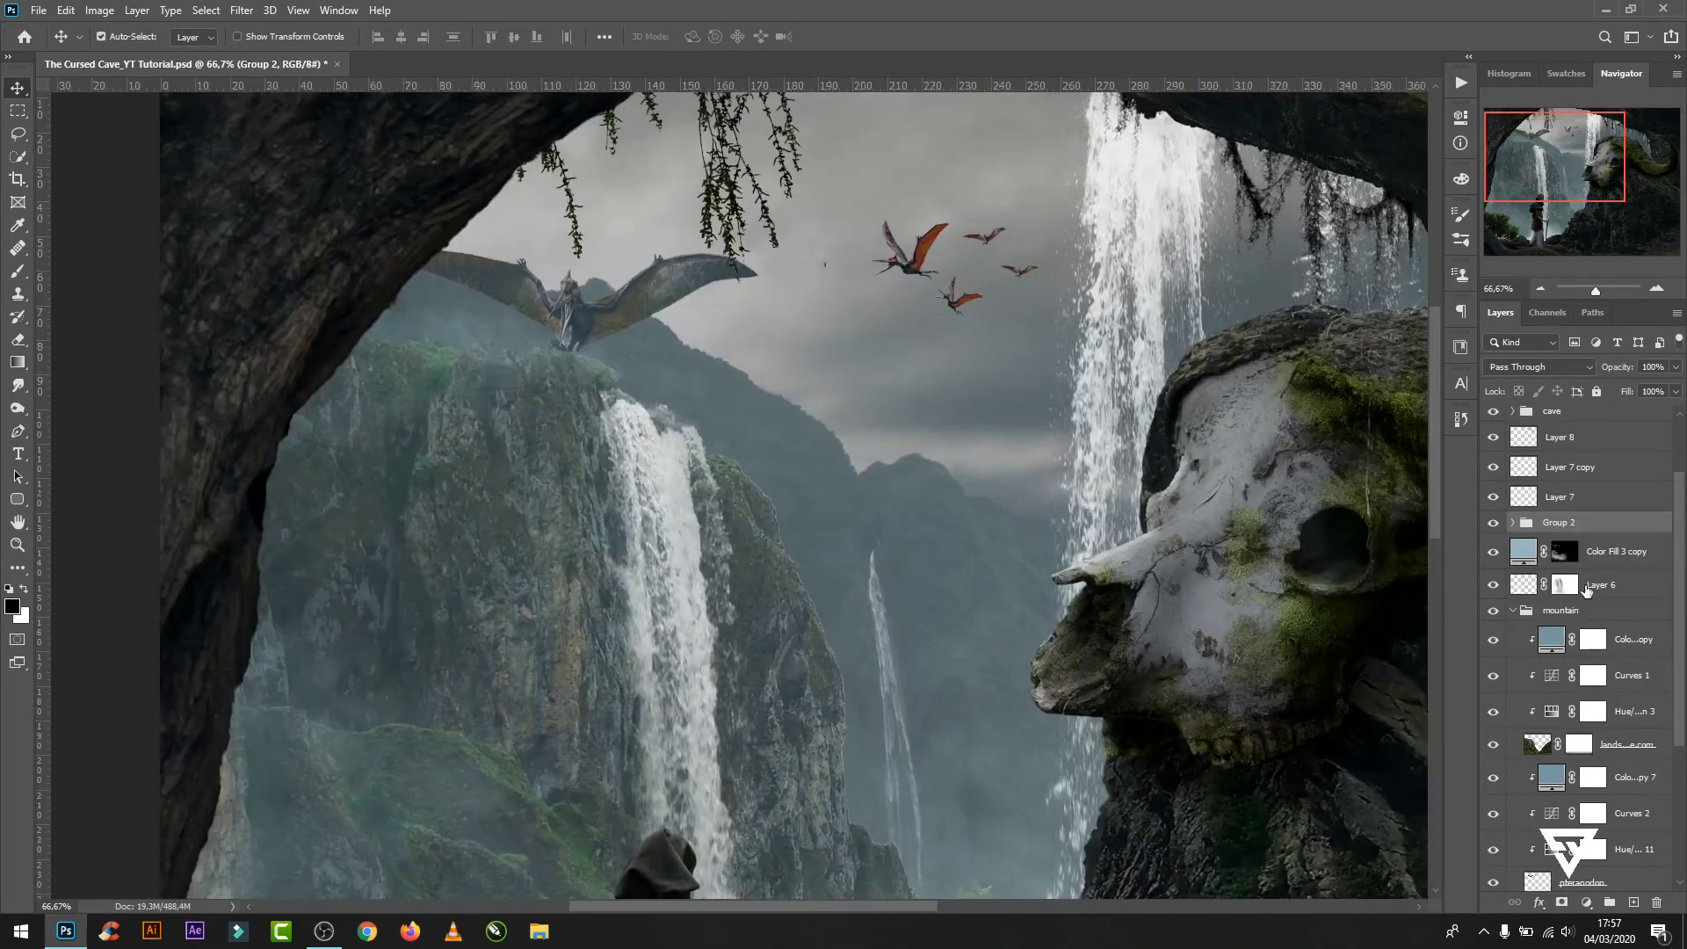
key(ctrl+t)
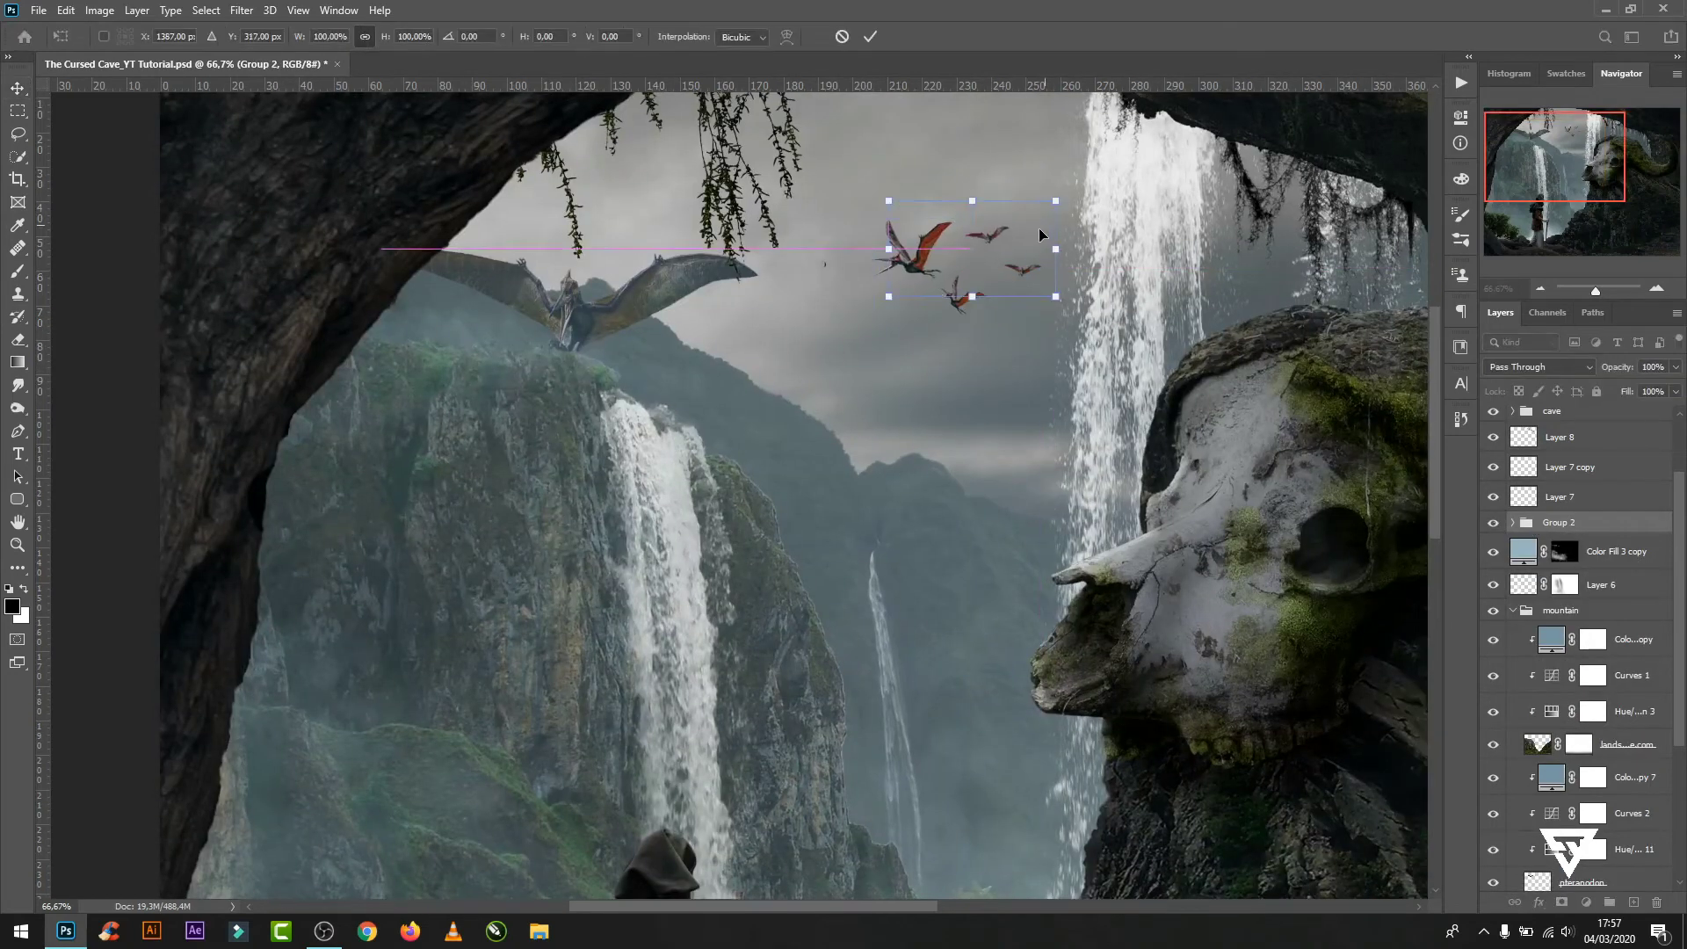
drag(1000, 250, 1049, 254)
key(Return)
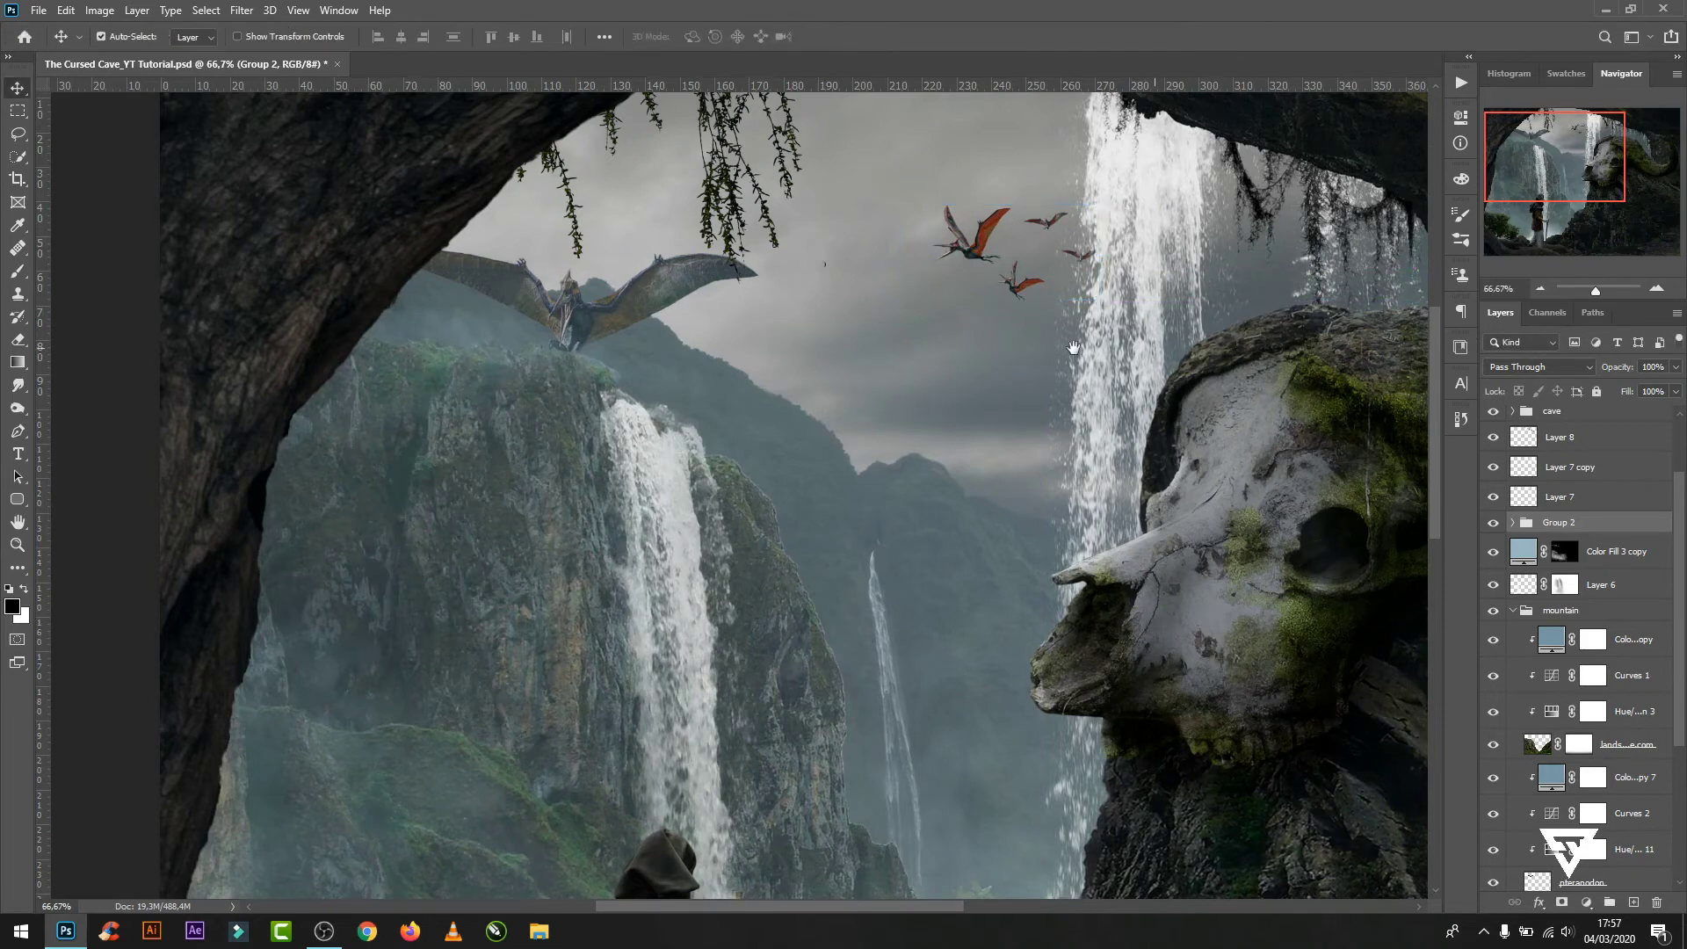
scroll(738, 492, right, 2)
- Darken the flock with a clipped Hue/Saturation adjustment
click(1586, 903)
click(1595, 731)
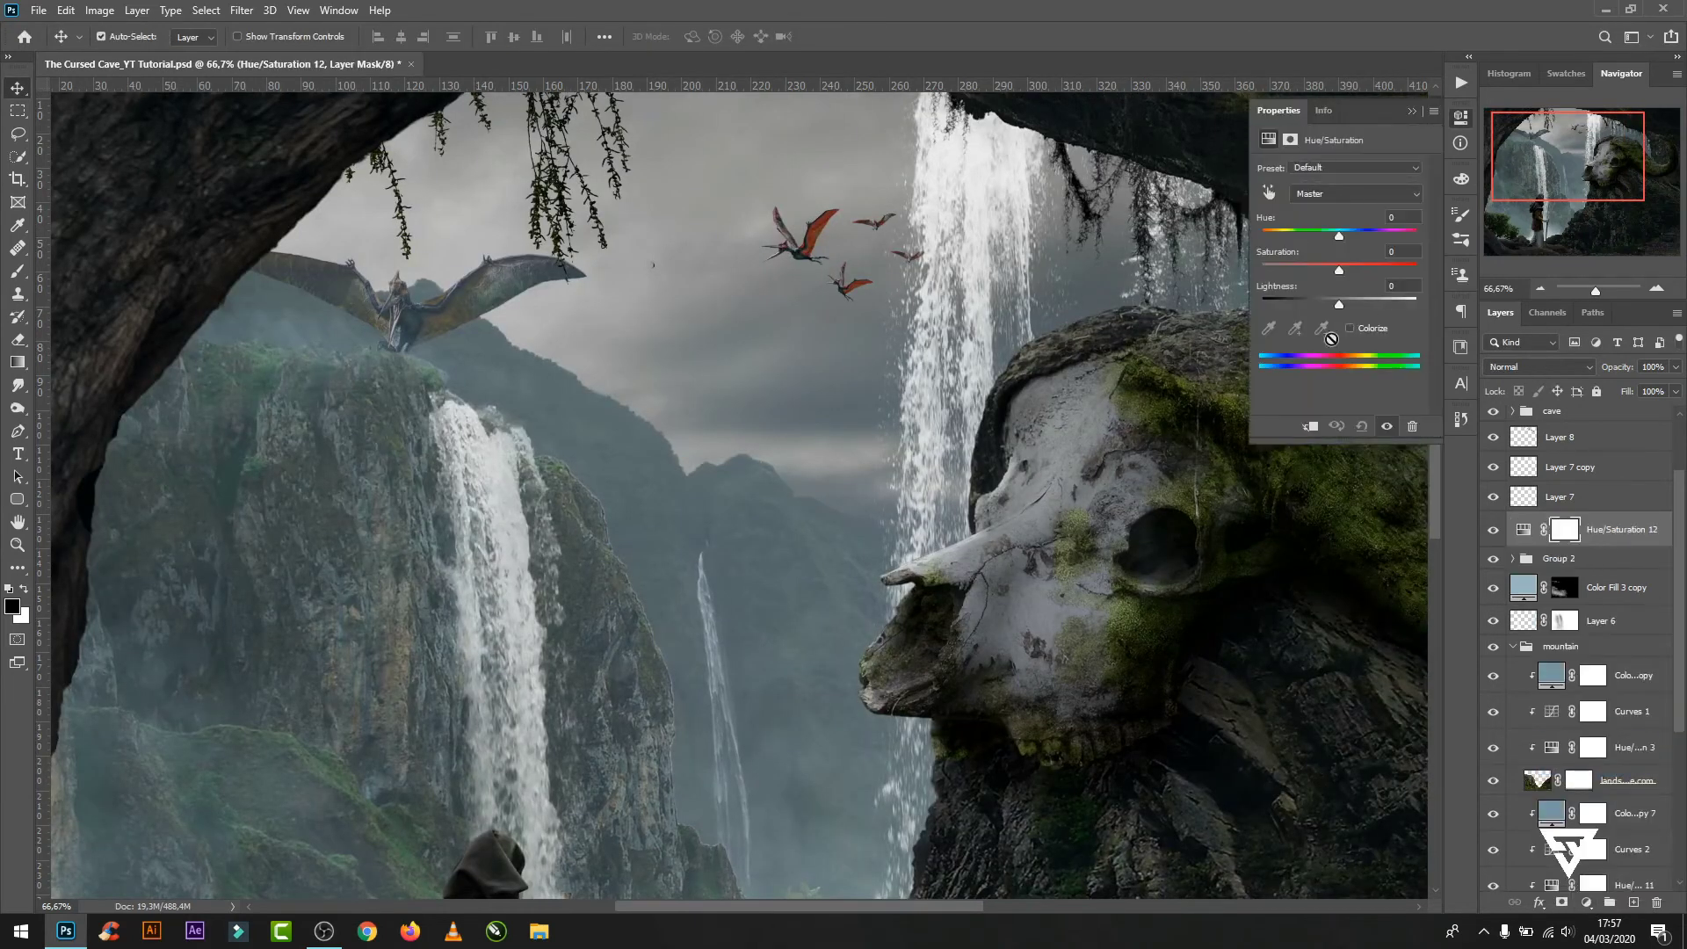
click(1309, 427)
drag(1339, 303, 1323, 307)
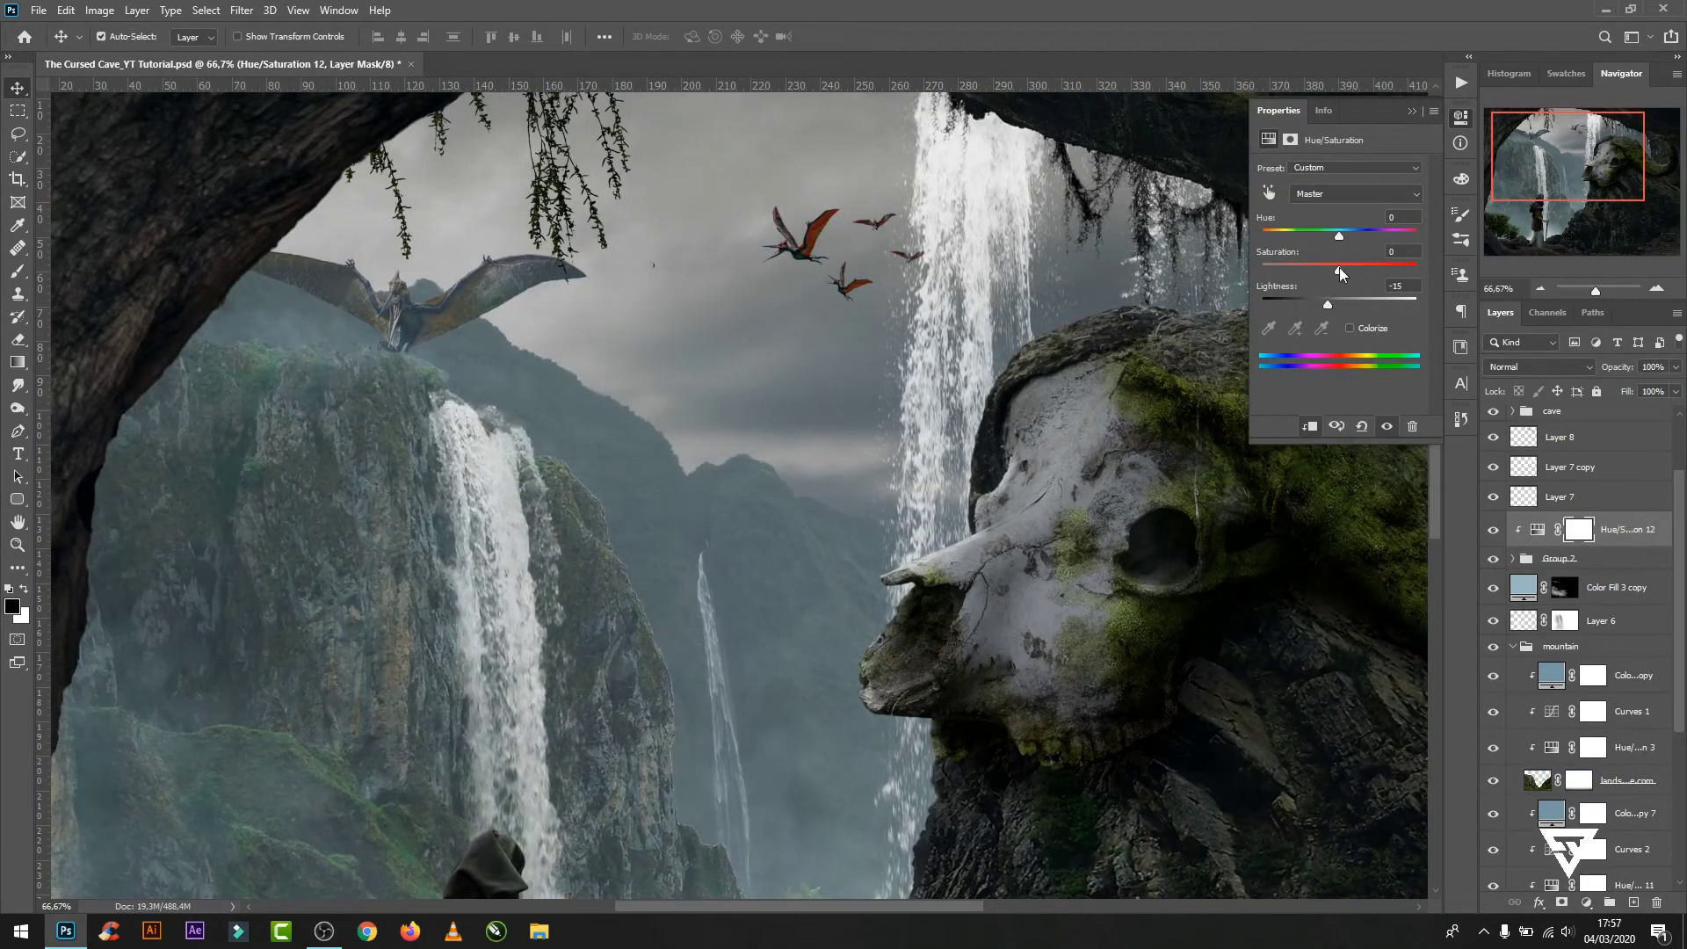
click(1460, 117)
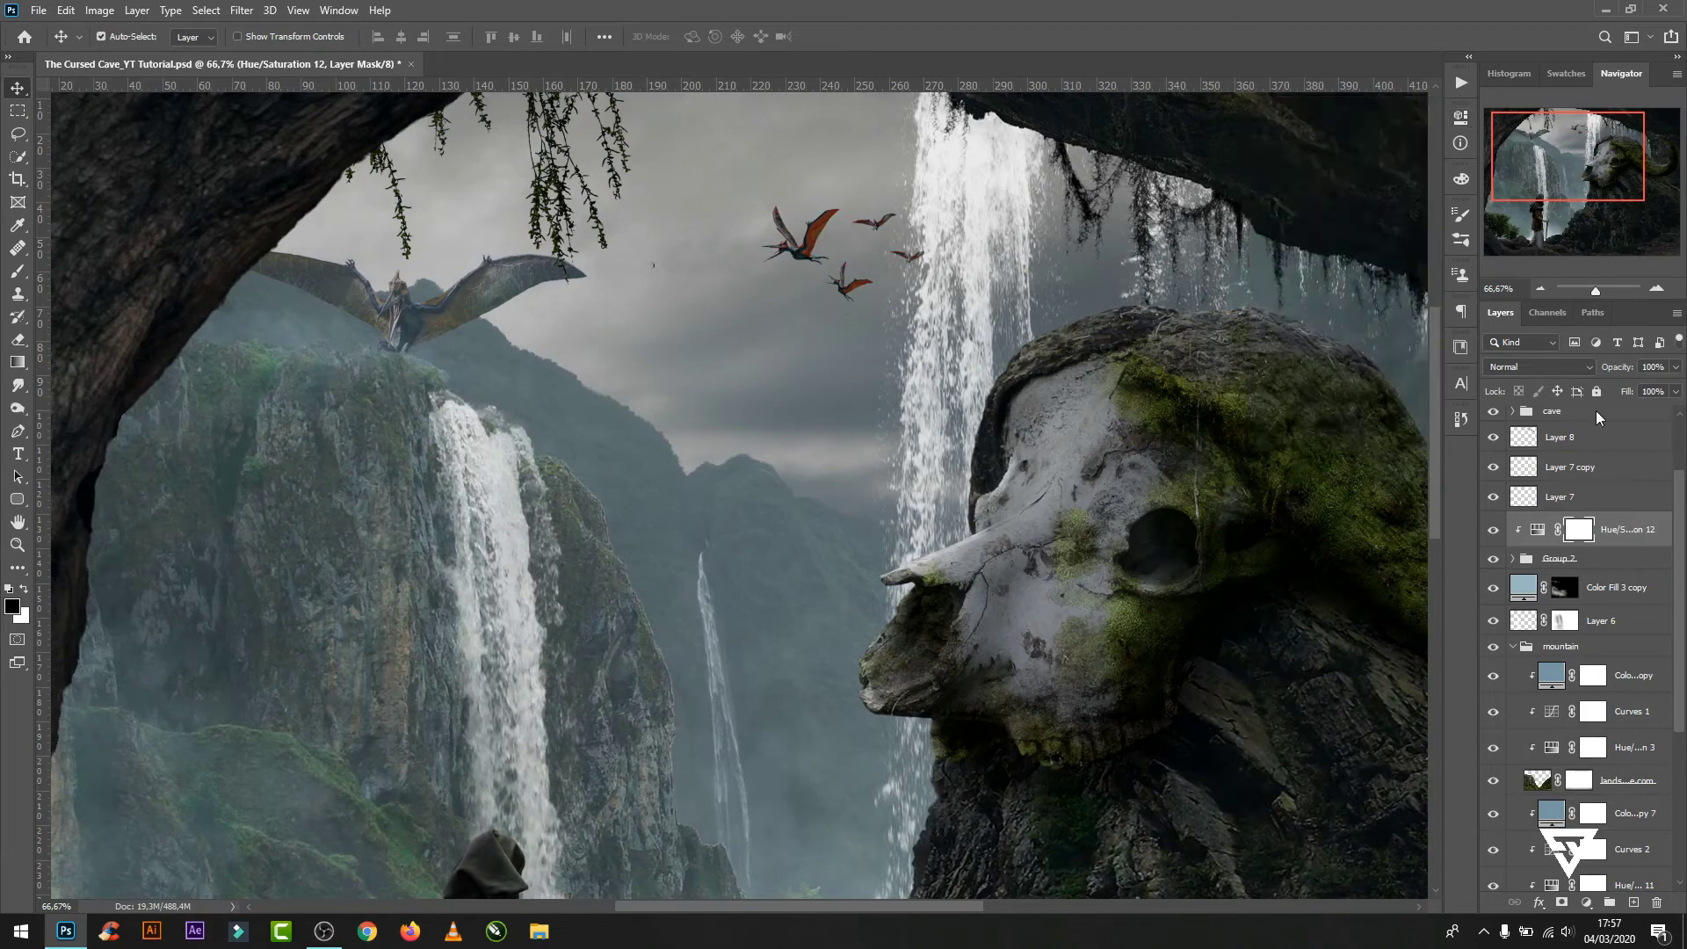
- Move a haze Color Fill copy above the flock and recolour it to a0b2b7 at 46% opacity
drag(1552, 675, 1549, 528)
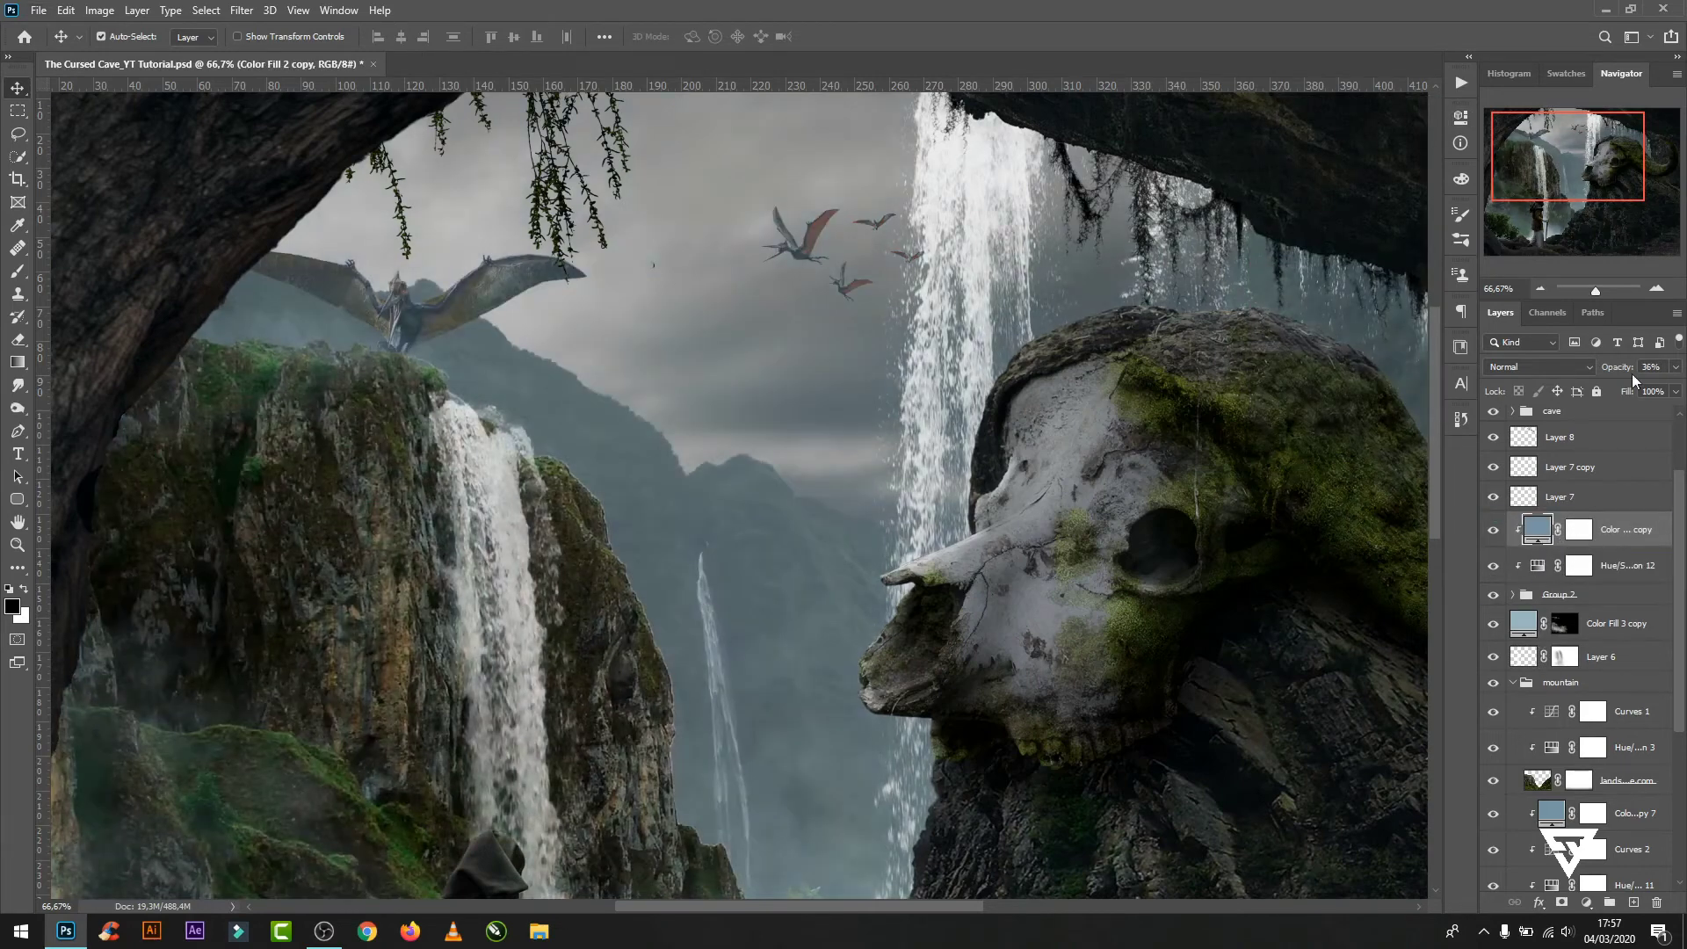
click(1676, 366)
drag(1622, 388, 1648, 388)
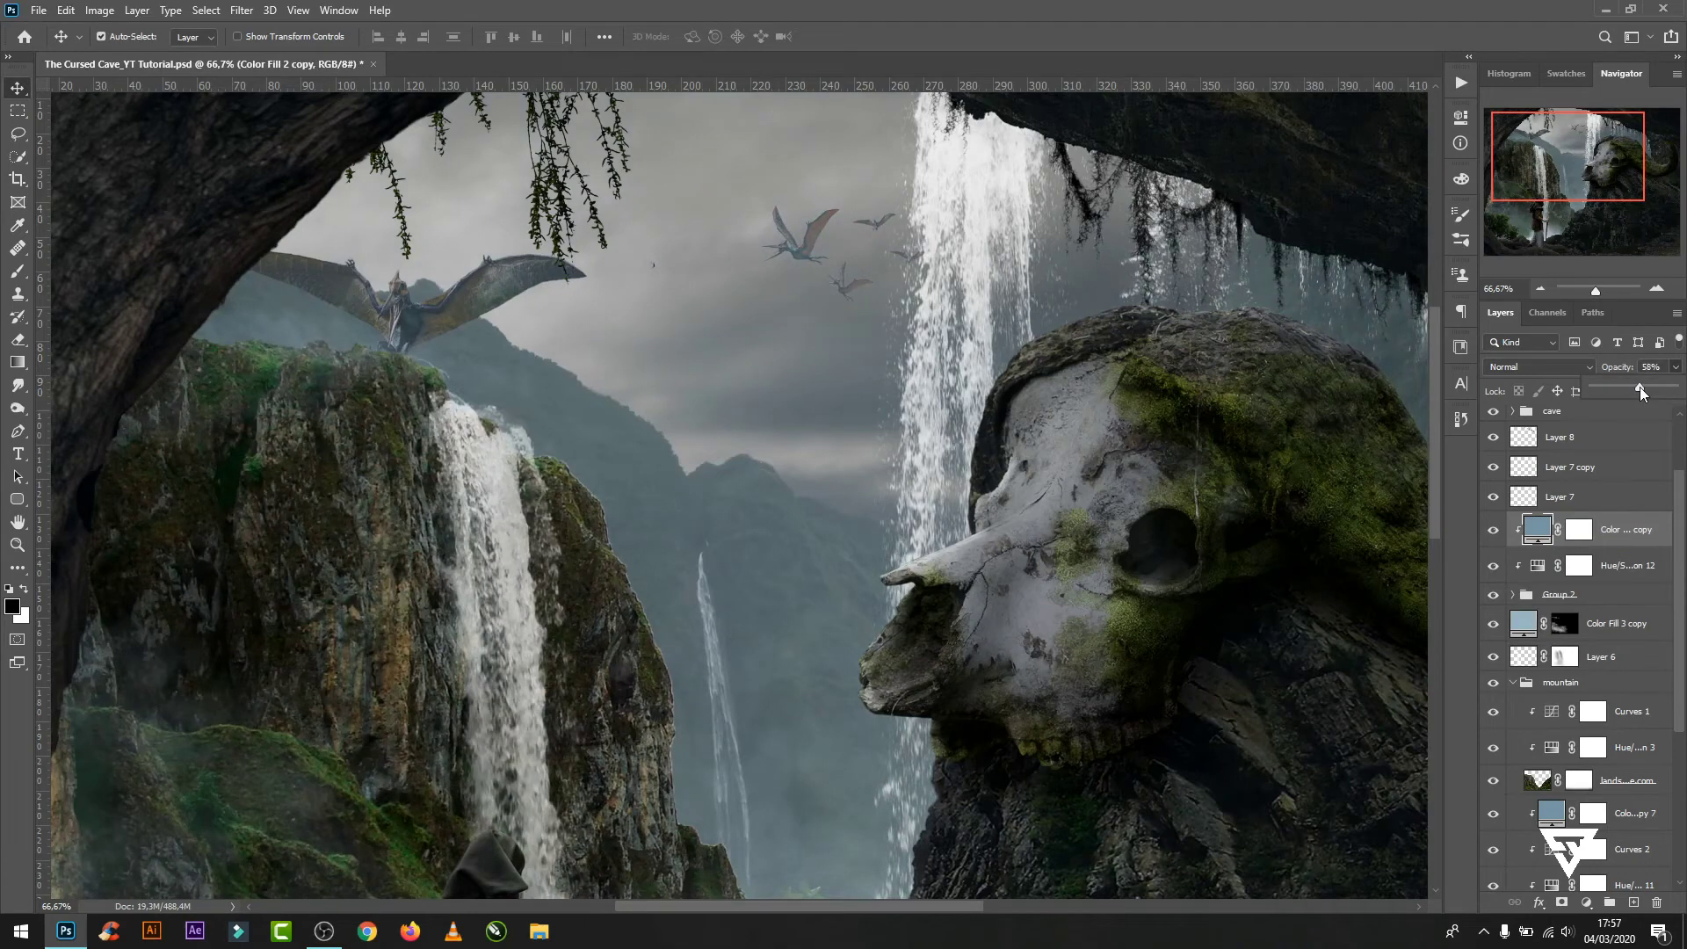
double_click(1537, 528)
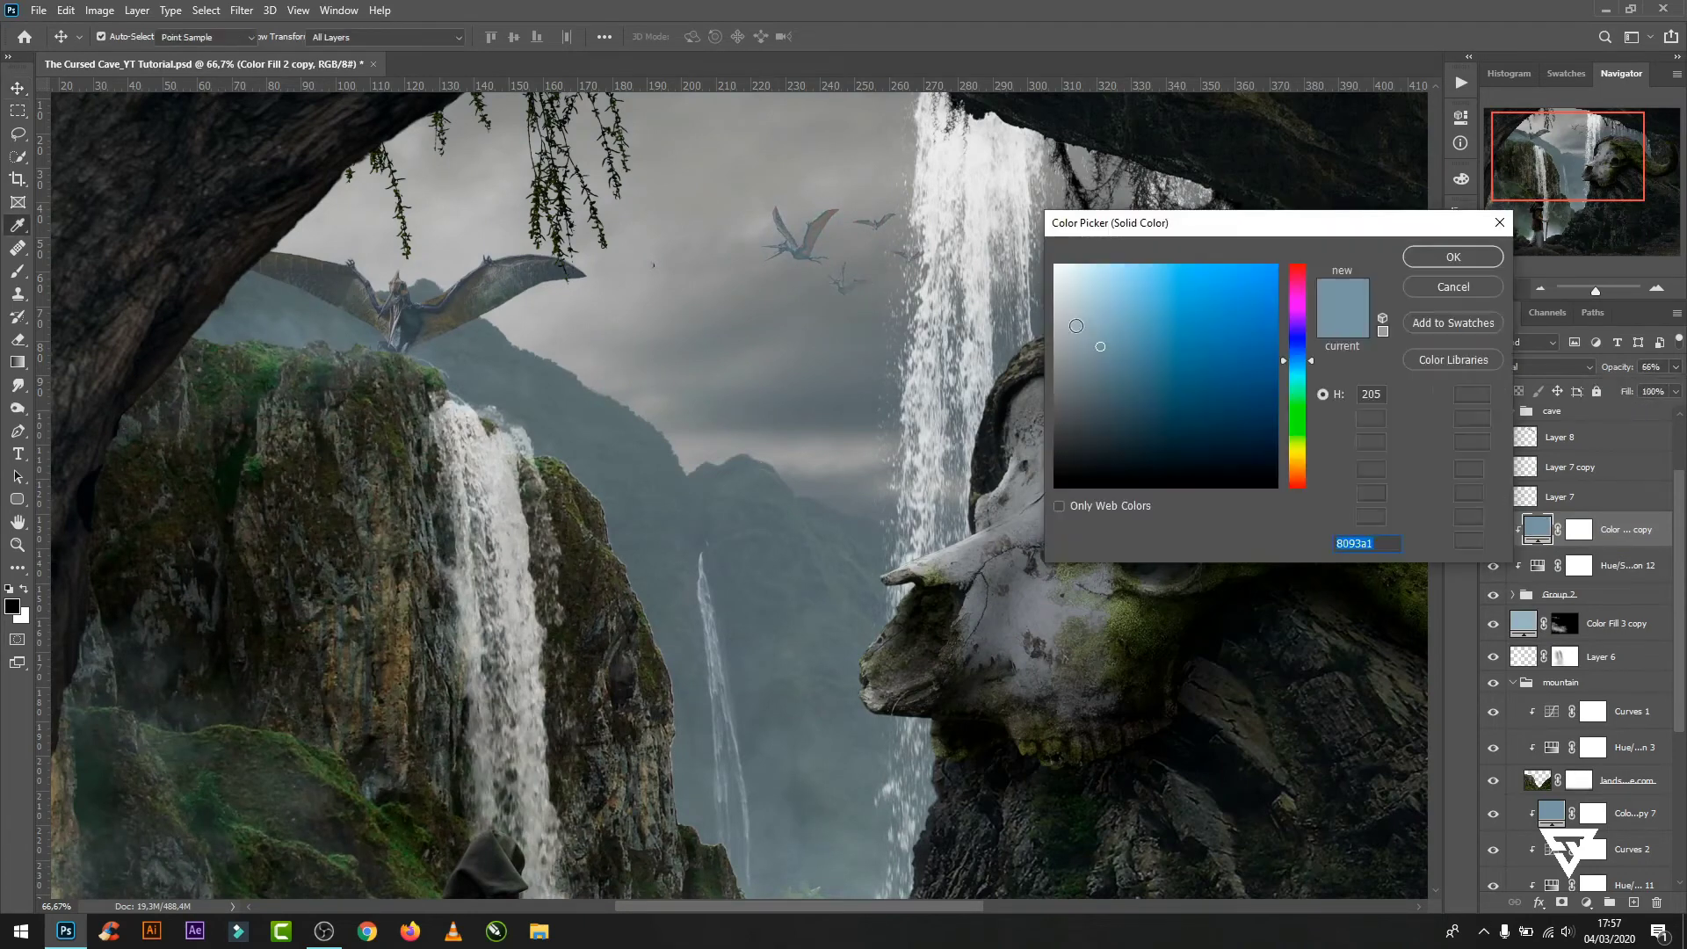
click(796, 239)
click(1074, 336)
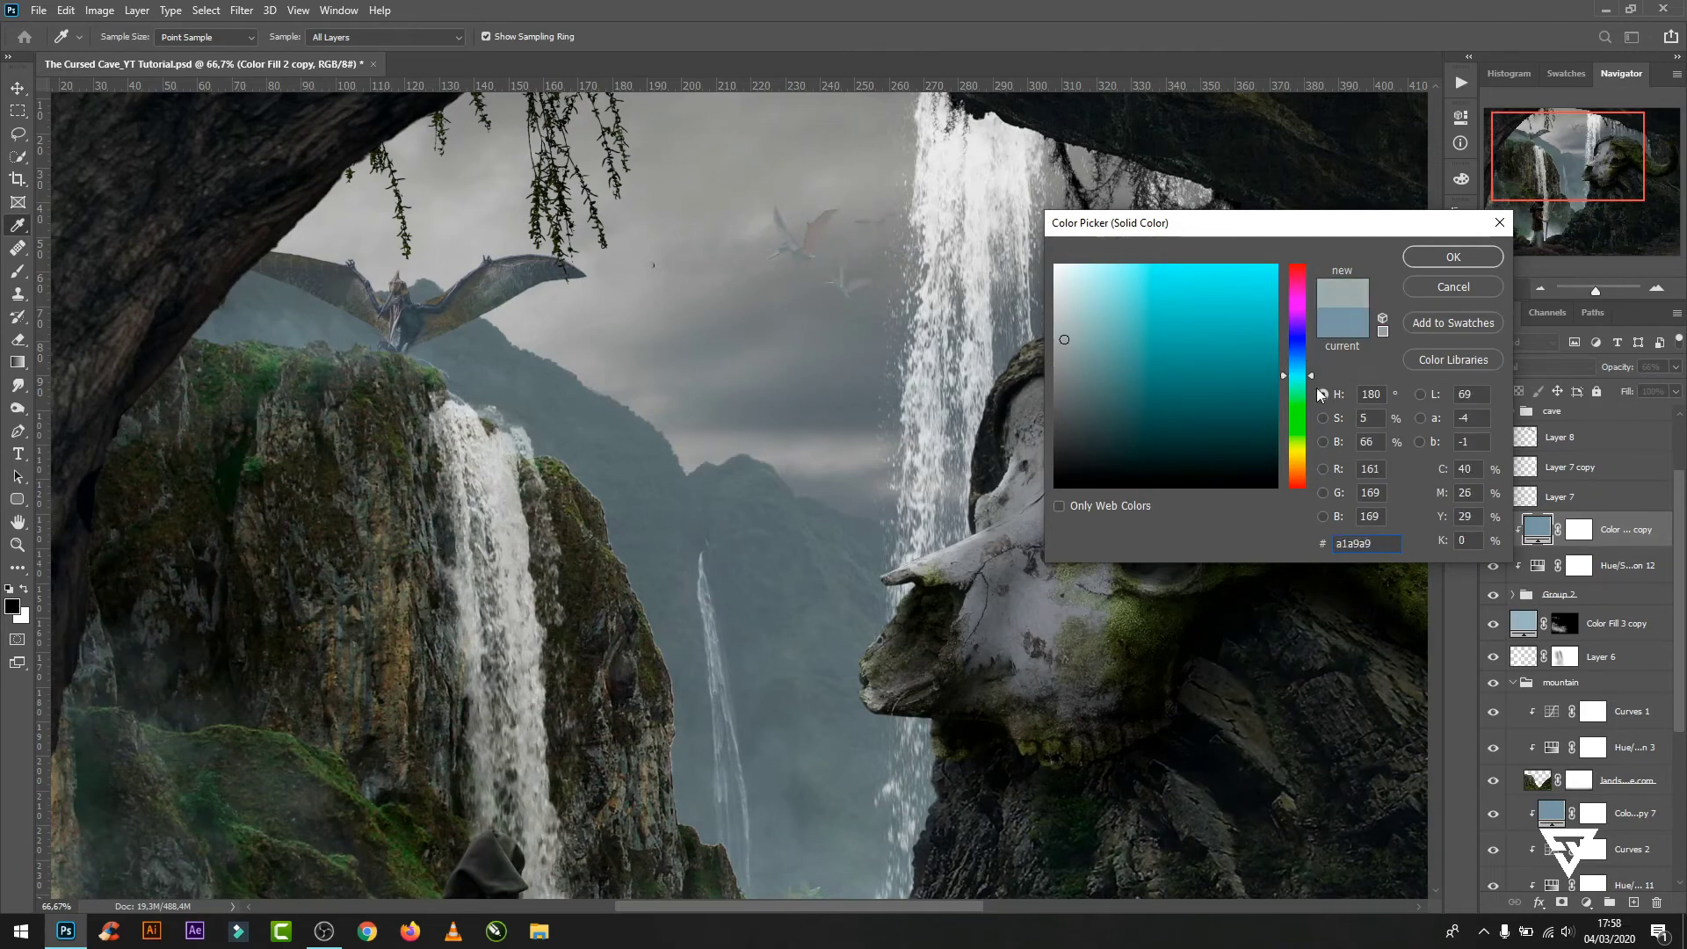
drag(1315, 376, 1313, 368)
drag(1071, 321, 1081, 327)
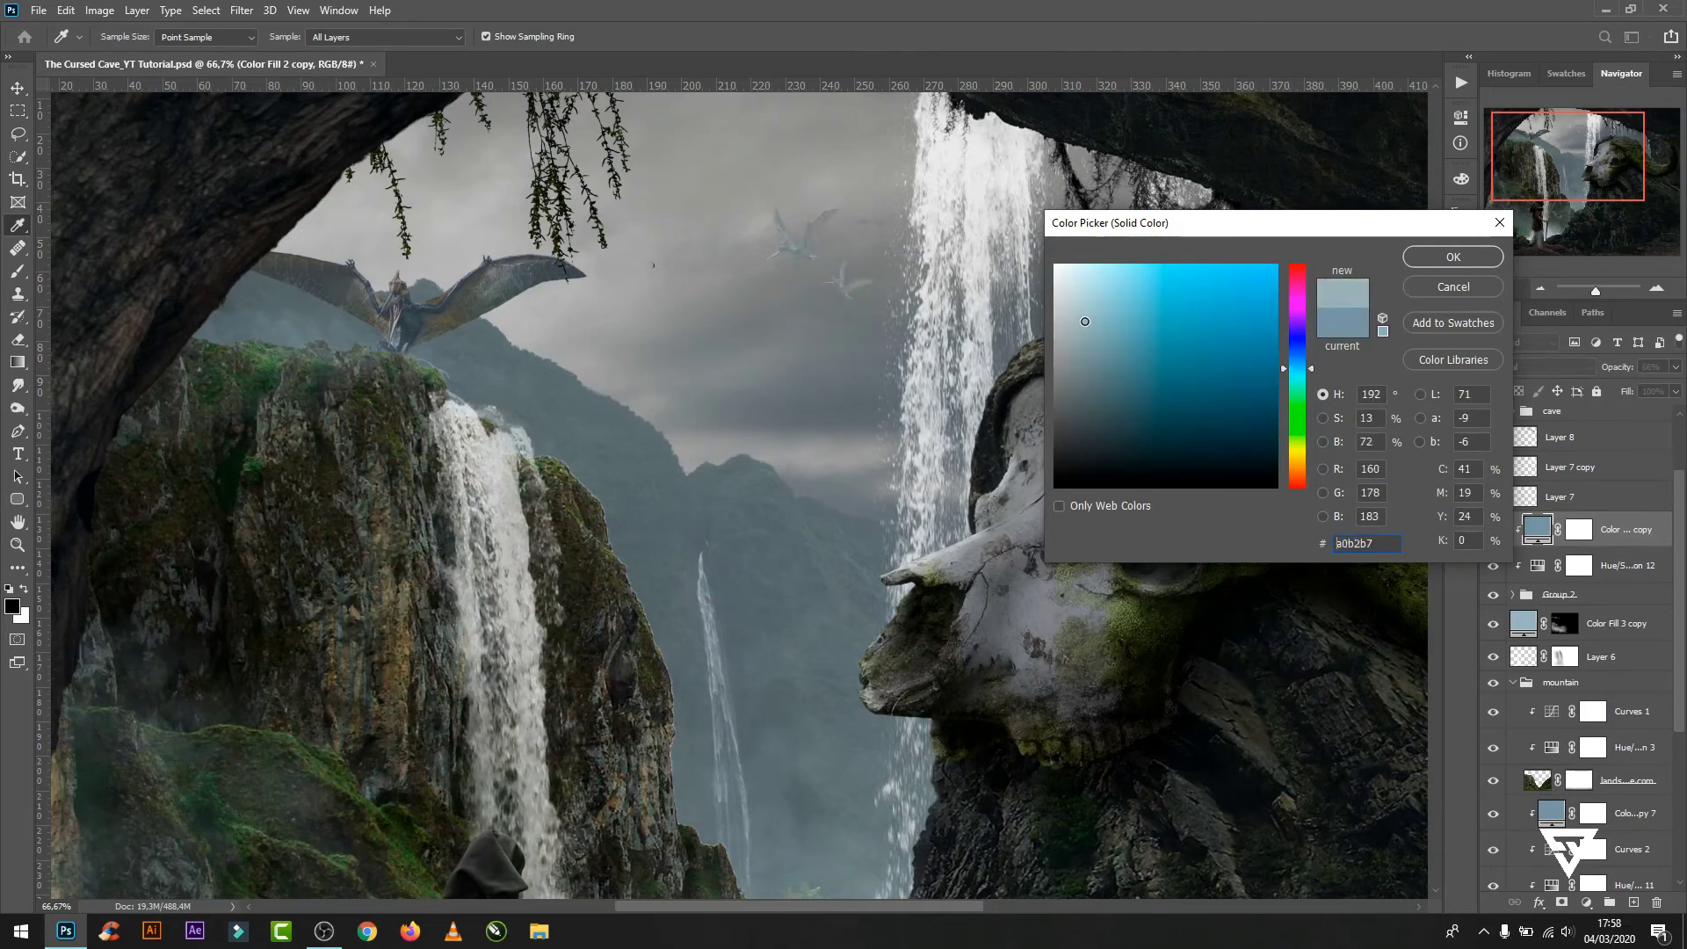
click(1418, 263)
drag(1574, 392, 1612, 391)
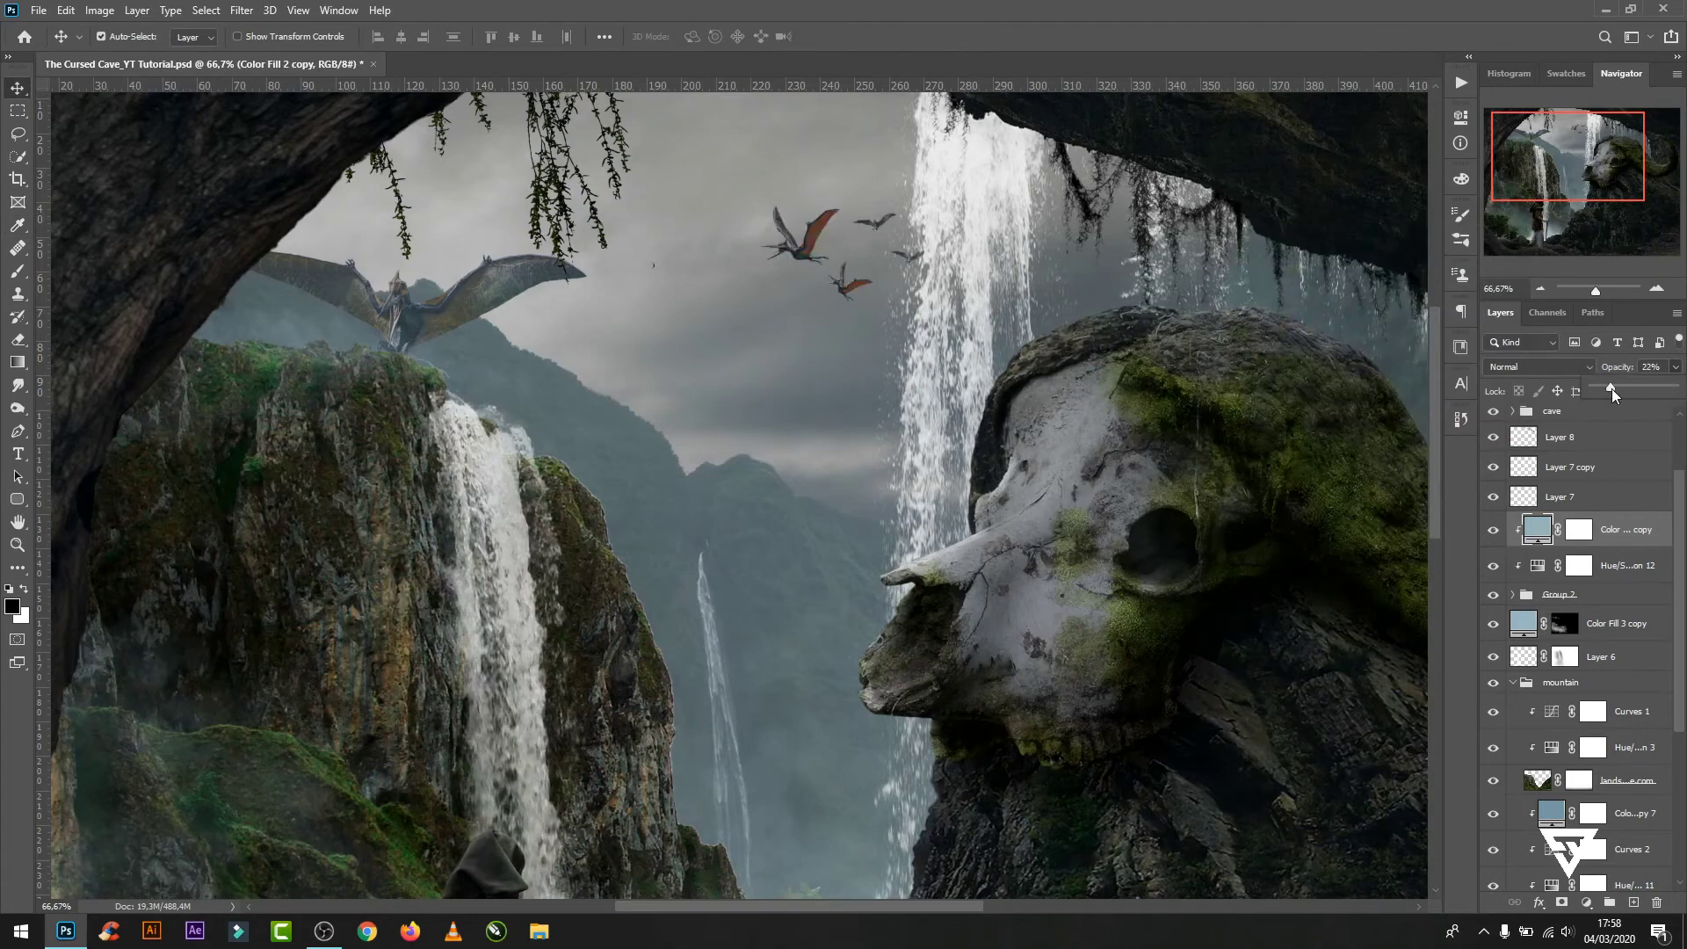
- Add a Curves 3 adjustment clipped above the haze fill
click(1586, 902)
click(1582, 673)
click(1310, 426)
- Pull the flock's Curves 3 down to darken the pterodactyls
drag(1322, 303, 1323, 312)
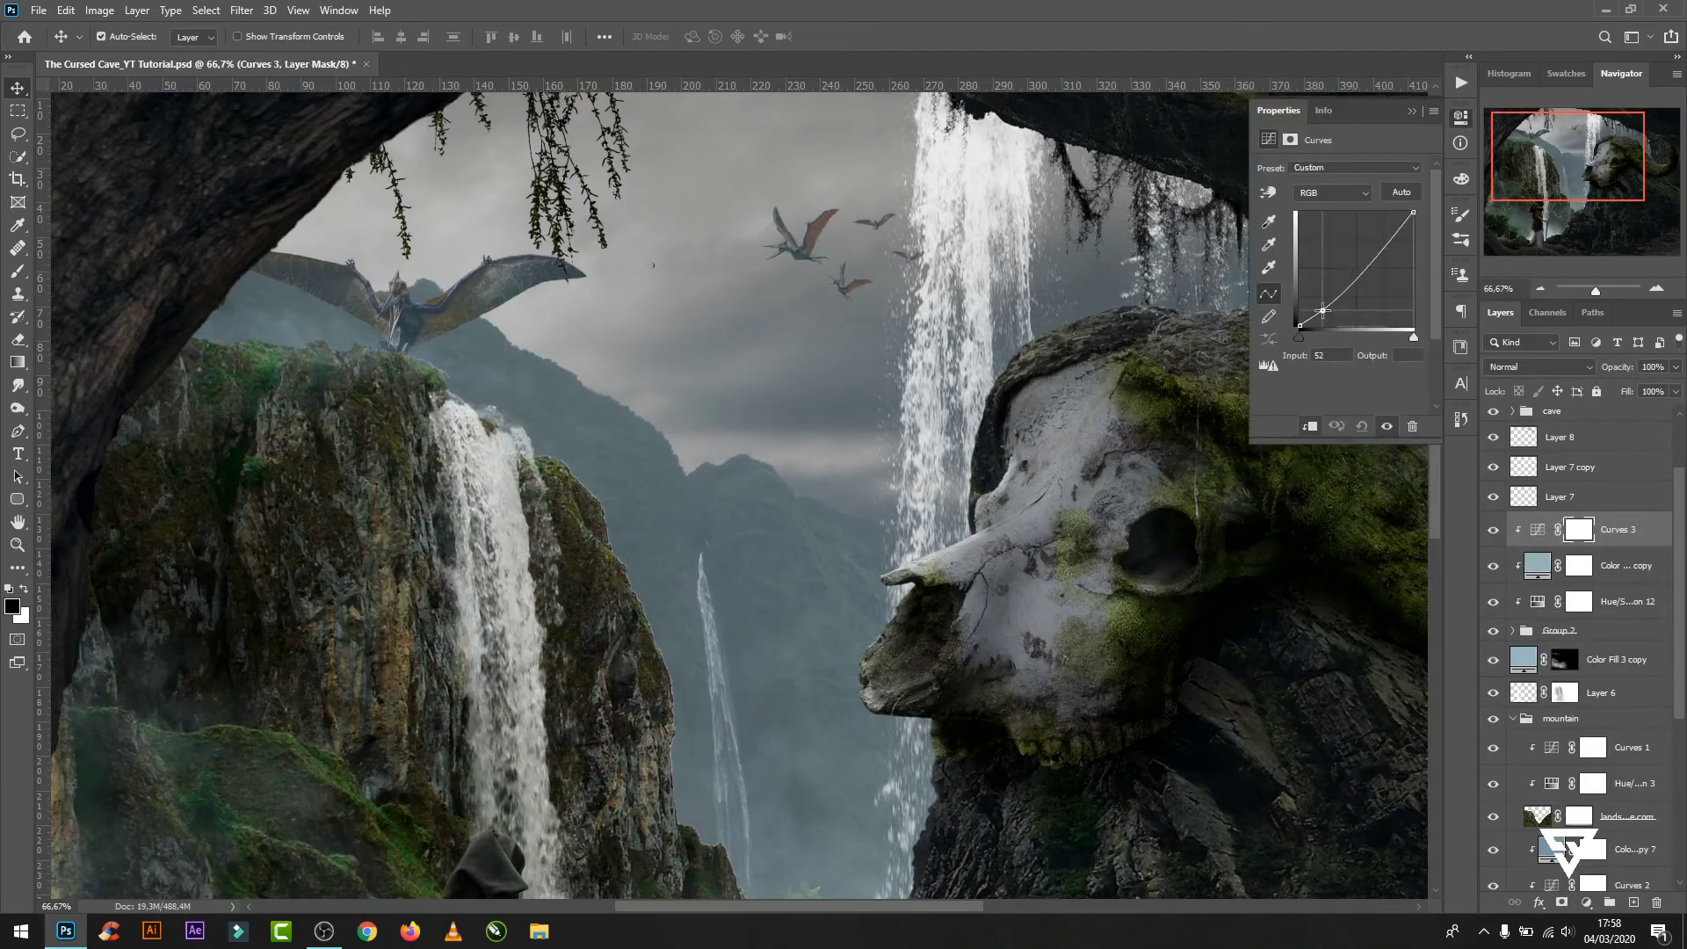
drag(1373, 236, 1377, 240)
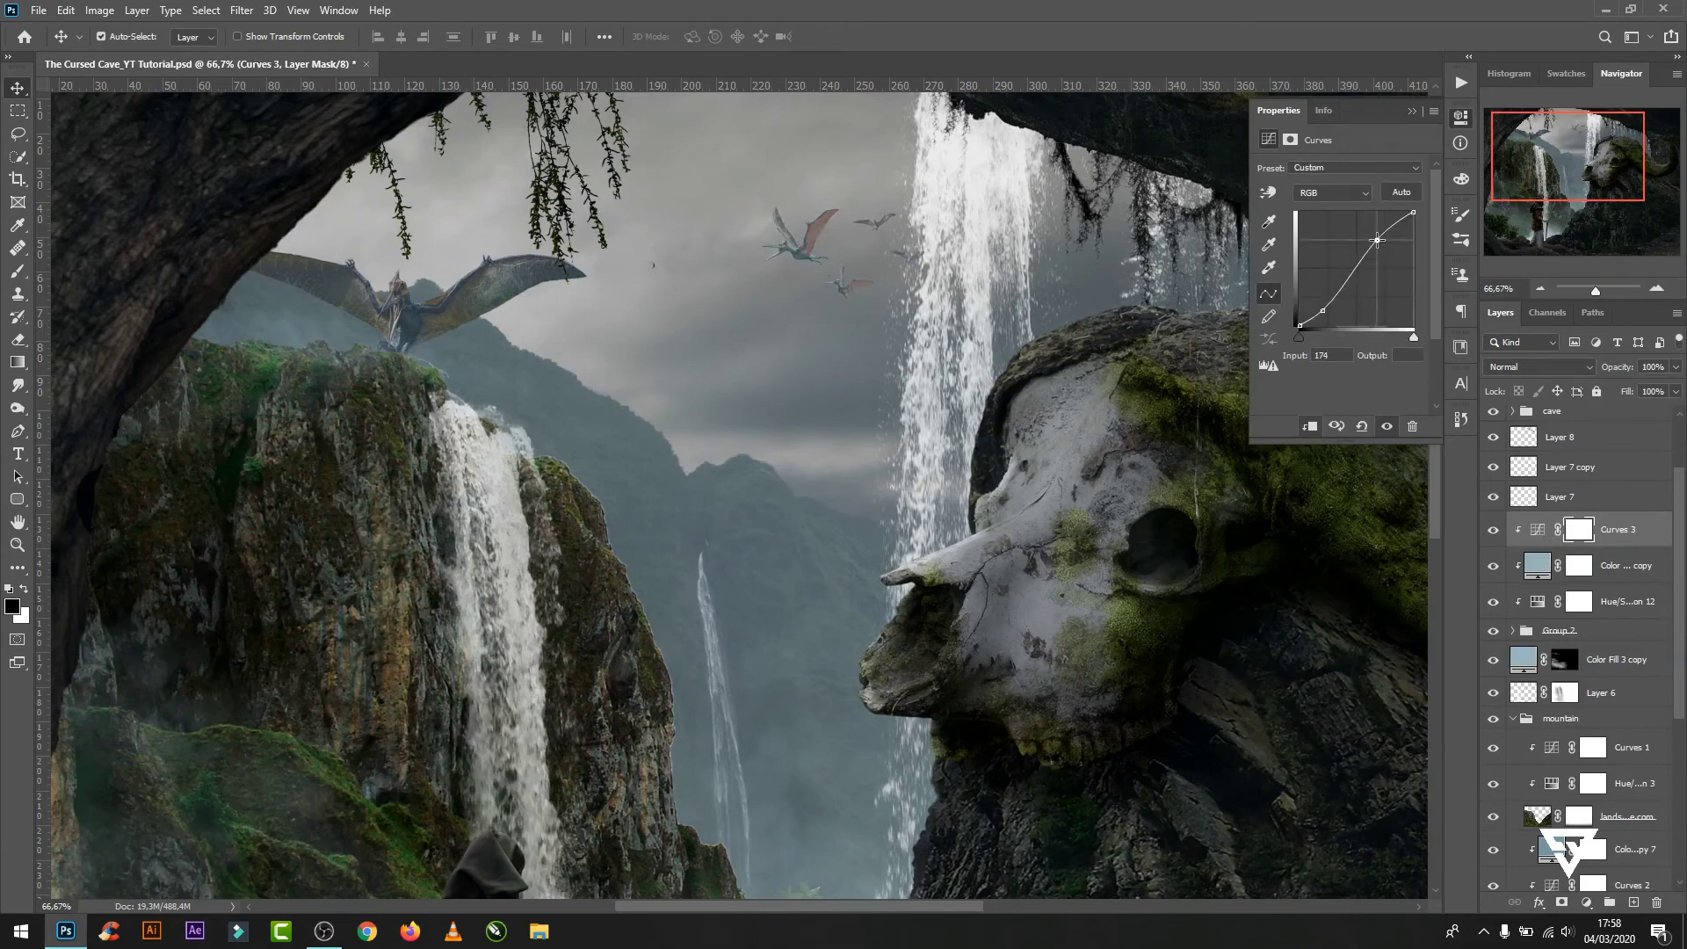
click(1412, 111)
key(ctrl+minus)
key(ctrl+minus)
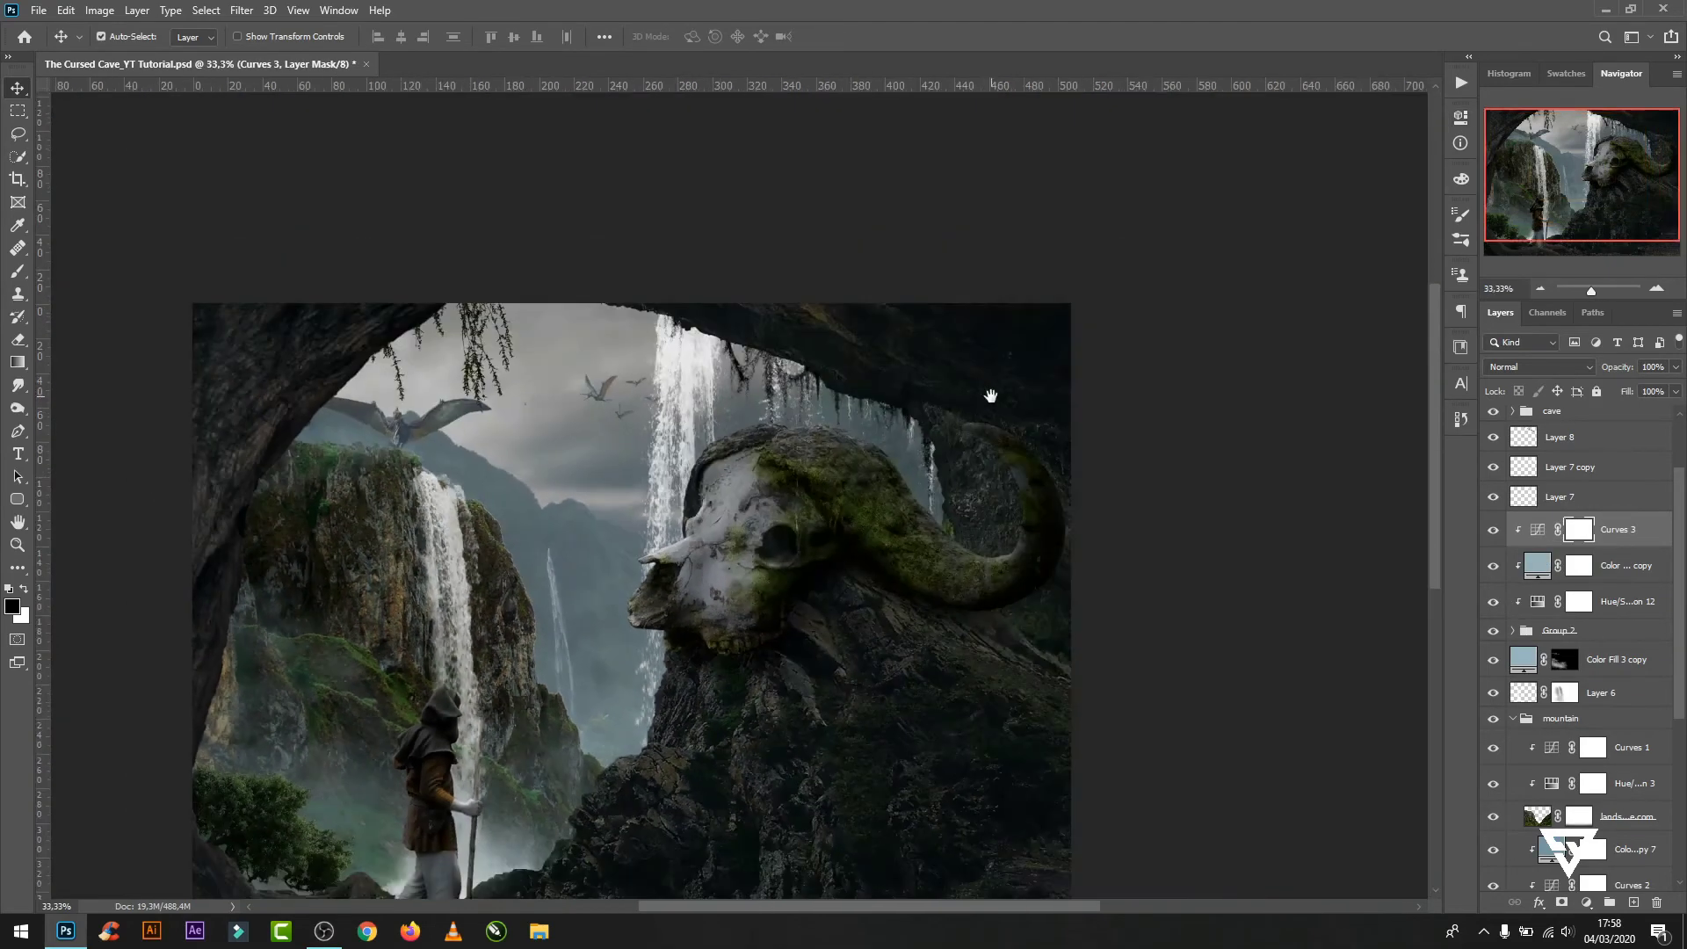
drag(990, 396, 992, 380)
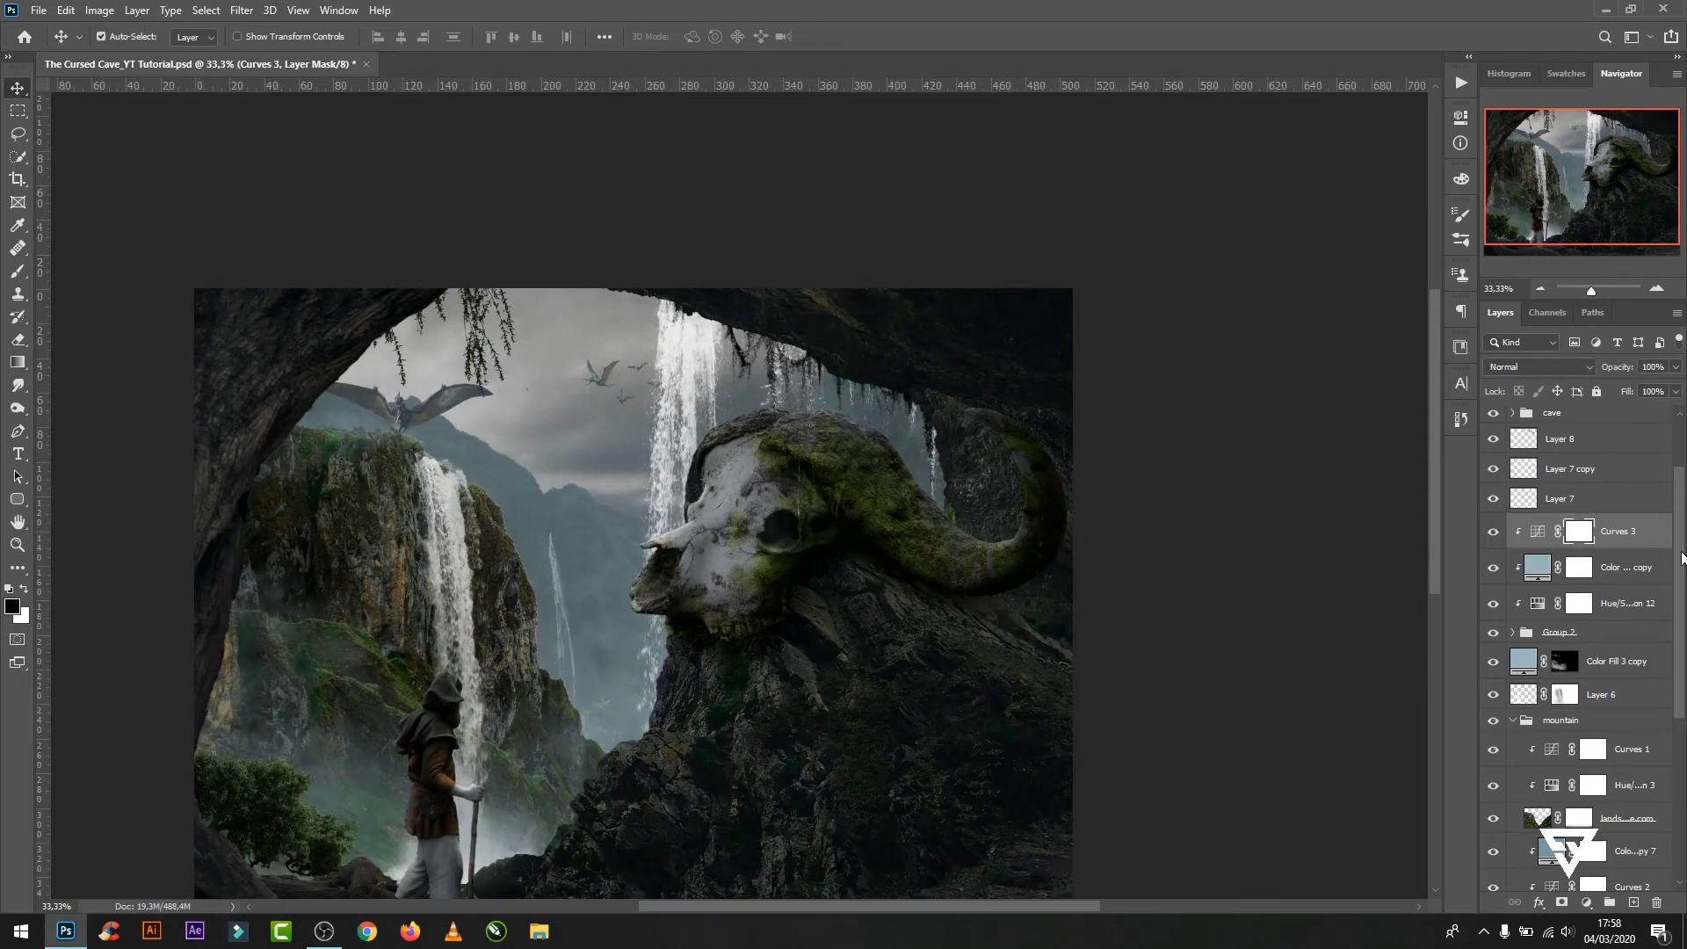
scroll(1683, 558, up, 2)
drag(1022, 590, 1141, 502)
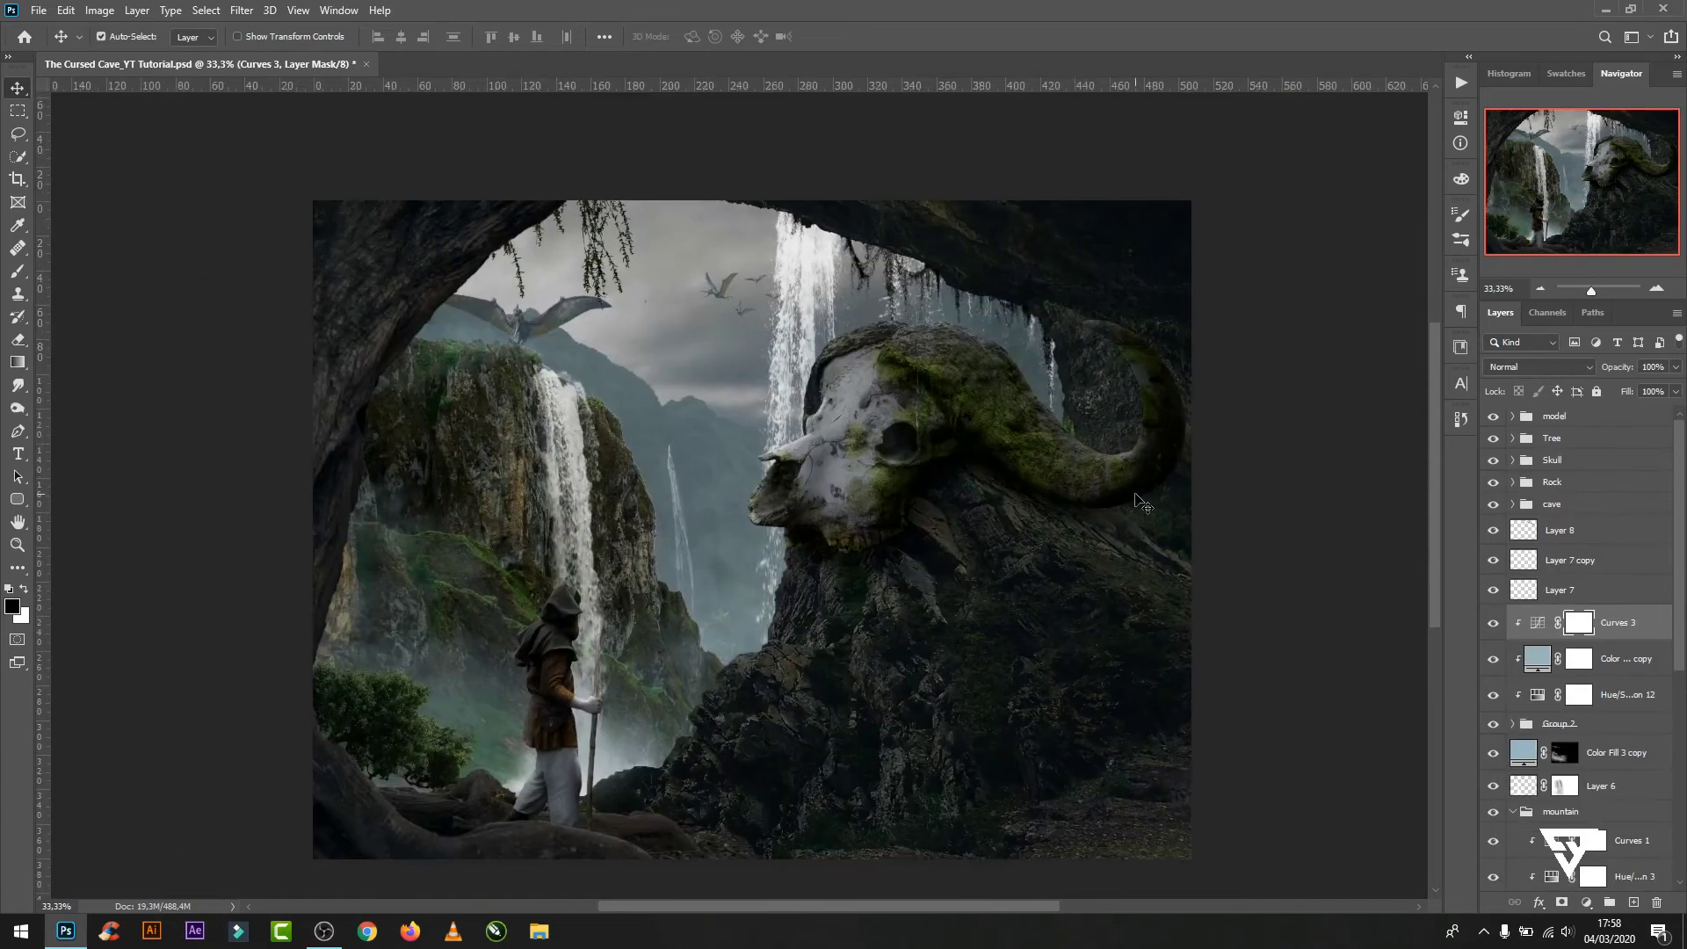
- Lower the skull model's Hue/Saturation saturation to -40
click(1513, 416)
click(1589, 443)
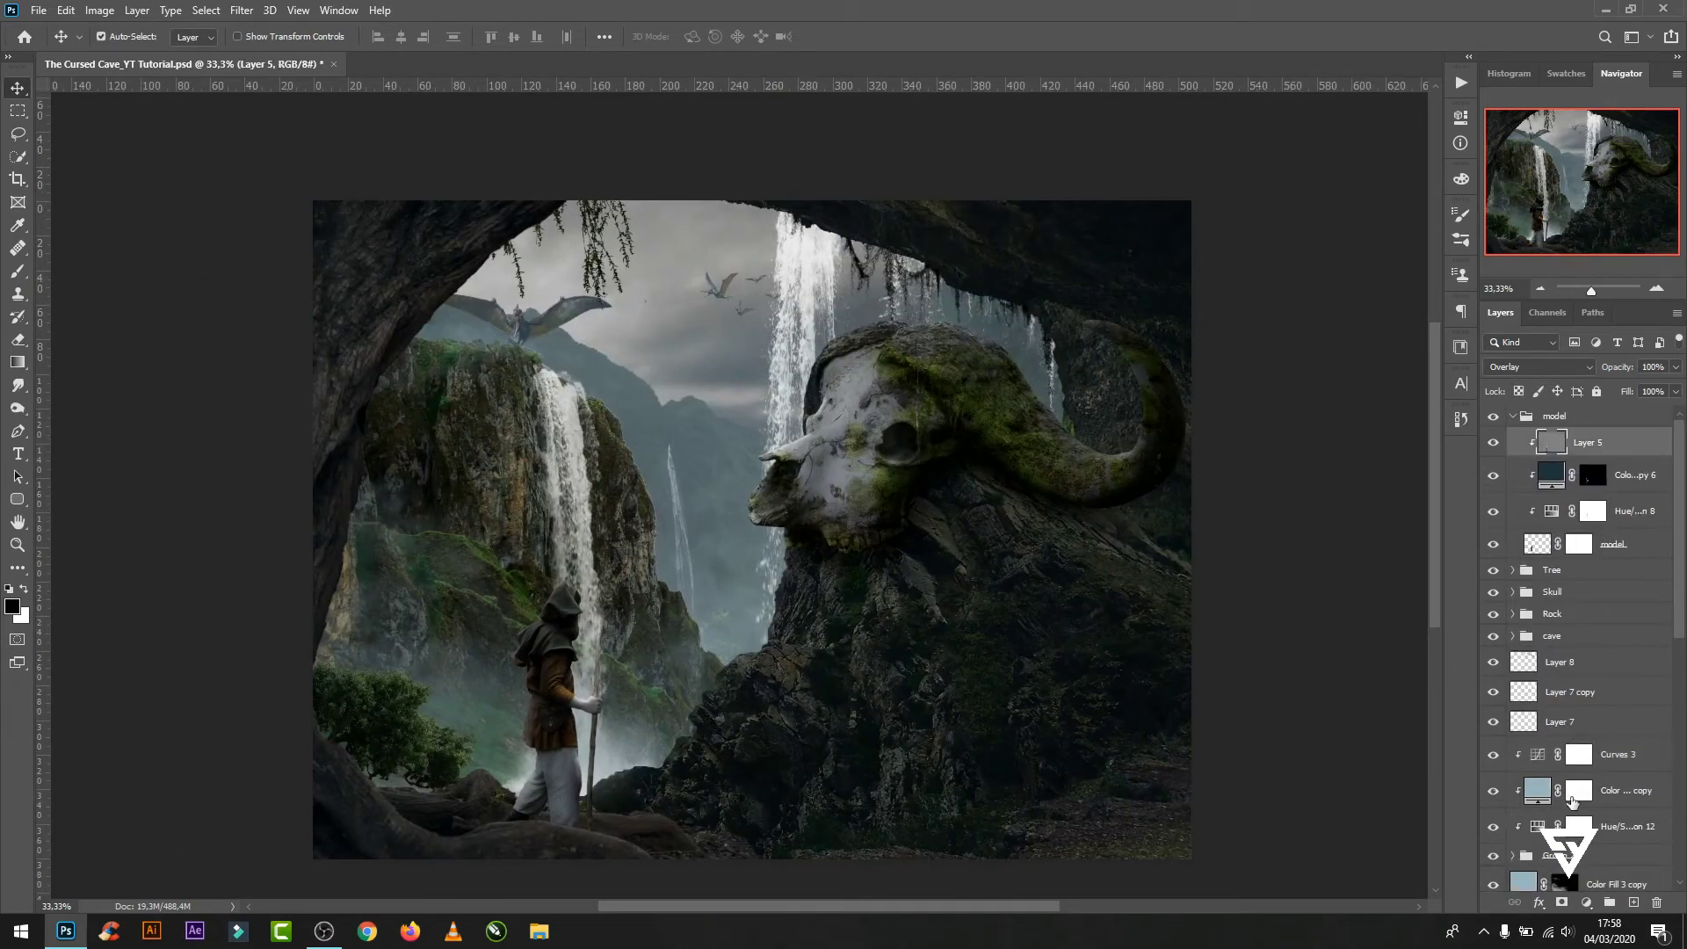
click(1588, 904)
click(1552, 511)
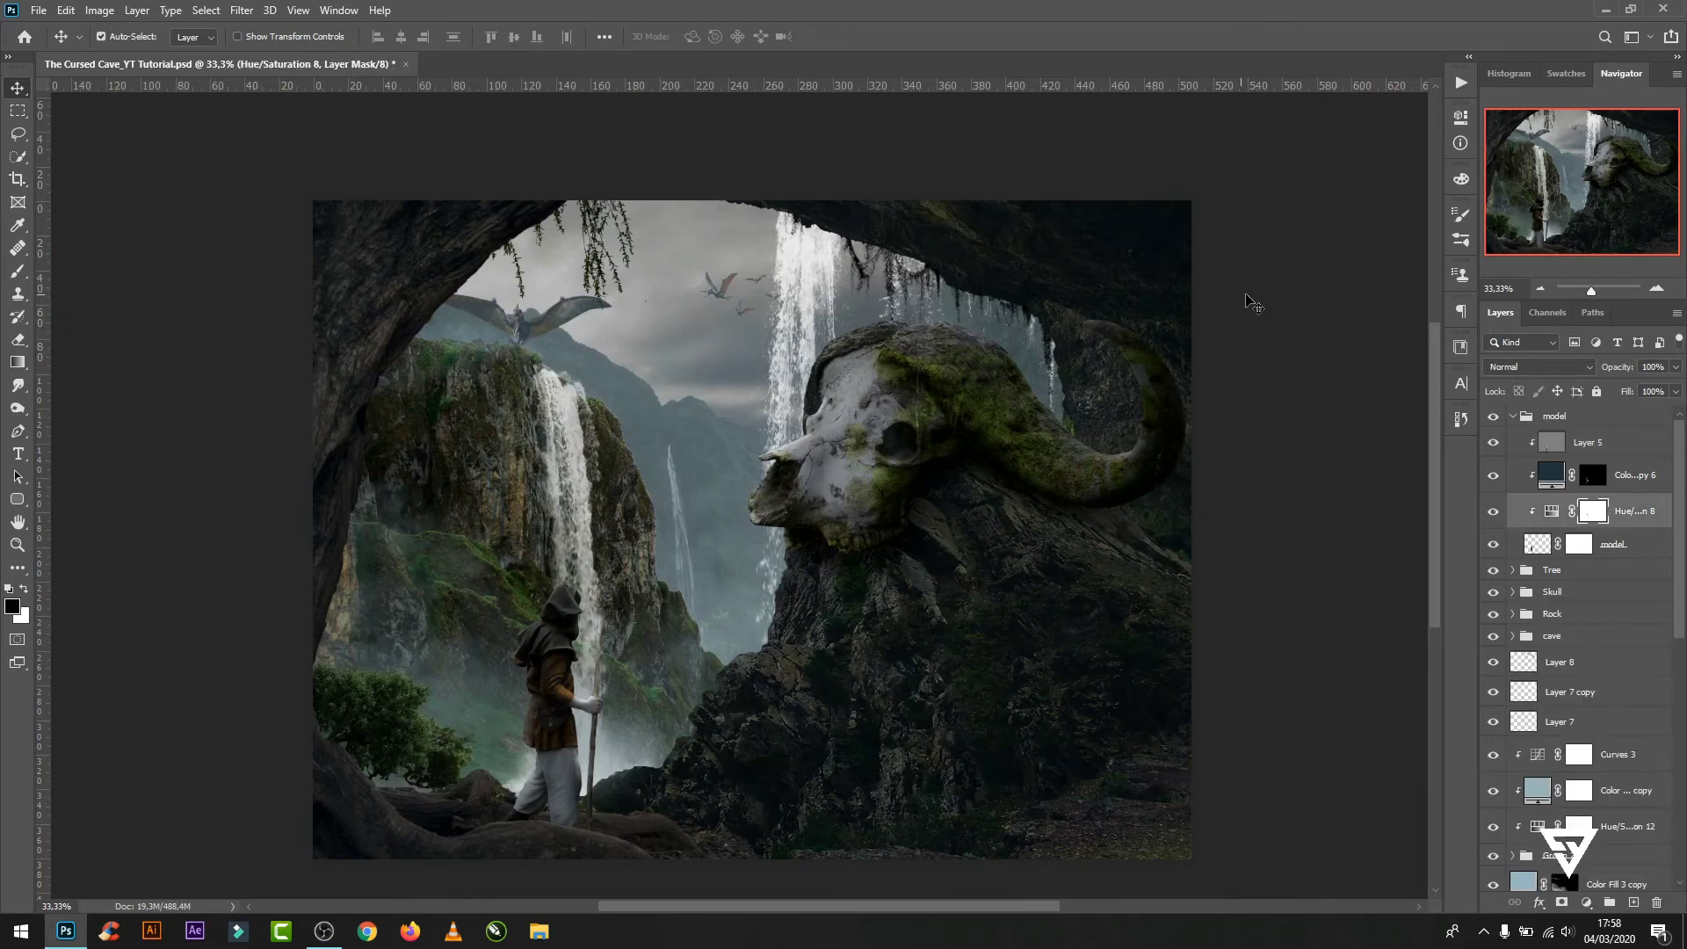
double_click(1552, 510)
drag(1323, 268, 1308, 269)
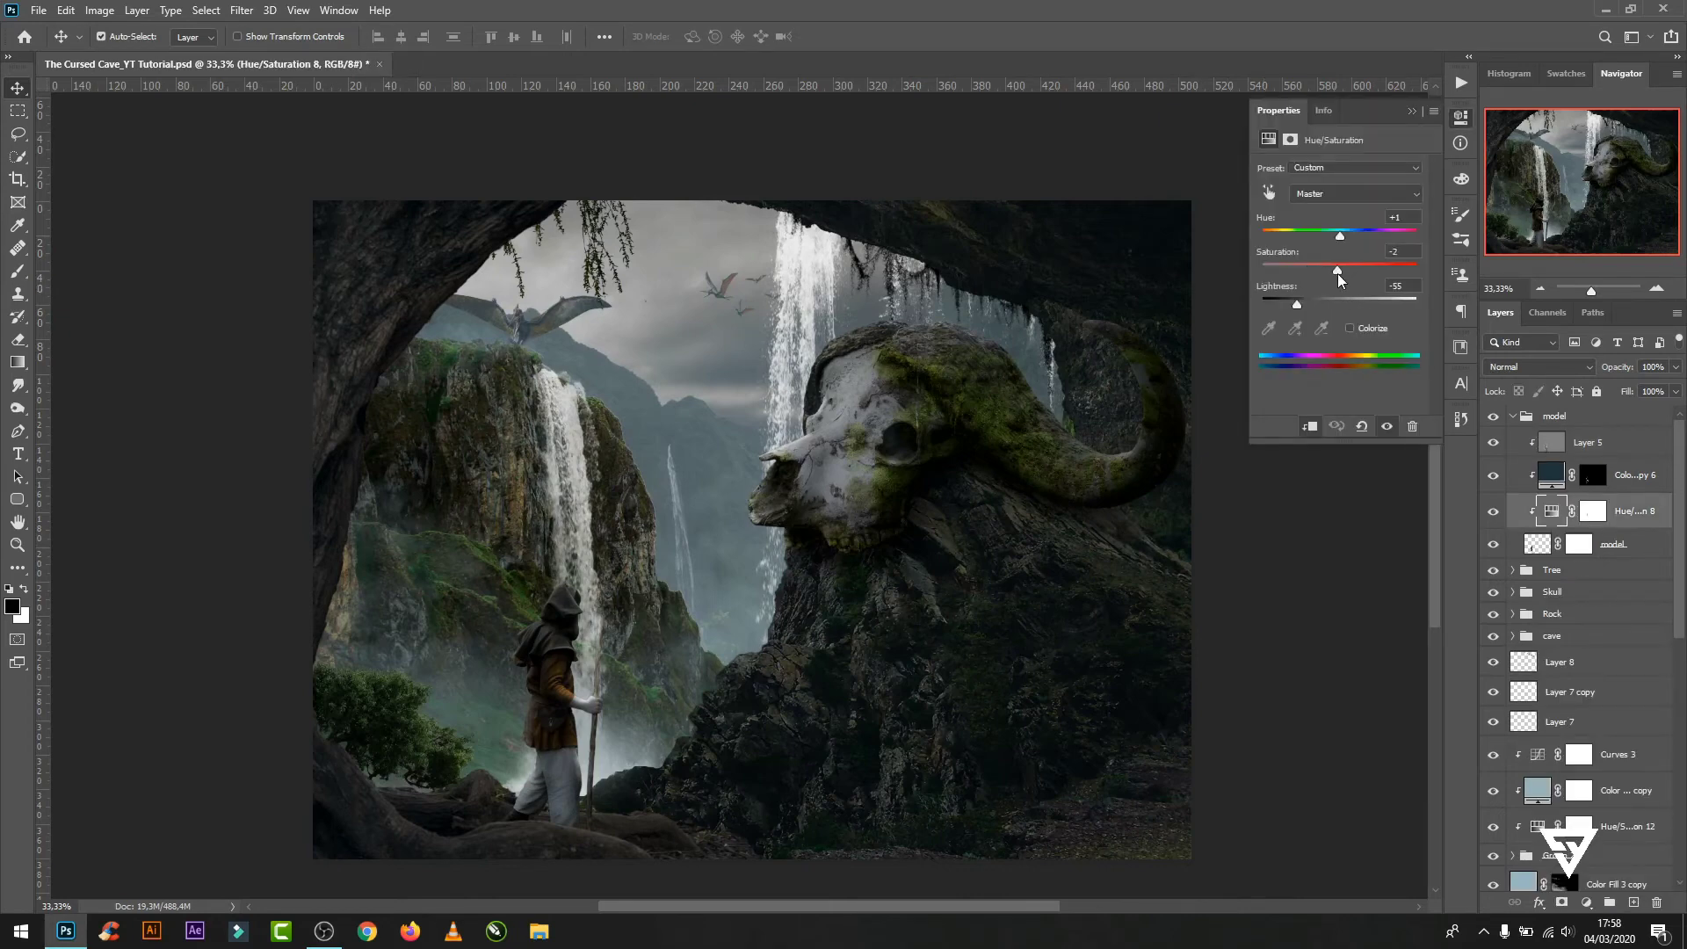
click(1460, 117)
- Move Curves 1 into the mountain group and fade the blue Color Fill copy 8 to 40% opacity
scroll(597, 645, up, 1)
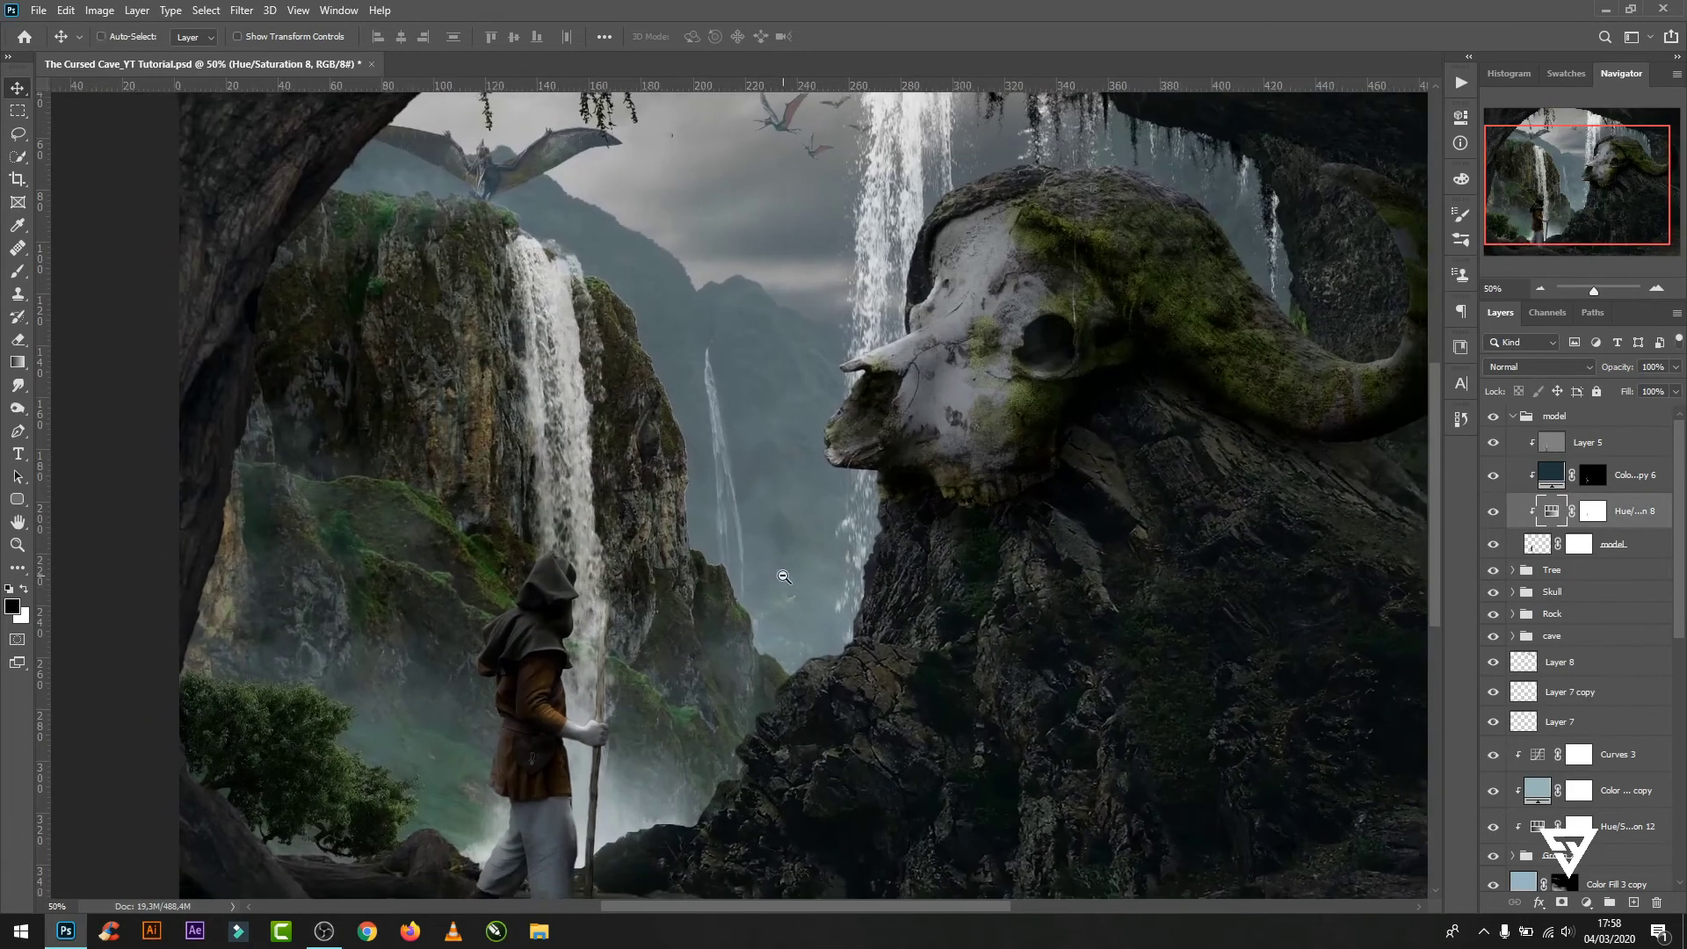
scroll(784, 577, down, 1)
scroll(1678, 723, down, 5)
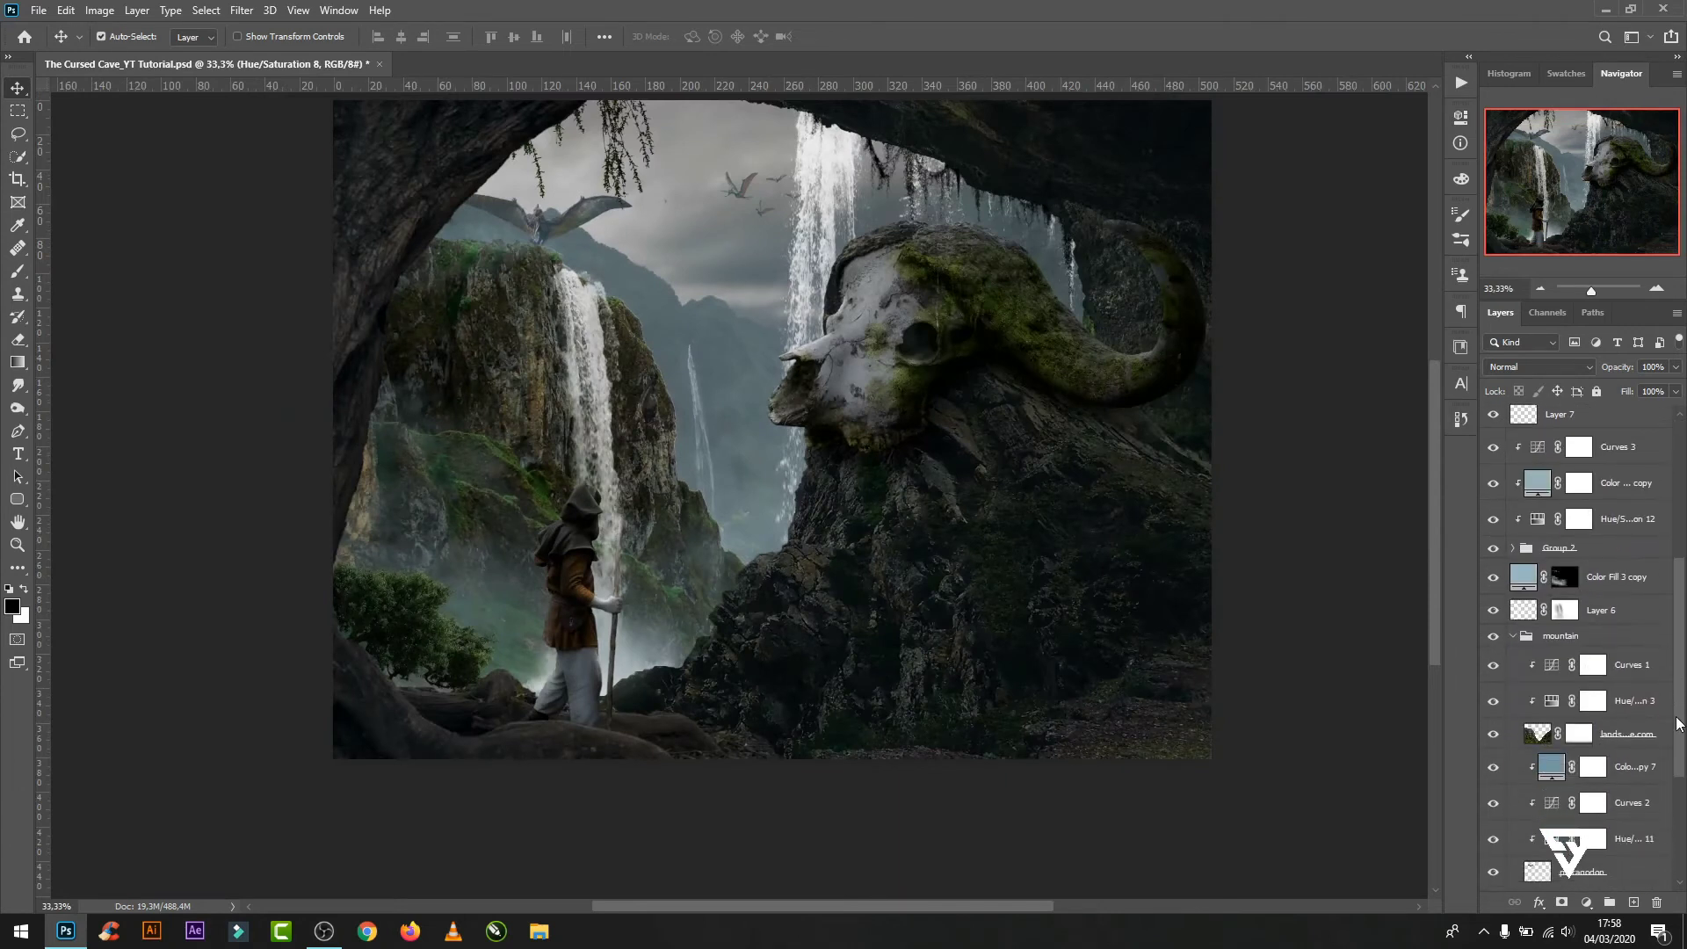
drag(1564, 648, 1582, 646)
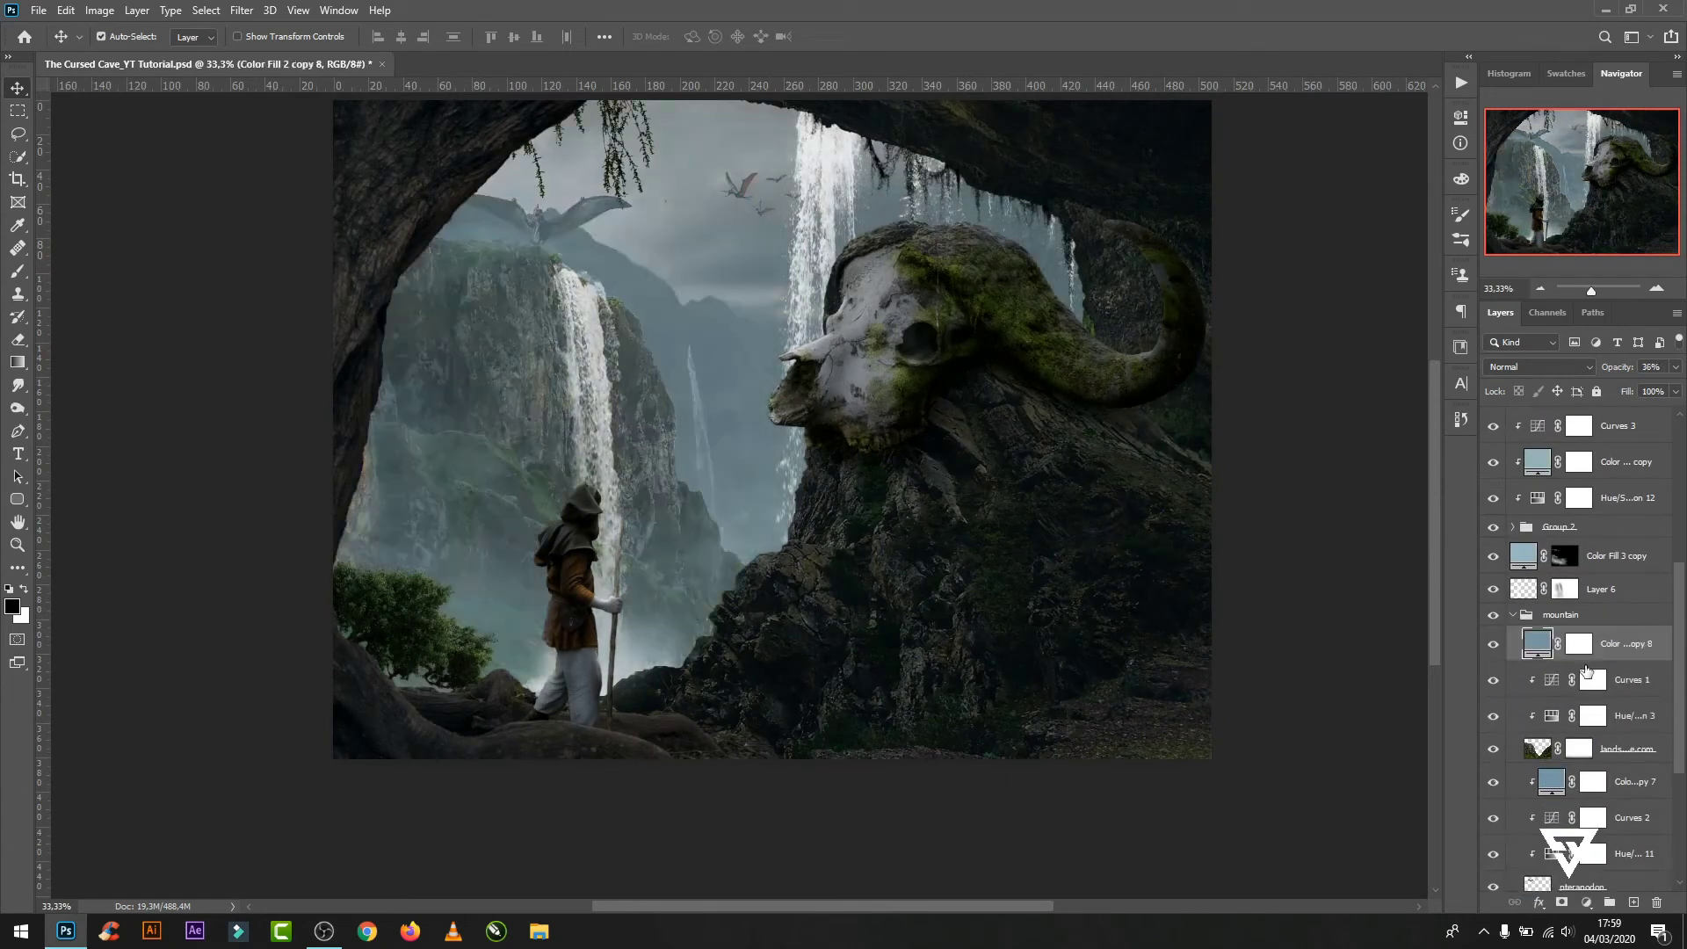
drag(1611, 392, 1628, 397)
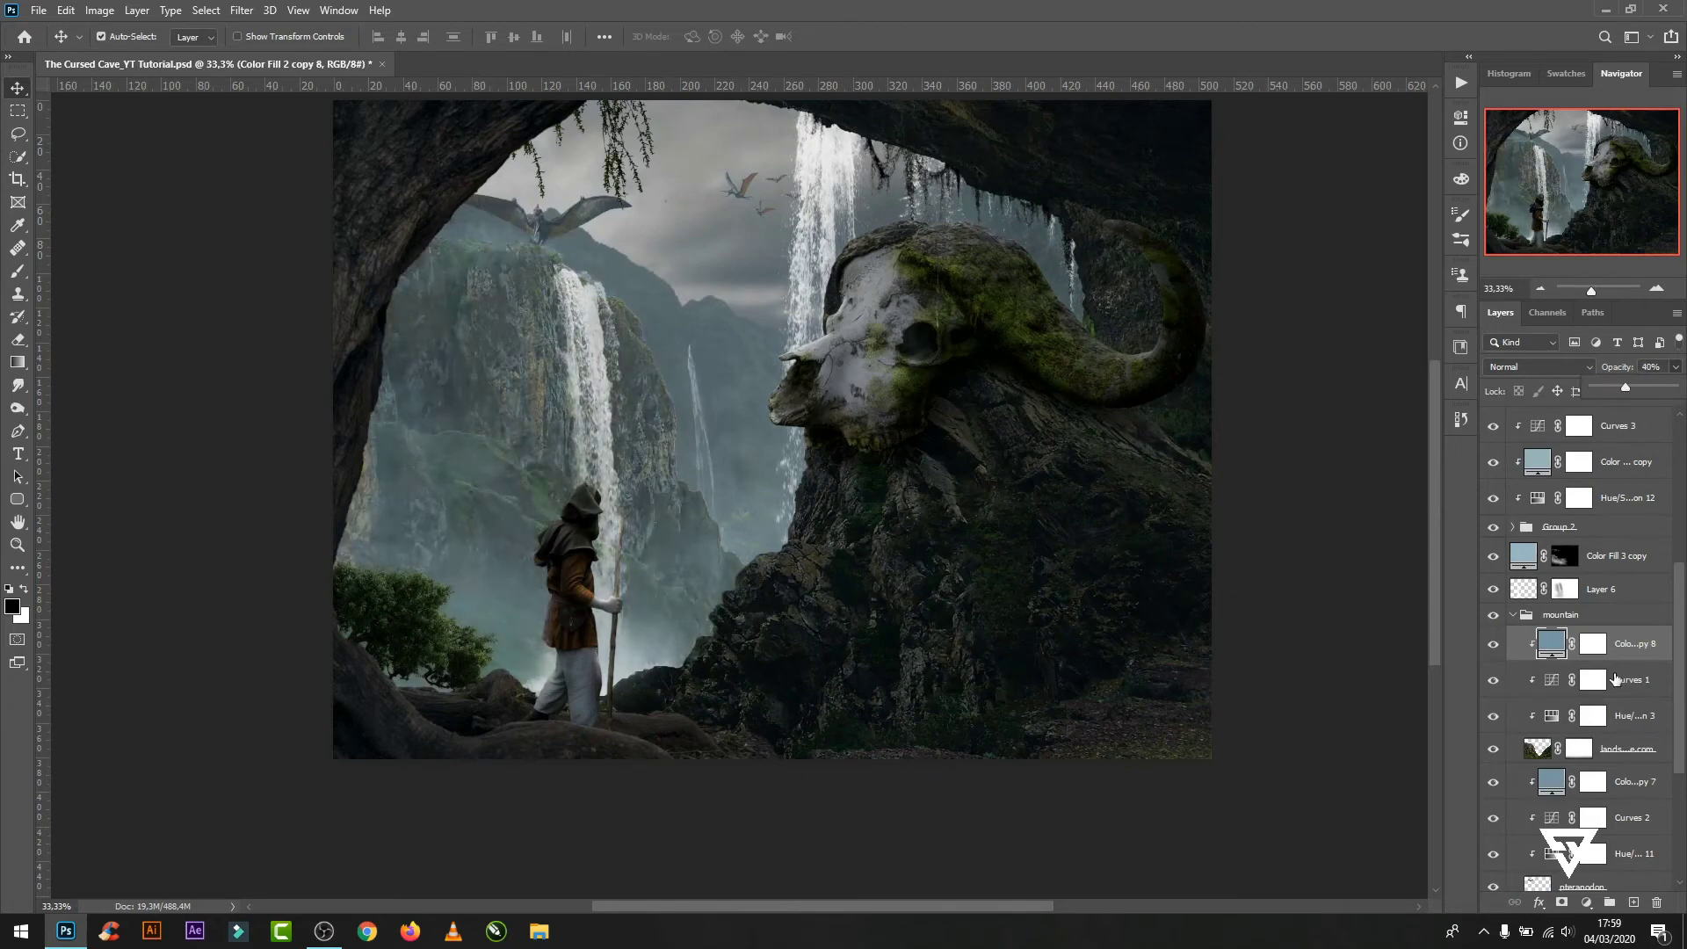
drag(1591, 652, 1623, 703)
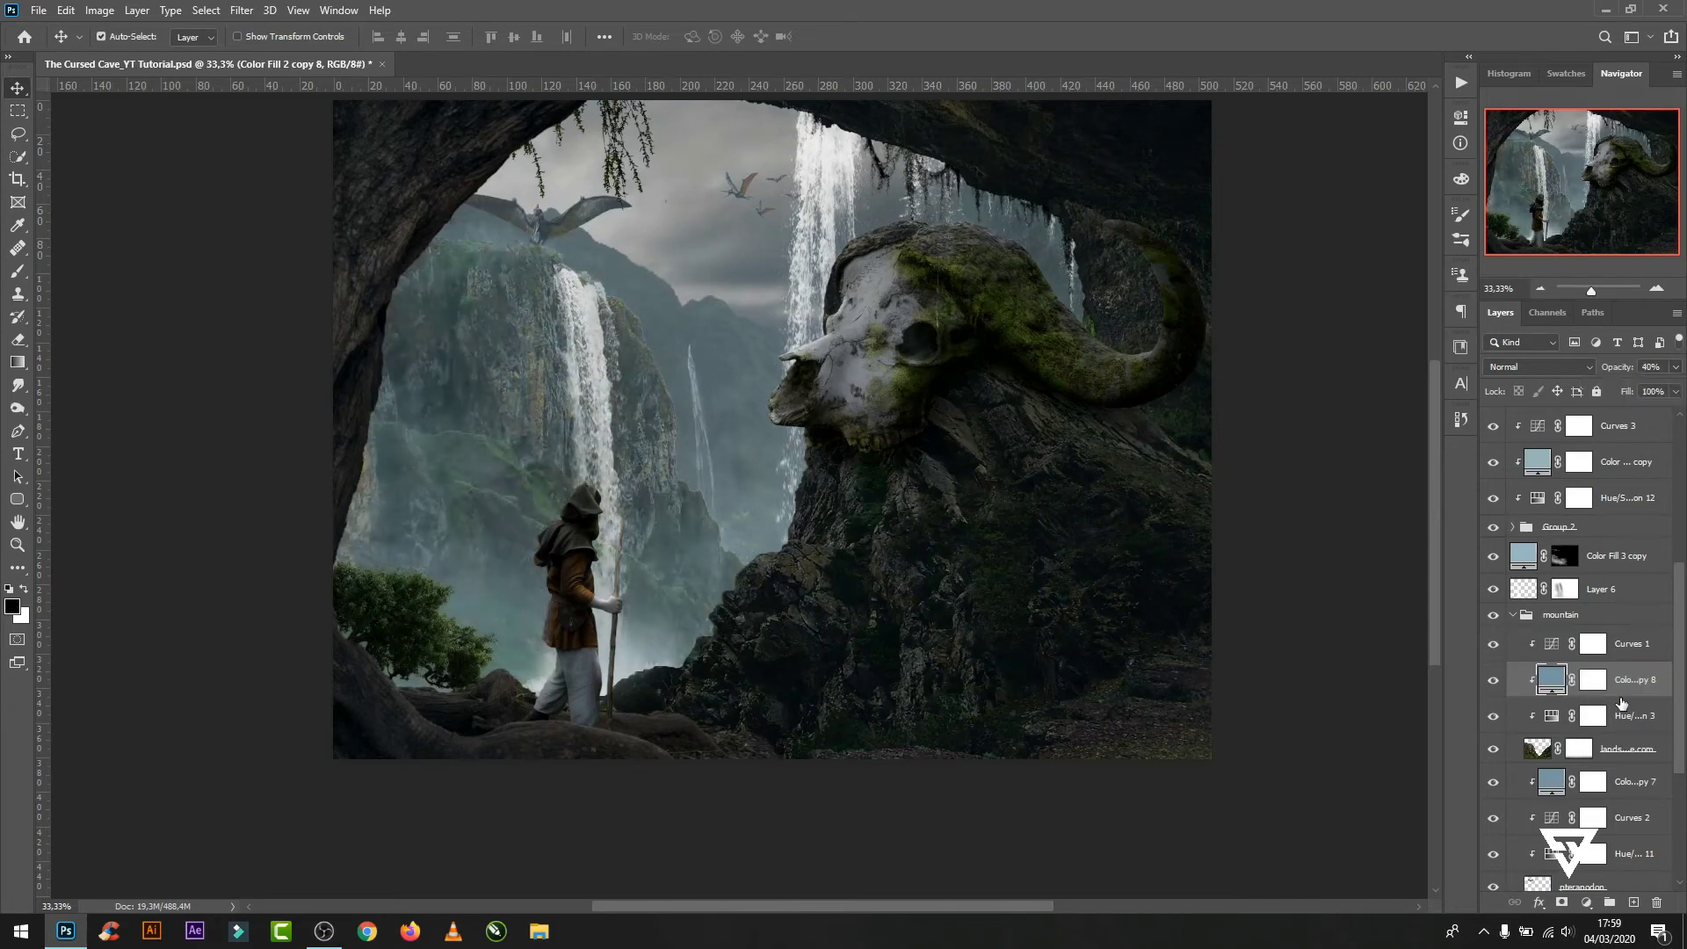
click(1554, 648)
- Select Layer 5 in the model group and start File > Place Embedded
scroll(1562, 717, up, 3)
scroll(1562, 717, up, 3)
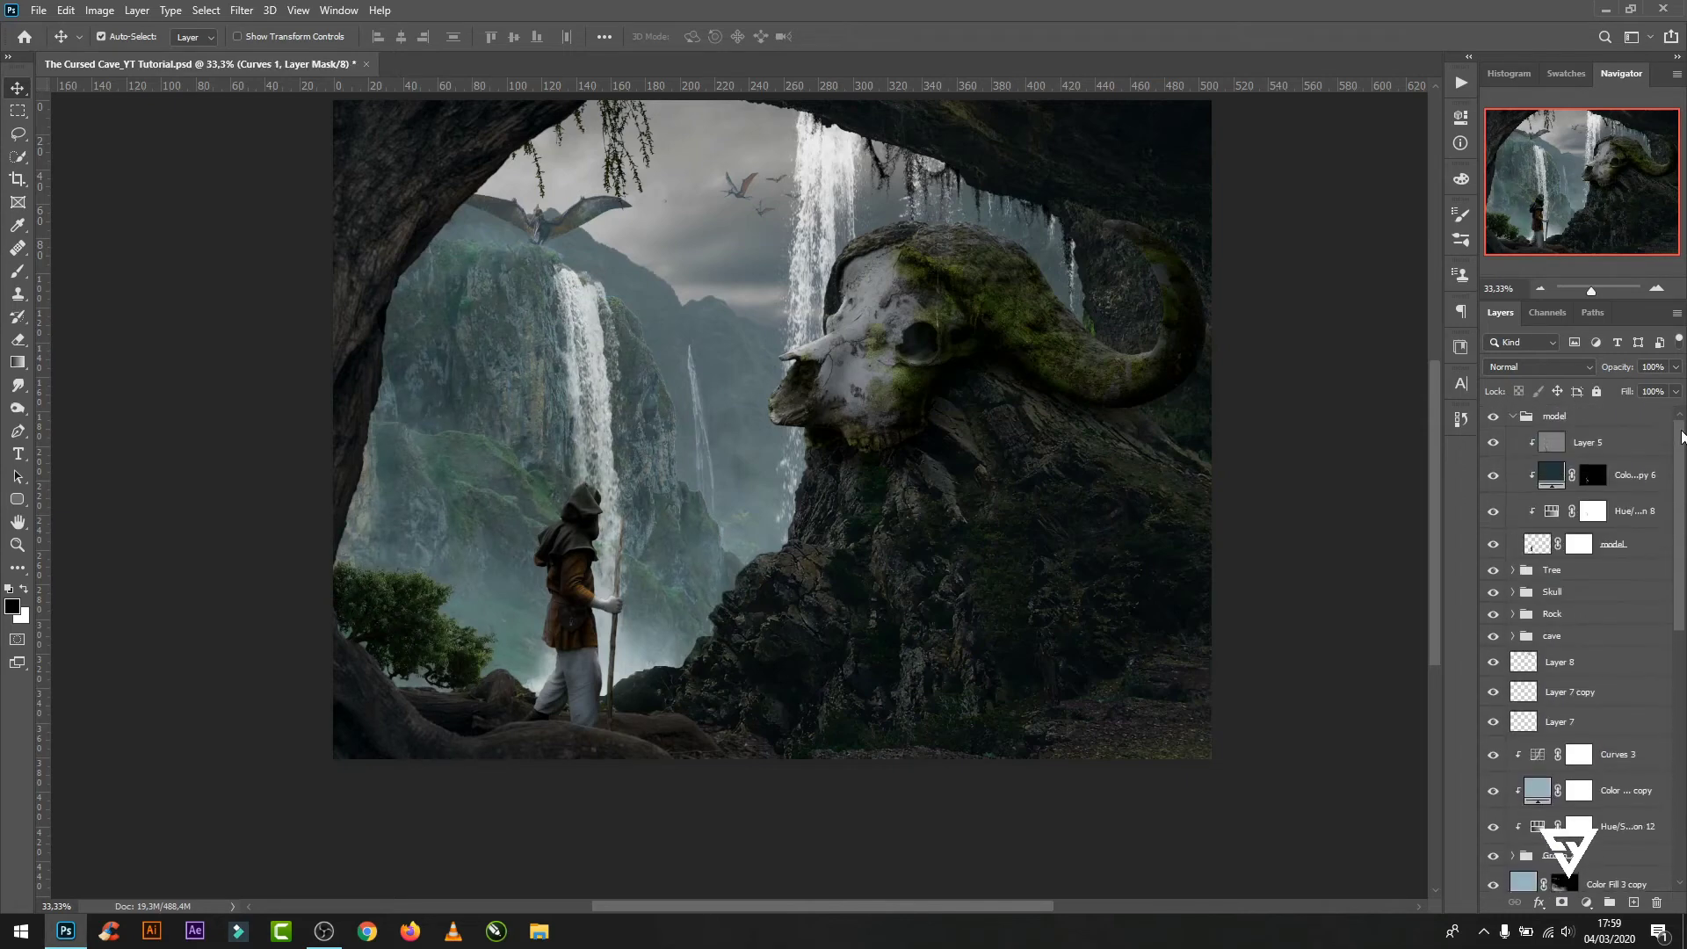
key(ctrl+0)
click(1578, 444)
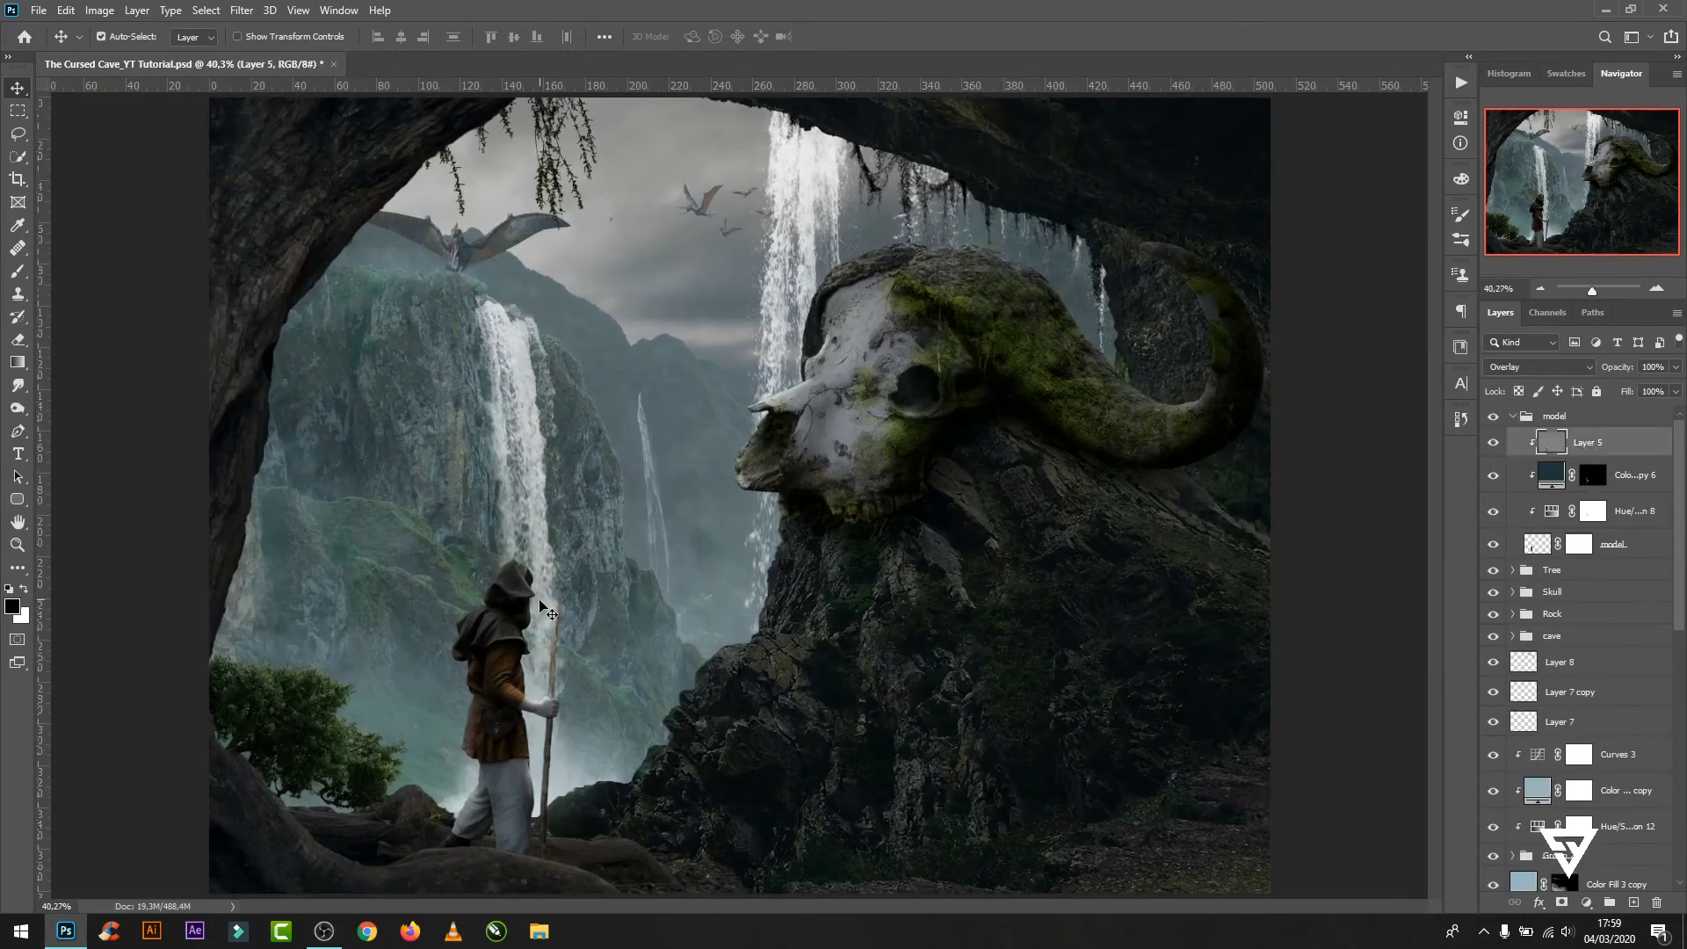
click(38, 11)
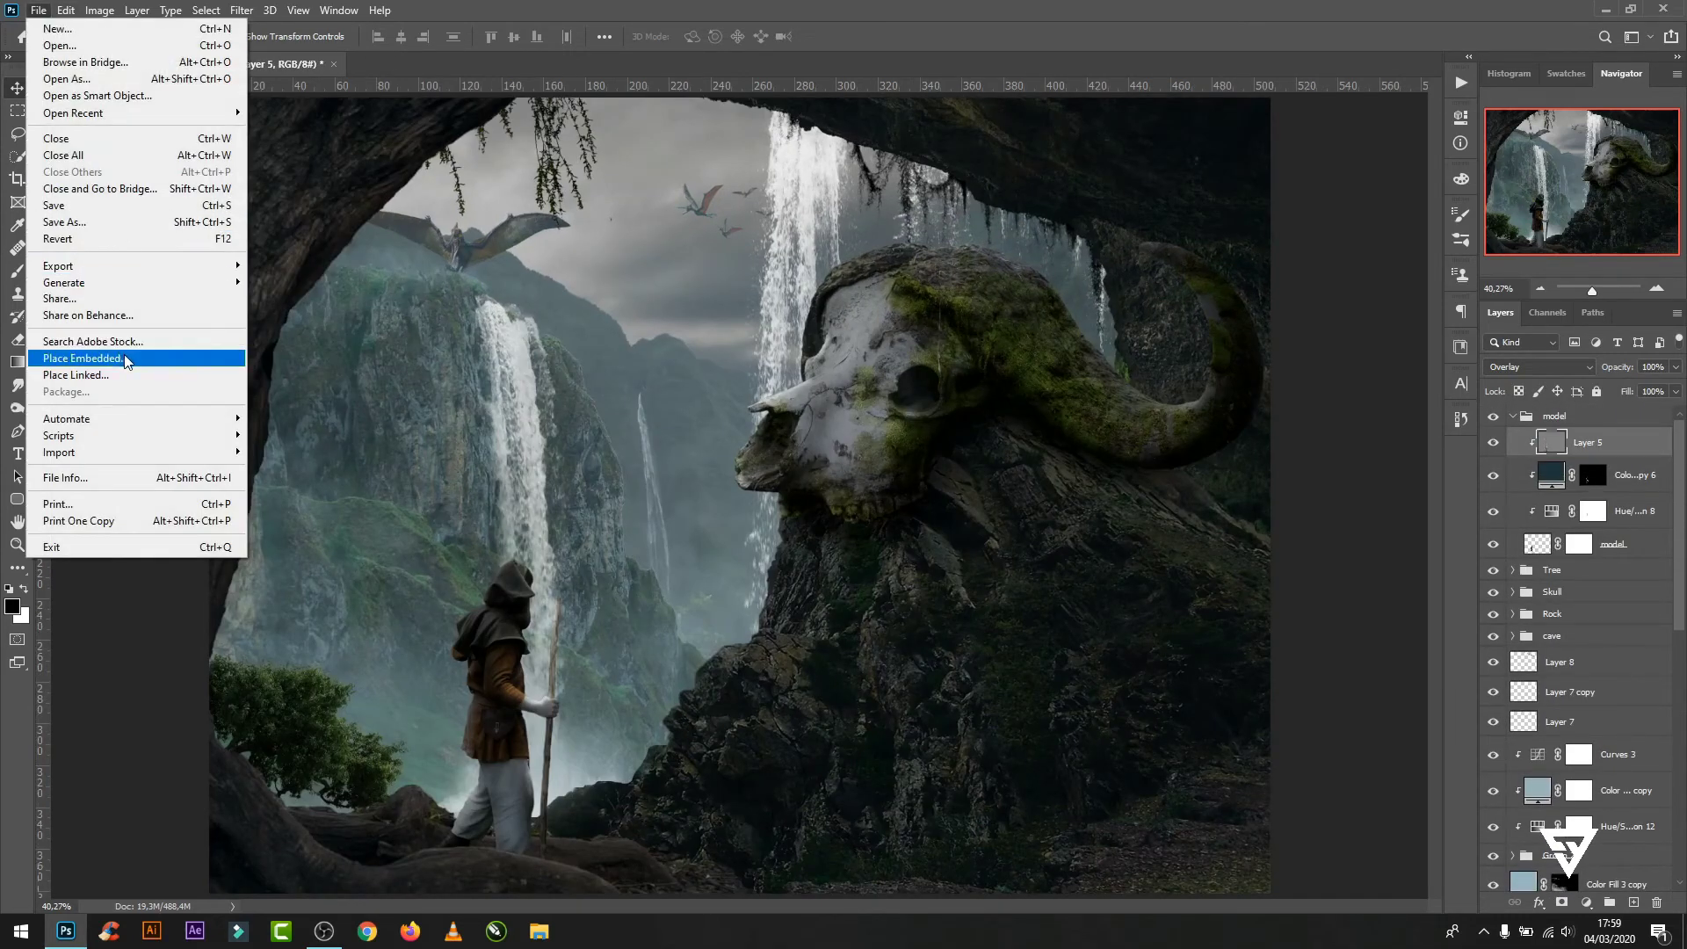
- Place the fire image embedded, blend it with Screen, and scale it onto the staff
click(210, 359)
double_click(904, 226)
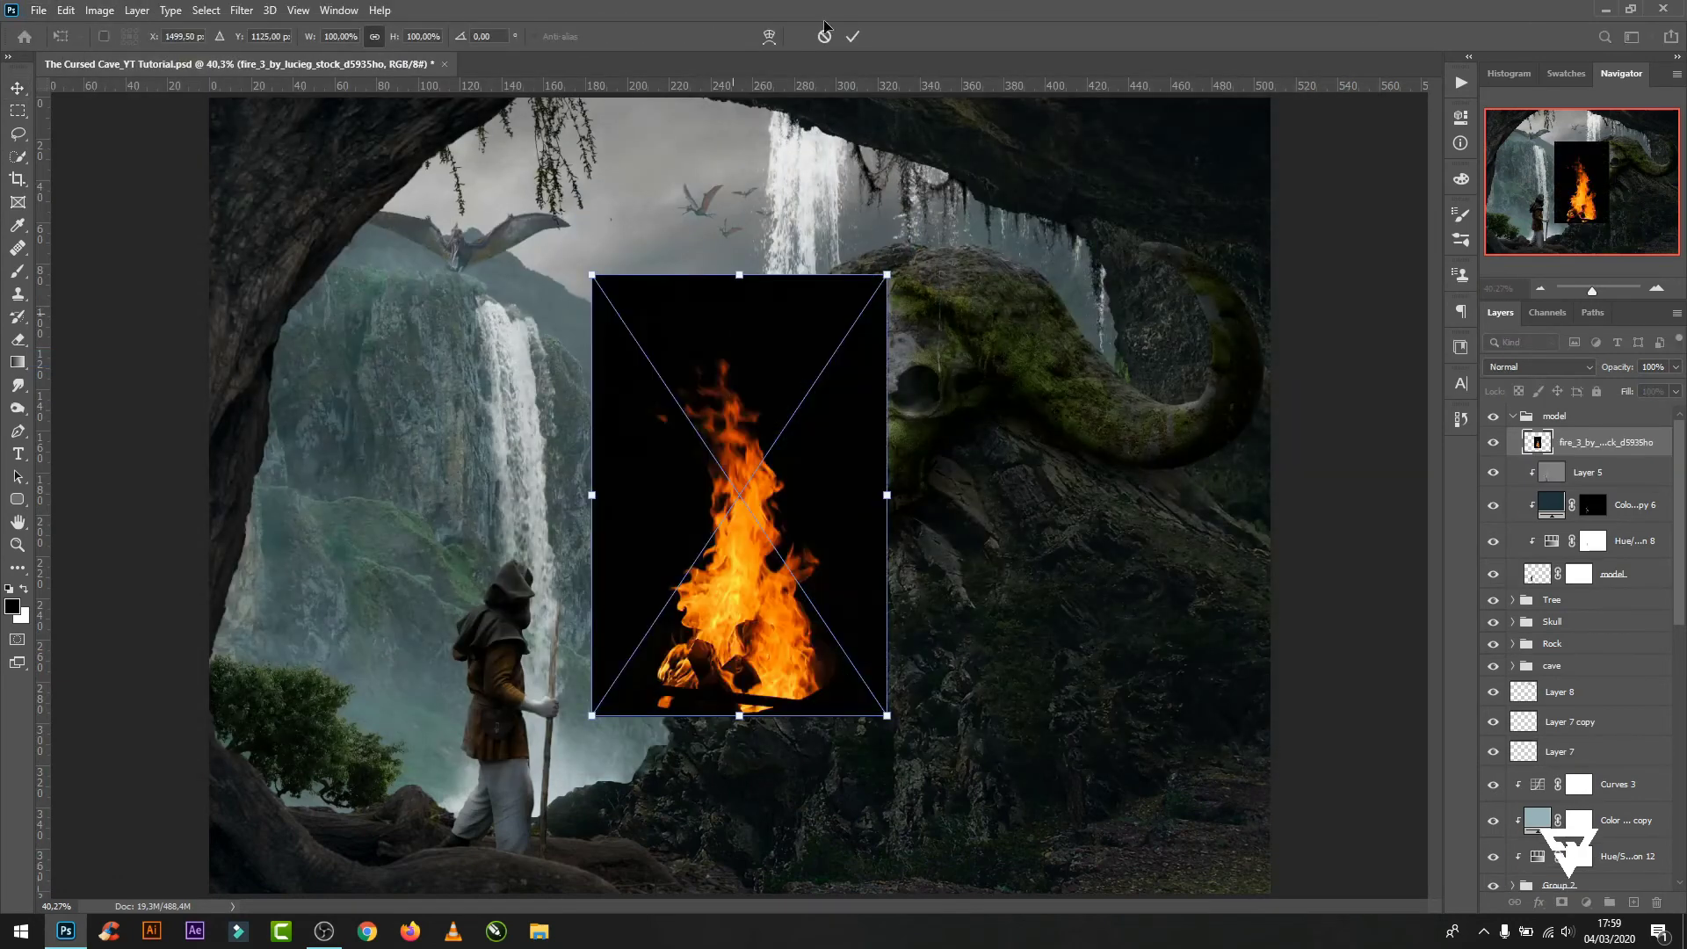
click(1538, 367)
click(1546, 514)
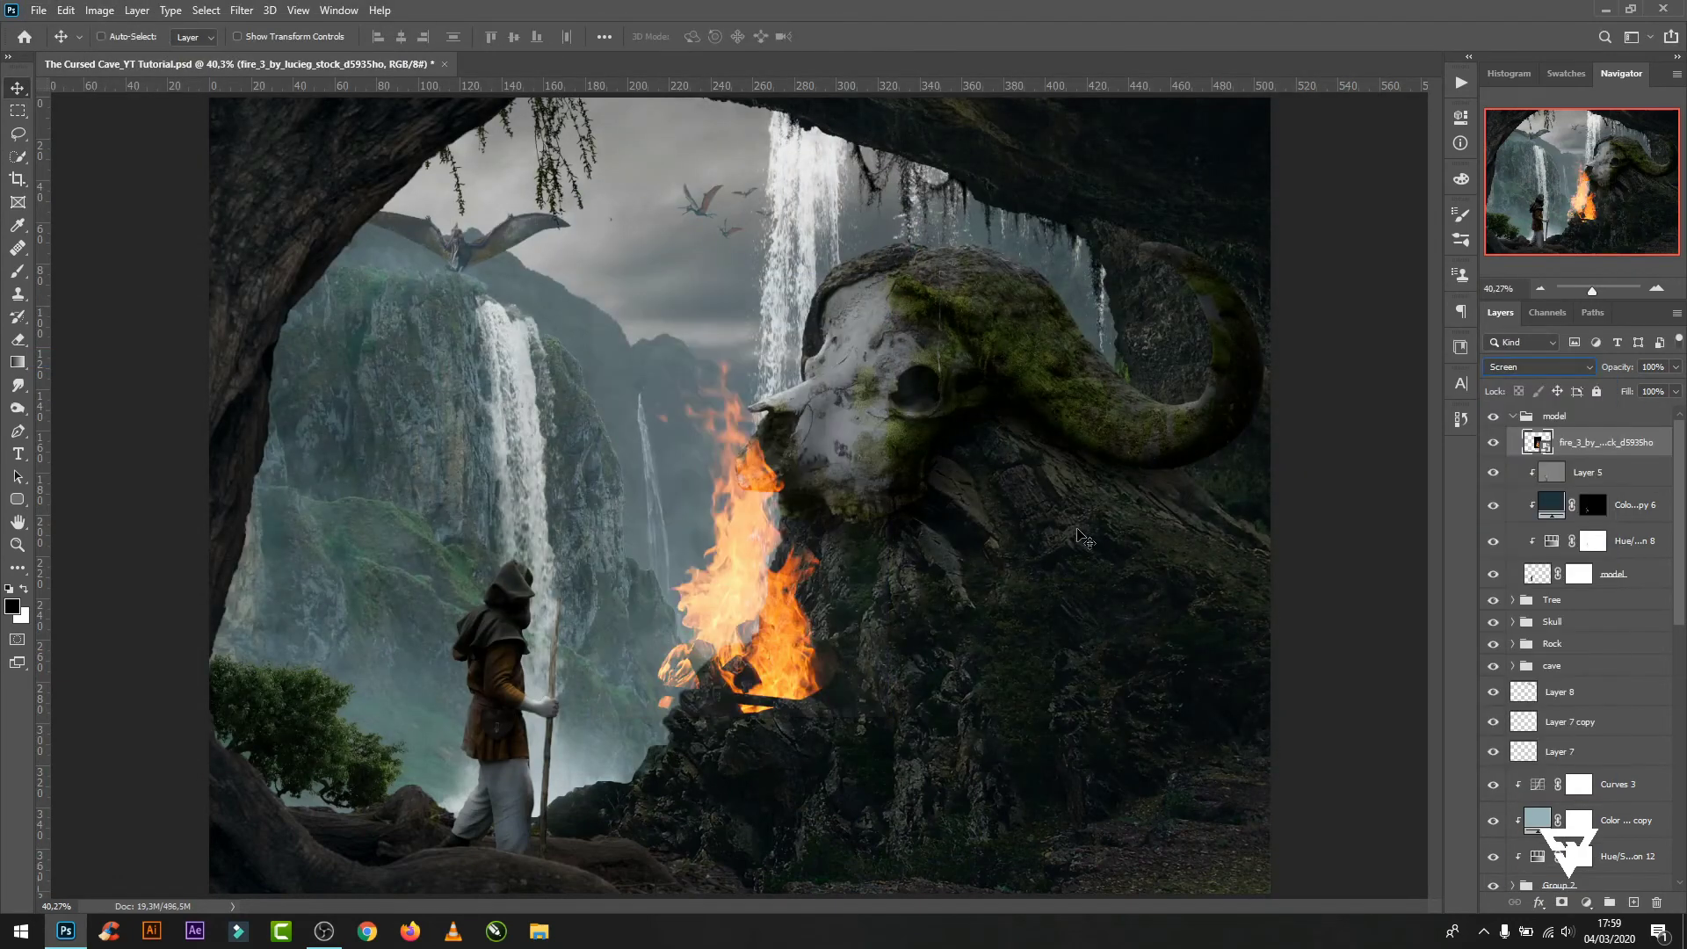
drag(855, 717, 851, 657)
mouse_move(693, 429)
mouse_down()
mouse_move(675, 404)
mouse_move(576, 610)
mouse_up()
scroll(576, 611, up, 2)
scroll(575, 611, up, 1)
click(853, 36)
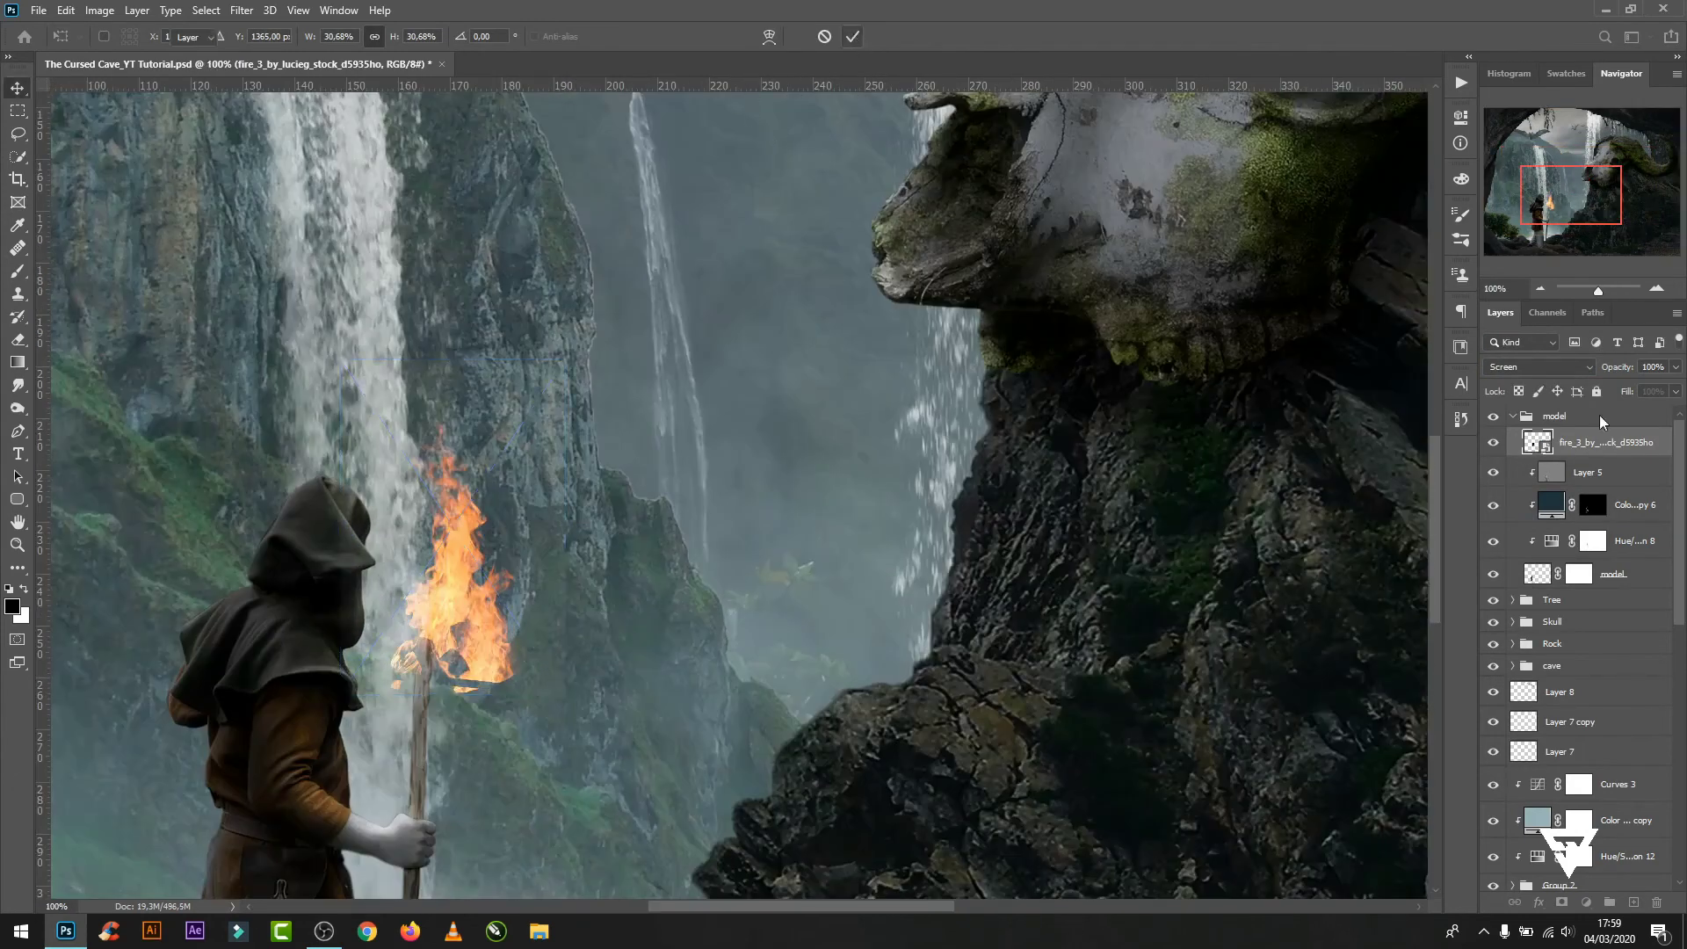
- Rasterize the fire layer, add a mask, and paint out its right and lower parts with a soft round brush
right_click(1582, 443)
click(1569, 474)
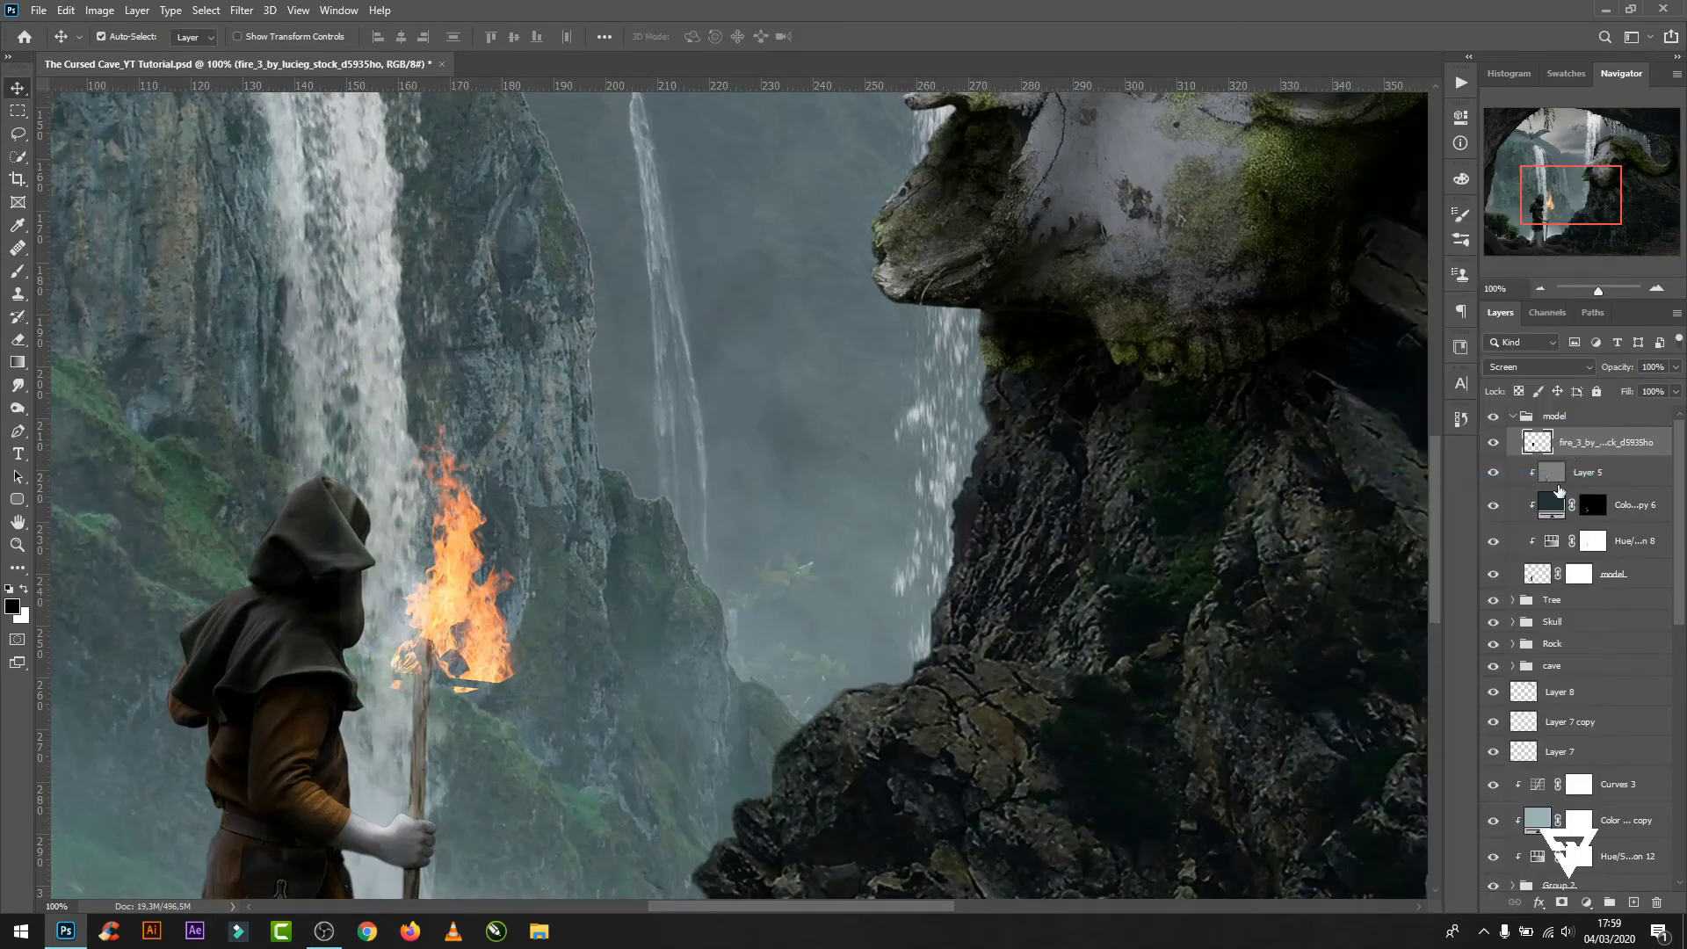
click(1562, 903)
key(b)
right_click(772, 501)
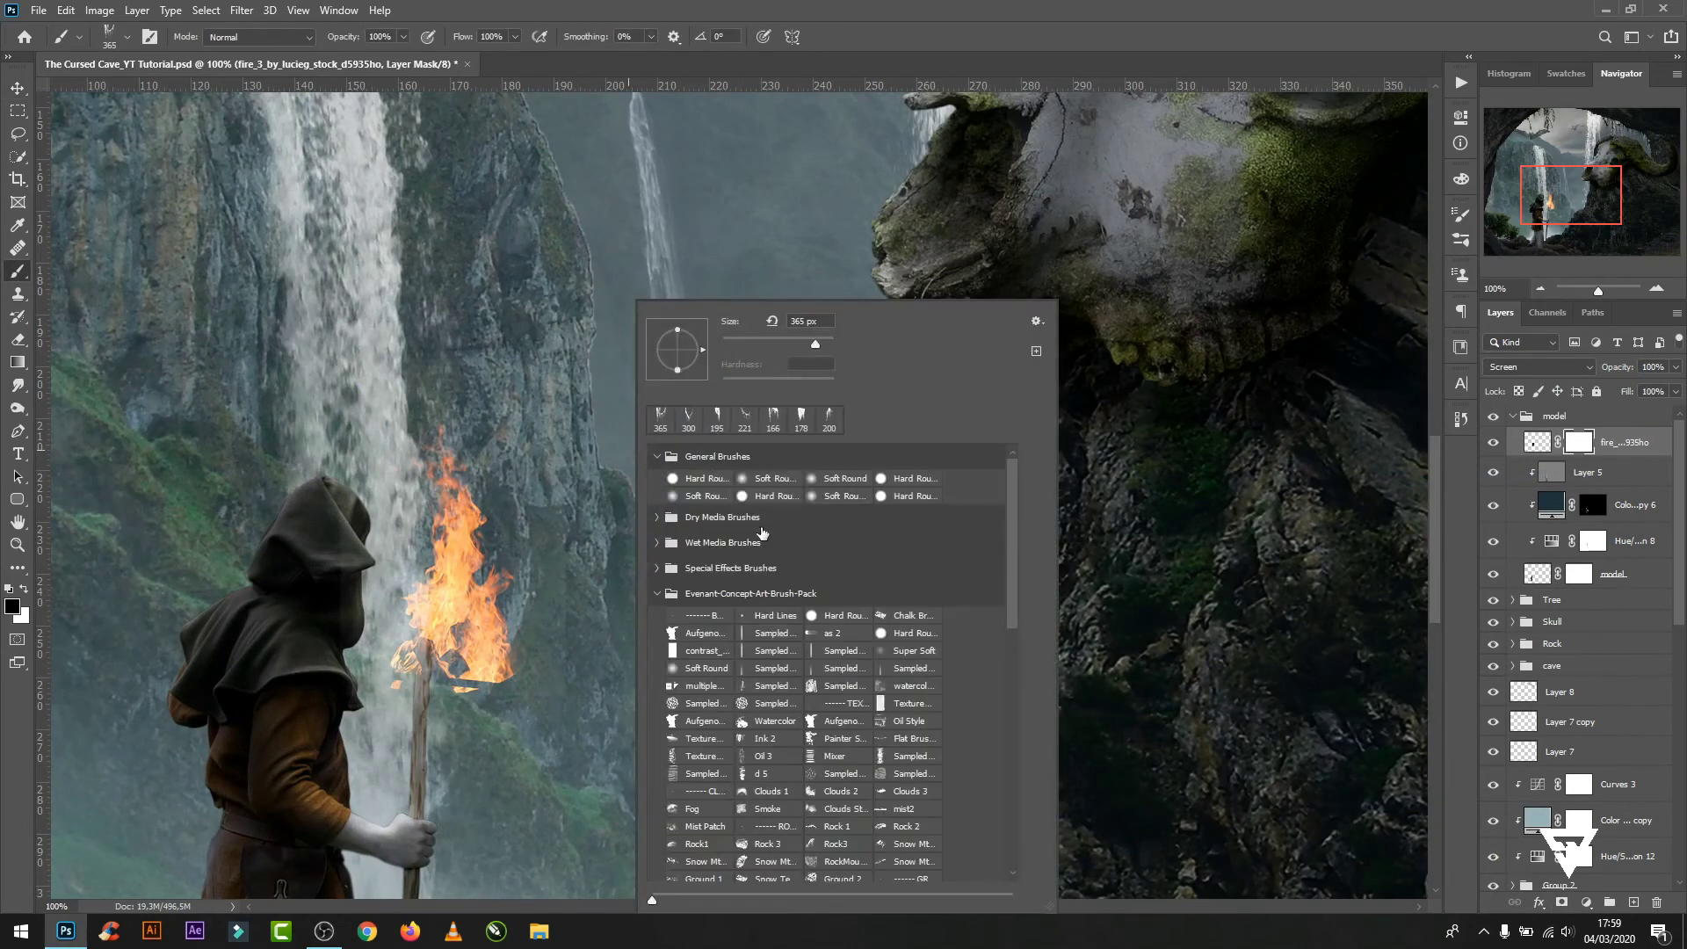
click(703, 495)
key(Return)
key(bracketleft)
key(bracketleft)
key(bracketleft)
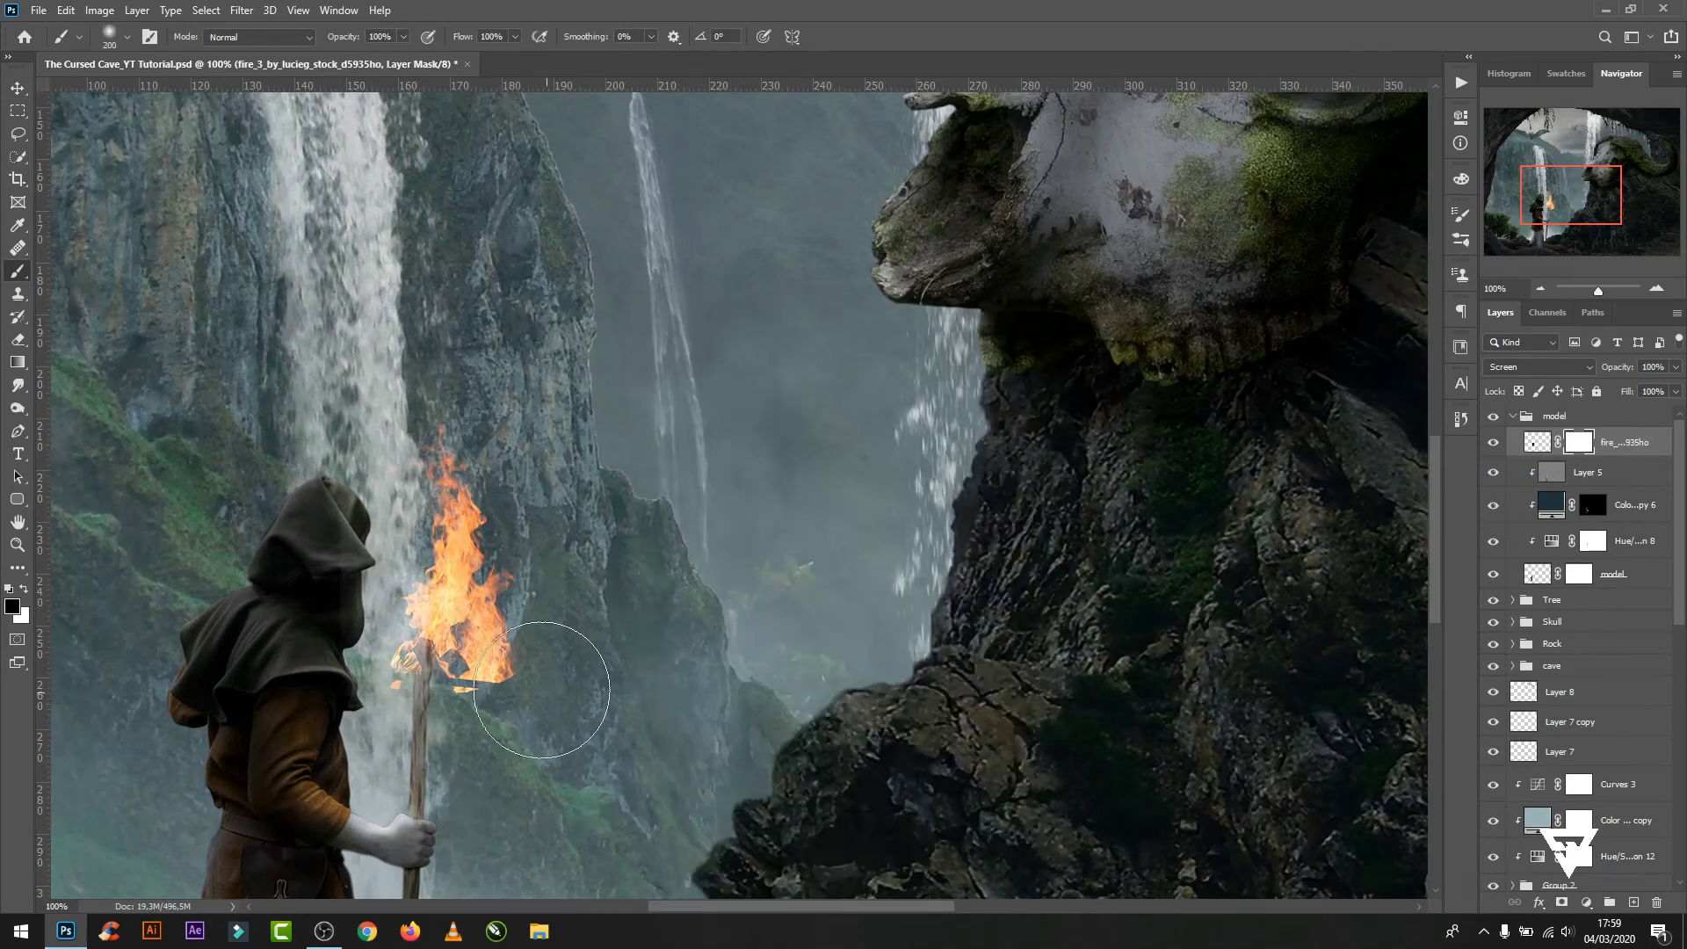
mouse_move(557, 671)
mouse_down()
mouse_move(522, 577)
mouse_move(407, 680)
mouse_up()
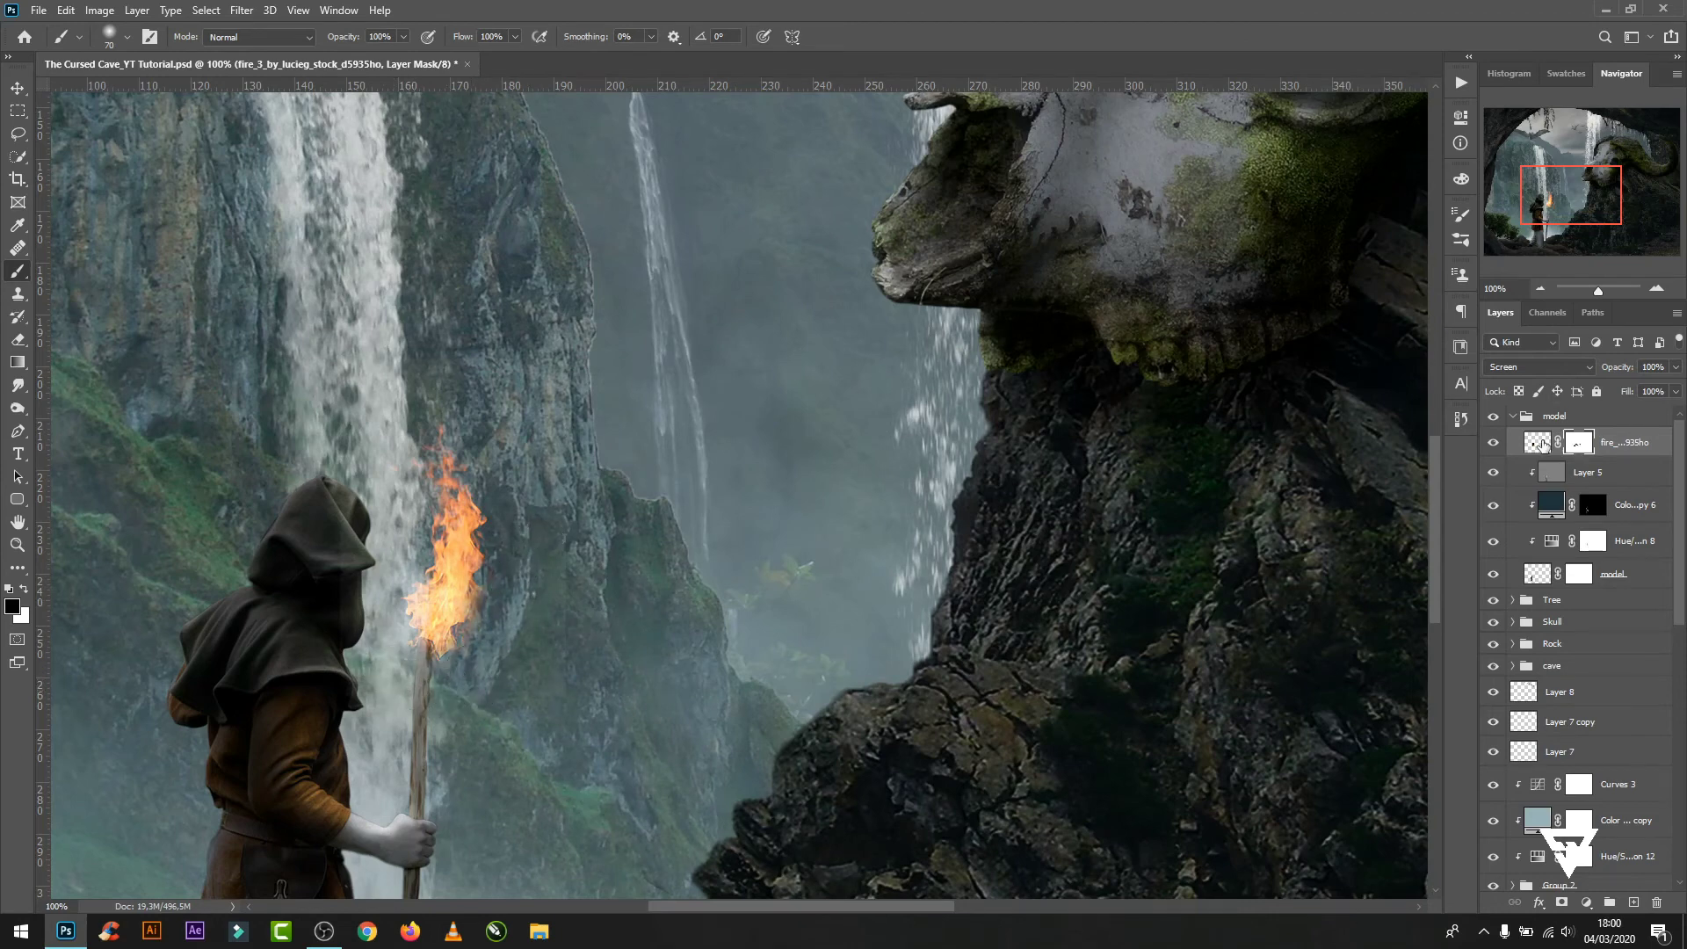
- Scale the fire down to about 62% onto the staff tip, then view the torch-bearer at 100%
key(ctrl+2)
key(ctrl+t)
drag(565, 695, 505, 646)
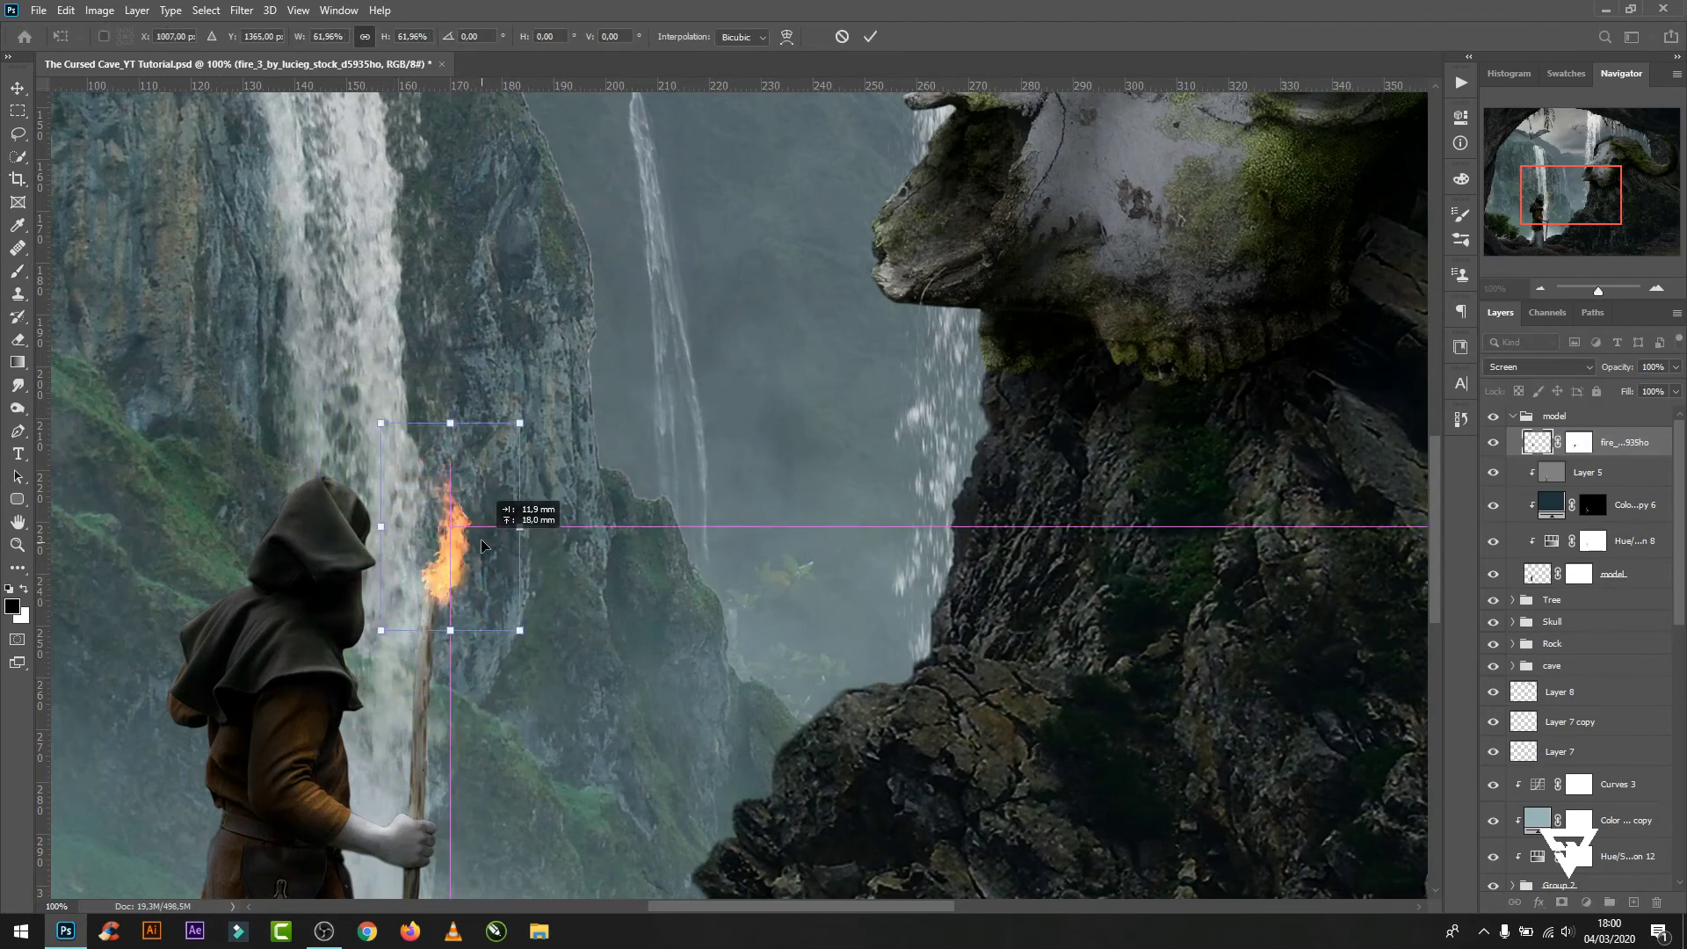
drag(457, 528, 467, 563)
key(Return)
key(b)
scroll(492, 537, up, 1)
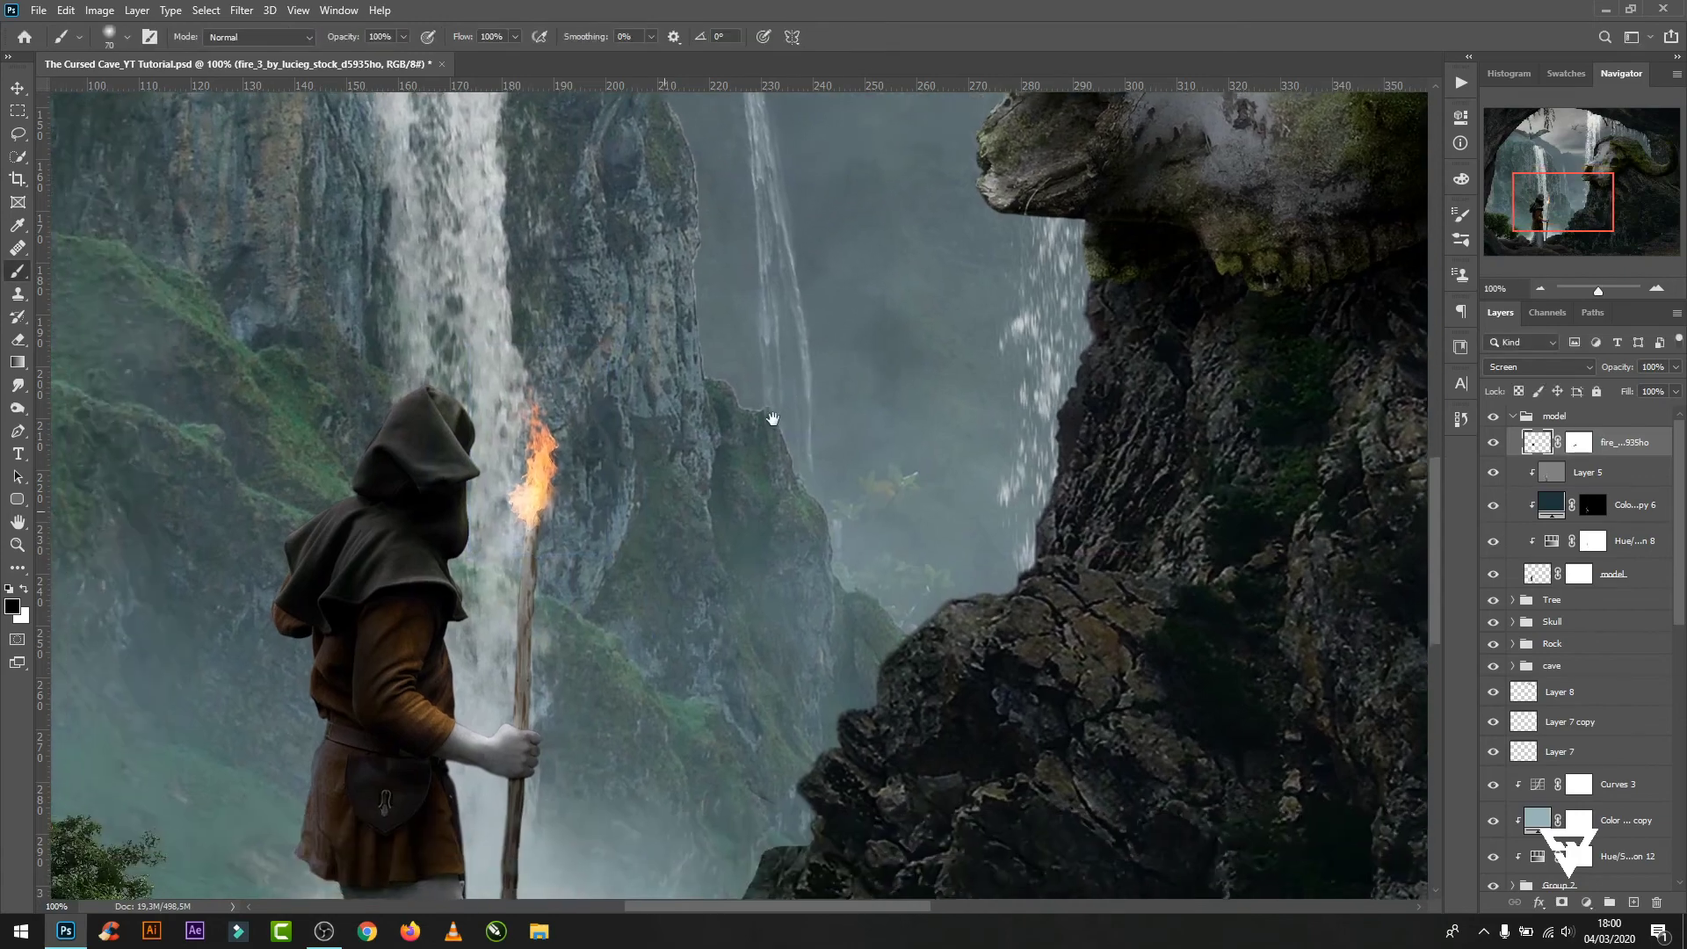
key(x)
key(ctrl+minus)
key(ctrl+minus)
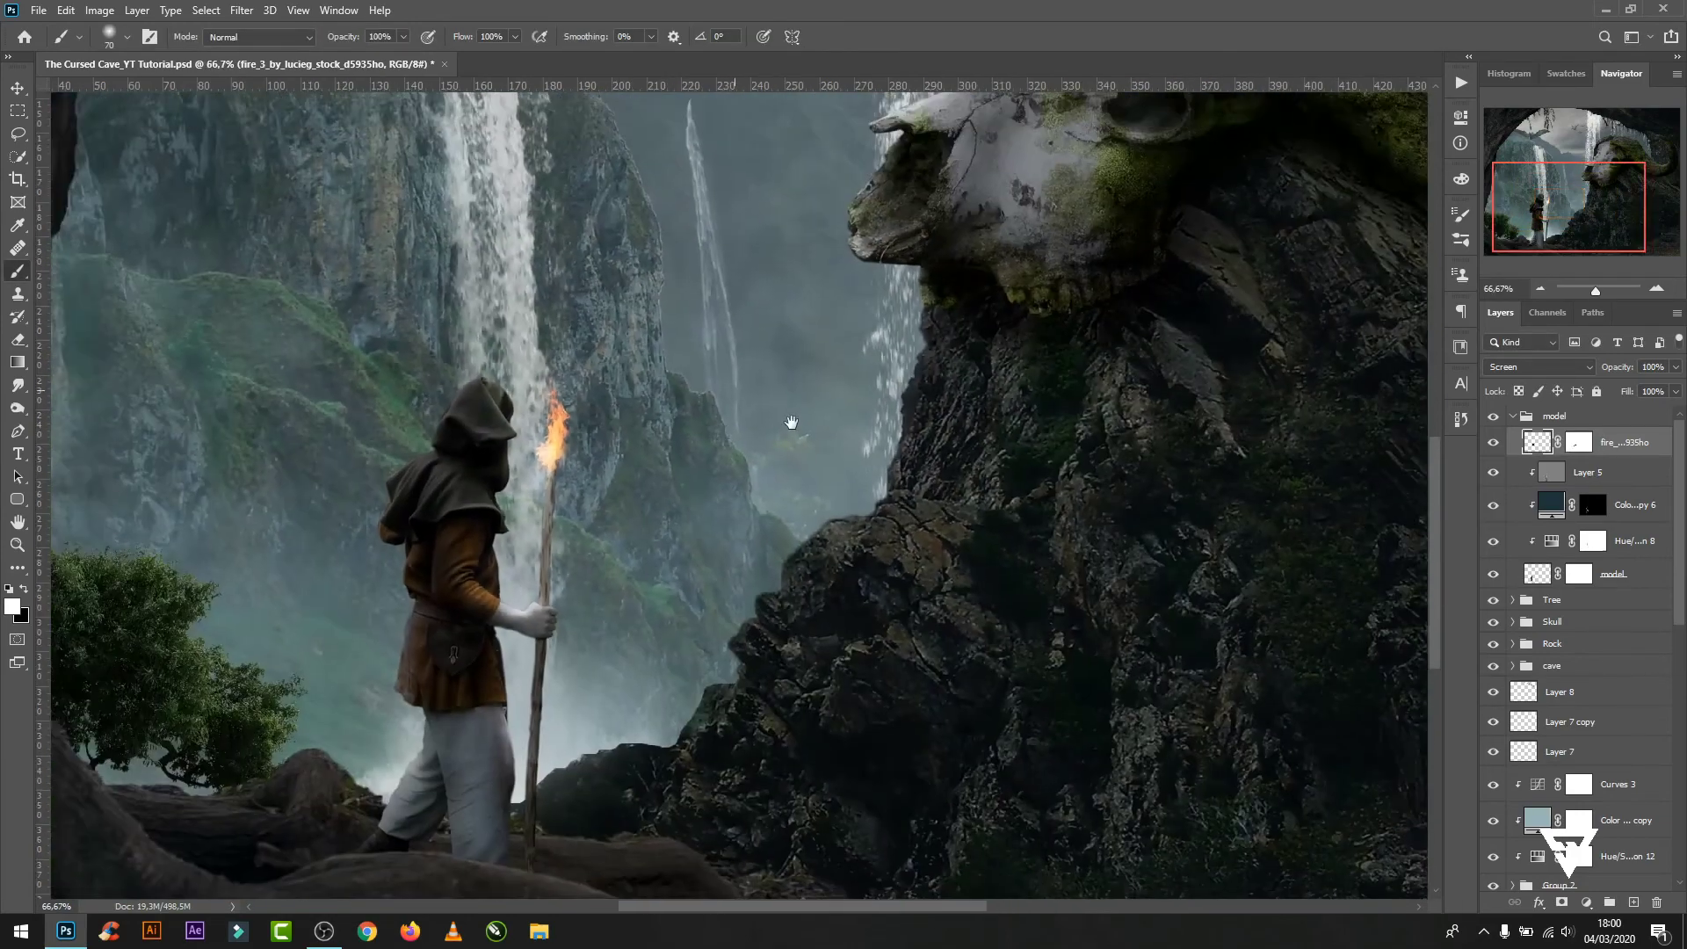
key(ctrl+0)
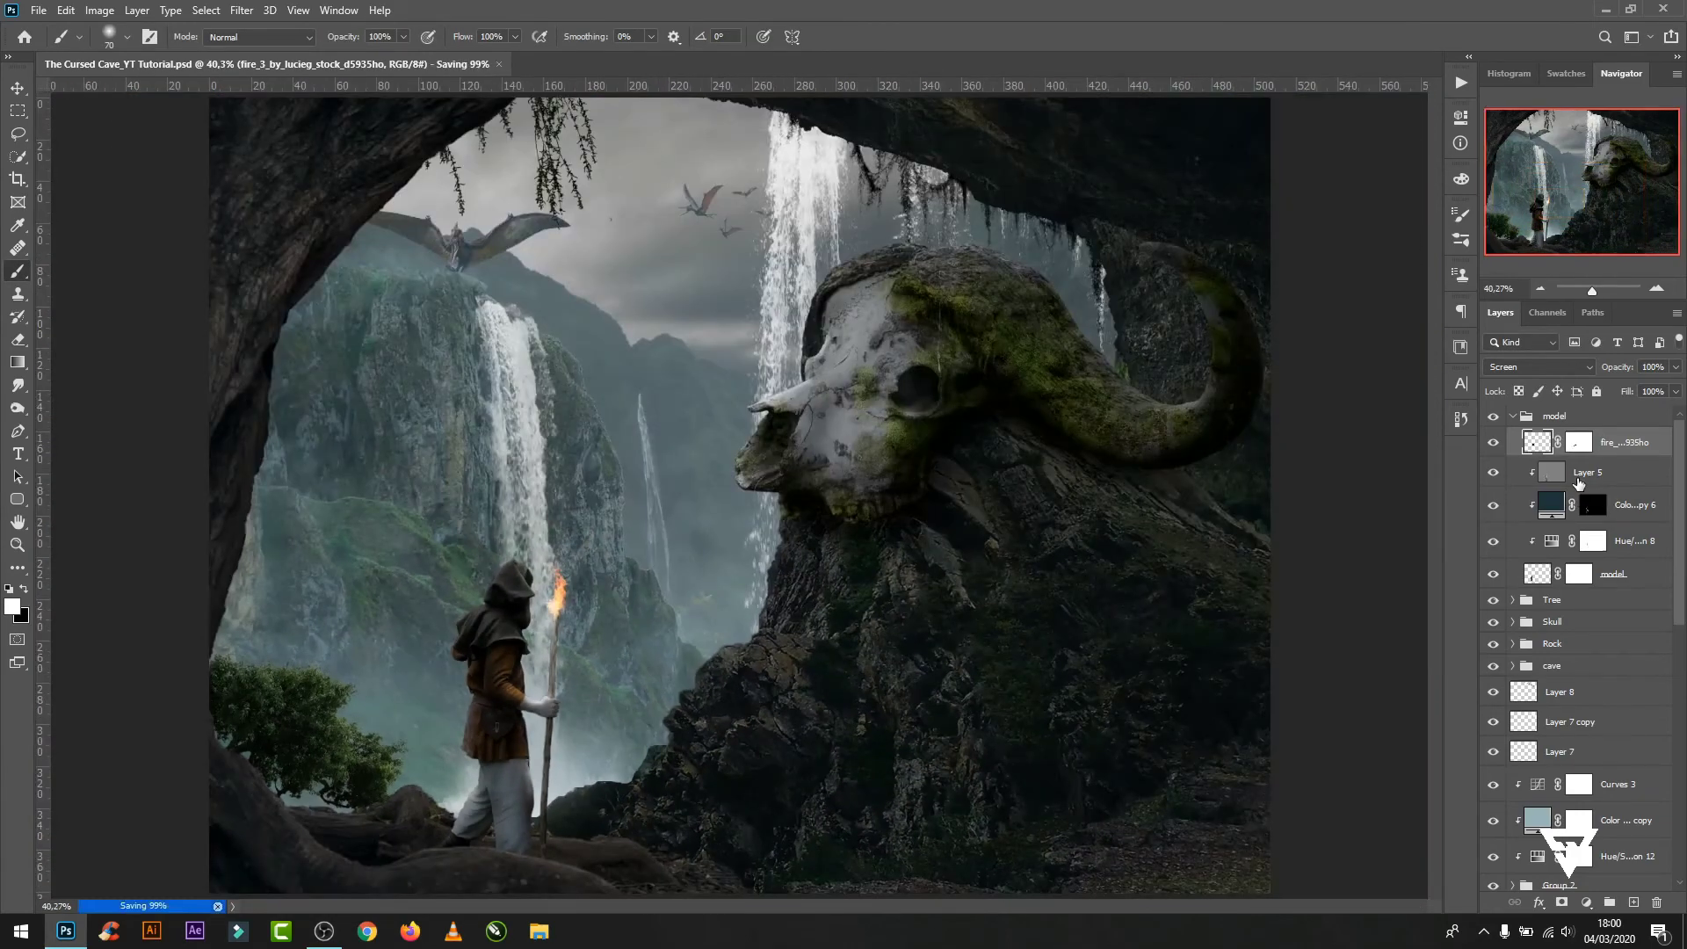
key(ctrl+1)
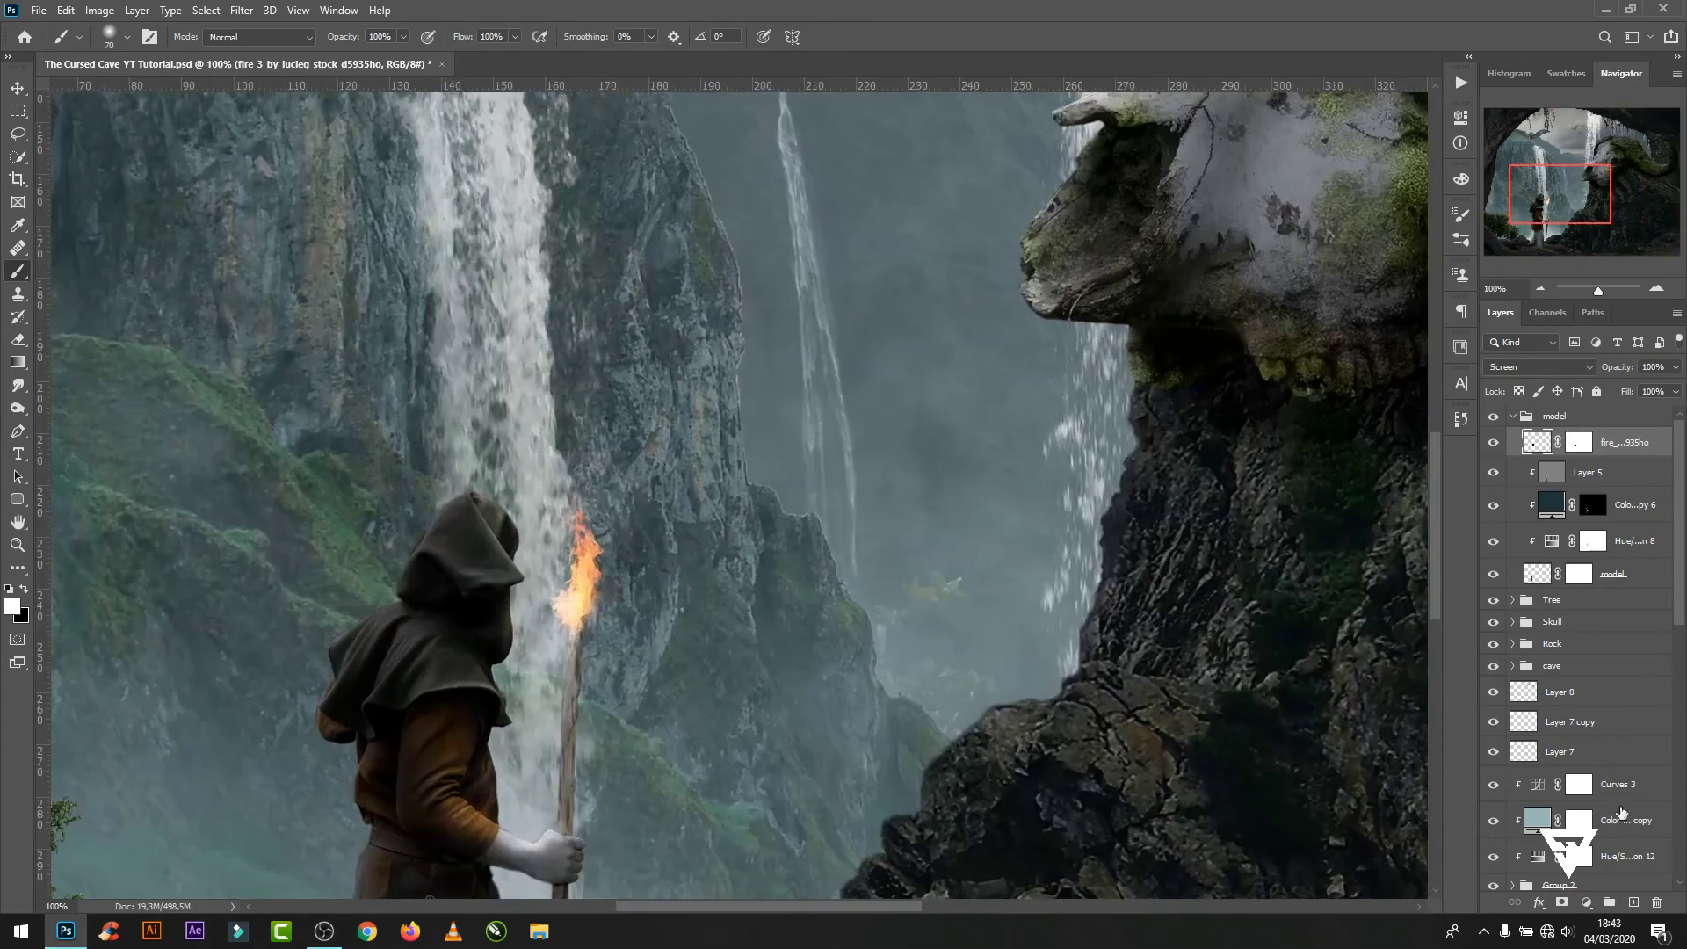
- On a new layer, paint an orange glow around the torch with a 300 px brush
click(1633, 903)
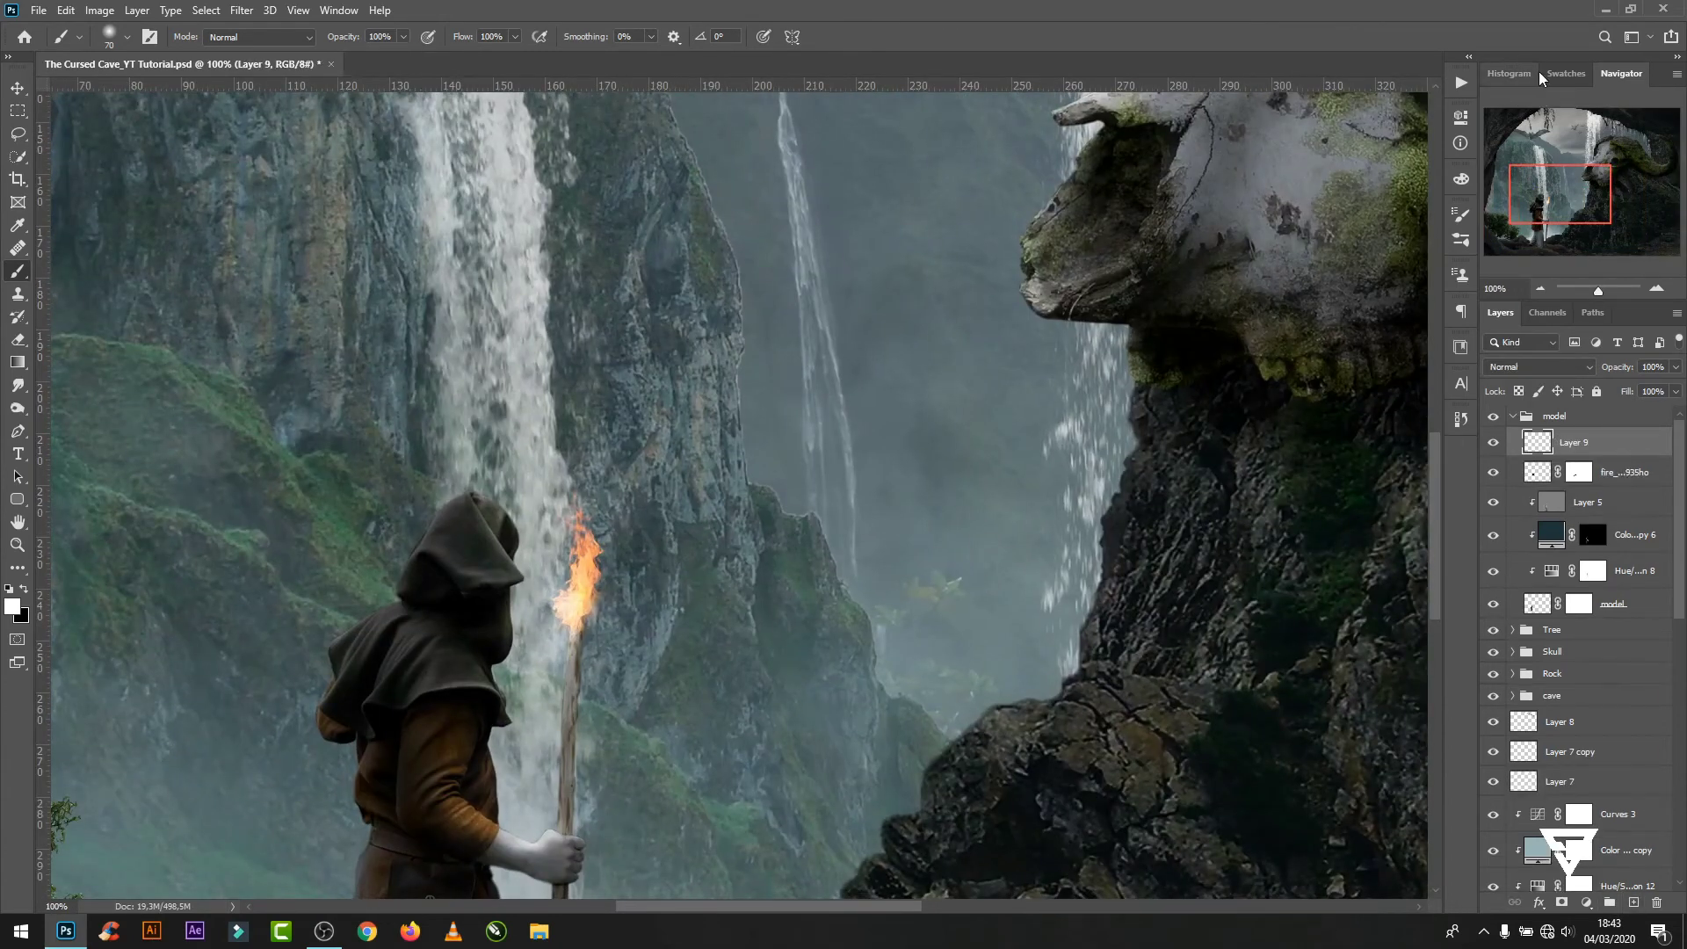
click(1566, 73)
drag(1683, 167, 1683, 151)
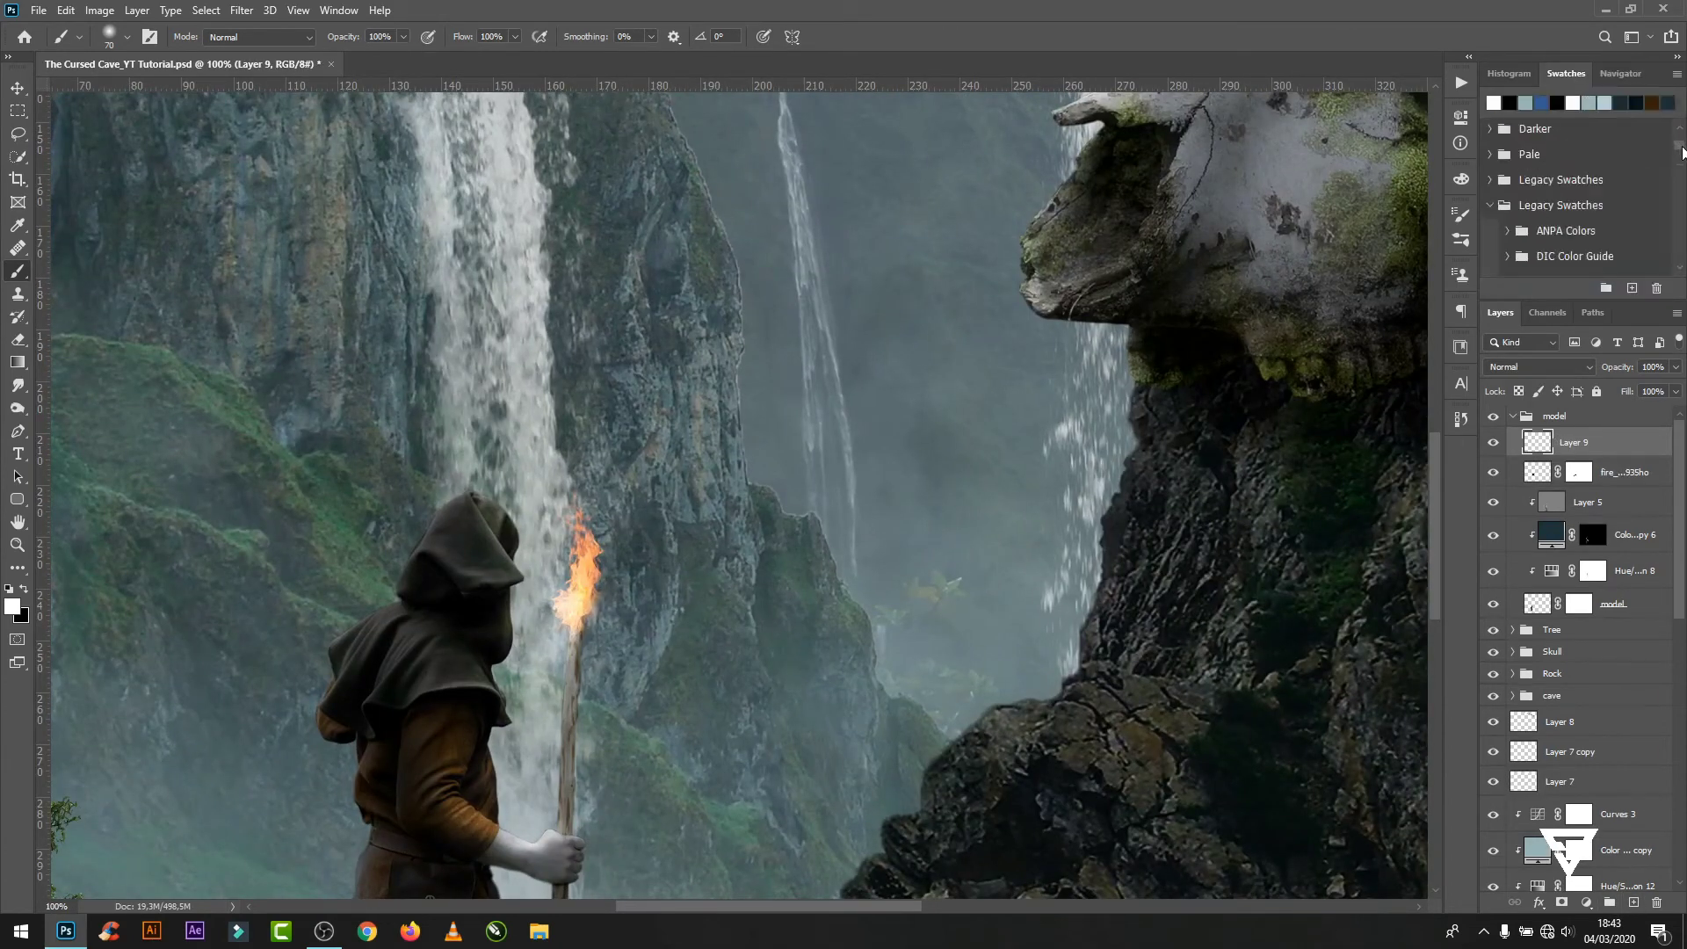
scroll(1542, 209, down, 2)
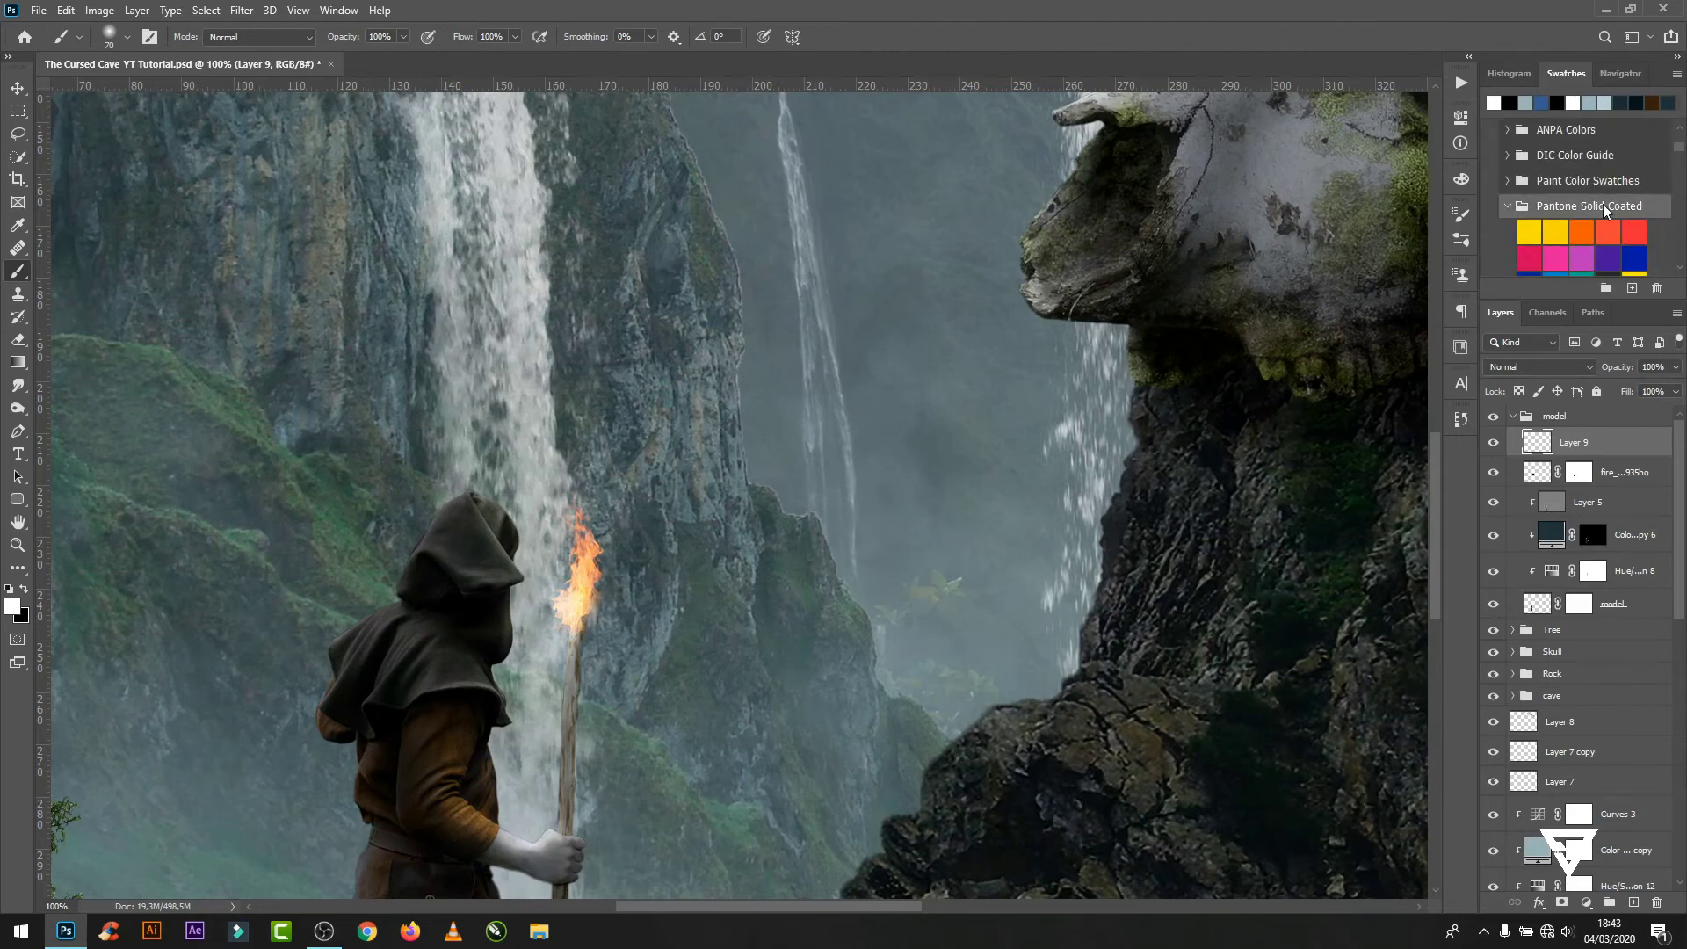
scroll(1607, 202, down, 3)
scroll(1608, 202, down, 2)
scroll(1608, 205, down, 2)
scroll(1610, 211, down, 1)
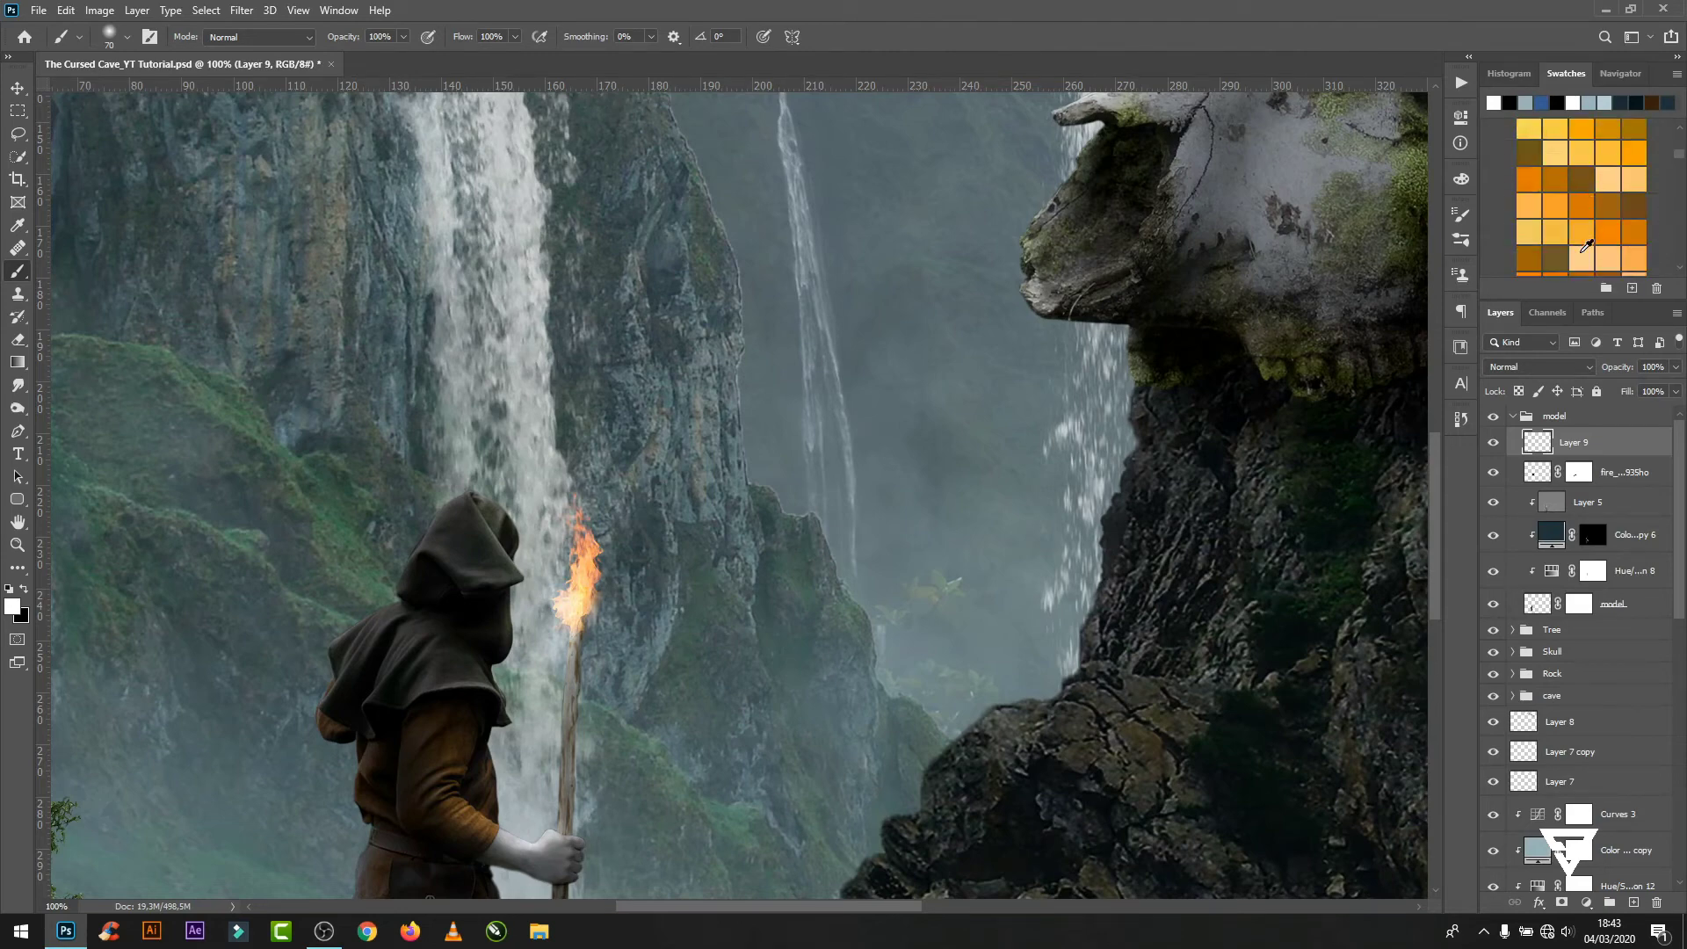
scroll(1613, 216, down, 1)
click(1610, 219)
key(bracketright)
key(bracketright)
key(bracketright)
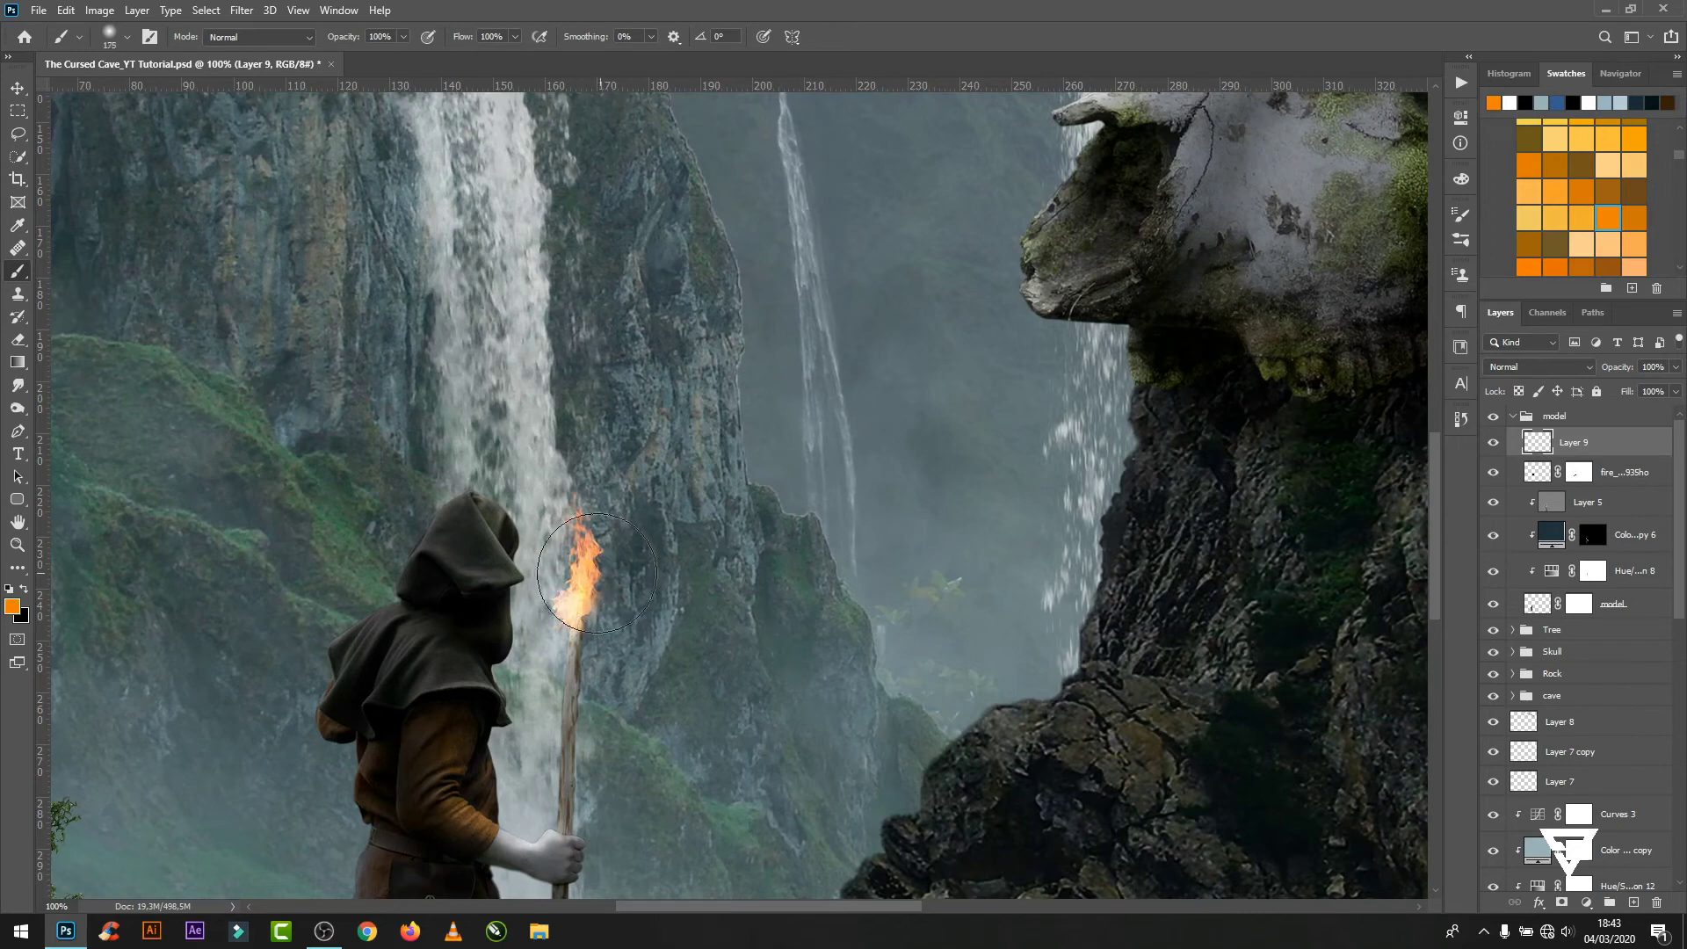
click(580, 563)
- Set the glow to Color Dodge at 34%, then duplicate it as a Screen copy at full opacity
click(1538, 367)
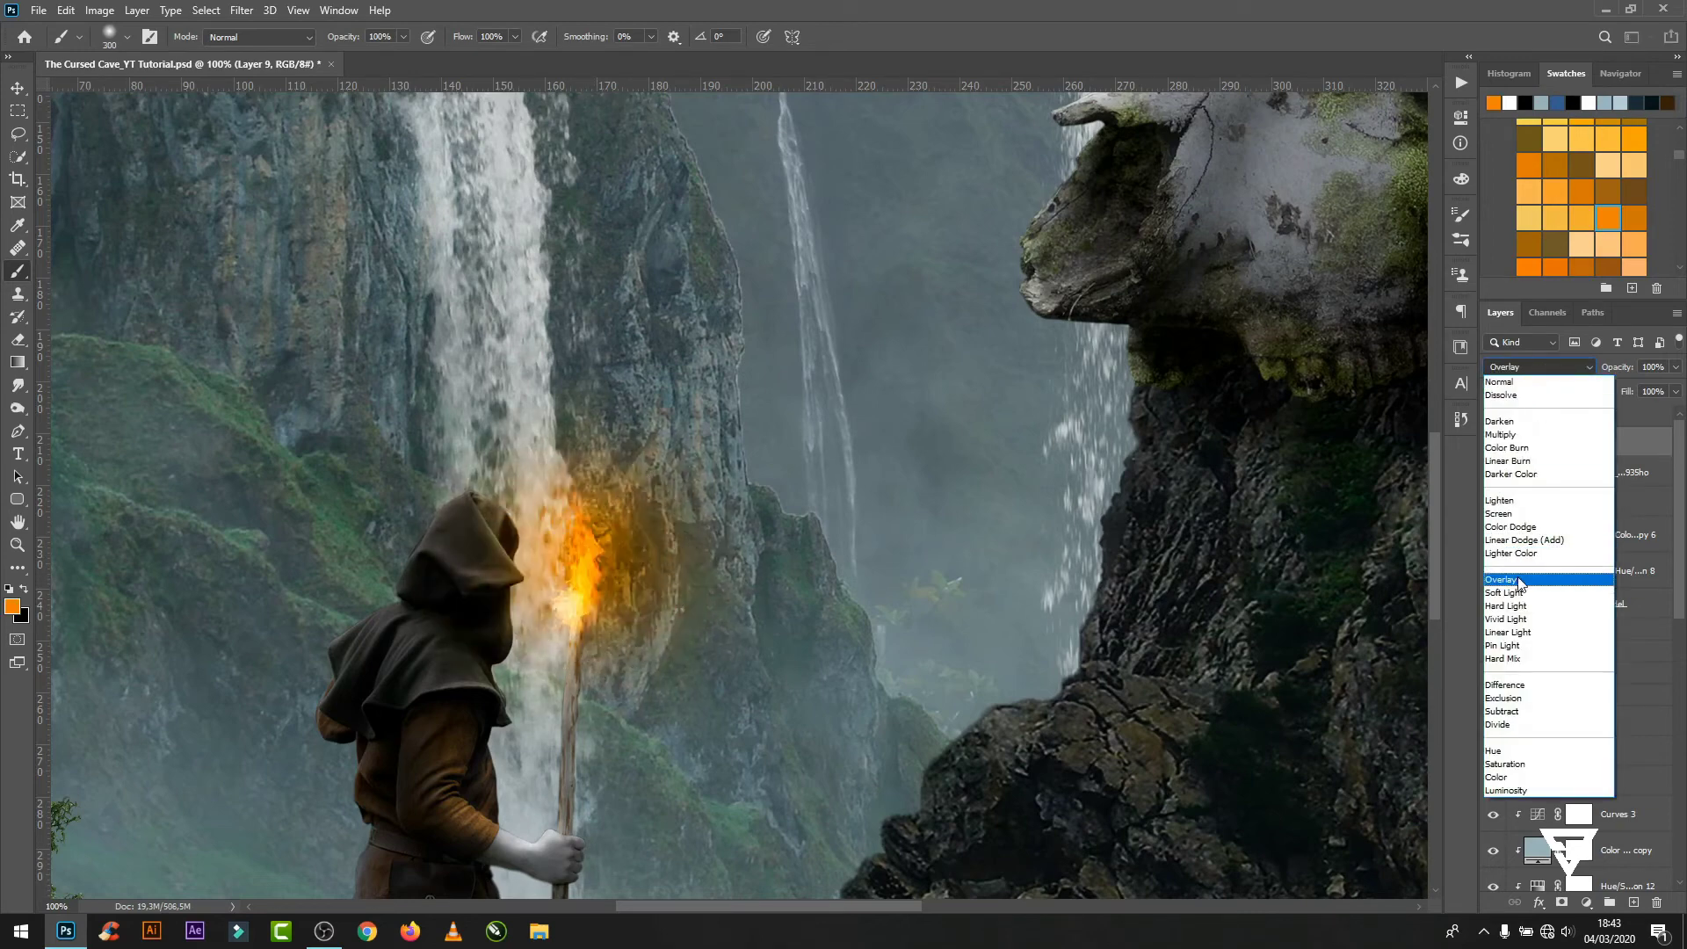
click(1513, 526)
click(1676, 391)
drag(1647, 392, 1622, 391)
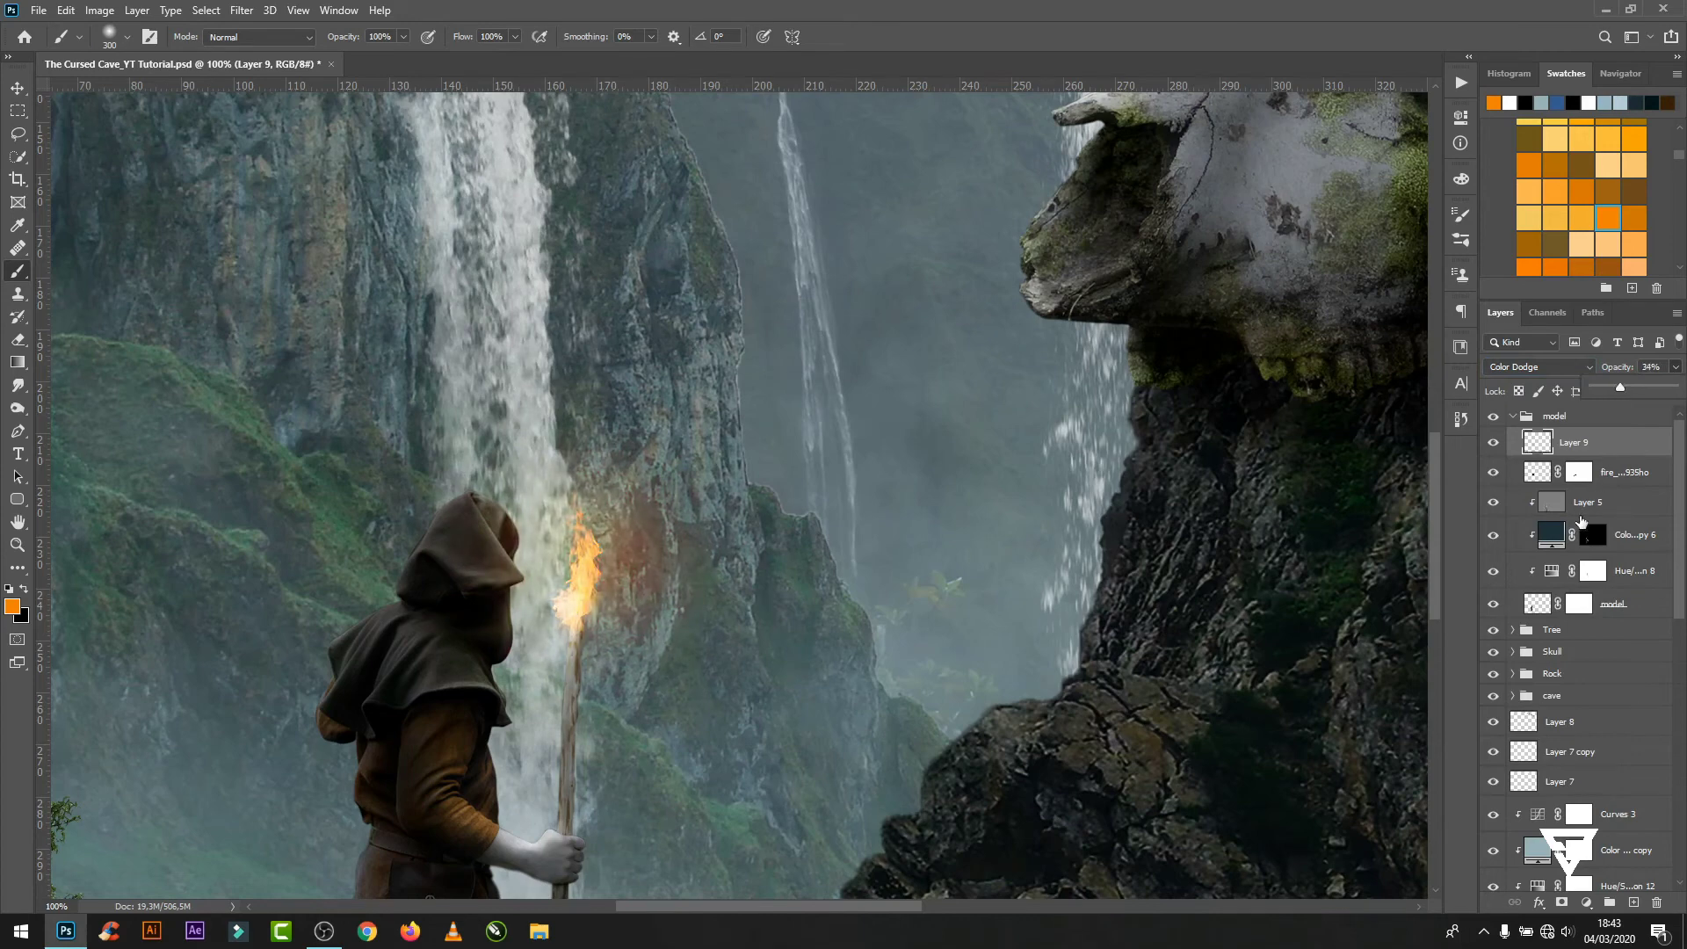
key(ctrl+j)
click(1538, 366)
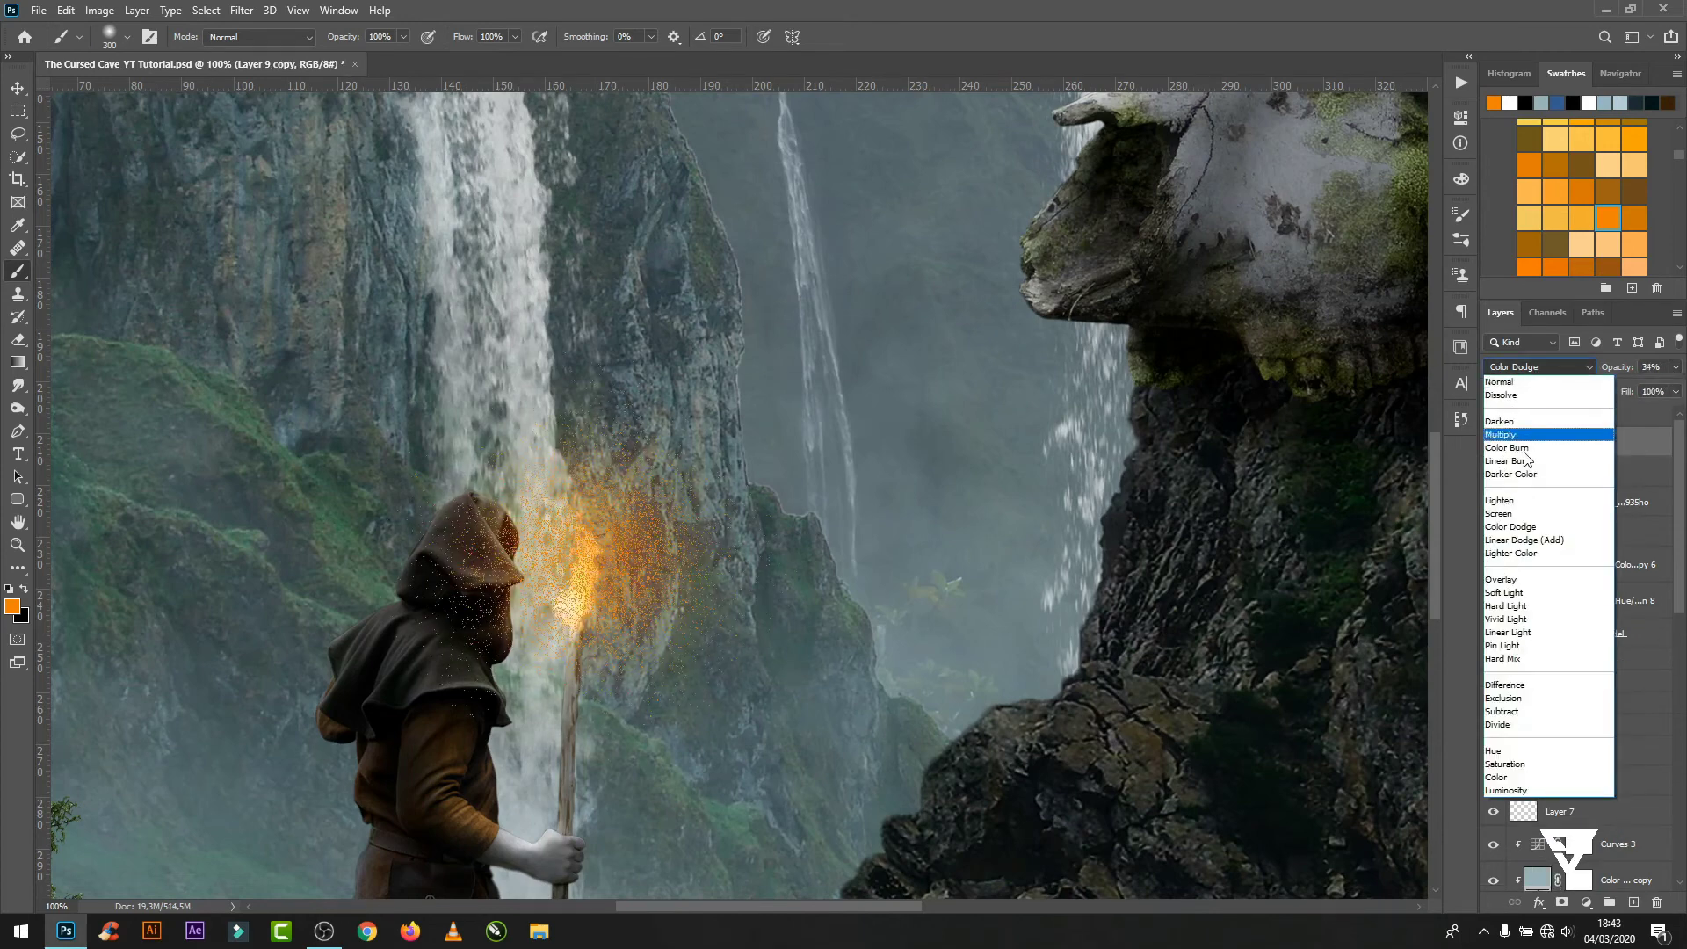
click(1517, 514)
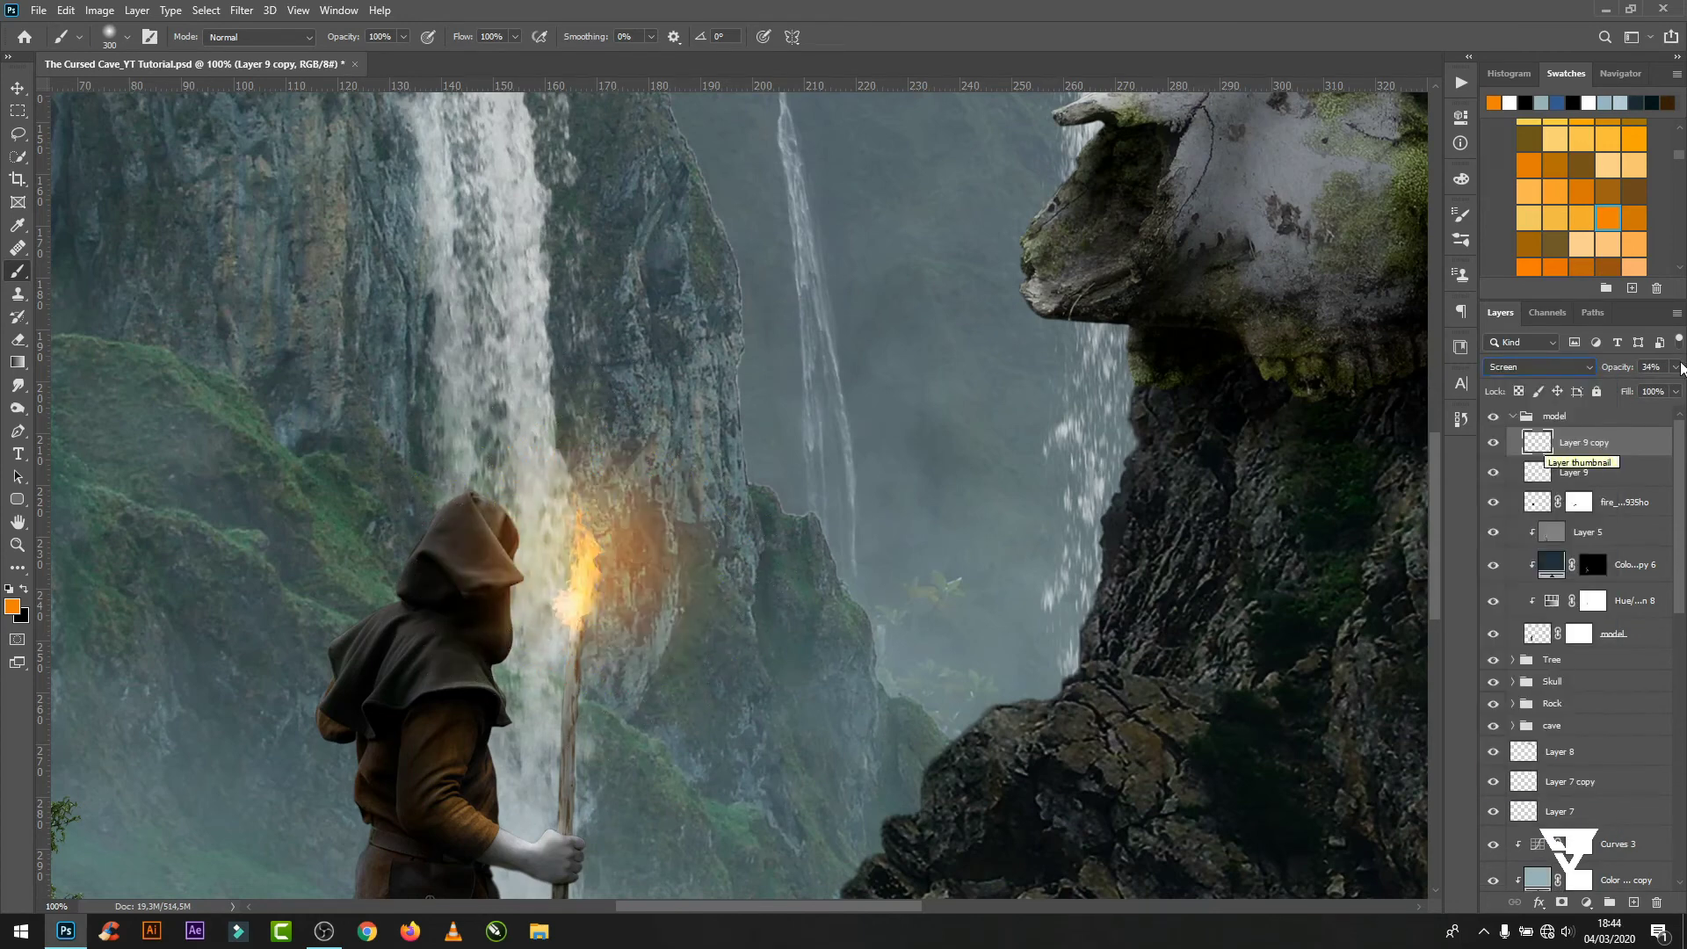
click(1676, 366)
drag(1624, 393, 1675, 387)
- Shift the glow copy's hue slightly, dim its opacity, and add a new layer above Layer 5
key(ctrl+u)
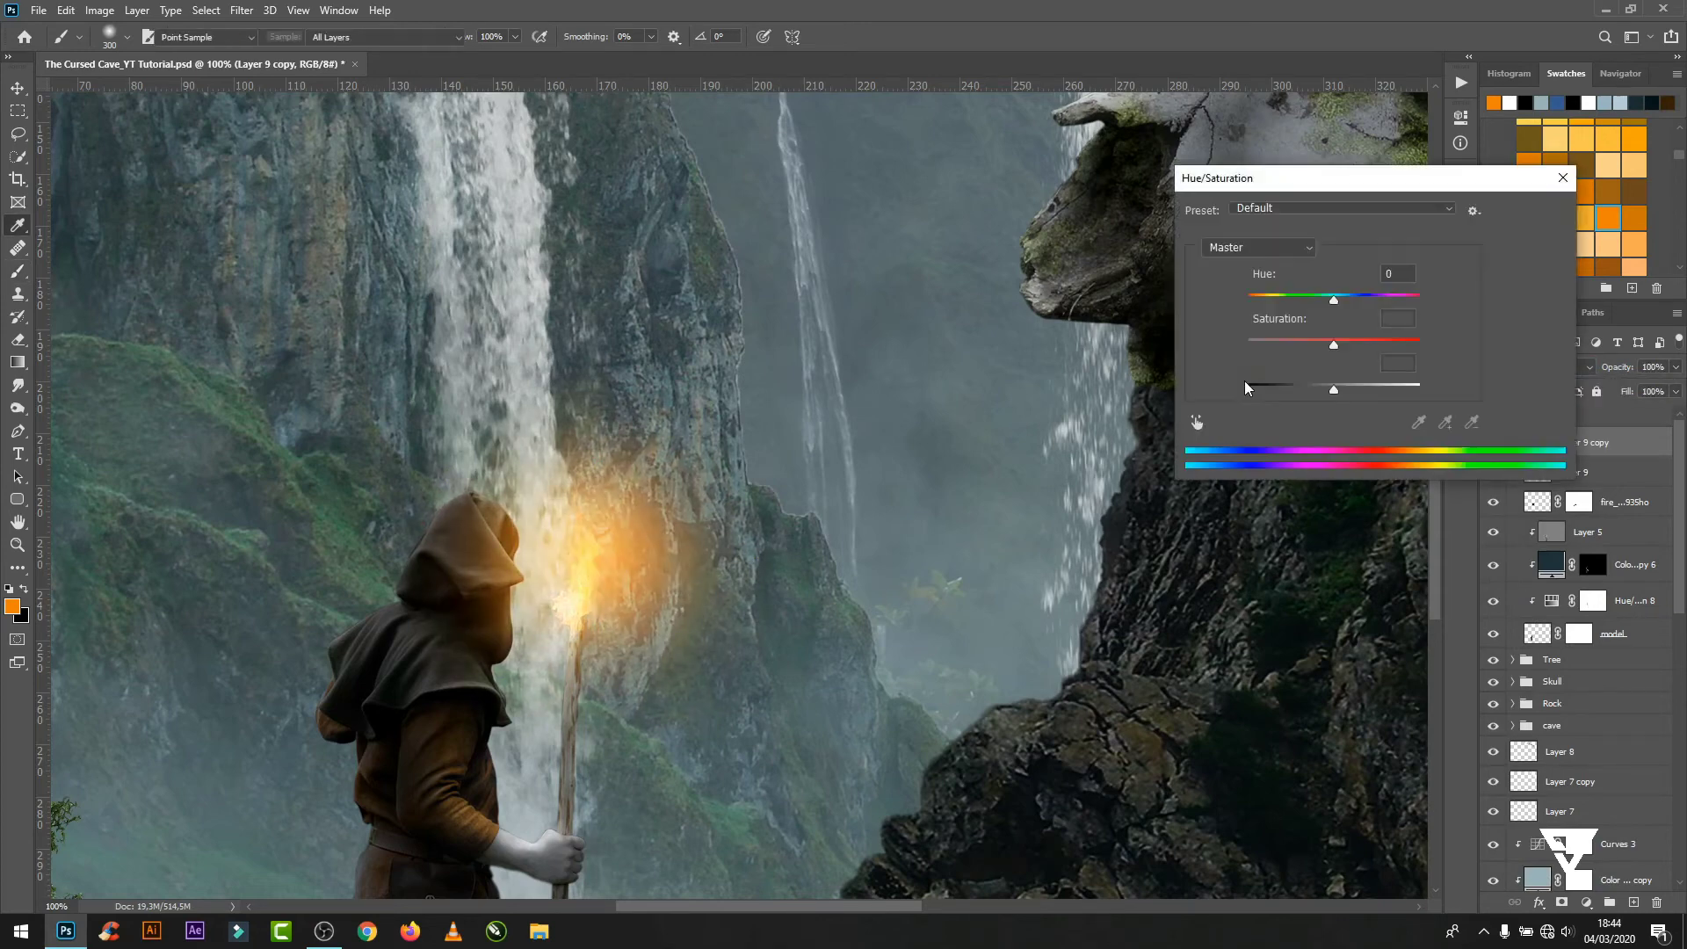
drag(1335, 301, 1336, 301)
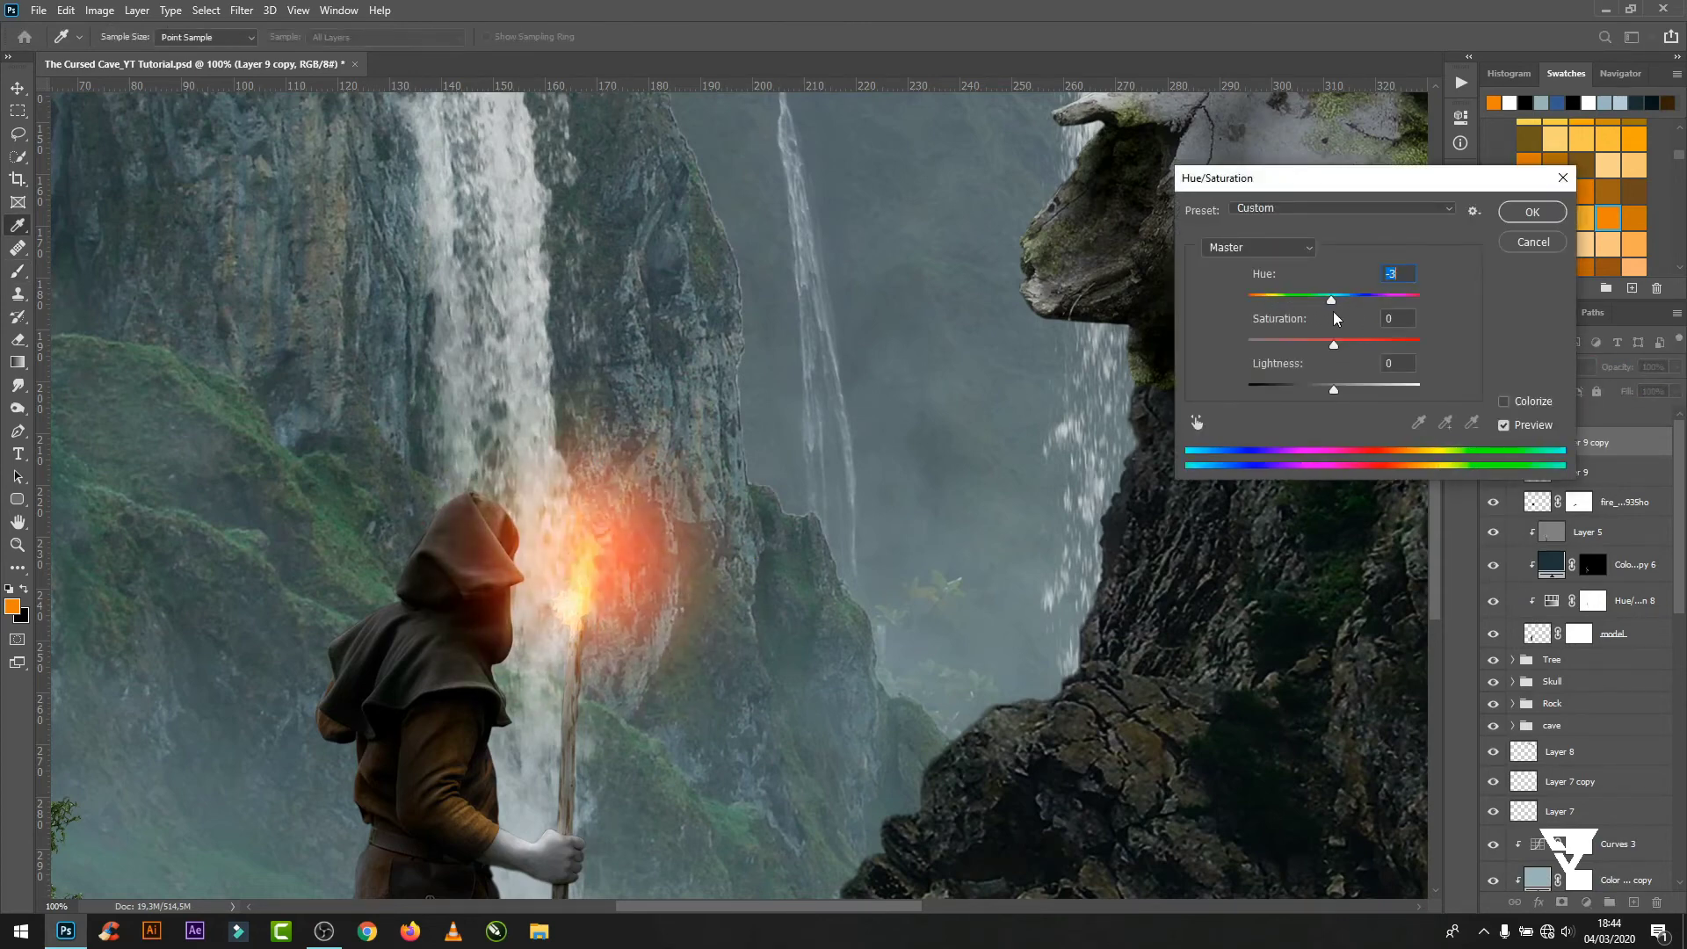
click(1531, 215)
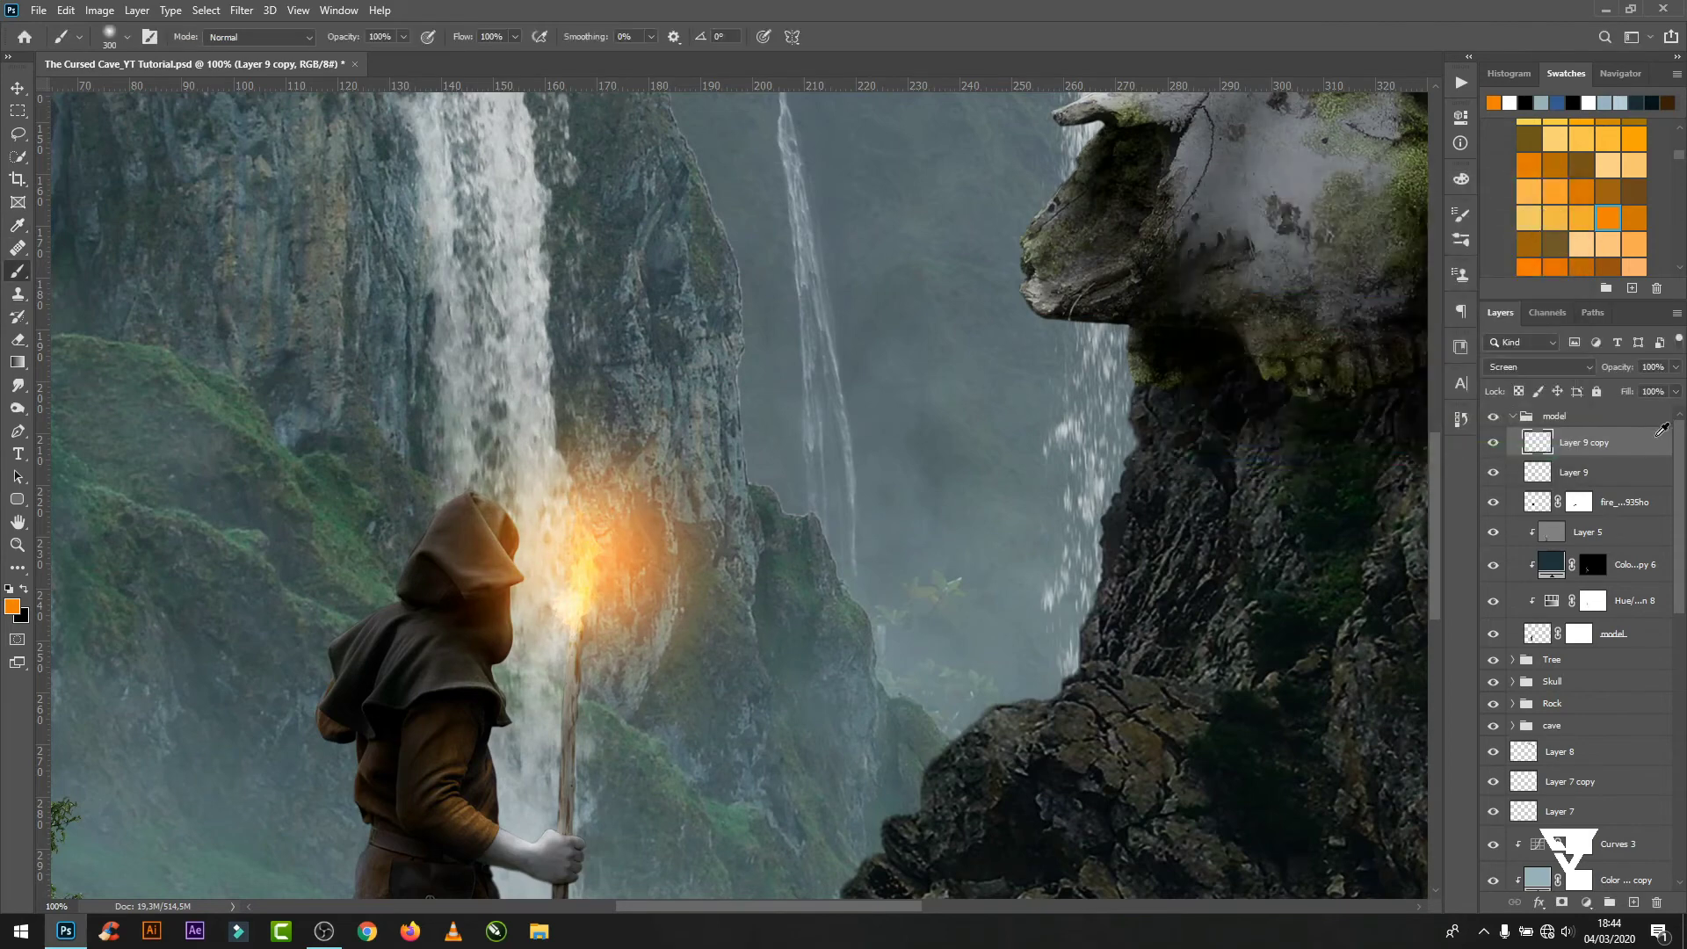
click(1676, 367)
drag(1674, 387, 1599, 390)
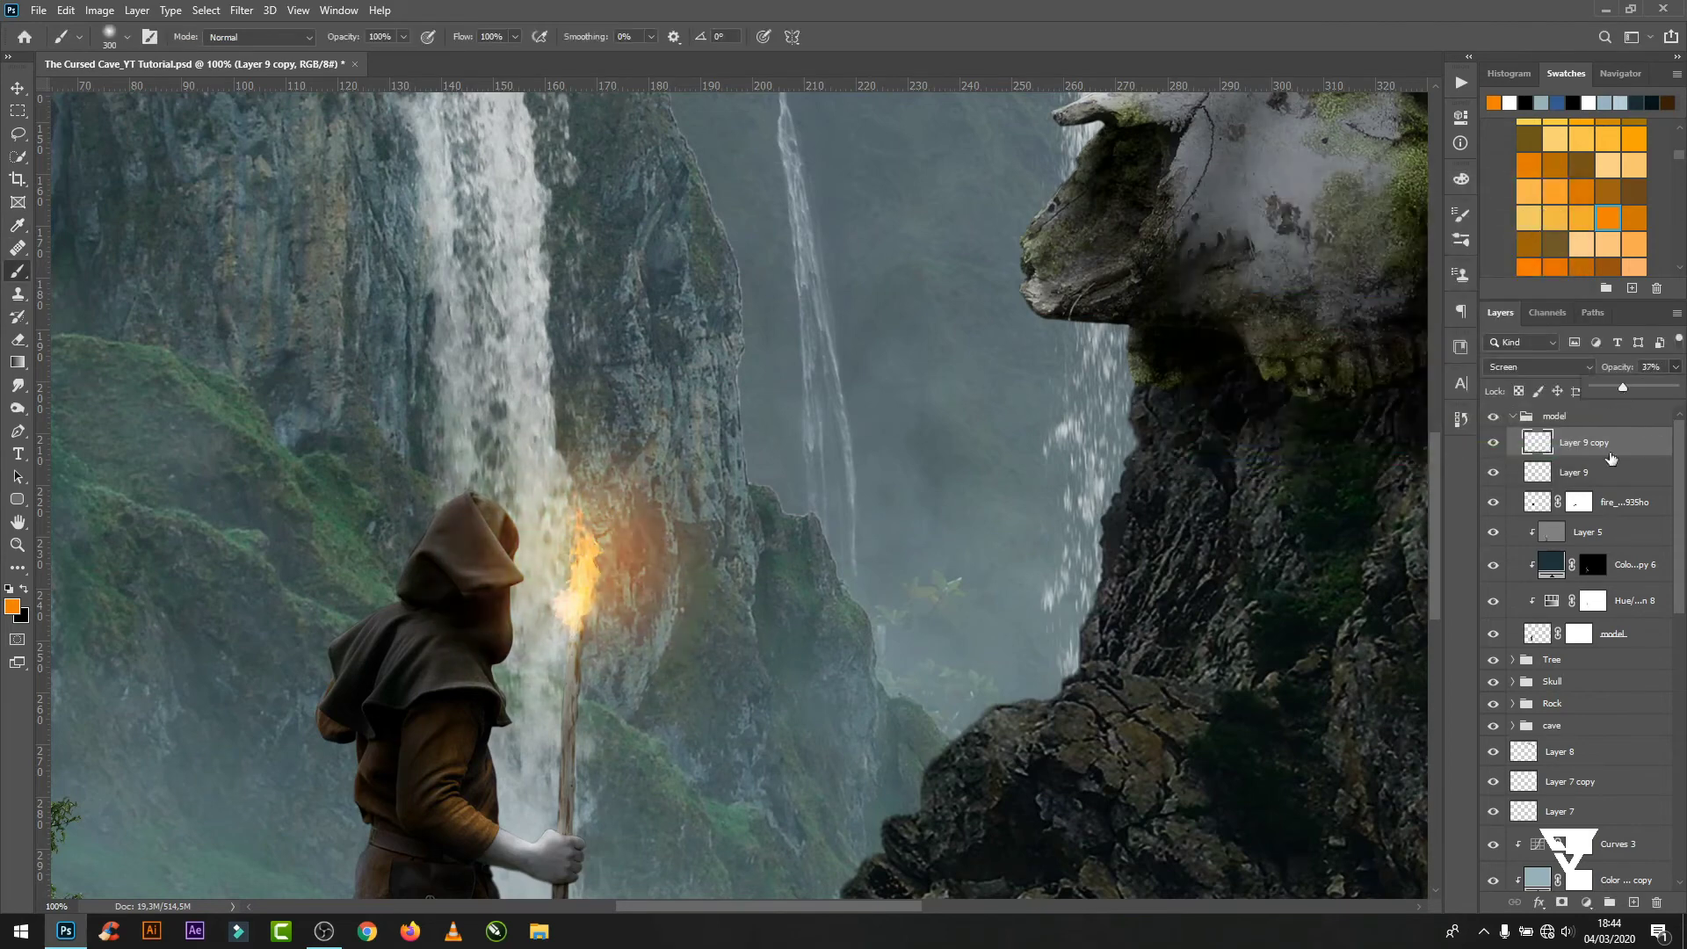
click(1587, 532)
key(ctrl+shift+alt+n)
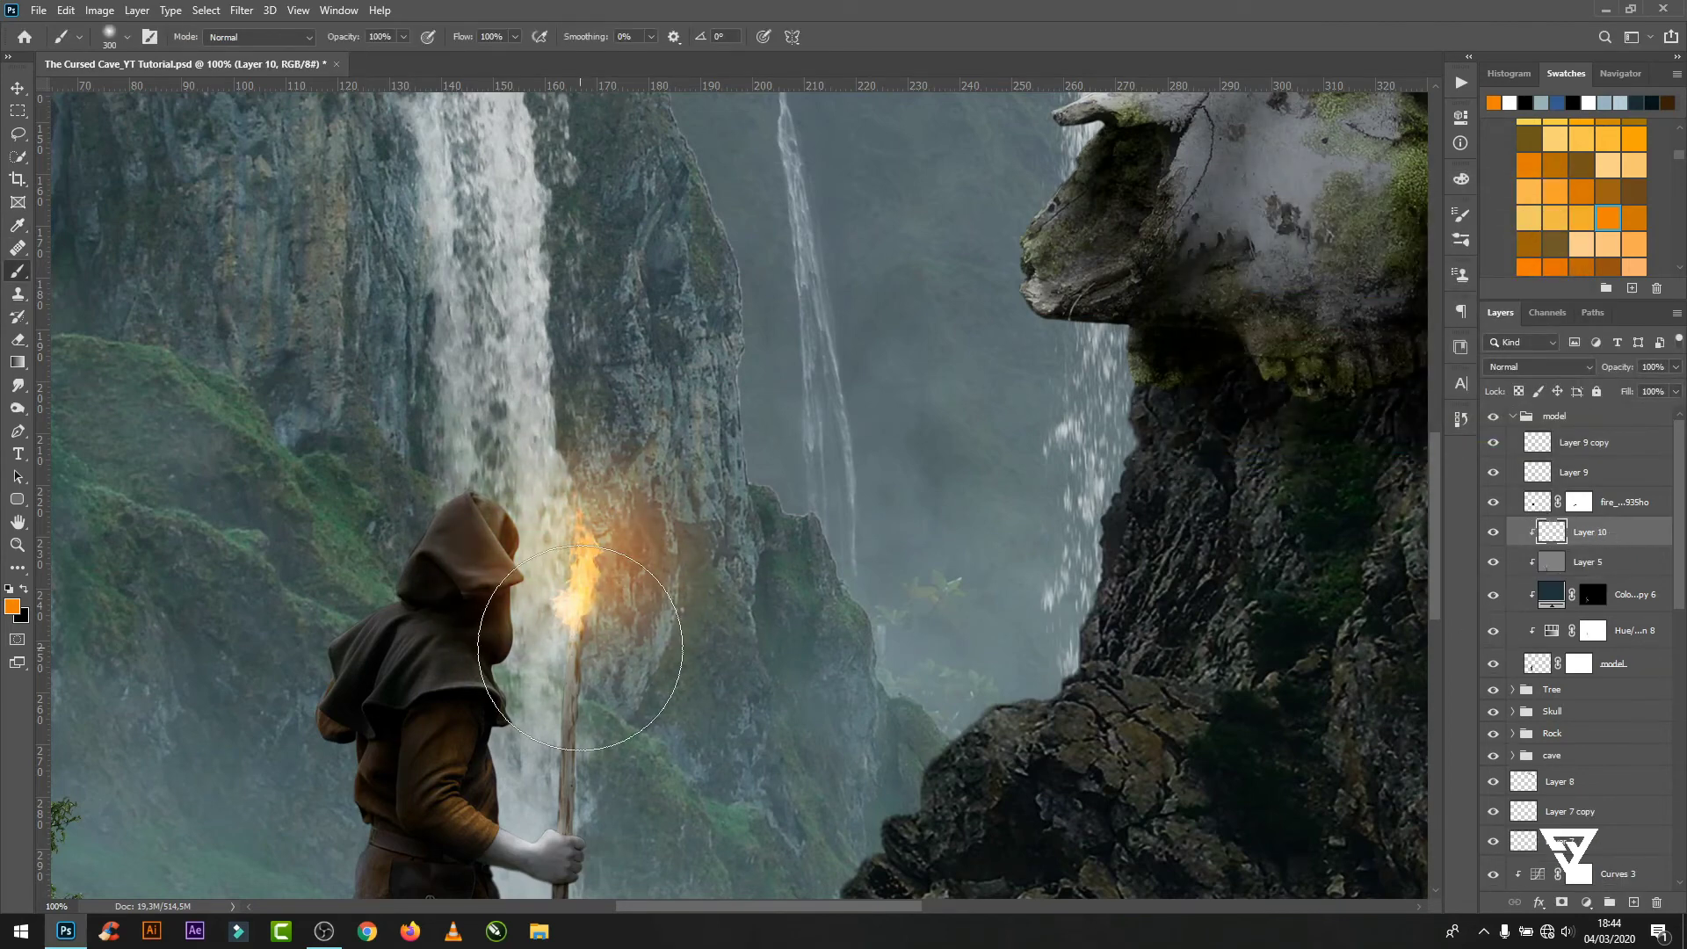
- Set Layer 10 to Overlay and choose a lighter orange for torchlight on the hooded figure
click(1522, 365)
click(1529, 579)
key(bracketleft)
key(bracketleft)
key(bracketleft)
drag(488, 675, 471, 521)
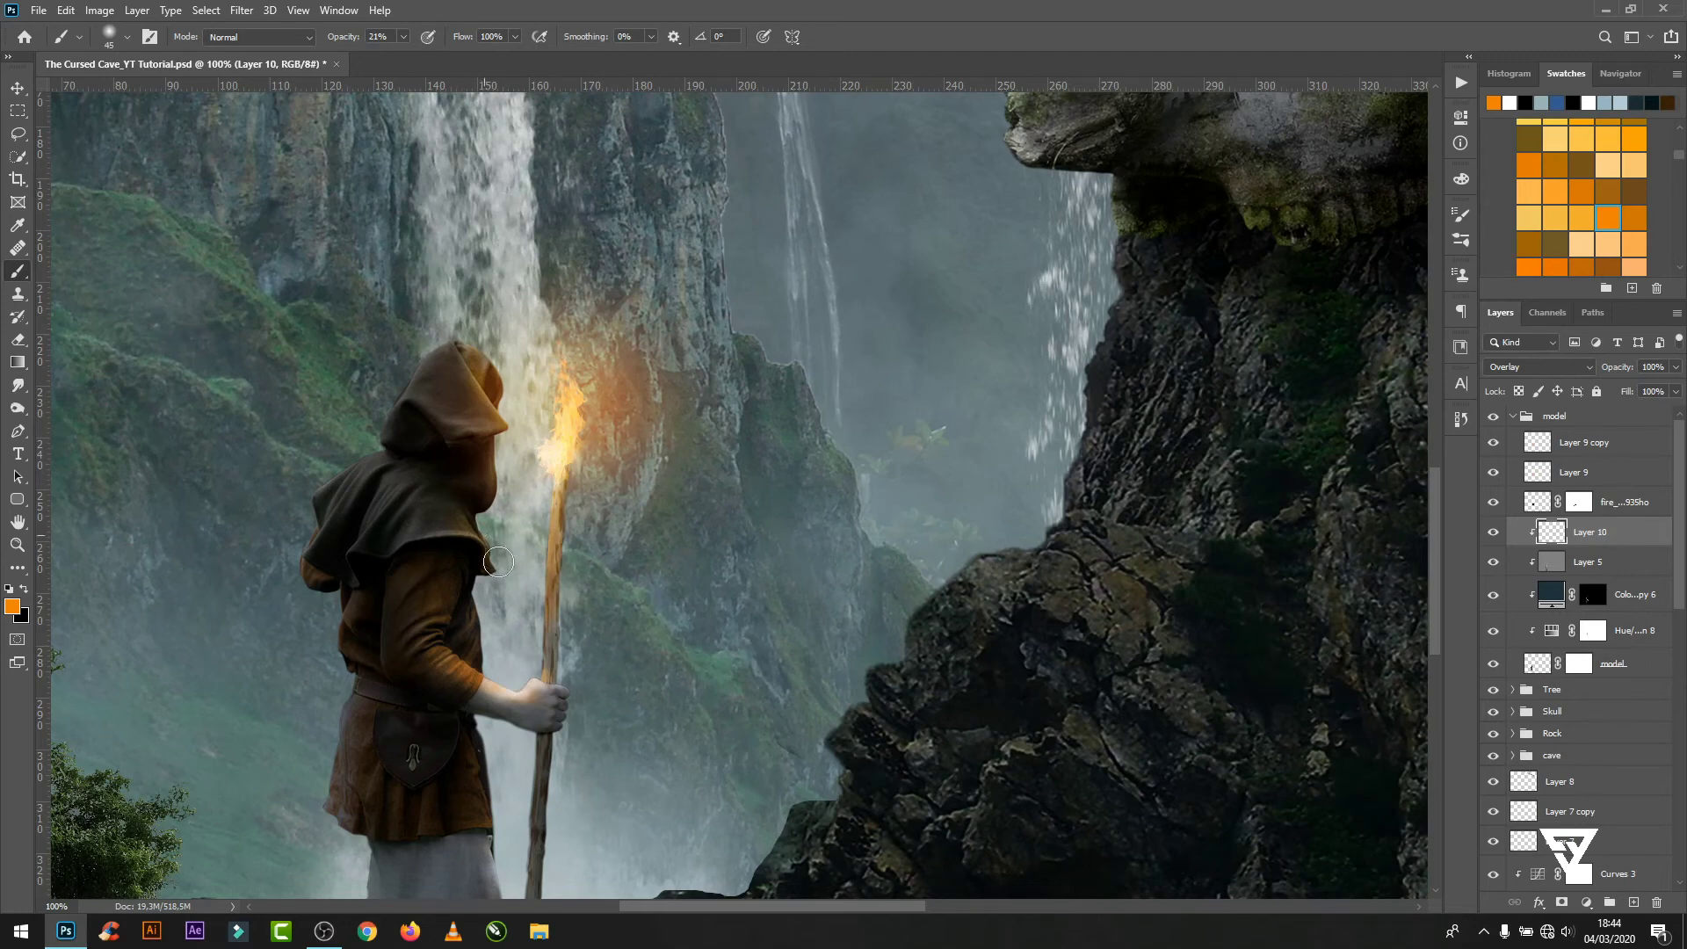
drag(497, 561, 471, 422)
click(12, 607)
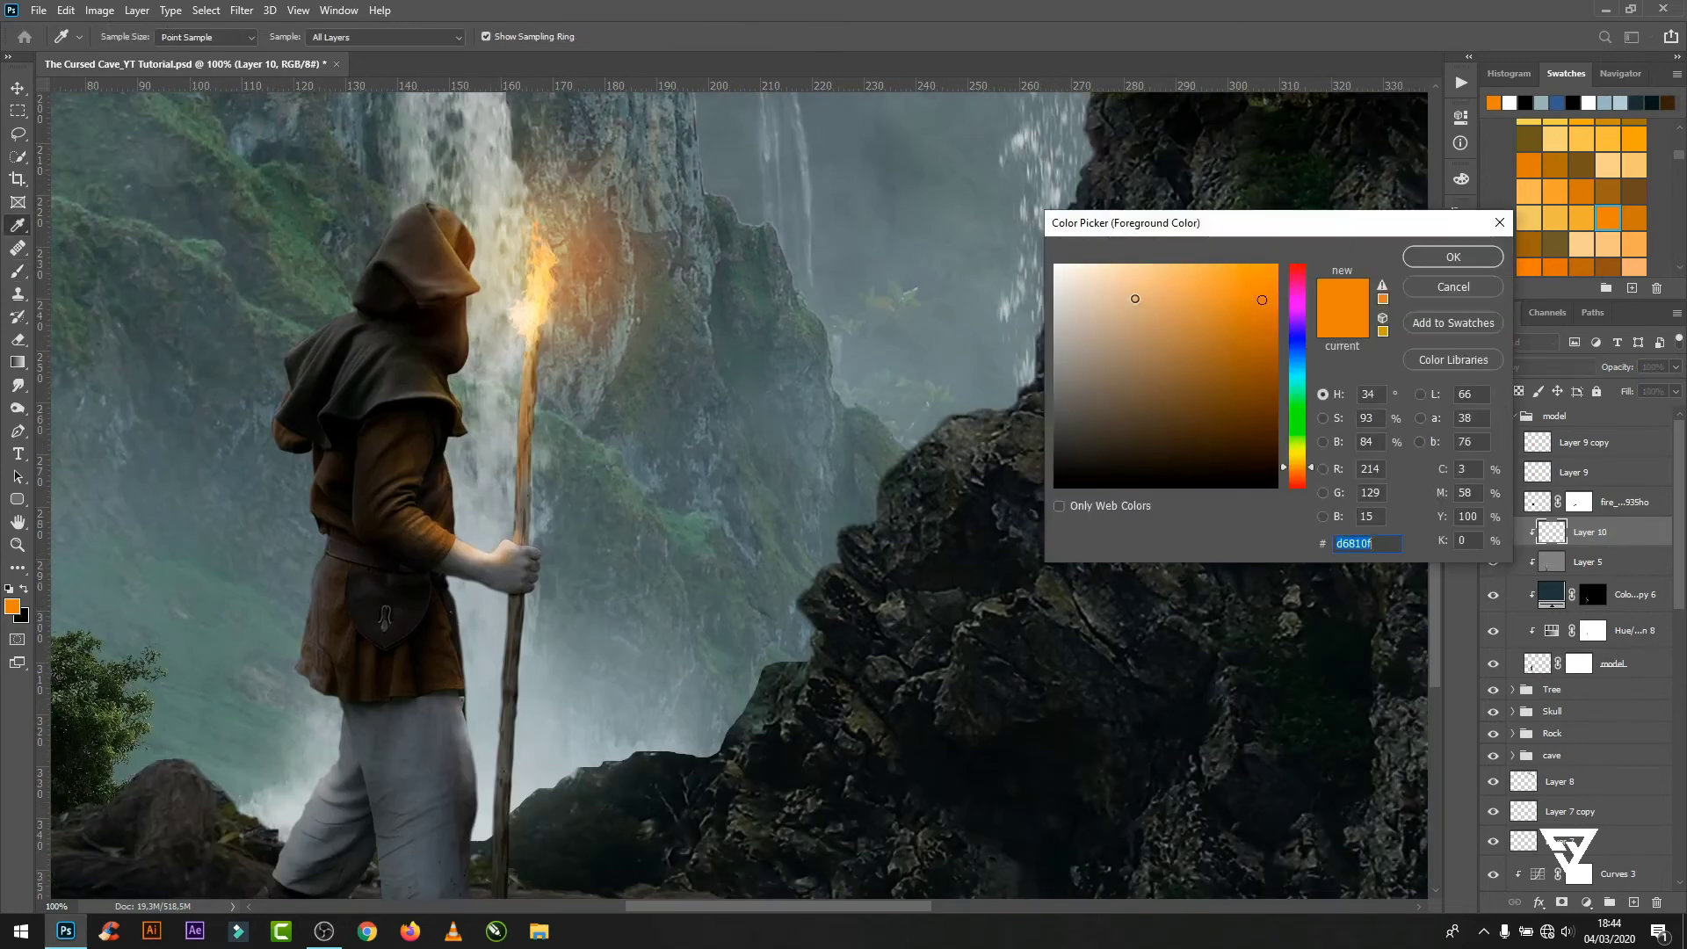
click(1134, 299)
click(1453, 257)
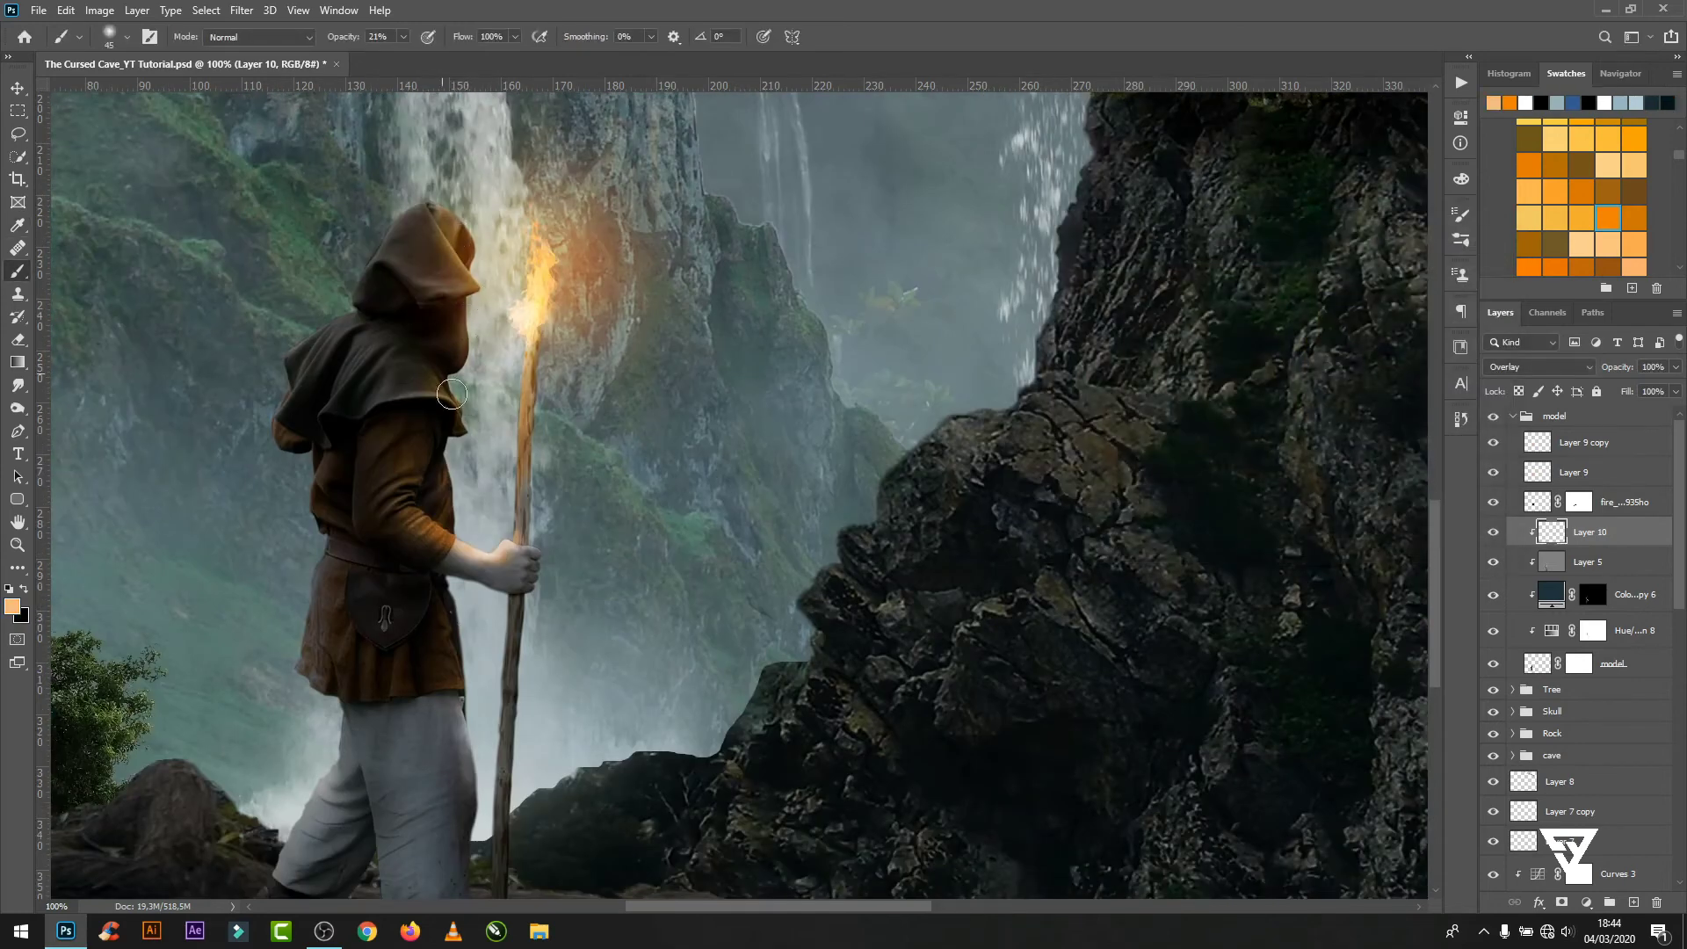
- Lower the torchlight layer's opacity to 72% and add a new empty layer
key(ctrl+minus)
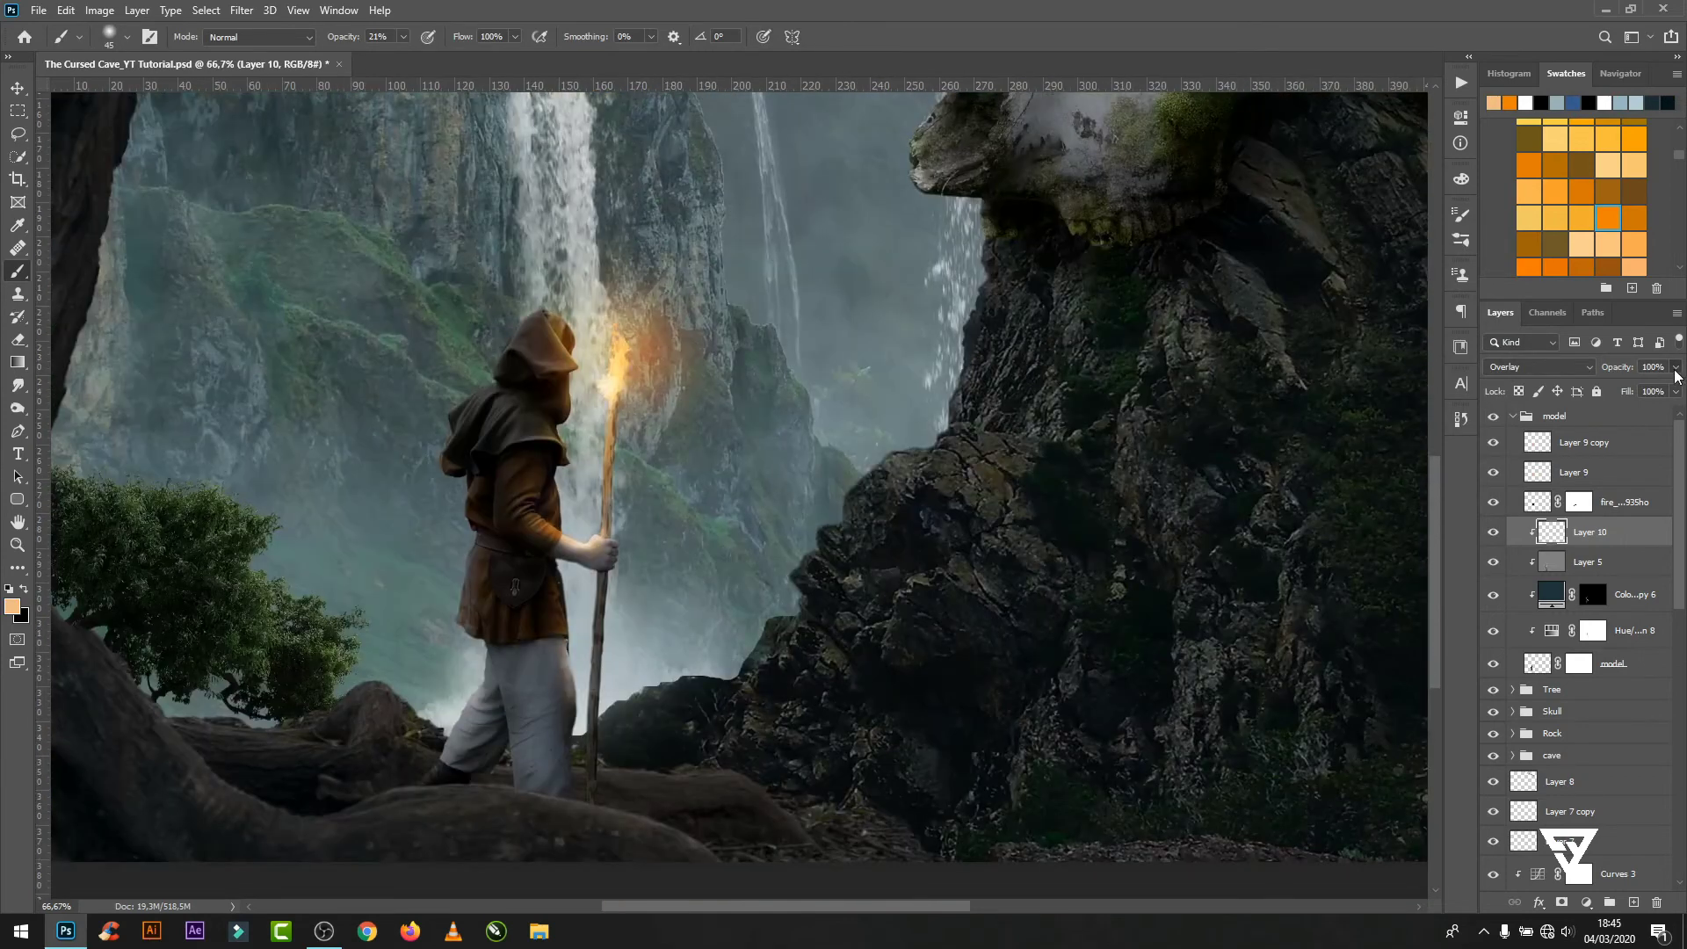
drag(1675, 366, 1651, 396)
key(bracketright)
key(bracketright)
key(bracketright)
key(ctrl+shift+alt+n)
- Clip Layer 11 to the Tree group, paint glow by the feet with a larger brush, and set it to Overlay
drag(1574, 520, 1597, 674)
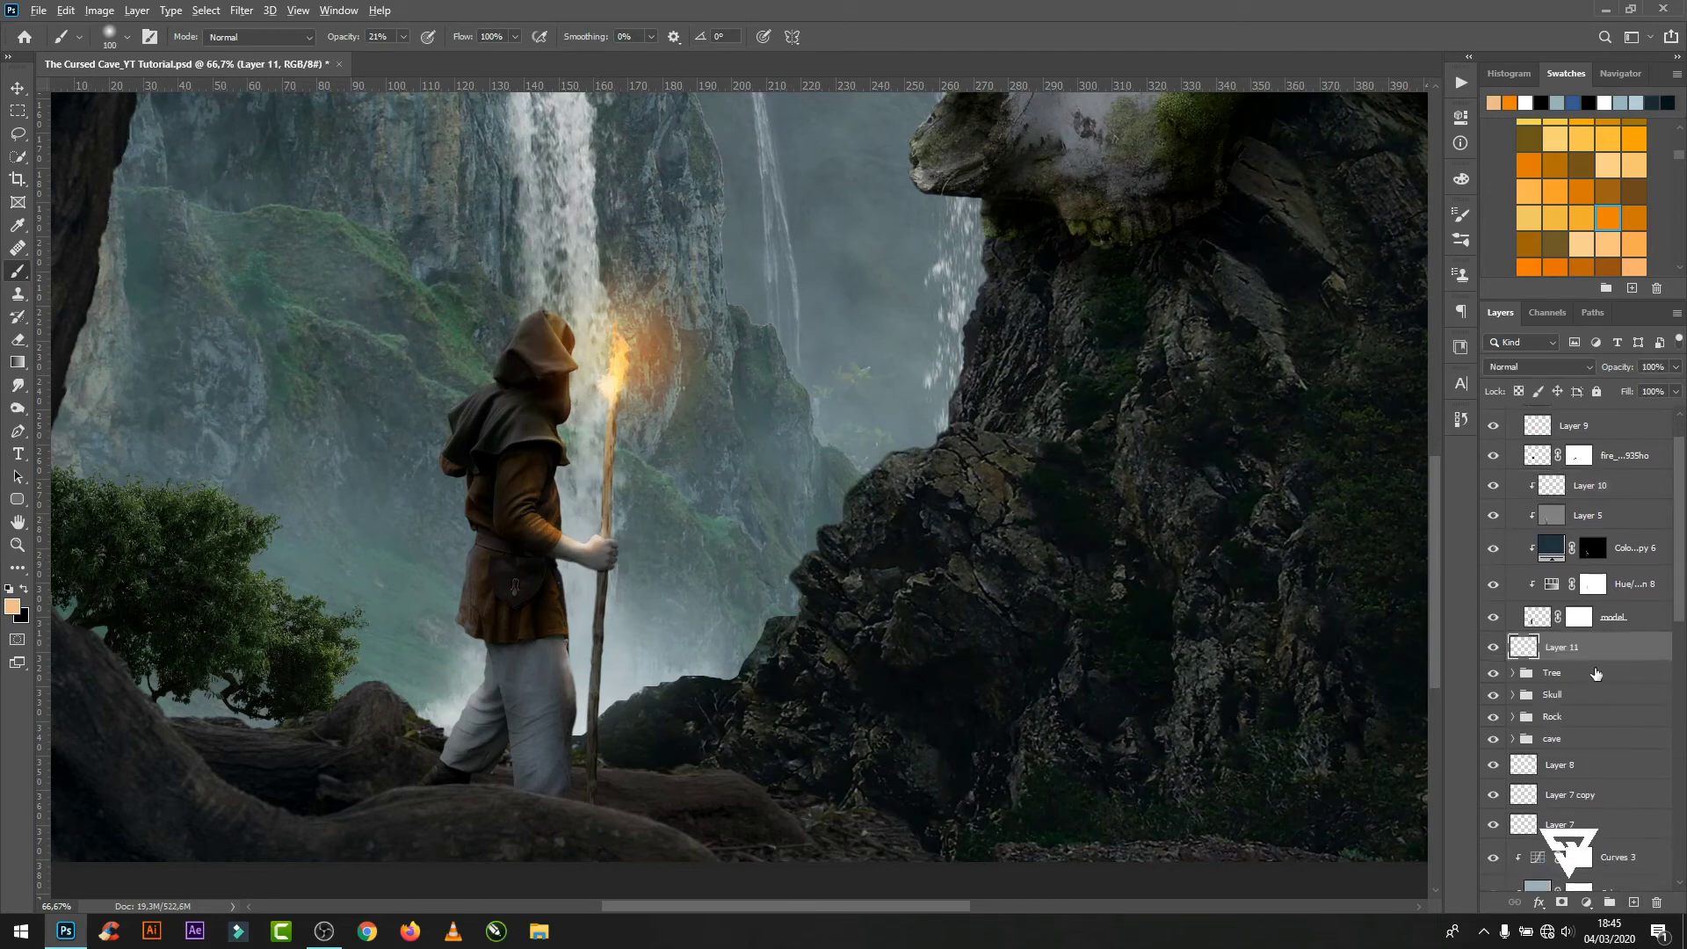
alt+click(1596, 661)
key(bracketright)
key(bracketright)
key(bracketright)
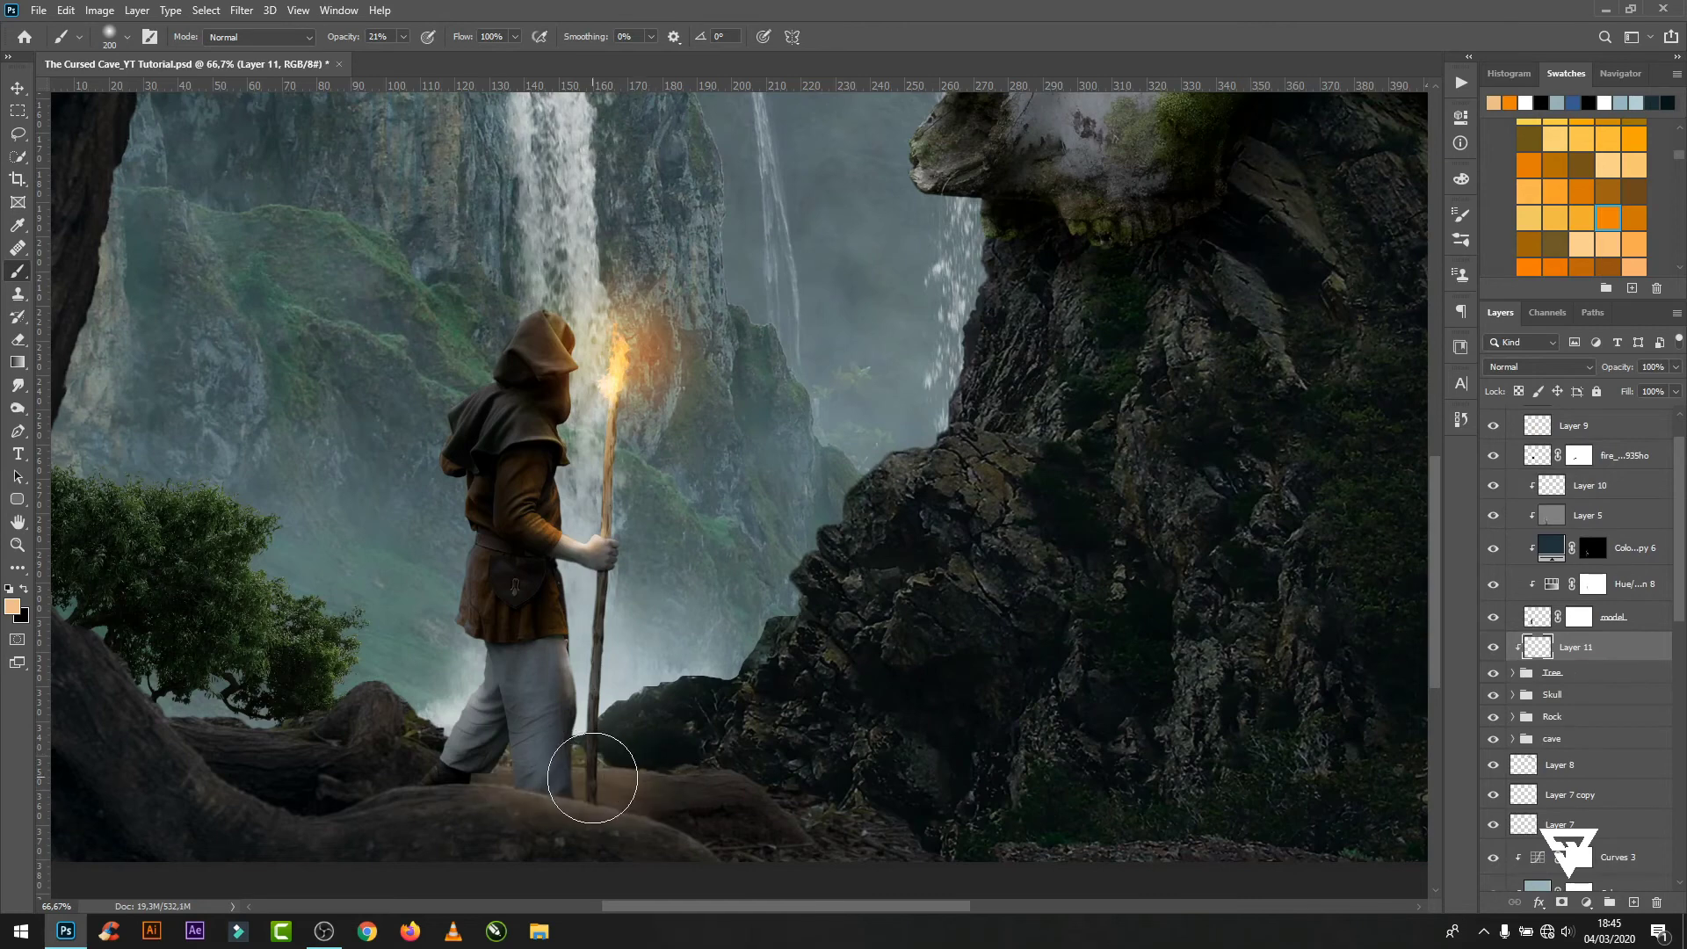
drag(541, 776, 637, 786)
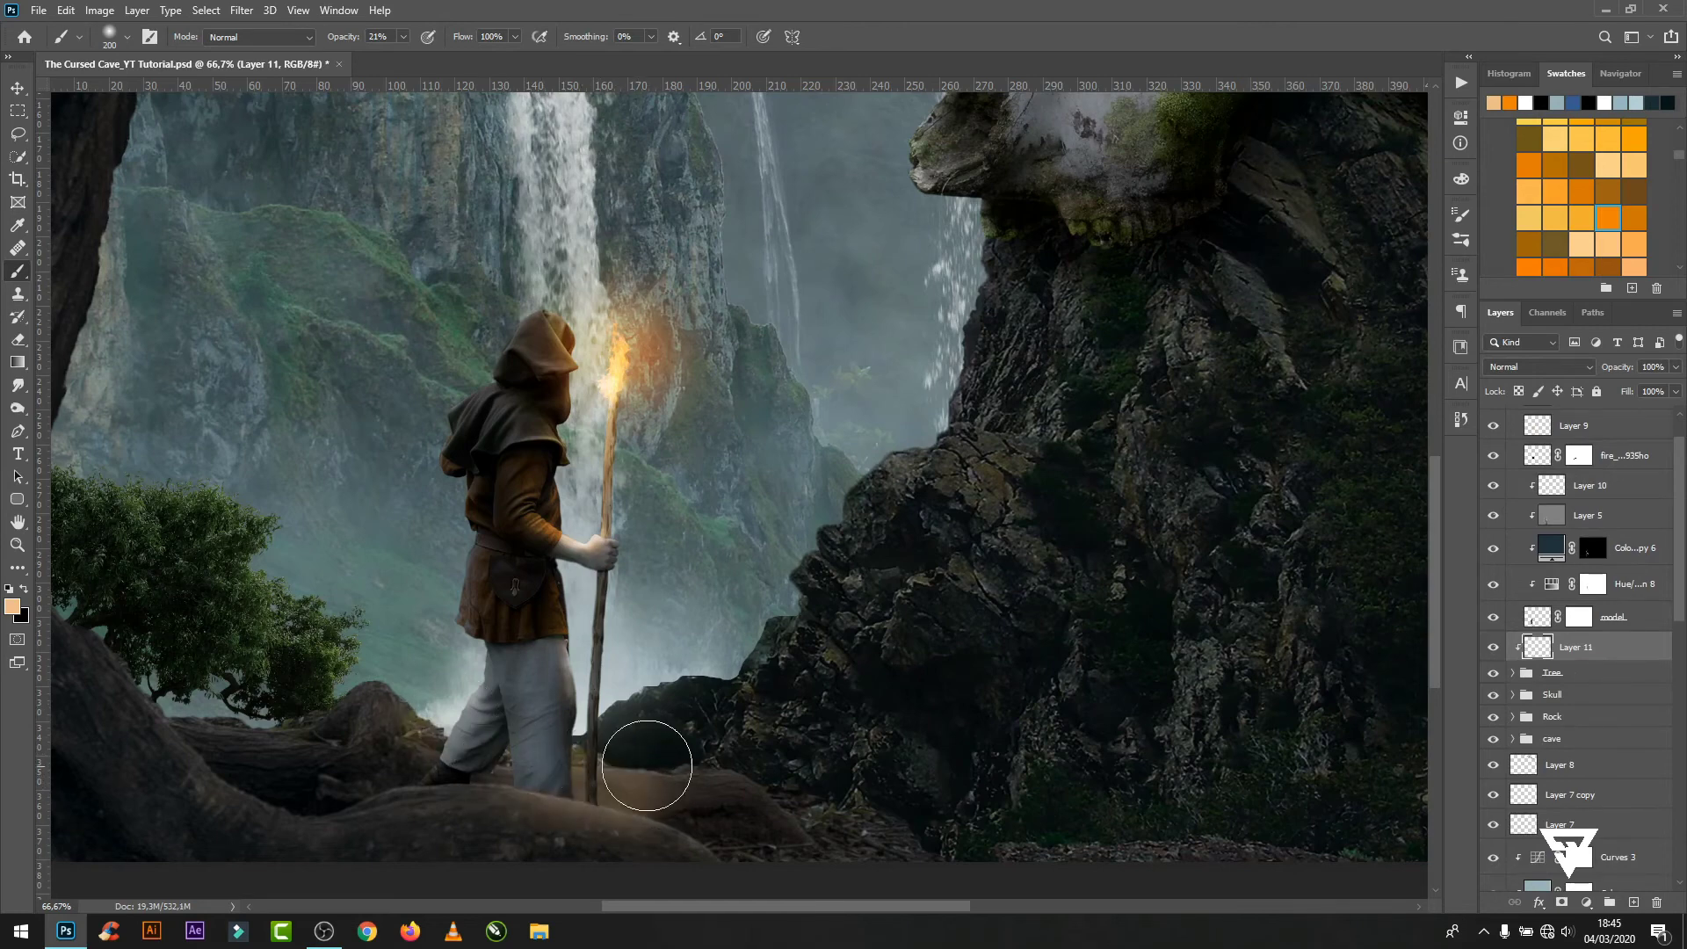
click(1538, 366)
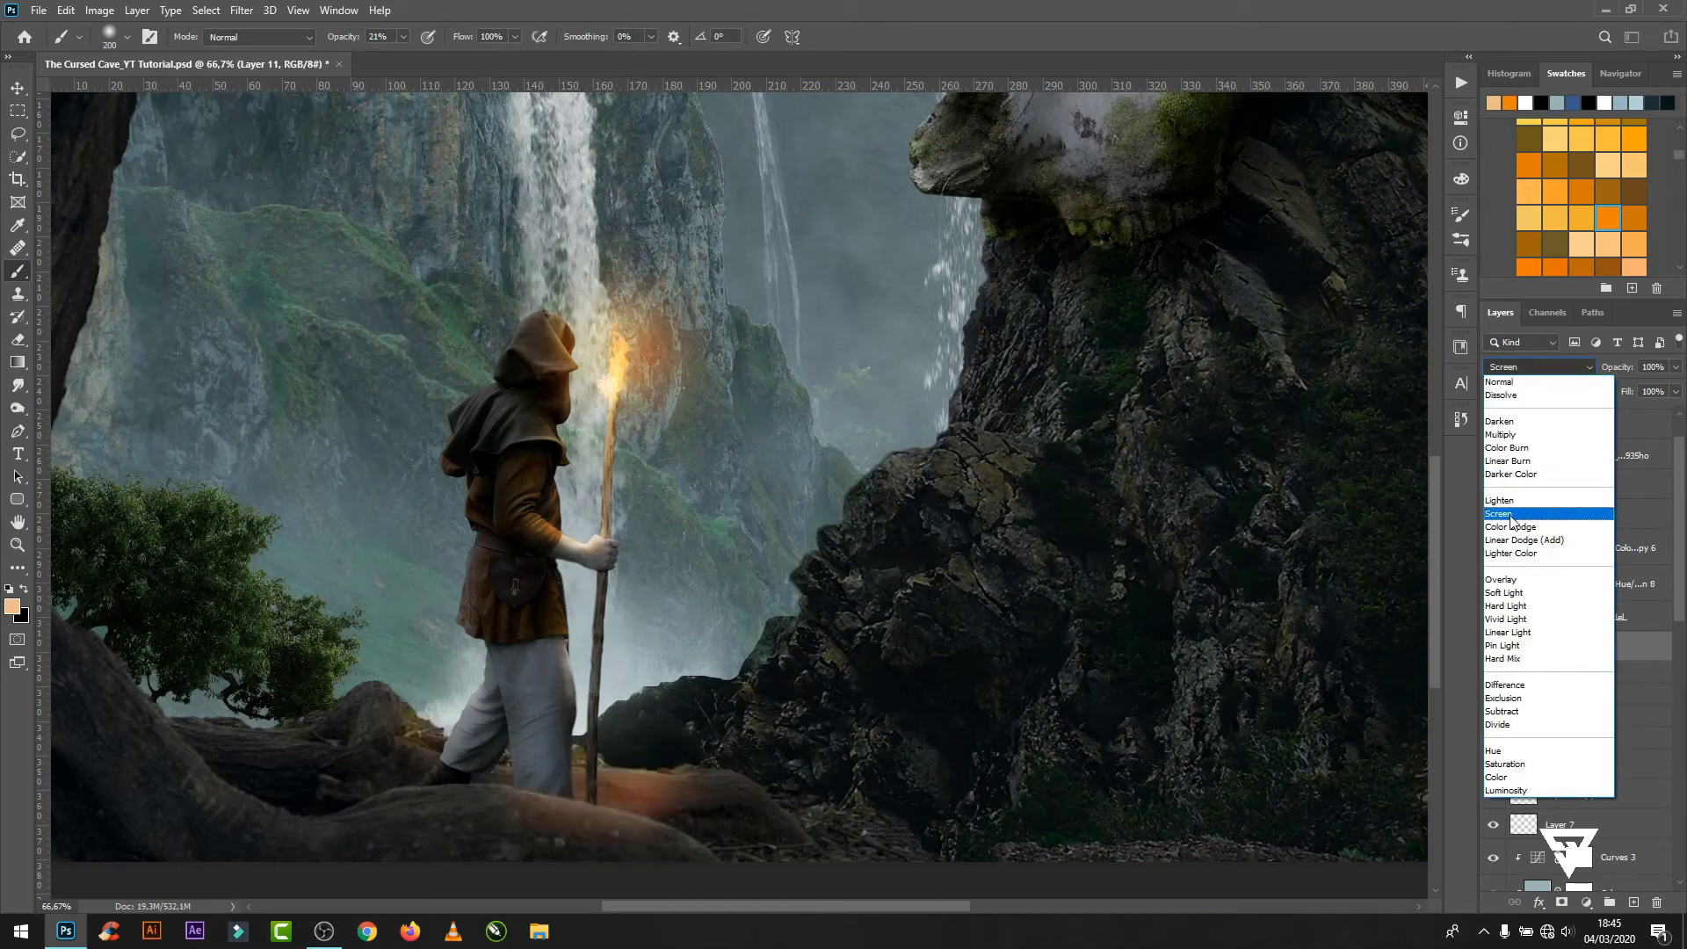
click(1512, 579)
- Choose a stronger orange (e1ad40) as the foreground painting colour
click(13, 607)
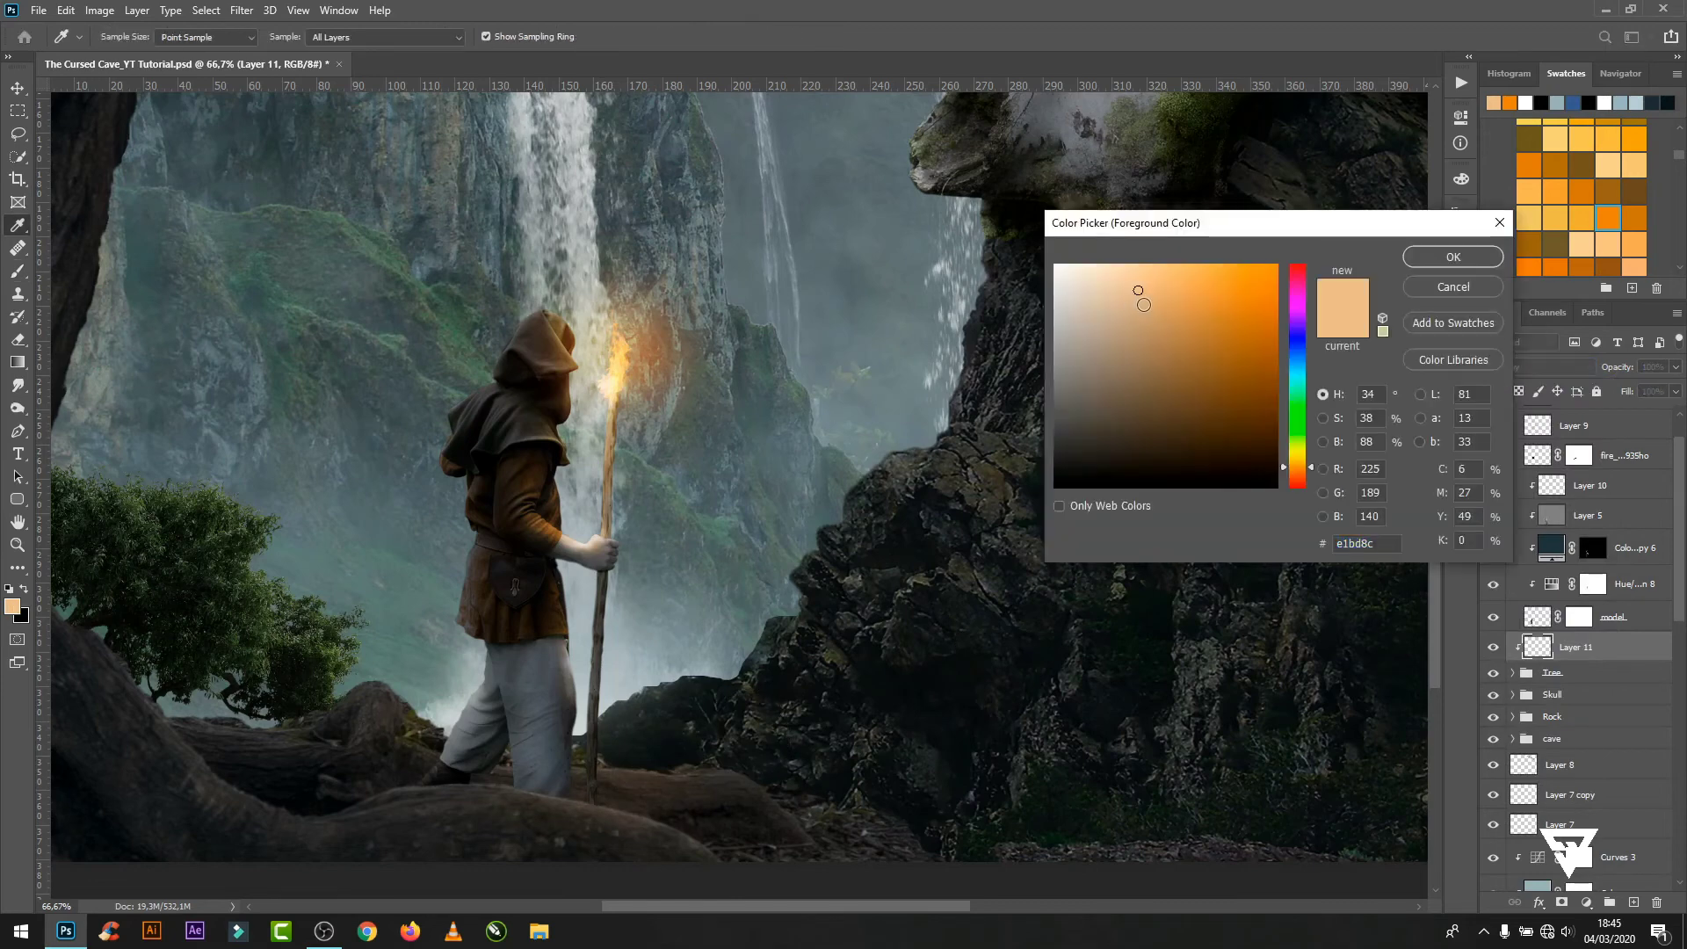
click(1305, 452)
click(1595, 218)
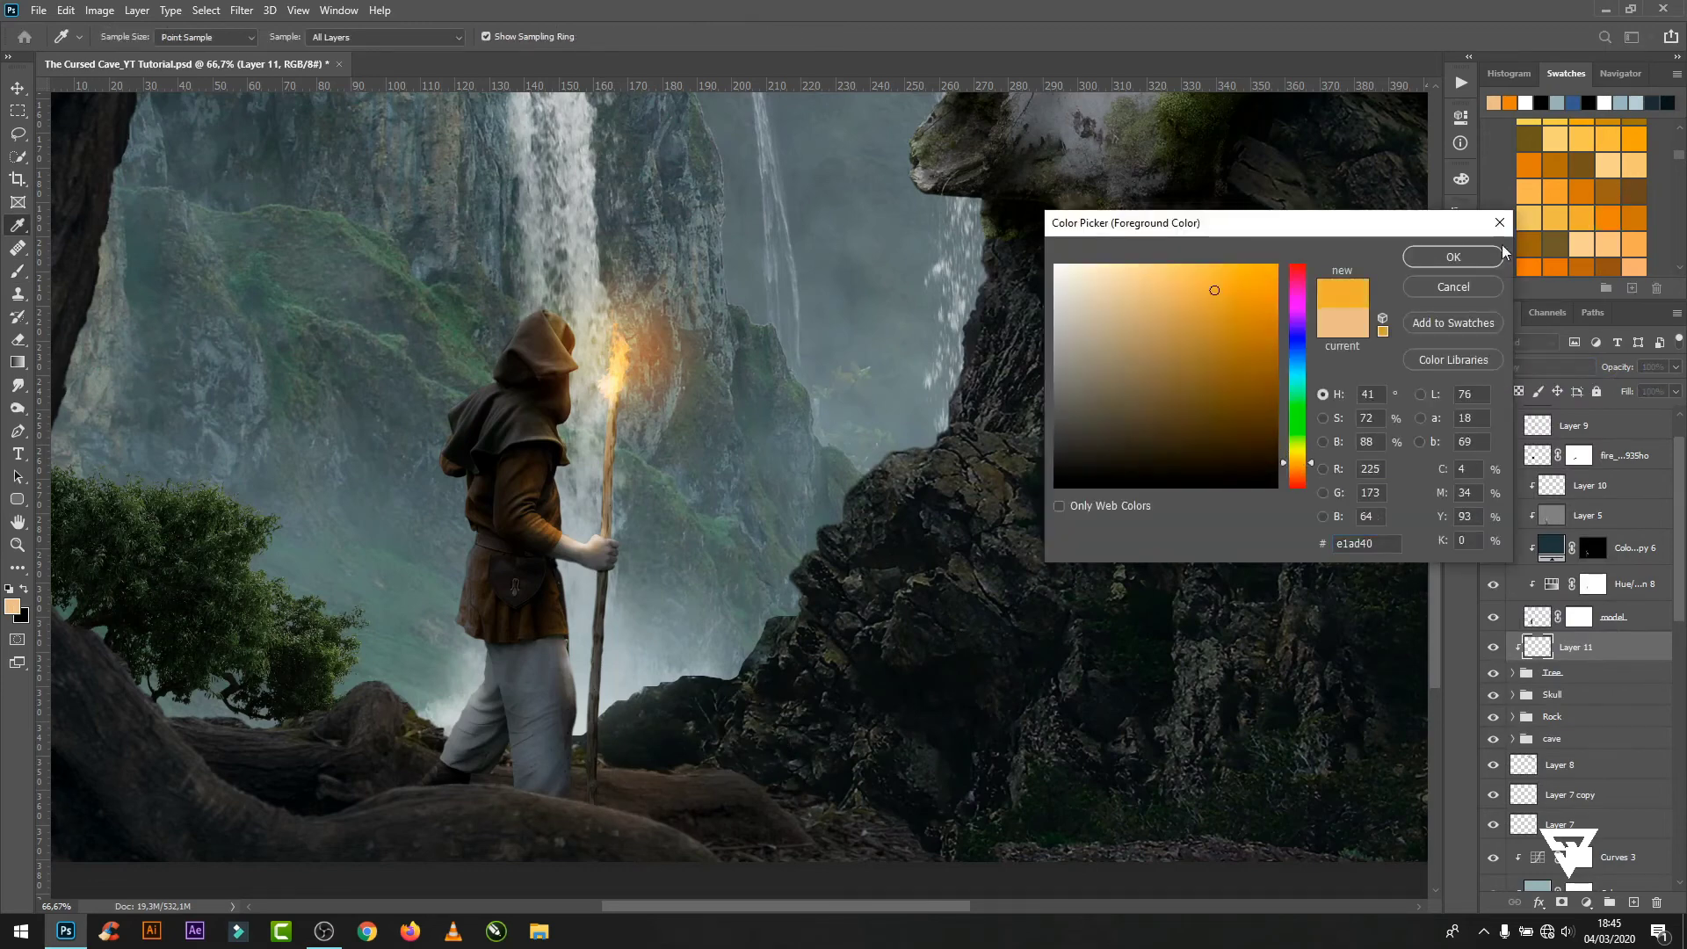
click(1454, 257)
scroll(550, 558, down, 1)
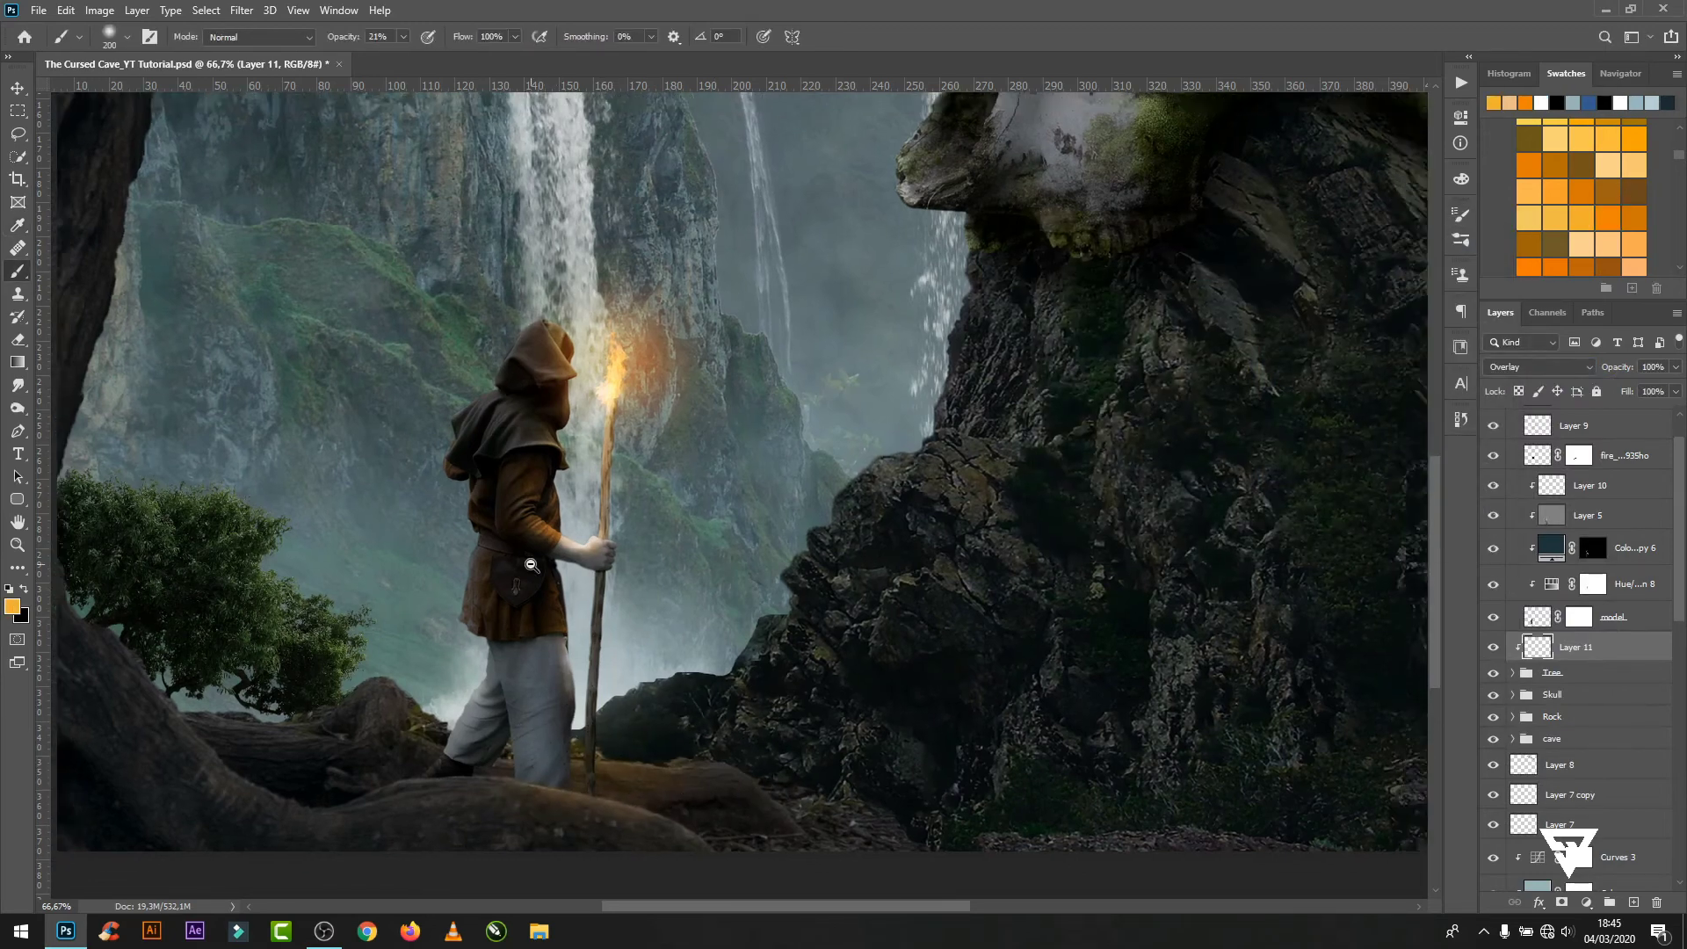
- Expand the Tree group and raise Color Fill 2 copy 5's opacity to 71%
key(v)
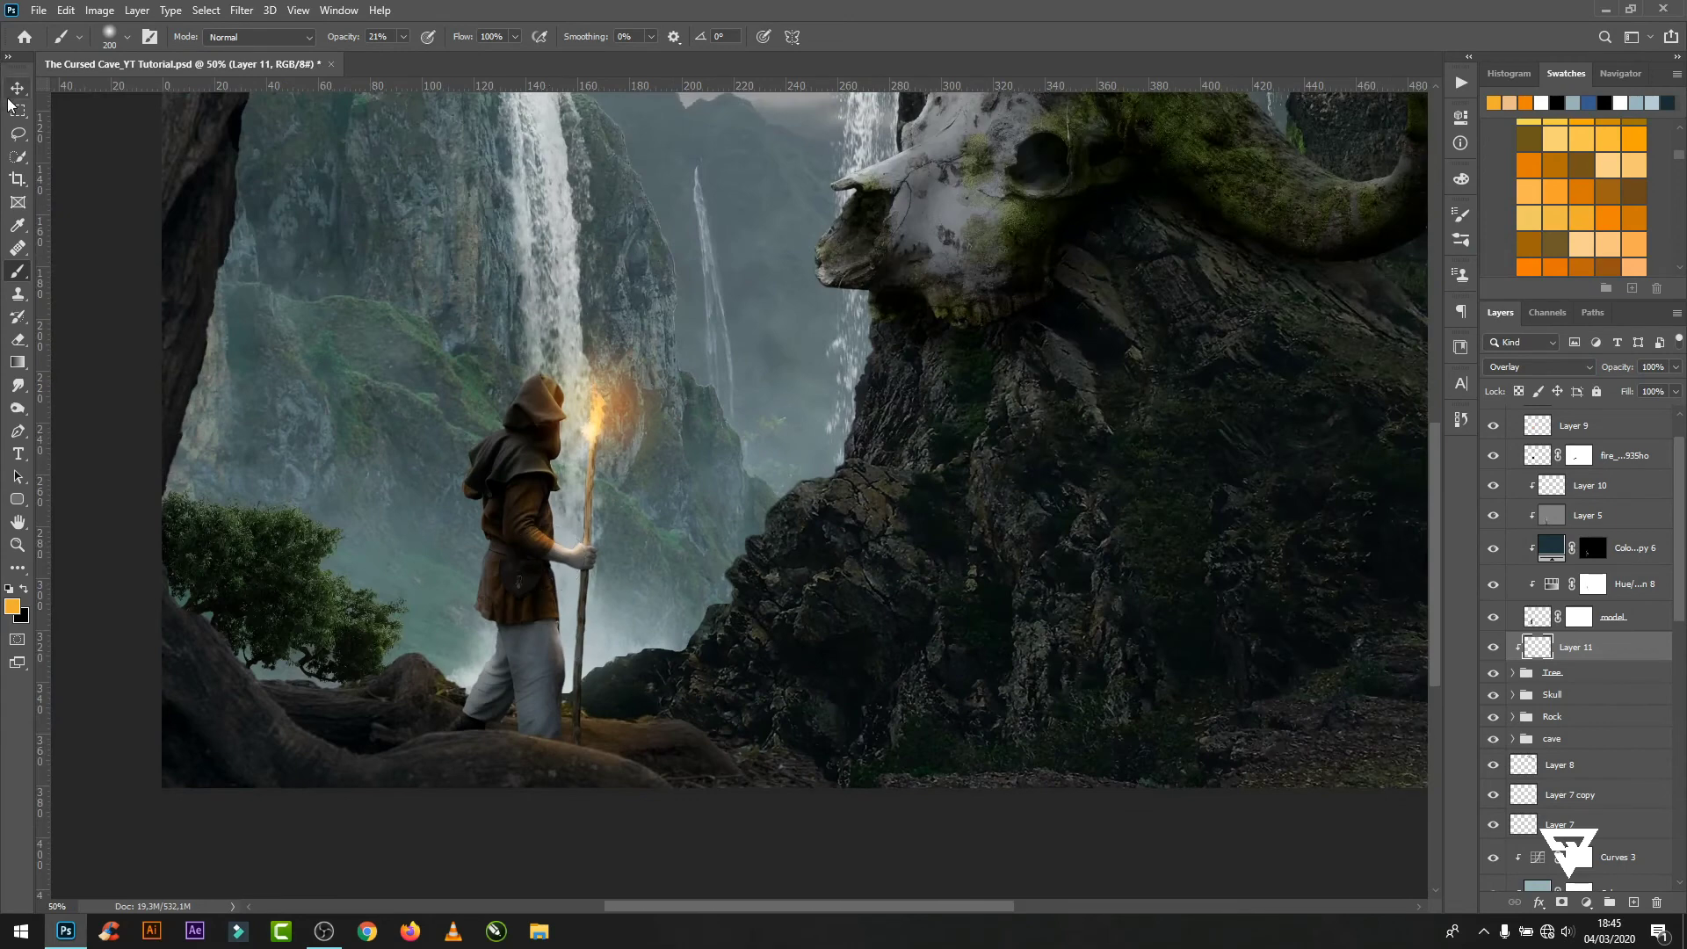
click(1513, 673)
click(1600, 702)
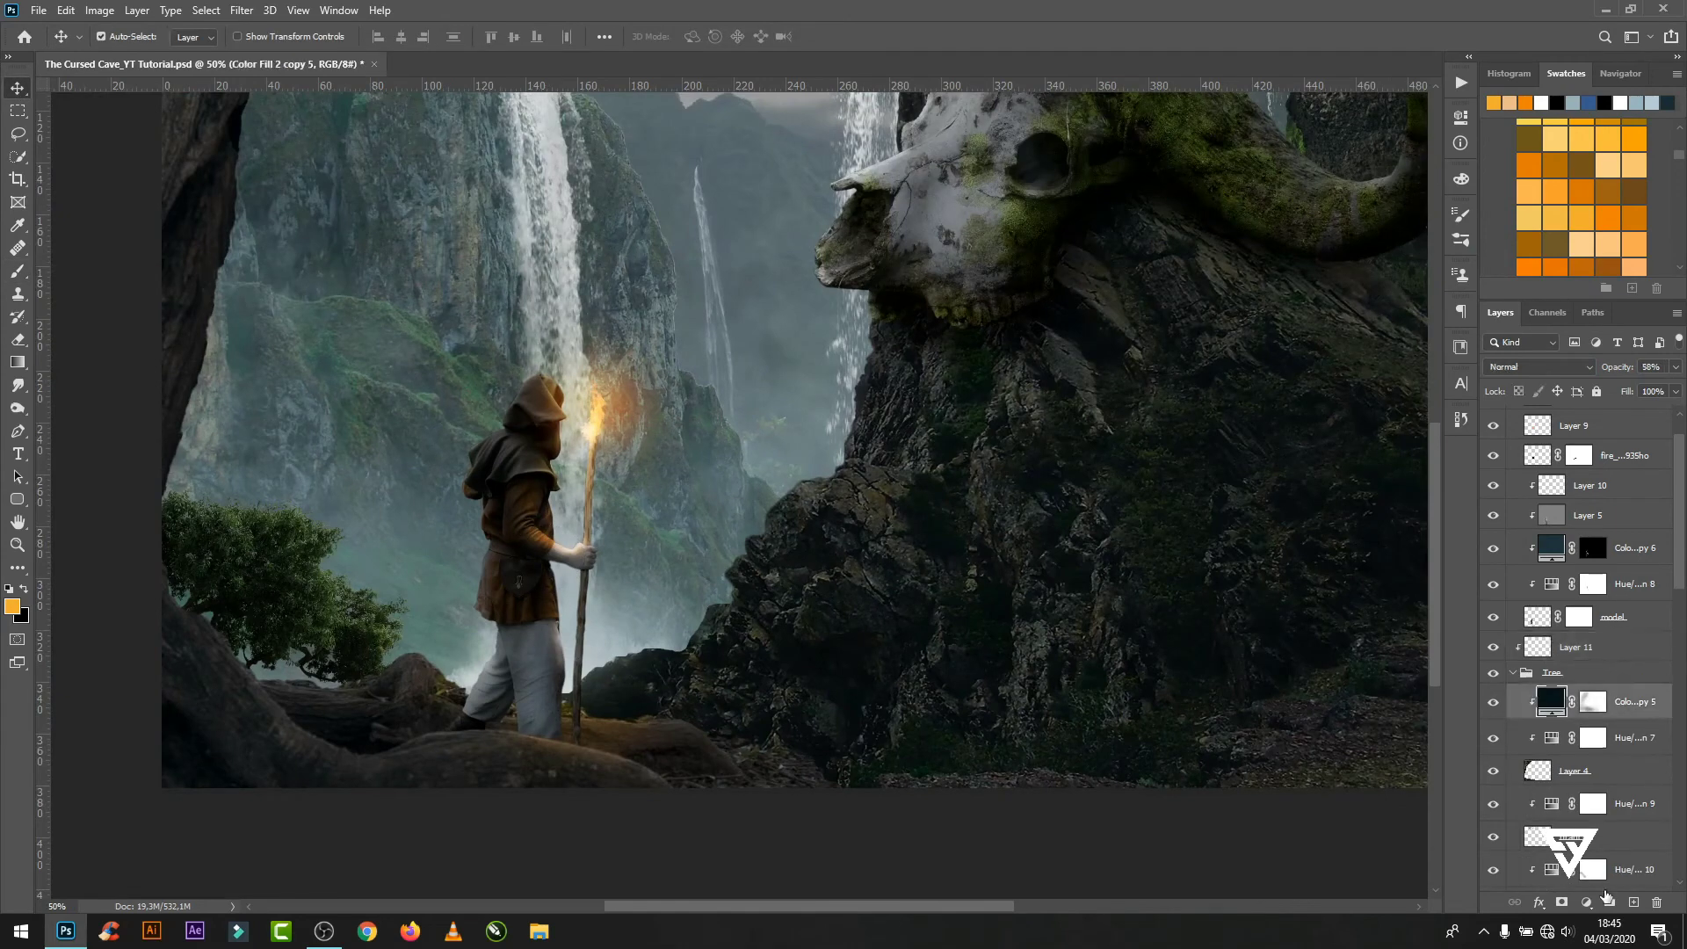
click(1586, 903)
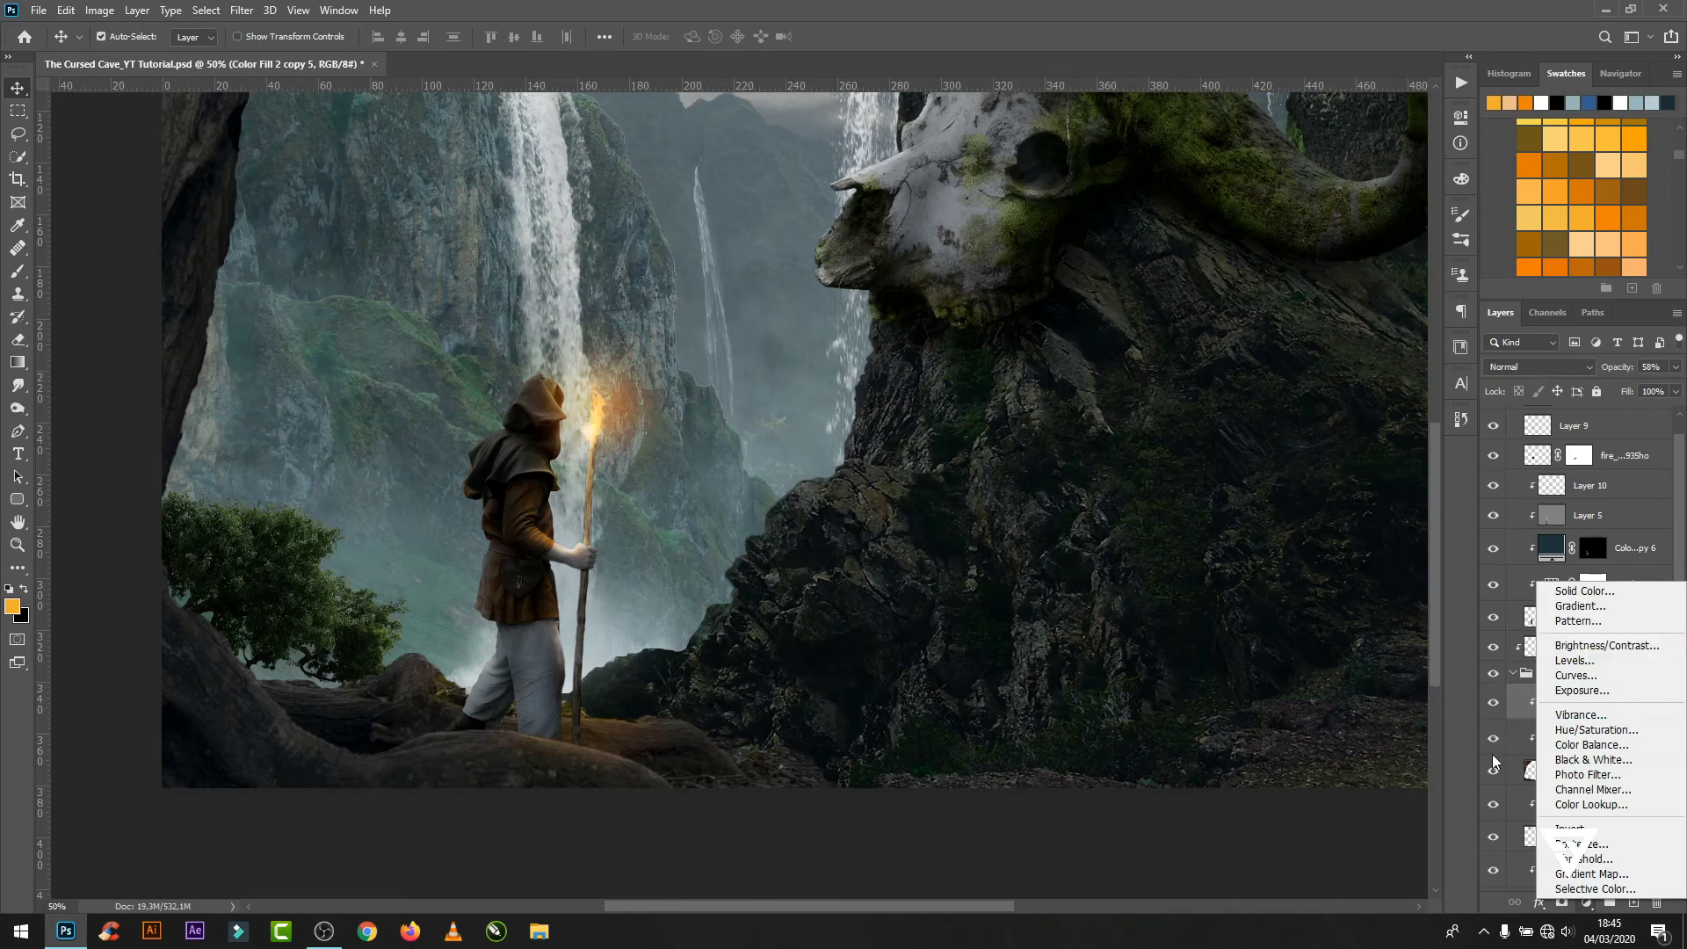
key(Escape)
click(1676, 366)
drag(1654, 390, 1652, 393)
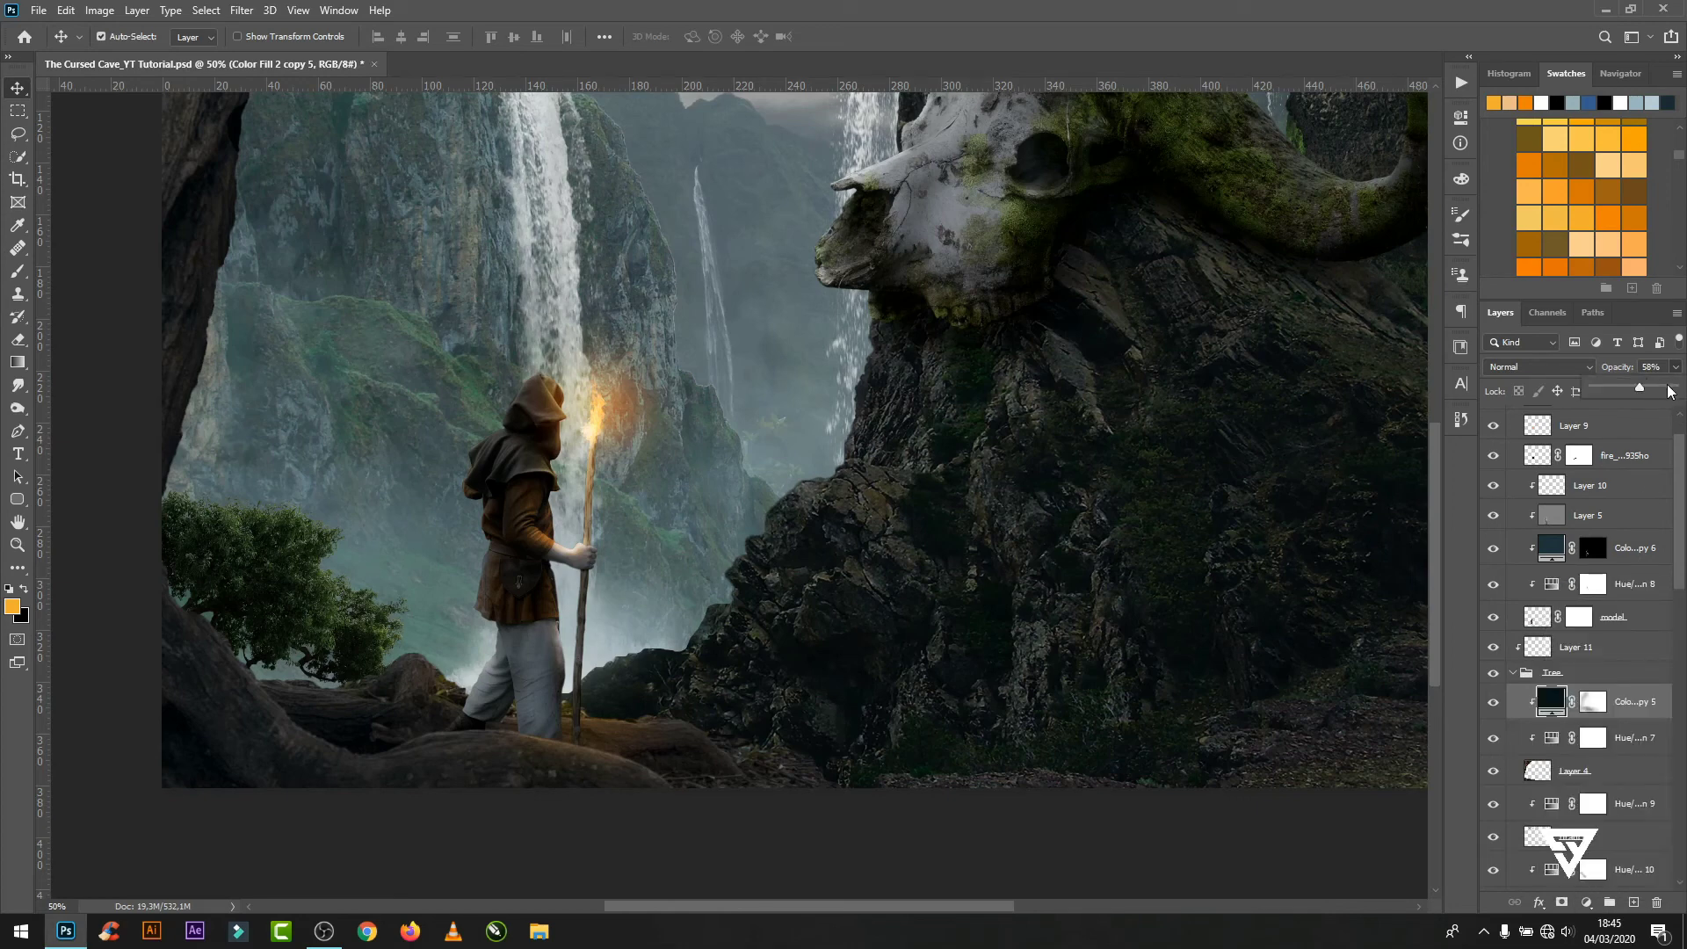
key(ctrl+0)
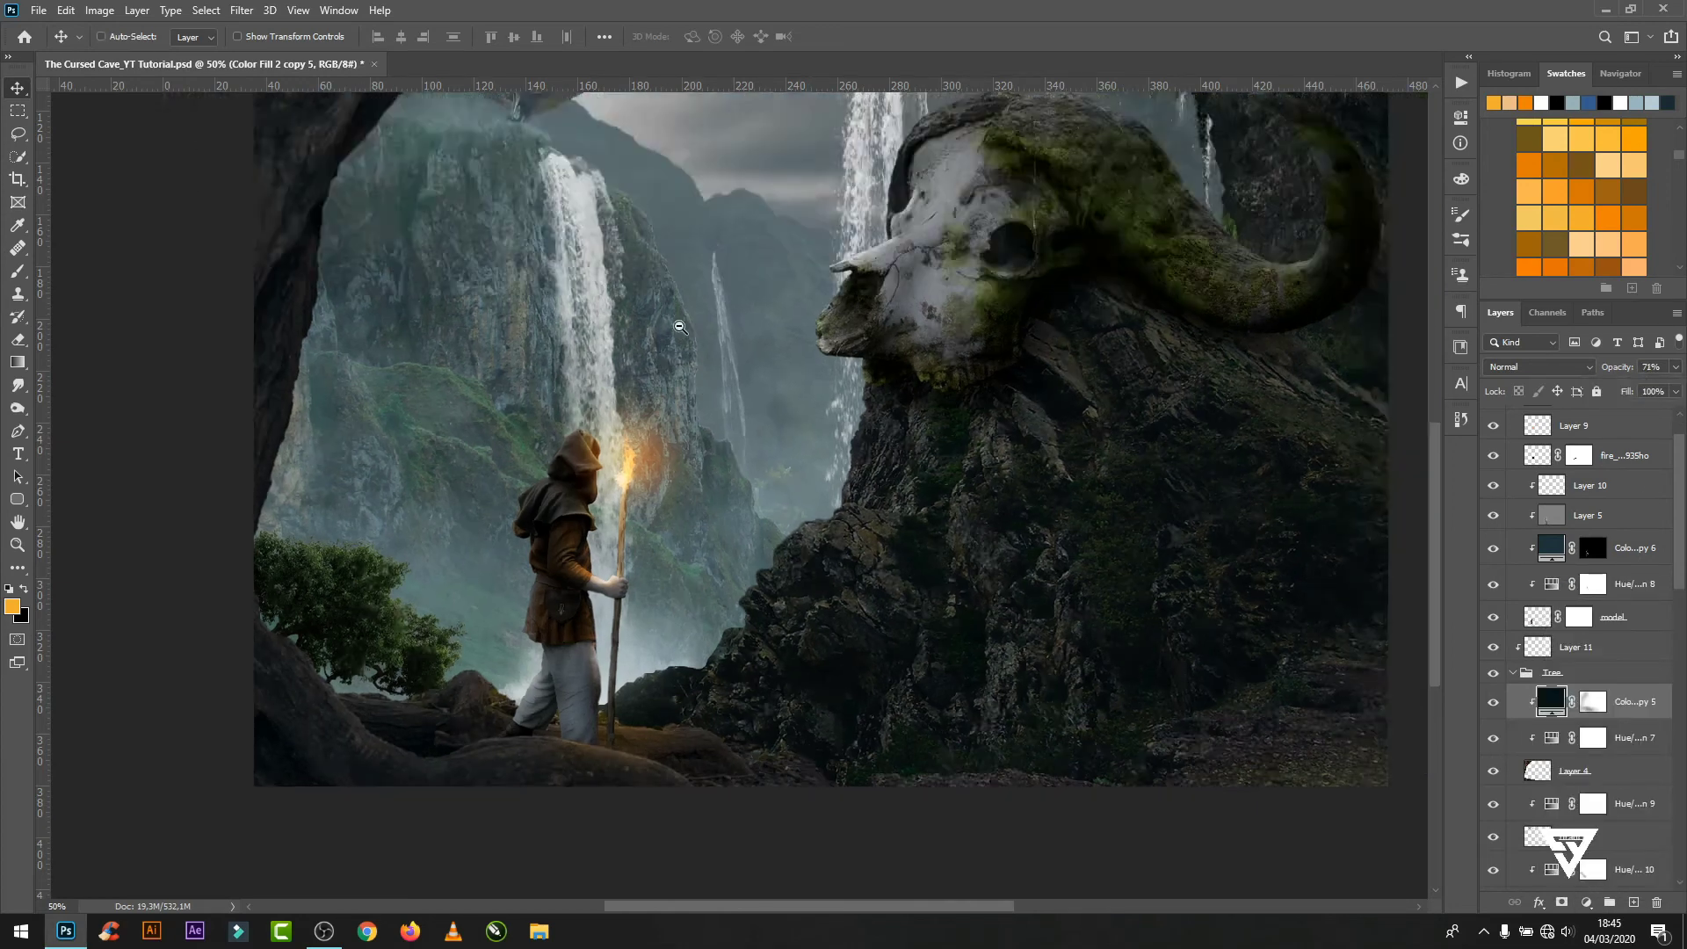
- Target the colour fill's mask with default colours and a 500 px brush
click(1593, 701)
key(d)
key(b)
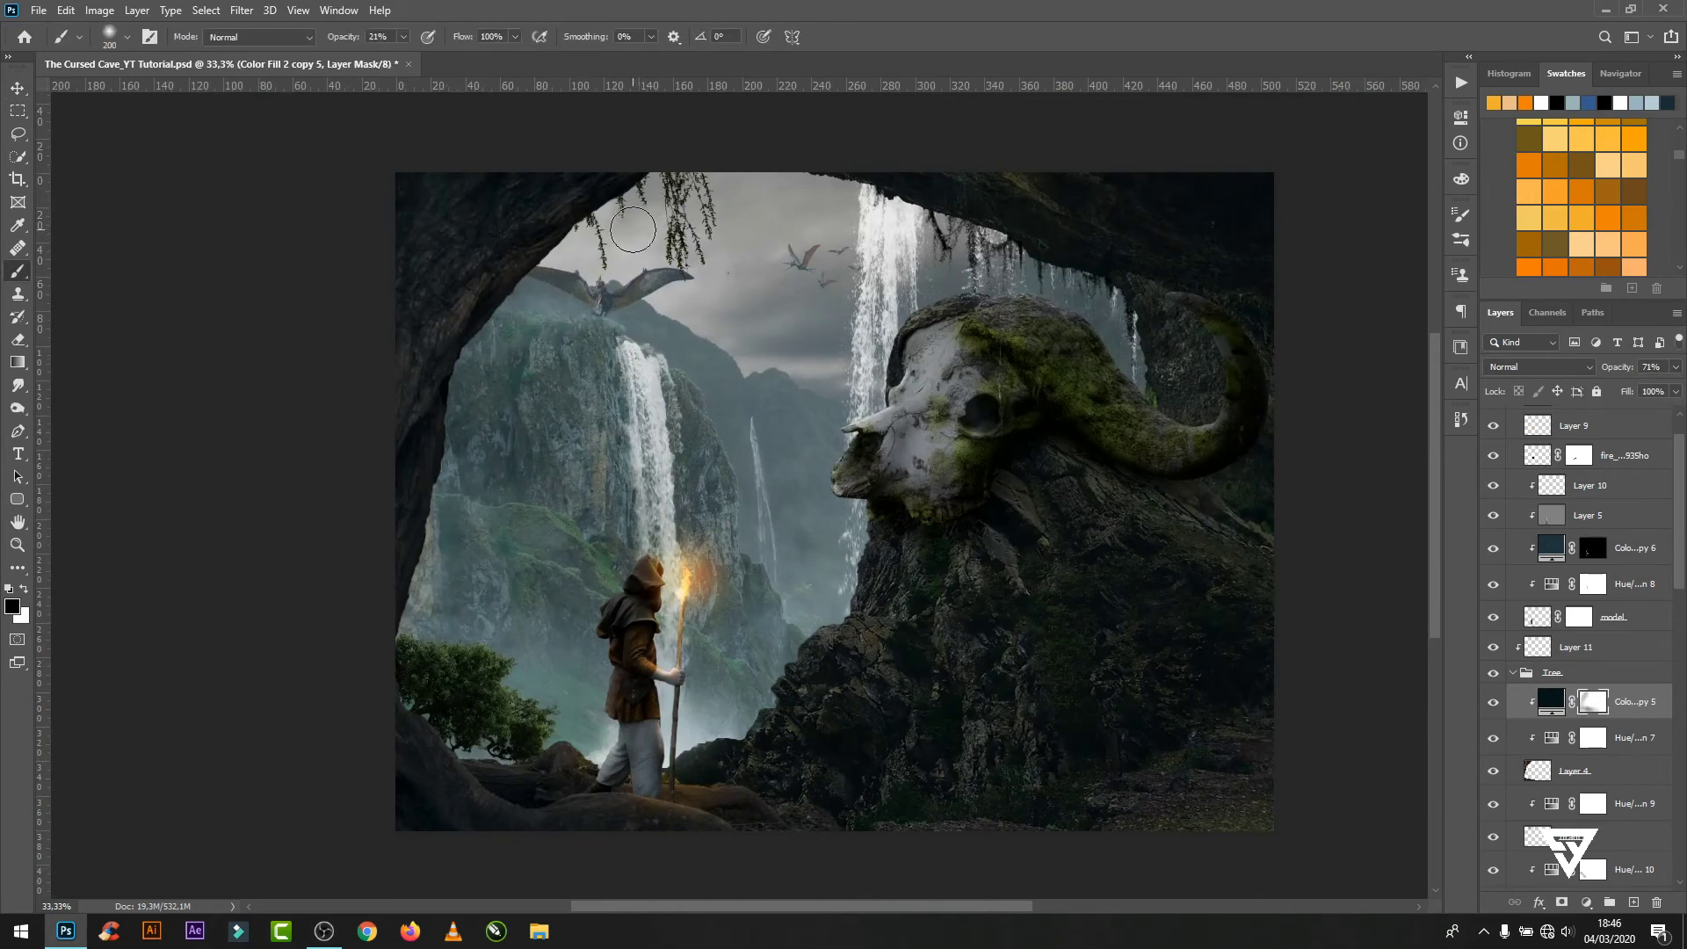
key(bracketright)
key(bracketright)
key(bracketright)
key(v)
scroll(1680, 507, up, 1)
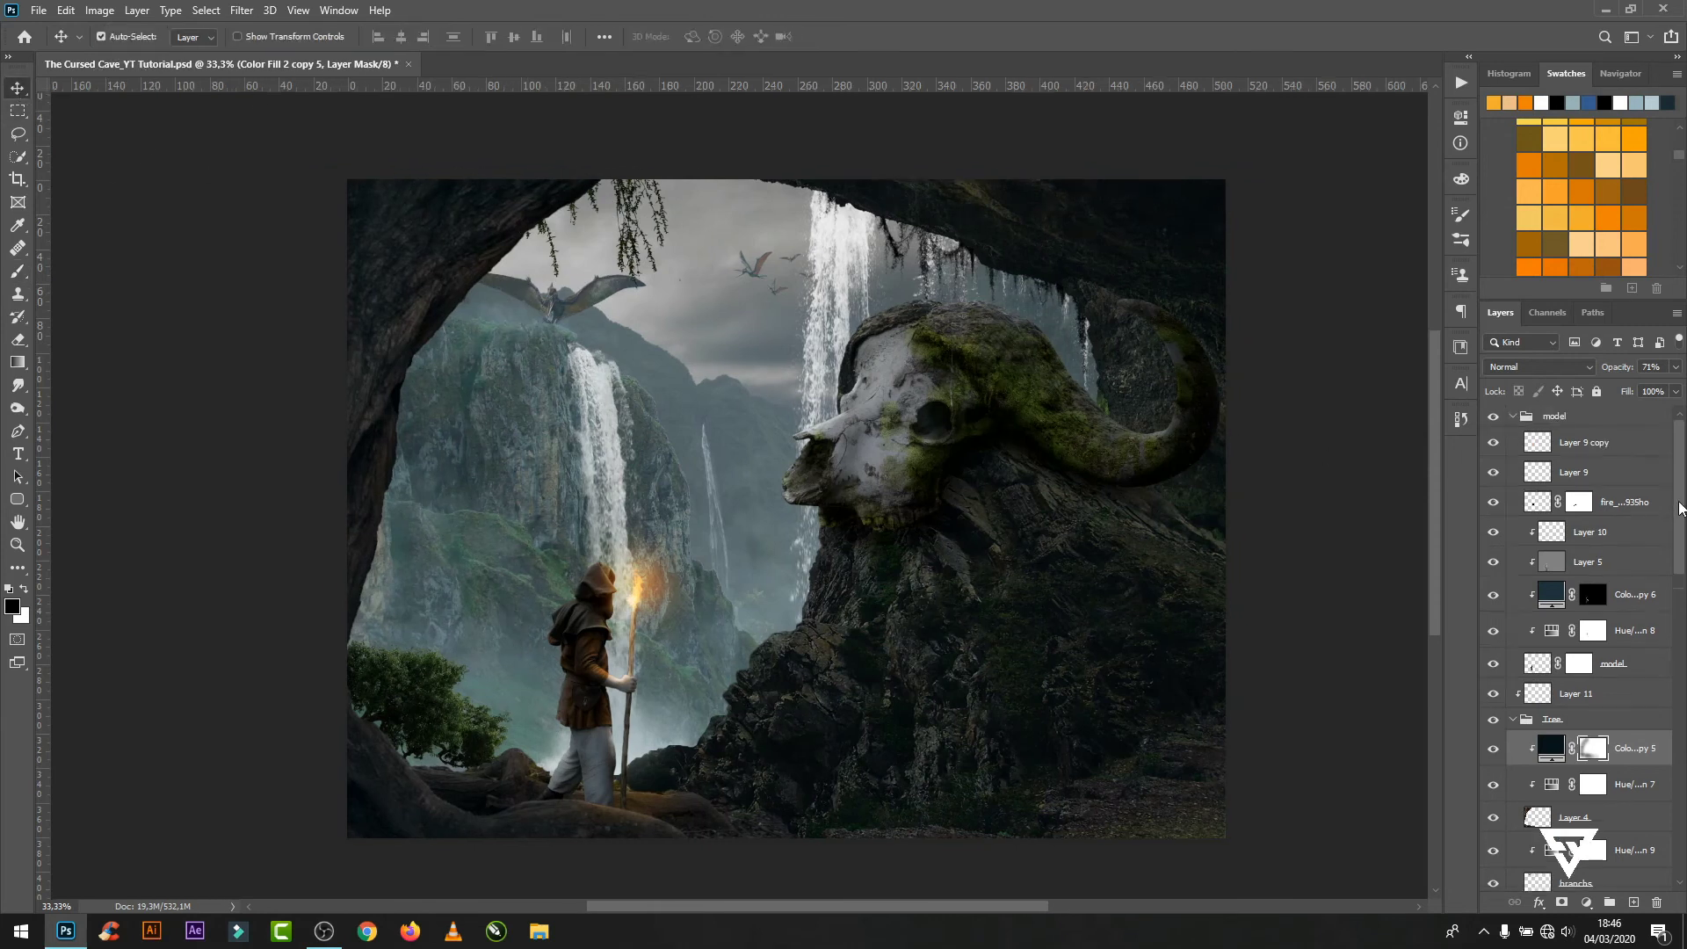
scroll(1680, 508, down, 2)
scroll(1680, 508, down, 2)
scroll(1680, 508, down, 2)
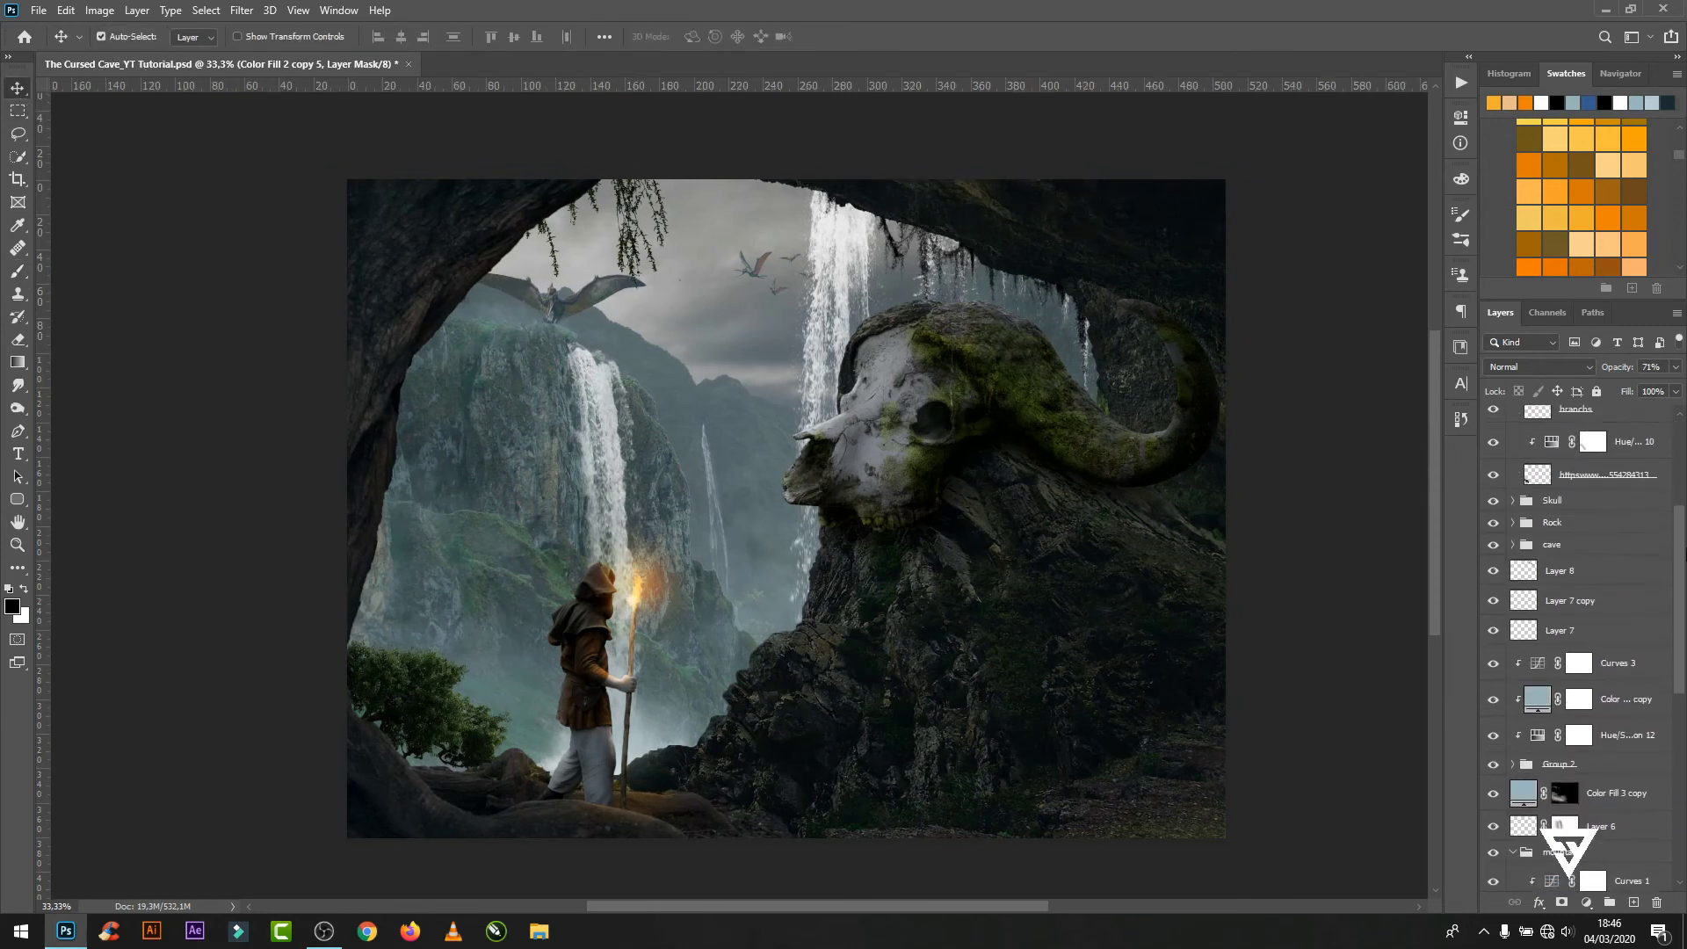
- Toggle Layer 8 and the cave group's visibility to compare, then select the cave group
click(1494, 572)
click(1552, 522)
click(1493, 522)
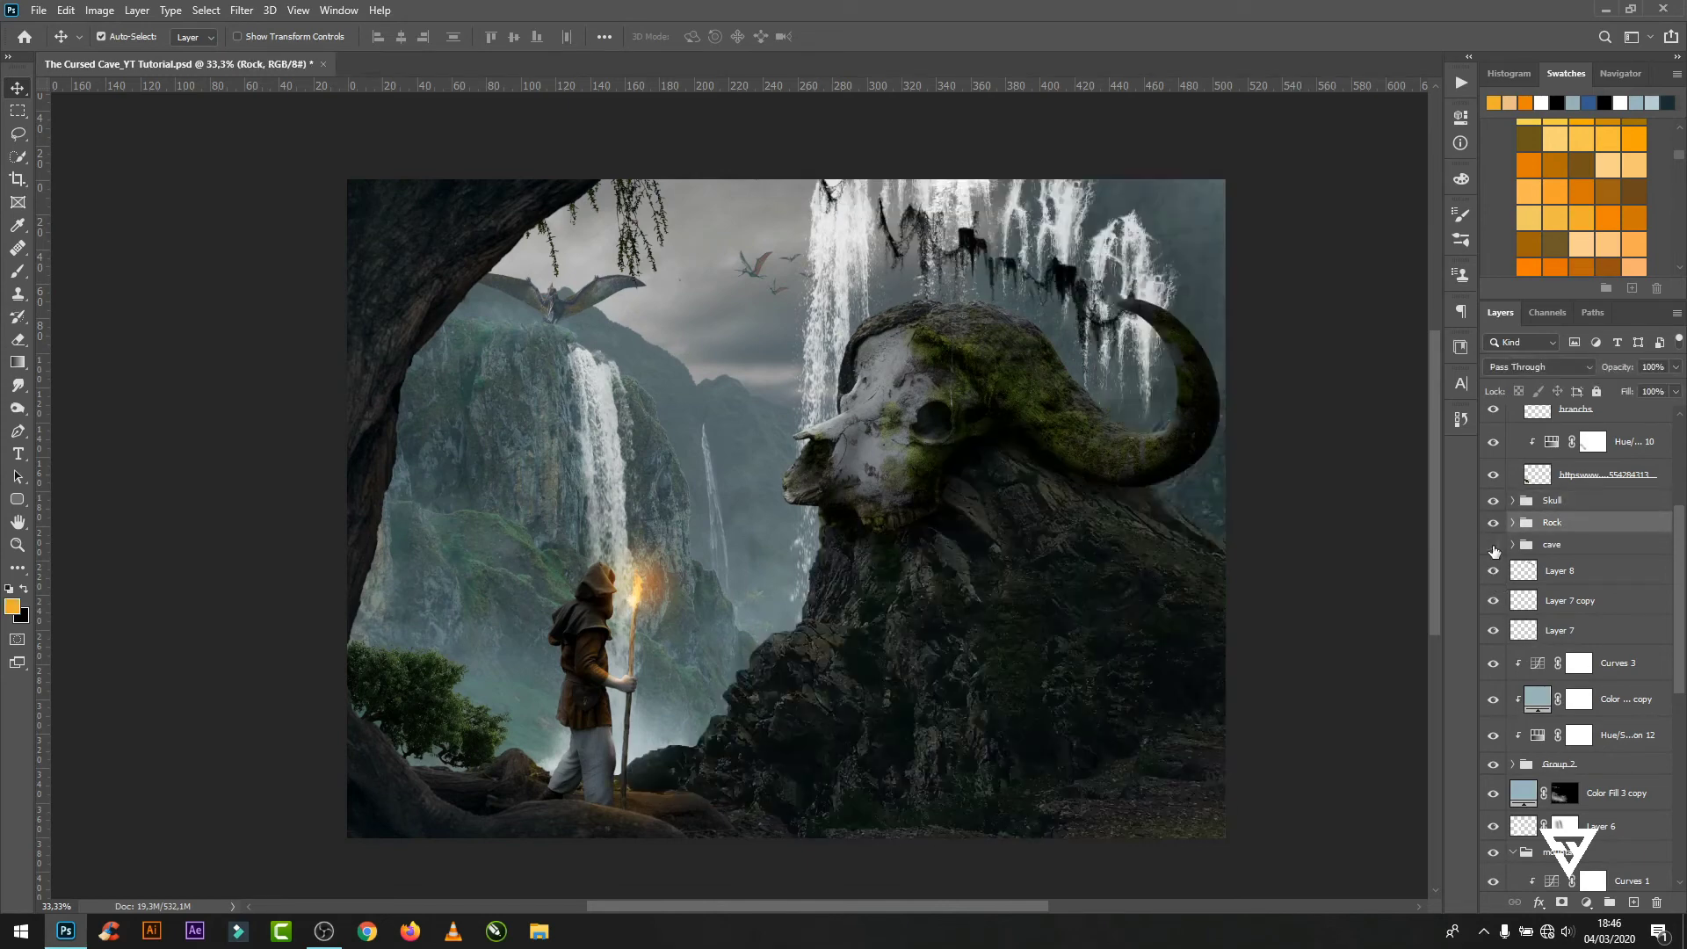
click(1493, 544)
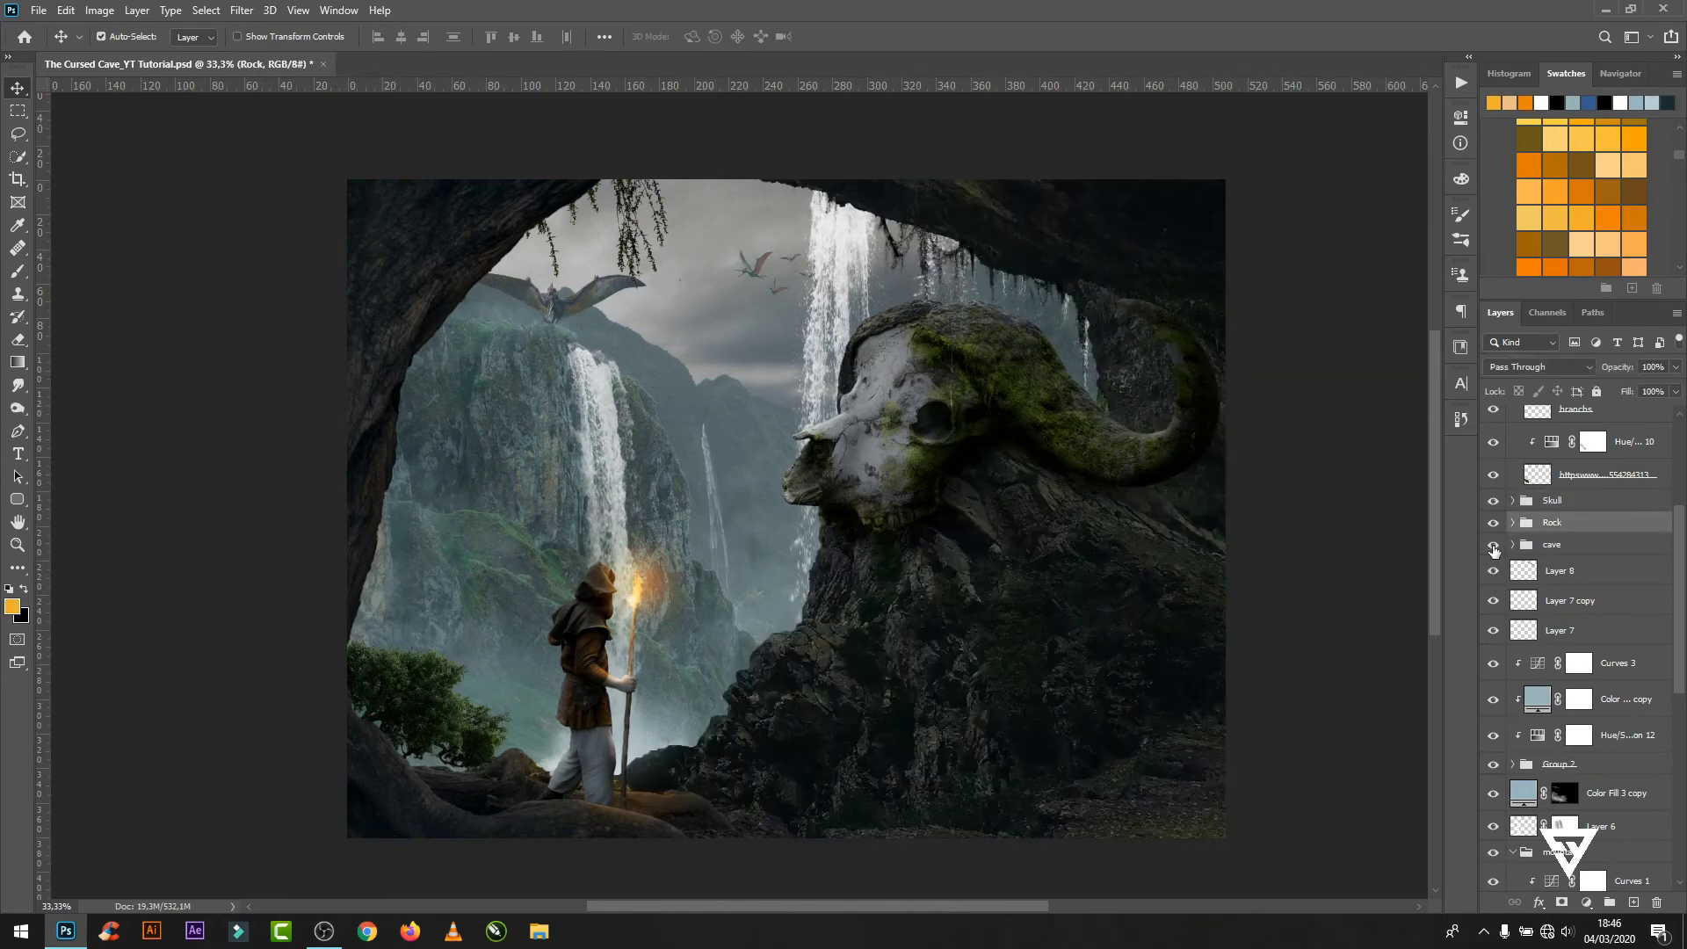
click(1579, 549)
- Duplicate the fog fill above the cave group, invert its mask to black, and paint fog back in white
drag(1524, 800, 1605, 538)
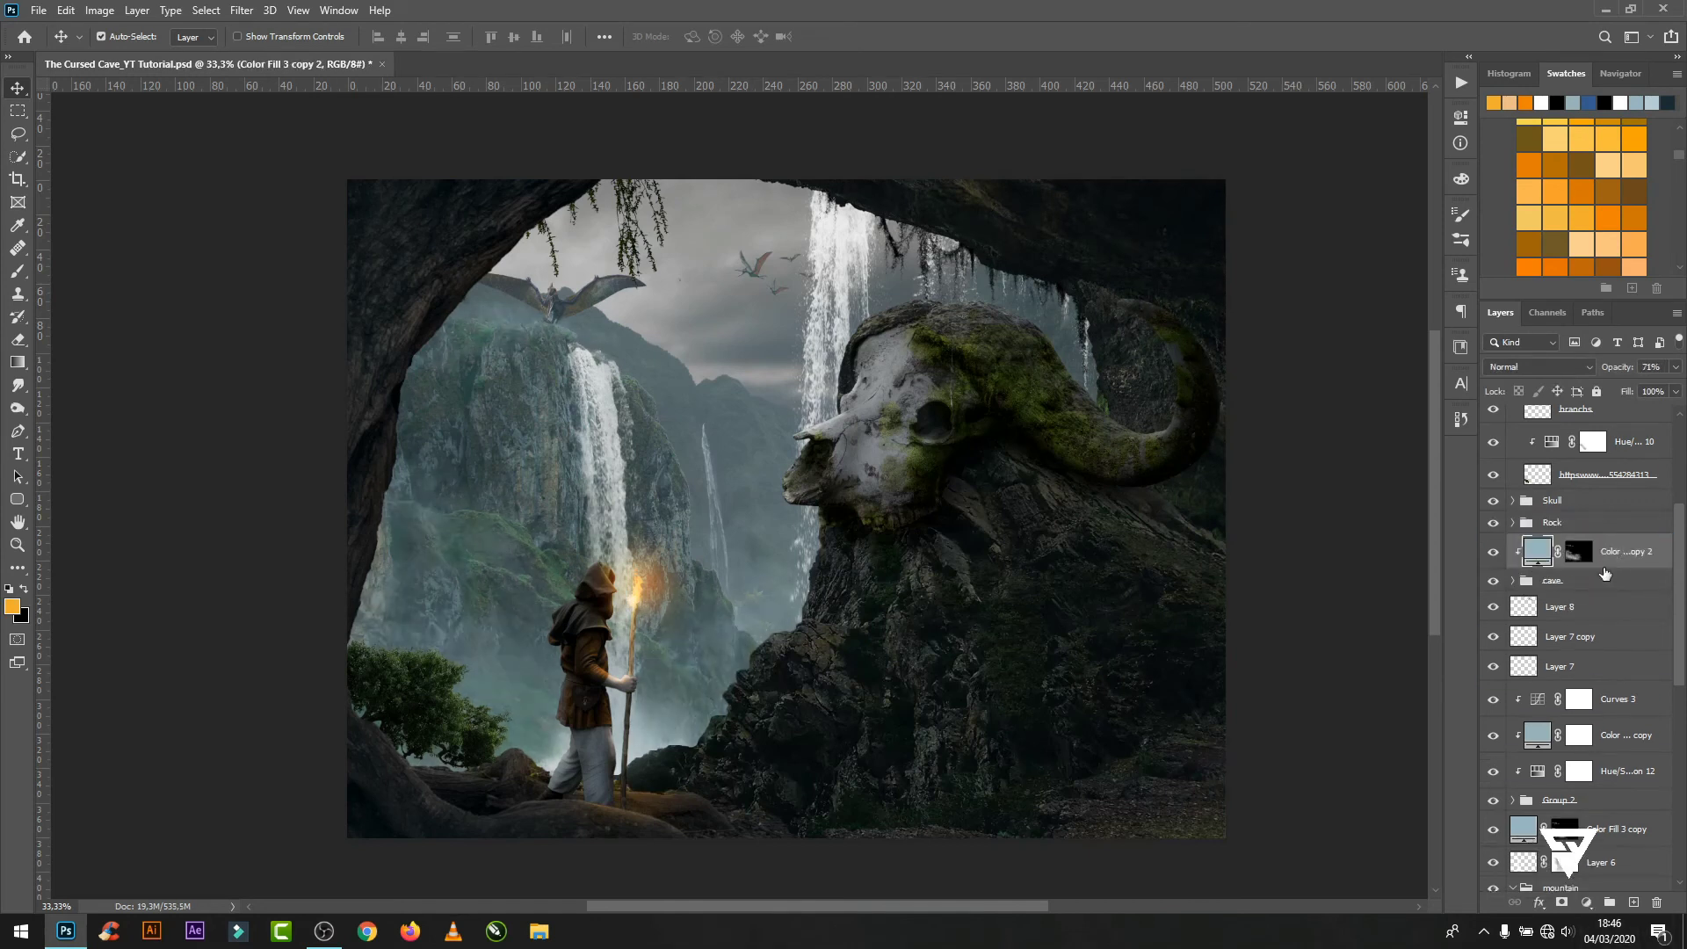
click(1572, 557)
key(ctrl+Delete)
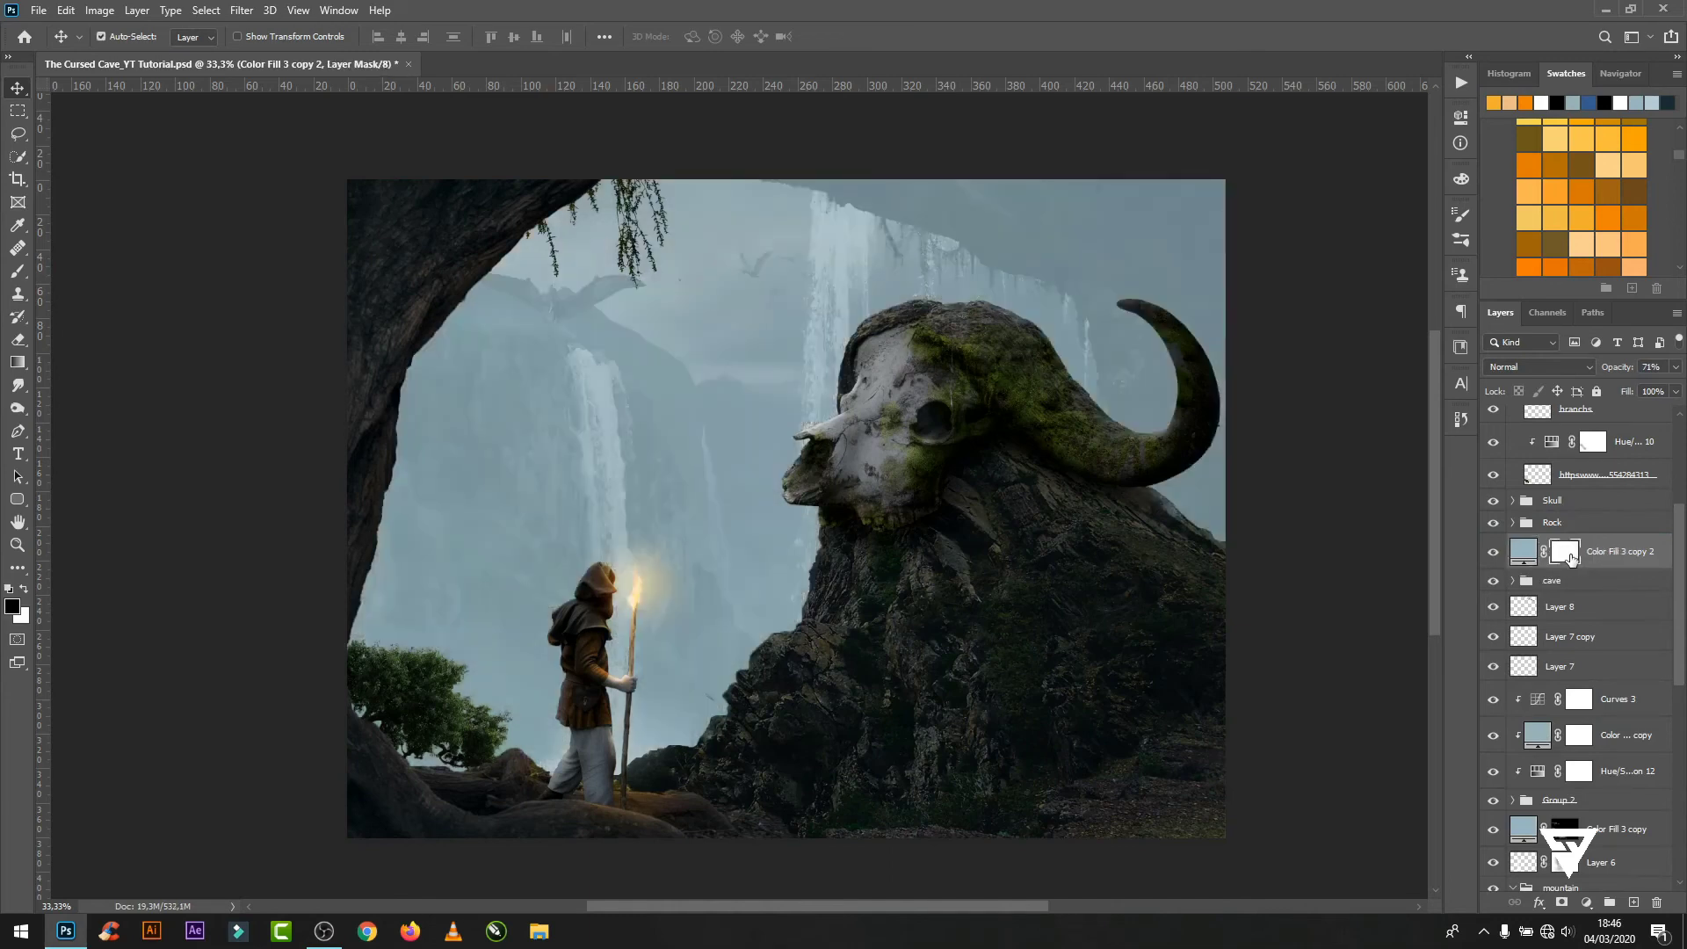
key(ctrl+i)
click(19, 274)
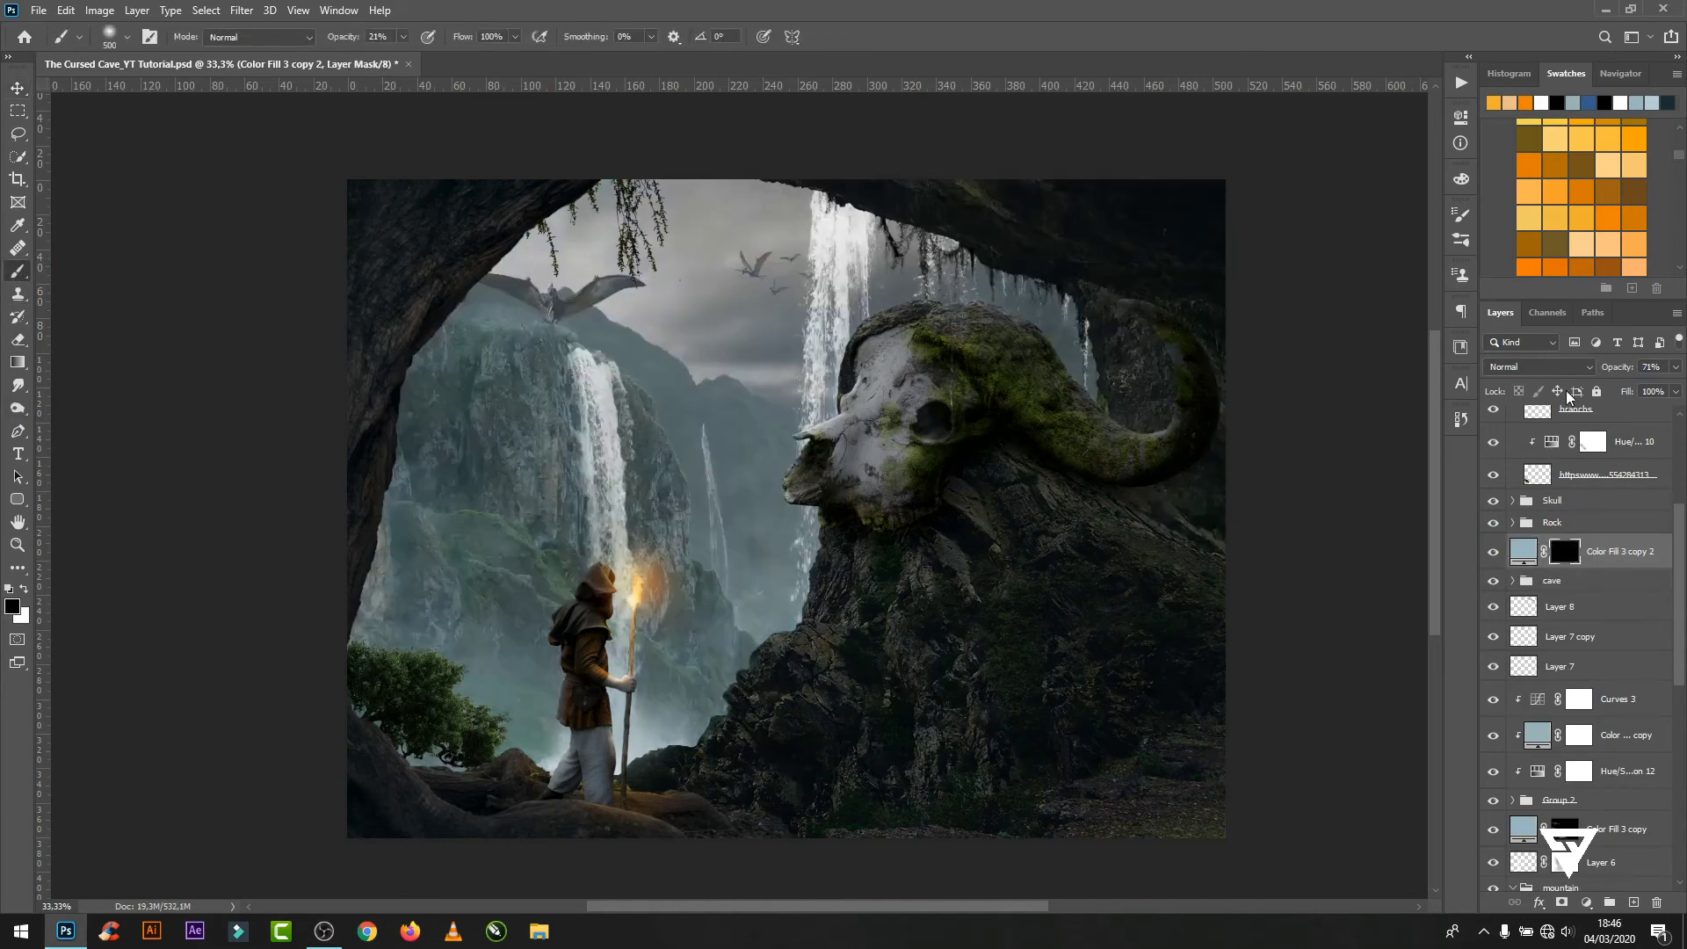
key(x)
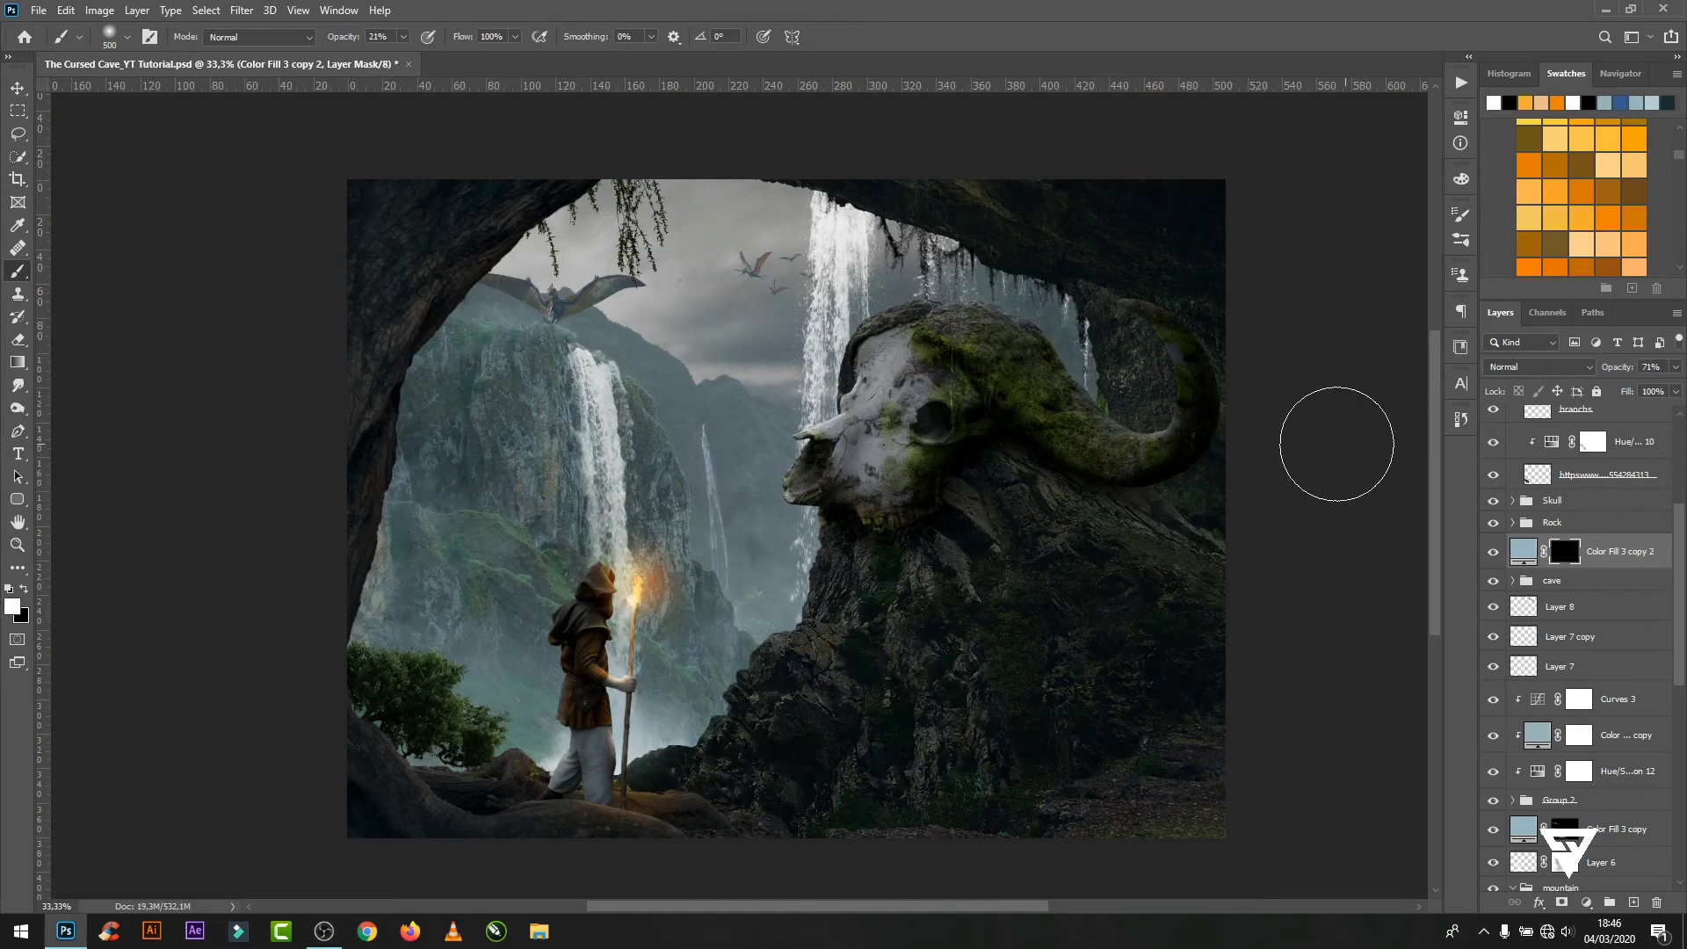
mouse_move(1262, 557)
mouse_down()
mouse_move(1109, 630)
mouse_move(738, 534)
mouse_up()
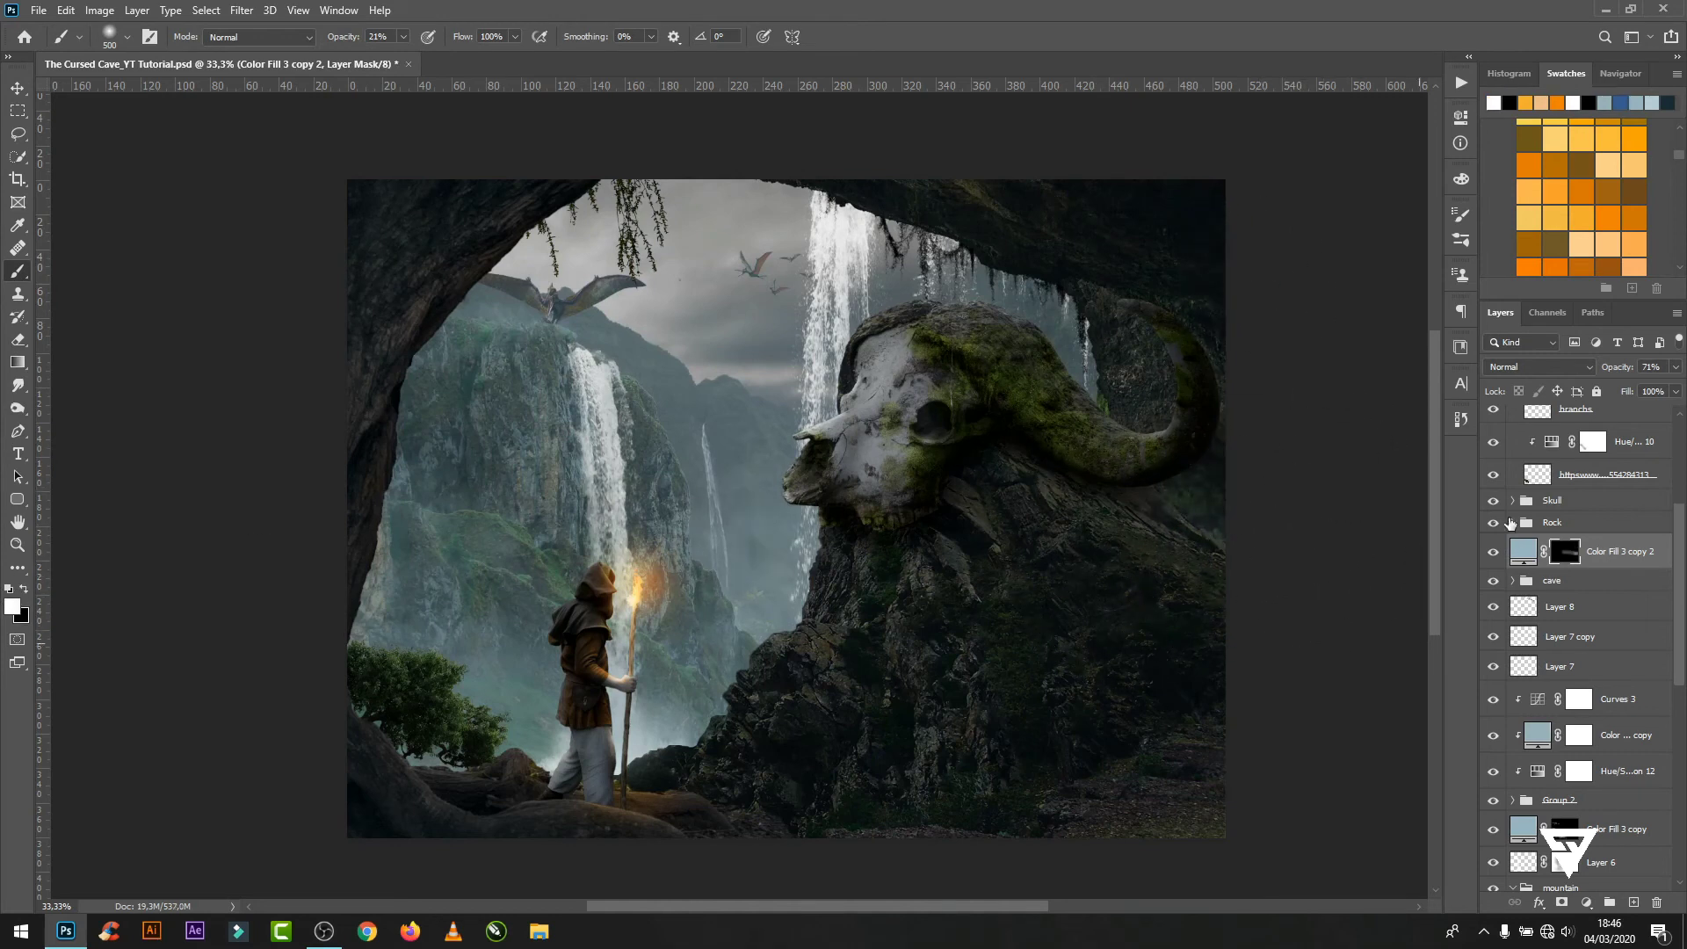
- Try a 700 px Clouds Style brush stroke in the top-right, undo it, and reopen the fog fill's colour
click(1462, 240)
drag(1438, 577, 1441, 458)
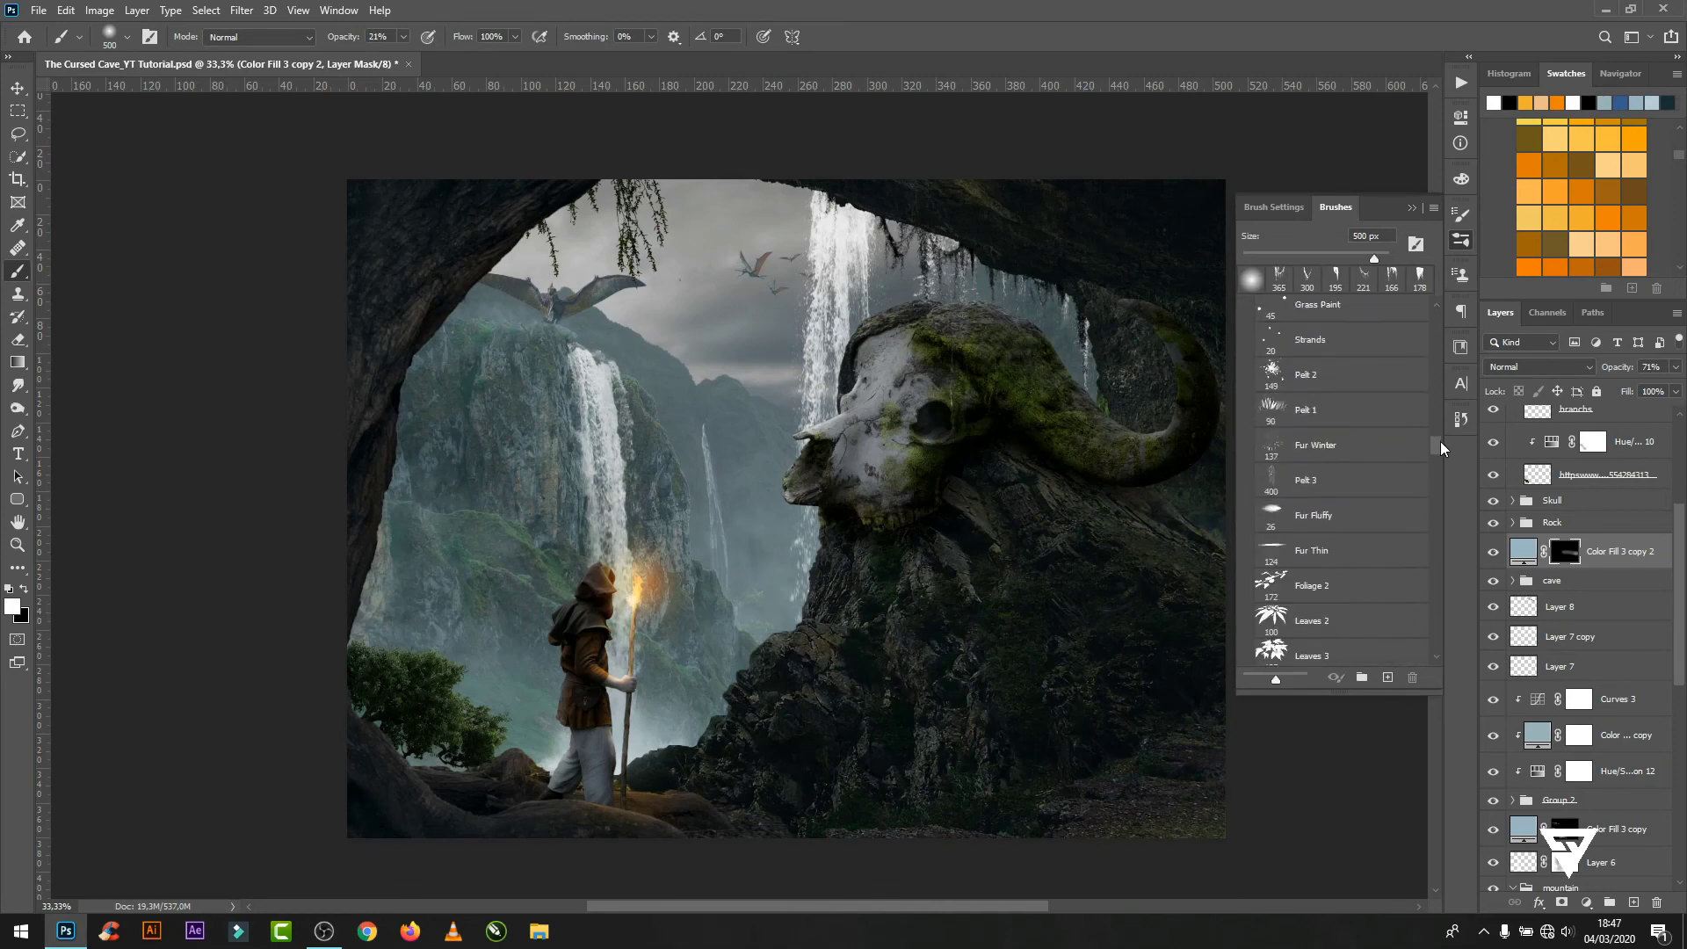
drag(1441, 458, 1446, 406)
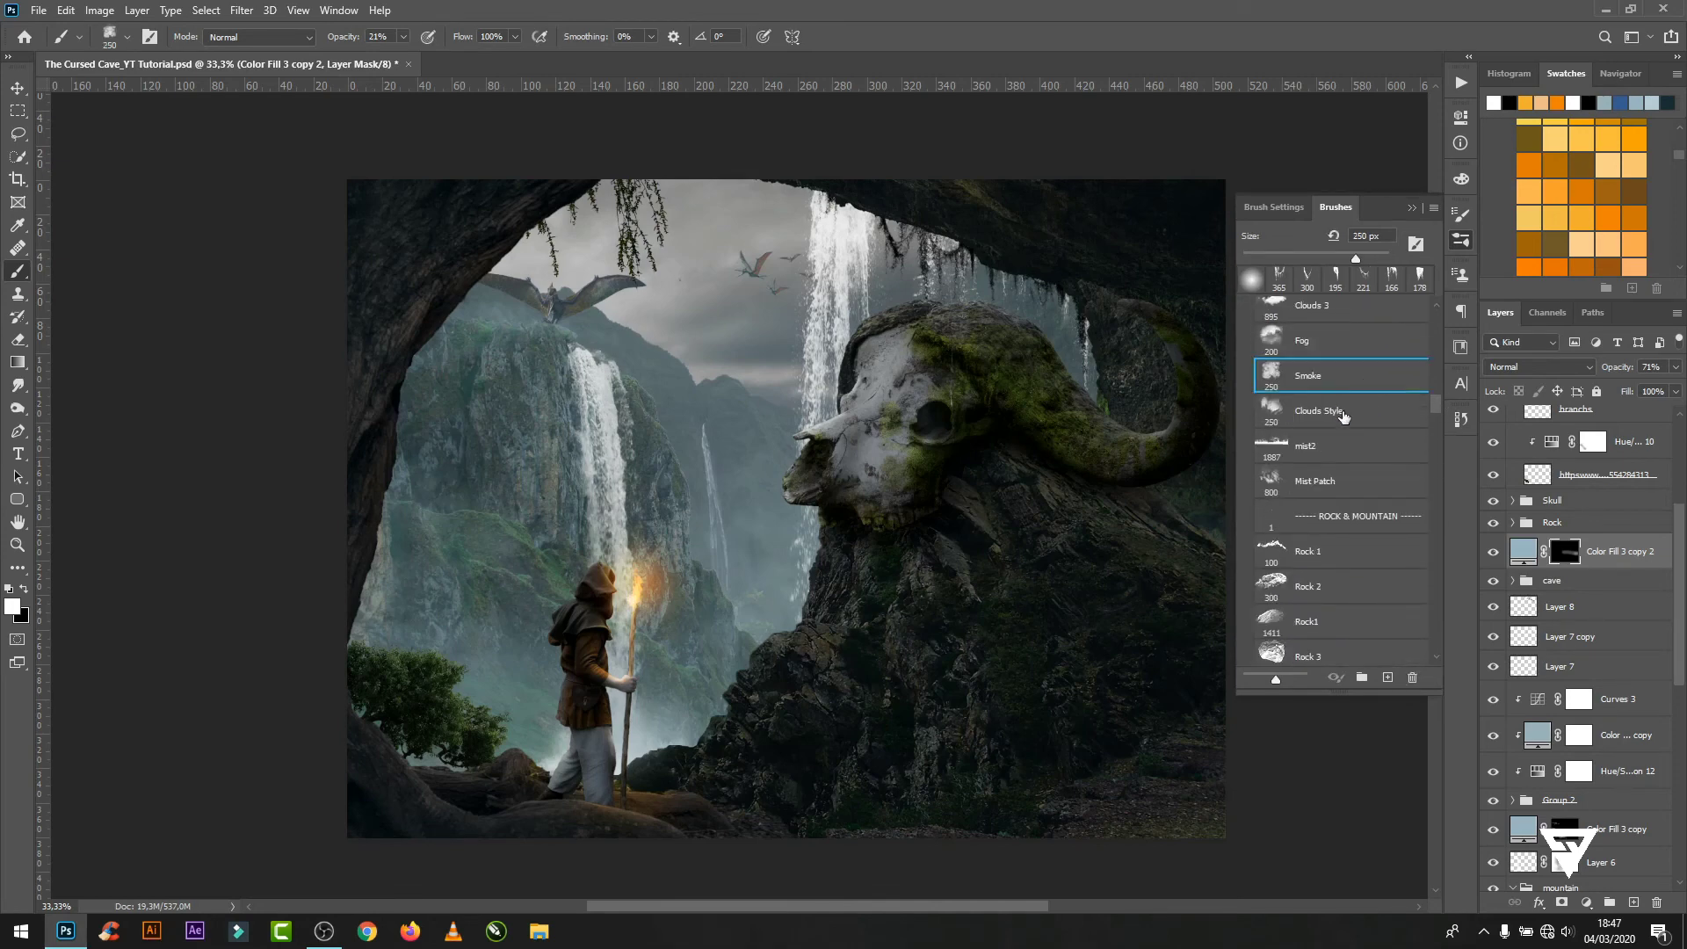
click(1345, 413)
key(backslash)
key(backslash)
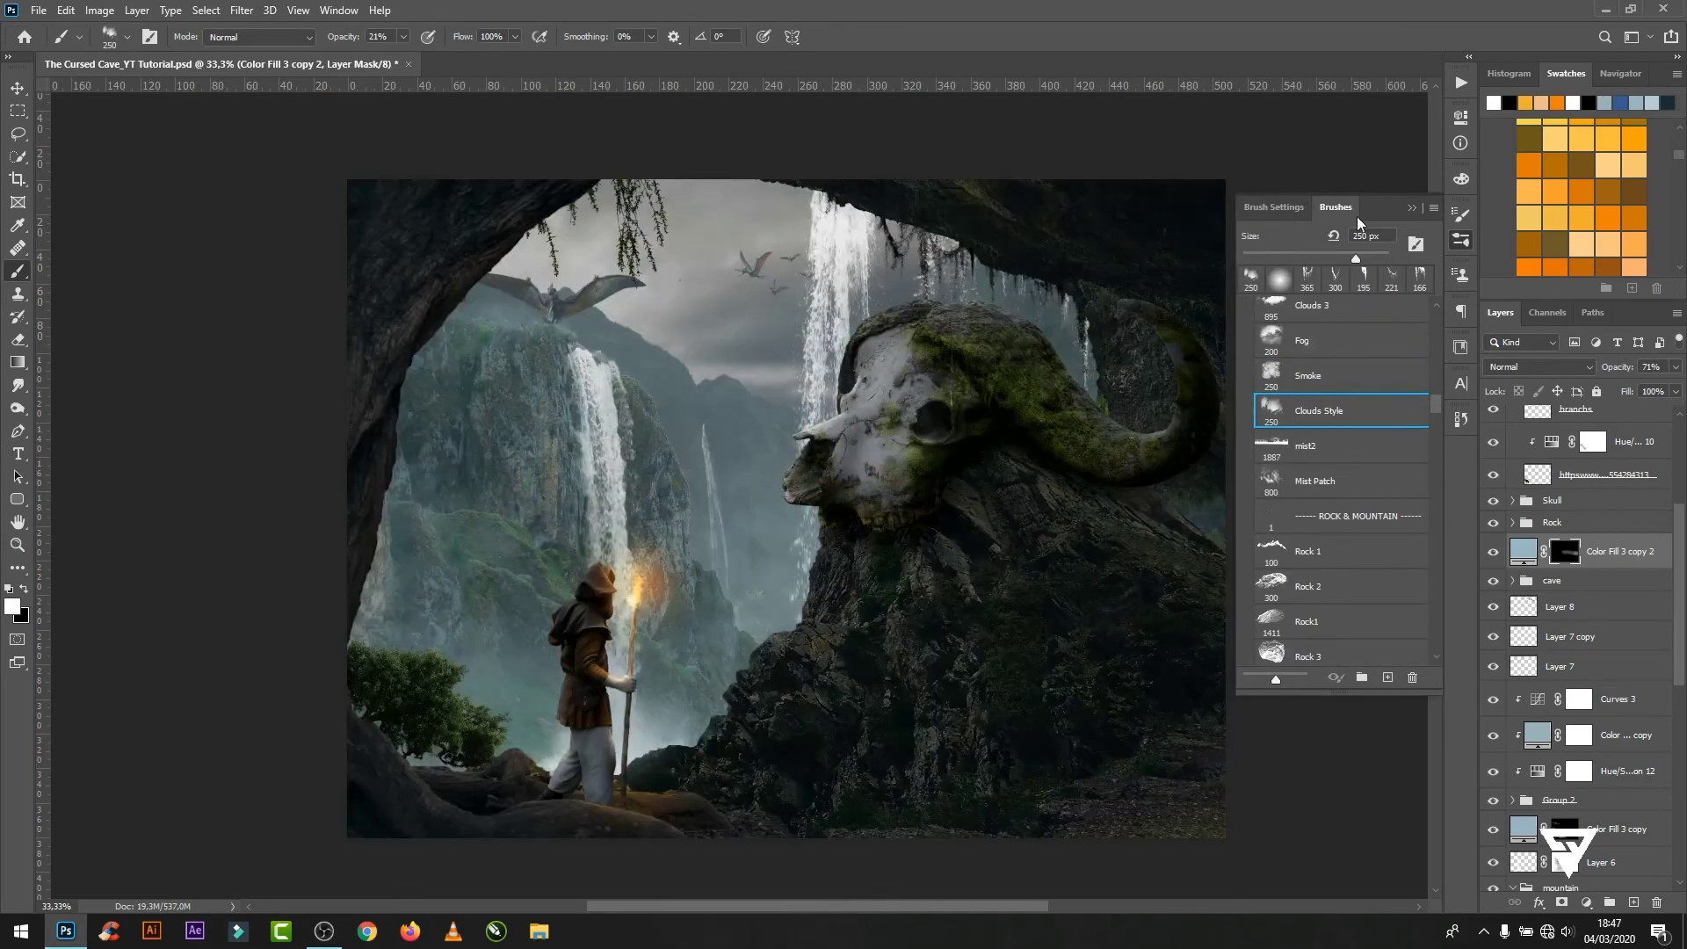
key(Escape)
key(bracketright)
key(bracketright)
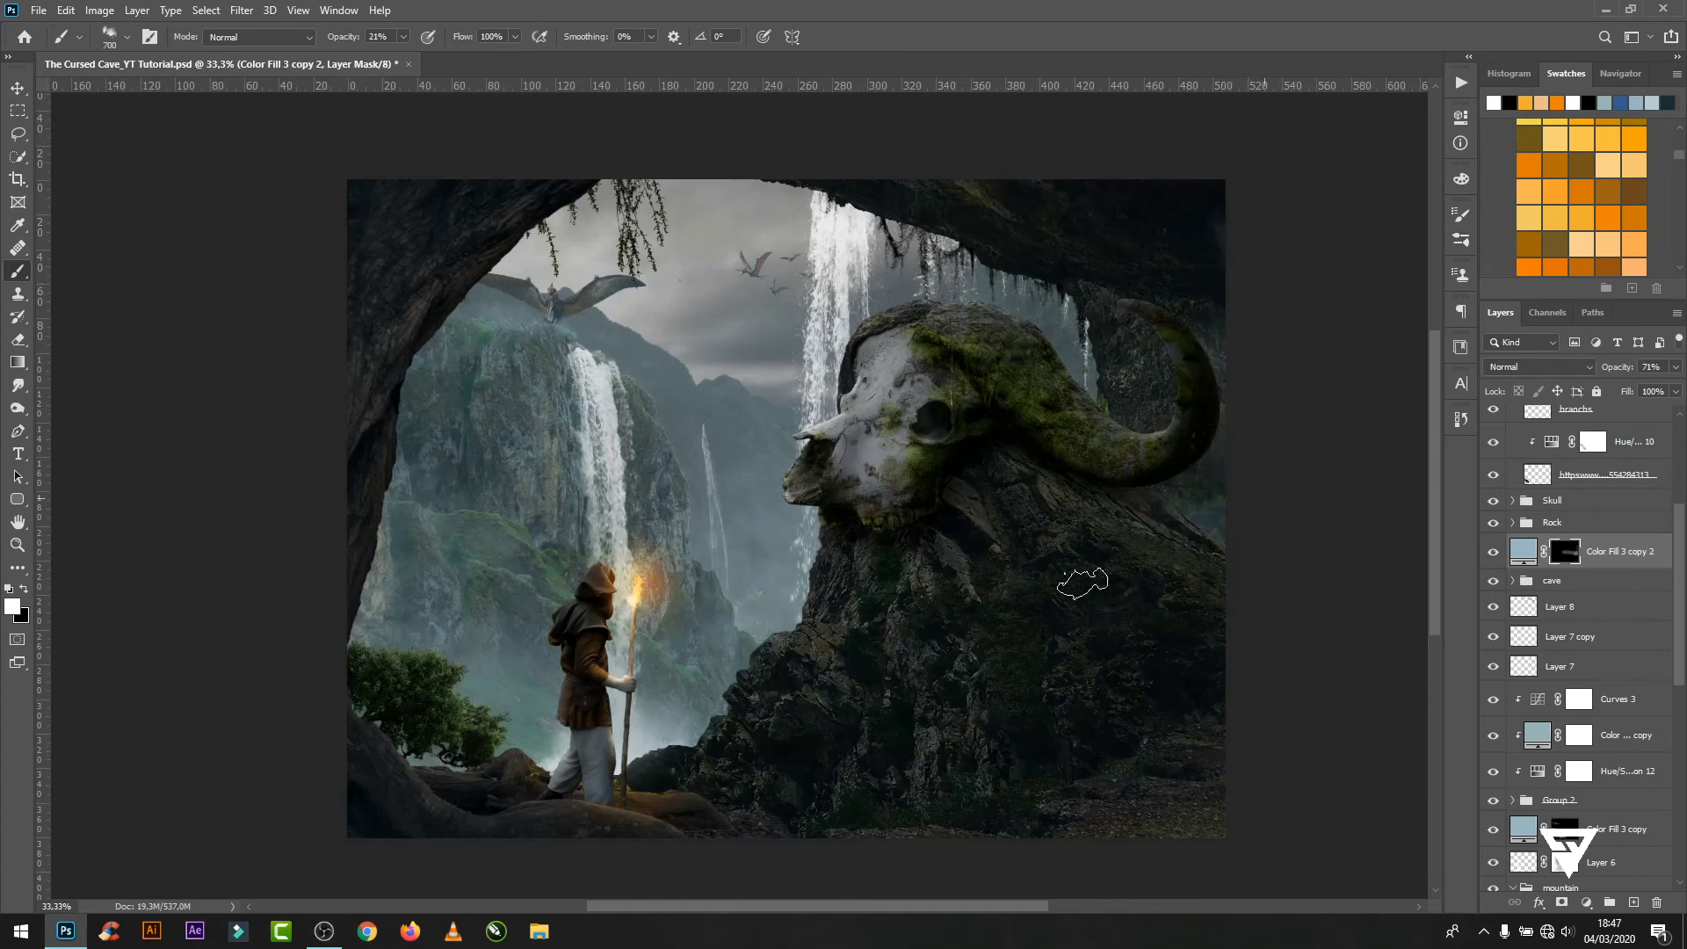
click(1204, 224)
key(ctrl+z)
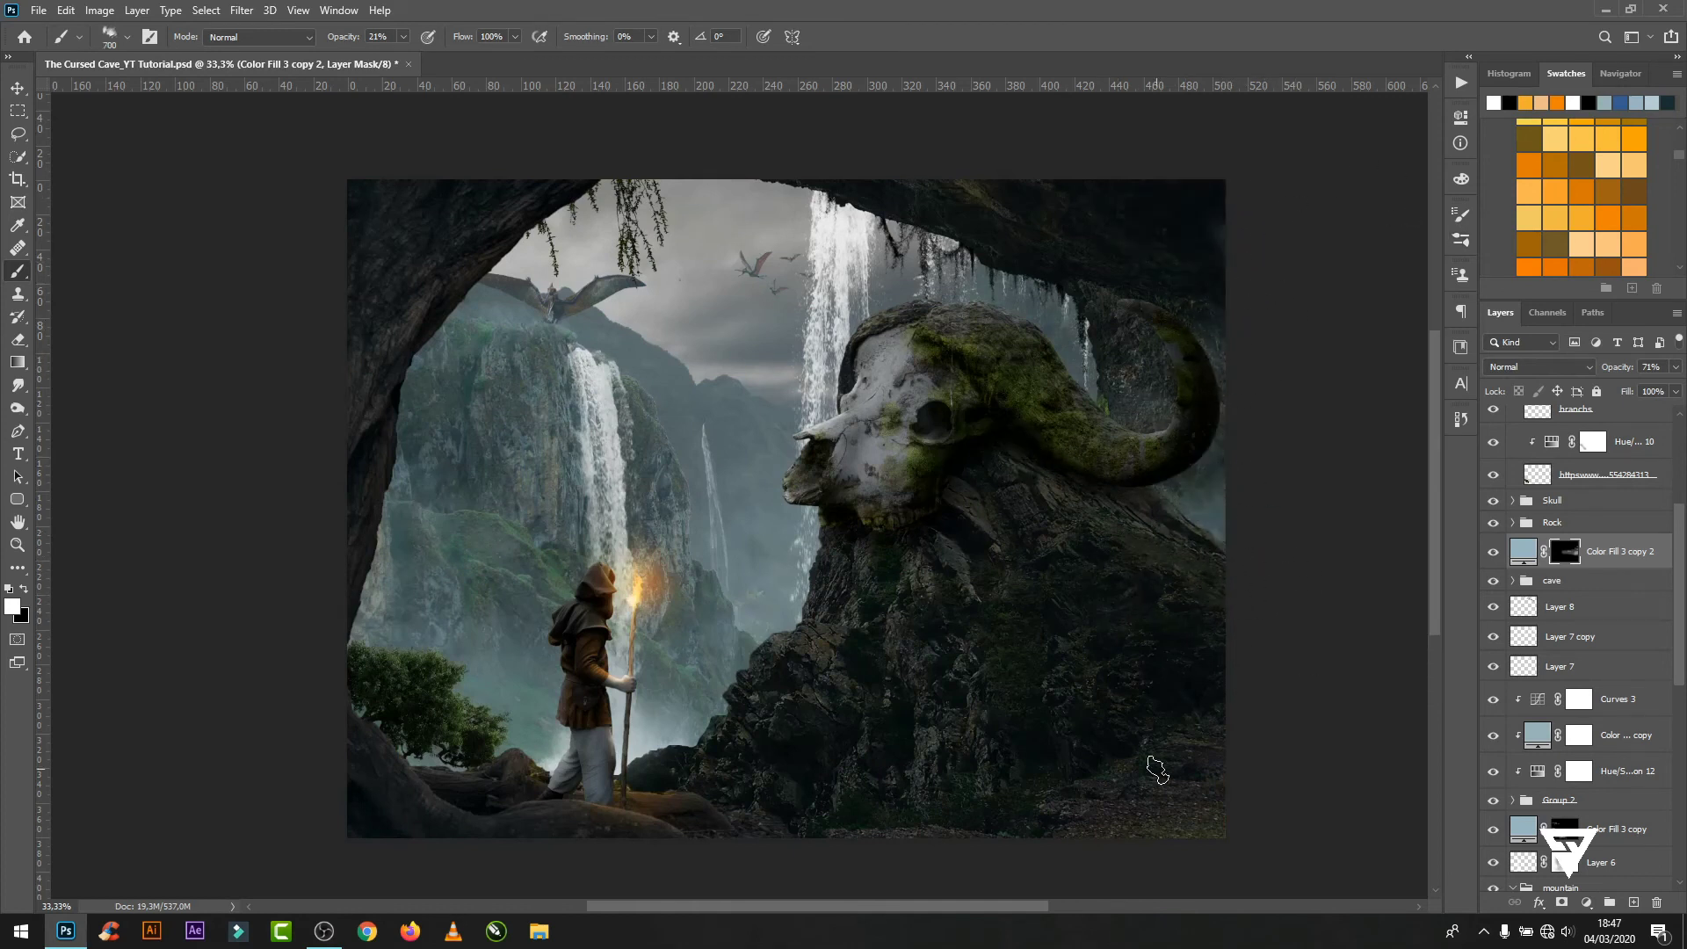
drag(1680, 580, 1680, 576)
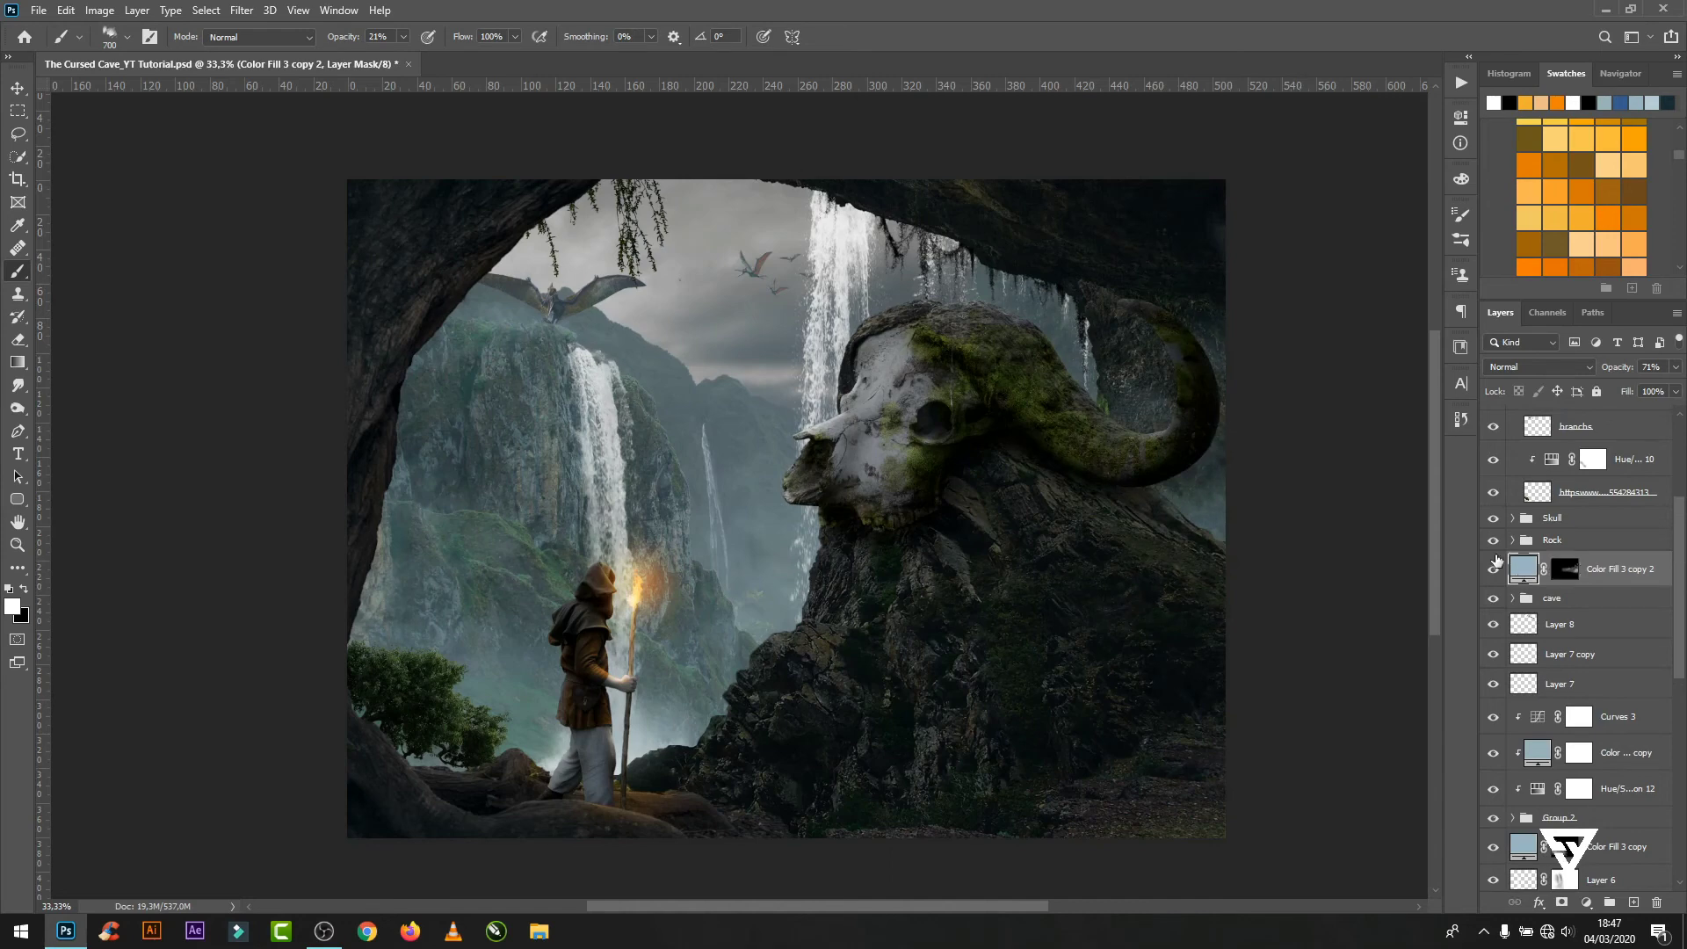
double_click(1499, 563)
- Duplicate the fog fill above the Skull group, unclipped, with its mask targeted
click(1407, 257)
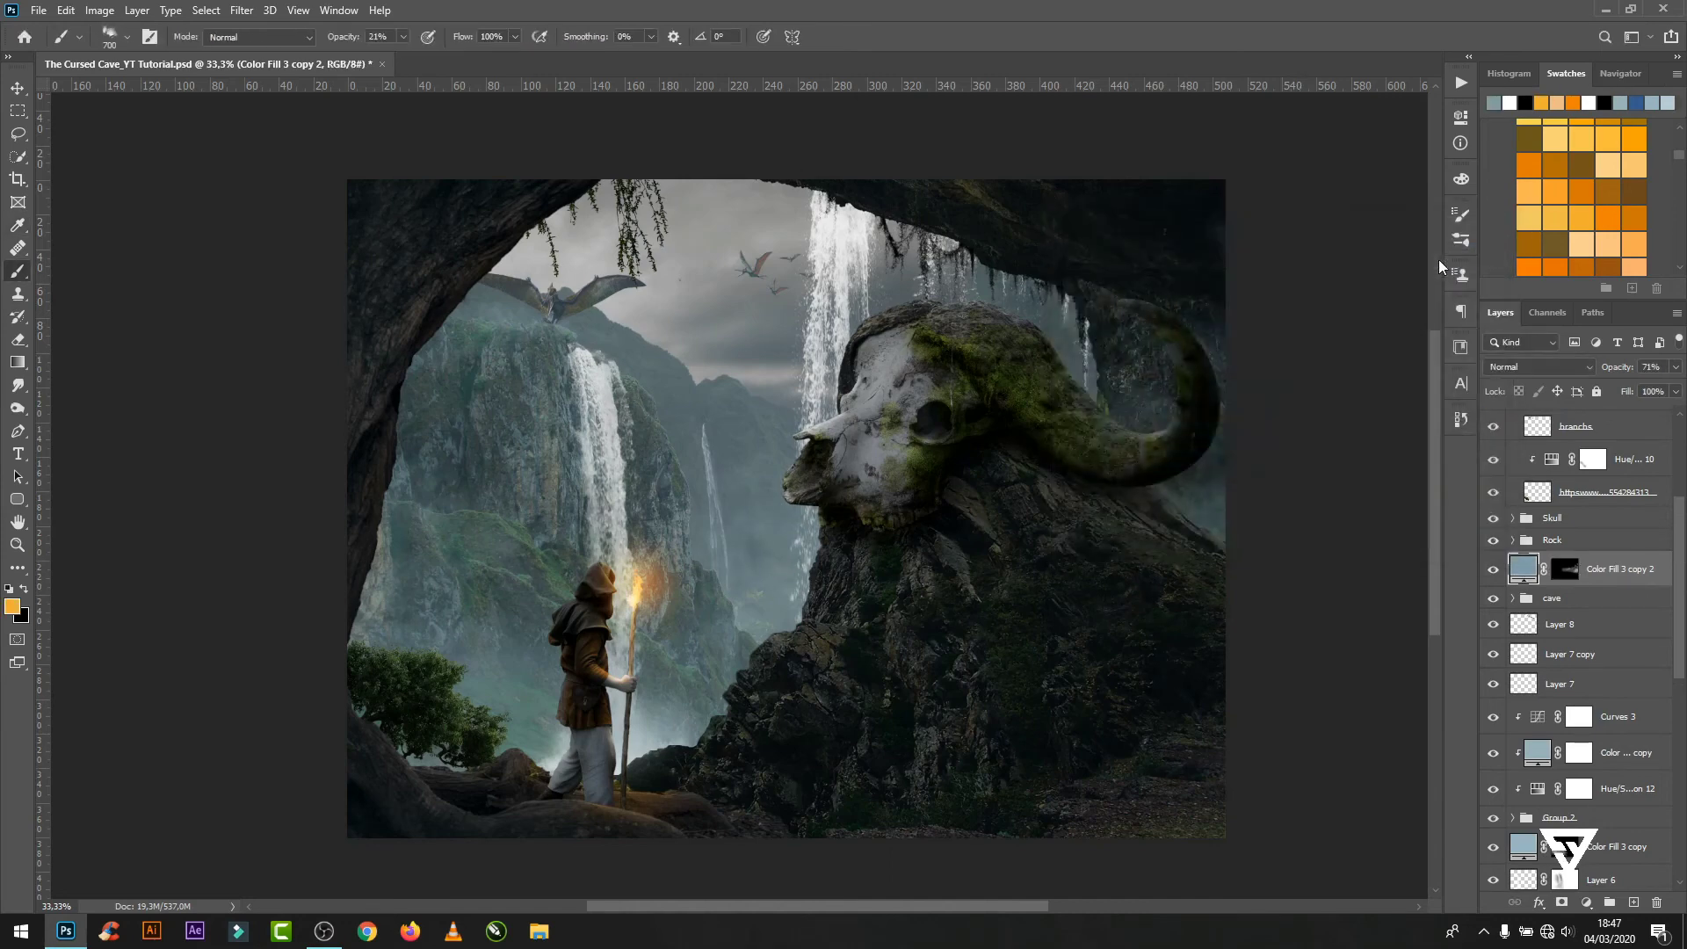
click(1617, 518)
scroll(1622, 553, up, 1)
scroll(1626, 554, up, 1)
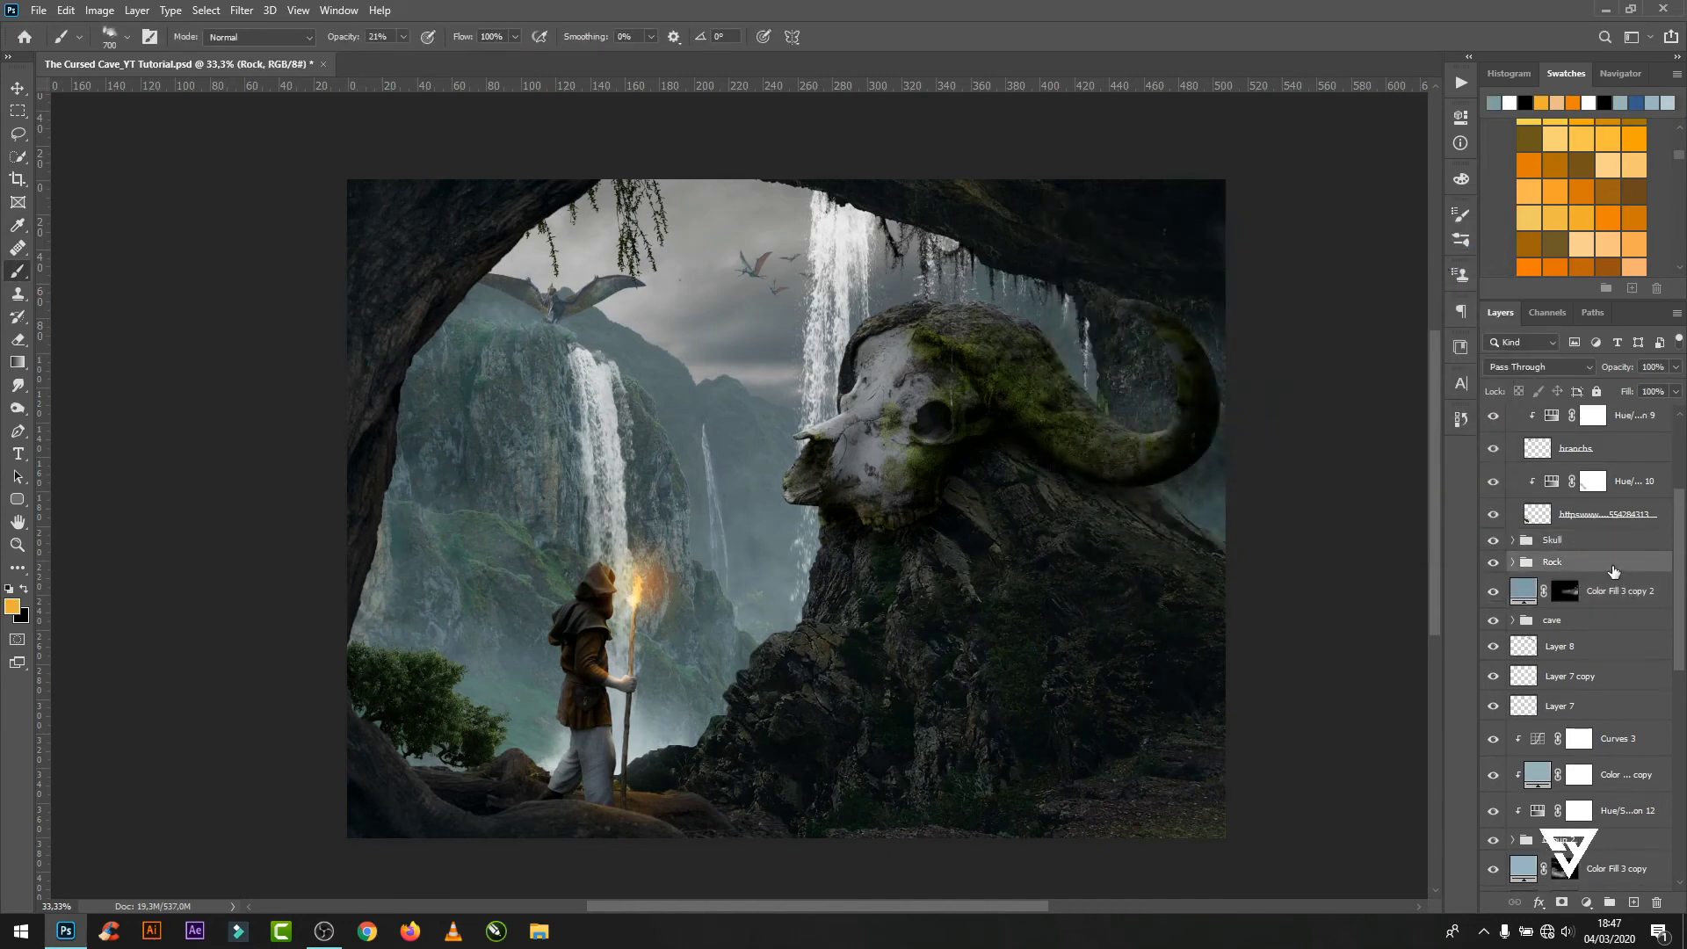
scroll(1648, 554, up, 1)
scroll(1643, 550, down, 1)
scroll(1626, 536, down, 1)
scroll(1604, 518, down, 1)
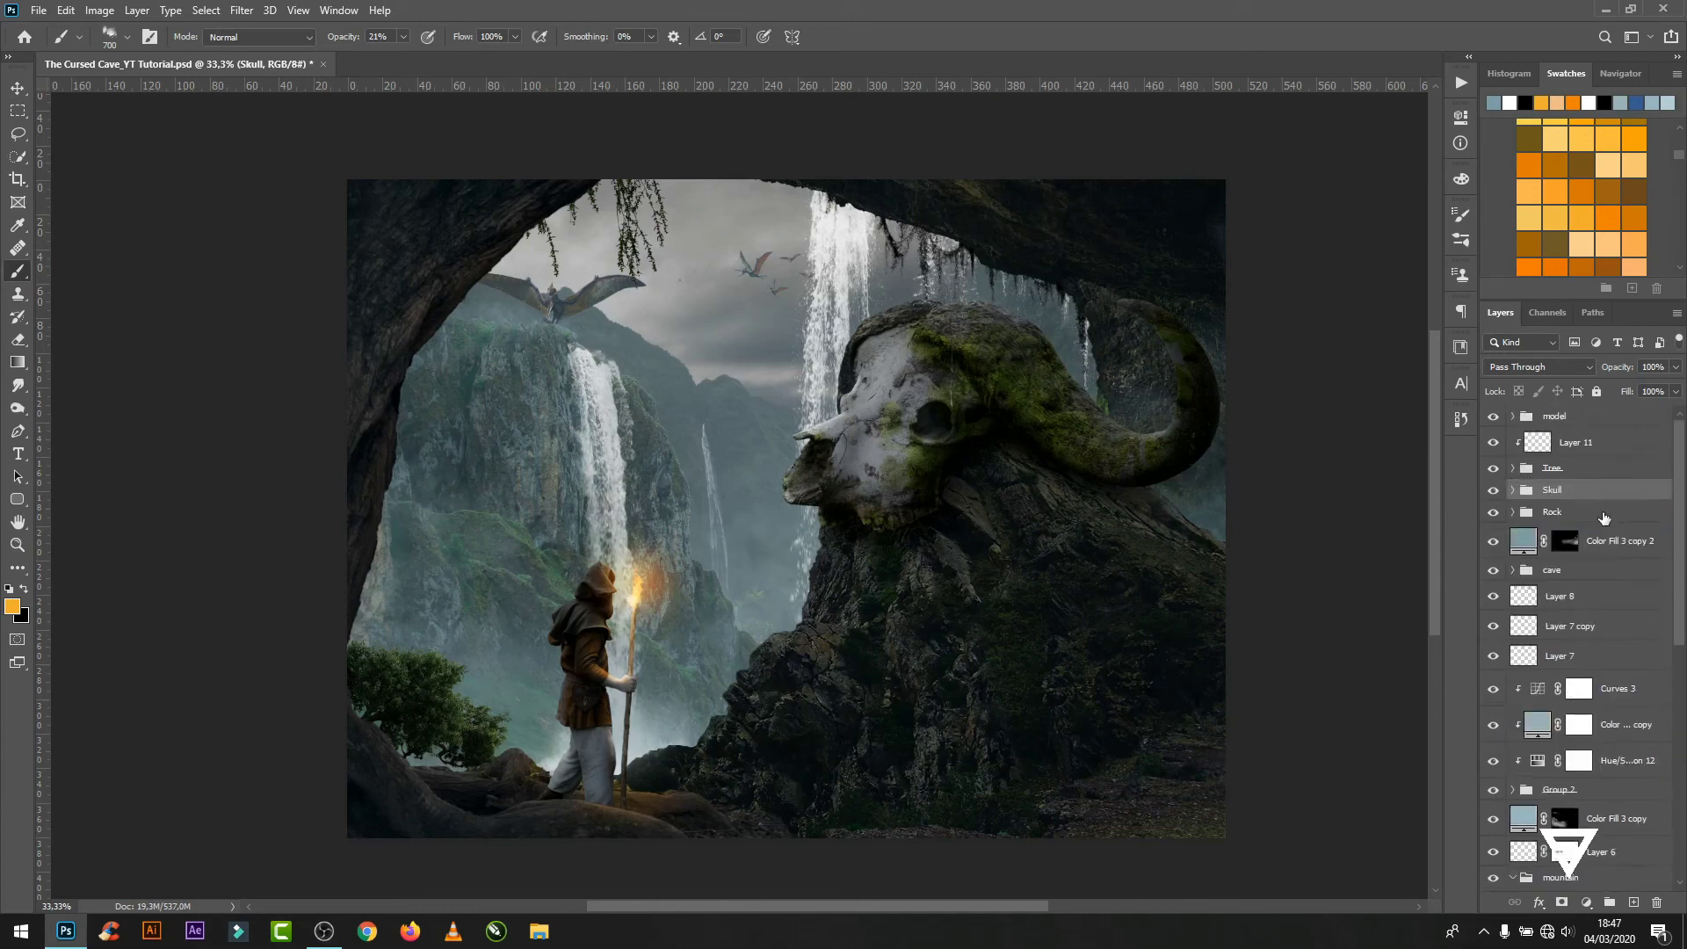
alt+drag(1617, 540, 1582, 482)
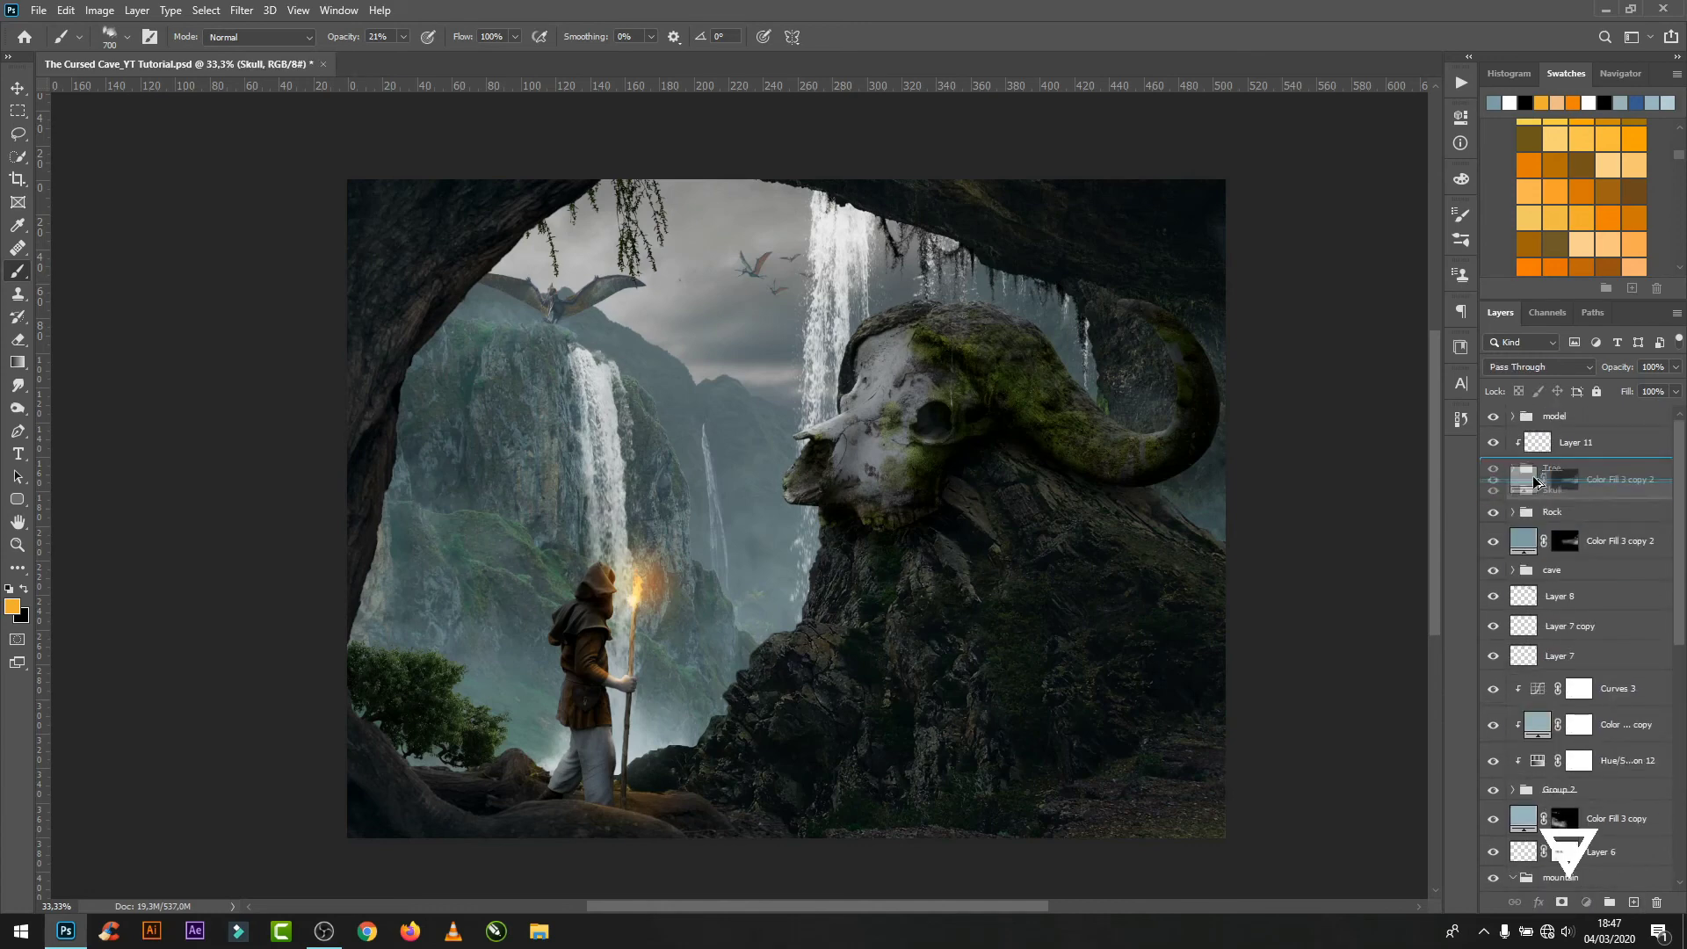
alt+click(1588, 511)
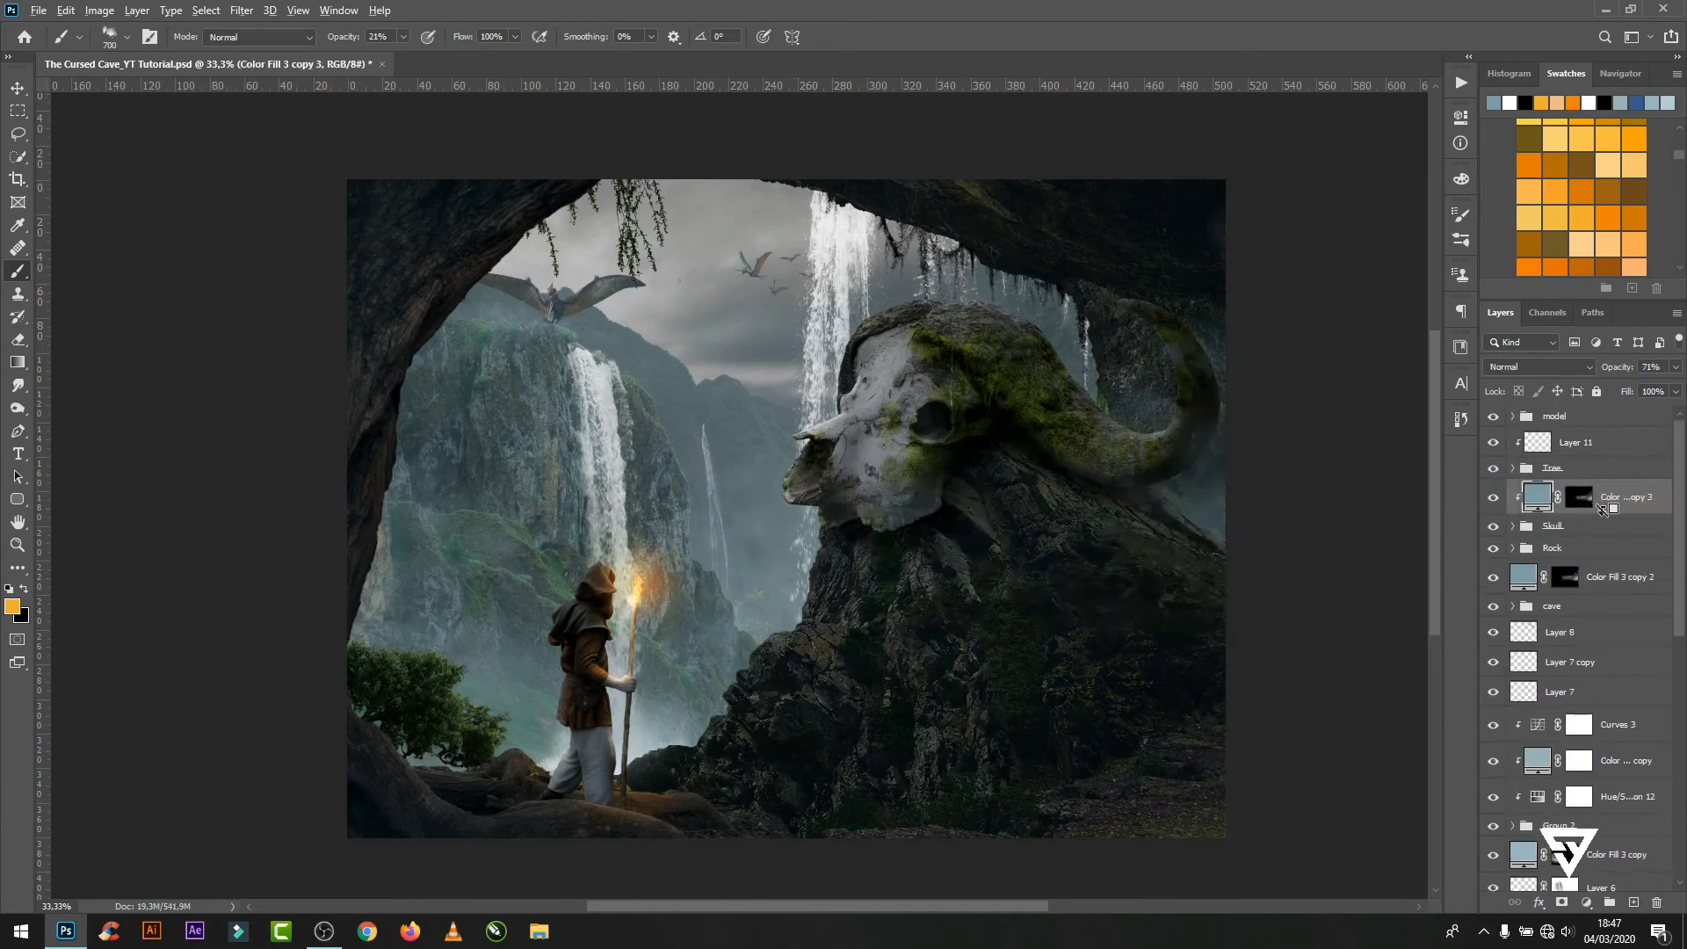
alt+click(1604, 510)
- On the fog mask, remove fog below the horn and paint fog over the lower rocks
click(26, 588)
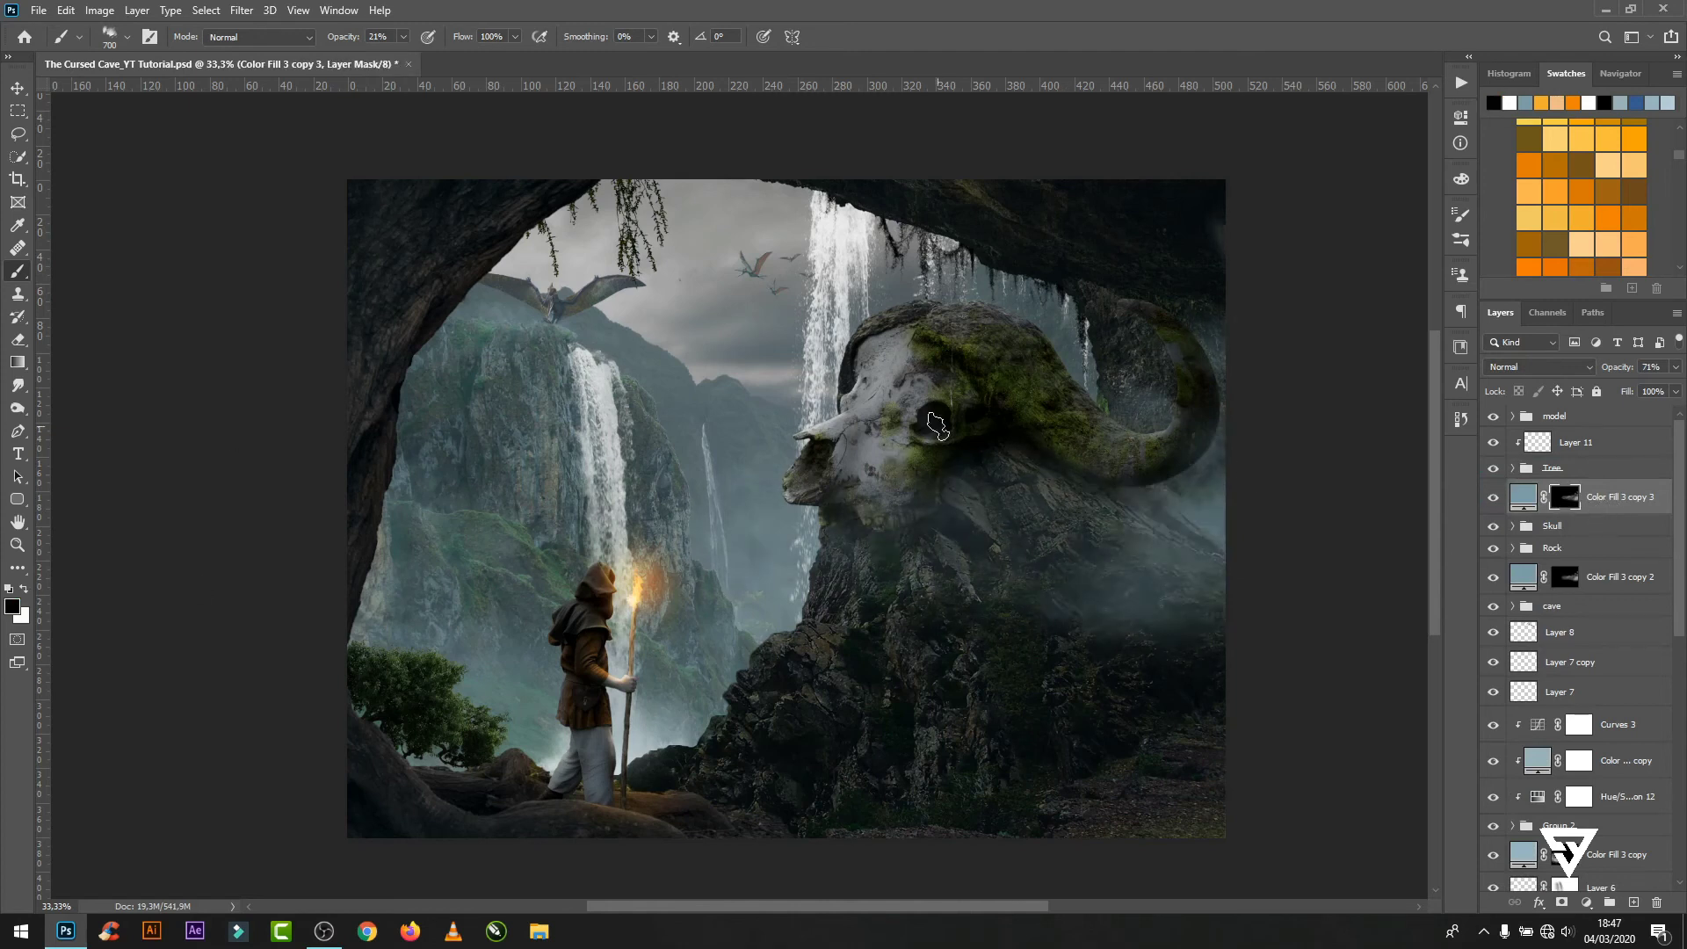
drag(1066, 484, 1133, 508)
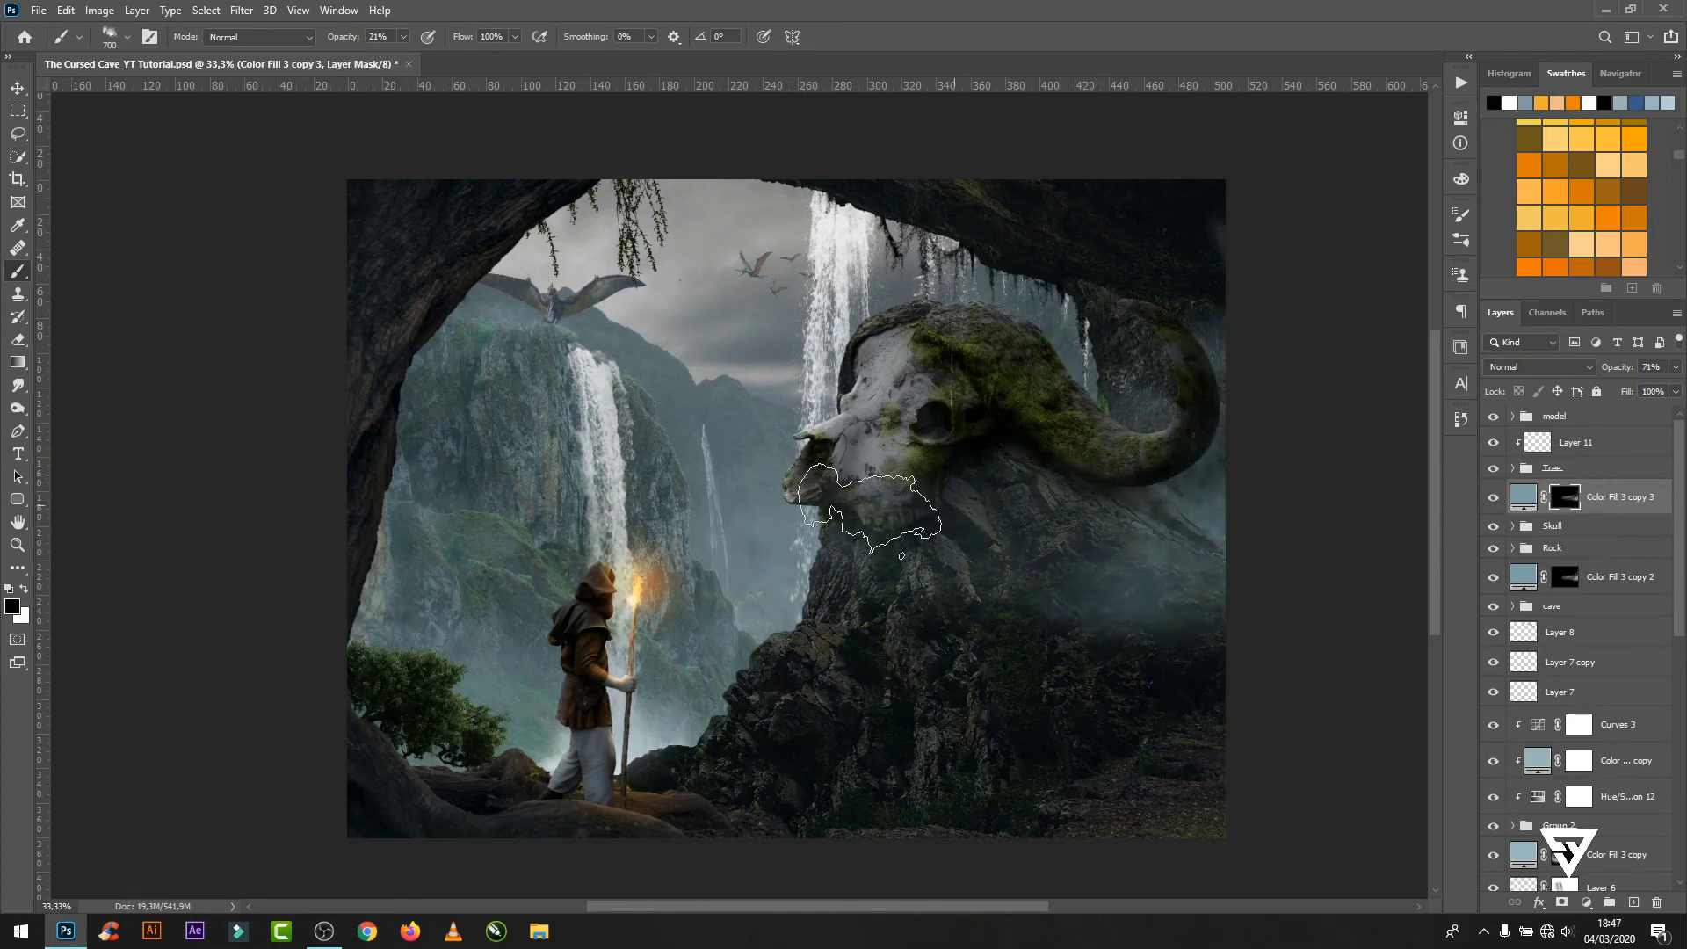
click(25, 588)
click(402, 36)
drag(1133, 755, 1020, 786)
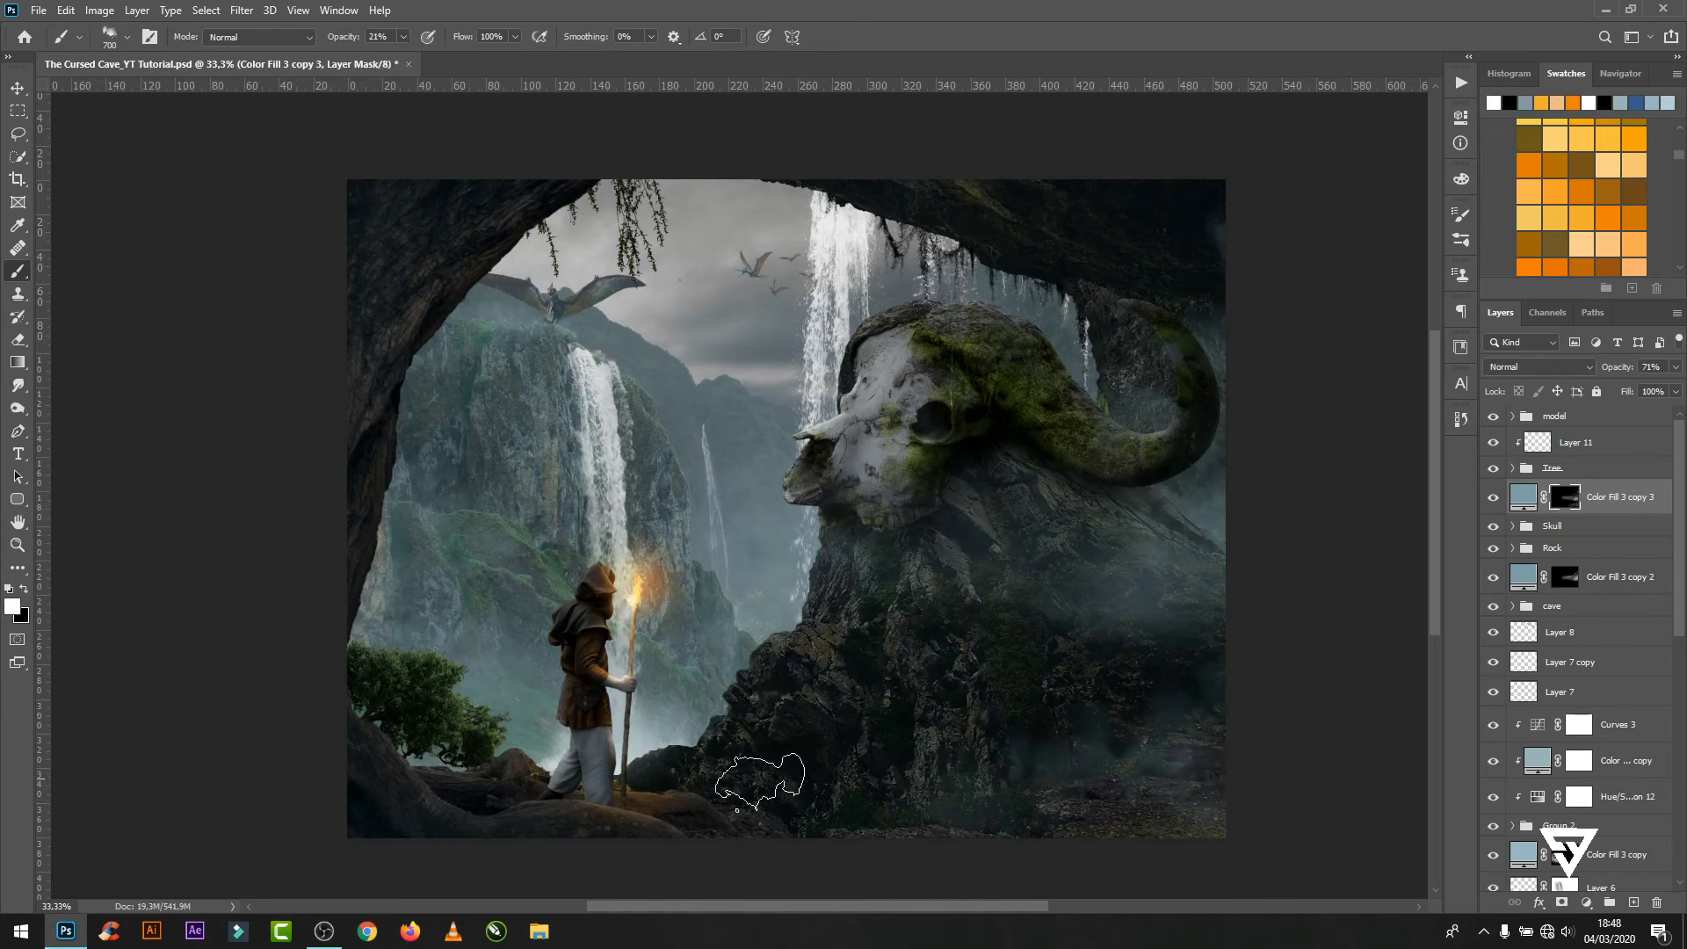
mouse_move(918, 812)
mouse_down()
mouse_move(885, 791)
mouse_move(1142, 813)
mouse_up()
- With a 600 px brush, paint fog across the lower-right rock and set layer opacity to 60%
key(bracketleft)
scroll(1682, 616, down, 2)
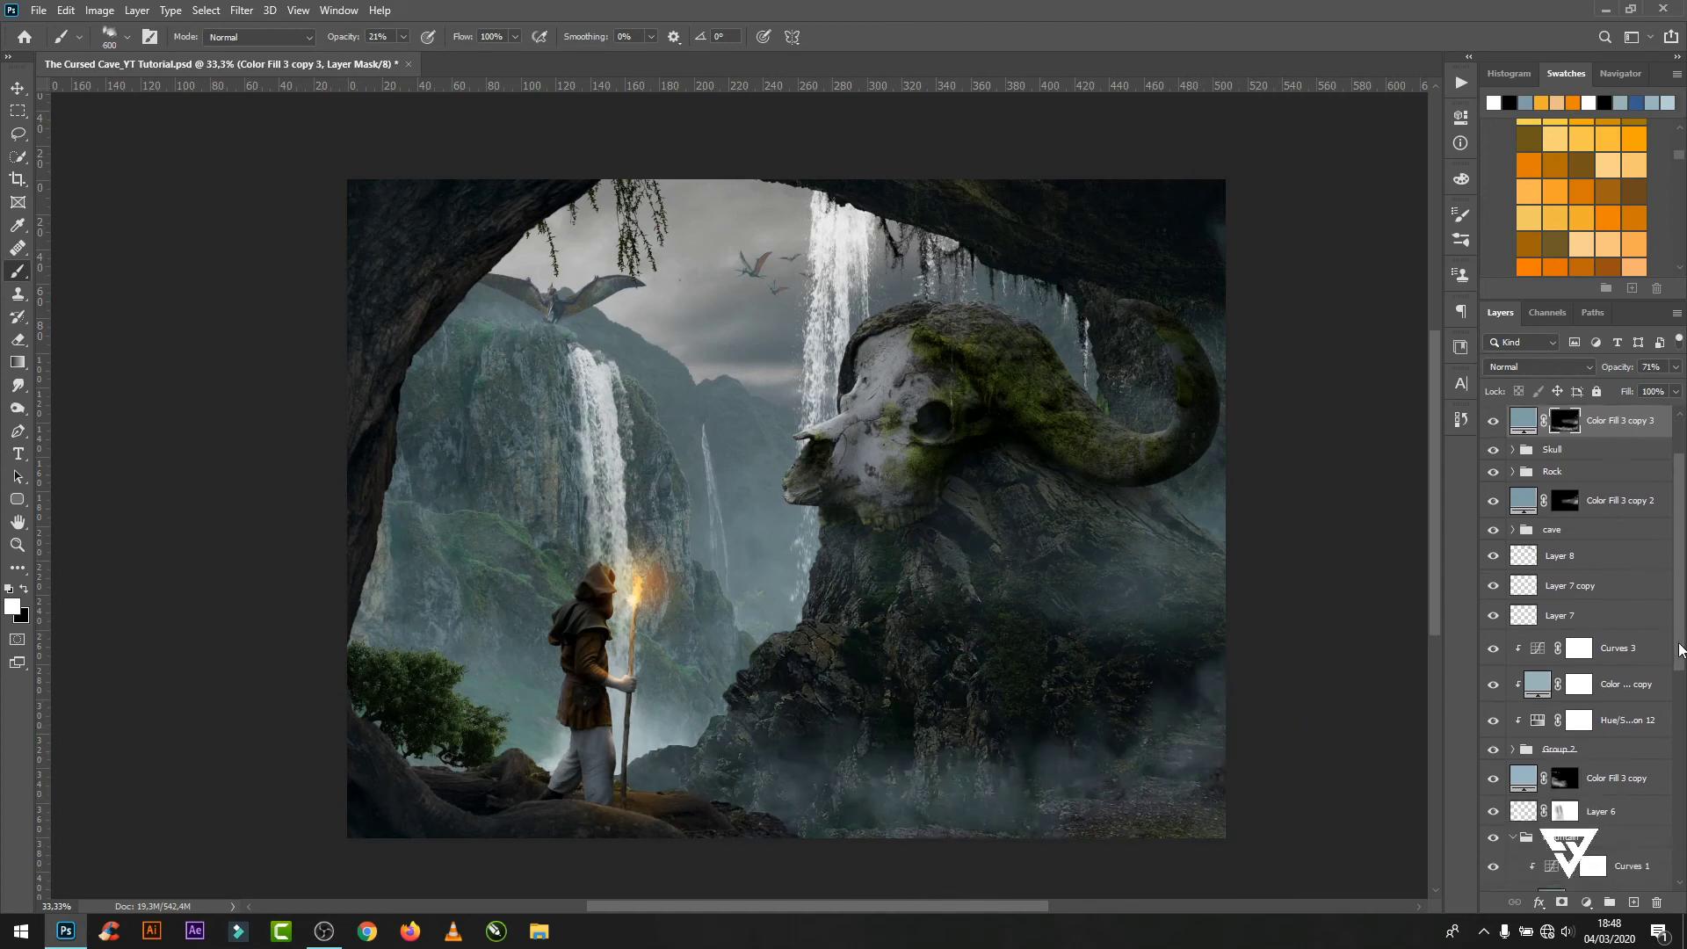
scroll(1682, 615, down, 1)
click(1493, 722)
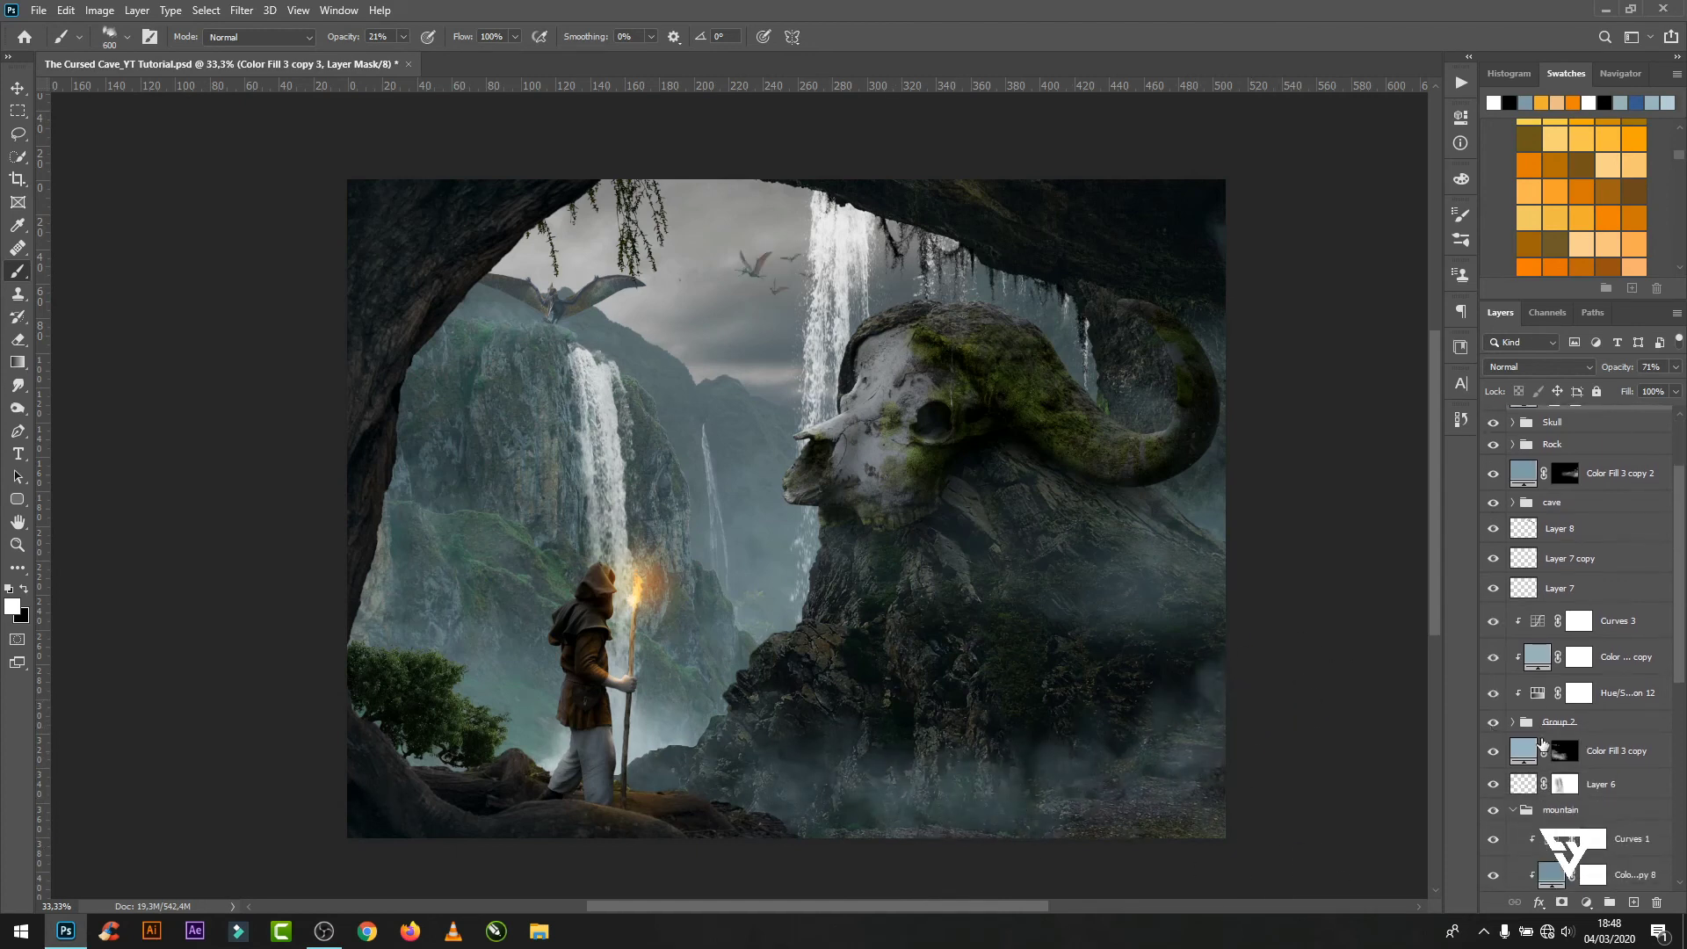
scroll(1624, 623, up, 2)
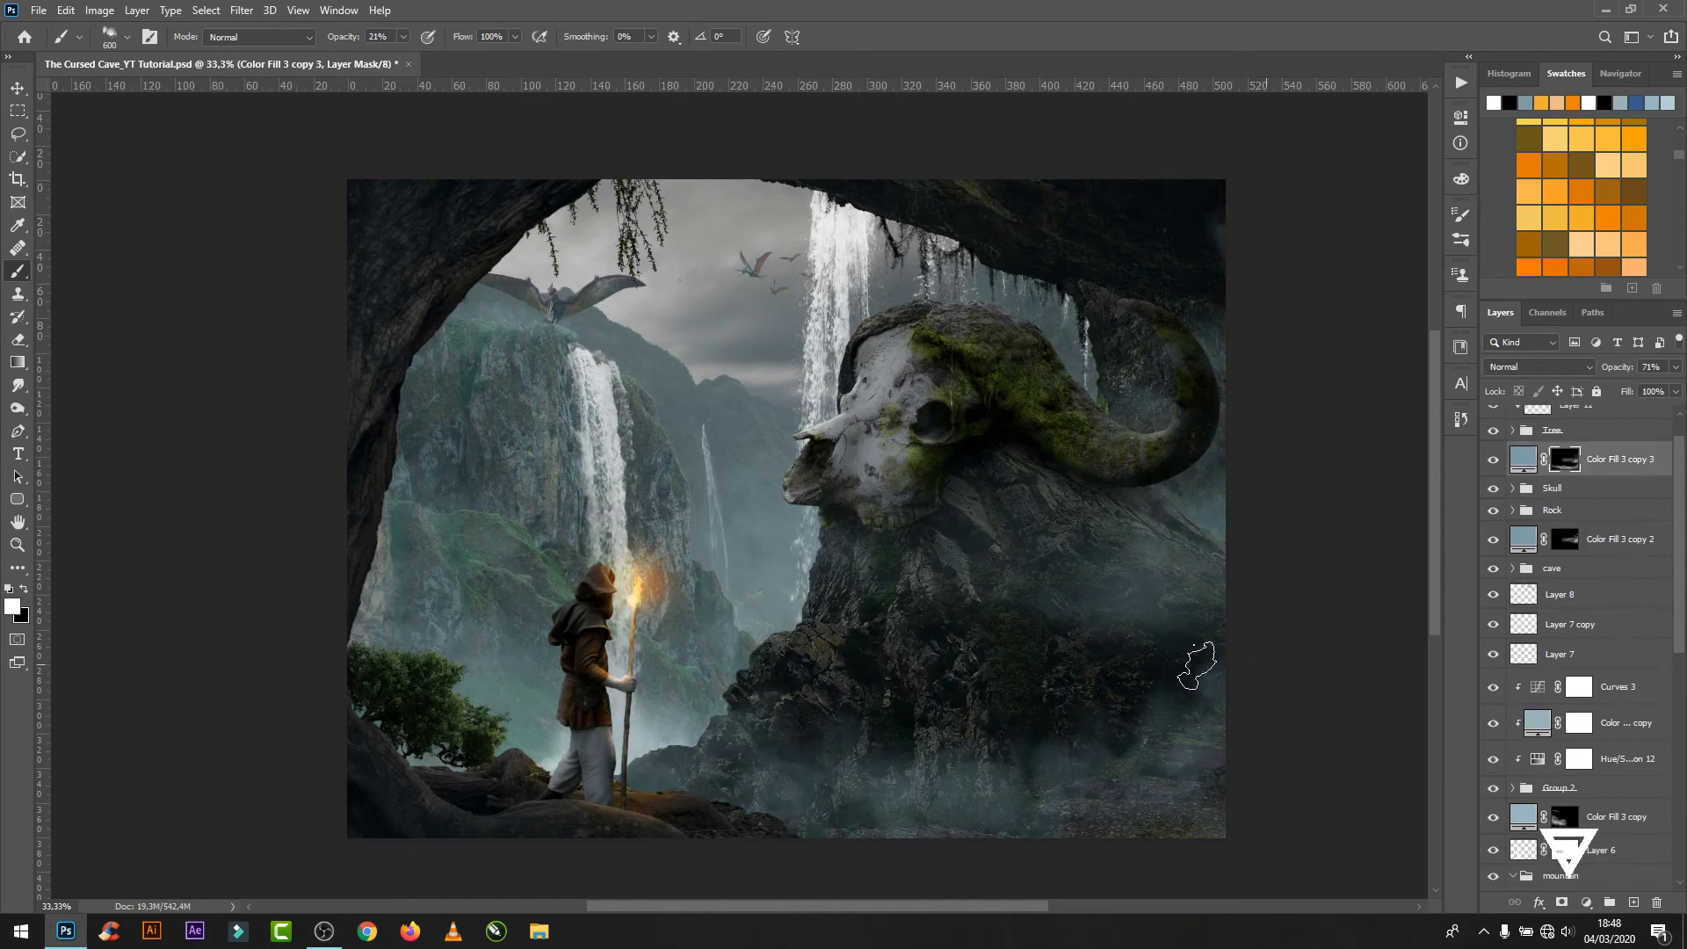
drag(1195, 666, 997, 772)
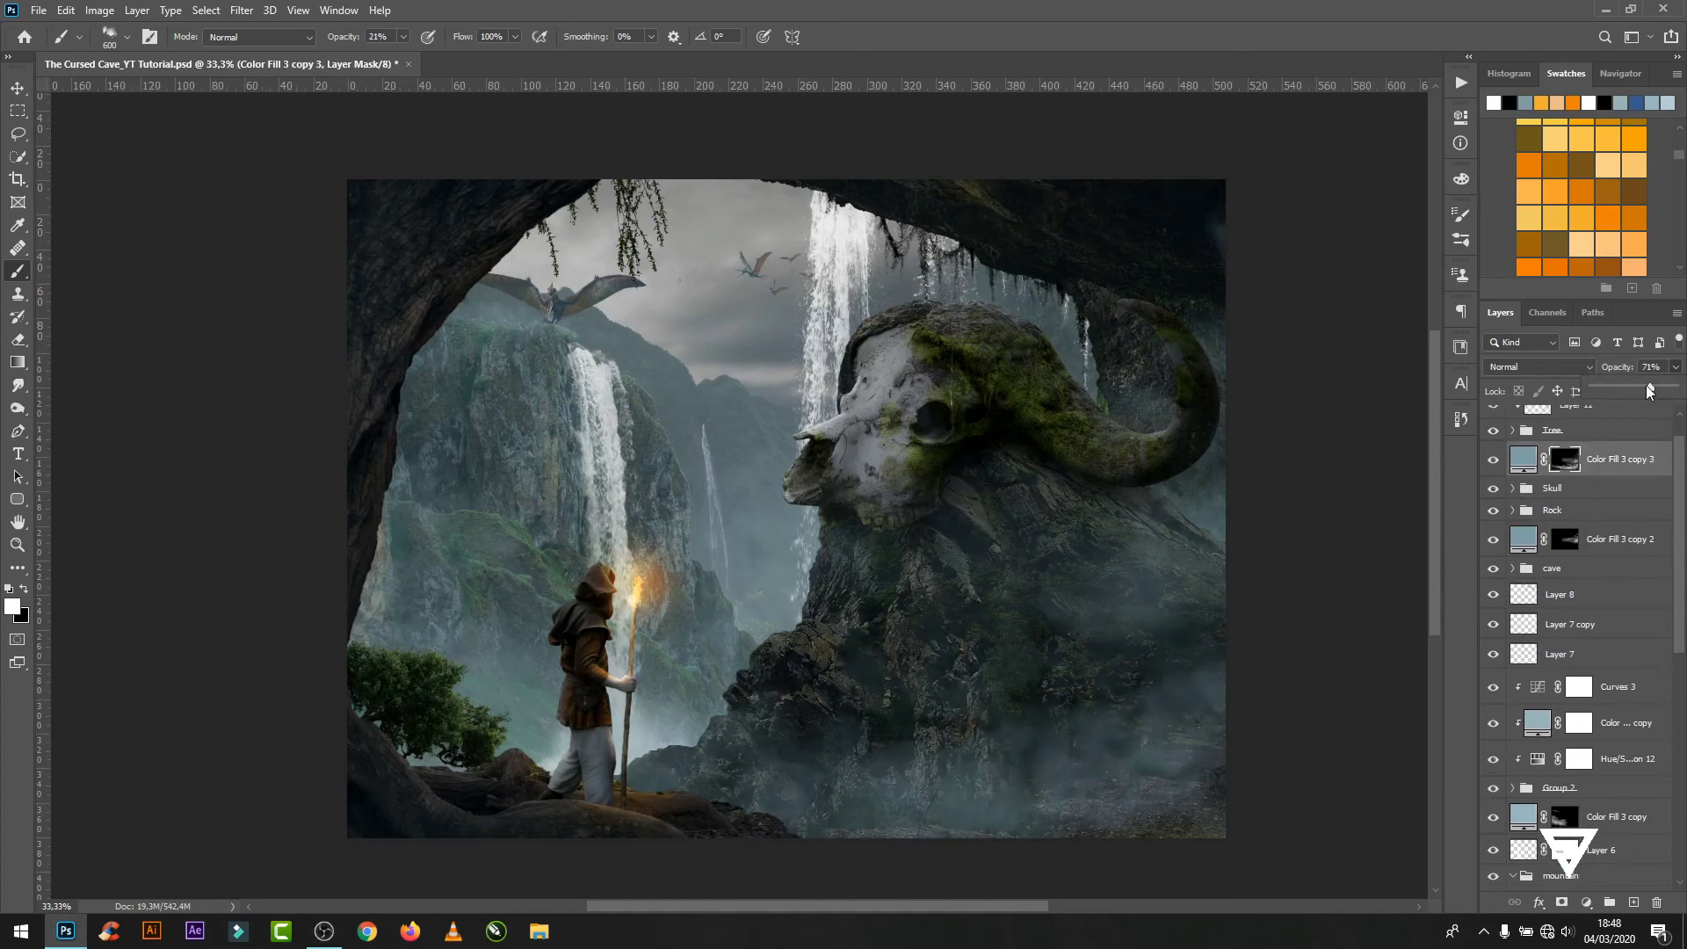
drag(1648, 388, 1640, 388)
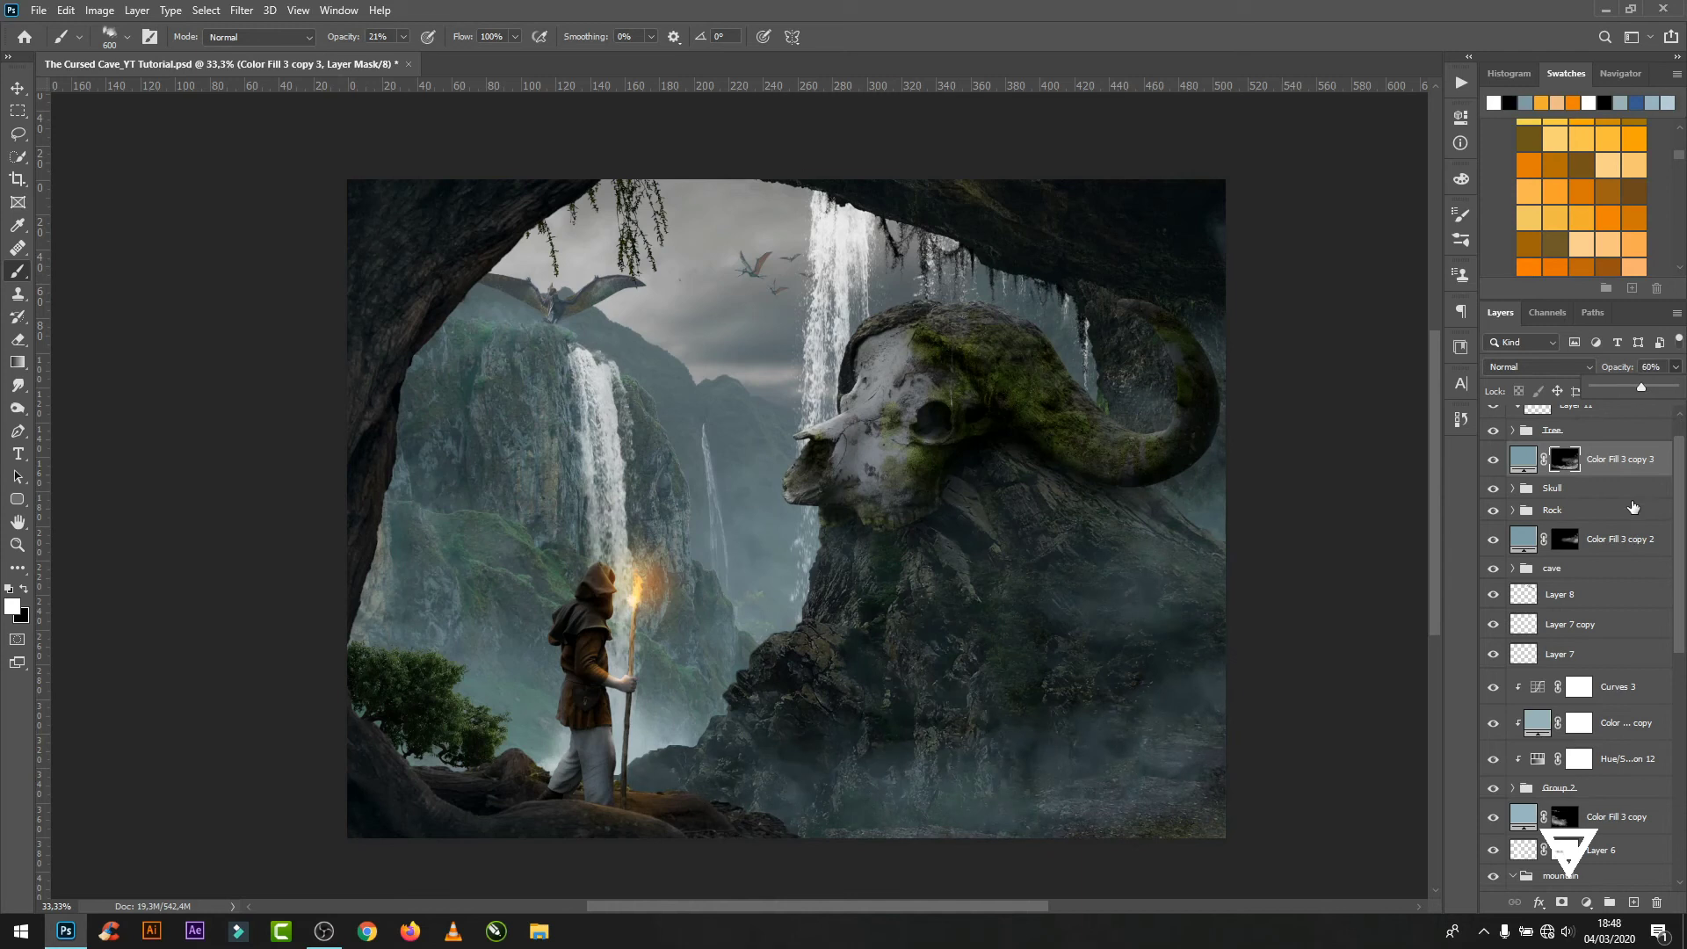
- Add an unclipped Curves 4 layer with an S-shaped contrast curve at 80% opacity
click(1588, 903)
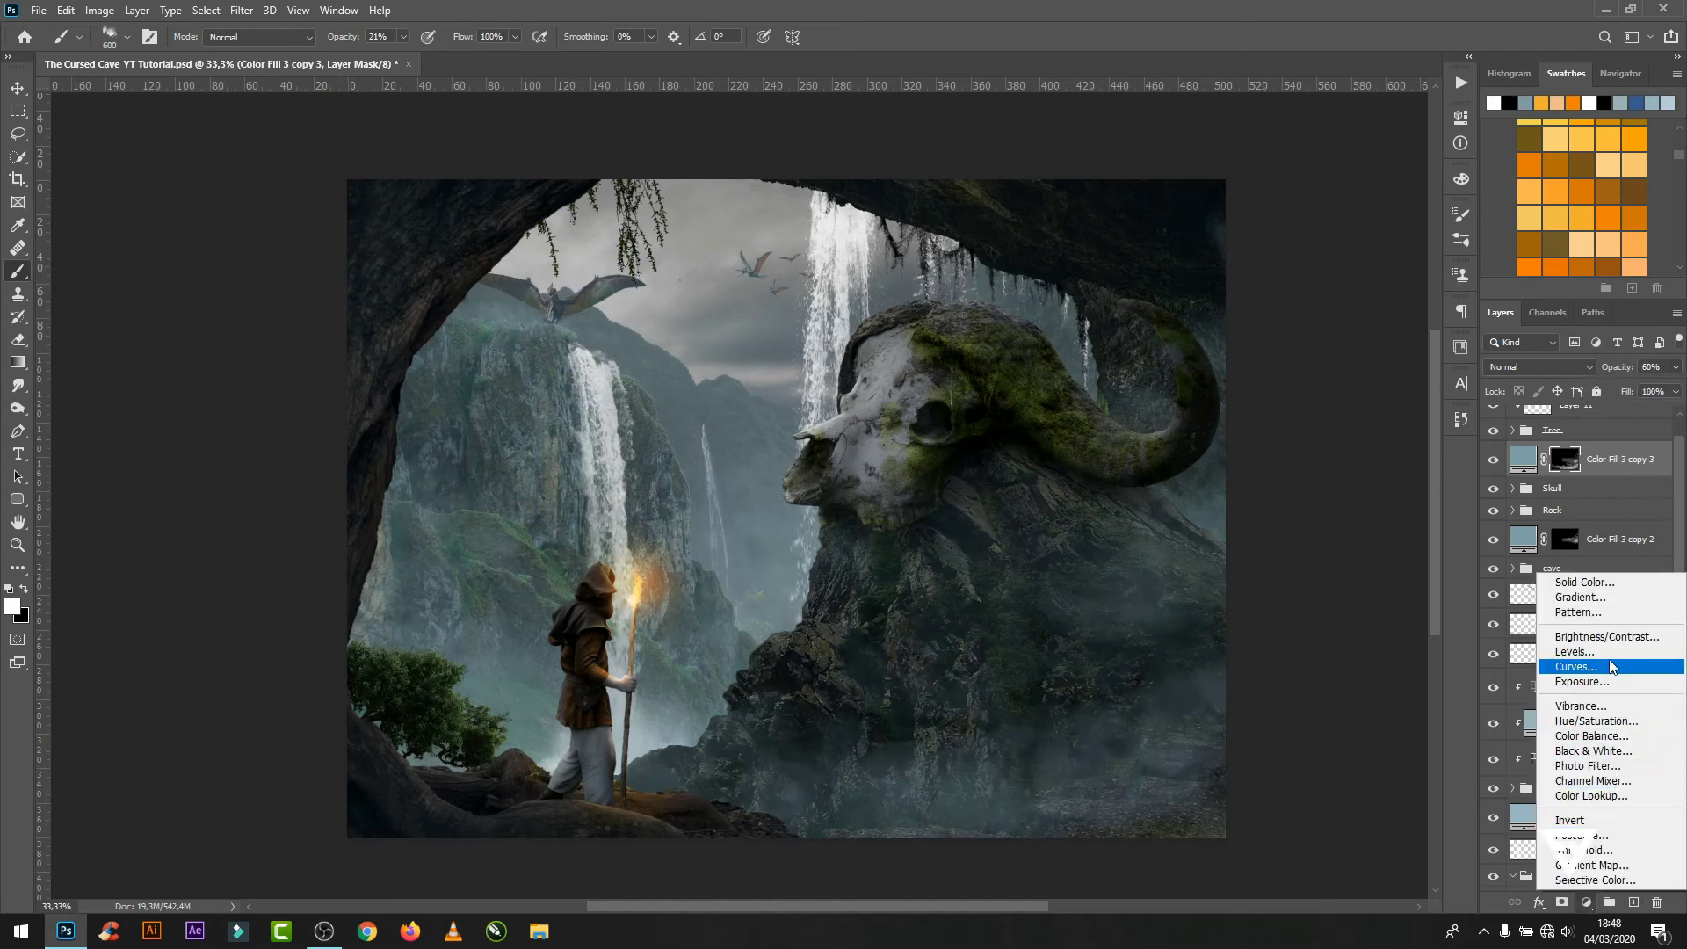
click(1577, 666)
click(1321, 306)
drag(1382, 247, 1382, 235)
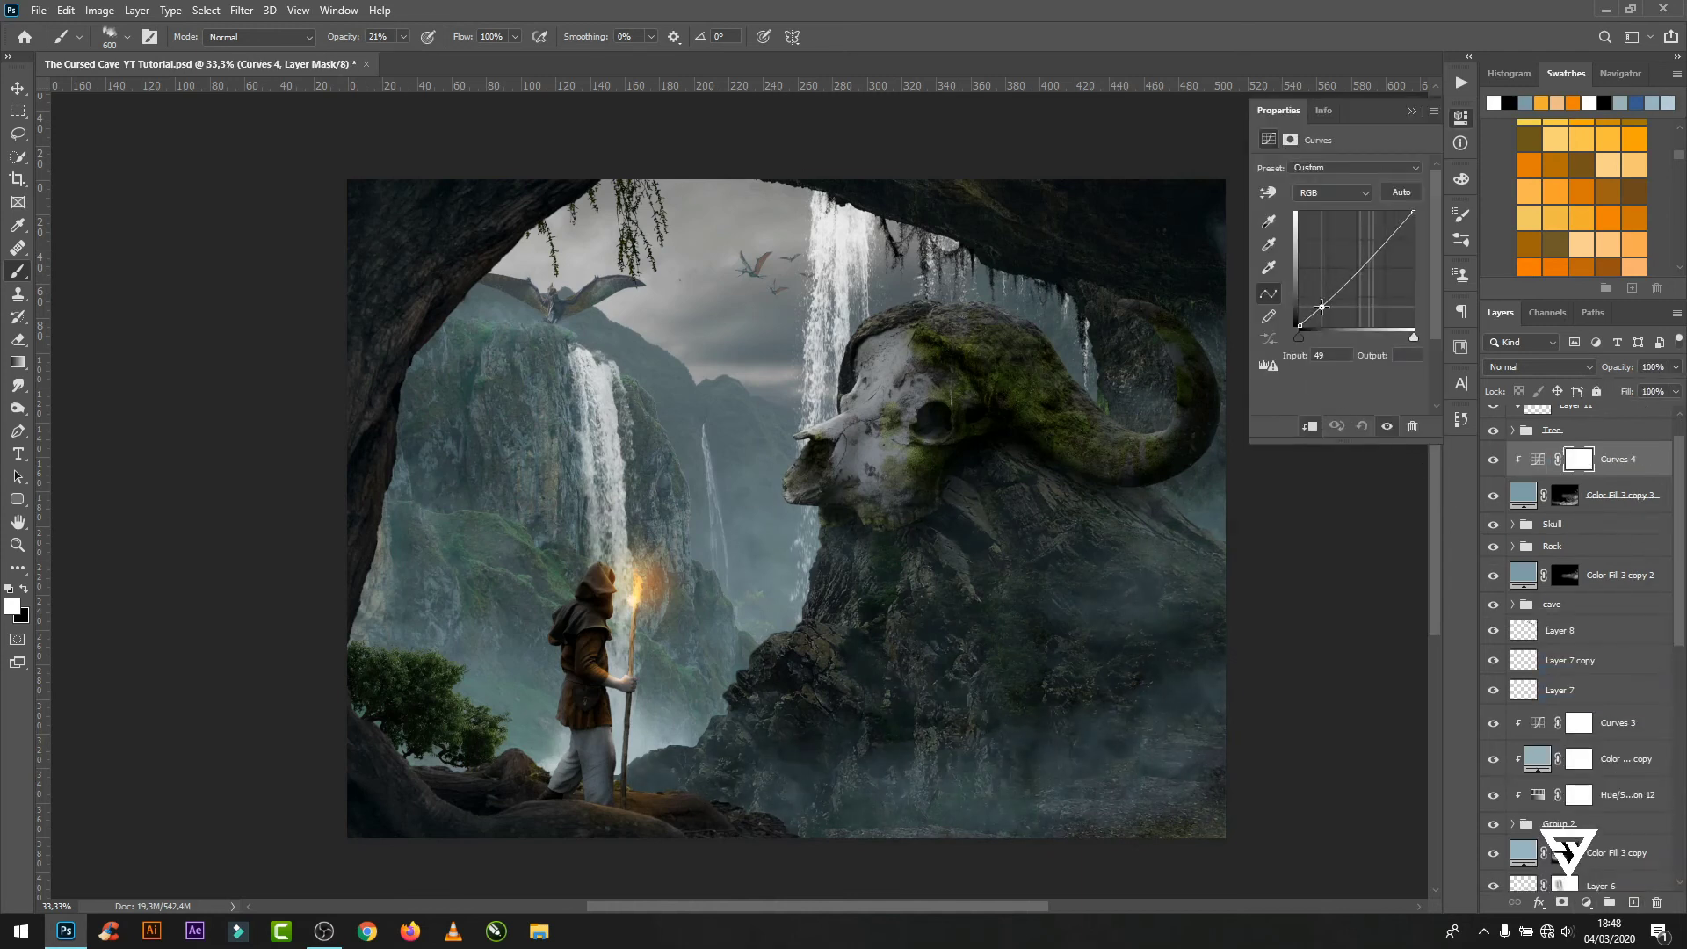
drag(1321, 307, 1325, 312)
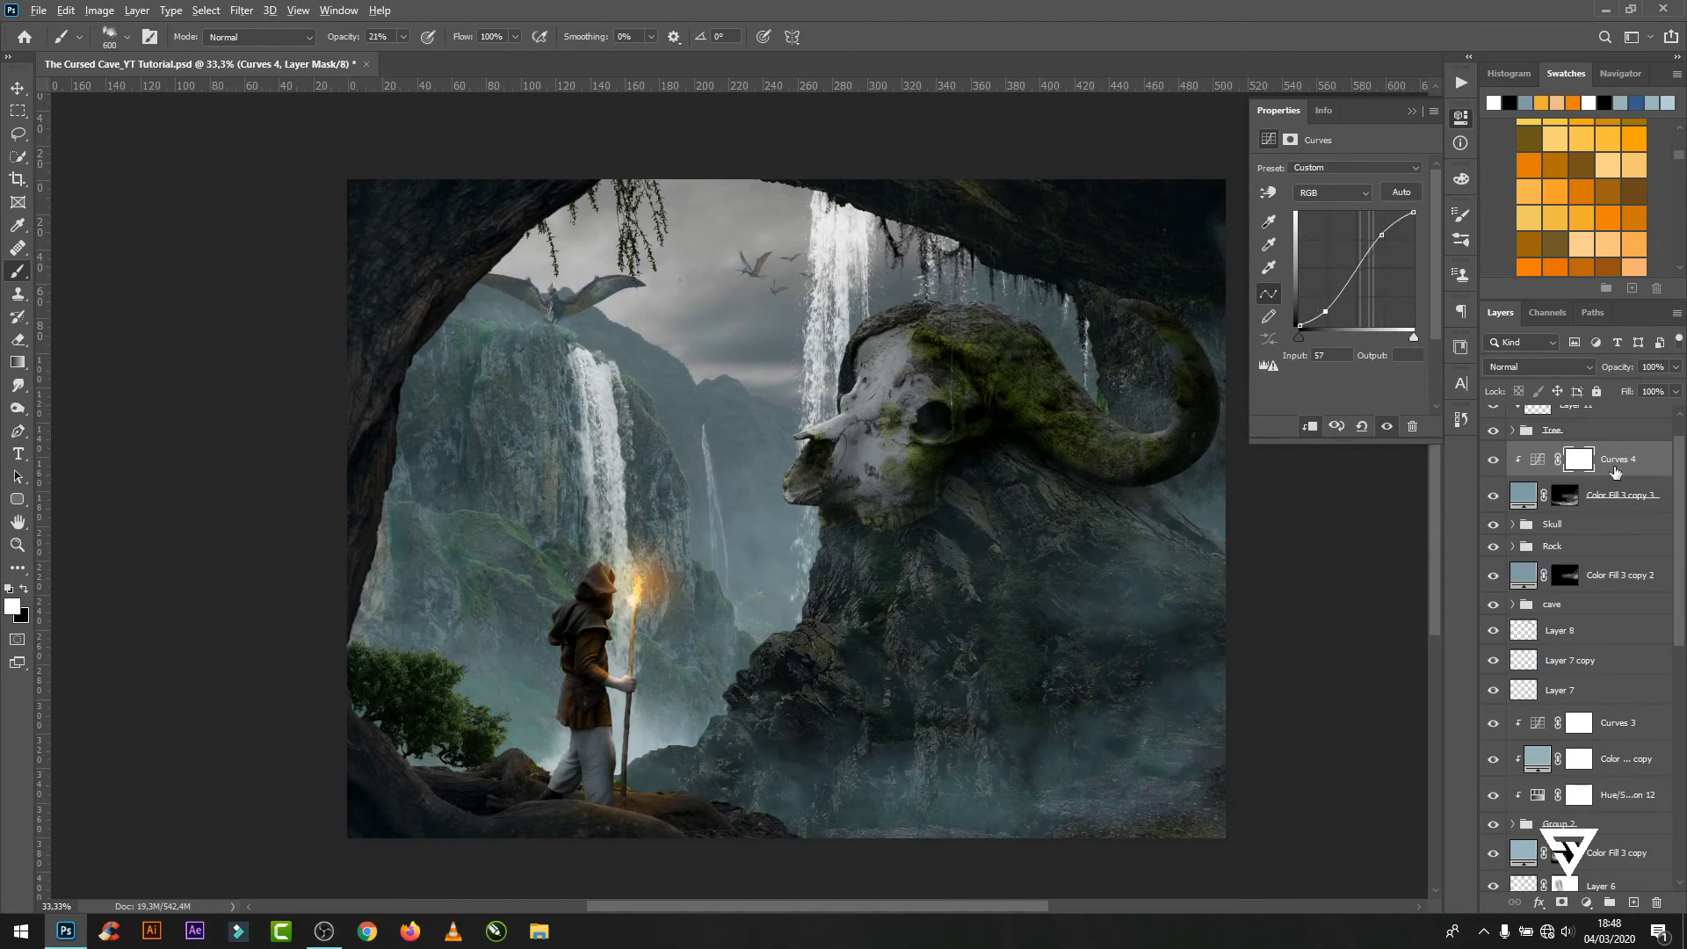
click(1309, 426)
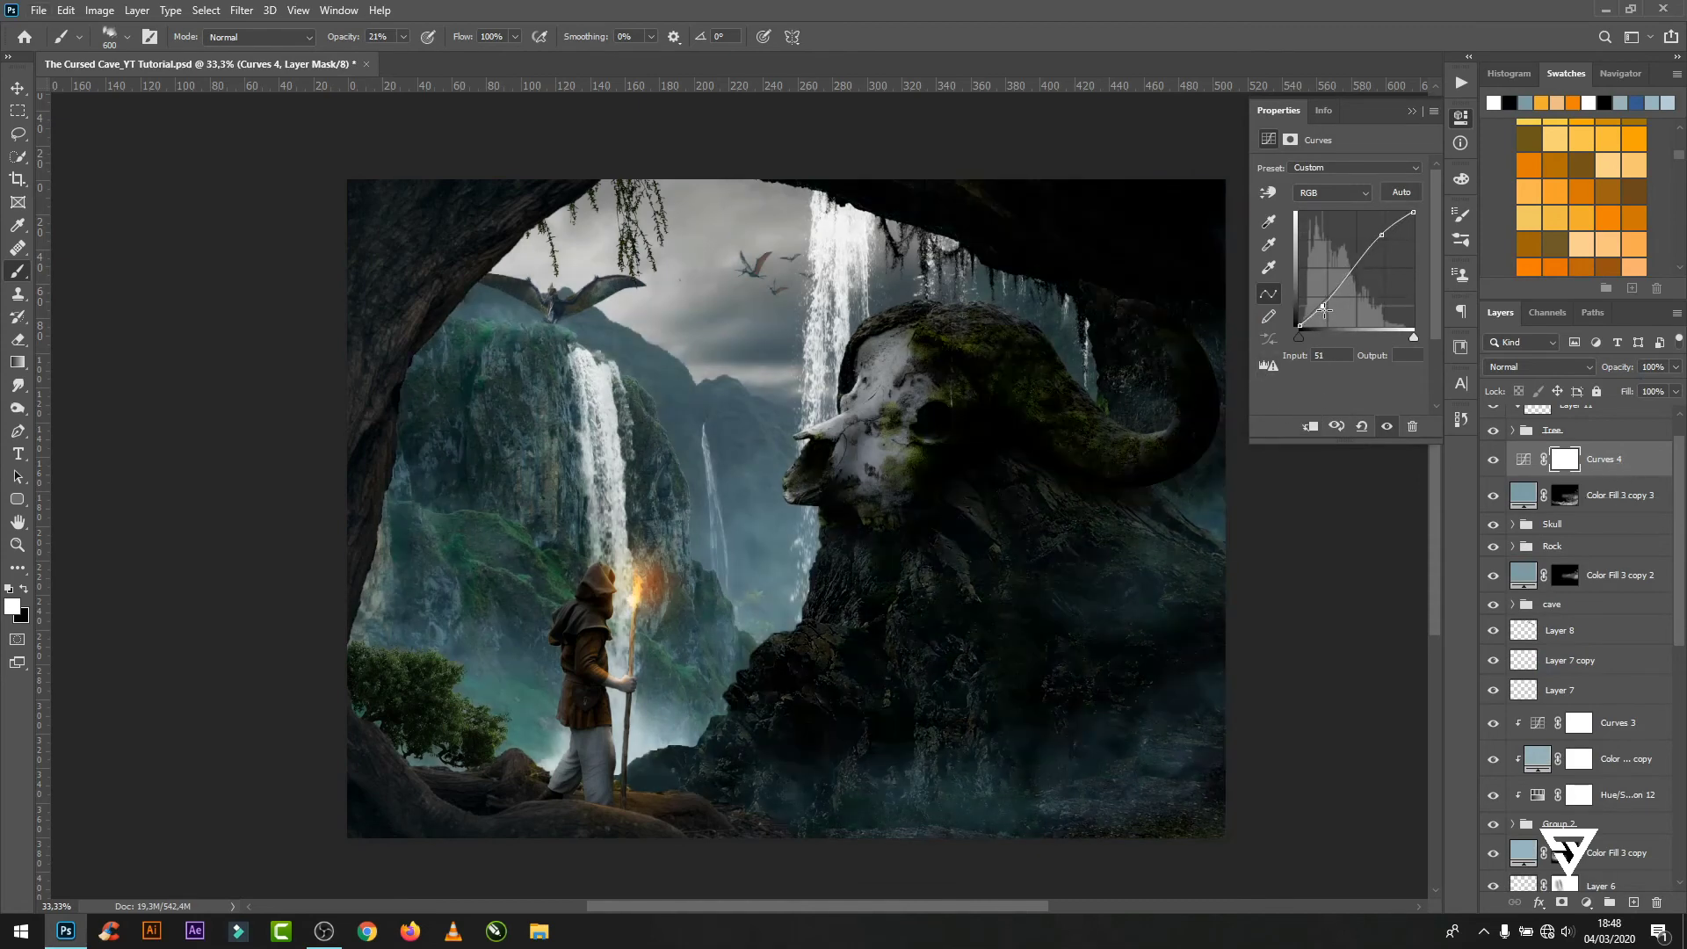
drag(1324, 309, 1323, 305)
click(1457, 123)
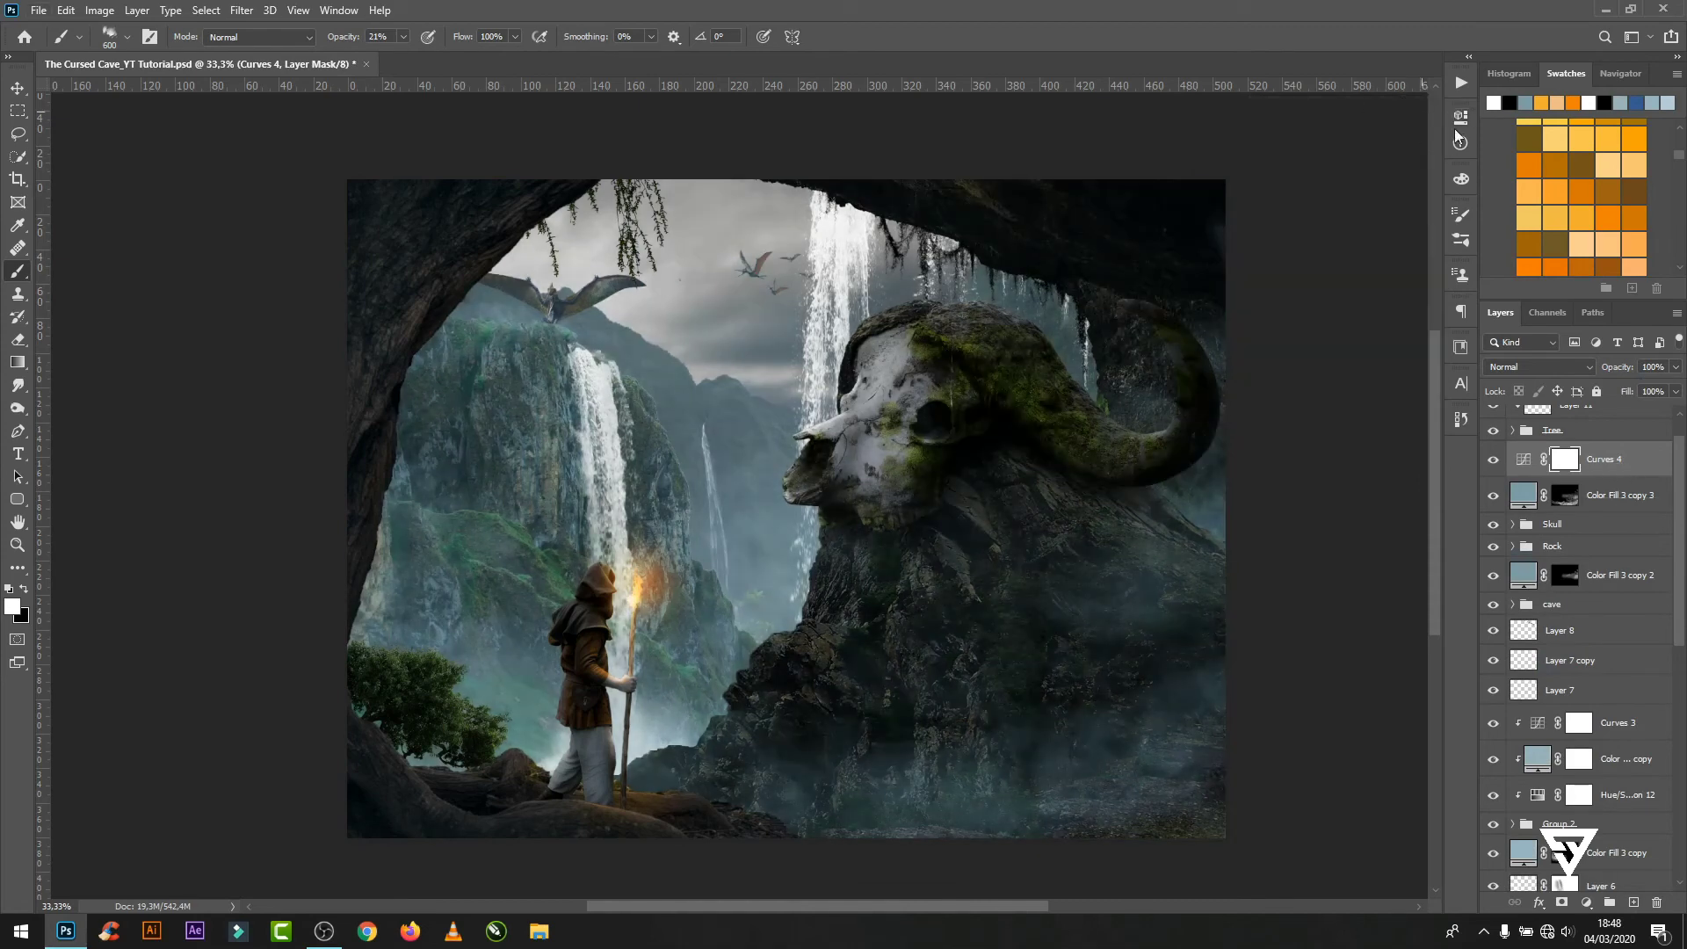
mouse_move(1676, 376)
mouse_down()
mouse_move(1595, 390)
mouse_move(1660, 400)
mouse_up()
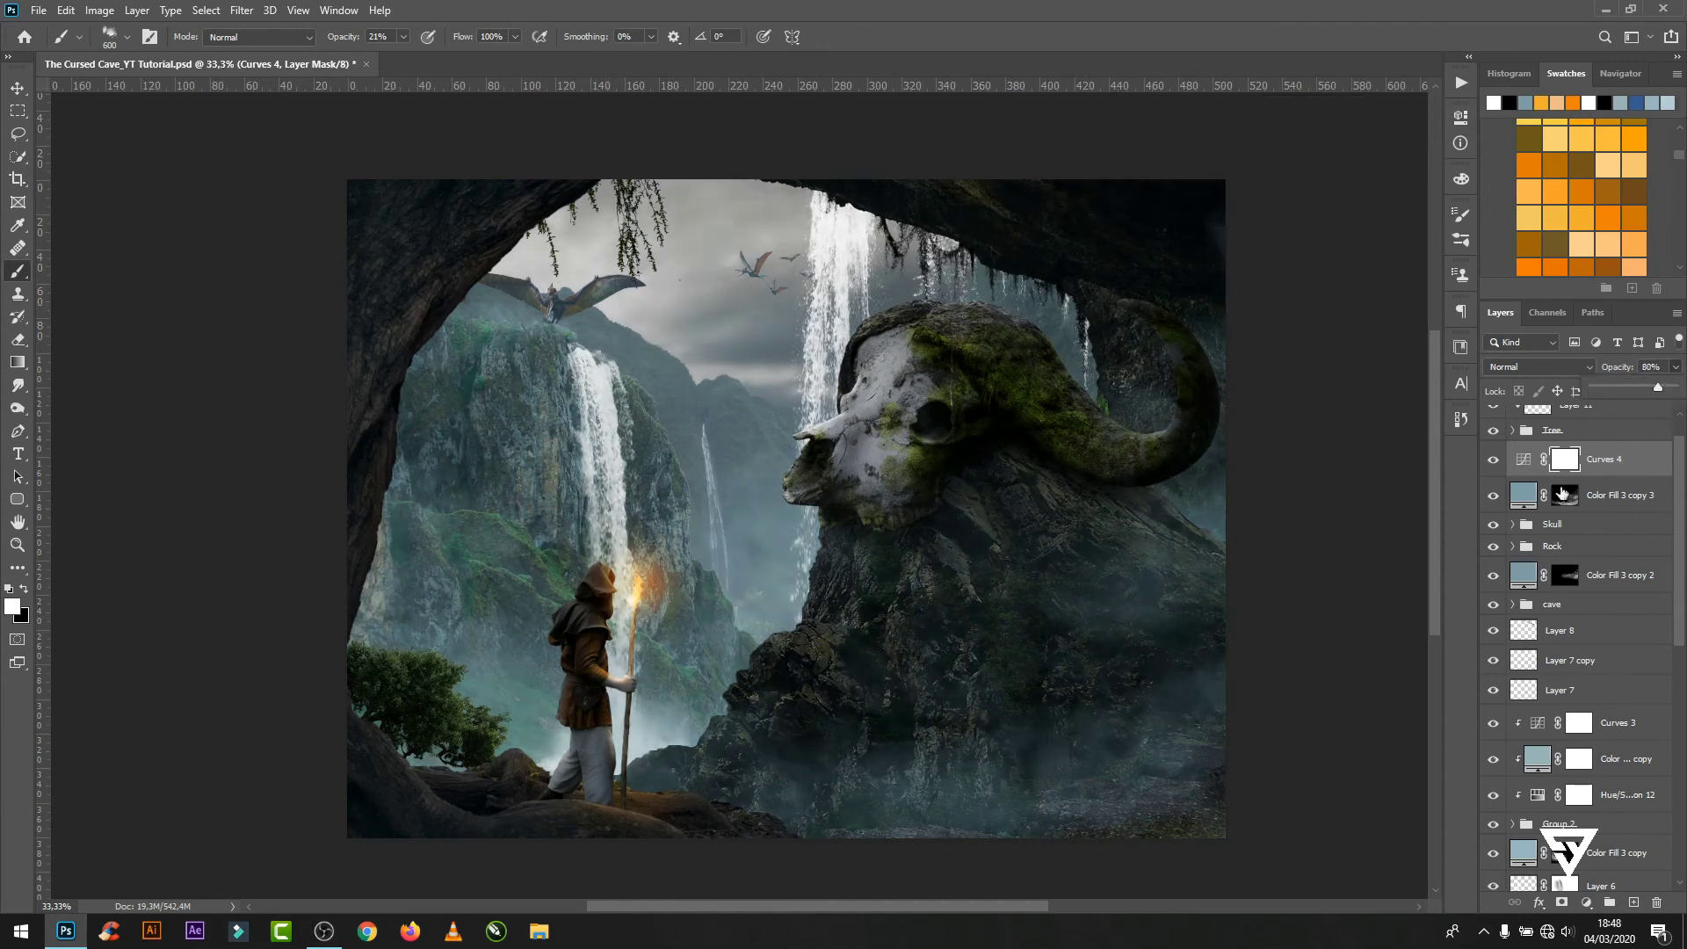
key(ctrl+minus)
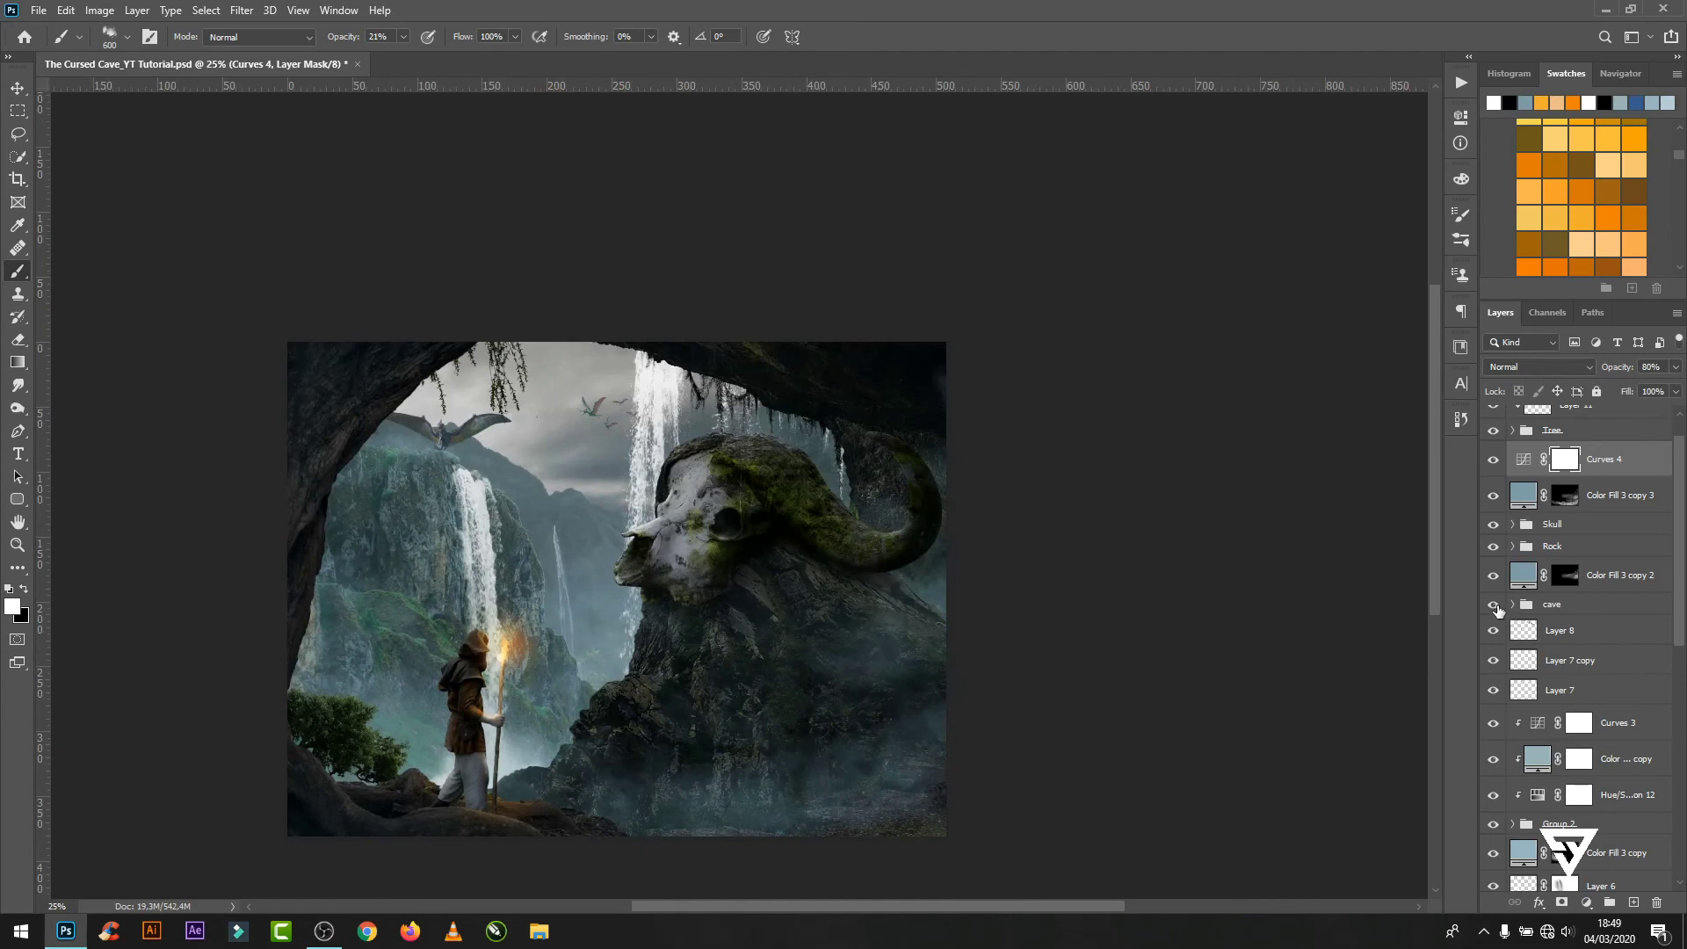
- Fit the image to the window and open the model group in the Camera Raw Filter
key(ctrl+0)
scroll(1680, 423, up, 1)
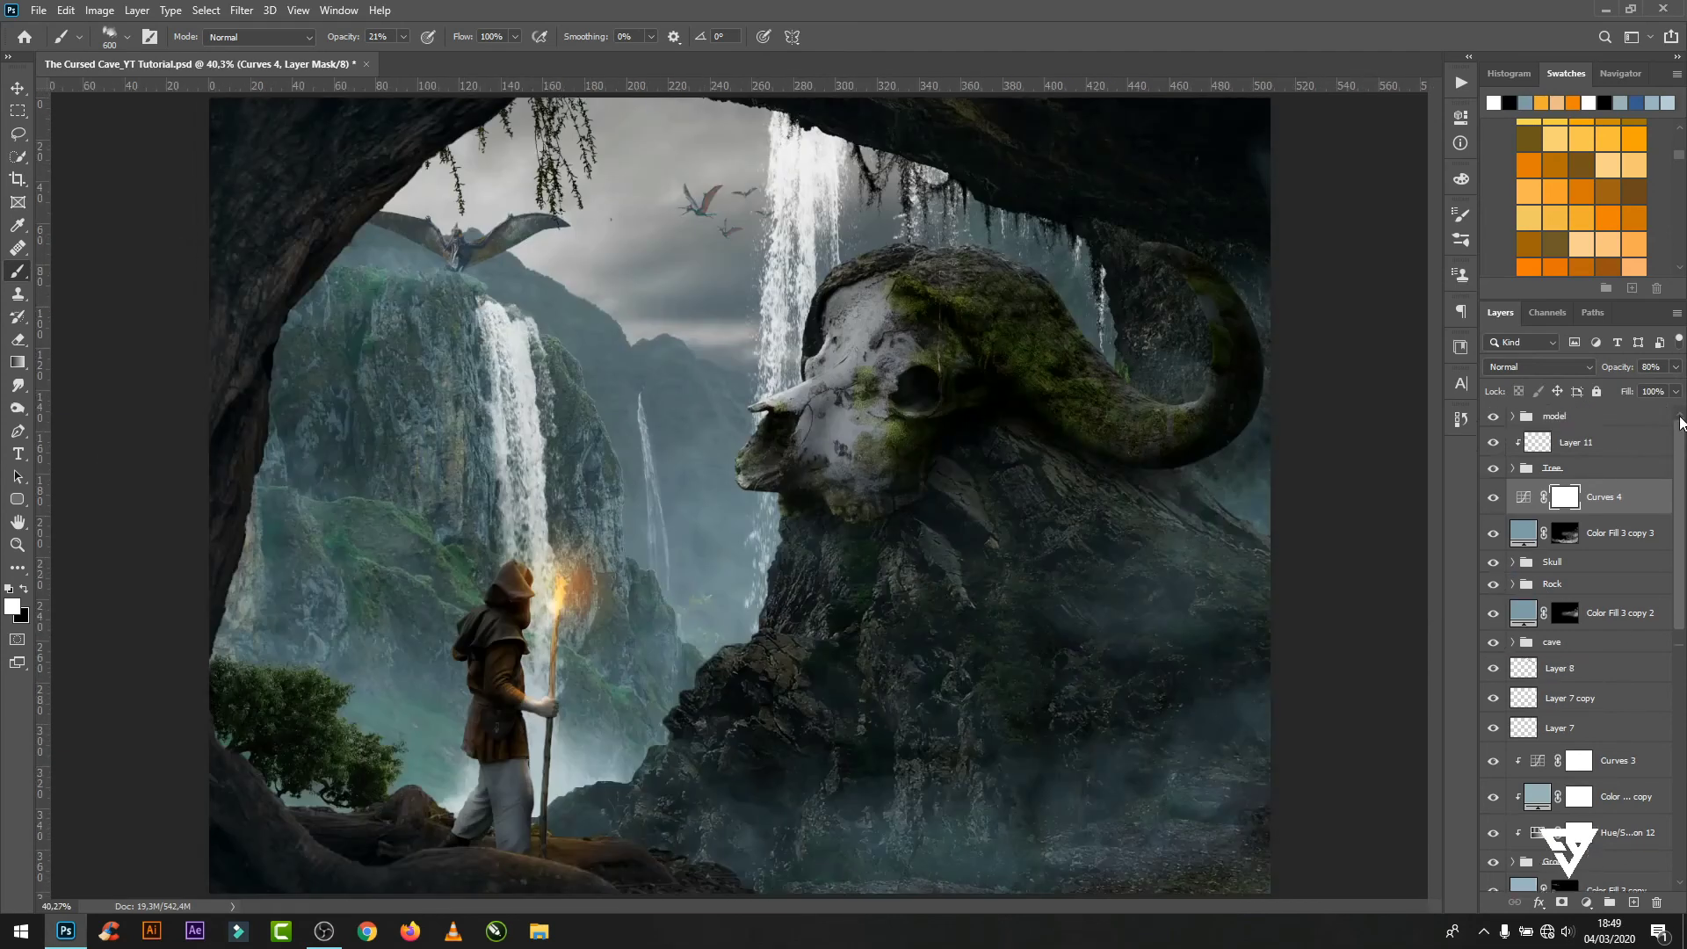
click(1599, 419)
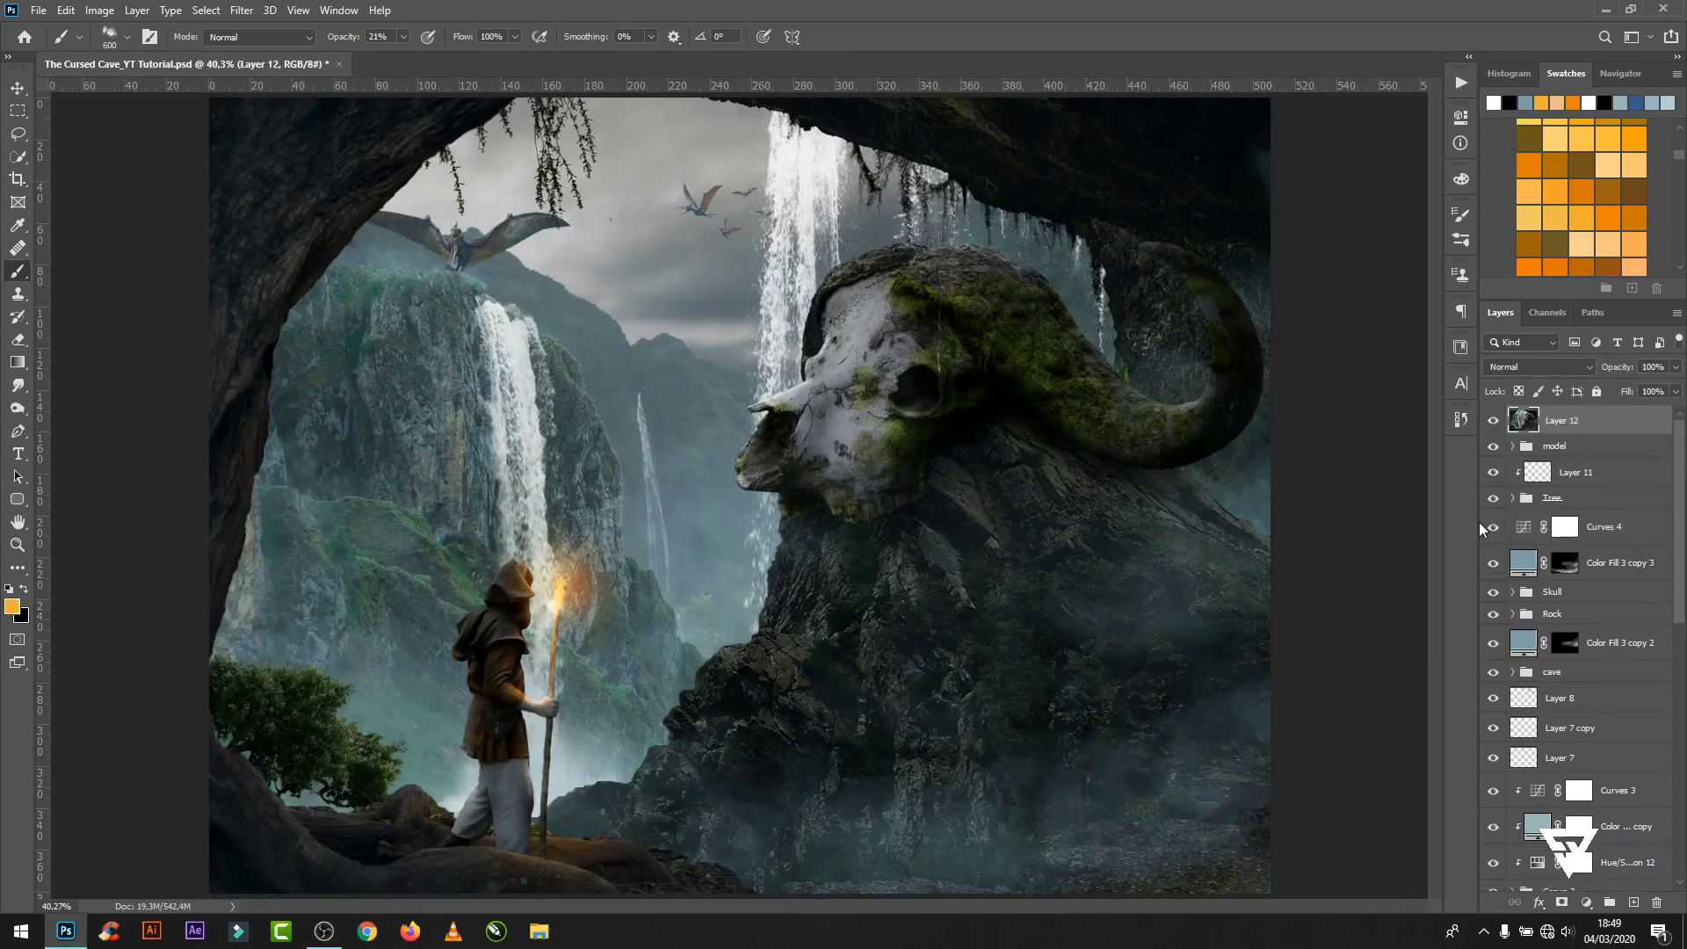
click(242, 11)
click(413, 126)
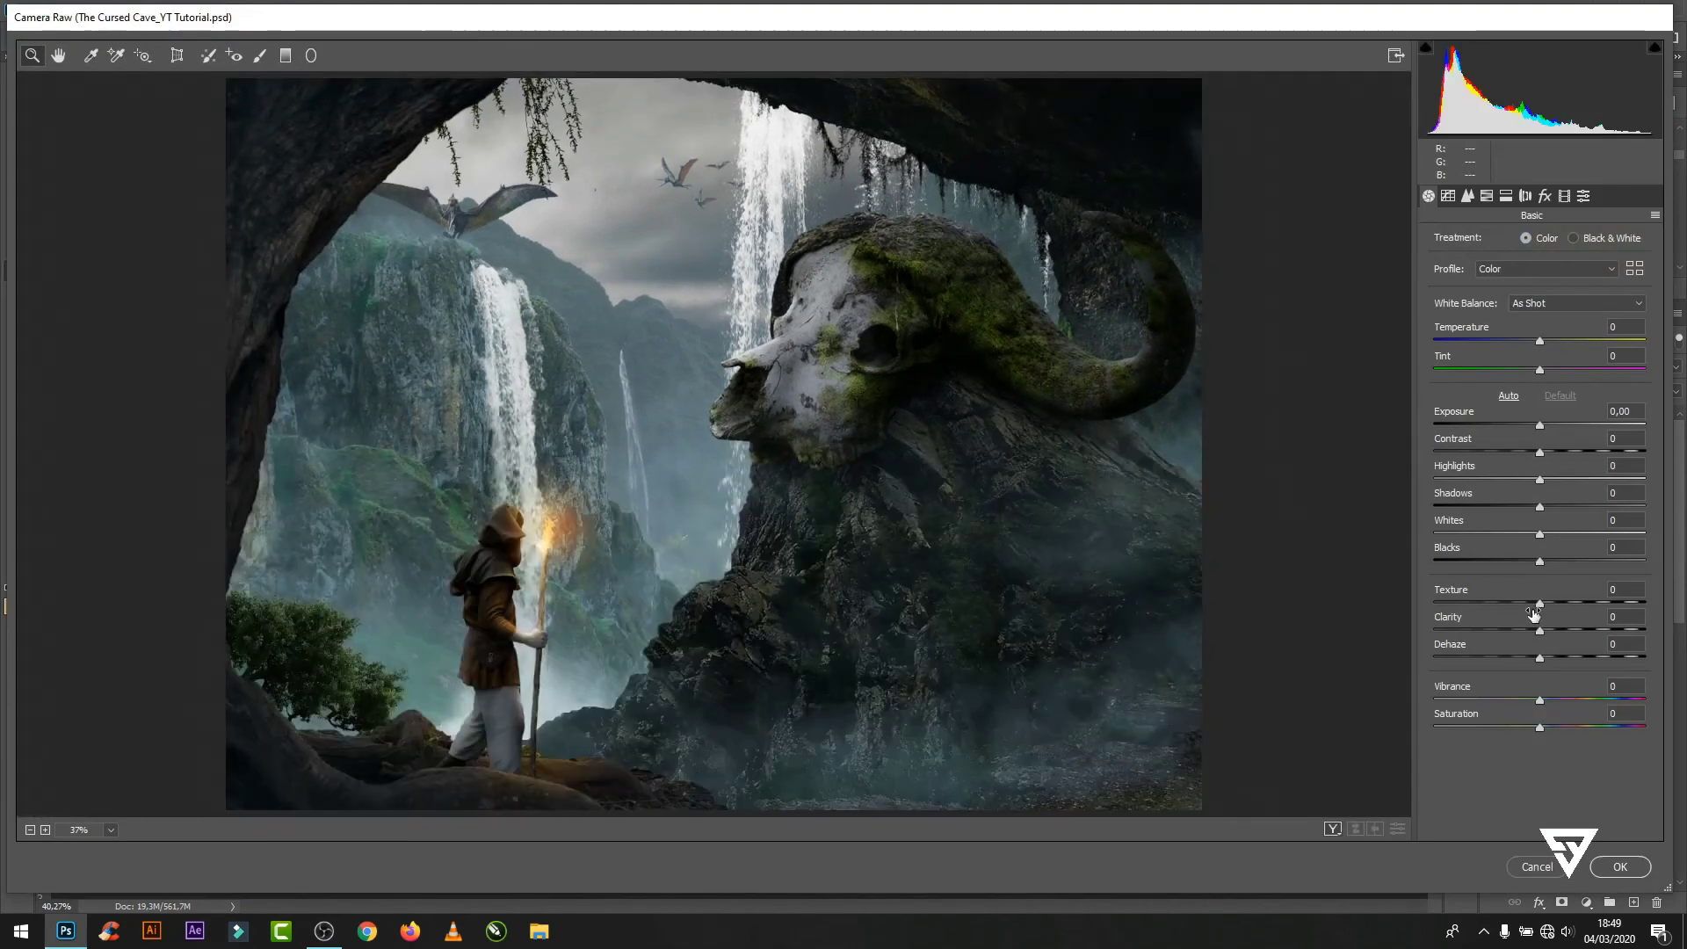
- Set Texture +22, Clarity +9, Saturation -17, Exposure -0.30 and Contrast +16 in Camera Raw
mouse_move(1540, 603)
mouse_down()
mouse_move(1562, 604)
mouse_move(1551, 630)
mouse_up()
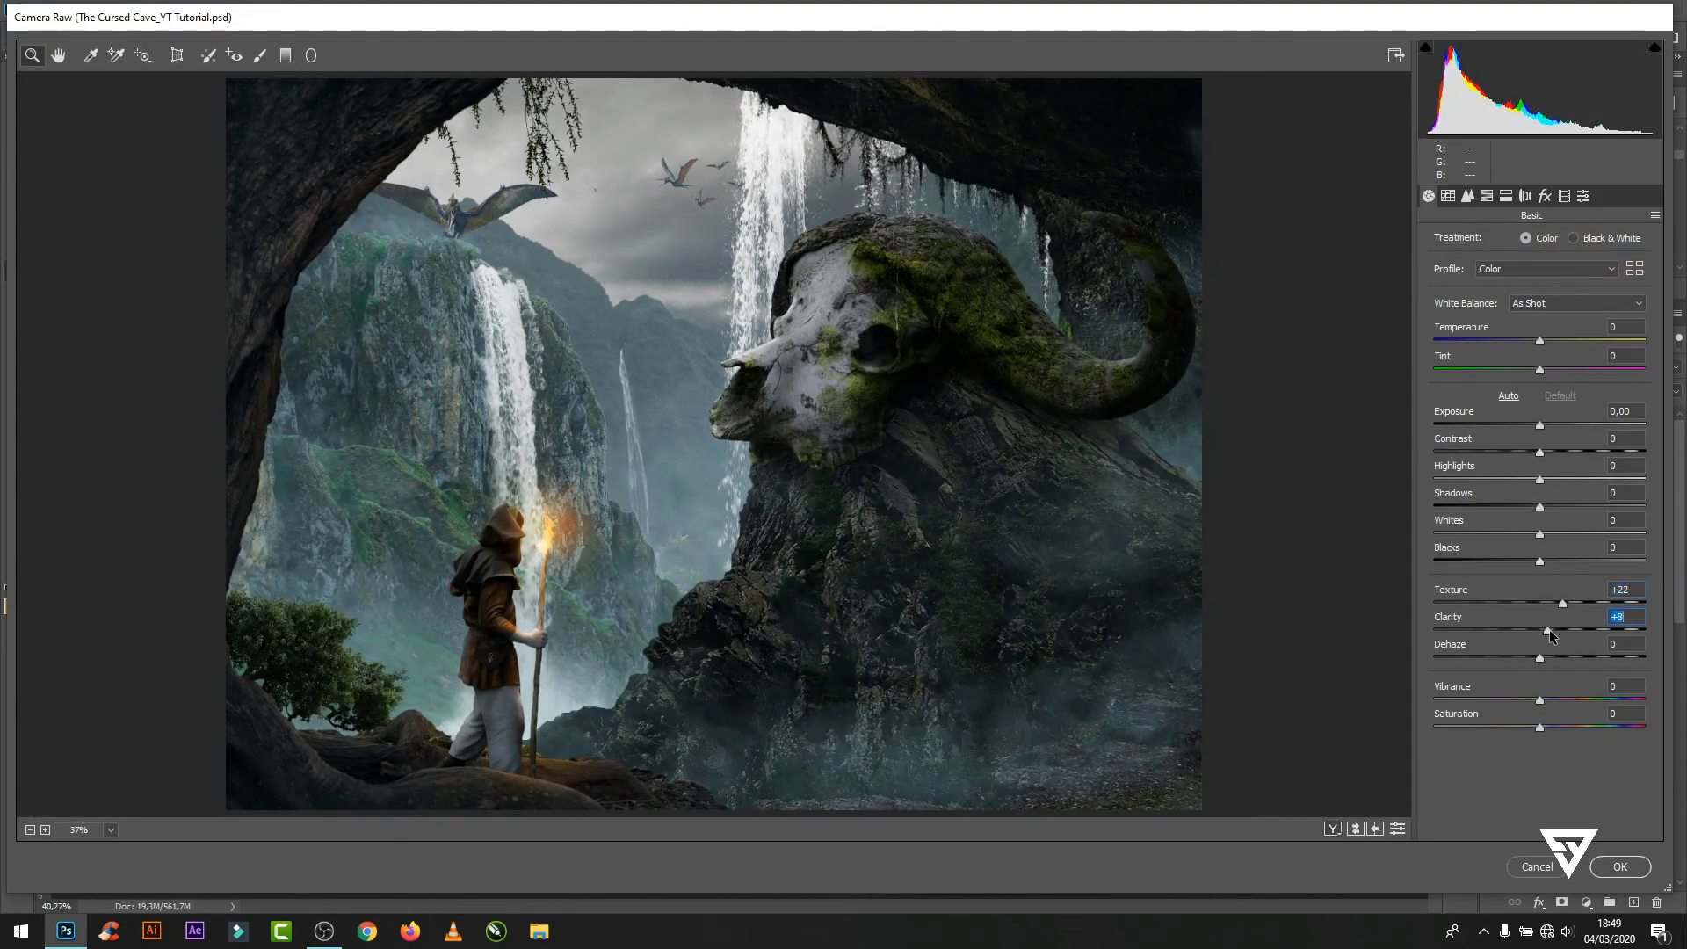
mouse_move(1540, 728)
mouse_down()
mouse_move(1522, 727)
mouse_move(1543, 700)
mouse_up()
drag(1540, 425, 1534, 426)
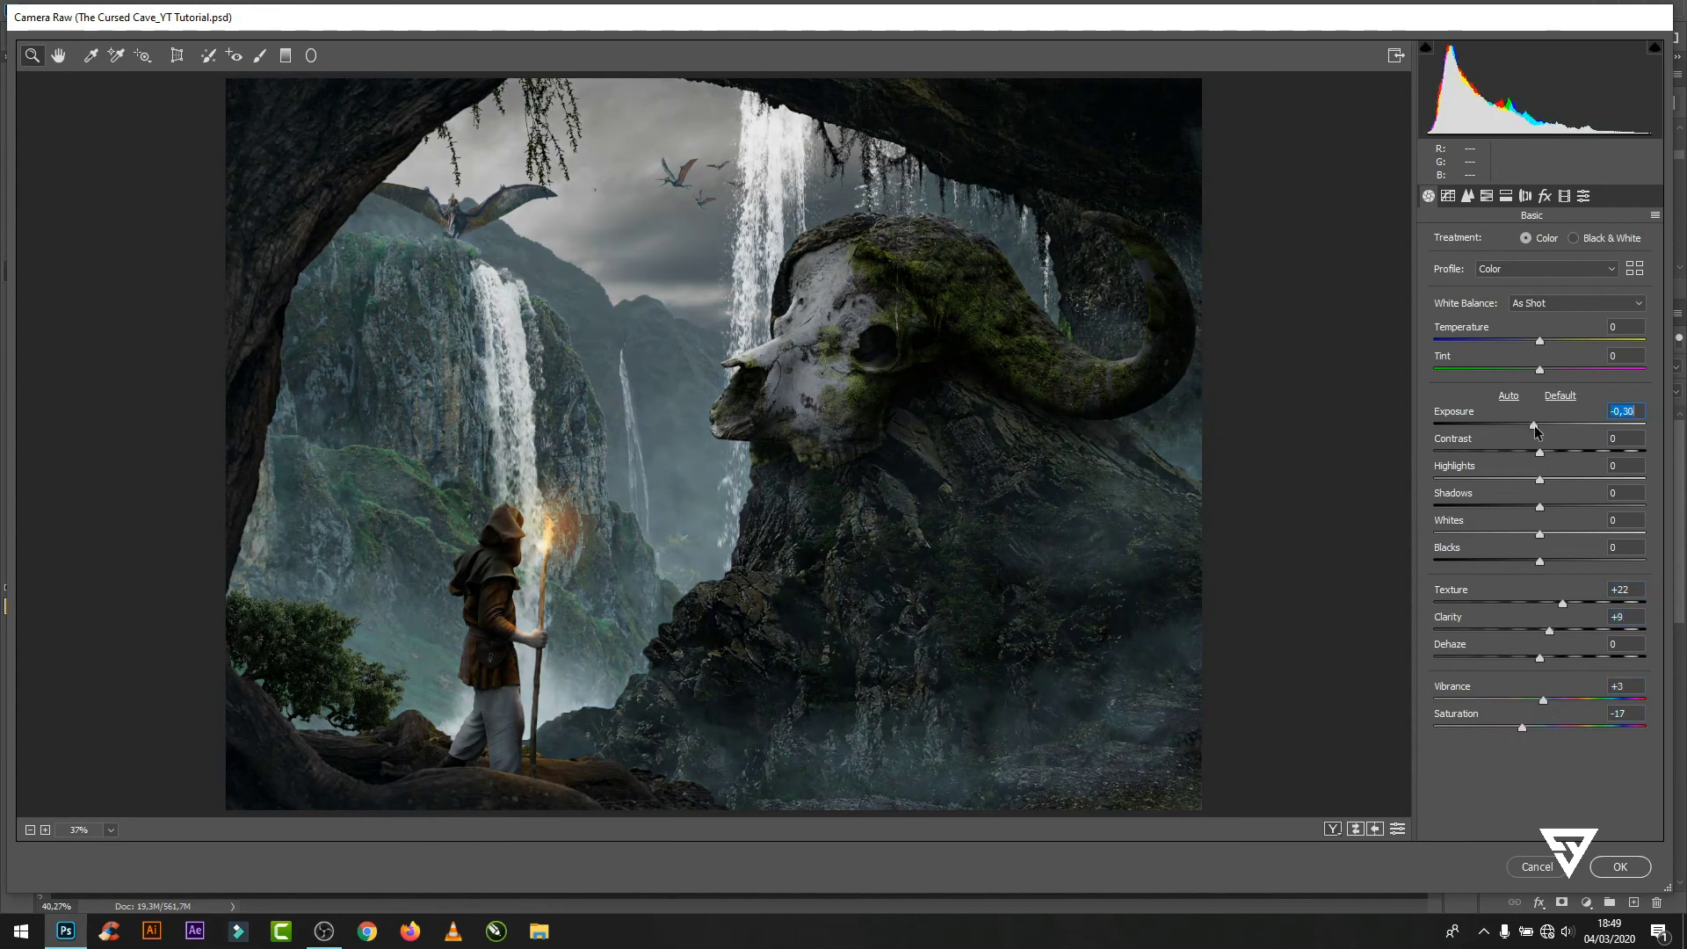
drag(1539, 341, 1543, 341)
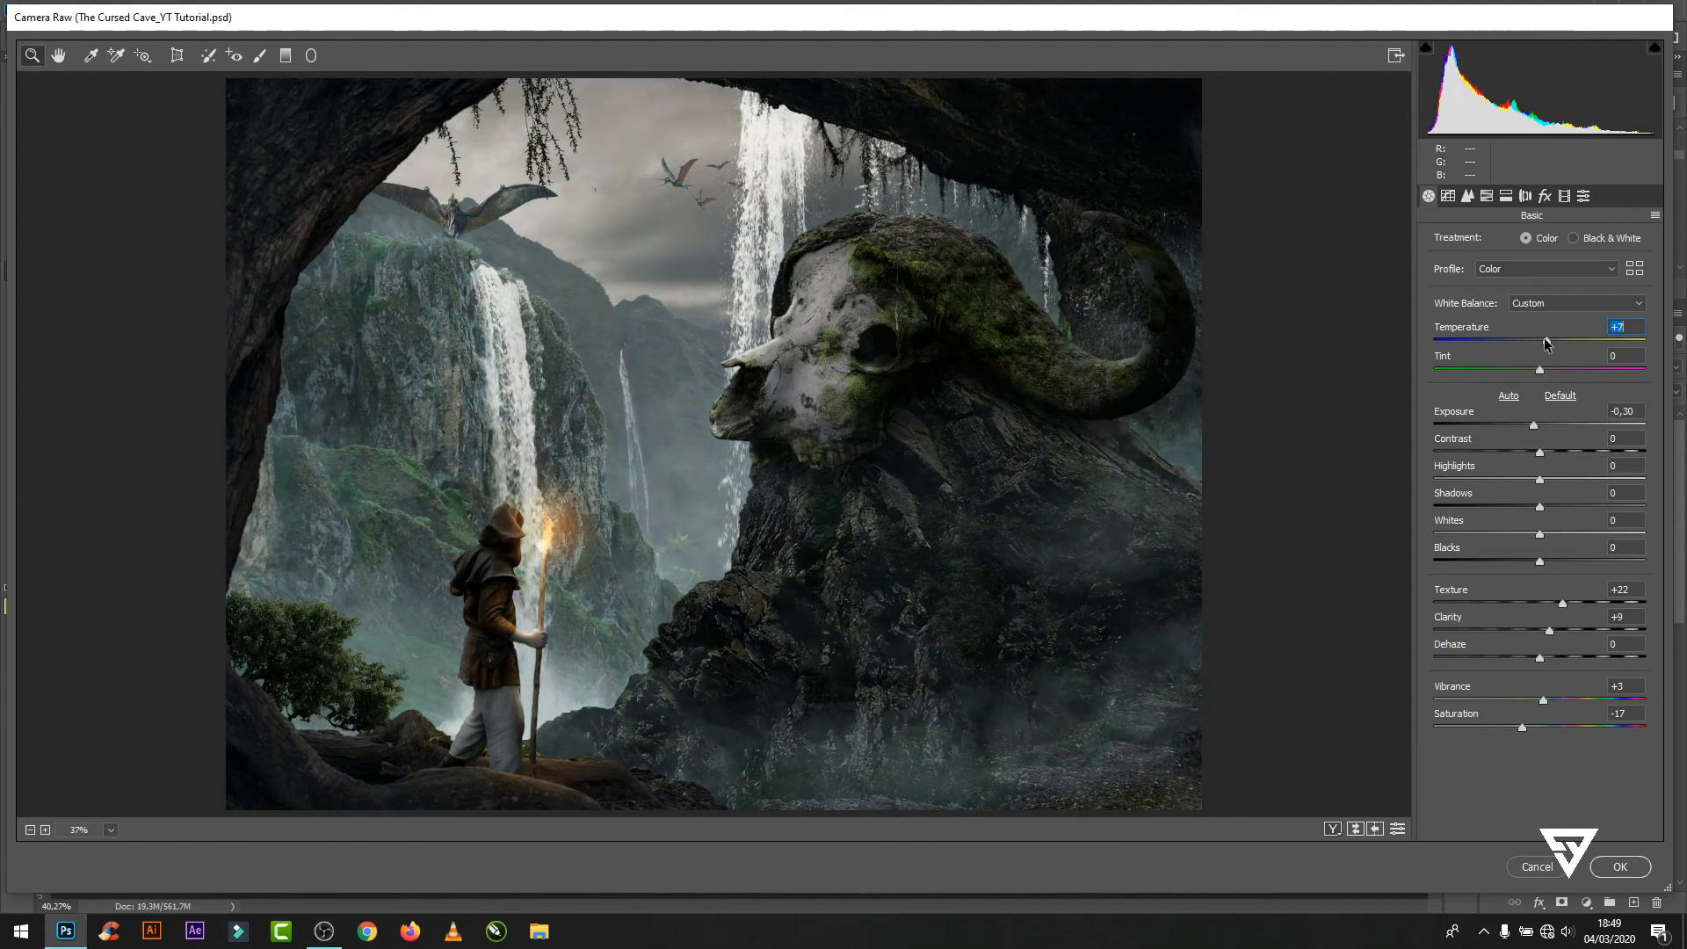
double_click(1540, 341)
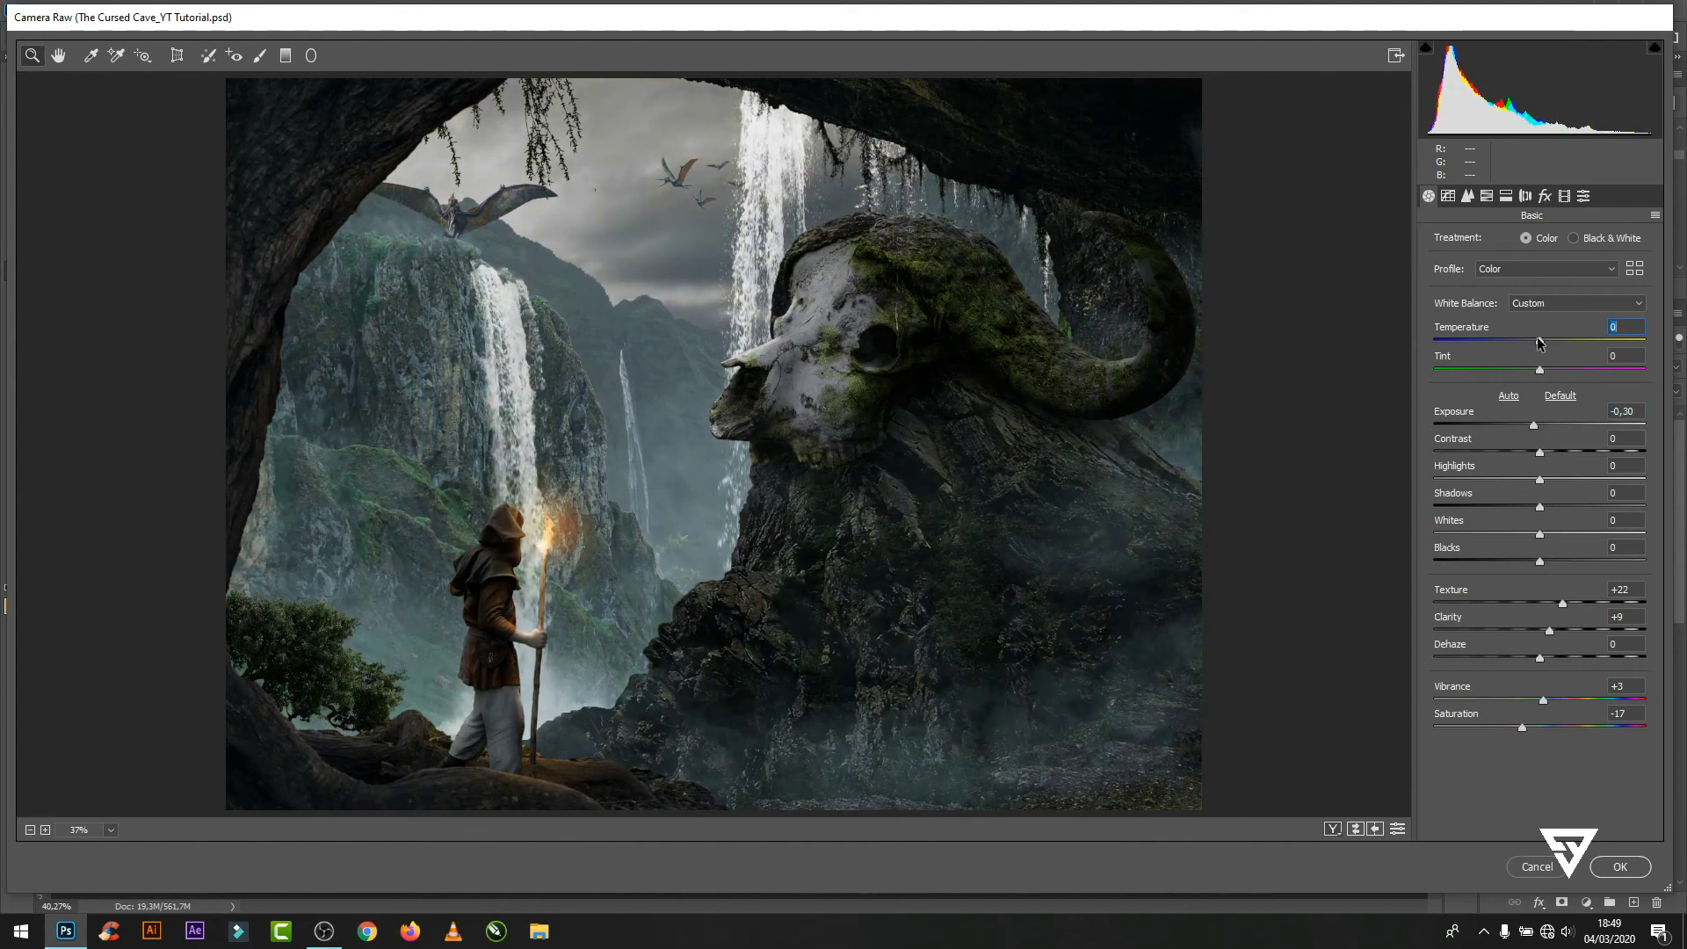
mouse_move(1541, 452)
mouse_down()
mouse_move(1557, 451)
mouse_move(1538, 563)
mouse_move(1544, 507)
mouse_up()
alt+click(1539, 480)
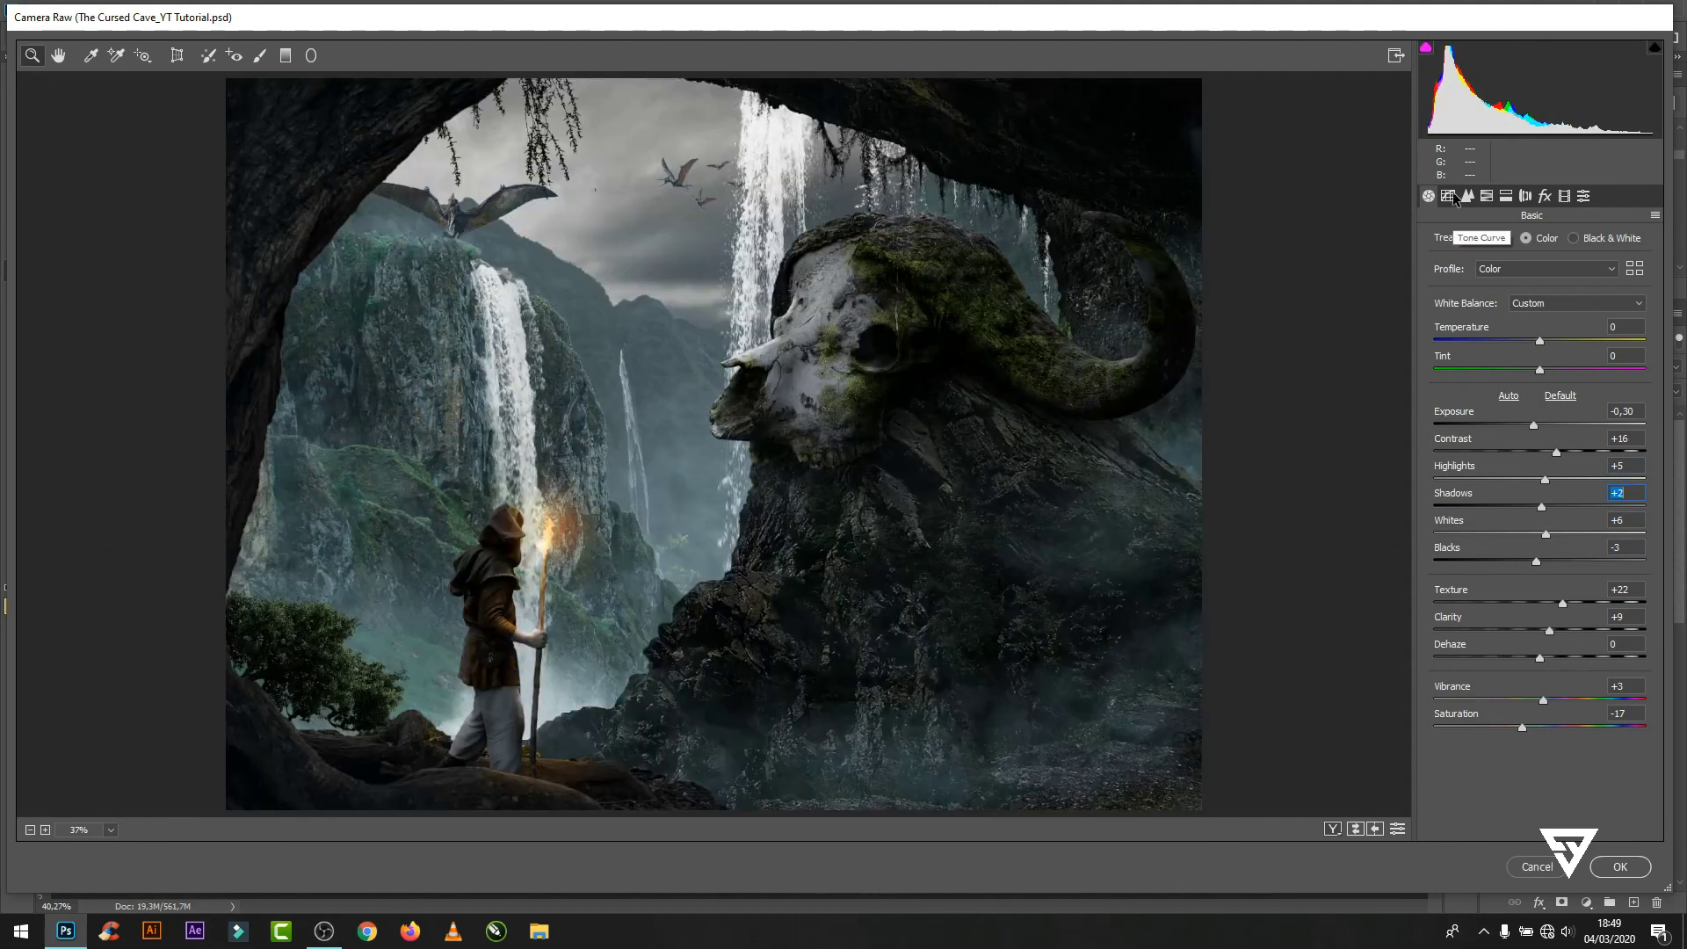
- Add Post Crop and Lens vignetting, then set Contrast +19 and Temperature -4
click(1544, 196)
drag(1540, 426, 1486, 427)
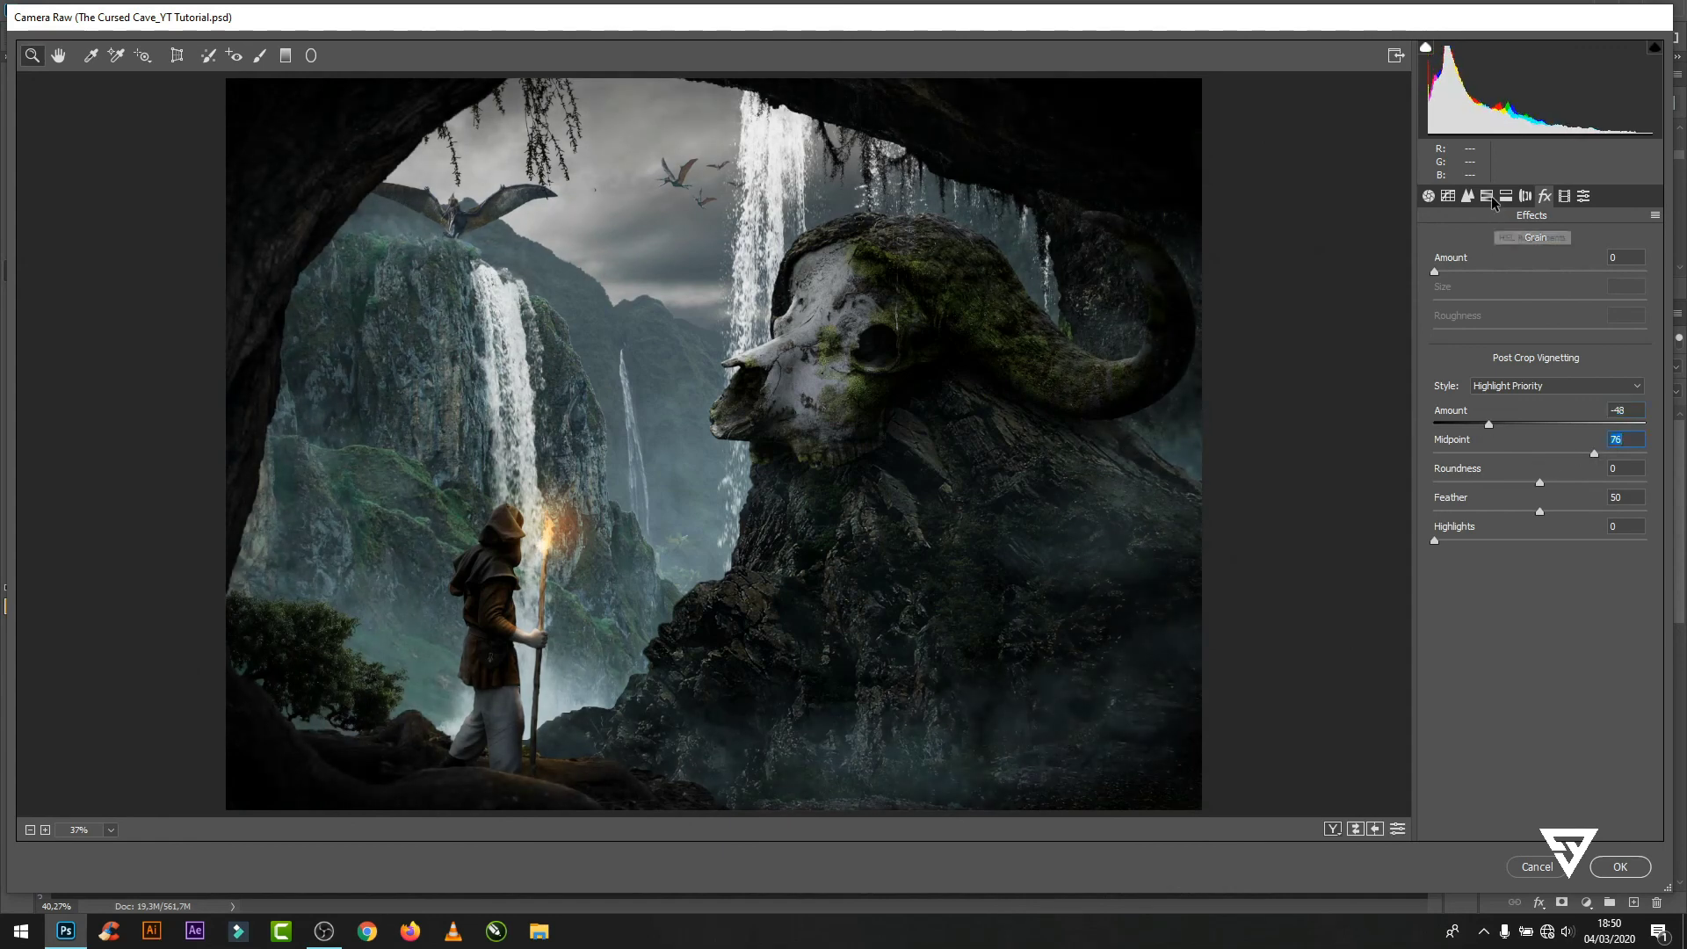
click(1526, 197)
drag(1540, 528, 1499, 528)
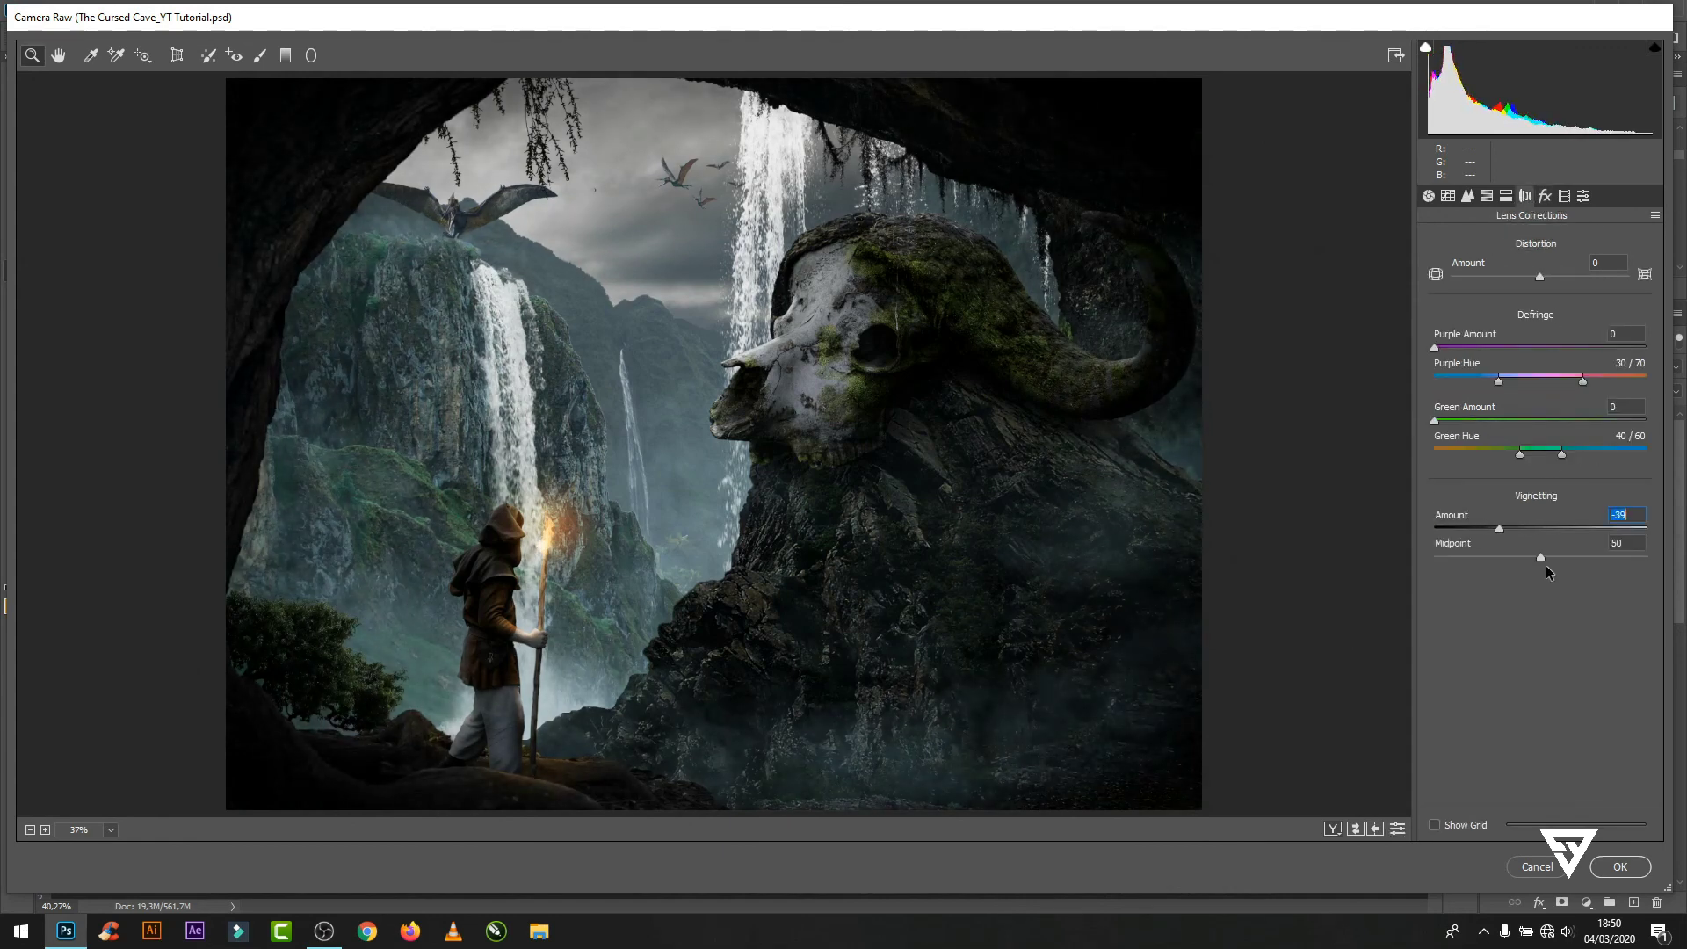
click(1428, 195)
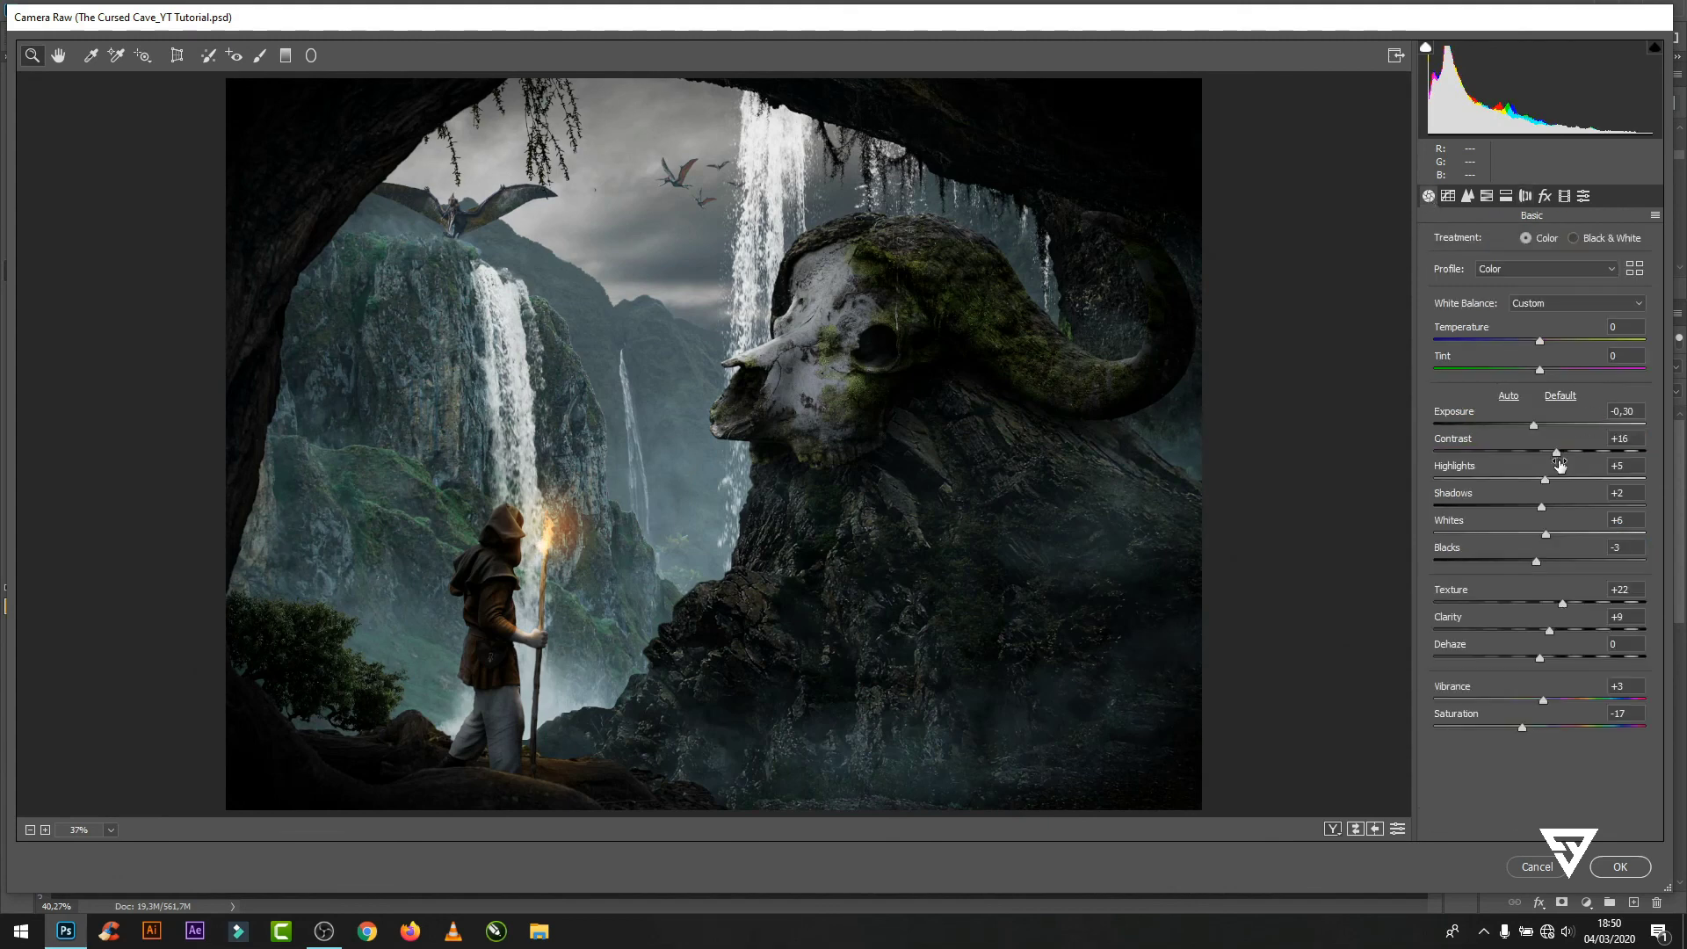
mouse_move(1555, 454)
mouse_down()
mouse_move(1525, 427)
mouse_move(1555, 455)
mouse_up()
drag(1540, 341, 1537, 341)
- Apply the Camera Raw grade and launch Color Efex Pro 4 with the Foliage Bump recipe
click(1618, 869)
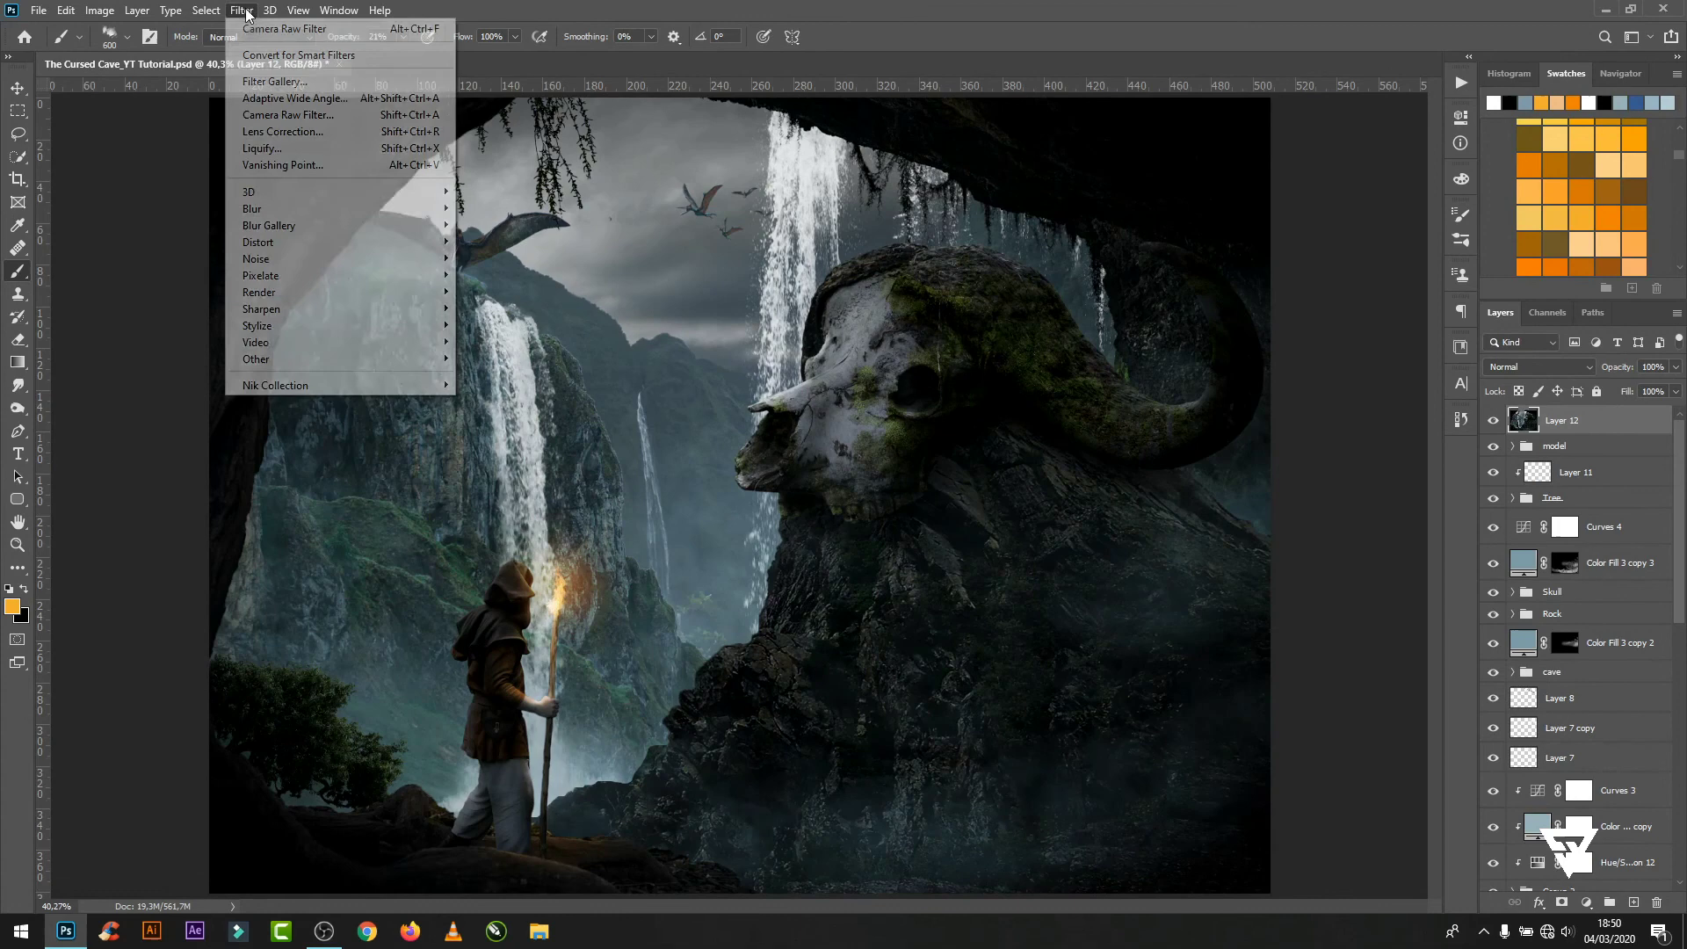
click(242, 10)
mouse_move(276, 385)
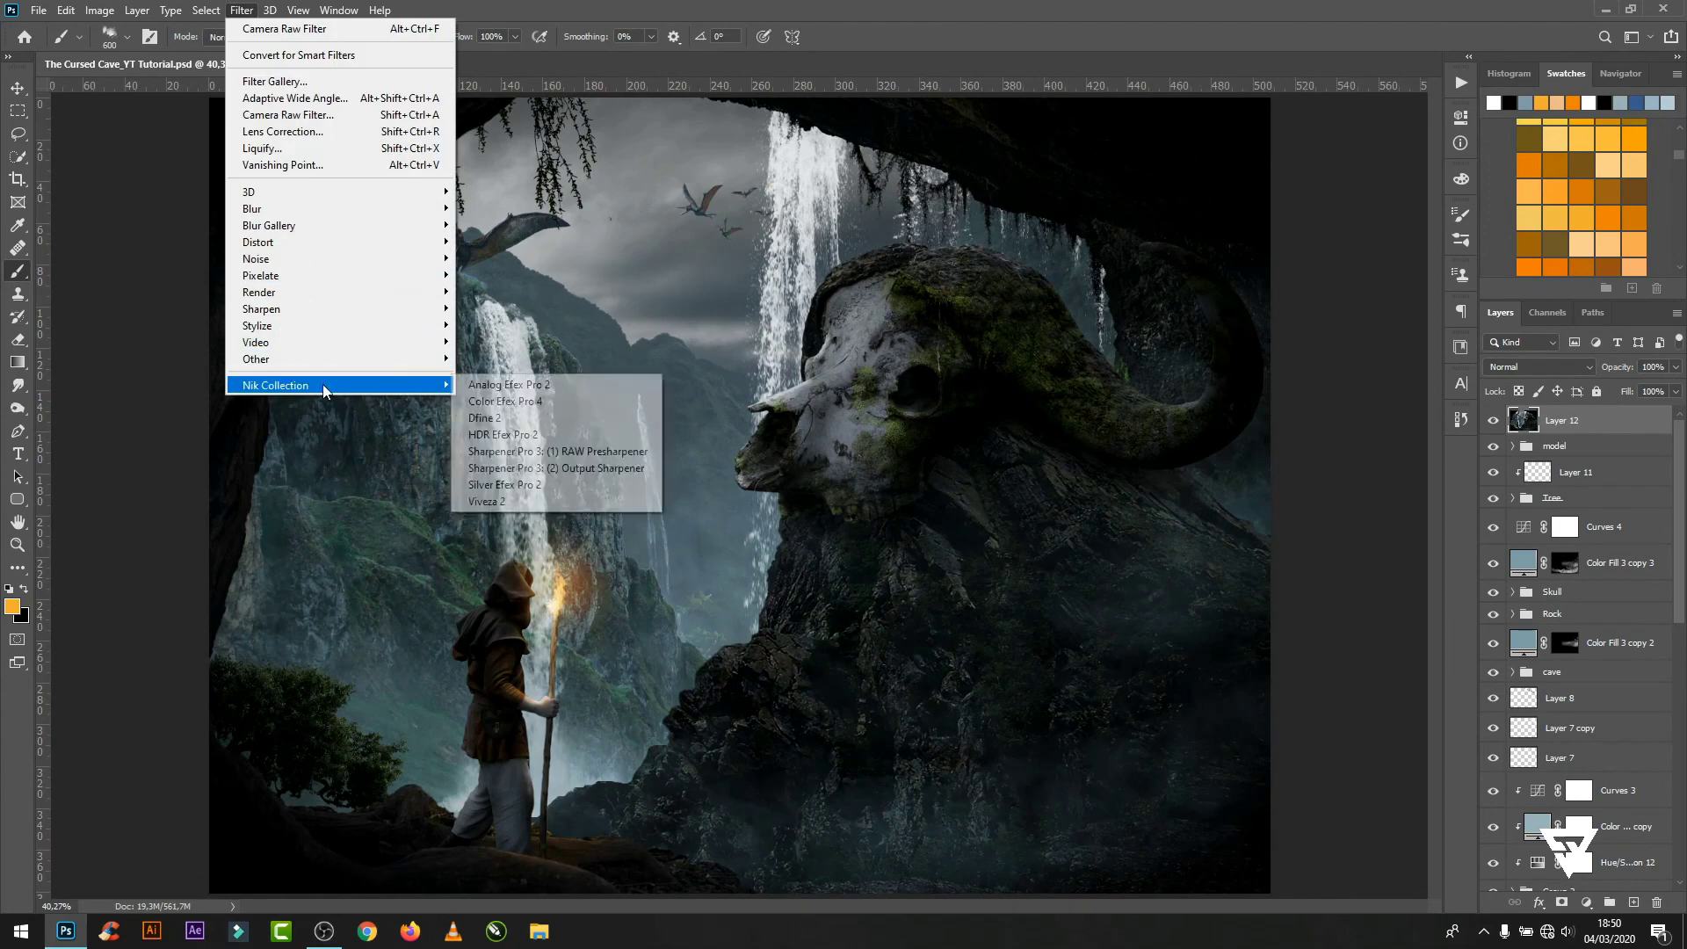
click(520, 402)
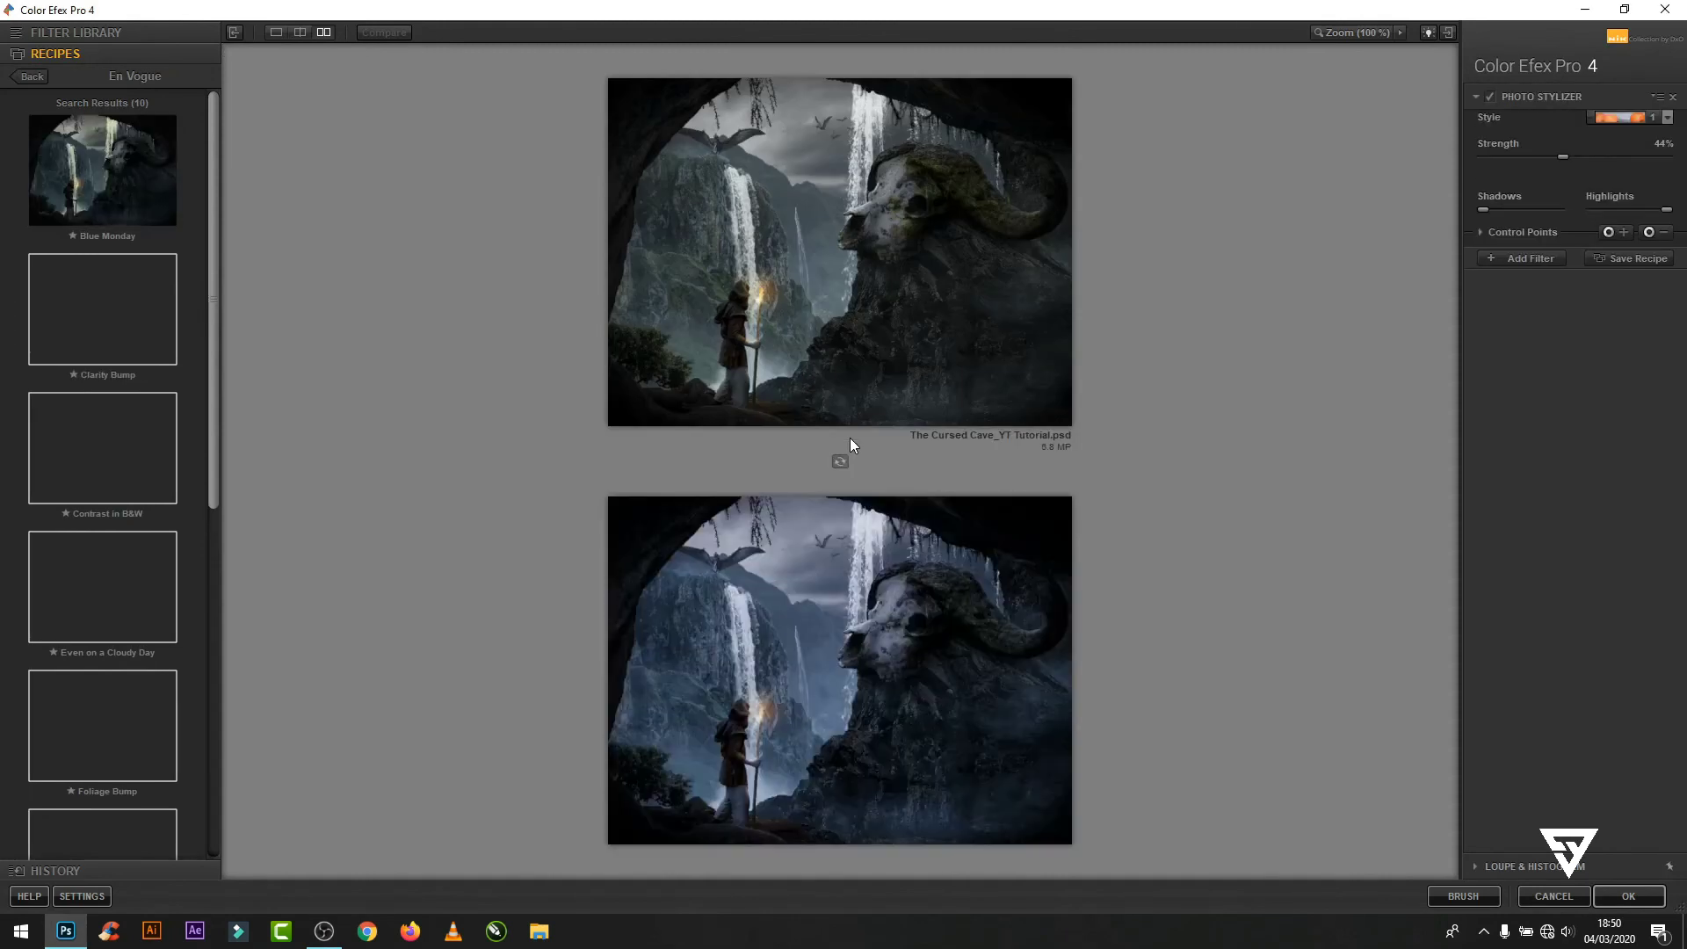
click(141, 704)
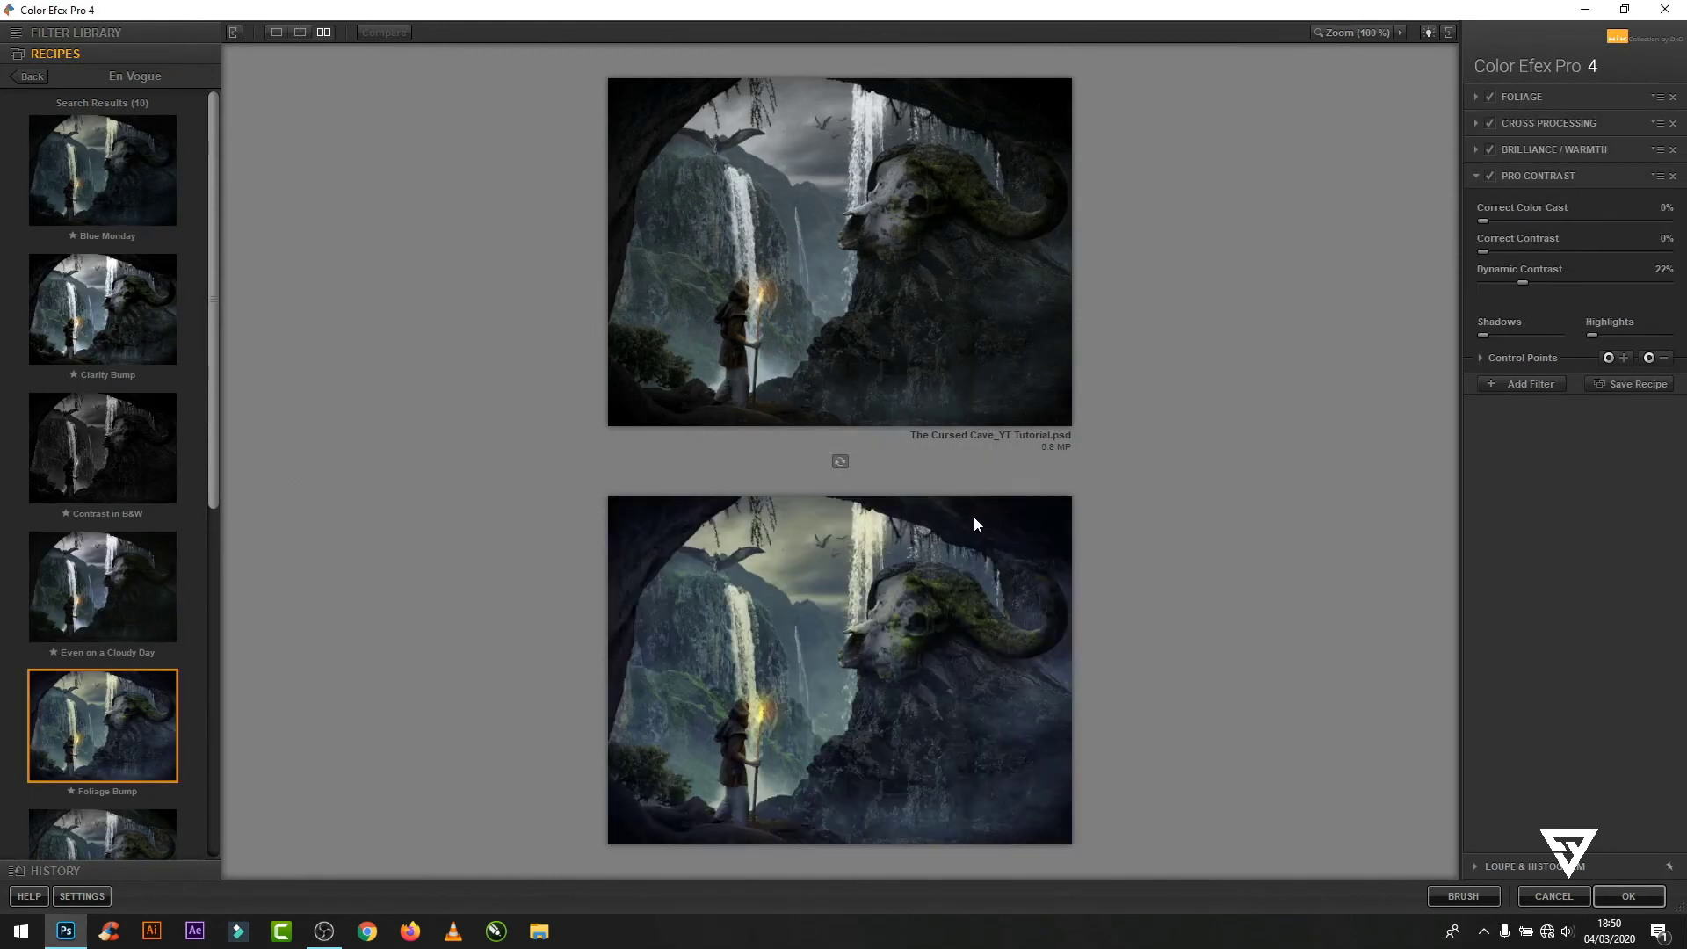
click(276, 33)
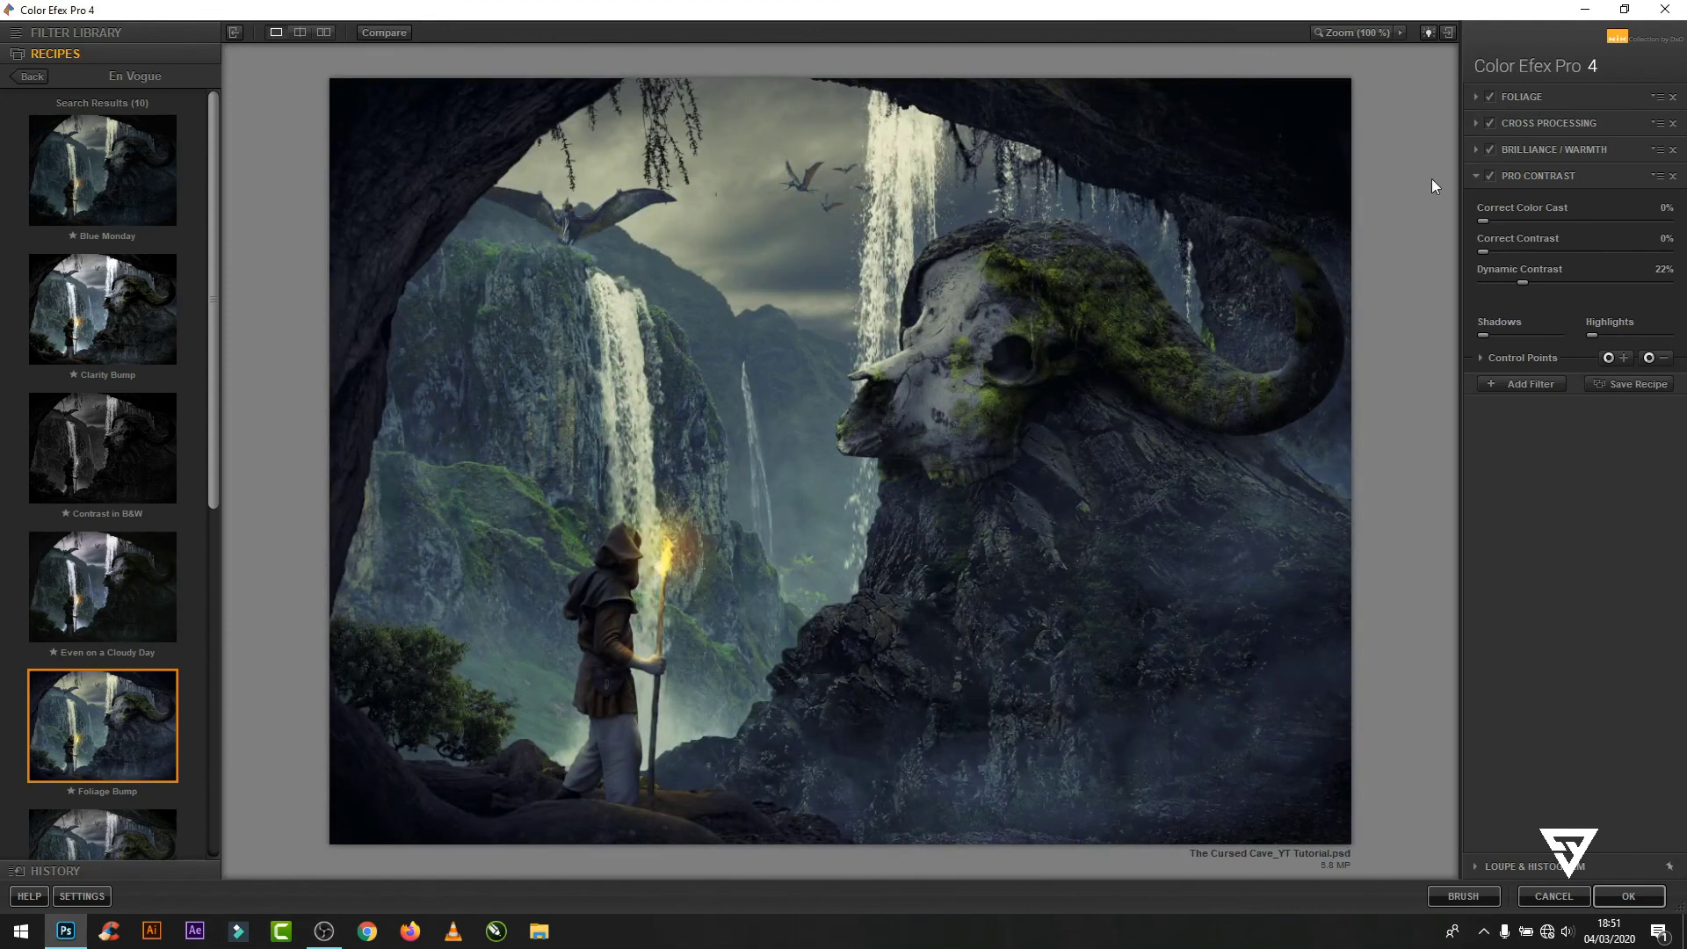
- Disable the Foliage filter, add Cross Processing with a method preset, and apply the result
click(1489, 96)
click(1531, 384)
click(68, 326)
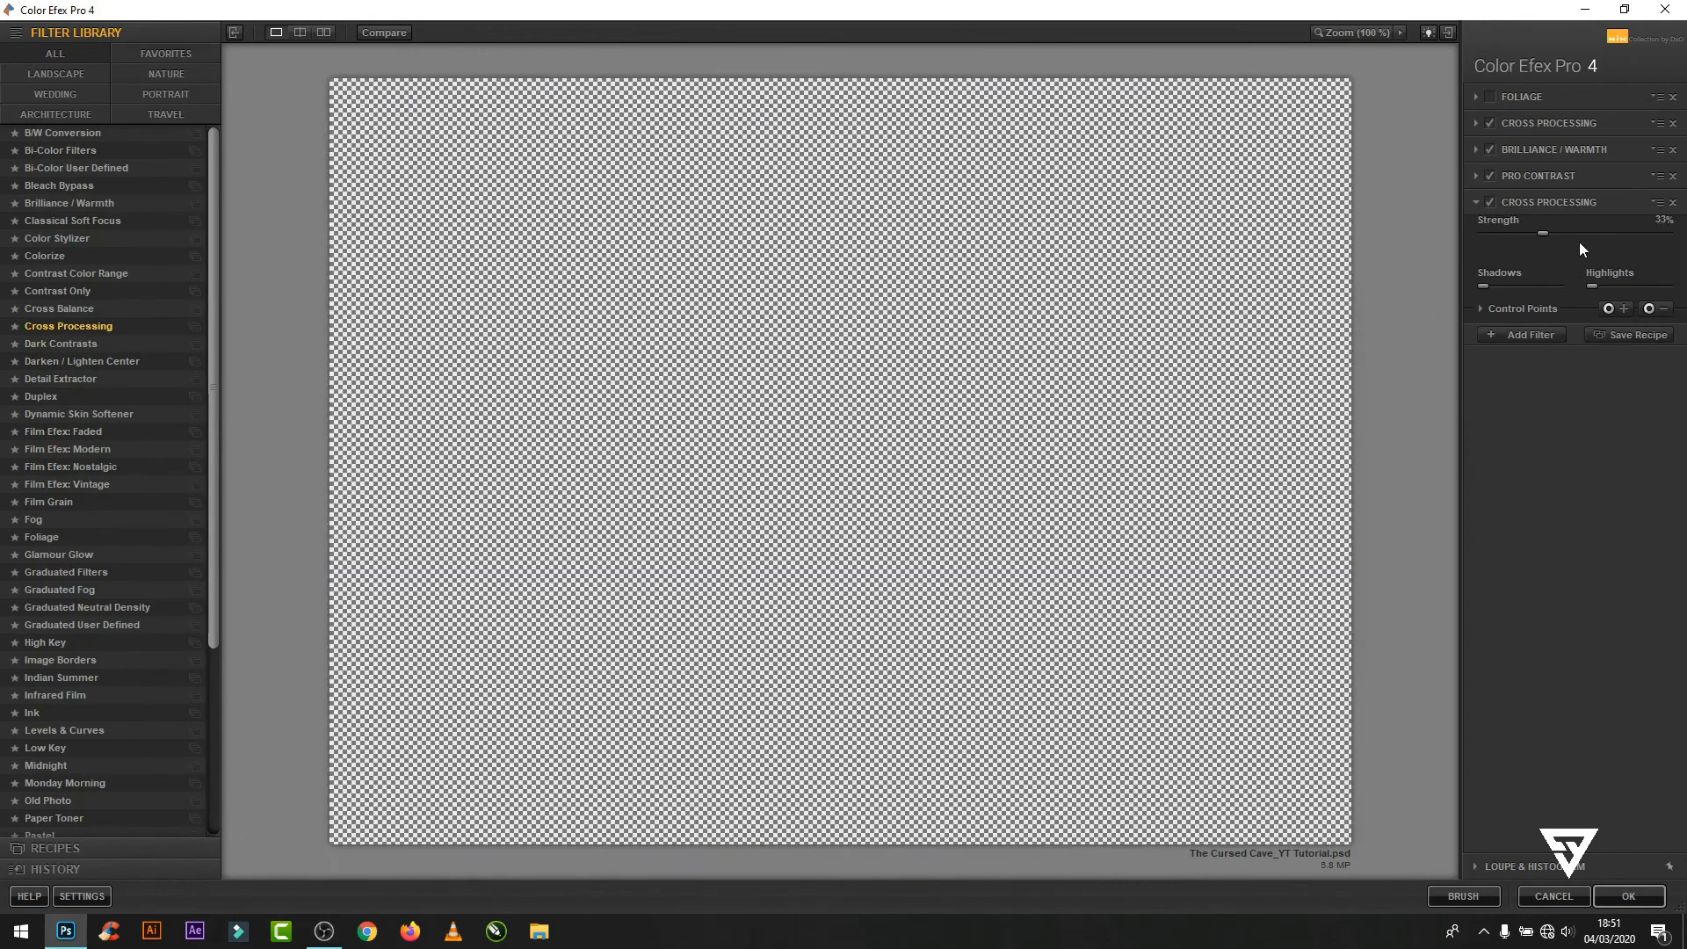
click(1667, 241)
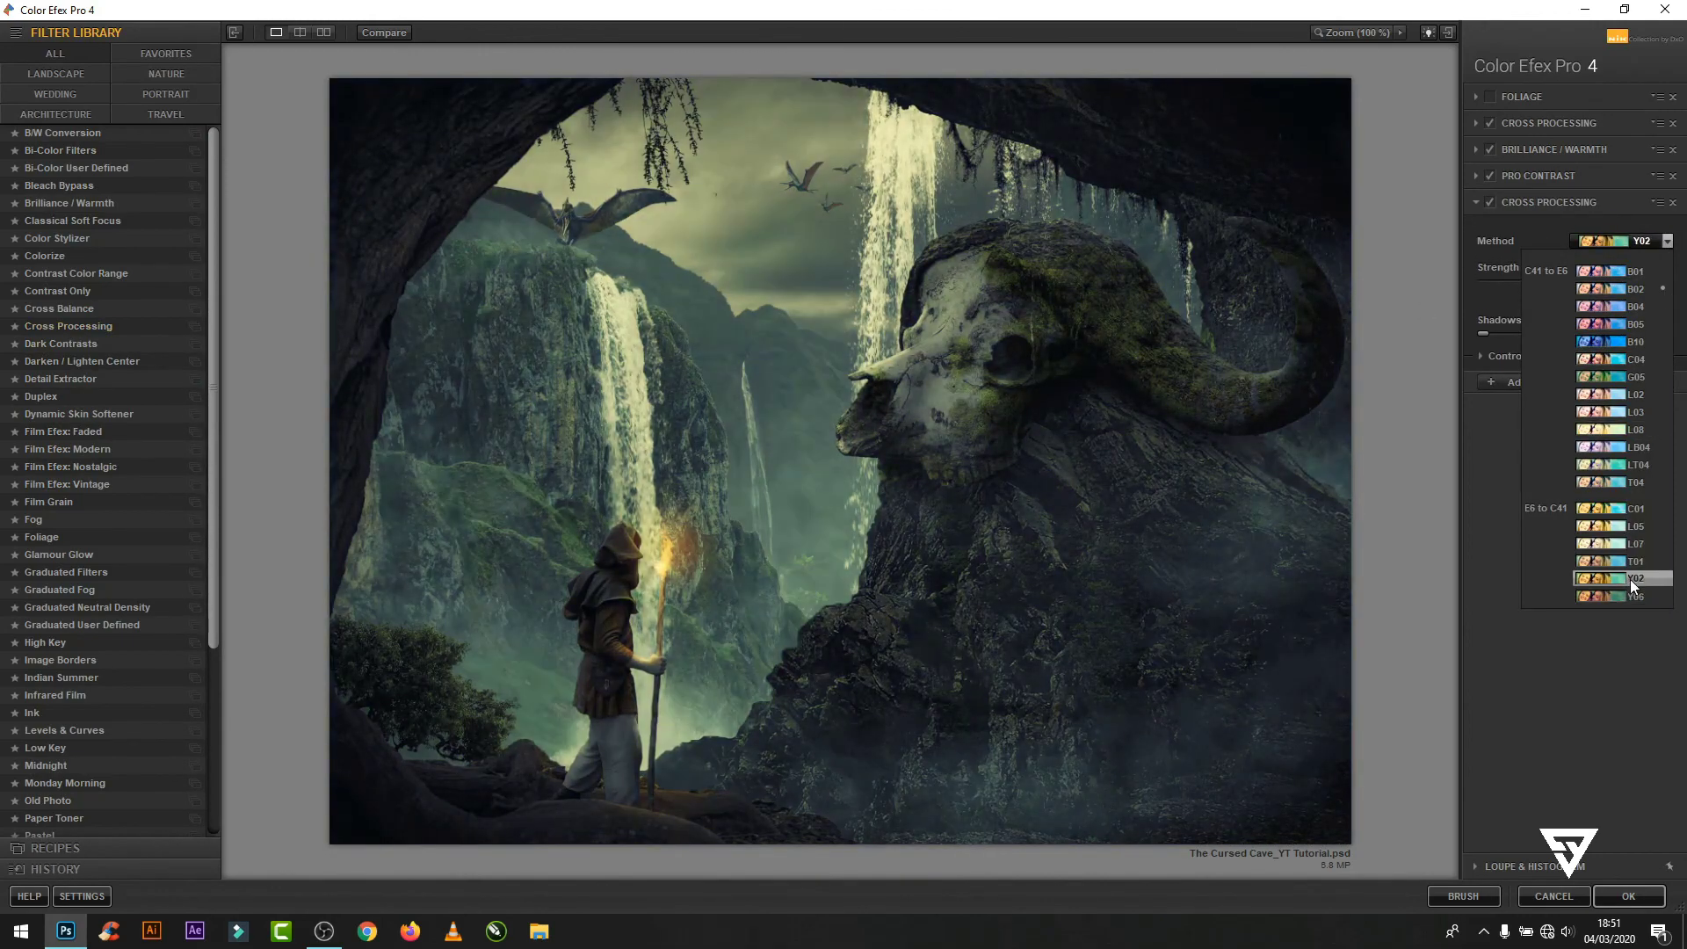
click(1631, 592)
click(1617, 893)
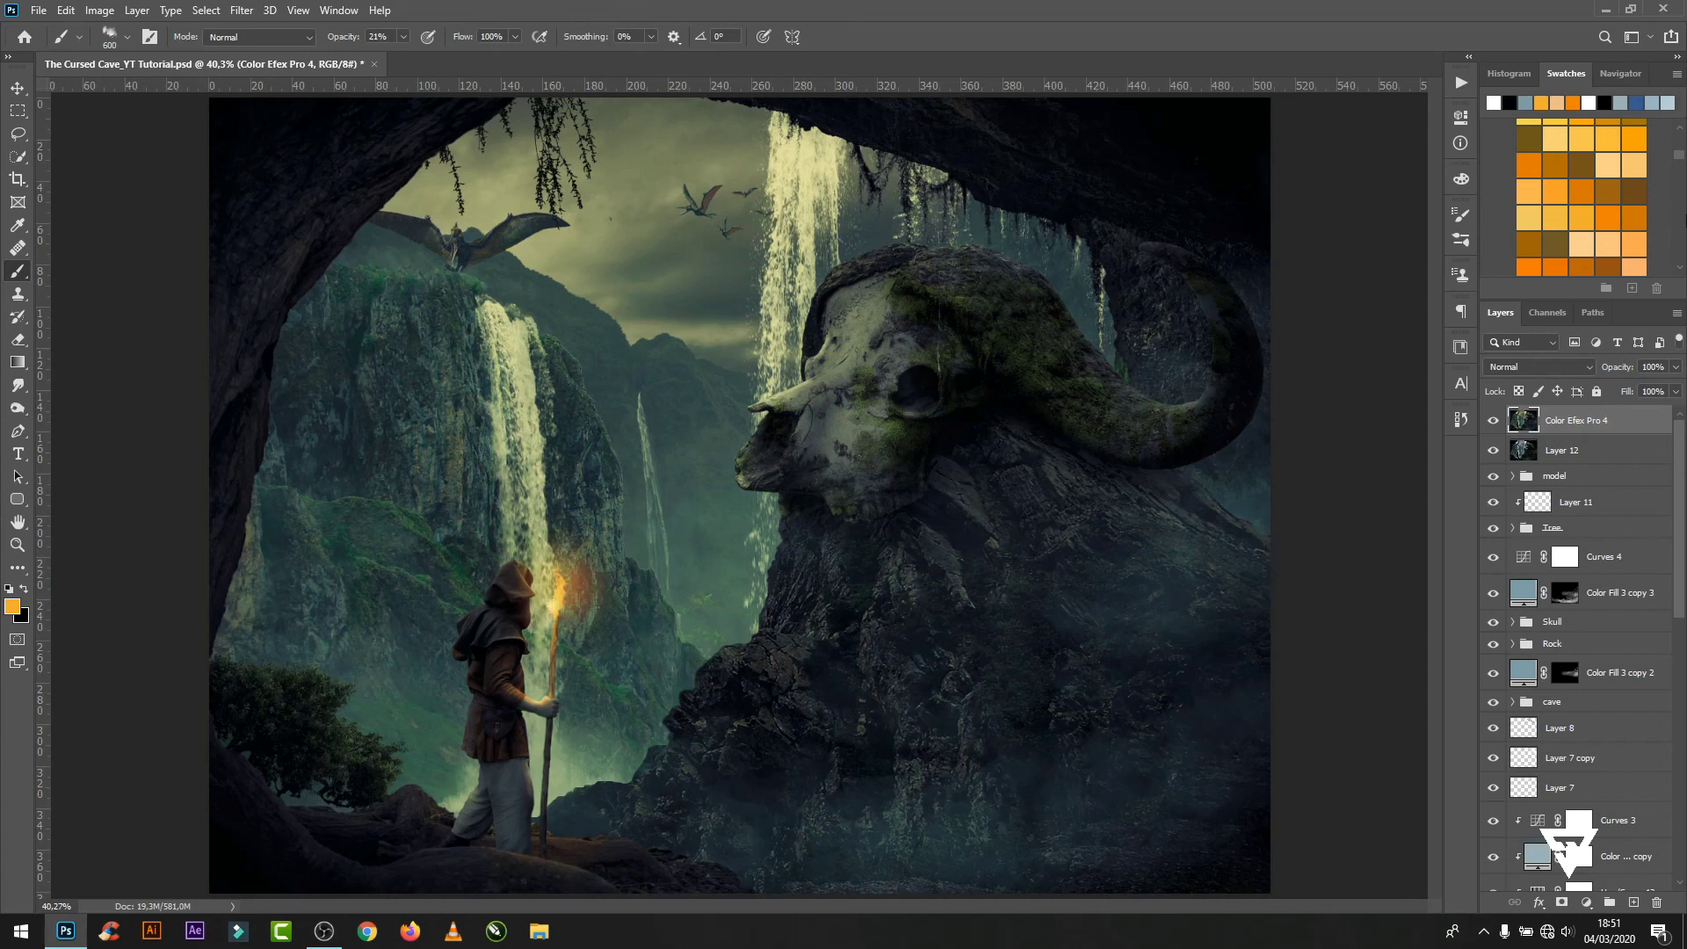
- Fade the Color Efex Pro 4 layer to 58% and add a navy Solid Color fill layer
click(1675, 366)
drag(1601, 390, 1639, 393)
click(1586, 903)
click(1573, 593)
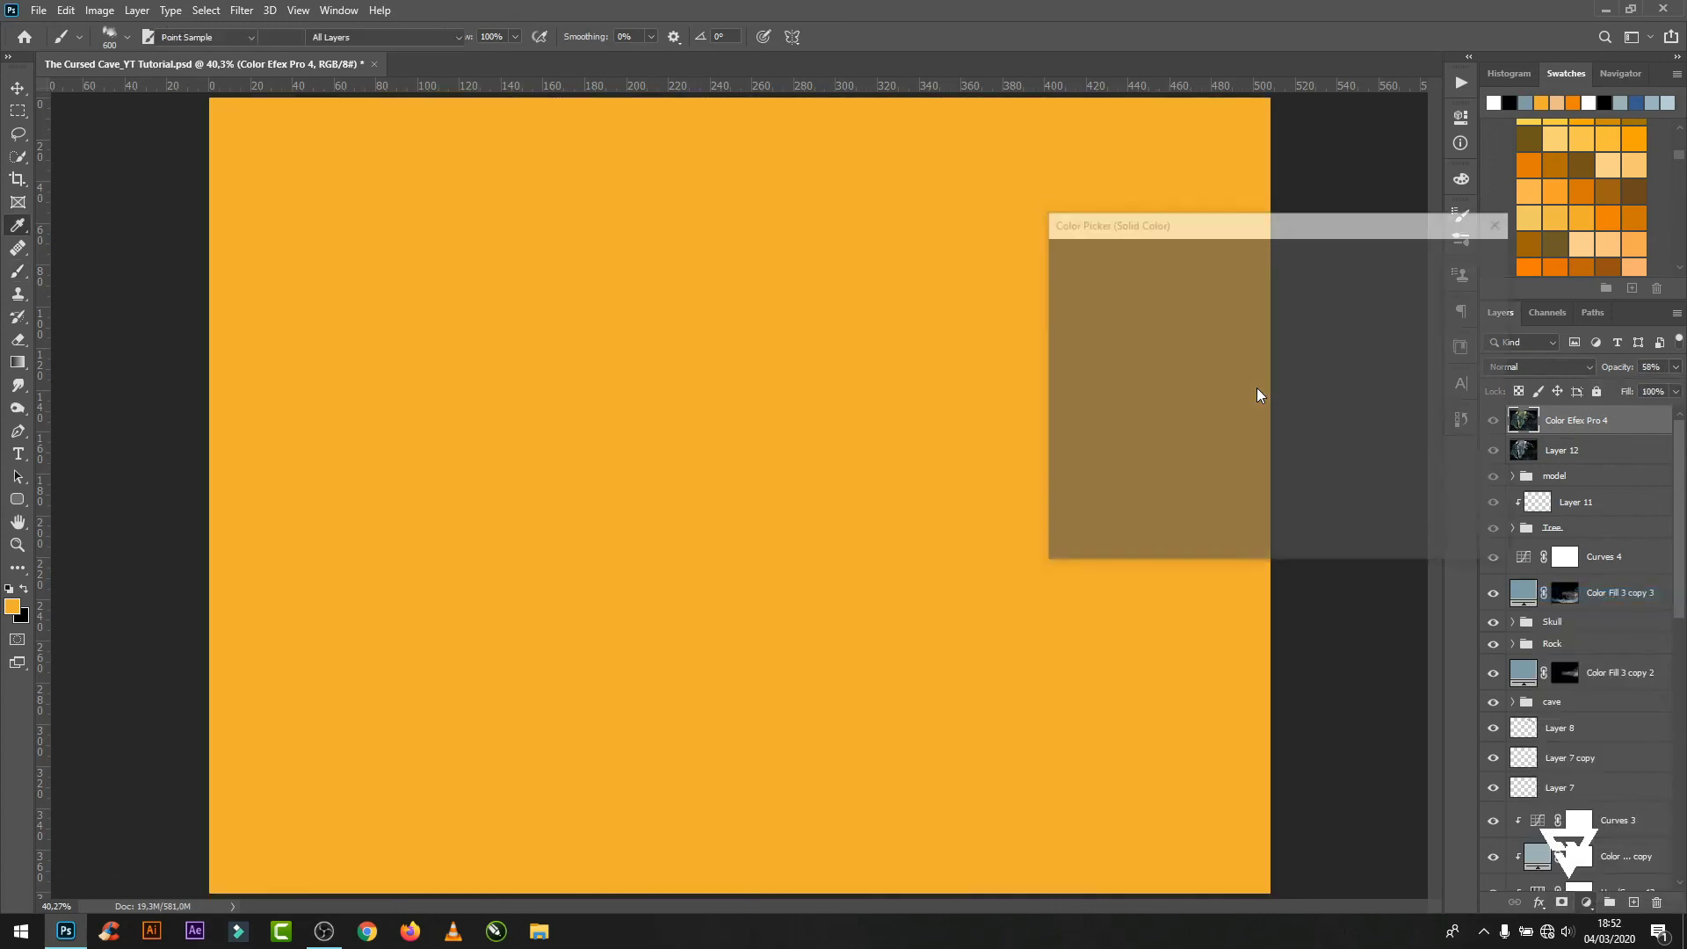
drag(1297, 463, 1297, 349)
drag(1212, 286, 1239, 446)
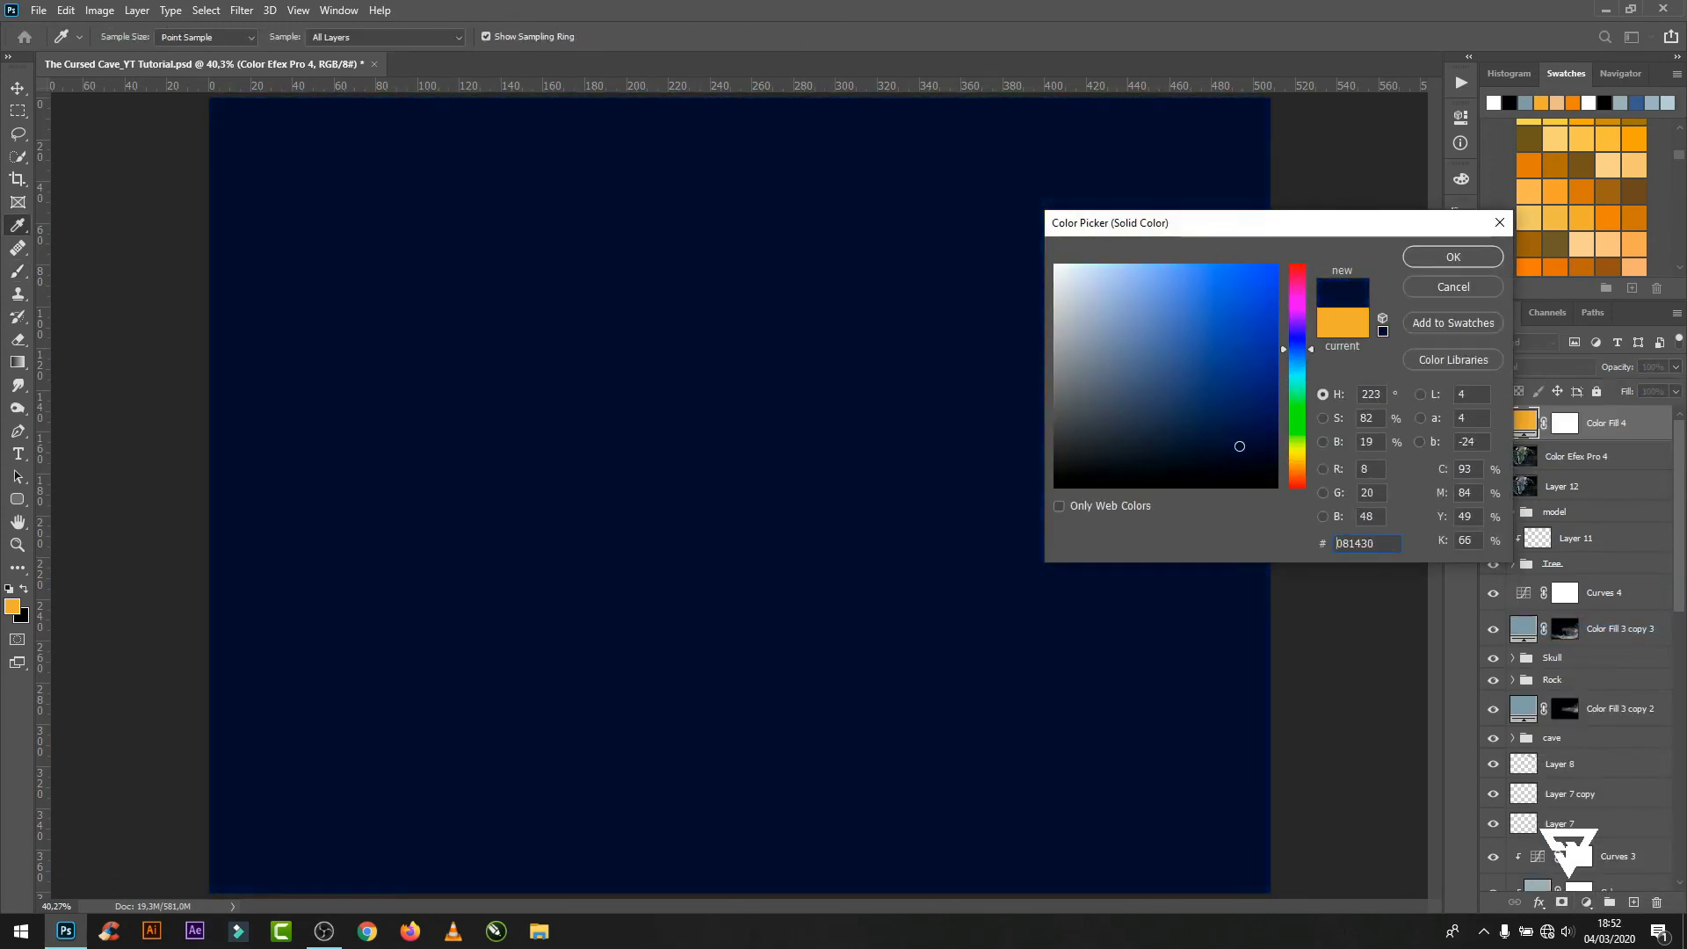
click(1454, 257)
- Set the fill to Exclusion blending, darken it to #050b1a, and lower opacity to 34%
click(1538, 366)
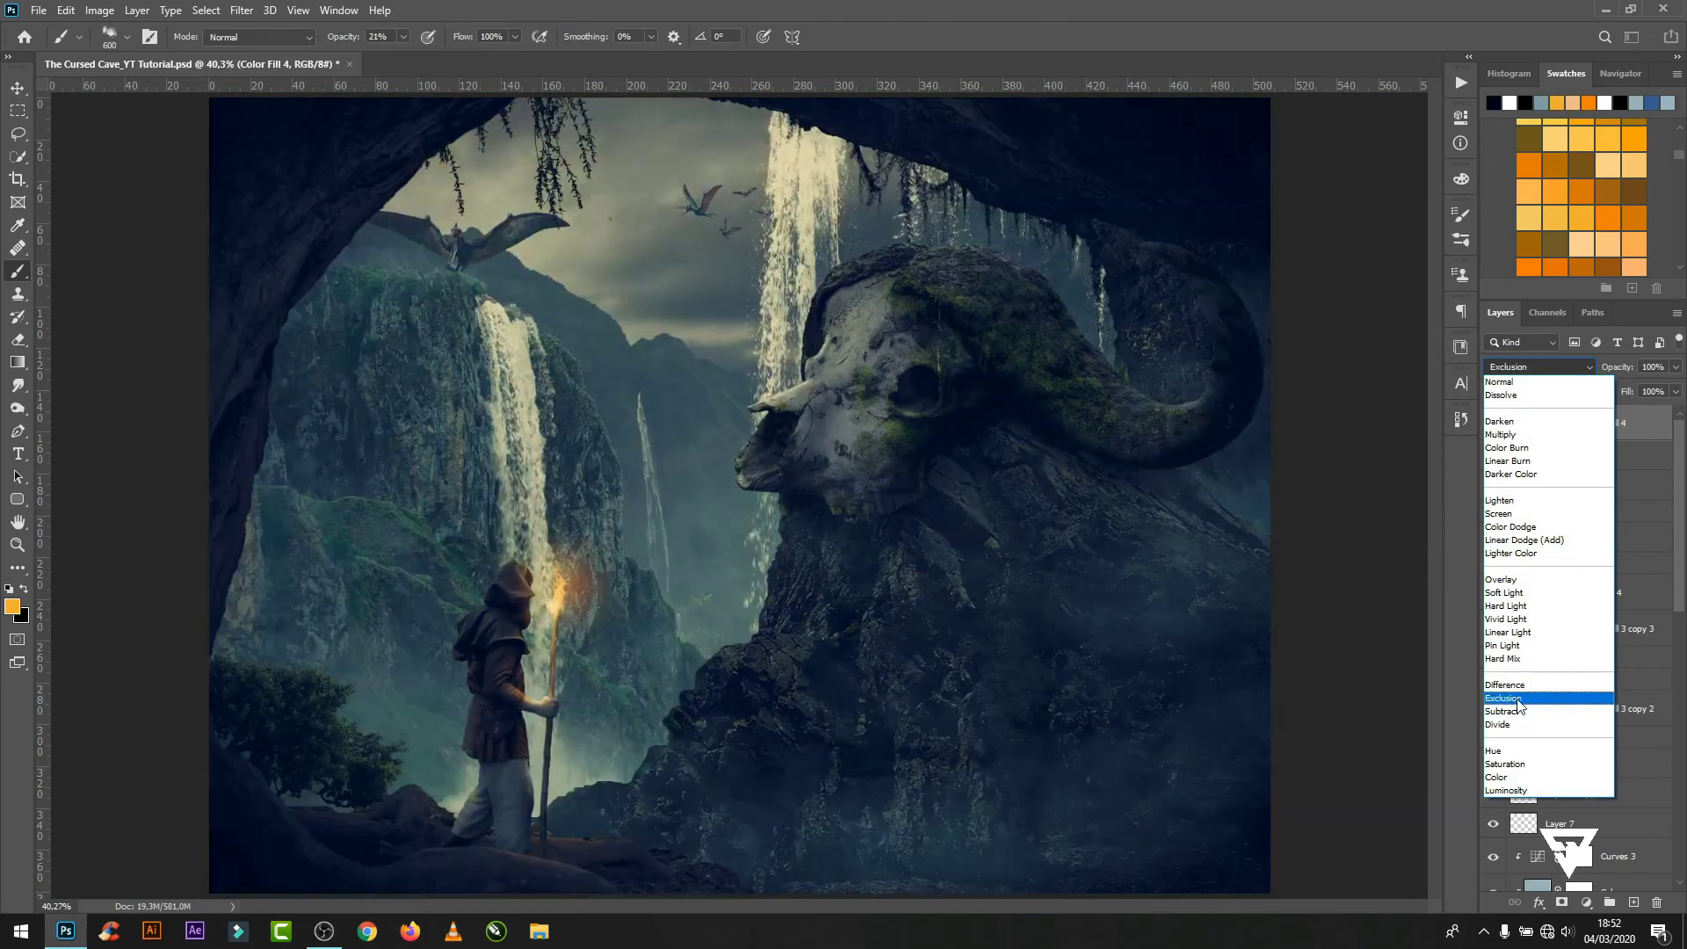
click(1522, 697)
double_click(1526, 423)
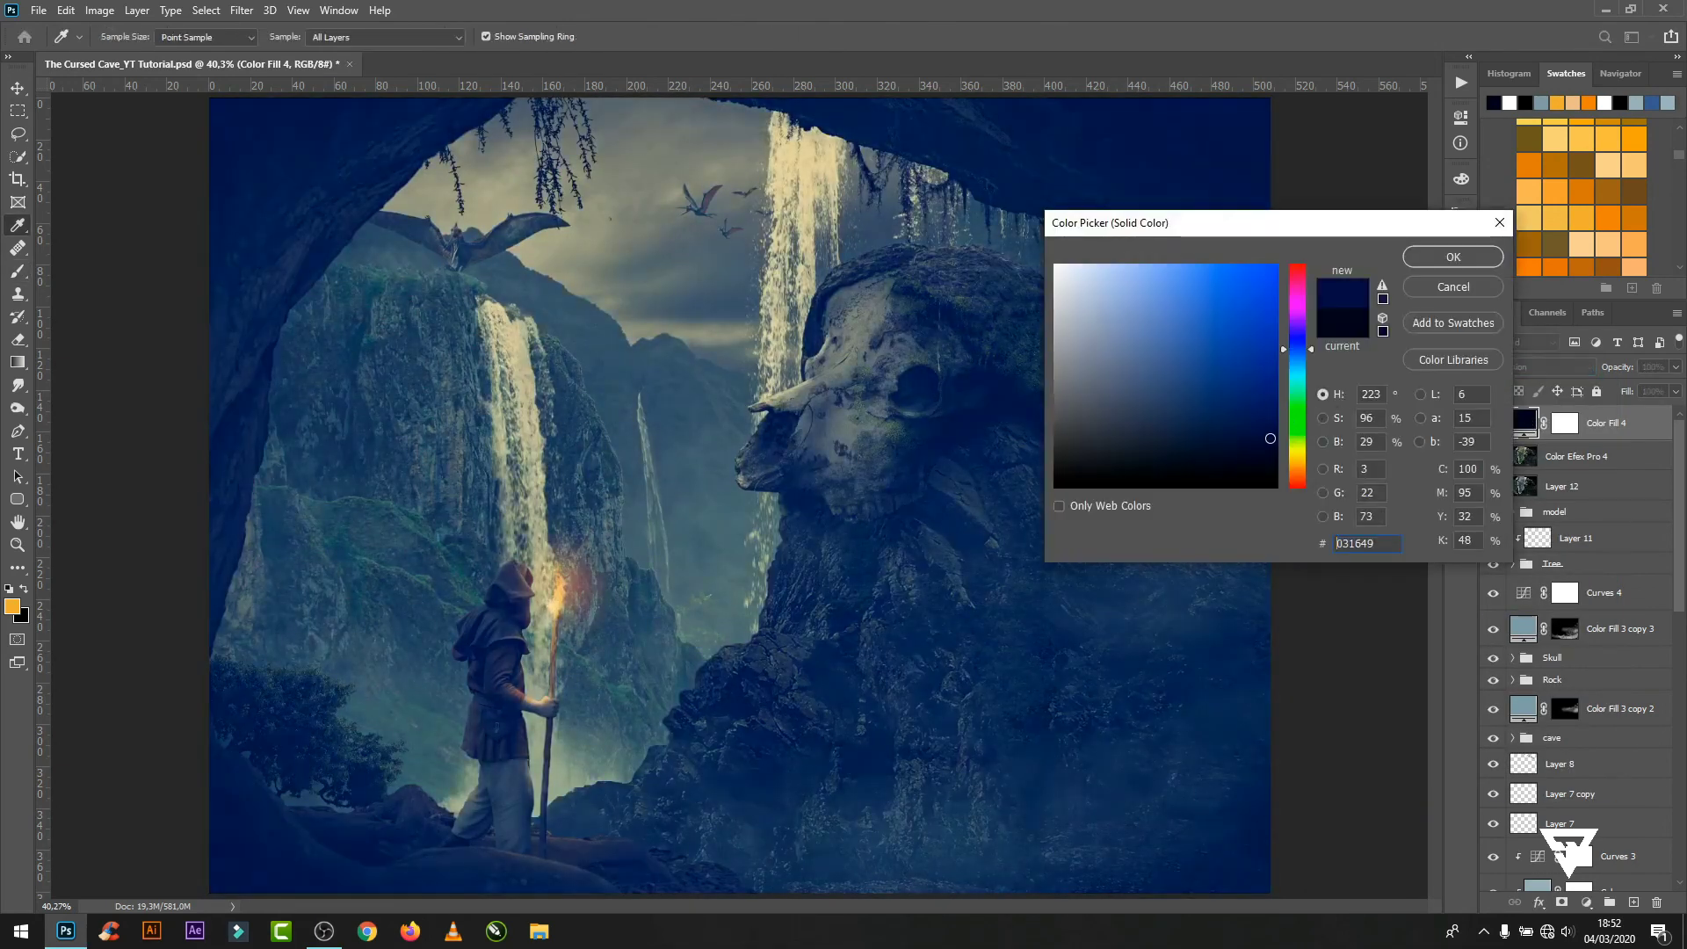
drag(1270, 438, 1232, 465)
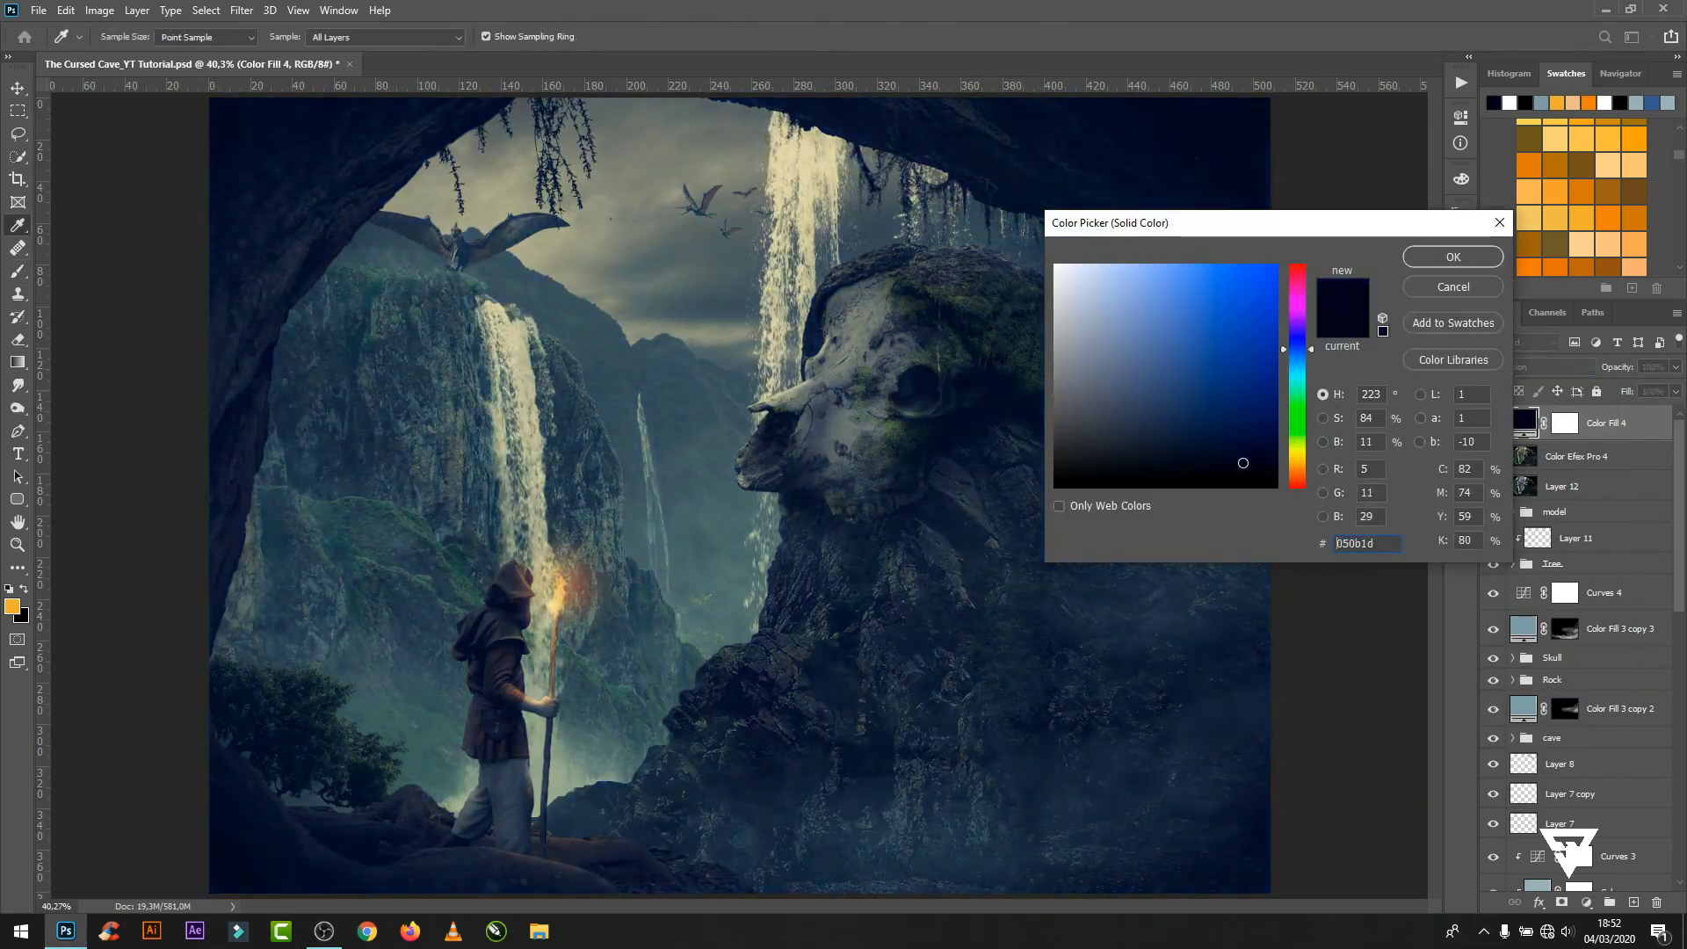
click(1454, 256)
click(1675, 366)
drag(1676, 387, 1606, 387)
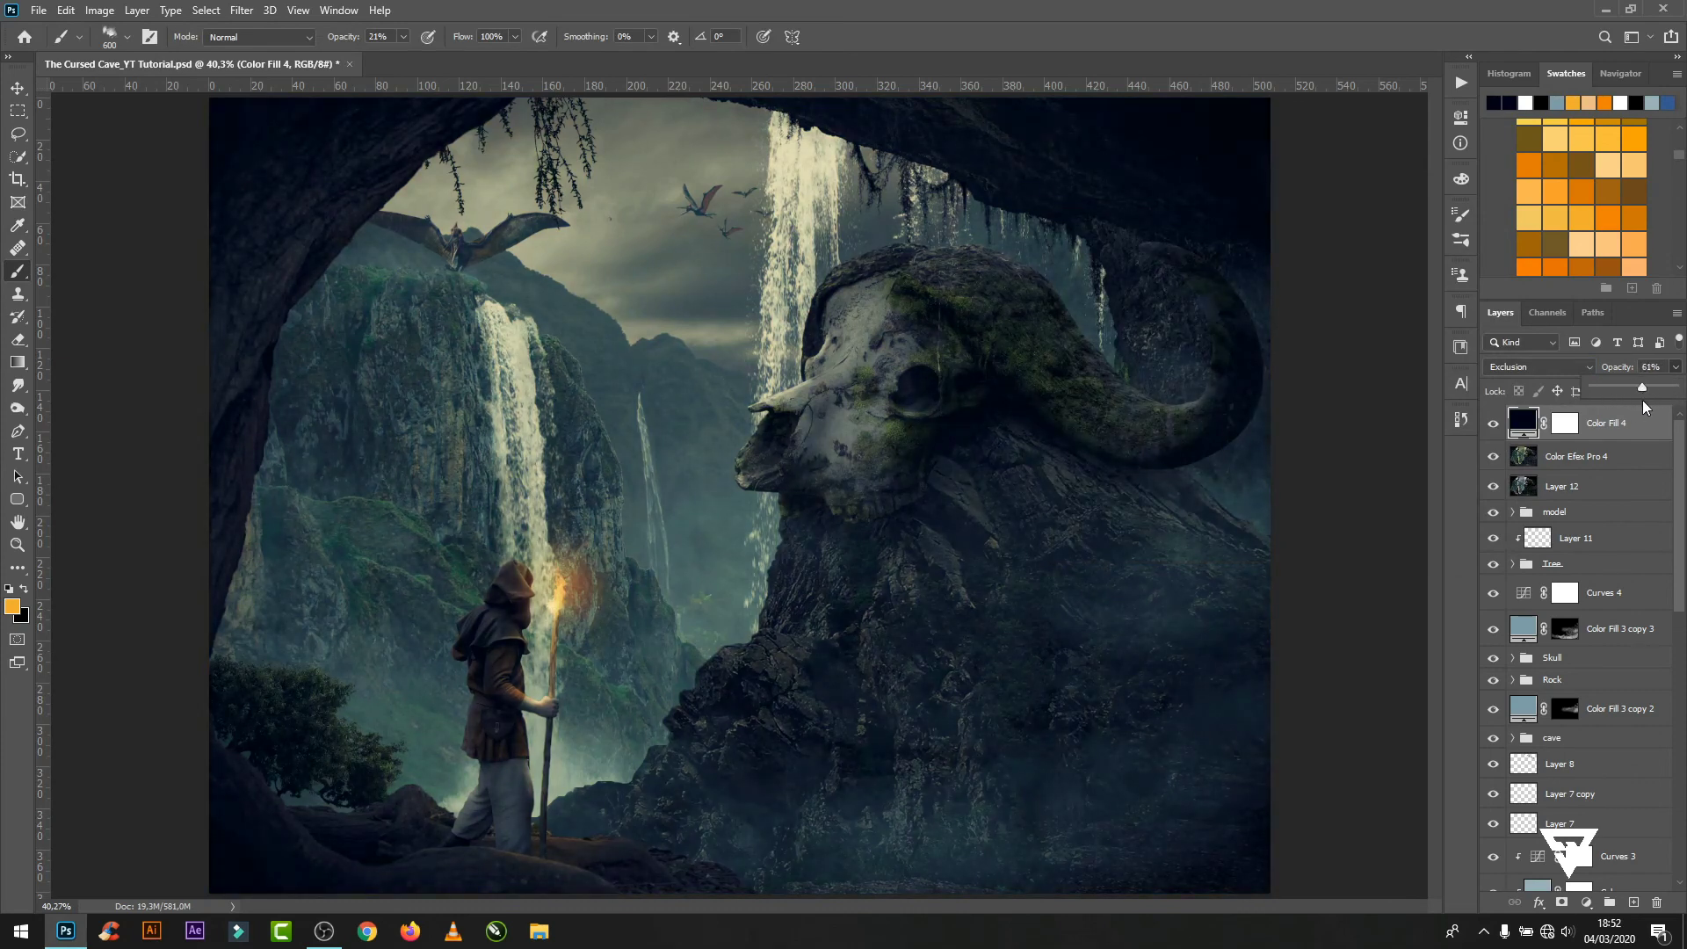
drag(1642, 392, 1606, 385)
- Add a Color Lookup adjustment using the FallColors.look 3DLUT file
click(1586, 902)
click(1573, 810)
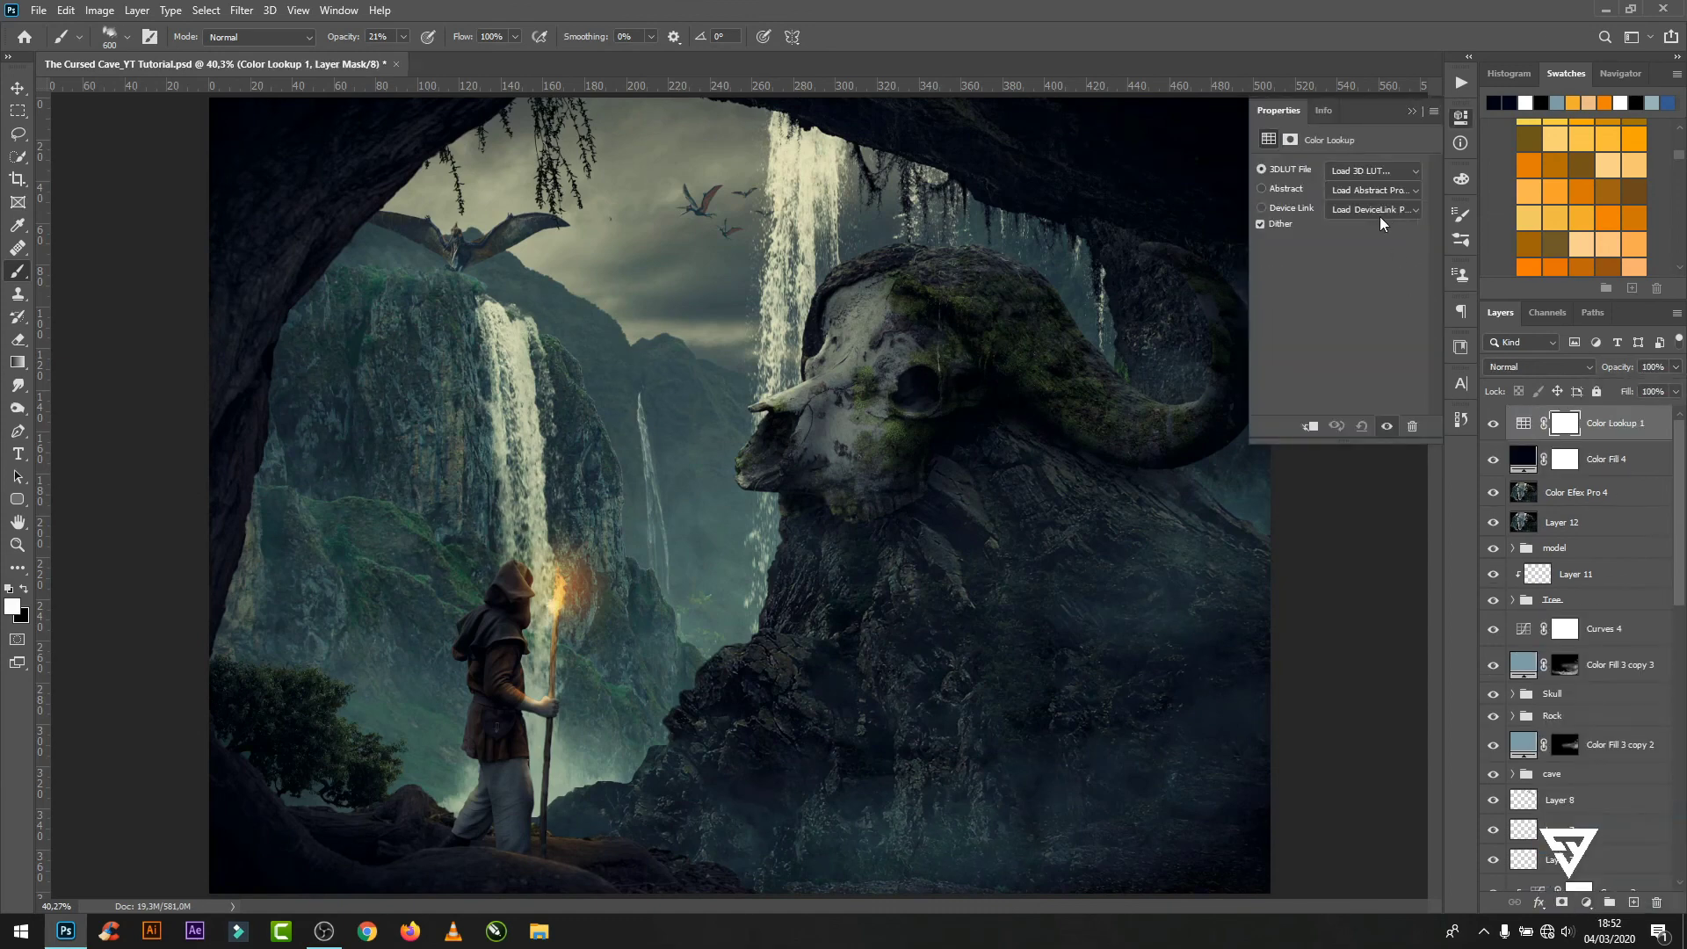
click(1375, 171)
click(1374, 256)
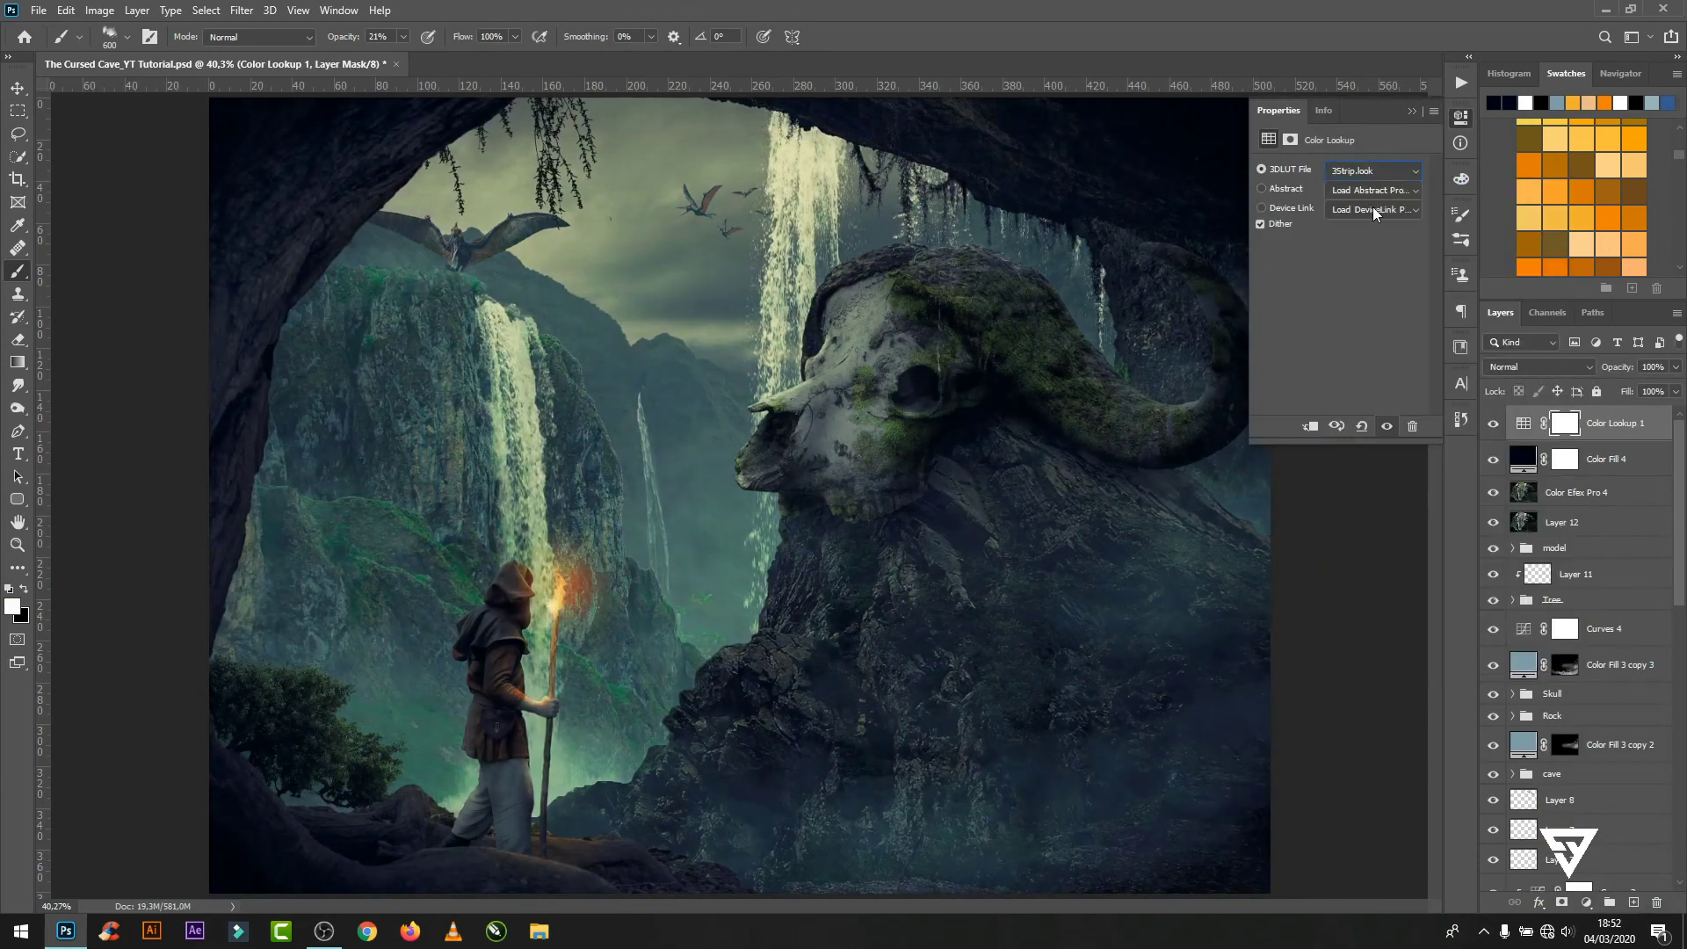
click(1373, 171)
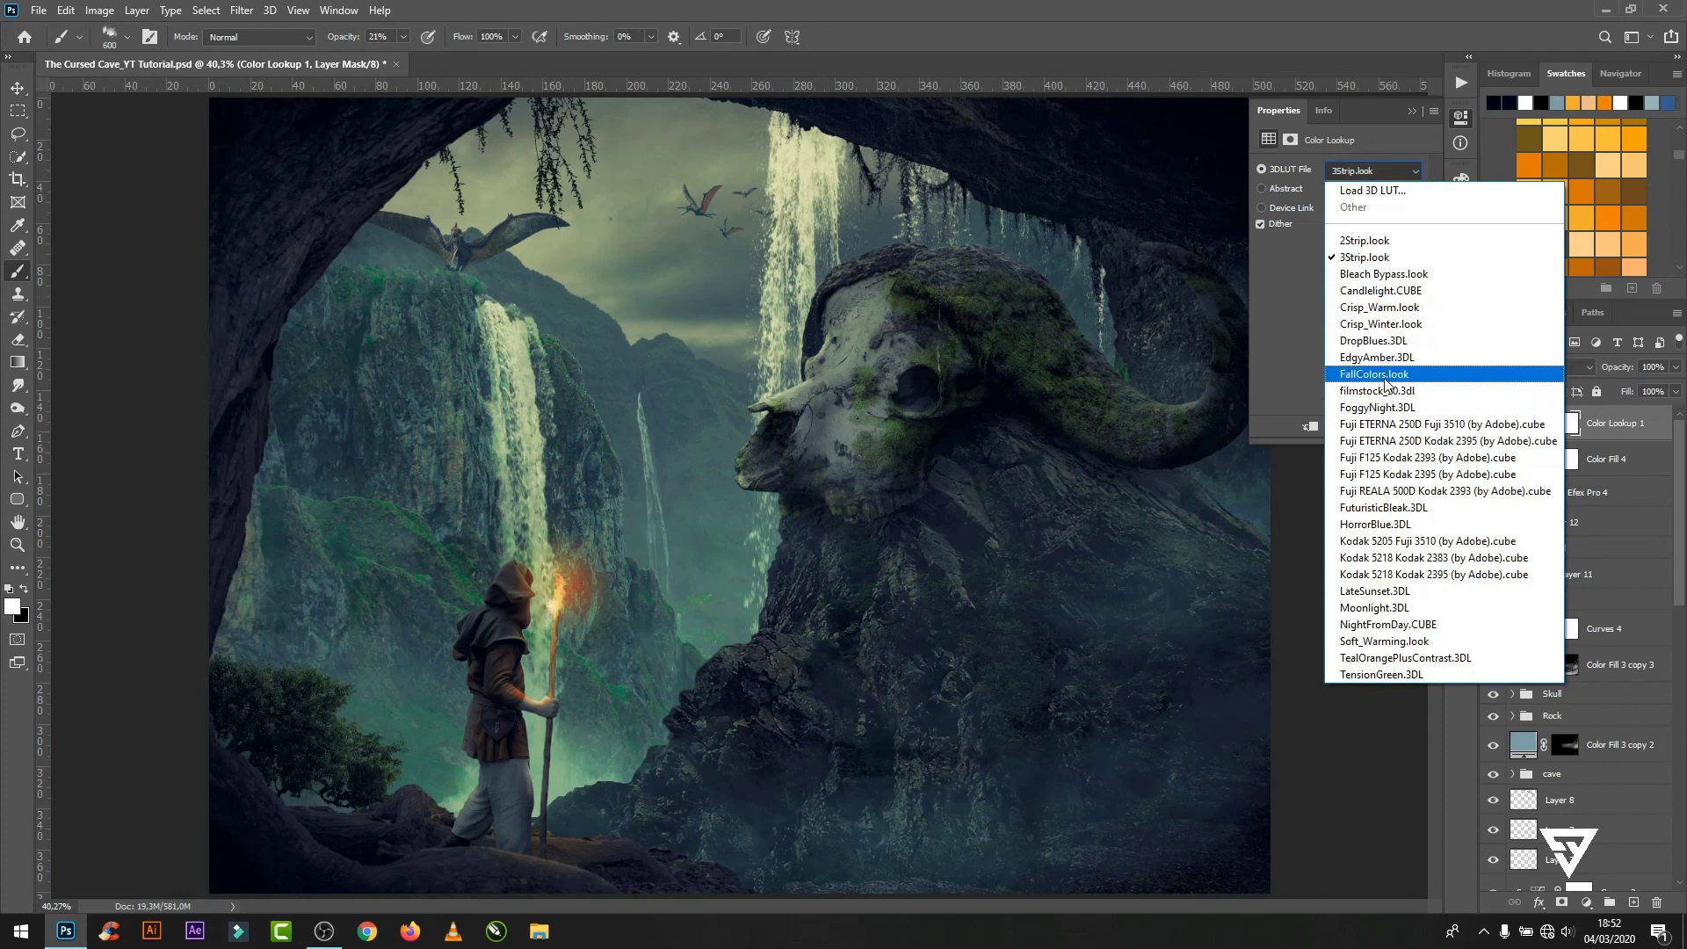
click(1386, 384)
click(1412, 112)
- Set the Color Lookup layer's opacity to 36% and save the document
mouse_move(1676, 368)
mouse_down()
mouse_move(1596, 383)
mouse_move(1622, 390)
mouse_up()
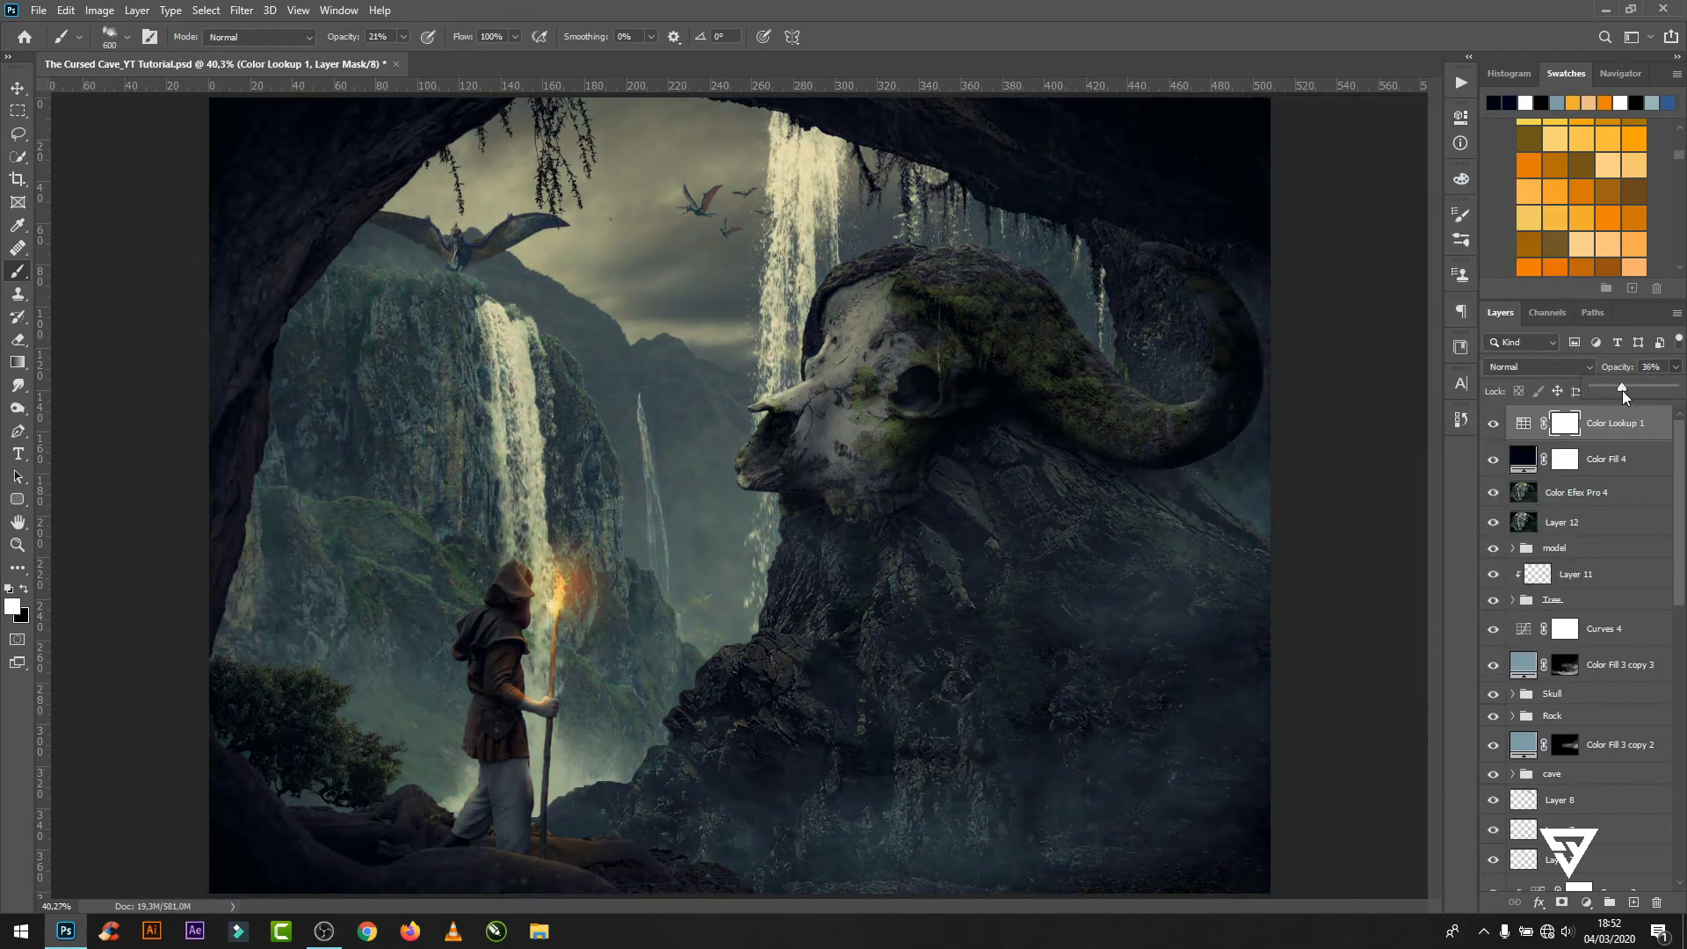
key(v)
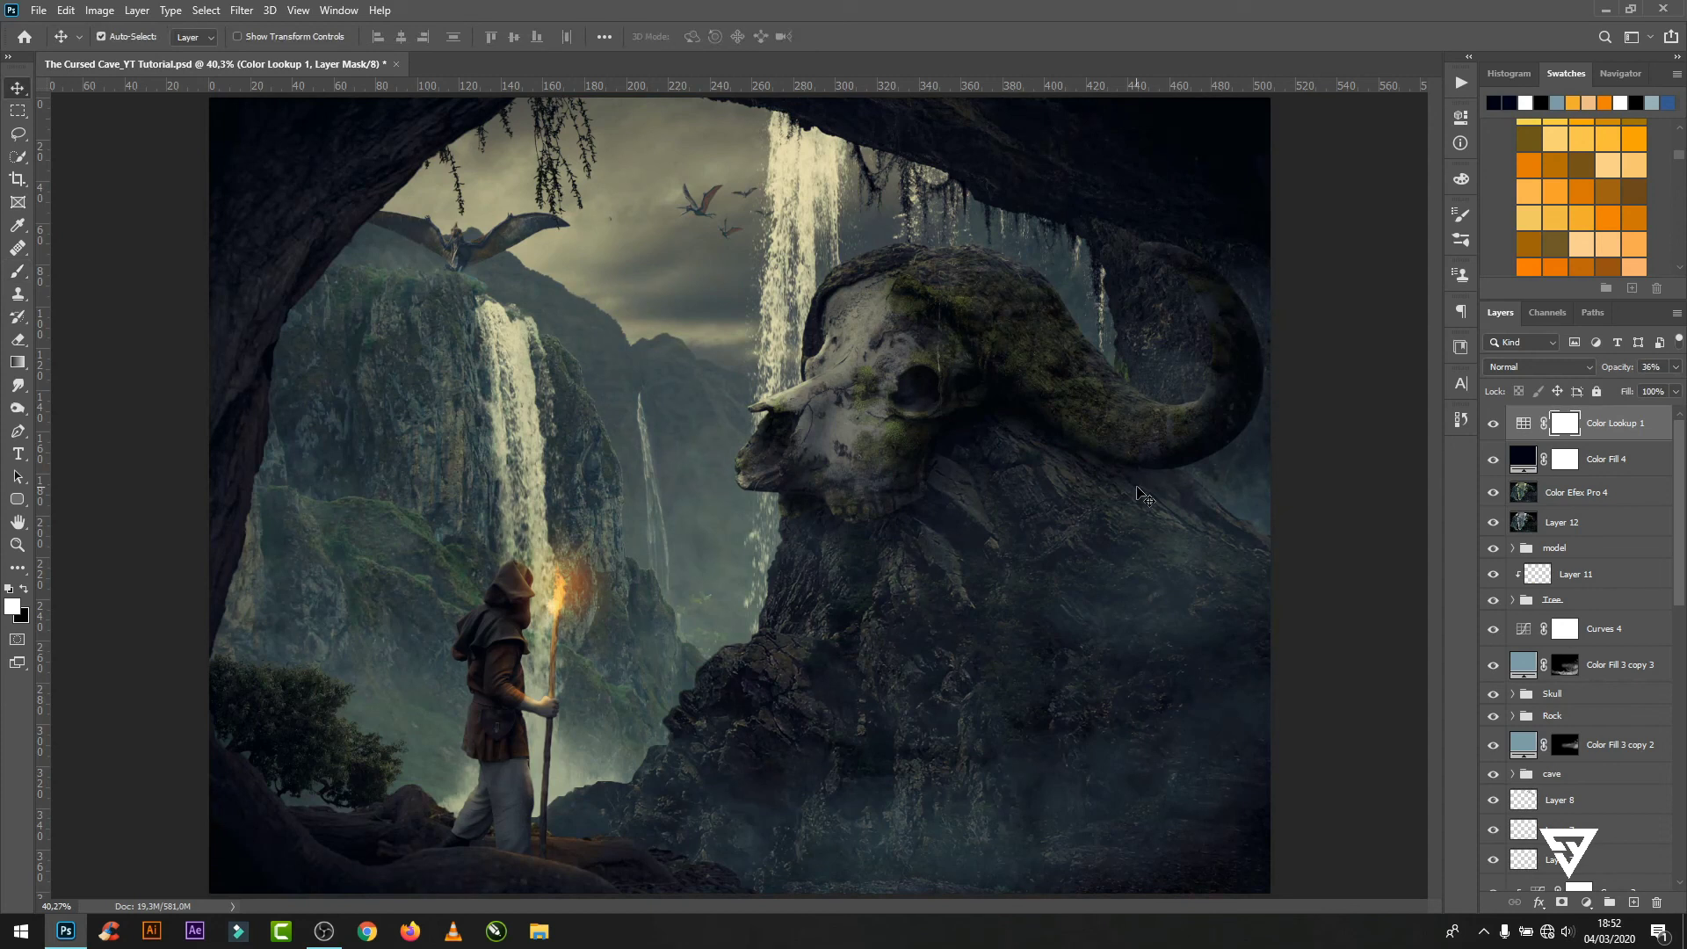
key(ctrl+s)
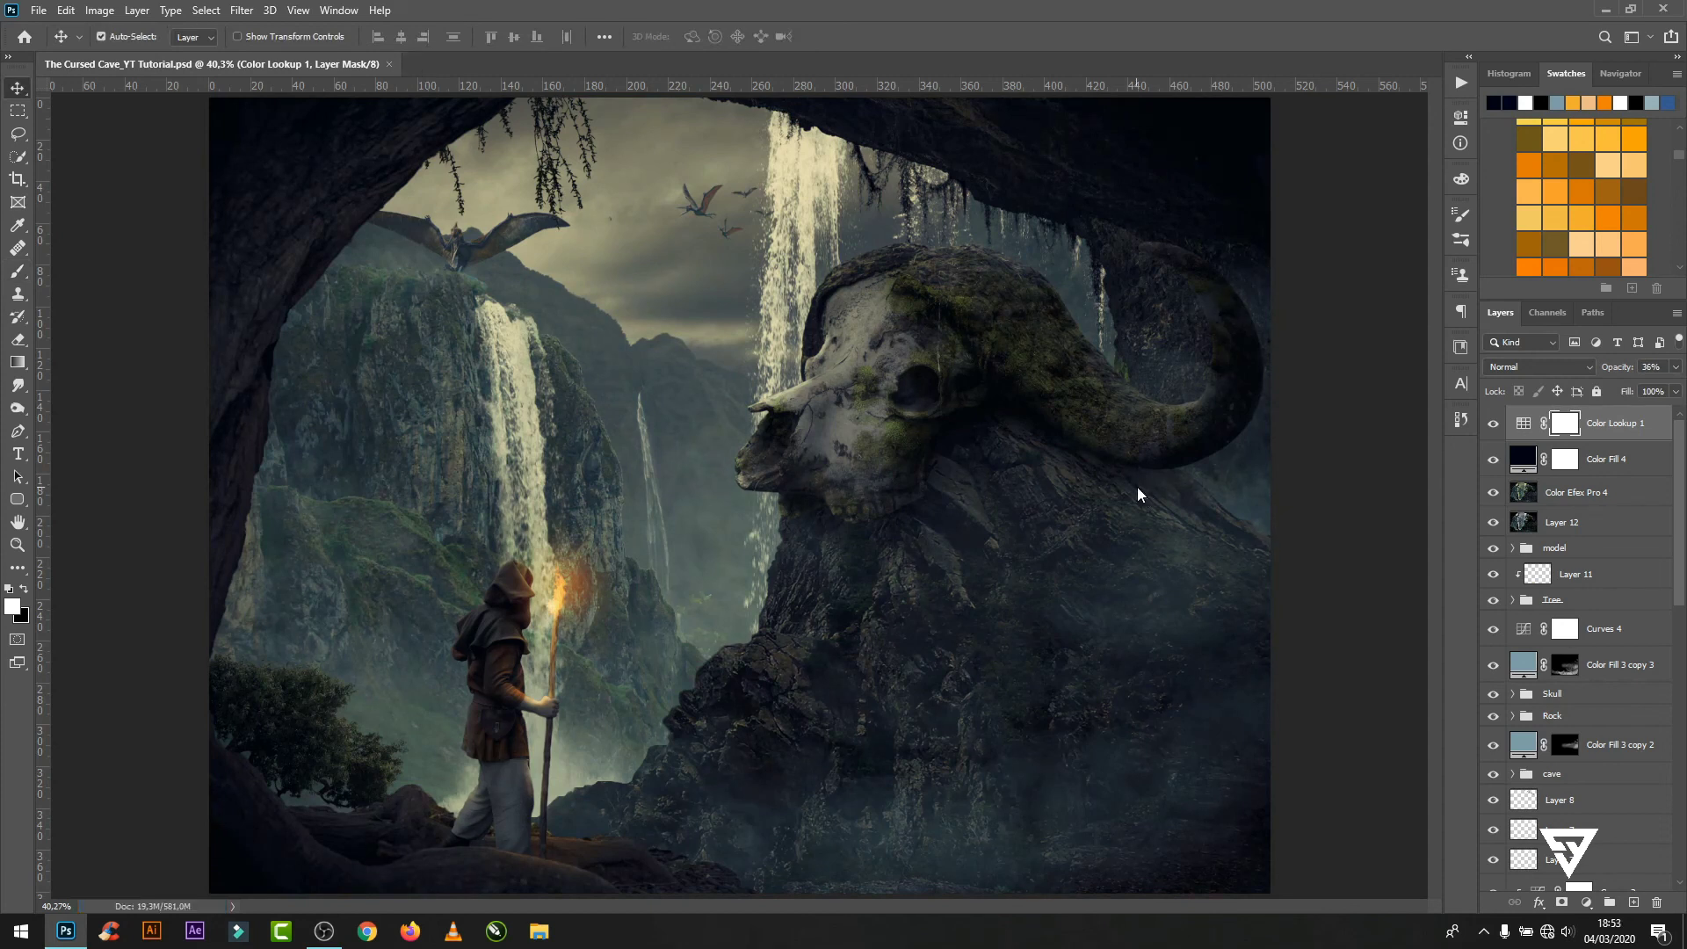